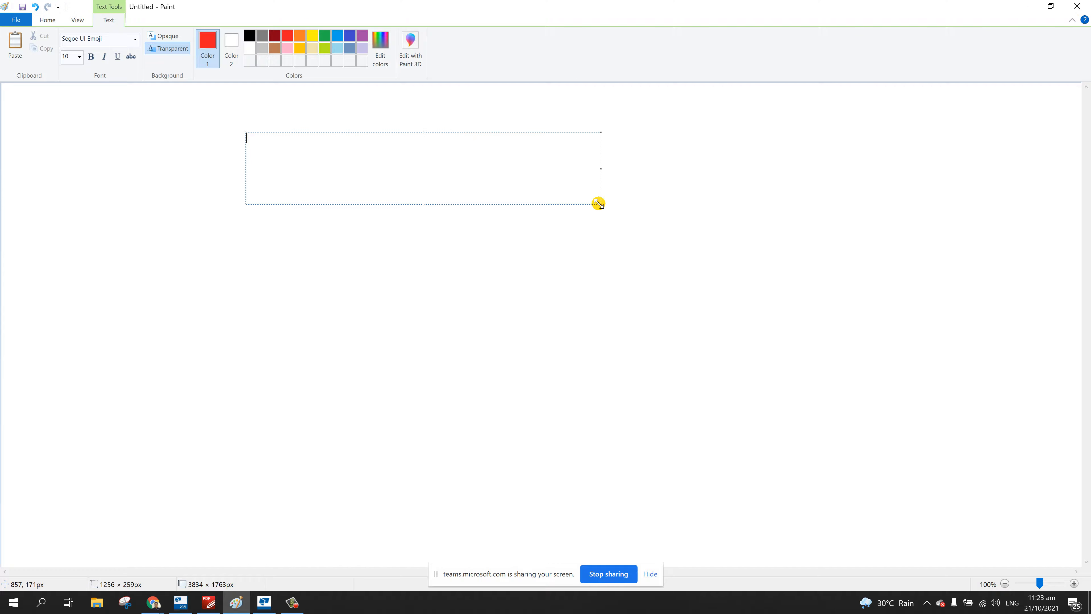
- Set the text size to 22 and enter the heading "CUSTOM COMPONENTS" in the text box
left_click(79, 57)
left_click(76, 171)
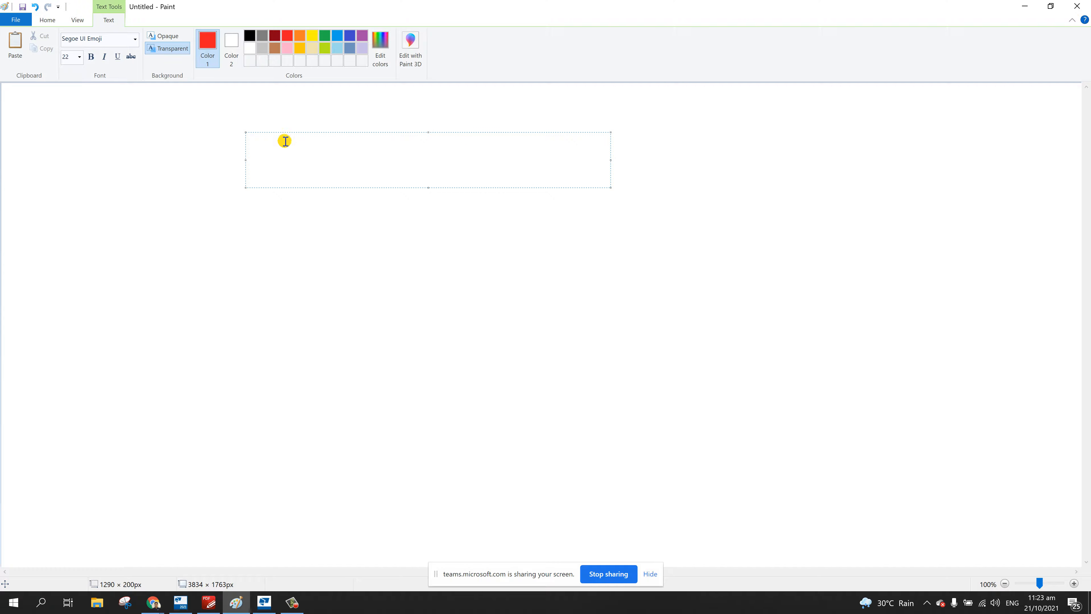
key("Caps_Lock")
type("CUS")
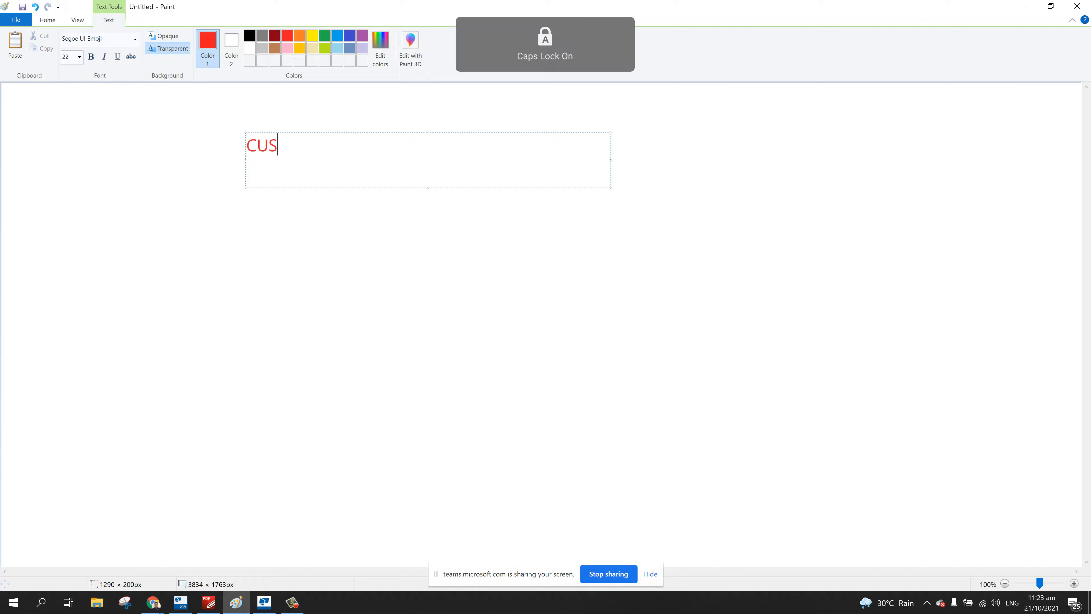
type("TOM COM")
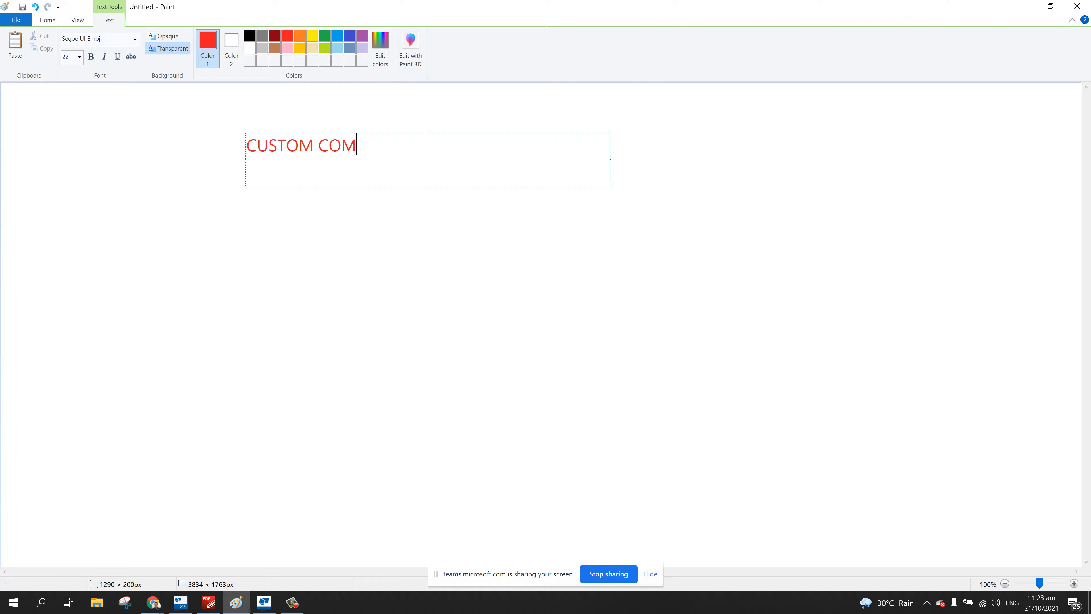
type("PONENTS")
- Insert the word "INTELLIGENT" in front of "CUSTOM COMPONENTS" in the heading
key("shift+Left")
key("shift+Left")
key("shift+Left")
key("shift+Left")
key("shift+Left")
key("shift+Left")
key("shift+Left")
key("shift+Left")
key("shift+Left")
key("shift+Left")
key("shift+Left")
key("shift+Left")
key("shift+Left")
key("shift+Left")
key("shift+Left")
key("shift+Left")
key("shift+Left")
type("INTELLIGENT")
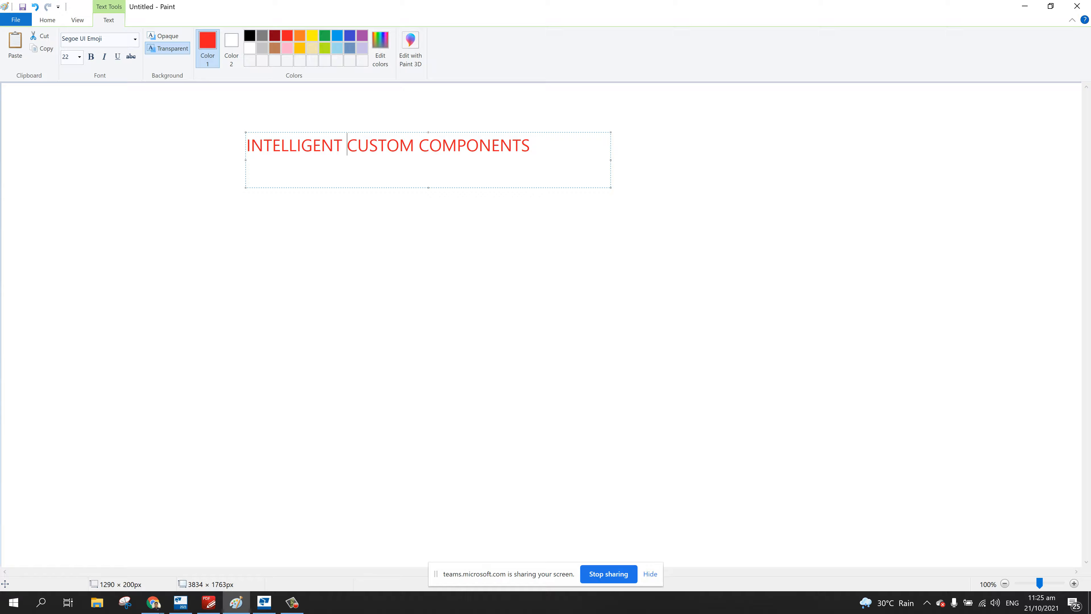
- Extend the text box downward and add the list item "1. CONNECTIONS" below the heading, leaving a blank line between
left_click(531, 148)
key("Return")
left_click_drag(429, 188, 431, 388)
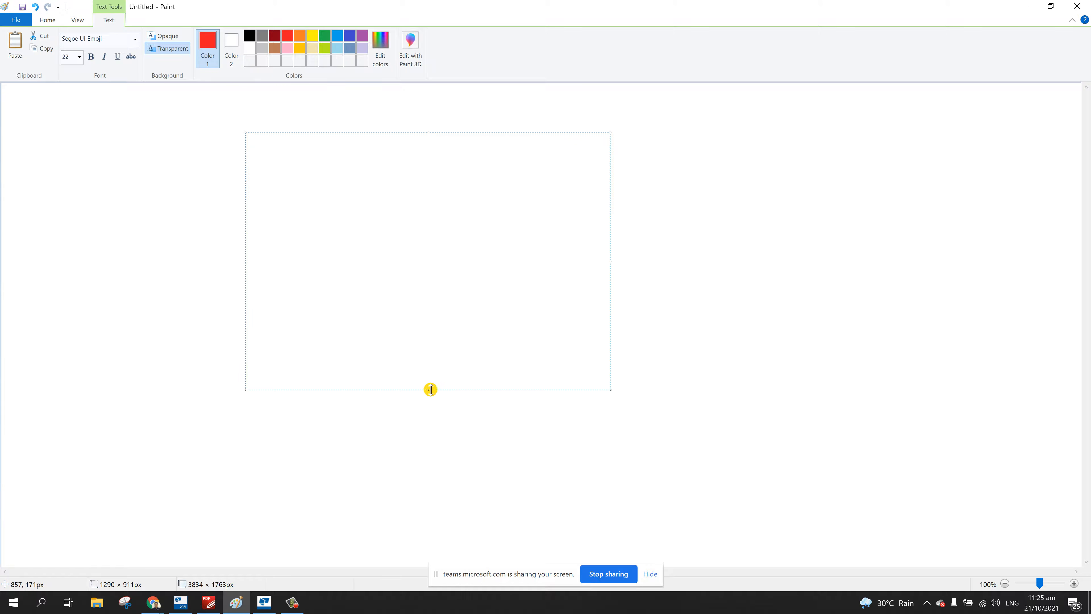
type("1. ")
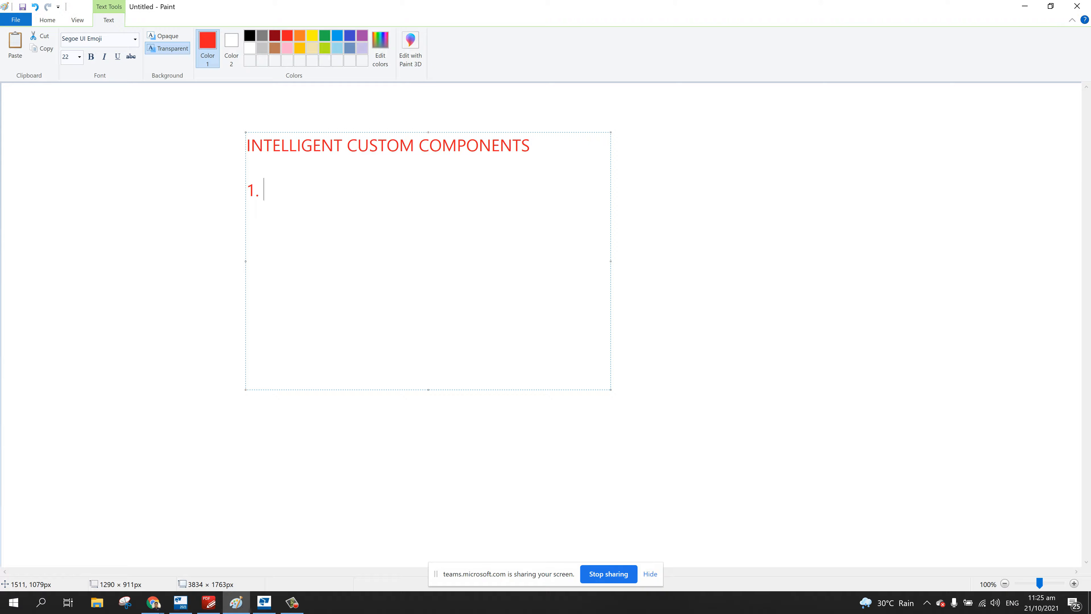
type("CONNECTIONS")
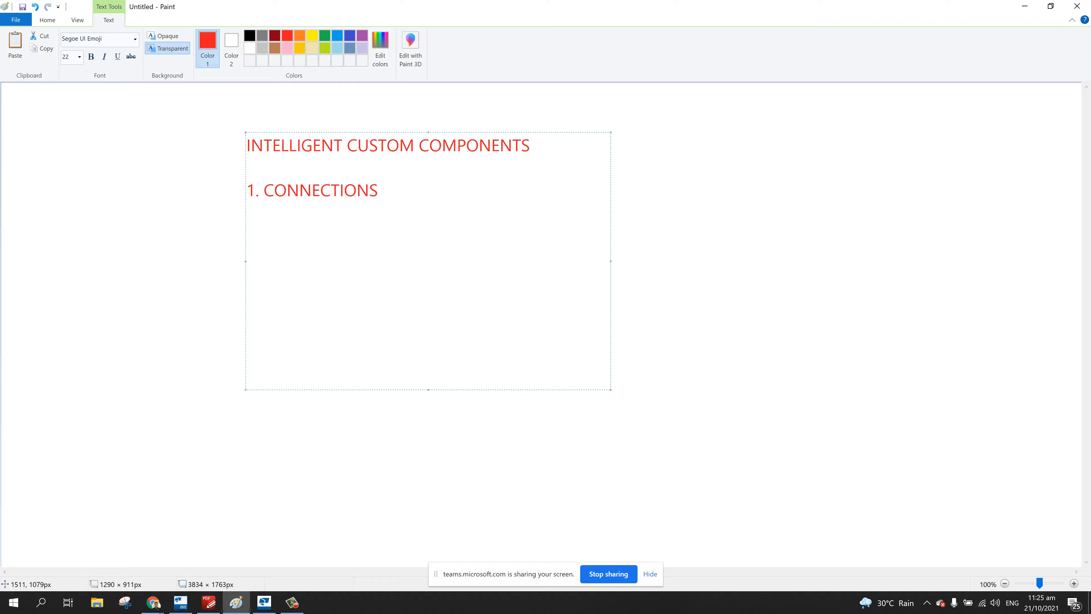
- Add the list items "2. DETAIL", "3. PART" and "4. SEAM" on separate lines and finish the text
key("Return")
type("2. DETAI")
type("L ")
type("3")
type(". PART")
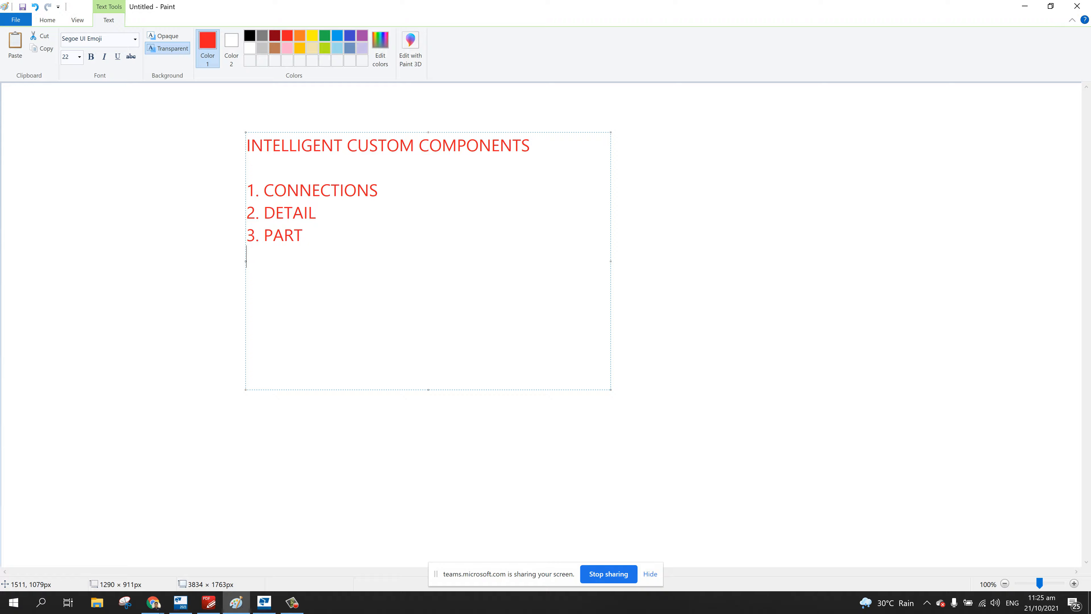
key("Return")
type("4. SEAM")
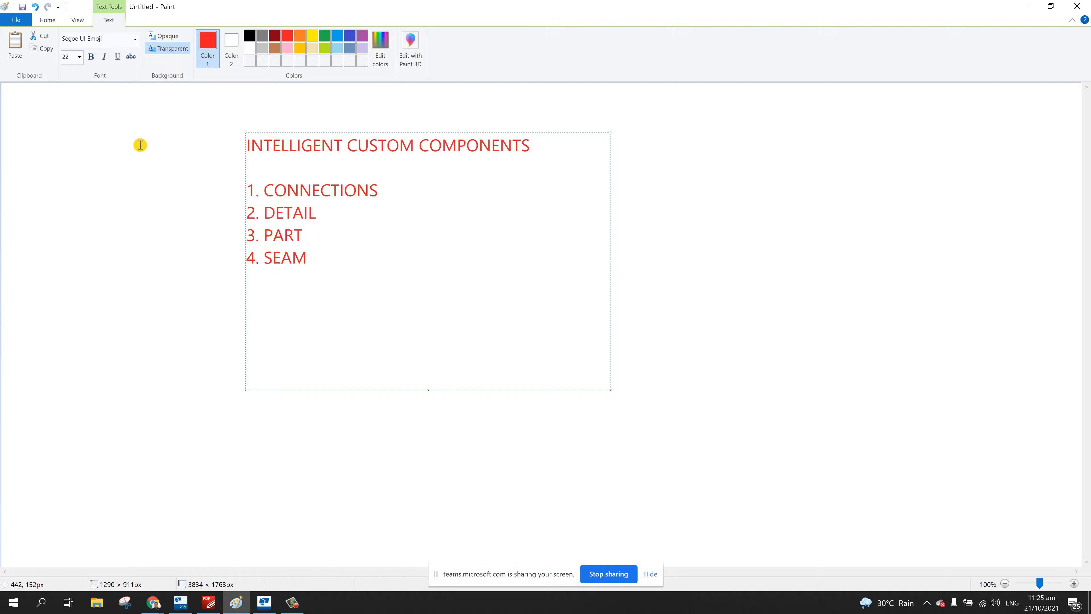
left_click(167, 164)
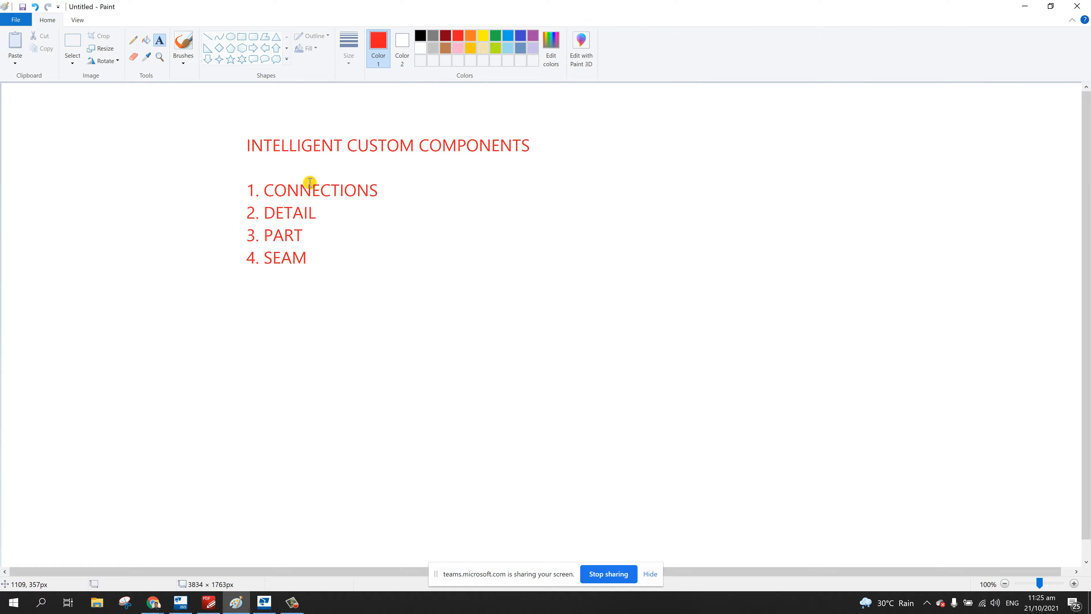
- Move the heading and its list to the upper-left corner of the canvas
left_click(73, 48)
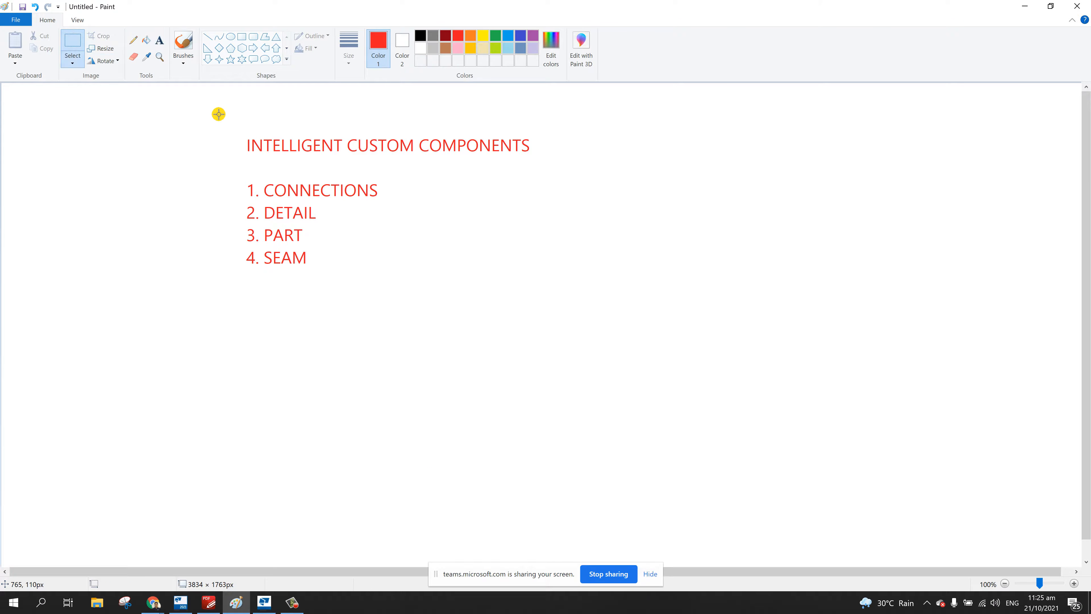
left_click_drag(219, 114, 572, 334)
left_click_drag(463, 246, 236, 210)
left_click(442, 208)
- Sketch a tall vertical column with double-line sides in dark red with the Pencil, to the right of the text
left_click(134, 40)
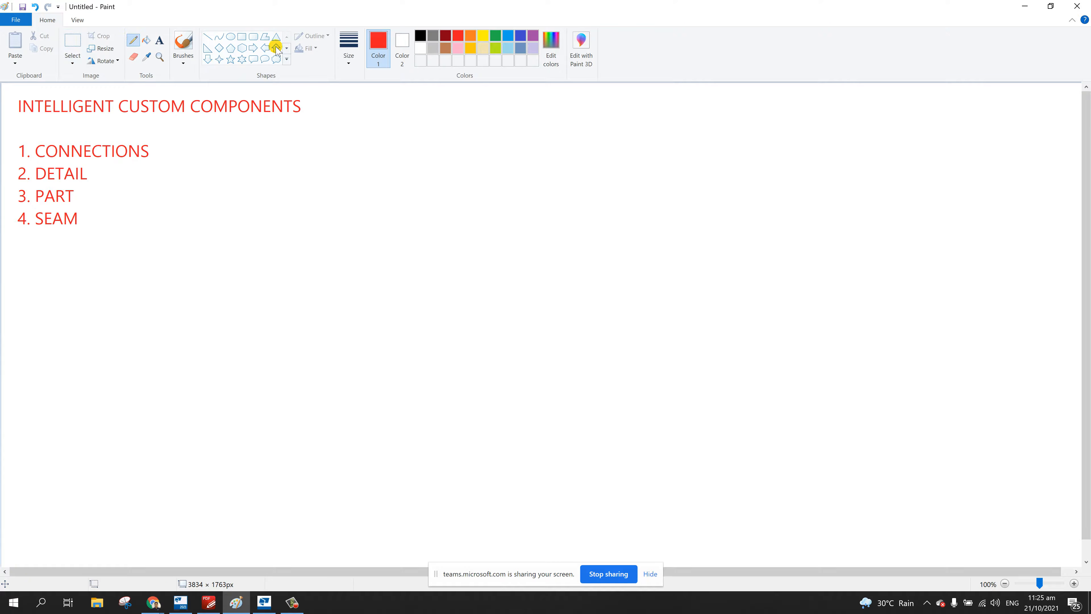
left_click(348, 53)
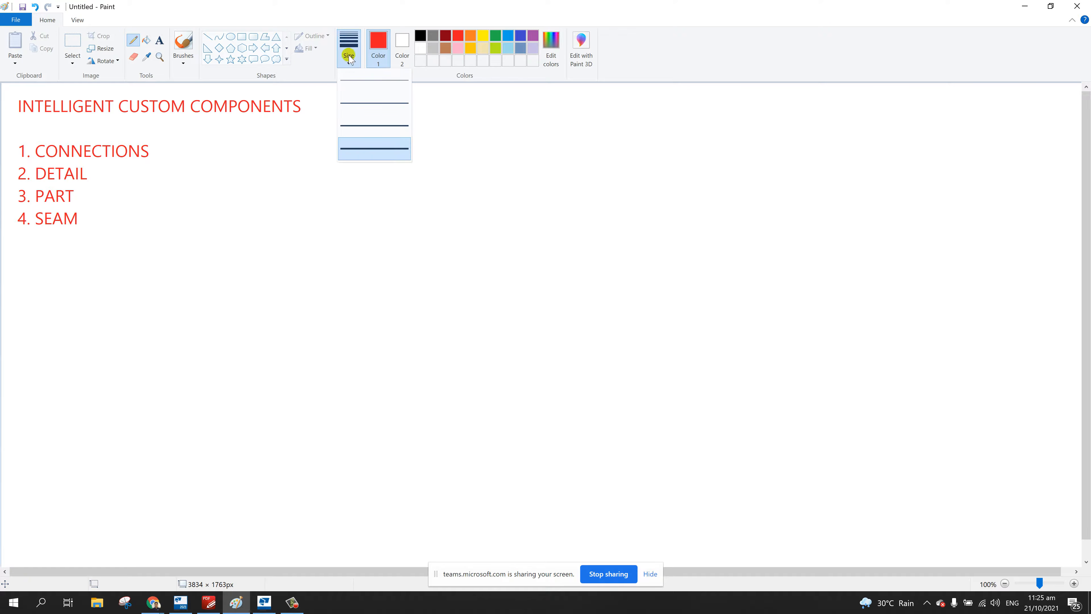
left_click(372, 138)
left_click(445, 35)
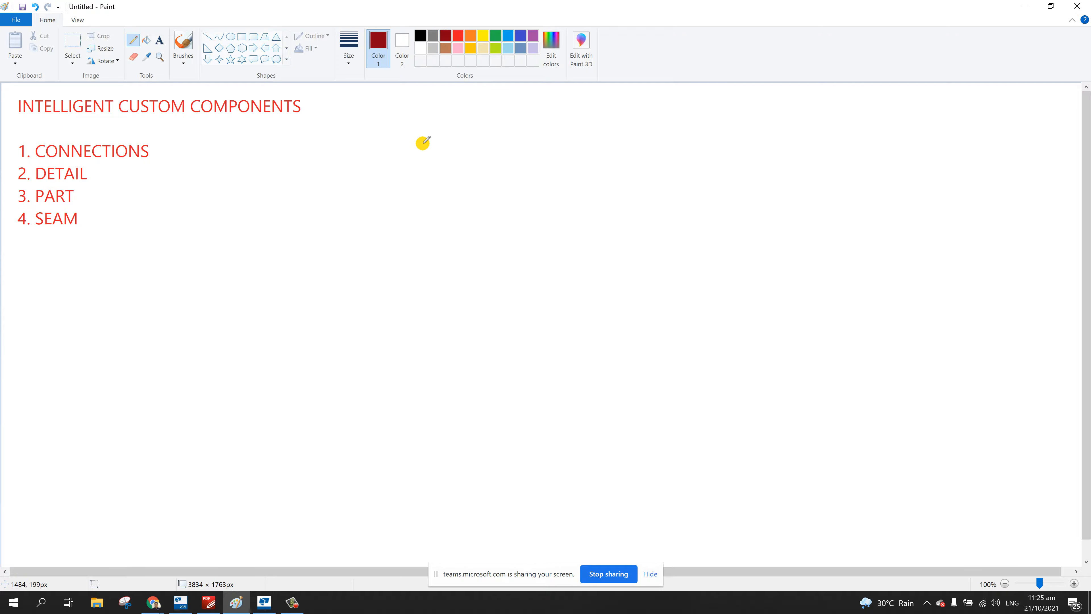
left_click_drag(400, 125, 392, 322)
left_click_drag(404, 126, 399, 321)
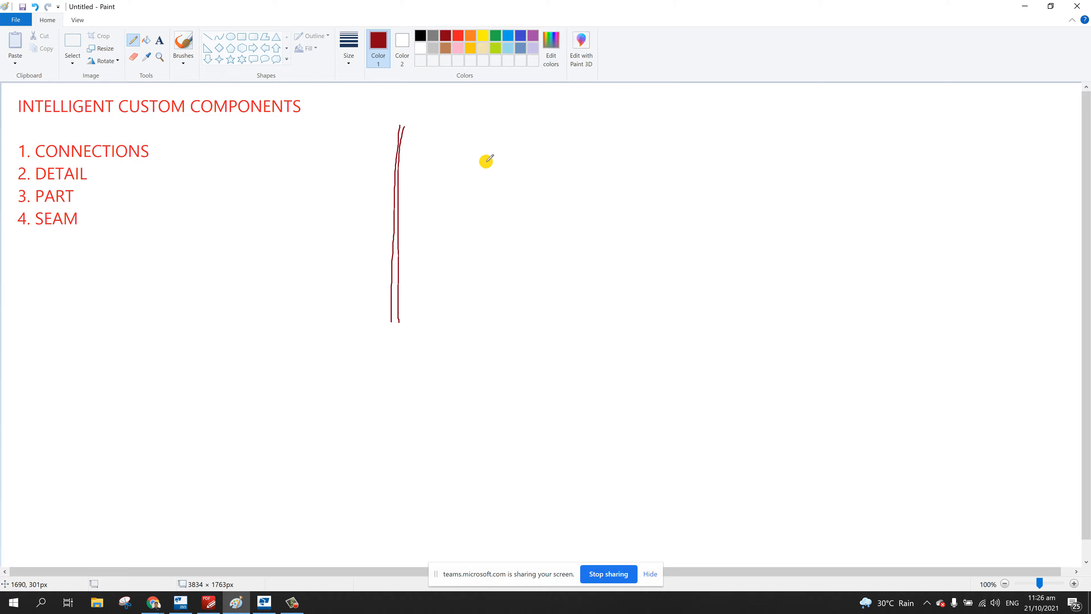
mouse_move(477, 127)
left_mouse_down()
mouse_move(469, 328)
mouse_move(467, 165)
mouse_move(468, 334)
left_mouse_up()
mouse_move(400, 320)
left_mouse_down()
mouse_move(466, 333)
mouse_move(426, 337)
left_mouse_up()
left_click_drag(396, 138, 456, 134)
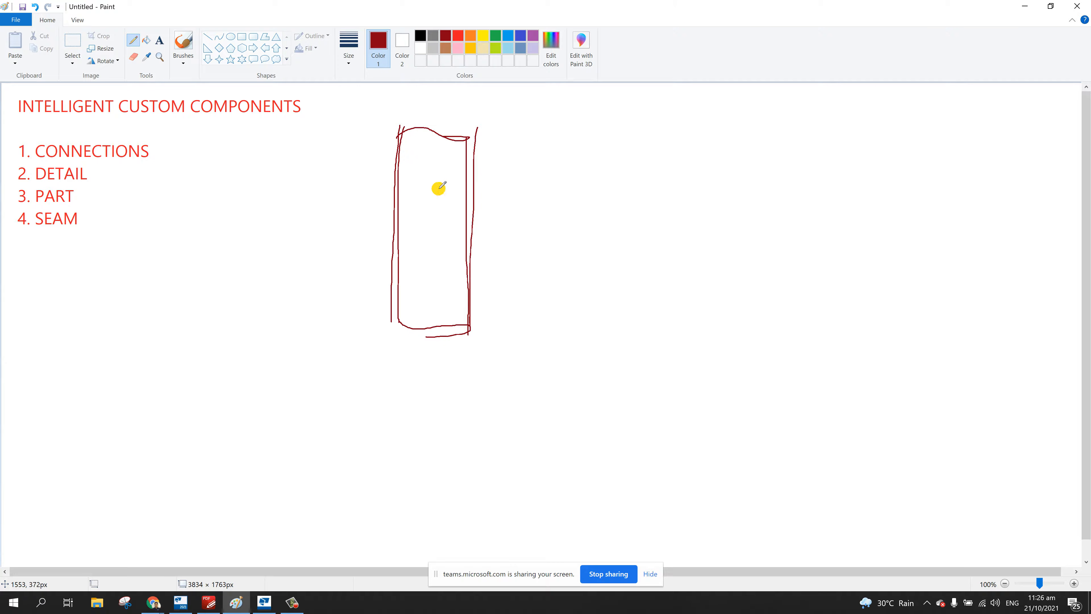
- Sketch a horizontal beam with double-line flanges, starting inside the column and running to the right
left_click_drag(429, 187, 660, 195)
mouse_move(434, 190)
left_mouse_down()
mouse_move(433, 270)
mouse_move(652, 271)
left_mouse_up()
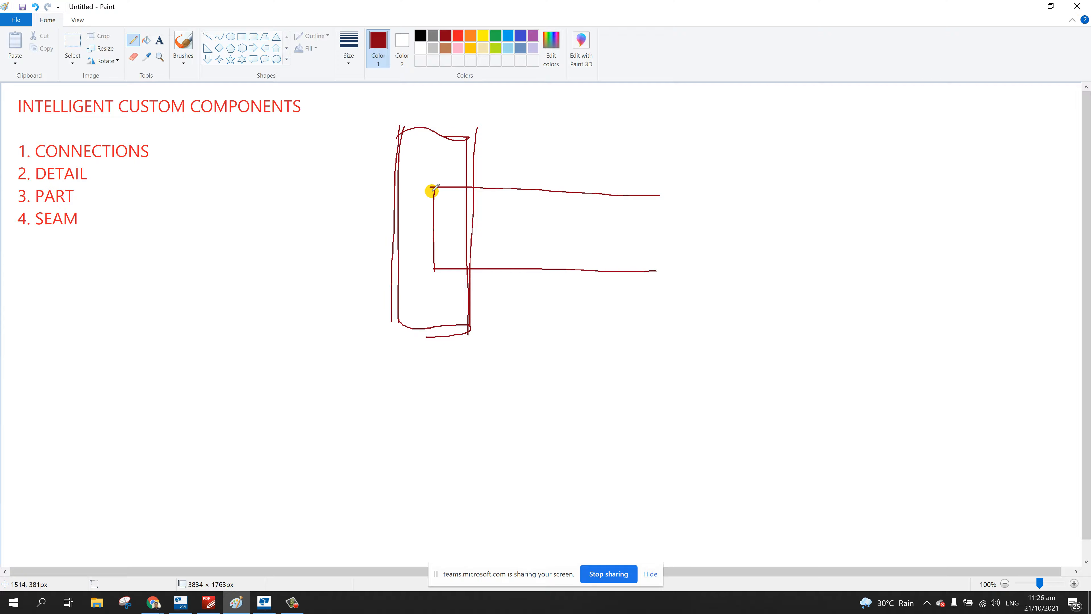
left_click_drag(432, 198, 655, 206)
left_click_drag(436, 260, 648, 259)
- In green, mark the column "M" and the beam "S" and "2", and draw arrows to the column, one from "CONNECTIONS"
left_click(496, 35)
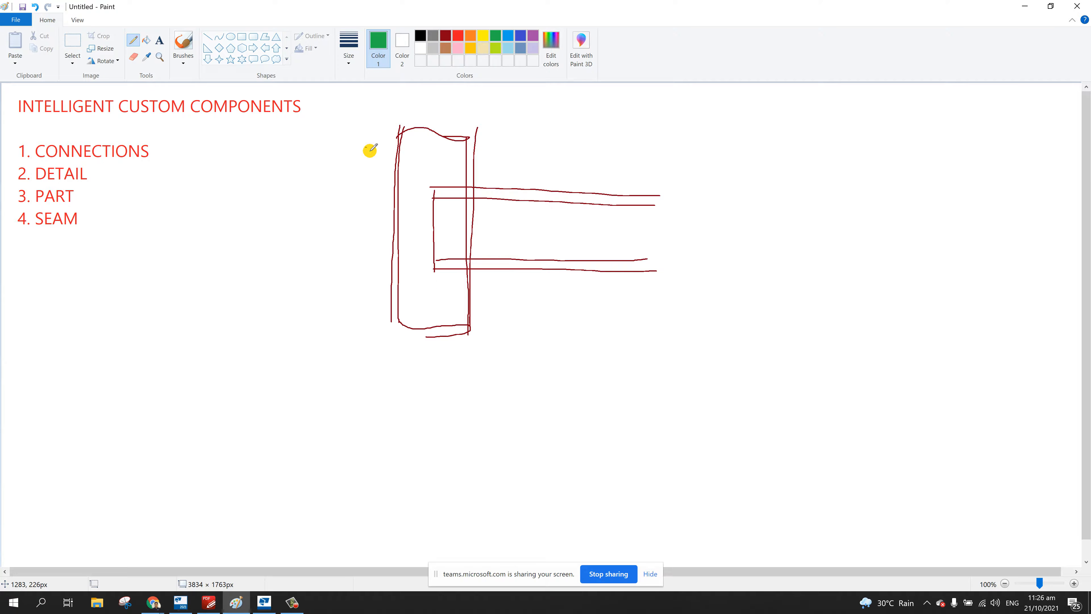
left_click_drag(366, 147, 393, 165)
left_click_drag(382, 164, 393, 164)
left_click_drag(589, 180, 604, 194)
mouse_move(422, 120)
left_mouse_down()
mouse_move(426, 108)
mouse_move(444, 126)
left_mouse_up()
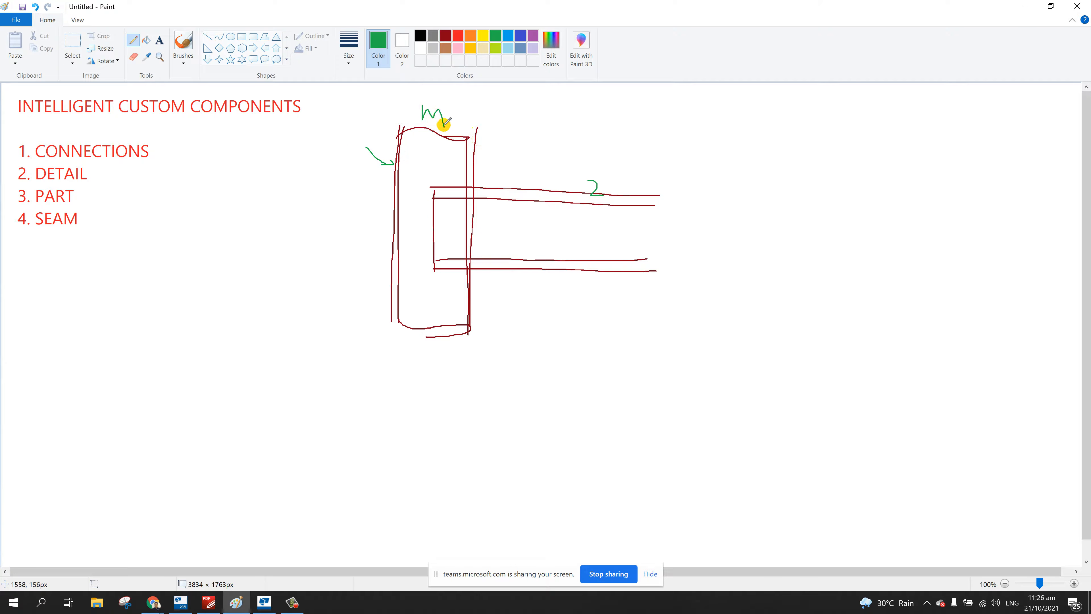
left_click_drag(565, 174, 544, 187)
mouse_move(154, 153)
left_mouse_down()
mouse_move(383, 186)
mouse_move(368, 196)
left_mouse_up()
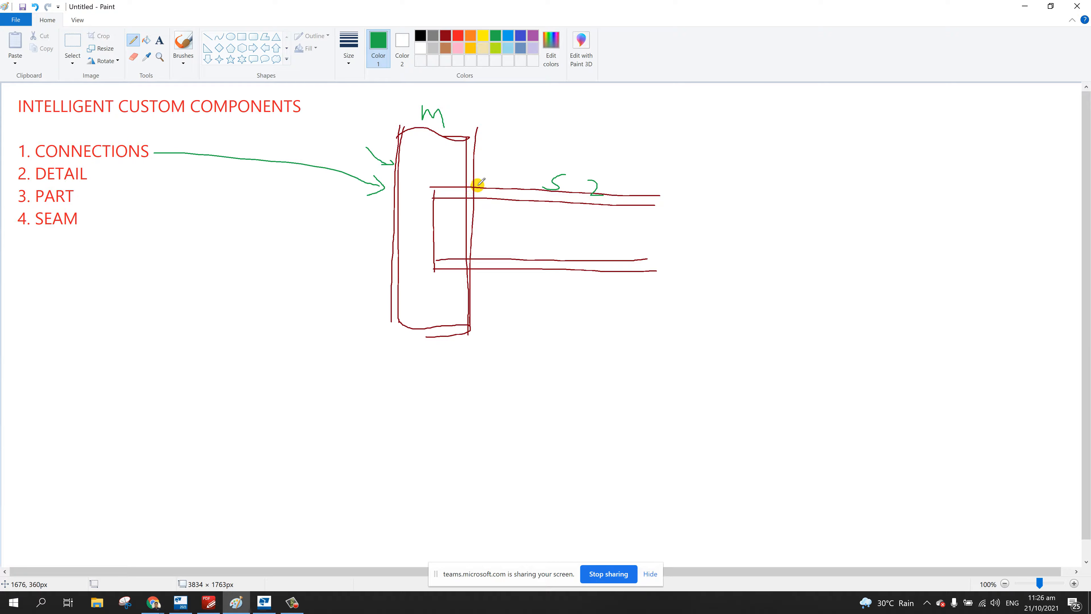
- Hatch the overlap of beam and column in green and draw a narrow vertical end plate at the column's right face
mouse_move(479, 185)
left_mouse_down()
mouse_move(475, 282)
mouse_move(438, 211)
mouse_move(447, 237)
left_mouse_up()
left_click_drag(490, 205, 451, 255)
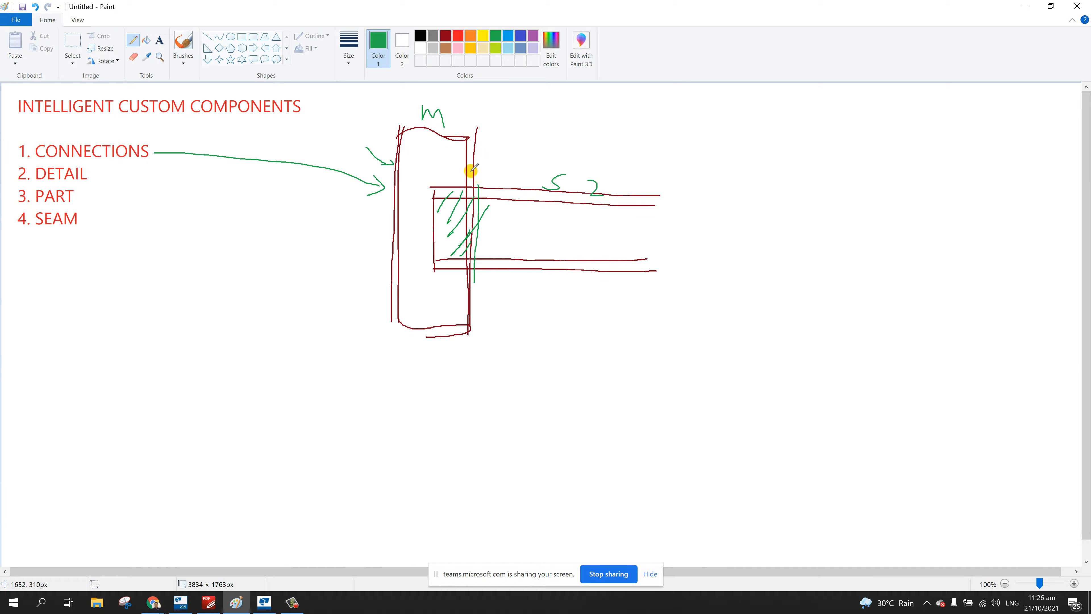
mouse_move(471, 171)
left_mouse_down()
mouse_move(484, 172)
mouse_move(481, 295)
left_mouse_up()
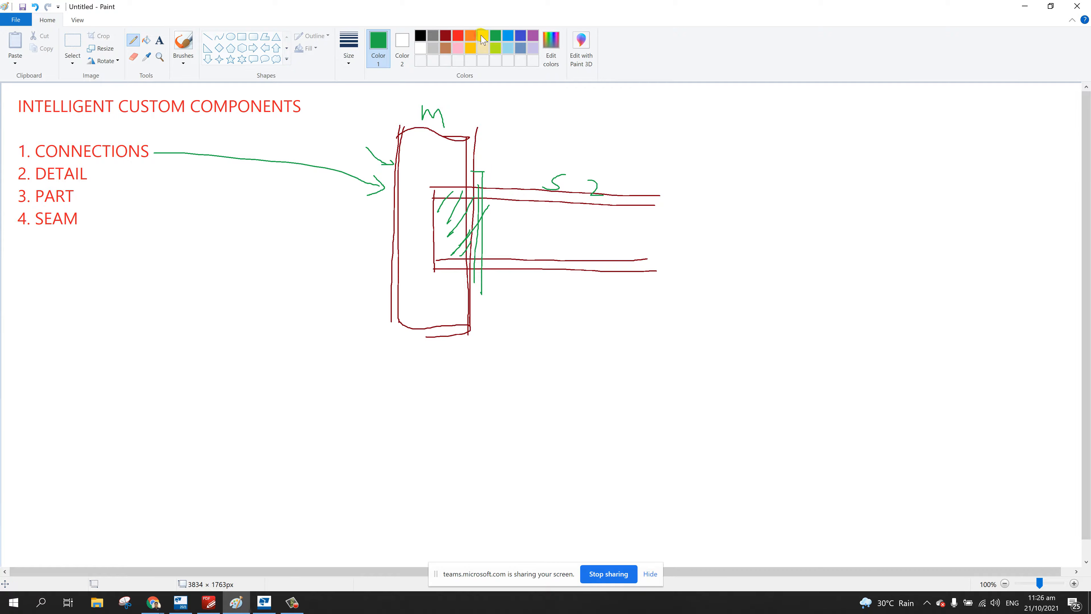
- Outline the end plate in red and add a leader with a weld symbol above the beam
left_click(457, 36)
mouse_move(471, 172)
left_mouse_down()
mouse_move(482, 206)
mouse_move(472, 298)
mouse_move(481, 170)
left_mouse_up()
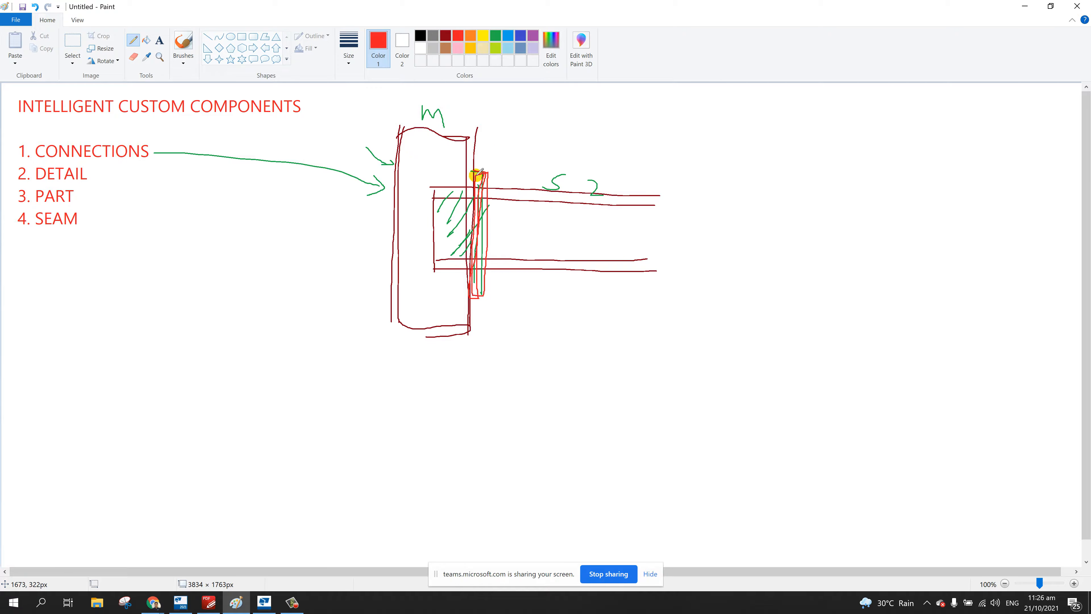
mouse_move(489, 228)
left_mouse_down()
mouse_move(565, 142)
mouse_move(625, 140)
mouse_move(610, 162)
mouse_move(625, 134)
left_mouse_up()
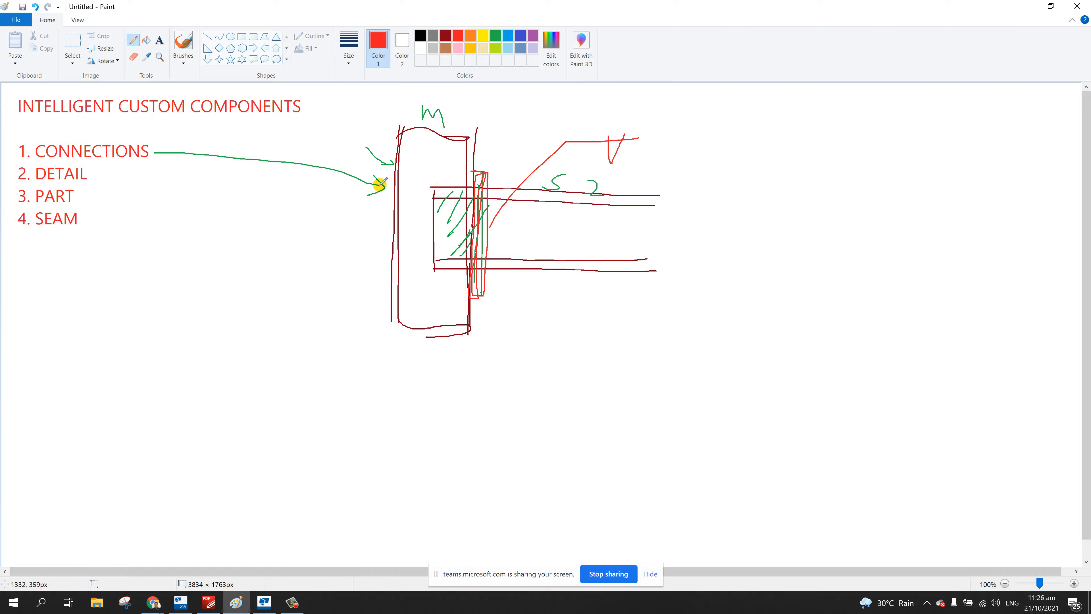
- Sketch red plates along the beam's top and bottom flanges and an I-shaped section mark between them
mouse_move(380, 184)
left_mouse_down()
mouse_move(575, 183)
mouse_move(577, 201)
mouse_move(390, 199)
mouse_move(378, 183)
left_mouse_up()
mouse_move(551, 202)
left_mouse_down()
mouse_move(550, 246)
mouse_move(462, 260)
left_mouse_up()
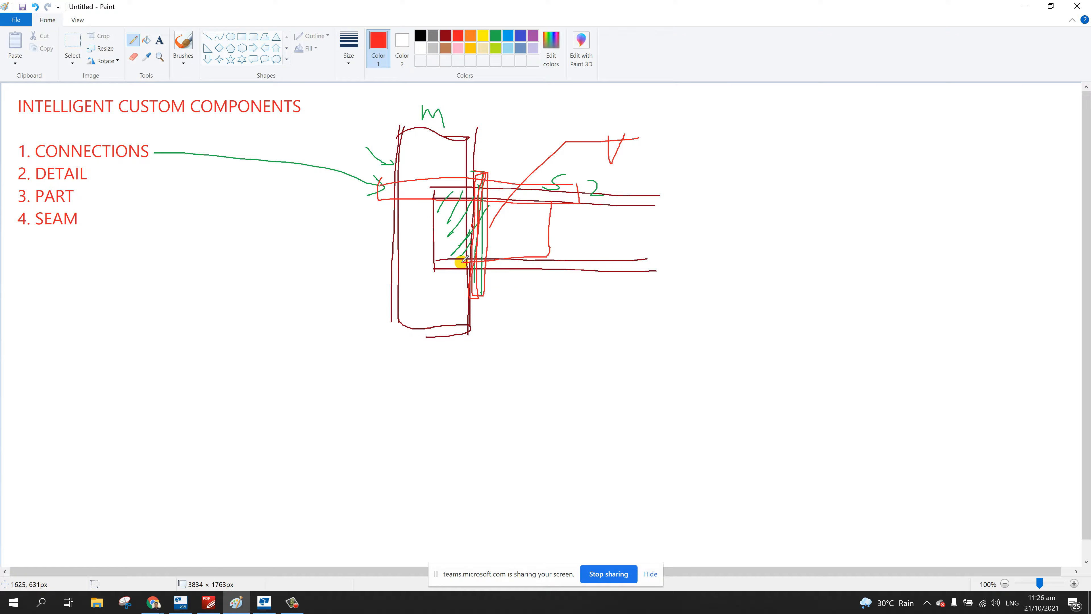
mouse_move(552, 202)
left_mouse_down()
mouse_move(559, 211)
mouse_move(528, 203)
left_mouse_up()
mouse_move(569, 251)
left_mouse_down()
mouse_move(542, 241)
mouse_move(539, 255)
mouse_move(564, 276)
mouse_move(381, 270)
mouse_move(564, 271)
left_mouse_up()
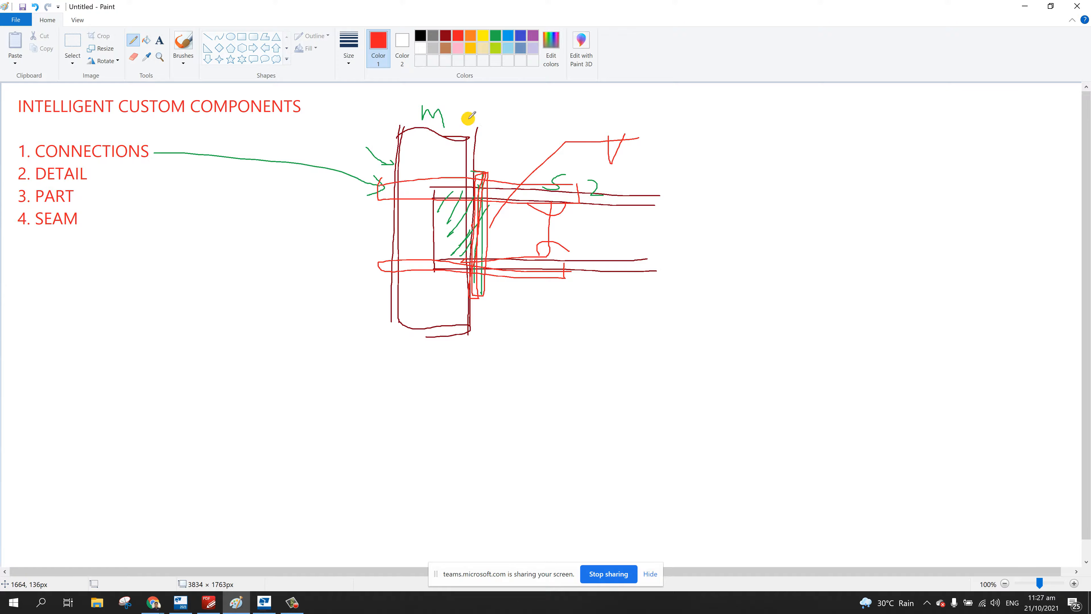
- Circle the "M" and "S" labels in red
left_click_drag(451, 106, 408, 113)
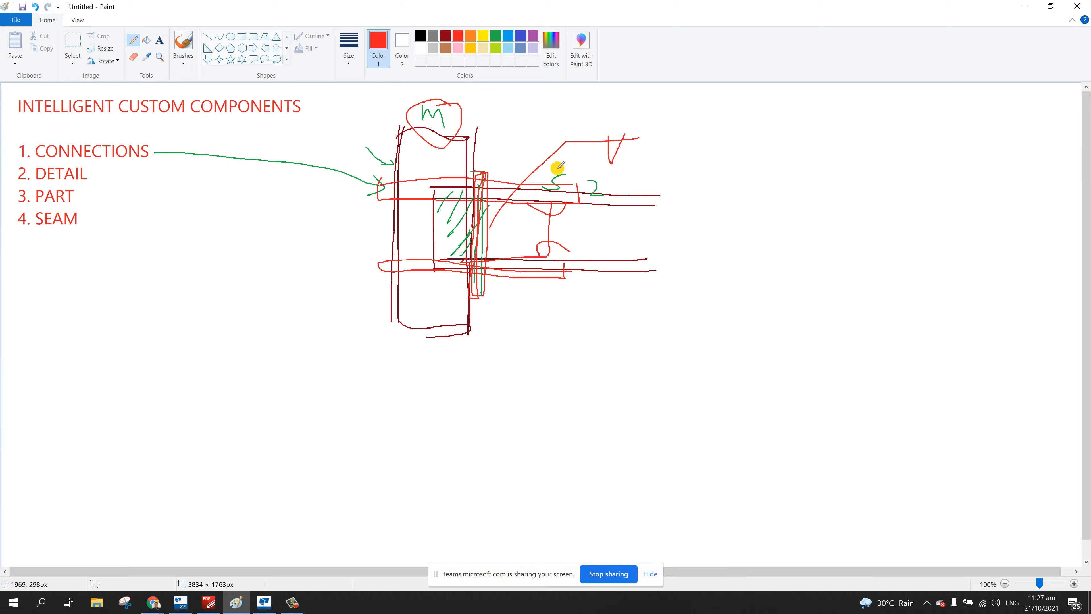
left_click_drag(558, 169, 568, 176)
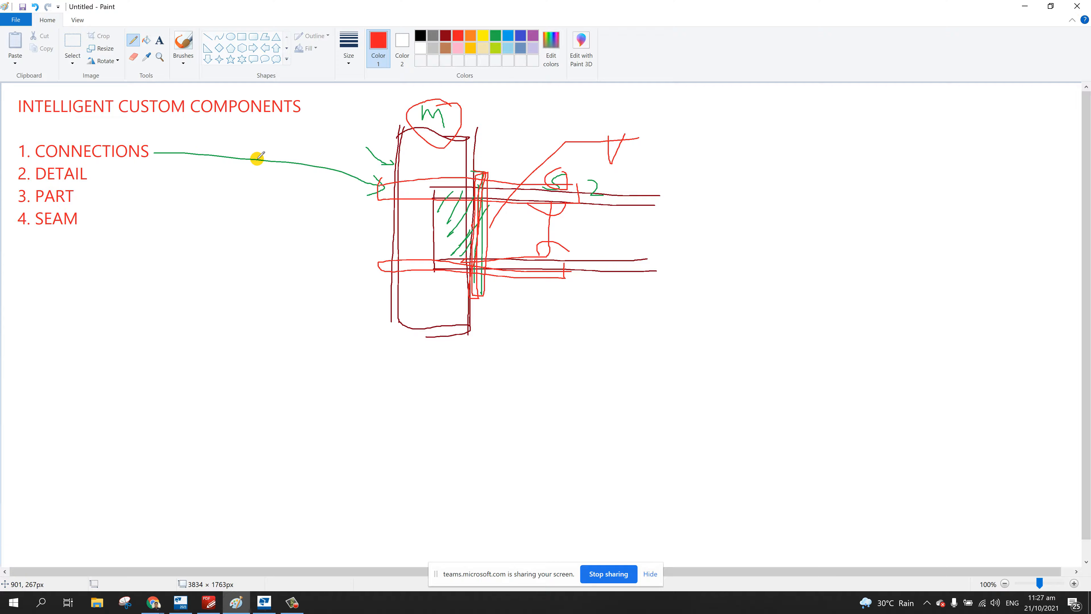
- Draw a red arrow from "DETAIL" to the area below the column and sketch a closed horizontal beam with double-line flanges there
mouse_move(115, 175)
left_mouse_down()
mouse_move(305, 397)
mouse_move(372, 405)
mouse_move(365, 430)
left_mouse_up()
left_click_drag(365, 387, 365, 430)
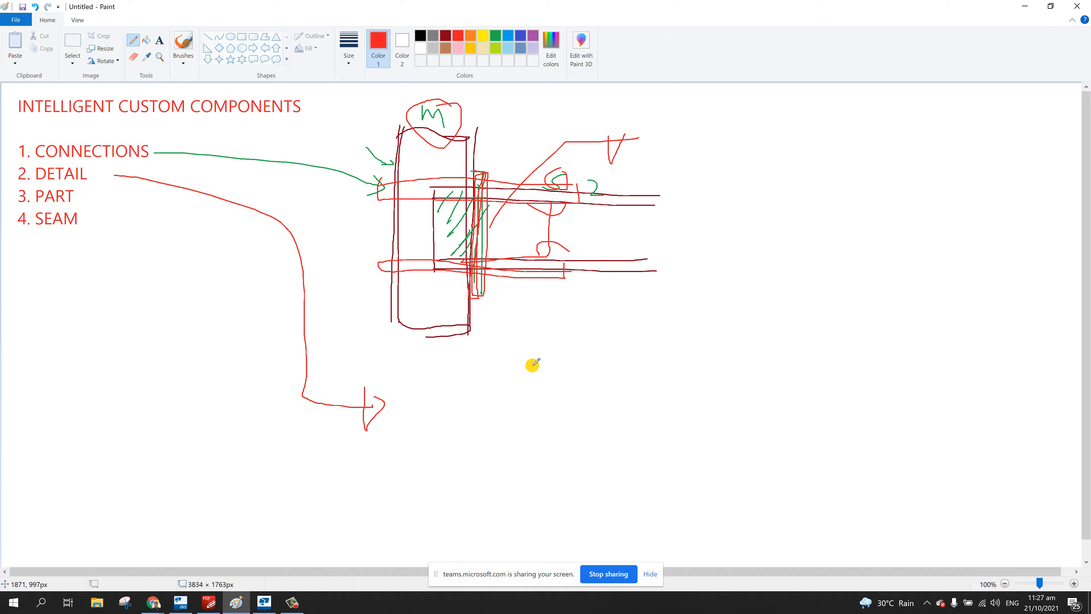
left_click_drag(532, 365, 842, 343)
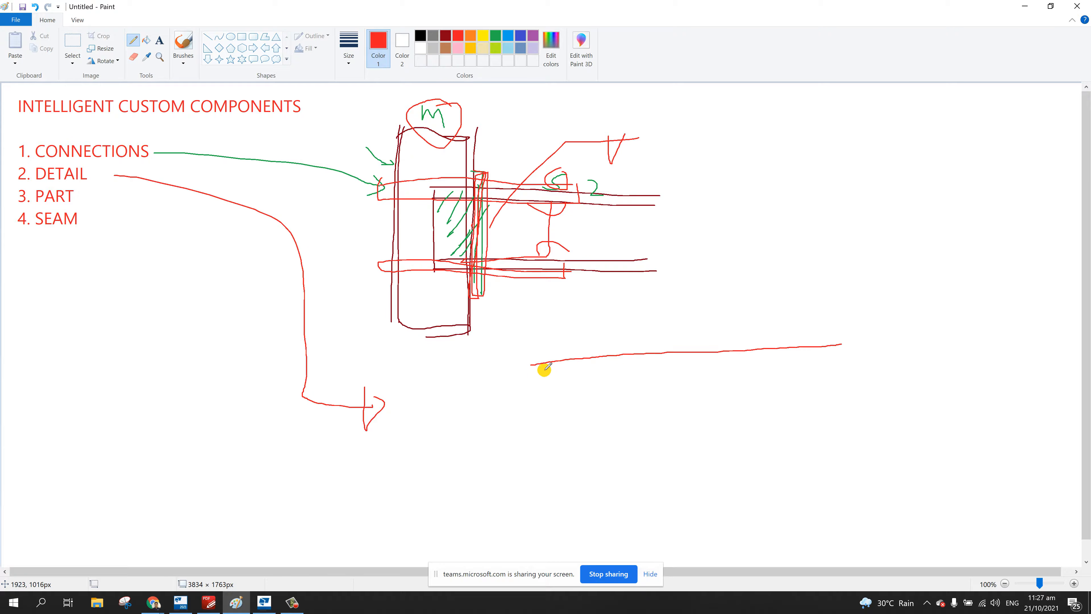
left_click_drag(527, 379, 825, 355)
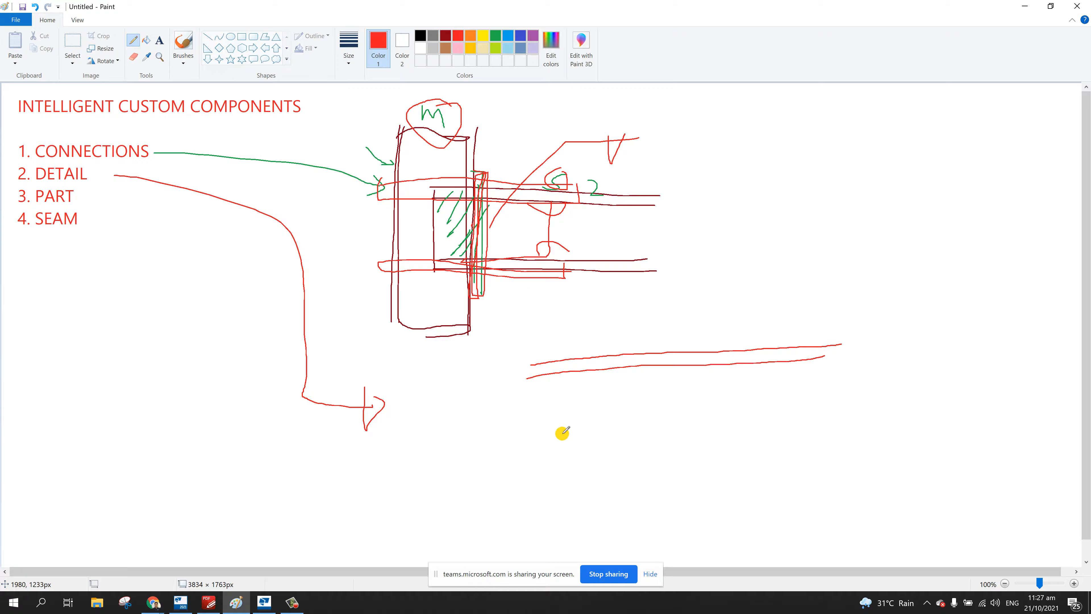
left_click_drag(535, 447, 827, 434)
left_click_drag(530, 455, 852, 435)
left_click_drag(525, 360, 538, 467)
left_click_drag(819, 342, 834, 424)
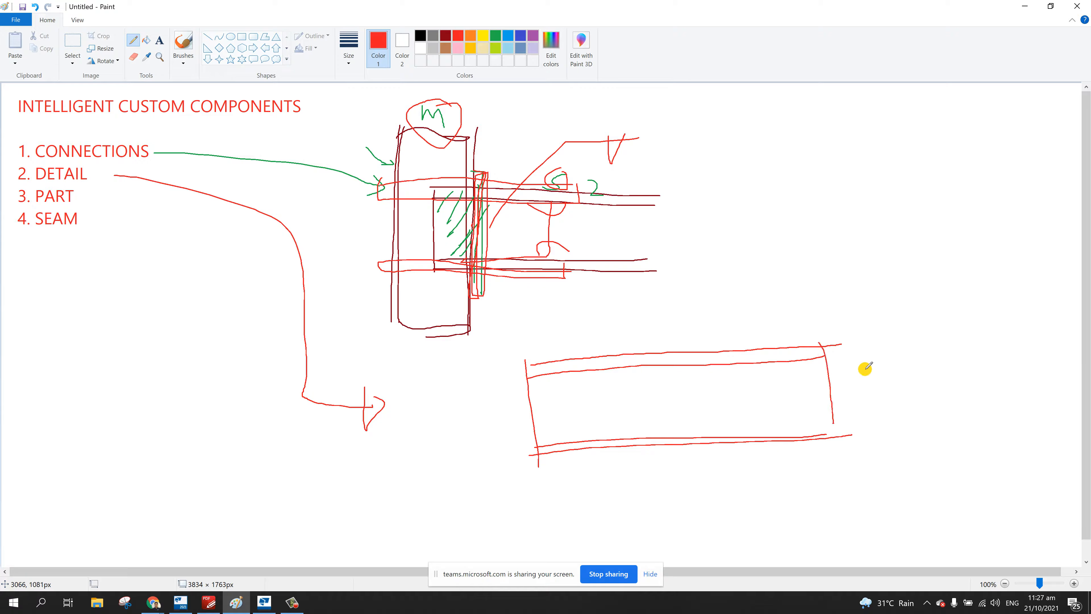
- Add arrows pointing at the lower beam and draw double-line vertical stiffeners near its left end and right part
left_click_drag(818, 295, 794, 310)
left_click_drag(777, 347, 777, 348)
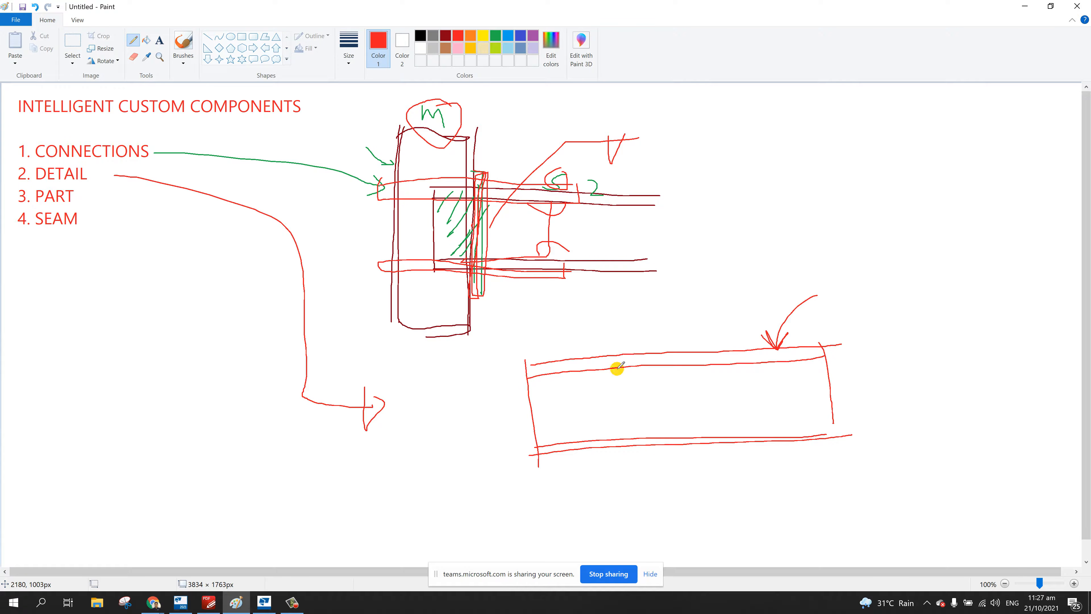
left_click_drag(591, 370, 597, 450)
left_click_drag(598, 373, 606, 440)
mouse_move(558, 328)
left_mouse_down()
mouse_move(582, 372)
mouse_move(585, 353)
mouse_move(606, 433)
left_mouse_up()
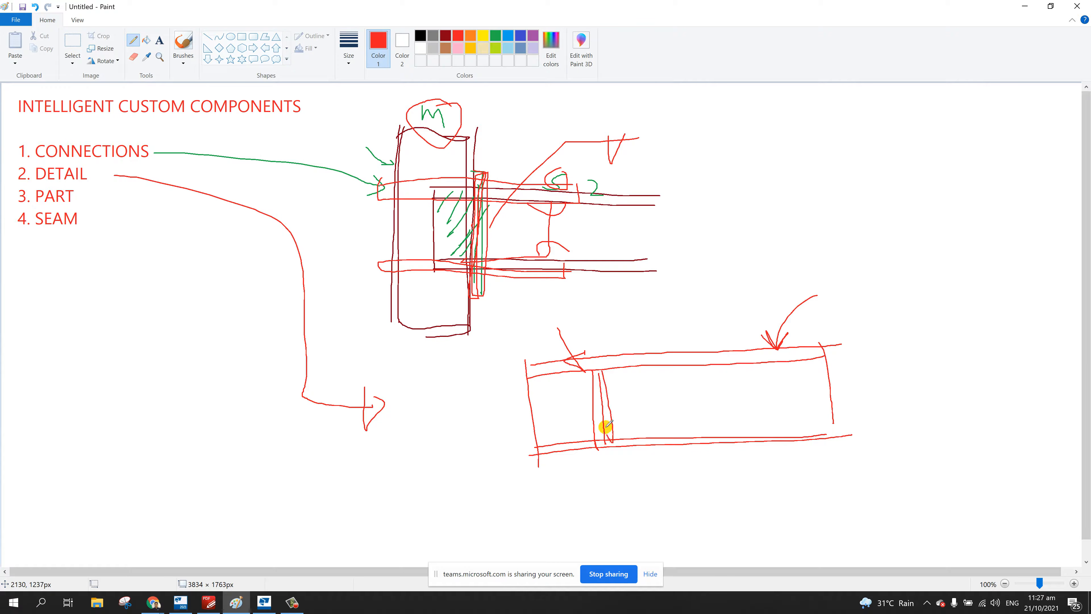
mouse_move(715, 354)
left_mouse_down()
mouse_move(727, 439)
mouse_move(737, 443)
left_mouse_up()
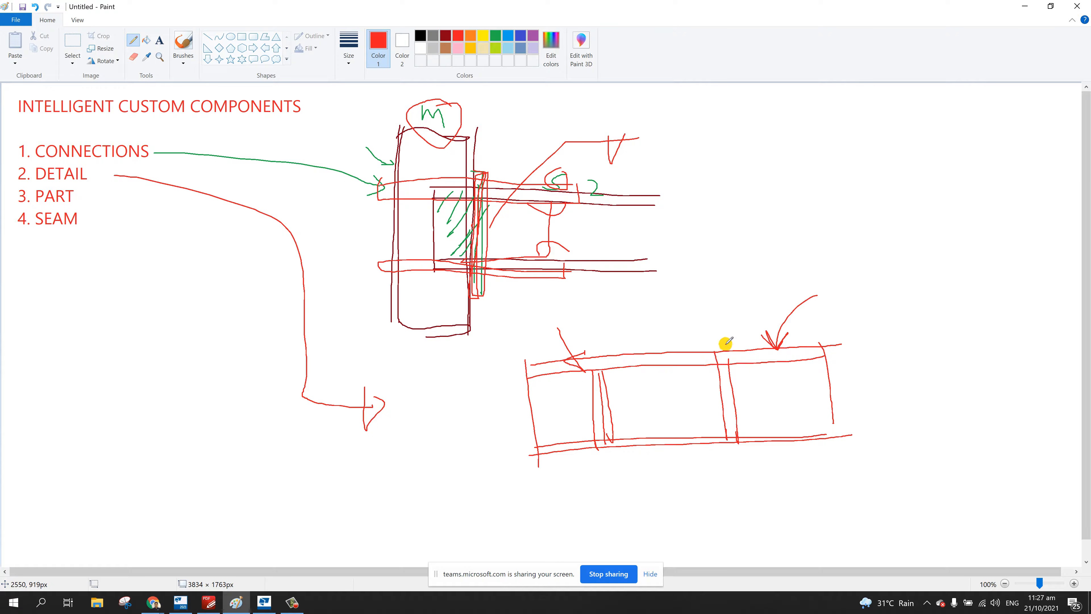
- Draw a red arrow to the middle of the beam's upper flange and trace and mark the right stiffener with an arrow above it
left_click_drag(652, 322, 668, 347)
left_click(656, 357)
left_click_drag(729, 368, 728, 424)
left_click_drag(730, 371, 740, 432)
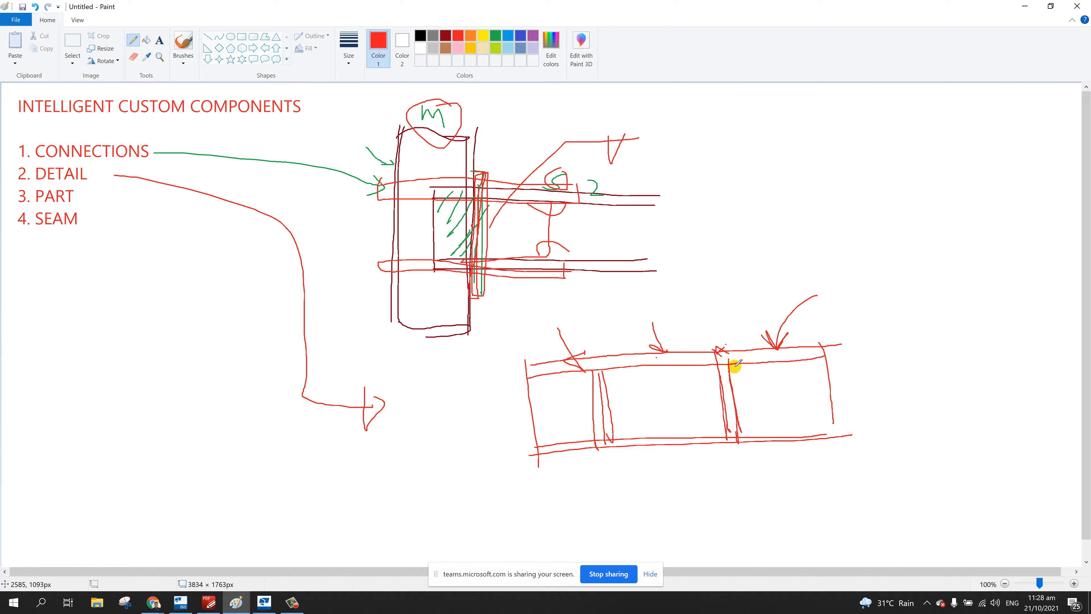
left_click_drag(715, 311, 721, 385)
- Sketch a double-line red column with a flat base plate in the empty area above the beam's right end and point an arrow at the plate
left_click_drag(865, 137, 874, 313)
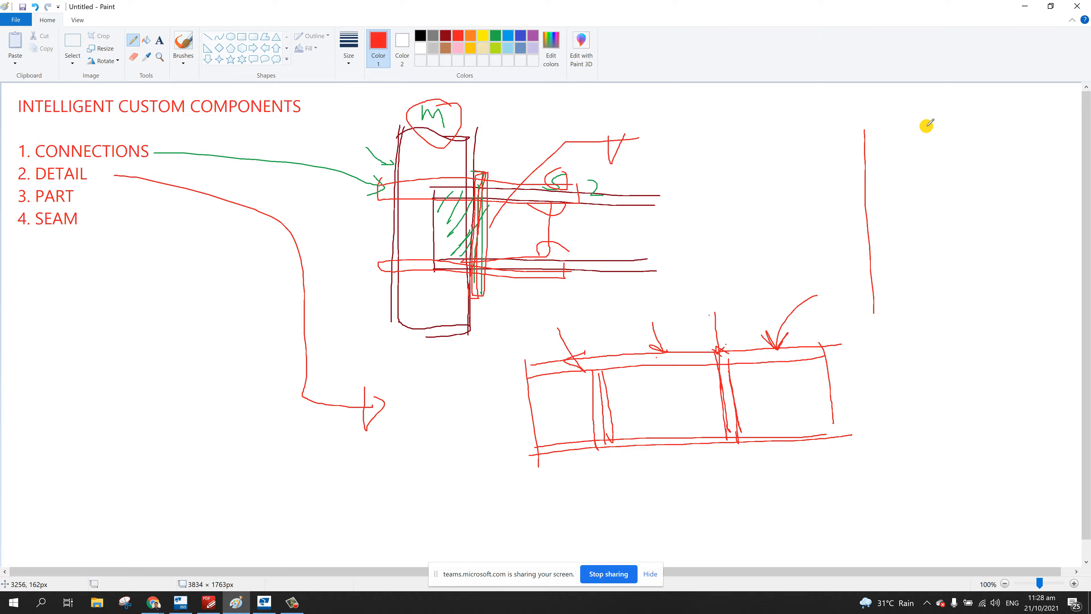
left_click_drag(928, 126, 951, 315)
left_click_drag(868, 126, 891, 305)
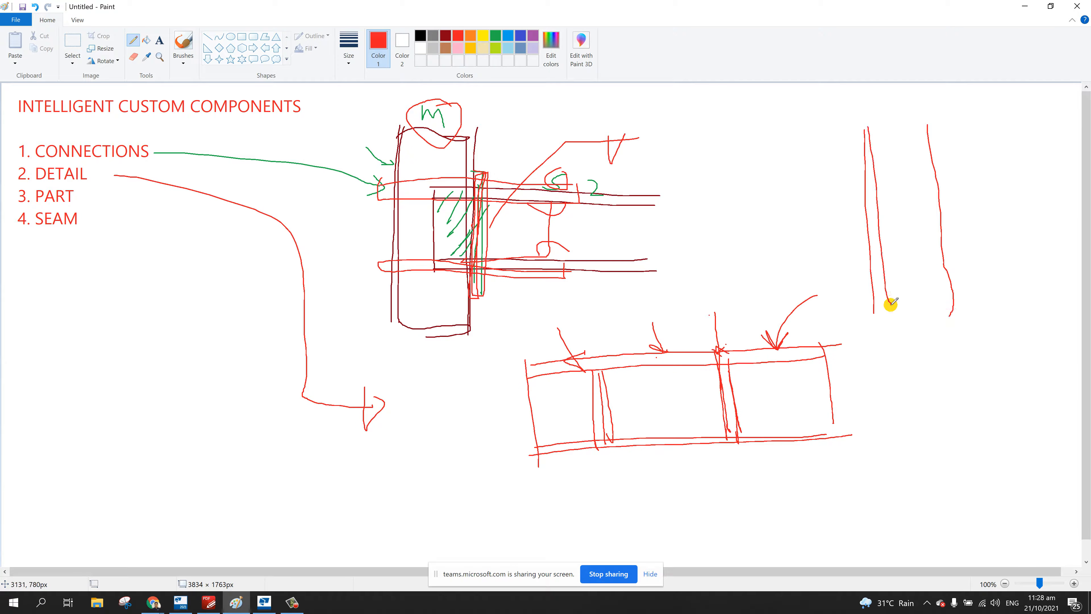
left_click_drag(917, 131, 938, 307)
left_click_drag(872, 307, 964, 306)
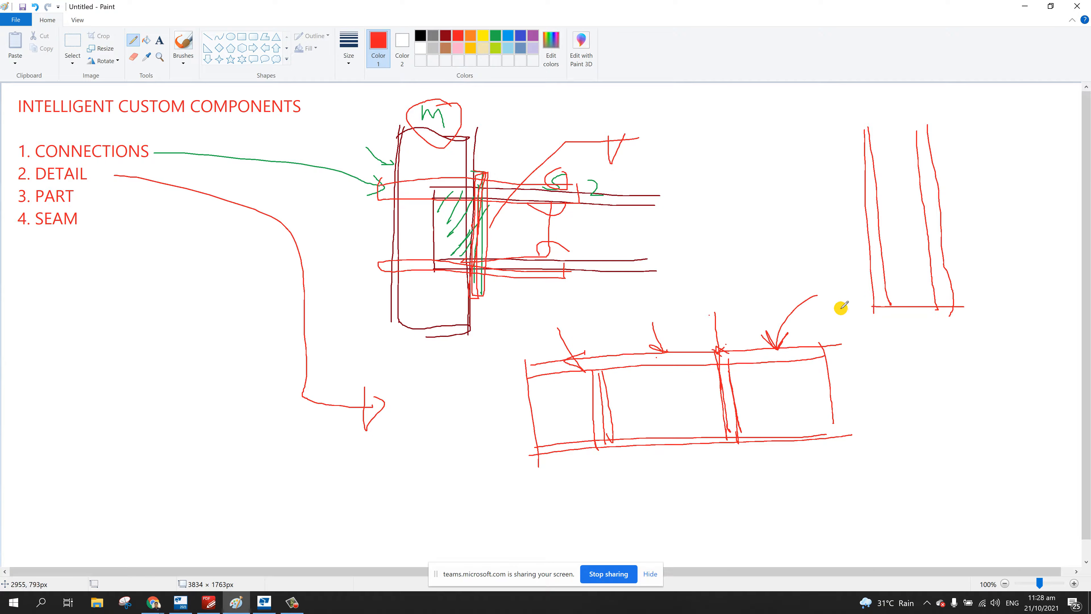
mouse_move(846, 318)
left_mouse_down()
mouse_move(989, 318)
mouse_move(843, 304)
left_mouse_up()
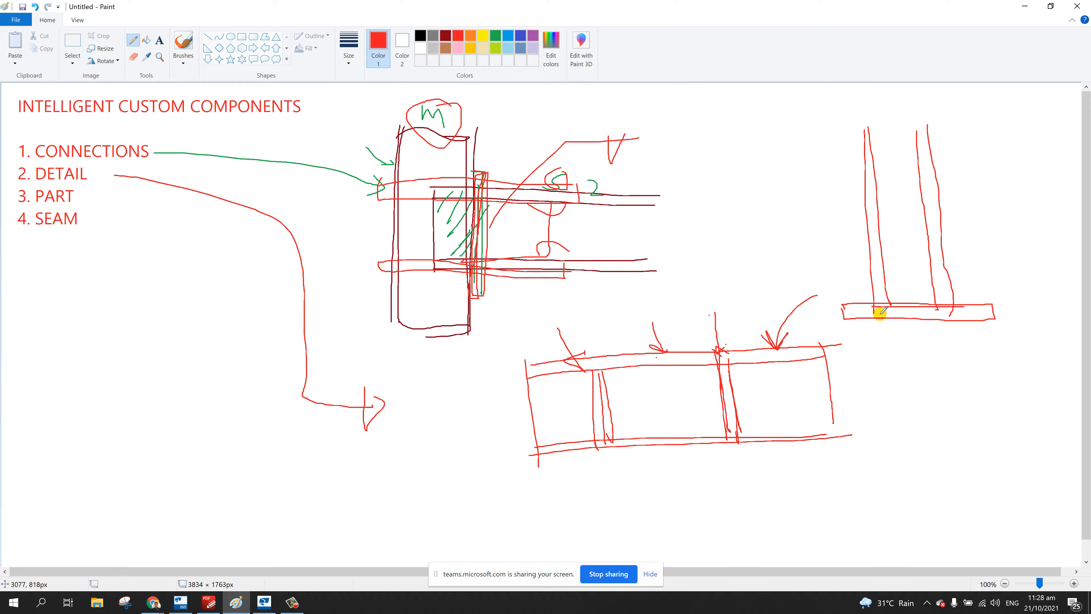
mouse_move(972, 385)
left_mouse_down()
mouse_move(919, 319)
mouse_move(949, 334)
left_mouse_up()
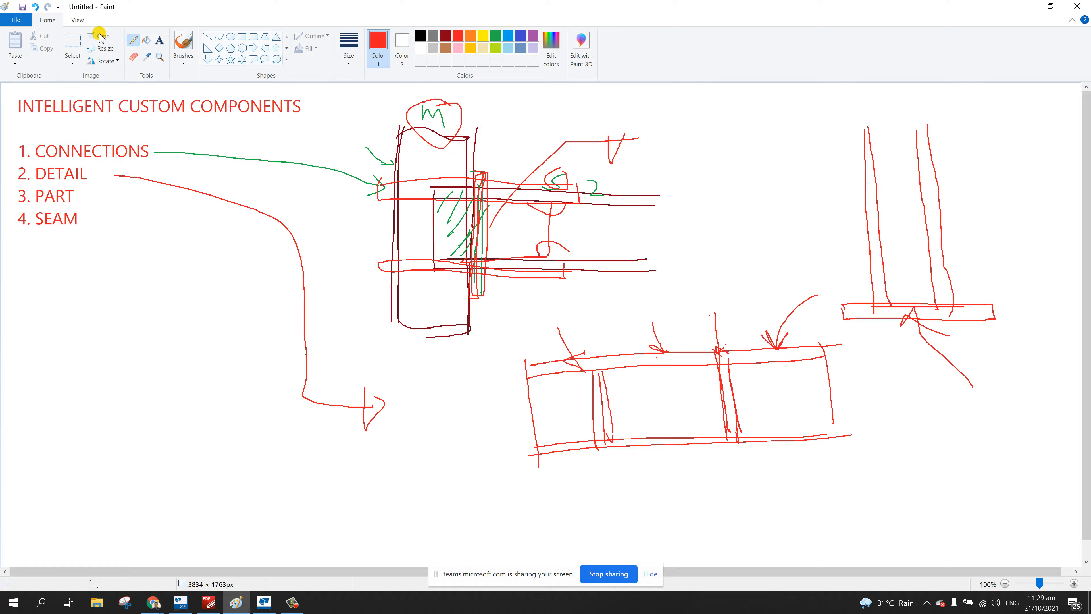
- Delete the column and beam sketches beside the list, keeping the title and the four list entries
left_click(72, 40)
mouse_move(322, 95)
left_mouse_down()
mouse_move(1055, 458)
mouse_move(1065, 509)
left_mouse_up()
key("Delete")
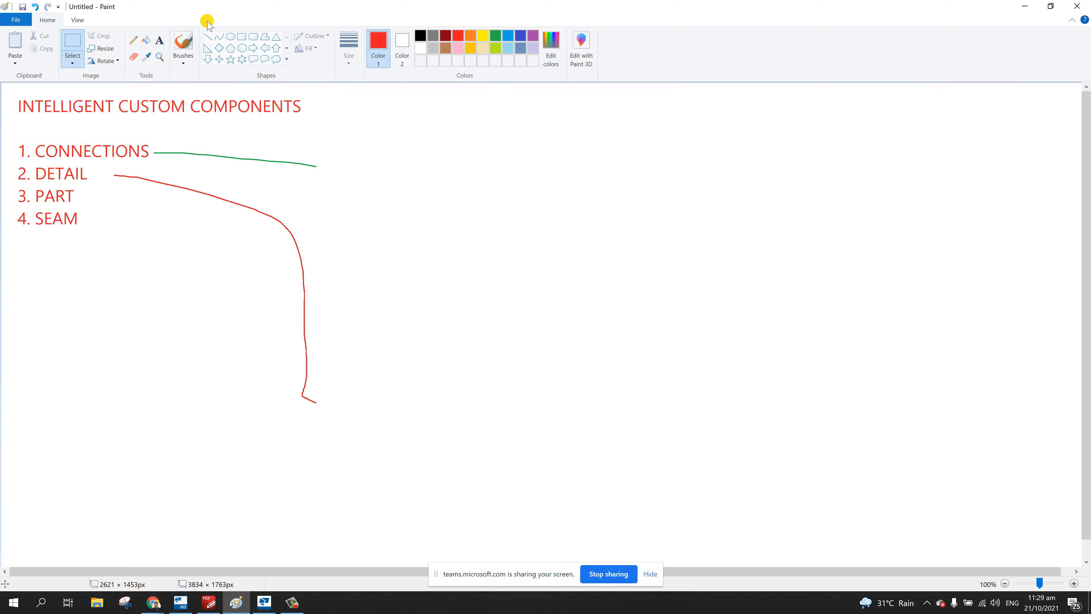
- Draw a red pencil line from "PART" into the cleared area and mark a start and an end point in green
left_click(131, 41)
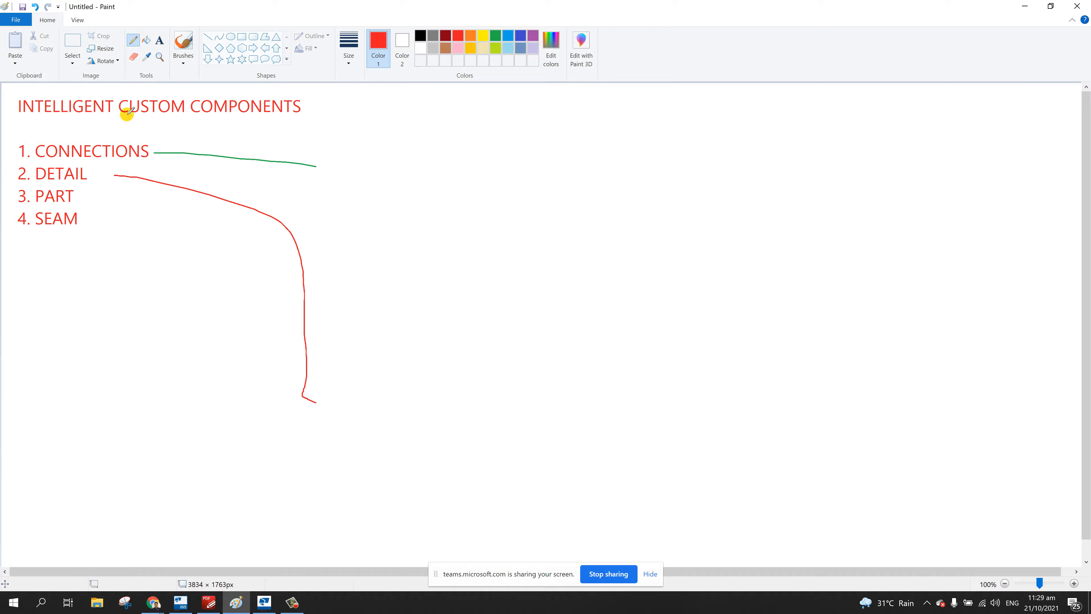
left_click_drag(90, 197, 378, 233)
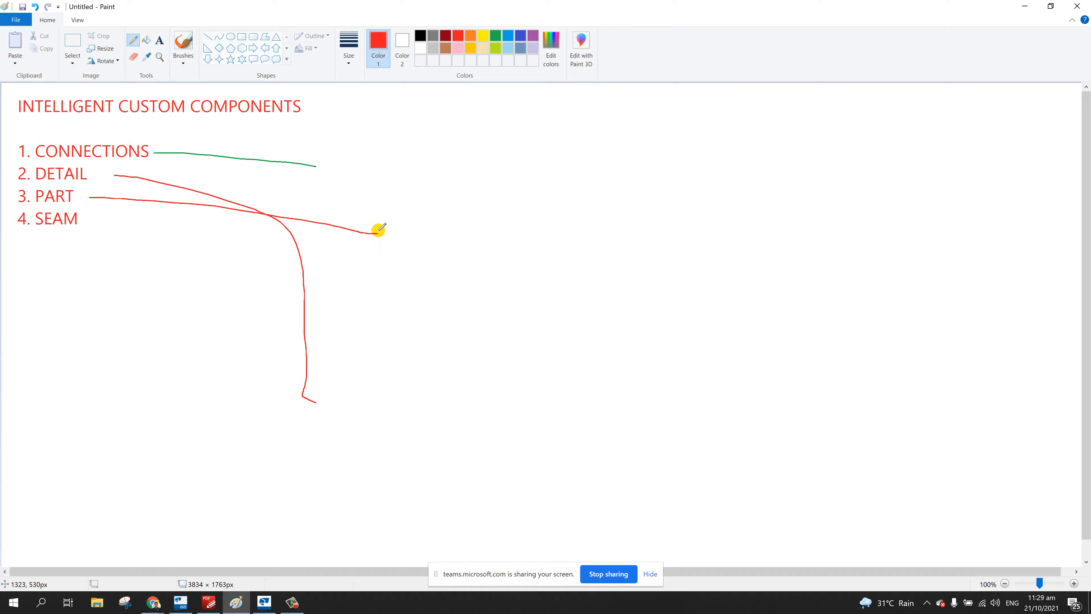
left_click(495, 36)
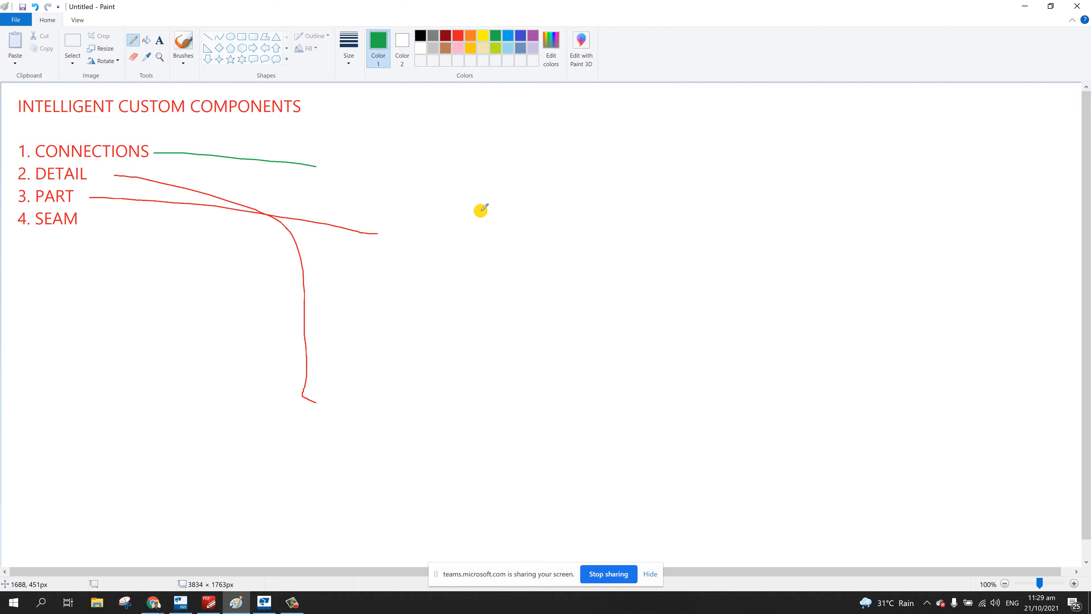
left_click_drag(483, 194, 476, 207)
left_click_drag(470, 193, 490, 195)
left_click_drag(844, 199, 855, 208)
- Sketch a long green rectangle between the two marked points, double its lower edge and point a leader arrow at that edge
left_click_drag(481, 200, 840, 212)
mouse_move(478, 205)
left_mouse_down()
mouse_move(480, 244)
mouse_move(680, 307)
mouse_move(875, 304)
left_mouse_up()
left_click_drag(871, 265, 865, 210)
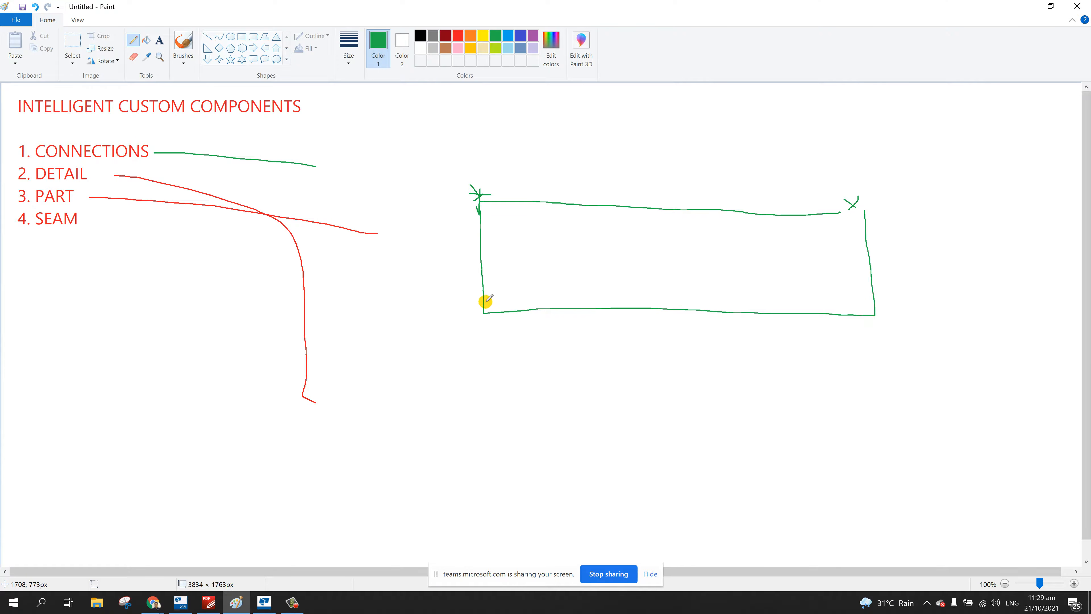
left_click_drag(479, 301, 902, 308)
left_click_drag(675, 309, 738, 274)
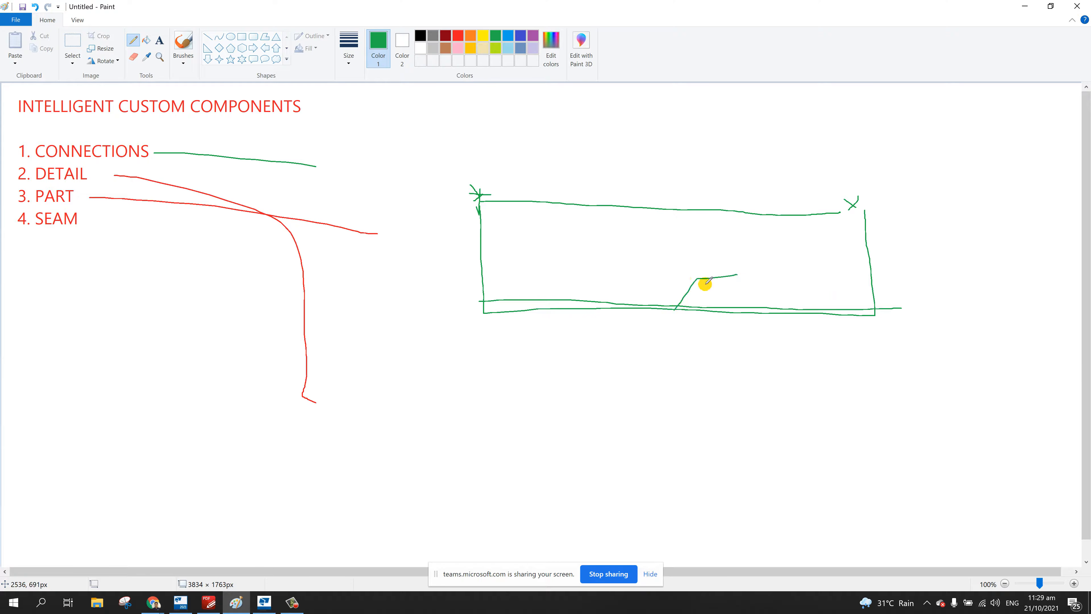
left_click_drag(675, 293, 694, 289)
- Sketch a second green rectangle below the first with doubled long edges and an arrow pointing at its lower edge
mouse_move(505, 364)
left_mouse_down()
mouse_move(590, 430)
mouse_move(841, 385)
mouse_move(490, 363)
left_mouse_up()
mouse_move(509, 449)
left_mouse_down()
mouse_move(753, 456)
mouse_move(834, 438)
left_mouse_up()
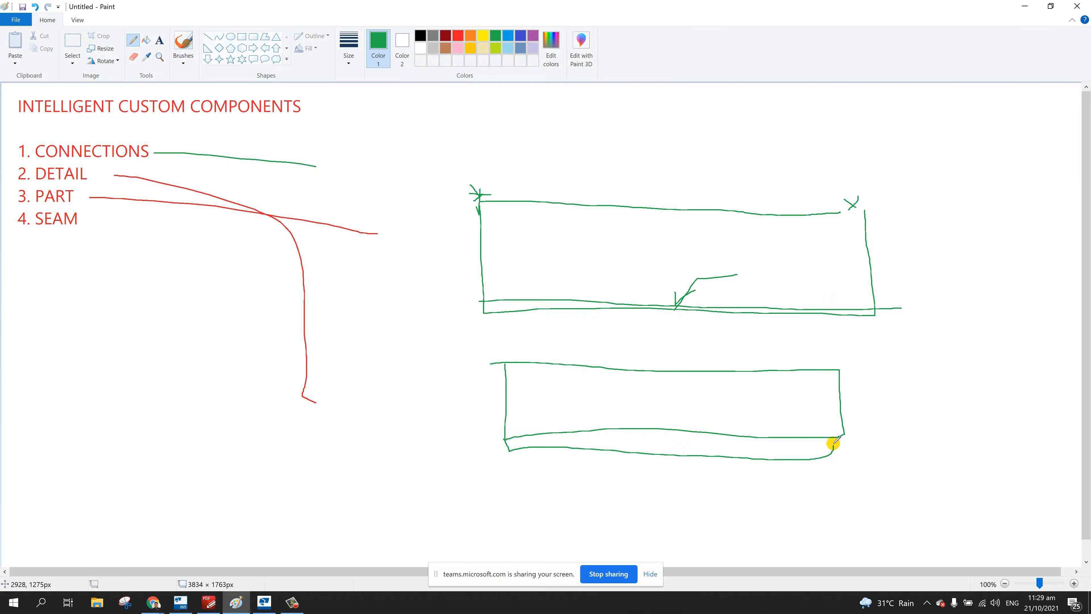
left_click_drag(684, 431, 710, 403)
mouse_move(683, 418)
left_mouse_down()
mouse_move(682, 428)
mouse_move(714, 404)
left_mouse_up()
left_click_drag(497, 369, 852, 385)
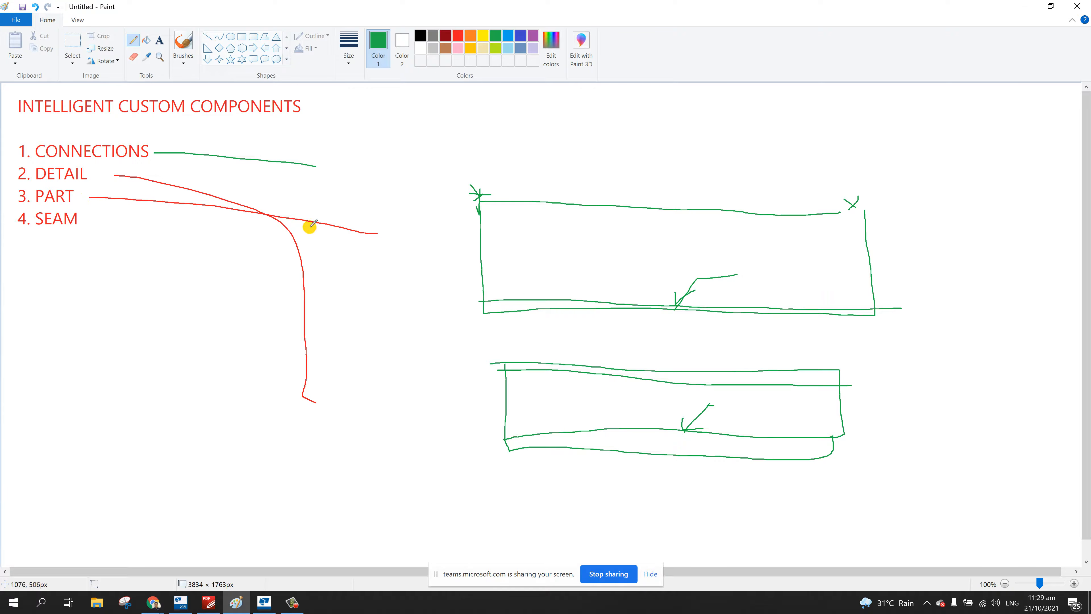
- Re-mark the upper rectangle's two top corners with crosses and draw a vertical height dimension beside its left edge
left_click_drag(472, 202, 489, 191)
mouse_move(882, 202)
left_mouse_down()
mouse_move(842, 227)
mouse_move(877, 227)
left_mouse_up()
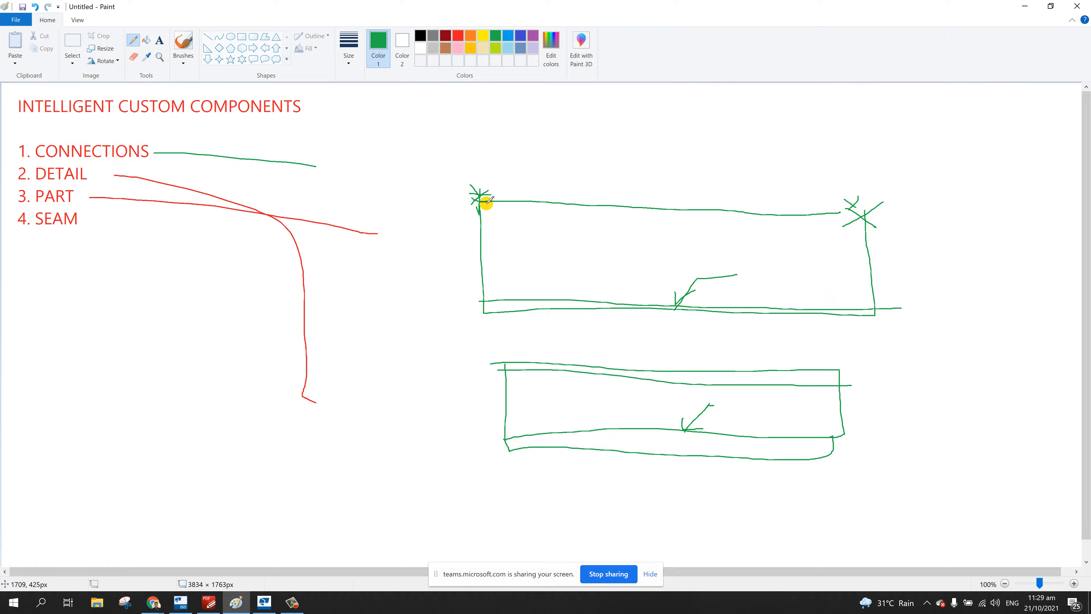
left_click_drag(422, 208, 477, 202)
left_click_drag(482, 312, 425, 293)
mouse_move(448, 202)
left_mouse_down()
mouse_move(454, 304)
mouse_move(451, 278)
left_mouse_up()
left_click_drag(439, 212, 460, 193)
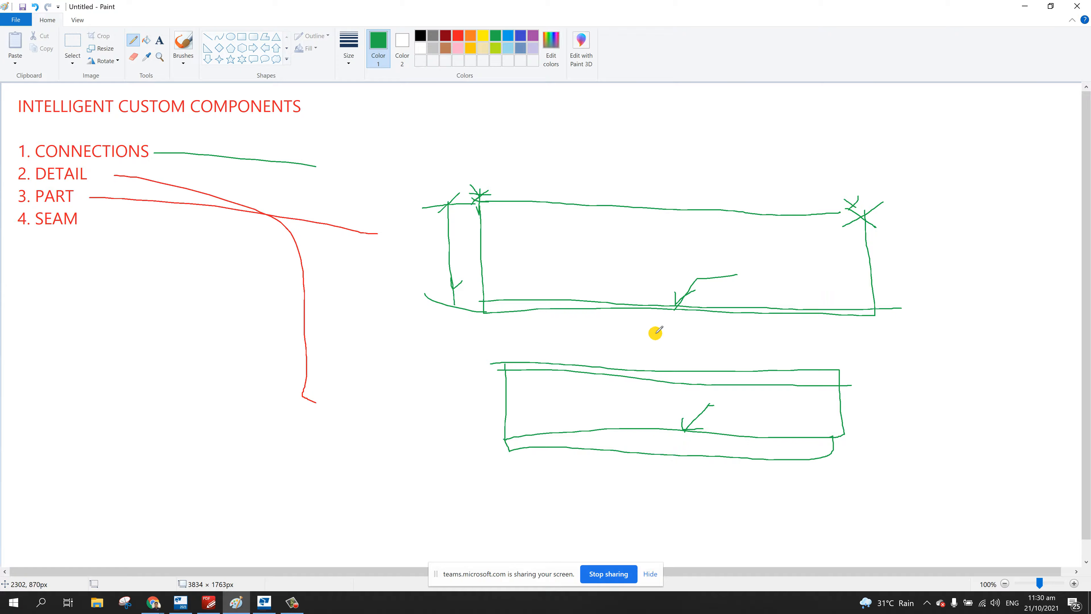
- Add a tick across the lower rectangle's upper edge and draw green arrows from "PART" and from above to the upper rectangle
left_click_drag(669, 339, 669, 374)
left_click_drag(389, 214, 382, 235)
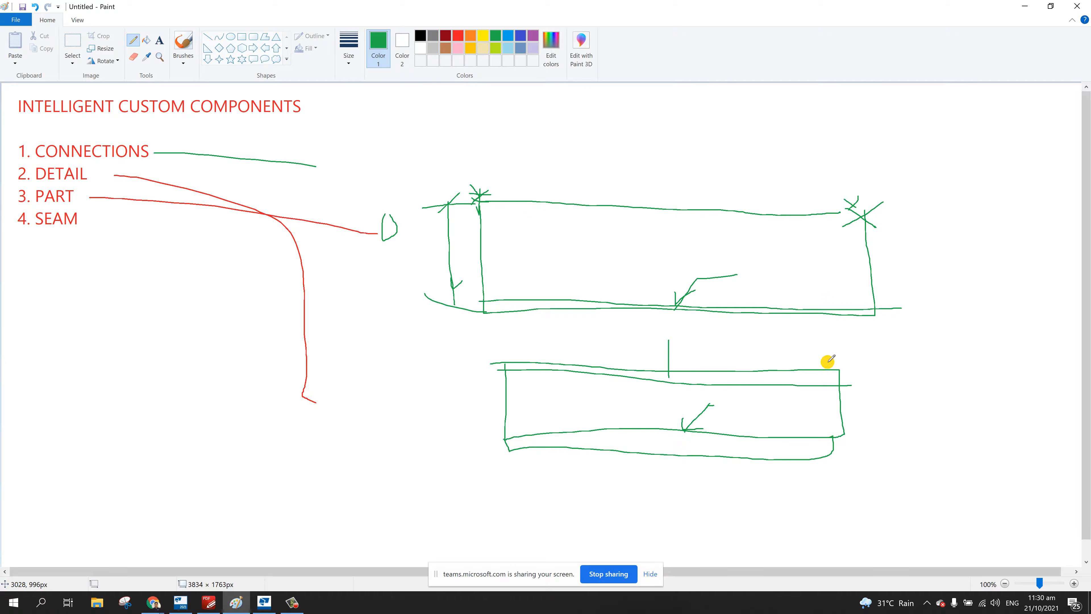
mouse_move(81, 194)
left_mouse_down()
mouse_move(472, 245)
mouse_move(442, 253)
left_mouse_up()
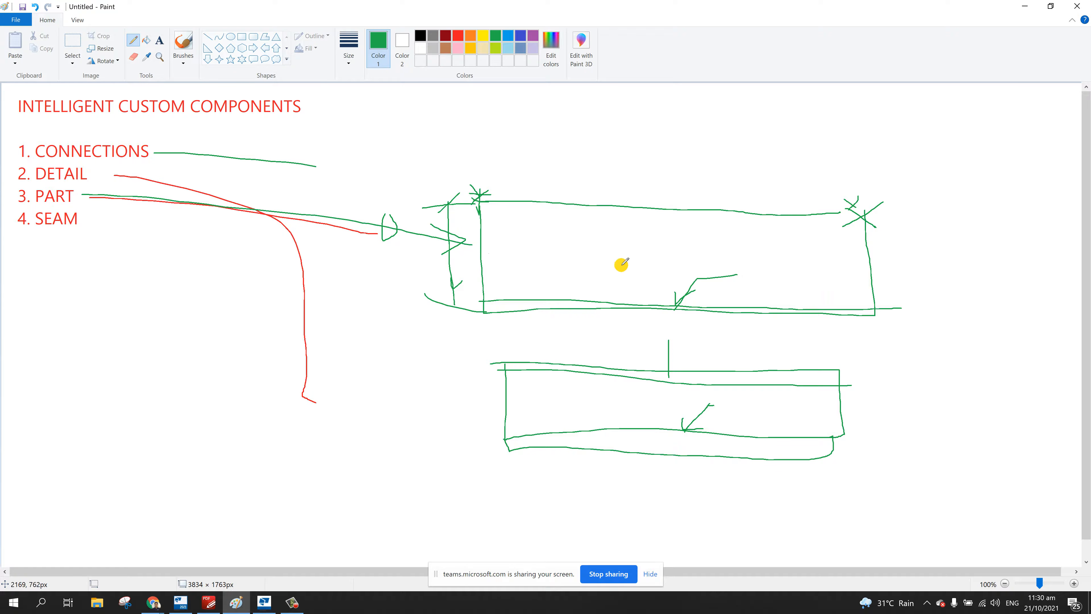
mouse_move(626, 172)
left_mouse_down()
mouse_move(640, 194)
mouse_move(650, 183)
left_mouse_up()
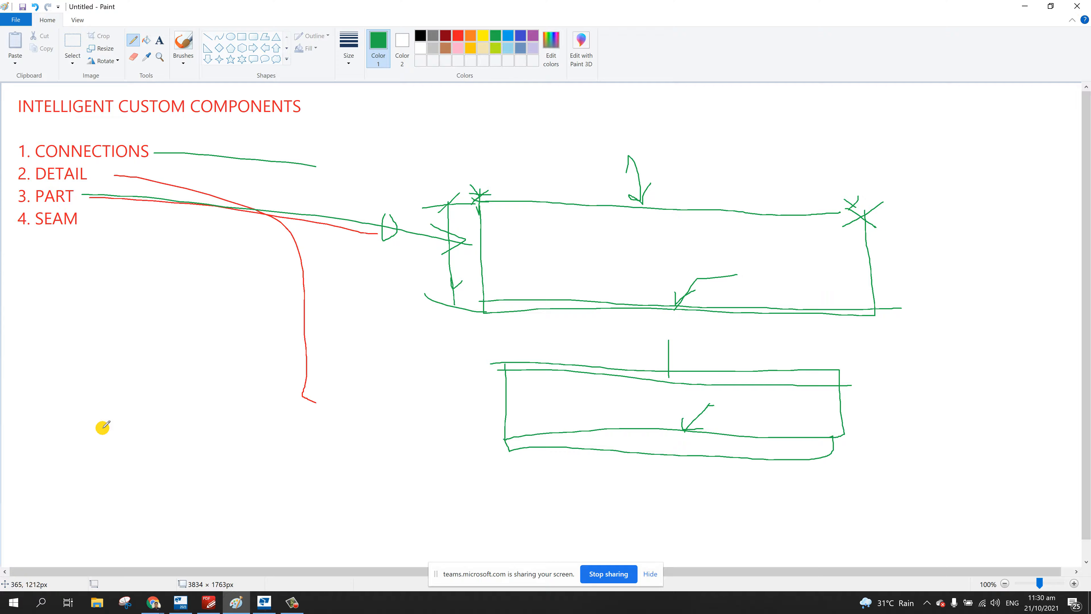
- Sketch a green beam with double-line flanges below the list, mark its ends 1 and 2, and add three double-line stiffeners
left_click_drag(102, 428, 459, 440)
left_click_drag(96, 440, 444, 449)
mouse_move(109, 505)
left_mouse_down()
mouse_move(442, 530)
mouse_move(111, 499)
left_mouse_up()
mouse_move(113, 416)
left_mouse_down()
mouse_move(108, 440)
mouse_move(121, 423)
mouse_move(114, 400)
left_mouse_up()
left_click_drag(454, 428, 452, 537)
left_click_drag(113, 434, 105, 503)
left_click_drag(196, 437, 198, 499)
left_click_drag(257, 454, 262, 511)
left_click_drag(336, 449, 347, 516)
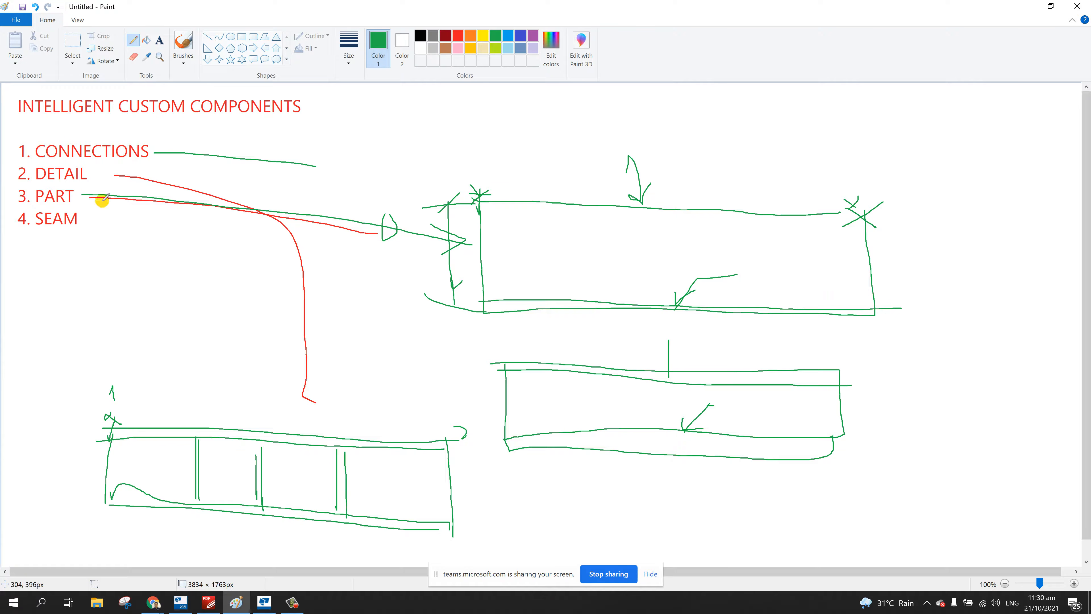
- Draw a green arrow from "PART" to the stiffened beam and add a dimension line with ticks above the beam for the stiffener spacing
mouse_move(103, 198)
left_mouse_down()
mouse_move(256, 425)
mouse_move(274, 384)
left_mouse_up()
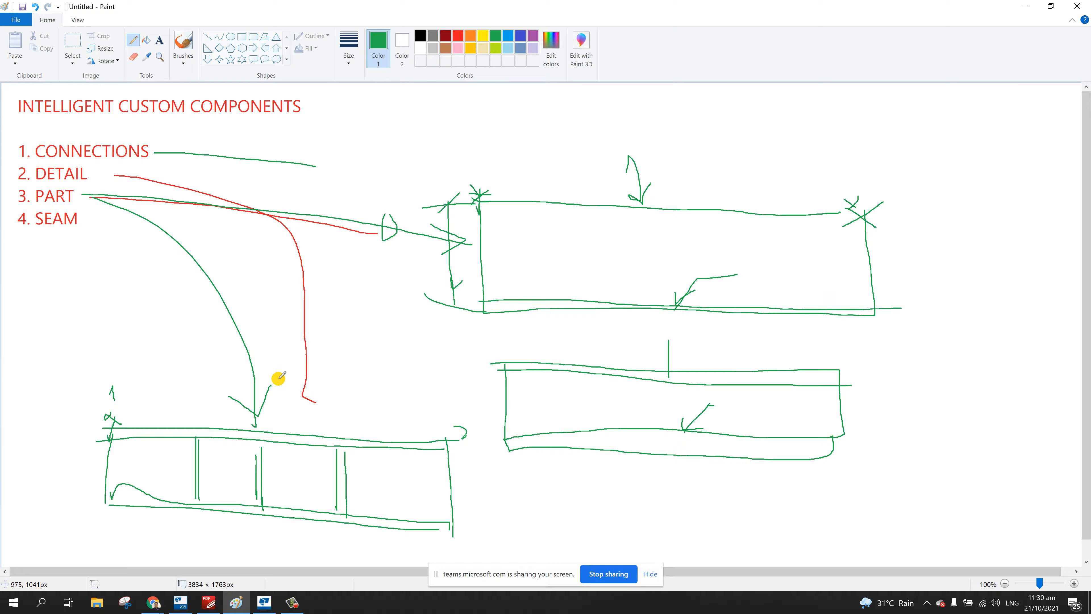
left_click_drag(196, 386, 193, 427)
left_click_drag(258, 387, 262, 437)
left_click_drag(346, 401, 356, 451)
left_click_drag(100, 387, 514, 437)
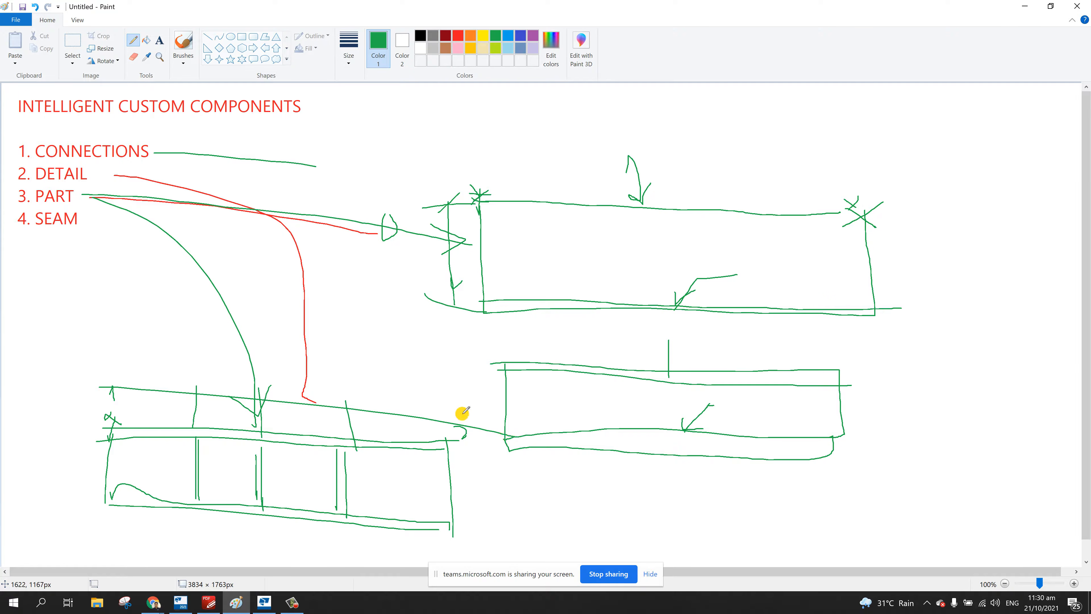
left_click_drag(456, 416, 422, 433)
mouse_move(323, 418)
left_mouse_down()
mouse_move(346, 401)
mouse_move(186, 412)
left_mouse_up()
left_click_drag(163, 381, 145, 390)
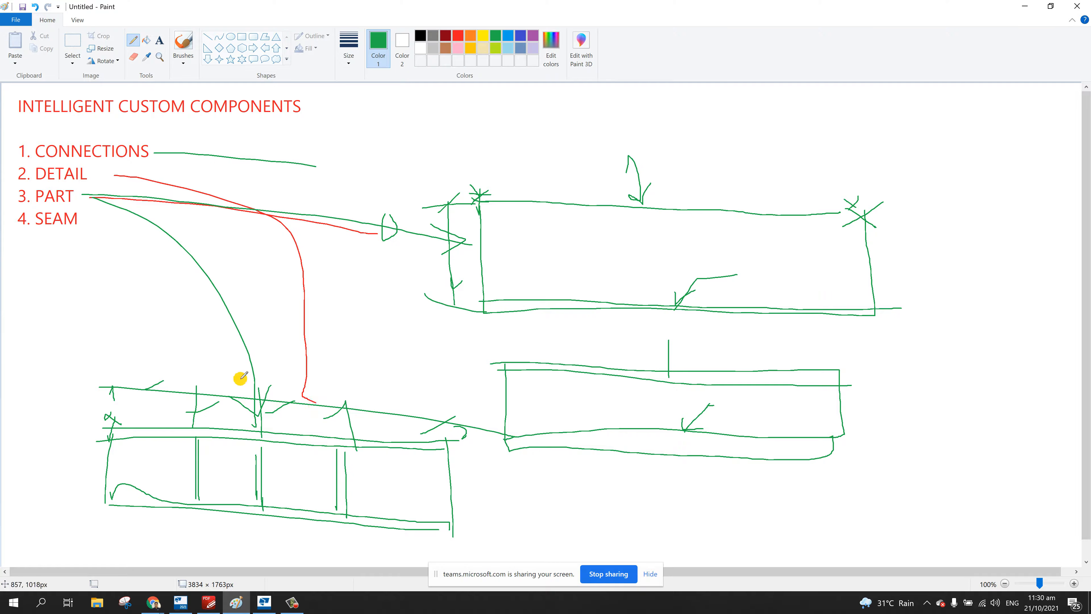
- Delete the rectangle and beam sketches in the area beside and below the list
left_click(73, 43)
left_click_drag(981, 180, 93, 557)
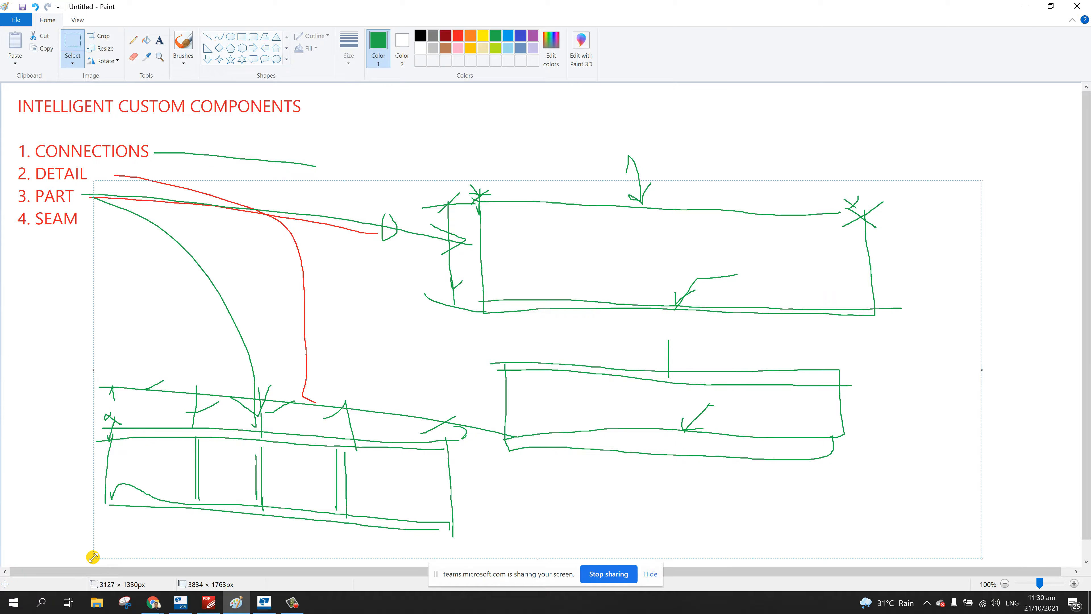
key("Delete")
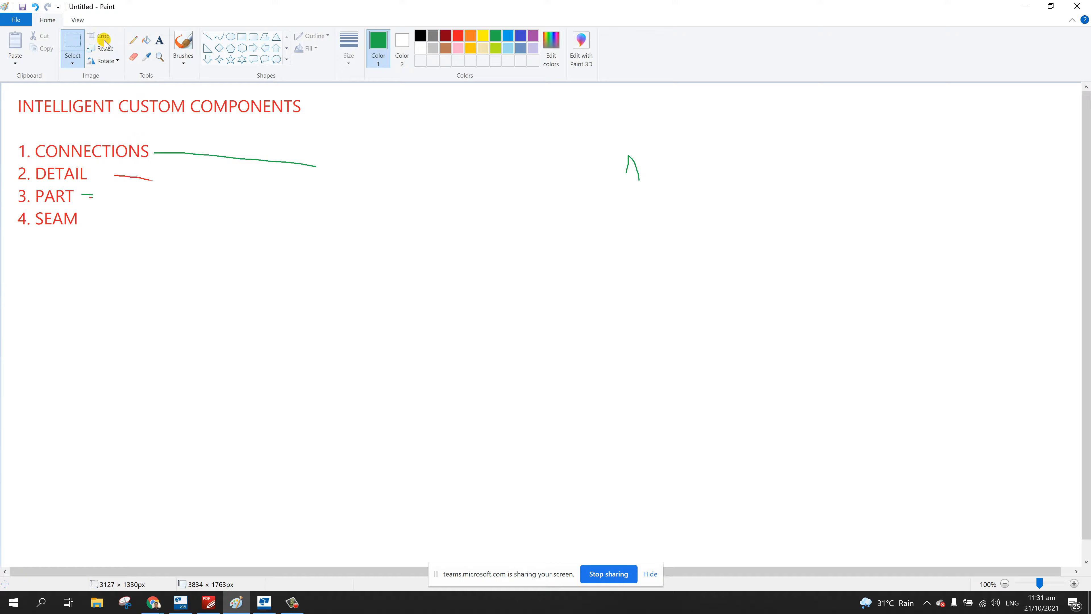
- Sketch two large green rectangular panels side by side below the list
left_click(133, 40)
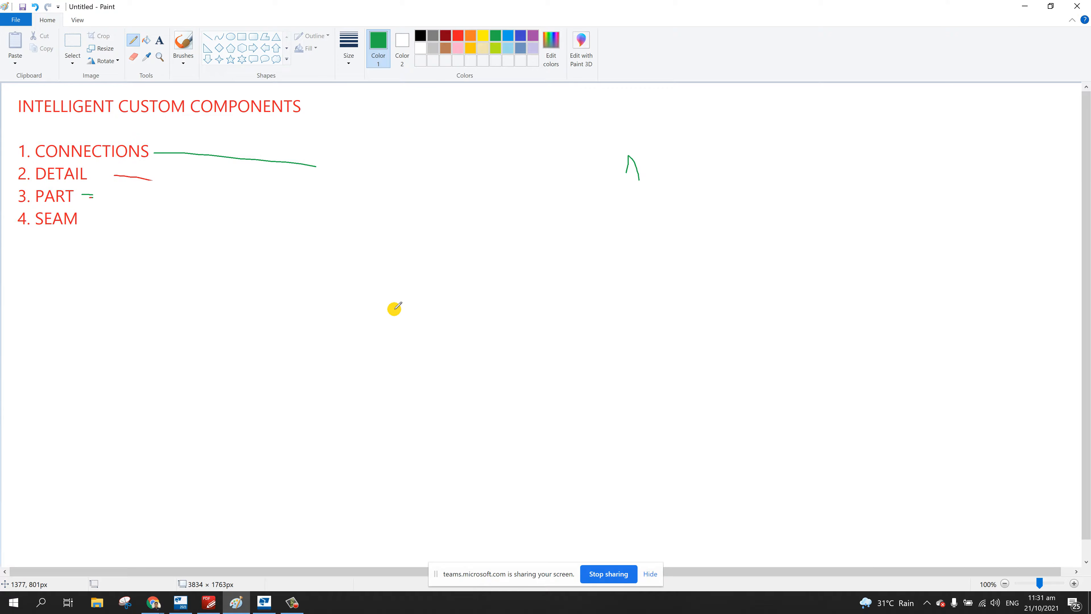
mouse_move(262, 259)
left_mouse_down()
mouse_move(577, 264)
mouse_move(569, 435)
mouse_move(373, 445)
mouse_move(296, 259)
left_mouse_up()
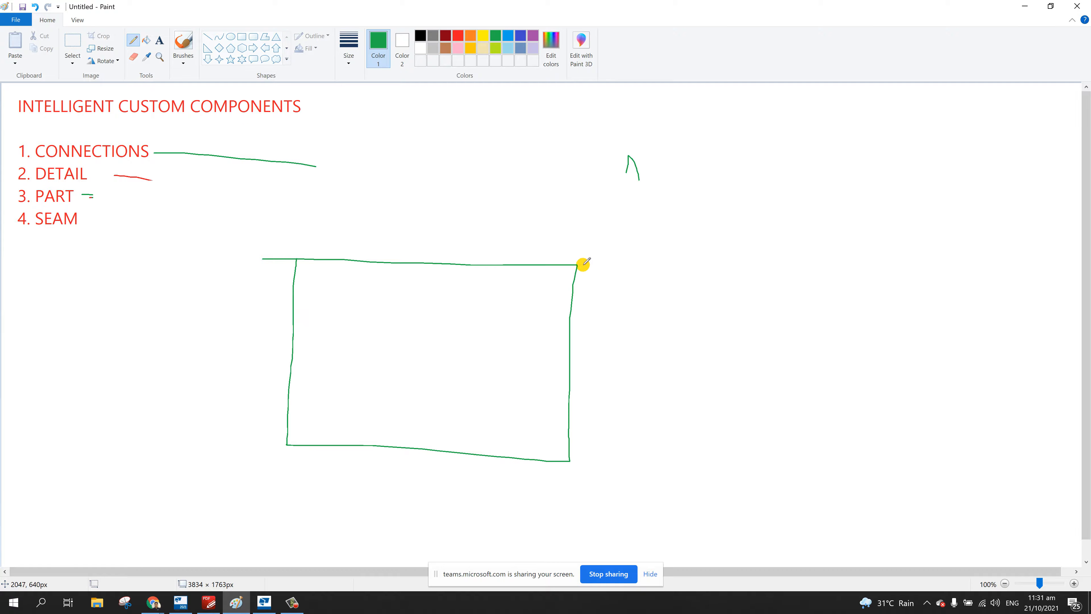
mouse_move(583, 264)
left_mouse_down()
mouse_move(907, 387)
mouse_move(830, 451)
mouse_move(551, 419)
left_mouse_up()
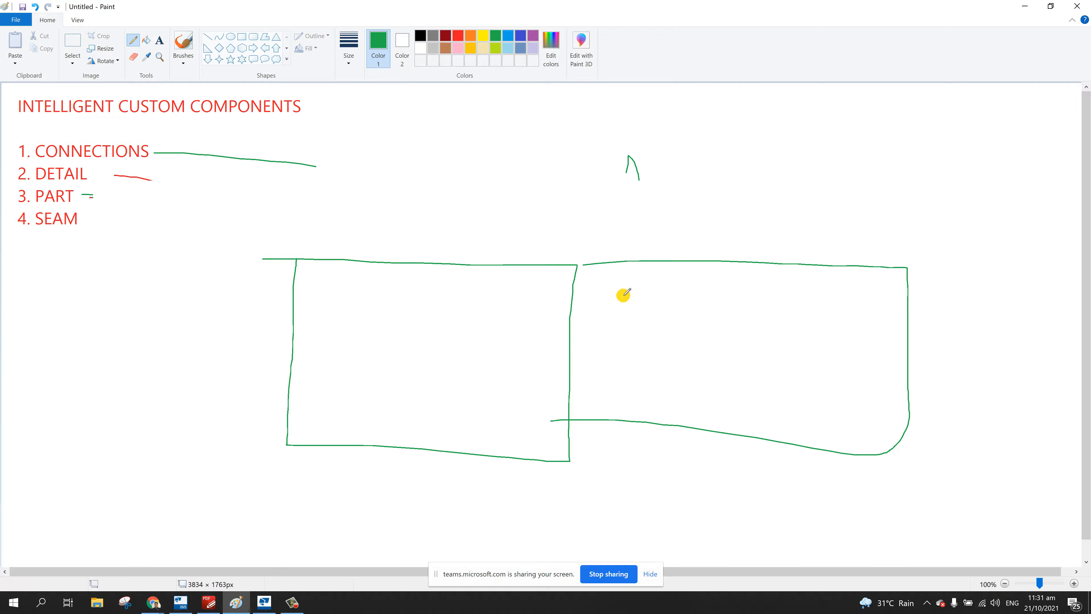
- Draw short cross ticks along the joint between the two panels and a narrow vertical plate on each side of it
mouse_move(557, 275)
left_mouse_down()
mouse_move(596, 275)
mouse_move(579, 323)
mouse_move(551, 348)
left_mouse_up()
mouse_move(536, 390)
left_mouse_down()
mouse_move(594, 391)
mouse_move(588, 408)
left_mouse_up()
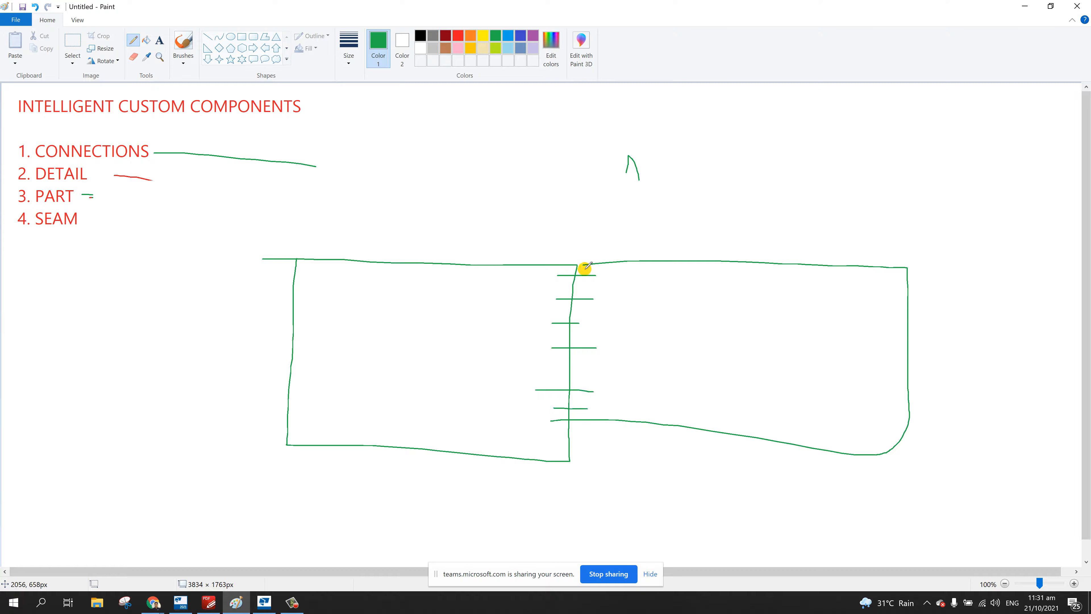
left_click_drag(584, 265, 582, 438)
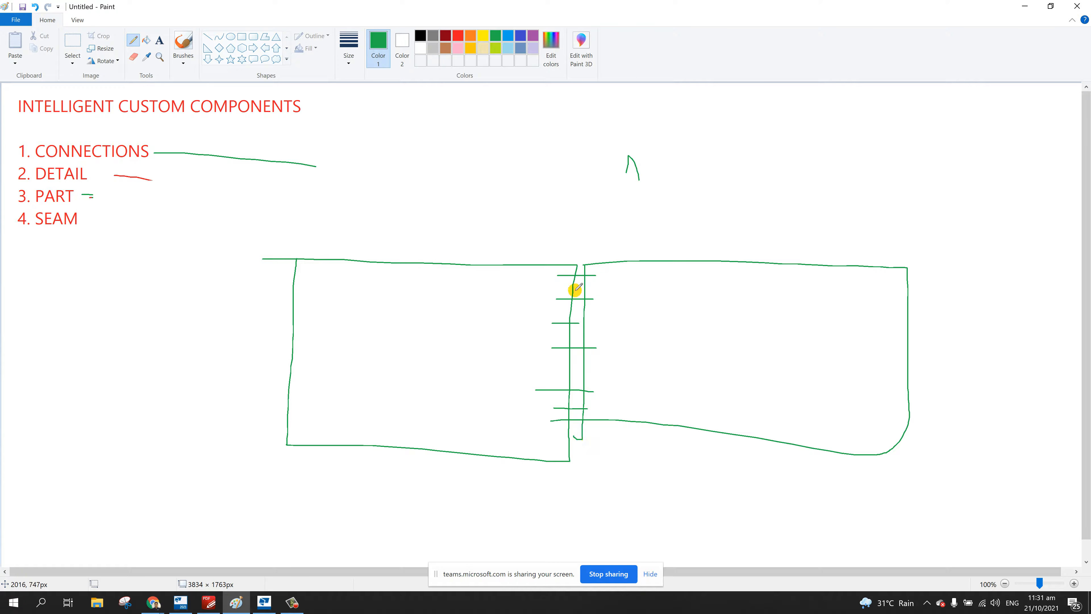
mouse_move(562, 266)
left_mouse_down()
mouse_move(558, 444)
mouse_move(570, 442)
left_mouse_up()
- Label the left panel 1 and the right panel 2, mark both ends of the joint and trace an upward arrow along it
left_click_drag(456, 249, 450, 288)
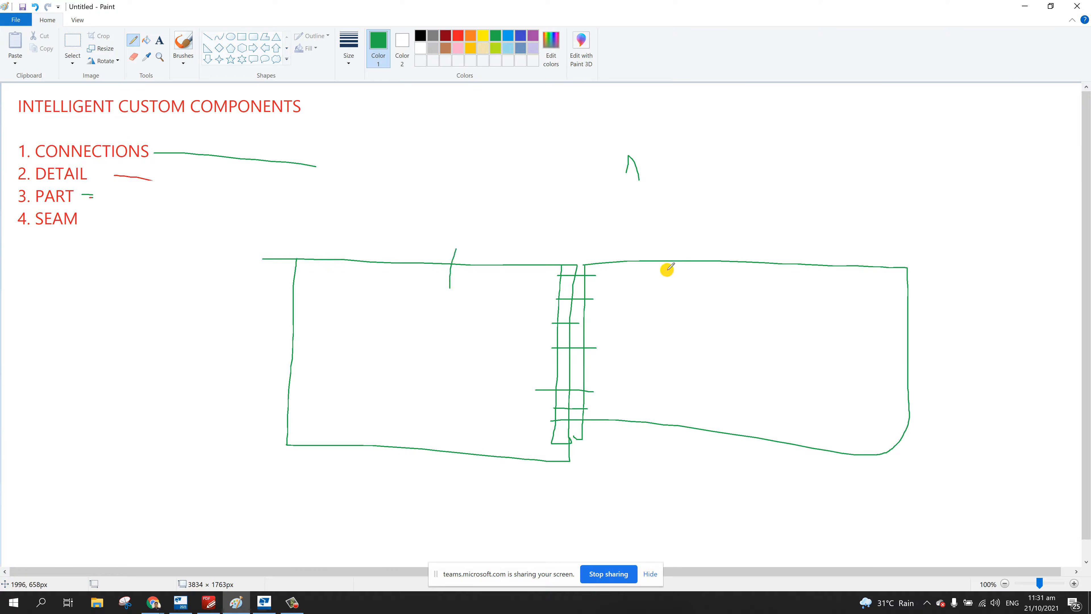
mouse_move(746, 258)
left_mouse_down()
mouse_move(765, 257)
mouse_move(776, 279)
left_mouse_up()
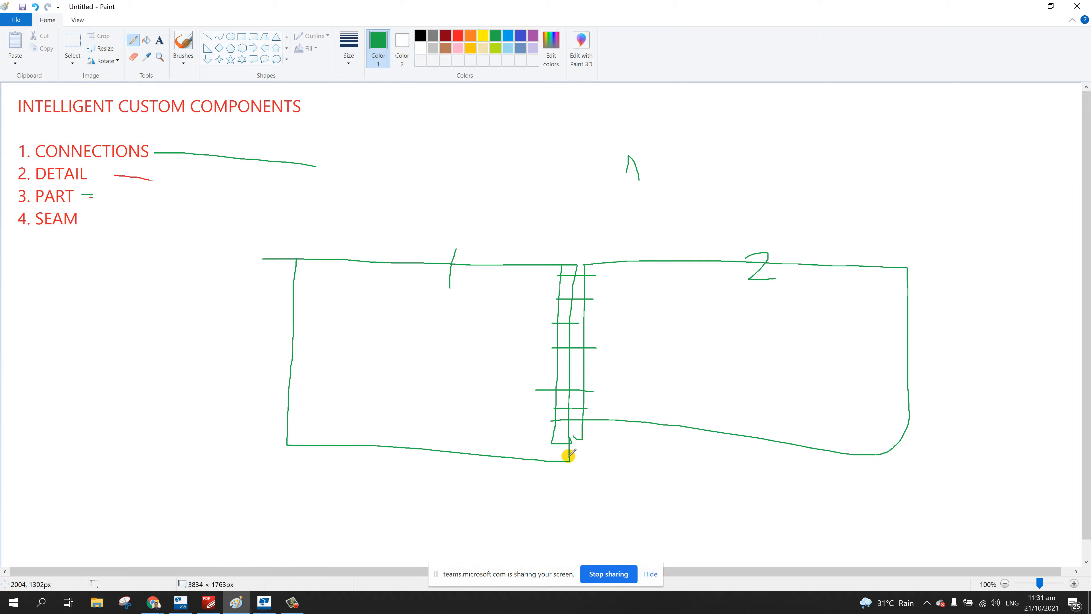
left_click_drag(570, 458, 575, 472)
left_click_drag(571, 194, 584, 209)
mouse_move(566, 449)
left_mouse_down()
mouse_move(586, 271)
mouse_move(567, 324)
mouse_move(585, 270)
left_mouse_up()
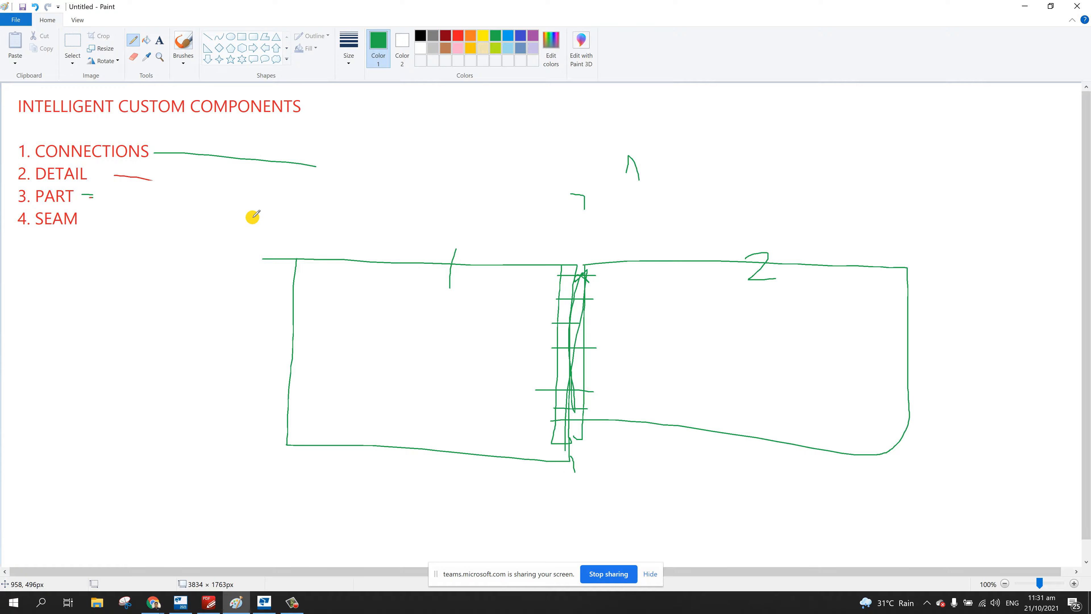
- Circle the "CONNECTIONS", "DETAIL" and "PART" entries together several times in green
mouse_move(120, 200)
left_mouse_down()
mouse_move(41, 195)
mouse_move(68, 123)
mouse_move(103, 201)
mouse_move(15, 138)
mouse_move(172, 193)
mouse_move(22, 149)
mouse_move(105, 200)
mouse_move(130, 151)
mouse_move(79, 125)
mouse_move(47, 206)
mouse_move(151, 127)
mouse_move(163, 149)
left_mouse_up()
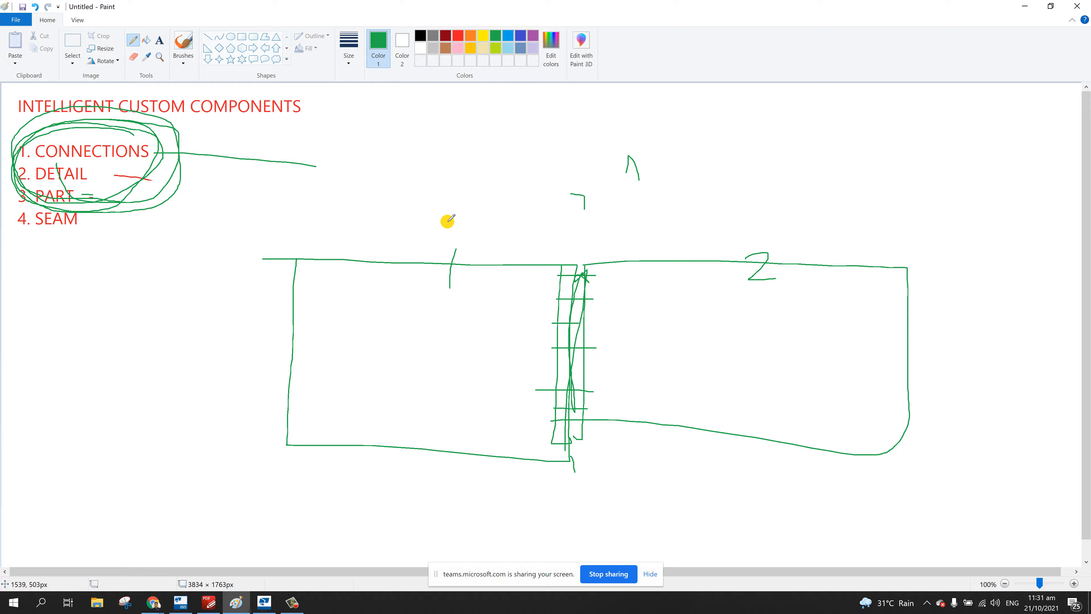
- Clear the component types list and the panel sketches from the canvas
left_click(82, 43)
left_click_drag(5, 91, 889, 468)
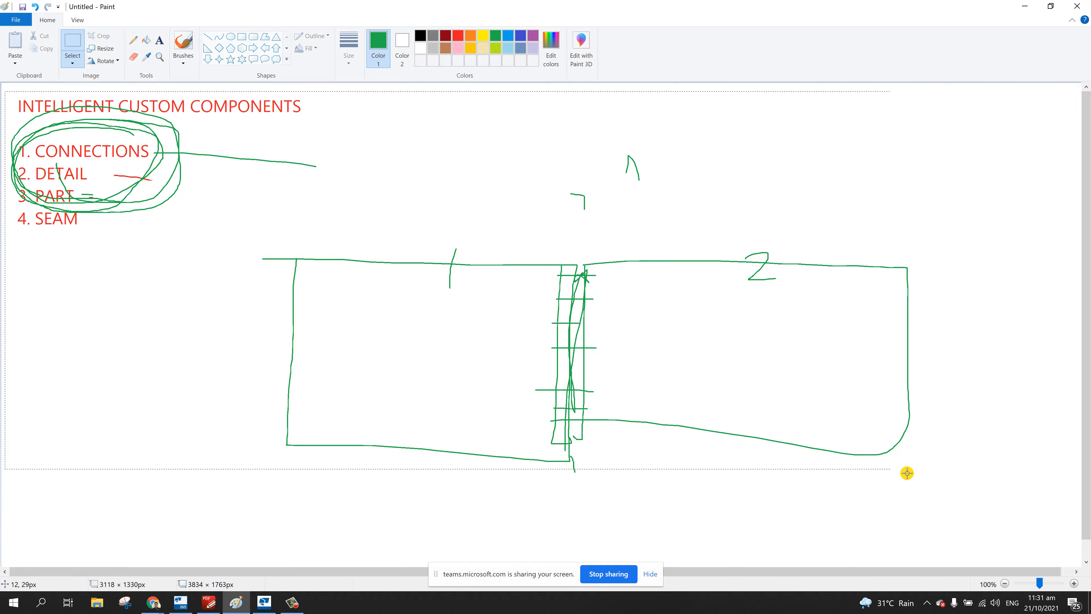
key("Delete")
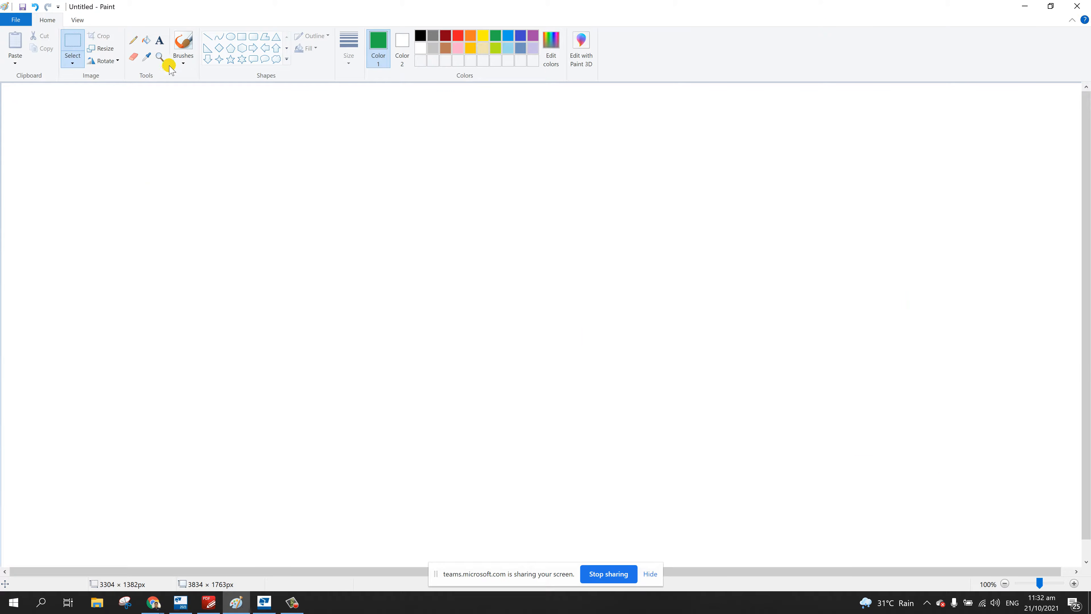
- Add a green text block near the canvas's upper-left corner with the heading "TERMINOLOGY" and, after a blank line, "BIND TO"
left_click(160, 42)
left_click(115, 104)
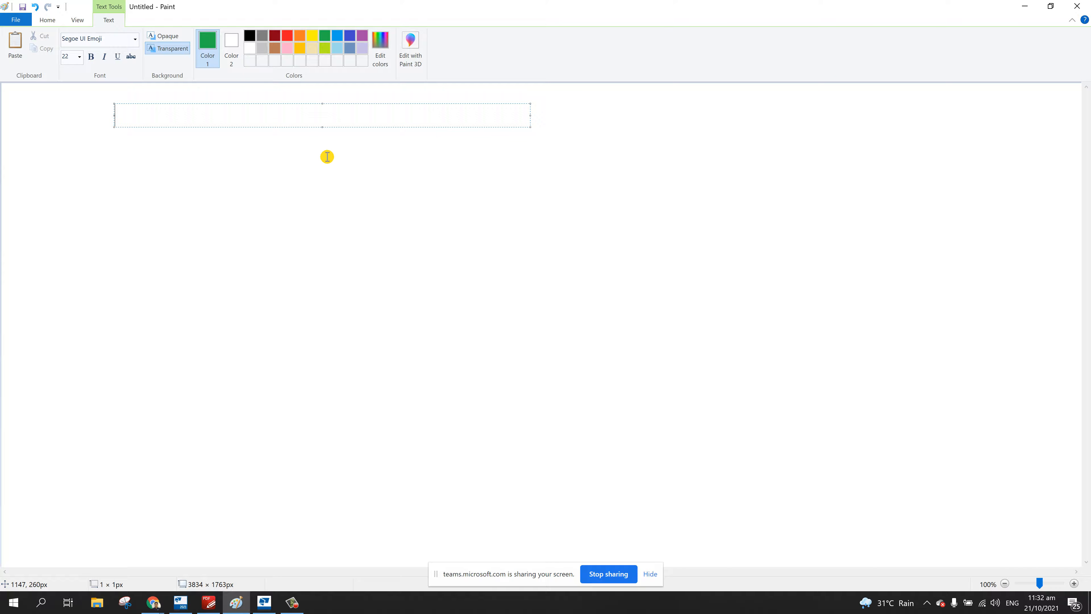
key("Return")
key("Return")
key("Return")
key("Return")
key("Return")
key("Return")
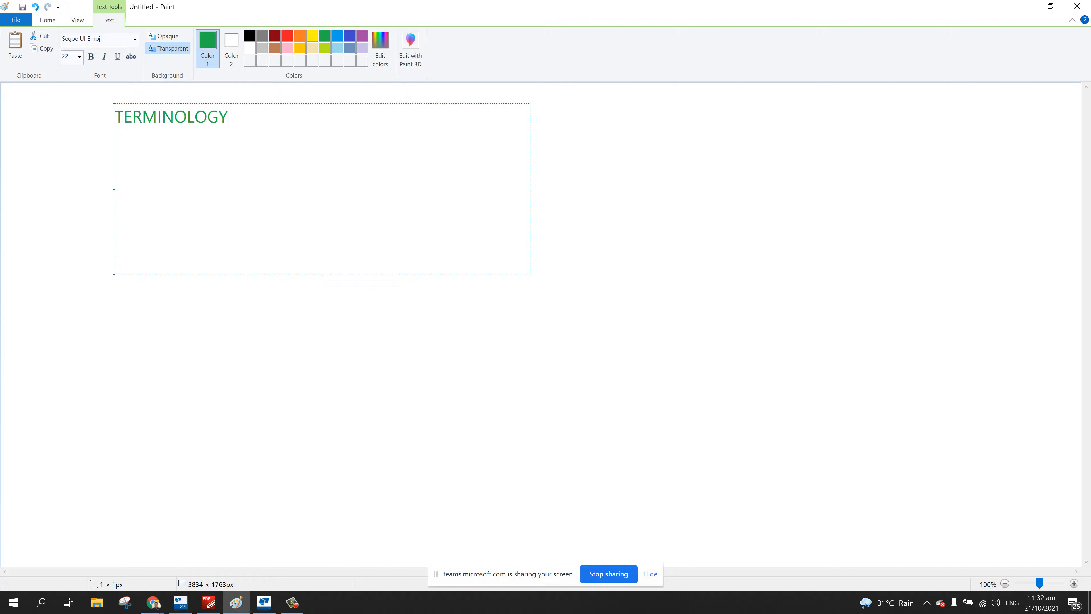
key("Return")
key("Return")
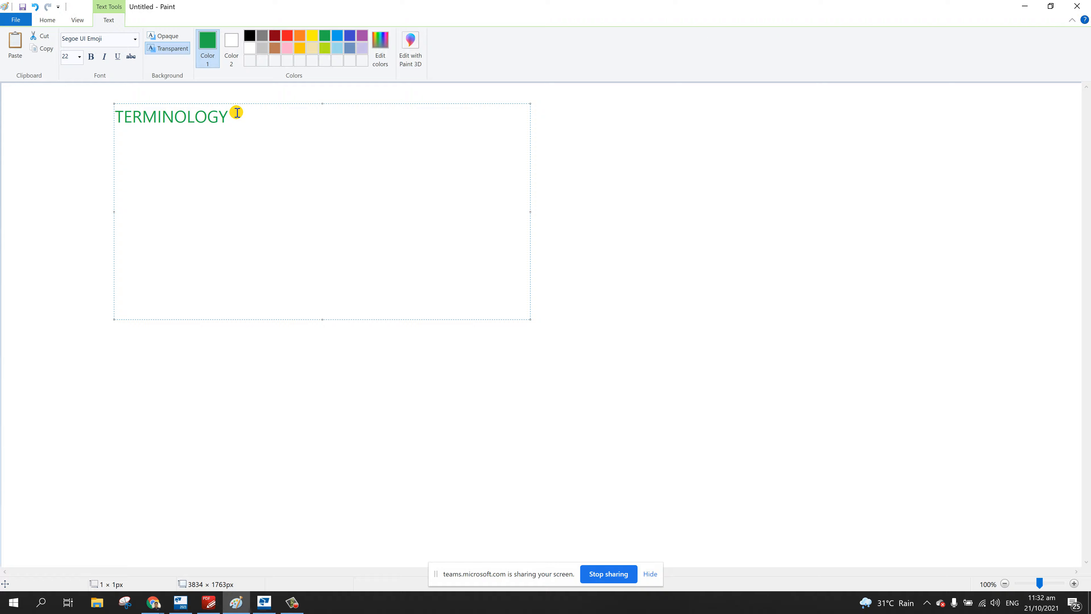
type("BIND TO")
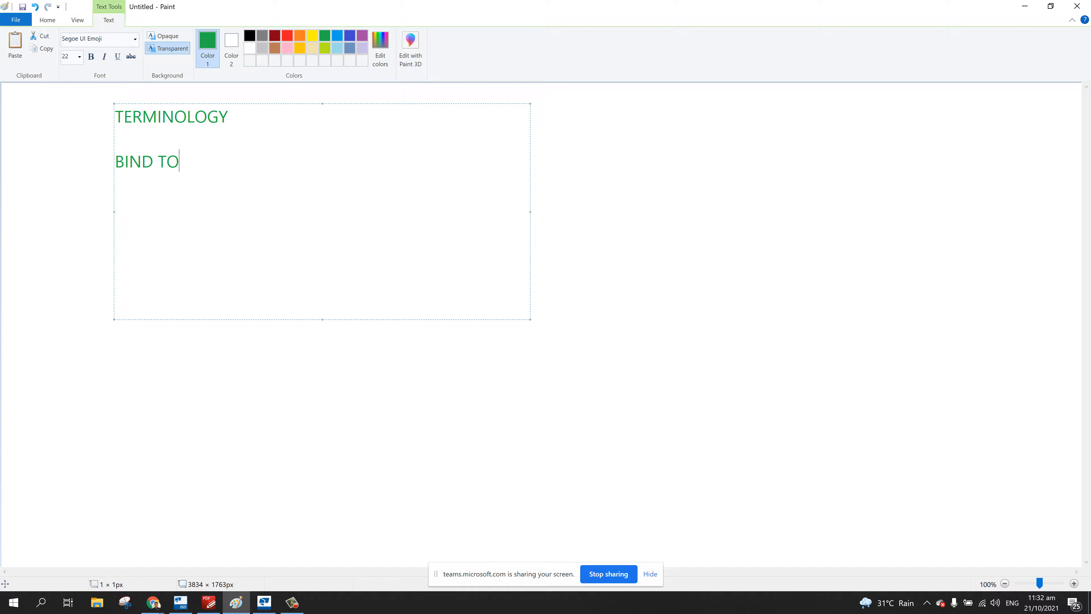
- Add the red lines "PLANES", "CUT AND FITTINGS" and "HANDLES, NODE OR GRIP" below "BIND TO"
left_click(287, 35)
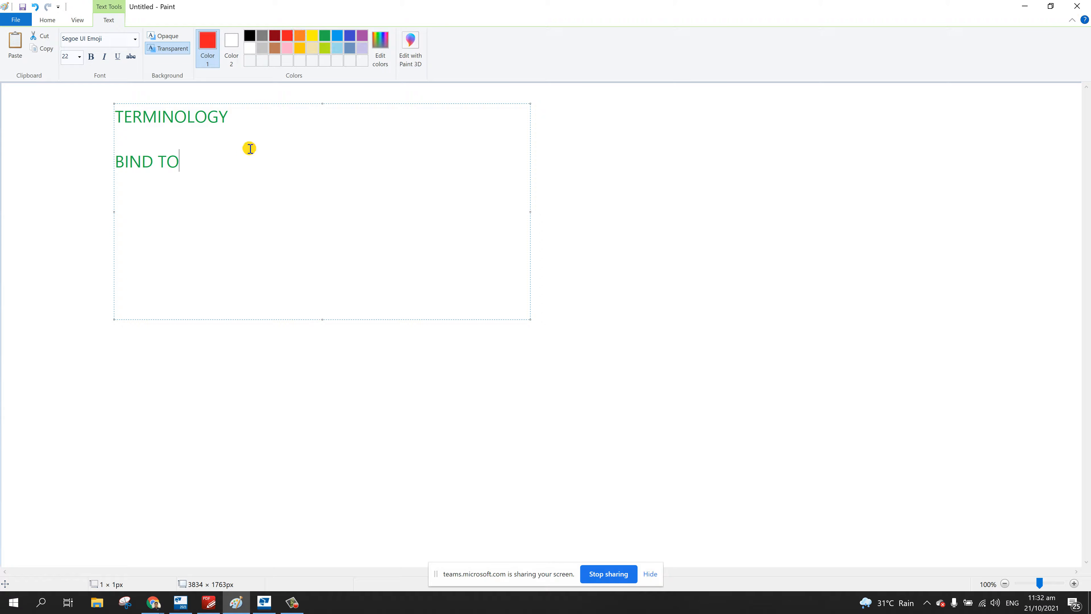
key("Return")
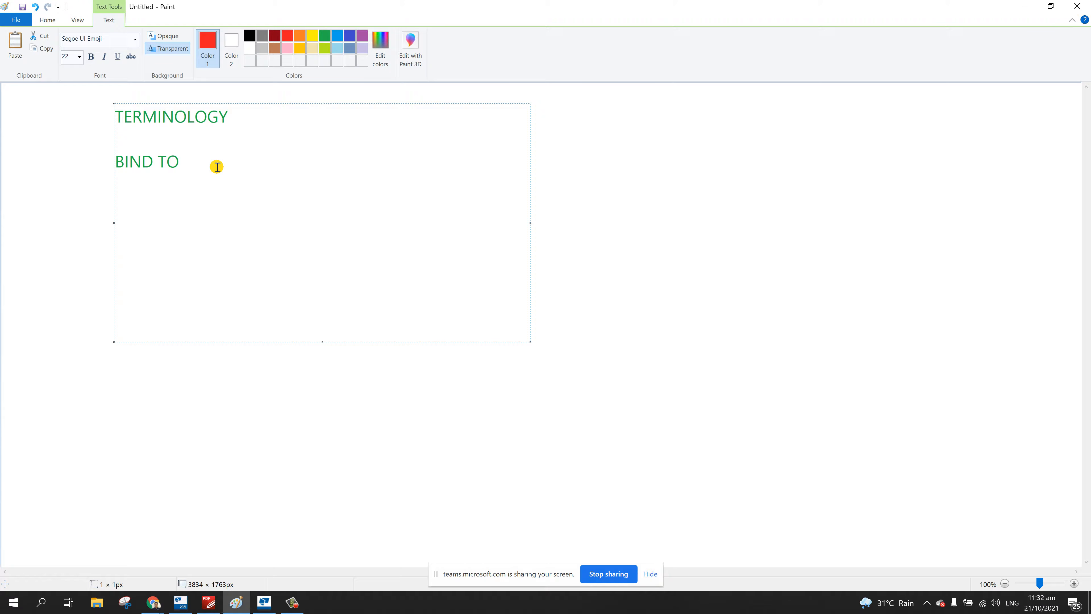
type("PL")
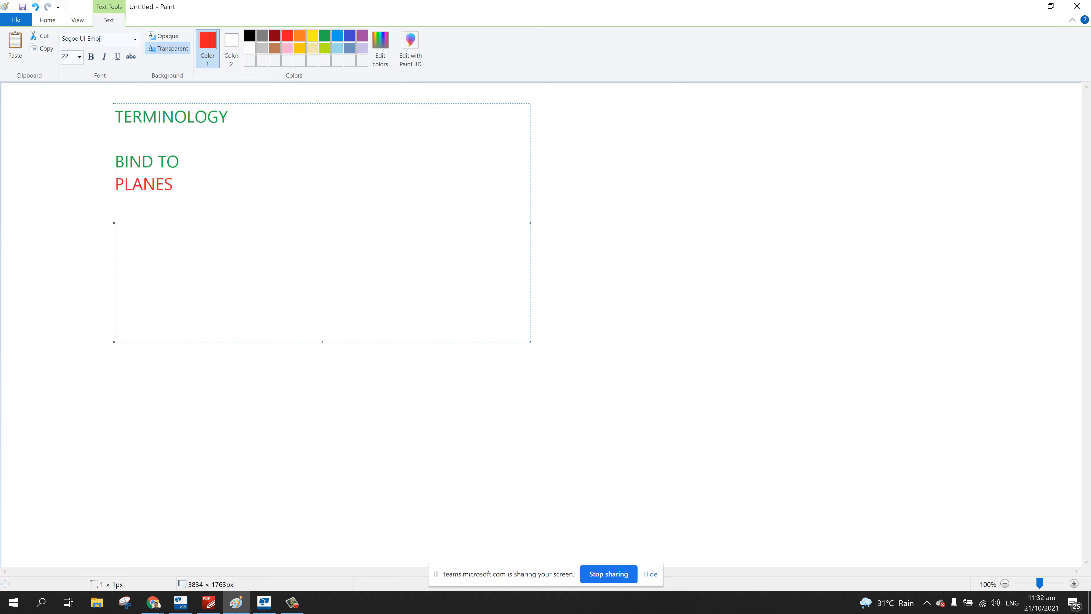
type("ANES")
key("Return")
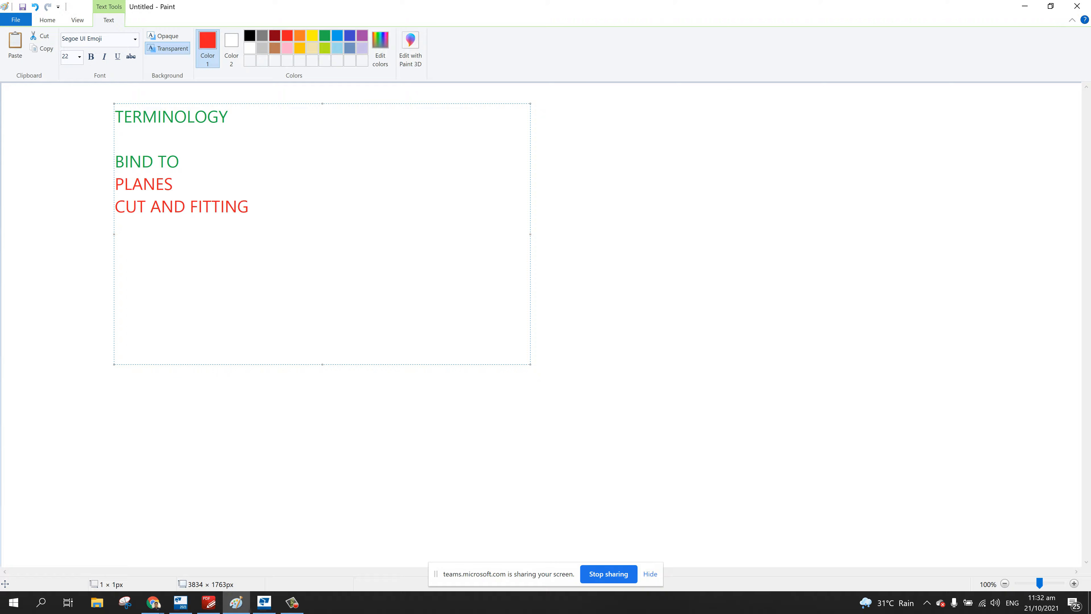
key("Return")
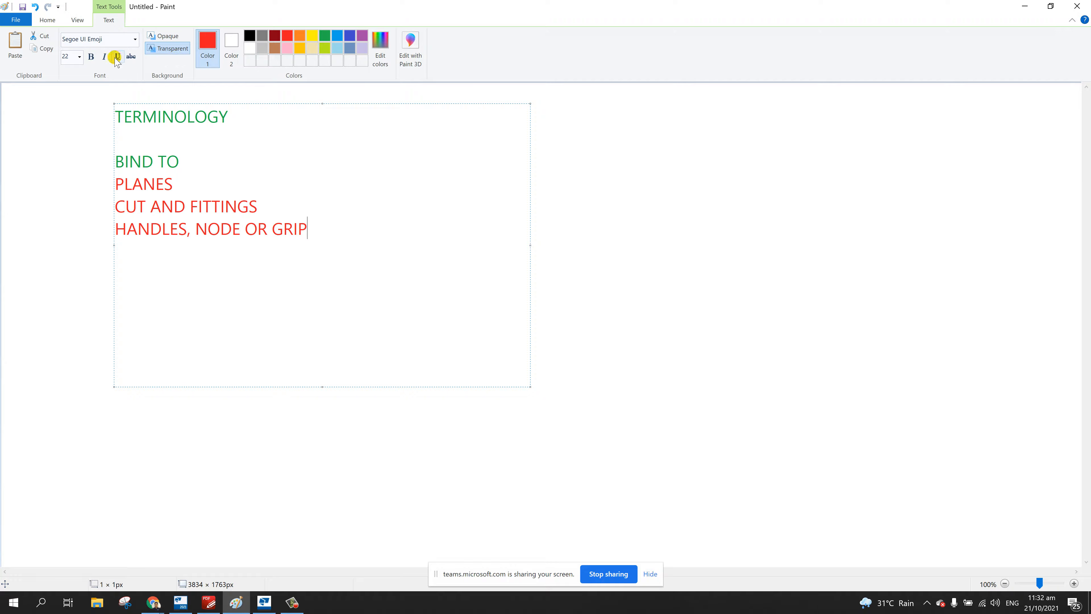
left_click(93, 120)
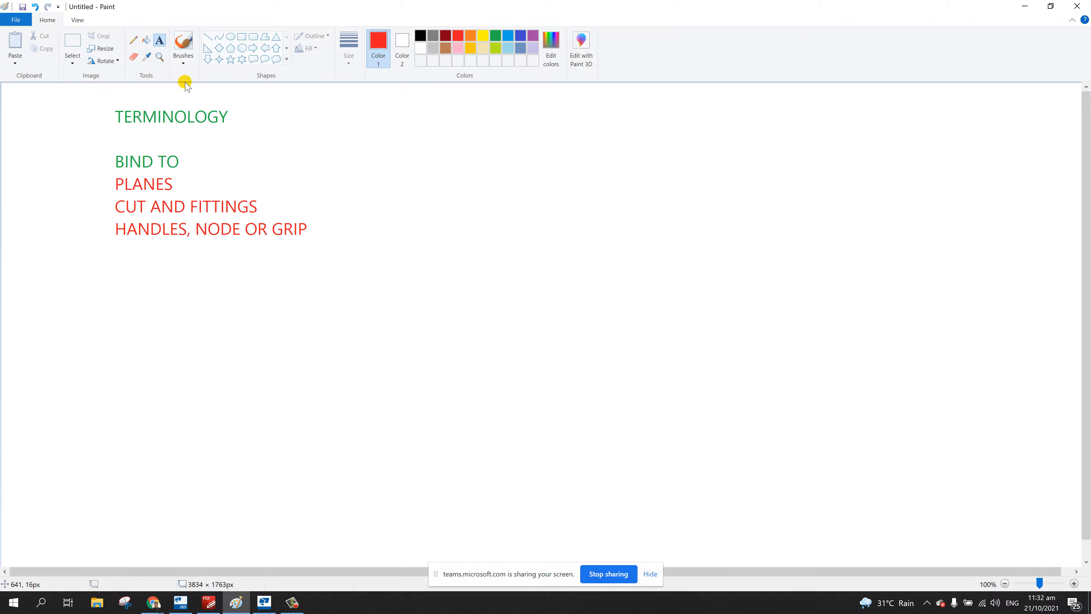
- Draw red arrows from "BIND TO" out to the right and down to "PLANES", and one from "PLANES" to the empty area below
left_click(133, 40)
mouse_move(194, 159)
left_mouse_down()
mouse_move(485, 159)
mouse_move(473, 190)
mouse_move(486, 155)
left_mouse_up()
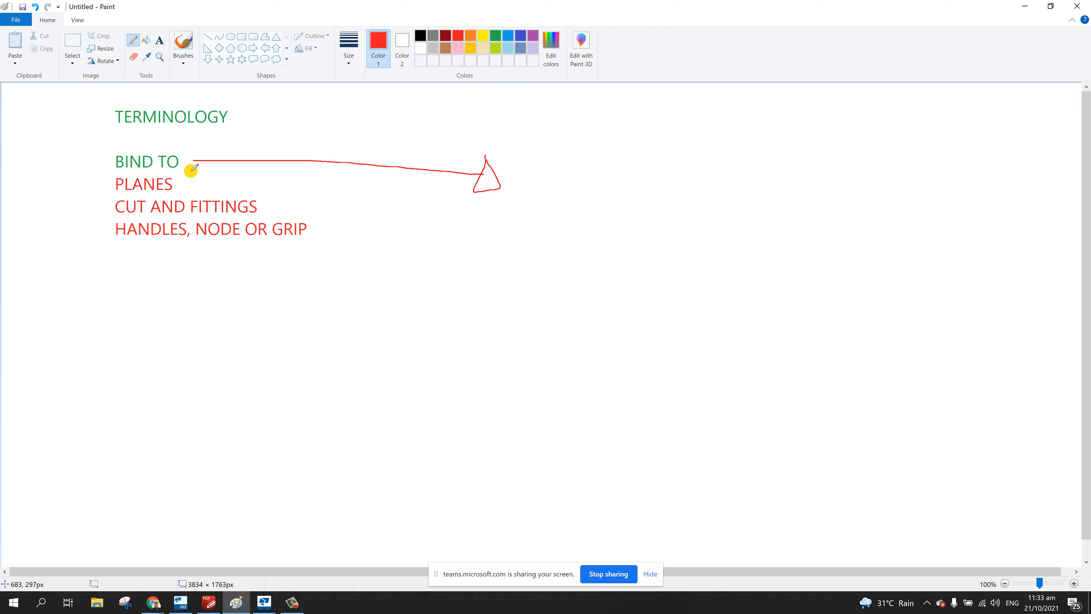
left_click_drag(193, 162, 181, 181)
mouse_move(217, 182)
left_mouse_down()
mouse_move(277, 186)
mouse_move(326, 275)
mouse_move(375, 279)
mouse_move(373, 305)
mouse_move(378, 286)
left_mouse_up()
- List the plane types "BOUNDARY PLANE", "OUTLINE", "COMPONENT PLANE", "CENTER" and "CUT" in red text at the end of the "PLANES" arrow
left_click(159, 41)
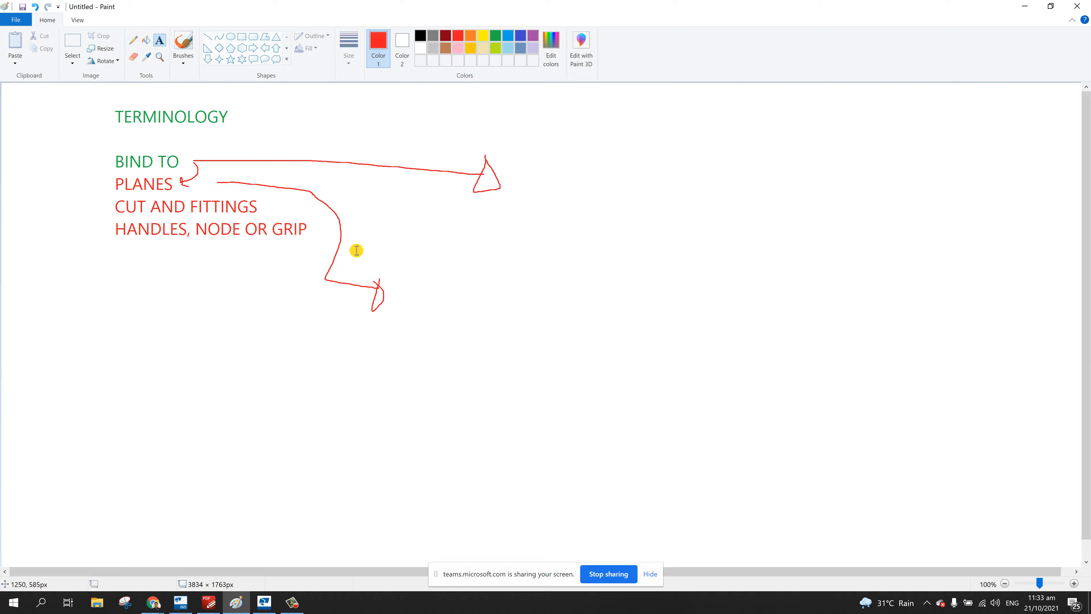
left_click(390, 261)
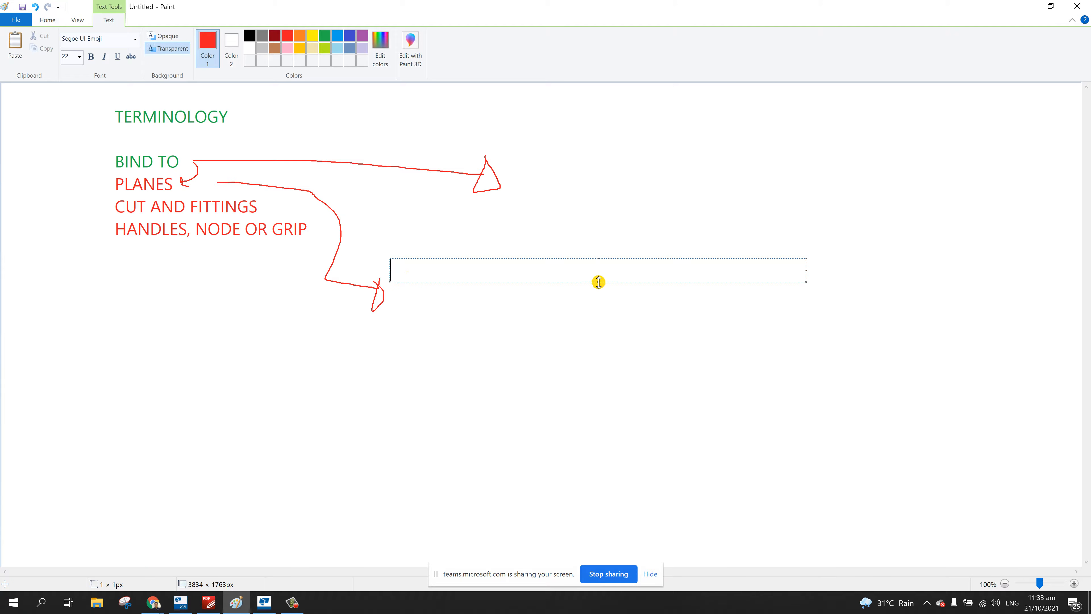
left_click_drag(598, 282, 610, 425)
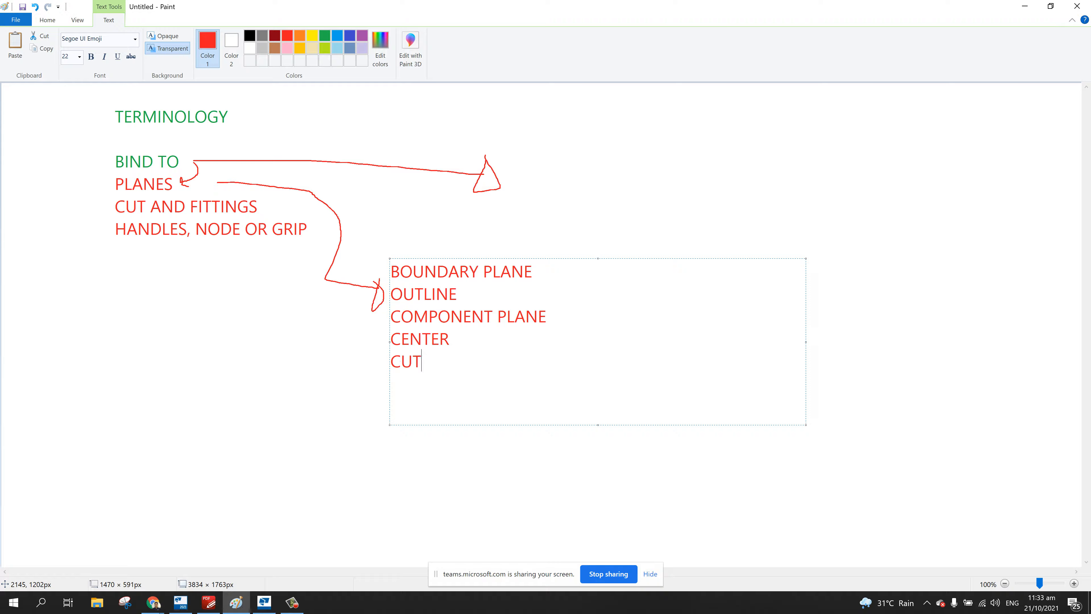
left_click(537, 220)
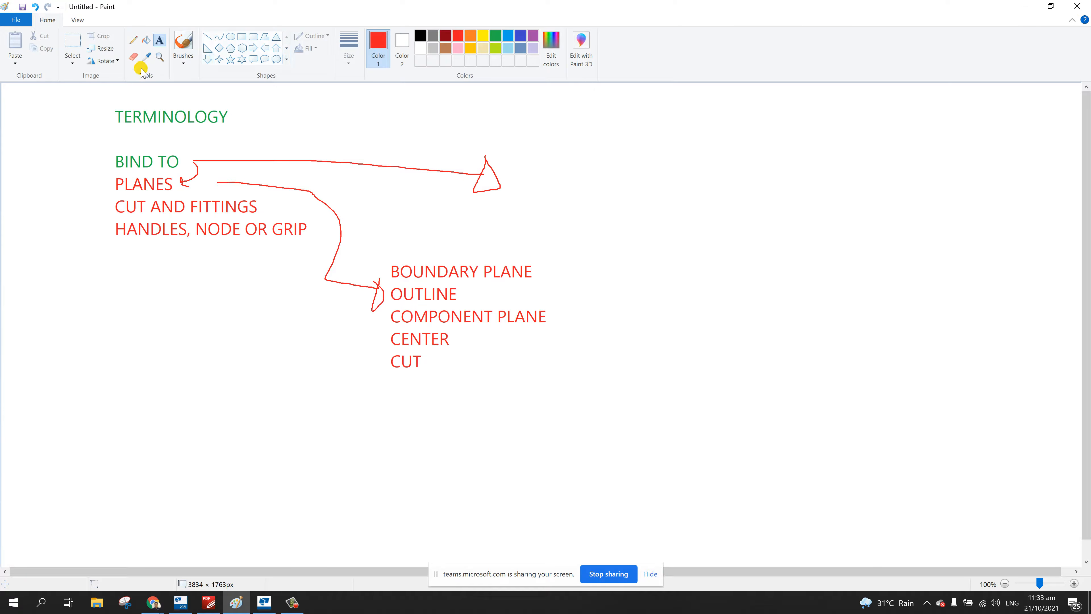
- Sketch a blue L-shaped profile to the right of the plane types list
left_click(134, 40)
left_click(520, 36)
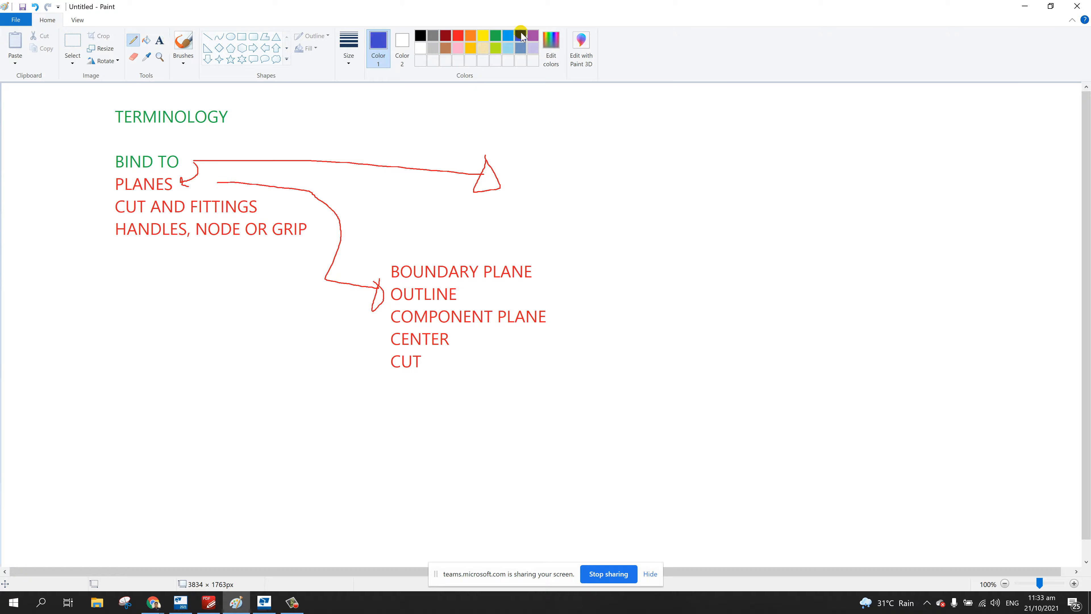
left_click_drag(666, 224, 671, 356)
mouse_move(665, 224)
left_mouse_down()
mouse_move(692, 222)
mouse_move(697, 302)
mouse_move(785, 305)
mouse_move(815, 346)
mouse_move(669, 363)
left_mouse_up()
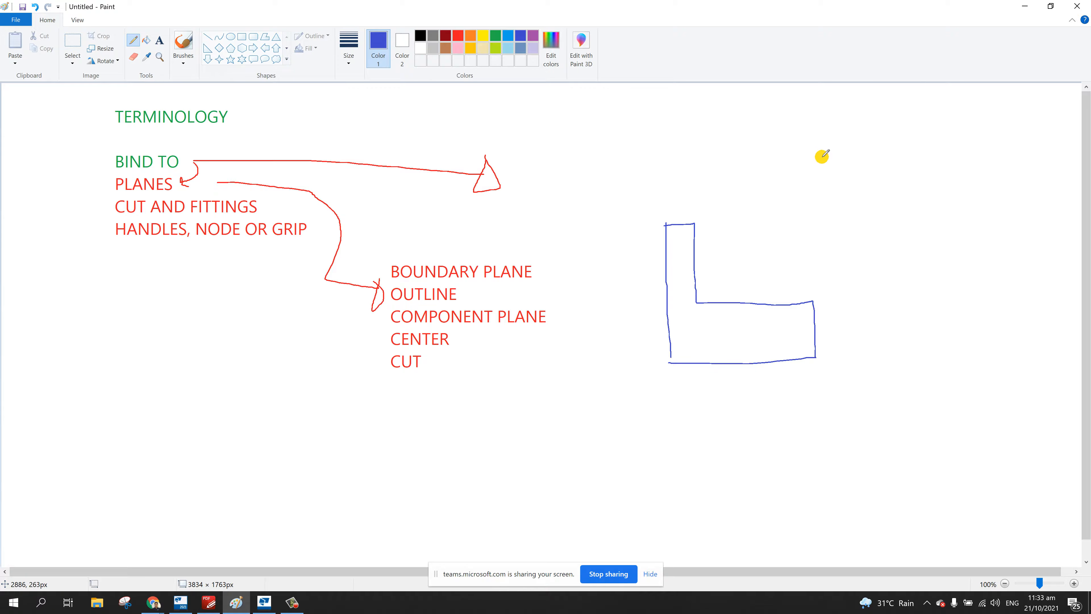
- Extend a blue vertical line up from the profile's right edge, mark a small handle at each end and link the handles with an outer line
left_click_drag(810, 170, 820, 155)
left_click_drag(808, 118, 808, 156)
mouse_move(815, 303)
left_mouse_down()
mouse_move(814, 166)
mouse_move(877, 271)
mouse_move(824, 321)
mouse_move(811, 316)
left_mouse_up()
left_click_drag(813, 163, 816, 178)
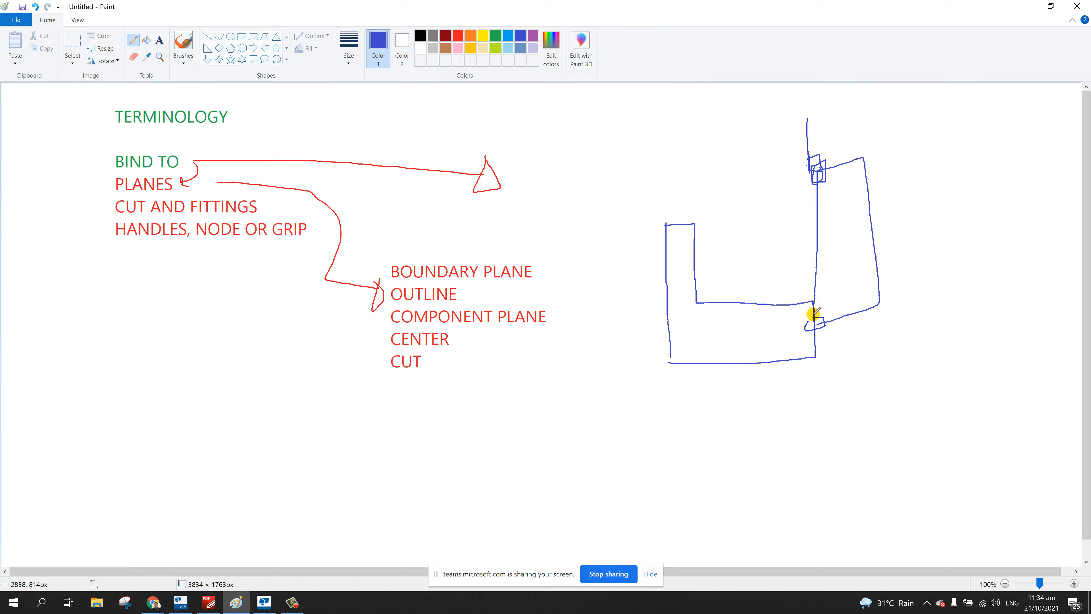
left_click_drag(814, 316, 821, 322)
- Draw two gold arrows looping from the lower handle back to the vertical line above and below it
left_click(471, 48)
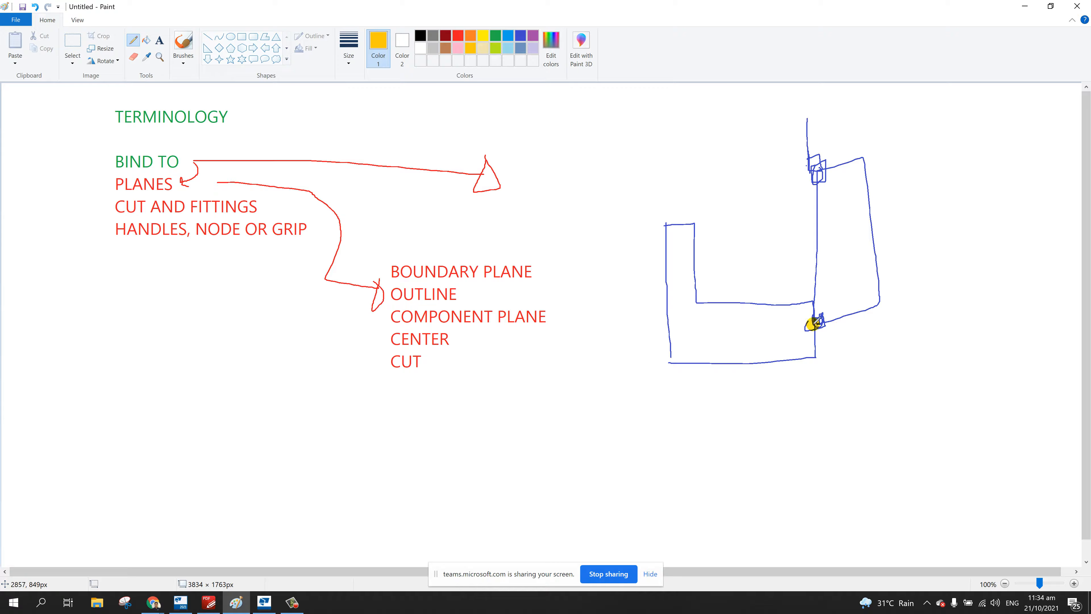
mouse_move(814, 323)
left_mouse_down()
mouse_move(899, 303)
mouse_move(804, 261)
mouse_move(818, 250)
left_mouse_up()
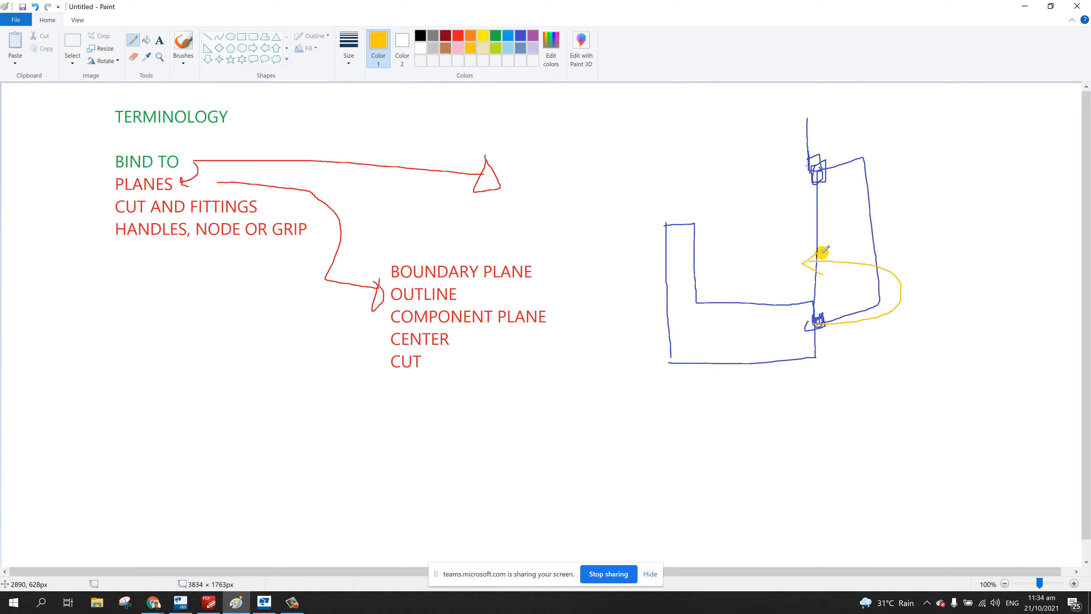
mouse_move(819, 323)
left_mouse_down()
mouse_move(882, 340)
mouse_move(819, 333)
mouse_move(829, 349)
left_mouse_up()
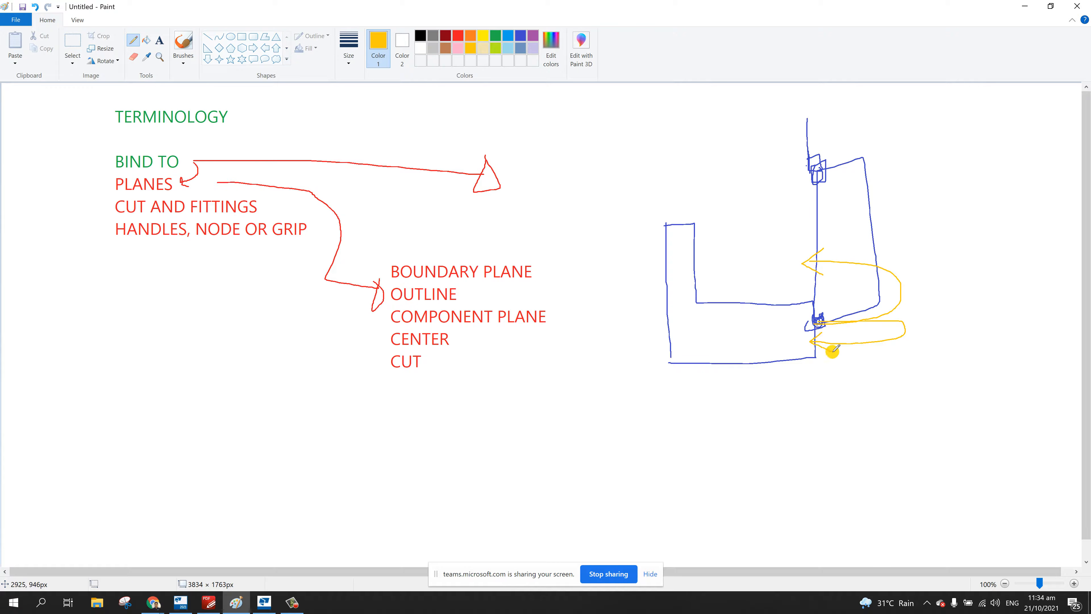
- Trace long gold vertical lines along the profile's right edge and connect "BOUNDARY PLANE" to them with curved gold strokes
mouse_move(811, 212)
left_mouse_down()
mouse_move(816, 358)
mouse_move(750, 360)
left_mouse_up()
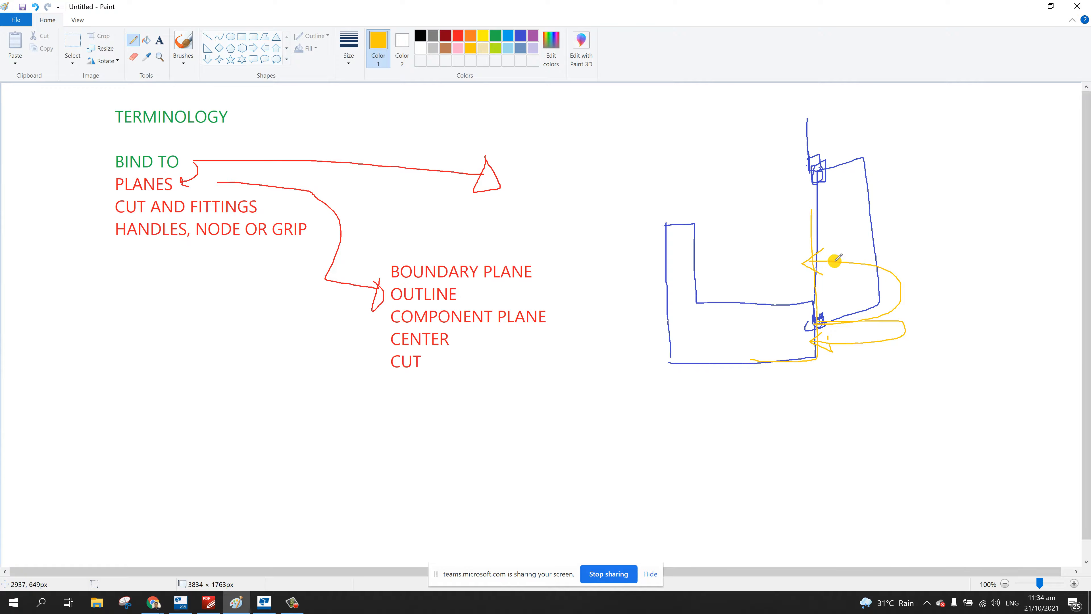
left_click_drag(811, 208, 811, 425)
left_click_drag(815, 186, 825, 481)
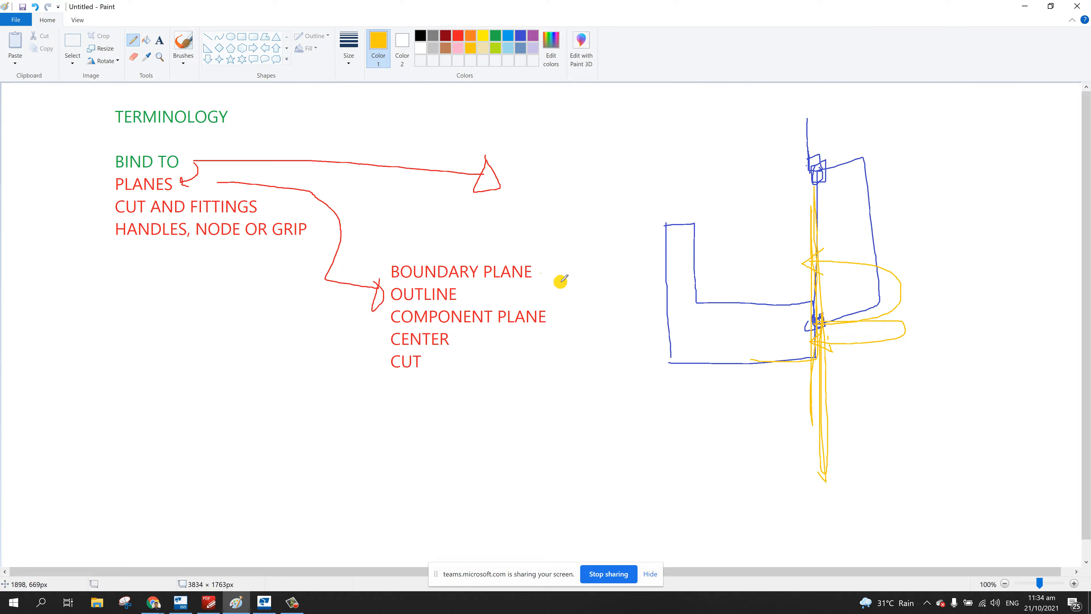
mouse_move(542, 273)
left_mouse_down()
mouse_move(855, 424)
mouse_move(798, 410)
mouse_move(792, 445)
mouse_move(795, 401)
left_mouse_up()
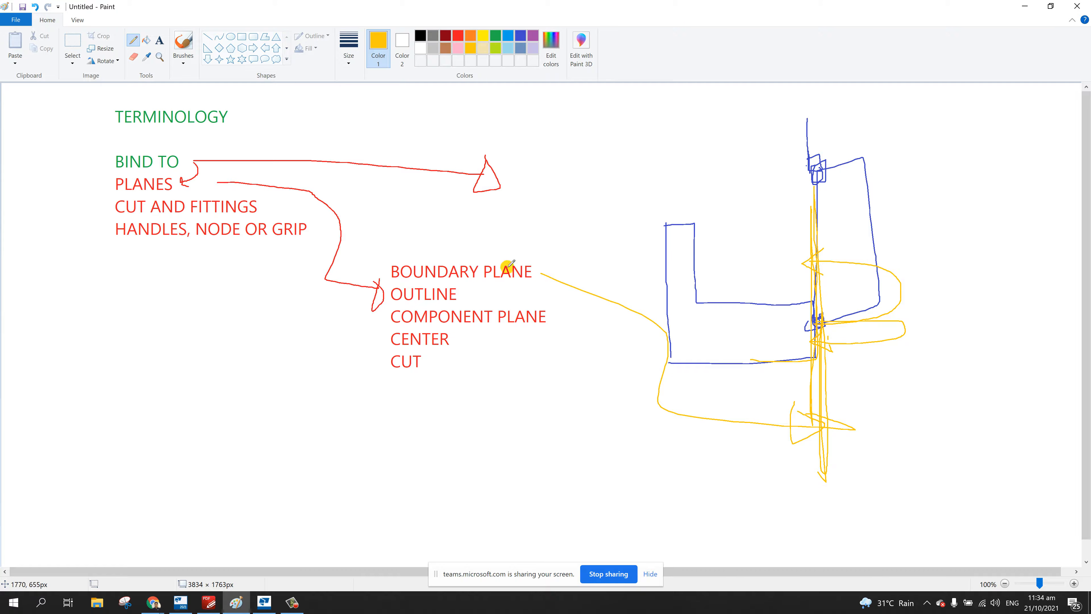
mouse_move(528, 274)
left_mouse_down()
mouse_move(653, 312)
mouse_move(754, 404)
left_mouse_up()
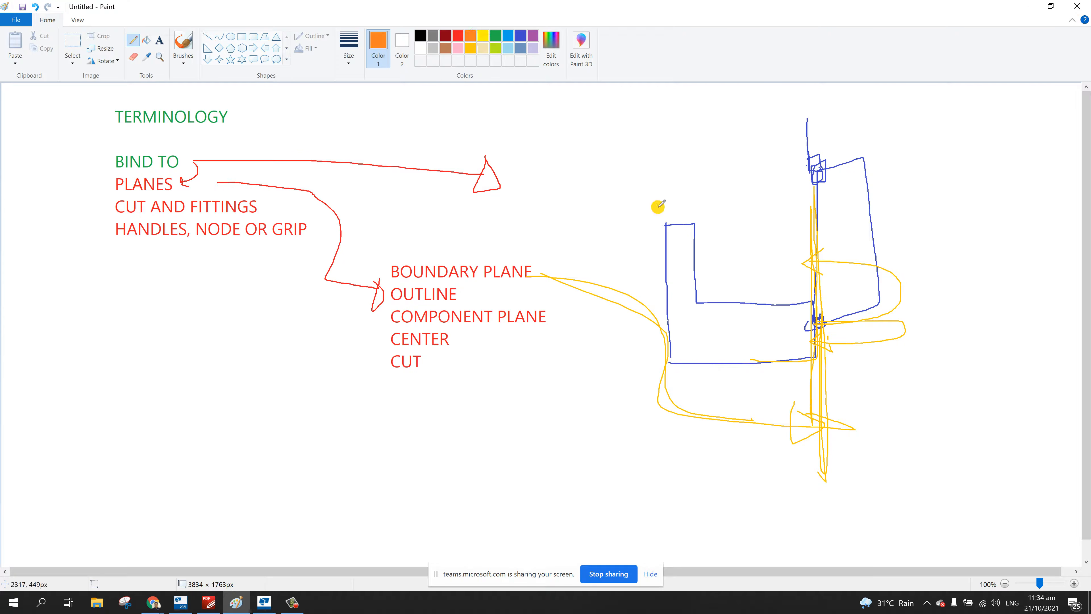
- Draw orange boundary lines along the left, bottom, top and right sides of the L-shaped profile, extending past its corners
left_click_drag(656, 162, 666, 478)
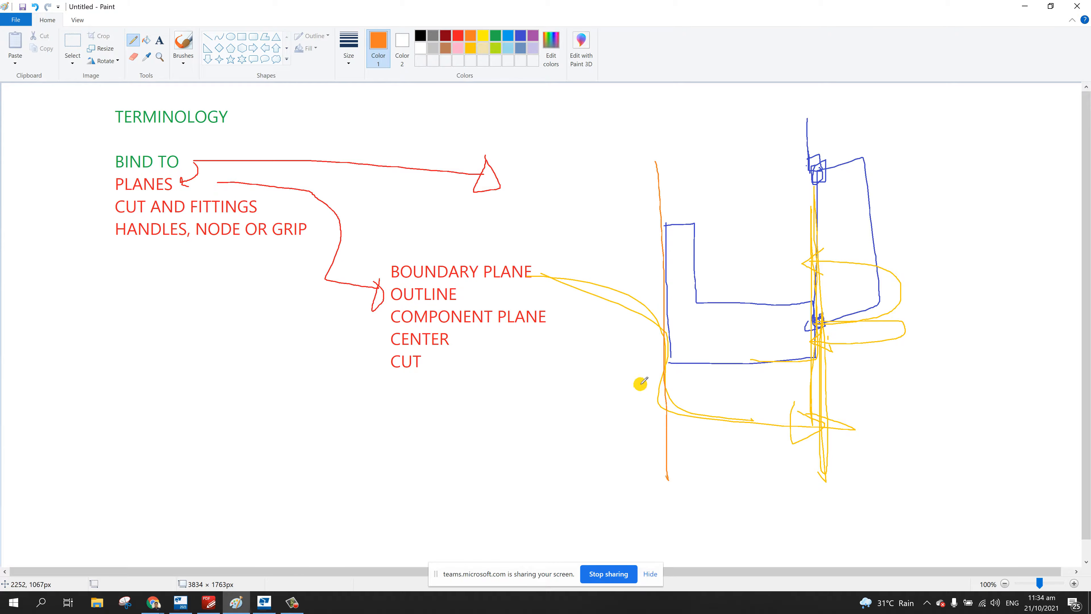
left_click_drag(627, 375, 888, 365)
left_click_drag(629, 221, 886, 228)
left_click_drag(815, 148, 824, 399)
- Draw an orange arrow pointing at each of the profile's four boundary lines
mouse_move(774, 145)
left_mouse_down()
mouse_move(748, 220)
mouse_move(761, 207)
left_mouse_up()
mouse_move(591, 346)
left_mouse_down()
mouse_move(648, 285)
mouse_move(652, 308)
left_mouse_up()
mouse_move(742, 446)
left_mouse_down()
mouse_move(731, 371)
mouse_move(766, 380)
left_mouse_up()
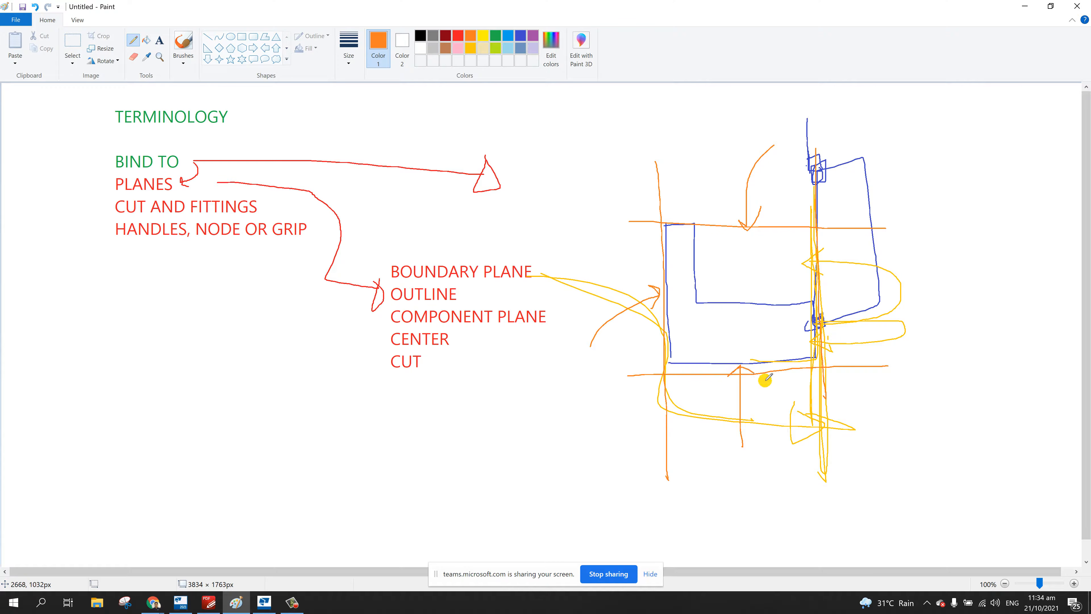
left_click_drag(922, 272, 808, 304)
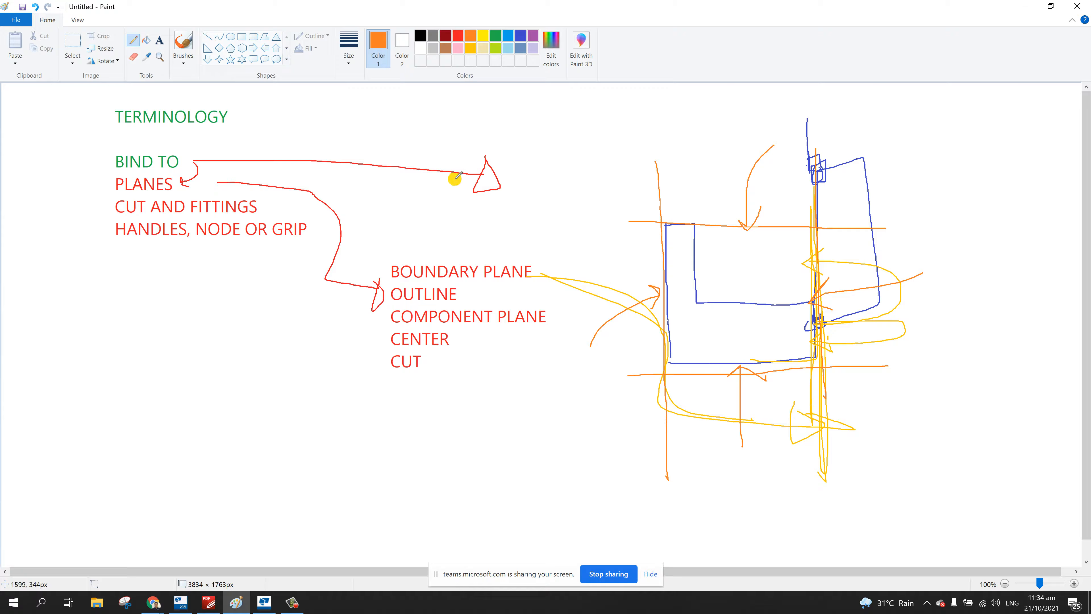
- Retrace the left and top boundary lines in orange and mark the right one just below the upper handle
mouse_move(665, 139)
left_mouse_down()
mouse_move(669, 393)
mouse_move(670, 148)
left_mouse_up()
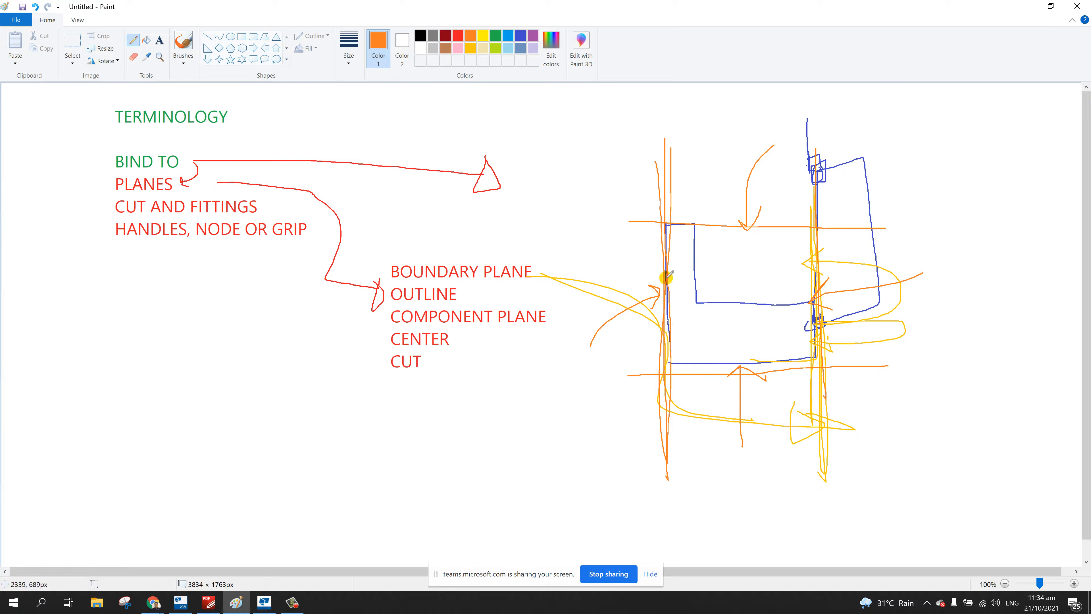
left_click_drag(666, 218, 669, 412)
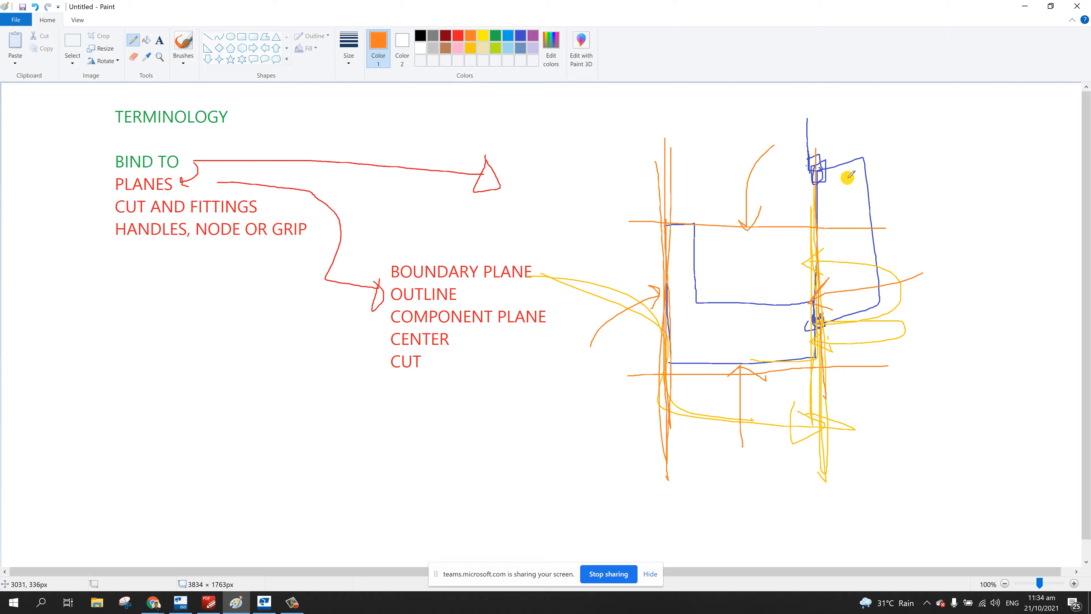
left_click_drag(815, 198, 818, 186)
mouse_move(656, 215)
left_mouse_down()
mouse_move(885, 208)
mouse_move(629, 221)
left_mouse_up()
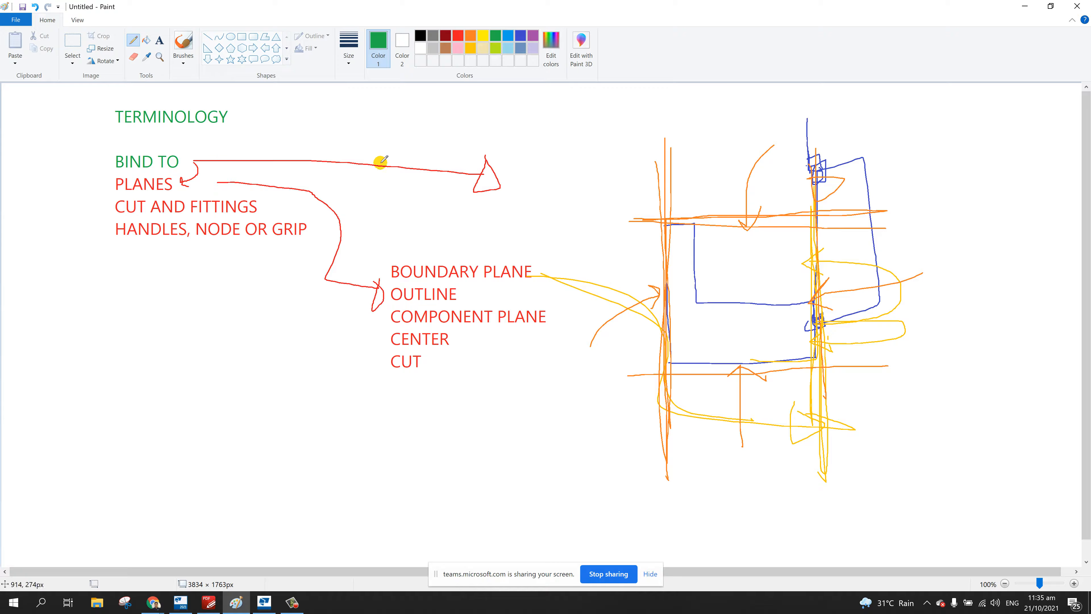
- Draw a green arrow down onto the top boundary line, thicken its head and trace a long green line along that boundary
mouse_move(615, 150)
left_mouse_down()
mouse_move(763, 218)
mouse_move(789, 188)
mouse_move(778, 184)
mouse_move(751, 211)
left_mouse_up()
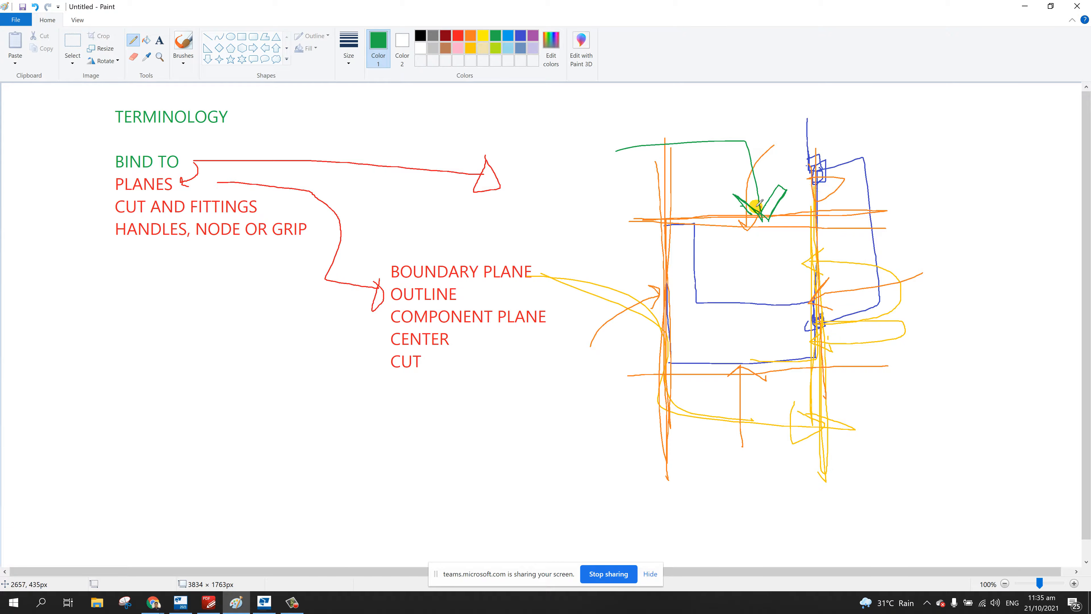
mouse_move(739, 205)
left_mouse_down()
mouse_move(766, 226)
mouse_move(771, 207)
left_mouse_up()
left_click_drag(580, 214, 907, 222)
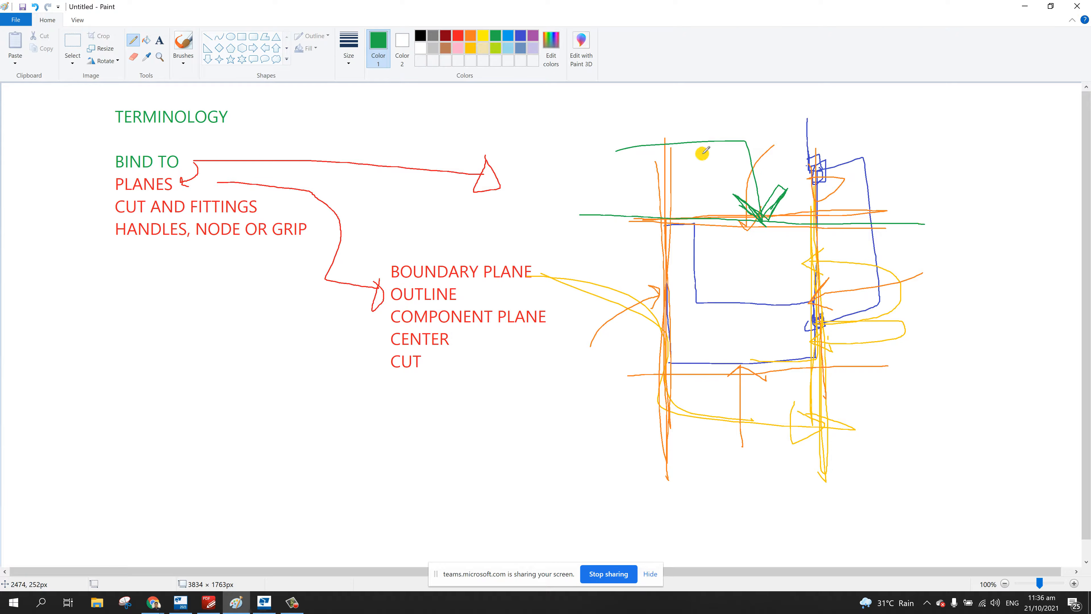
- Add more green arrows onto the L-profile's top boundary line and clear the whole profile sketch from the canvas
mouse_move(612, 130)
left_mouse_down()
mouse_move(717, 156)
mouse_move(758, 224)
mouse_move(760, 187)
mouse_move(773, 202)
mouse_move(755, 189)
left_mouse_up()
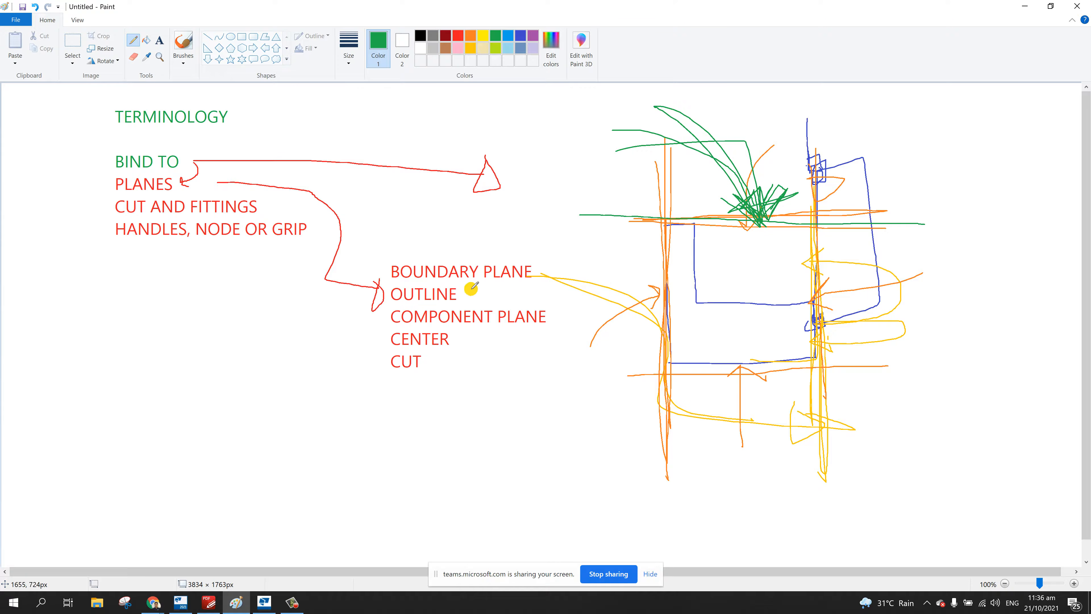
left_click(72, 43)
mouse_move(574, 102)
left_mouse_down()
mouse_move(731, 339)
mouse_move(954, 467)
mouse_move(935, 475)
left_mouse_up()
key("Delete")
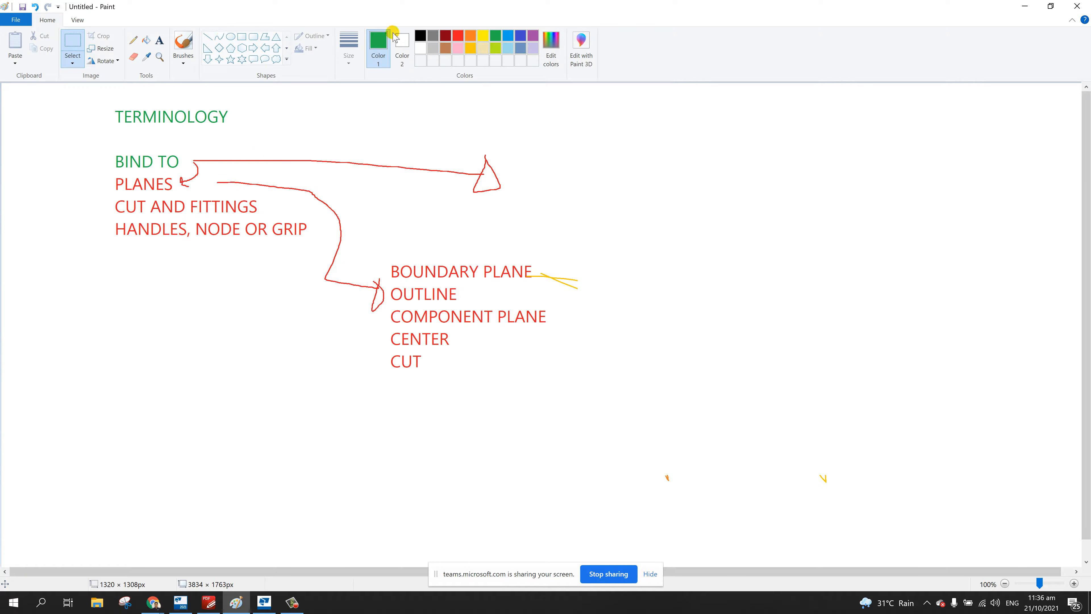
- Frame the plane type list in a green rectangle about 782 × 651 px and sketch a green I-shaped profile to its right
left_click(242, 36)
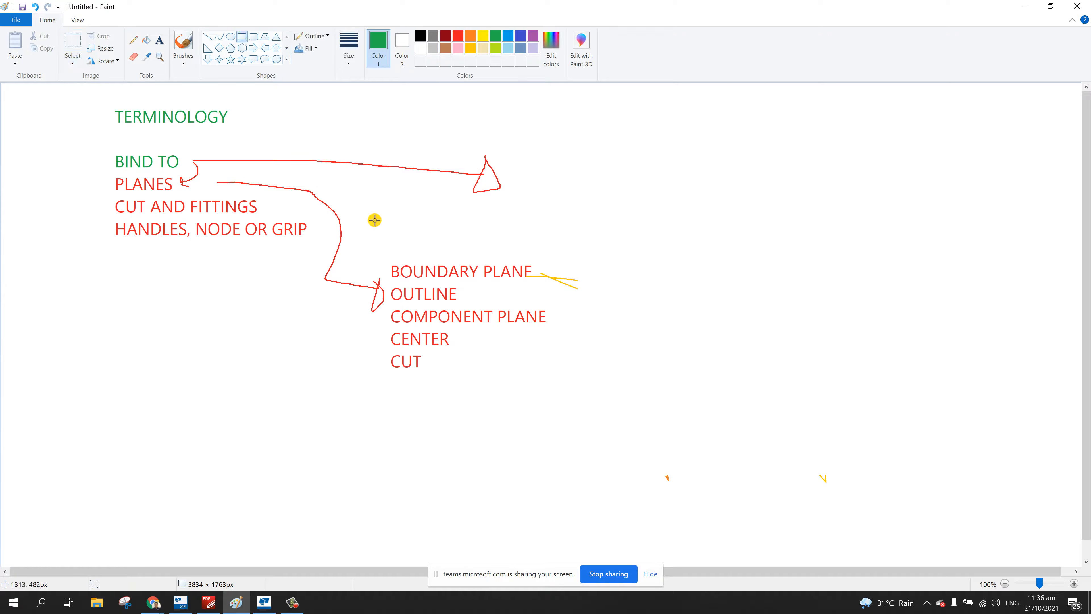
left_click_drag(375, 221, 597, 405)
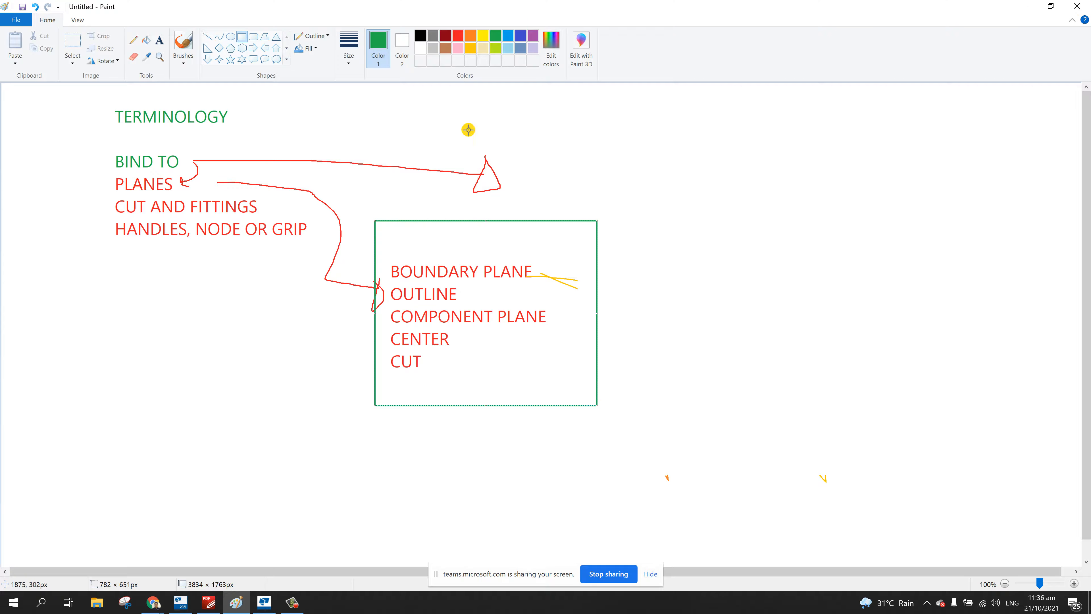
left_click(135, 40)
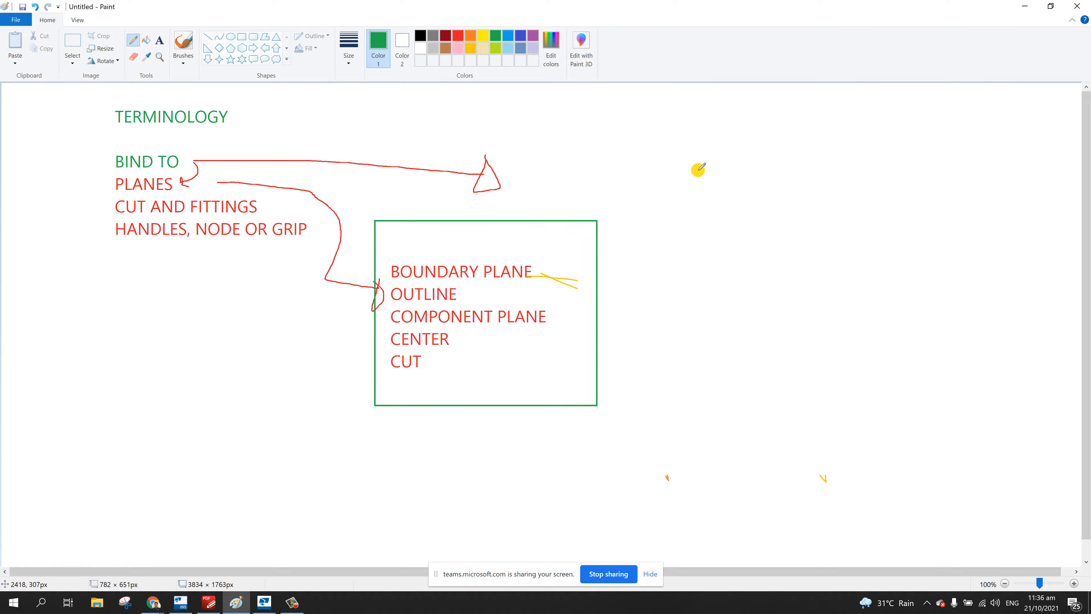
left_click_drag(714, 182, 890, 181)
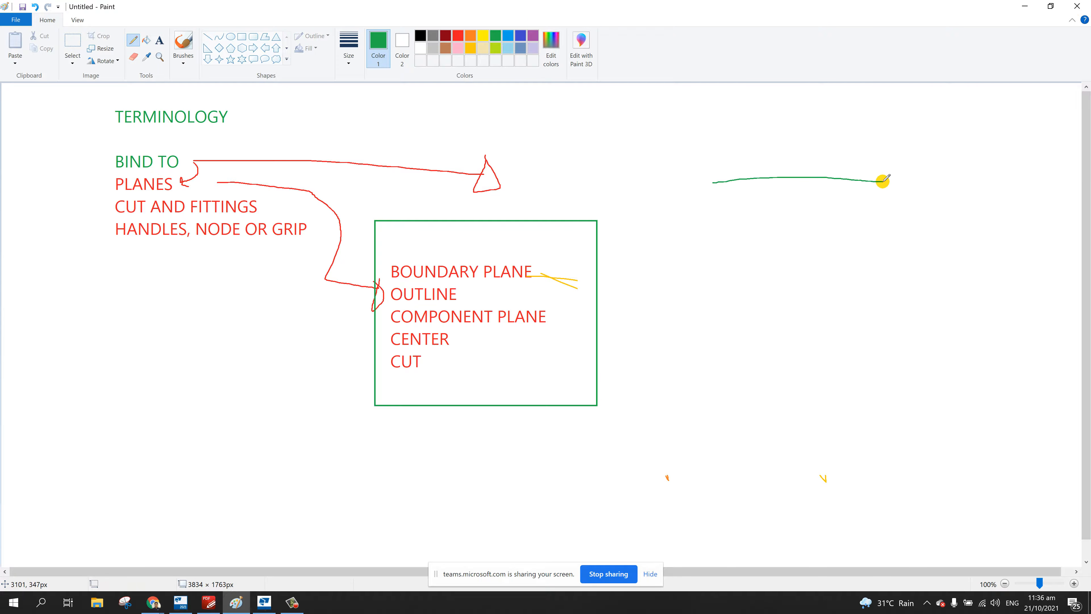
mouse_move(711, 183)
left_mouse_down()
mouse_move(715, 219)
mouse_move(784, 222)
mouse_move(789, 370)
mouse_move(726, 376)
mouse_move(727, 411)
mouse_move(913, 407)
mouse_move(911, 362)
mouse_move(812, 374)
mouse_move(802, 232)
mouse_move(857, 211)
mouse_move(882, 175)
left_mouse_up()
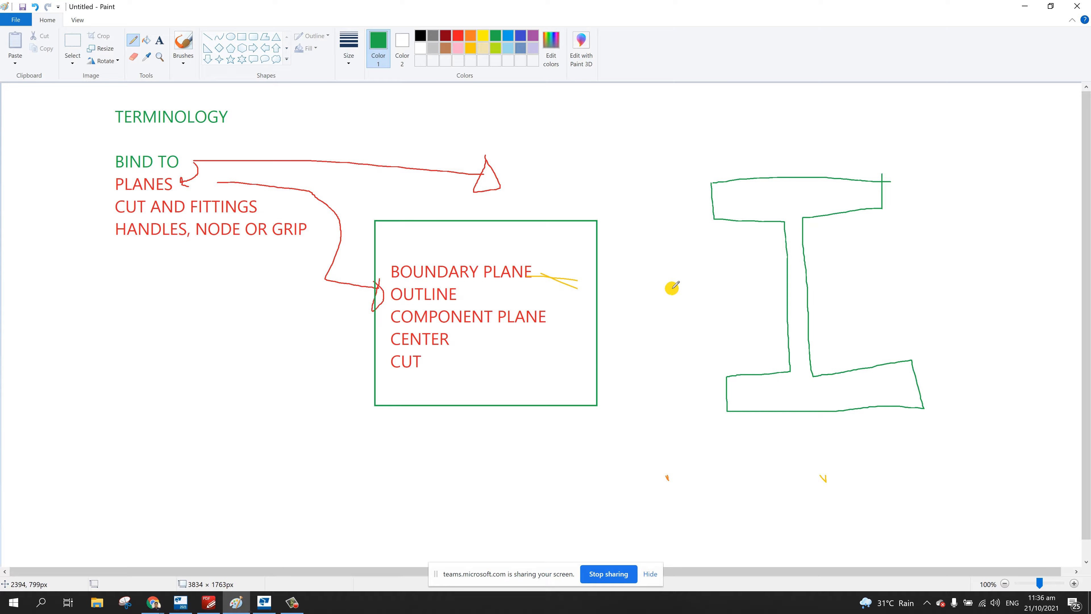
- Draw dark red boundary lines along the I-profile's left, top, right and bottom sides, with an arrow pointing at each
left_click(446, 35)
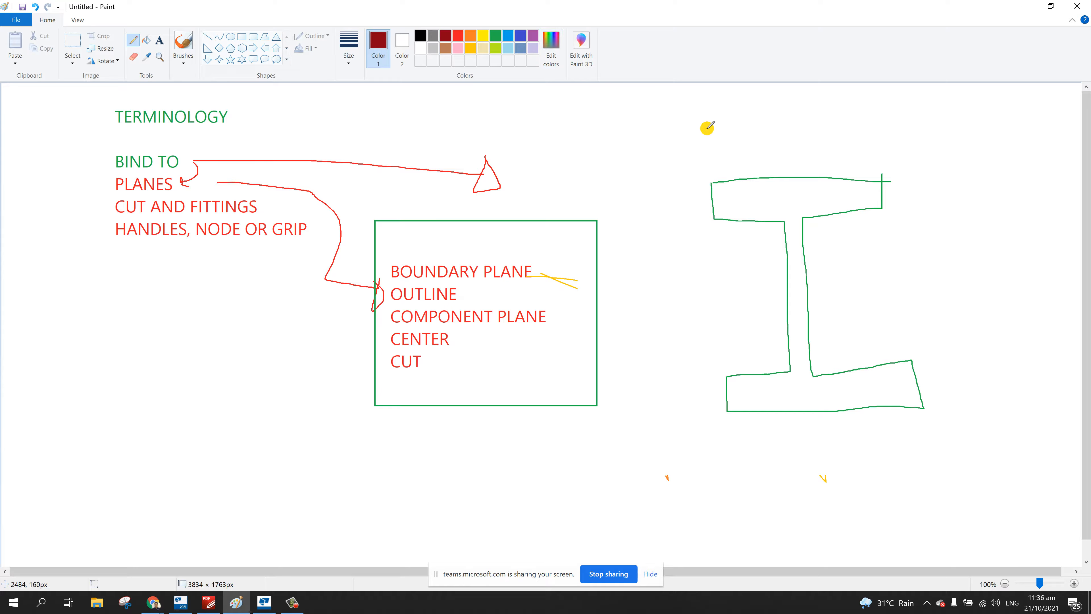
left_click_drag(708, 129, 722, 478)
left_click(665, 372)
left_click_drag(665, 372, 712, 344)
left_click_drag(657, 186, 997, 165)
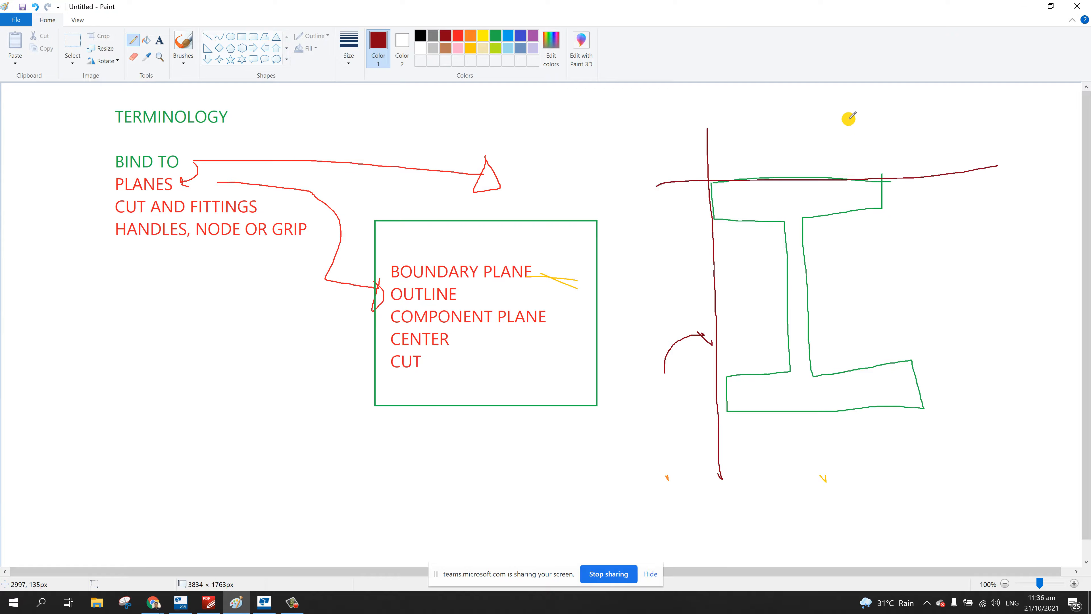
mouse_move(847, 119)
left_mouse_down()
mouse_move(814, 171)
mouse_move(825, 184)
left_mouse_up()
left_click_drag(884, 147, 907, 453)
mouse_move(977, 254)
left_mouse_down()
mouse_move(877, 283)
mouse_move(927, 282)
left_mouse_up()
left_click_drag(639, 408, 1032, 395)
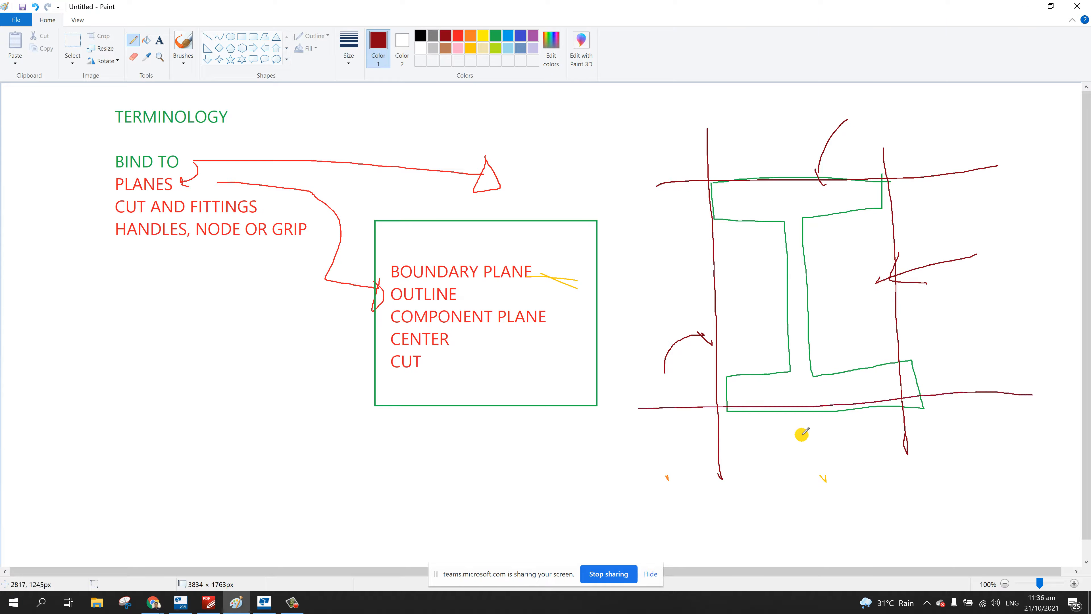
mouse_move(810, 407)
left_mouse_down()
mouse_move(818, 487)
mouse_move(790, 430)
mouse_move(834, 420)
left_mouse_up()
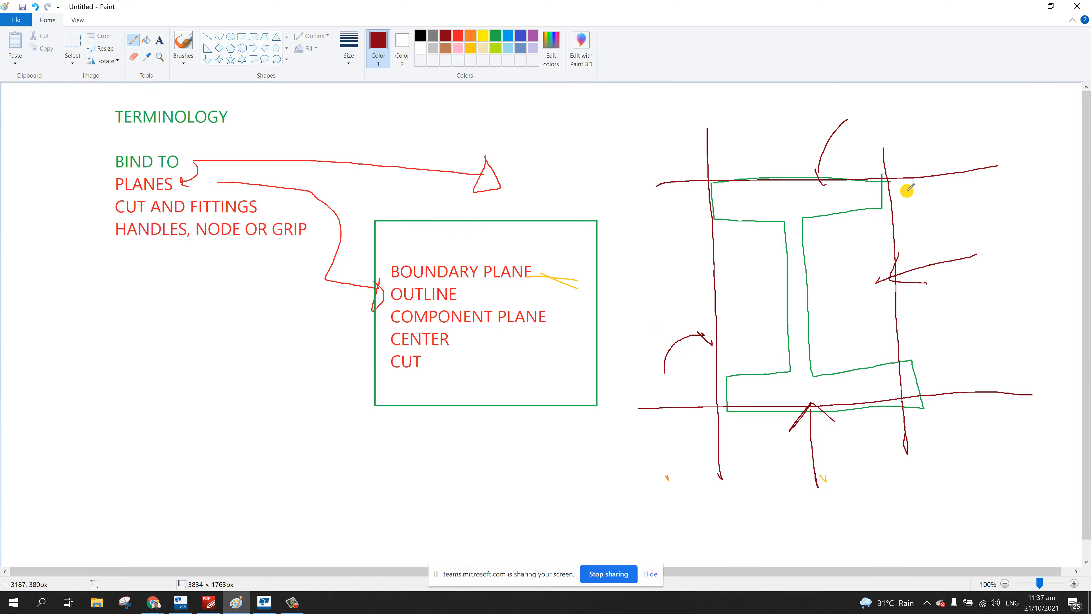
- Label the right arrow h and the bottom arrow w in dark red, and reinforce the top and right arrows
left_click_drag(1005, 238, 1032, 281)
mouse_move(848, 121)
left_mouse_down()
mouse_move(823, 175)
mouse_move(836, 163)
left_mouse_up()
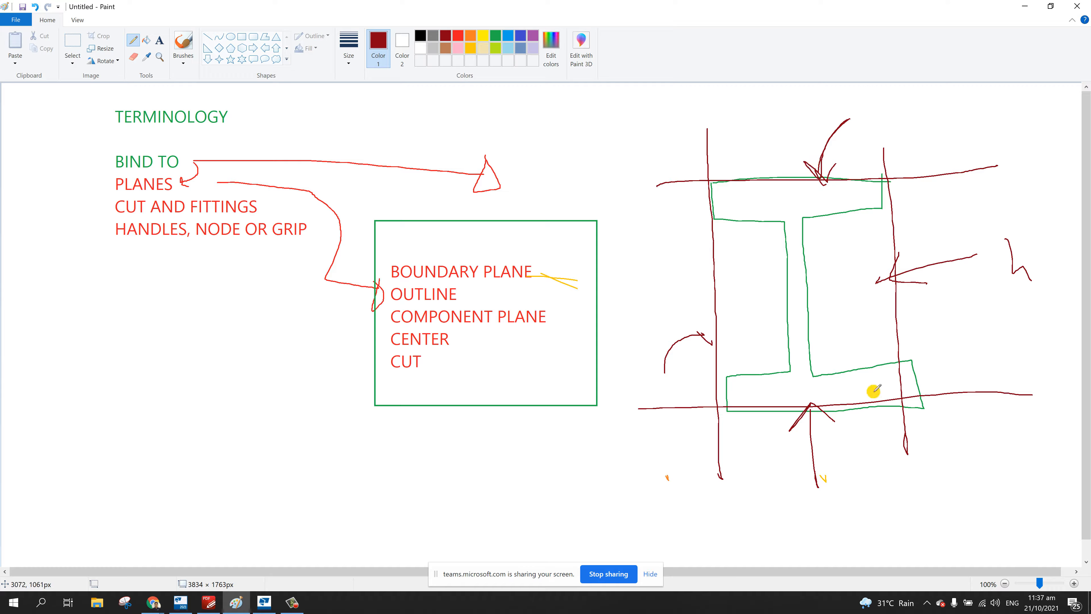
left_click_drag(832, 482, 867, 477)
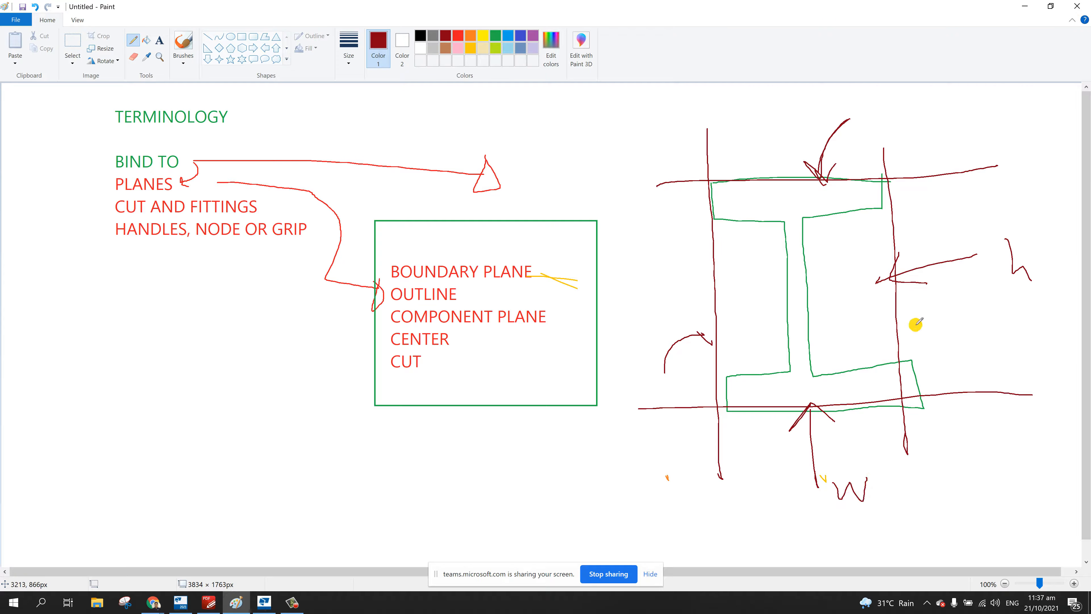
mouse_move(903, 274)
left_mouse_down()
mouse_move(948, 261)
mouse_move(894, 284)
left_mouse_up()
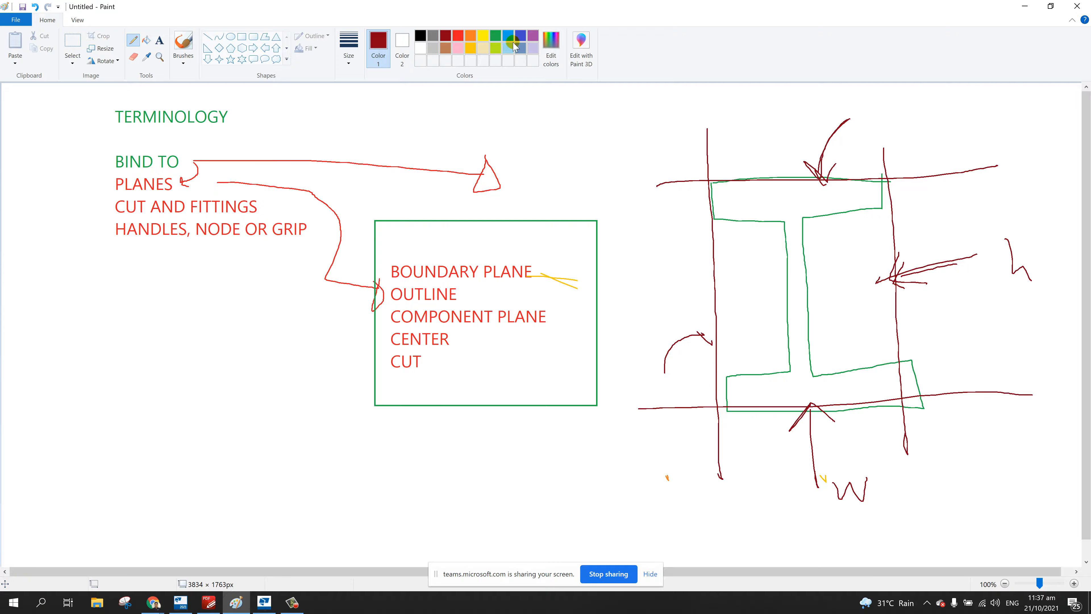
- Draw a gold line out from OUTLINE, and mark the edges of the I-profile's left recess with gold lines and arrows
left_click(471, 49)
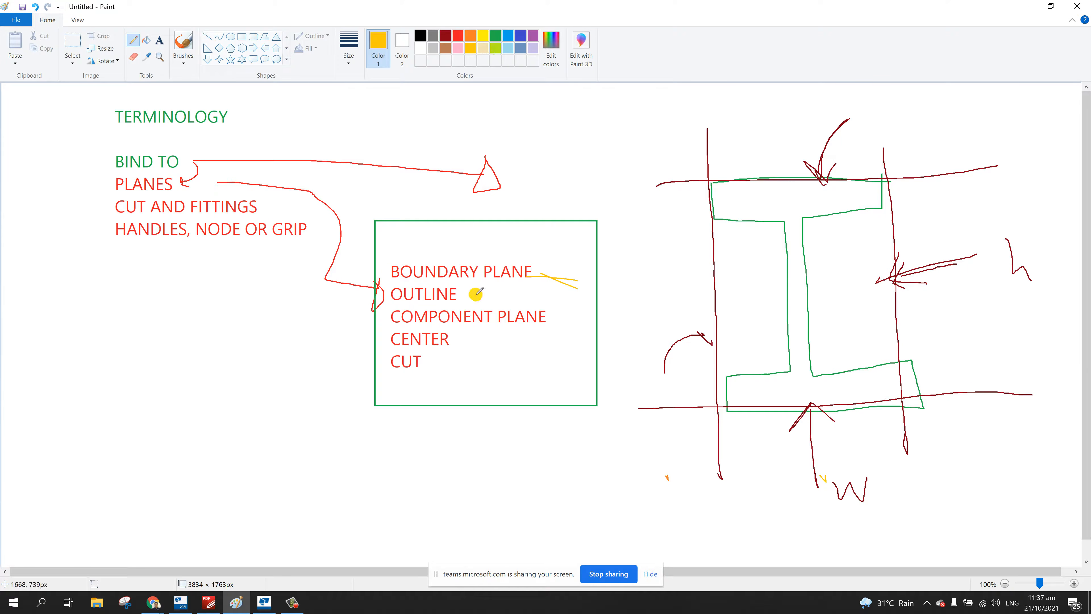
left_click_drag(473, 296, 647, 295)
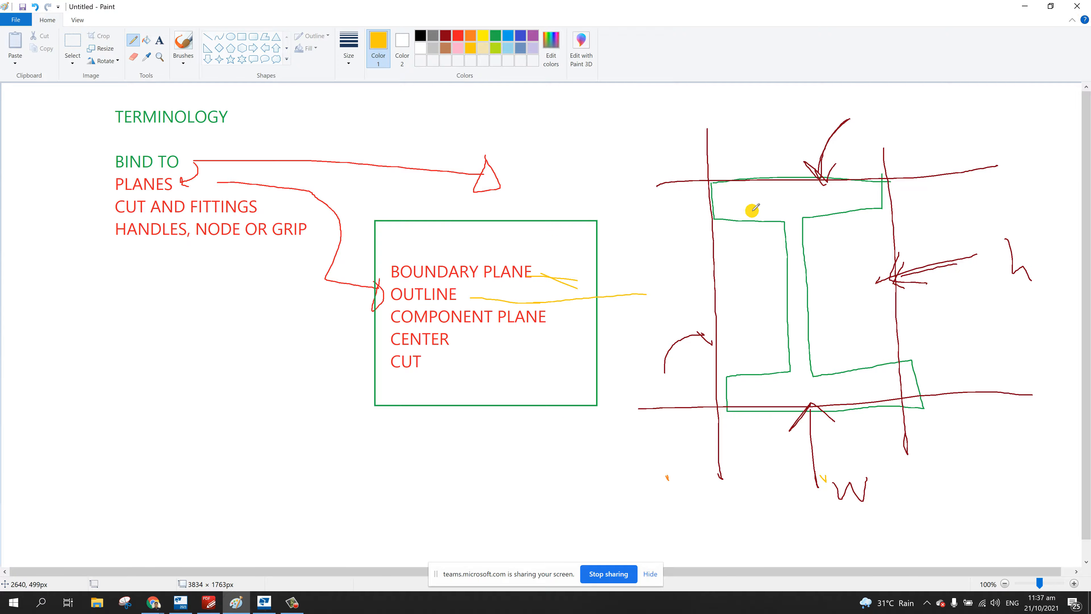
mouse_move(702, 158)
left_mouse_down()
mouse_move(710, 243)
mouse_move(713, 208)
mouse_move(784, 228)
left_mouse_up()
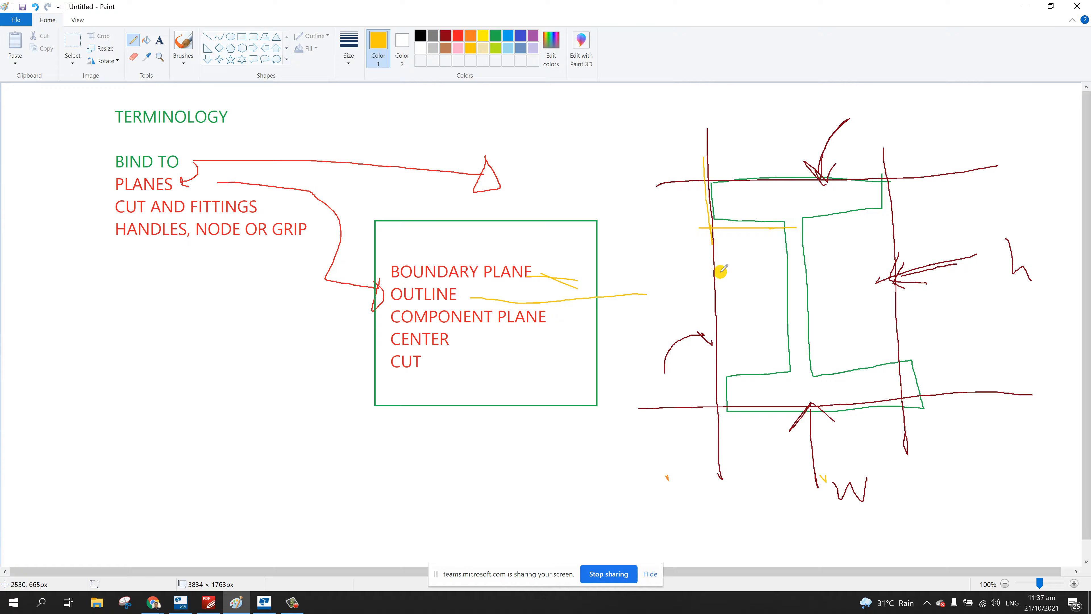
mouse_move(721, 271)
left_mouse_down()
mouse_move(757, 231)
mouse_move(780, 278)
mouse_move(776, 351)
left_mouse_up()
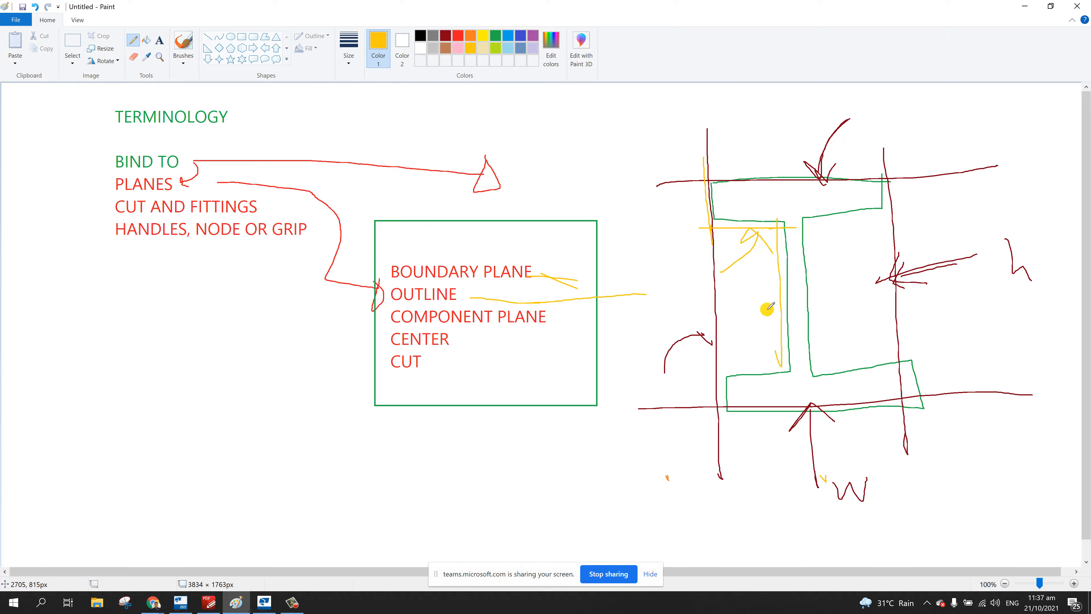
left_click_drag(752, 300, 779, 296)
left_click_drag(703, 370, 793, 375)
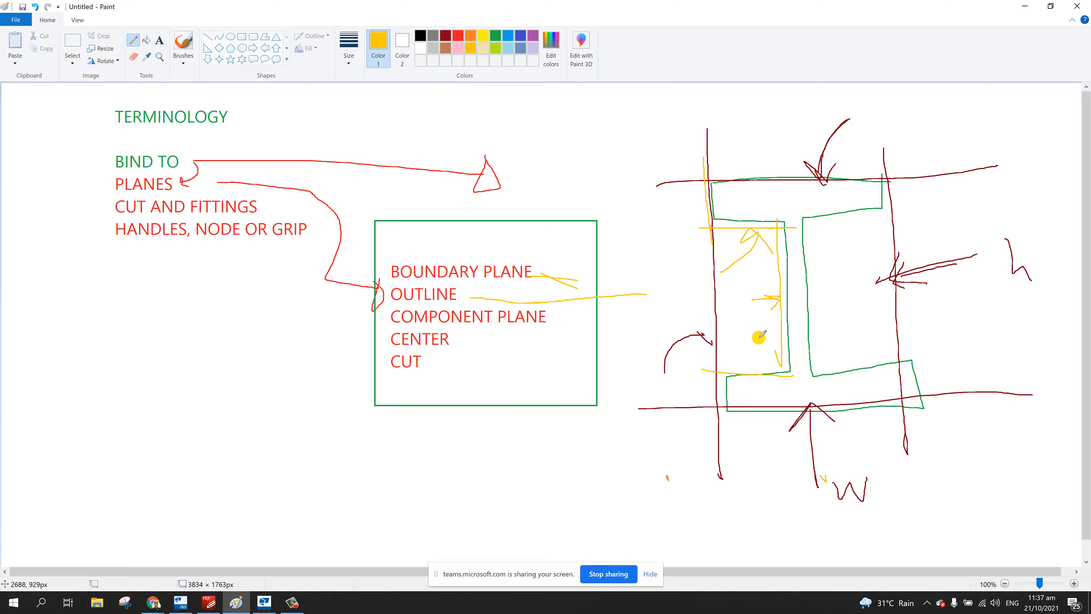
left_click_drag(754, 316, 759, 369)
left_click_drag(759, 368, 768, 349)
- Mark the web and both flange edges of the I-profile's right recess with gold lines and arrows
left_click_drag(813, 226, 828, 363)
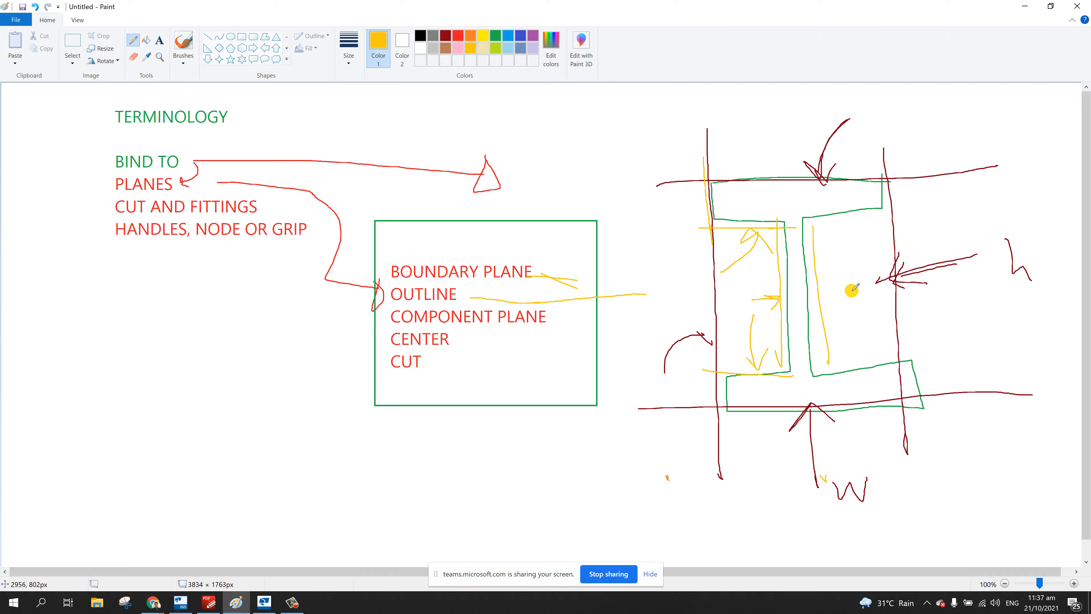
left_click_drag(860, 282, 819, 297)
left_click_drag(826, 277, 819, 296)
left_click_drag(813, 236, 831, 231)
left_click_drag(838, 264, 839, 226)
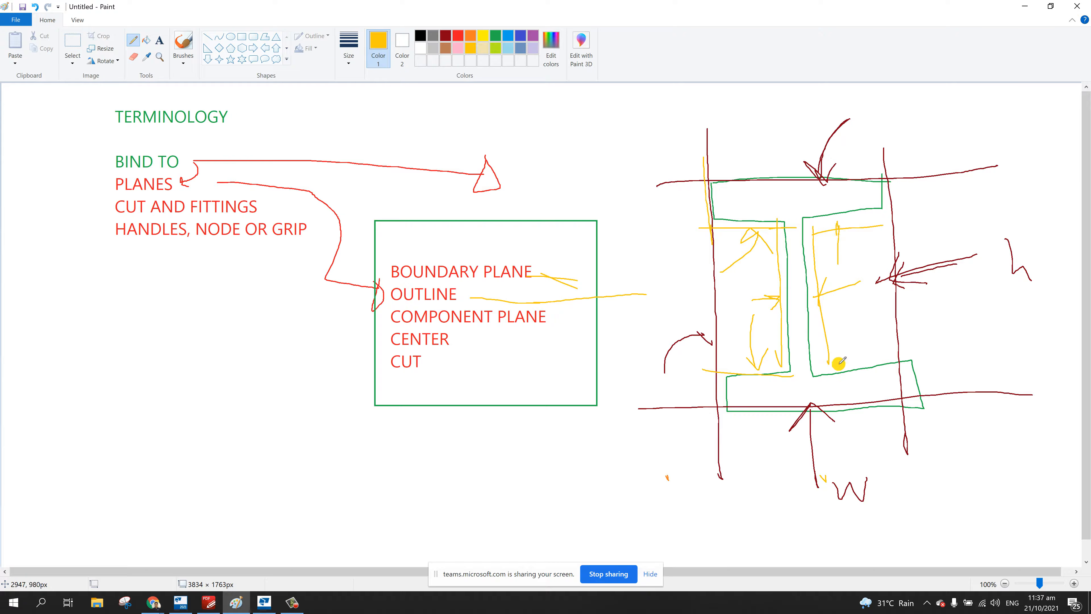
left_click_drag(817, 353, 945, 346)
left_click_drag(892, 316, 882, 357)
- Draw gold lines along the I-profile's top and bottom edges, with several arrows at the top and one at the bottom
mouse_move(892, 172)
left_mouse_down()
mouse_move(893, 217)
mouse_move(662, 183)
left_mouse_up()
left_click_drag(830, 110, 784, 163)
left_click_drag(778, 147, 784, 164)
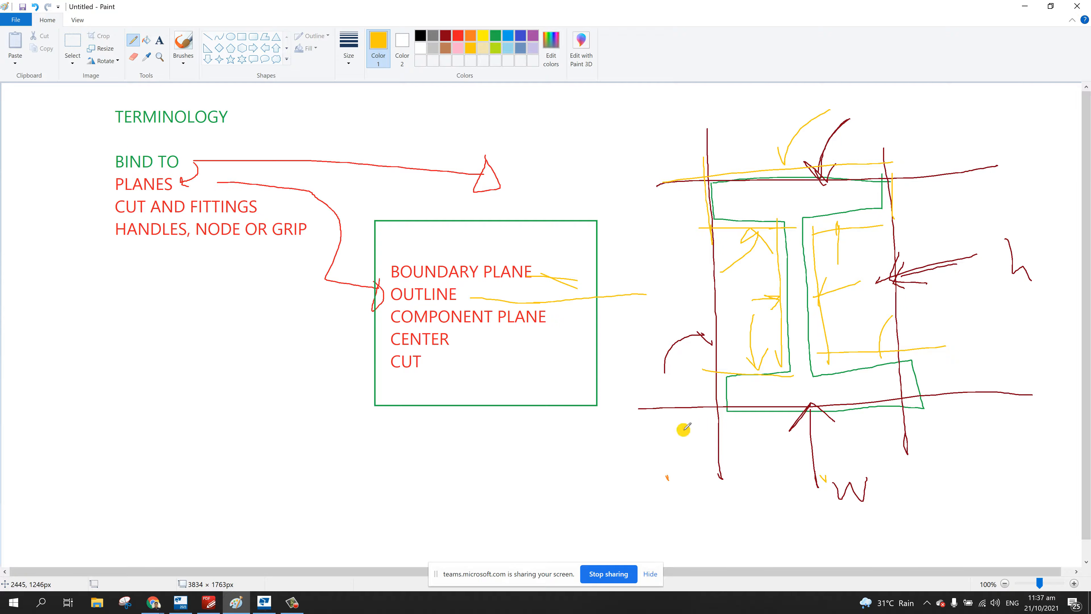
left_click_drag(712, 412, 957, 411)
left_click_drag(787, 483, 799, 418)
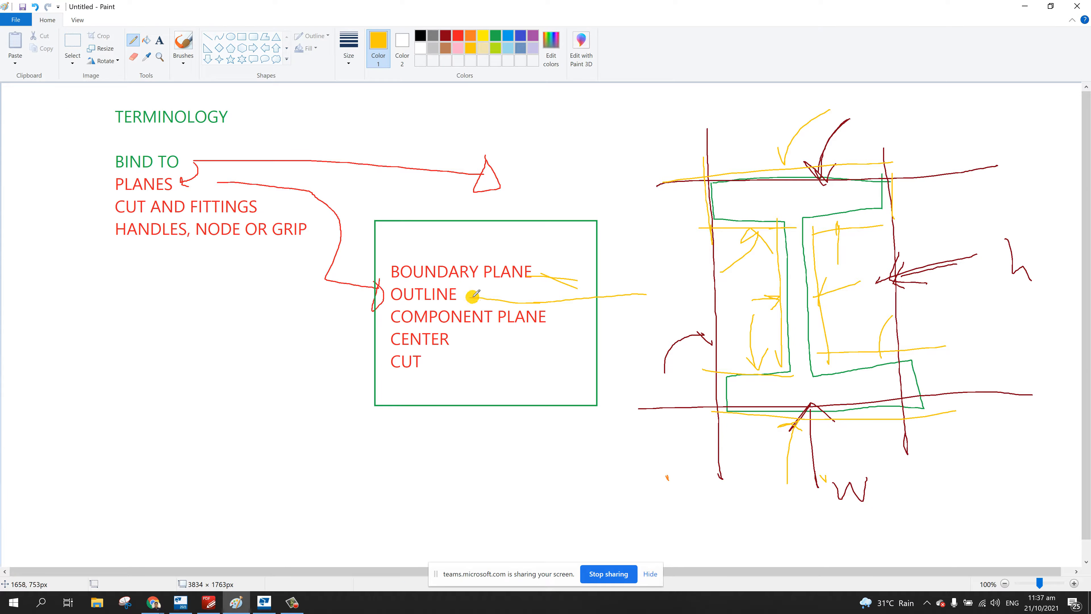
mouse_move(826, 103)
left_mouse_down()
mouse_move(759, 146)
mouse_move(772, 180)
left_mouse_up()
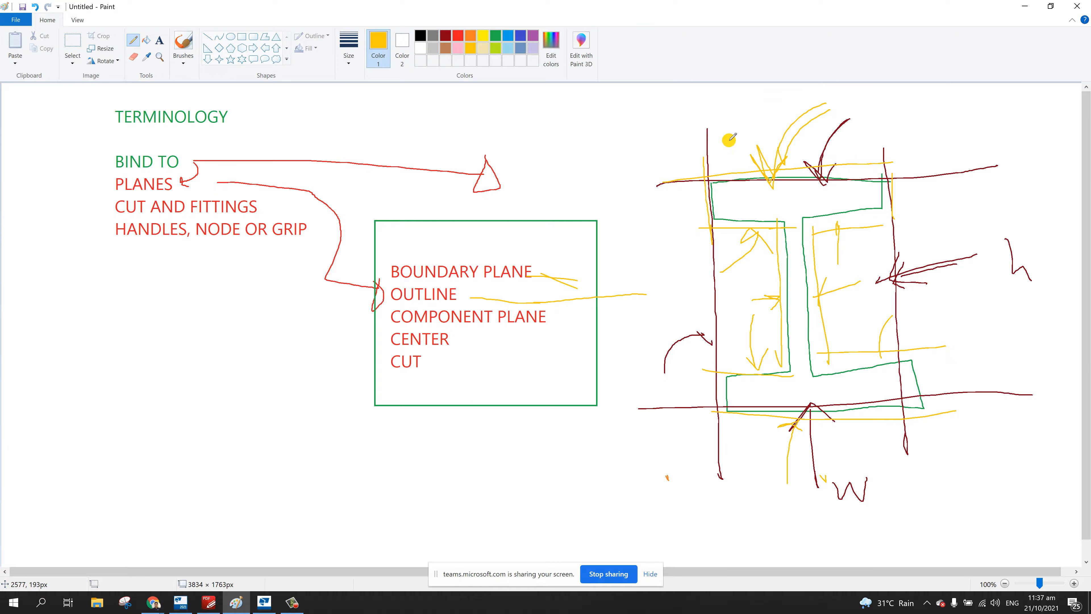
left_click_drag(793, 100, 769, 165)
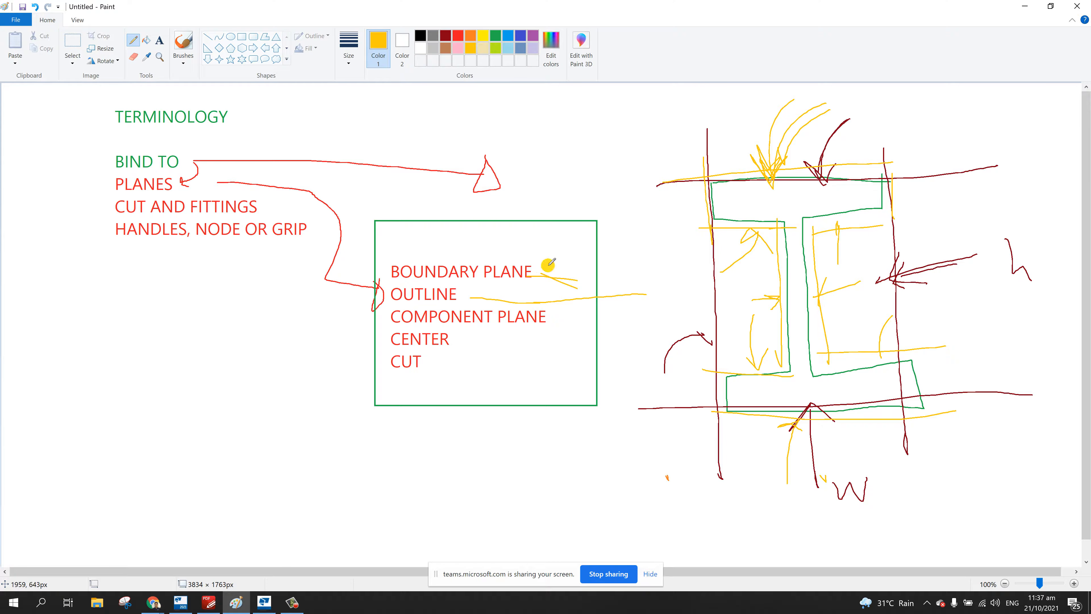
- Extend gold arrows from OUTLINE to the left recess edges and point short arrows at both left flange ends
mouse_move(479, 297)
left_mouse_down()
mouse_move(699, 286)
mouse_move(761, 228)
mouse_move(754, 266)
left_mouse_up()
left_click_drag(662, 295, 779, 296)
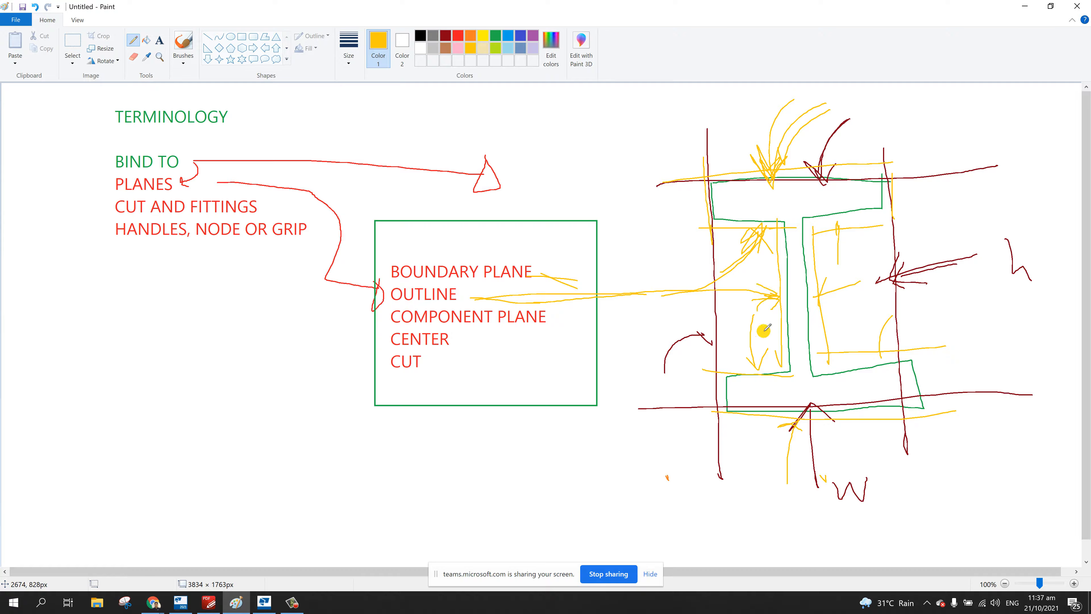
mouse_move(712, 307)
left_mouse_down()
mouse_move(747, 341)
mouse_move(770, 344)
left_mouse_up()
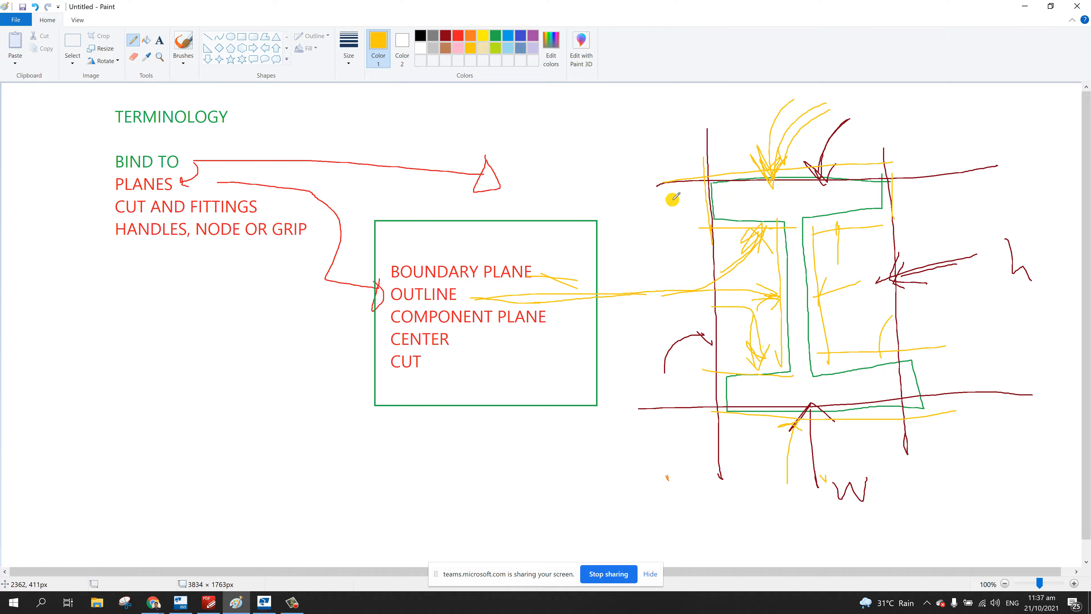
left_click_drag(674, 198, 717, 197)
left_click_drag(690, 384, 733, 384)
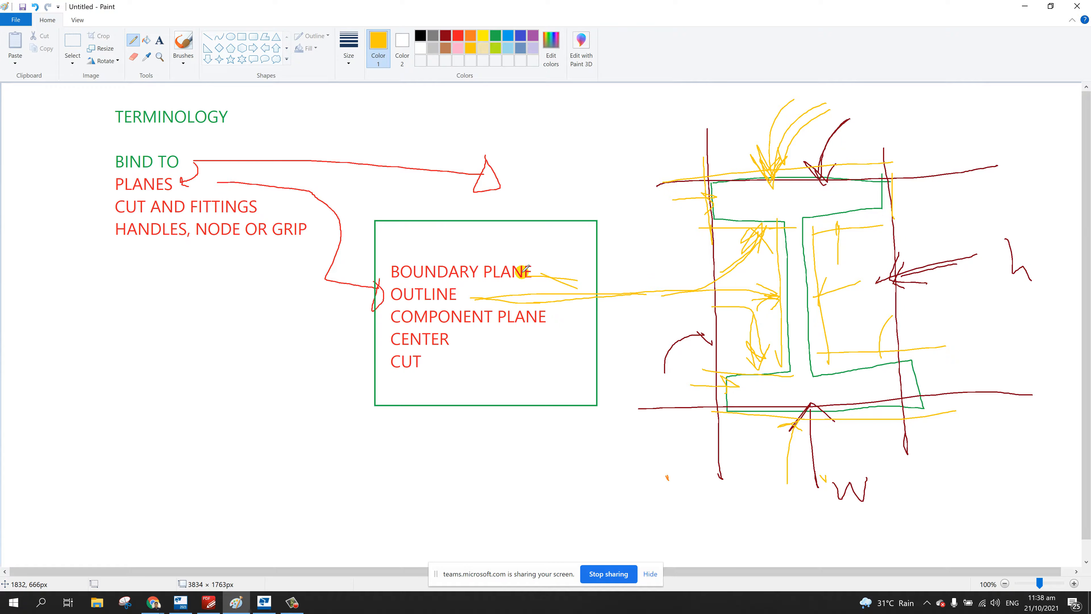
- Clear the annotated I-profile sketch, including its h and w labels, from the canvas
left_click(72, 41)
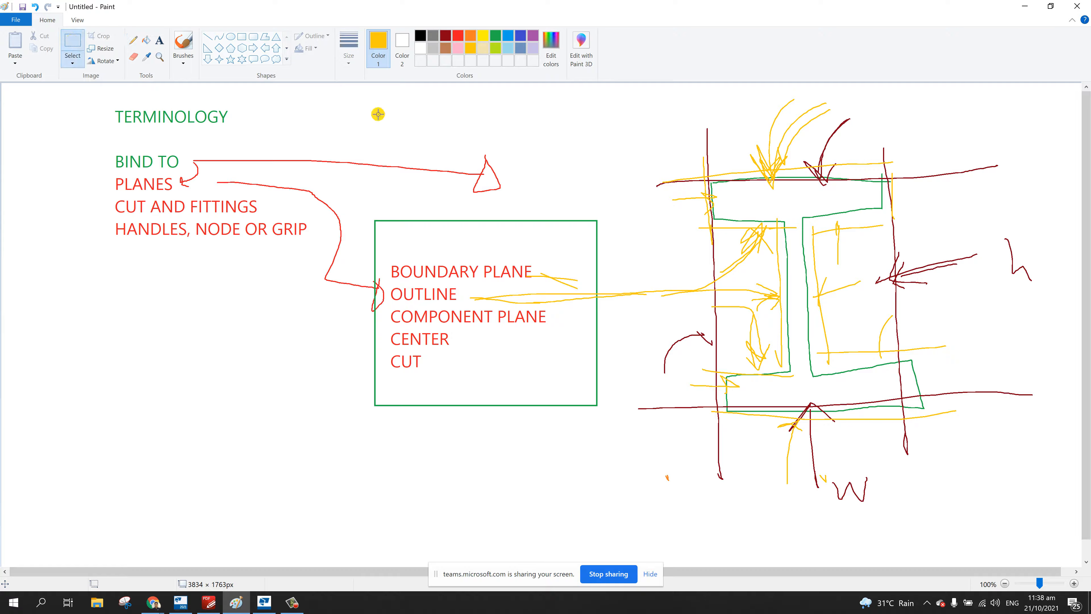
mouse_move(641, 99)
left_mouse_down()
mouse_move(836, 405)
mouse_move(1045, 513)
left_mouse_up()
key("Delete")
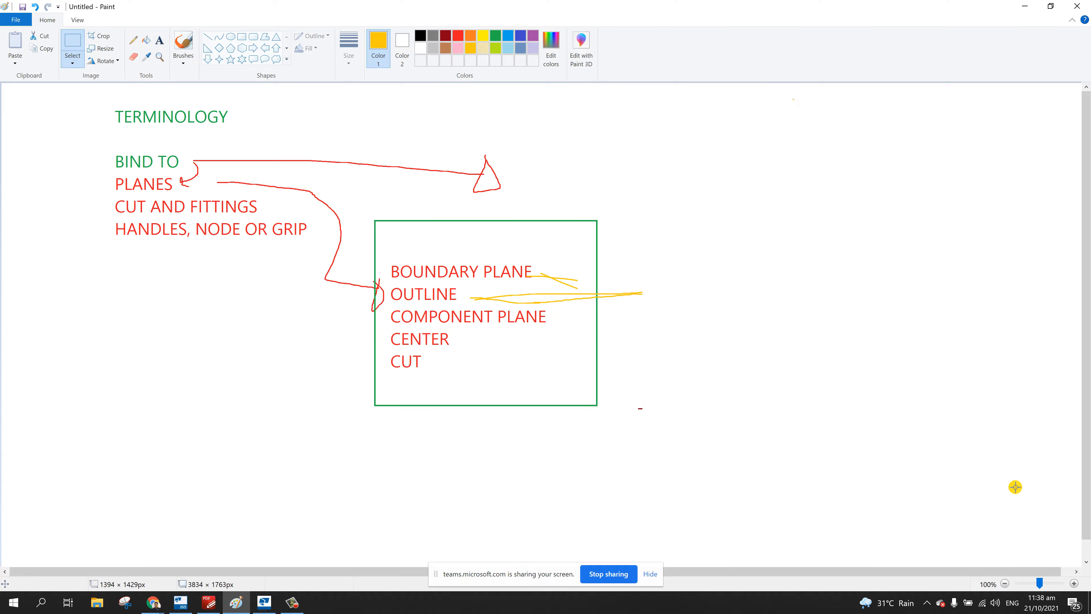
- Sketch a new gold I-shaped profile to the right of the framed list and retrace its whole outline in light blue
left_click(133, 41)
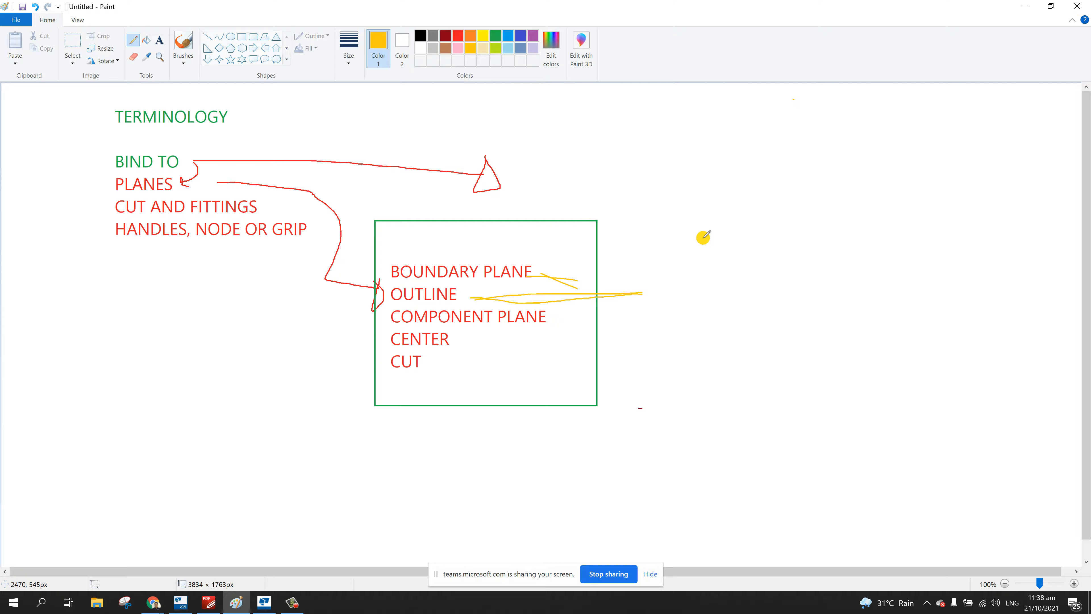
mouse_move(716, 237)
left_mouse_down()
mouse_move(821, 236)
mouse_move(706, 237)
mouse_move(704, 268)
mouse_move(757, 261)
mouse_move(762, 397)
mouse_move(709, 404)
mouse_move(813, 425)
mouse_move(837, 391)
mouse_move(768, 336)
mouse_move(760, 254)
mouse_move(825, 255)
mouse_move(832, 236)
left_mouse_up()
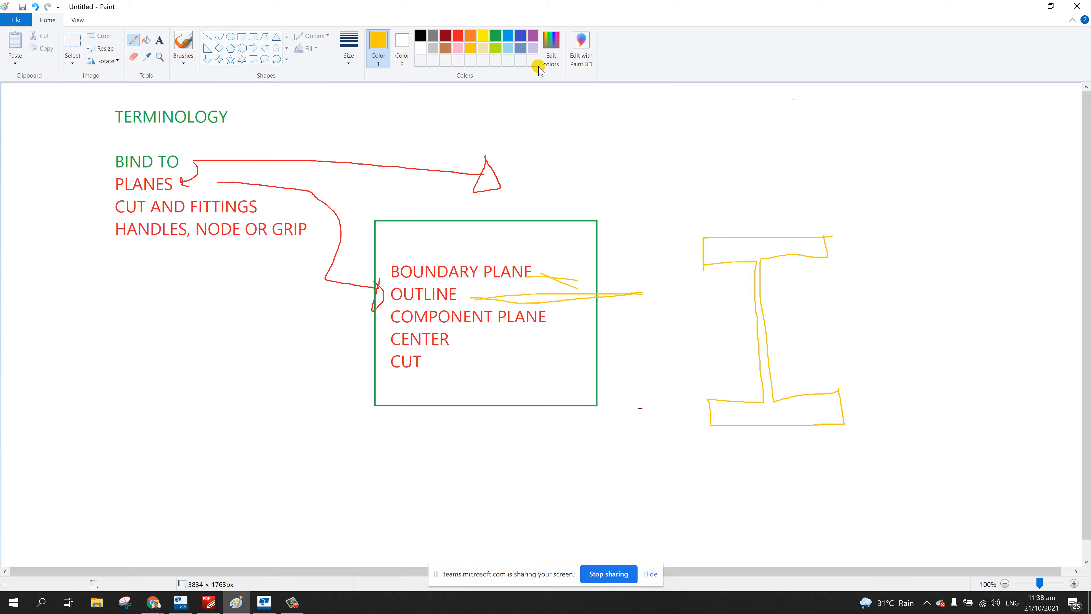
left_click(508, 36)
mouse_move(705, 237)
left_mouse_down()
mouse_move(709, 261)
mouse_move(757, 263)
mouse_move(768, 389)
mouse_move(722, 401)
mouse_move(711, 426)
mouse_move(836, 430)
mouse_move(789, 396)
mouse_move(770, 366)
mouse_move(765, 261)
mouse_move(823, 253)
mouse_move(795, 231)
mouse_move(706, 237)
left_mouse_up()
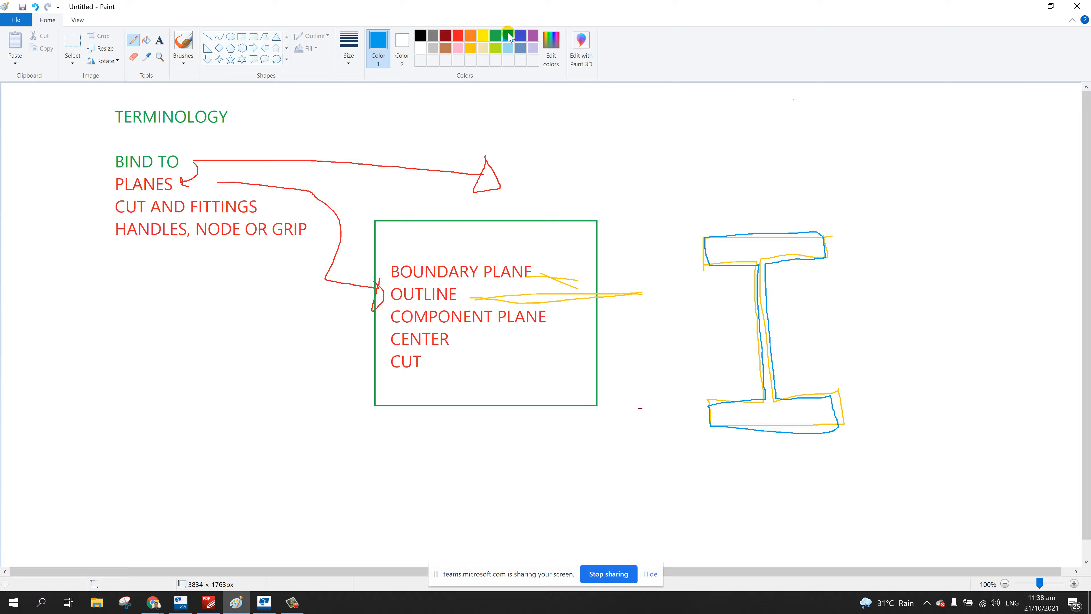
- Draw indigo vertical lines joining the flange tips on both sides of the I-profile, with short diagonal marks at the four web corners
left_click(521, 36)
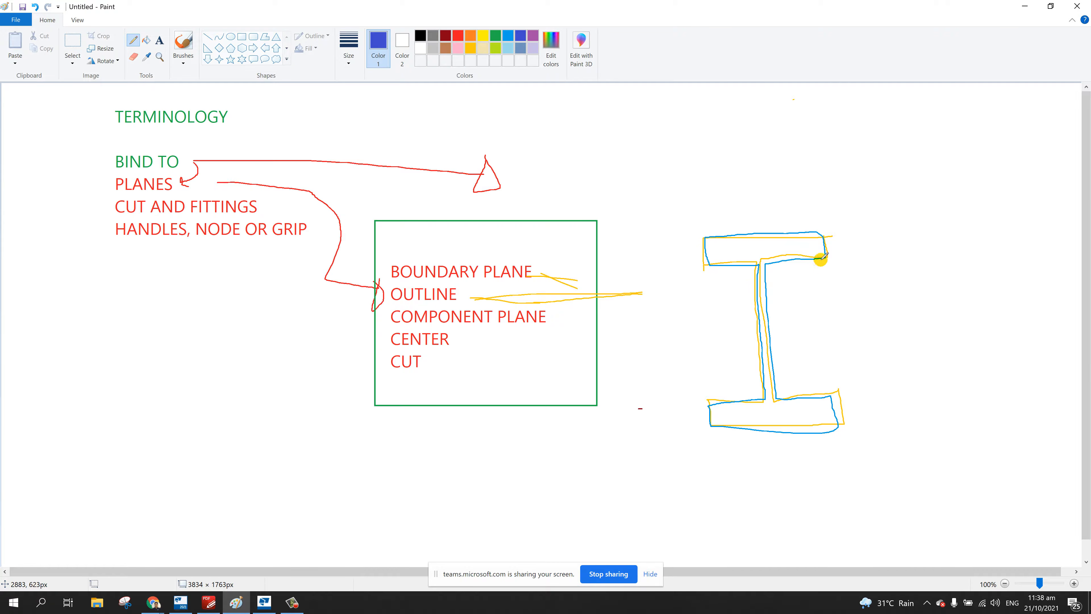
mouse_move(822, 259)
left_mouse_down()
mouse_move(834, 394)
mouse_move(795, 399)
left_mouse_up()
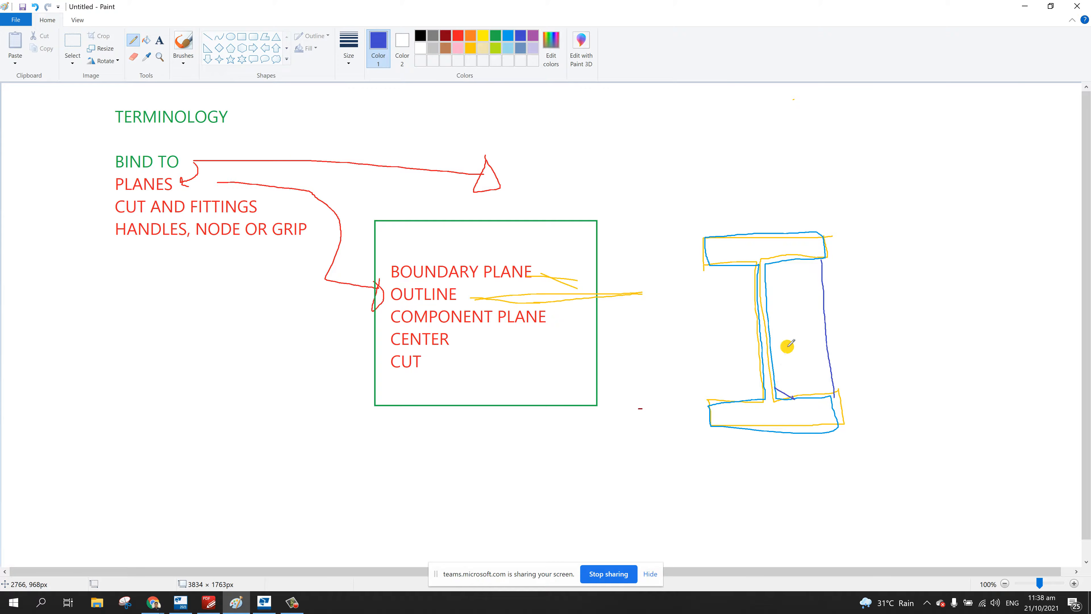
left_click_drag(733, 266, 746, 273)
left_click_drag(761, 377, 750, 402)
left_click_drag(702, 269, 717, 411)
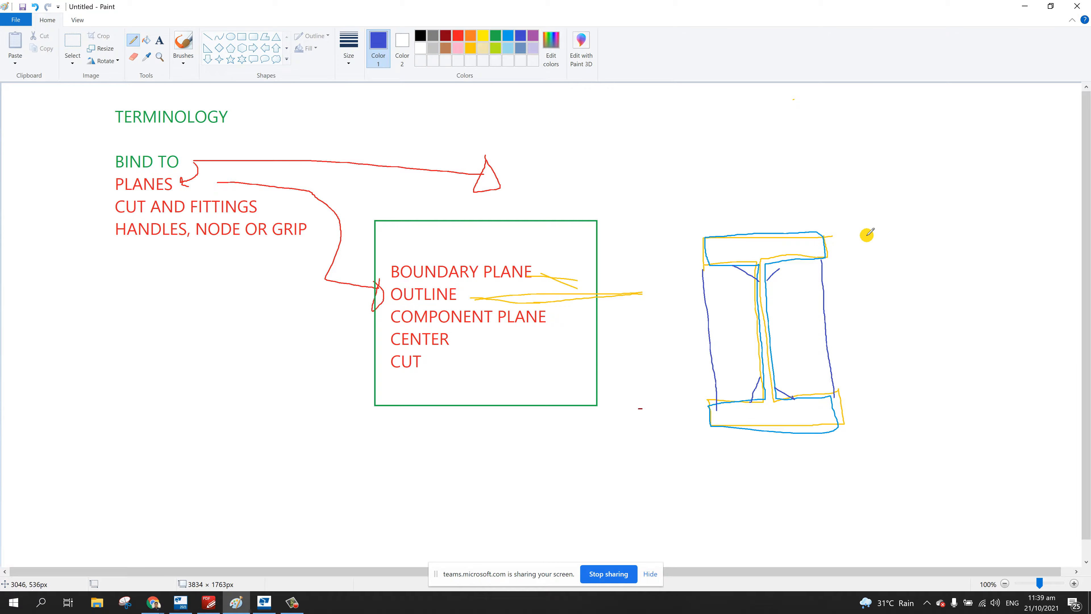
- Sketch an indigo beam side view beside the I-profile with two flanges, a vertical plate and broken ends, and tick the plates in both views
left_click_drag(867, 235, 1077, 237)
left_click_drag(865, 255, 1045, 256)
left_click(874, 398)
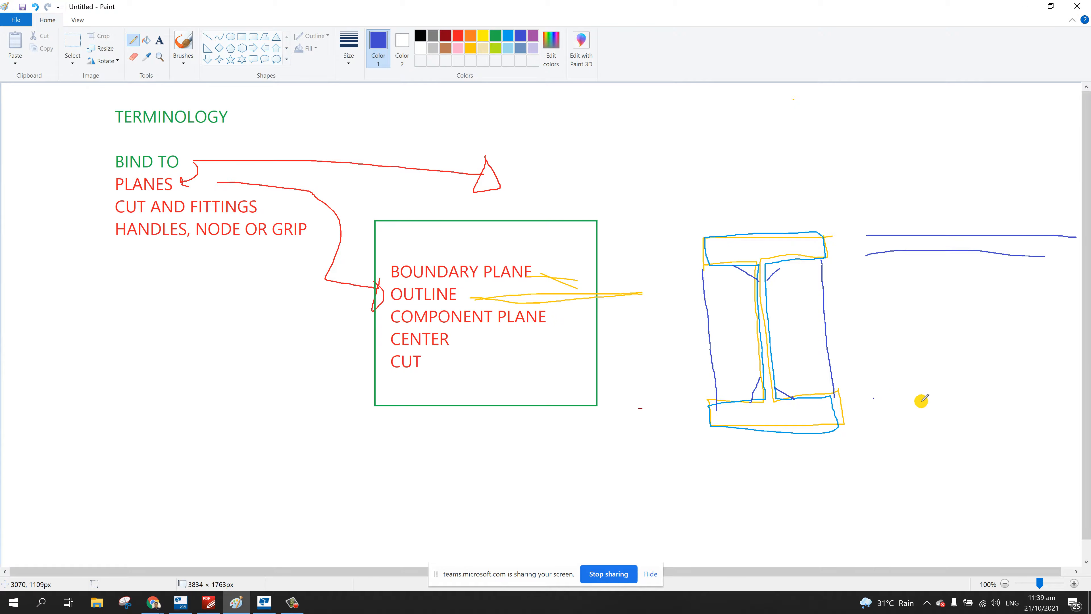
left_click_drag(874, 399, 1074, 414)
left_click_drag(879, 420, 1080, 422)
left_click_drag(950, 257, 952, 390)
left_click_drag(964, 255, 974, 402)
left_click_drag(872, 235, 878, 456)
left_click_drag(1044, 229, 1066, 434)
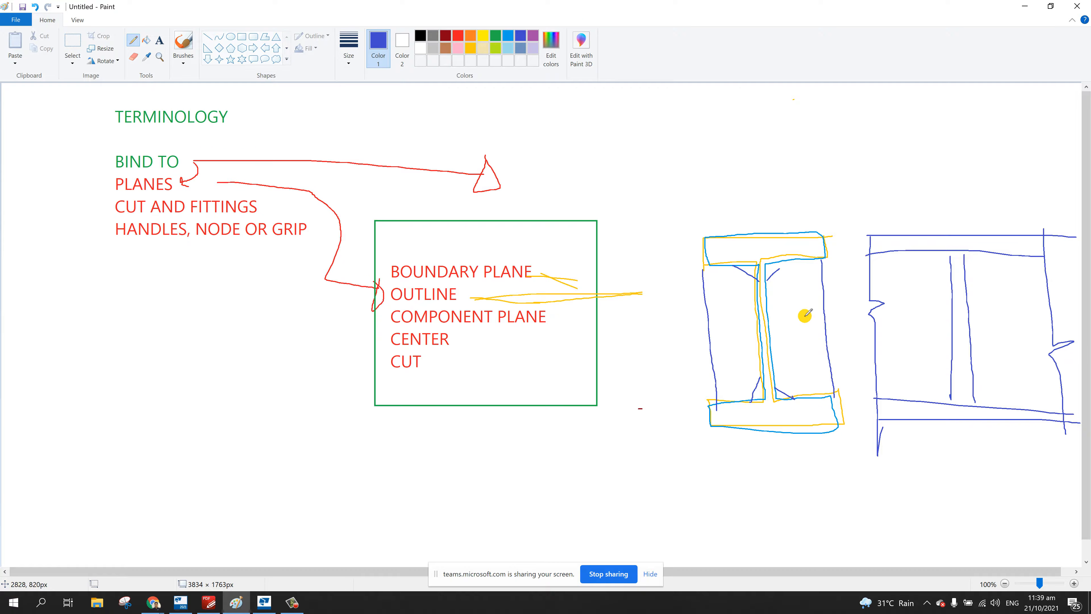
left_click_drag(805, 316, 824, 304)
left_click_drag(713, 321, 737, 317)
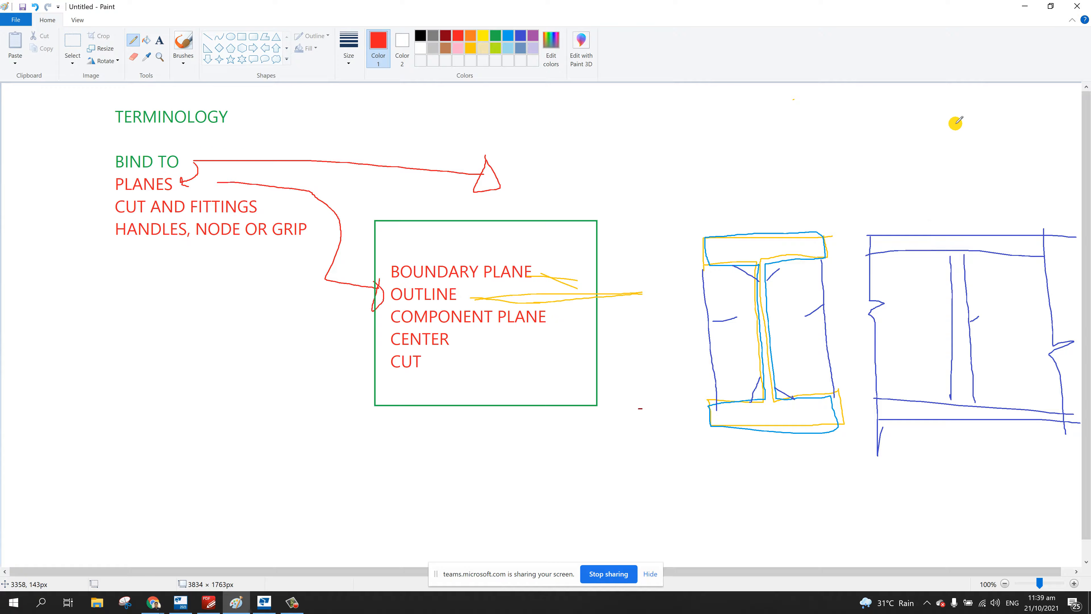
- Draw a red vertical line with an arrow through the side view's plate, and link it to a red frame around the I-profile
left_click_drag(956, 123, 953, 527)
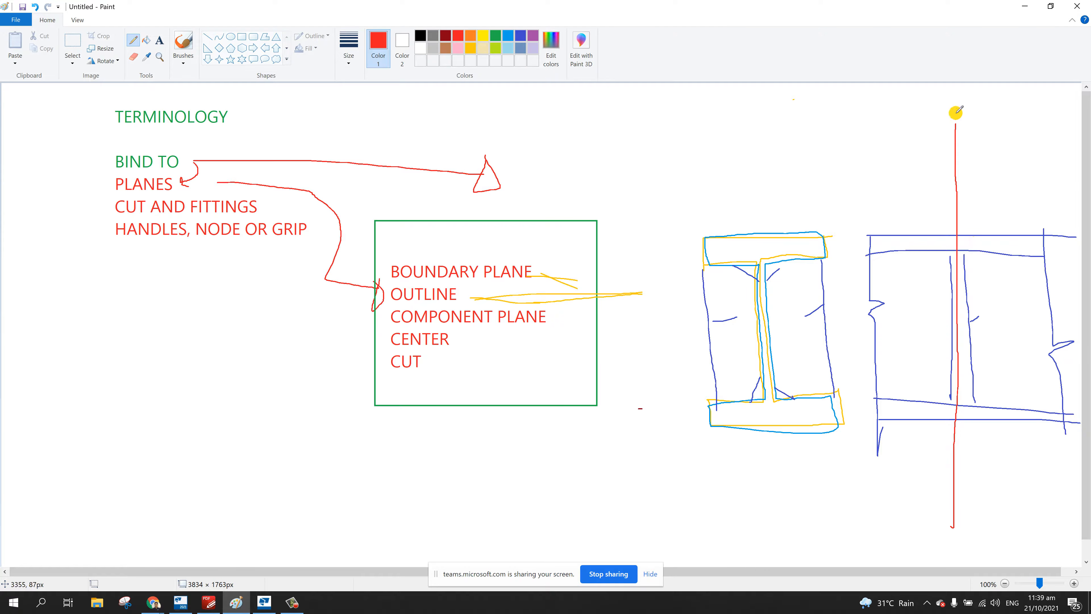
mouse_move(902, 147)
left_mouse_down()
mouse_move(953, 151)
mouse_move(939, 168)
left_mouse_up()
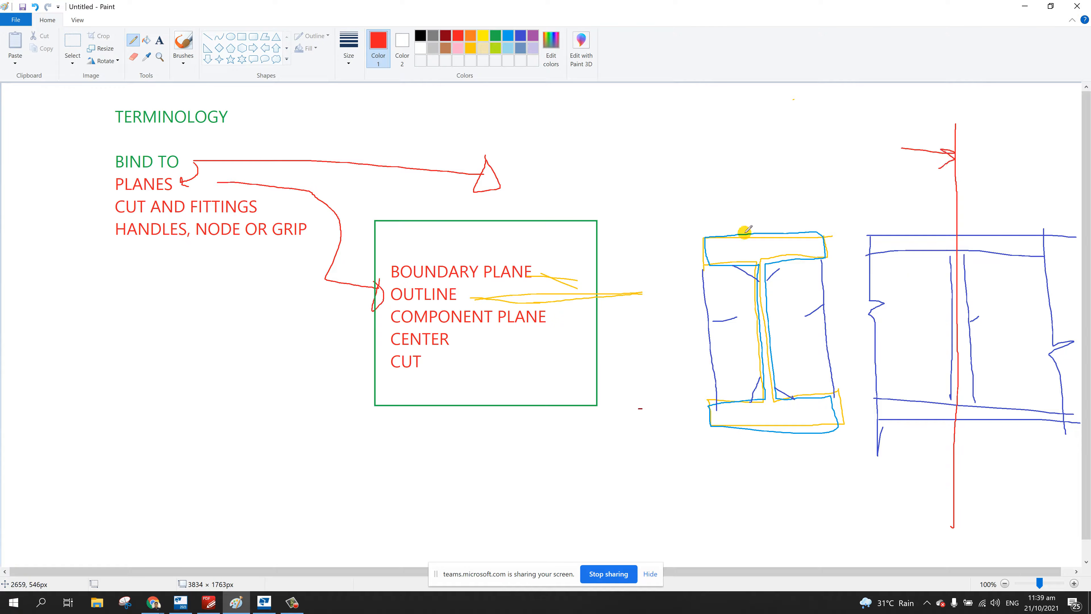
left_click_drag(650, 142, 651, 453)
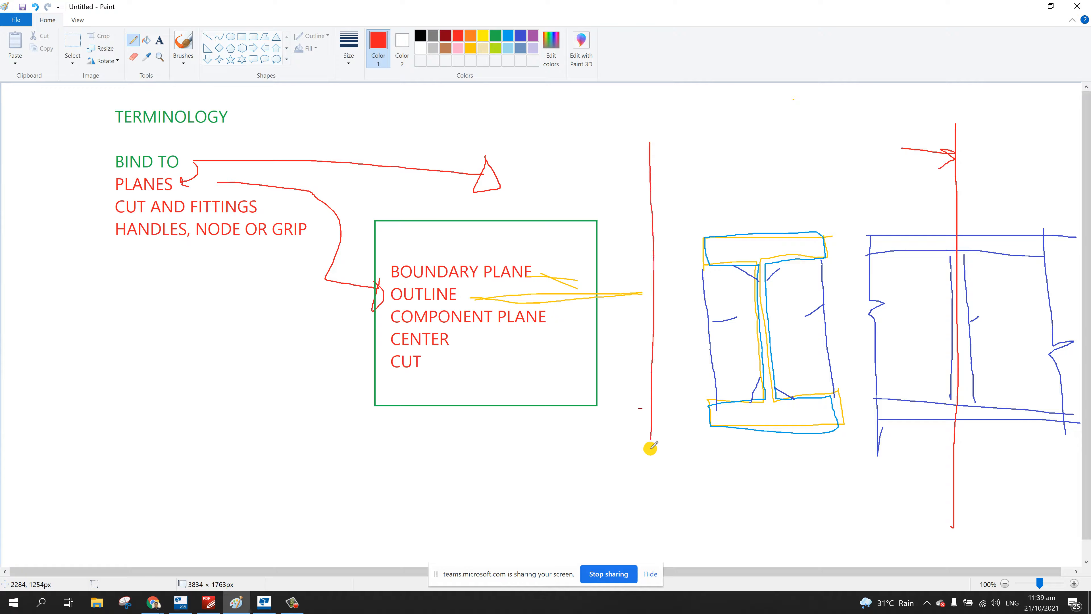
mouse_move(632, 165)
left_mouse_down()
mouse_move(853, 184)
mouse_move(865, 326)
mouse_move(865, 476)
mouse_move(659, 470)
left_mouse_up()
mouse_move(869, 186)
left_mouse_down()
mouse_move(908, 146)
mouse_move(896, 151)
left_mouse_up()
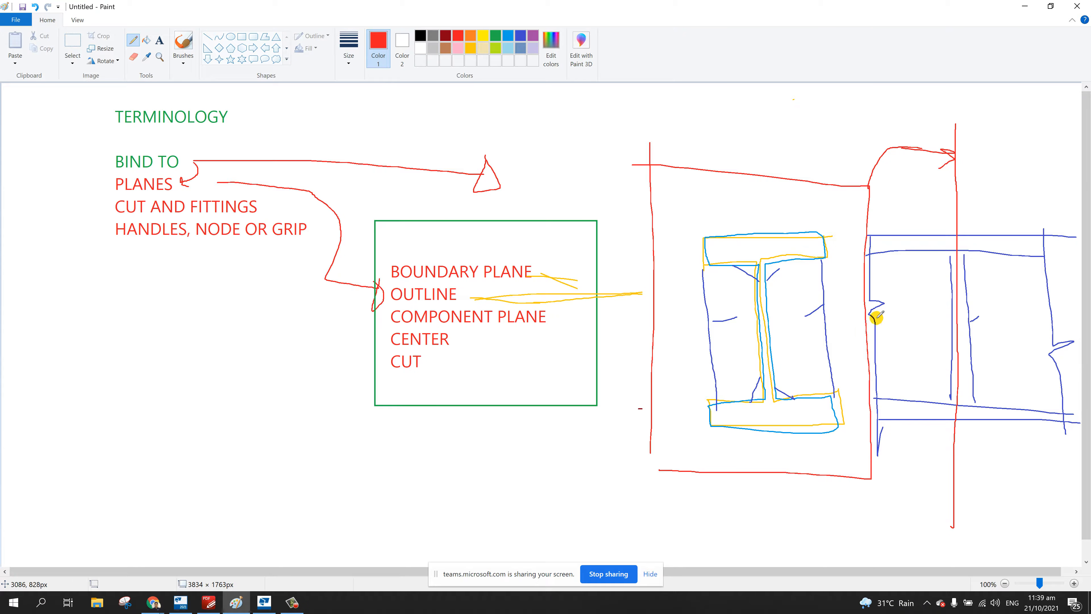
- Draw red horizontal lines through the mid-height of both views, and a red arrow from COMPONENT PLANE to them
left_click_drag(860, 323, 1081, 325)
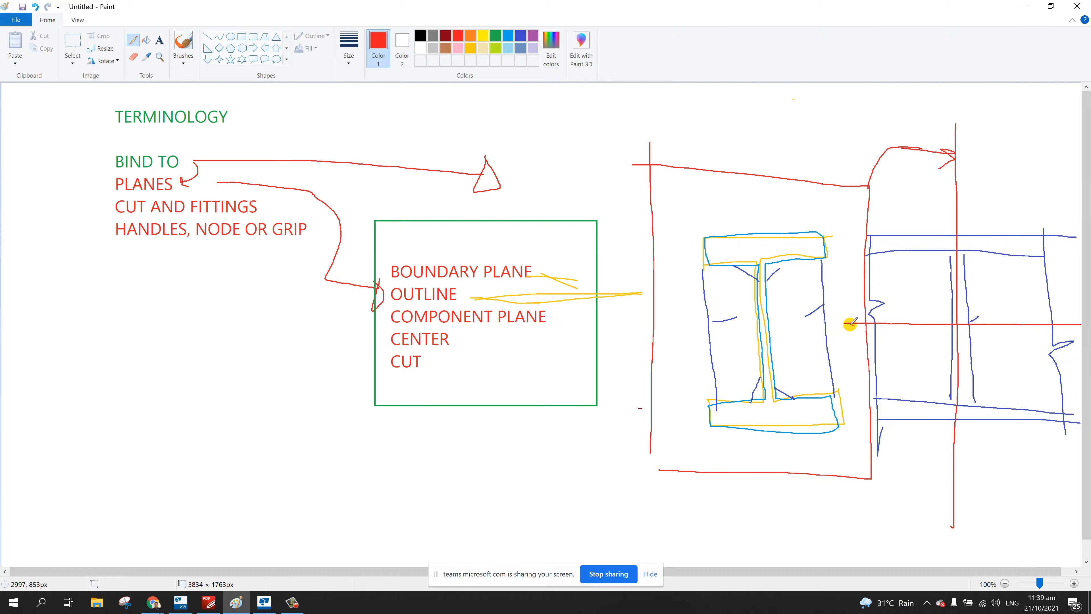
mouse_move(857, 319)
left_mouse_down()
mouse_move(604, 317)
mouse_move(884, 331)
left_mouse_up()
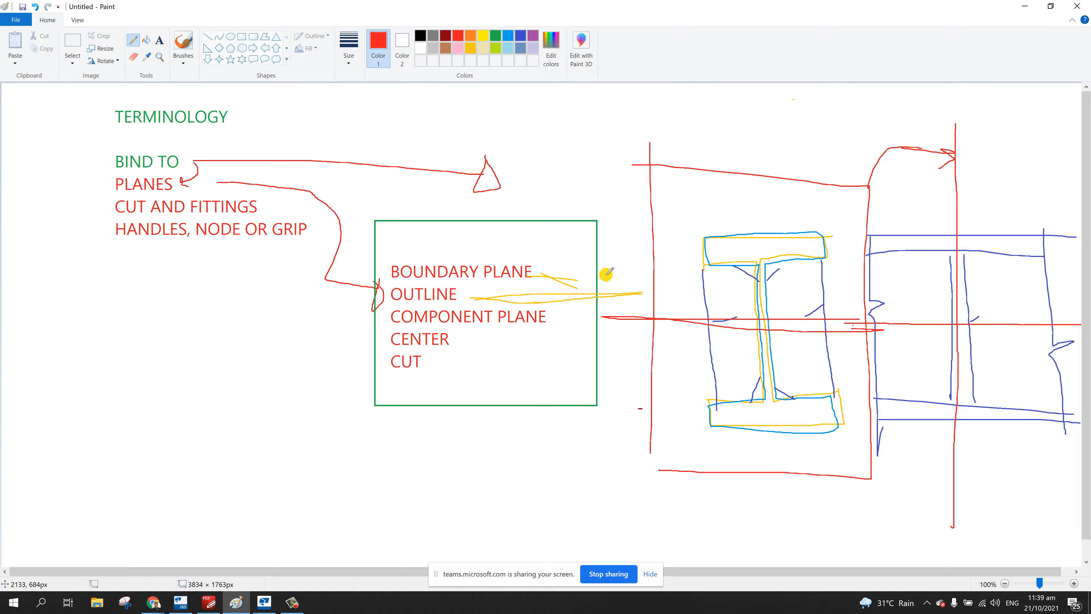
left_click_drag(545, 309, 632, 325)
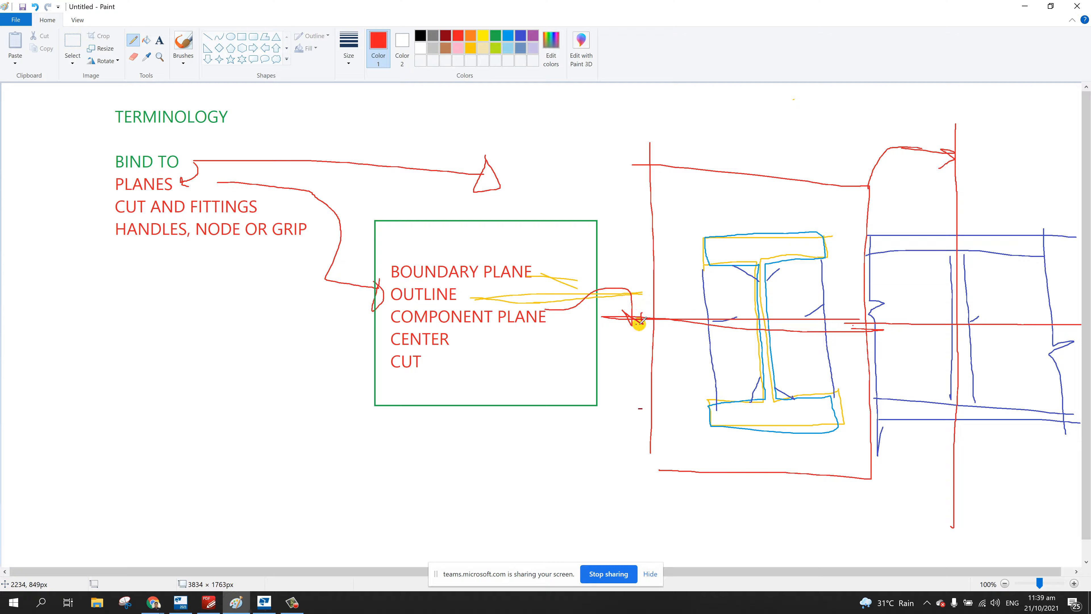
left_click_drag(636, 323, 946, 319)
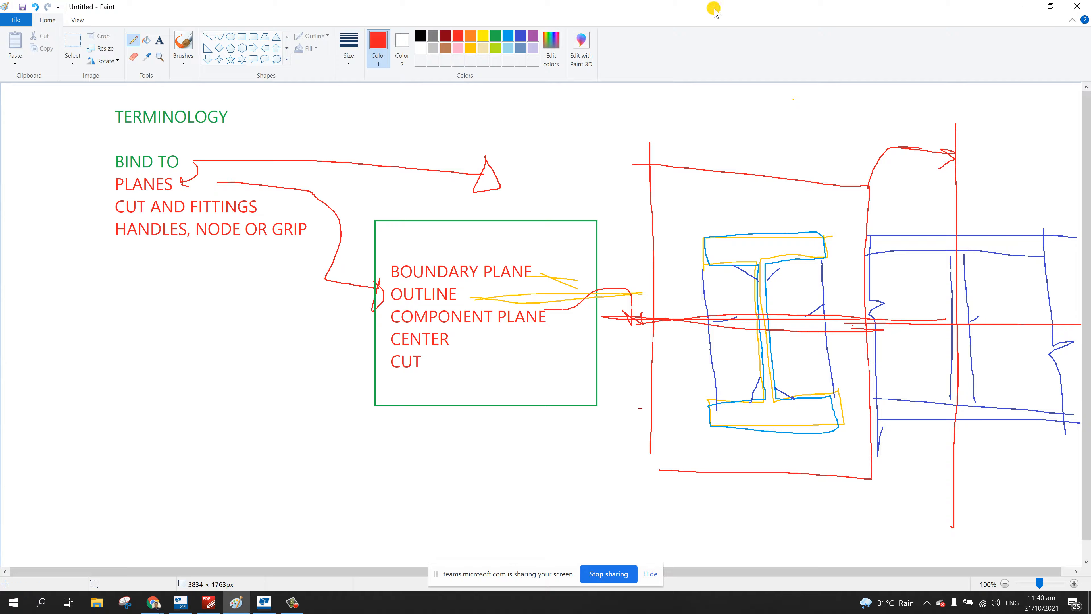
- Clear the I-profile section and the beam side view from the canvas
left_click(72, 42)
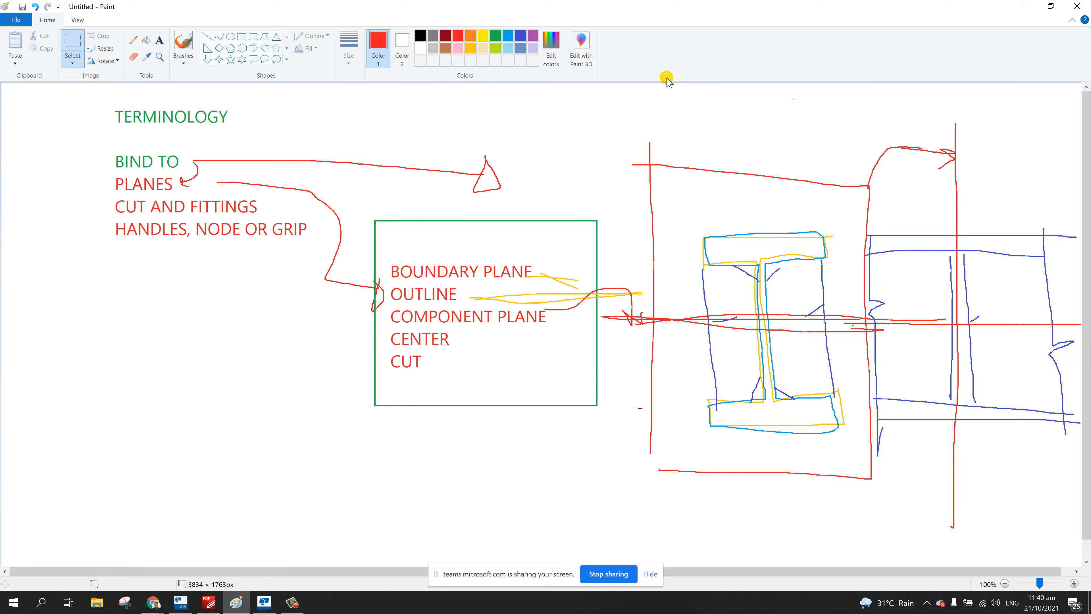
mouse_move(610, 125)
left_mouse_down()
mouse_move(705, 305)
mouse_move(1078, 524)
left_mouse_up()
key("Delete")
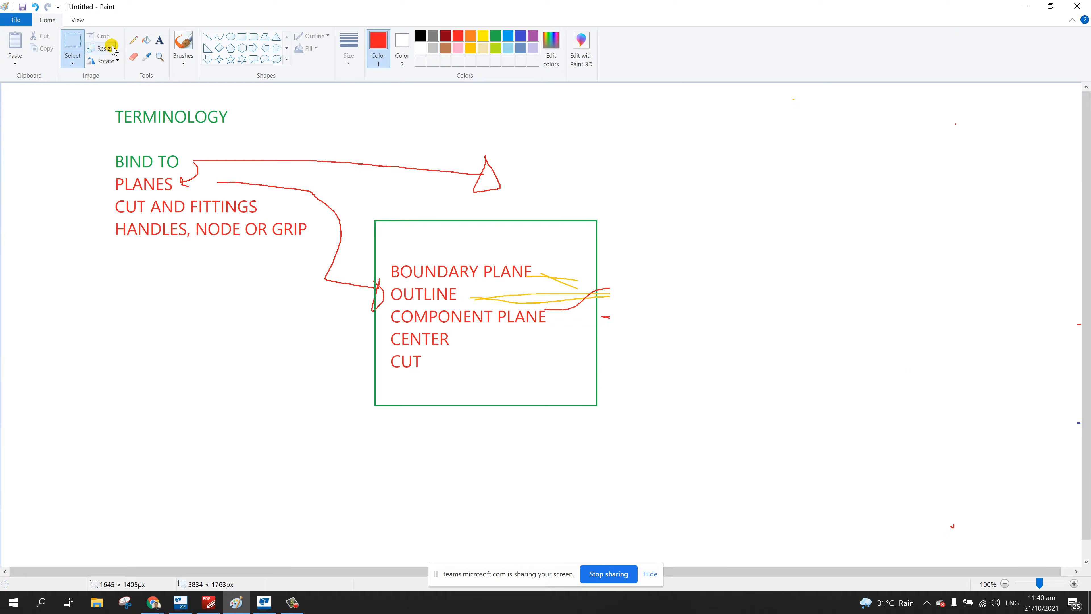
- Sketch a green three-dimensional I-beam in perspective to the right of the framed list
left_click(134, 40)
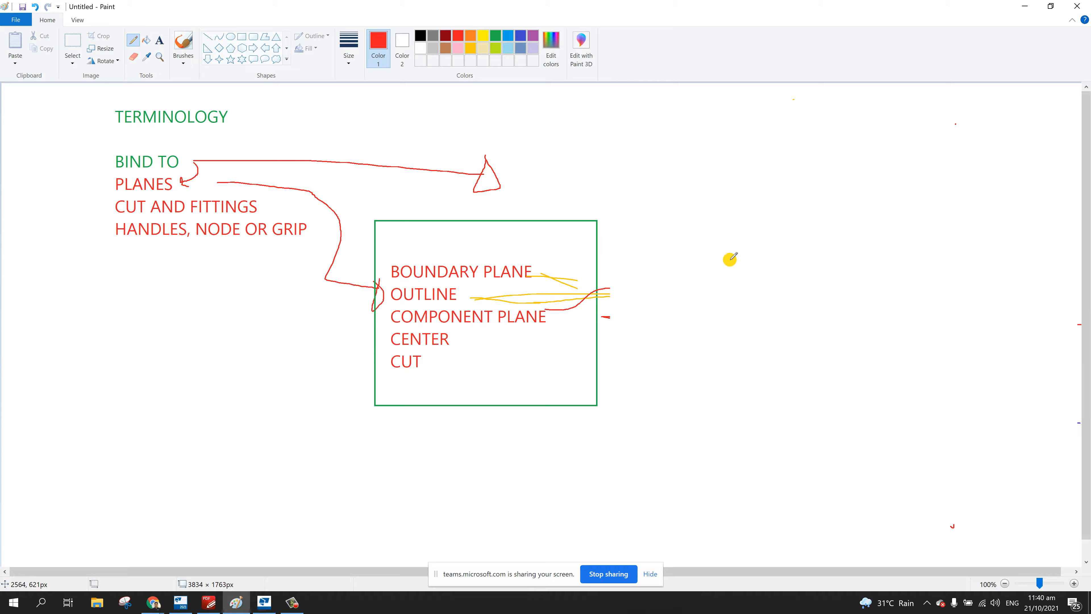
left_click(495, 35)
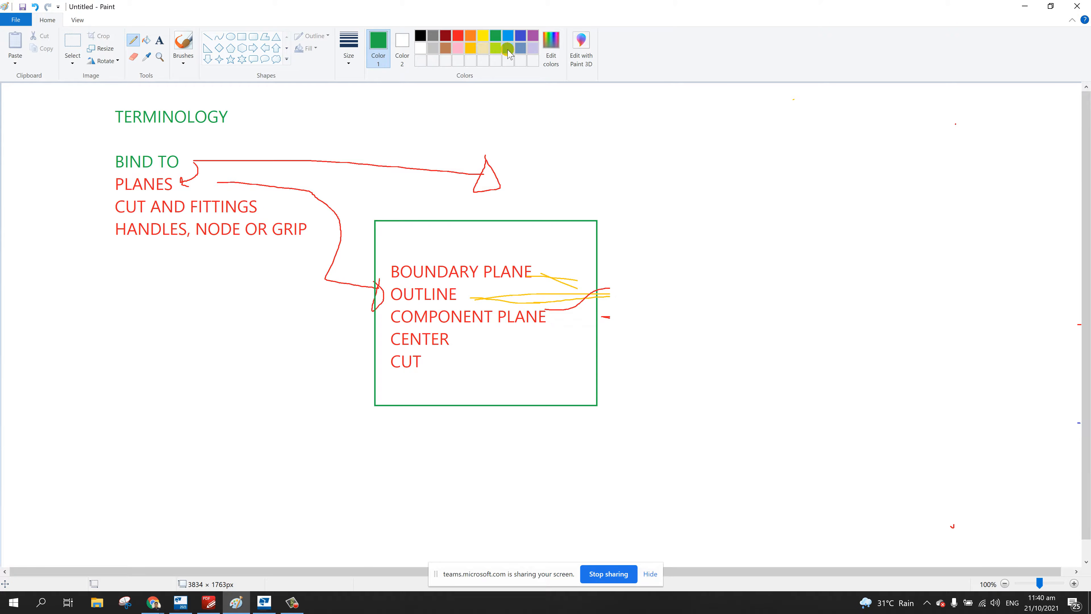
left_click_drag(702, 262, 795, 269)
mouse_move(698, 262)
left_mouse_down()
mouse_move(698, 281)
mouse_move(738, 284)
mouse_move(748, 373)
mouse_move(704, 378)
mouse_move(794, 402)
mouse_move(802, 380)
mouse_move(755, 343)
left_mouse_up()
mouse_move(757, 292)
left_mouse_down()
mouse_move(800, 283)
mouse_move(798, 270)
mouse_move(987, 160)
left_mouse_up()
mouse_move(808, 283)
left_mouse_down()
mouse_move(930, 215)
mouse_move(977, 167)
mouse_move(887, 168)
mouse_move(697, 256)
left_mouse_up()
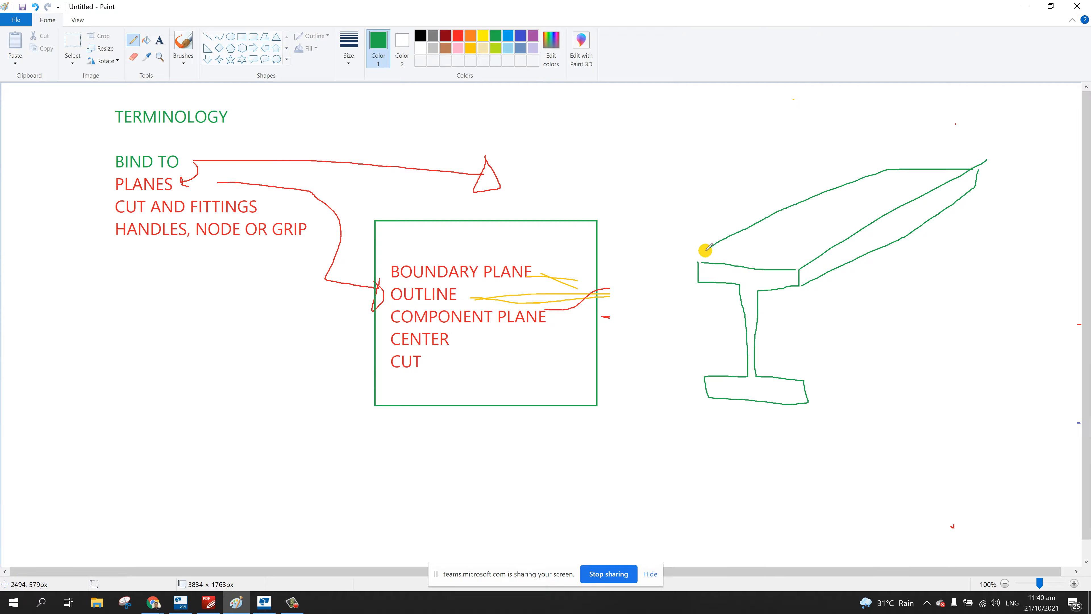
mouse_move(943, 219)
left_mouse_down()
mouse_move(940, 296)
mouse_move(739, 376)
left_mouse_up()
mouse_move(805, 377)
left_mouse_down()
mouse_move(954, 300)
mouse_move(986, 319)
mouse_move(824, 378)
mouse_move(795, 400)
left_mouse_up()
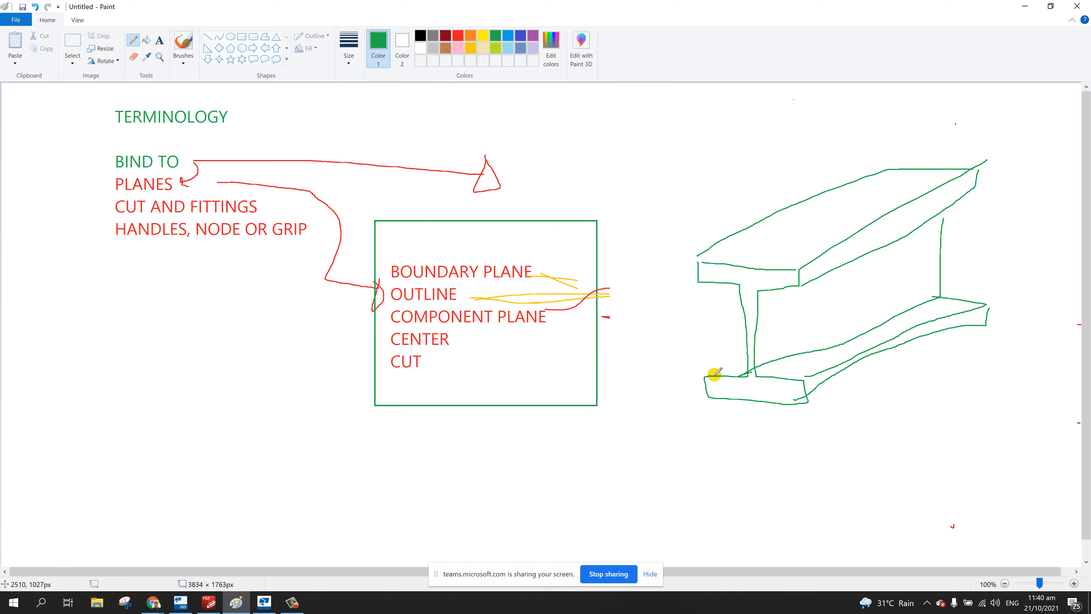
left_click_drag(714, 376, 757, 357)
- Draw three red planes through the perspective beam: one vertical along the web, one horizontal at mid-height and one across its length
left_click(458, 35)
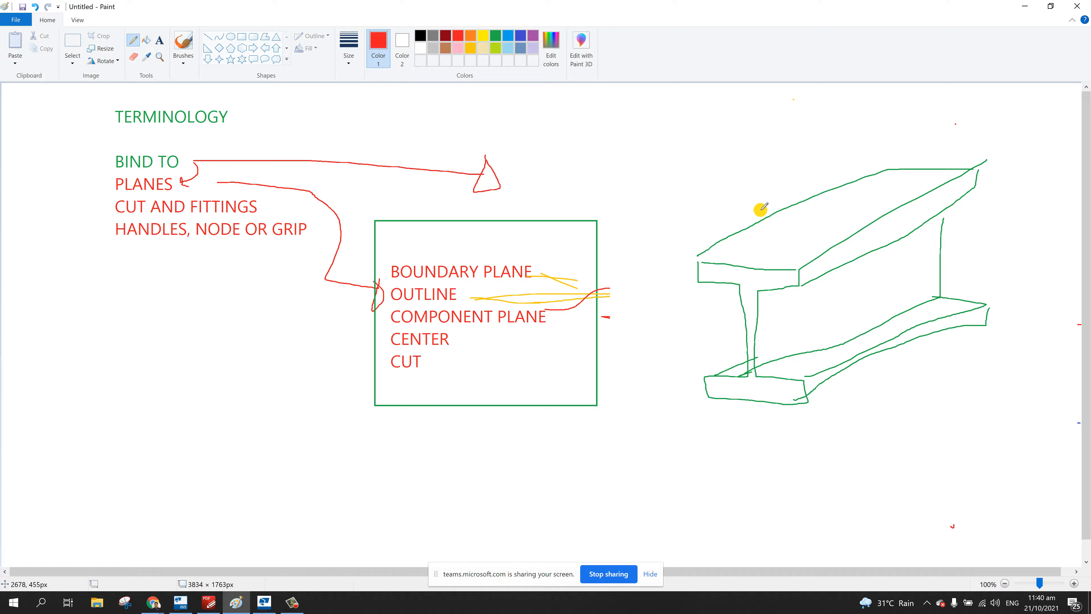
mouse_move(754, 192)
left_mouse_down()
mouse_move(747, 447)
mouse_move(738, 437)
mouse_move(843, 166)
mouse_move(966, 112)
mouse_move(978, 348)
mouse_move(758, 457)
left_mouse_up()
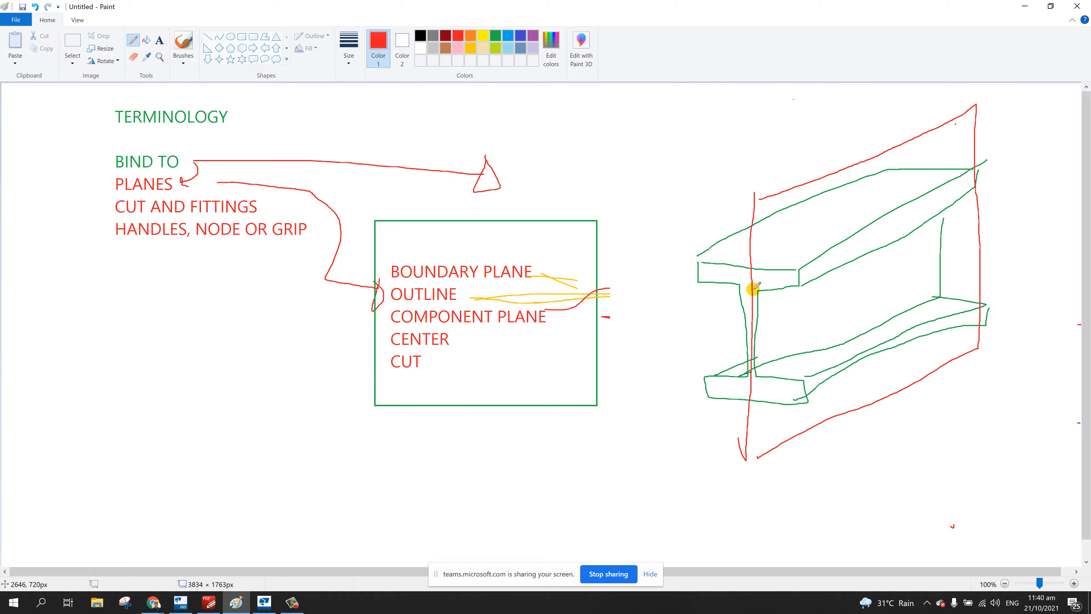
mouse_move(655, 328)
left_mouse_down()
mouse_move(830, 340)
mouse_move(921, 310)
mouse_move(1043, 245)
mouse_move(951, 233)
mouse_move(656, 327)
left_mouse_up()
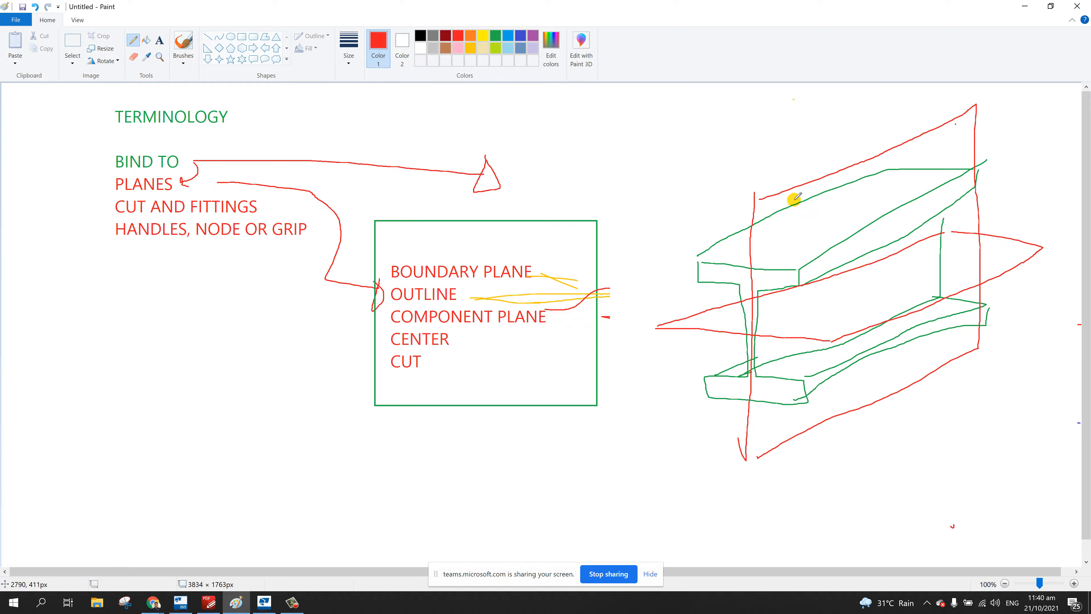
mouse_move(795, 200)
left_mouse_down()
mouse_move(894, 222)
mouse_move(887, 365)
left_mouse_up()
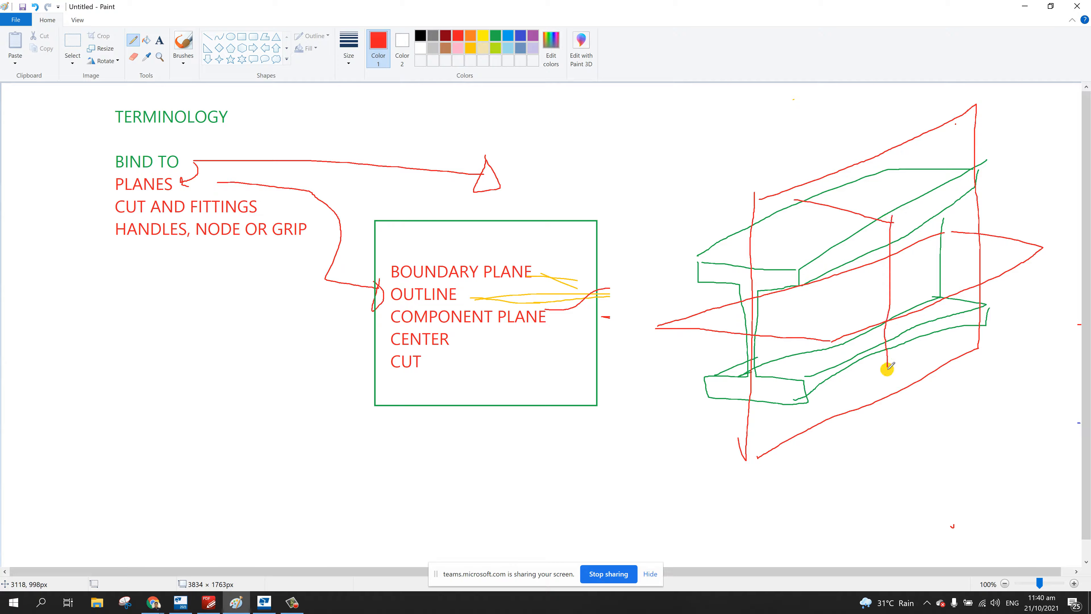
mouse_move(798, 201)
left_mouse_down()
mouse_move(798, 318)
mouse_move(815, 346)
mouse_move(906, 386)
left_mouse_up()
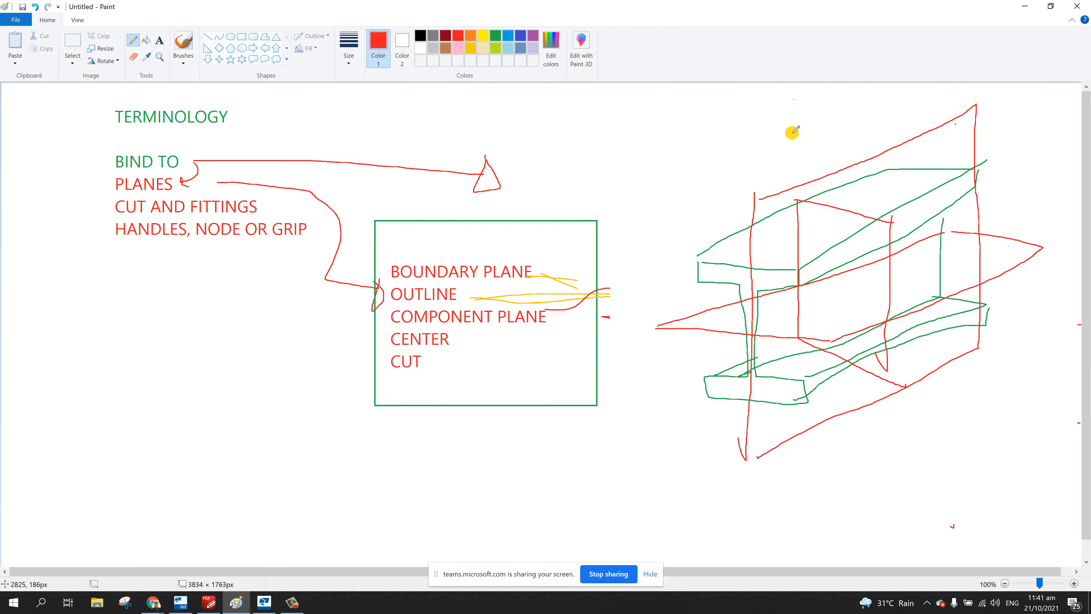
- Clear the perspective beam and its red planes from the canvas
left_click(76, 43)
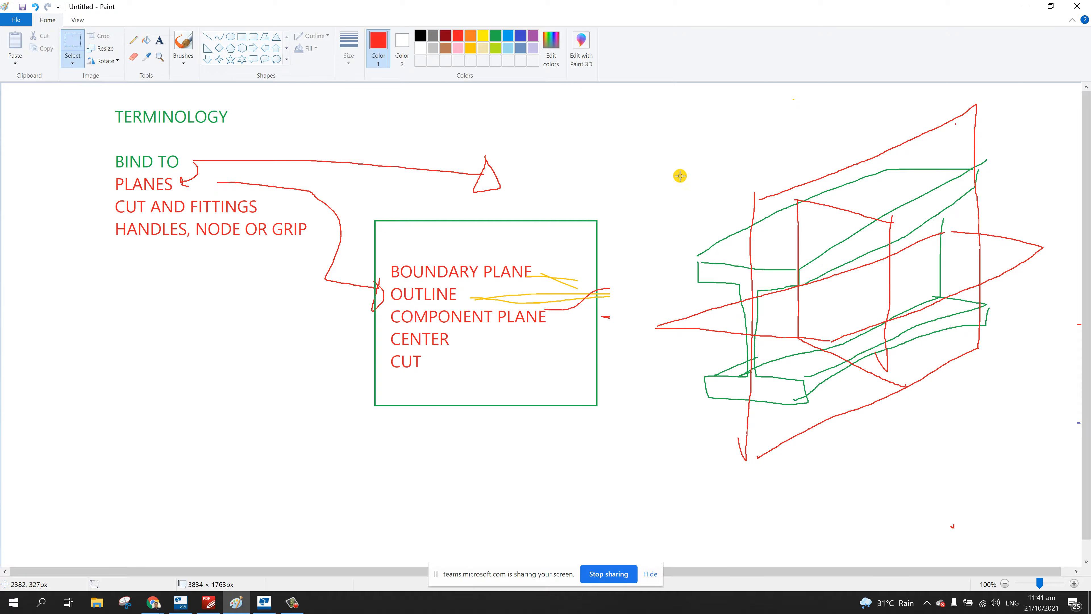
mouse_move(627, 95)
left_mouse_down()
mouse_move(1006, 483)
mouse_move(1081, 511)
left_mouse_up()
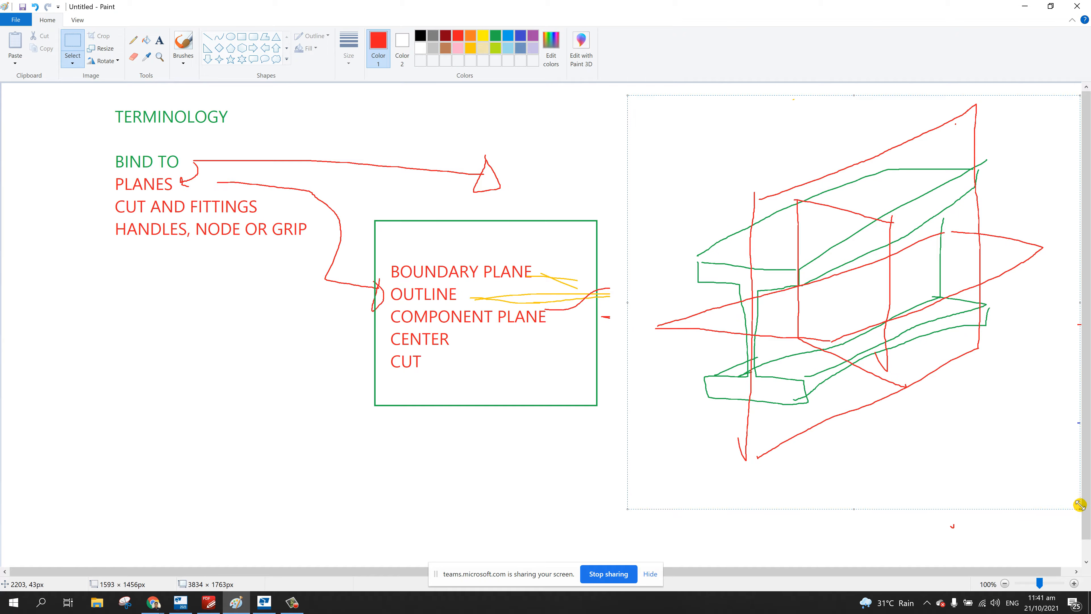
key("Delete")
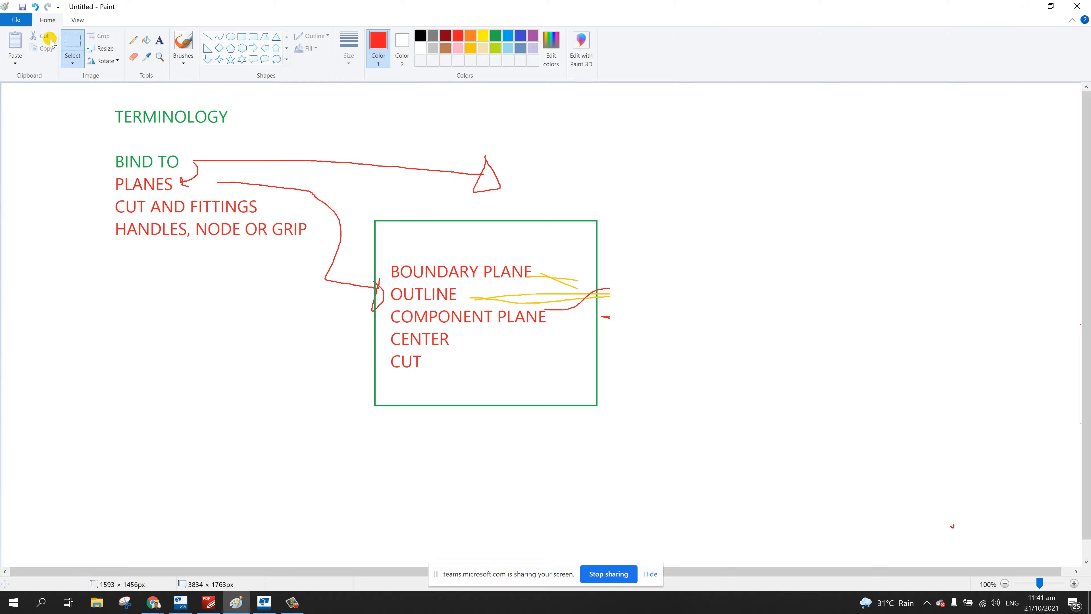
- Draw a red rectangle about 1100 × 380 px right of the framed list, with a green rectangle about 310 px high inside it
left_click(244, 37)
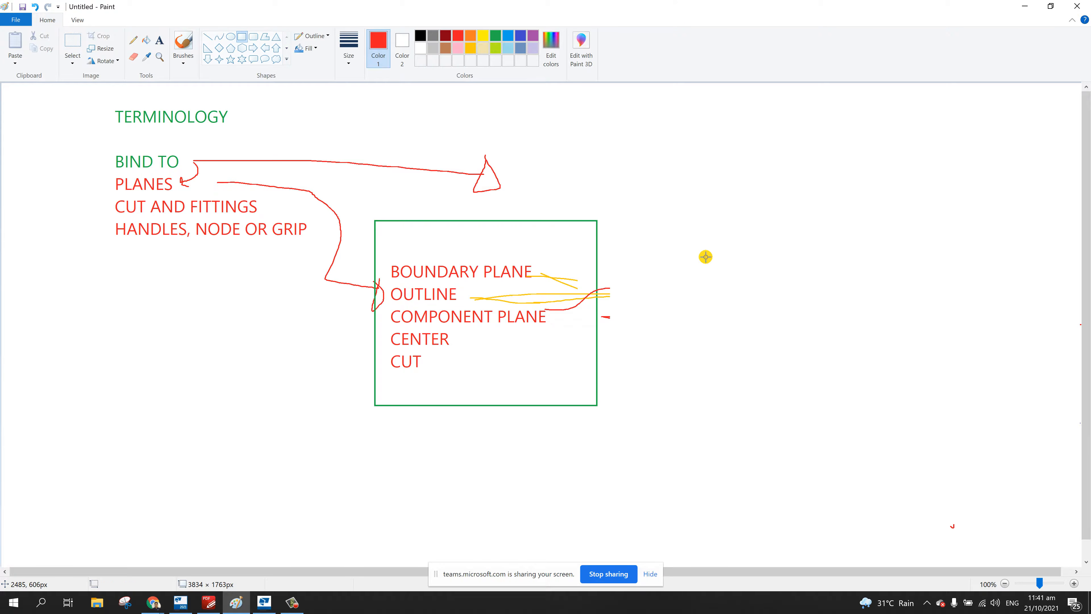
left_click_drag(683, 235, 996, 343)
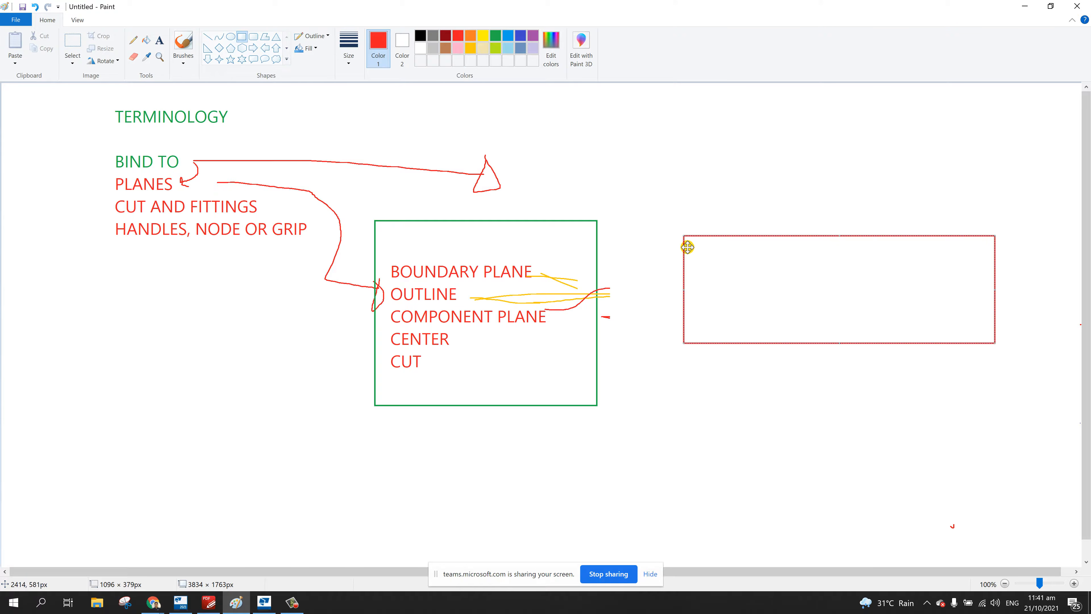
mouse_move(683, 245)
left_mouse_down()
mouse_move(979, 310)
mouse_move(995, 334)
left_mouse_up()
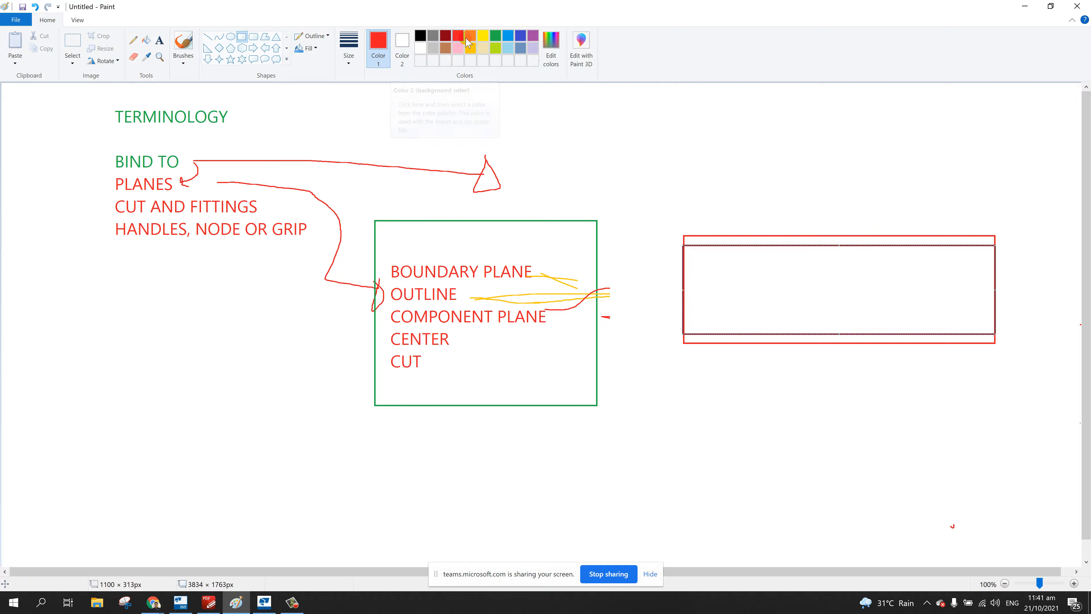
left_click(495, 36)
- Draw a green rectangle about 356 × 155 px over the beam's upper-left corner, then erase the beam lines inside it and break its border into dashes
left_click_drag(667, 223, 768, 267)
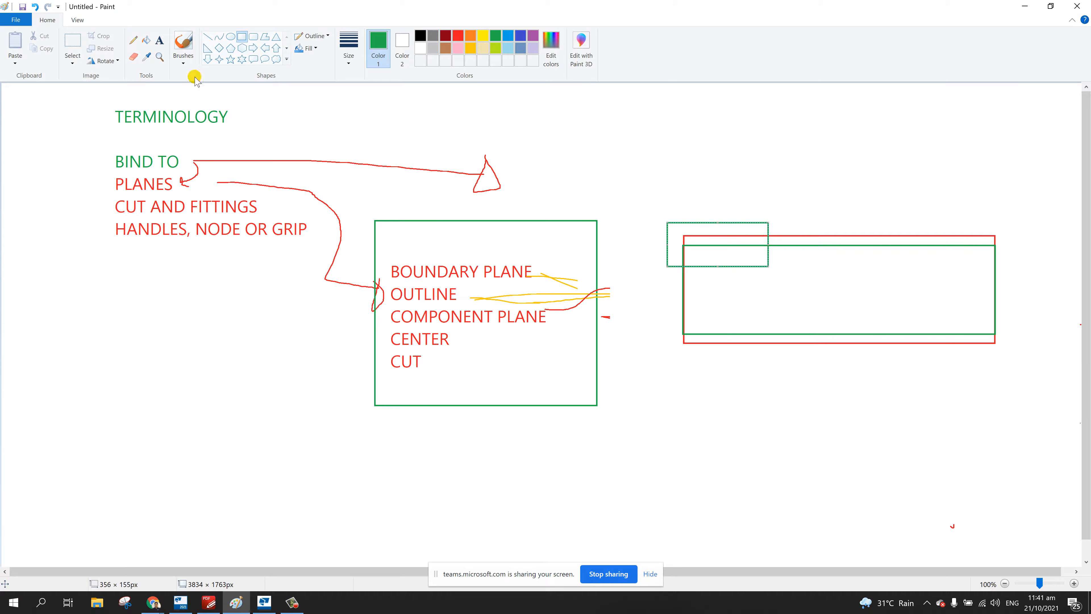
left_click(134, 56)
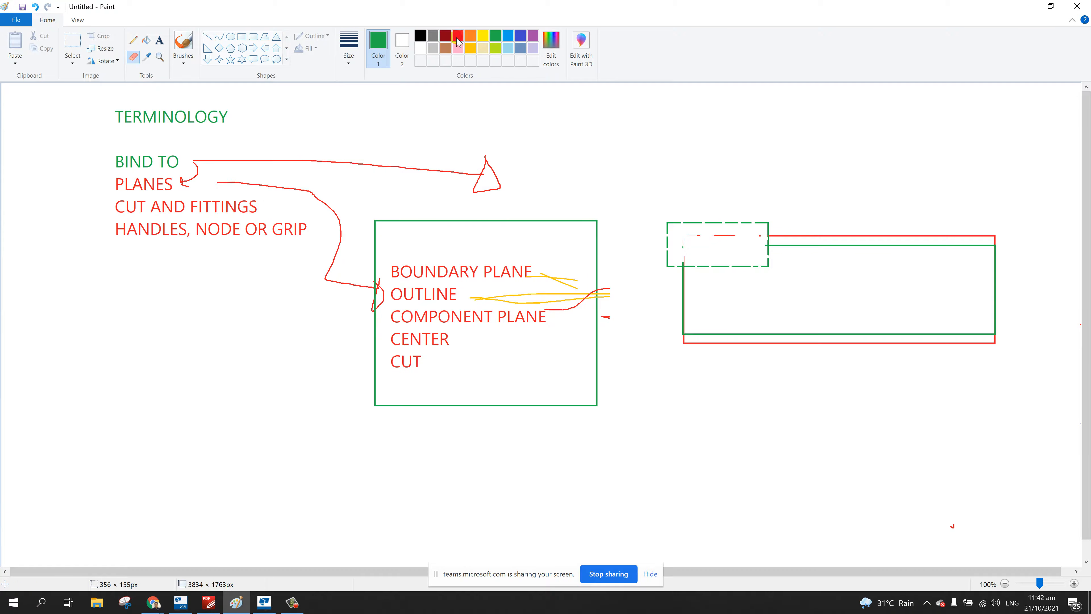
- Draw two long purple horizontal lines with arrowheads just below the dashed corner cut, starting at the beam's left end
left_click(533, 36)
left_click(133, 40)
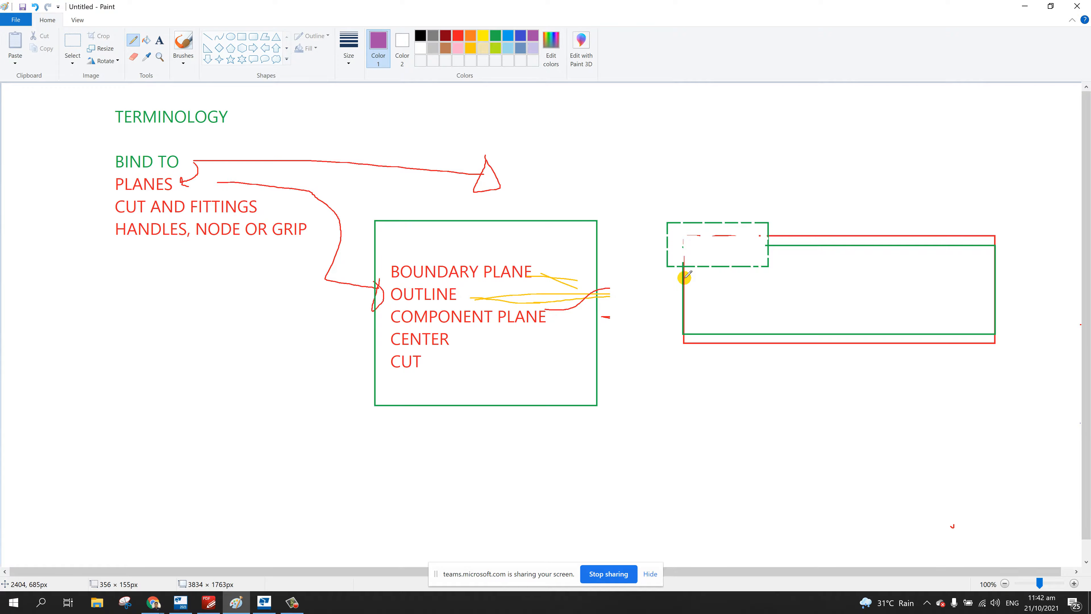
mouse_move(684, 277)
left_mouse_down()
mouse_move(841, 271)
mouse_move(688, 265)
mouse_move(681, 279)
mouse_move(678, 265)
left_mouse_up()
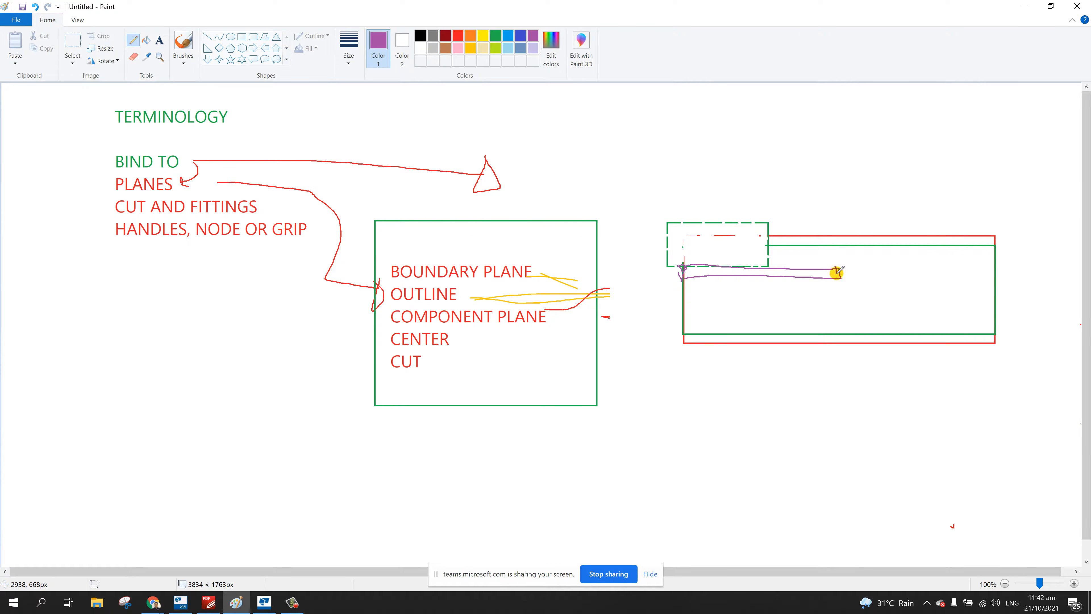
- Close the purple lines' free end, then draw red curved arrows from their ends to the dashed corner cut and a red arrow from CUT
left_click_drag(839, 271, 838, 274)
left_click(458, 35)
mouse_move(837, 270)
left_mouse_down()
mouse_move(797, 283)
mouse_move(699, 253)
mouse_move(712, 267)
left_mouse_up()
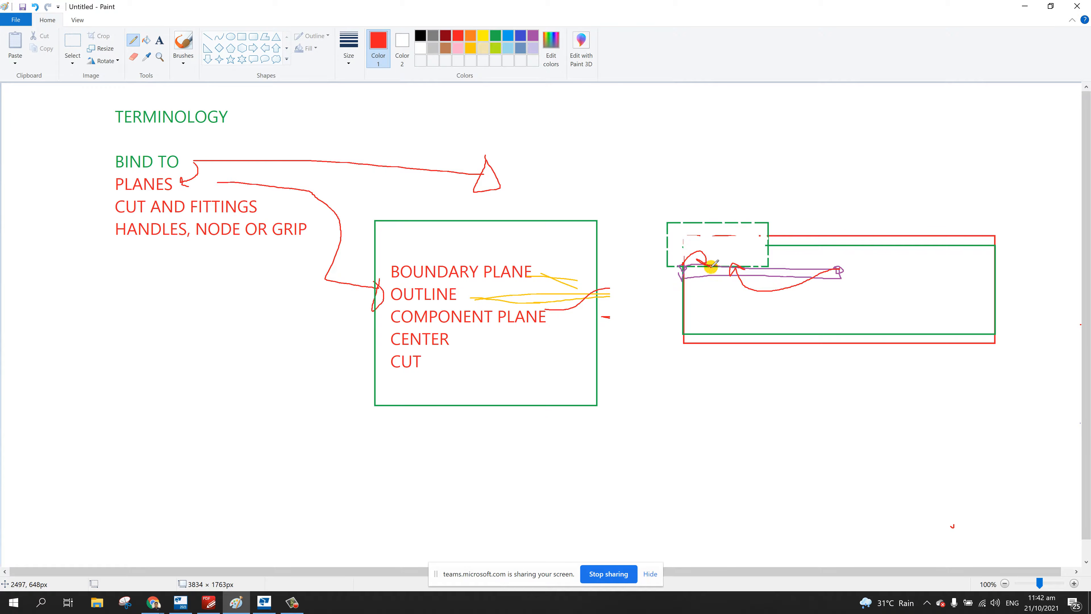
mouse_move(458, 360)
left_mouse_down()
mouse_move(639, 334)
mouse_move(701, 285)
mouse_move(711, 293)
left_mouse_up()
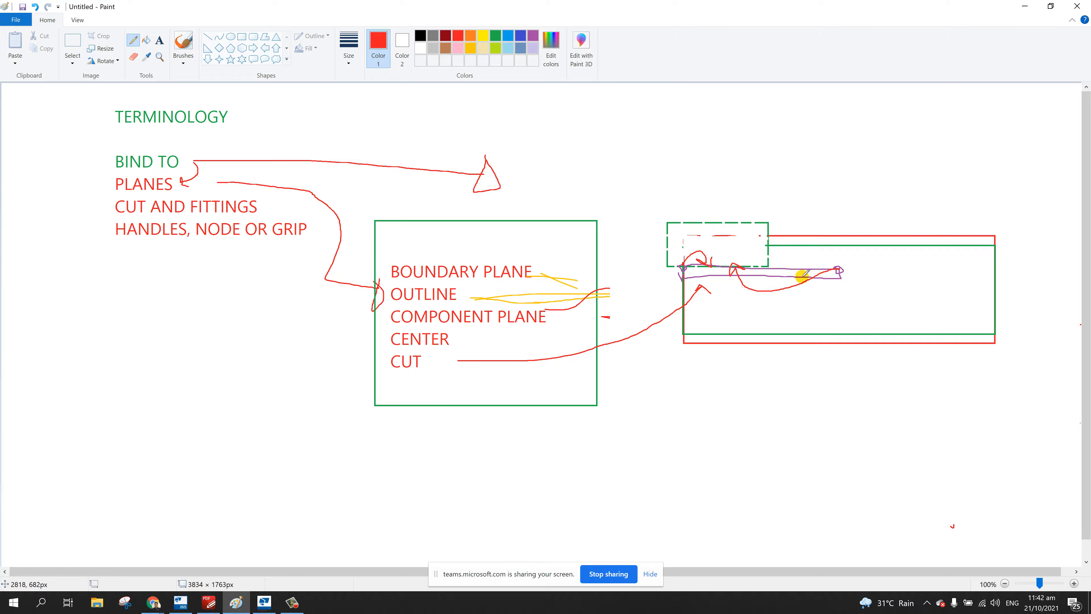
- Sketch red extension lines below the purple lines and red arrows pointing rightward and downward around the dashed corner cut
mouse_move(834, 272)
left_mouse_down()
mouse_move(810, 233)
mouse_move(769, 232)
mouse_move(779, 240)
mouse_move(797, 202)
mouse_move(780, 220)
mouse_move(788, 195)
mouse_move(806, 215)
left_mouse_up()
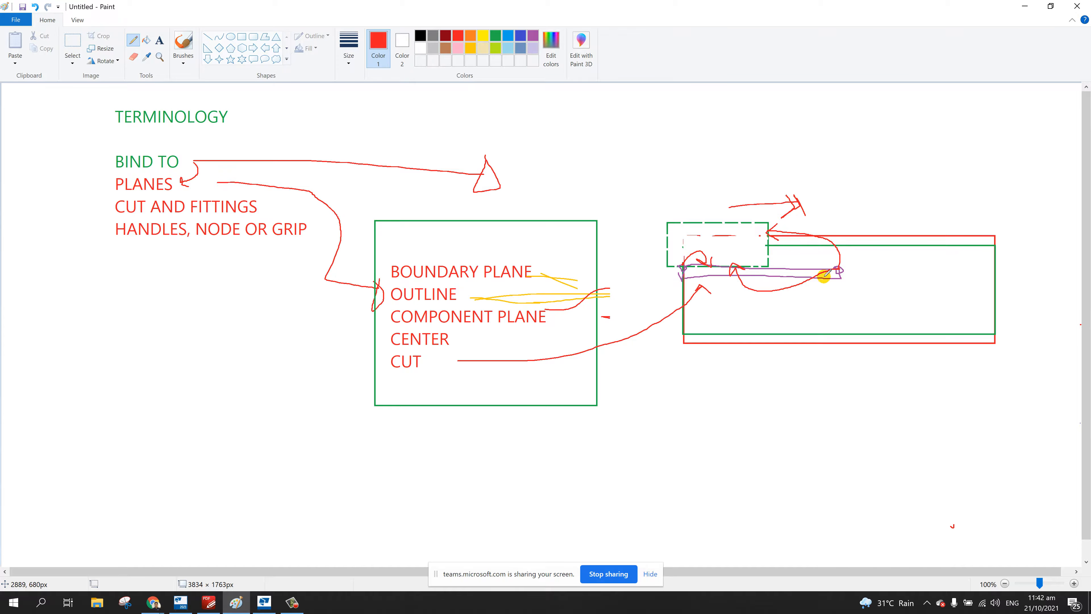
left_click_drag(836, 275, 834, 320)
mouse_move(768, 274)
left_mouse_down()
mouse_move(864, 319)
mouse_move(760, 328)
left_mouse_up()
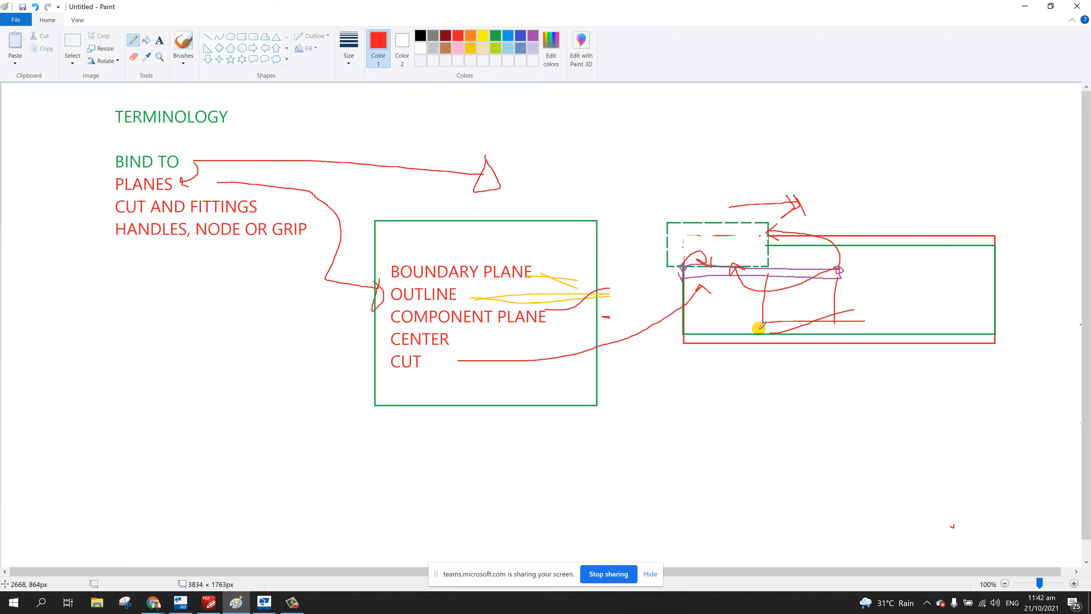
mouse_move(848, 282)
left_mouse_down()
mouse_move(900, 283)
mouse_move(897, 261)
left_mouse_up()
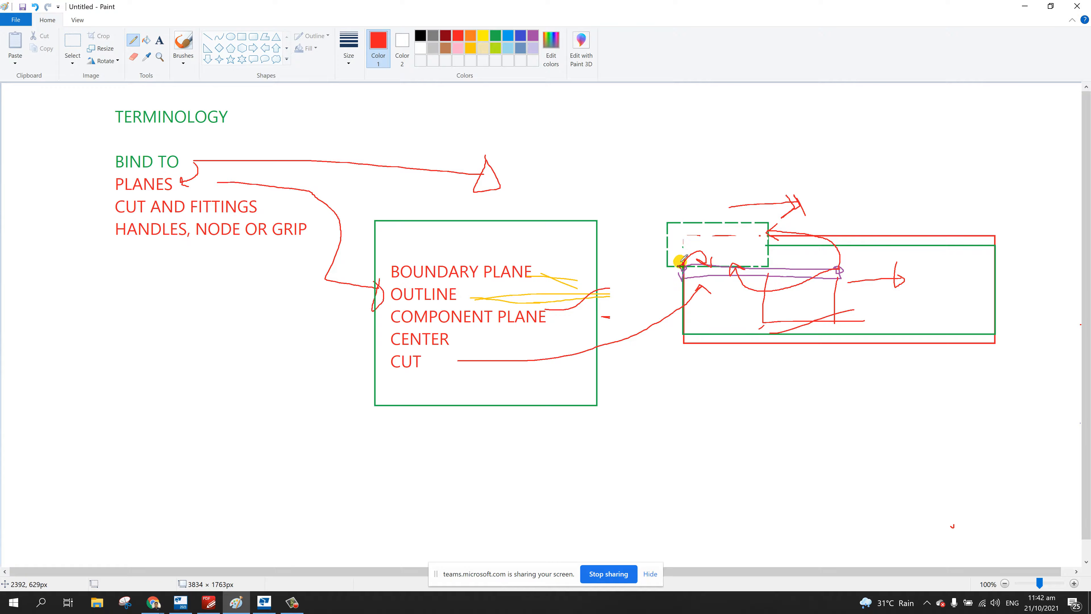
left_click_drag(655, 267, 655, 309)
left_click_drag(664, 295, 653, 310)
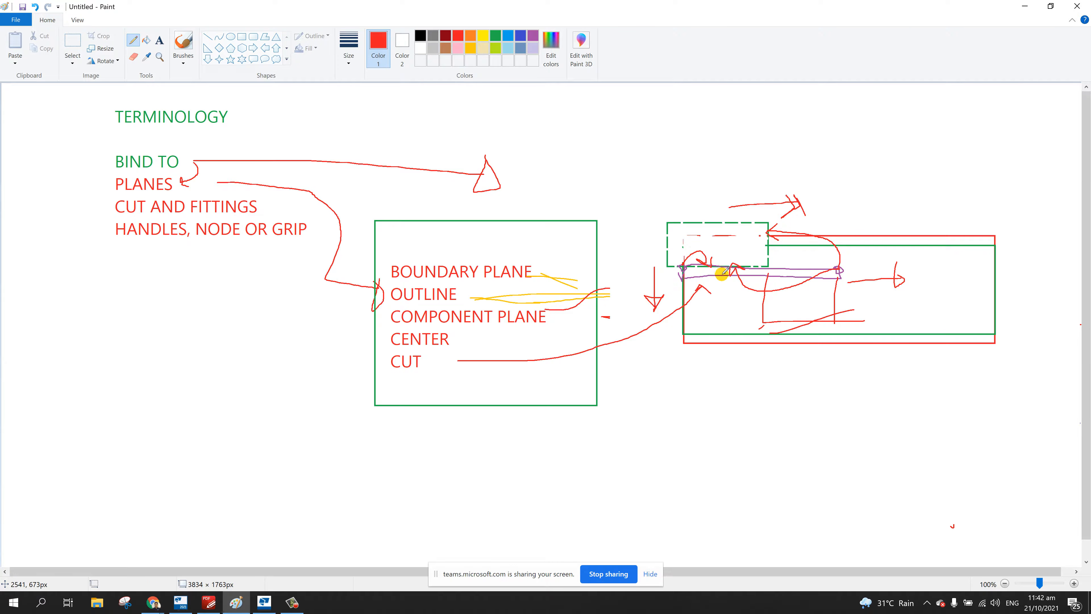
left_click_drag(724, 274, 723, 305)
mouse_move(291, 604)
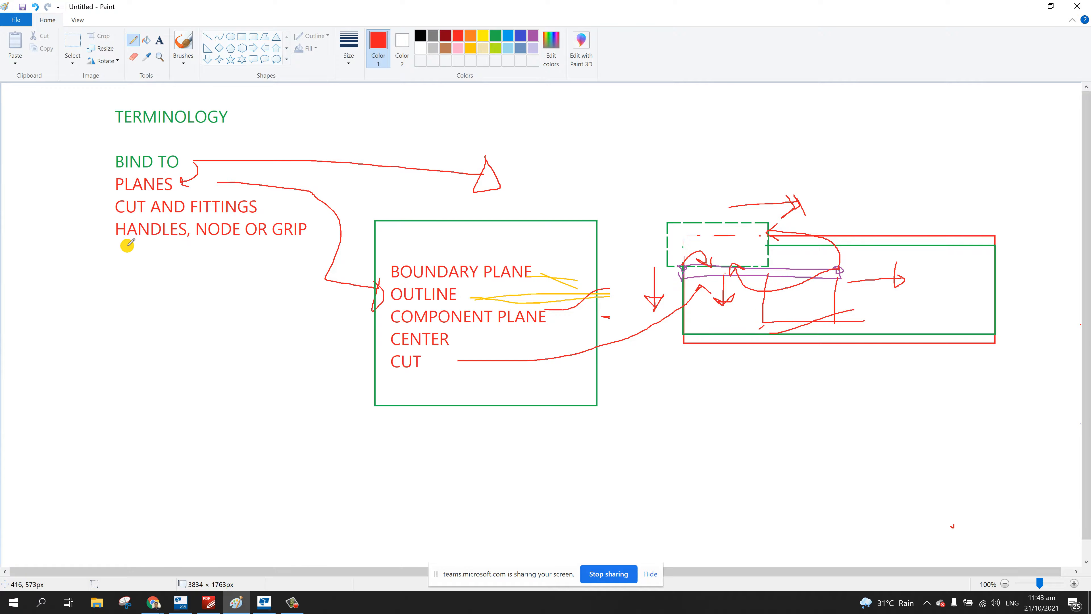
- Underline HANDLES, NODE OR GRIP in red, mark both ends of the purple lines, and add a short red stroke beside PLANES
left_click_drag(123, 246, 284, 247)
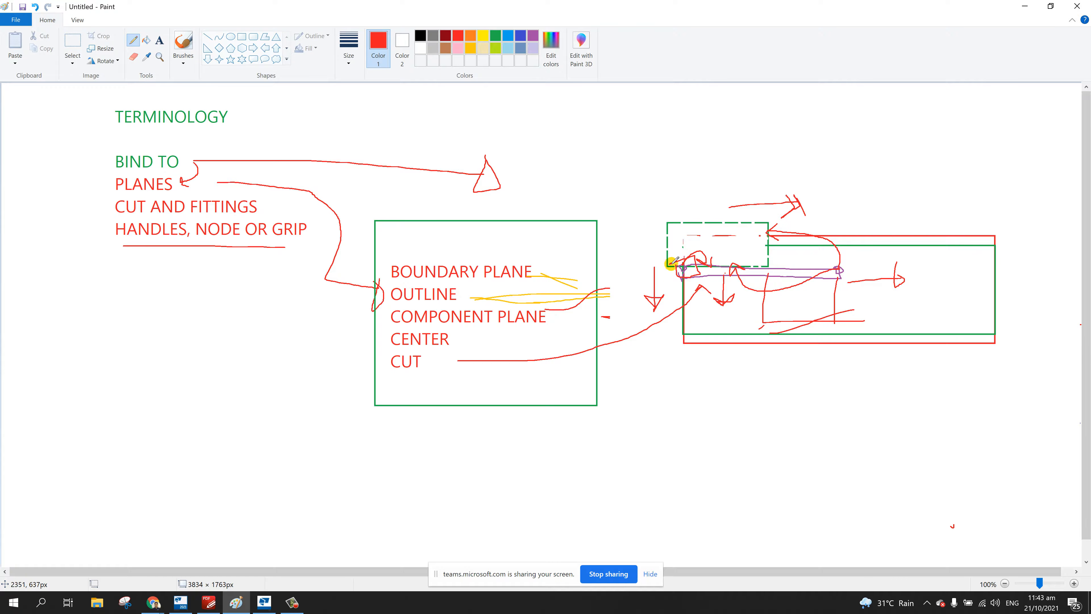
left_click_drag(826, 266, 832, 257)
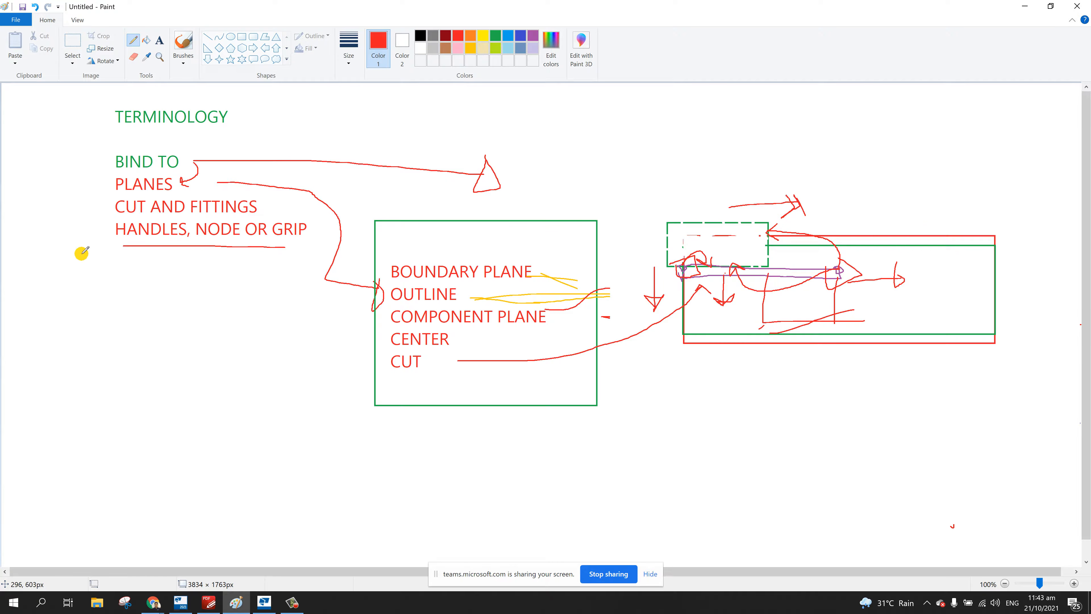
left_click_drag(184, 185, 201, 185)
- Clear the terminology text, framed list and beam sketch from the canvas
left_click(72, 40)
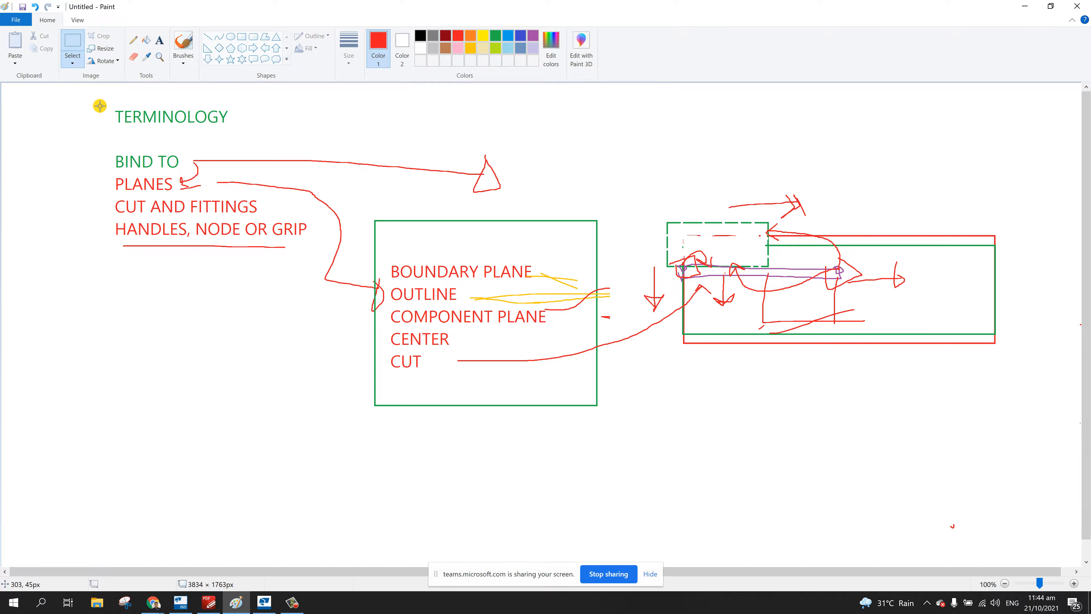
left_click_drag(87, 97, 1019, 481)
key("Delete")
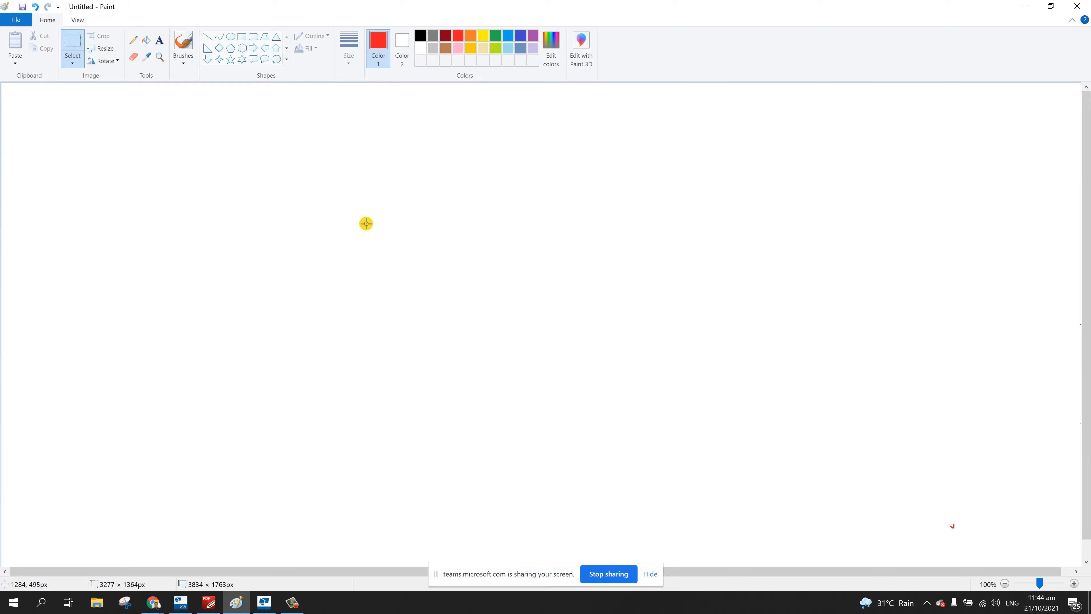
- Draw a red I-section from flange rectangles about 634 × 60 px and 653 × 65 px, with a centred web about 46 × 750 px
left_click(243, 37)
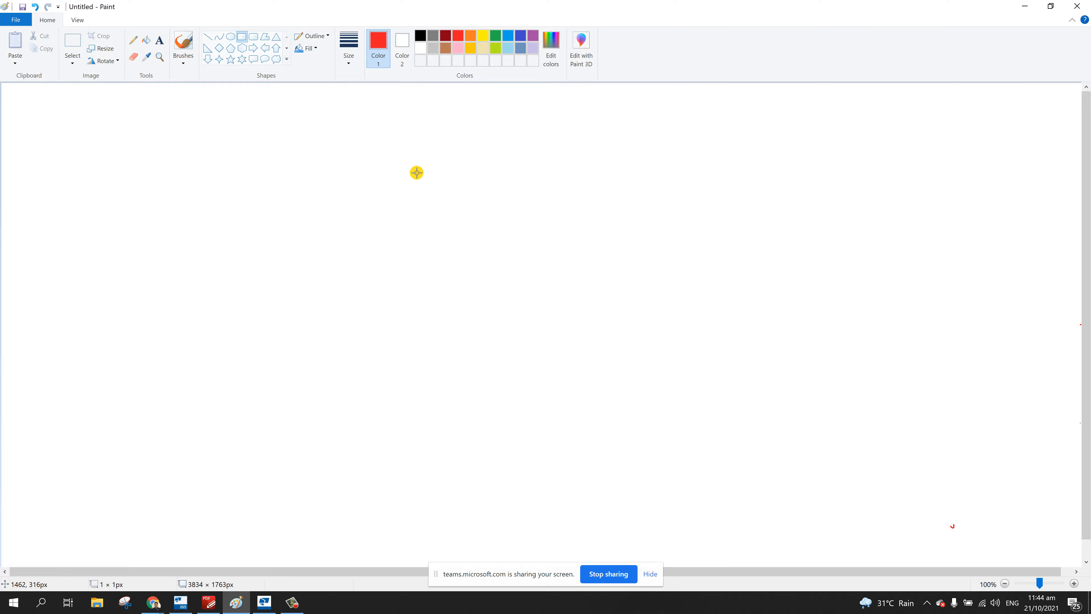
left_click_drag(416, 173, 597, 189)
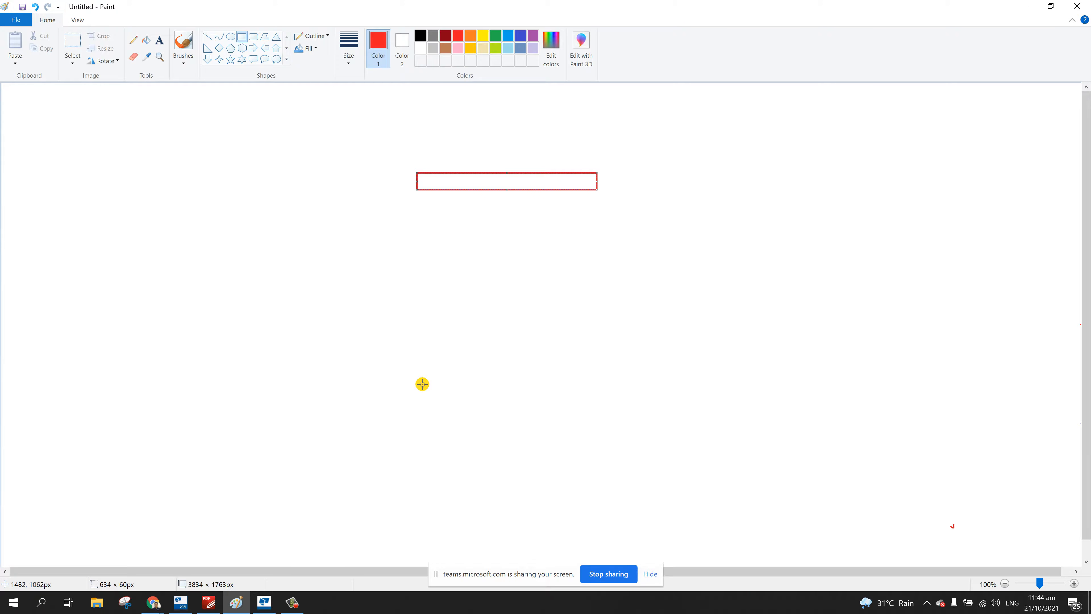
left_click_drag(419, 405, 604, 423)
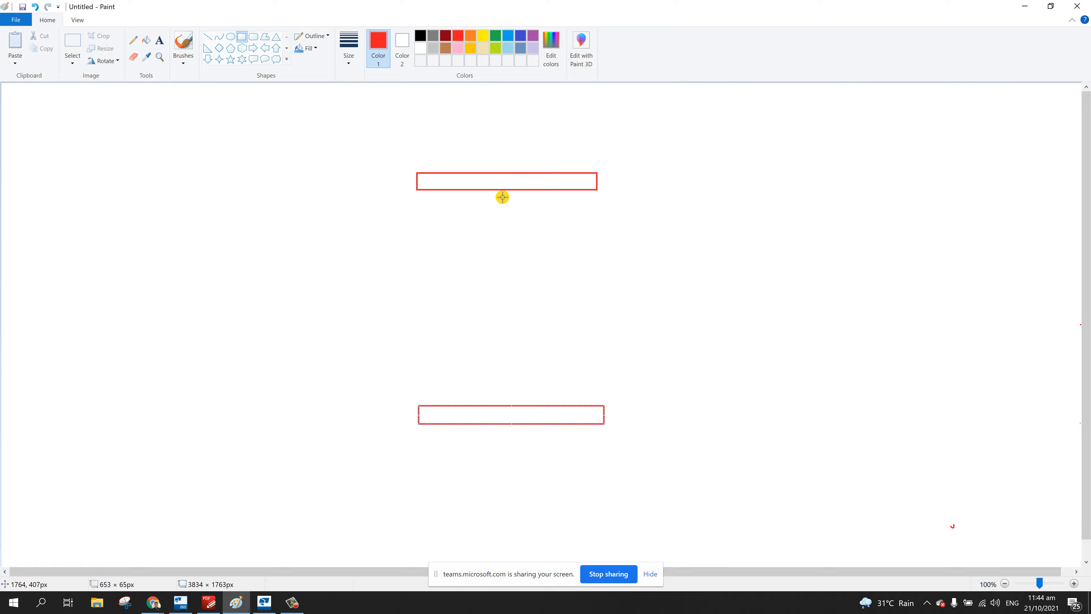
left_click_drag(495, 191, 508, 405)
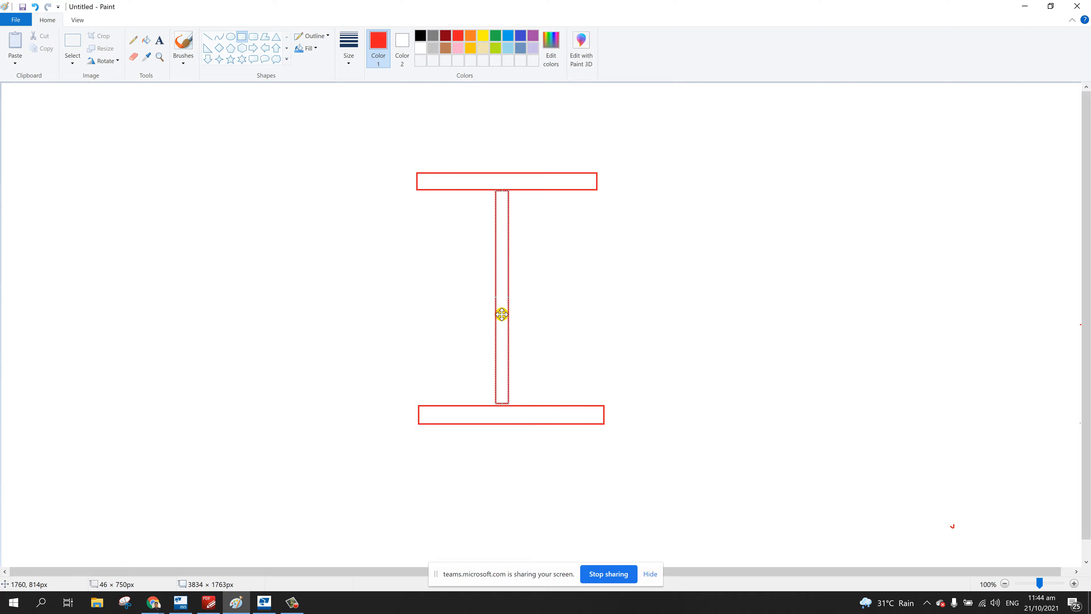
left_click_drag(502, 314, 504, 311)
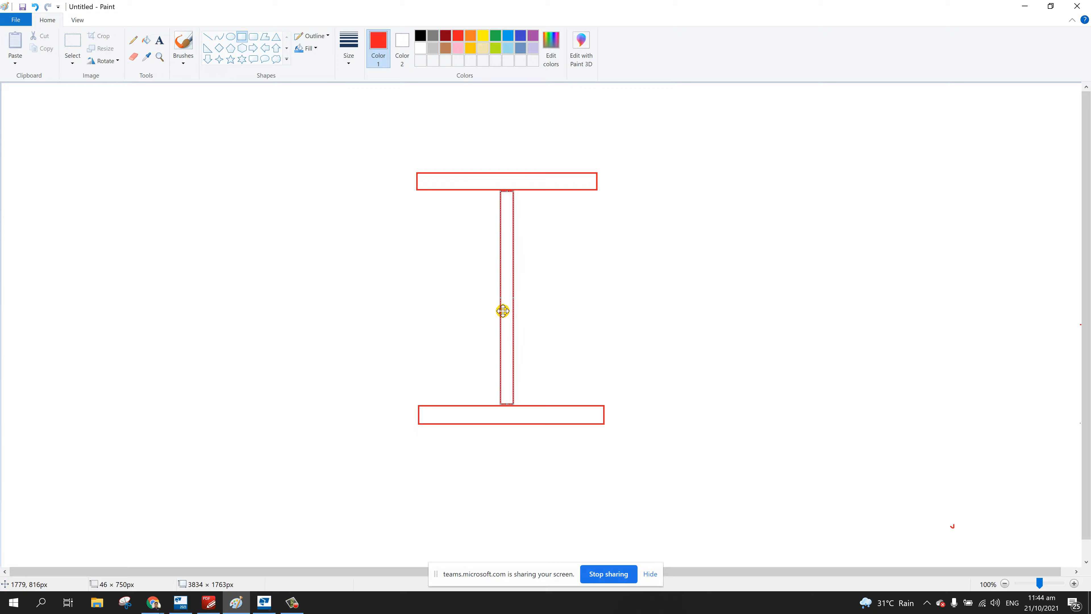
- Outline blue tapered plates with straight lines on both sides of the web, rising from the lower flange to about mid-height
left_click(207, 37)
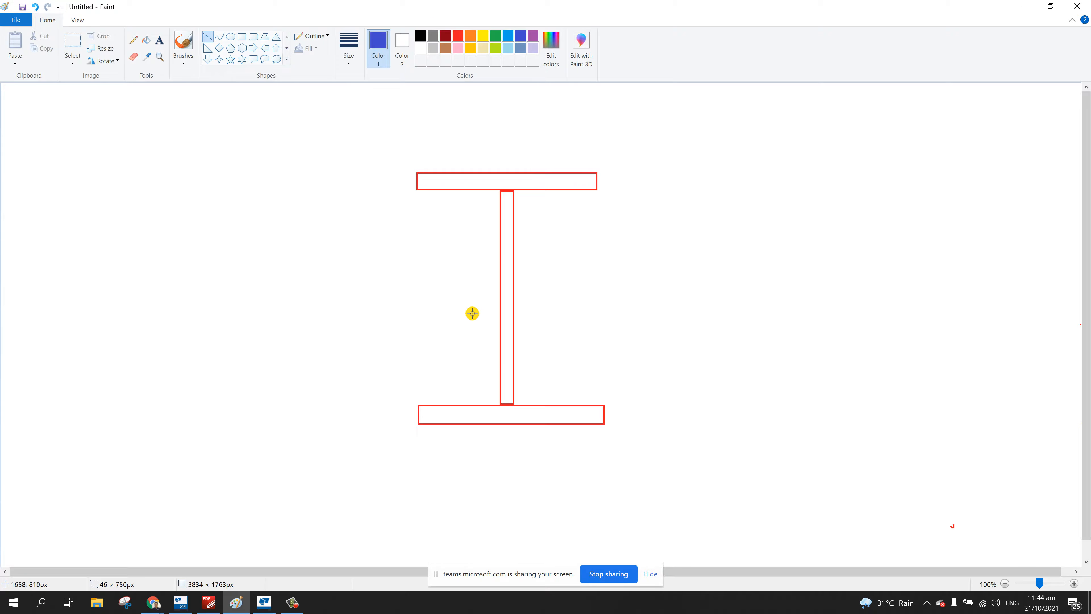
left_click_drag(475, 289, 498, 289)
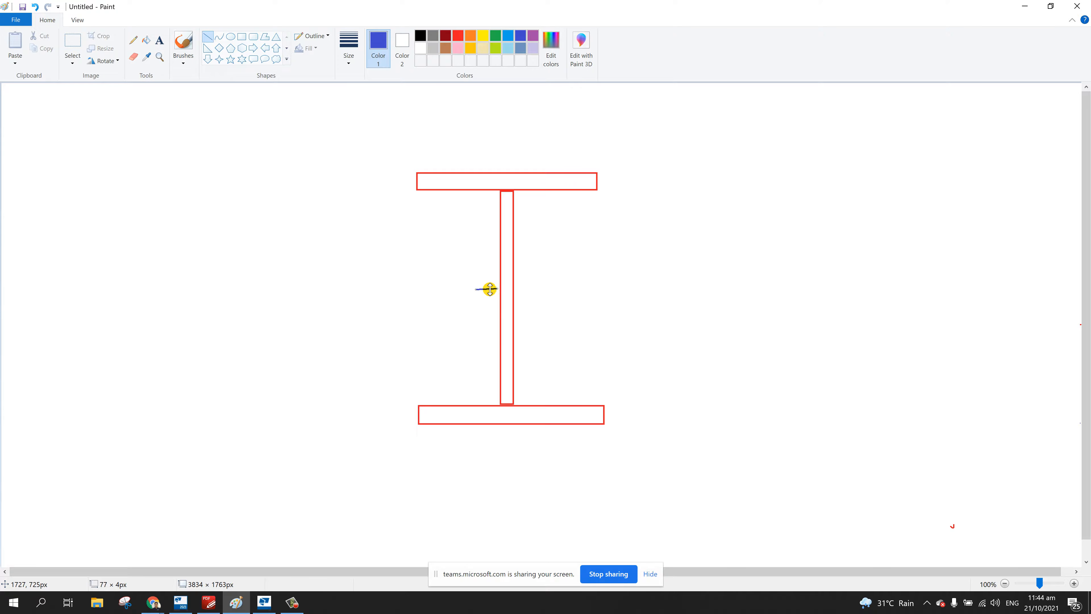
left_click_drag(421, 386, 422, 405)
left_click_drag(476, 291, 417, 386)
left_click_drag(514, 287, 529, 290)
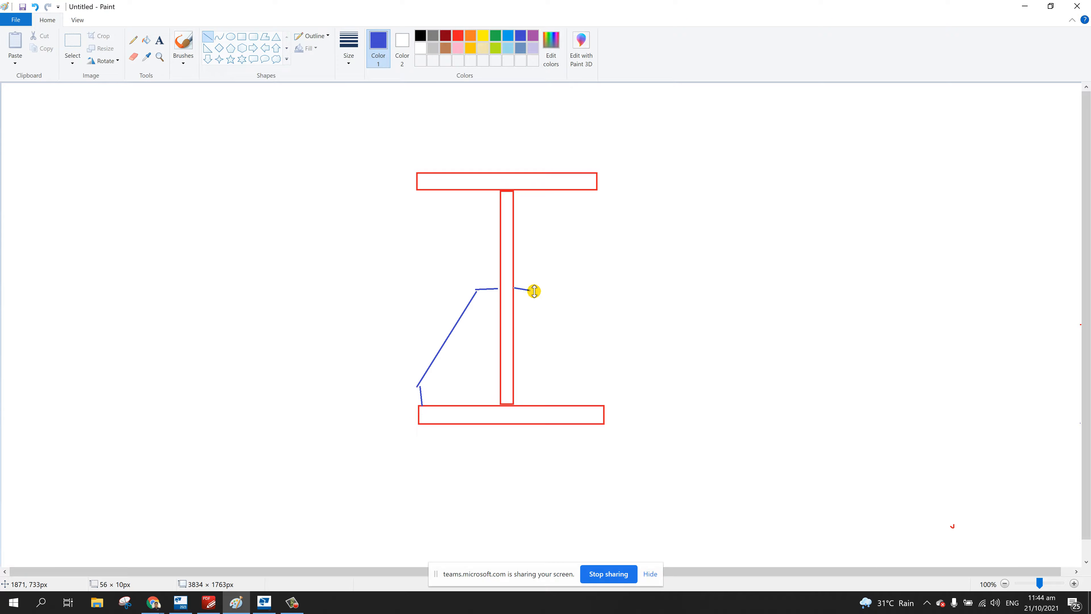
left_click_drag(604, 405, 602, 387)
left_click_drag(533, 291, 600, 382)
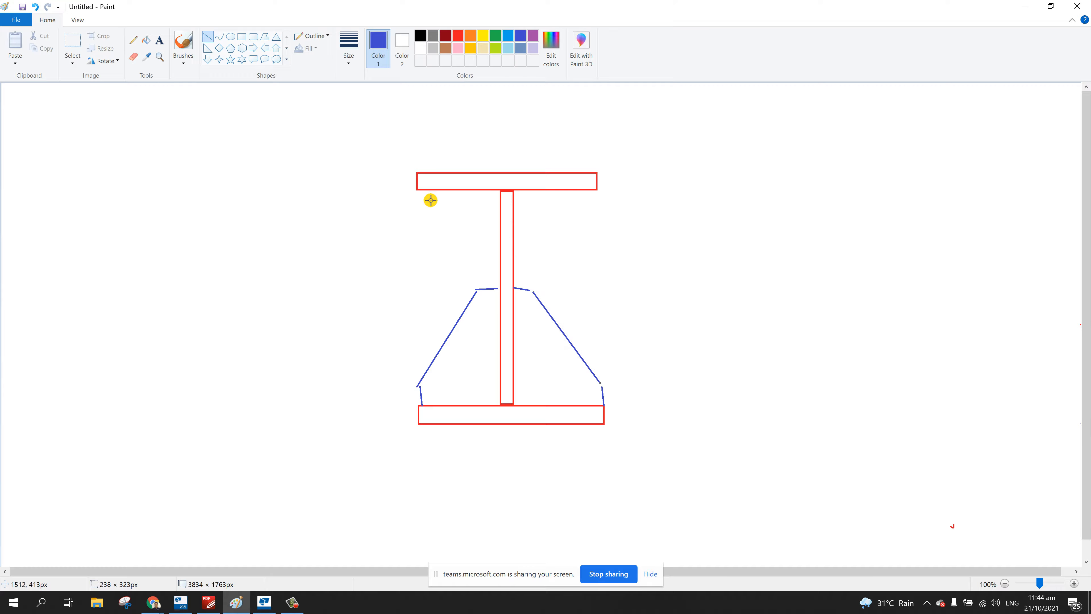
- Outline matching blue tapered plates on both sides of the web, running down from the upper flange
left_click_drag(422, 191, 422, 210)
left_click_drag(499, 262, 480, 263)
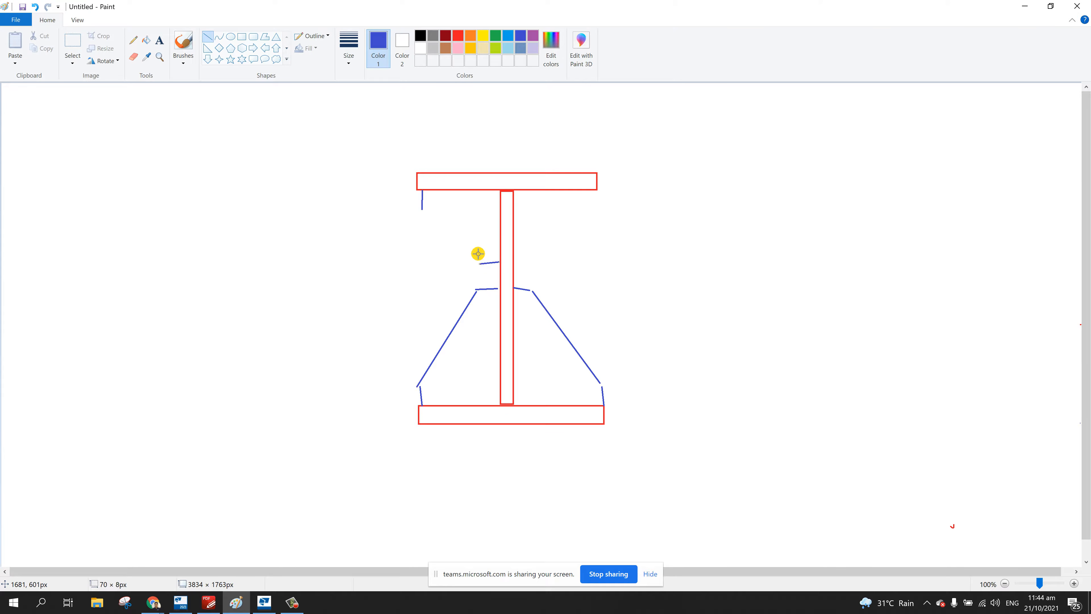
mouse_move(423, 210)
left_mouse_down()
mouse_move(482, 263)
mouse_move(532, 263)
left_mouse_up()
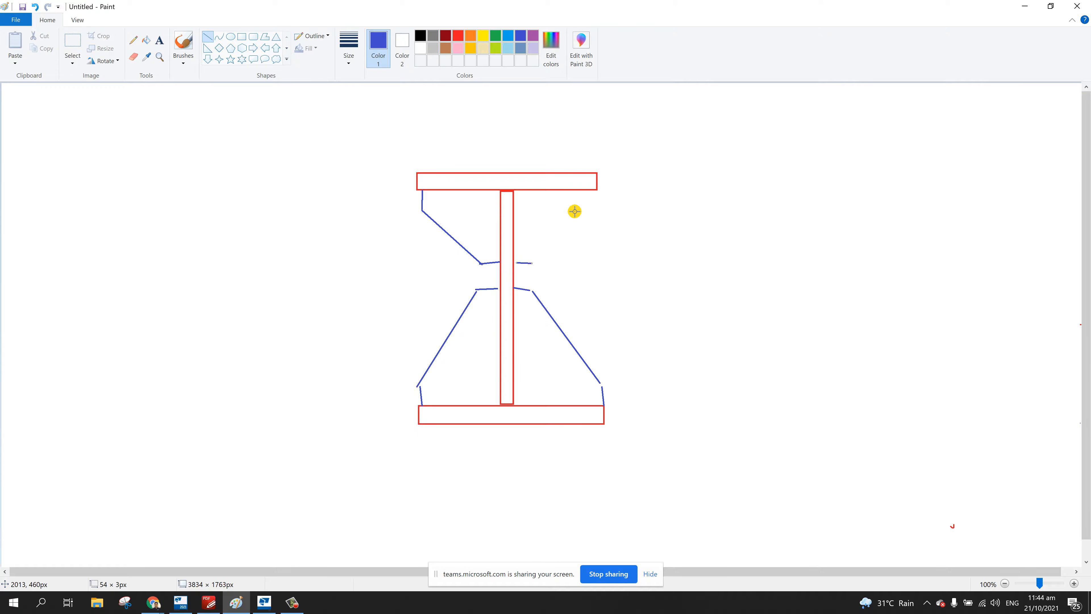
left_click_drag(596, 192, 593, 212)
left_click_drag(533, 264, 592, 212)
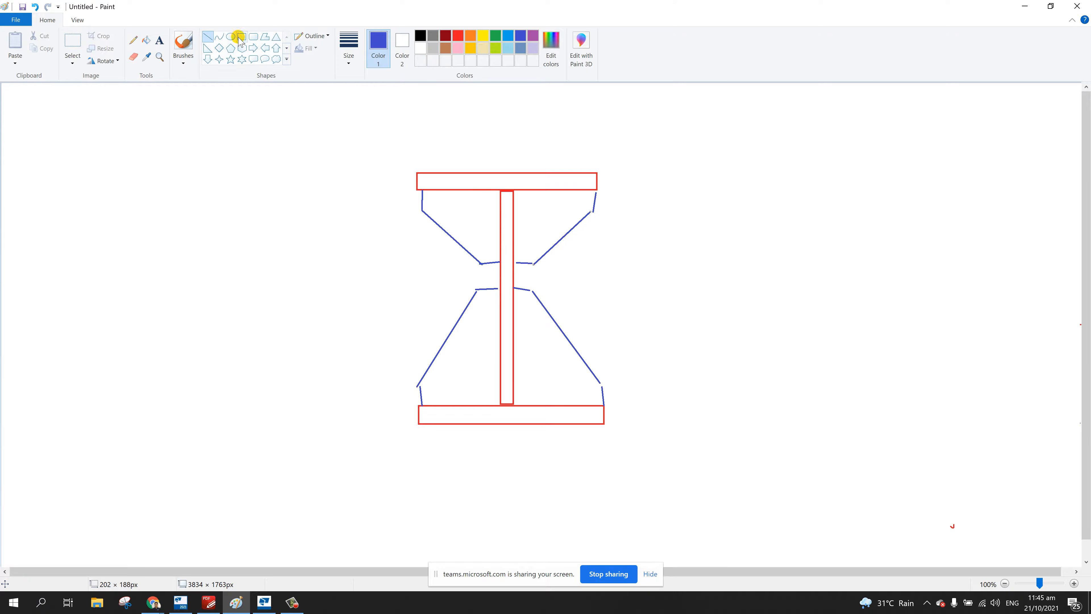
- Mark the upper-left plate's corner points in red and label its vertical edge and its short edge at the web with 25
left_click(135, 40)
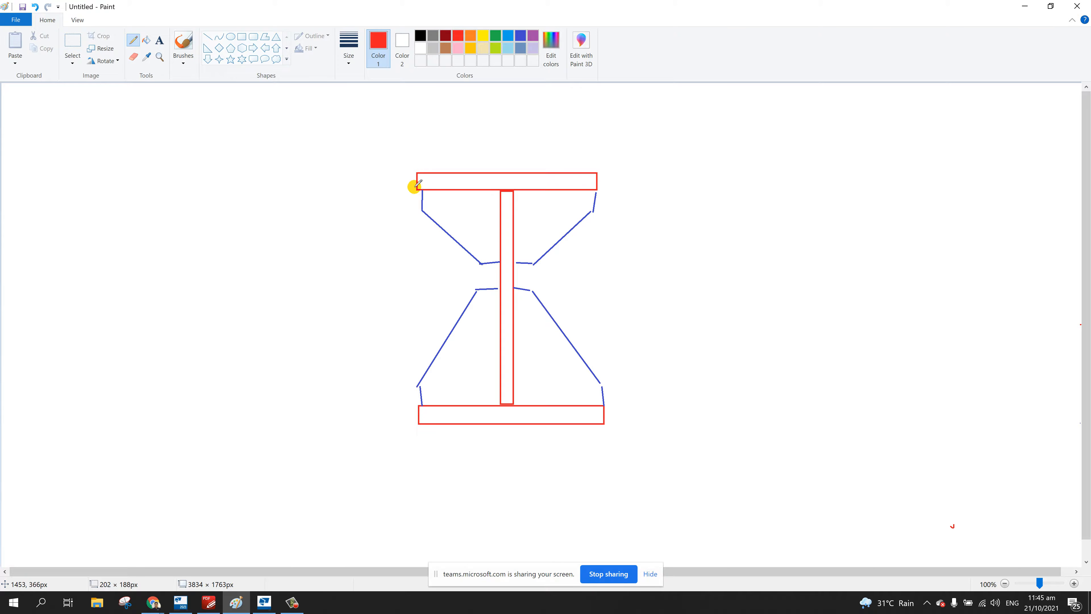
left_click_drag(420, 187, 490, 192)
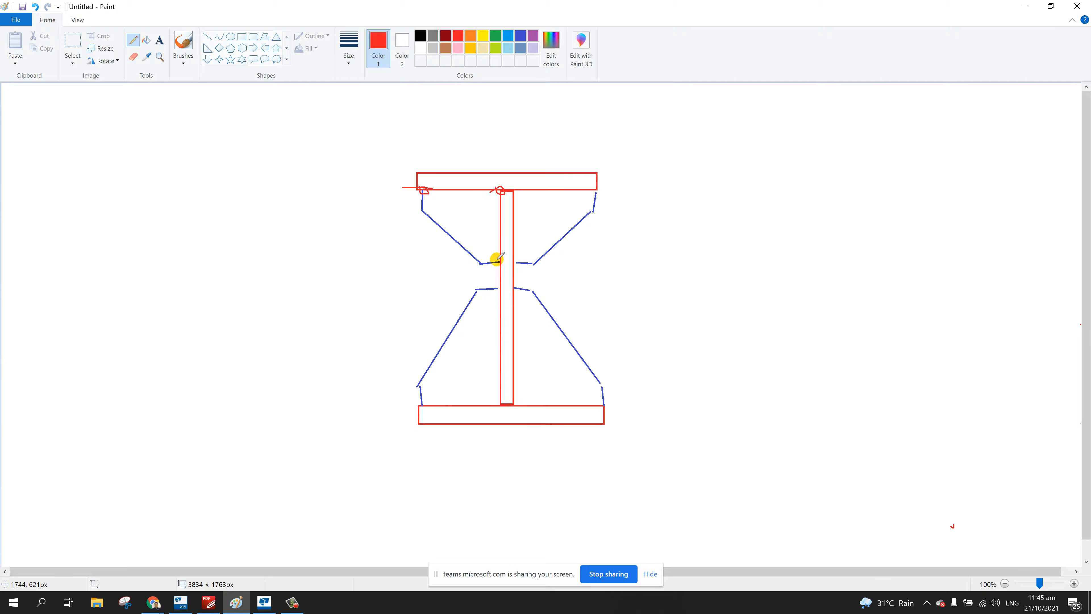
left_click_drag(500, 263, 483, 264)
mouse_move(414, 209)
left_mouse_down()
mouse_move(421, 205)
mouse_move(378, 212)
left_mouse_up()
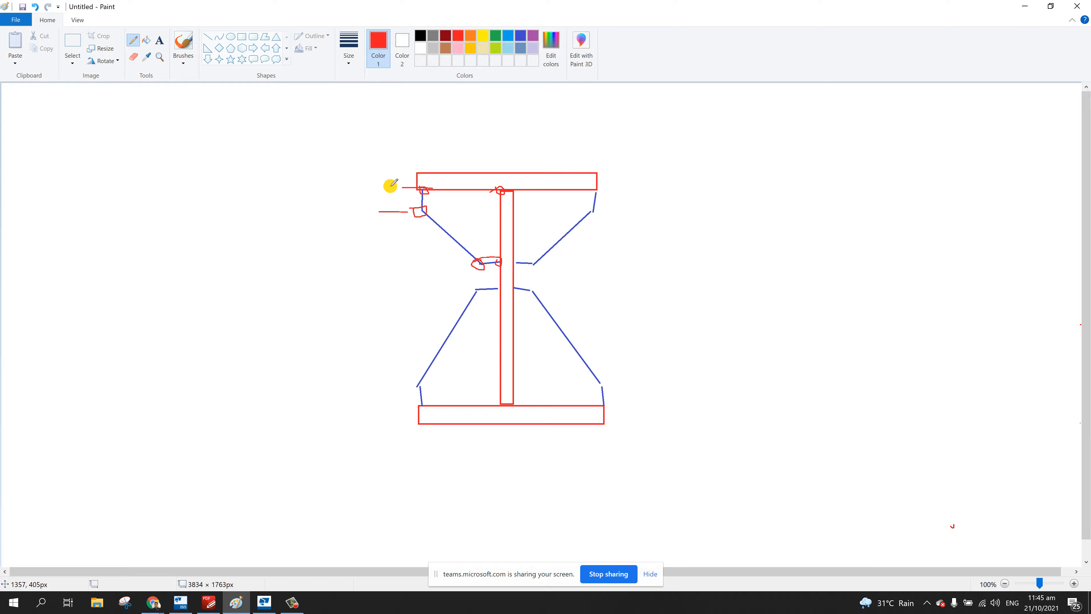
left_click_drag(388, 172, 390, 226)
left_click_drag(355, 195, 376, 191)
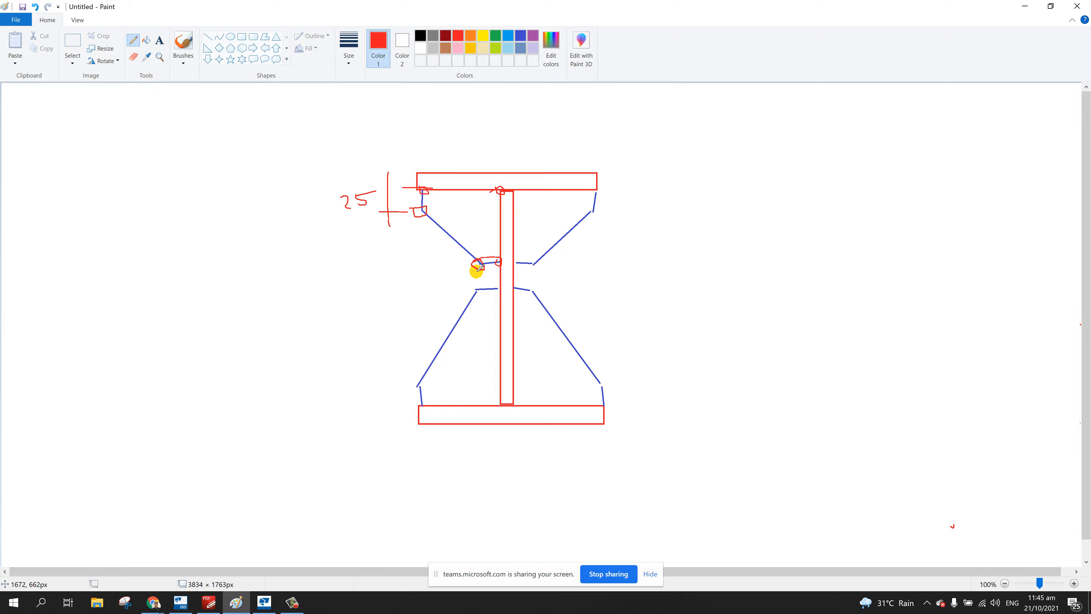
mouse_move(480, 259)
left_mouse_down()
mouse_move(480, 238)
mouse_move(500, 236)
mouse_move(507, 219)
left_mouse_up()
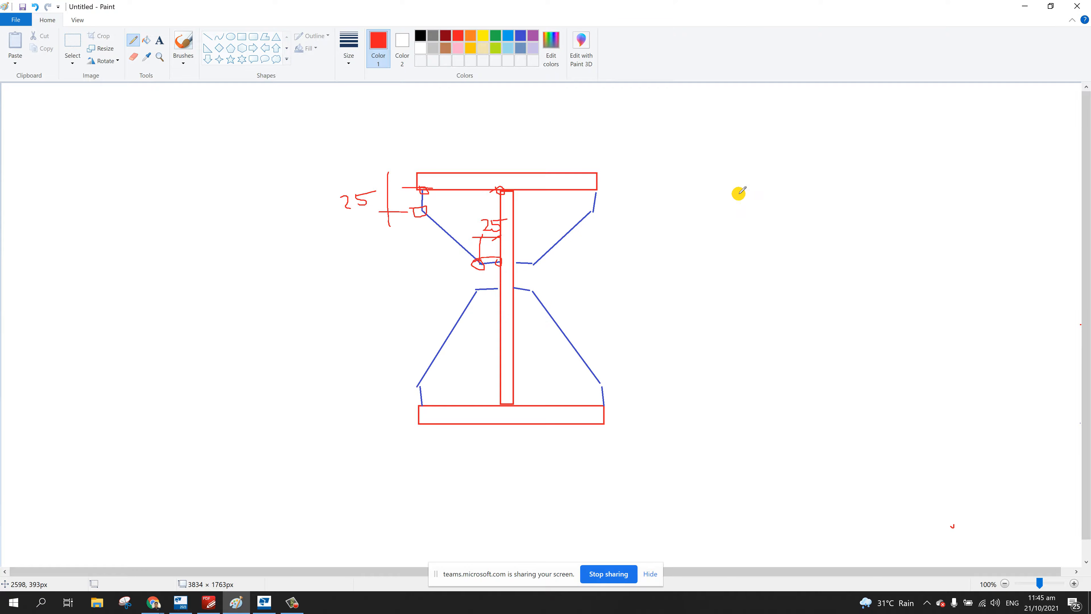
- Sketch a red side view of the beam with an upper and a lower narrow plate, marking each plate's ends with small boxes
mouse_move(696, 181)
left_mouse_down()
mouse_move(876, 181)
mouse_move(928, 204)
left_mouse_up()
left_click_drag(669, 404, 939, 400)
left_click_drag(694, 419, 964, 406)
mouse_move(777, 204)
left_mouse_down()
mouse_move(776, 272)
mouse_move(797, 221)
mouse_move(790, 195)
left_mouse_up()
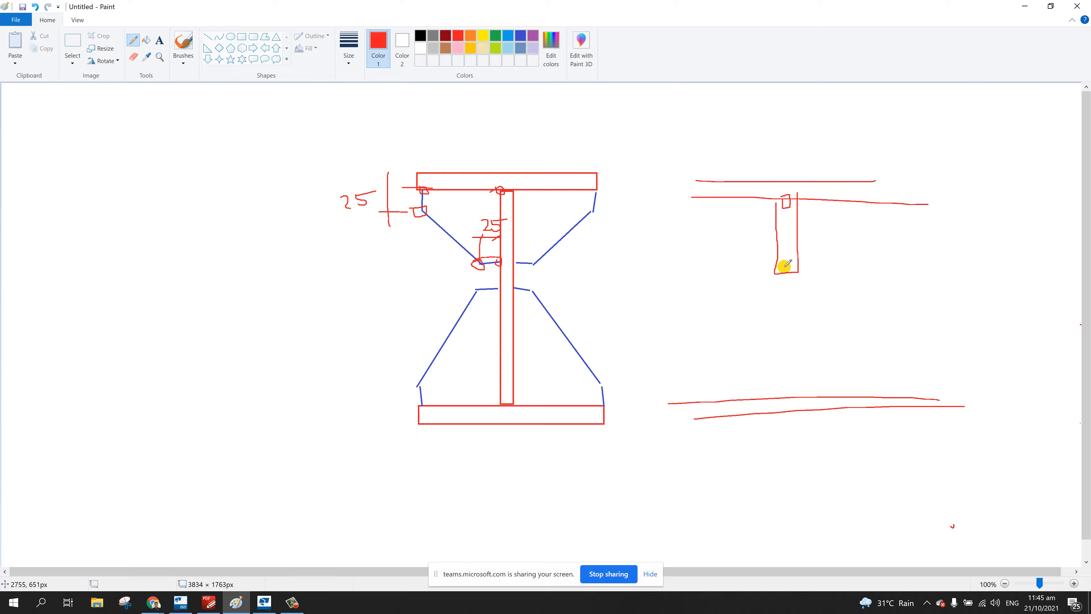
left_click_drag(791, 276, 781, 402)
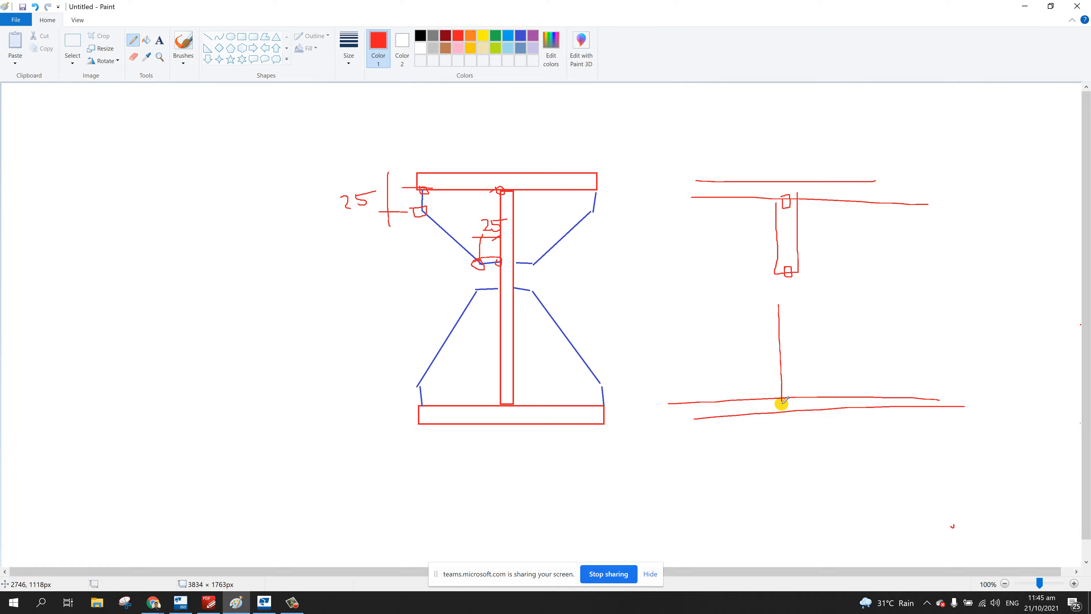
mouse_move(779, 306)
left_mouse_down()
mouse_move(797, 309)
mouse_move(800, 404)
left_mouse_up()
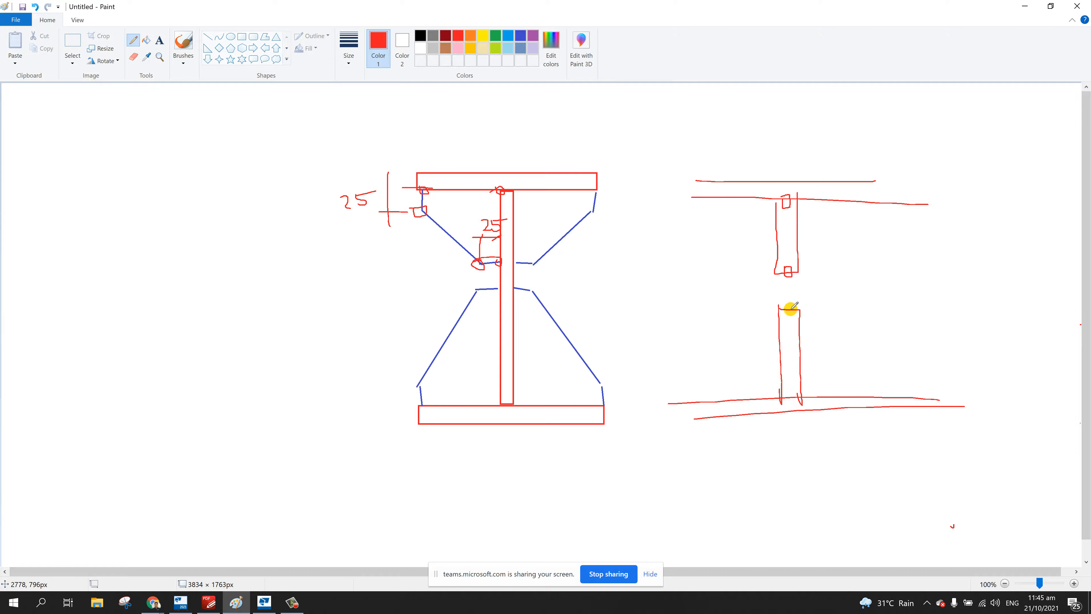
mouse_move(793, 313)
left_mouse_down()
mouse_move(782, 305)
mouse_move(792, 310)
left_mouse_up()
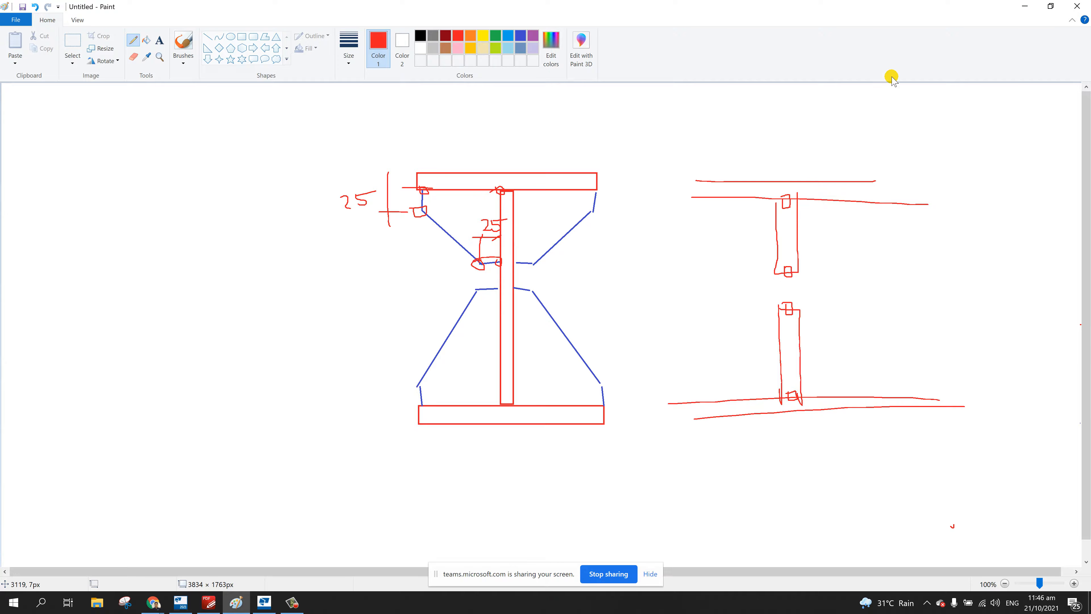
- Switch to Tekla Structures and zoom in on the free end of the beam along grid line 2, beyond grid line D
left_click(1026, 7)
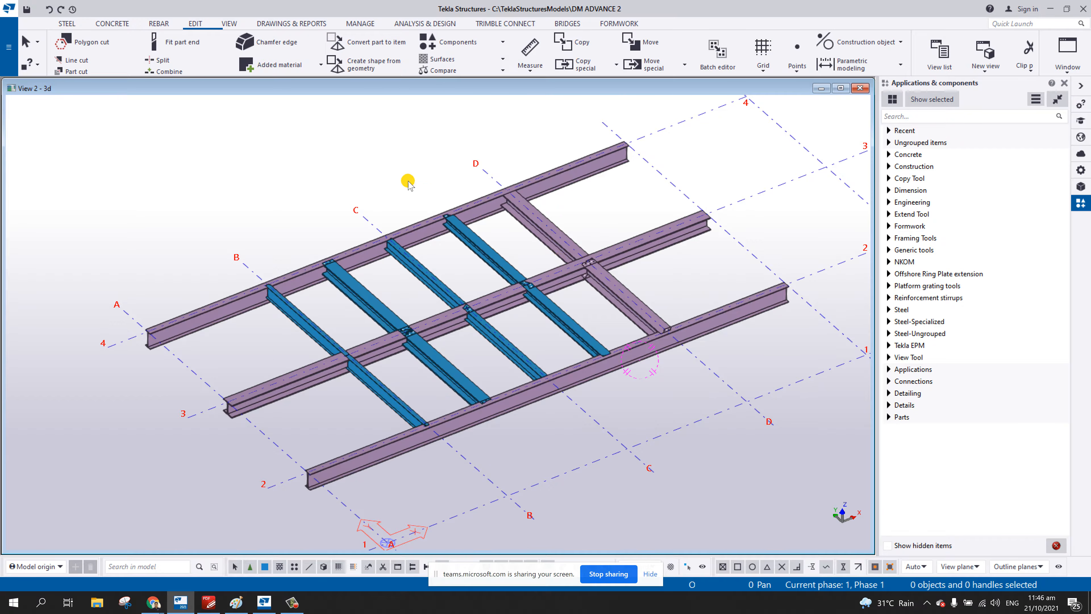
right_click(391, 155)
left_click(404, 159)
middle_click_drag(656, 295, 477, 236)
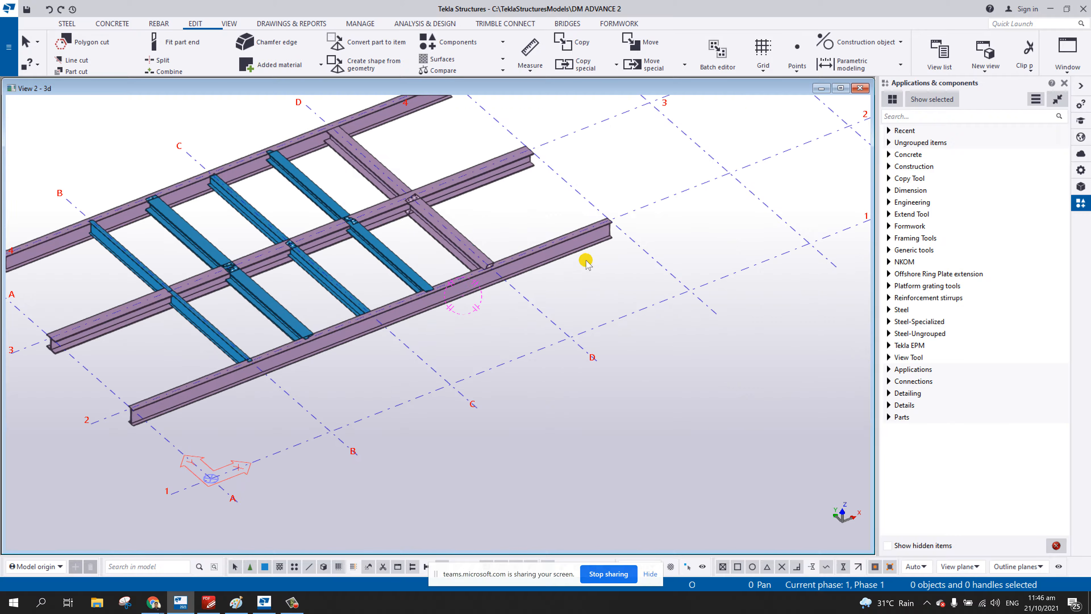
middle_click_drag(586, 260, 584, 271, "ctrl")
scroll(585, 258, "up", 8)
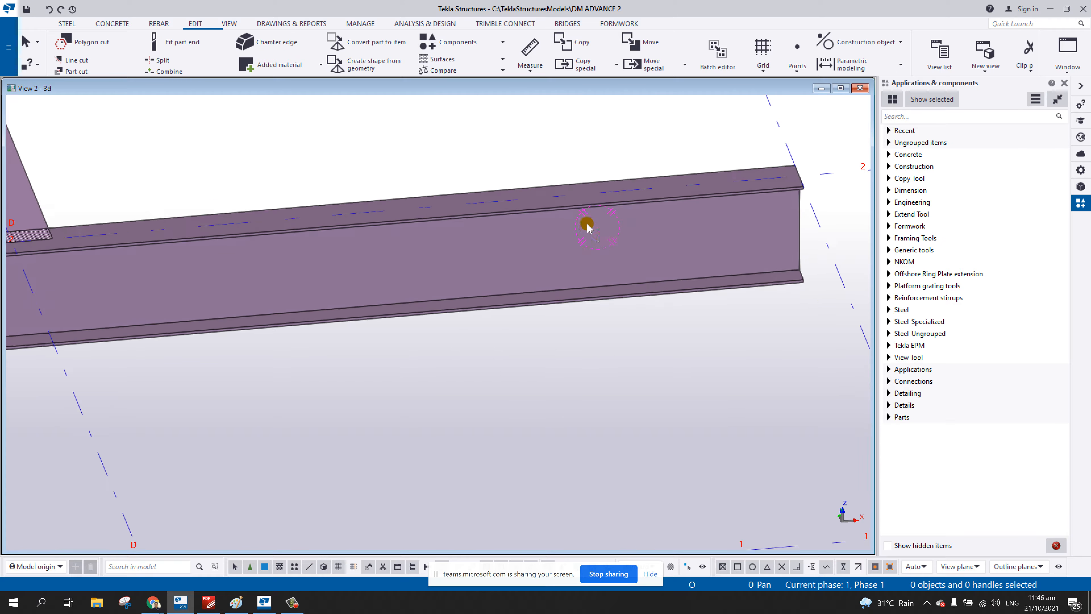
- Split the beam along grid line 2 to separate a piece about 1072 mm long at its free end
left_click(166, 64)
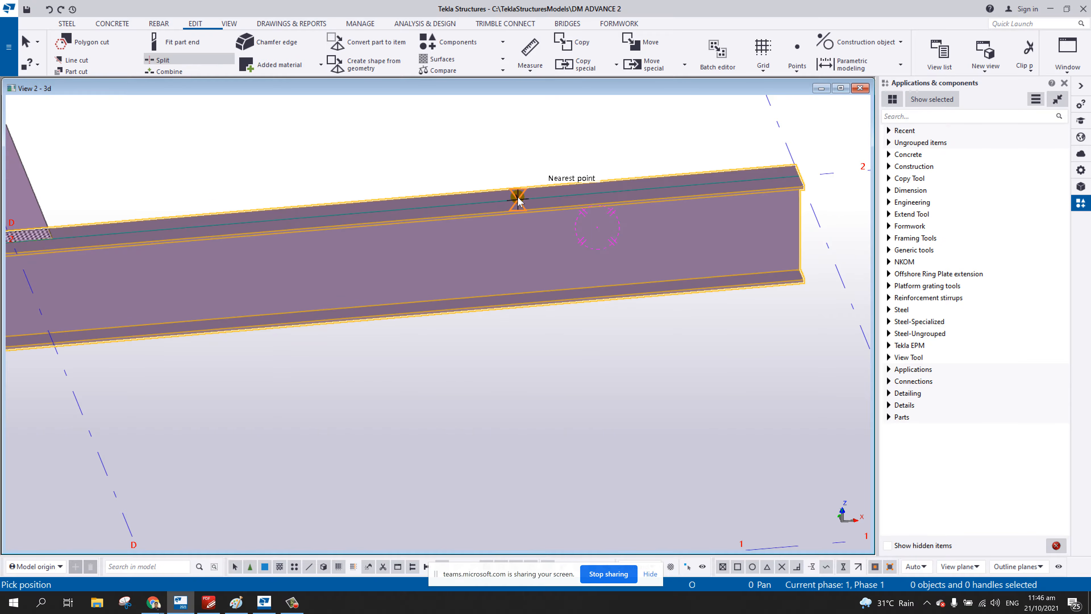
right_click(463, 150)
left_click(497, 157)
scroll(481, 188, "down", 5)
- Move the split-off beam piece 3000 mm along grid line 2 to the next grid intersection
right_click(509, 204)
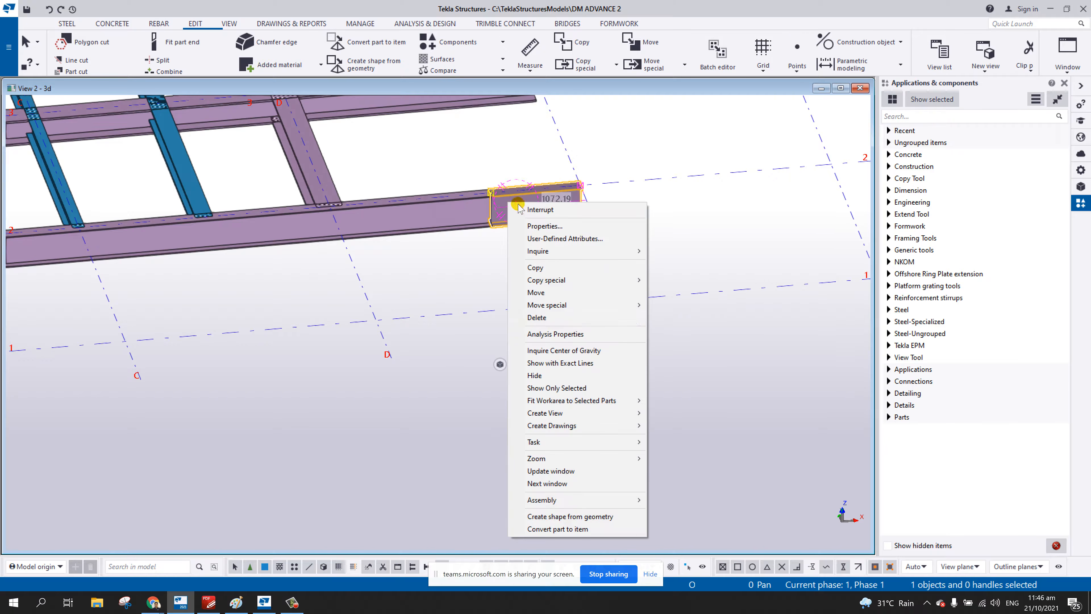
left_click(537, 292)
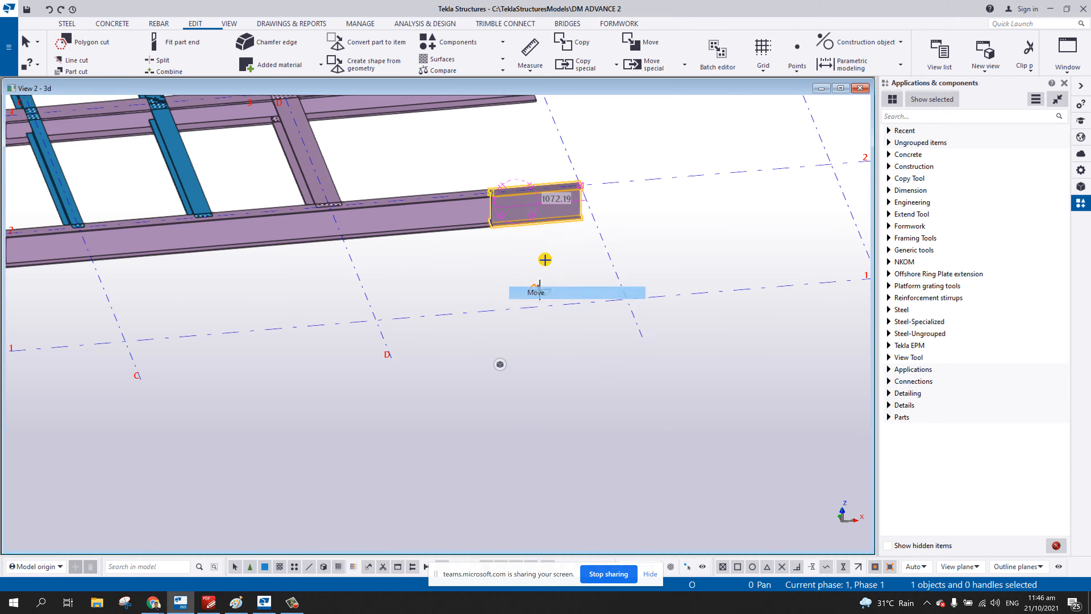
left_click(581, 183)
middle_click_drag(759, 171, 559, 240)
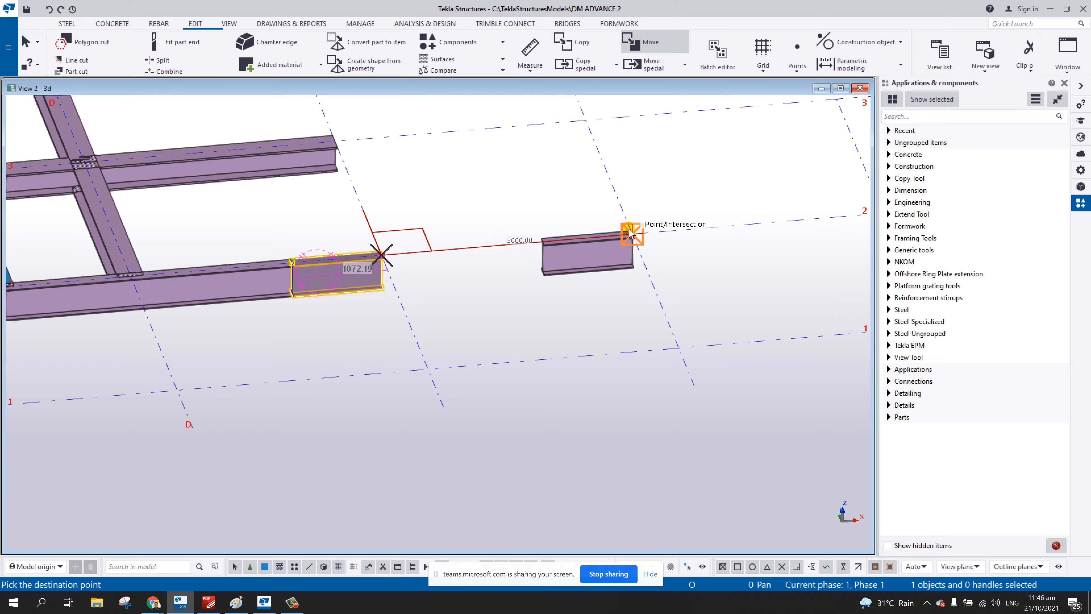
left_click(632, 234)
right_click(656, 187)
left_click(673, 193)
- Create the default part views of the moved beam piece and enlarge the part end view
scroll(627, 259, "up", 3)
right_click(573, 258)
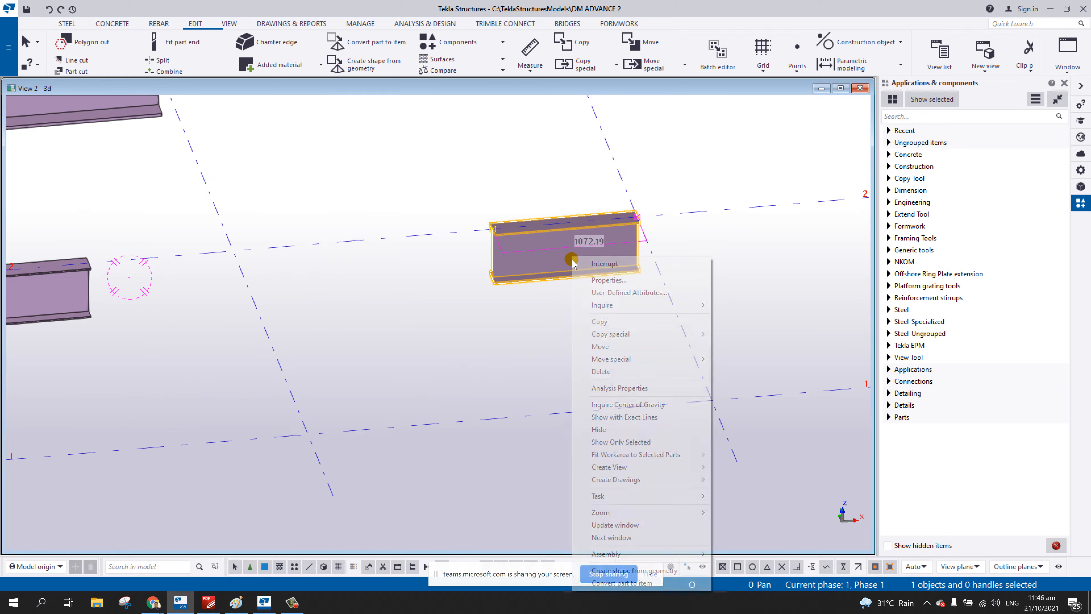
mouse_move(623, 467)
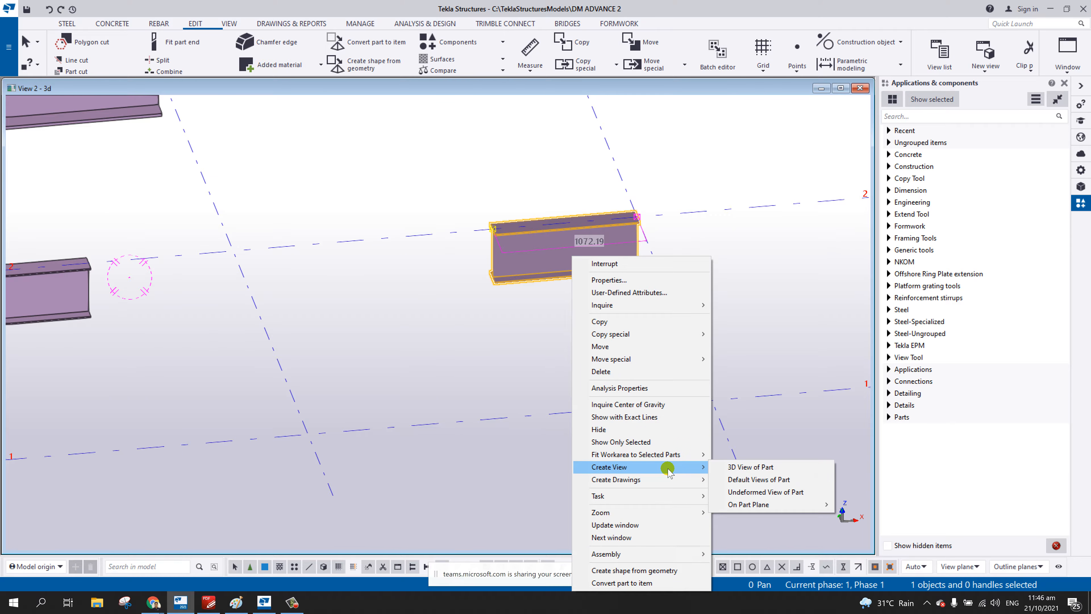
left_click(755, 479)
left_click(388, 189)
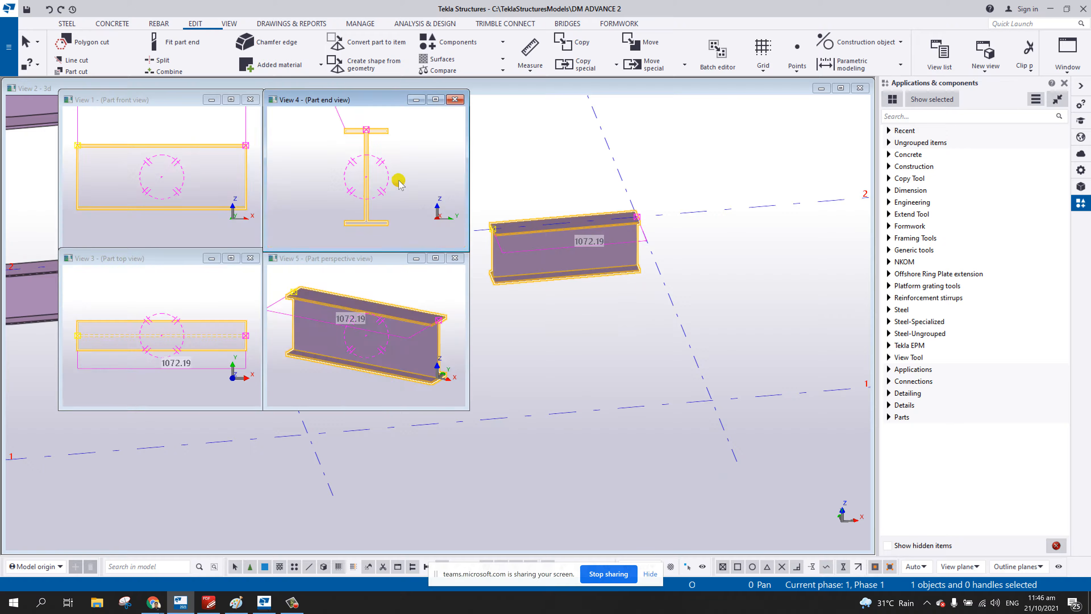
left_click_drag(469, 250, 872, 522)
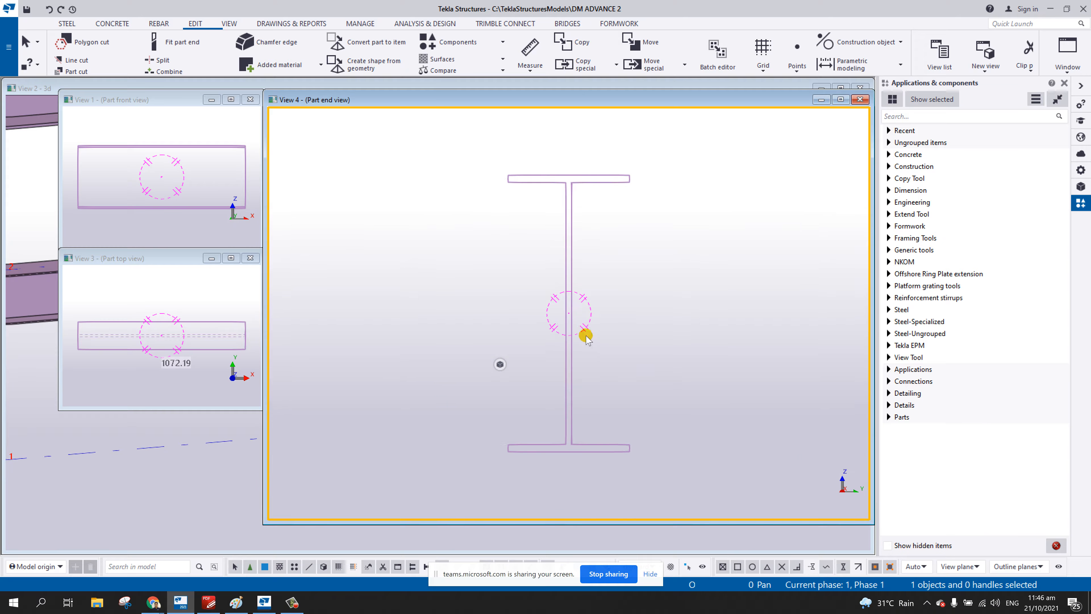
scroll(581, 338, "up", 2)
middle_click_drag(578, 338, 568, 404)
scroll(578, 405, "down", 2)
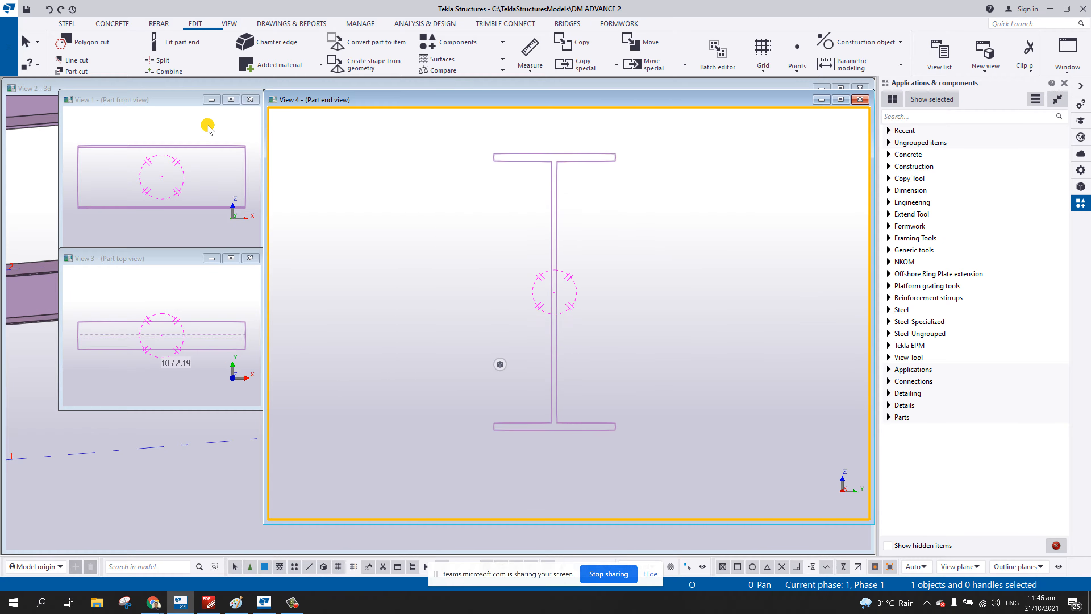
- Start a contour plate with profile PLT12 and class 2
left_click(67, 24)
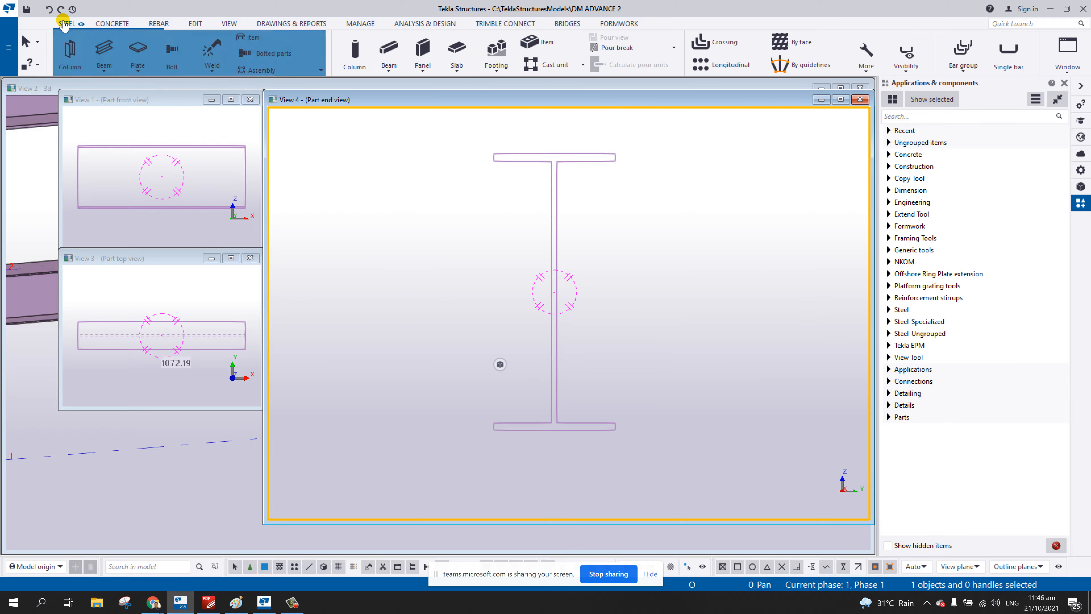
left_click(141, 50)
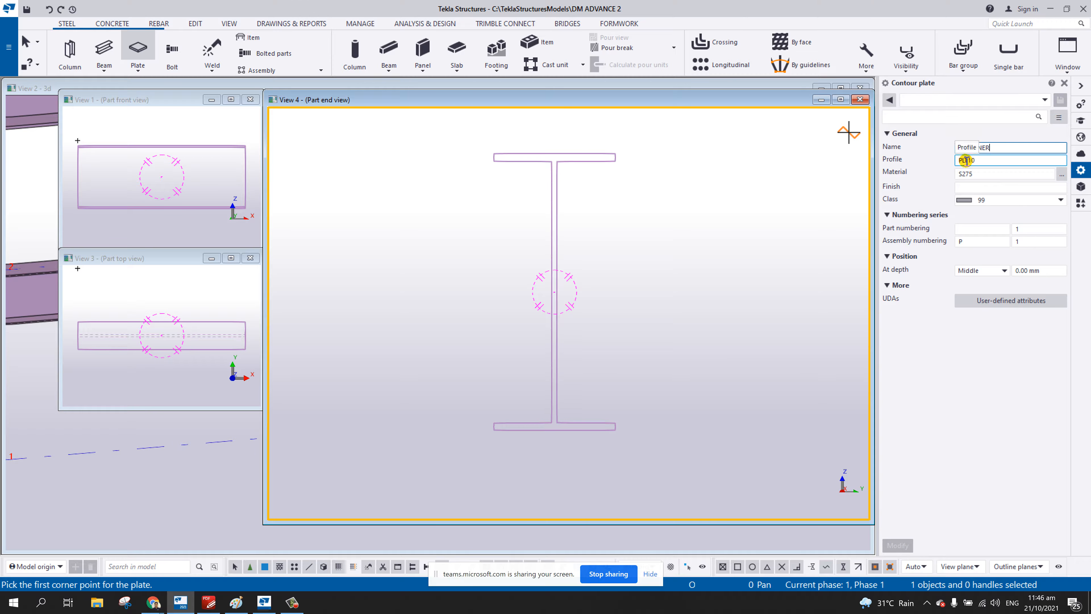
left_click_drag(968, 160, 1011, 164)
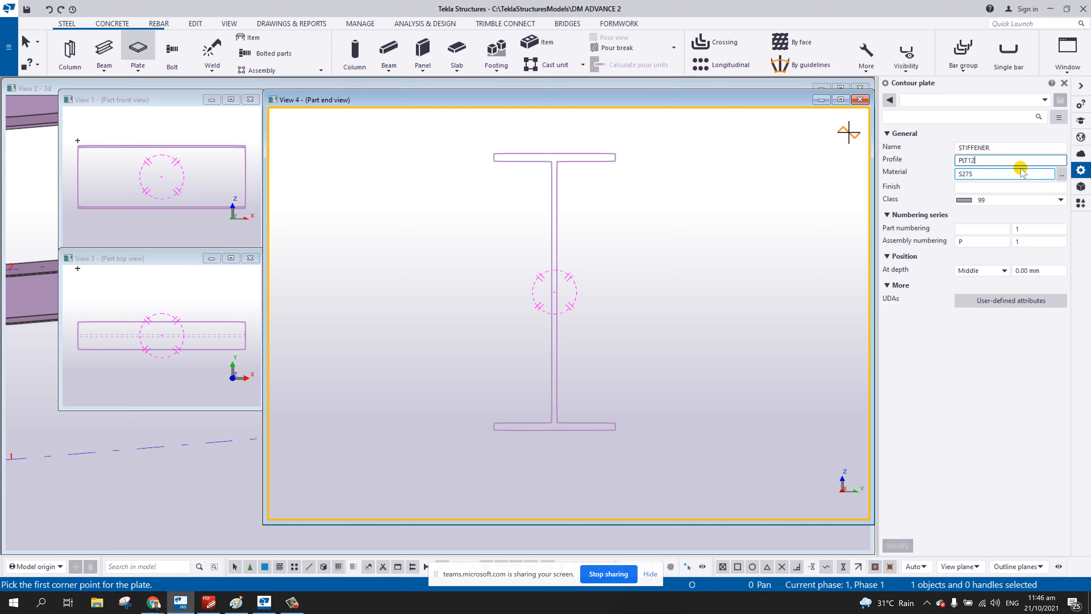
type("12")
left_click(1016, 200)
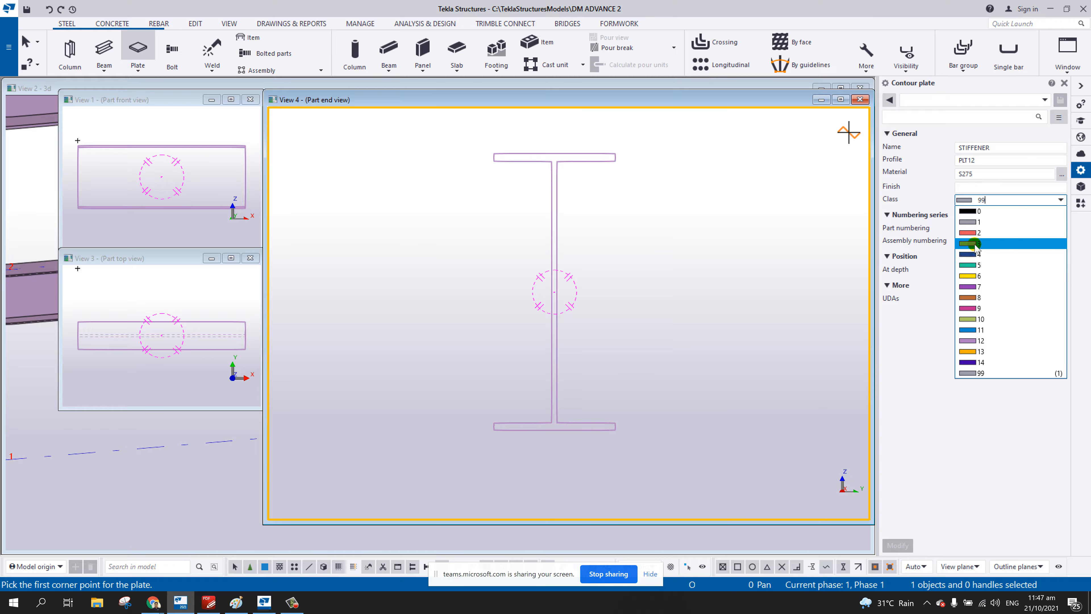
left_click(975, 233)
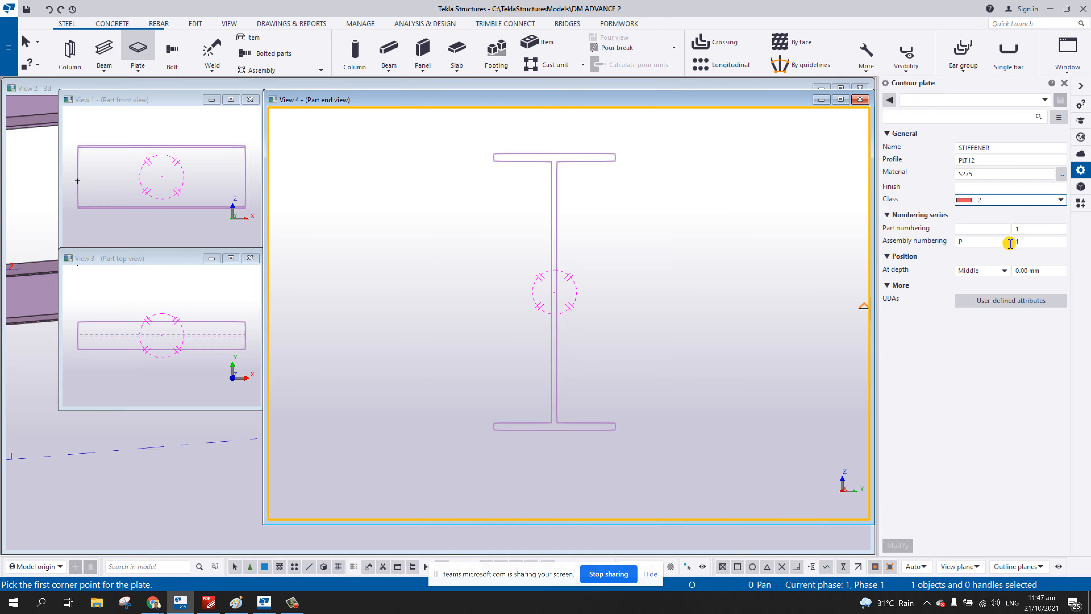
- Begin the stiffener outline at the web and lower flange corner, going 170 mm up the web and 25 mm outward
scroll(528, 406, "up", 2)
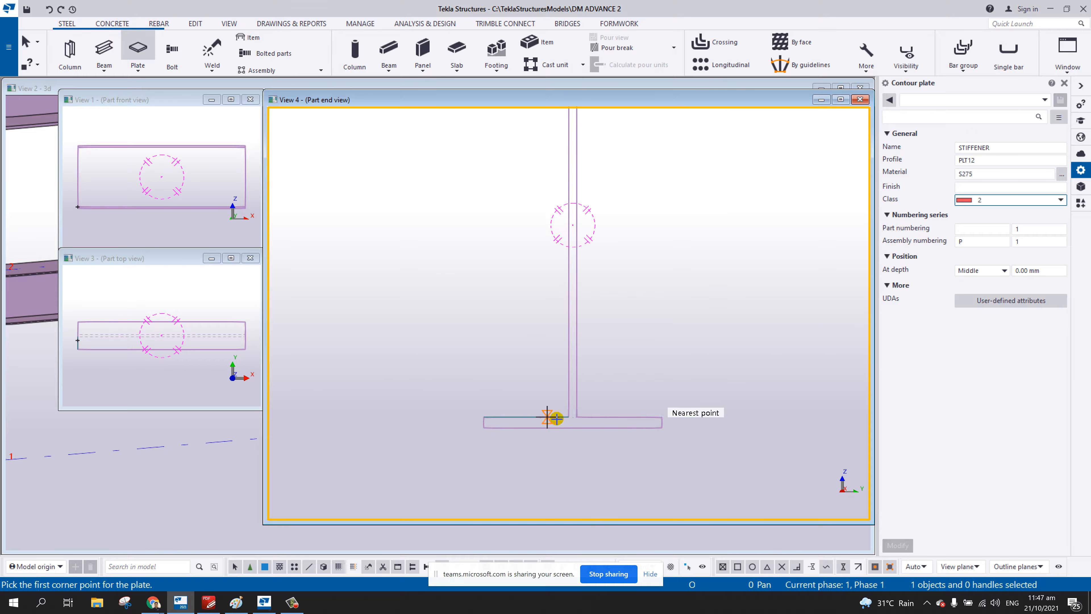
scroll(550, 420, "up", 1)
left_click(583, 416)
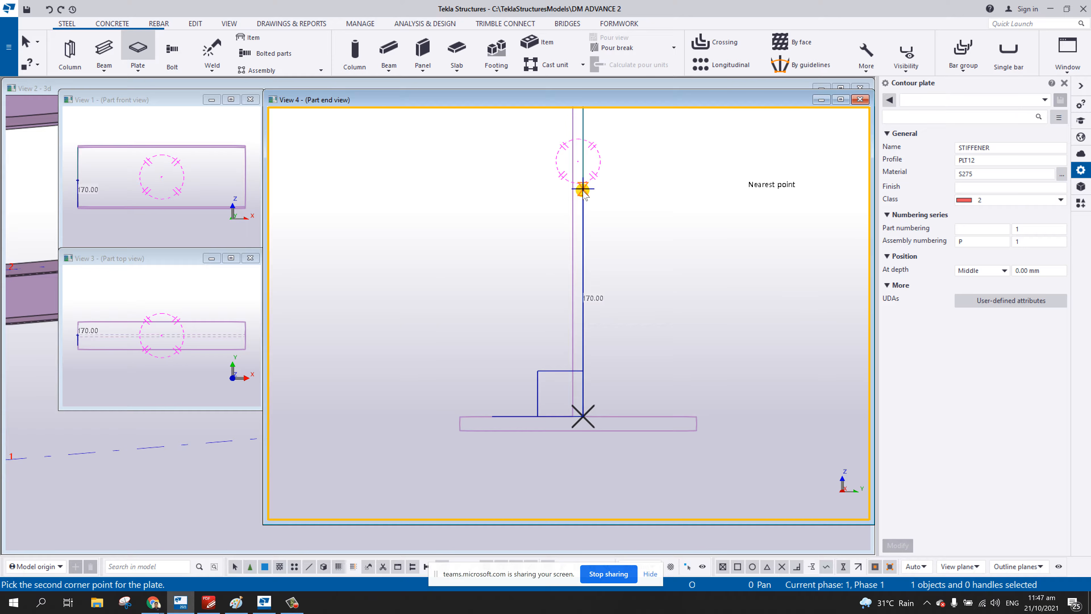
left_click(583, 188)
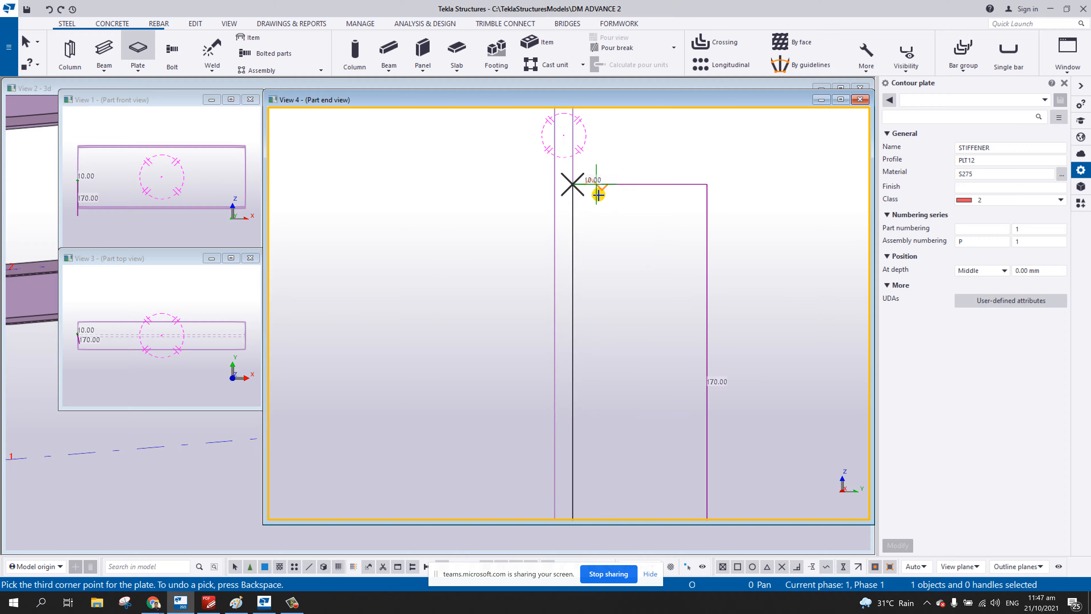
left_click(631, 183)
middle_click_drag(685, 373, 593, 194)
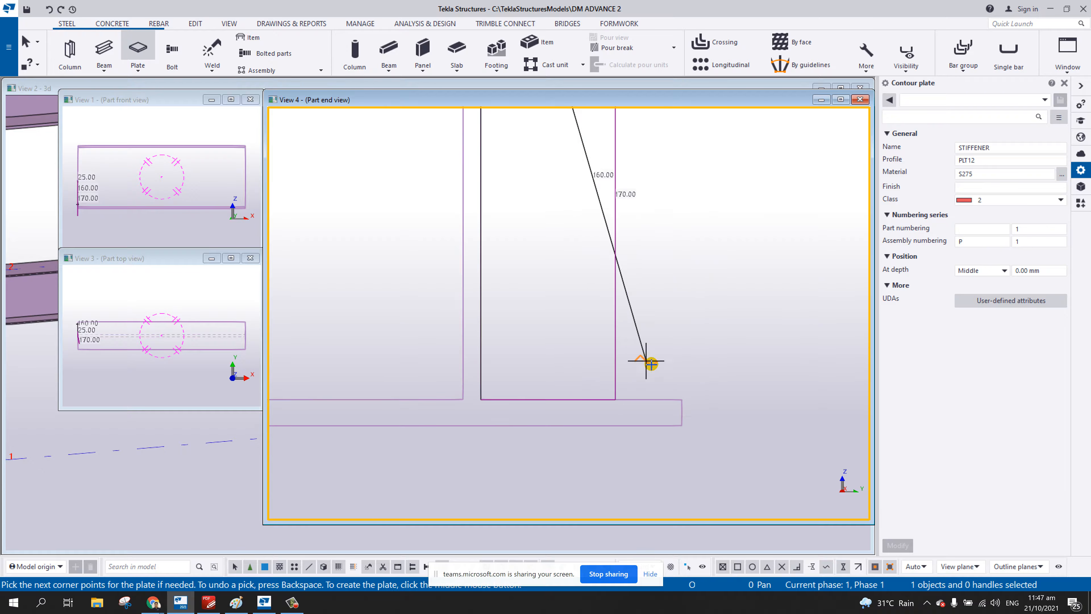
- Add a base corner 10 mm in from the flange tip and a point 25 mm above it, and create the plate
scroll(680, 398, "up", 4)
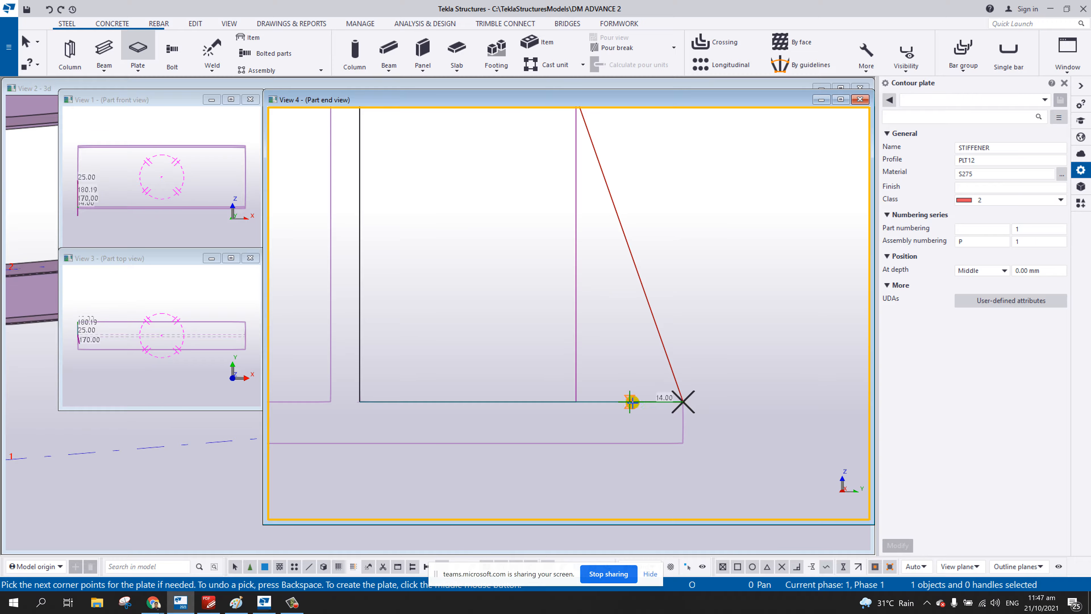
left_click(643, 401)
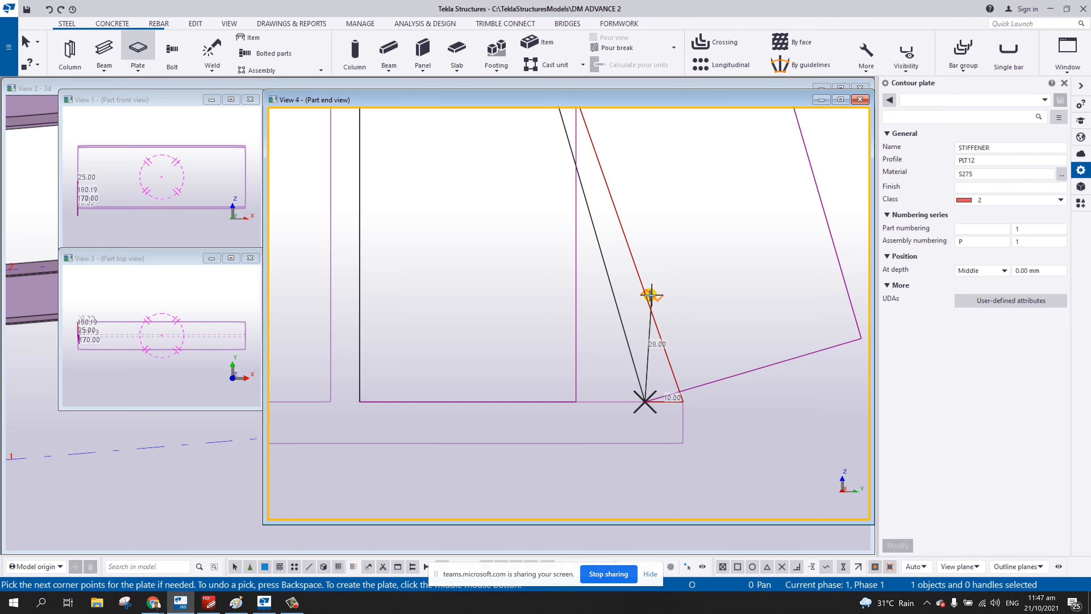
left_click(643, 307)
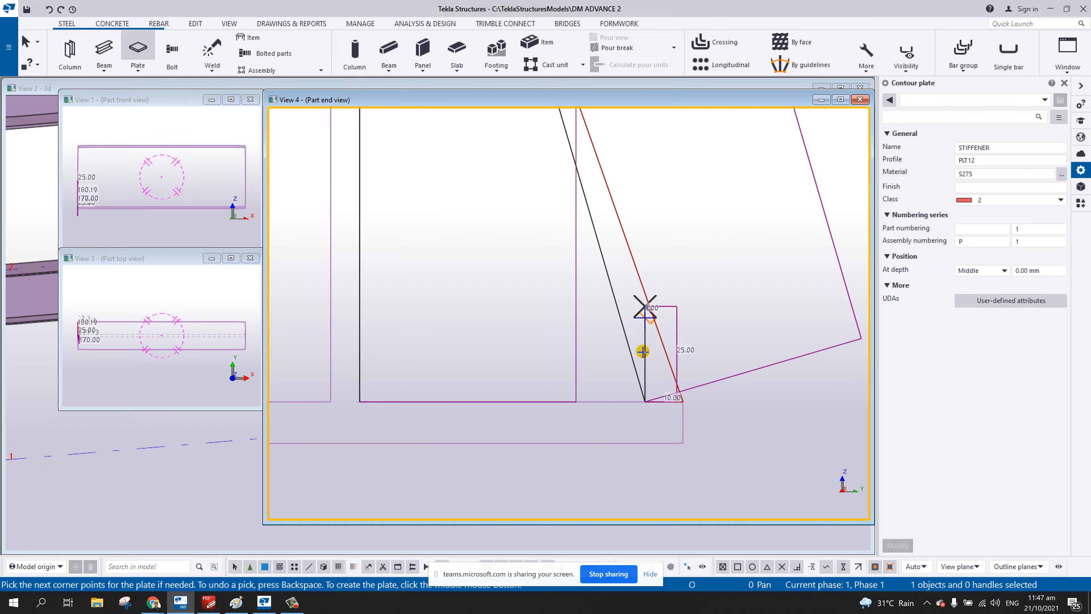
left_click(645, 400)
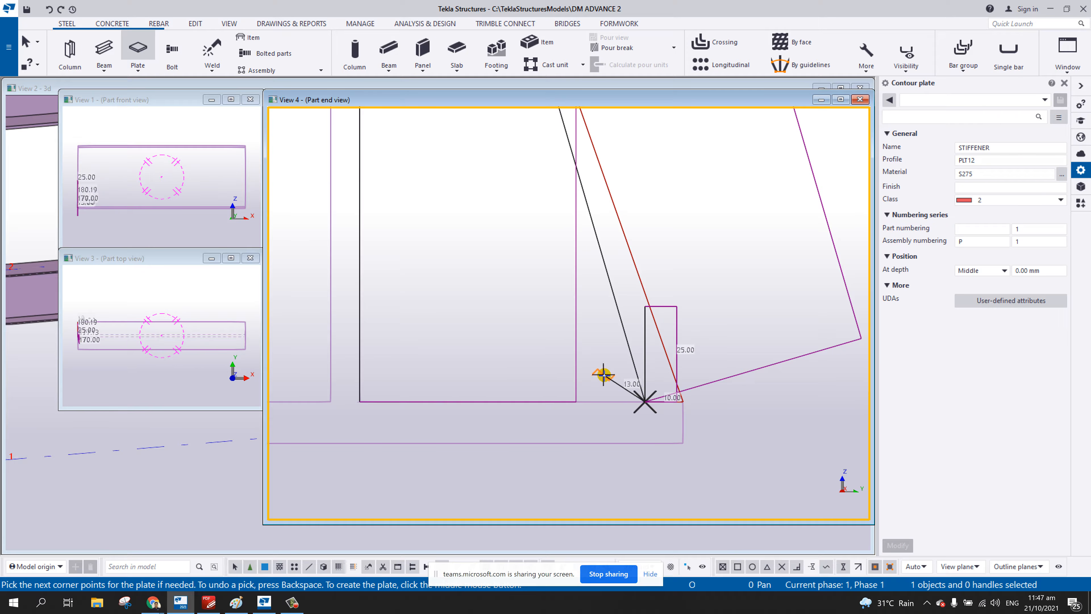
middle_click(605, 373)
scroll(632, 344, "down", 3)
right_click(675, 276)
left_click(690, 285)
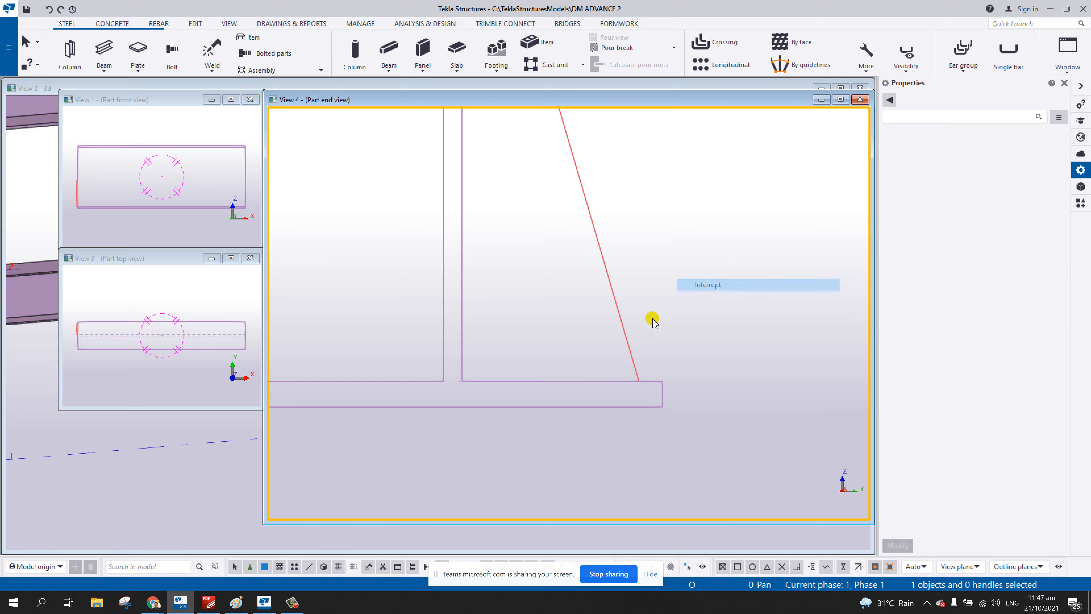
- Delete the tapered plate and restart its outline 10 mm in from the lower flange tip with a 25 mm vertical edge
left_click(630, 331)
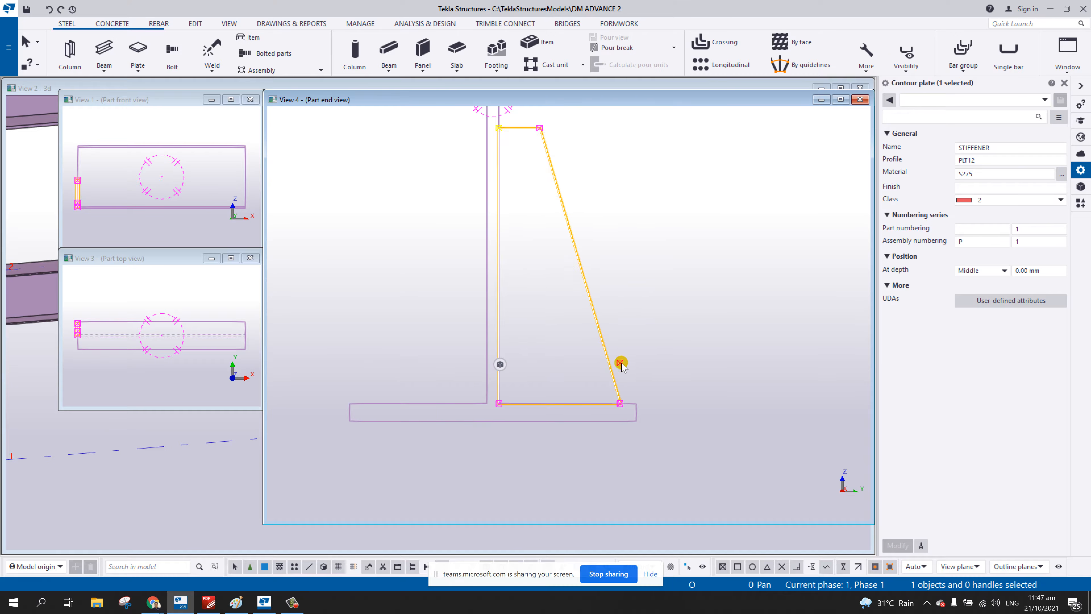
key("Delete")
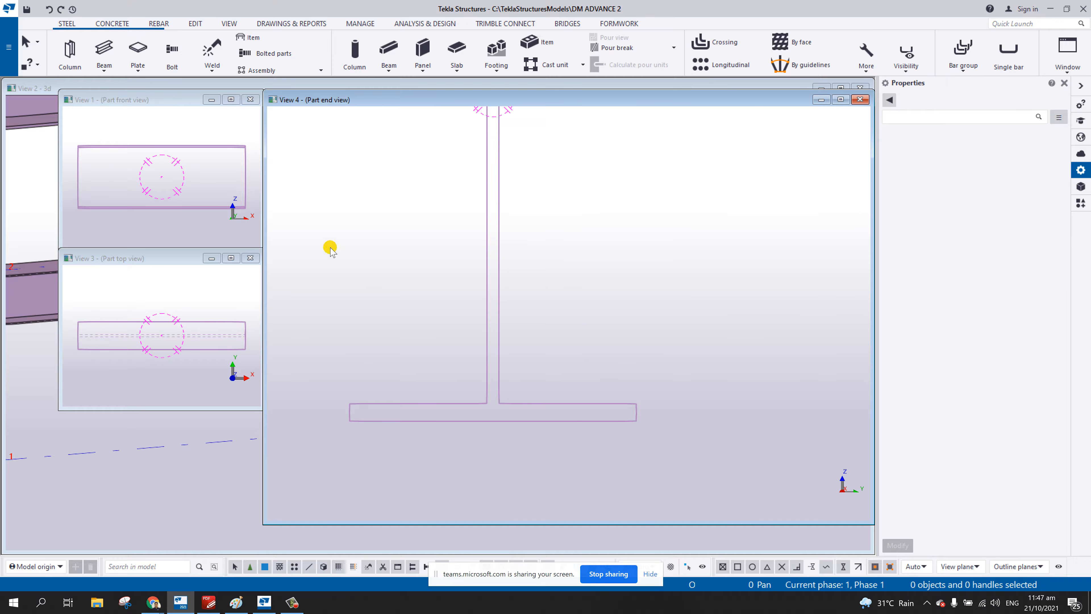
left_click(137, 49)
scroll(622, 403, "up", 2)
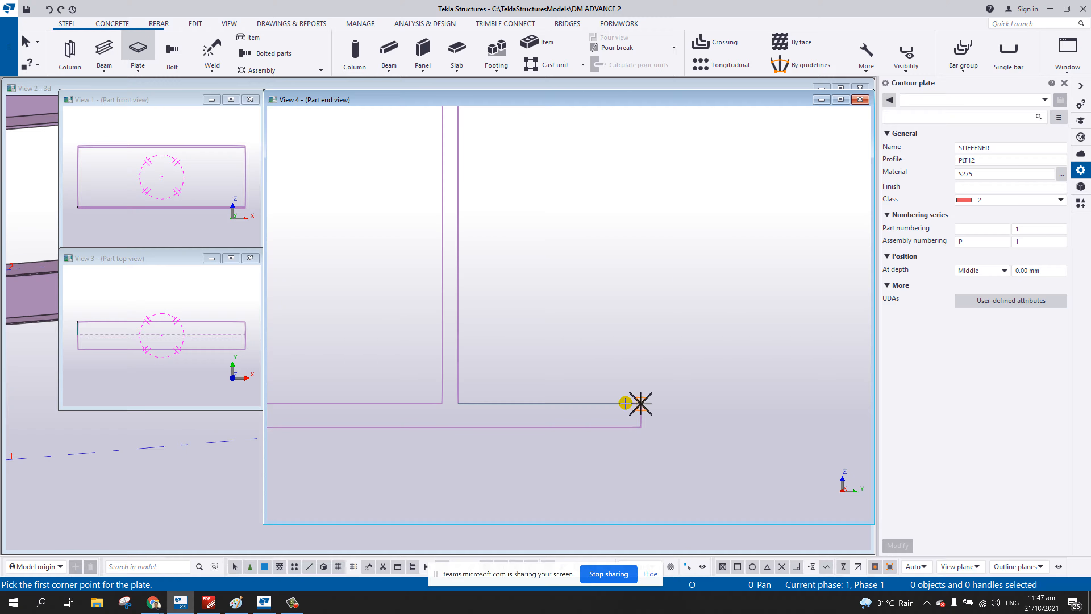
left_click(615, 404)
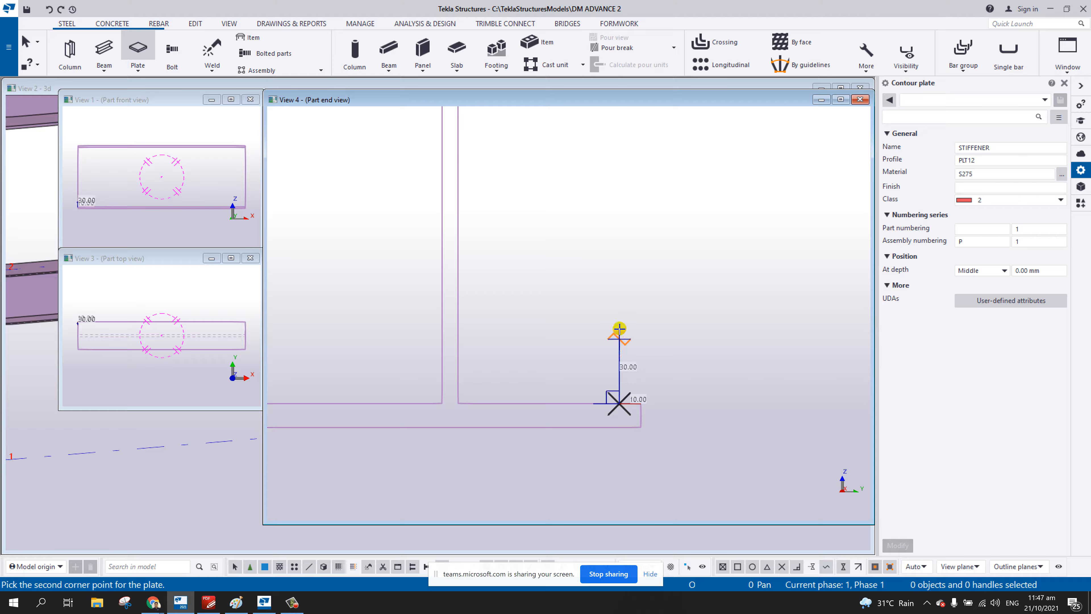
scroll(618, 339, "up", 3)
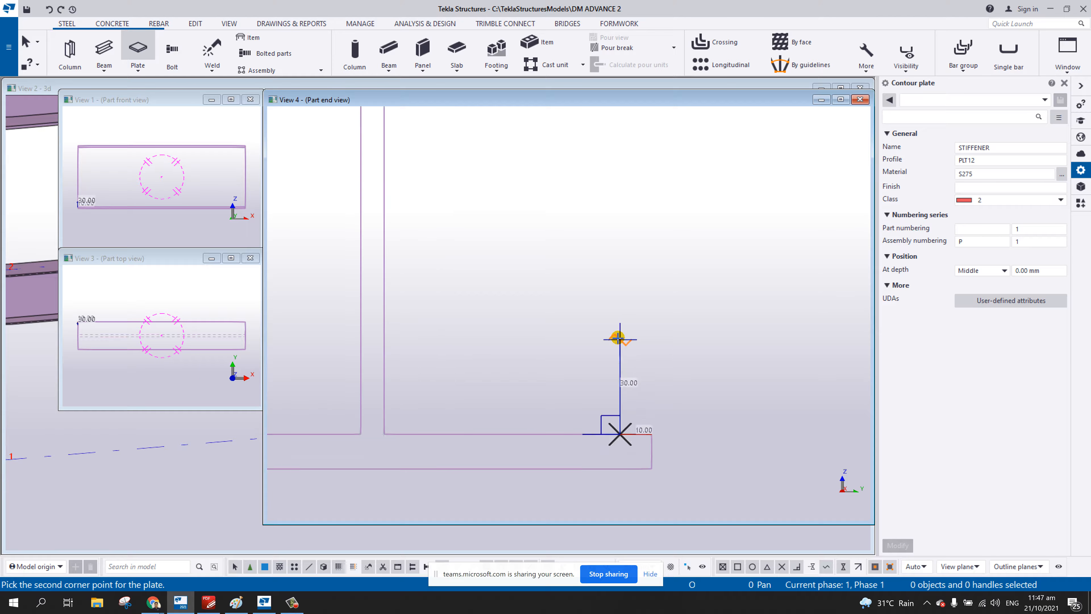
left_click(617, 359)
- Complete the outline from a corner 160 mm higher and 50 mm inward, across to the web and down to the flange, and select the created plate
scroll(617, 361, "down", 4)
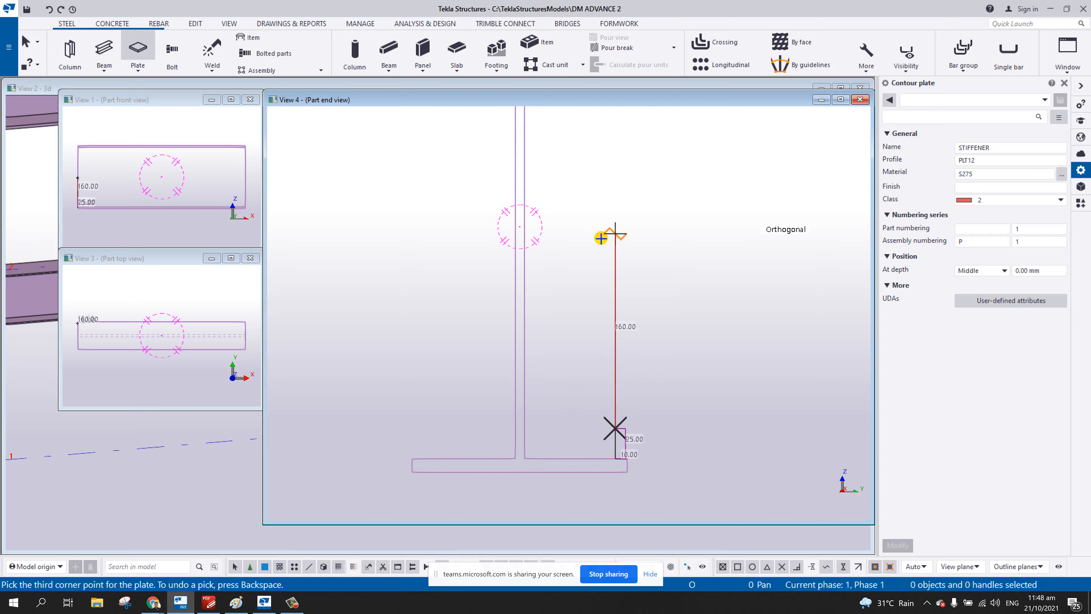
left_click(601, 237)
scroll(555, 235, "up", 2)
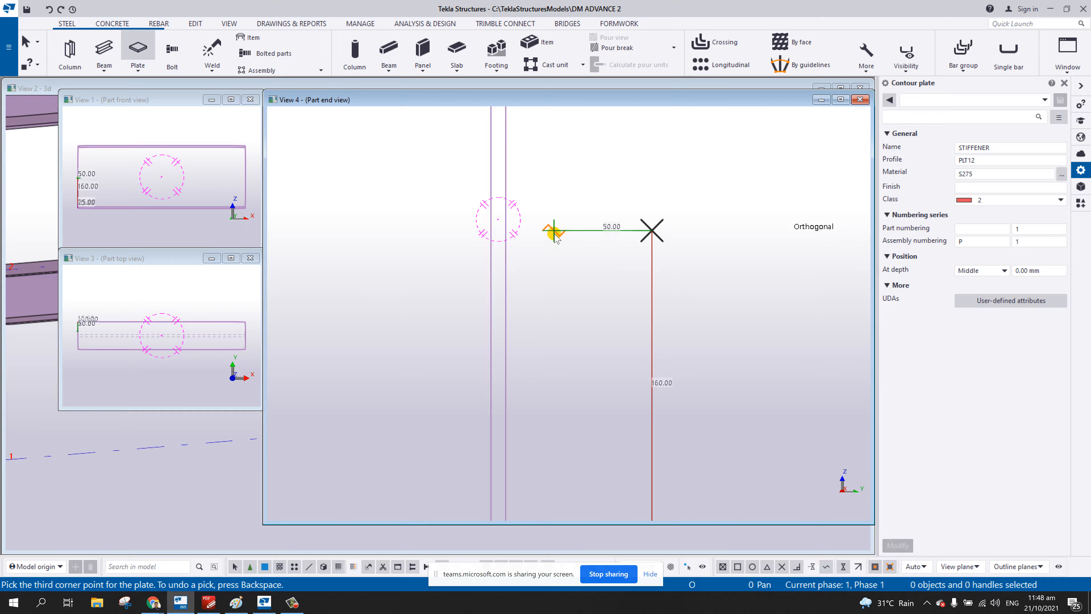
left_click(555, 233)
left_click(506, 232)
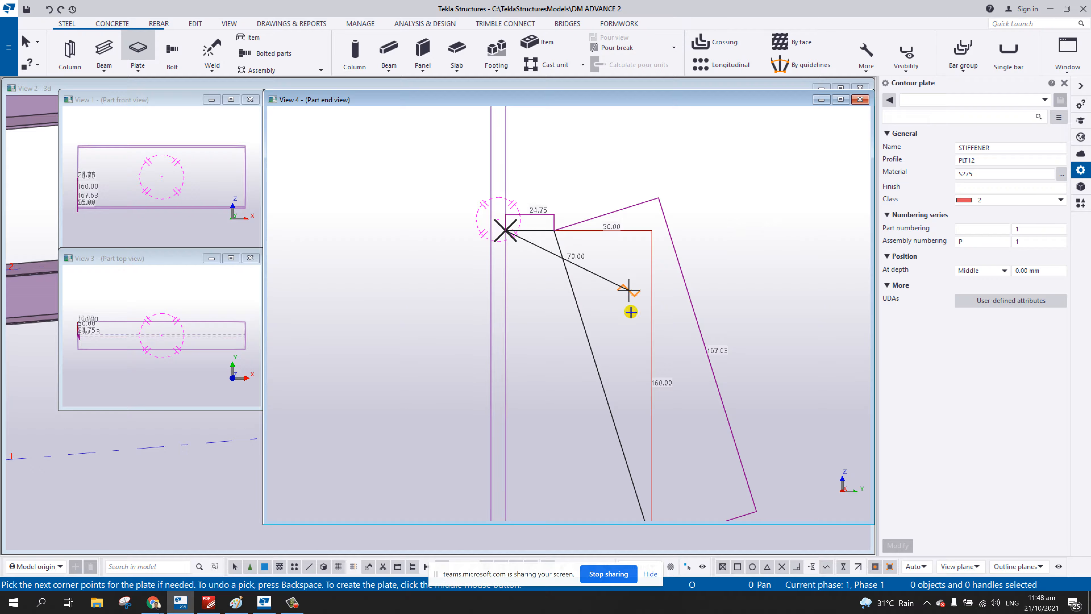
middle_click_drag(628, 406, 622, 203)
left_click(501, 390)
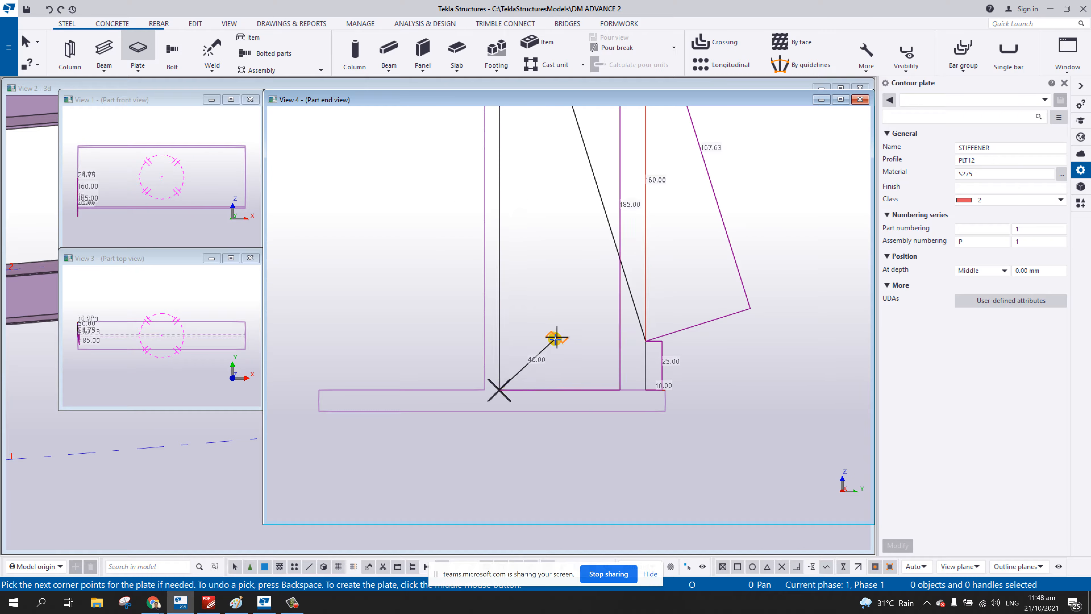
middle_click(558, 338)
right_click(693, 276)
left_click(709, 286)
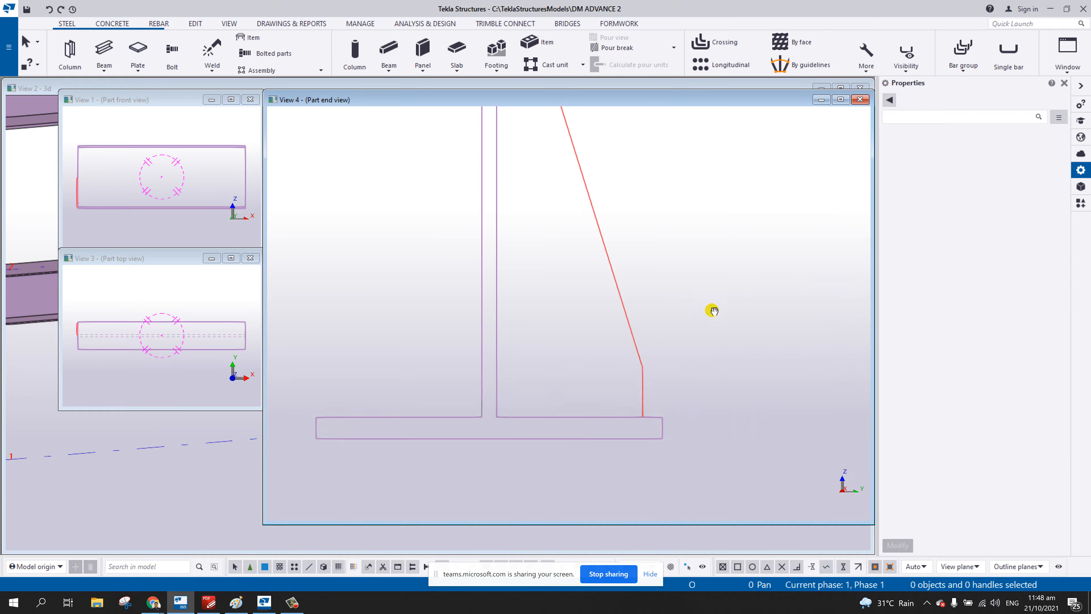
scroll(693, 375, "down", 4)
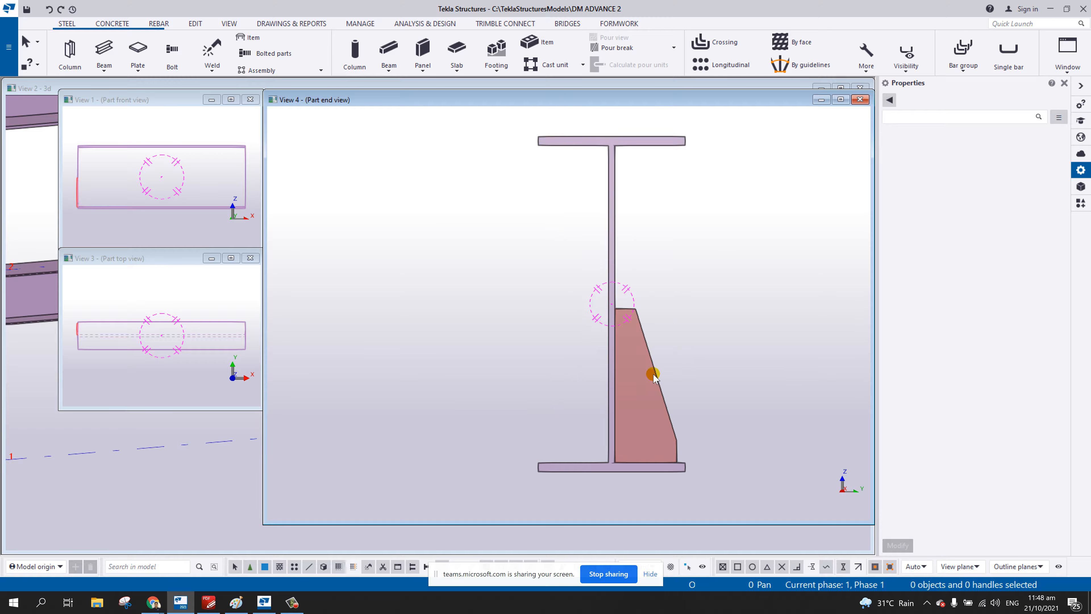
left_click(657, 363)
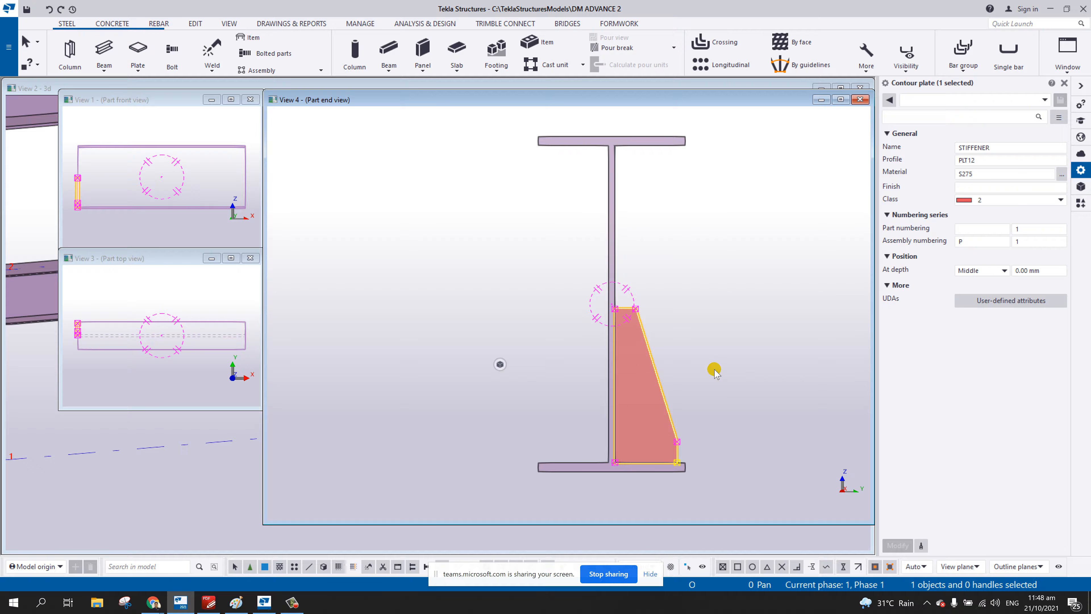
- Set the work plane parallel to the view plane of the beam's end view
scroll(718, 422, "down", 1)
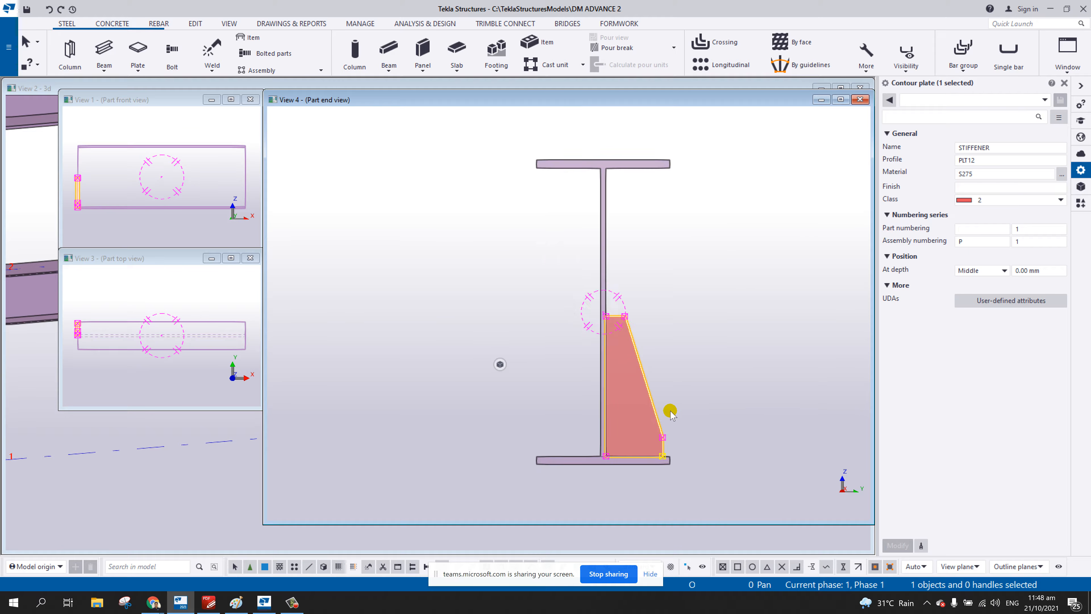
scroll(586, 396, "up", 1)
scroll(620, 359, "down", 1)
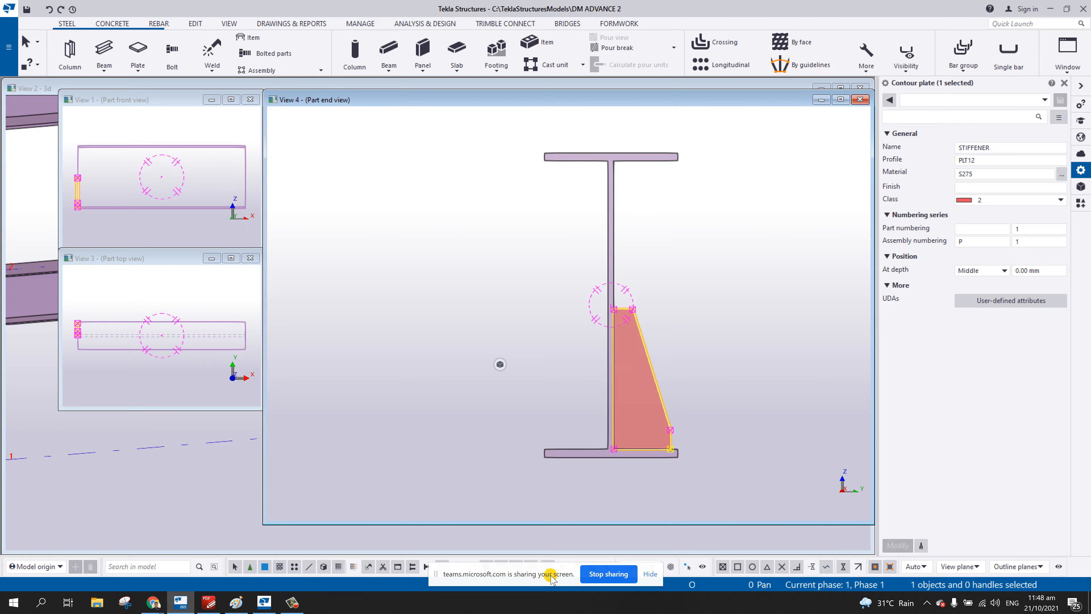
scroll(640, 347, "up", 4)
scroll(641, 354, "down", 5)
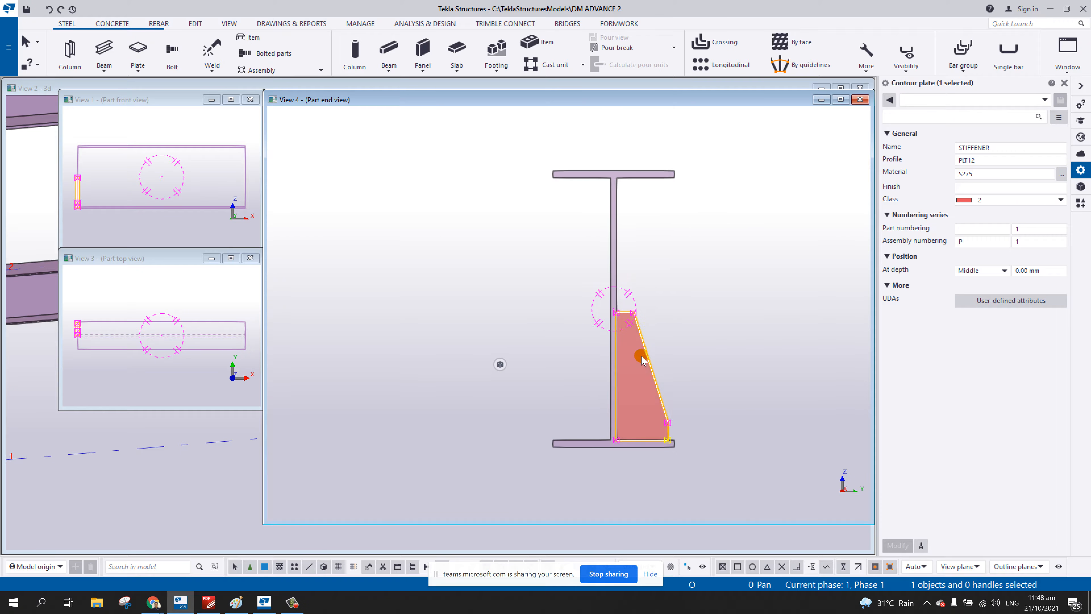
middle_click_drag(676, 347, 591, 333)
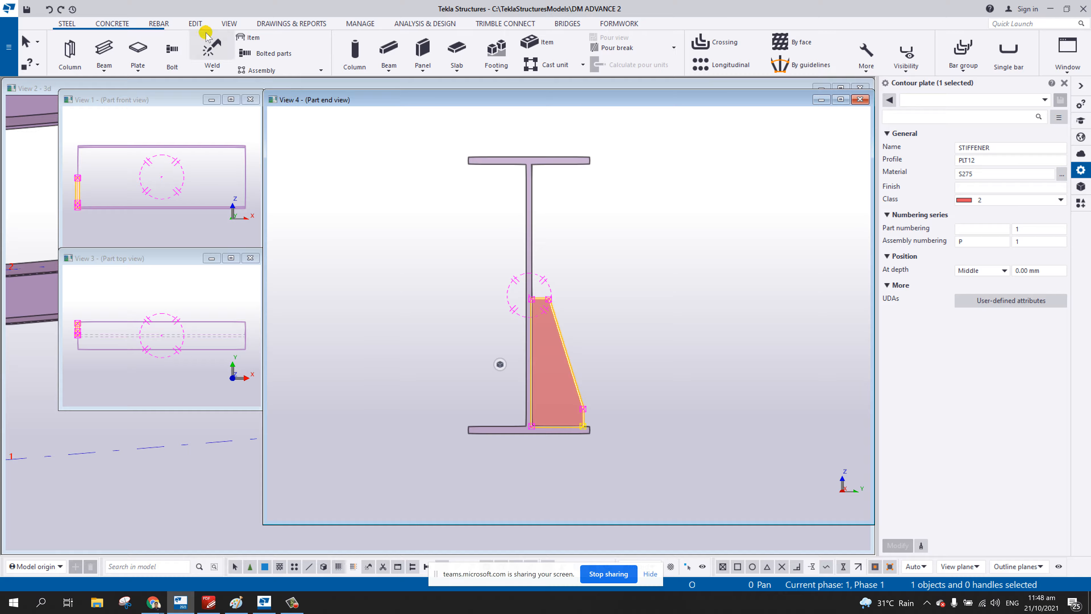
left_click(229, 24)
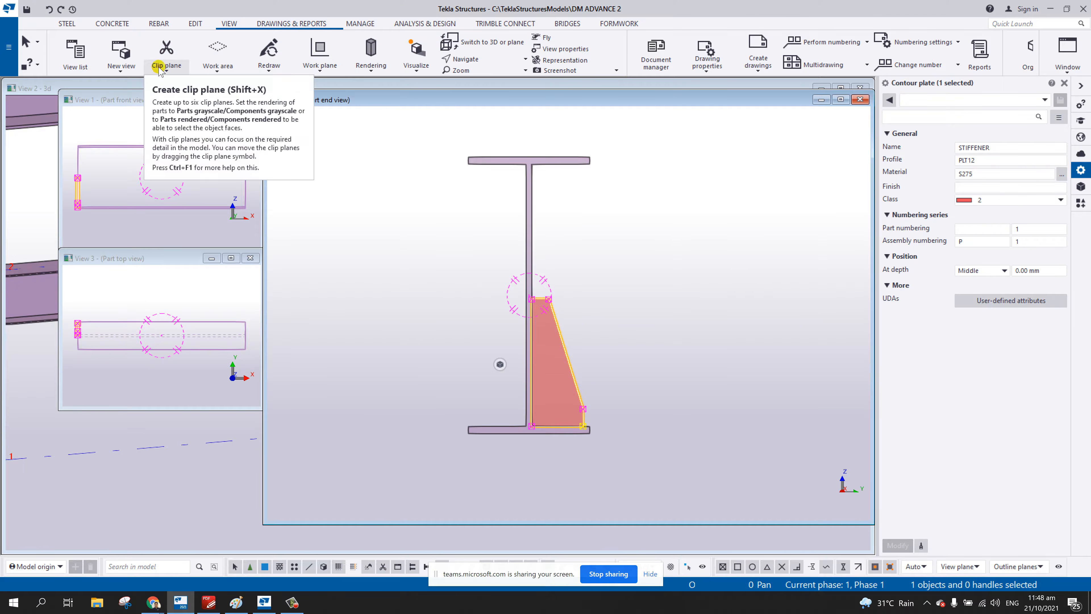
left_click(319, 66)
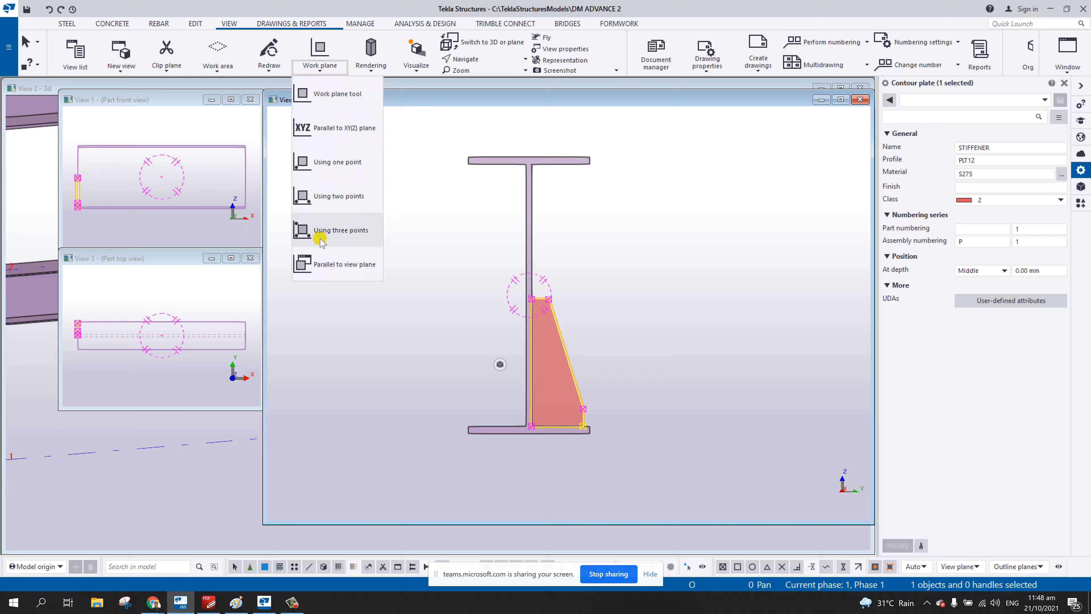
left_click(323, 265)
left_click(359, 299)
right_click(610, 253)
left_click(617, 260)
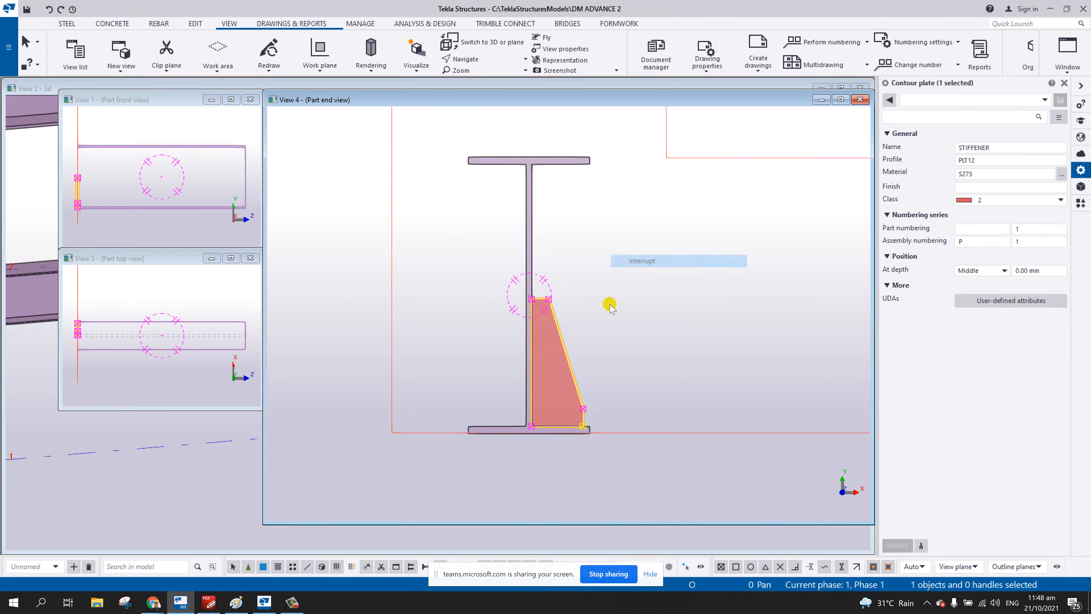
right_click(553, 369)
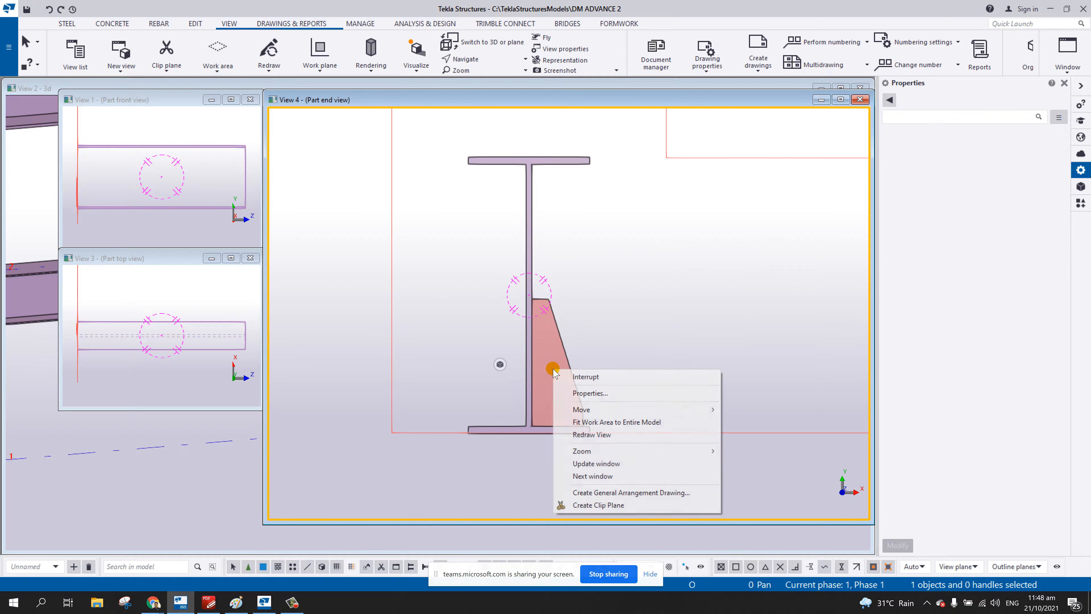
left_click(558, 344)
right_click(559, 344)
mouse_move(616, 86)
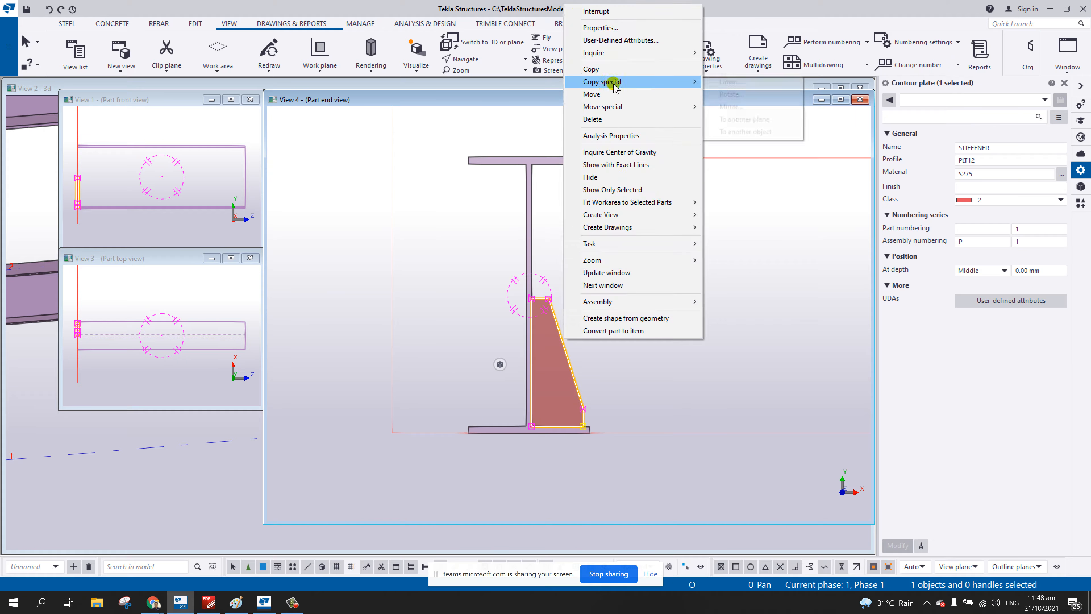
left_click(737, 106)
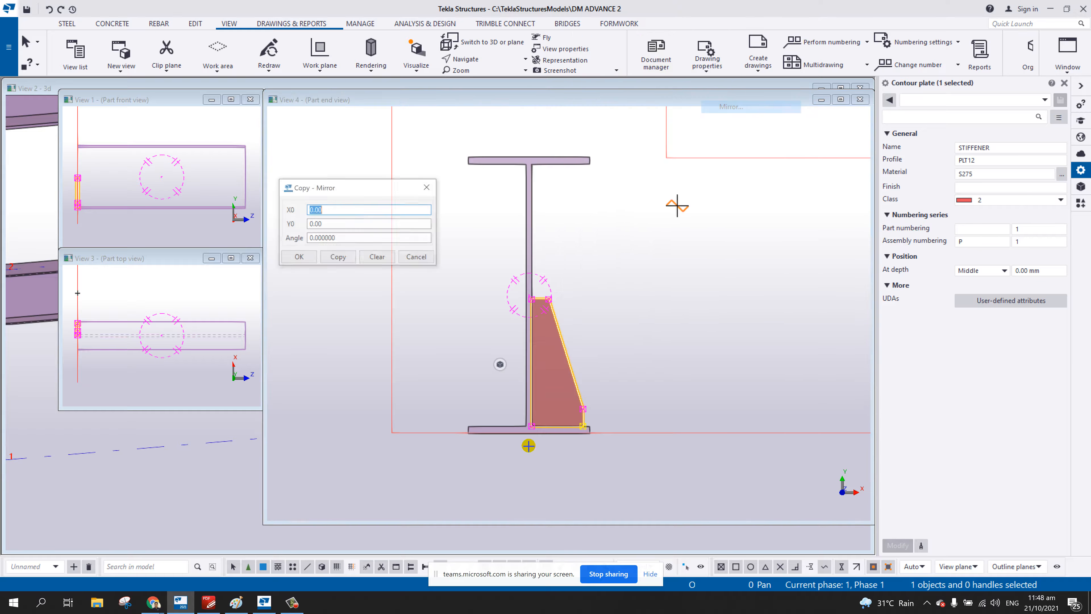
scroll(519, 470, "up", 2)
left_click(538, 407)
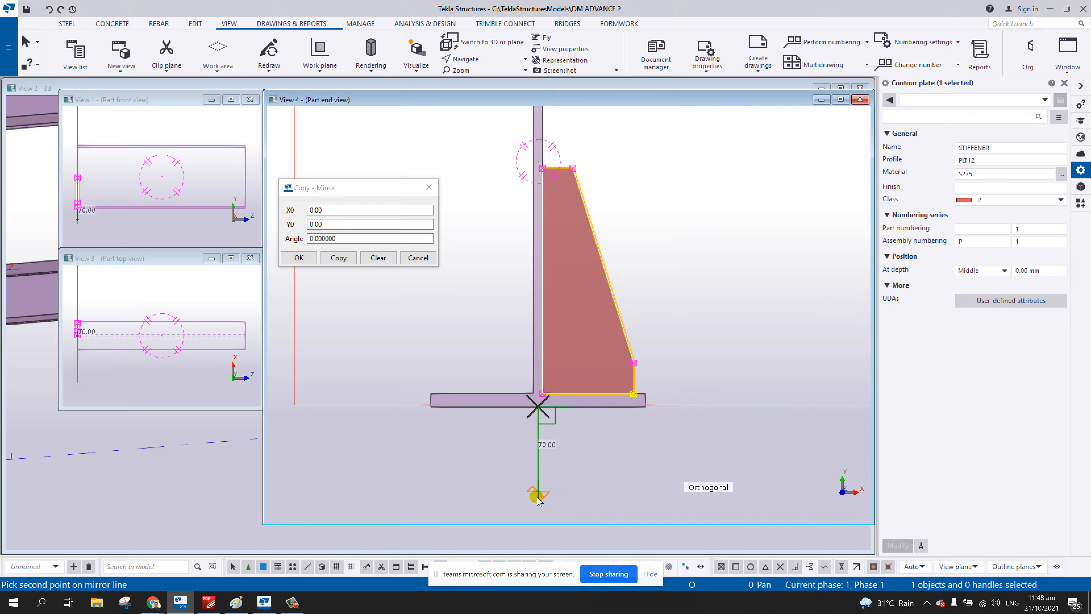
left_click(545, 494)
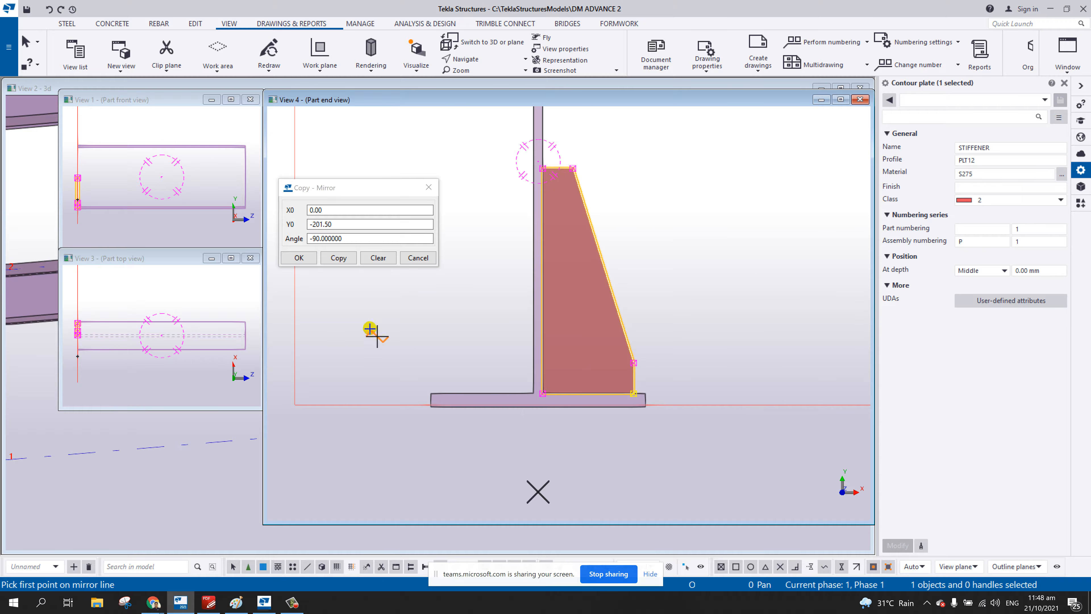
left_click(428, 187)
right_click(460, 173)
left_click(470, 178)
middle_click_drag(455, 162, 417, 239)
scroll(417, 238, "down", 2)
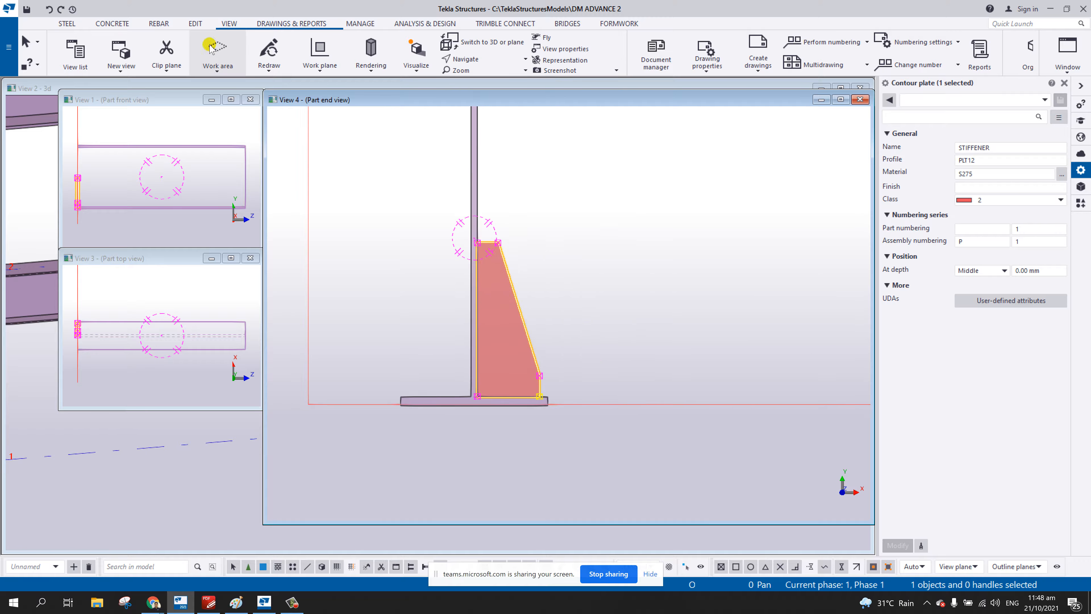
- Weld the stiffener plate to the beam as the main part, using a 6 mm fillet, all-around site weld
left_click(335, 144)
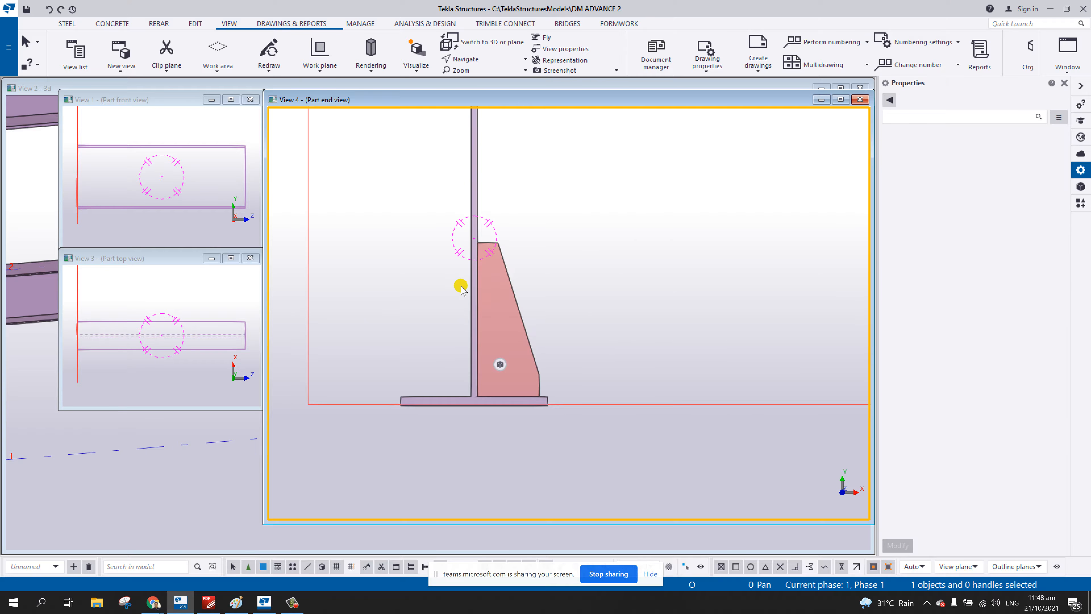
left_click(192, 24)
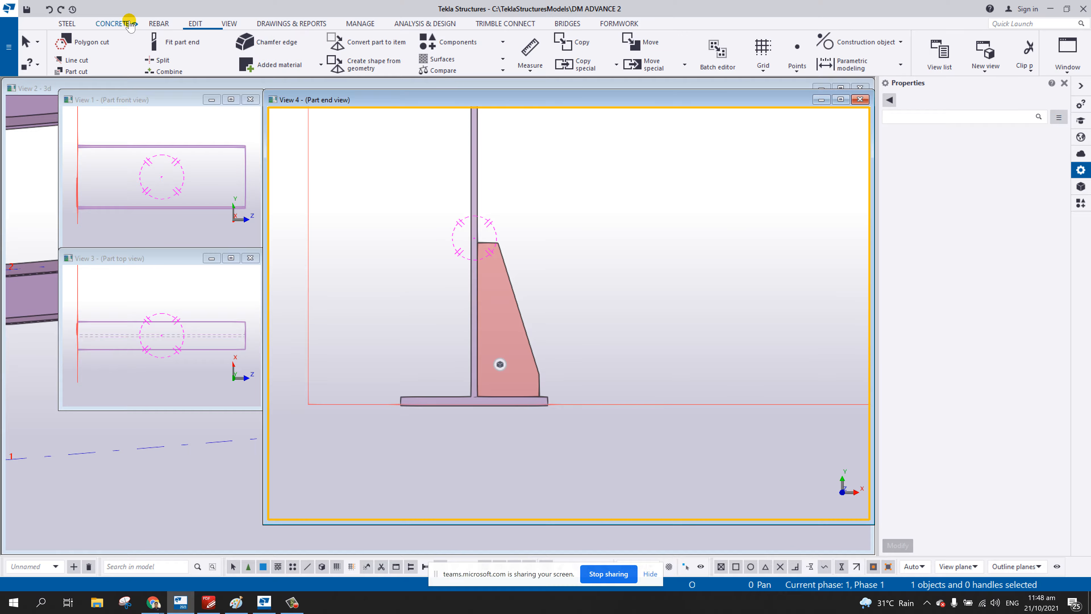
left_click(69, 24)
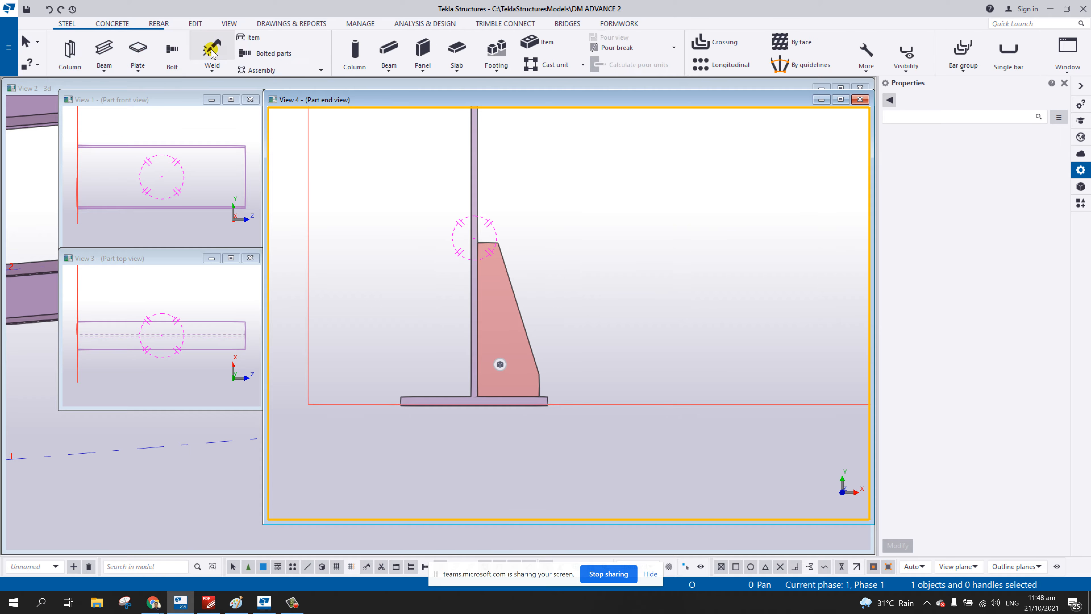
left_click(211, 52)
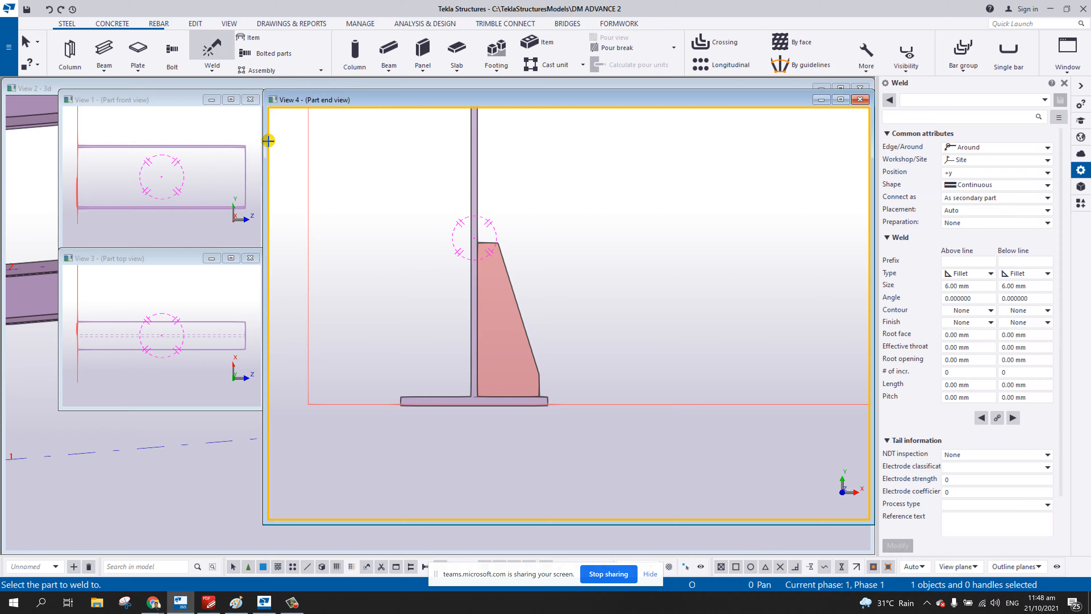
middle_click_drag(410, 249, 541, 249, "ctrl")
key("ctrl+p")
scroll(659, 268, "up", 3)
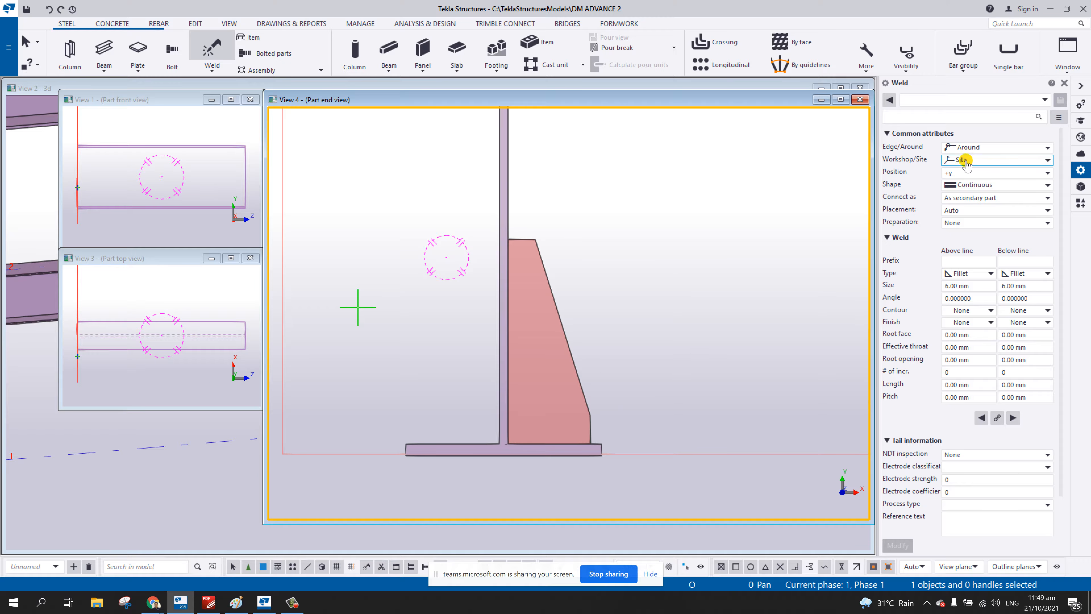
left_click(507, 208)
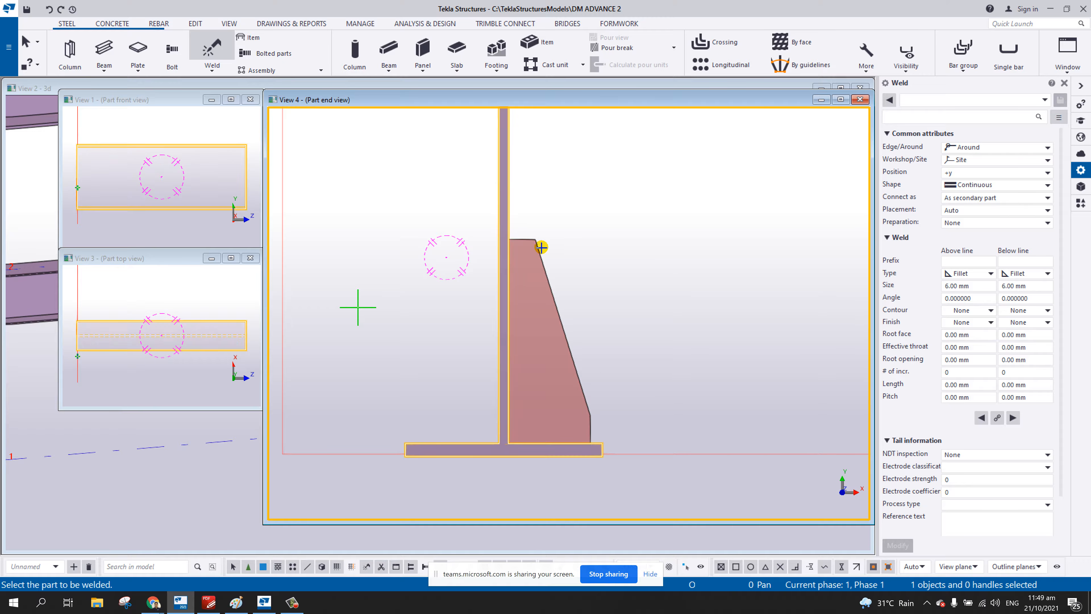
left_click(543, 260)
right_click(608, 249)
left_click(627, 259)
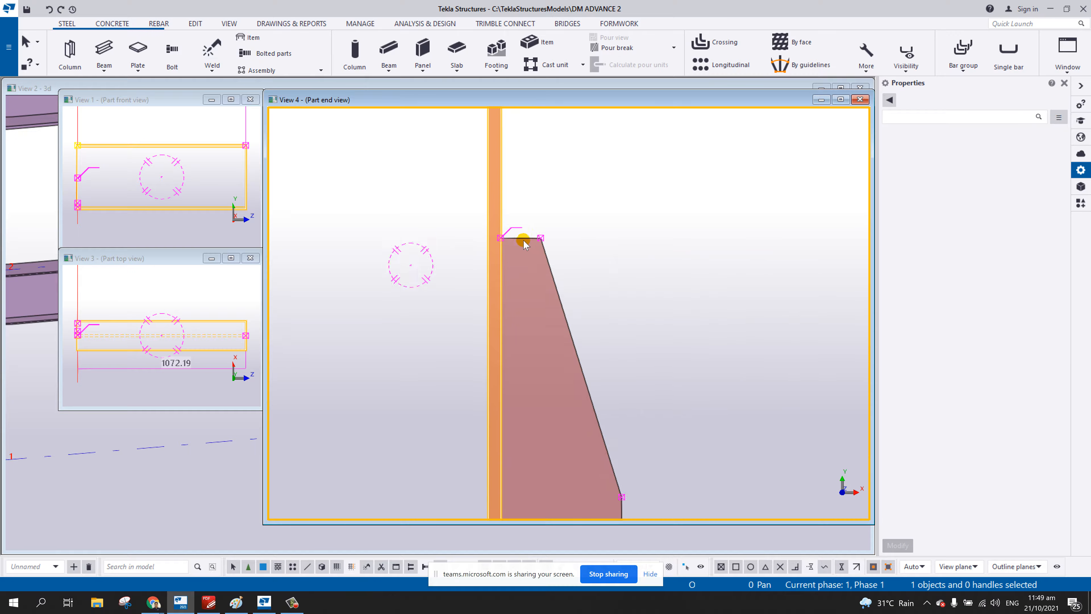
left_click(521, 230)
scroll(521, 230, "down", 4)
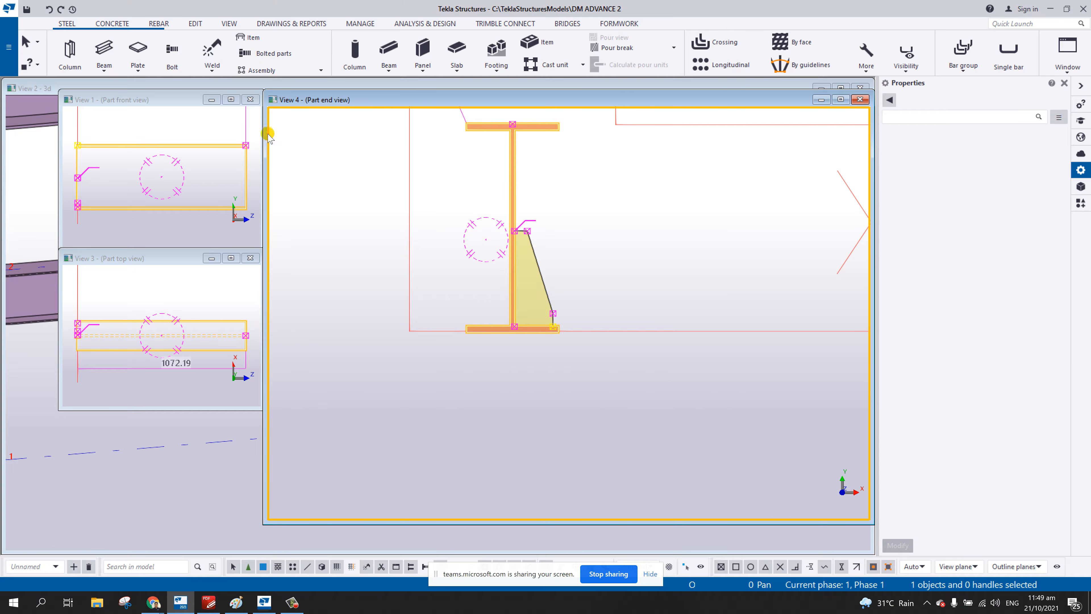
- Mirror-copy the stiffener to the other side of the web about a vertical line through the beam's centre, at X0 0.00 and angle -90
left_click(535, 265)
right_click(541, 256)
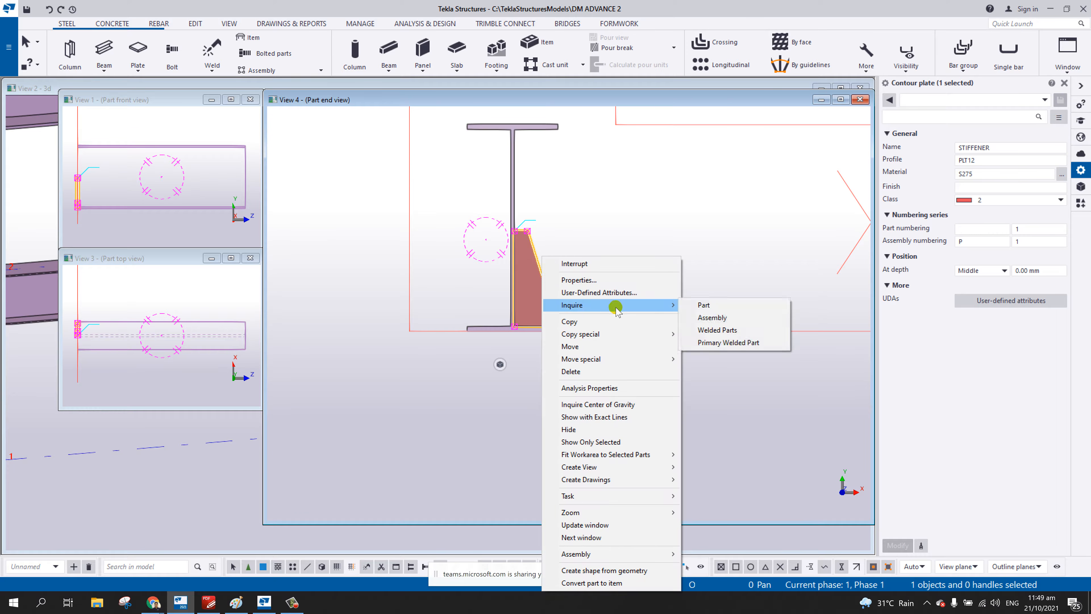
mouse_move(645, 334)
left_click(691, 360)
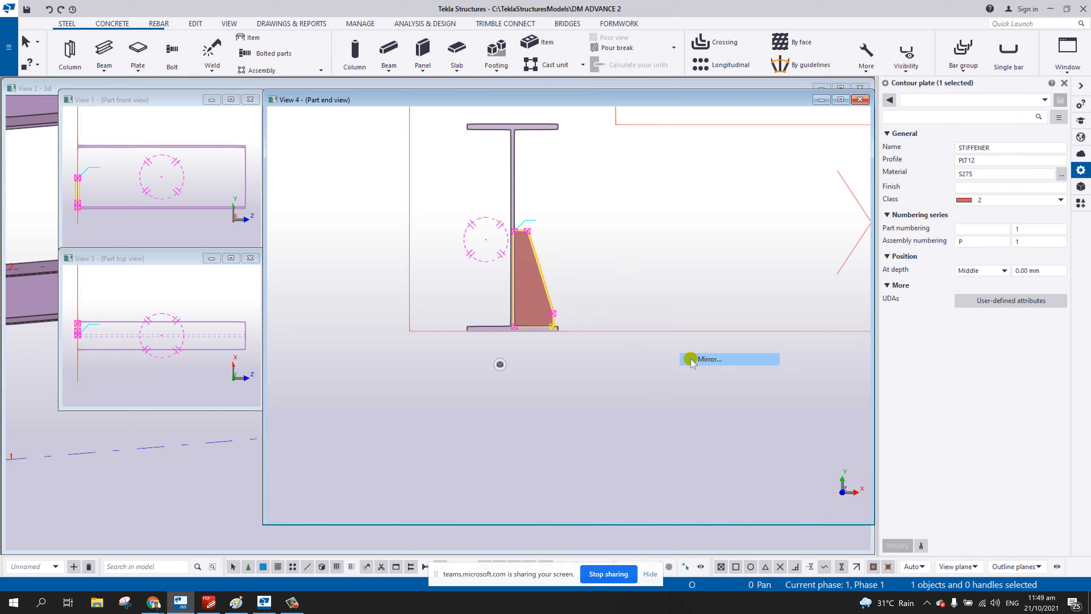
left_click(512, 331)
left_click(520, 410)
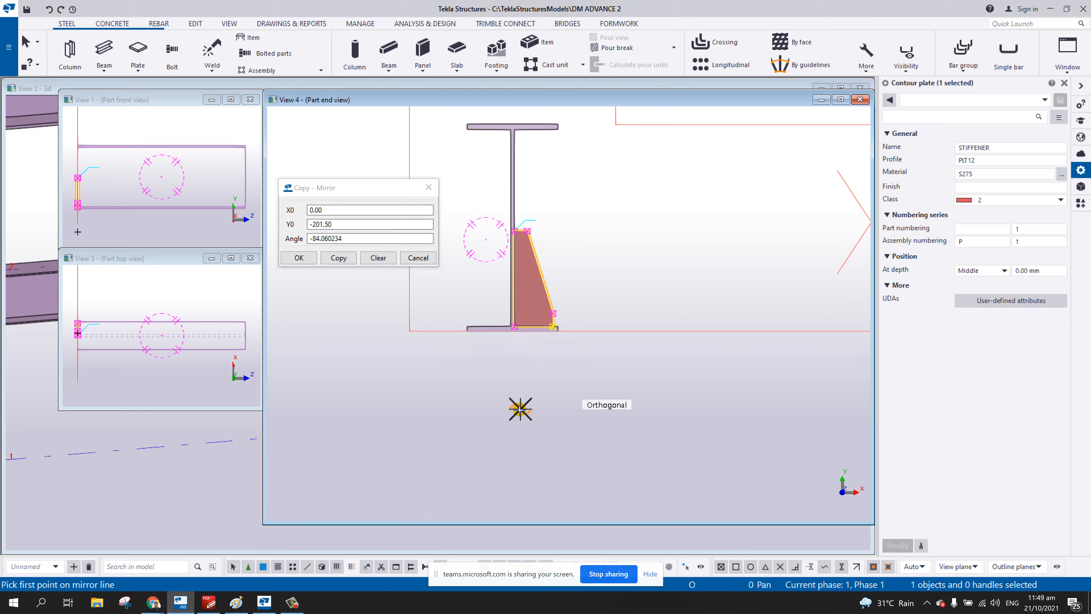
left_click(511, 334)
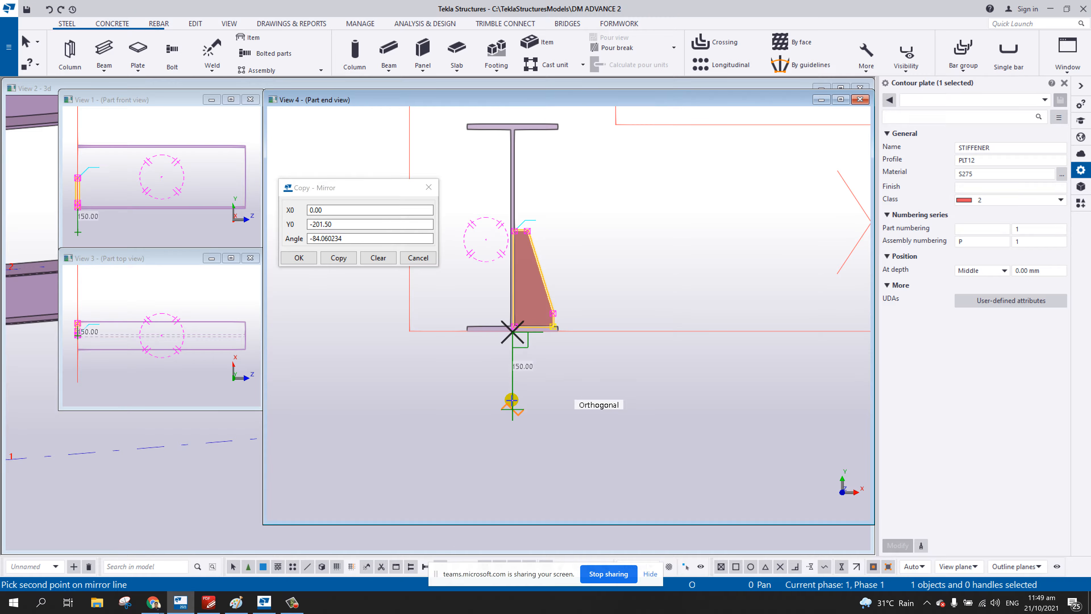
left_click(502, 389)
left_click(338, 257)
right_click(542, 249)
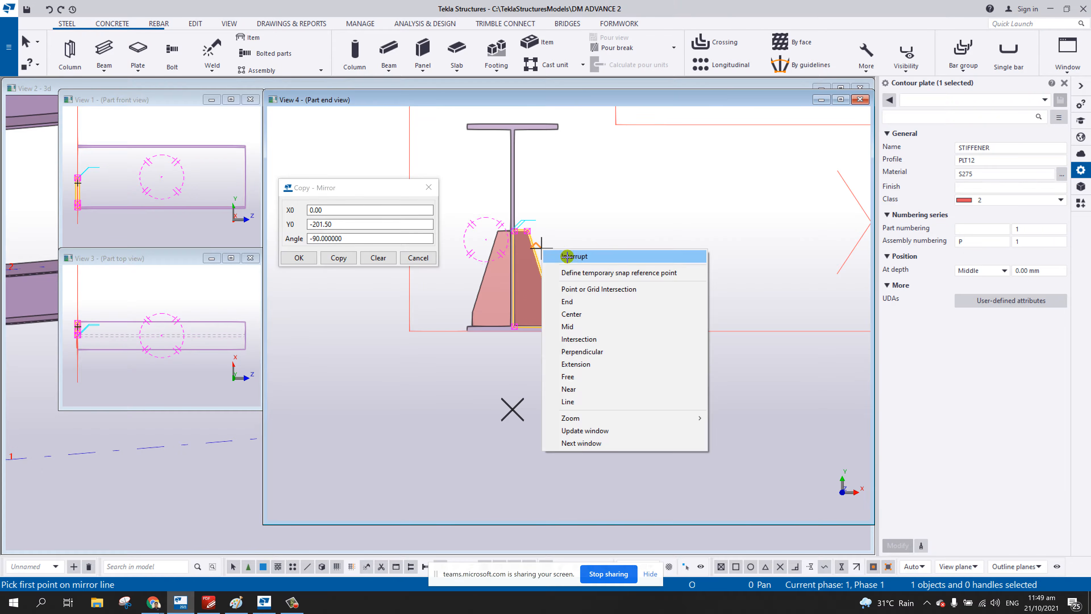
left_click(567, 257)
- Select both lower stiffeners and mirror-copy them upward about a horizontal line across the web, at Y0 about 30 and angle 0
scroll(529, 245, "up", 2)
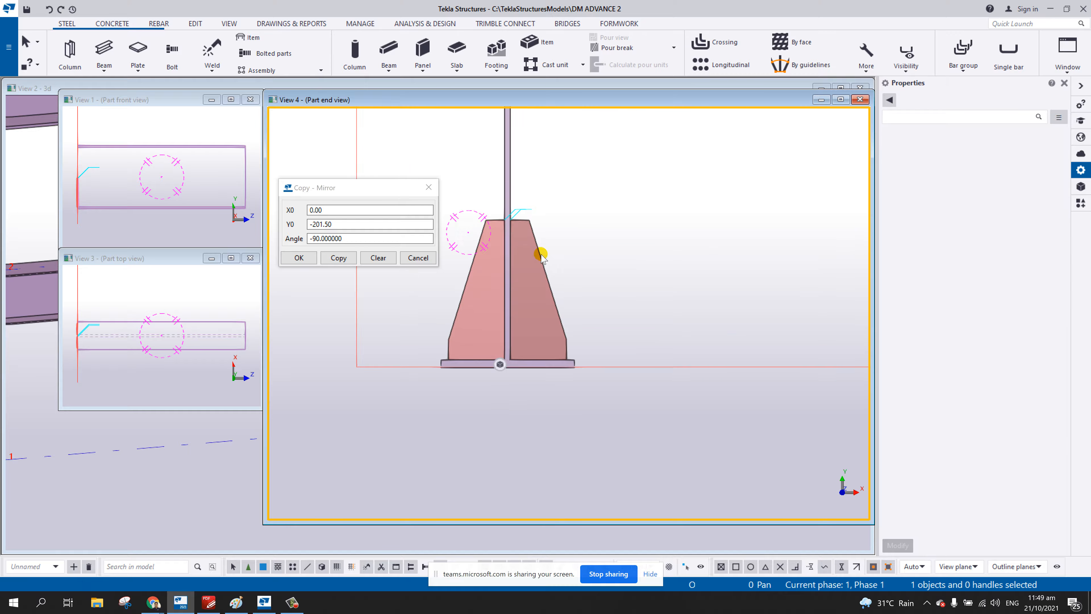
left_click(477, 257, "ctrl")
scroll(662, 473, "down", 2)
right_click(581, 264)
mouse_move(619, 302)
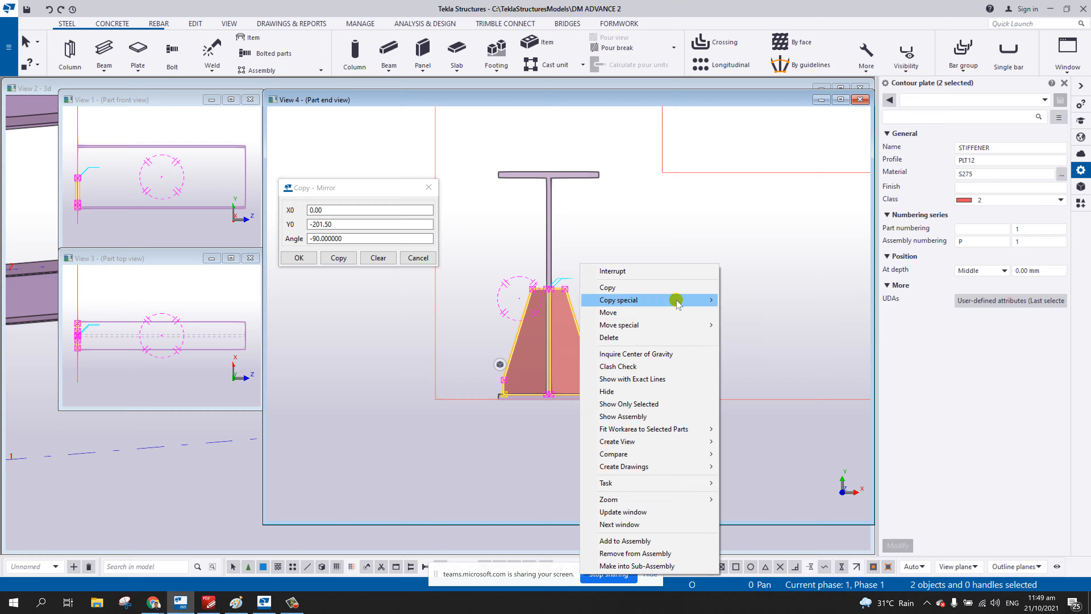
left_click(750, 325)
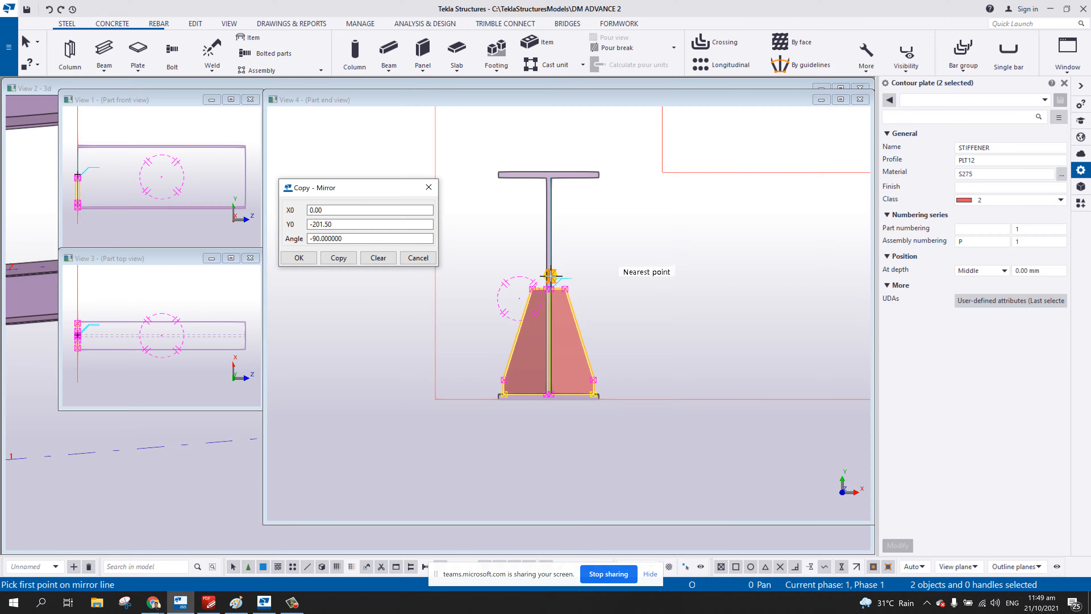
scroll(551, 261, "up", 2)
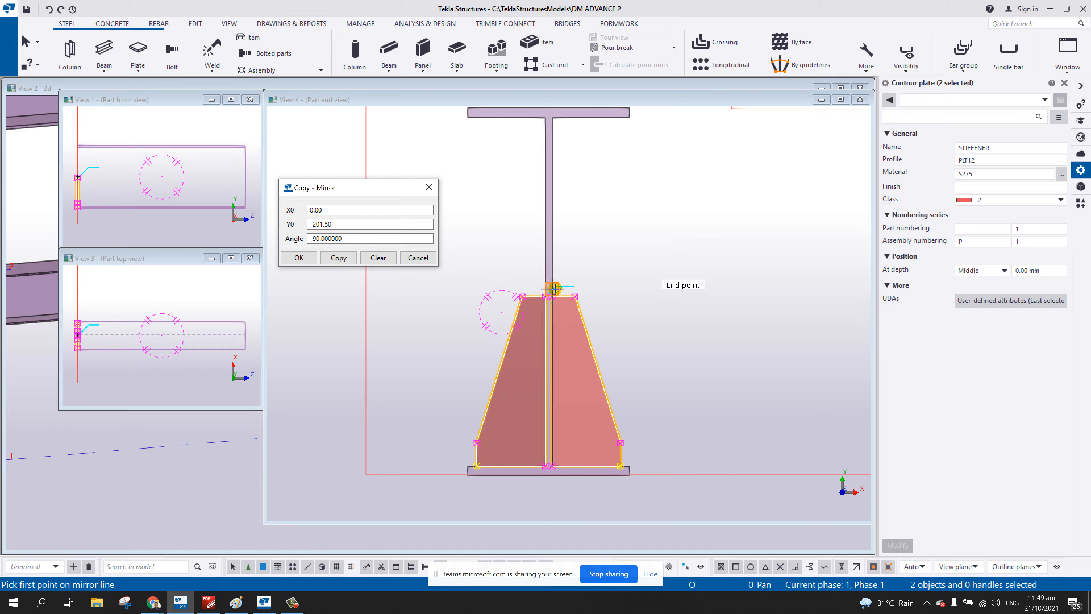
scroll(554, 289, "up", 2)
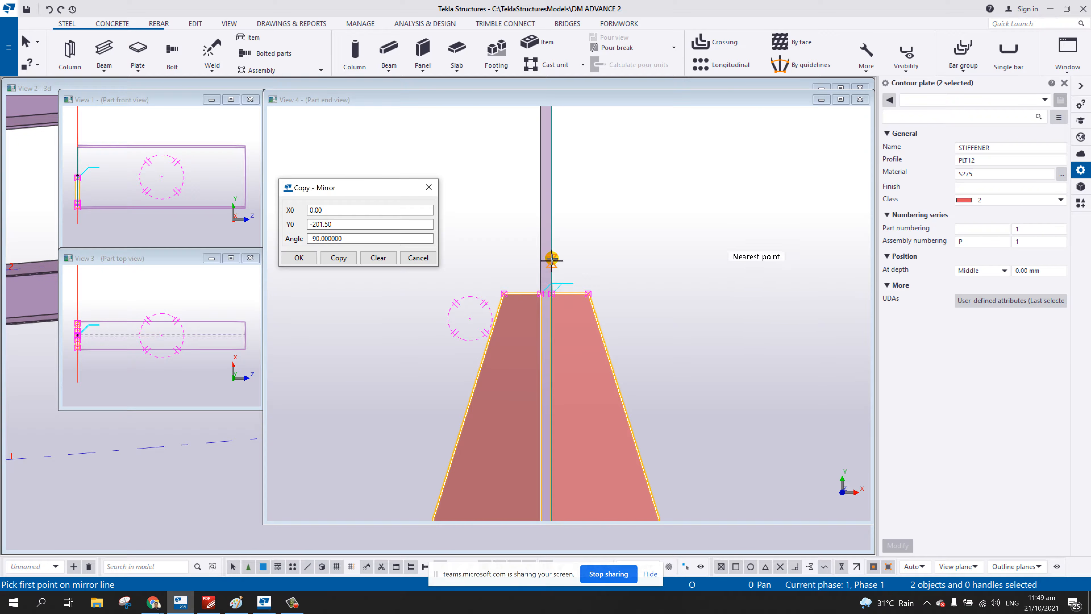
scroll(552, 284, "down", 3)
scroll(552, 248, "up", 2)
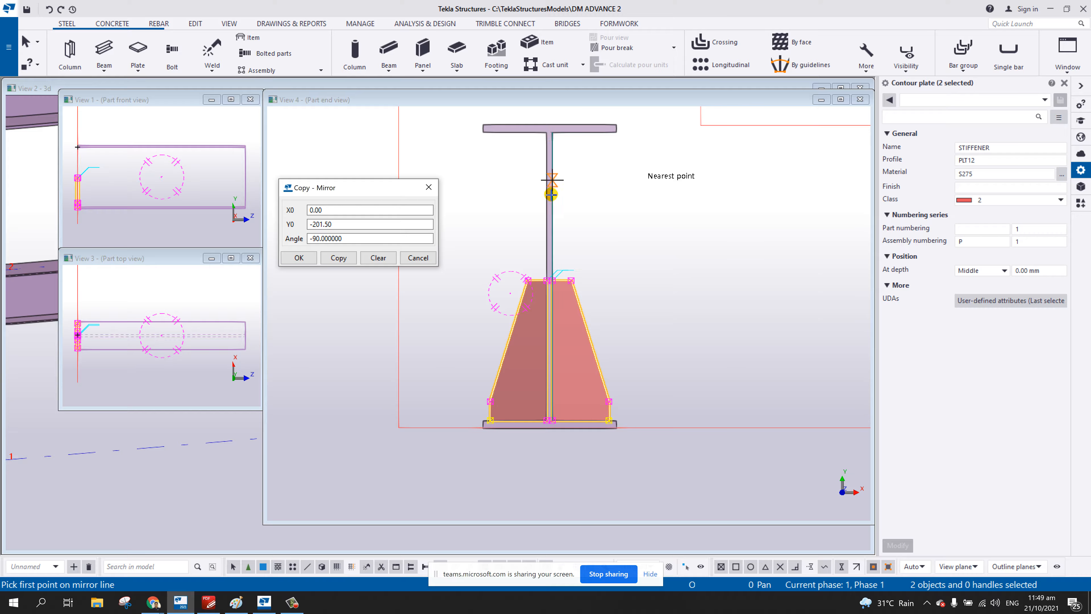
left_click(551, 253)
left_click(643, 255)
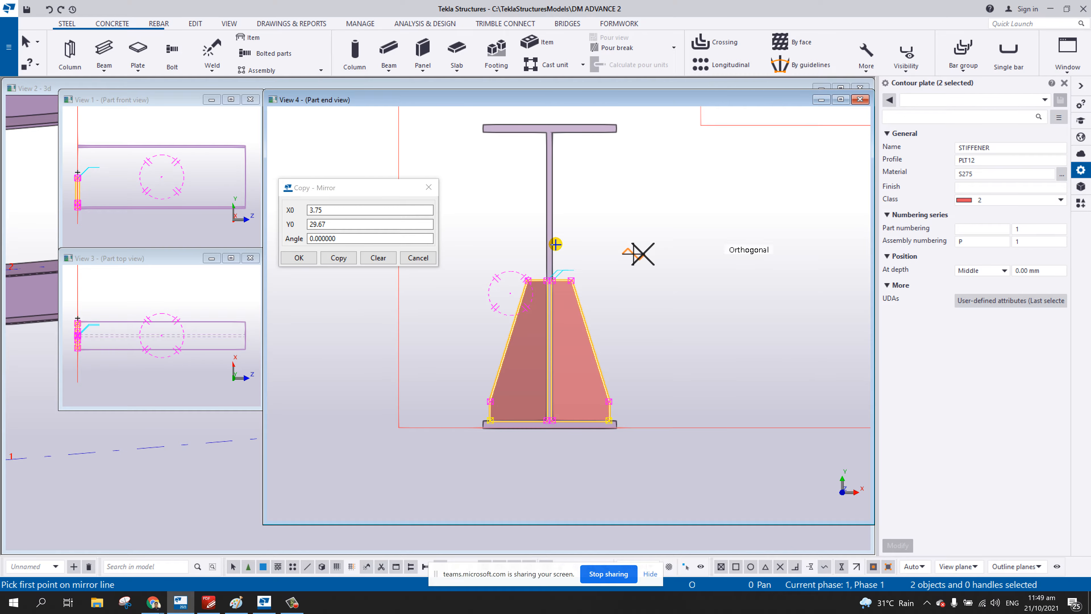
left_click(353, 258)
left_click(301, 257)
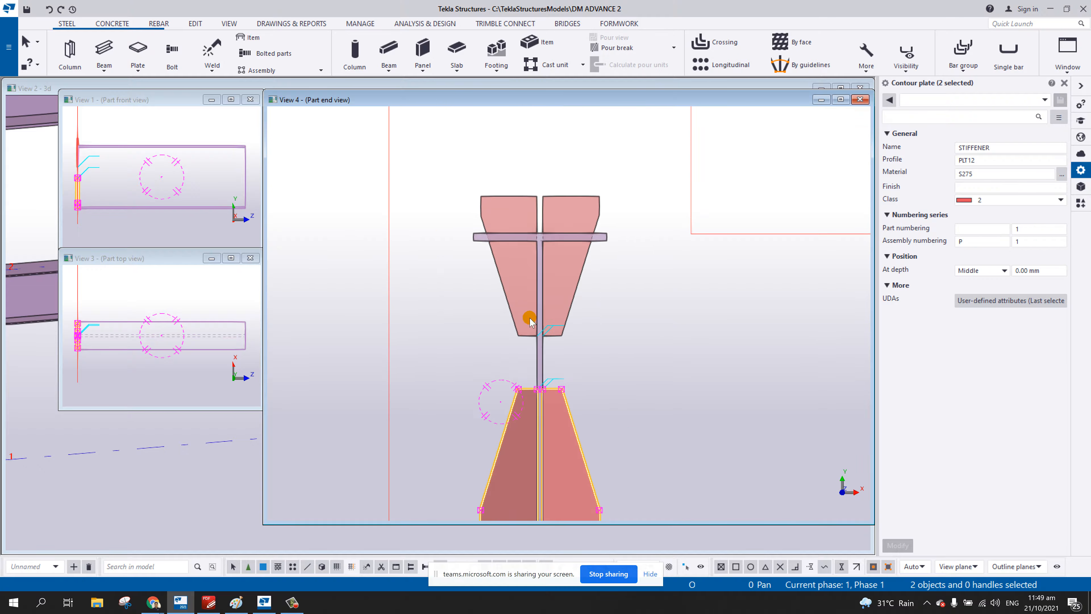
- Move the two upper stiffeners straight down so their top edges meet the underside of the beam's top flange
left_click(561, 174)
right_click(563, 164)
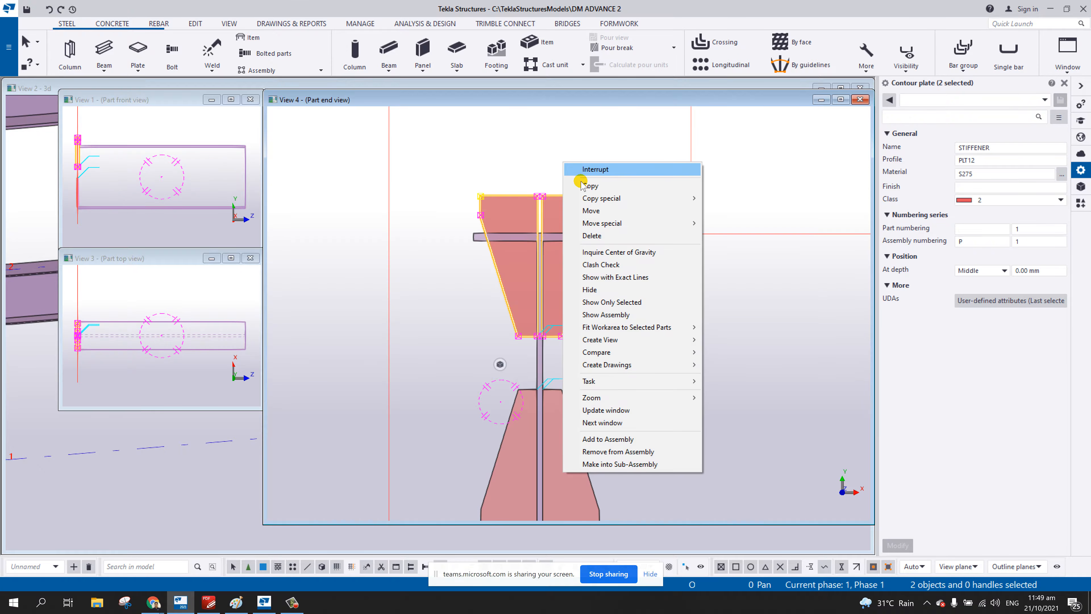
left_click(586, 211)
scroll(562, 191, "up", 2)
left_click(563, 198)
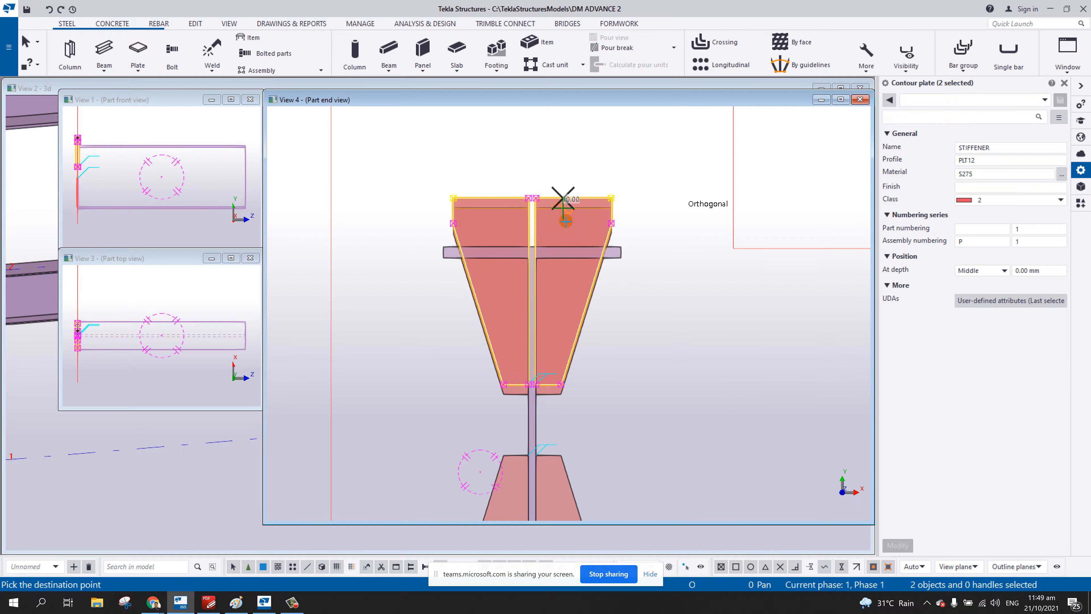
left_click(564, 253)
scroll(646, 310, "down", 2)
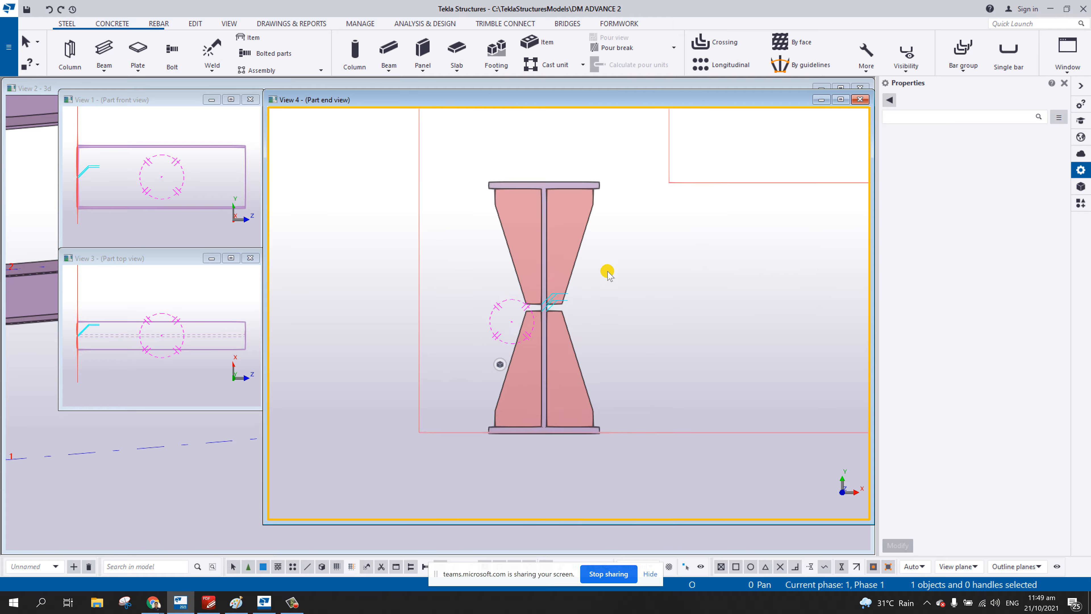
scroll(609, 274, "down", 1)
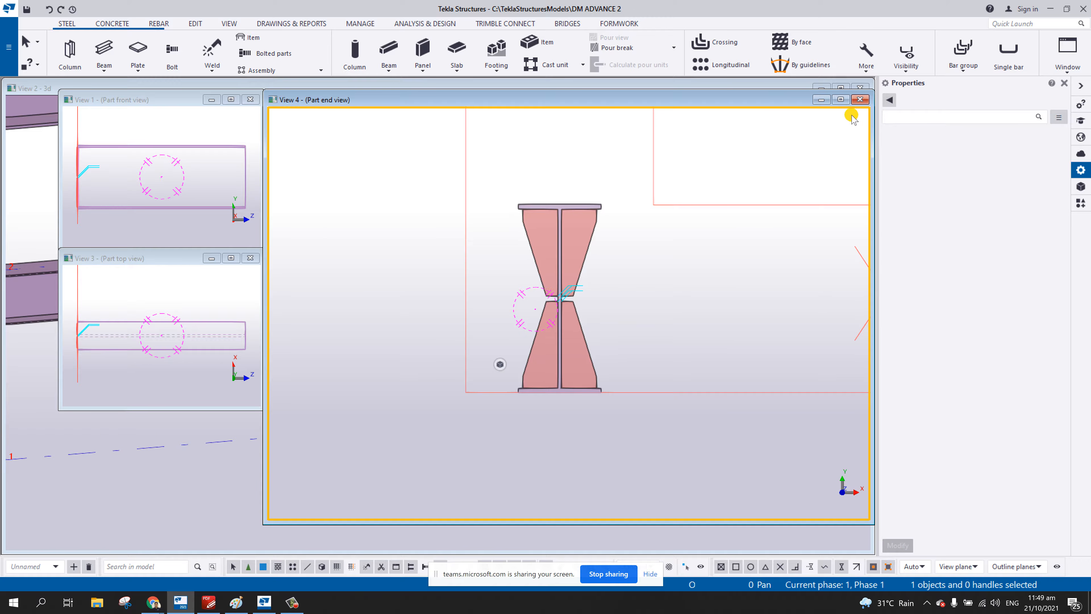
- Close the part end view and enlarge the part front view window
left_click(861, 100)
left_click(260, 243)
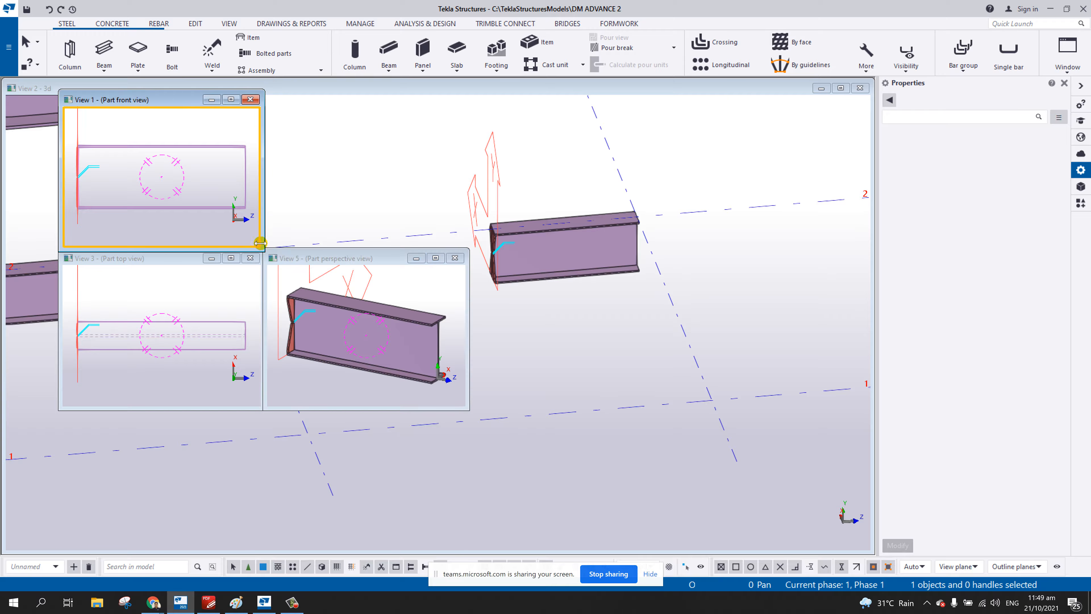
left_click_drag(262, 249, 743, 423)
scroll(271, 271, "up", 2)
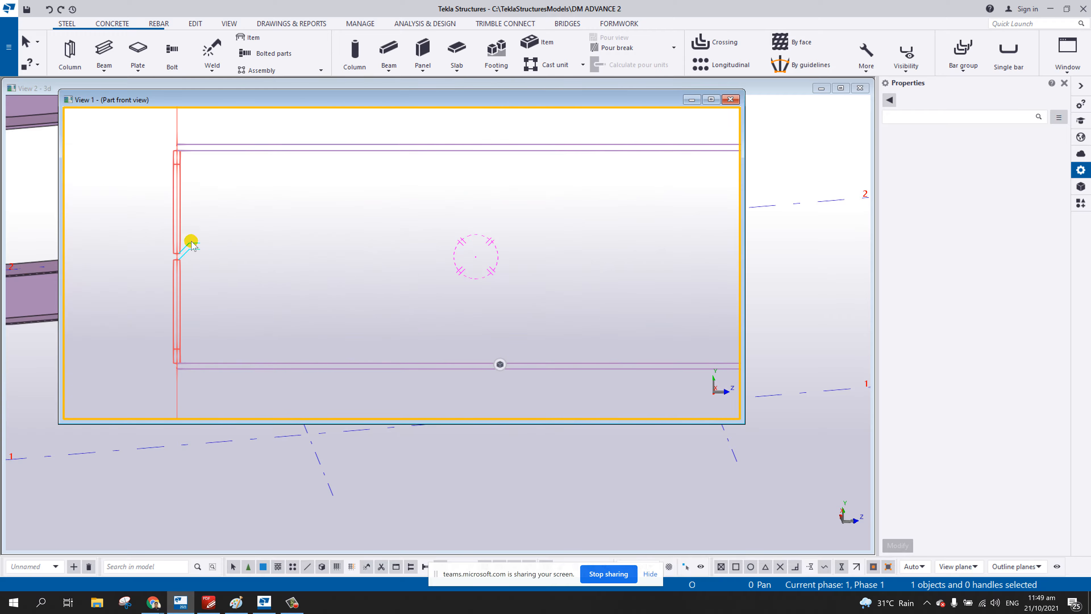
- Select all the stiffeners with their welds in the front view and move them 500 mm along the beam from its end
left_click_drag(155, 139, 217, 391)
right_click(239, 210)
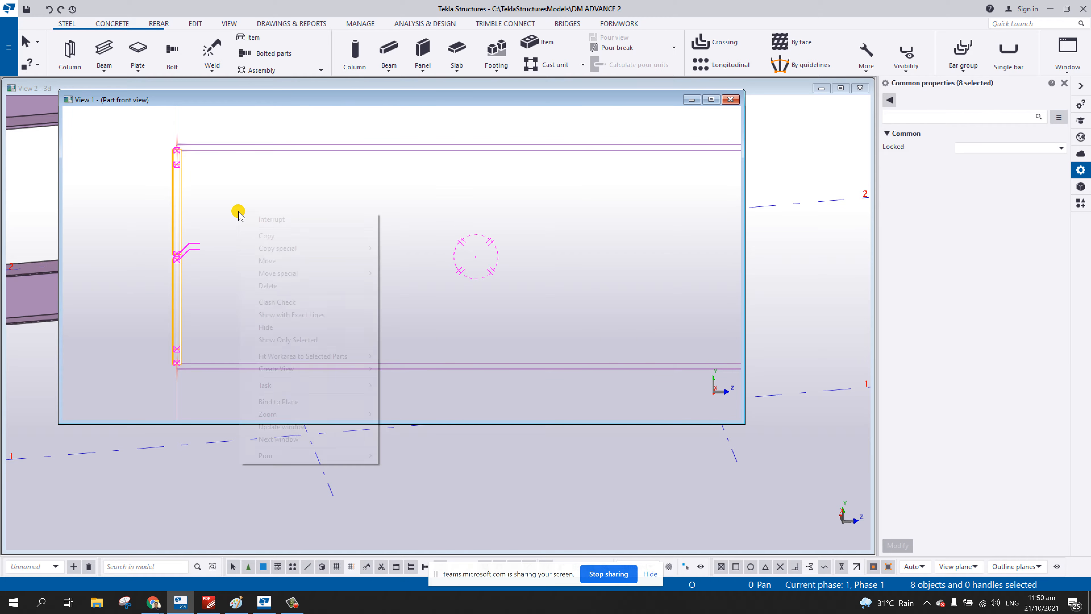
left_click(266, 260)
left_click(176, 253)
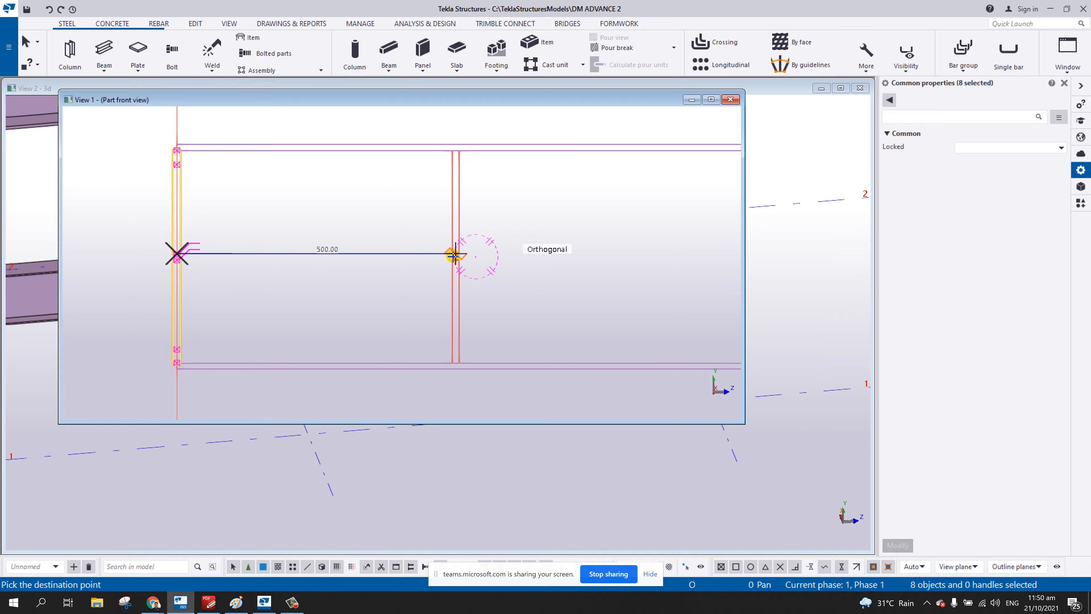
left_click(454, 255)
left_click(516, 260)
- Set the weld position of the near-side lower stiffener to -x
scroll(493, 272, "up", 2)
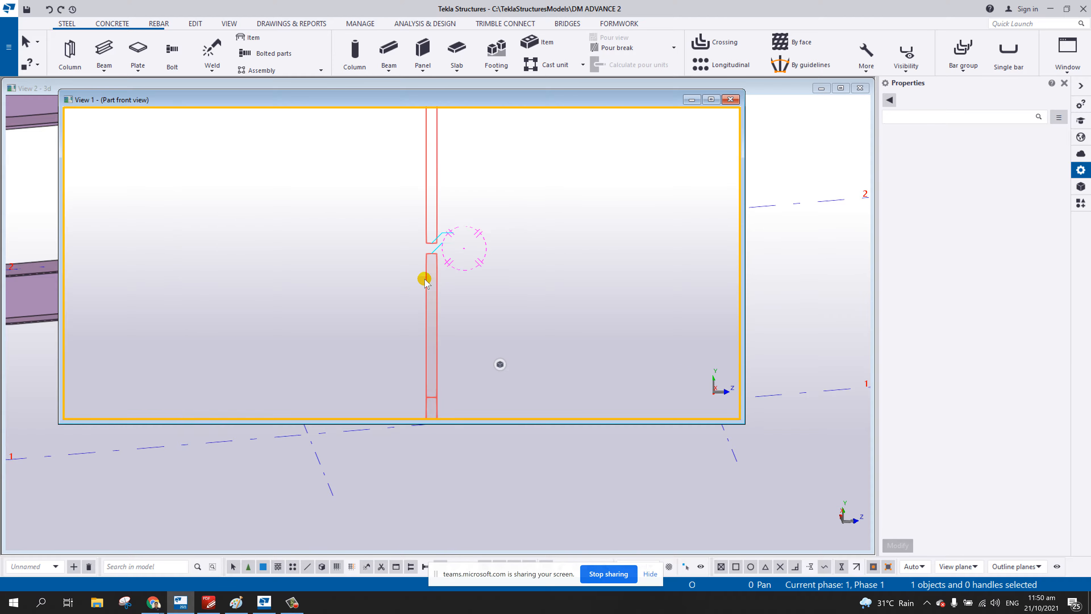
middle_click_drag(425, 278, 562, 284, "ctrl")
key("ctrl+p")
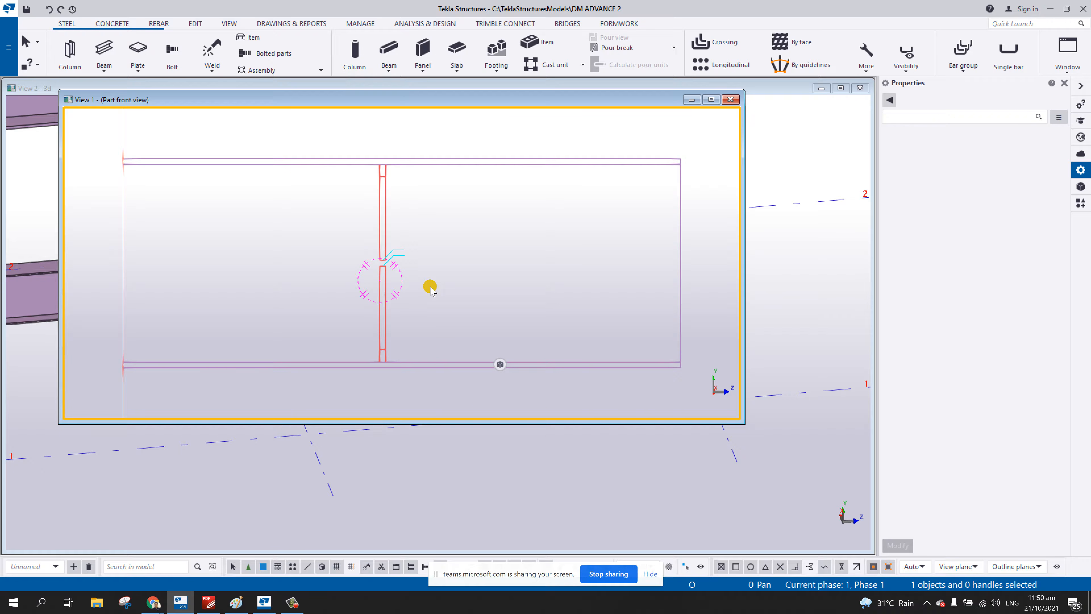
scroll(430, 286, "up", 3)
key("ctrl+p")
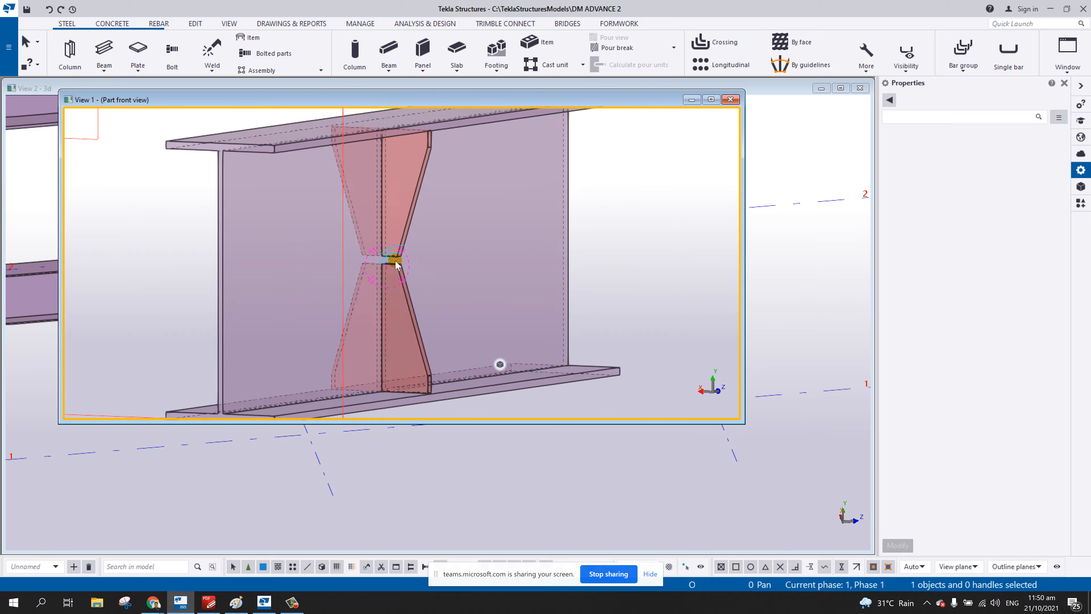
scroll(396, 265, "up", 5)
middle_click_drag(391, 258, 560, 276)
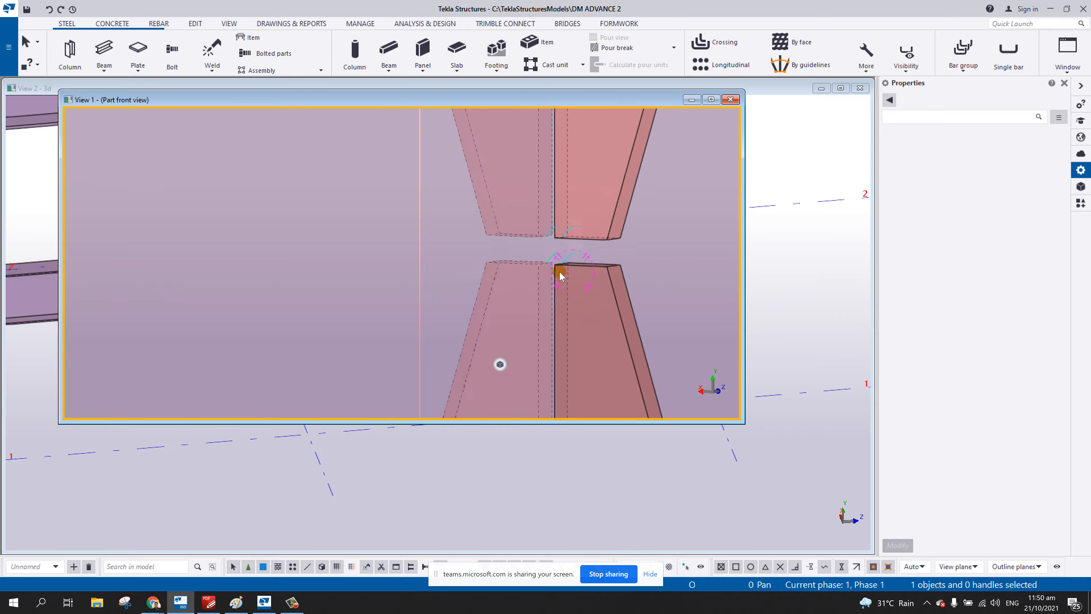
left_click(561, 276)
scroll(559, 258, "down", 2)
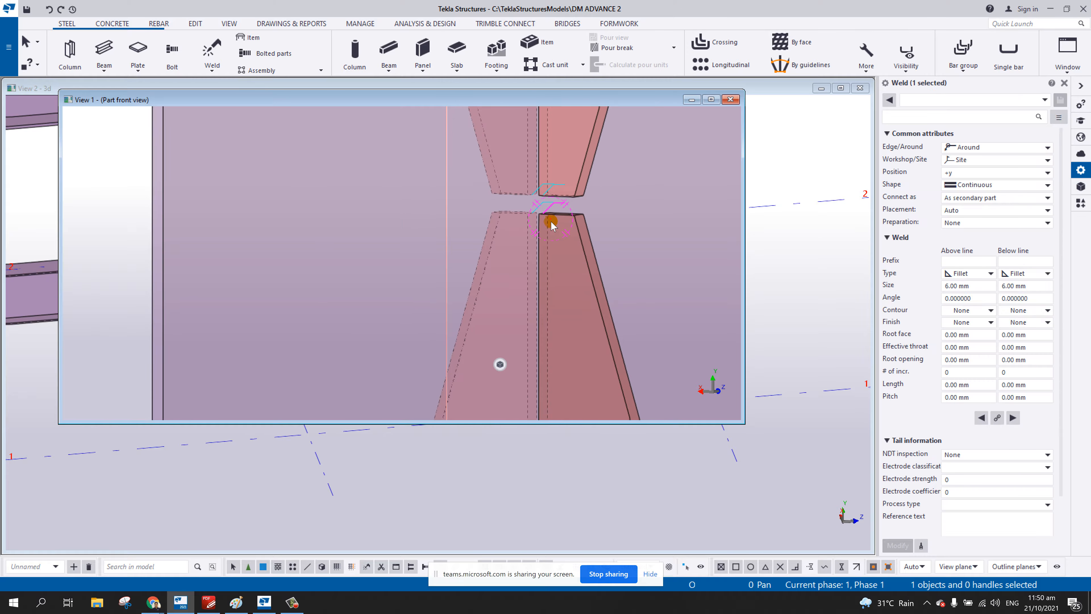
left_click(977, 172)
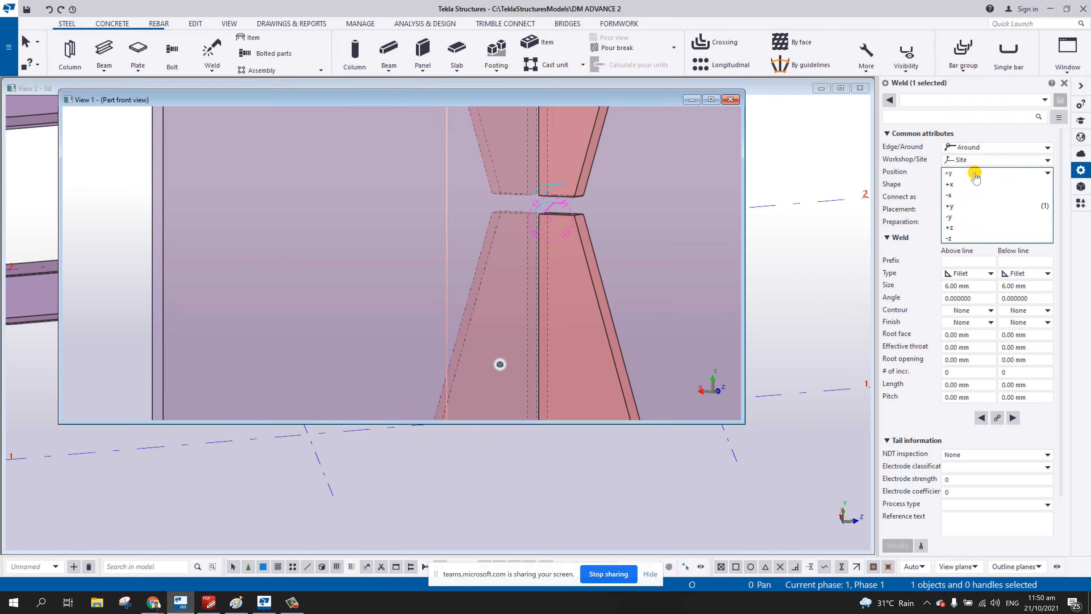
left_click(956, 194)
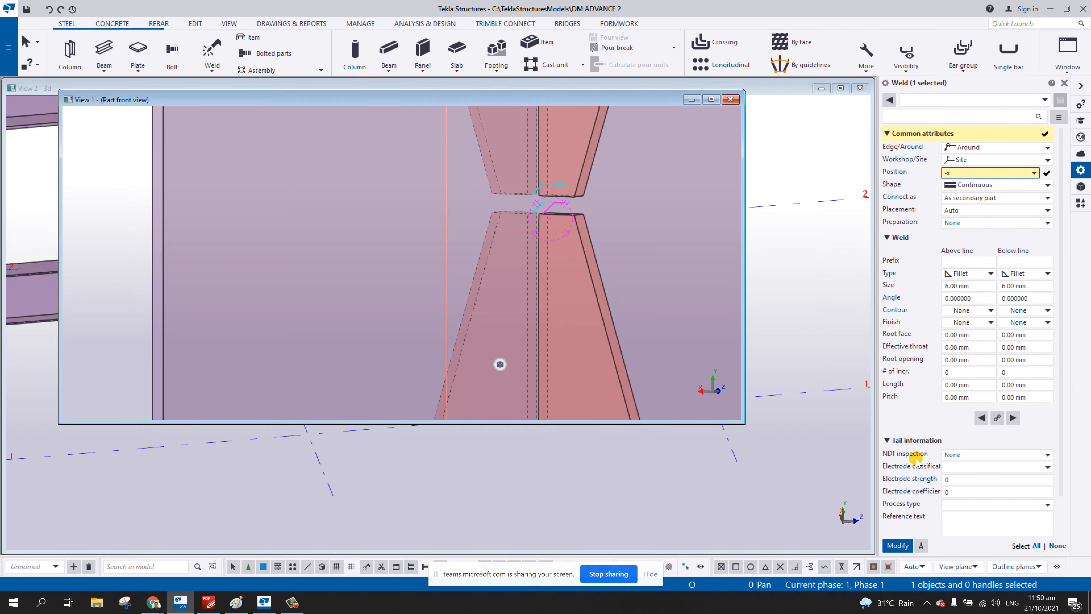
left_click(899, 545)
- Try the +z position for the near-side lower stiffener's weld and undo that change
scroll(592, 329, "down", 3)
middle_click_drag(592, 329, 582, 265)
left_click(952, 173)
left_click(961, 226)
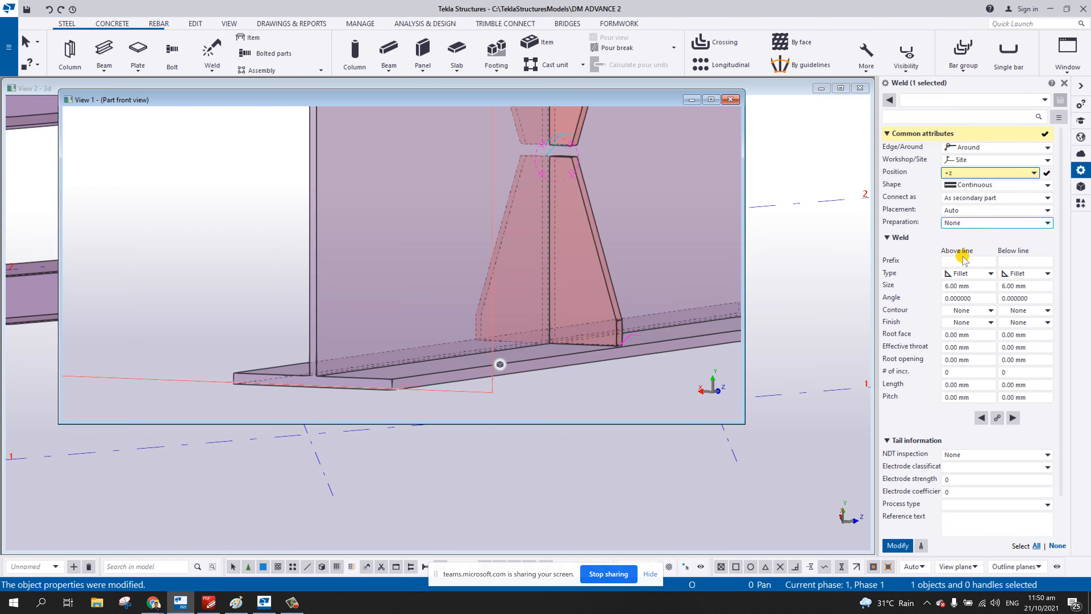
left_click(898, 545)
scroll(607, 270, "down", 4)
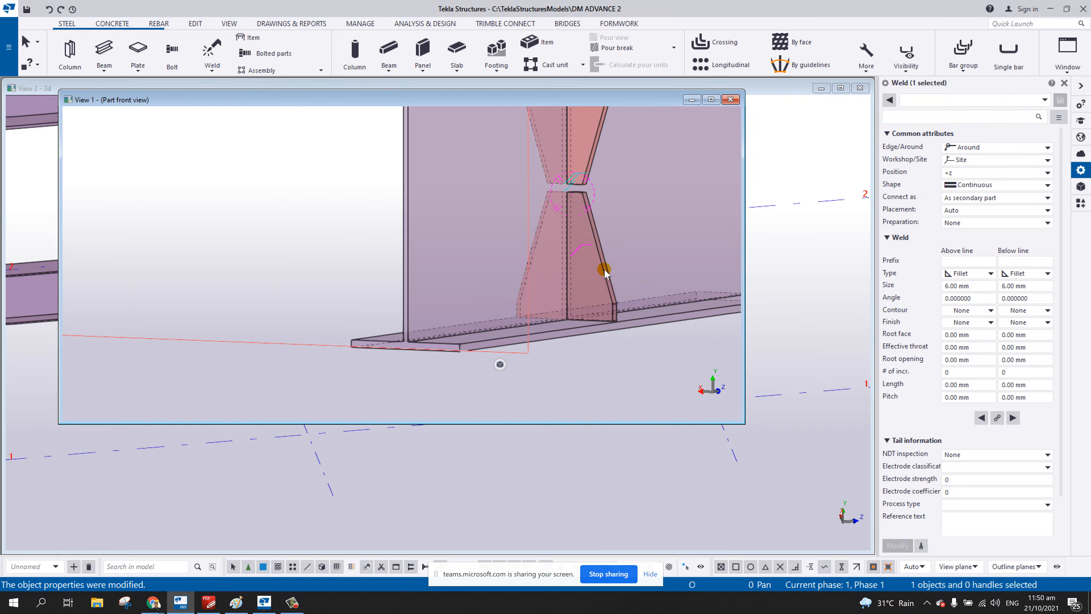
scroll(530, 275, "down", 3)
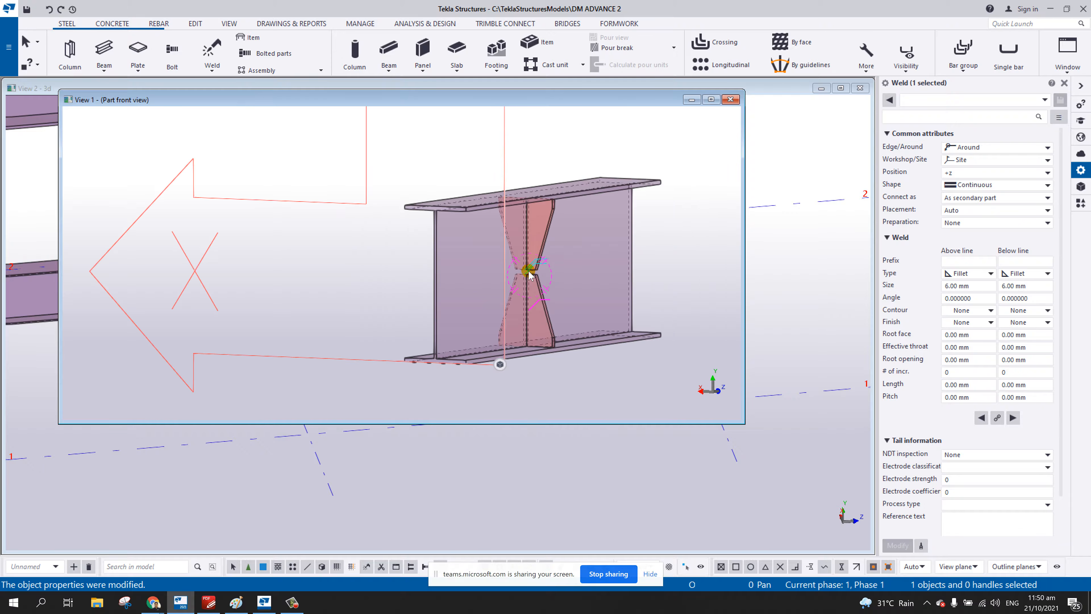
key("ctrl+z")
middle_click_drag(565, 294, 561, 285)
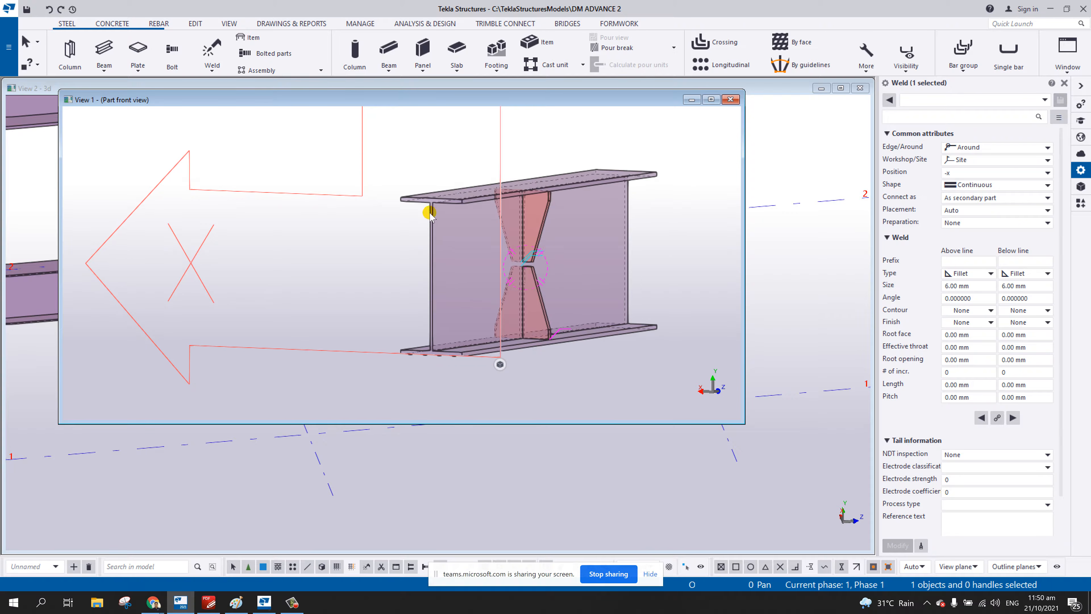
- Set the work plane parallel to the XY plane at depth coordinate 0.00
left_click(229, 24)
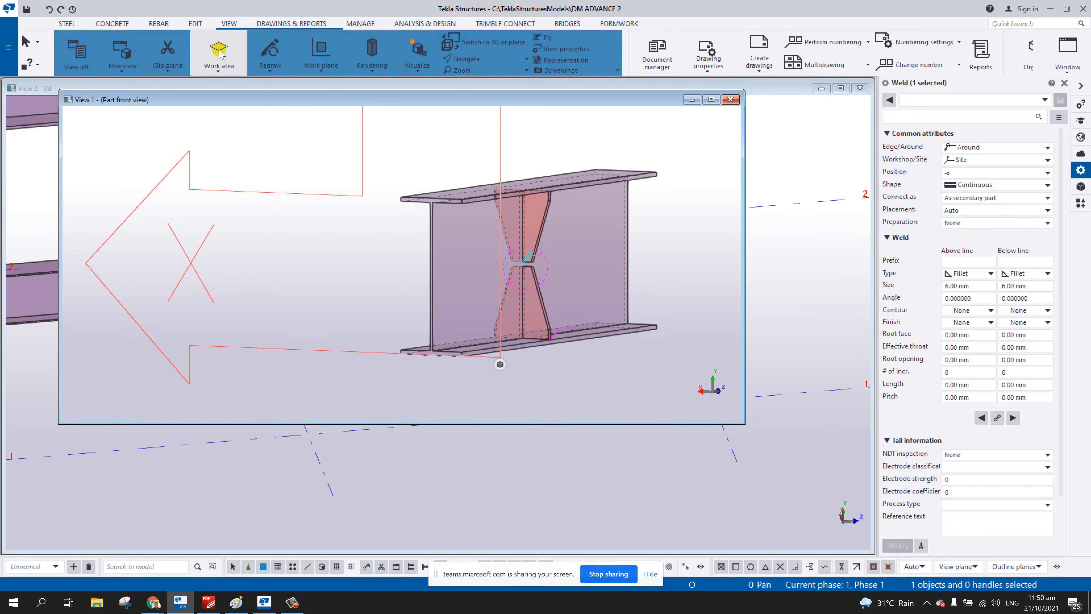
left_click(310, 68)
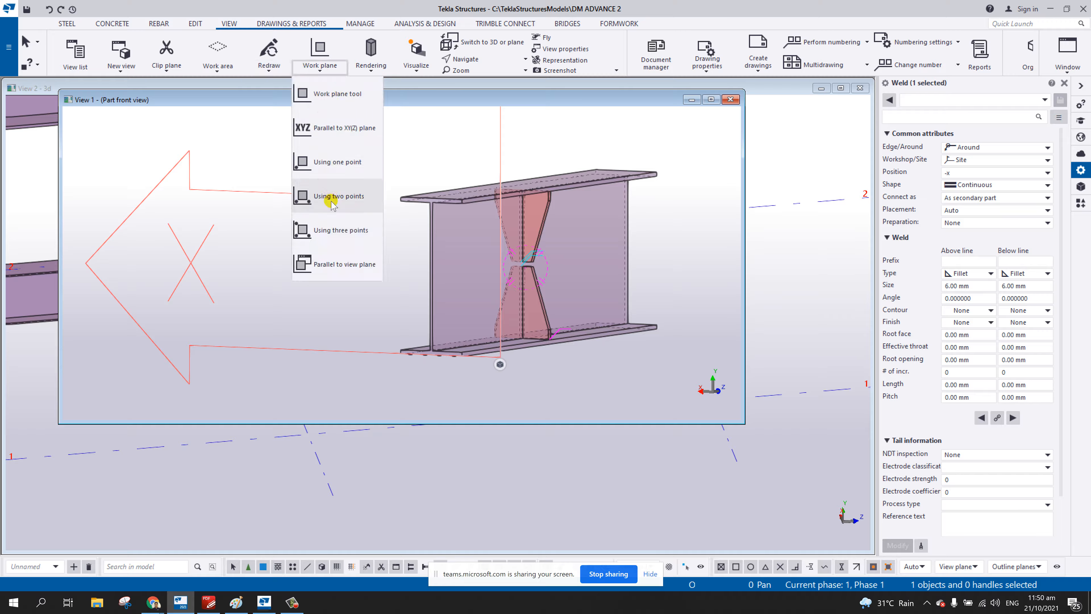
left_click(331, 127)
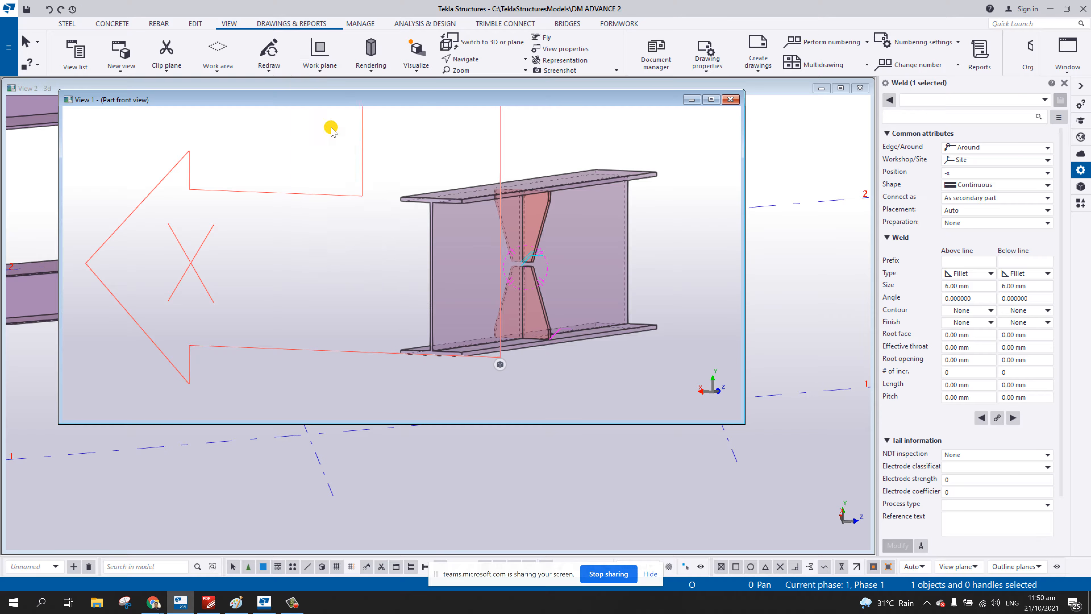
left_click(323, 64)
left_click(313, 127)
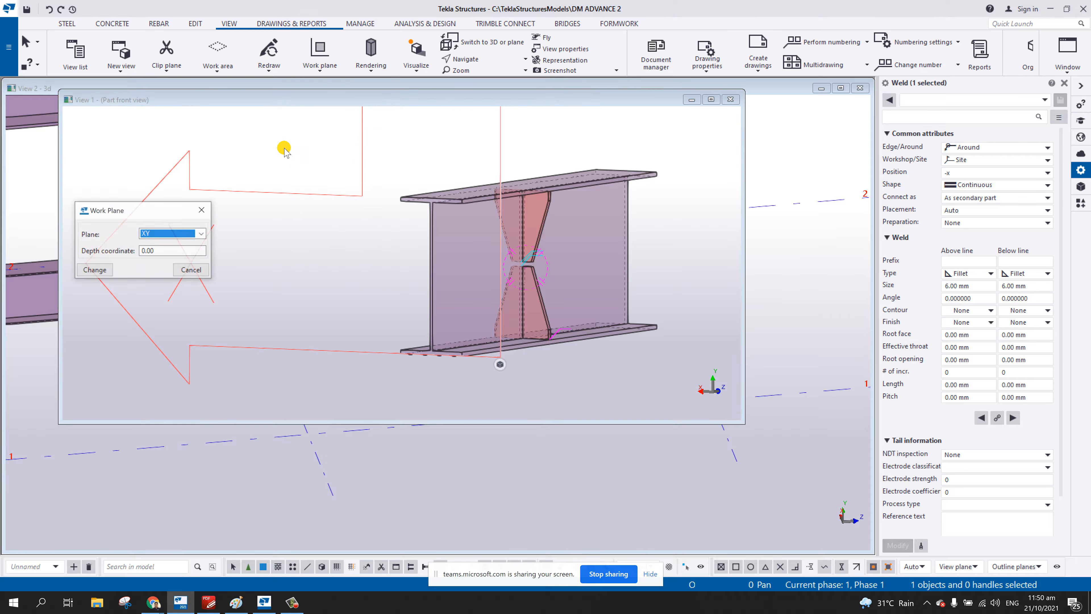
left_click(101, 270)
left_click(192, 270)
right_click(497, 246)
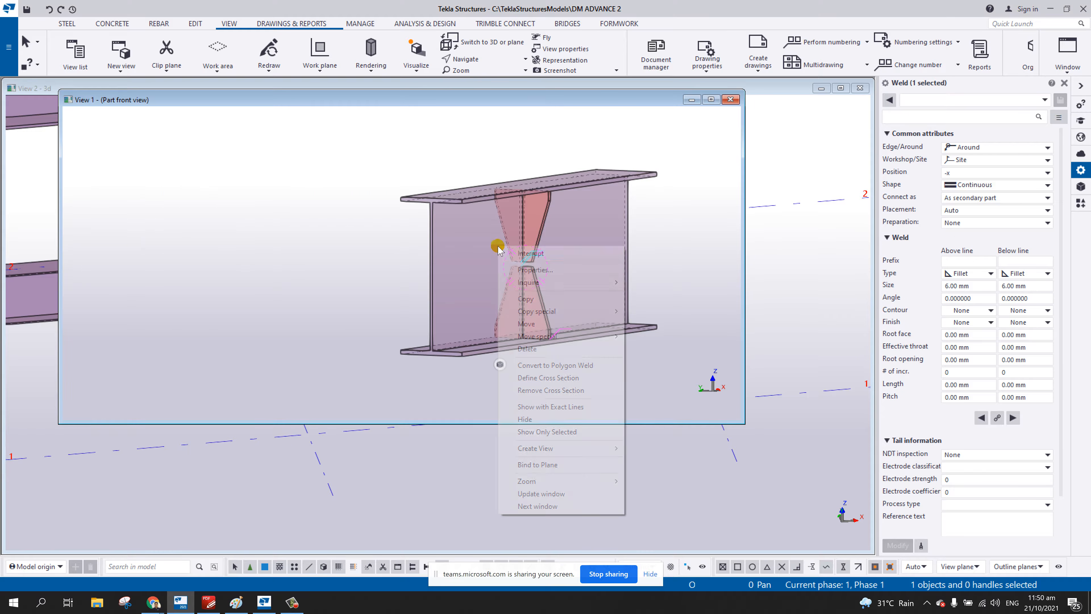
left_click(527, 254)
- Try +z as the near-side lower stiffener's weld position and settle on +y
scroll(546, 270, "up", 3)
middle_click_drag(563, 371, 585, 270)
scroll(586, 275, "down", 1)
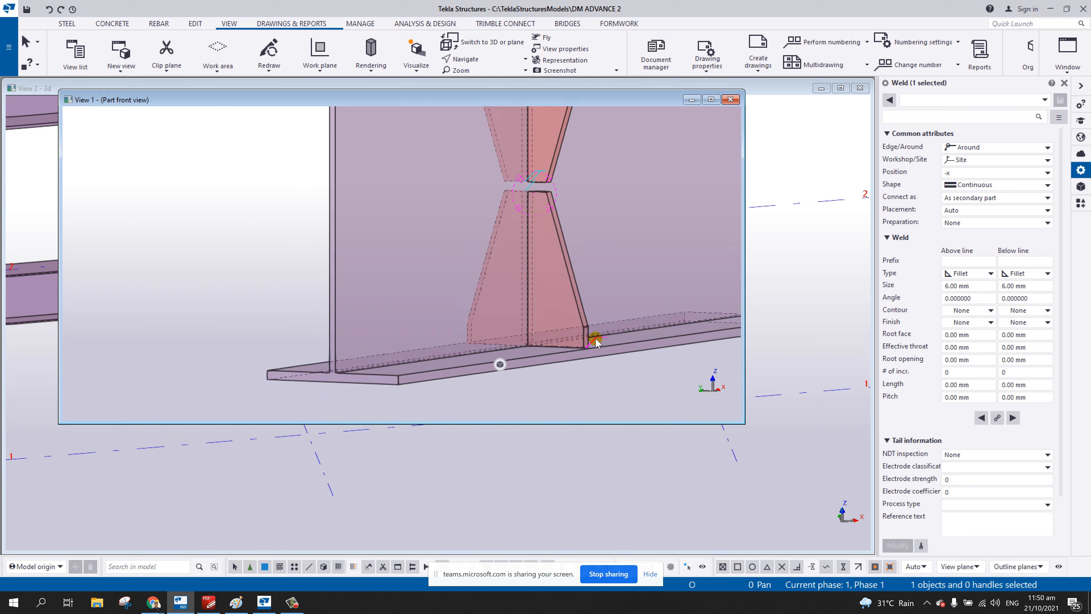
left_click(967, 173)
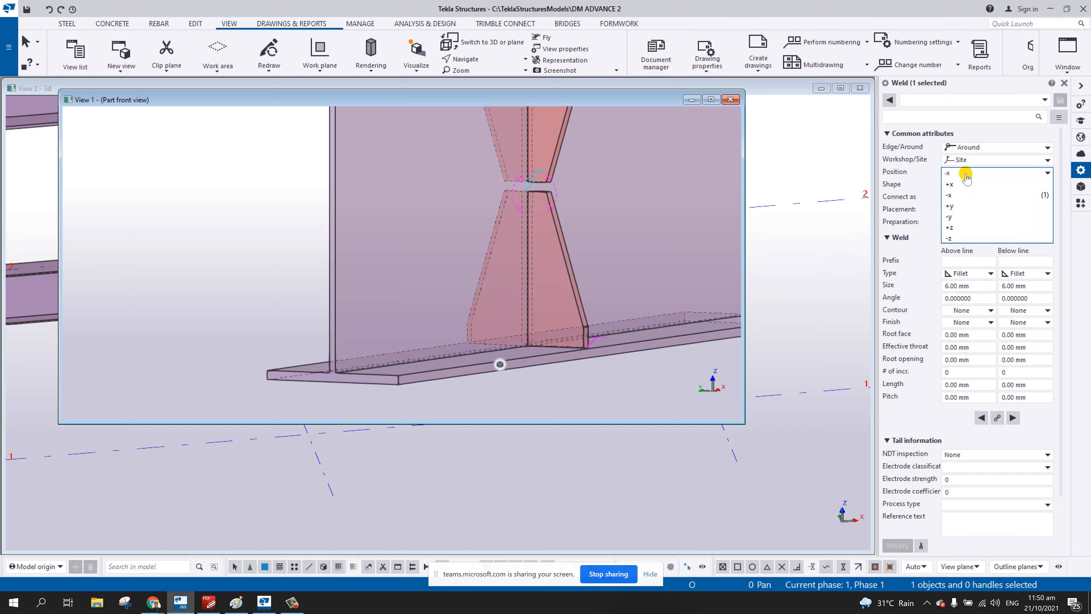
left_click(958, 227)
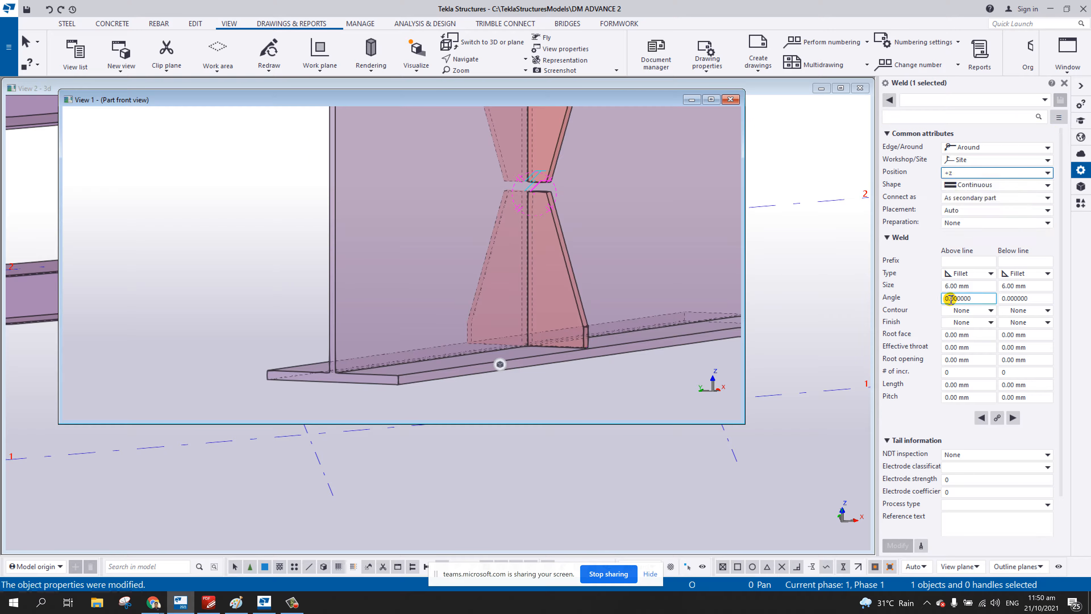
left_click(955, 173)
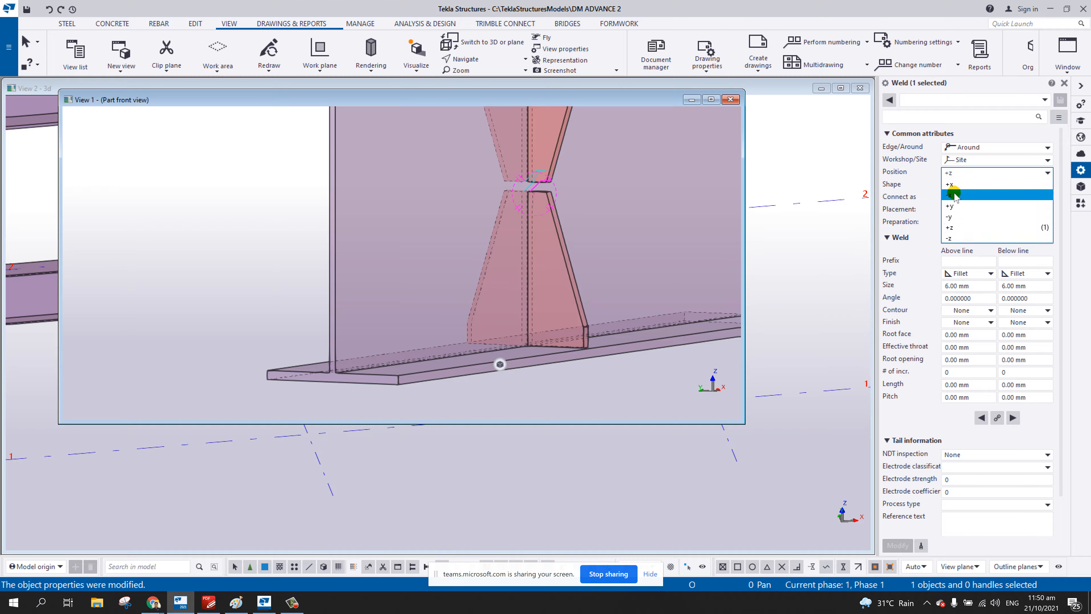
left_click(955, 205)
middle_click(894, 215)
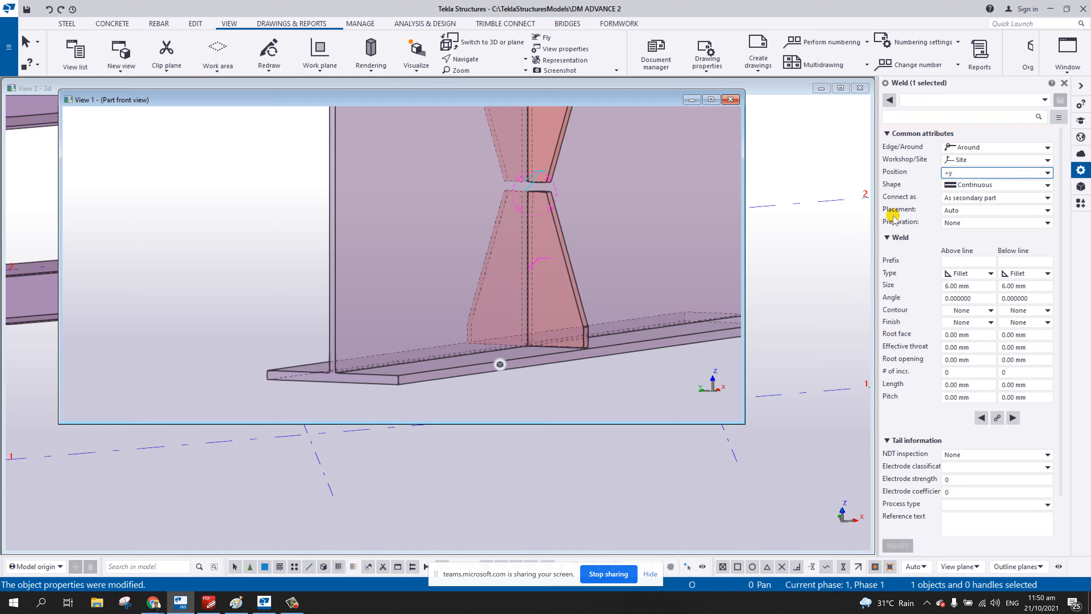
- Select the far-side lower stiffener's weld, try position +y and settle on -y
left_click(531, 185)
left_click(986, 174)
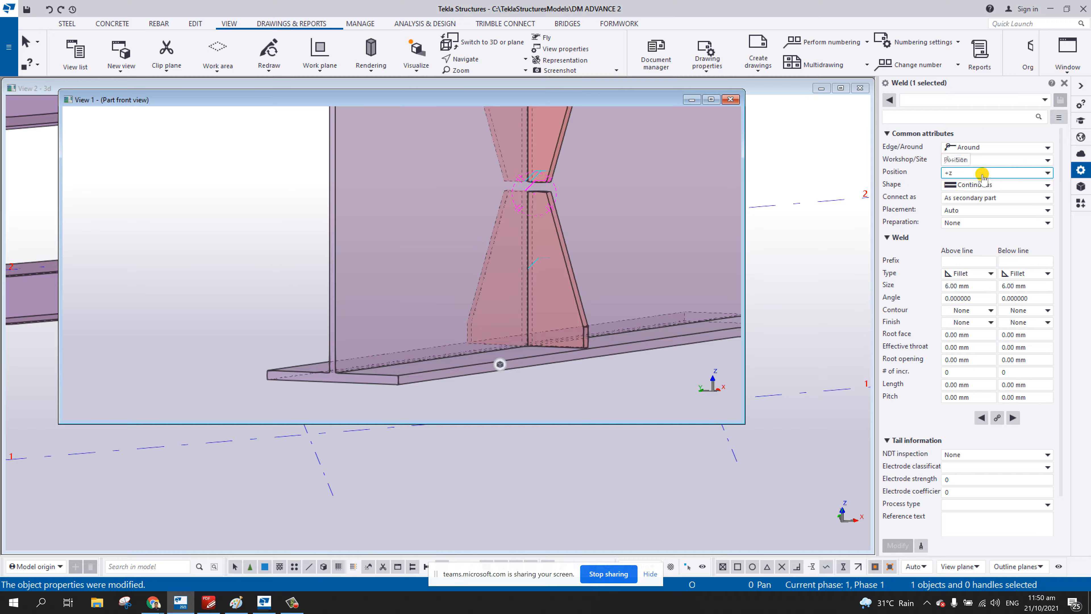
left_click(963, 205)
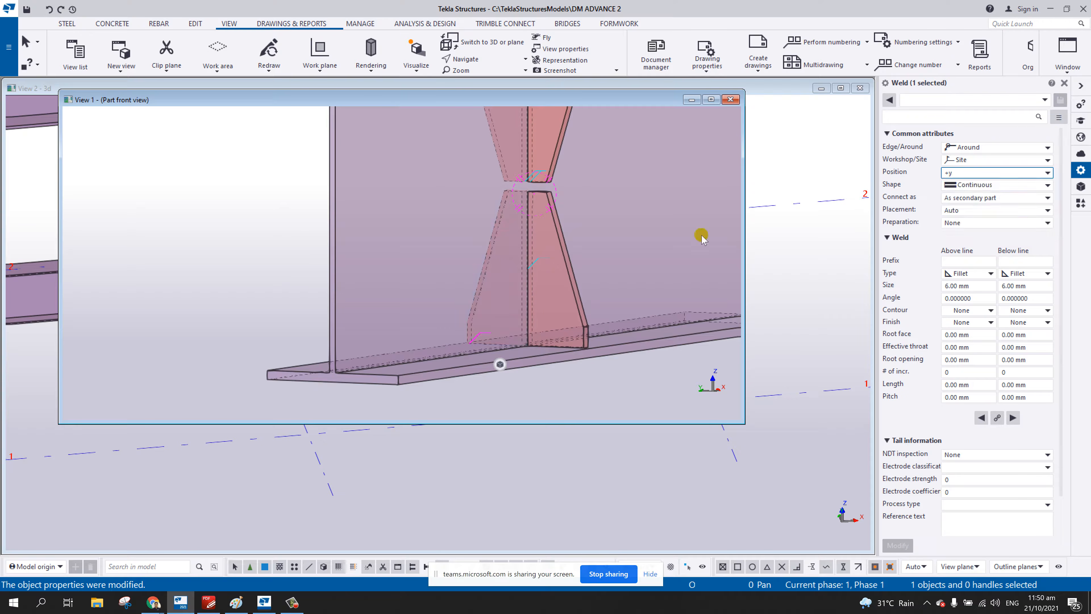
left_click(959, 176)
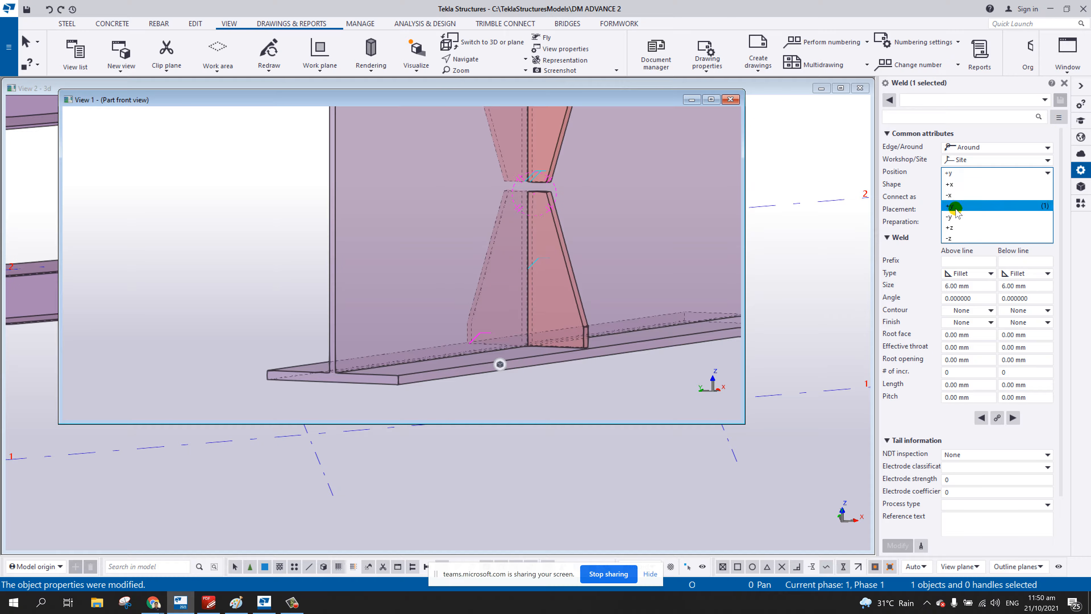
left_click(956, 216)
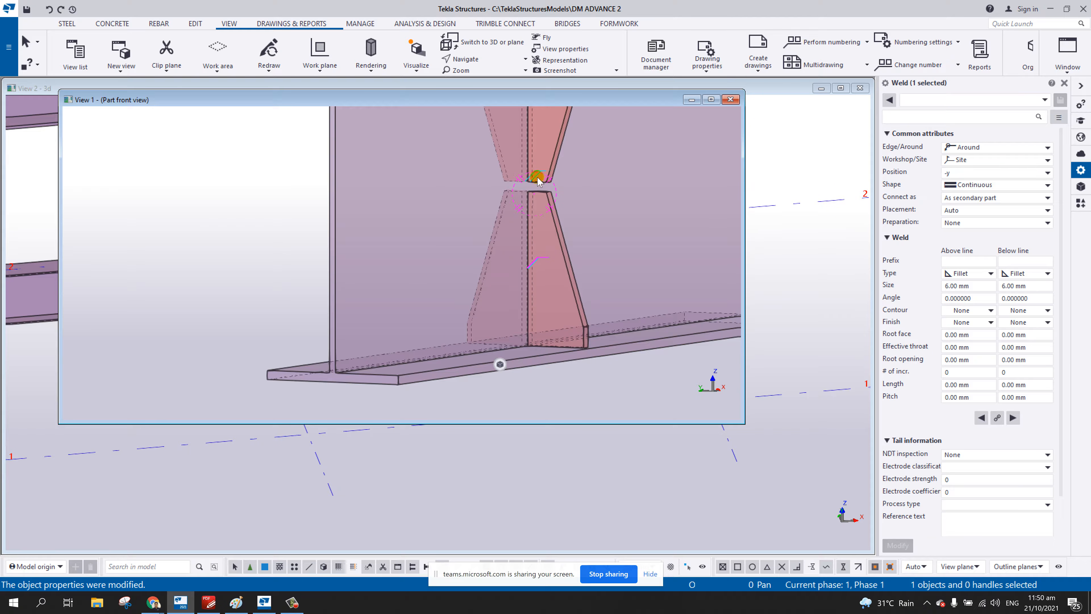
- Set the weld position of the near-side upper stiffener to +y
left_click(967, 174)
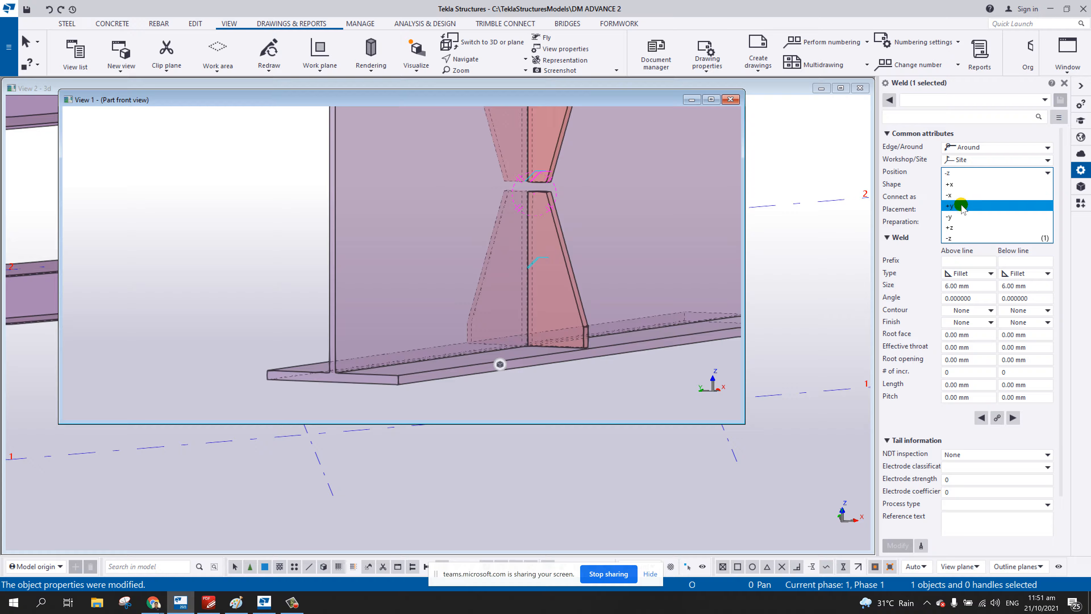
left_click(960, 206)
middle_click_drag(711, 232, 652, 312)
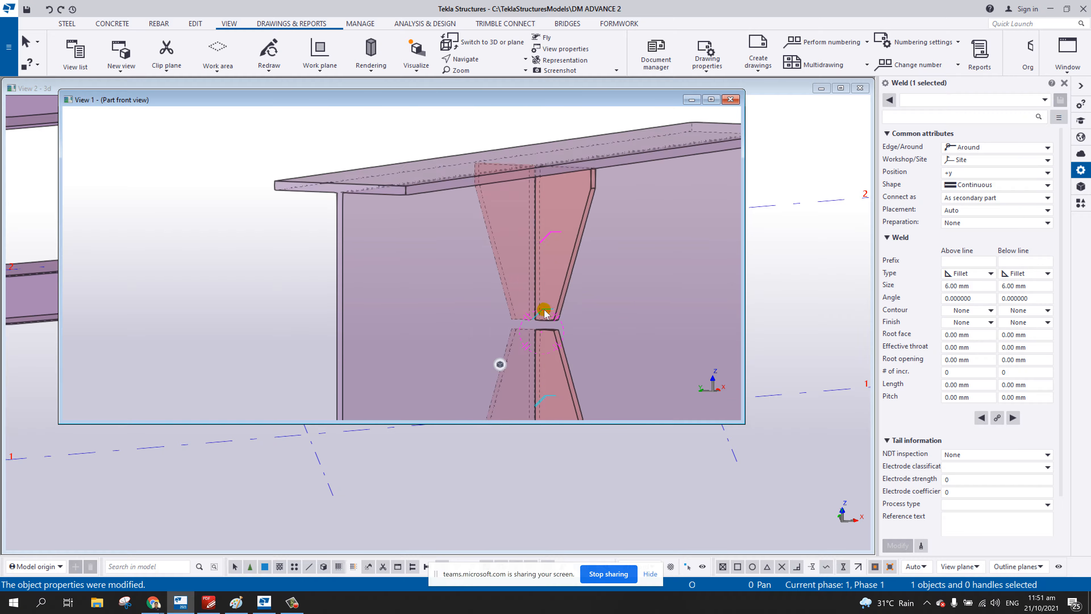
- Set the weld position of the far-side upper stiffener to -y
left_click(974, 172)
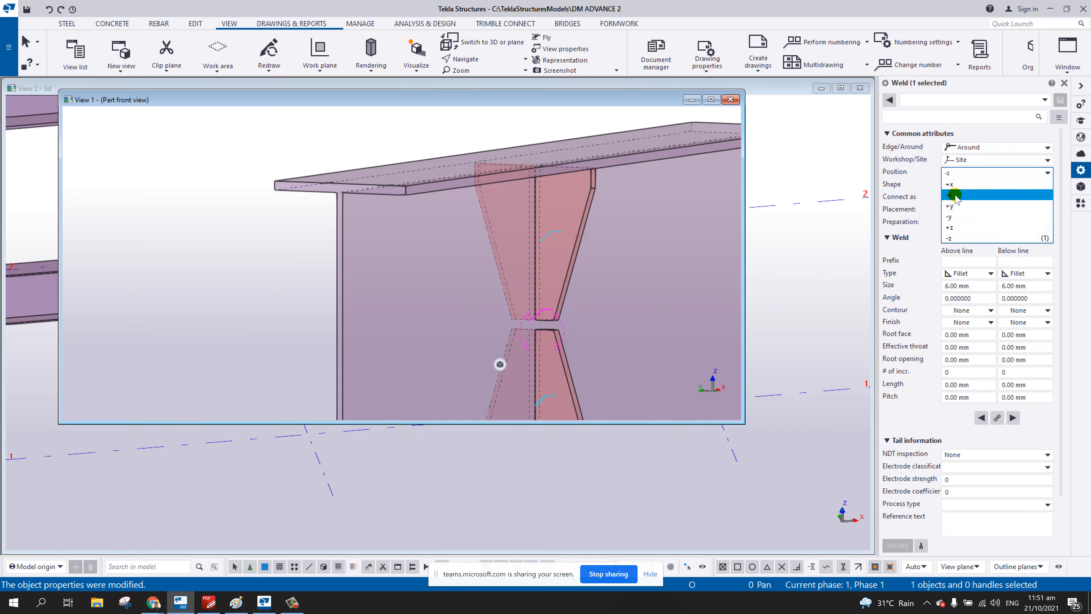
left_click(954, 217)
scroll(604, 259, "down", 5)
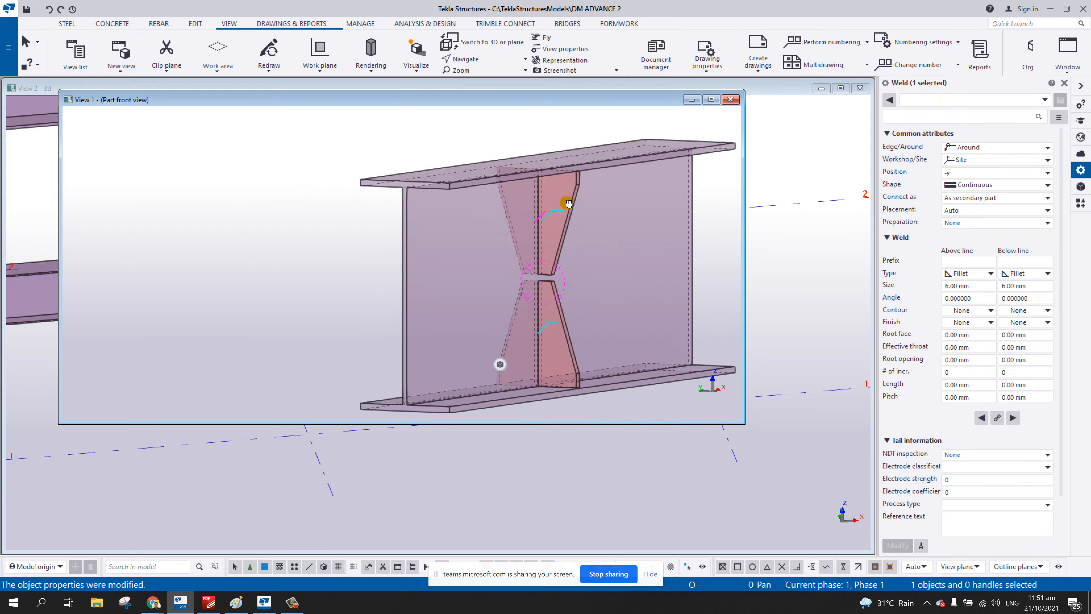
left_click(567, 150)
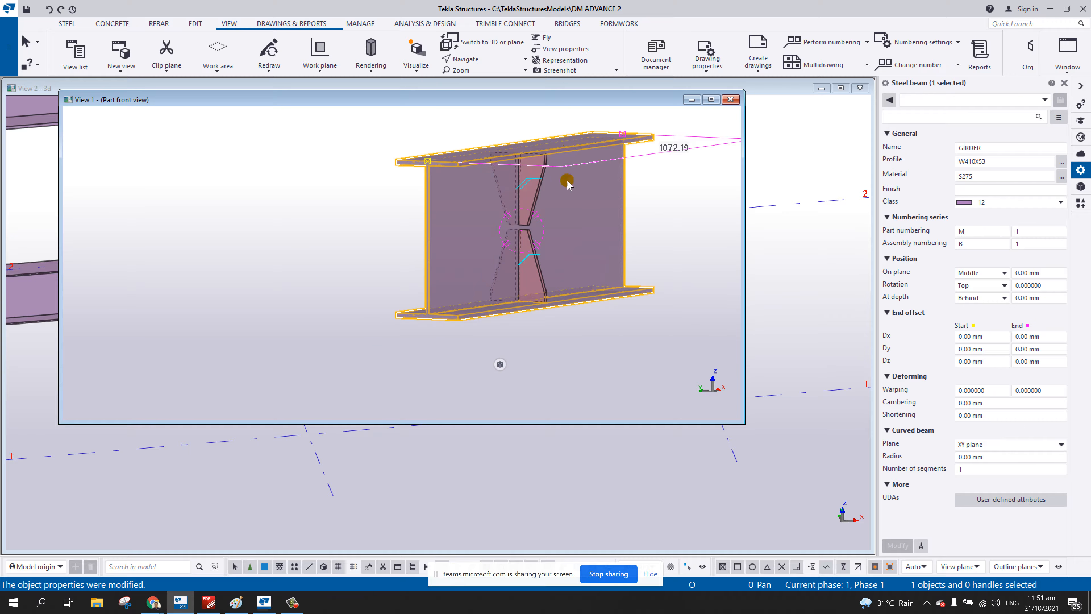
key("Escape")
middle_click_drag(558, 209, 555, 224)
key("ctrl+p")
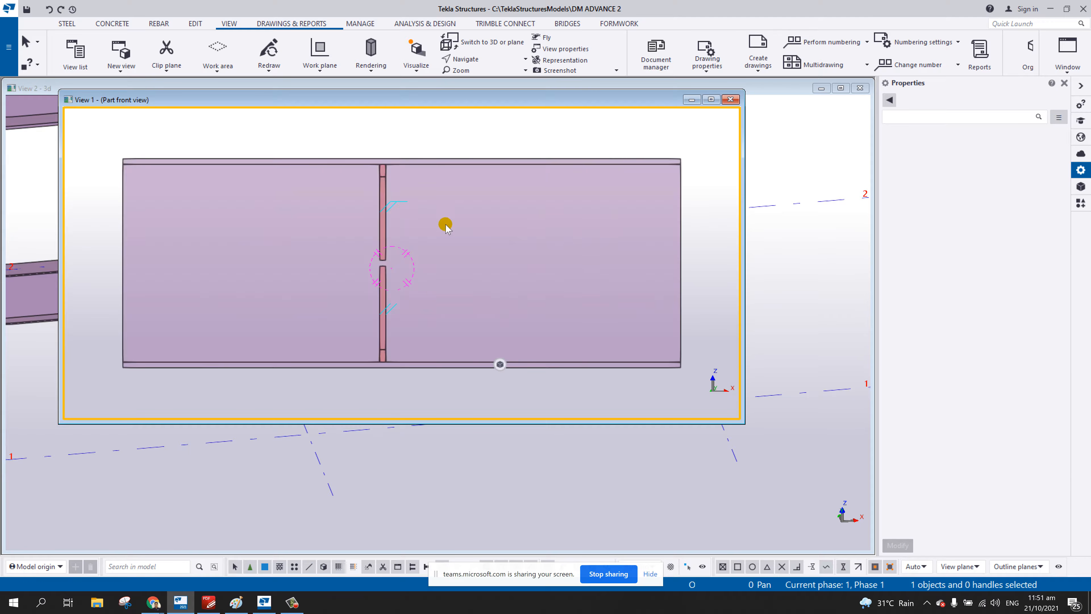
scroll(390, 225, "up", 2)
middle_click_drag(389, 226, 536, 242, "ctrl")
scroll(619, 234, "down", 2)
middle_click_drag(449, 243, 506, 251)
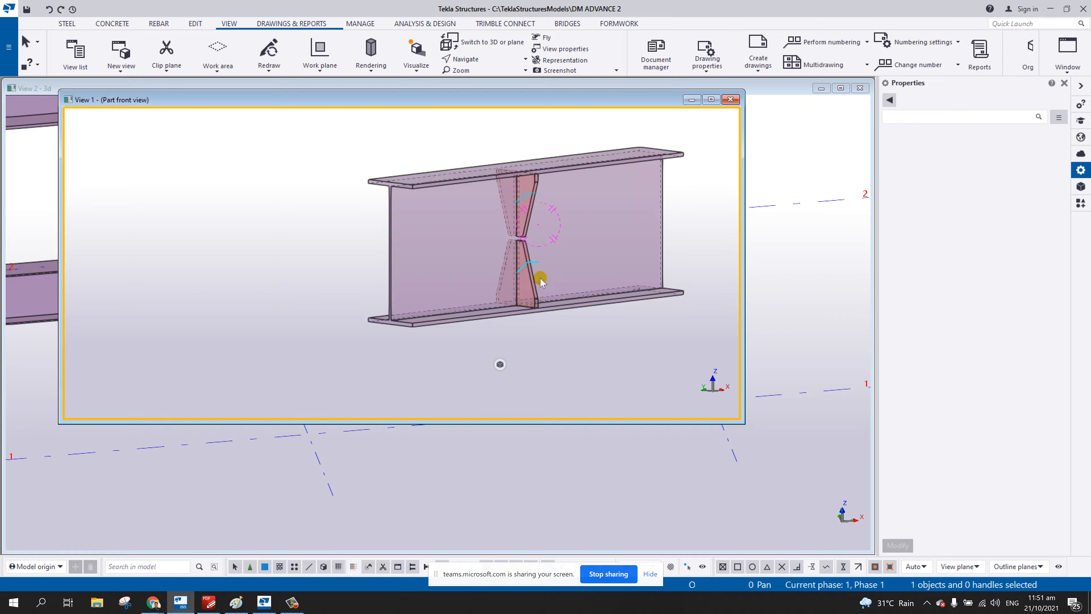
- Switch to the connection details PDF in PDF-XChange Editor and examine the standard joint sheets for stiffener plate arrangements
left_click(235, 568)
left_click(210, 603)
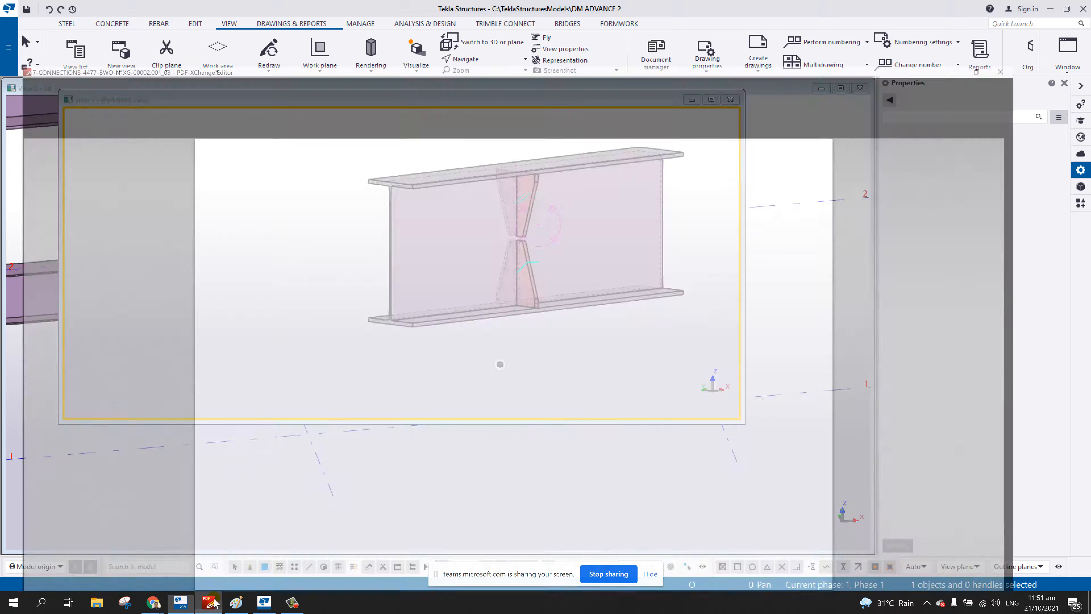
scroll(527, 357, "up", 1)
scroll(528, 358, "down", 7)
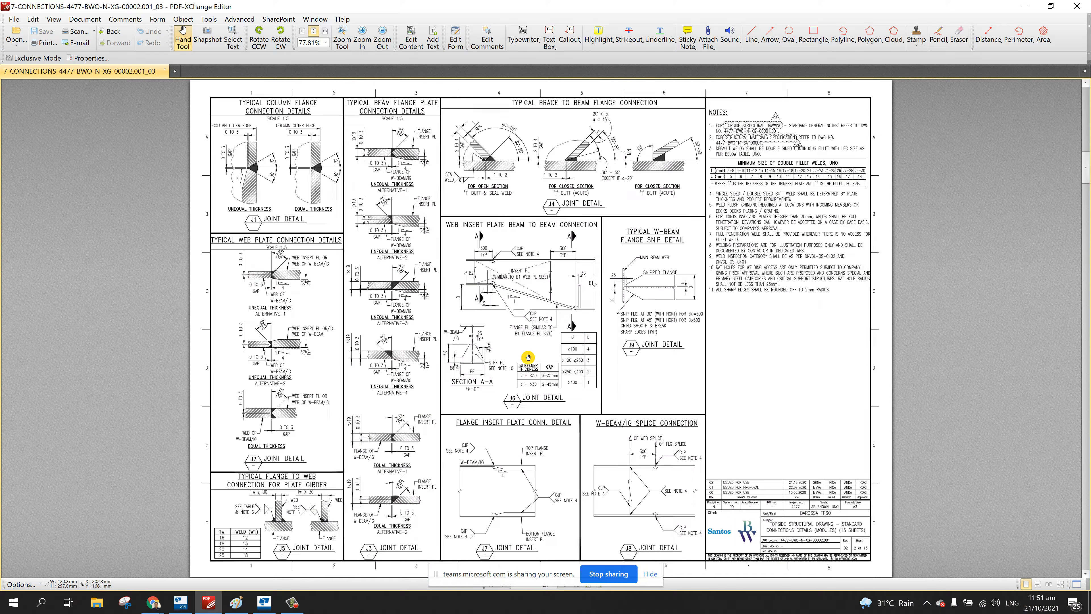
scroll(527, 357, "down", 4)
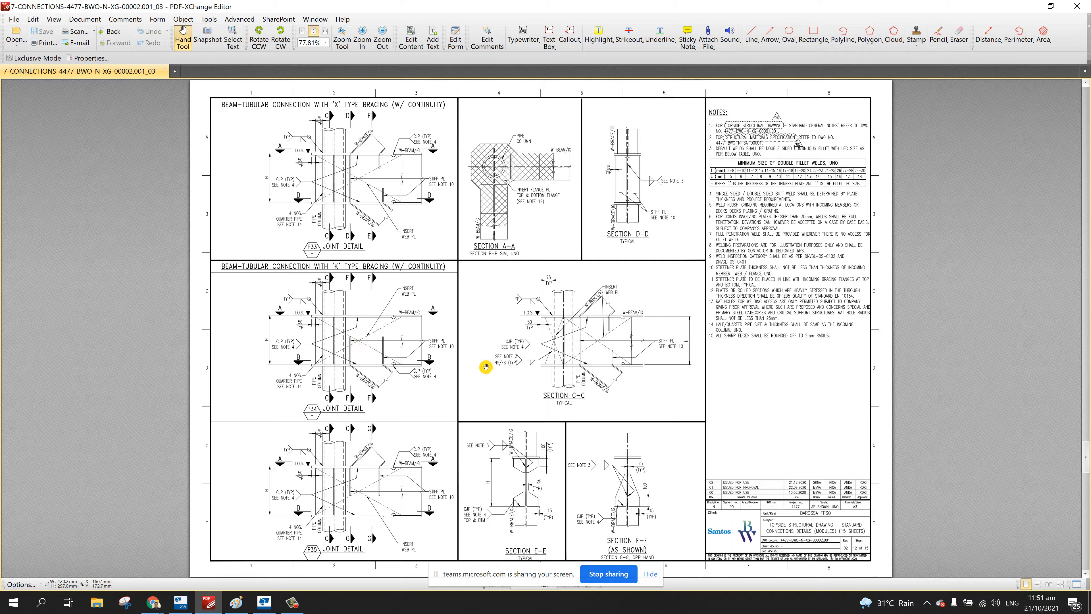
scroll(616, 463, "down", 3)
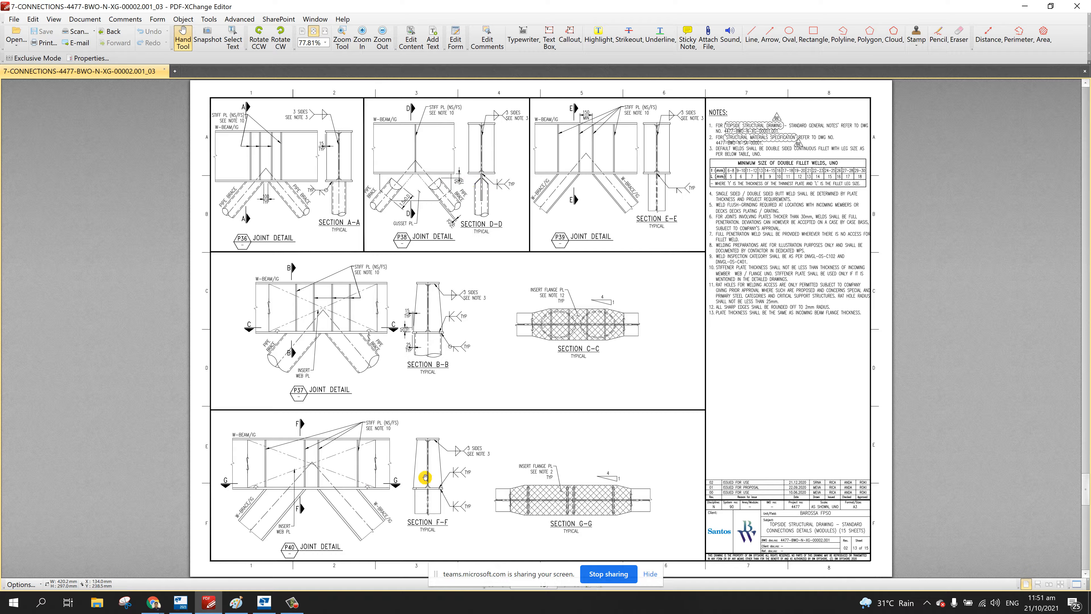
scroll(373, 376, "down", 3)
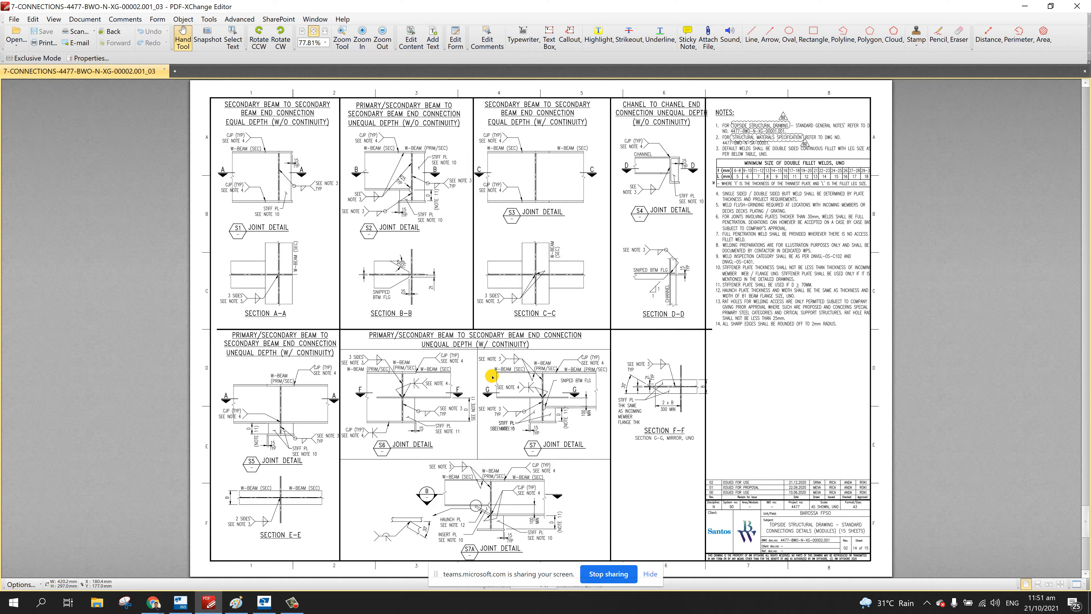
scroll(494, 381, "down", 3)
scroll(496, 383, "up", 9)
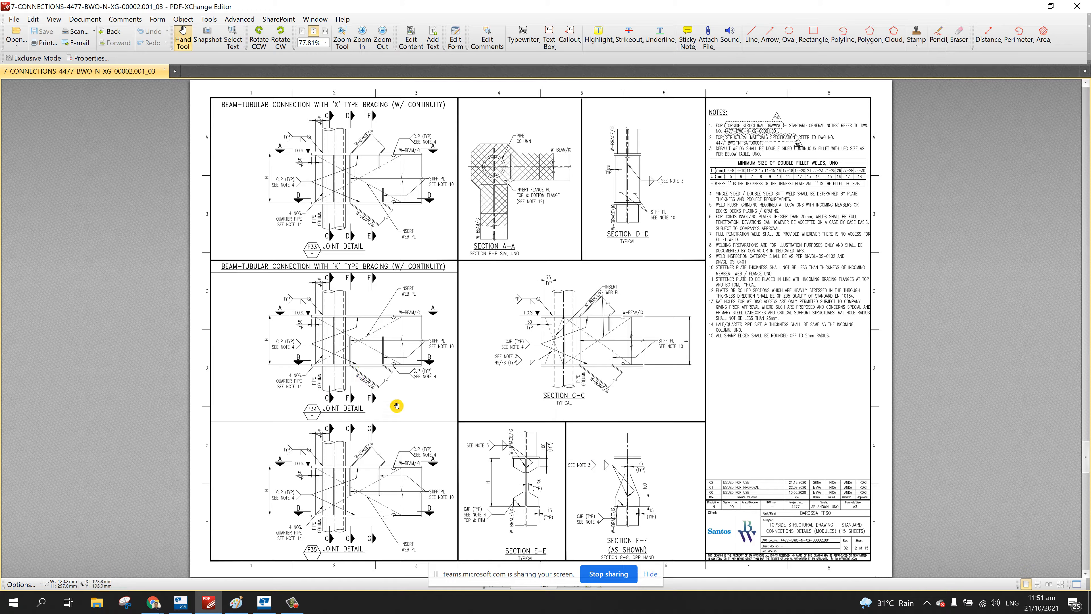
scroll(396, 406, "down", 1)
scroll(396, 406, "up", 1)
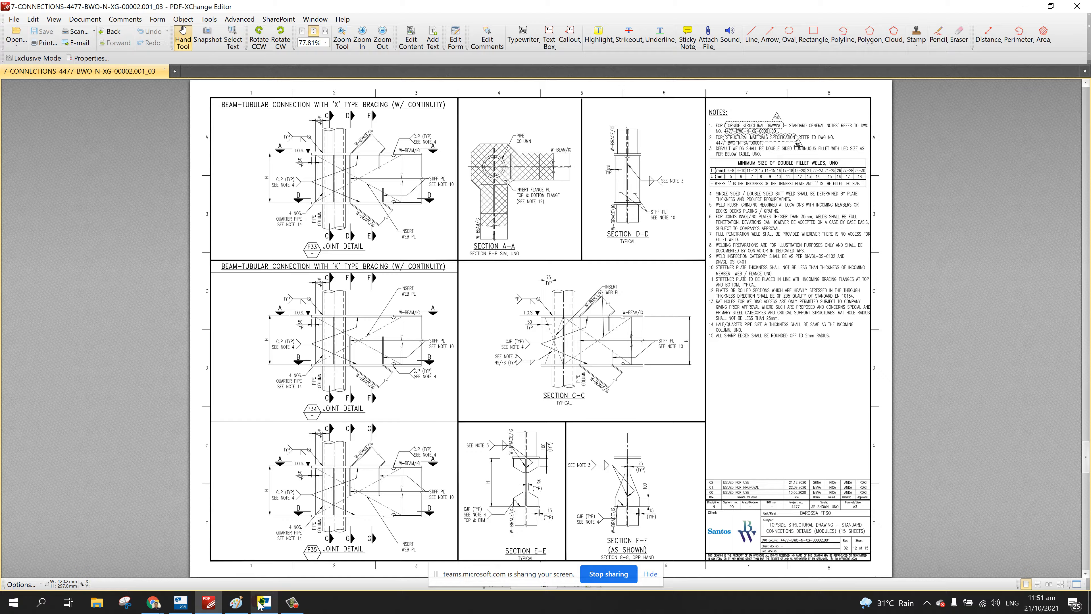
left_click(292, 602)
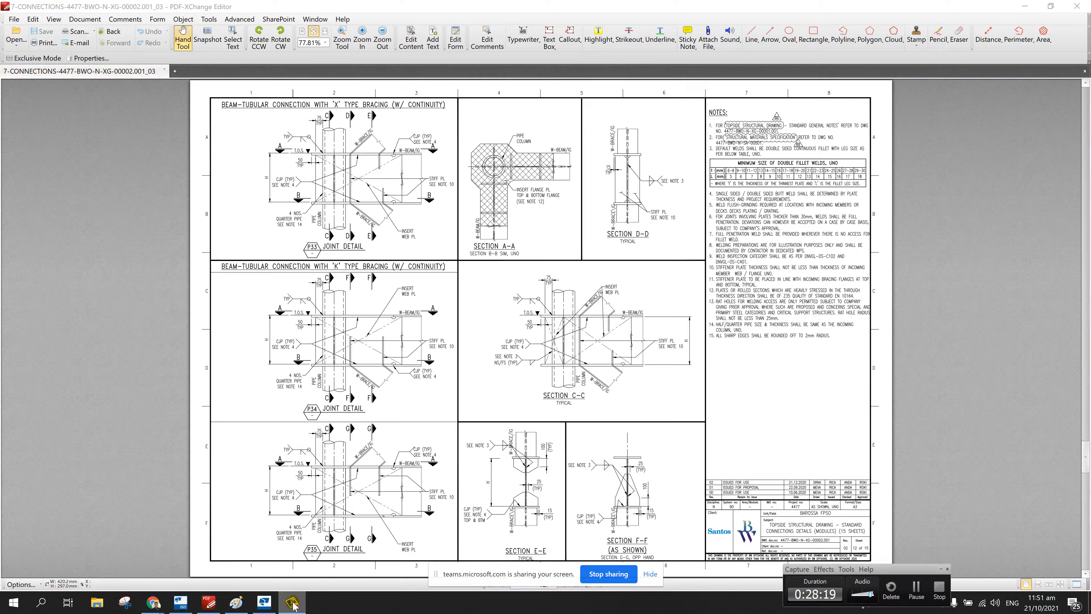
left_click(916, 589)
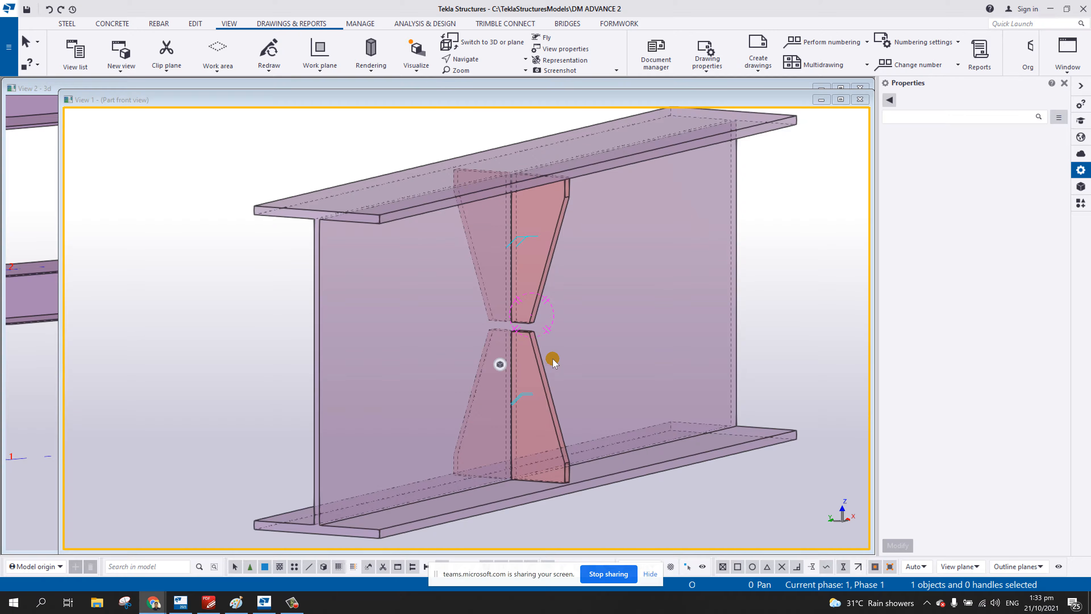
- Select the four tapered stiffener plates with their welds and open the Applications & components catalog
scroll(558, 326, "down", 1)
middle_click_drag(556, 325, 512, 268, "ctrl")
scroll(528, 277, "down", 2)
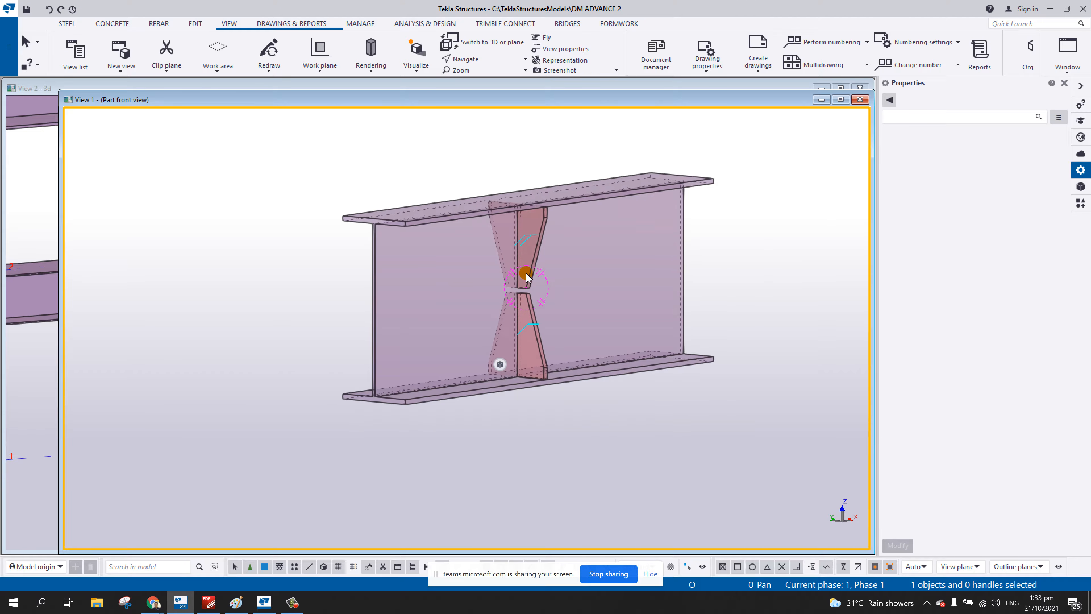
scroll(578, 277, "down", 1)
middle_click_drag(578, 277, 474, 312)
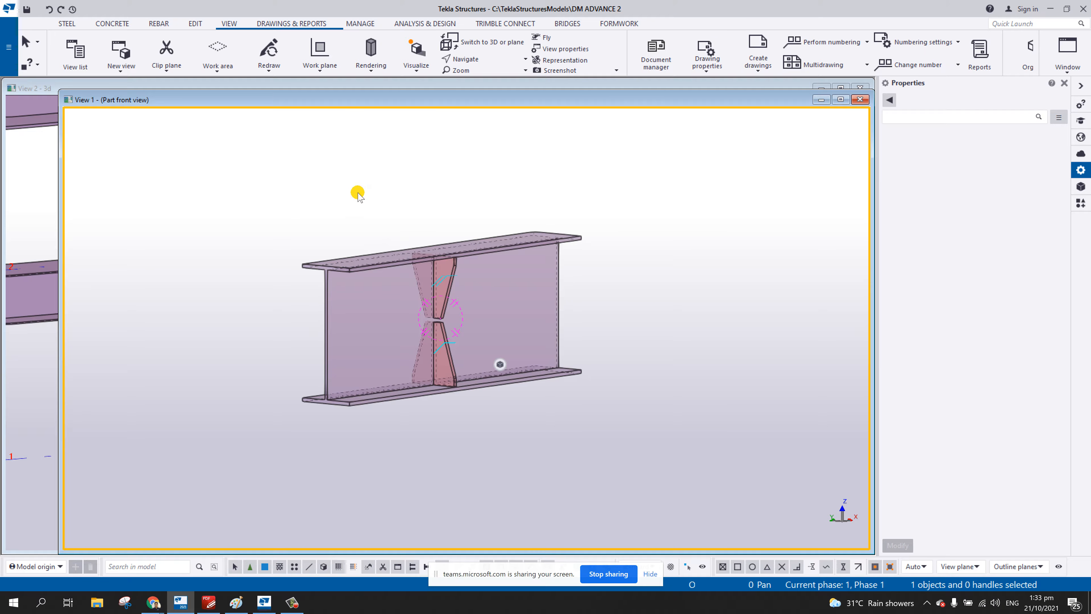
left_click_drag(358, 193, 505, 426)
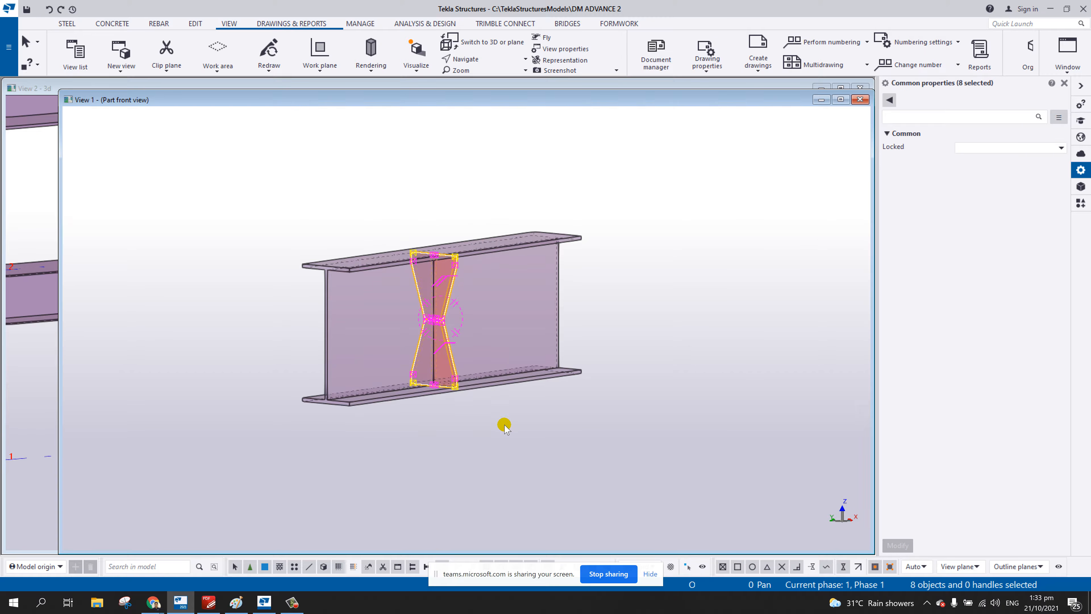
scroll(425, 319, "up", 2)
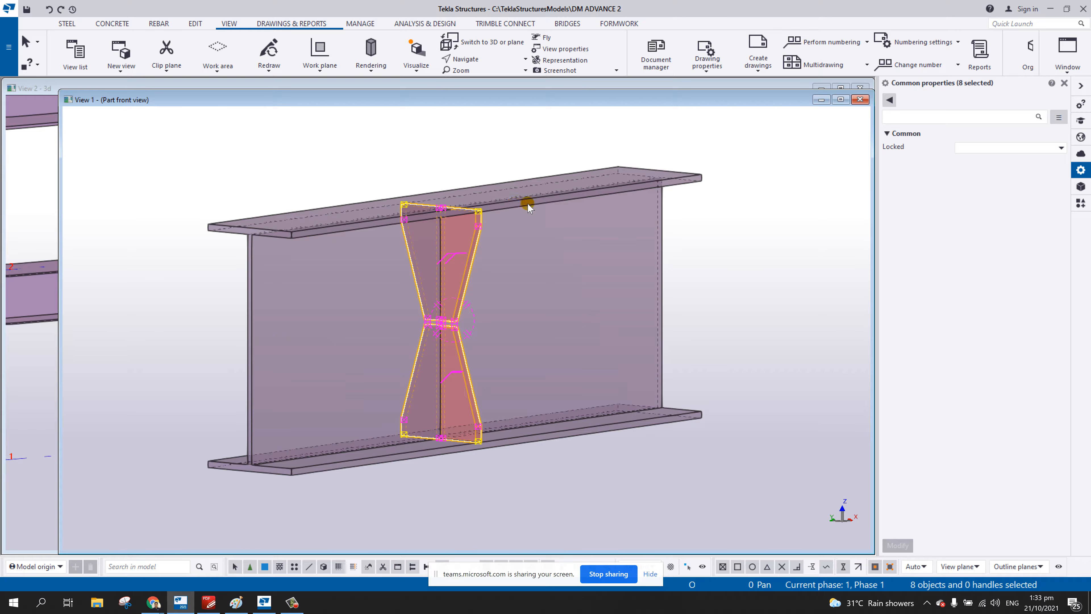
left_click_drag(441, 348, 544, 522)
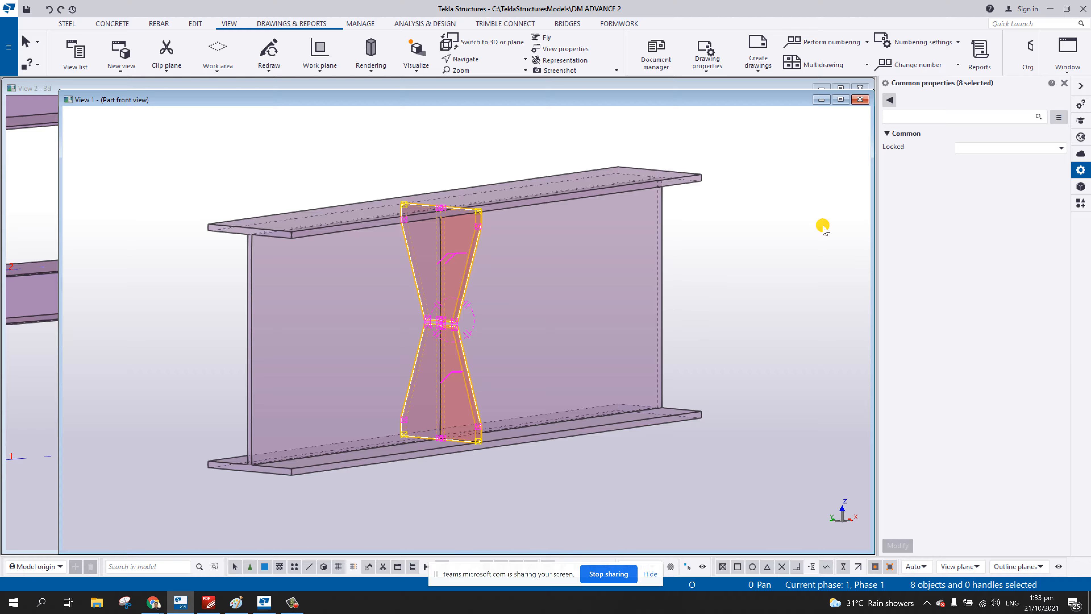
left_click(1081, 203)
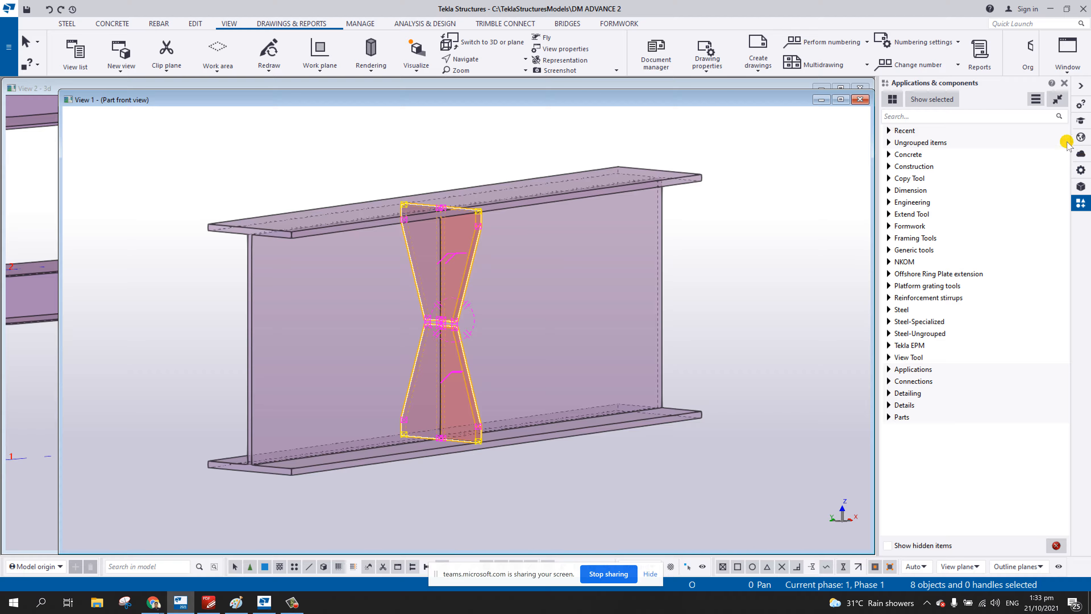
left_click(1036, 98)
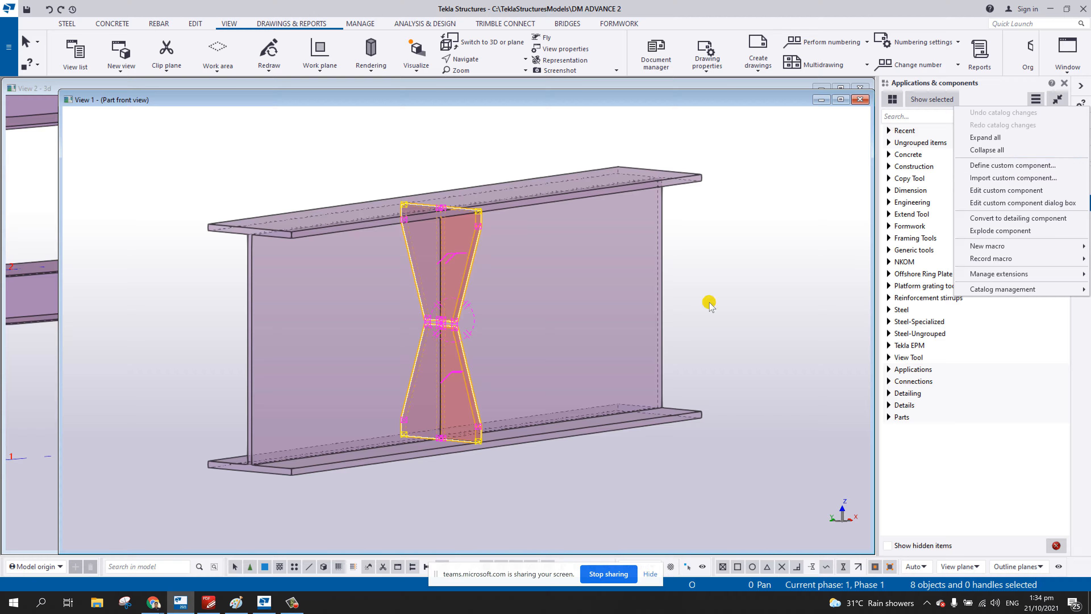
left_click(294, 603)
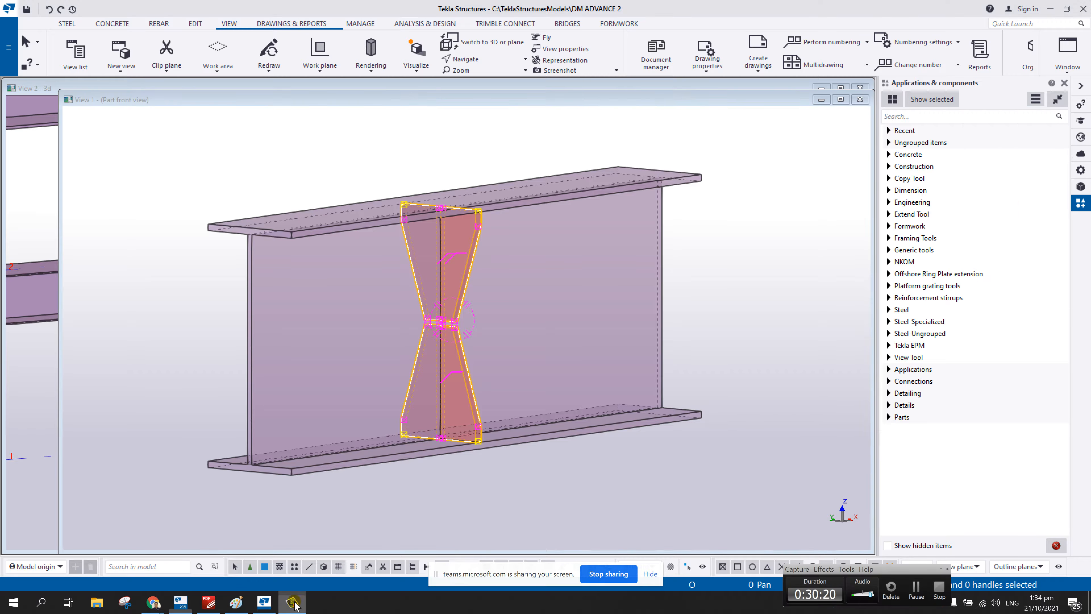
left_click(917, 592)
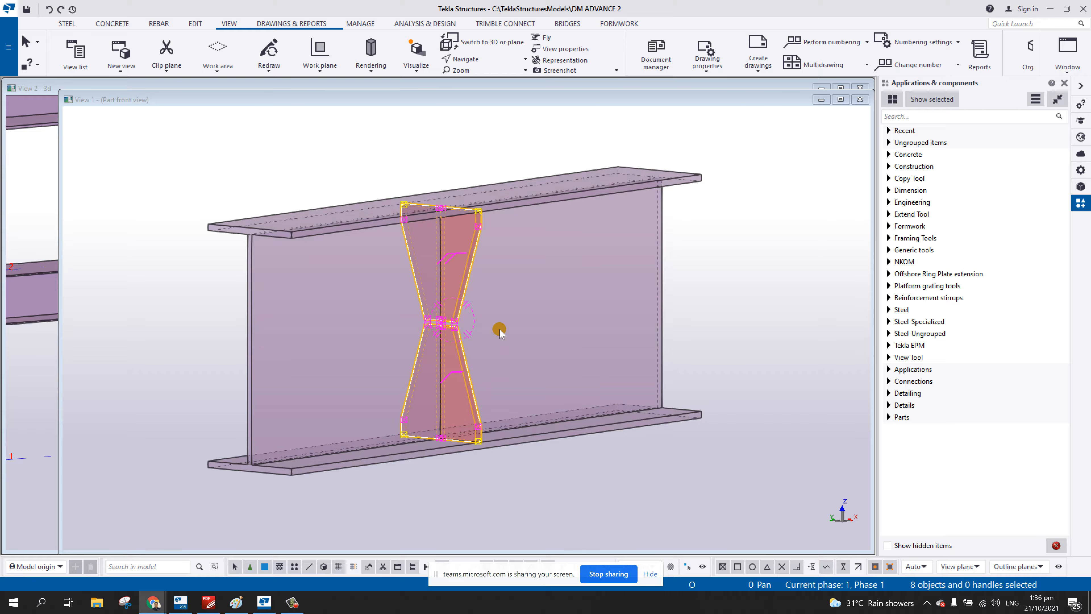
- Start defining a custom component from the selected stiffeners and welds, and review the component types the wizard offers
left_click_drag(341, 151, 575, 503)
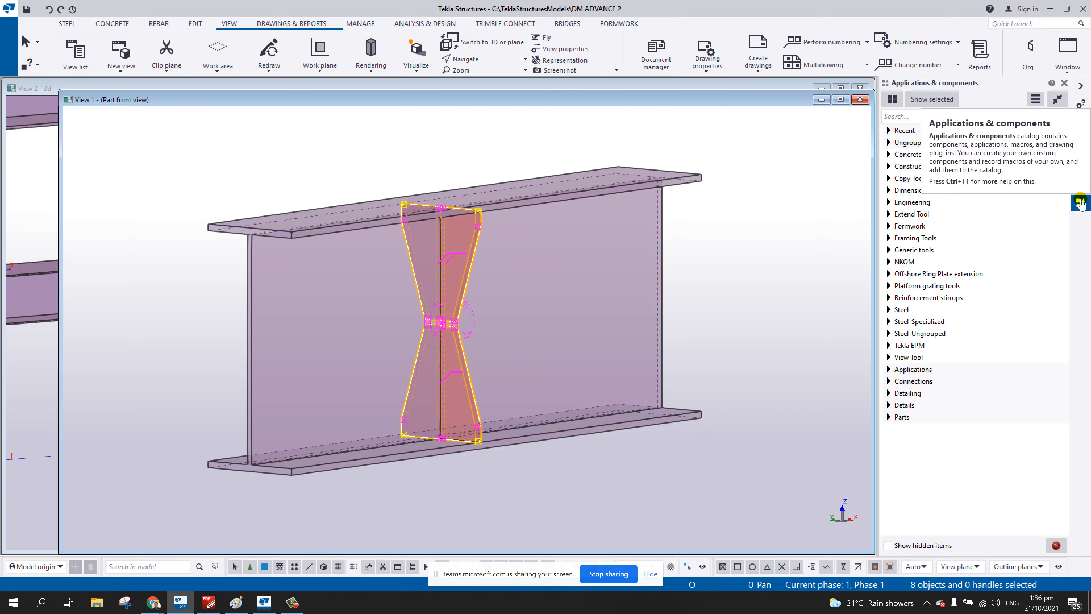
left_click(1036, 99)
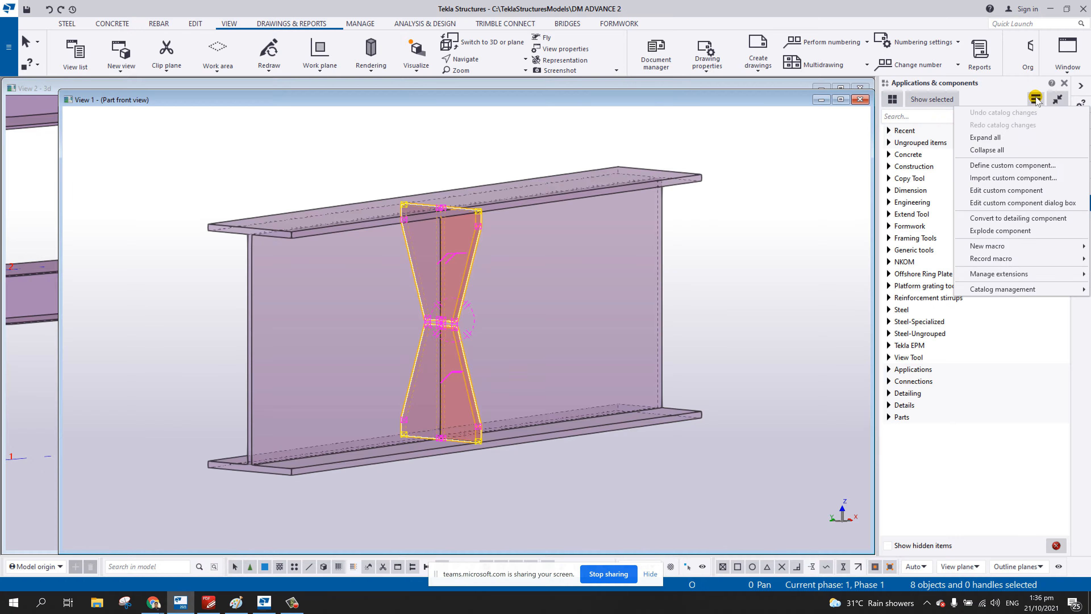
left_click(998, 167)
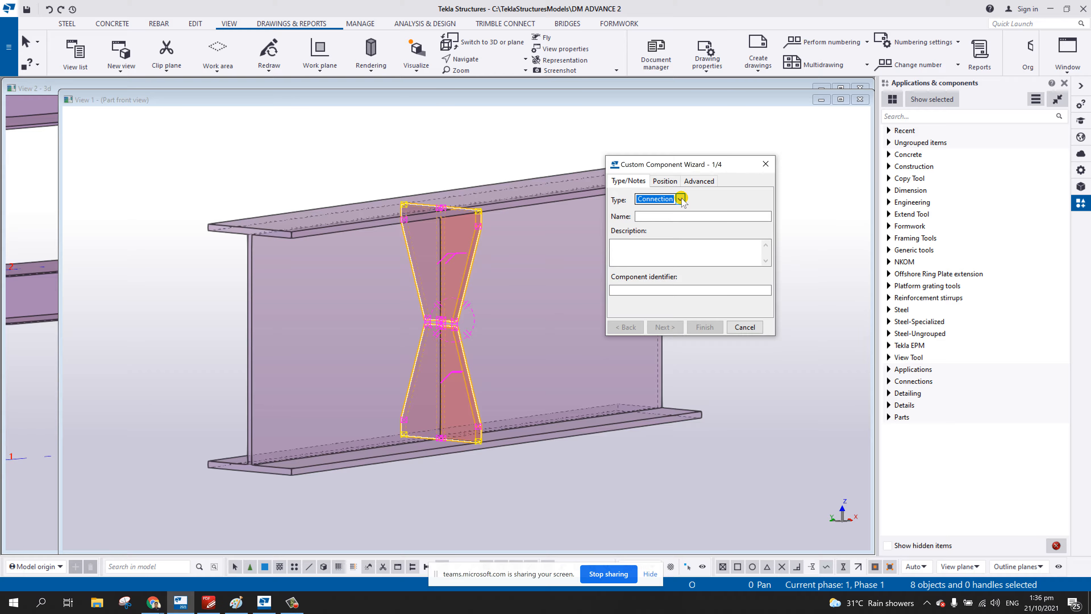
left_click(680, 199)
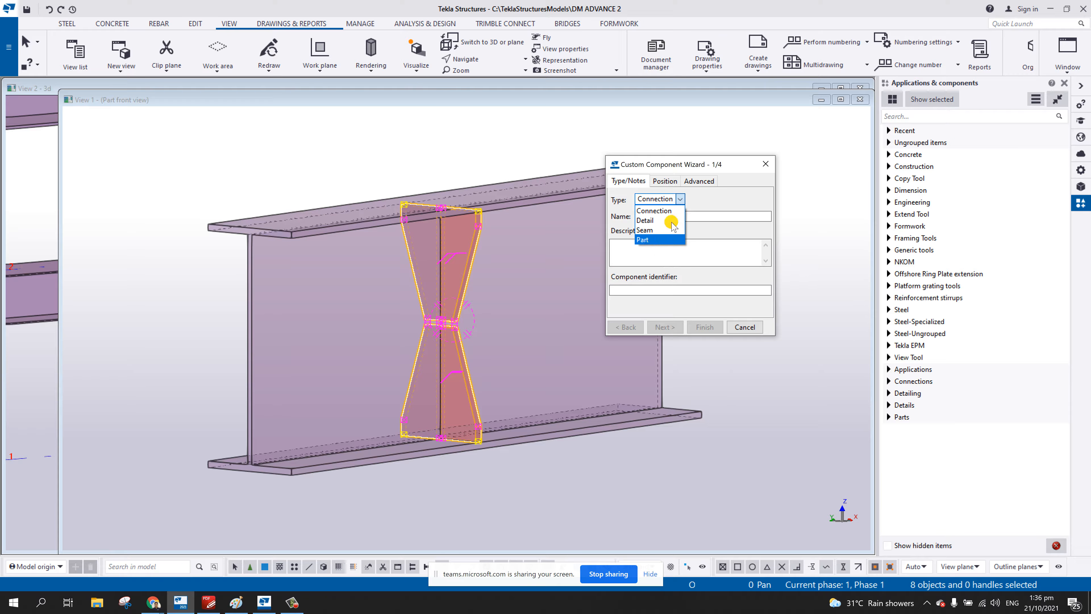
left_click(659, 221)
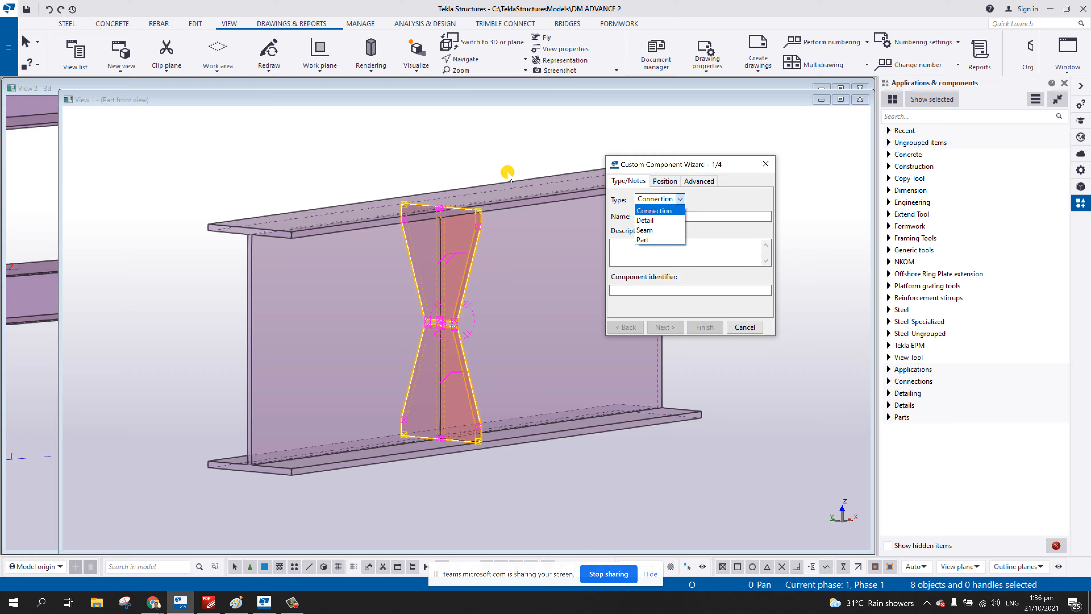
left_click(720, 167)
- Add one dividing point midway between the two bottom corners of the lower stiffener, on the beam's bottom flange
middle_click_drag(489, 204, 460, 177)
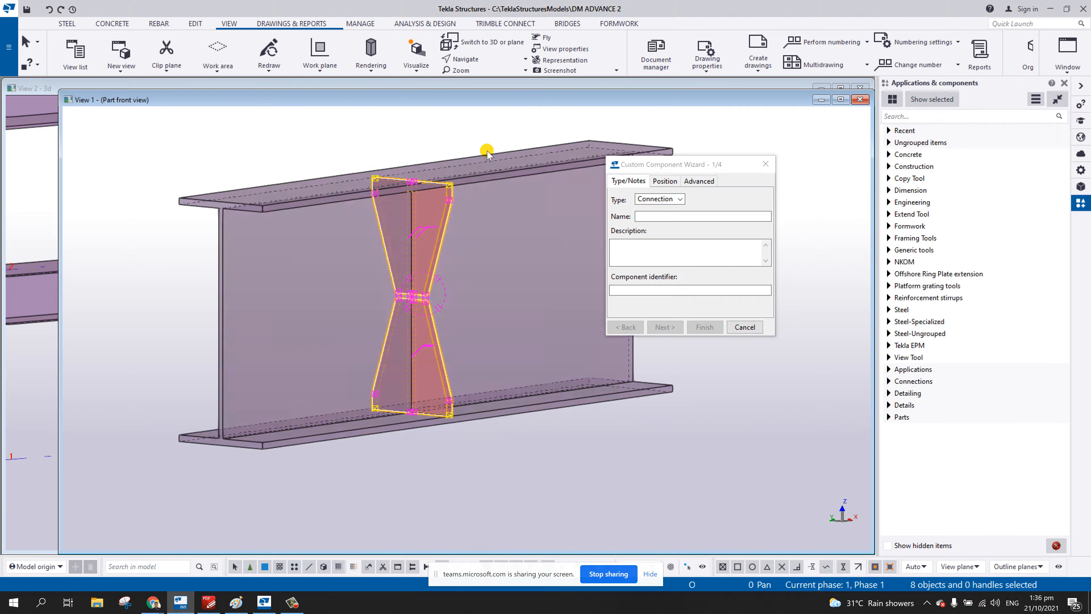
right_click(494, 125)
left_click(515, 135)
left_click(502, 138)
key("ctrl+p")
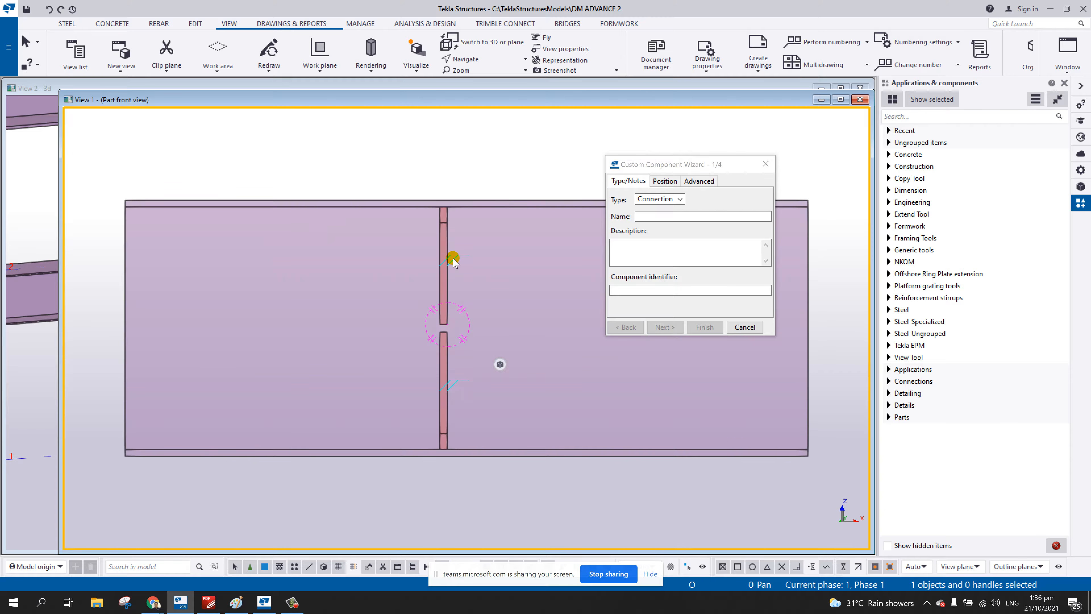
middle_click_drag(452, 360, 419, 285)
scroll(414, 378, "up", 5)
scroll(413, 392, "up", 3)
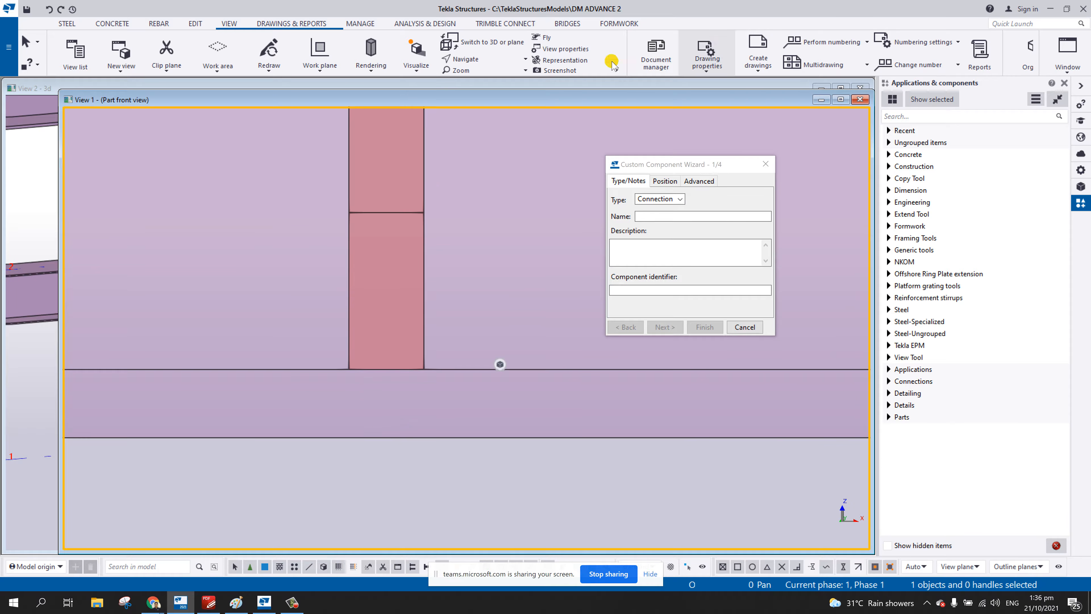
left_click(195, 24)
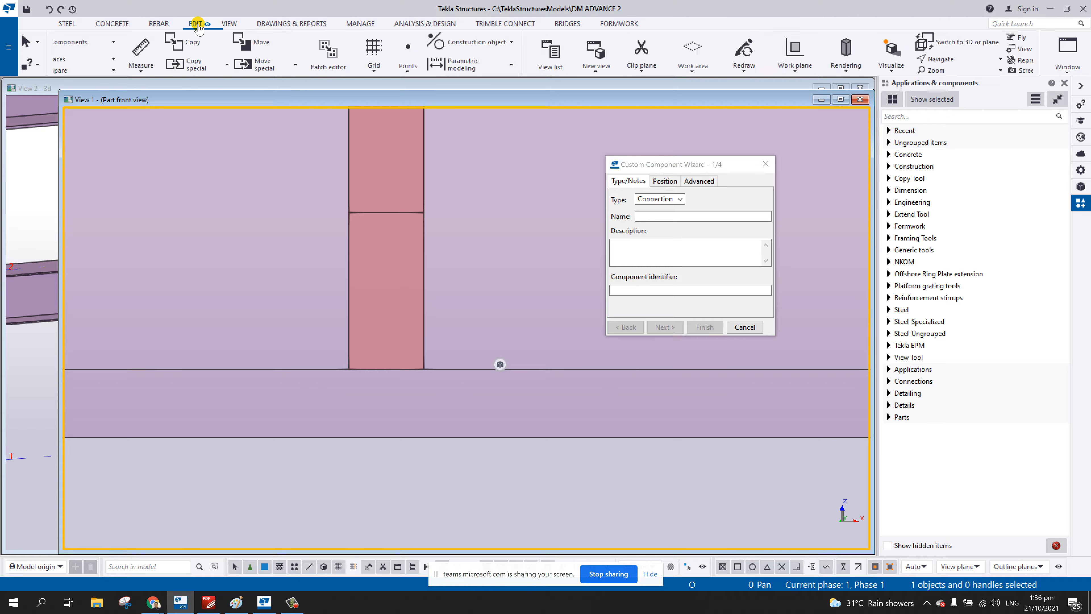
left_click(794, 68)
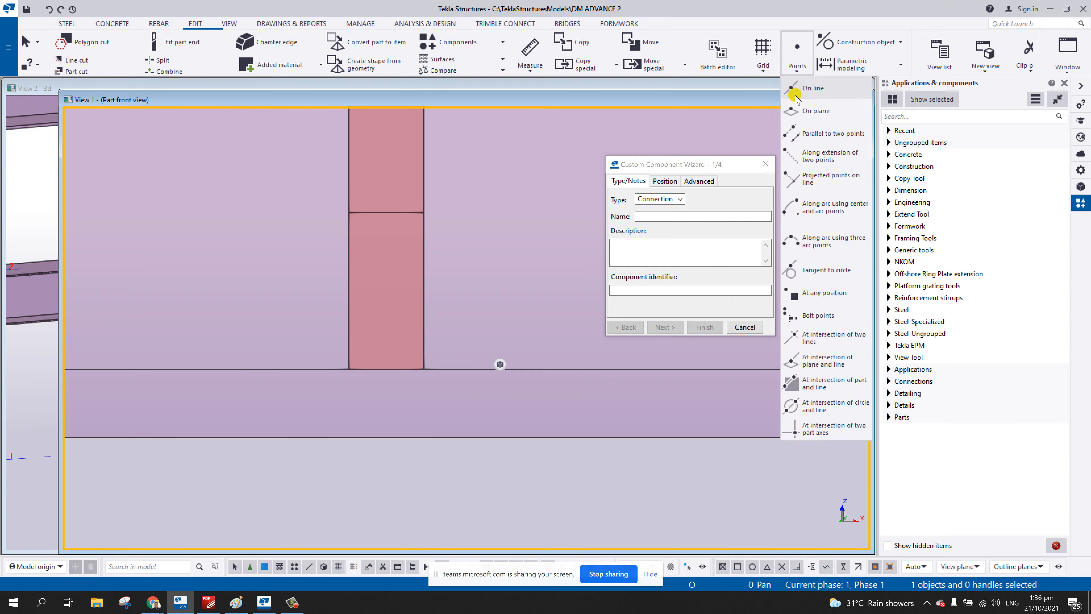
left_click(793, 96)
left_click(348, 368)
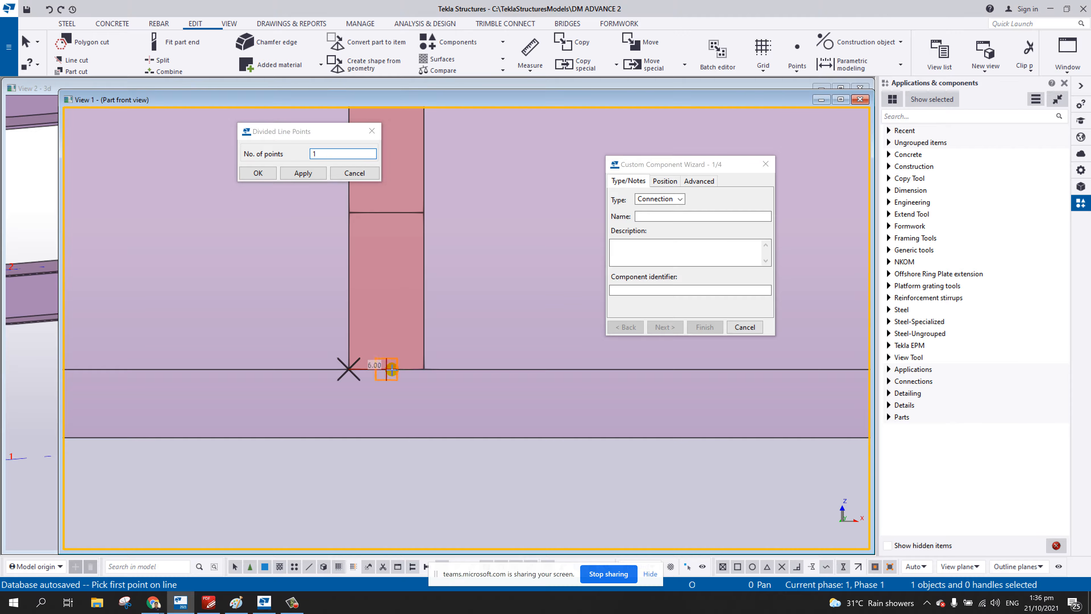
left_click(420, 369)
right_click(467, 288)
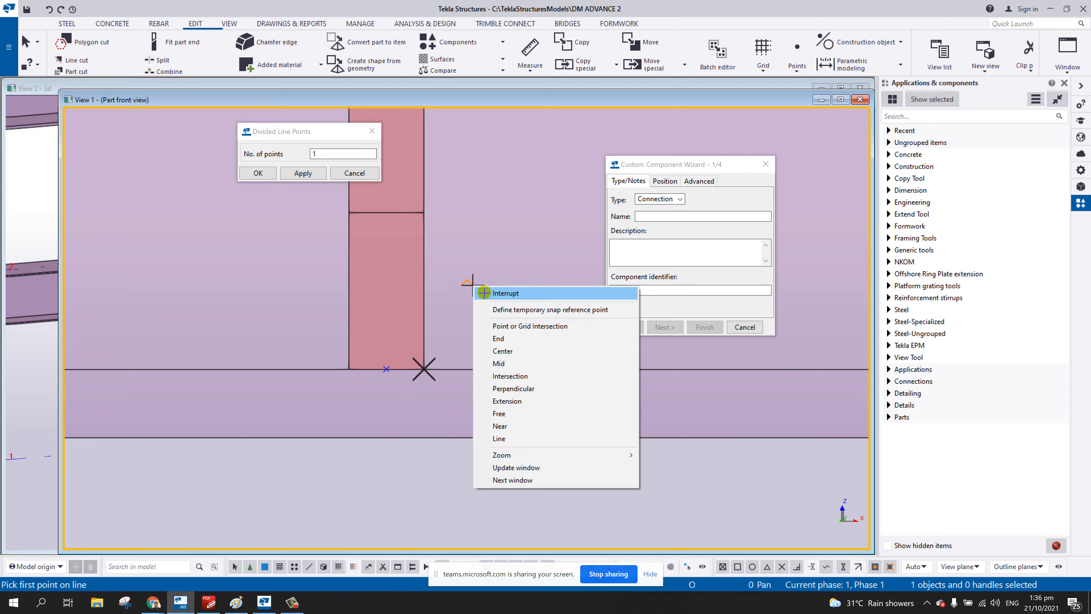
- Move the dividing point from the stiffener's base straight down to the underside of the beam's bottom flange, and close the Divided Line Points settings
left_click(483, 295)
right_click(391, 317)
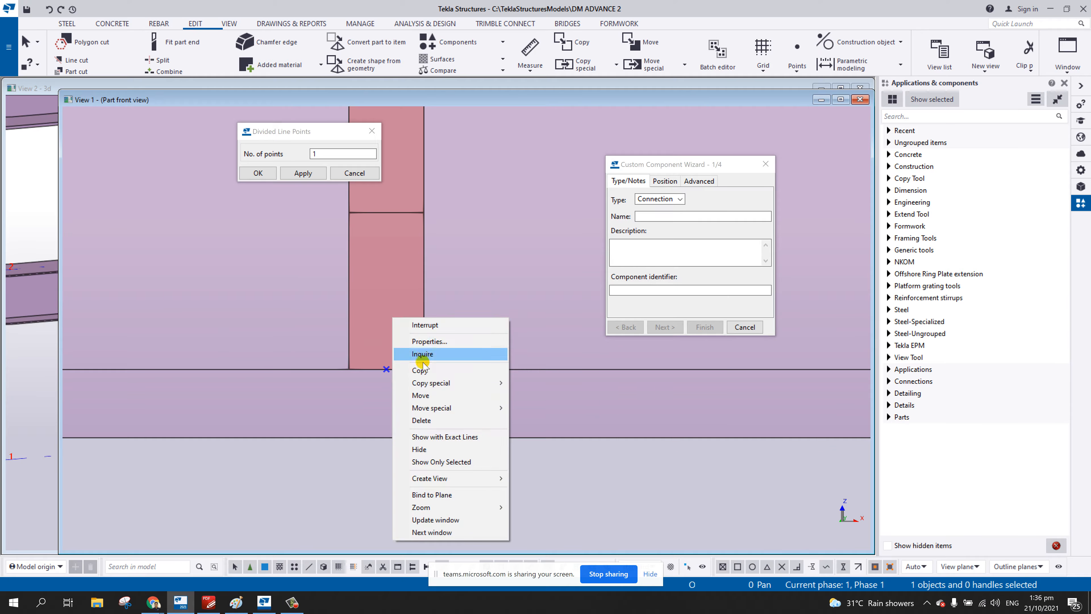
left_click(420, 395)
left_click(386, 369)
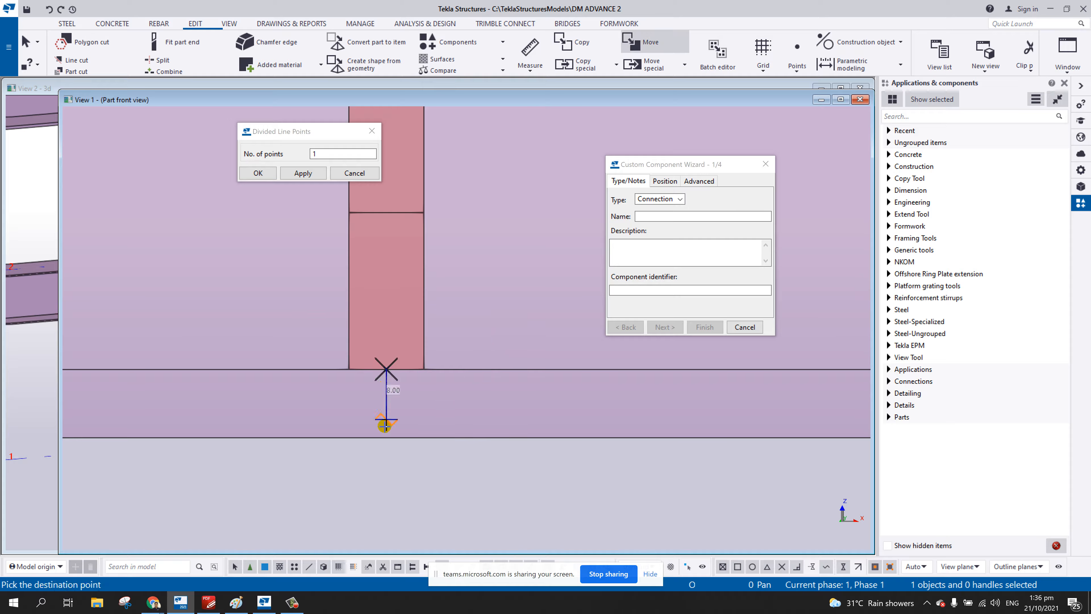
left_click(384, 441)
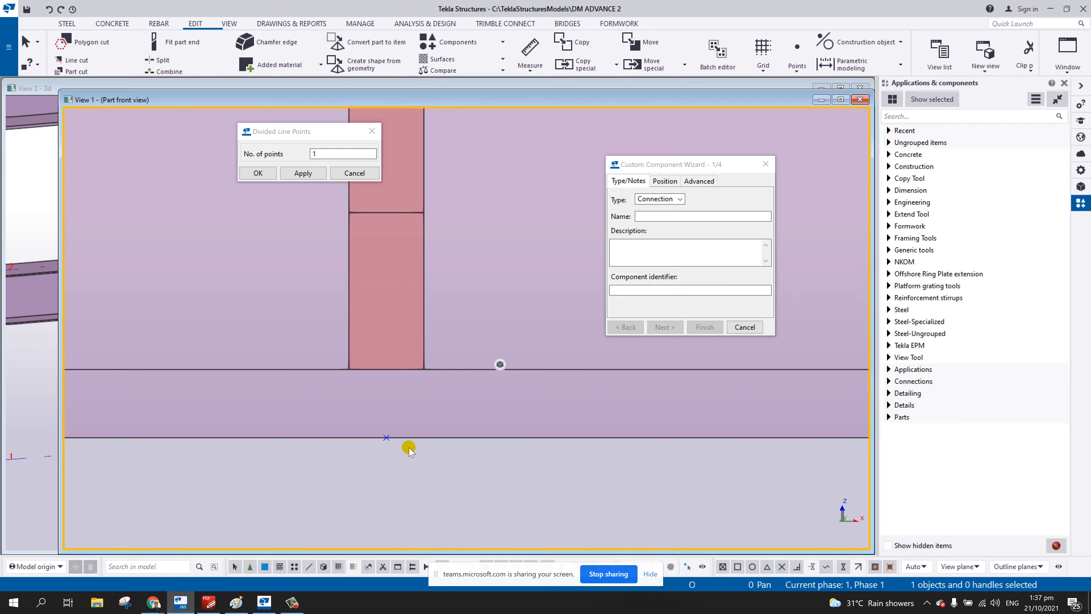
scroll(408, 447, "down", 3)
scroll(409, 451, "down", 2)
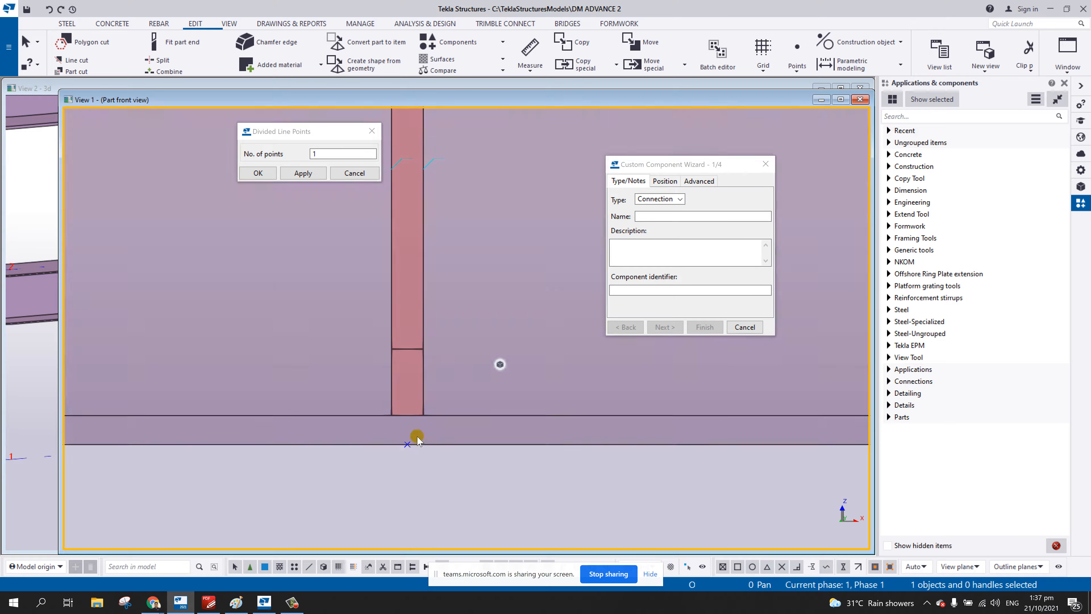
scroll(409, 451, "down", 2)
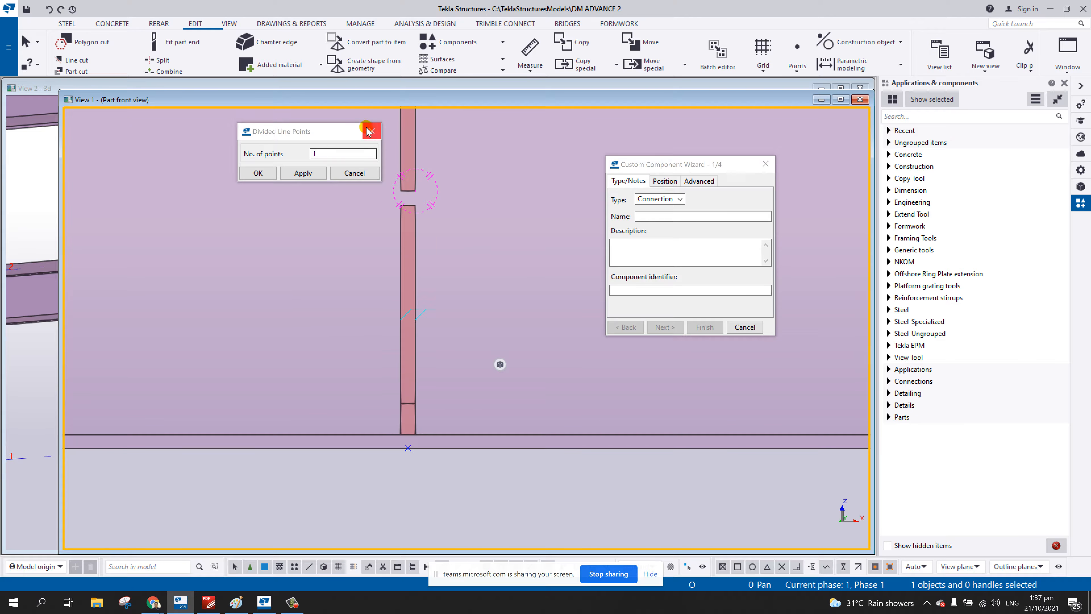
left_click(367, 128)
- Select the four tapered stiffeners with their welds, excluding the dividing point, and restart the custom component definition
scroll(379, 306, "down", 4)
middle_click_drag(389, 320, 360, 207, "ctrl")
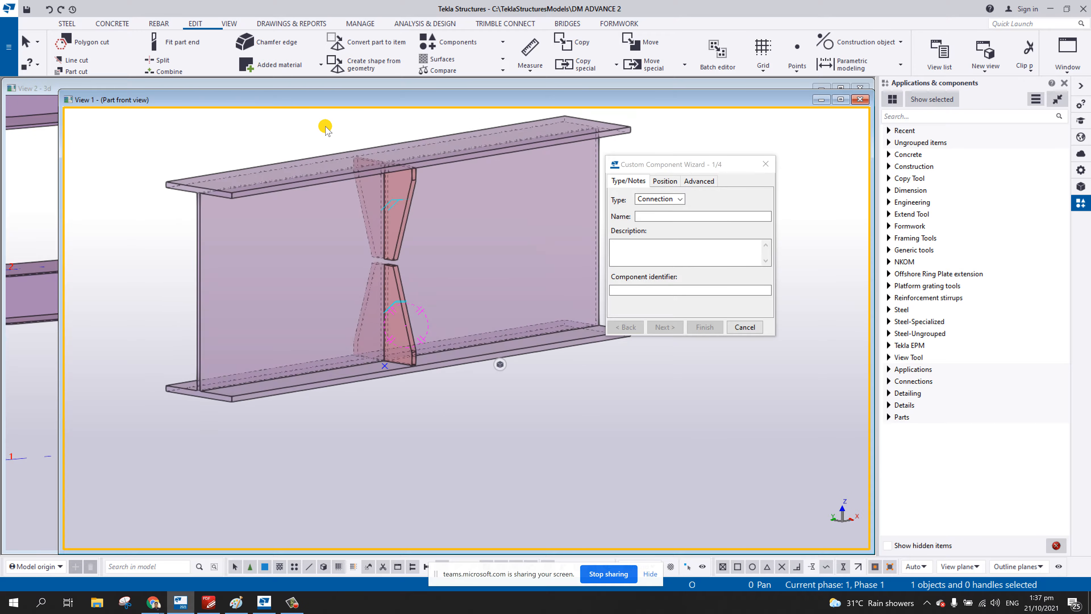
left_click_drag(325, 126, 451, 394)
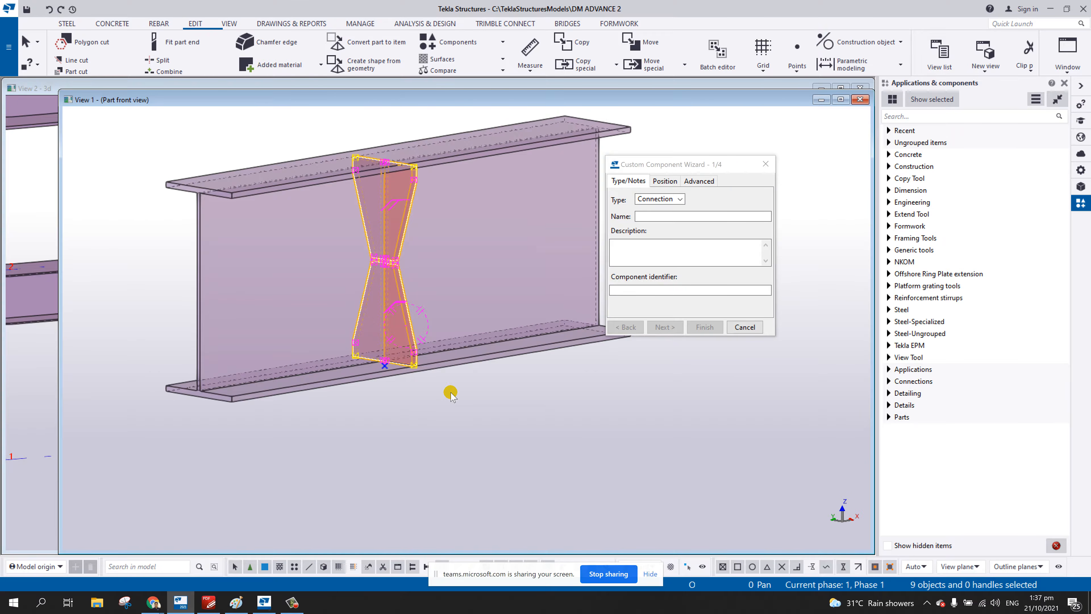
scroll(386, 365, "up", 3)
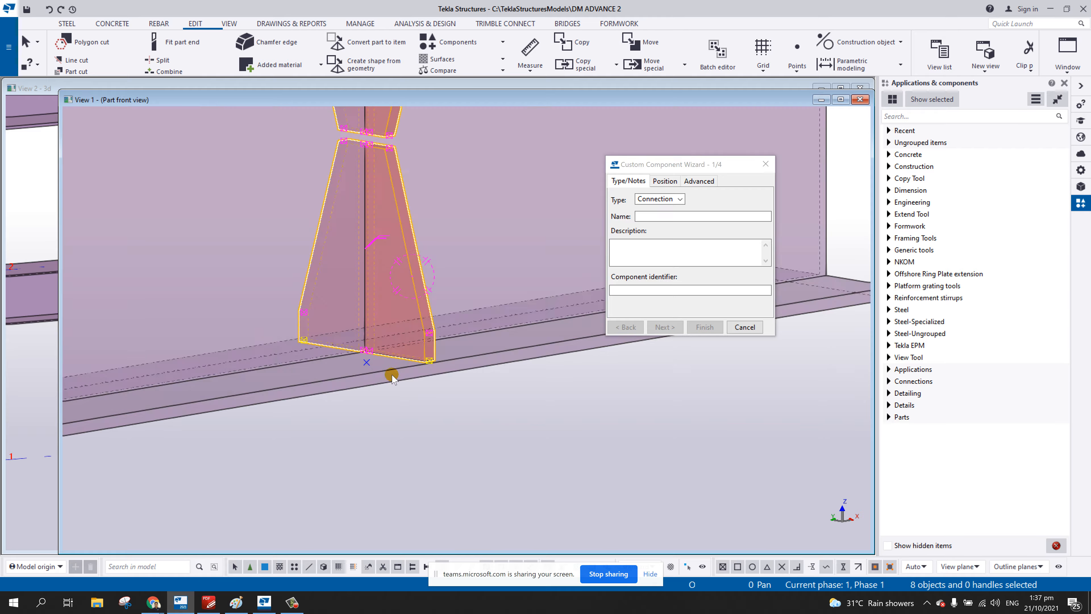
scroll(433, 414, "down", 6)
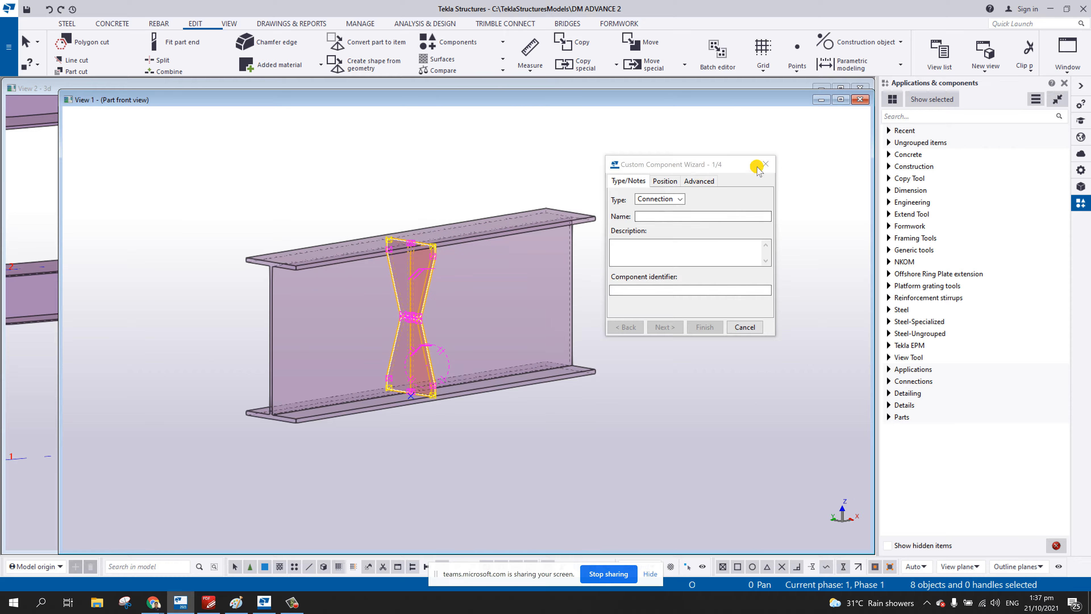
left_click(766, 163)
left_click(1036, 100)
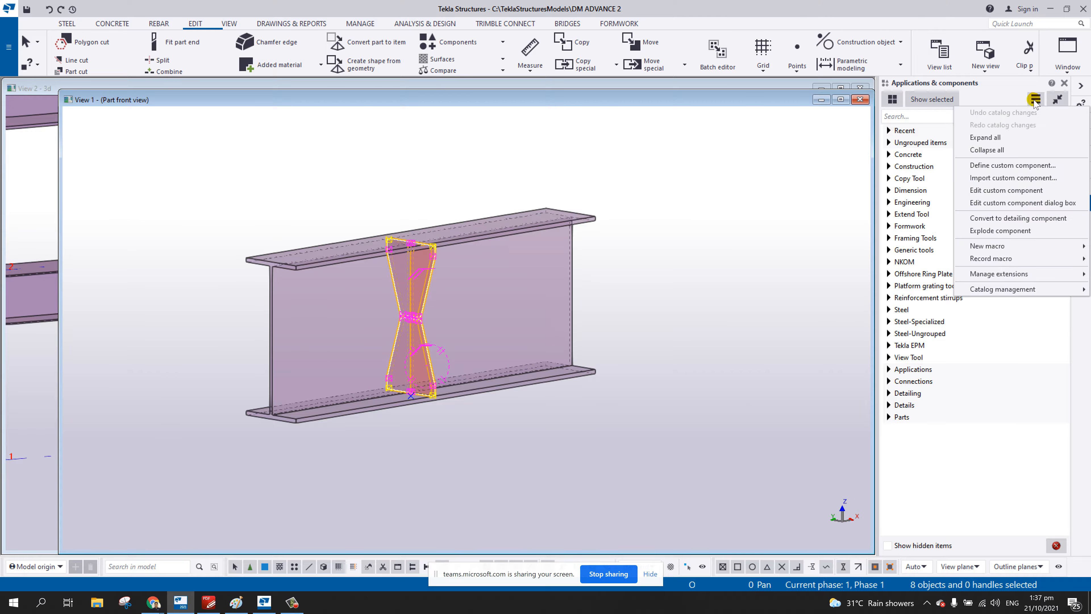
left_click(989, 164)
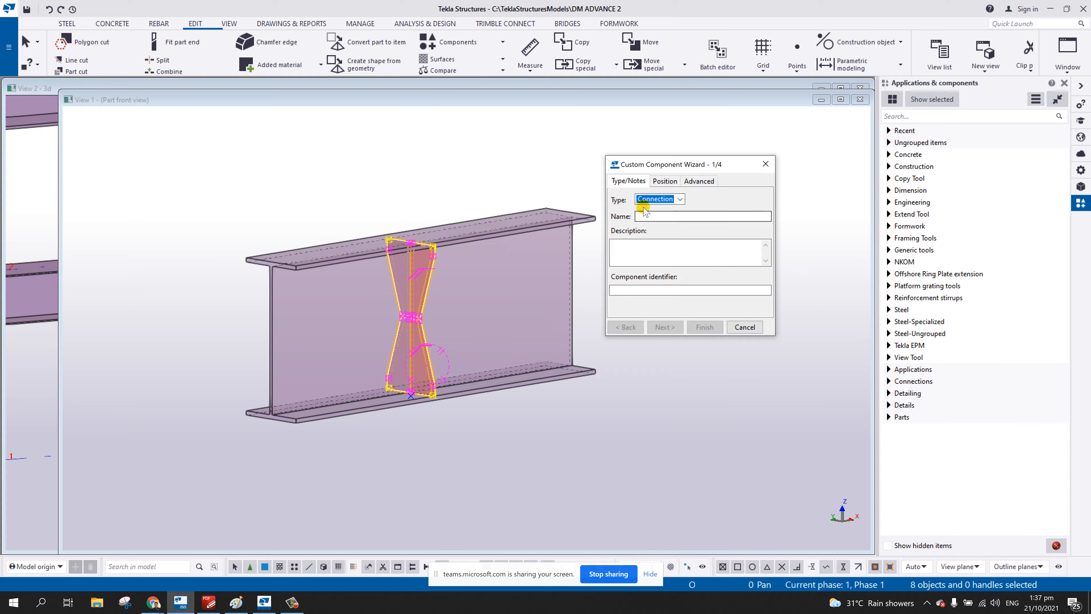
- Set the custom component type to Detail and name it DM_STIFFENER2
left_click(680, 199)
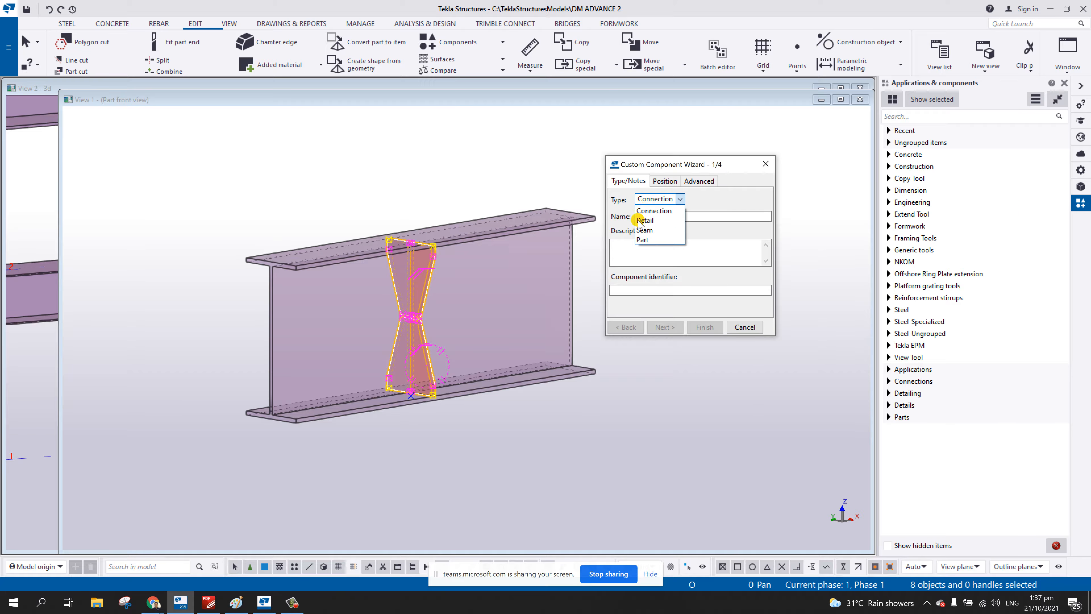
left_click(654, 219)
left_click(658, 217)
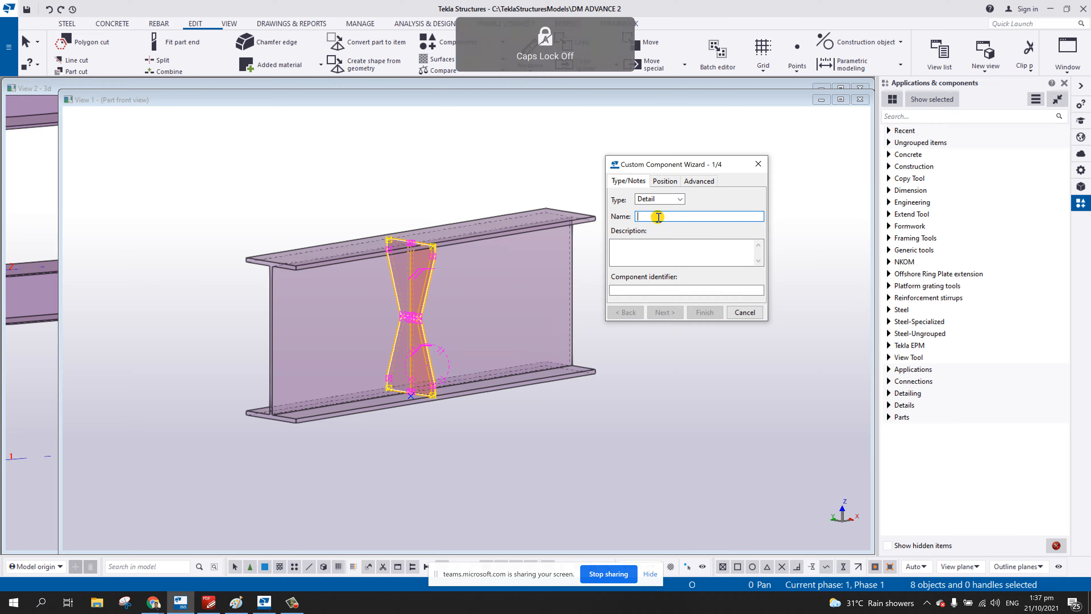
type("dm")
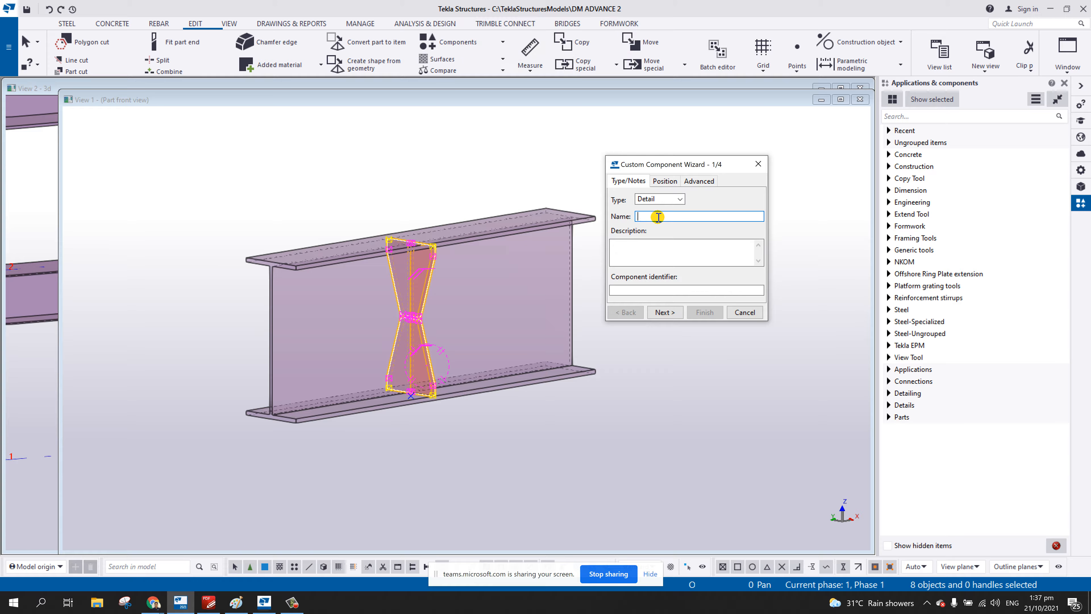
key("Caps_Lock")
type("DM_STIFFENER2")
left_click(667, 312)
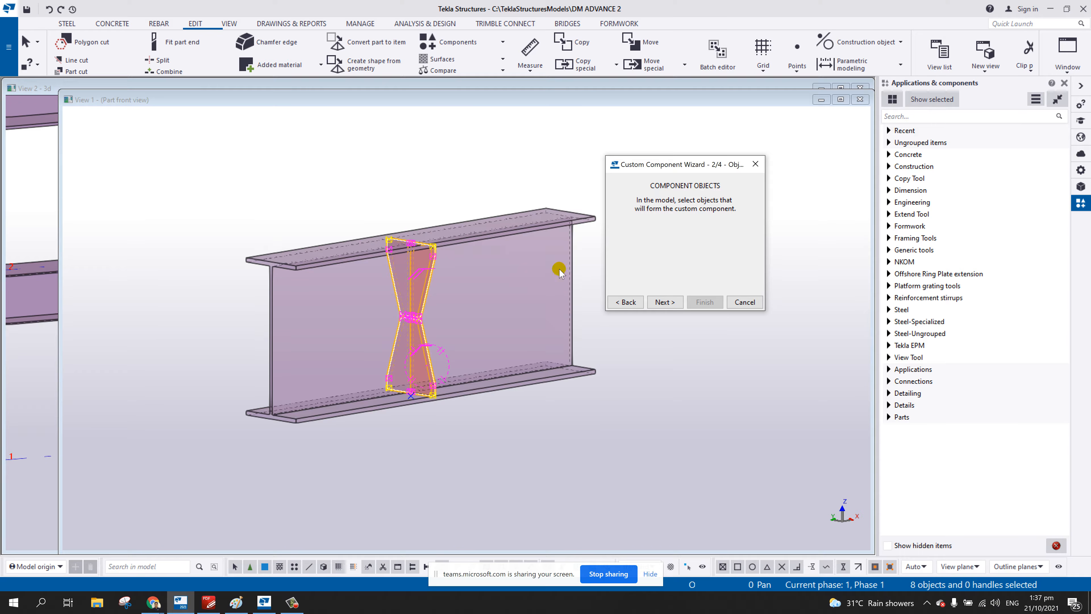
- Accept the selected stiffeners and welds as the component objects and assign the beam as the detail's main part
left_click(664, 301)
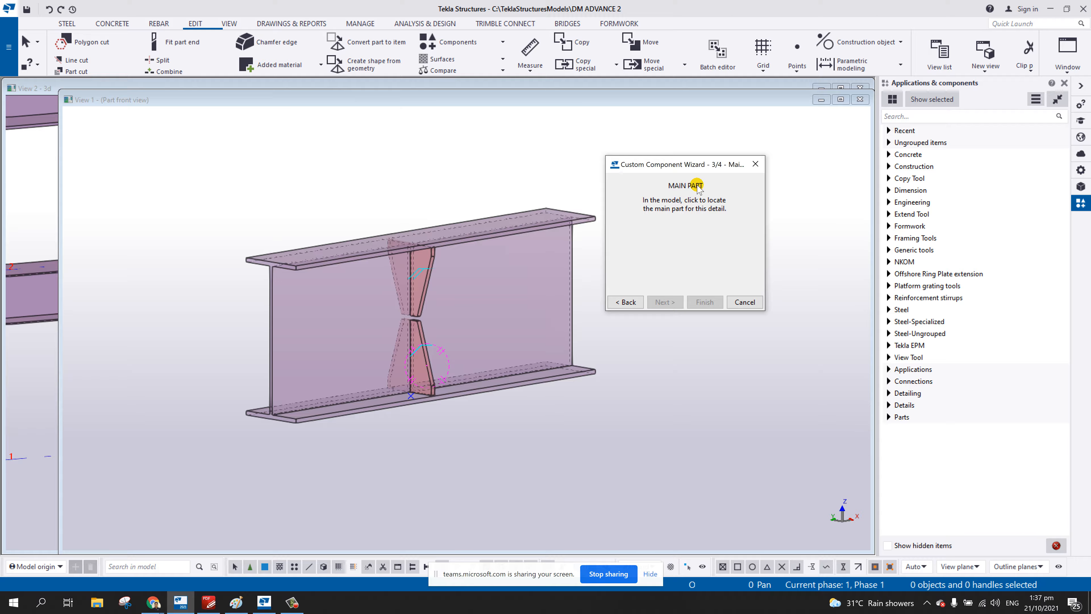
left_click(467, 242)
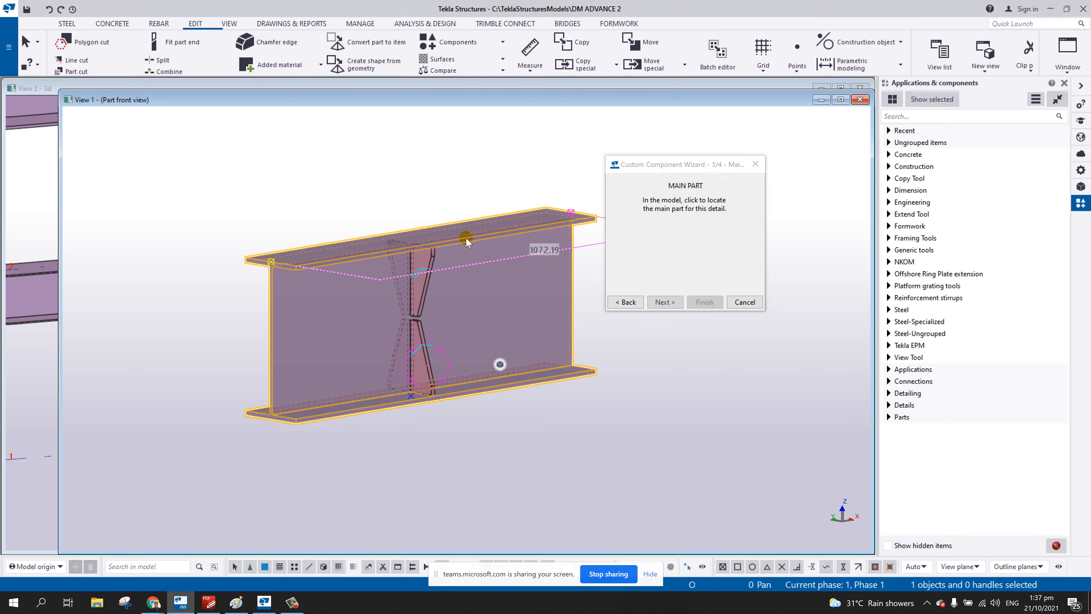
left_click(661, 302)
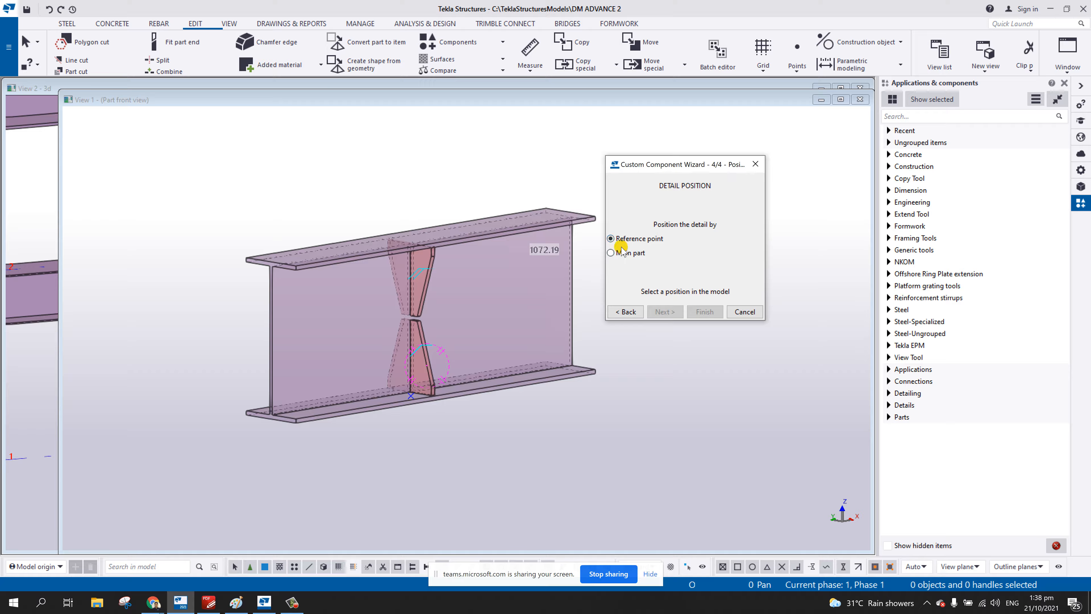
- Position the detail by reference point at the point under the beam's bottom flange and finish the custom component
left_click(612, 253)
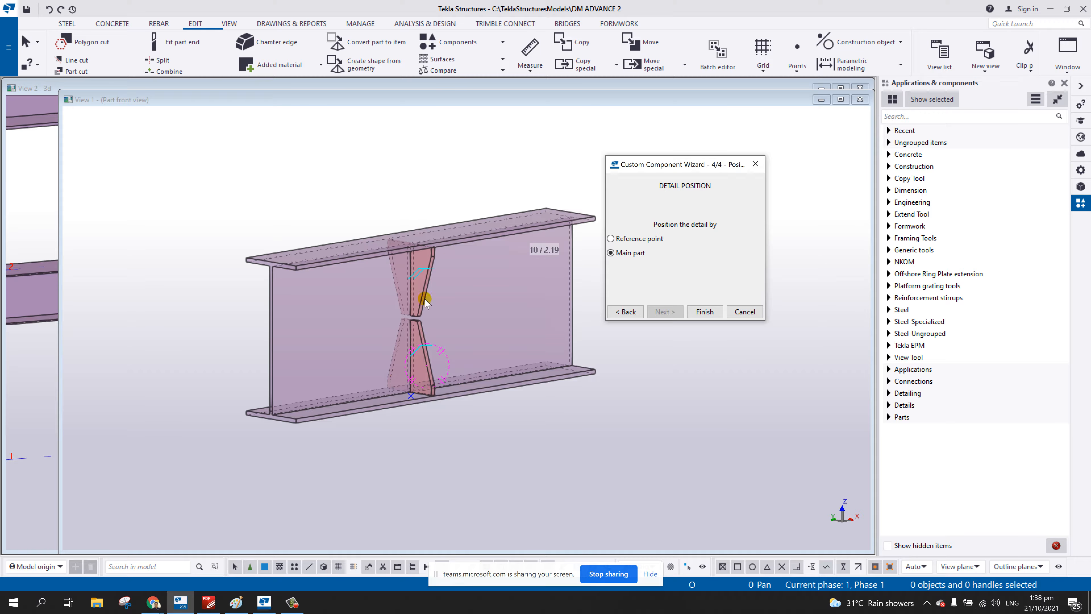
left_click(612, 239)
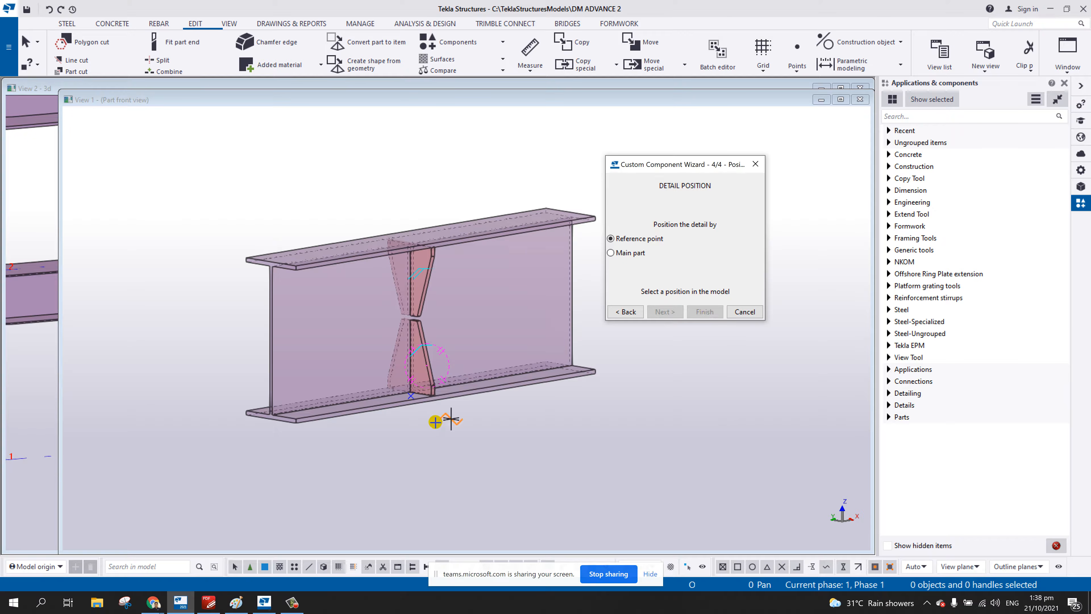
scroll(434, 419, "up", 3)
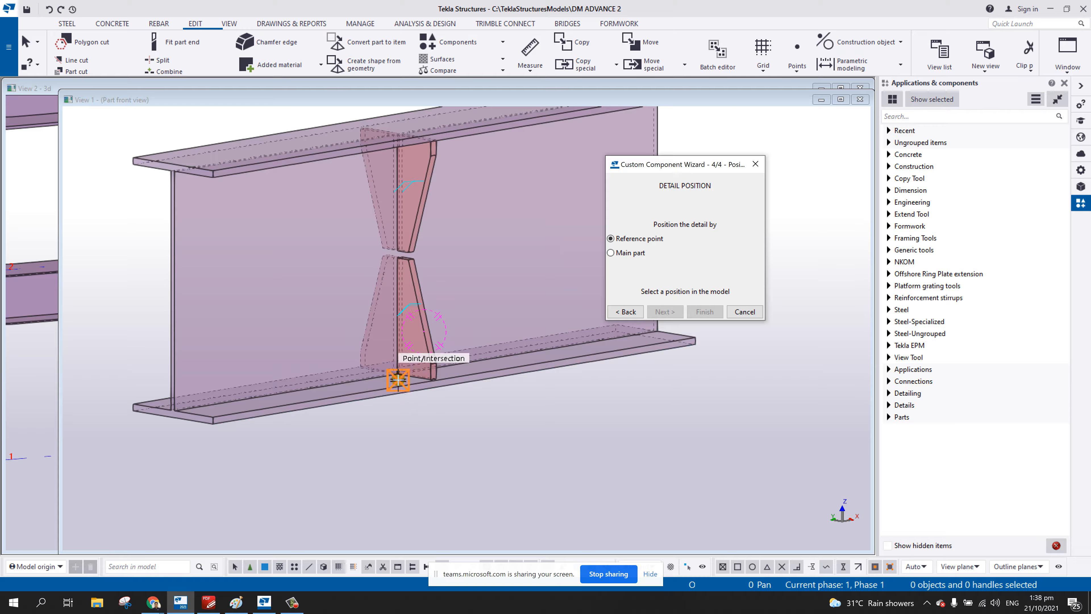
left_click(399, 381)
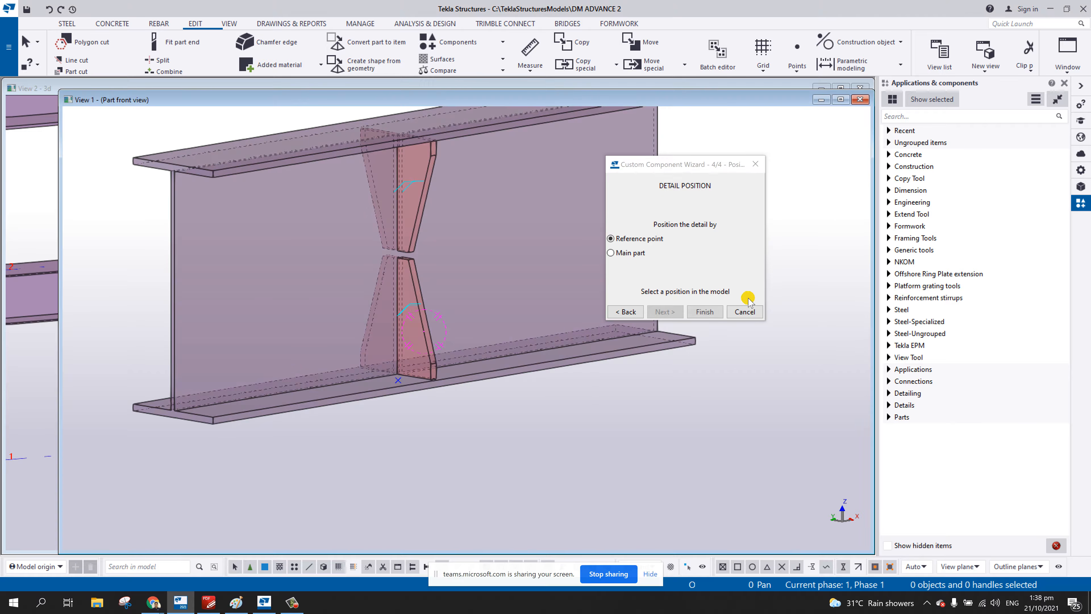
left_click(711, 311)
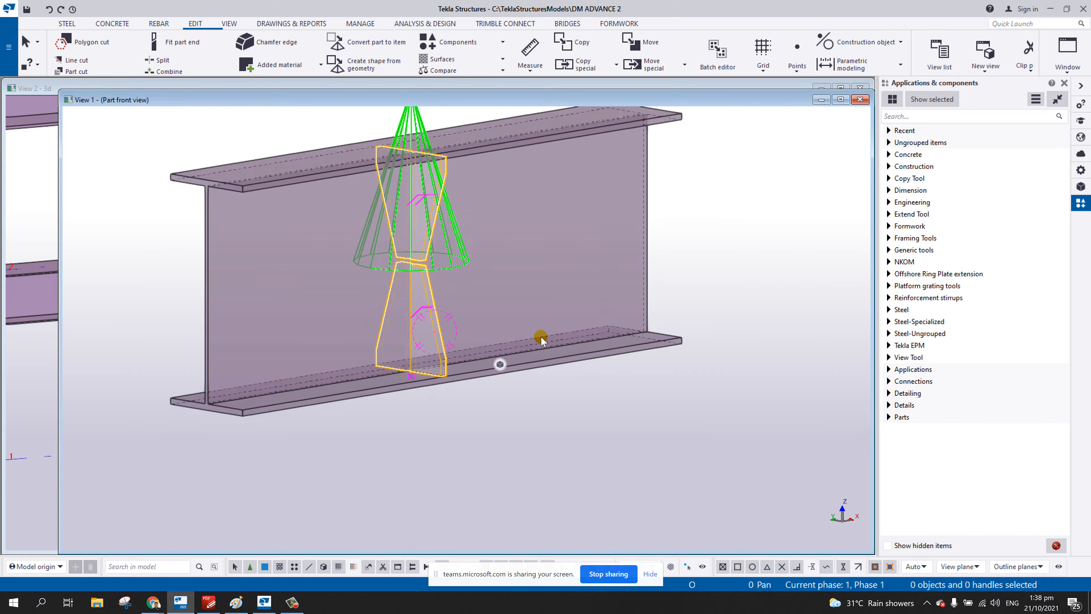
- Search the component catalog for "dm" and place DM_STIFFENER2 on the beam at a point along the top flange, beyond the original stiffeners
scroll(541, 337, "down", 4)
left_click(487, 265)
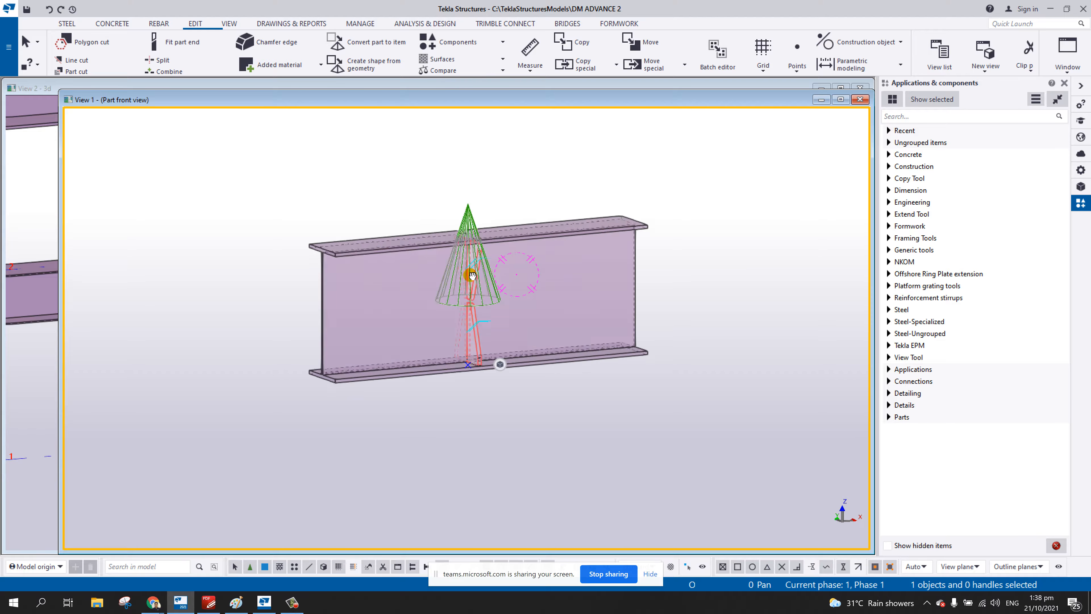
left_click(947, 117)
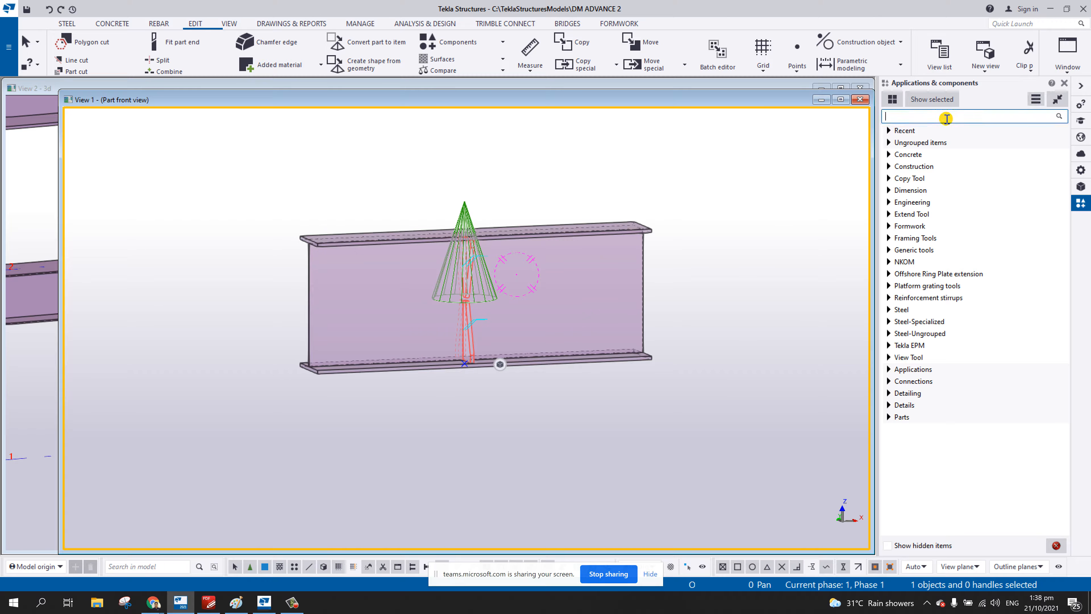
type("dm")
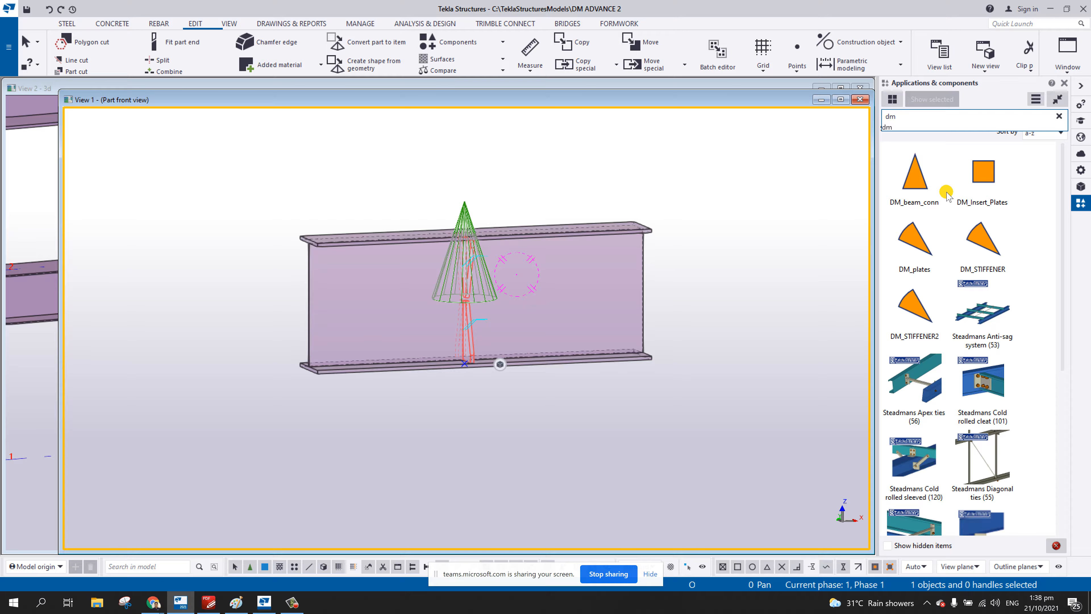
left_click(912, 326)
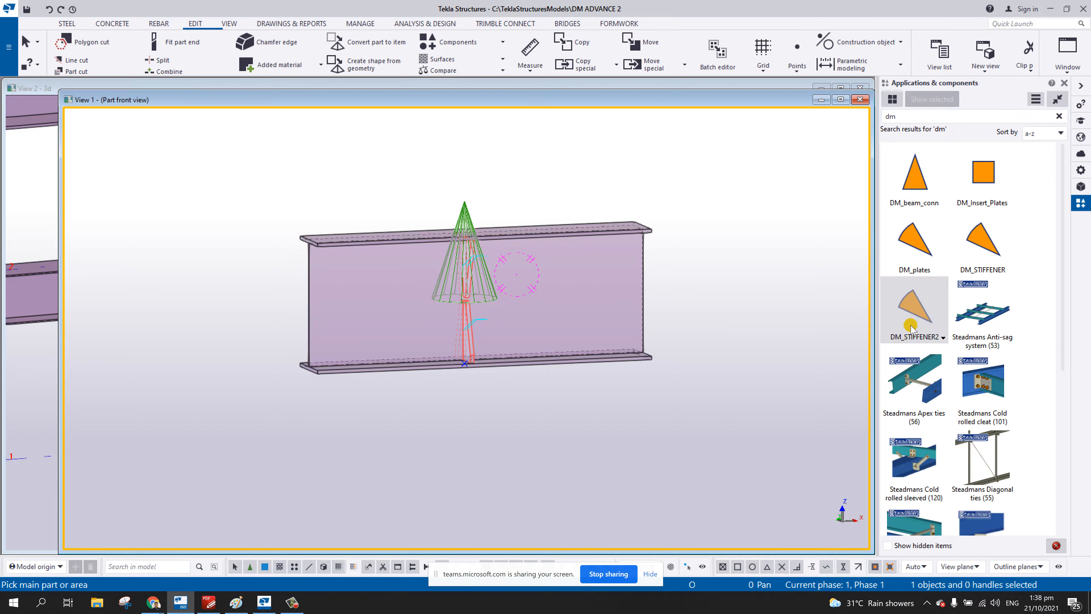
scroll(572, 275, "up", 2)
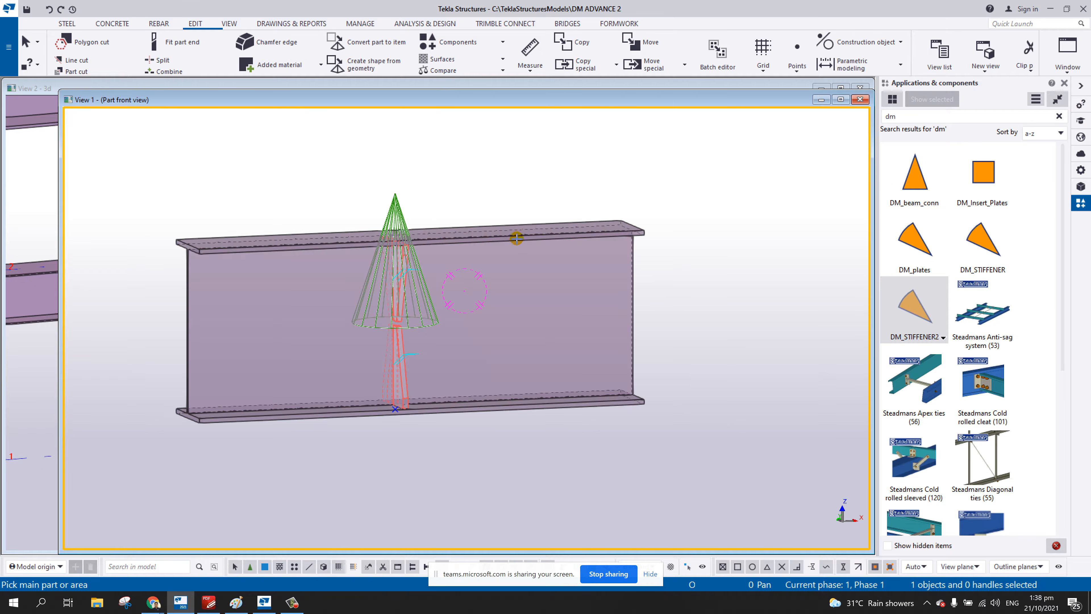
left_click(517, 239)
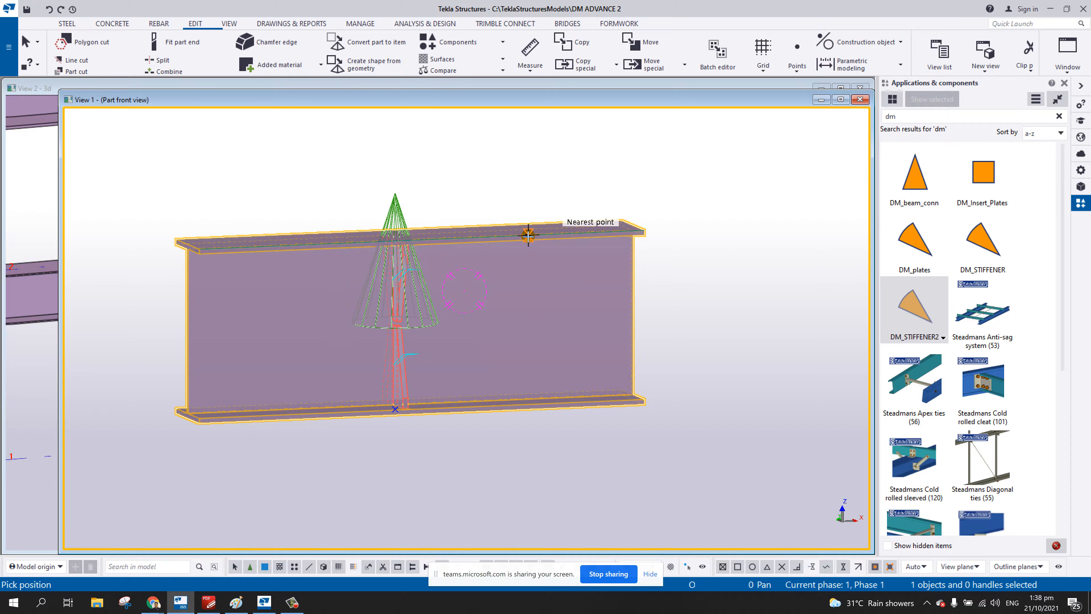
left_click(529, 237)
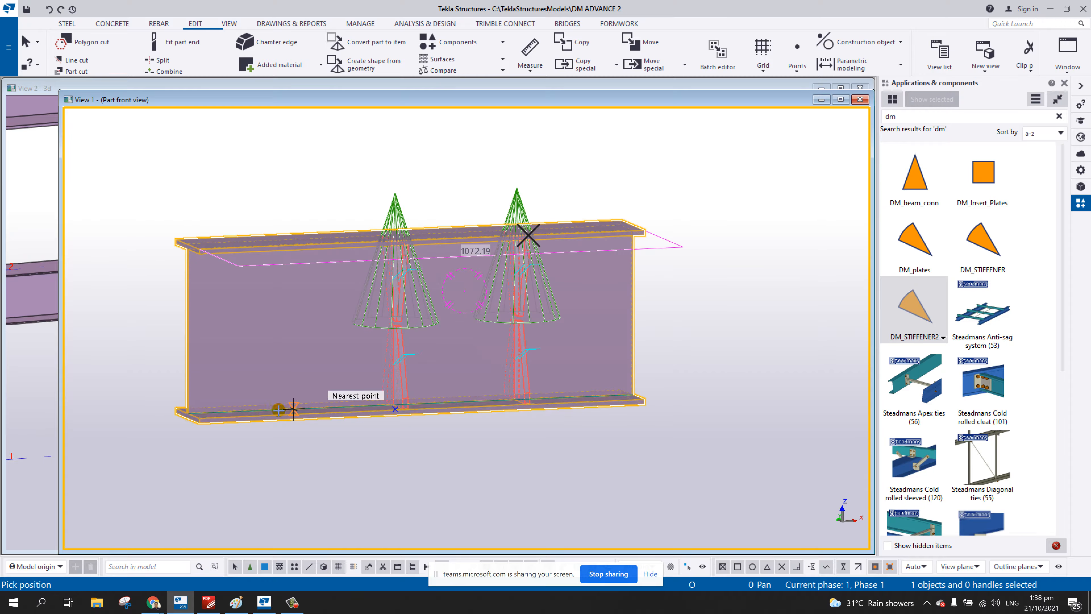
- Place two more DM_STIFFENER2 components on the beam, one near its left end and one near its right end, and end the command
left_click(262, 420)
middle_click_drag(263, 419, 336, 319, "ctrl")
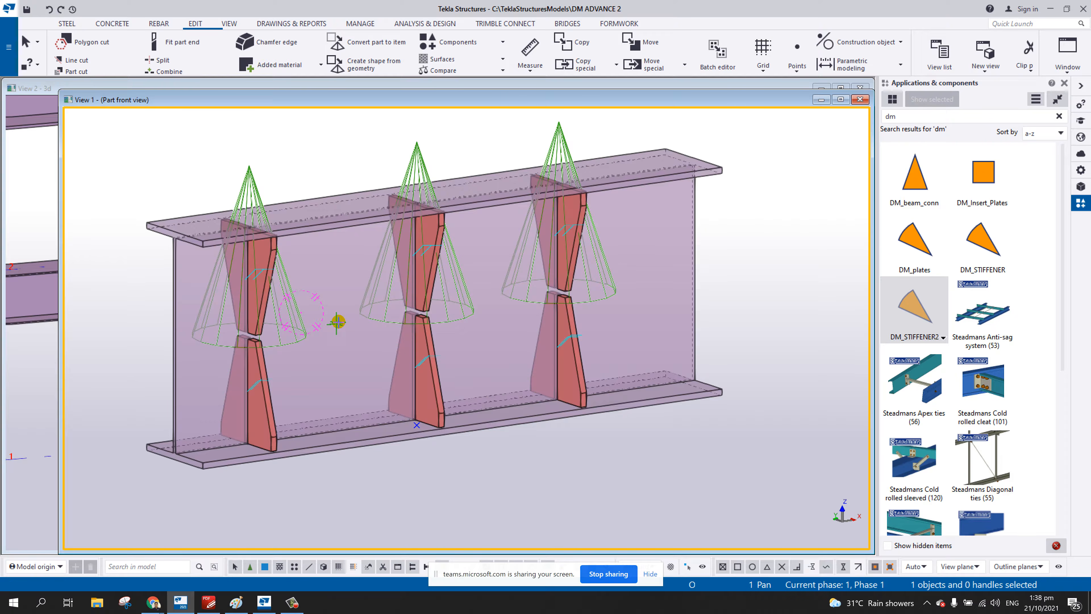
scroll(336, 320, "down", 2)
middle_click_drag(435, 324, 417, 304, "ctrl")
middle_click_drag(585, 318, 474, 309)
left_click(478, 380)
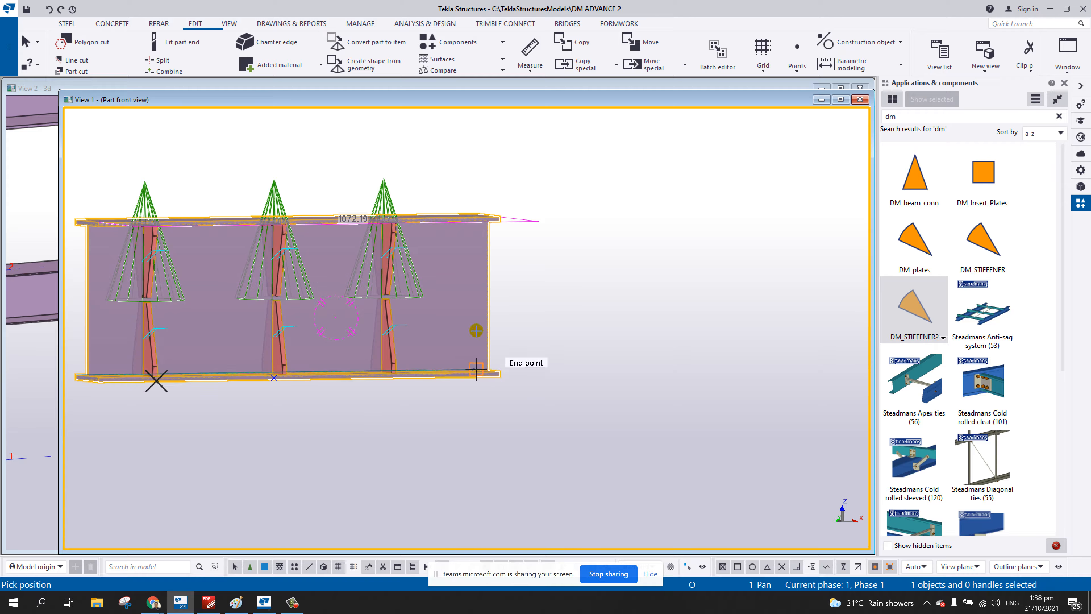
left_click(481, 218)
scroll(624, 225, "down", 2)
middle_click_drag(533, 231, 502, 283)
scroll(562, 266, "up", 4)
scroll(513, 267, "down", 3)
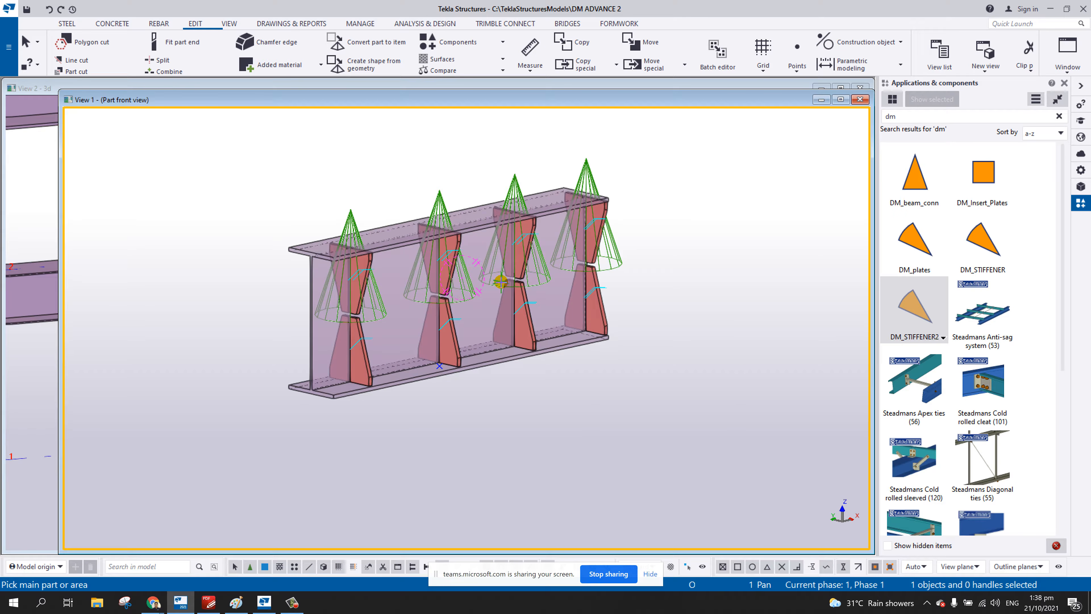
right_click(456, 166)
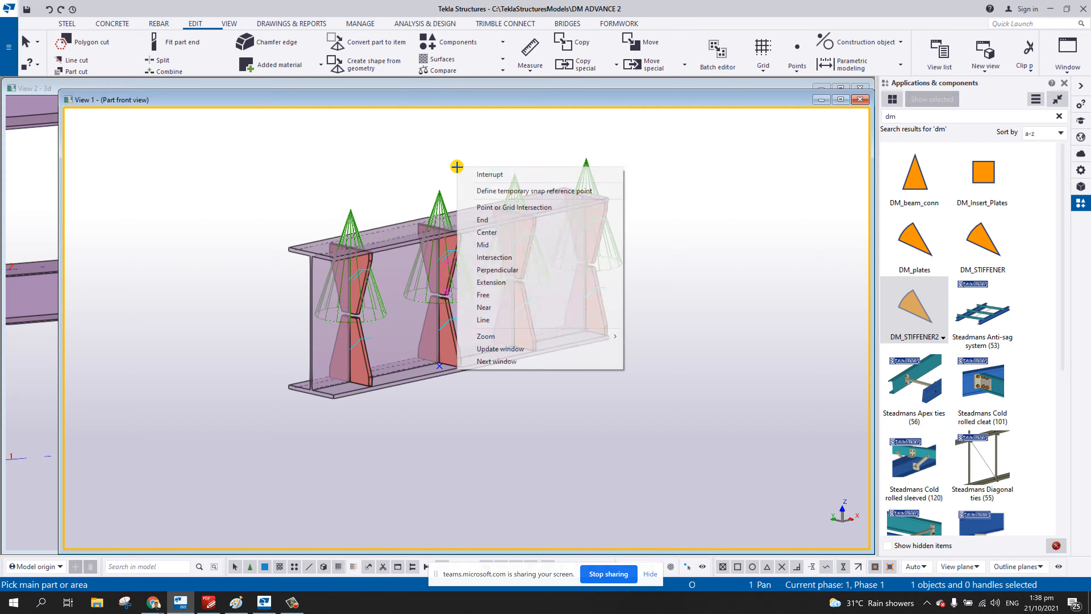
left_click(475, 172)
- Open the left stiffener component on the beam in the custom component editor
left_click(292, 603)
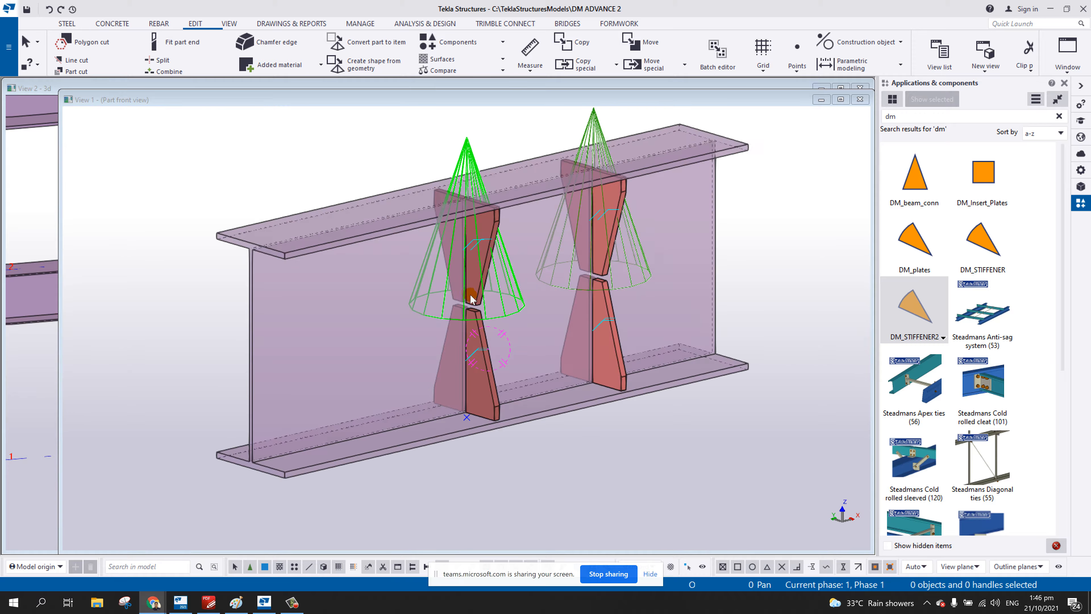
middle_click_drag(507, 322, 541, 301)
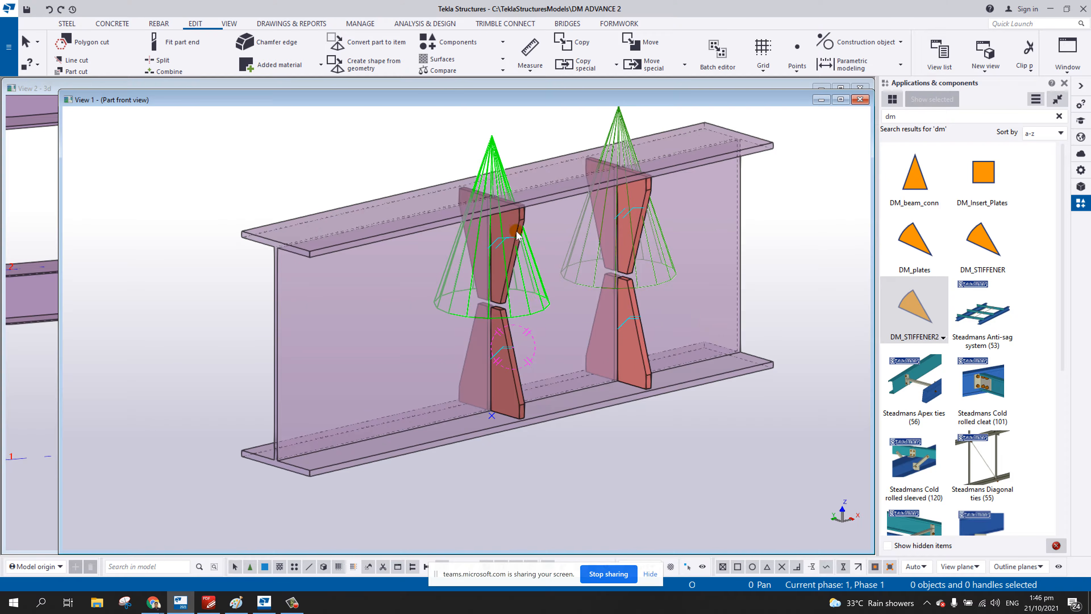
left_click(494, 165)
right_click(494, 160)
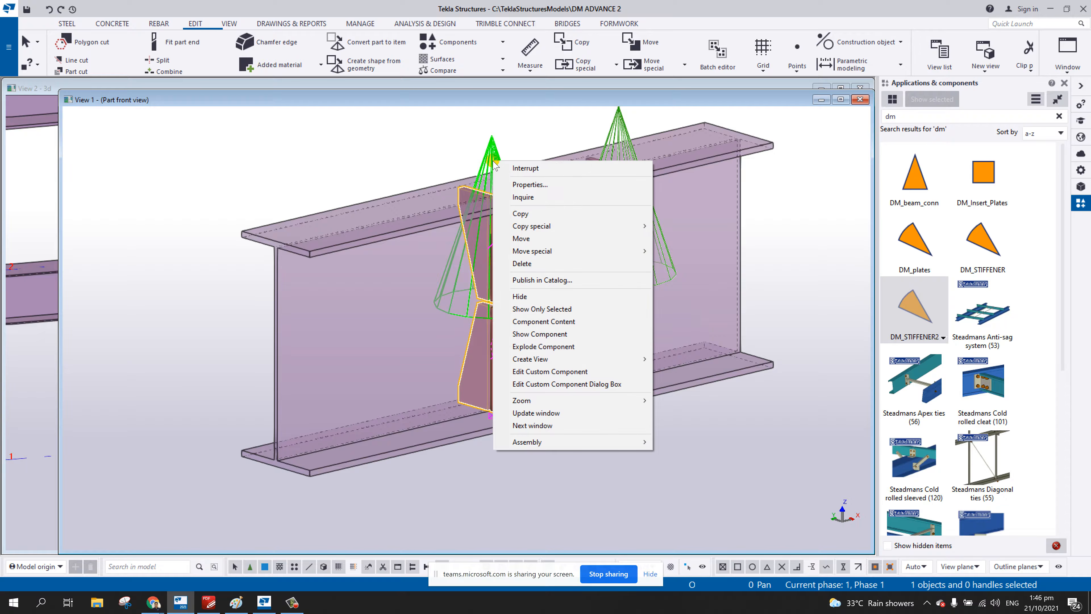
left_click(582, 373)
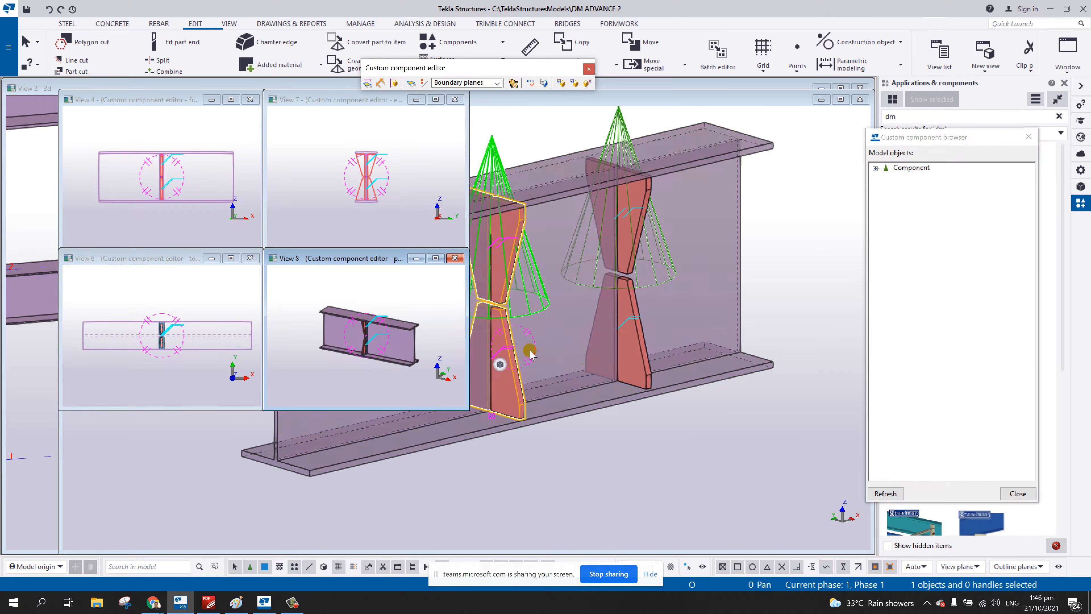
- Move the custom component editor's perspective view clear of the other views, enlarge it and frame the stiffened beam
left_click_drag(372, 260, 149, 98)
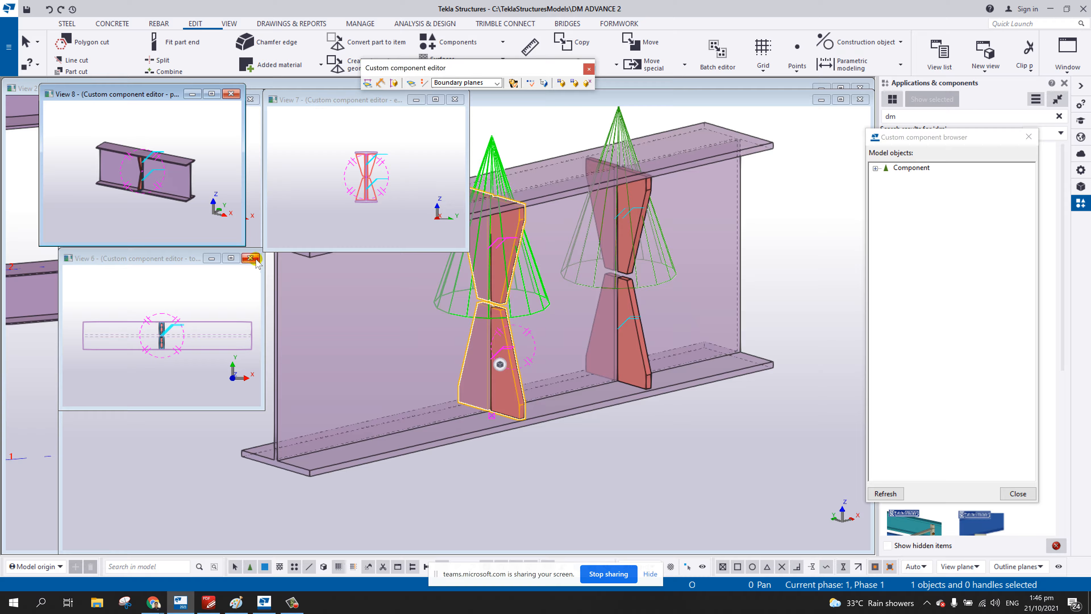
left_click_drag(245, 246, 869, 340)
scroll(519, 268, "up", 5)
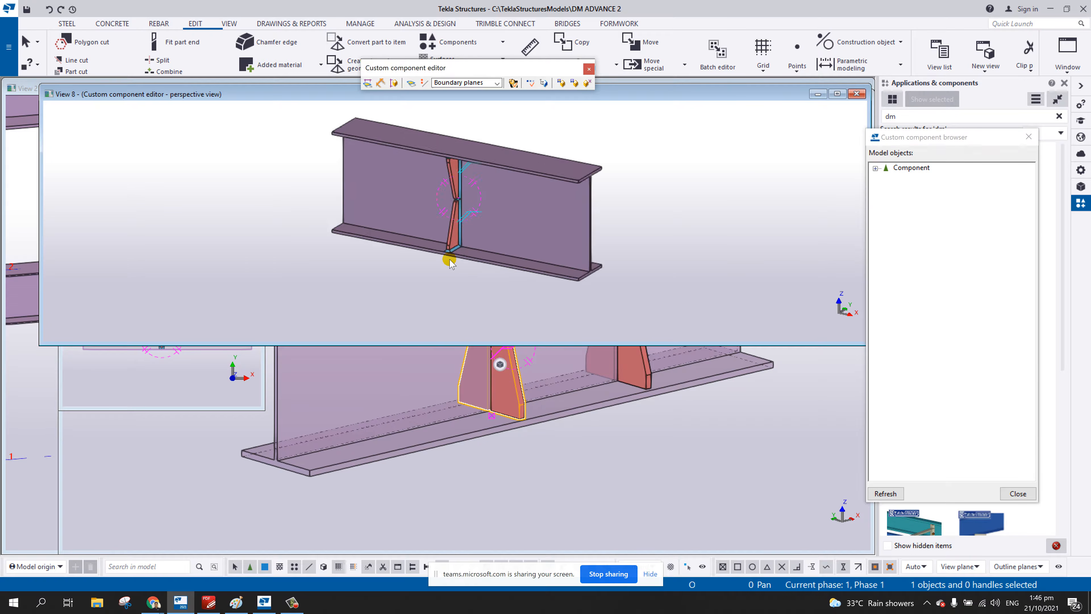
left_click(487, 198)
middle_click_drag(487, 198, 488, 263)
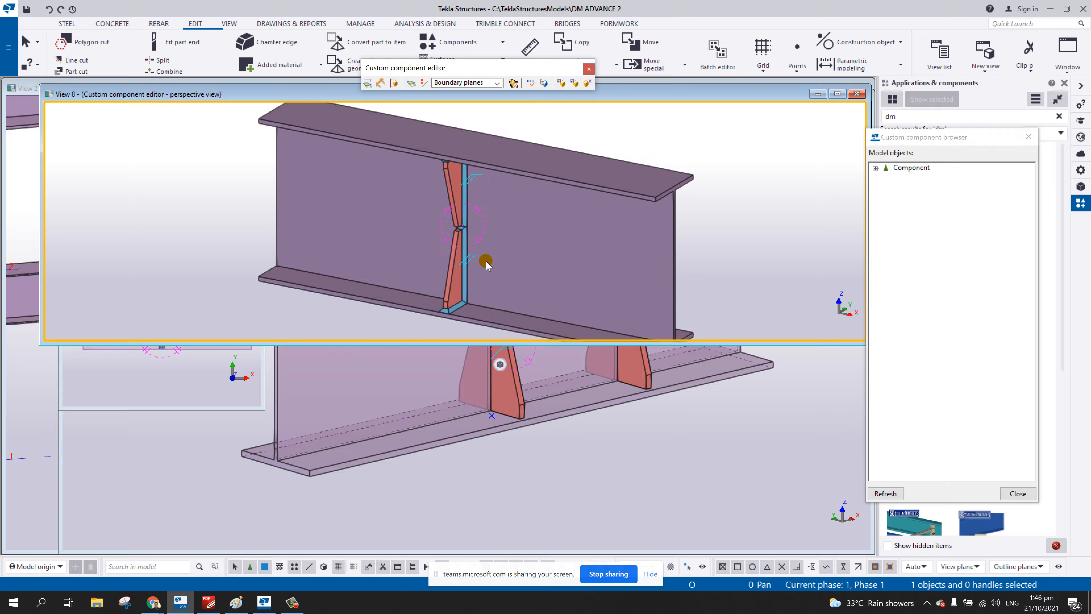
scroll(487, 262, "down", 3)
scroll(487, 251, "up", 2)
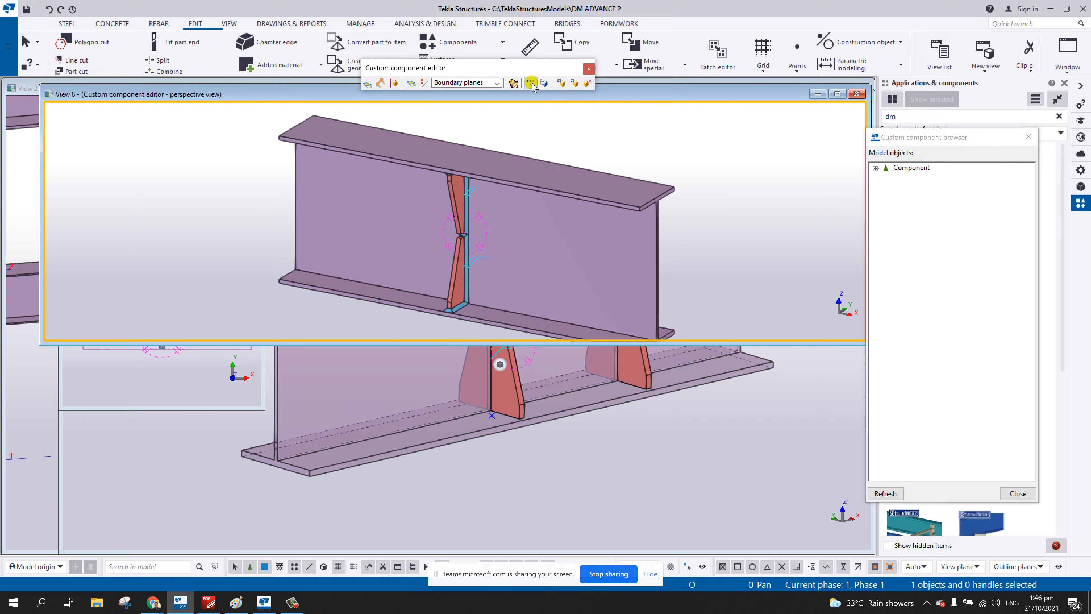
- Open the component's Variables dialog and arrange it beneath the enlarged perspective view
left_click(531, 82)
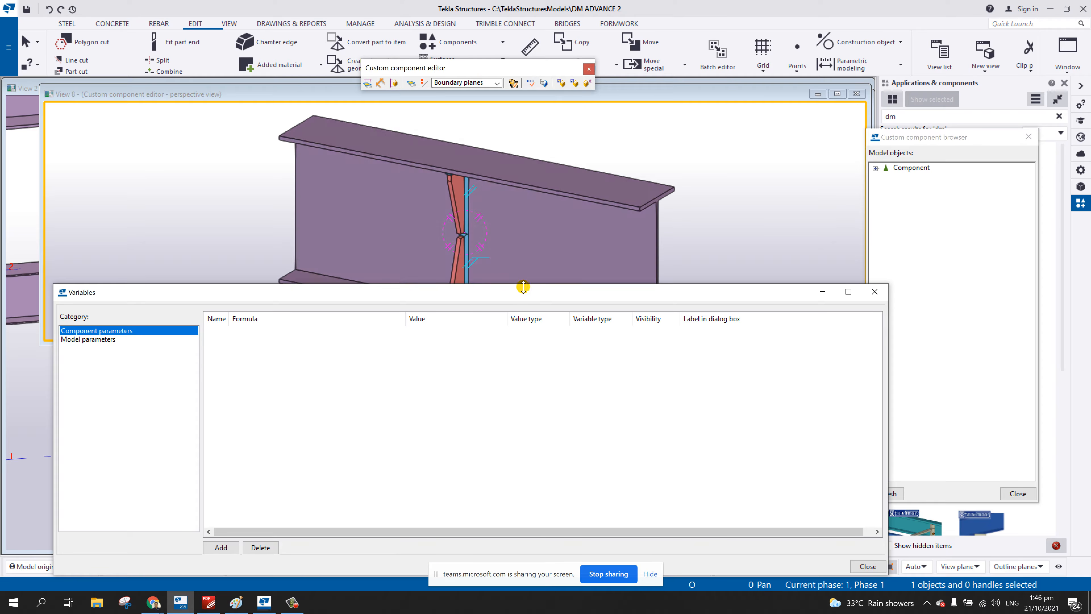
left_click_drag(519, 284, 486, 356)
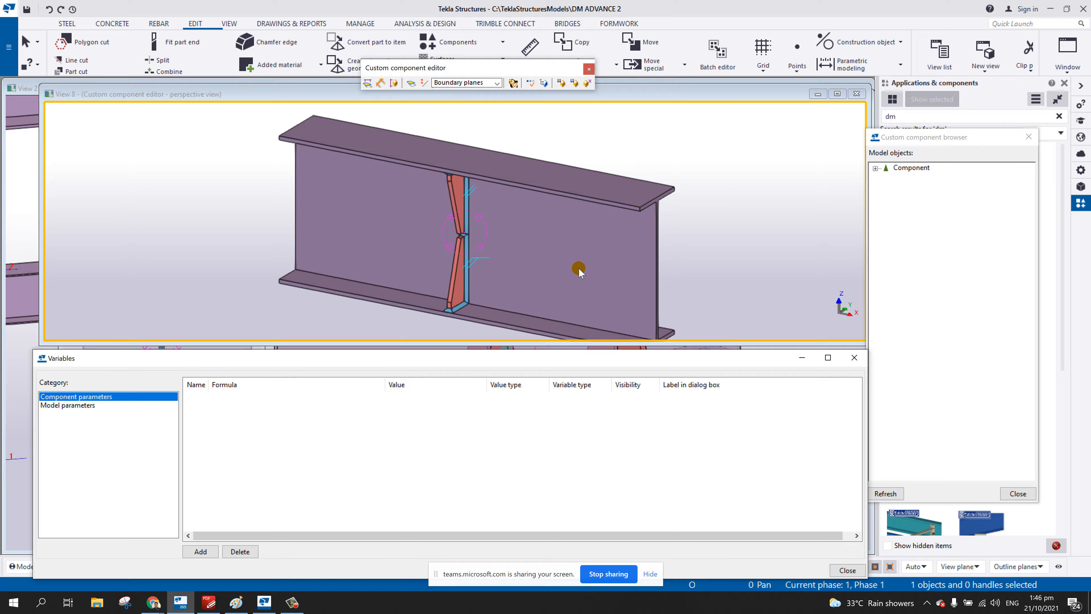
left_click(535, 337)
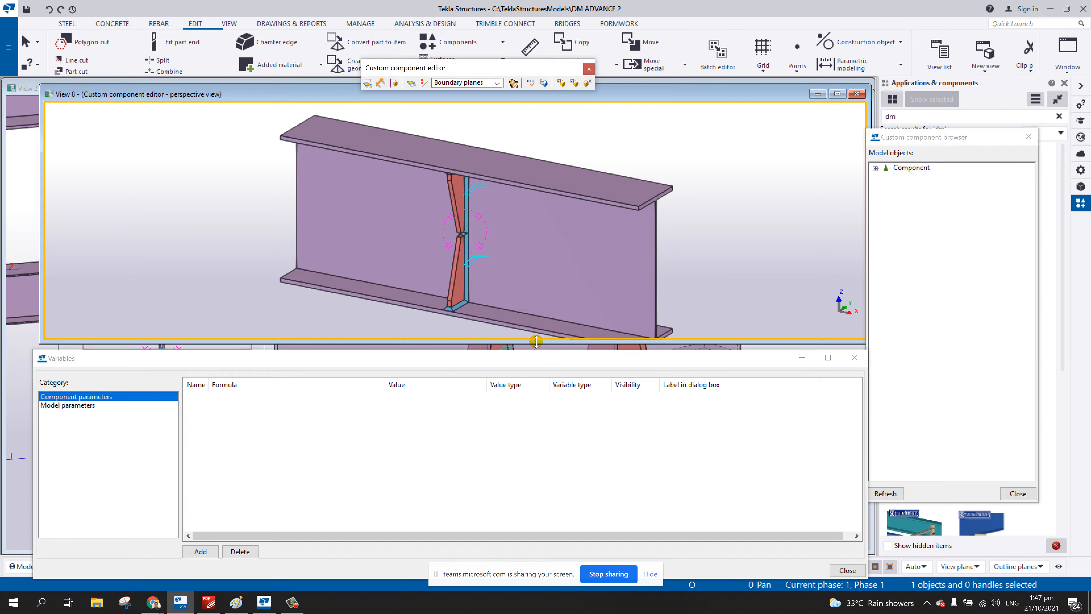
left_click_drag(536, 340, 537, 354)
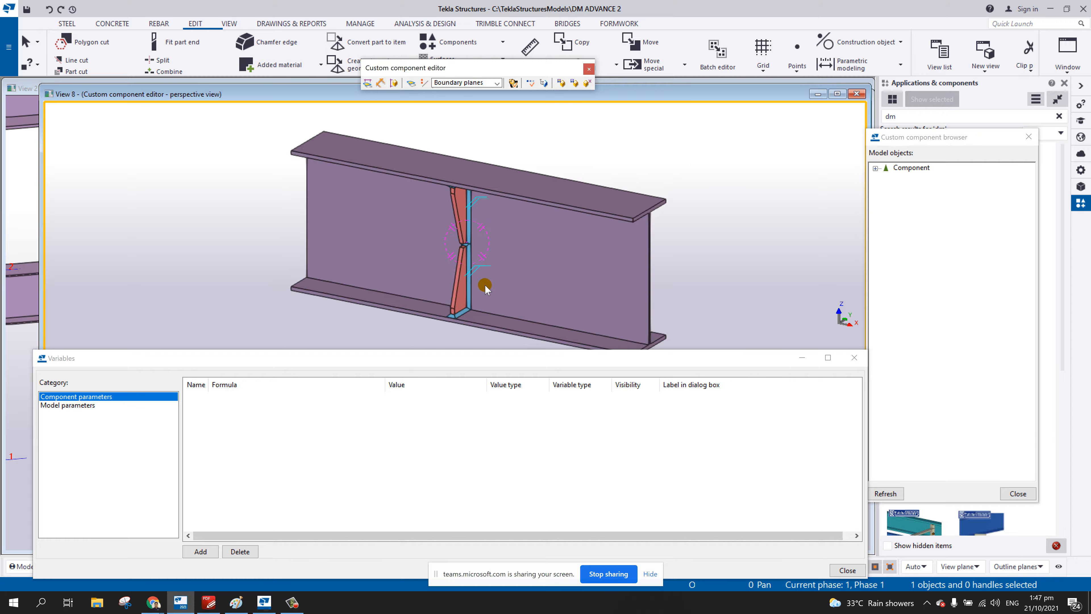
- Examine the stiffener plates and their welds against the beam web and flanges from several angles
scroll(479, 287, "up", 2)
middle_click_drag(477, 287, 423, 219, "ctrl")
scroll(502, 229, "up", 2)
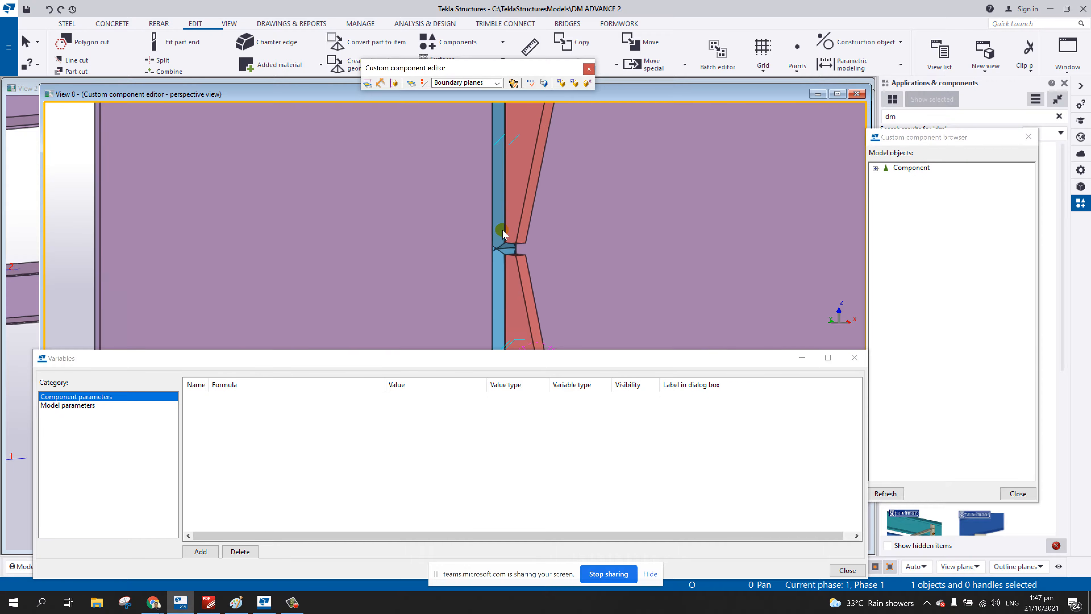
scroll(505, 231, "down", 5)
scroll(509, 251, "up", 3)
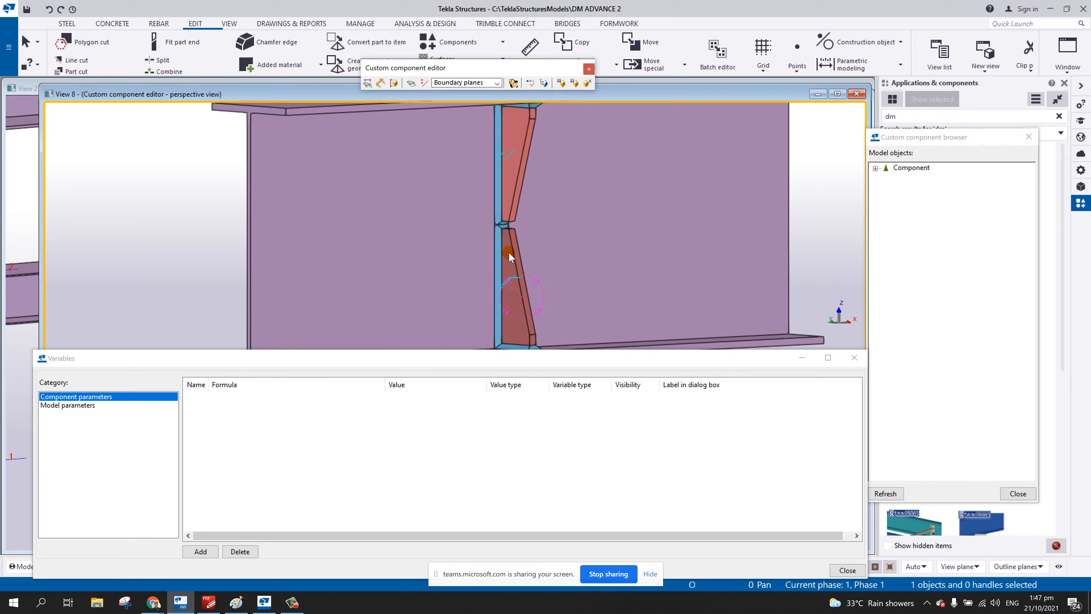
mouse_move(510, 251)
middle_mouse_down("ctrl")
mouse_move(538, 239)
mouse_move(682, 236)
mouse_move(654, 258)
mouse_move(494, 261)
middle_mouse_up("ctrl")
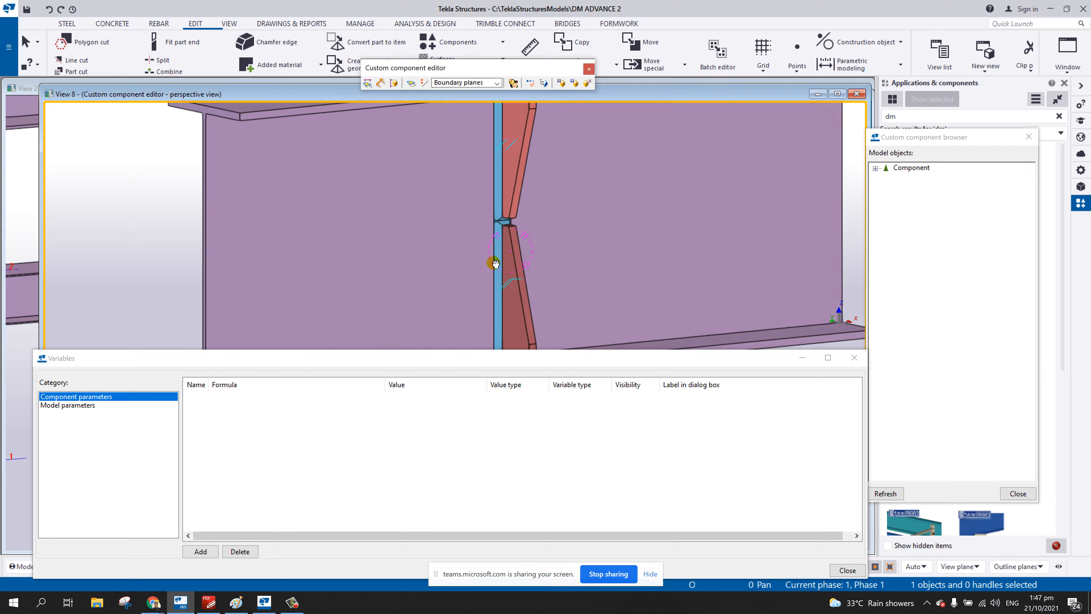
scroll(490, 261, "down", 5)
scroll(509, 260, "up", 4)
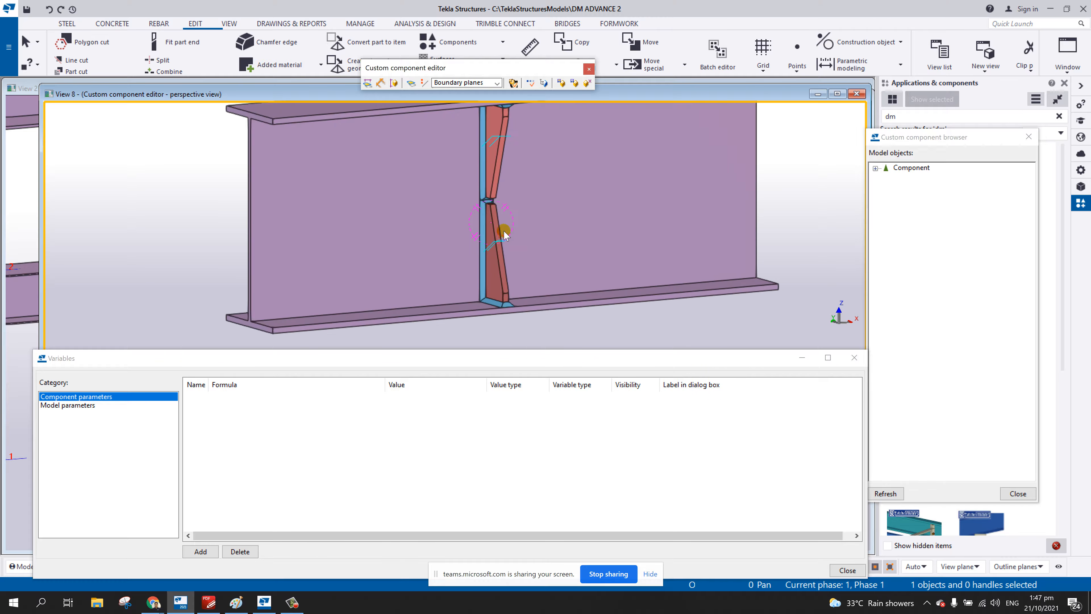
scroll(503, 269, "down", 3)
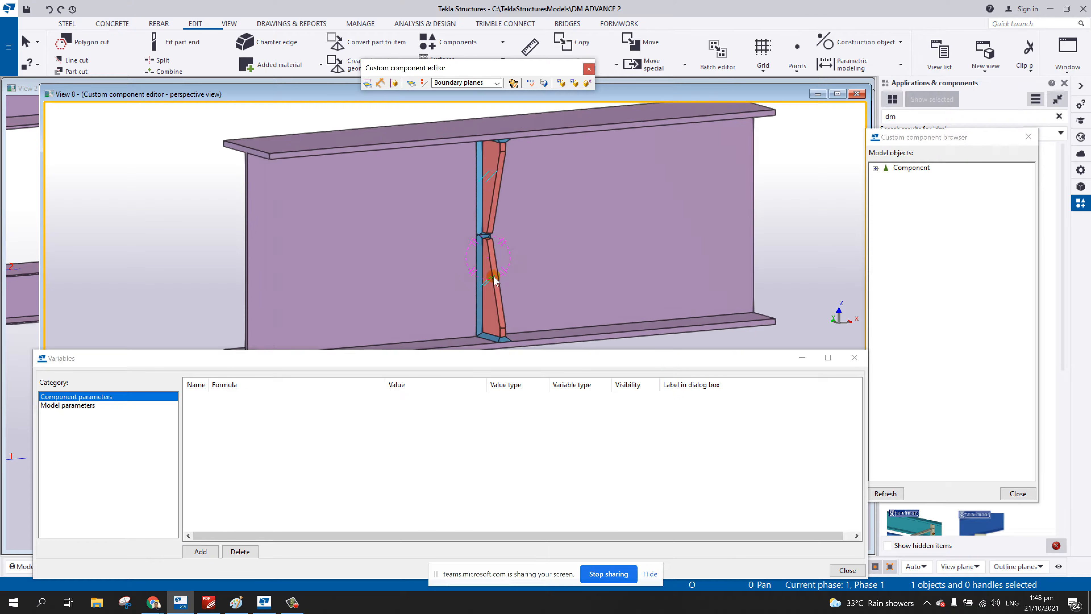
middle_click_drag(494, 280, 652, 215)
scroll(528, 242, "down", 3)
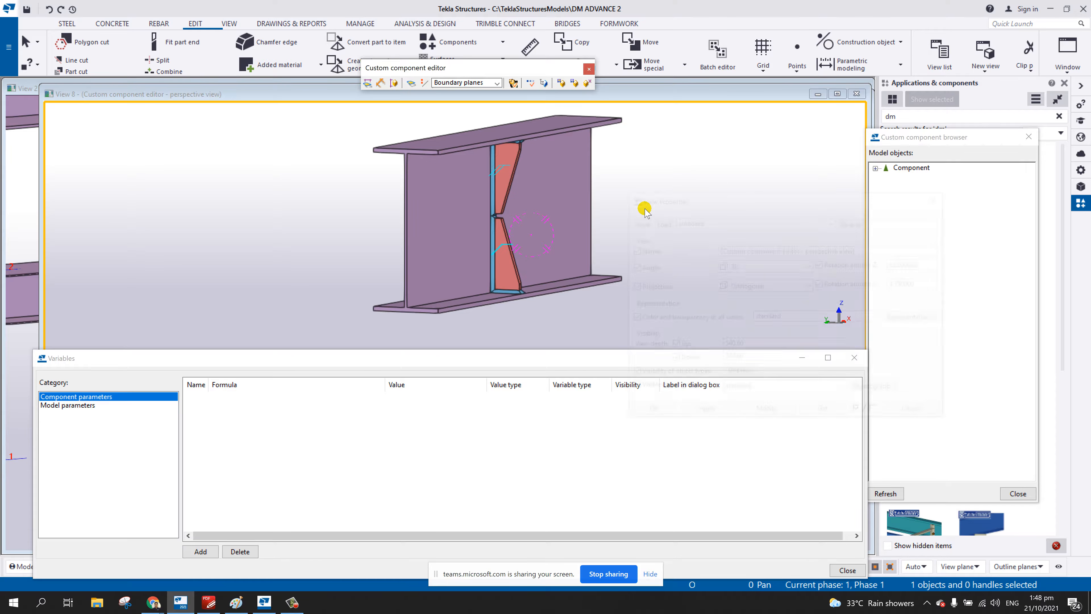
- Set the weld representation to Fast in the perspective view's display properties and apply the change
double_click(641, 208)
left_click(745, 376)
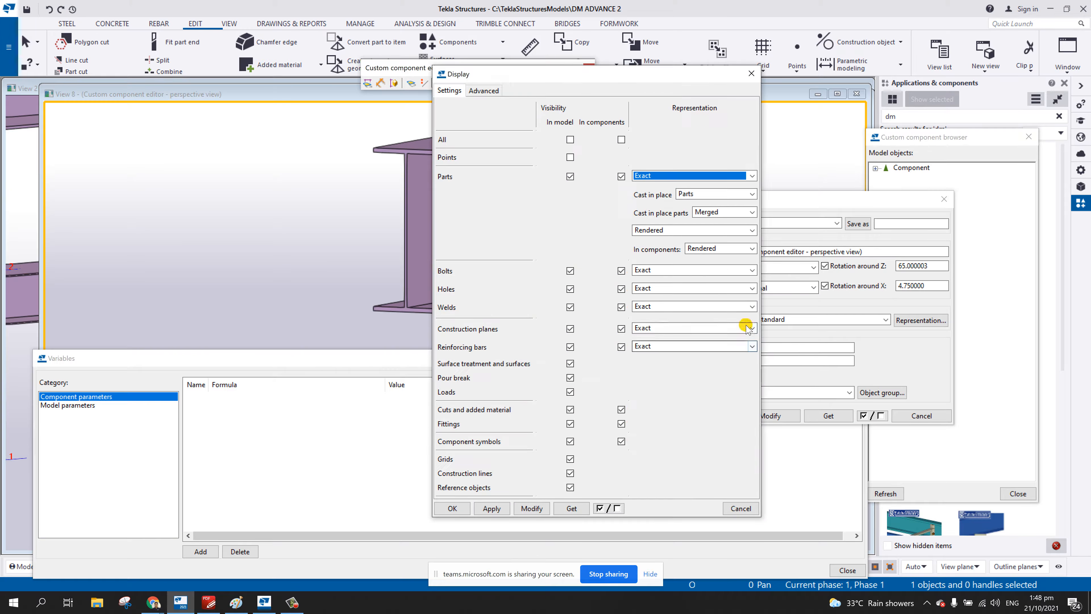
left_click(658, 306)
left_click(646, 318)
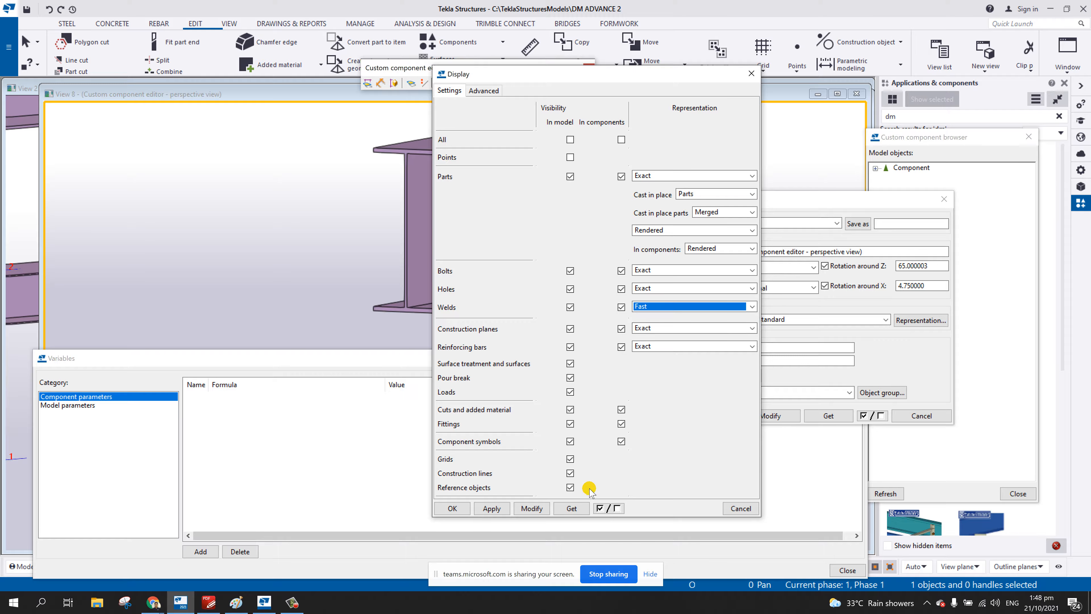
left_click(532, 508)
left_click(453, 509)
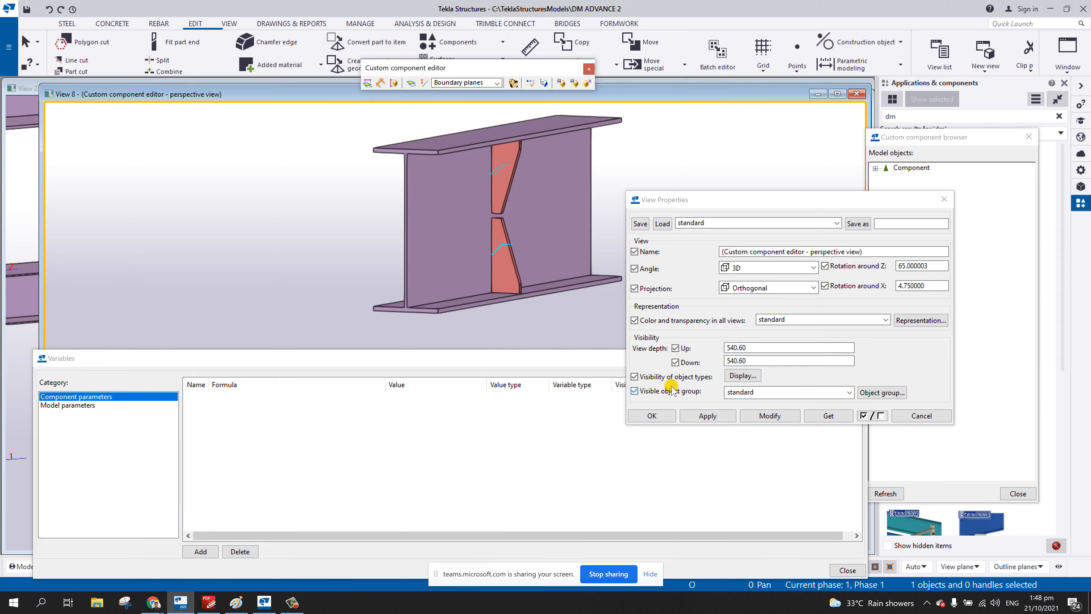
left_click(694, 415)
left_click(672, 413)
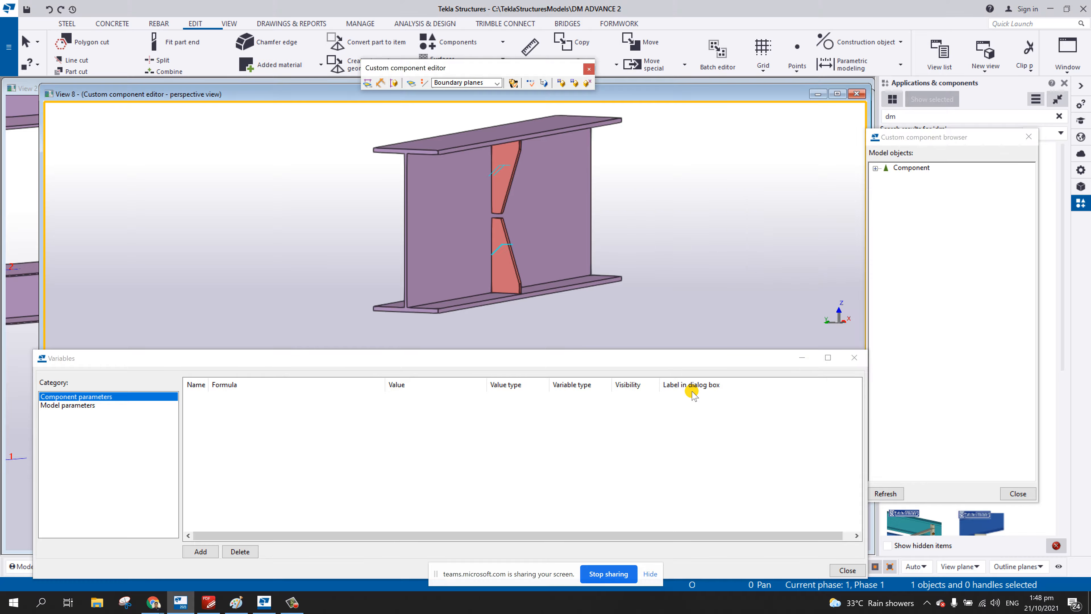
- Select all four stiffener contour plates together, the upper and lower ones on both sides of the web
scroll(509, 230, "up", 3)
scroll(514, 206, "up", 1)
middle_click_drag(509, 231, 504, 255)
scroll(514, 207, "down", 2)
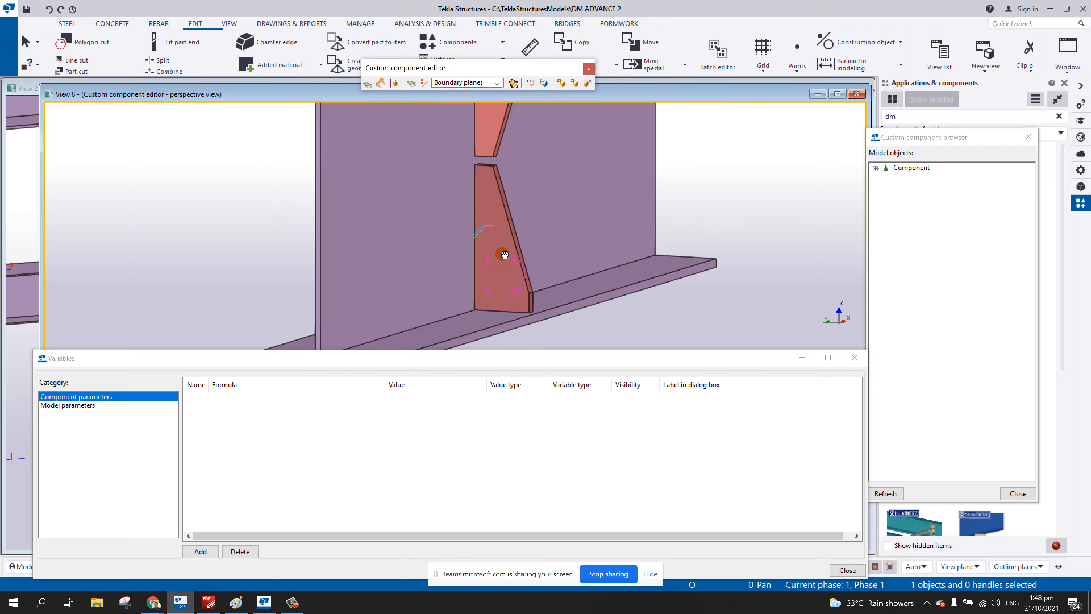
scroll(504, 257, "down", 4)
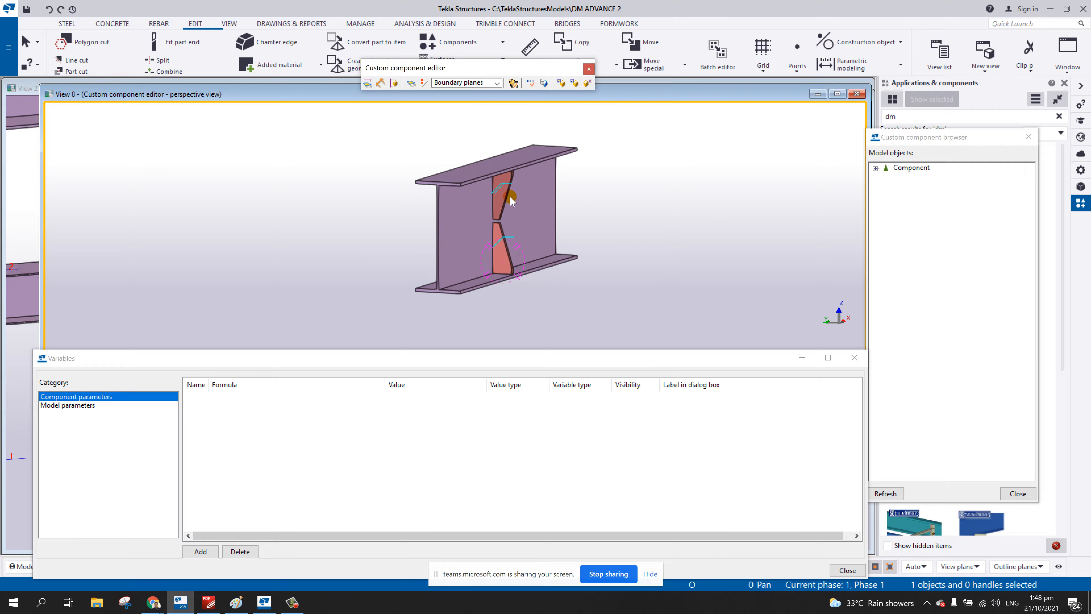
middle_click_drag(512, 224, 577, 223, "ctrl")
left_click(528, 207)
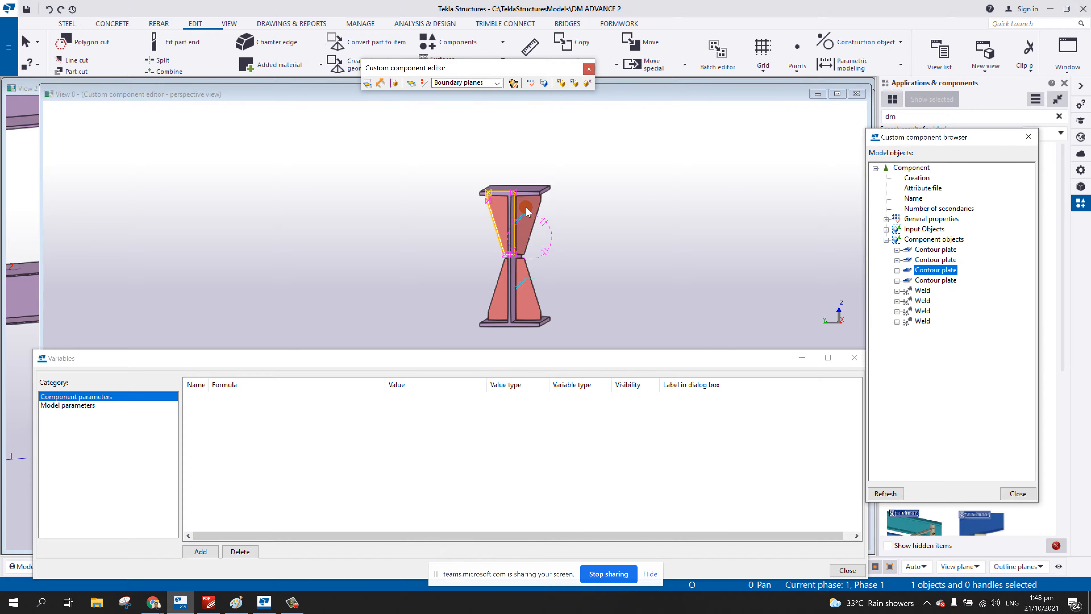
left_click(530, 294, "ctrl")
left_click(501, 300, "ctrl")
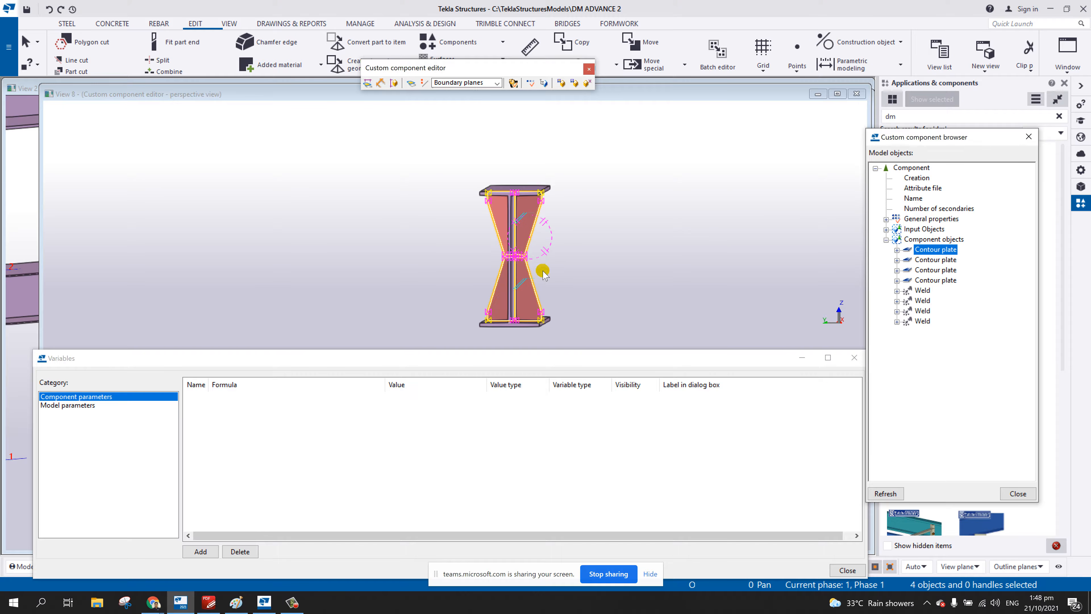
middle_click_drag(543, 268, 481, 200, "ctrl")
key("ctrl+p")
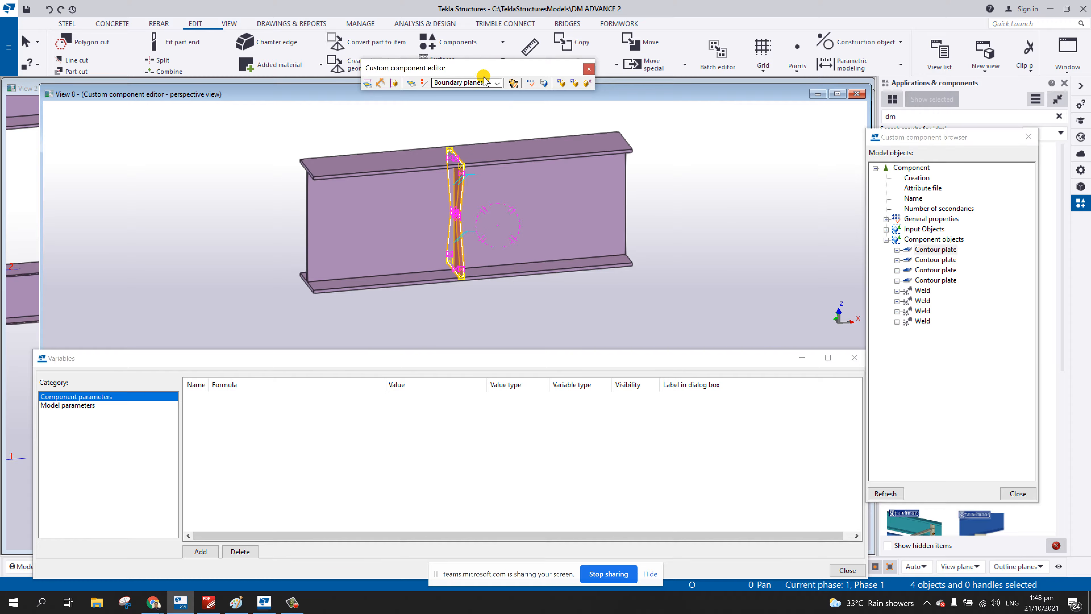
- Set the custom component editor's plane type to Component planes
left_click_drag(491, 70, 513, 56)
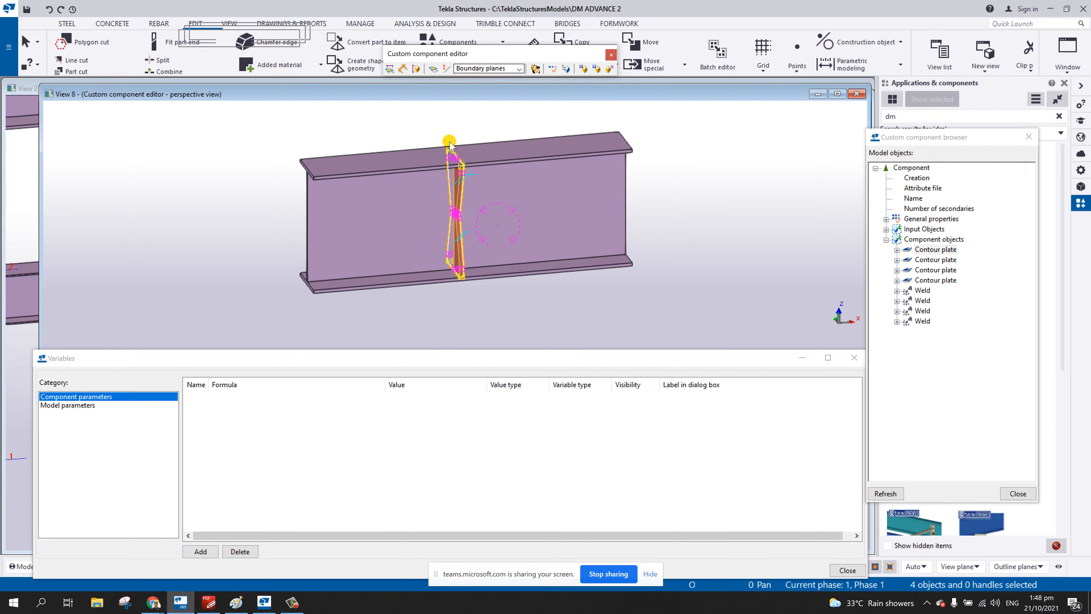
left_click(519, 69)
left_click(498, 113)
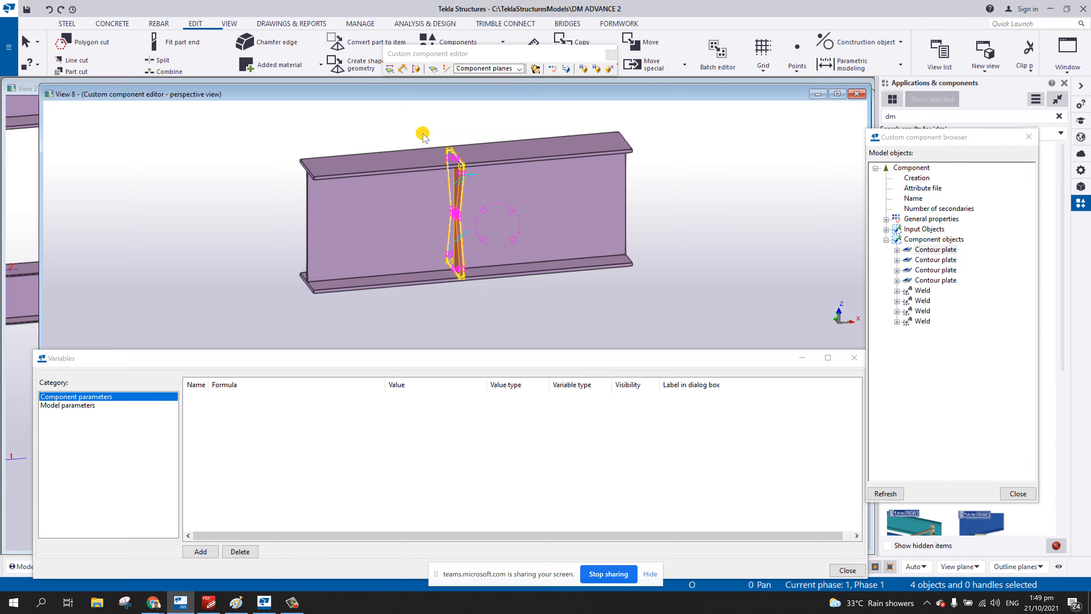
- Bind all handles of the four stiffener plates to the vertical YZ component plane crossing the beam
left_click_drag(412, 116, 497, 310)
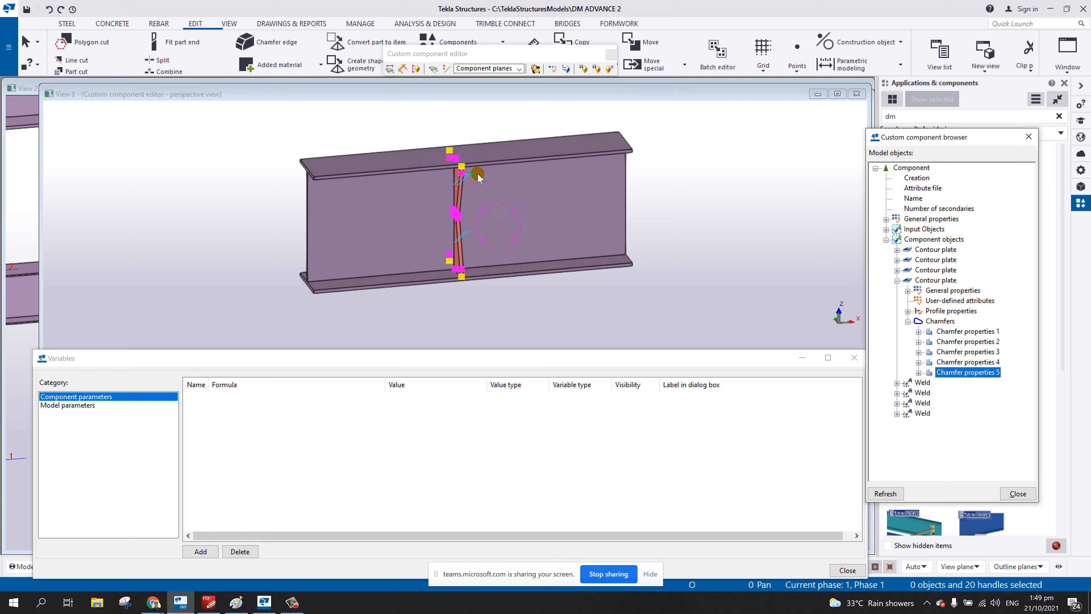
right_click(459, 167)
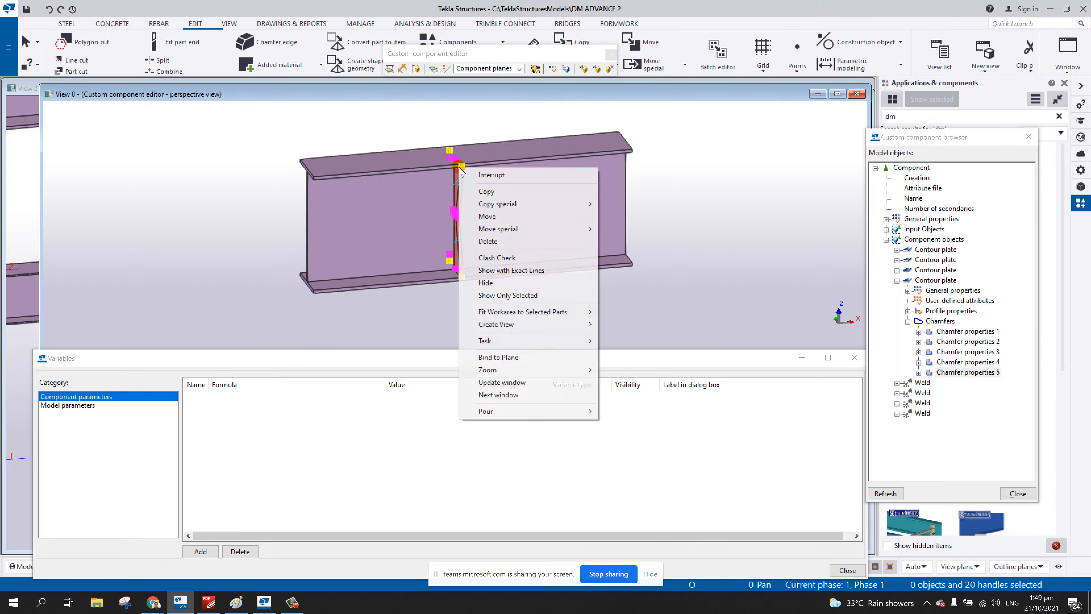
left_click(516, 357)
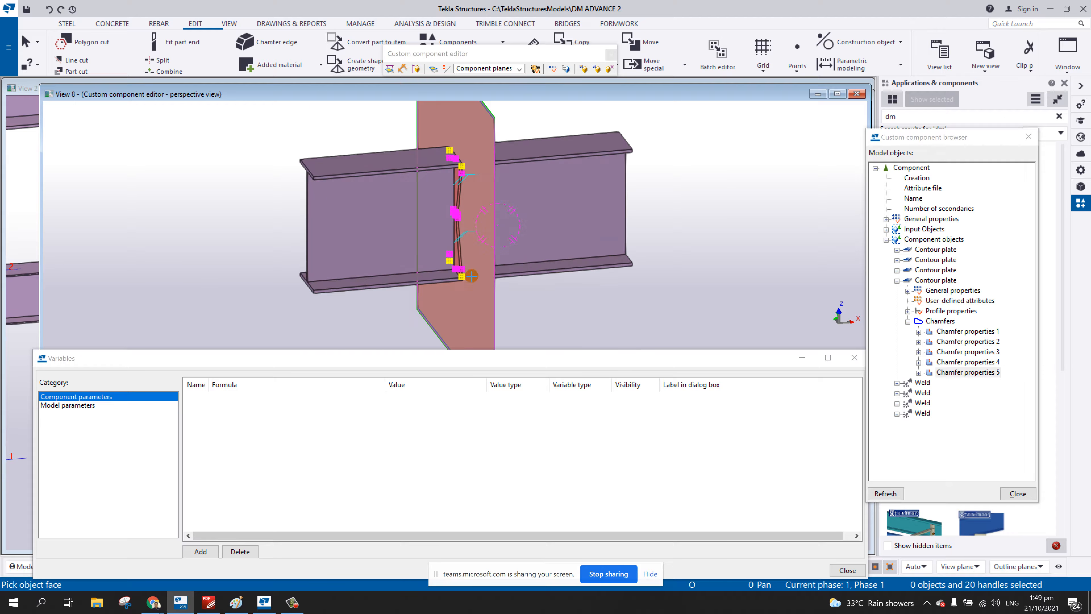
middle_click_drag(459, 295, 476, 303, "ctrl")
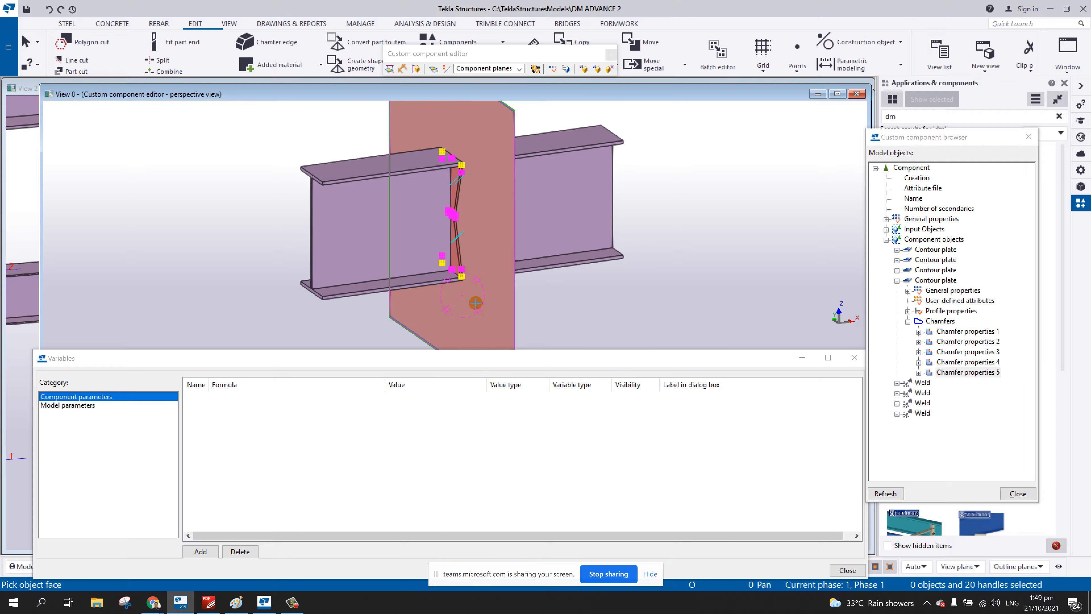
scroll(475, 304, "down", 2)
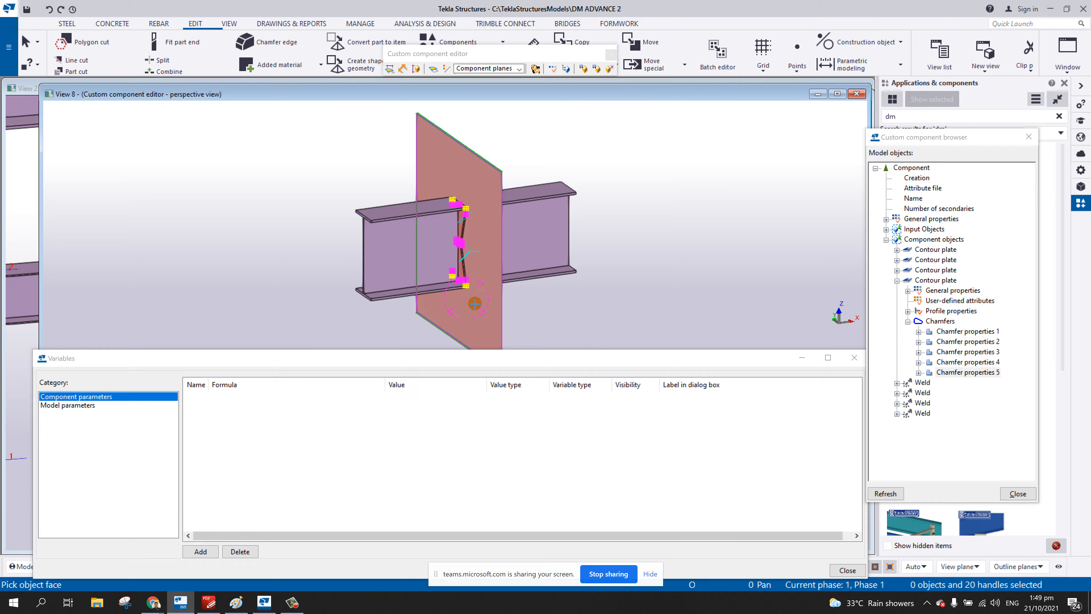
middle_click_drag(475, 303, 463, 284, "ctrl")
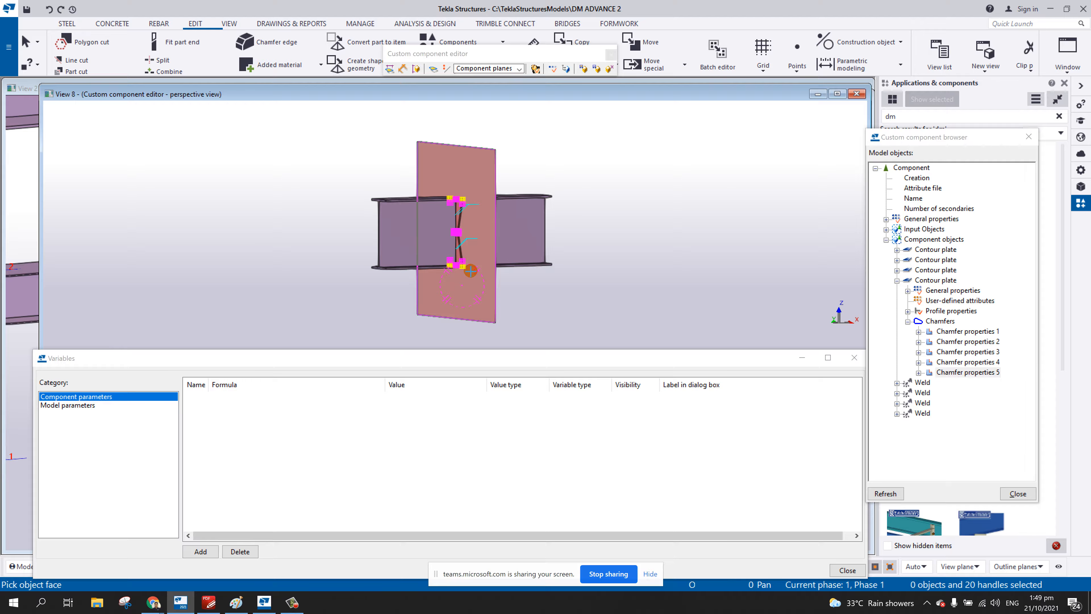
mouse_move(470, 270)
middle_mouse_down("ctrl")
mouse_move(419, 258)
mouse_move(473, 219)
mouse_move(497, 272)
mouse_move(495, 249)
mouse_move(451, 261)
mouse_move(469, 239)
mouse_move(475, 255)
mouse_move(447, 233)
mouse_move(470, 282)
middle_mouse_up("ctrl")
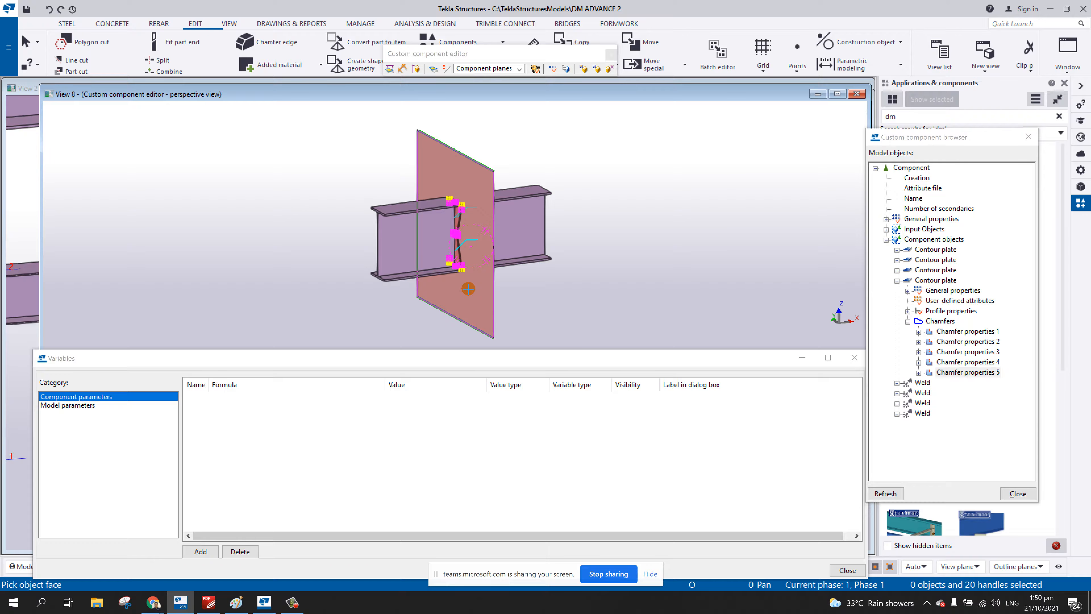
left_click(469, 289)
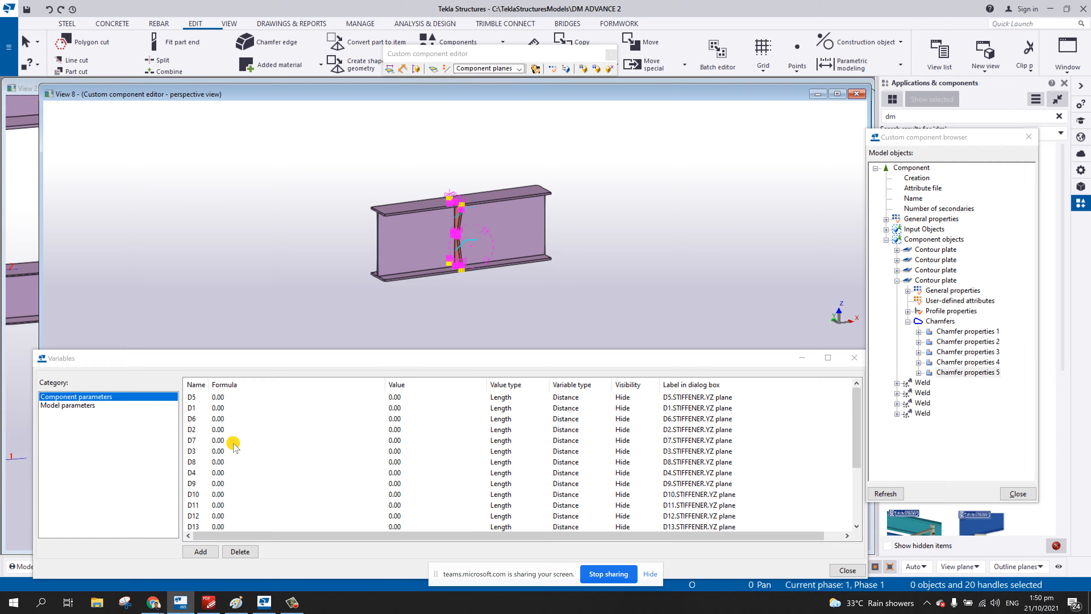
- Review the YZ-plane distance variables for the stiffeners and the binding symbols at the plate handles
left_click(231, 485)
scroll(232, 488, "down", 3)
scroll(230, 493, "up", 3)
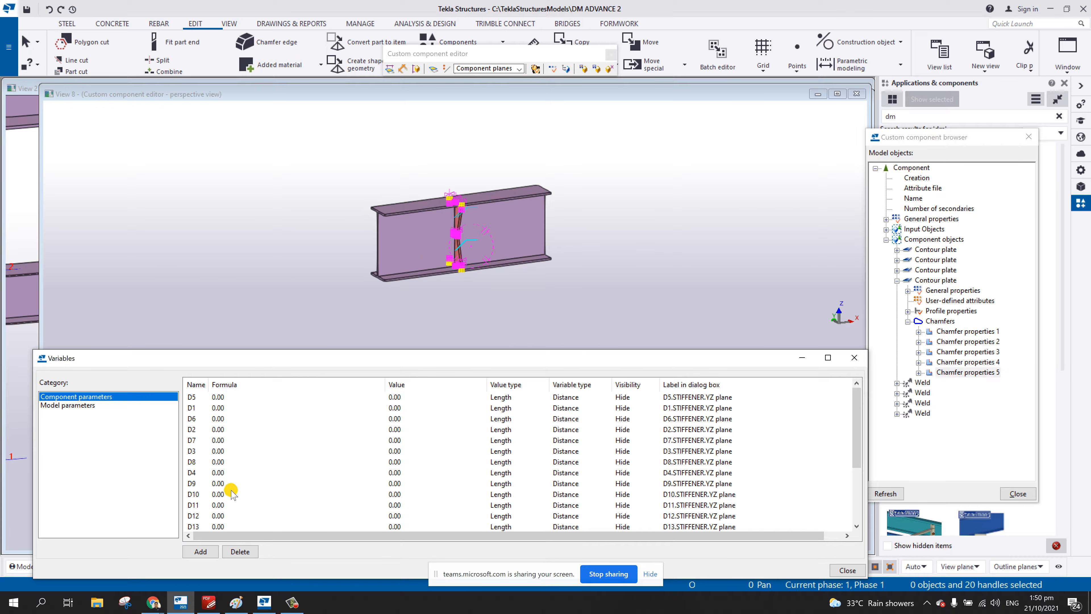
scroll(496, 197, "up", 6)
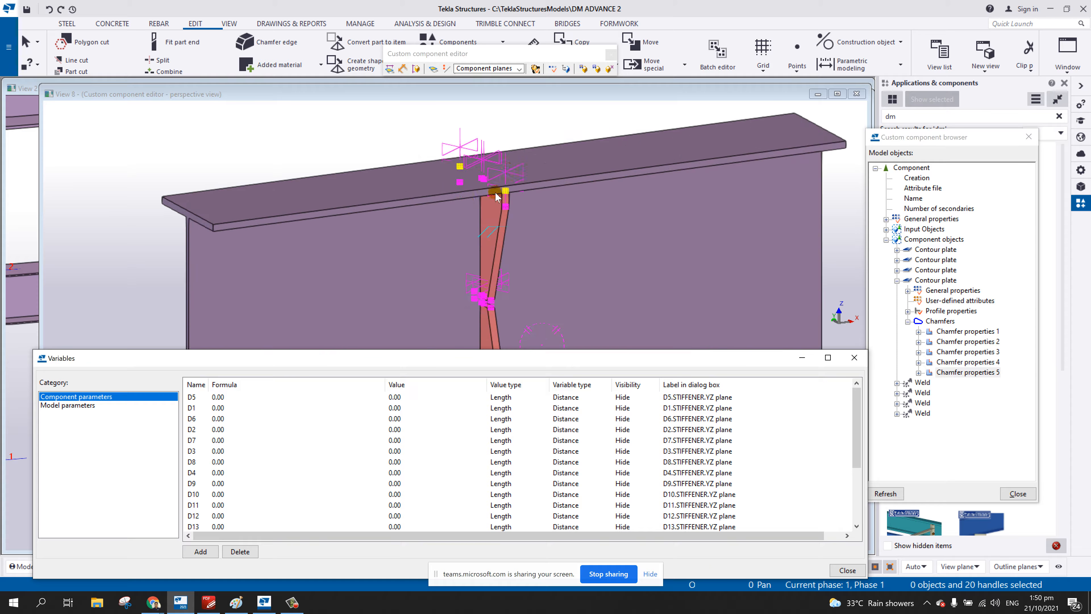
scroll(497, 196, "down", 3)
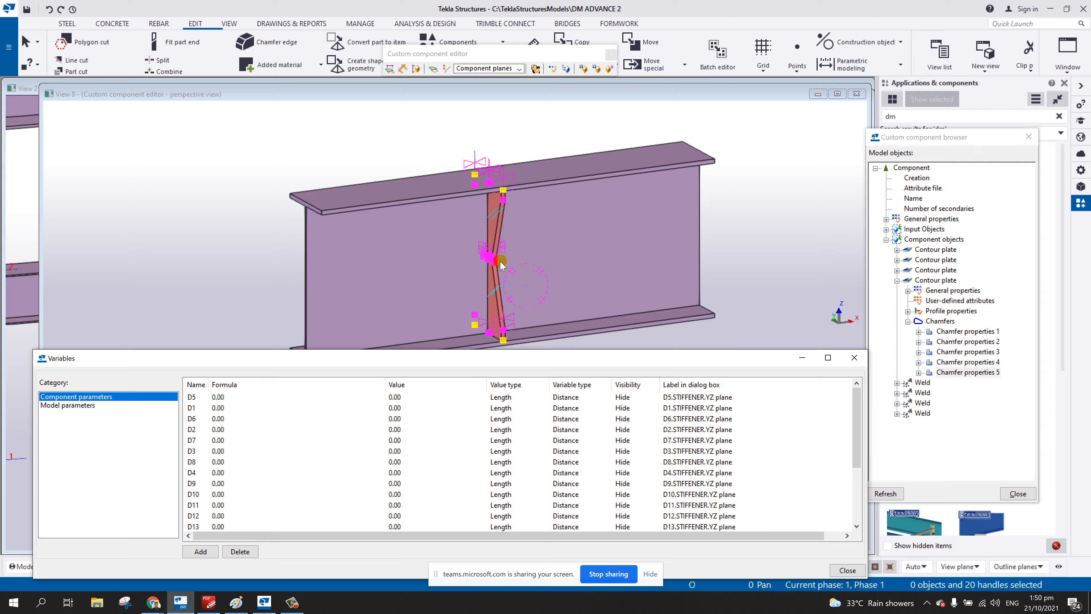
scroll(499, 260, "down", 2)
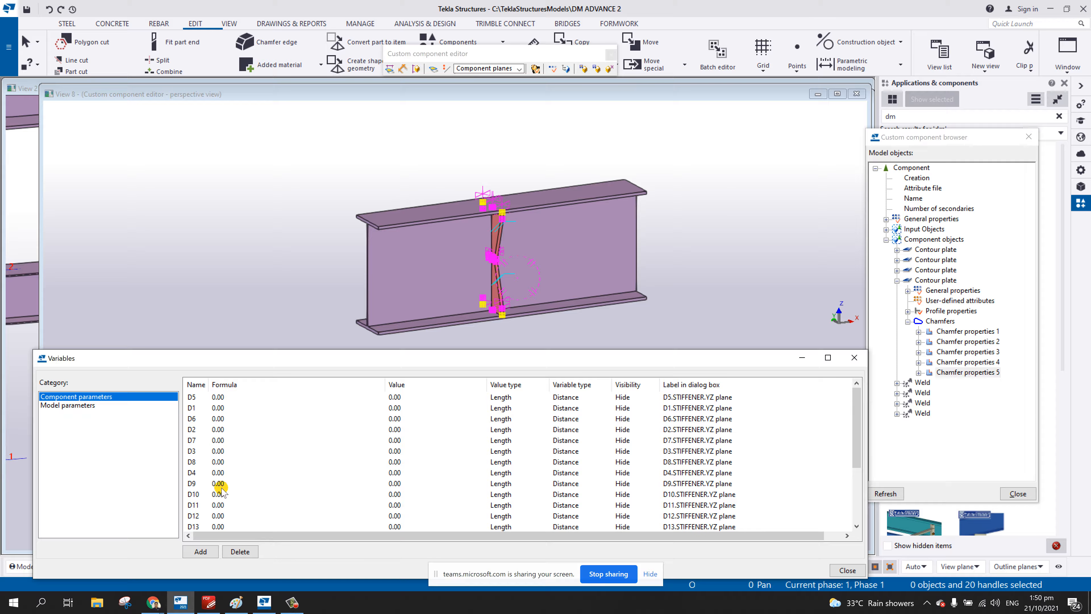
scroll(222, 473, "down", 2)
scroll(220, 479, "up", 2)
middle_click_drag(524, 262, 483, 211)
middle_click_drag(445, 144, 444, 204)
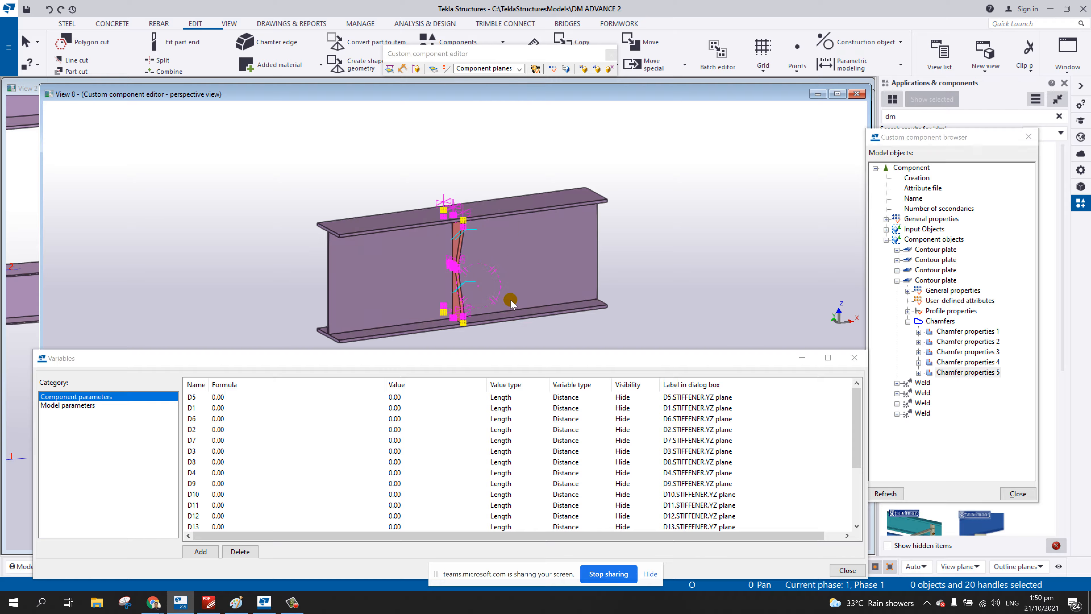
scroll(315, 490, "down", 3)
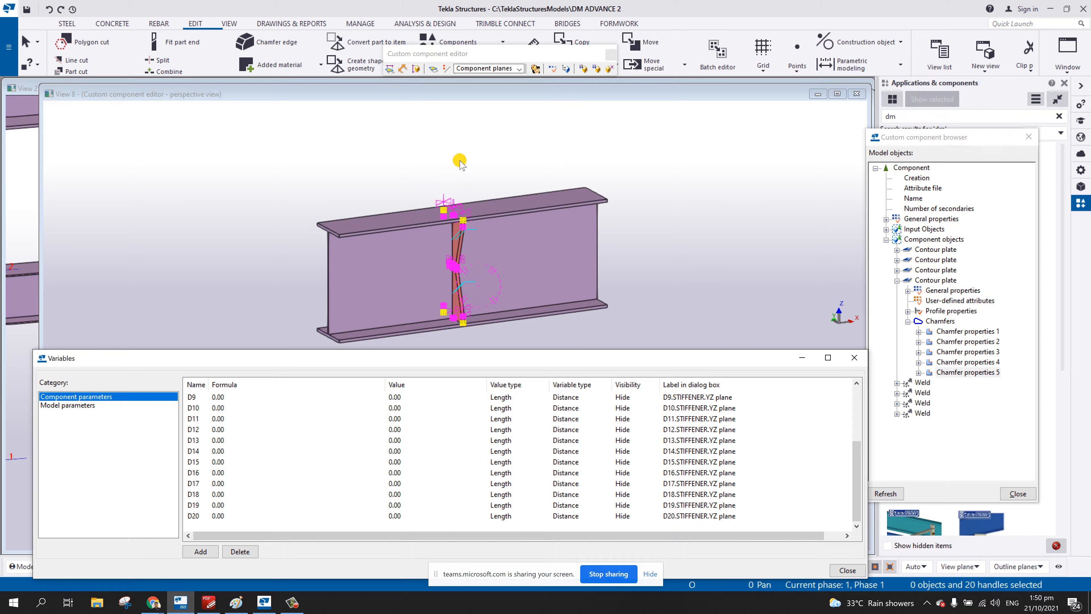
right_click(463, 138)
left_click(497, 146)
left_click(484, 231)
middle_click_drag(484, 230, 561, 234, "ctrl")
left_click(439, 236)
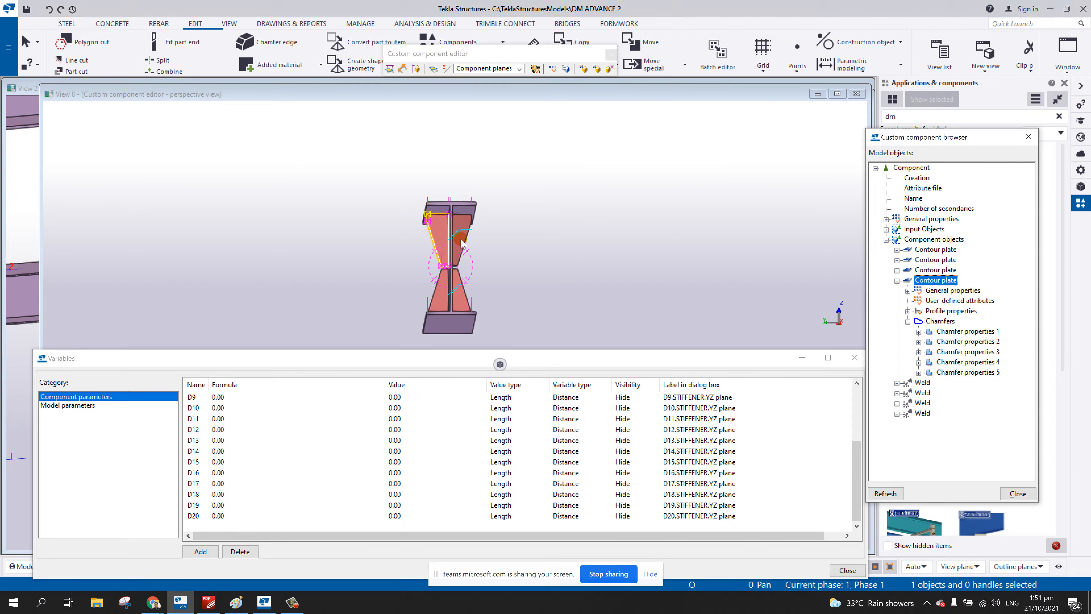
left_click(441, 306, "ctrl")
left_click(461, 301, "ctrl")
middle_click_drag(511, 254, 470, 215, "ctrl")
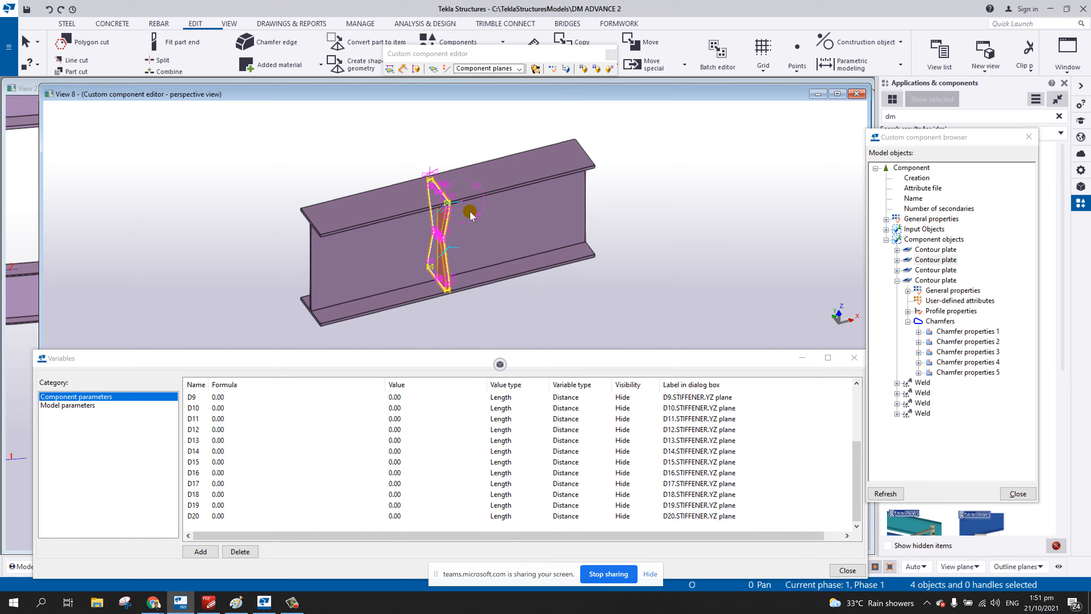
left_click_drag(388, 123, 480, 326)
right_click(441, 206)
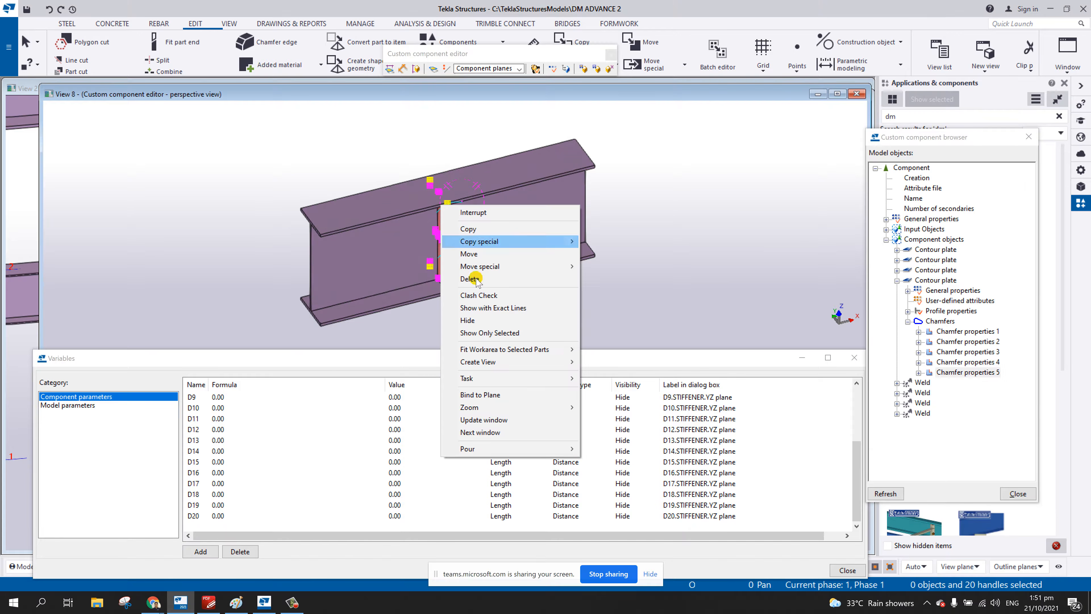
left_click(494, 395)
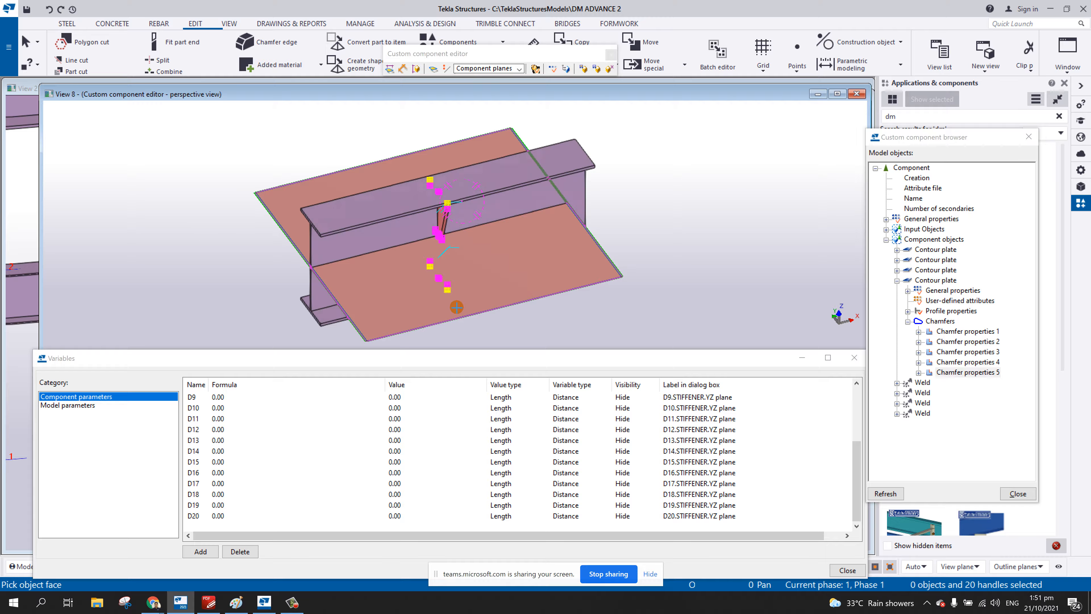
left_click(472, 247)
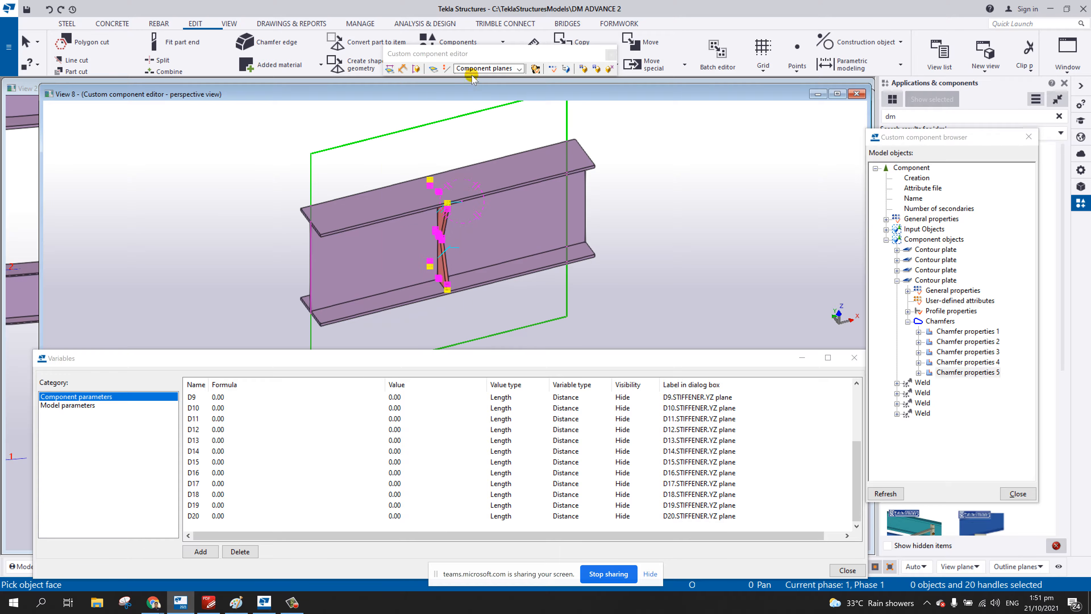
left_click(481, 69)
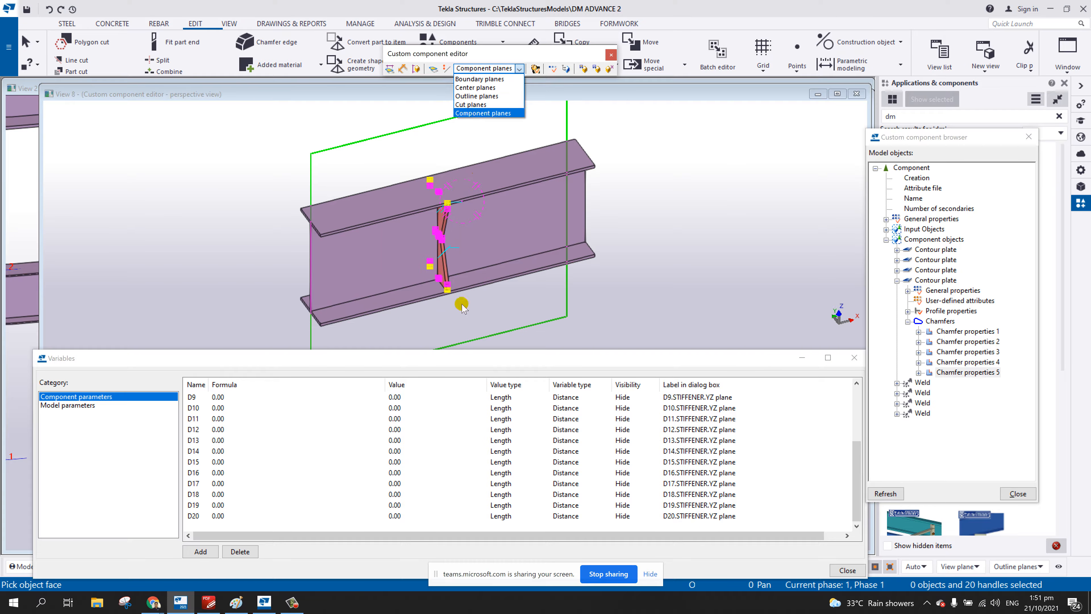
left_click(483, 113)
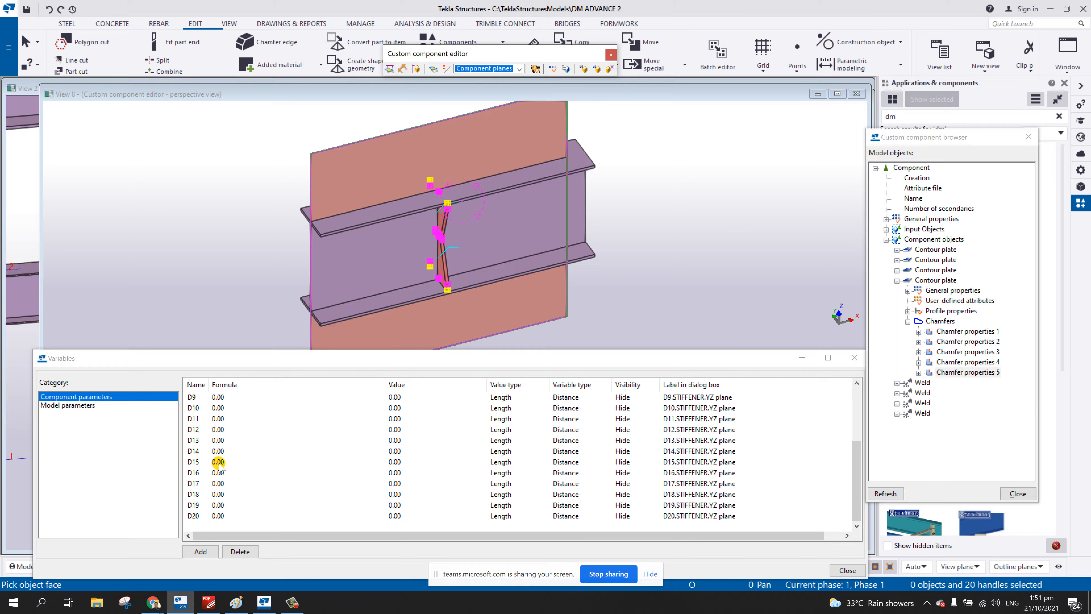
right_click(644, 149)
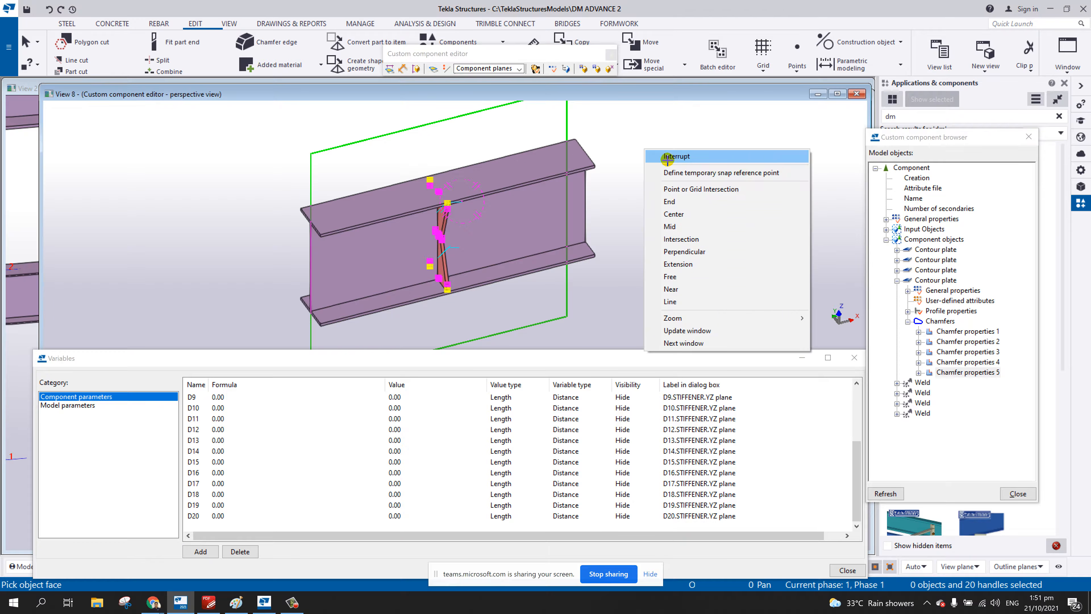
left_click(674, 157)
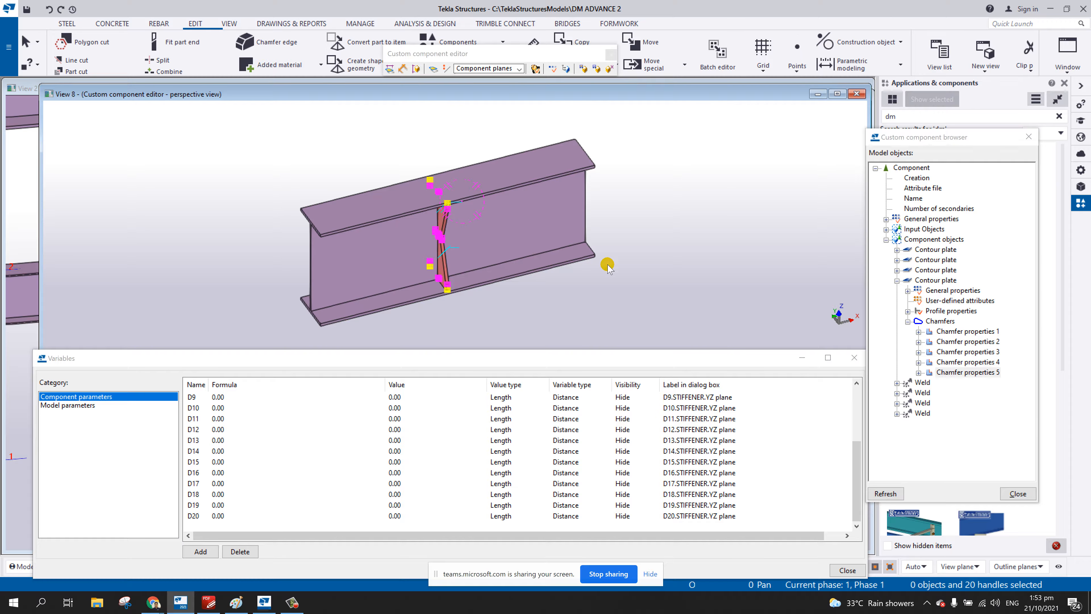
- Clear the handle selection and select only the lower stiffener contour plate on the near side of the web
middle_click_drag(488, 261, 585, 209)
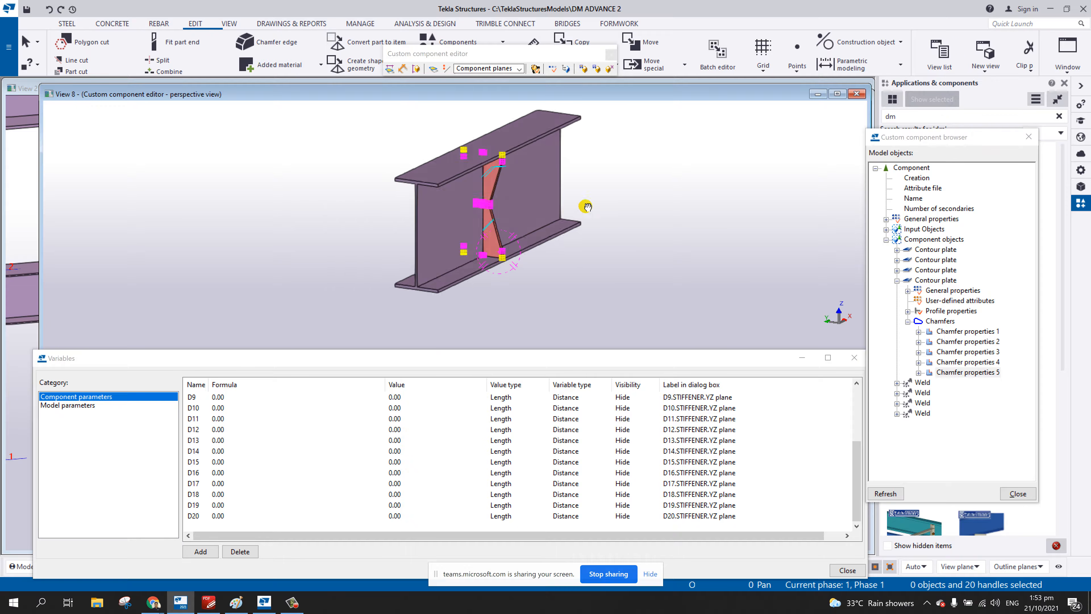
left_click(657, 235)
scroll(501, 219, "up", 2)
scroll(503, 217, "down", 2)
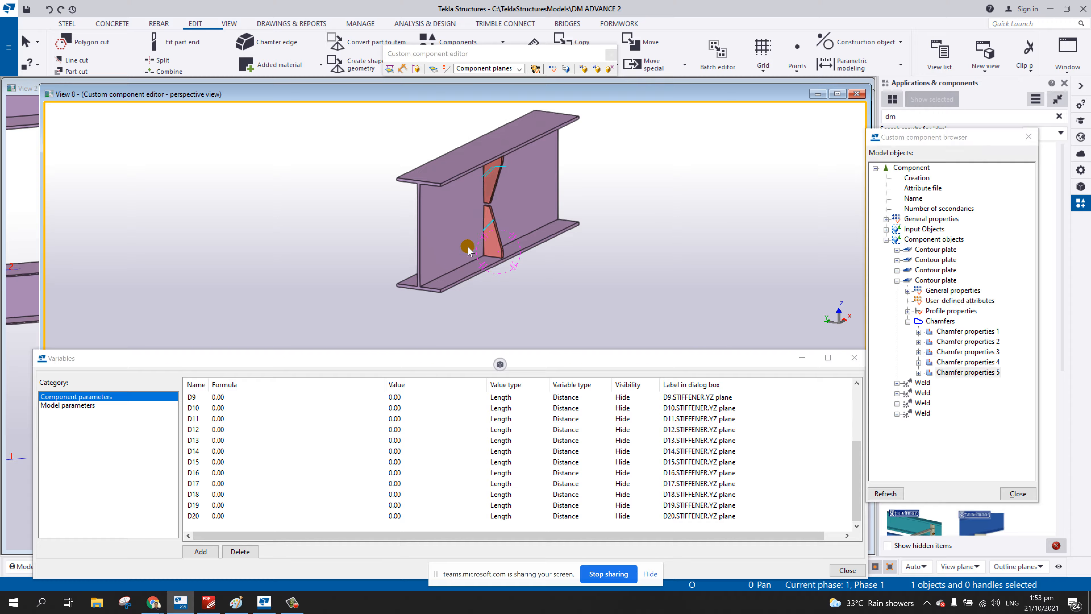
mouse_move(503, 229)
middle_mouse_down()
mouse_move(488, 261)
mouse_move(511, 253)
mouse_move(490, 246)
middle_mouse_up()
scroll(487, 285, "up", 4)
scroll(511, 254, "down", 2)
scroll(490, 247, "up", 1)
scroll(492, 249, "up", 3)
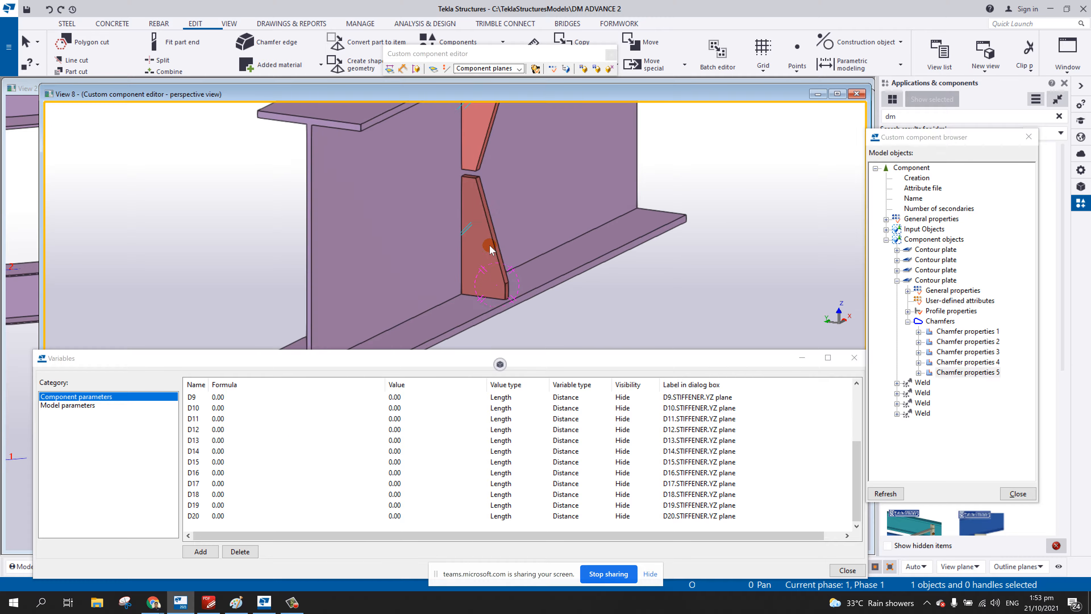
scroll(492, 237, "down", 3)
scroll(482, 229, "up", 8)
middle_click_drag(462, 190, 447, 222)
scroll(452, 237, "down", 4)
left_click(446, 197)
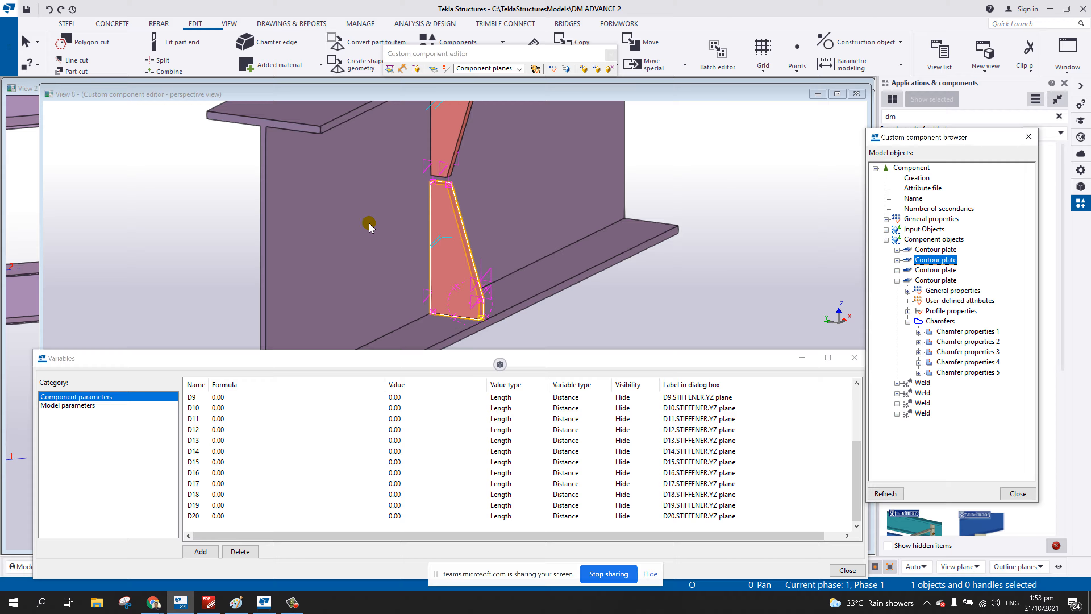
middle_click_drag(385, 287, 387, 260)
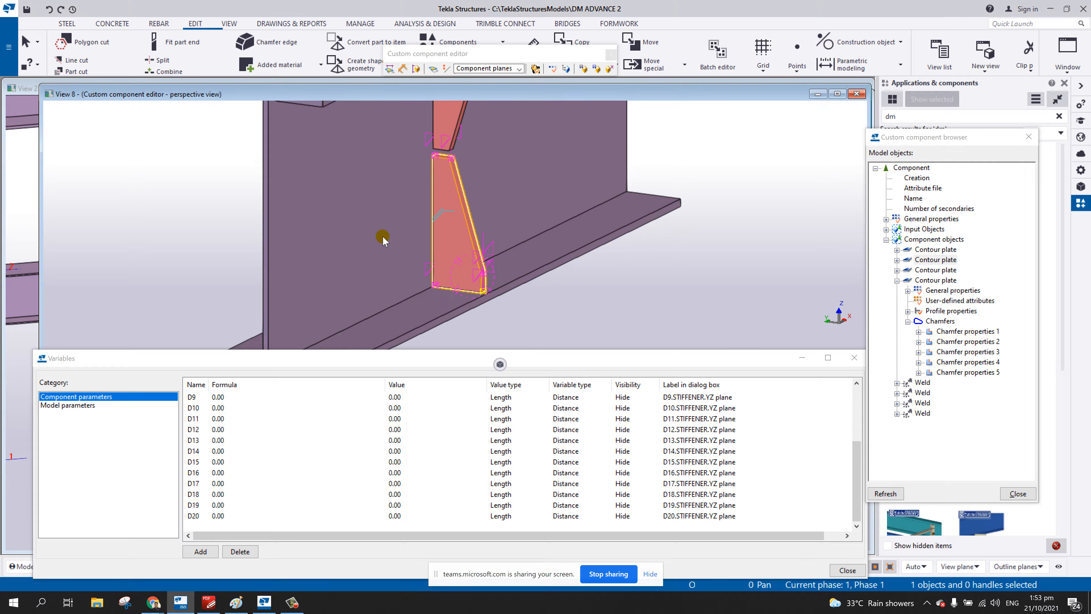
scroll(381, 211, "down", 1)
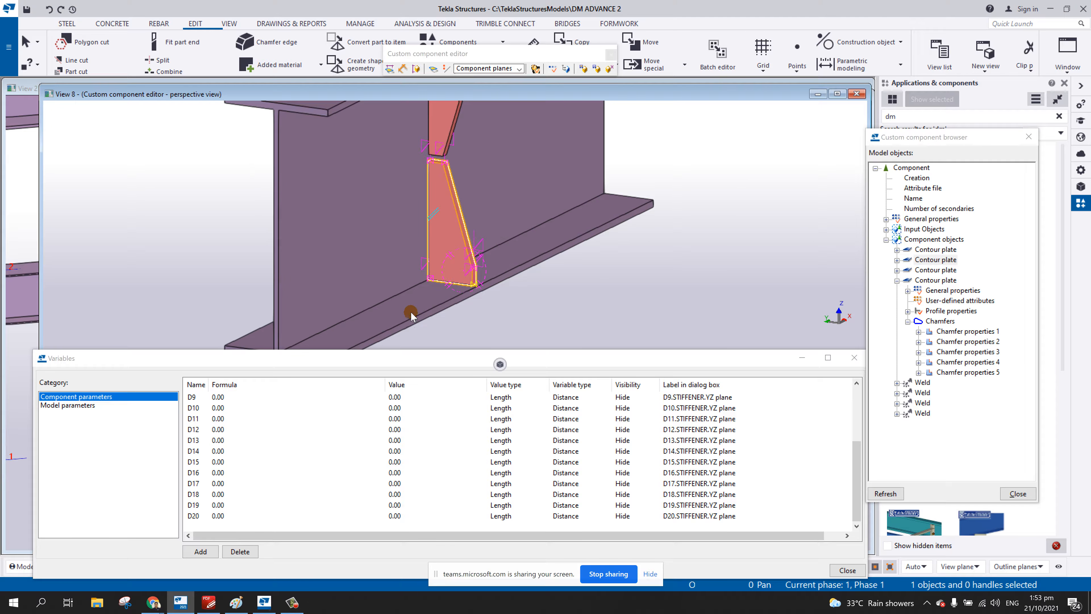
- Switch to the Paint sketch and circle the lower-right stiffener's web edge and flange edge in green with pointer arrows
left_click(236, 603)
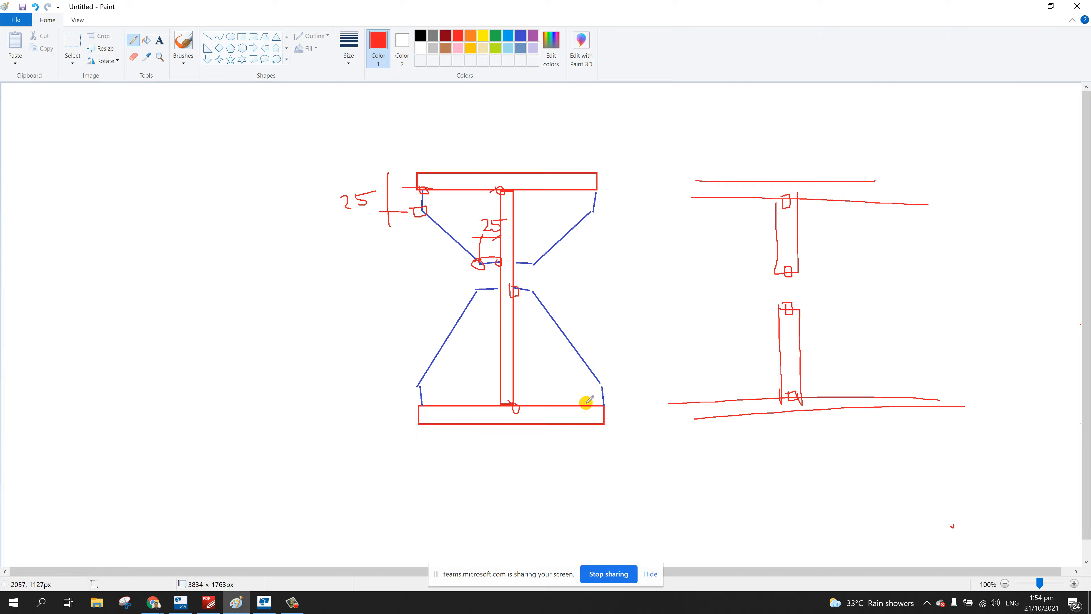
left_click(495, 36)
mouse_move(514, 285)
left_mouse_down()
mouse_move(509, 390)
mouse_move(537, 346)
mouse_move(521, 297)
left_mouse_up()
mouse_move(534, 341)
left_mouse_down()
mouse_move(546, 281)
mouse_move(517, 269)
left_mouse_up()
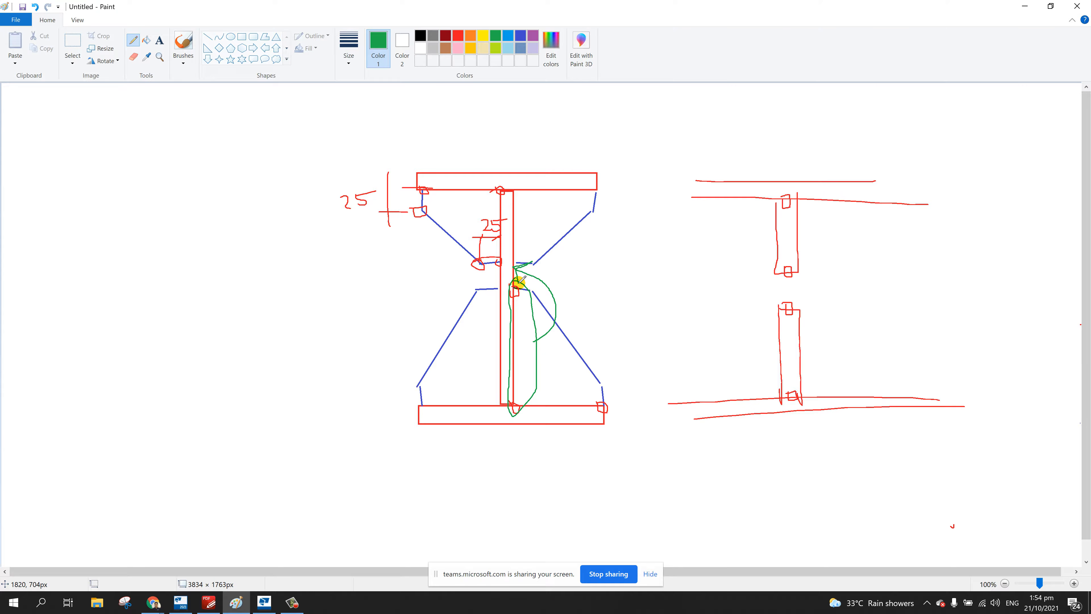
mouse_move(617, 402)
left_mouse_down()
mouse_move(505, 395)
mouse_move(620, 396)
mouse_move(556, 382)
mouse_move(575, 371)
mouse_move(549, 397)
mouse_move(561, 400)
left_mouse_up()
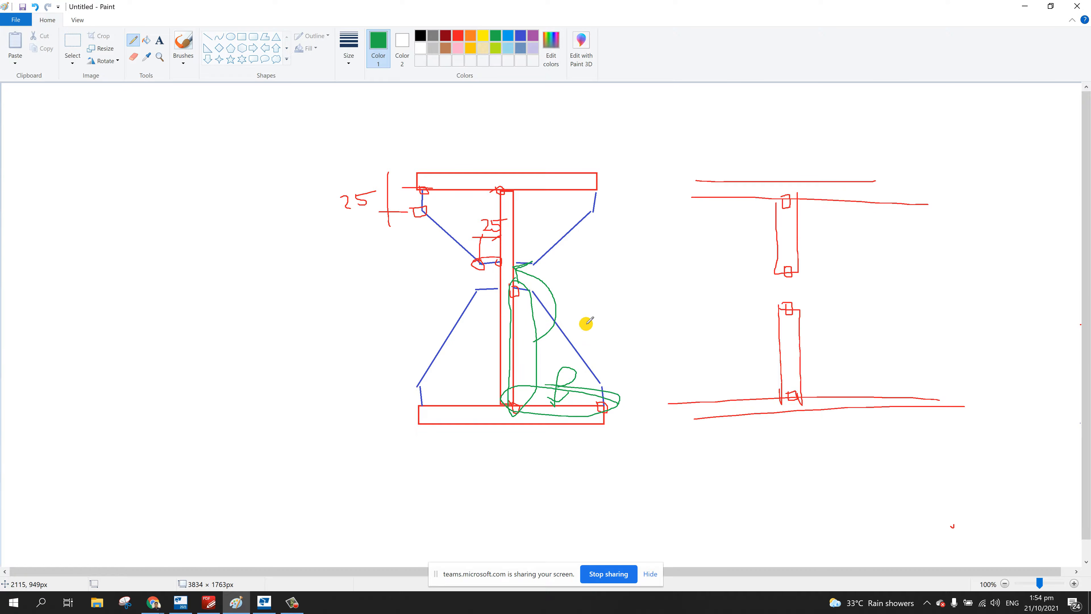
- Mark the sloping edge of each of the four sketched stiffeners with a short green stroke
left_click_drag(590, 318, 569, 337)
left_click_drag(439, 316, 460, 335)
left_click_drag(555, 251, 572, 269)
left_click_drag(450, 246, 430, 268)
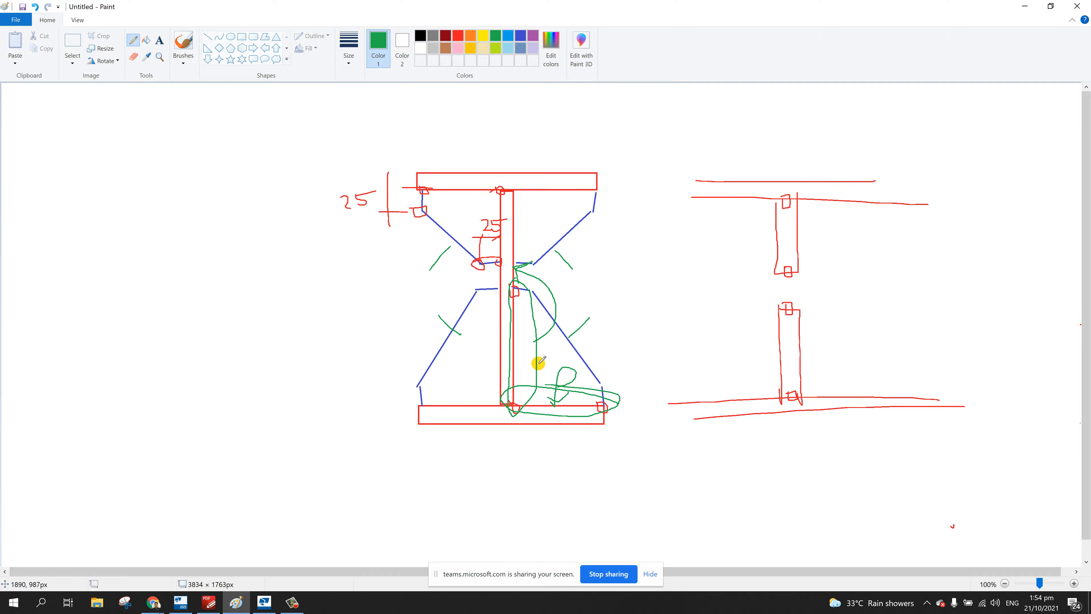
- Switch from Paint back to Tekla Structures, select the lower near-side stiffener plate, and set the binding plane type to Outline planes
left_click(1031, 6)
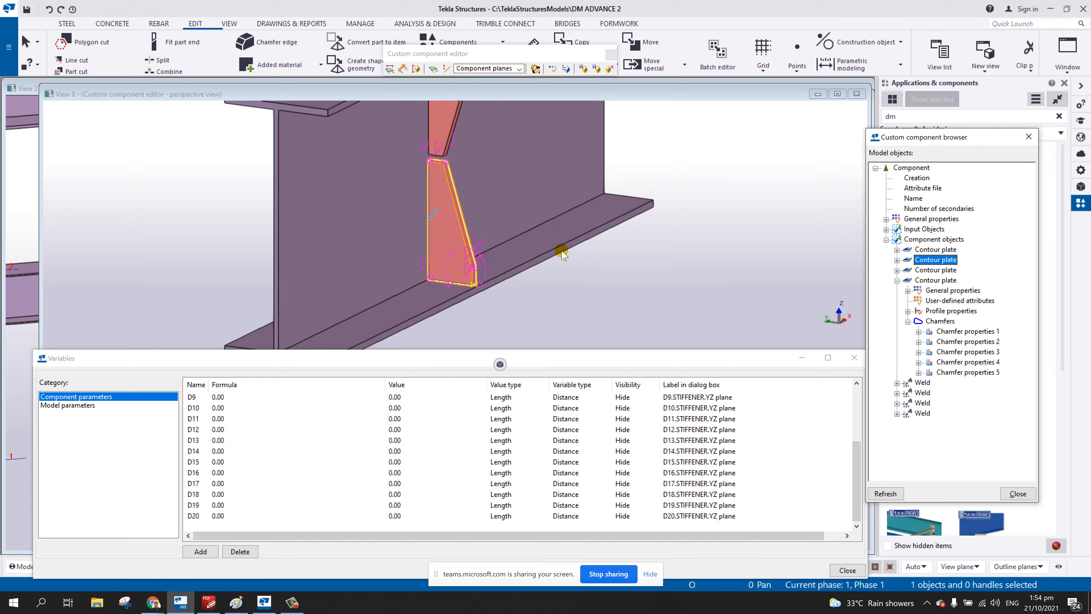
scroll(562, 252, "down", 2)
scroll(511, 267, "up", 2)
middle_click_drag(489, 248, 522, 229, "ctrl")
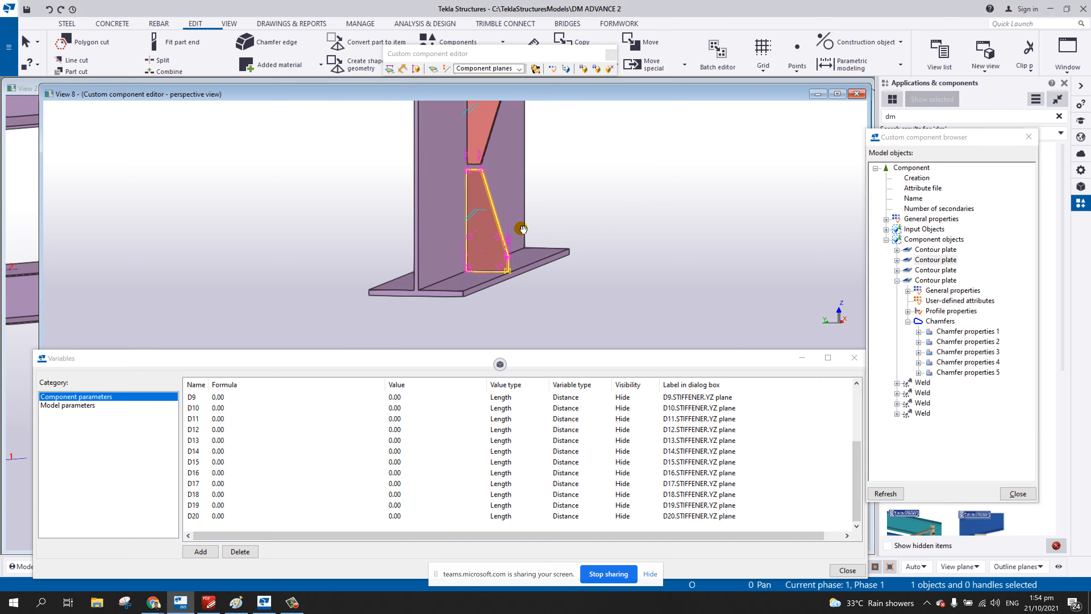
scroll(454, 227, "up", 2)
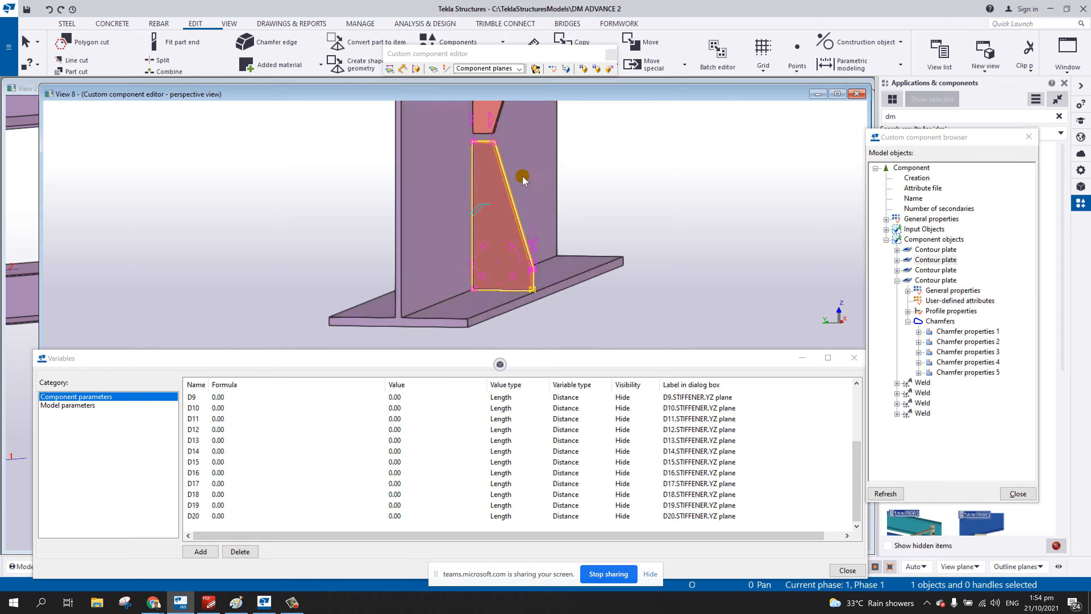
left_click(658, 175)
left_click(496, 216)
left_click(519, 68)
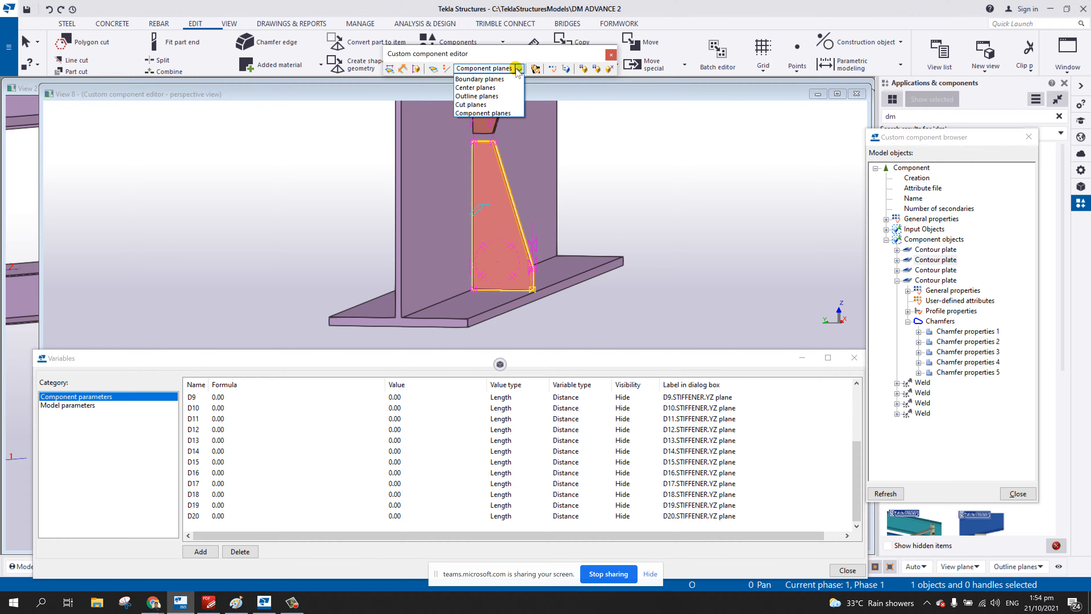
left_click(494, 96)
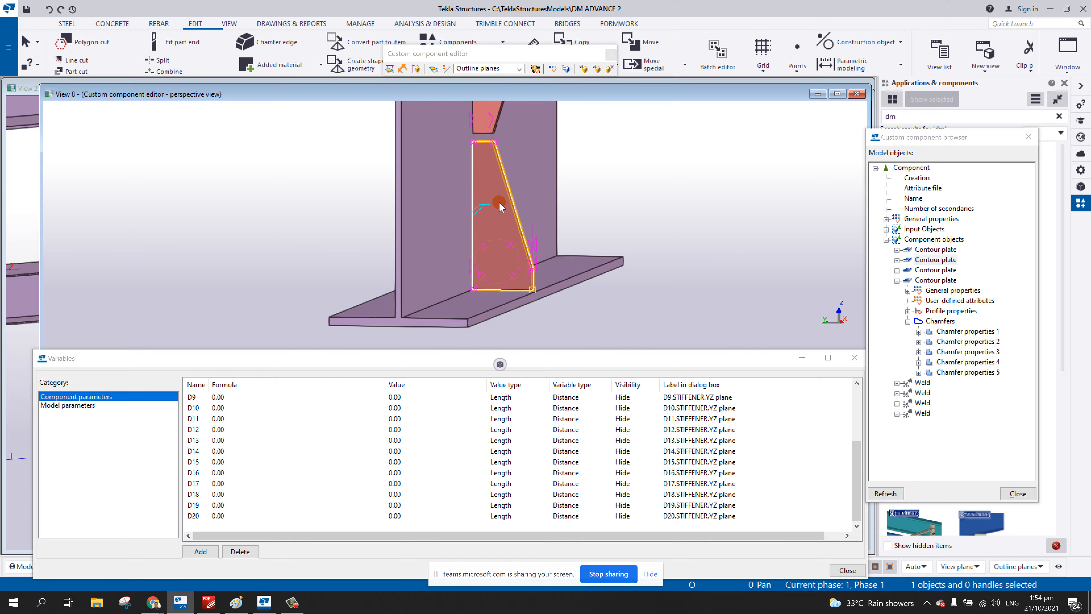
- Bind the four web-side handles of the upper and lower near-side stiffeners to the beam's Web right plane, and sort the variables by name
scroll(497, 216, "down", 2)
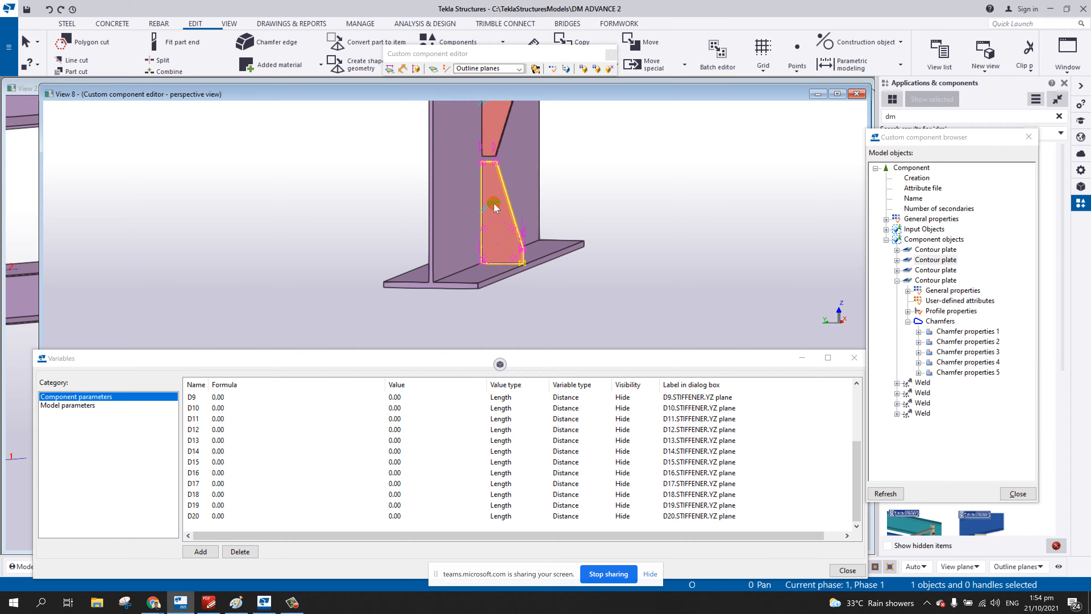
middle_click_drag(508, 176, 508, 210)
scroll(508, 209, "down", 2)
left_click(504, 160)
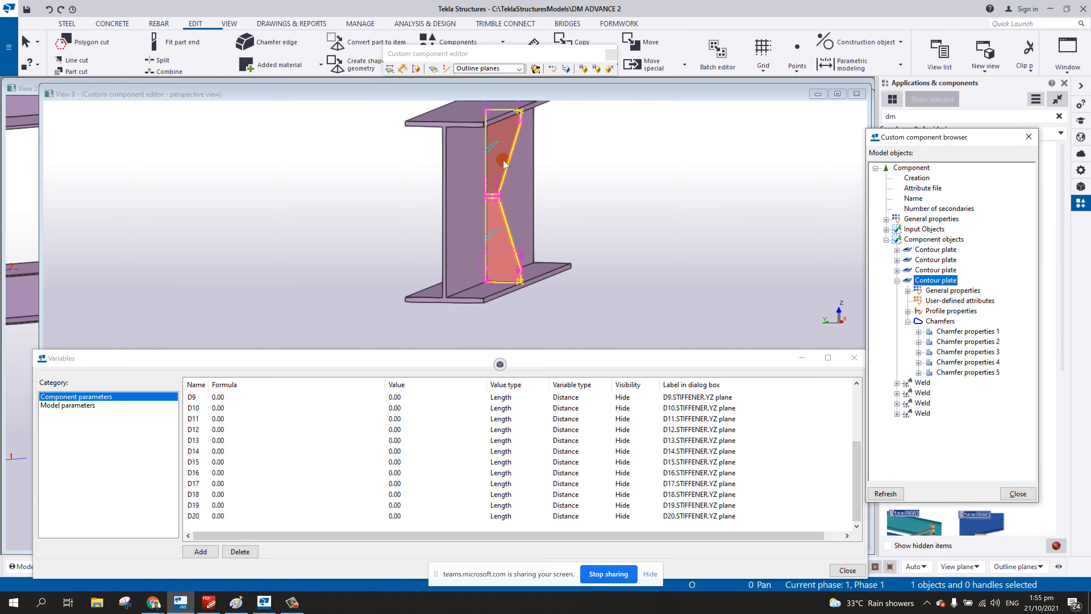
left_click(463, 108, "ctrl")
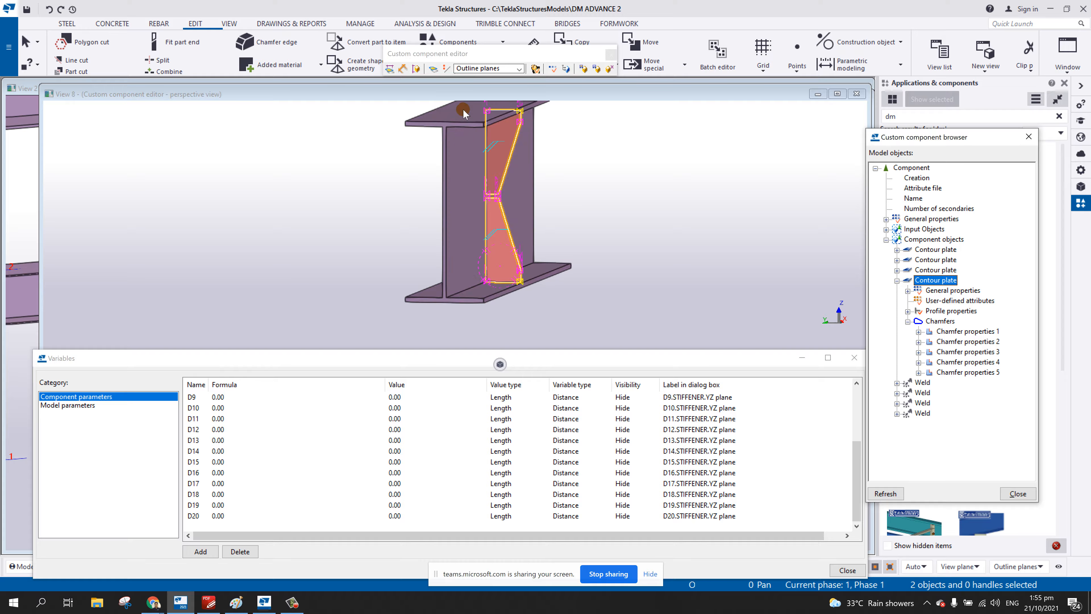
middle_click_drag(460, 189, 454, 211)
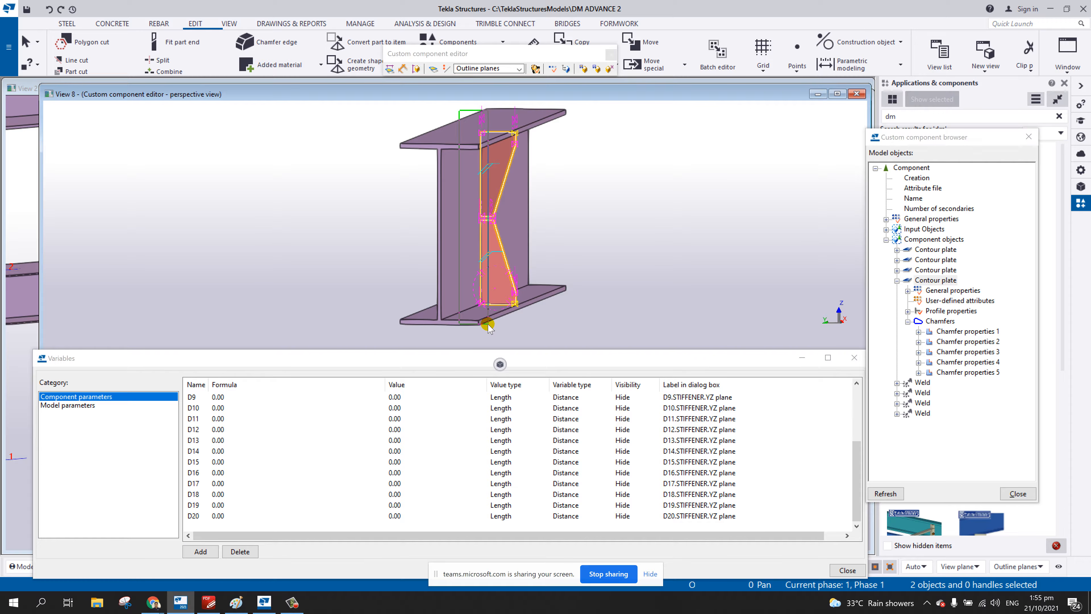
left_click_drag(488, 324, 490, 325)
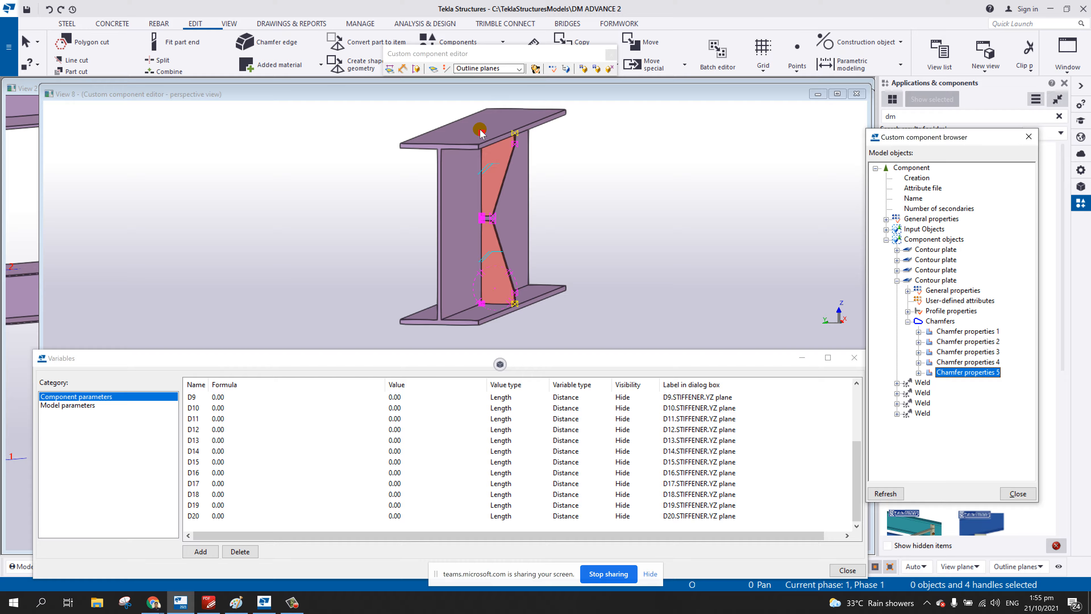
right_click(480, 153)
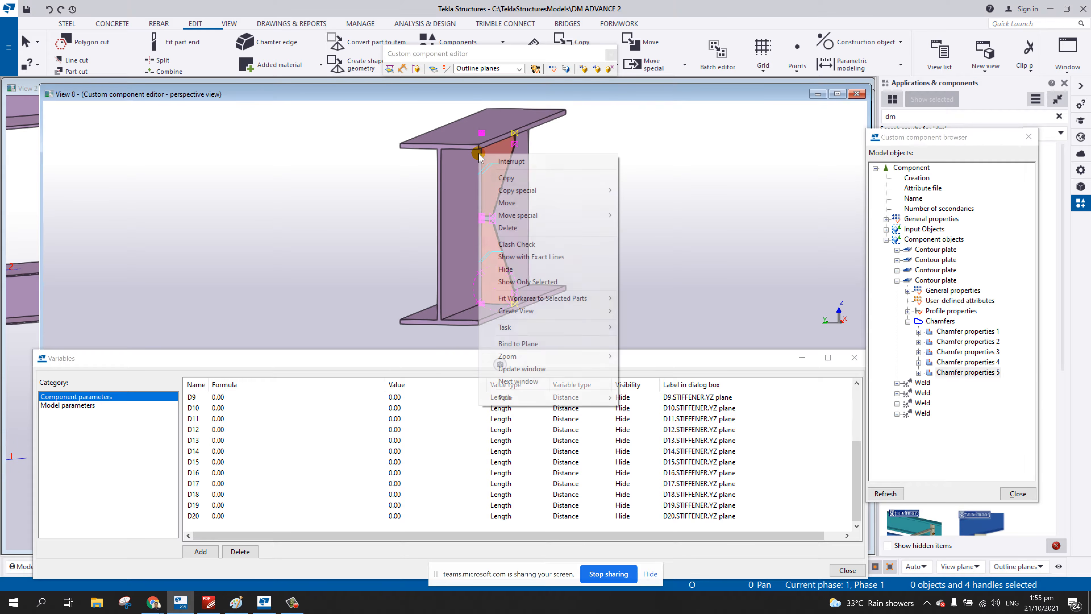
left_click(531, 343)
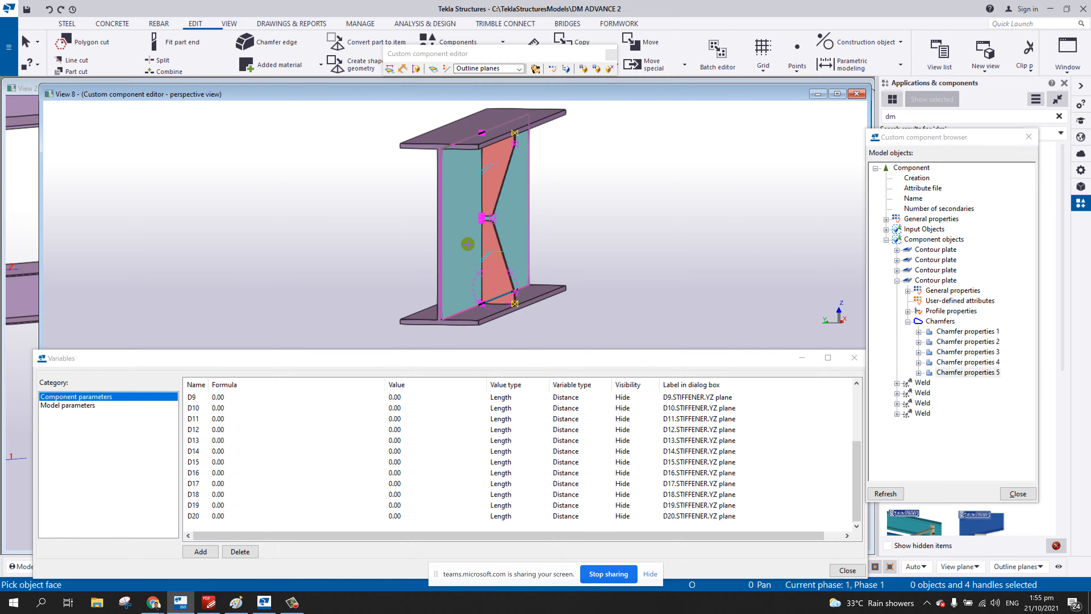
left_click(464, 242)
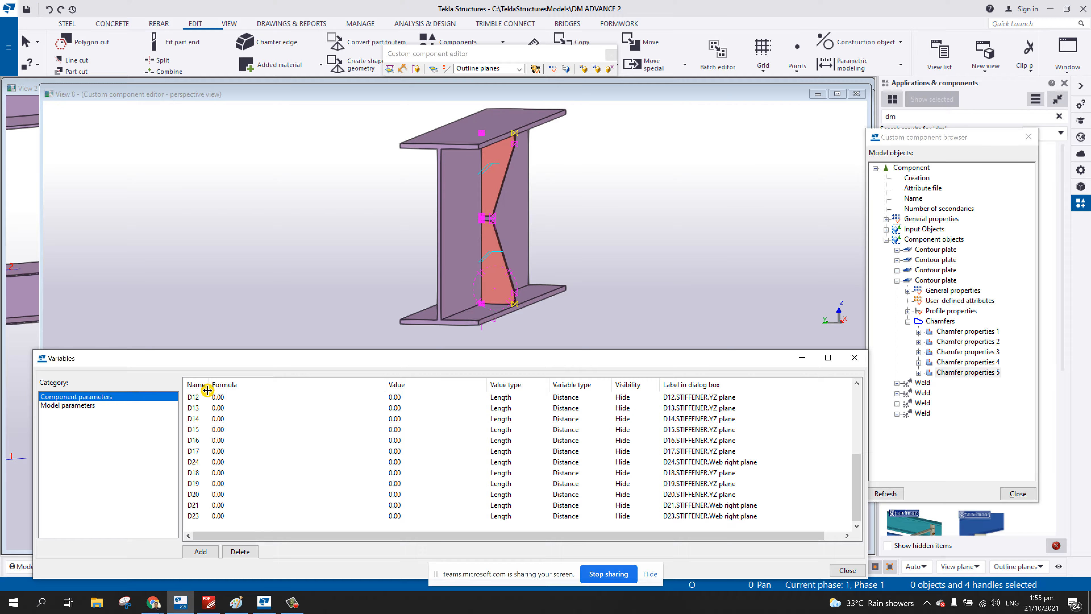
left_click(193, 385)
left_click(192, 386)
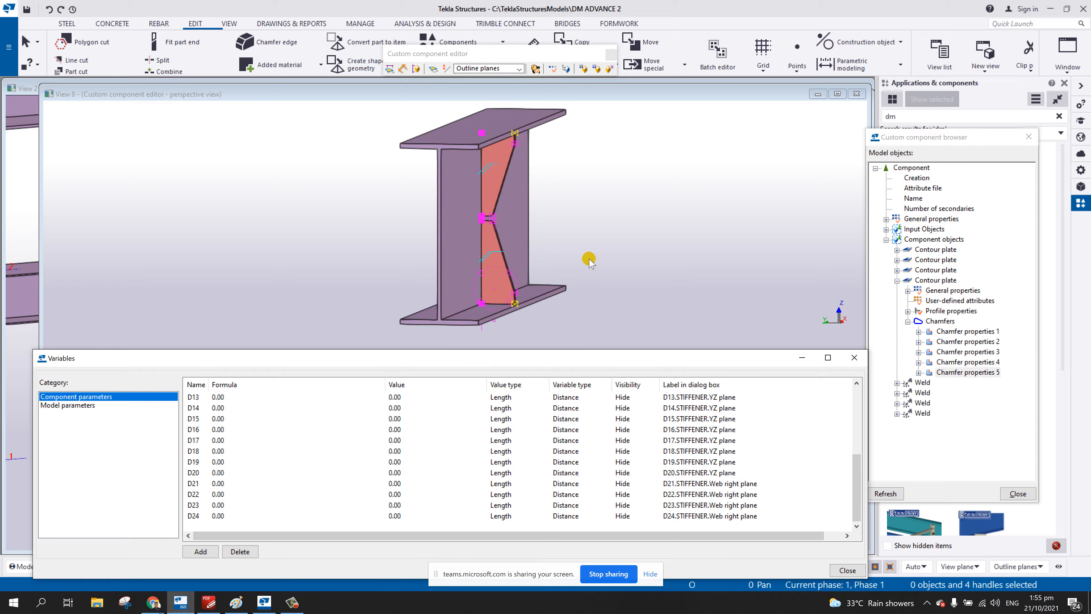
- Bind the four web-side handles of the two stiffeners on the opposite side of the web to the beam's Web left plane
scroll(476, 296, "up", 5)
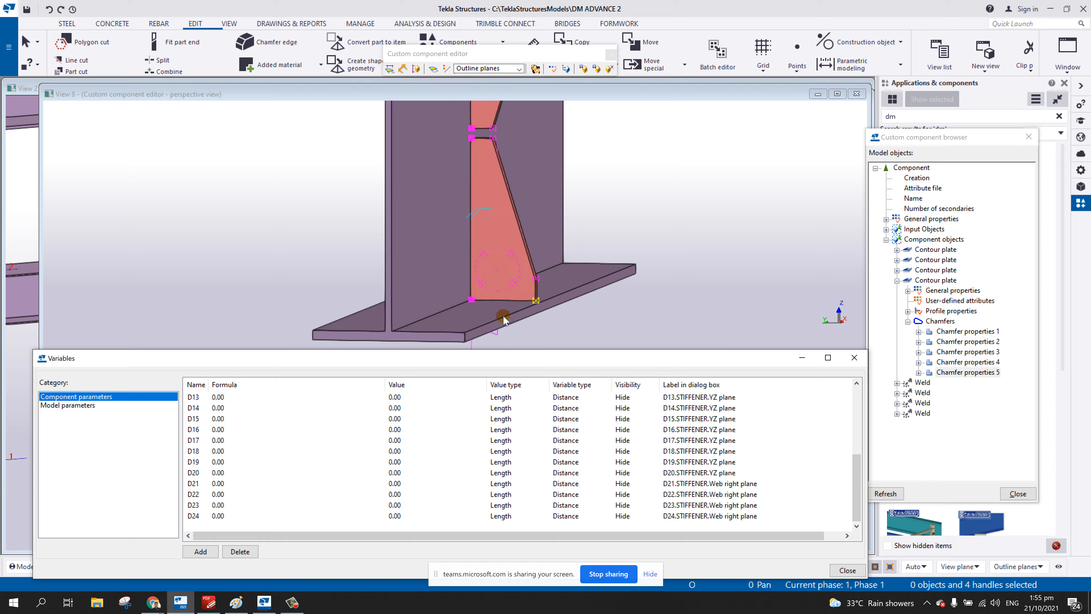
left_click(486, 293)
scroll(601, 233, "up", 3)
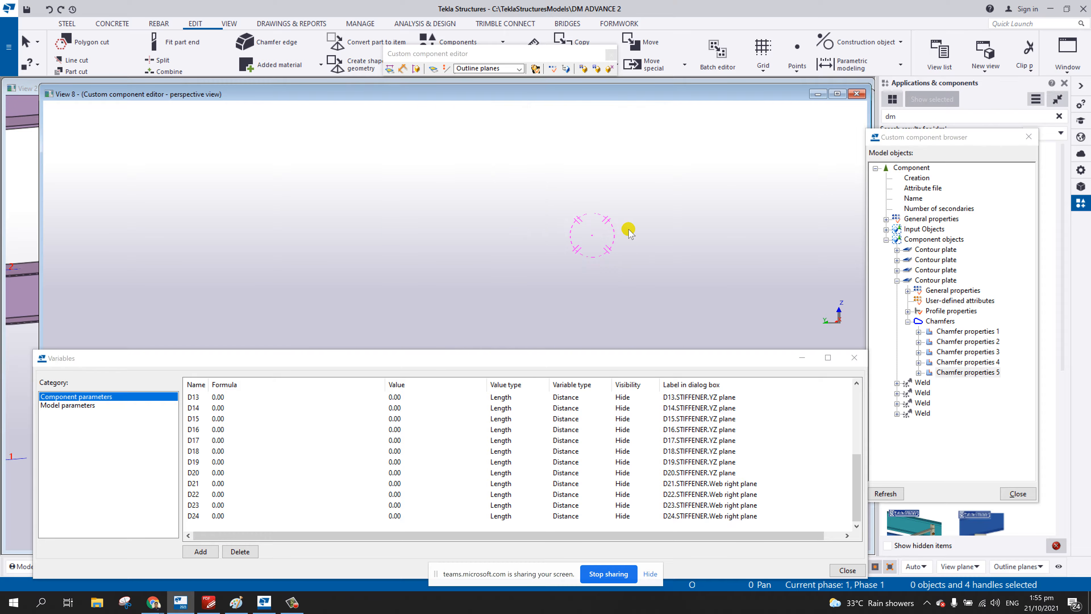
scroll(626, 232, "down", 5)
middle_click_drag(470, 267, 543, 215, "ctrl")
scroll(496, 224, "up", 3)
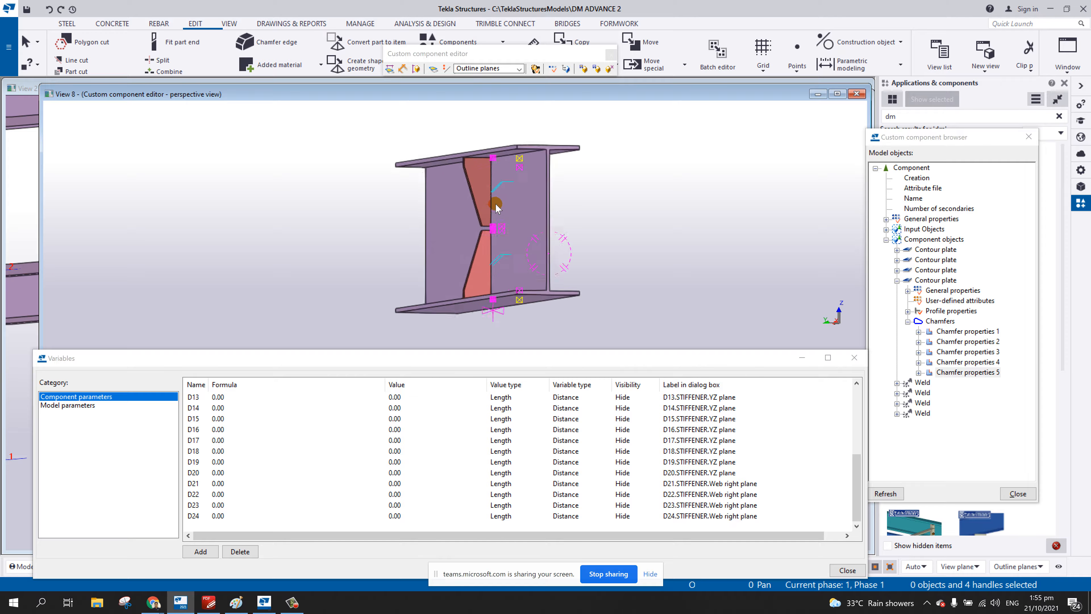
left_click(475, 278)
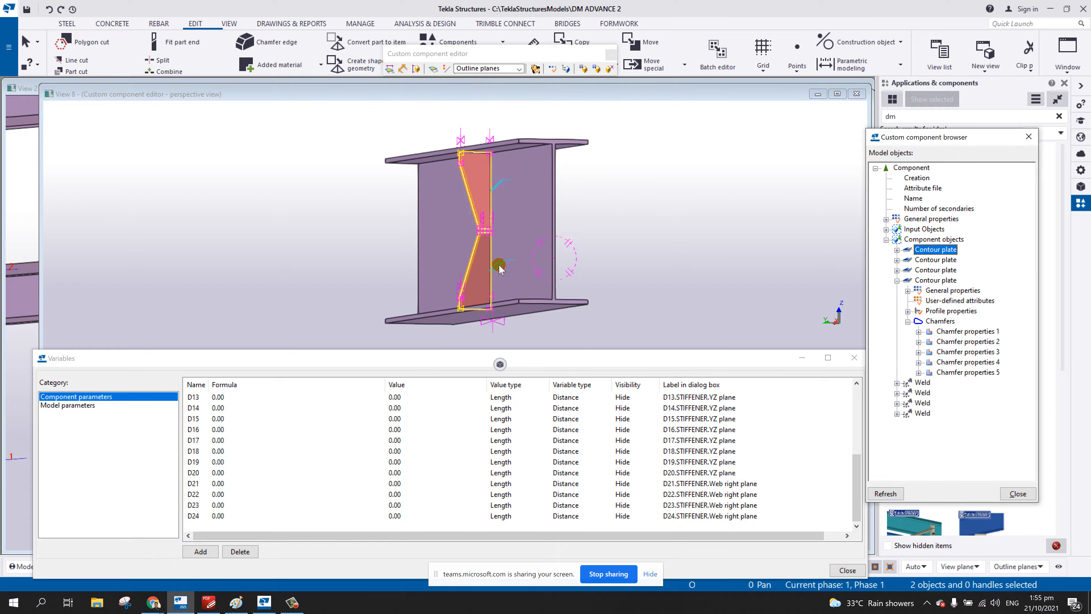
middle_click_drag(475, 278, 436, 263)
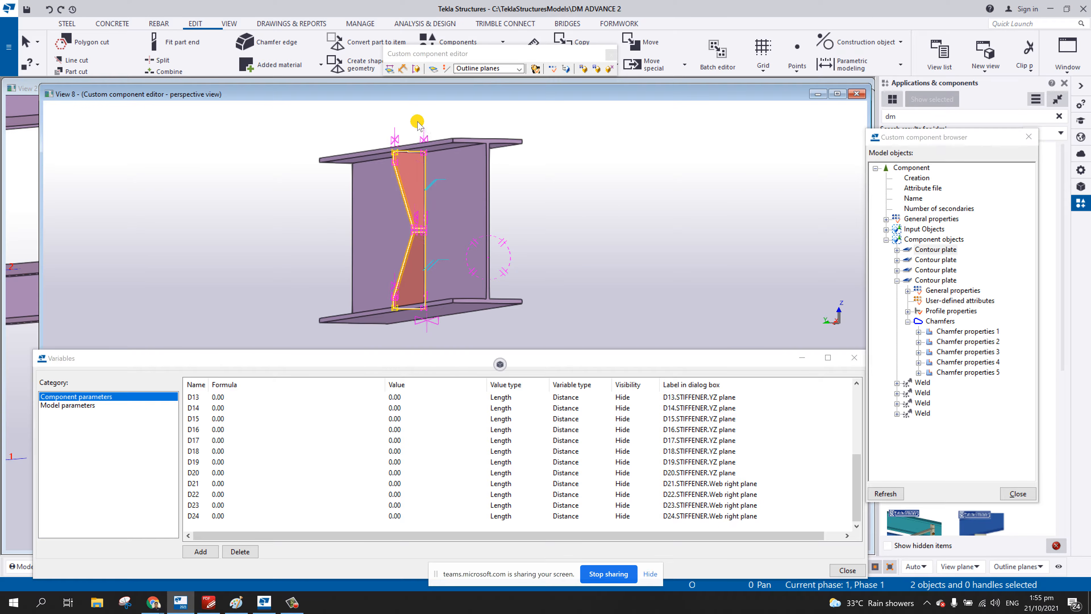
left_click_drag(420, 171, 448, 334, "alt")
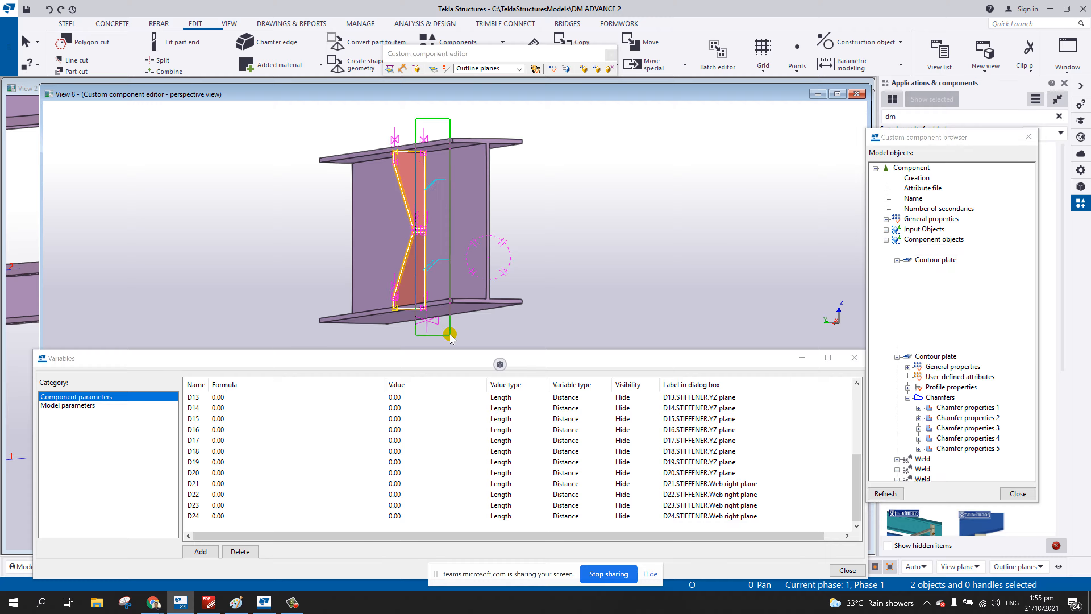
right_click(425, 231)
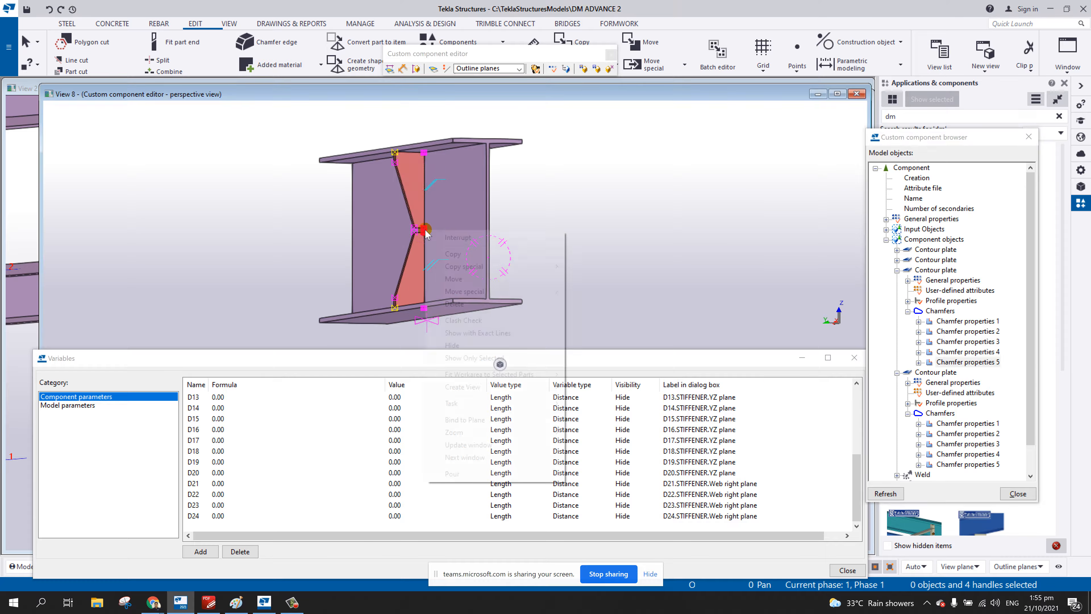
left_click(463, 420)
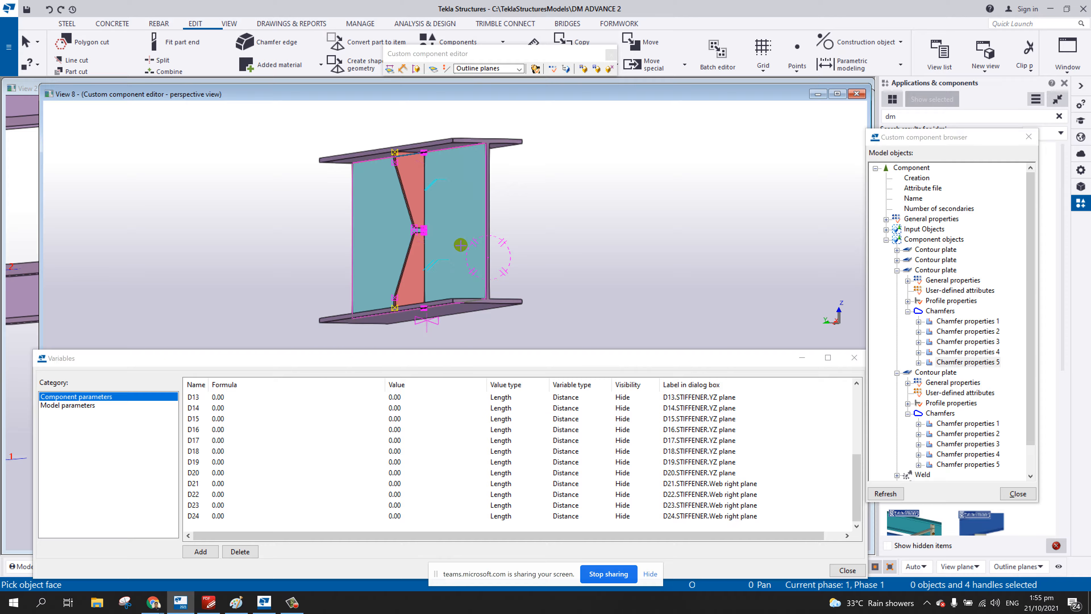
left_click(461, 245)
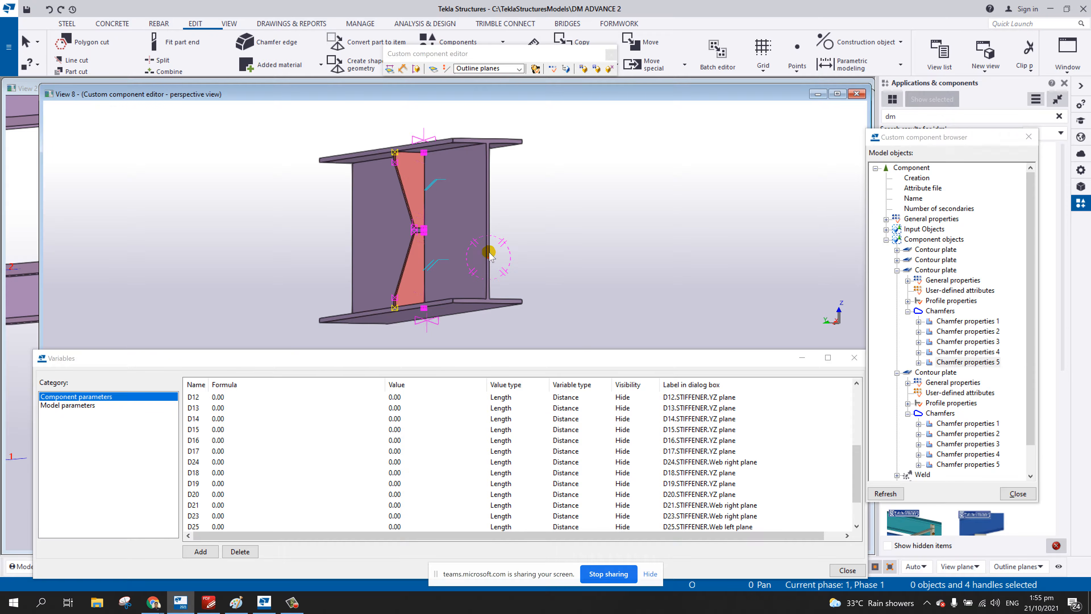
- Bind the four bottom-edge handles of both lower stiffeners to the beam's Lower flange top right plane
middle_click_drag(489, 252, 456, 280, "ctrl")
left_click(558, 243)
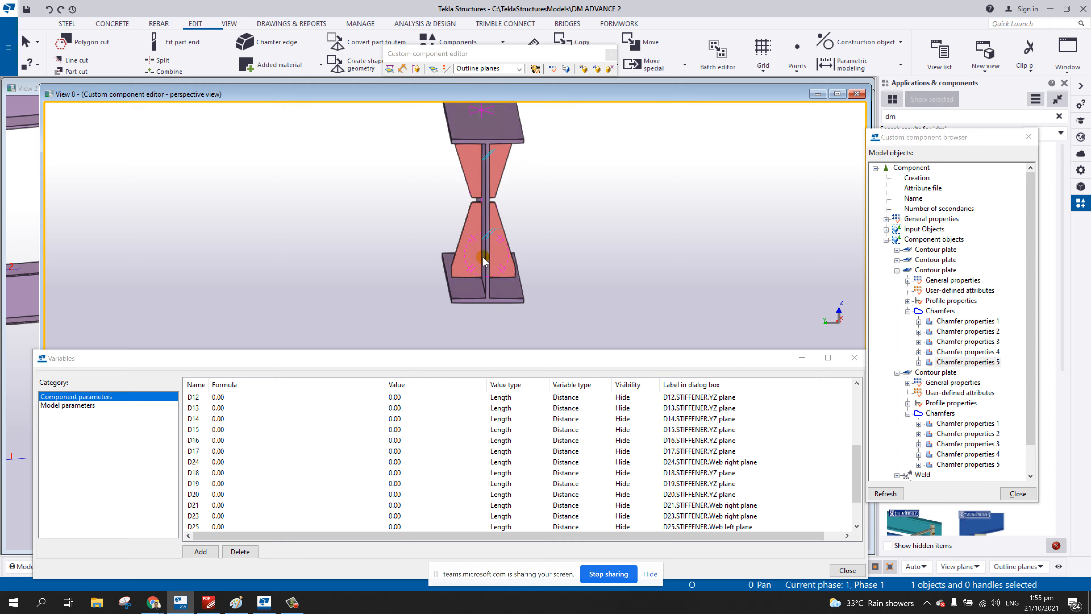
left_click(500, 261)
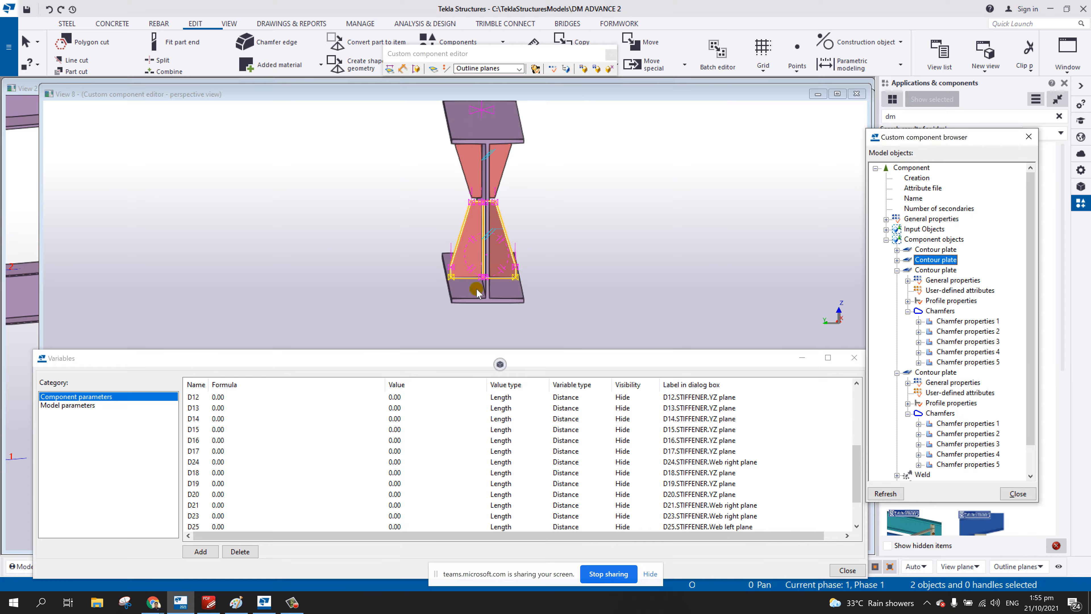
scroll(477, 292, "up", 6)
middle_click_drag(503, 252, 495, 233)
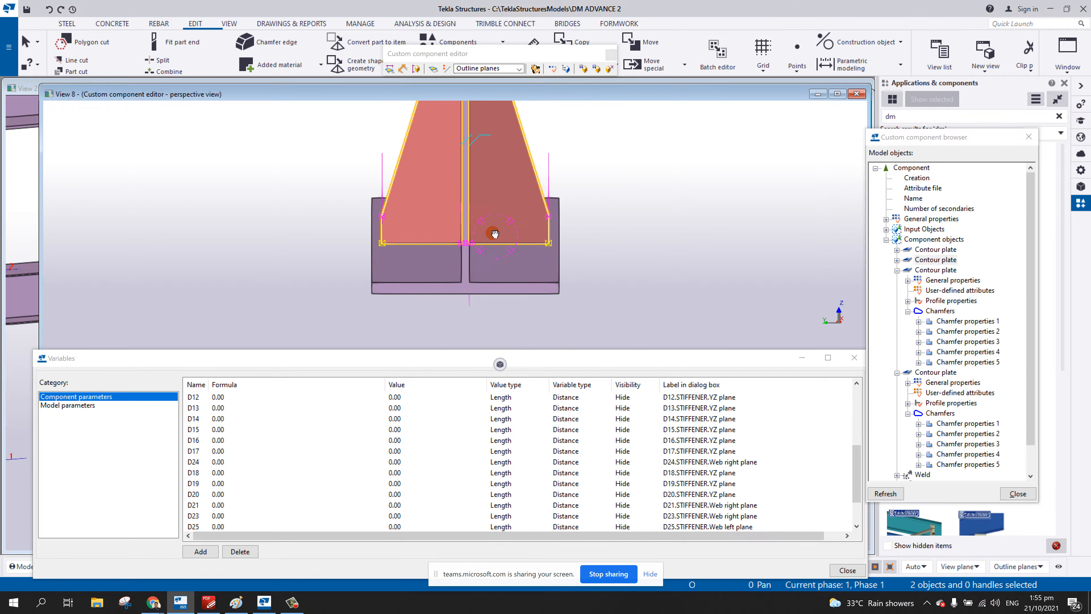
left_click_drag(334, 229, 604, 284)
right_click(545, 245)
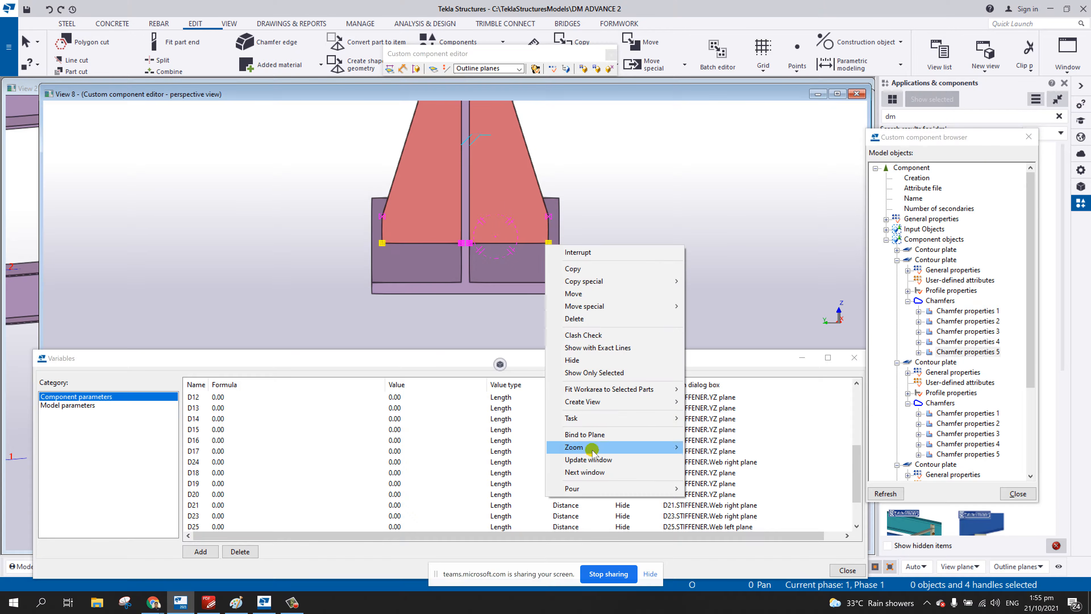
left_click(601, 435)
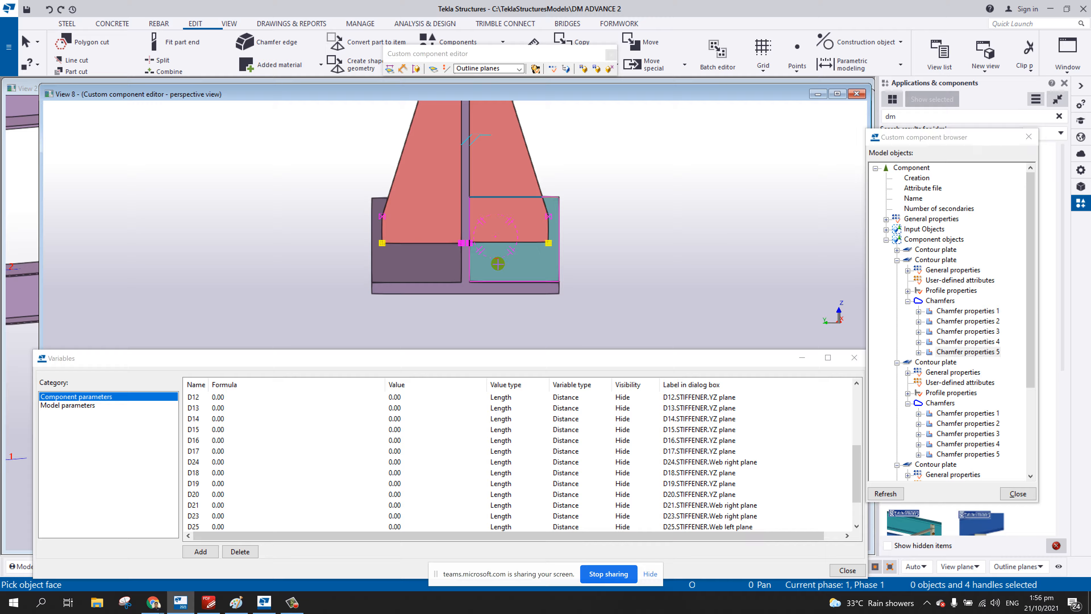
left_click(498, 263)
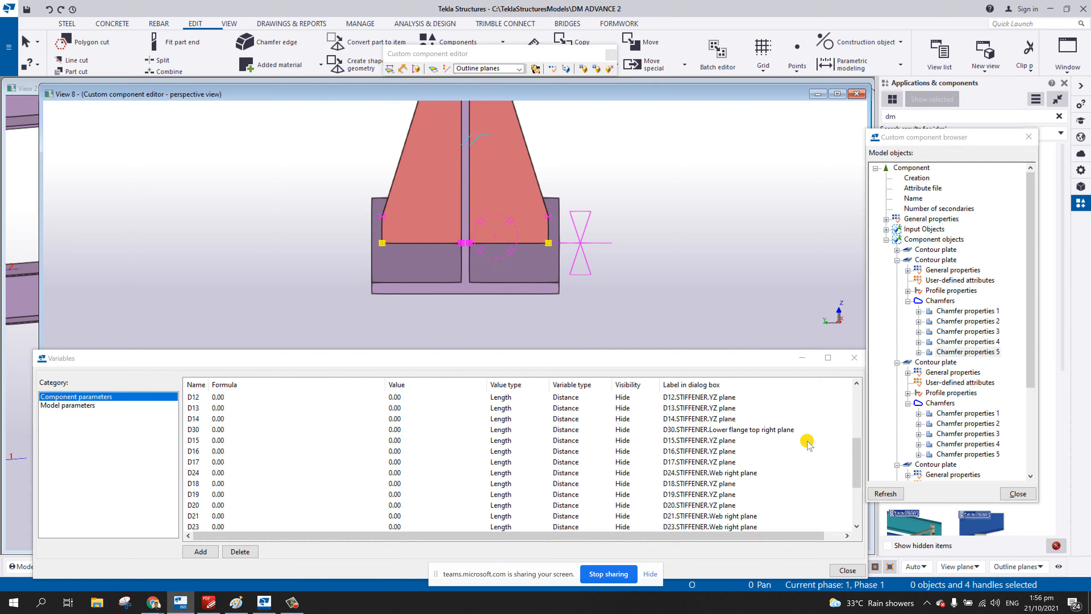
- Sort the component variables by name in ascending order and show the end of the list
left_click_drag(861, 461, 861, 495)
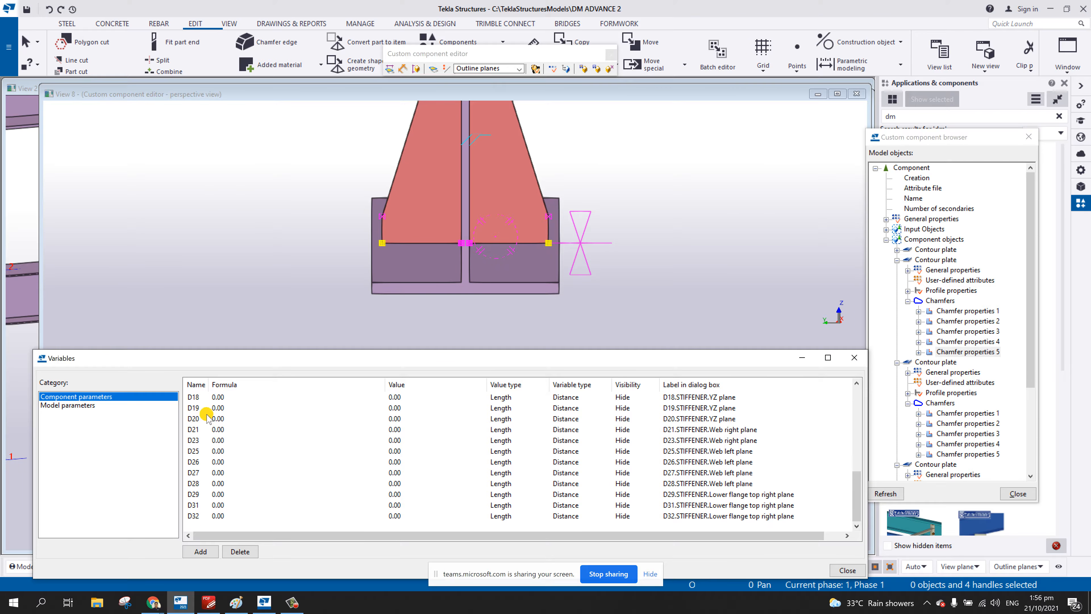
left_click(193, 385)
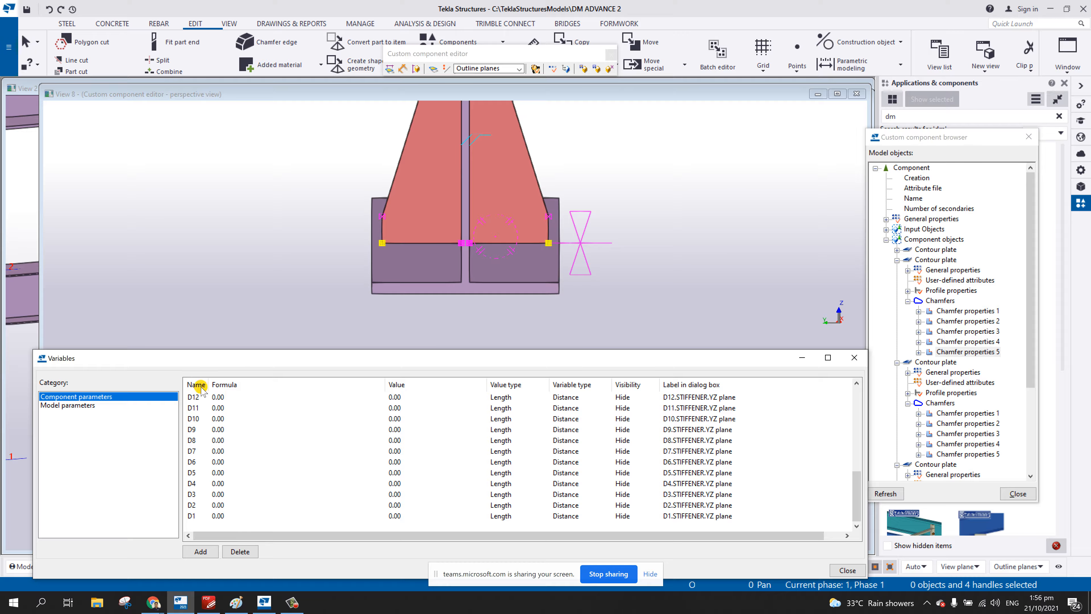
left_click(194, 384)
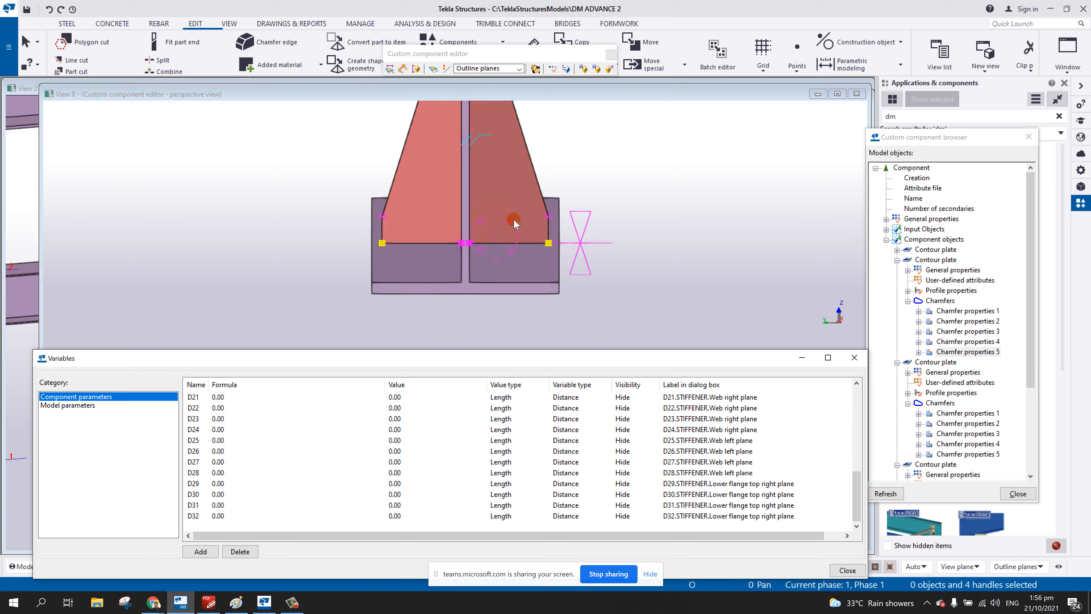
- Bind the four top-edge handles of both upper stiffeners to the beam's Upper flange bottom left plane and re-sort the variables by name
middle_click_drag(511, 219, 512, 246)
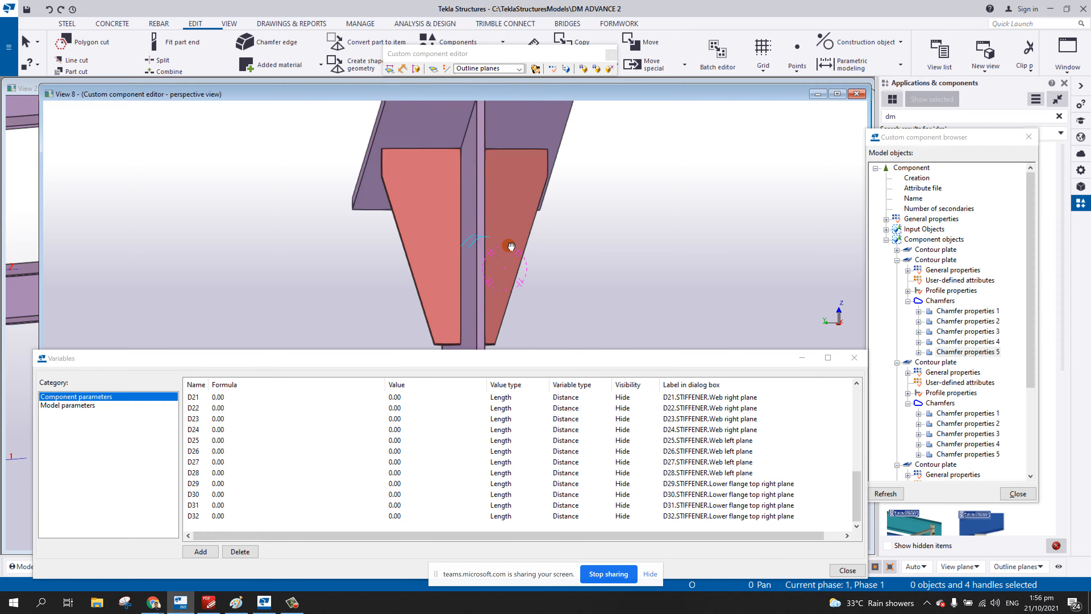
left_click(506, 206)
left_click(436, 198, "ctrl")
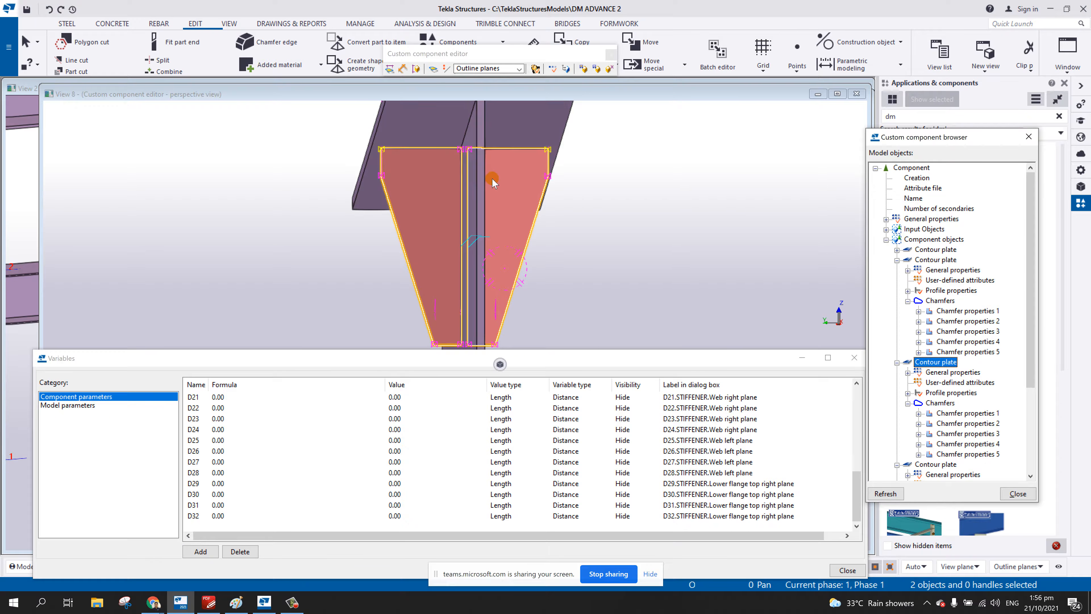
middle_click_drag(492, 183, 517, 198, "ctrl")
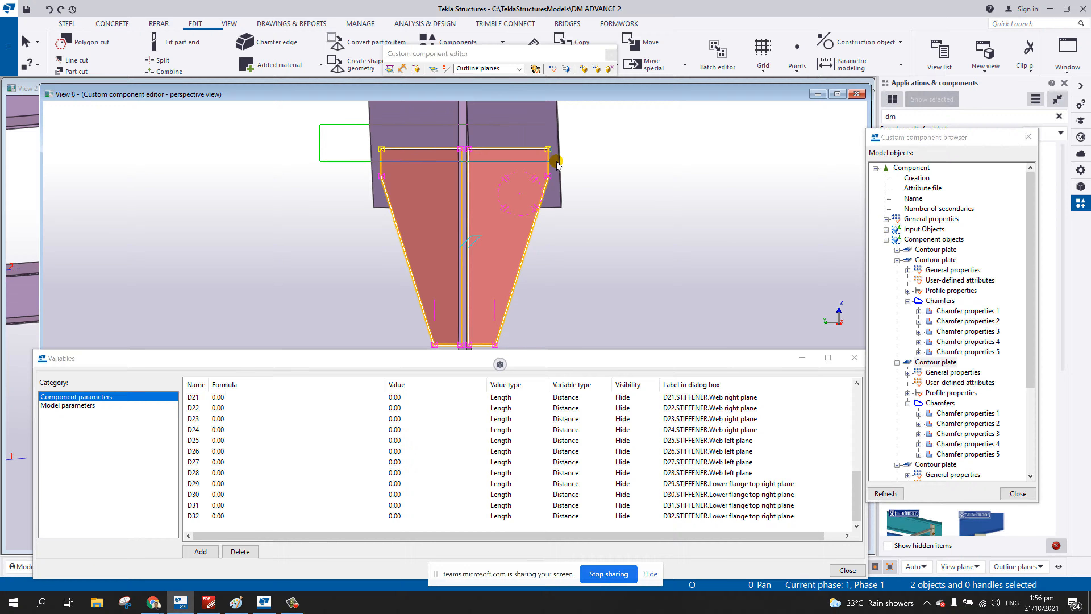
left_click_drag(557, 162, 580, 161)
right_click(542, 153)
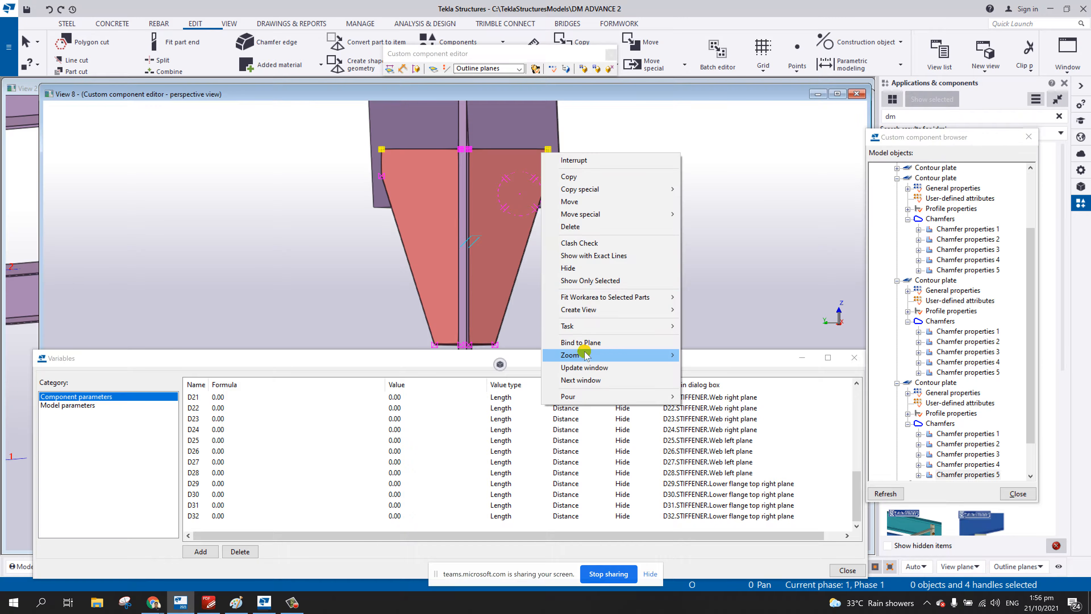
left_click(580, 342)
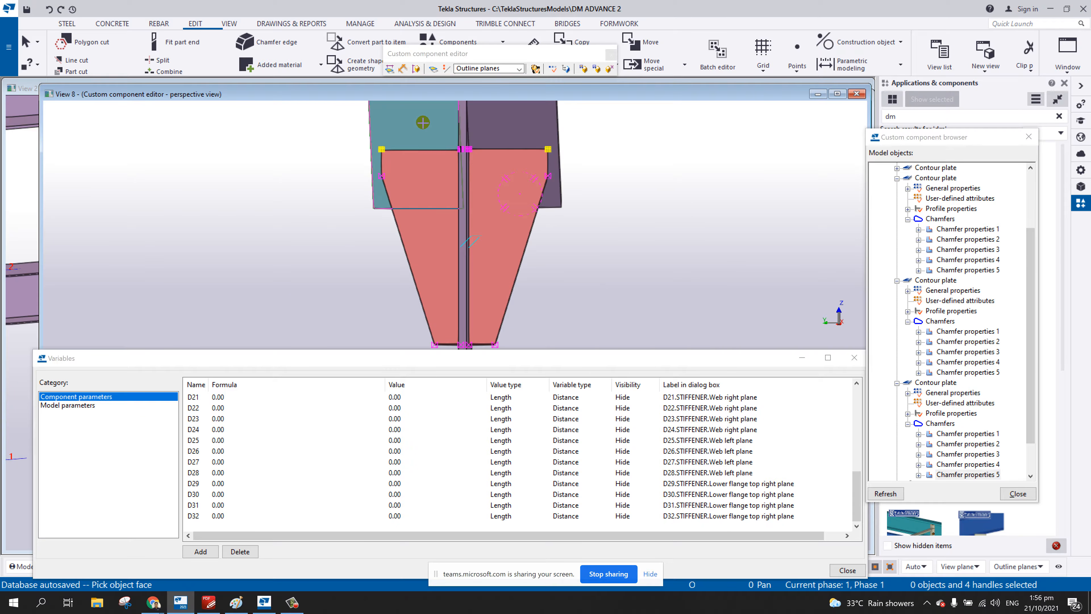
left_click(427, 119)
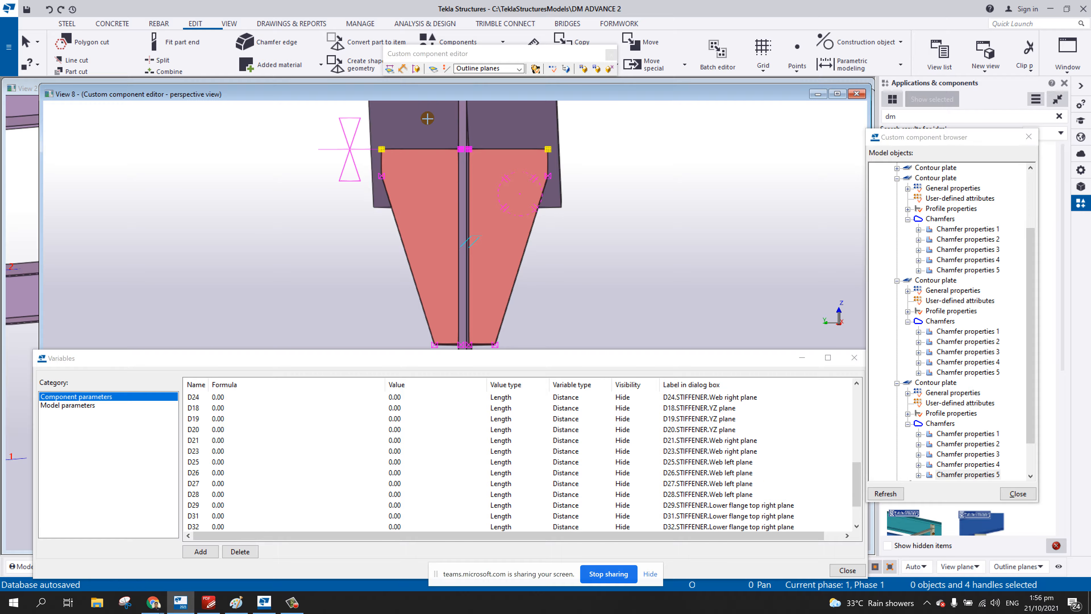
left_click(214, 494)
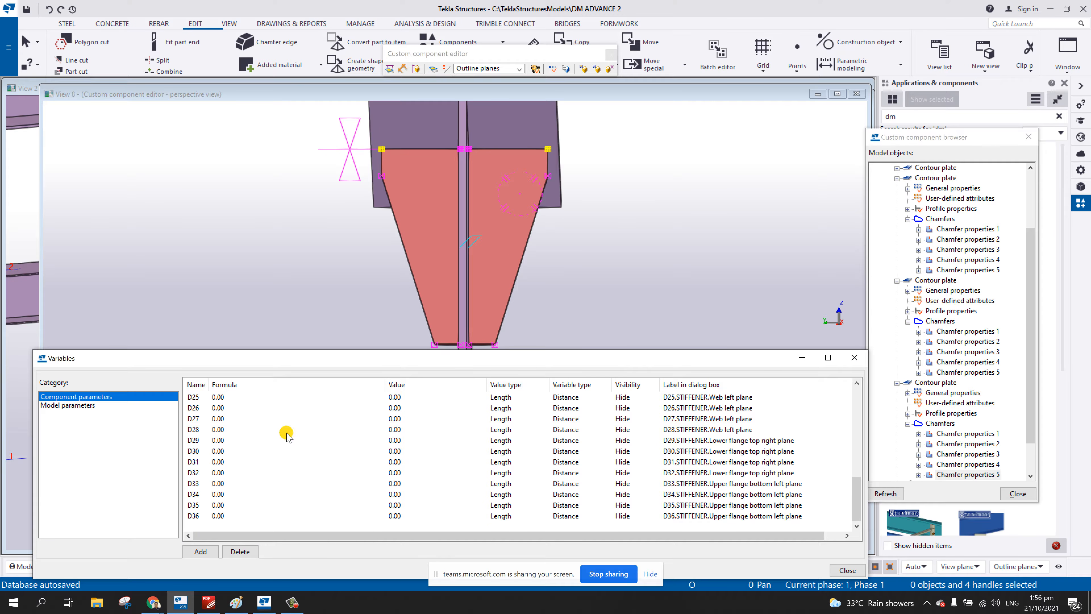
- Examine the stiffener plates against the beam's web and flanges from several viewing angles
left_click(607, 235)
scroll(607, 235, "up", 5)
middle_click_drag(587, 251, 522, 184)
key("ctrl+p")
key("ctrl+p")
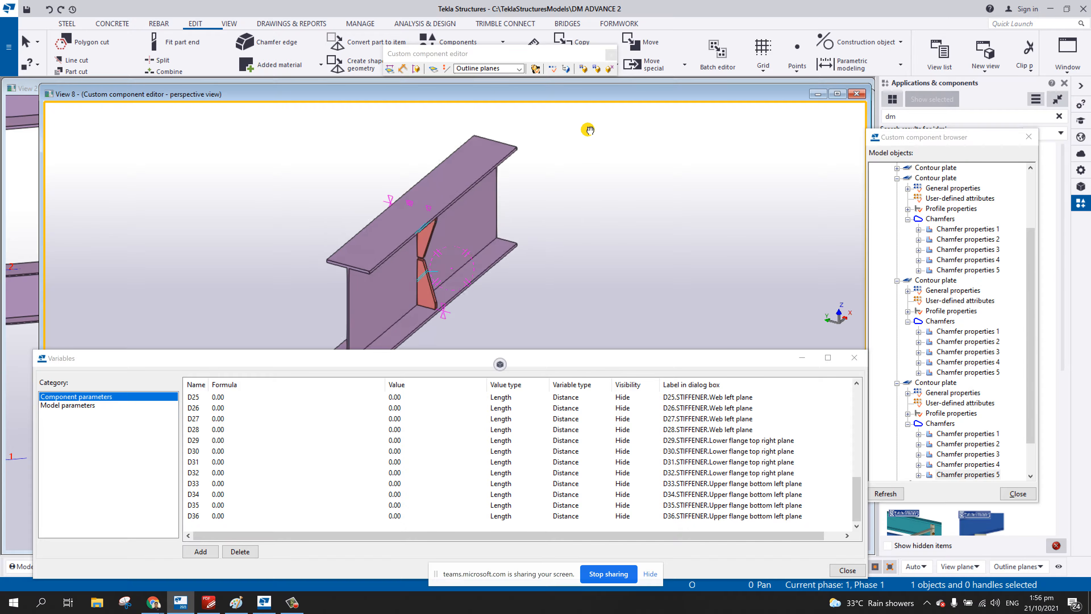
middle_click_drag(585, 127, 459, 248, "ctrl")
key("ctrl+p")
key("ctrl+p")
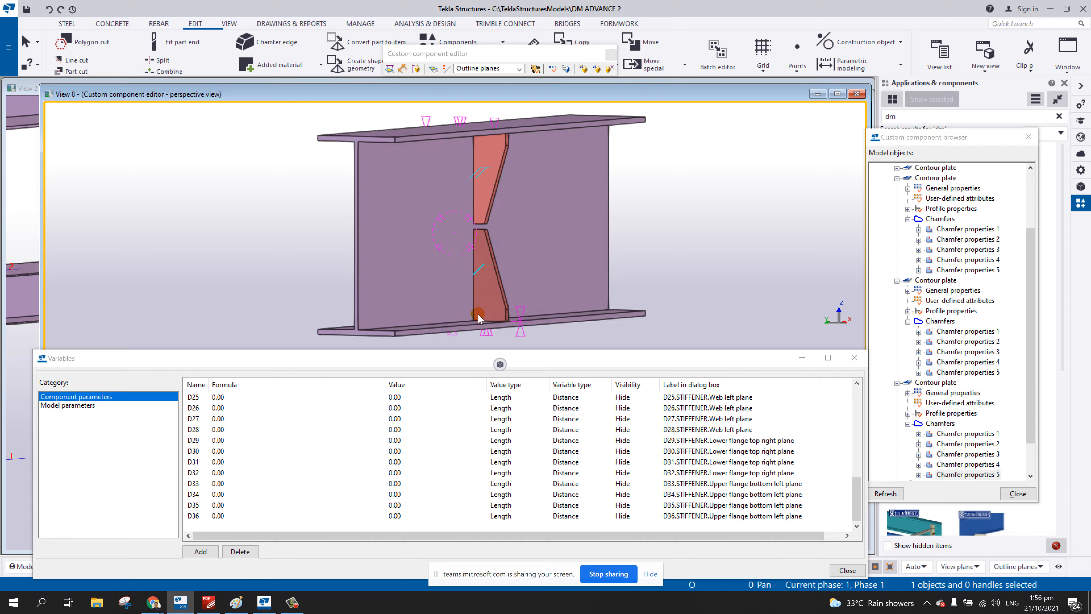
scroll(498, 167, "up", 1)
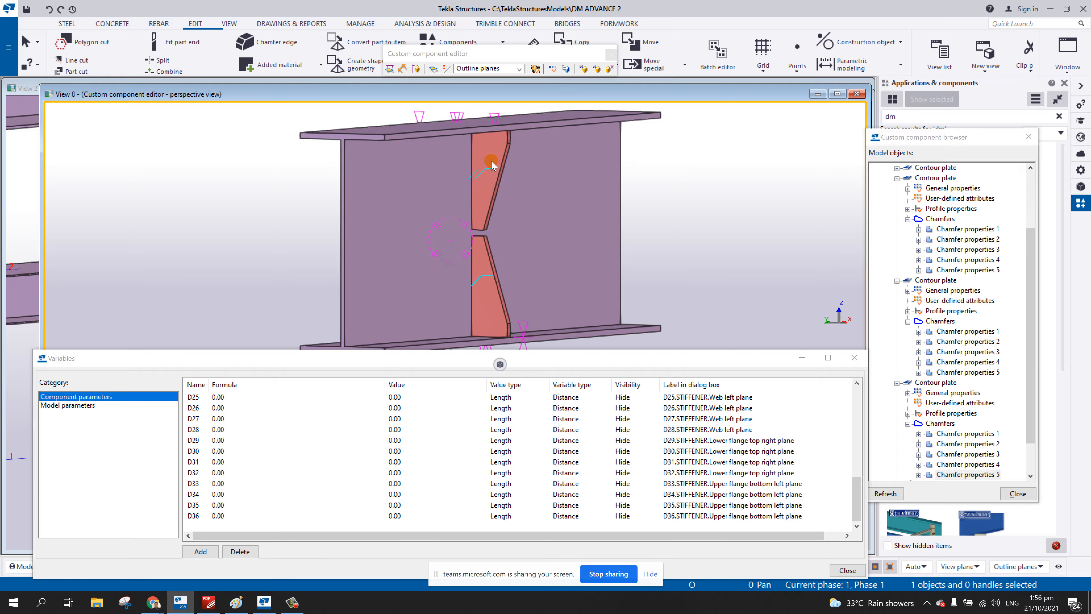
scroll(466, 204, "up", 1)
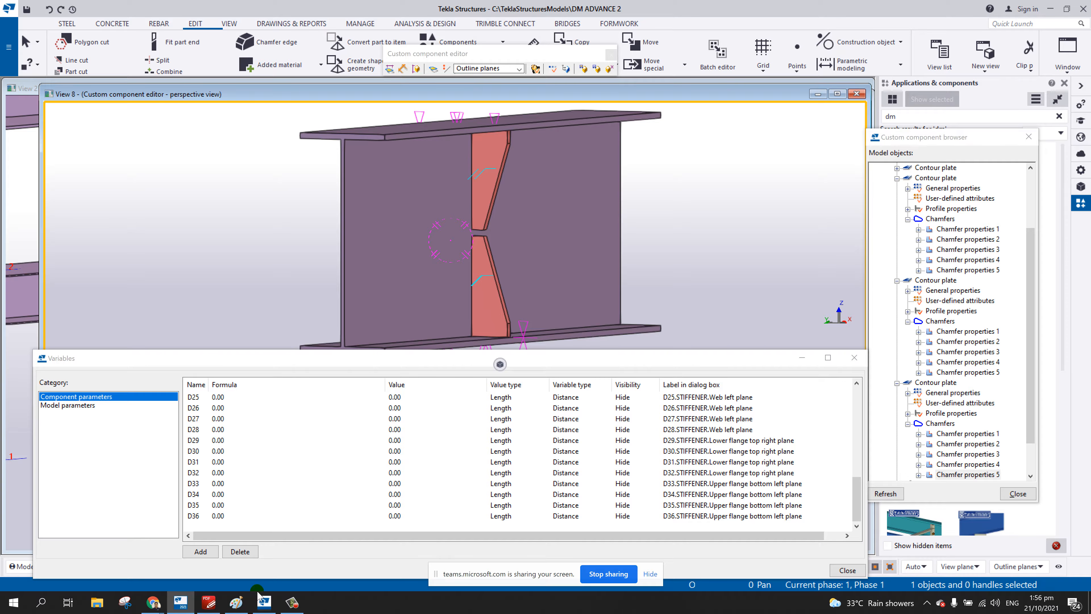
left_click(292, 602)
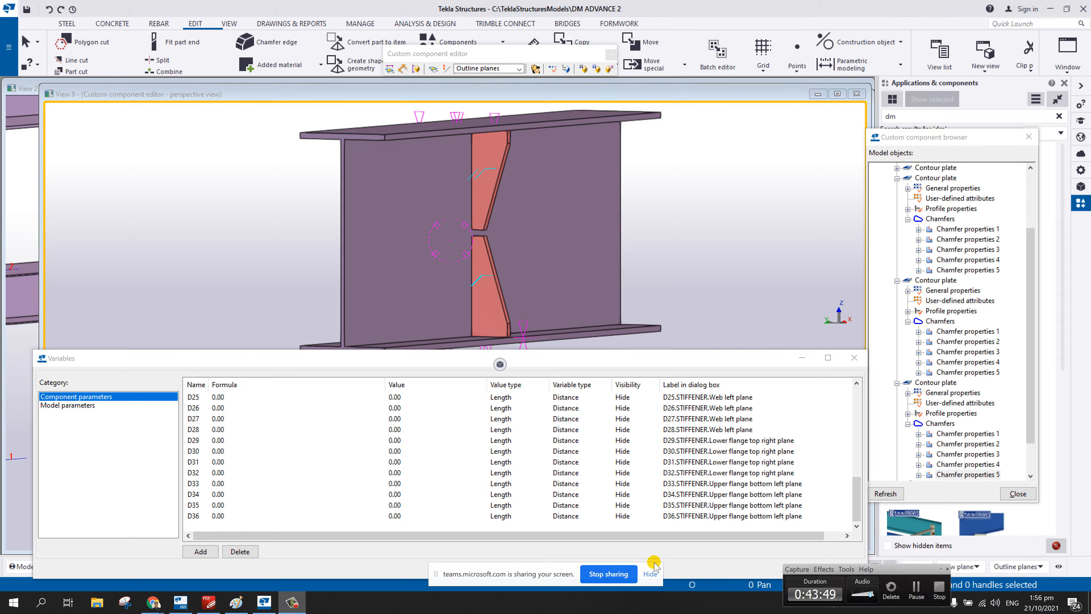
left_click(916, 591)
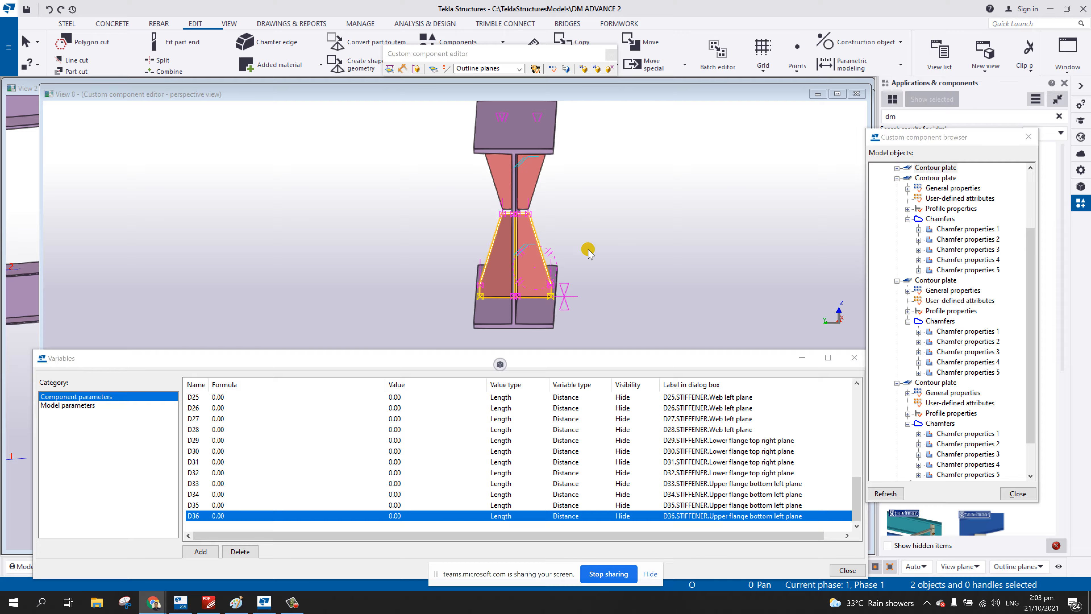
- Check the four stiffener plates one by one, reviewing the handles and bindings on both sides of the web
middle_click_drag(552, 261, 544, 234)
scroll(545, 288, "up", 1)
left_click(589, 228)
scroll(539, 179, "down", 1)
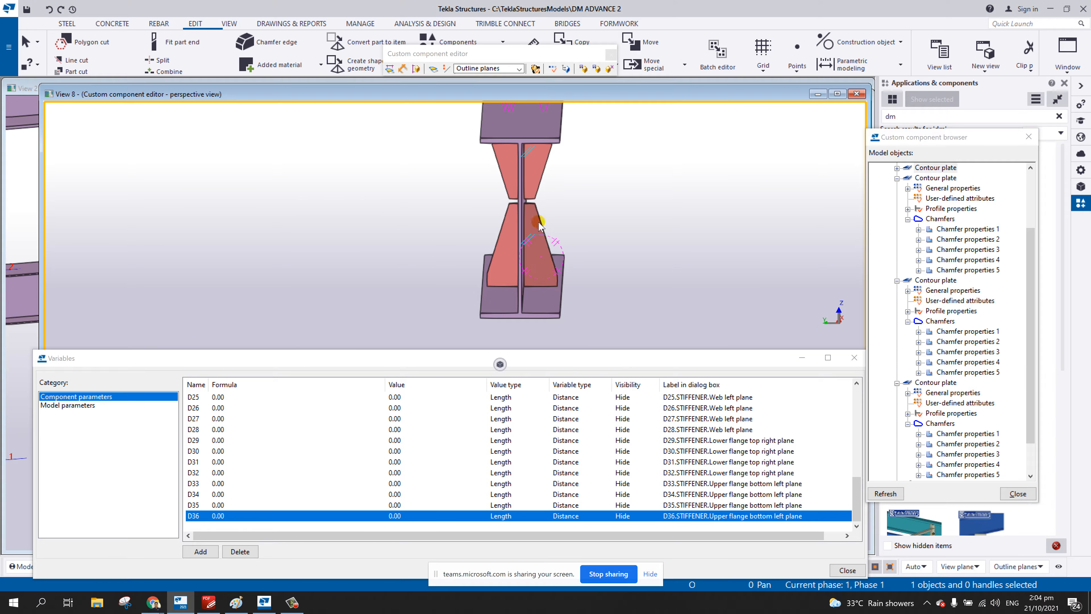
left_click(542, 260)
left_click(512, 263)
left_click(507, 165)
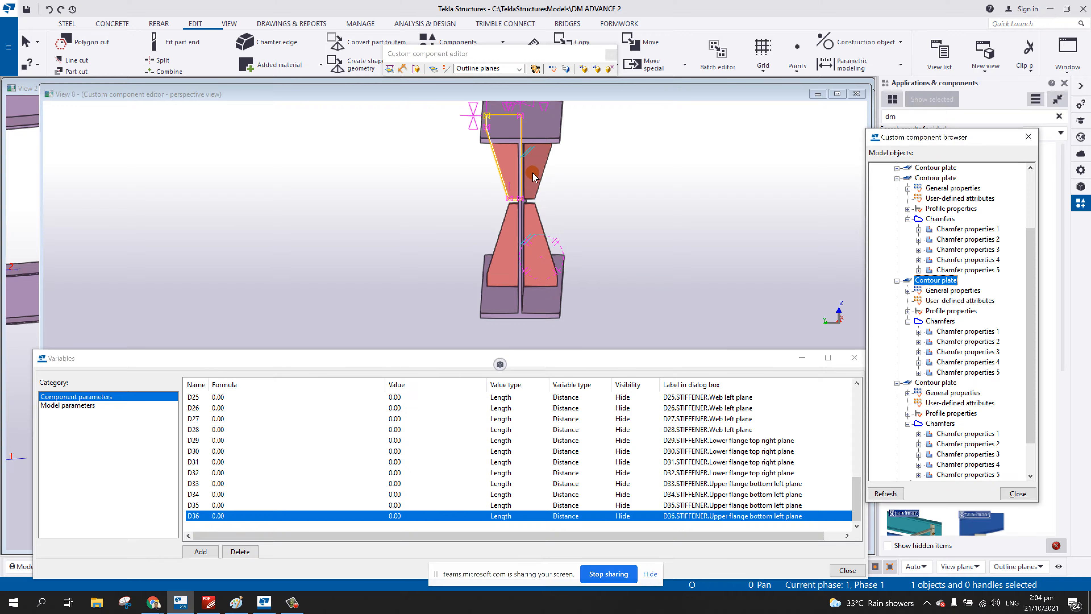
left_click(533, 171)
mouse_move(555, 218)
middle_mouse_down("ctrl")
mouse_move(512, 178)
mouse_move(542, 208)
middle_mouse_up("ctrl")
middle_click_drag(594, 213, 556, 246)
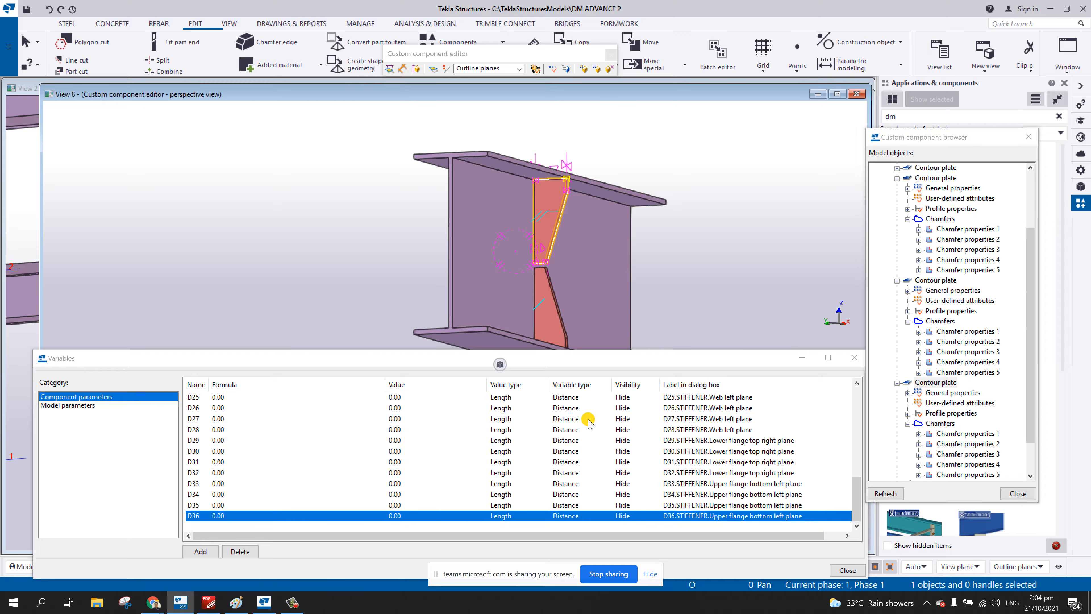
- Inspect the near-side stiffeners and the lower one's outer bottom corner in relation to the flange edge
middle_click_drag(586, 313, 602, 269)
scroll(567, 258, "down", 2)
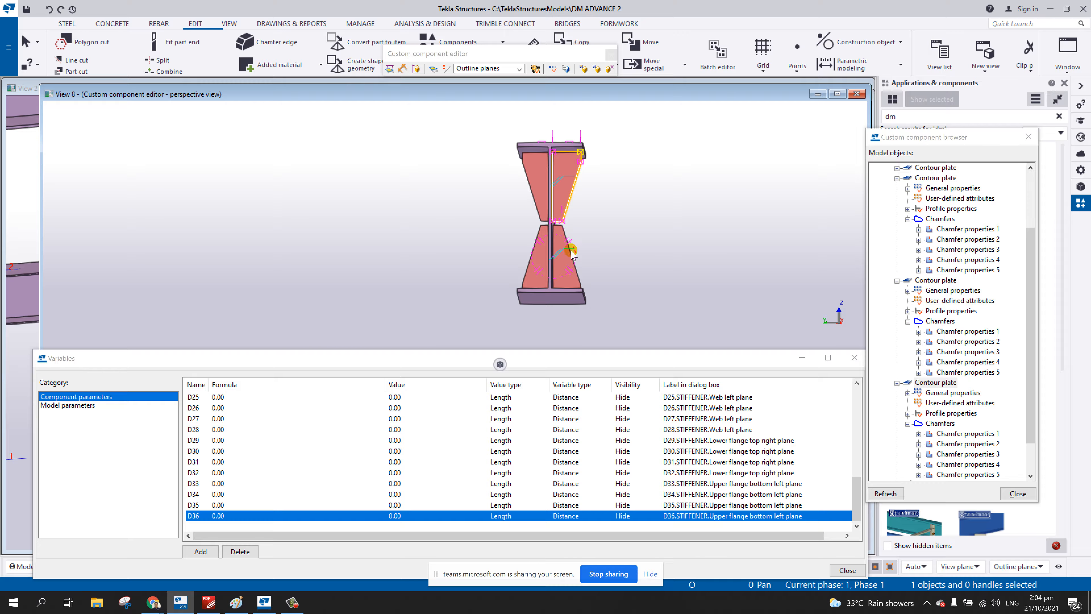
scroll(588, 247, "up", 3)
middle_click_drag(575, 254, 443, 344)
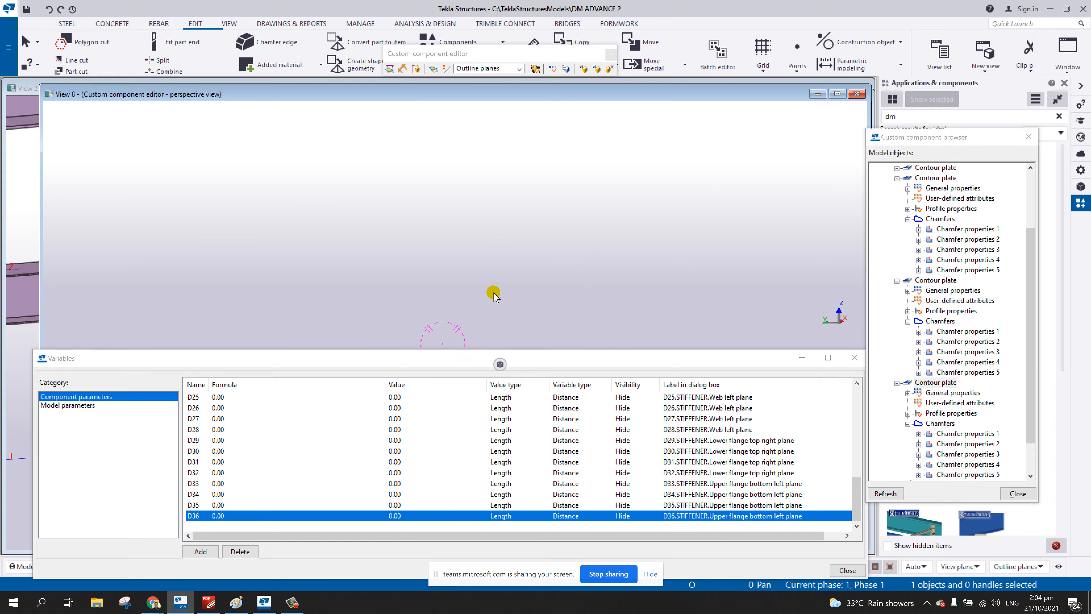
scroll(570, 229, "down", 4)
middle_click_drag(621, 190, 536, 246)
scroll(536, 246, "up", 3)
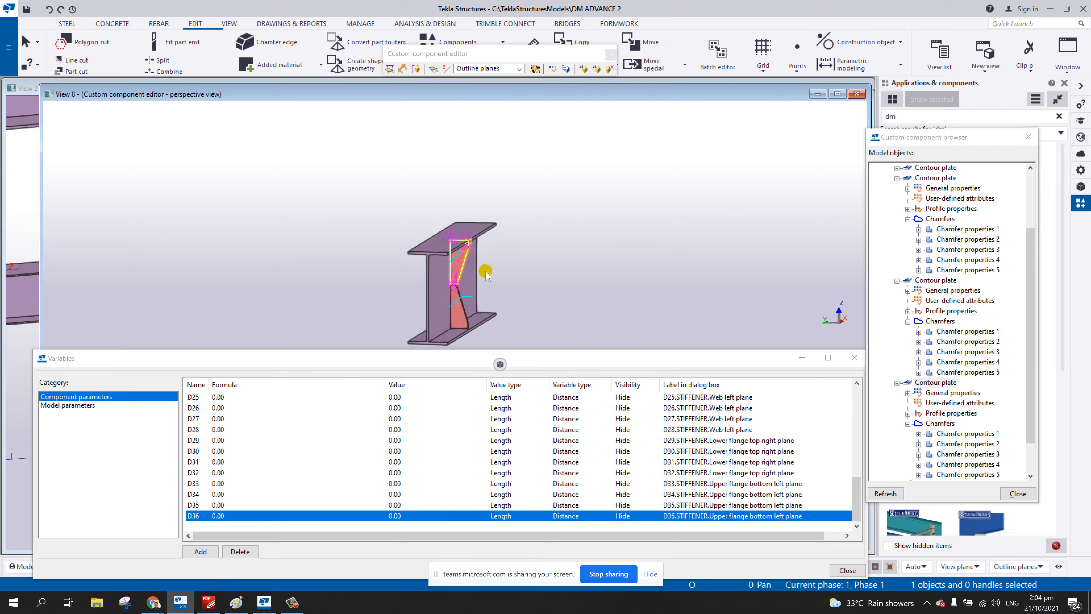
scroll(485, 273, "up", 8)
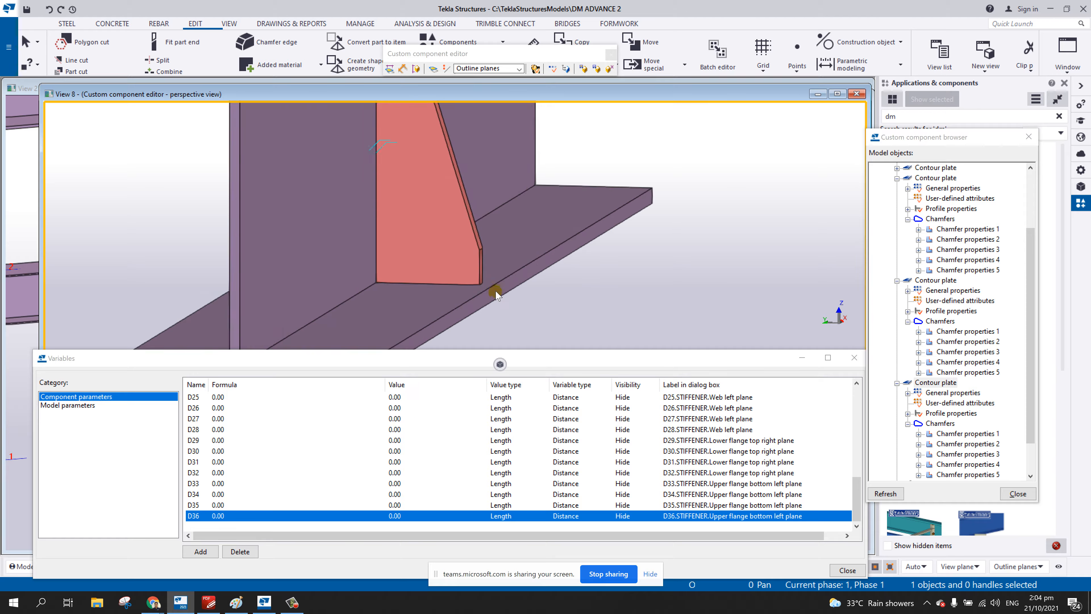
scroll(490, 285, "up", 6)
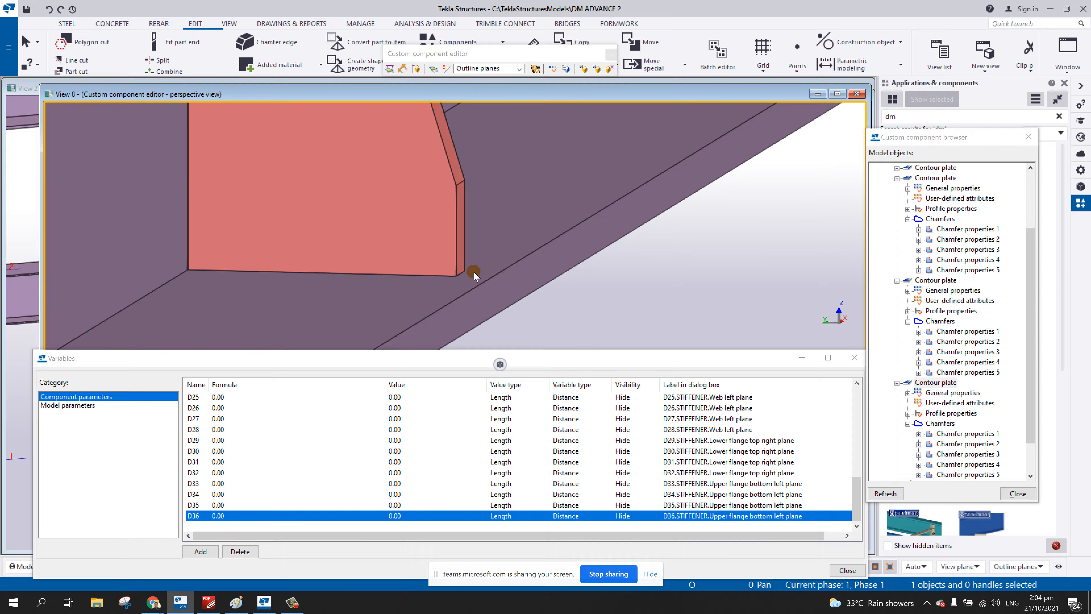
scroll(470, 271, "down", 12)
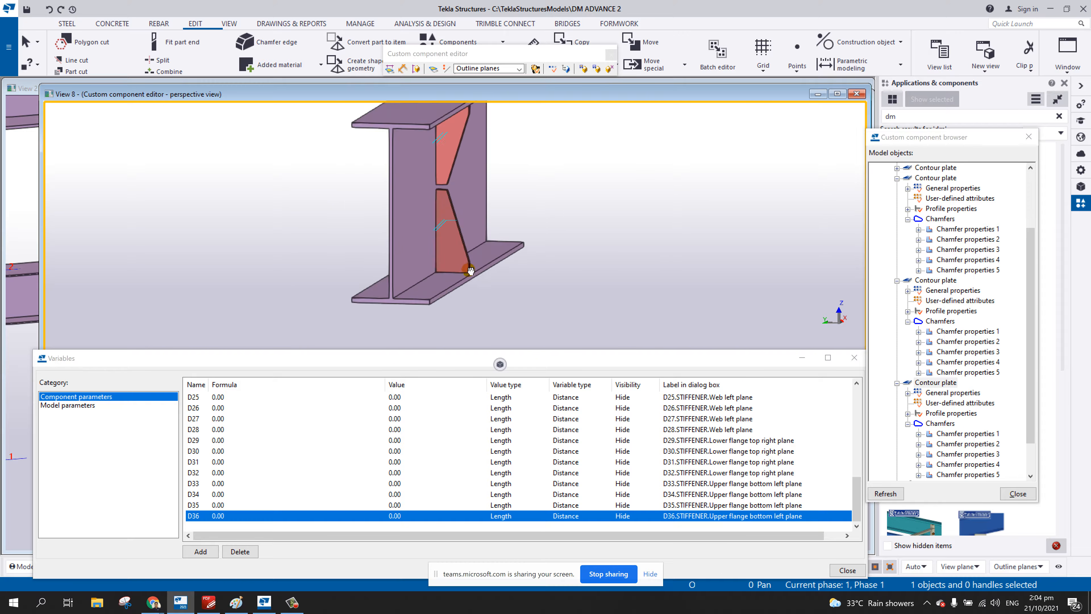
middle_click_drag(471, 270, 468, 292)
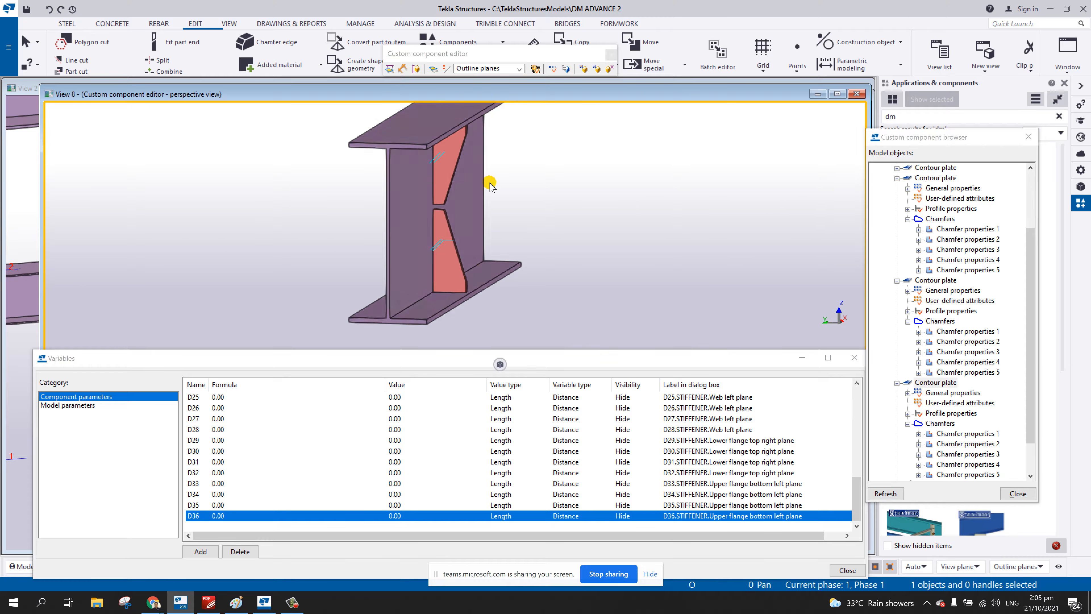
- Change the binding plane type to Boundary planes and select the upper and lower near-side stiffeners
left_click(520, 69)
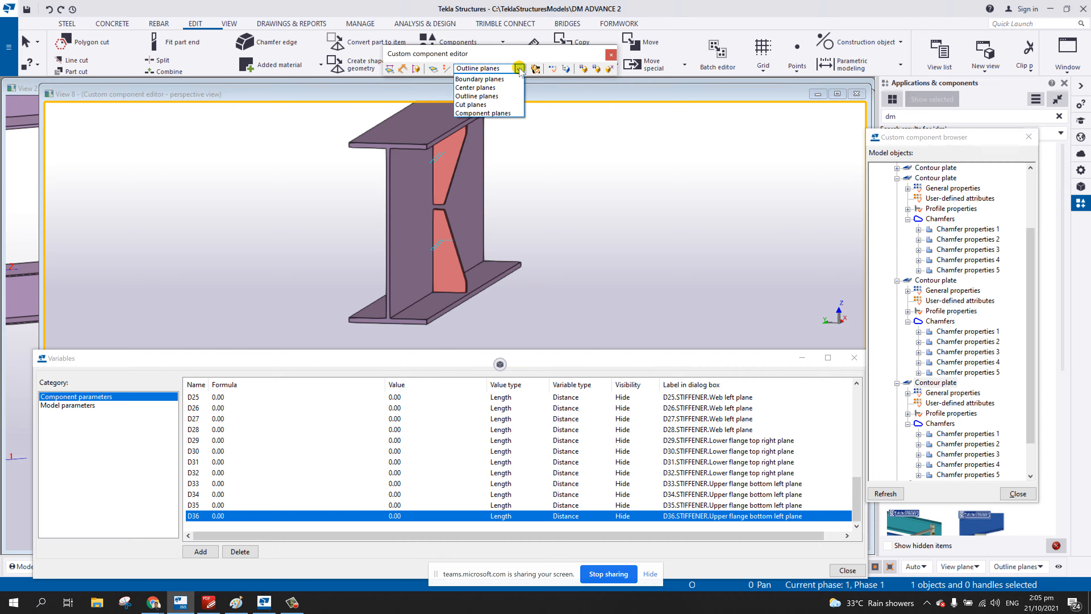
left_click(506, 78)
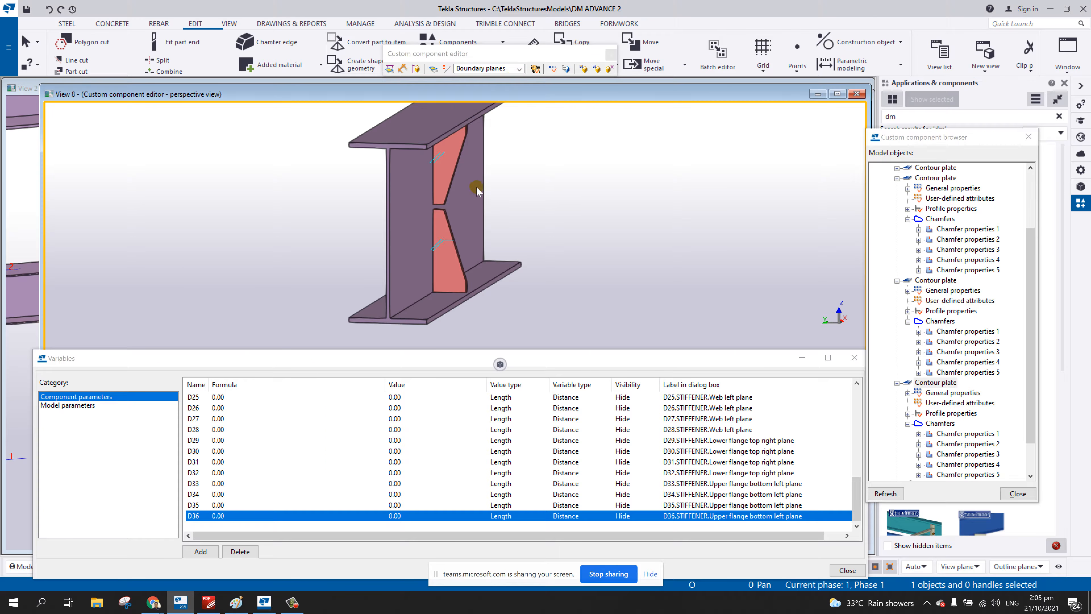
middle_click_drag(477, 188, 449, 209)
scroll(419, 145, "up", 2)
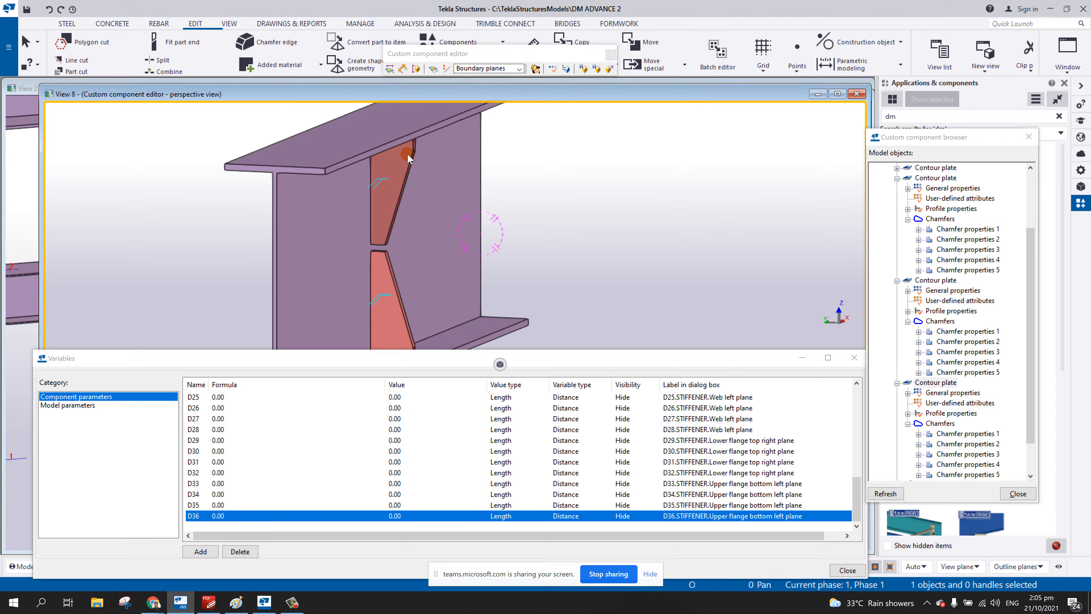
left_click(410, 155)
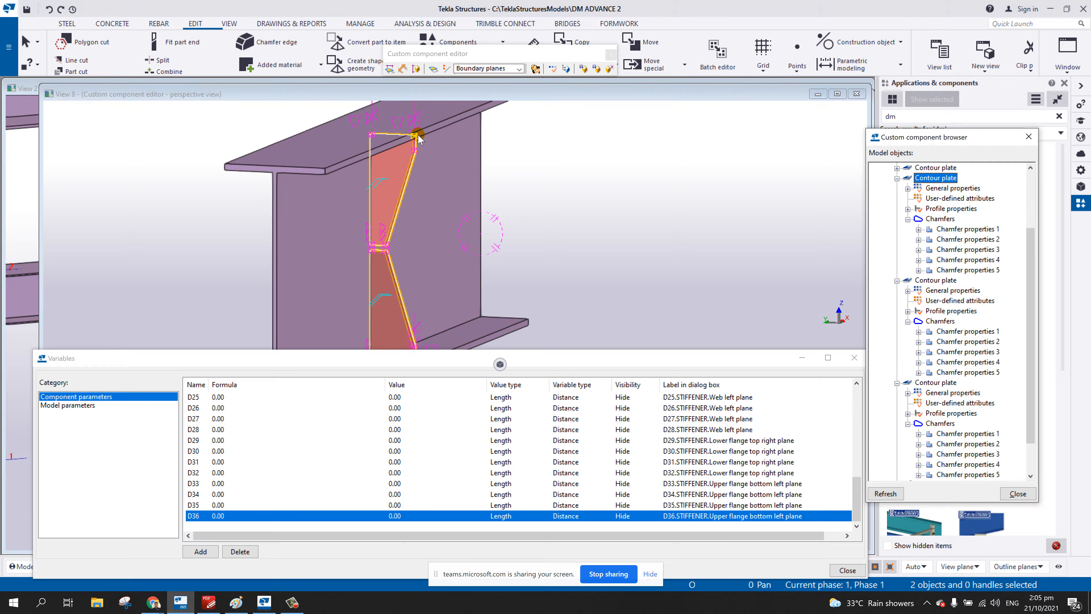
middle_click_drag(458, 299, 461, 237)
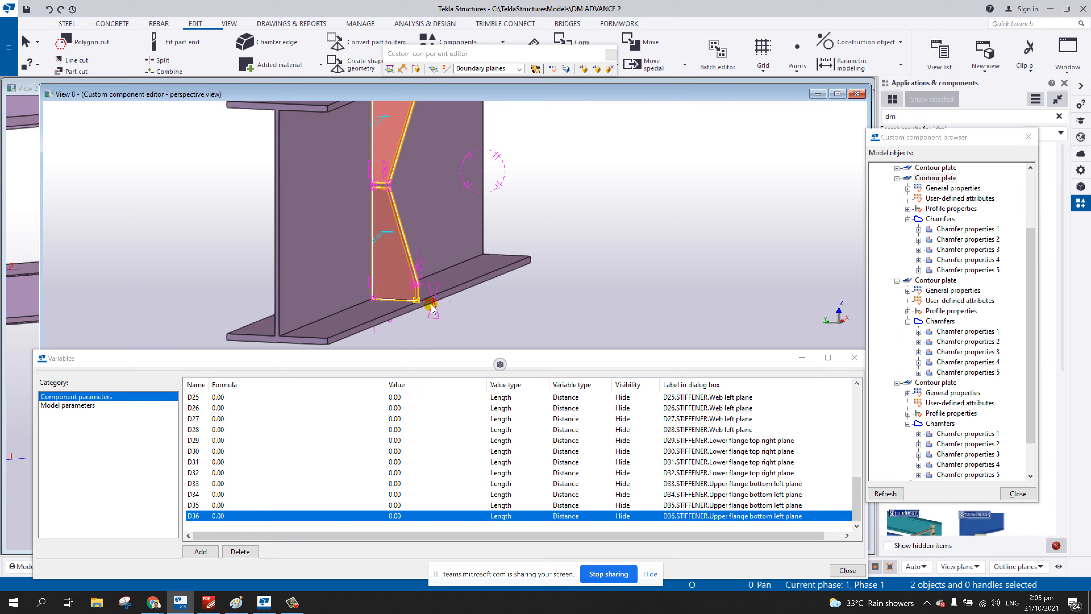
scroll(419, 284, "down", 3)
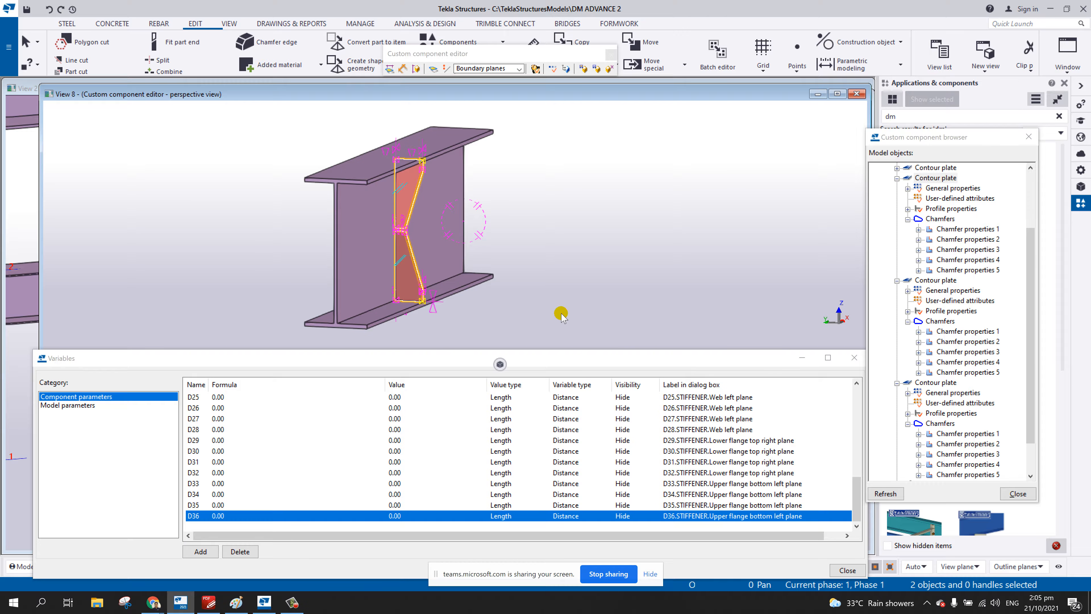
scroll(494, 241, "down", 2)
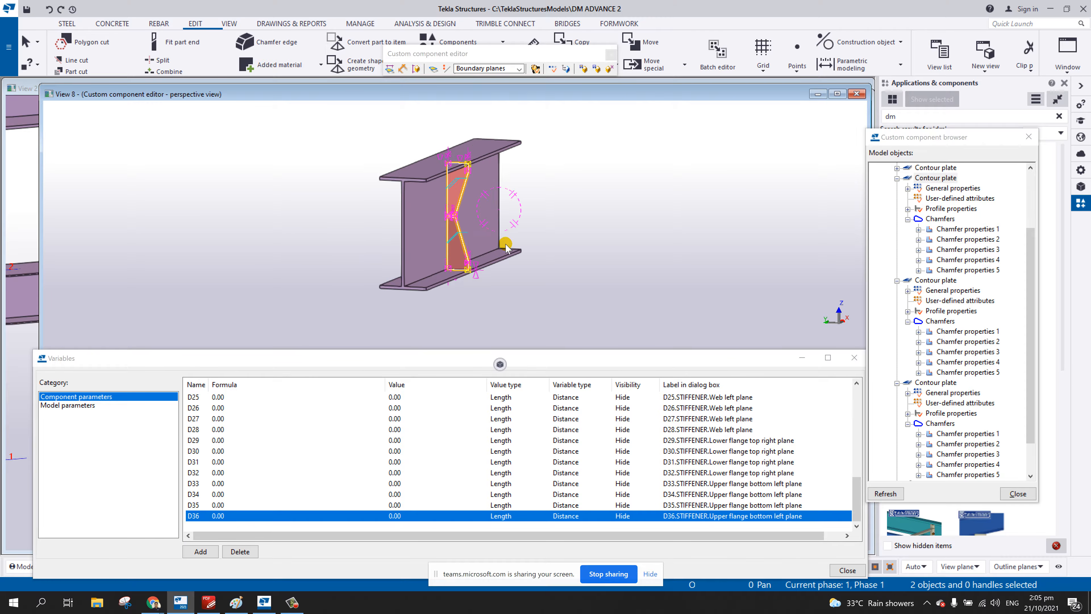
scroll(443, 194, "up", 2)
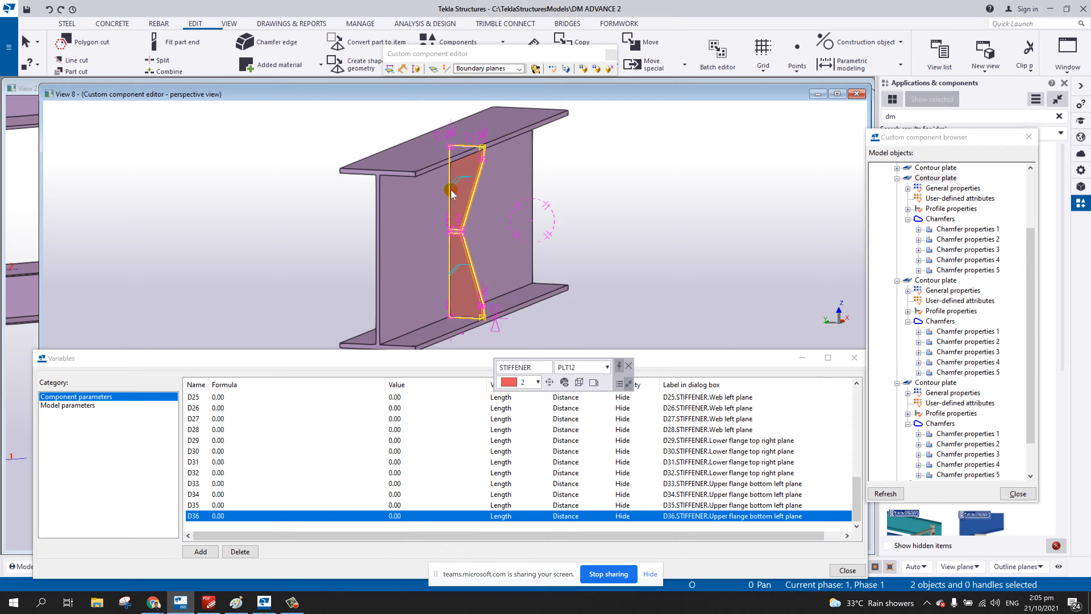
- Bind the outer flange-side corner handles of the upper and lower near-side stiffeners to the beam's near-side boundary plane
middle_click_drag(451, 190, 491, 124, "ctrl")
left_click_drag(489, 112, 539, 345)
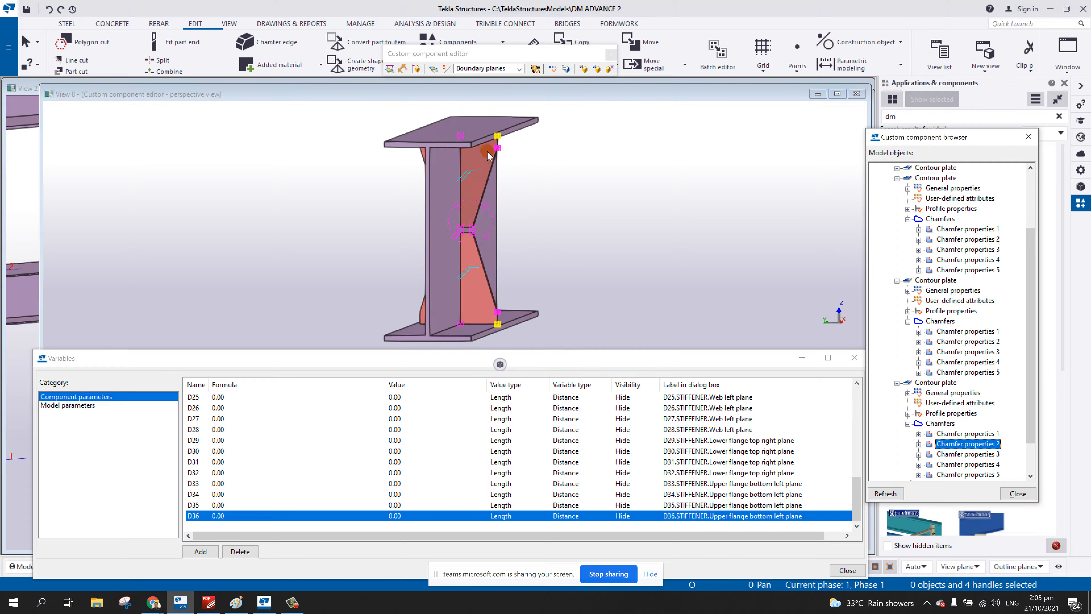
scroll(499, 138, "up", 2)
right_click(499, 139)
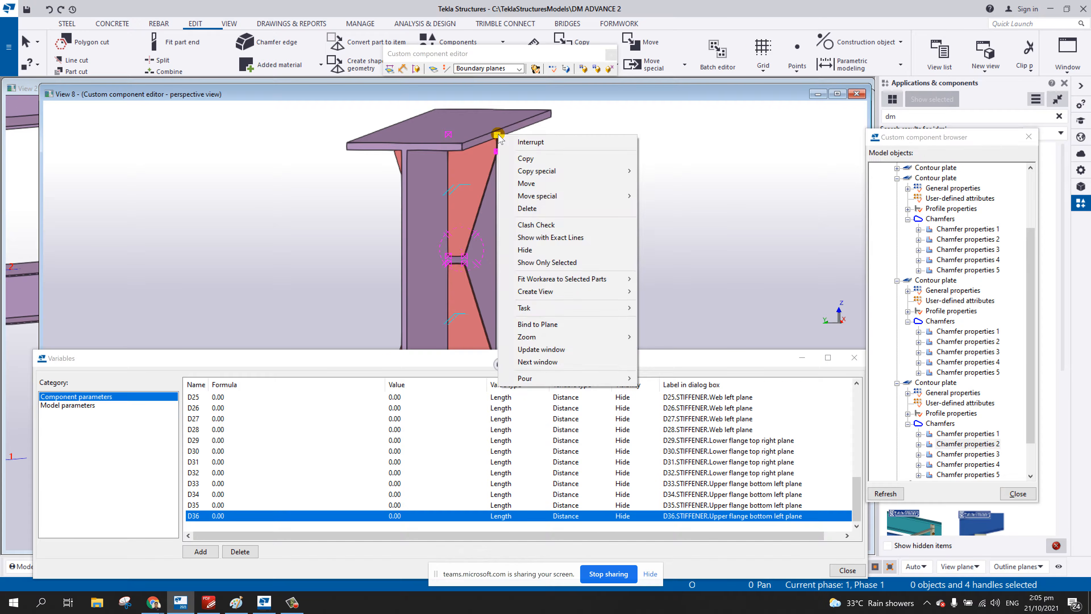
left_click(553, 326)
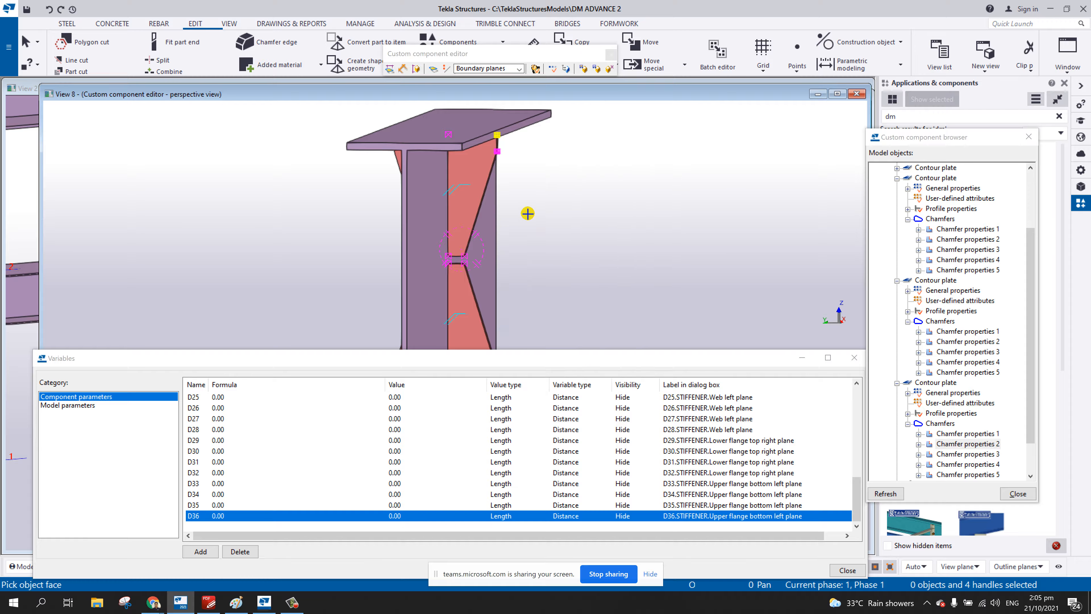
middle_click_drag(486, 173, 446, 163, "ctrl")
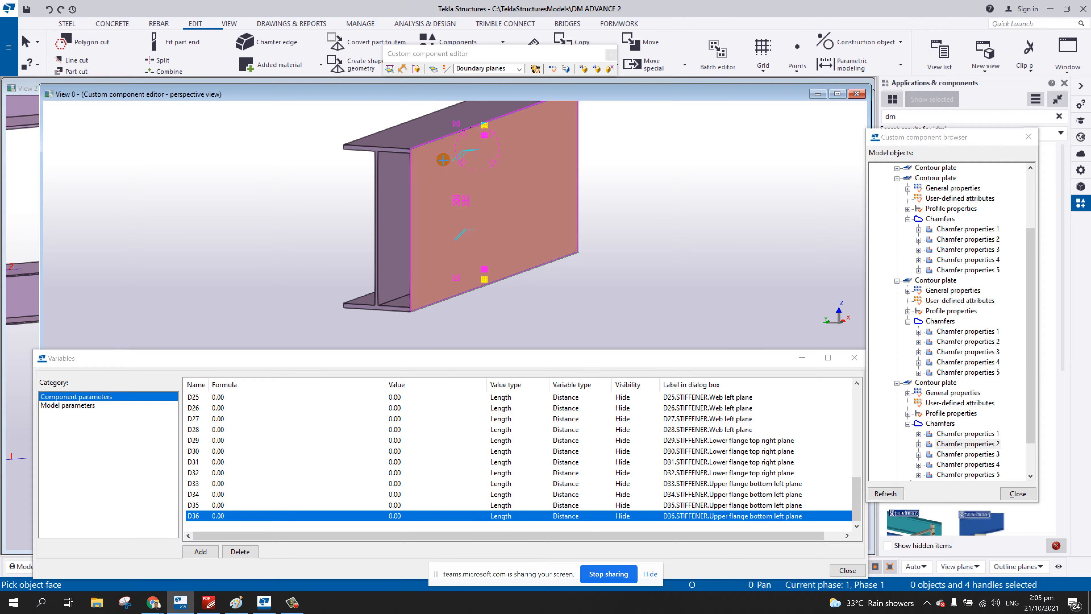
left_click(432, 170)
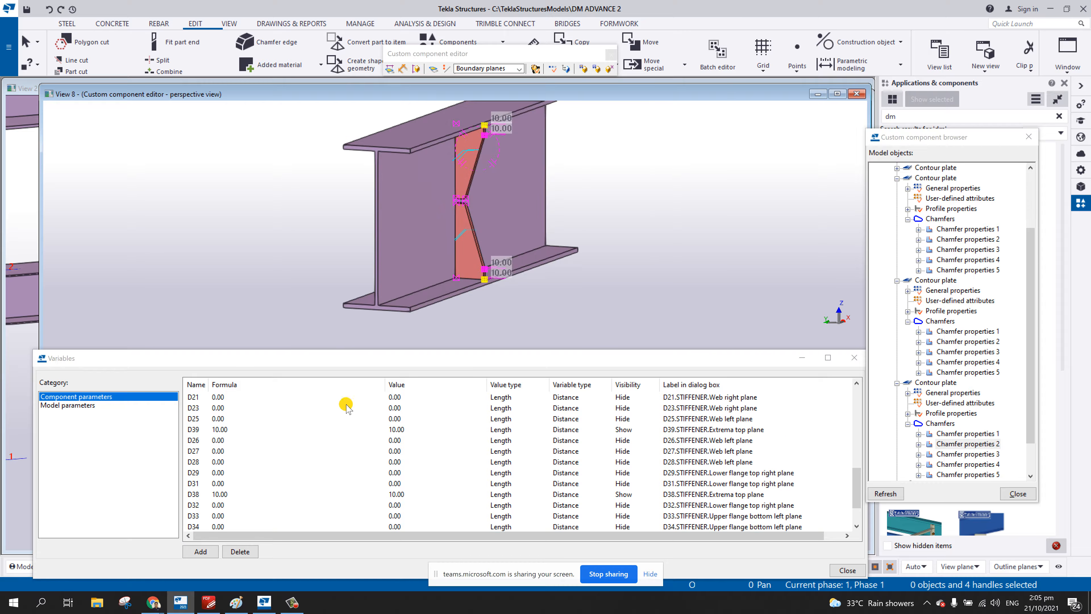
- Order the variables by name and add a length parameter P1 with the value 10
left_click(197, 384)
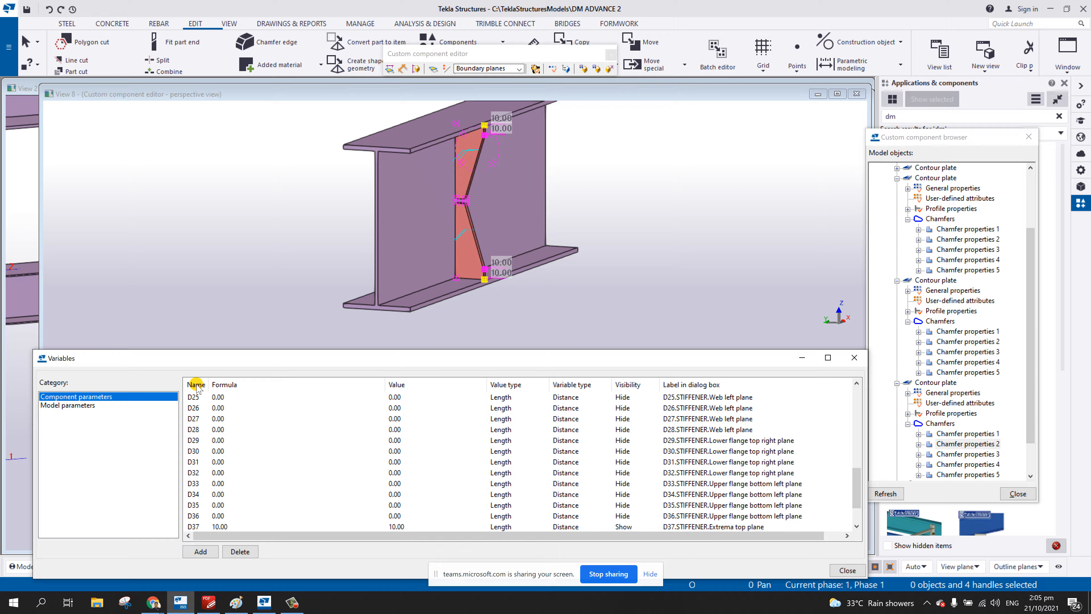
scroll(236, 473, "down", 2)
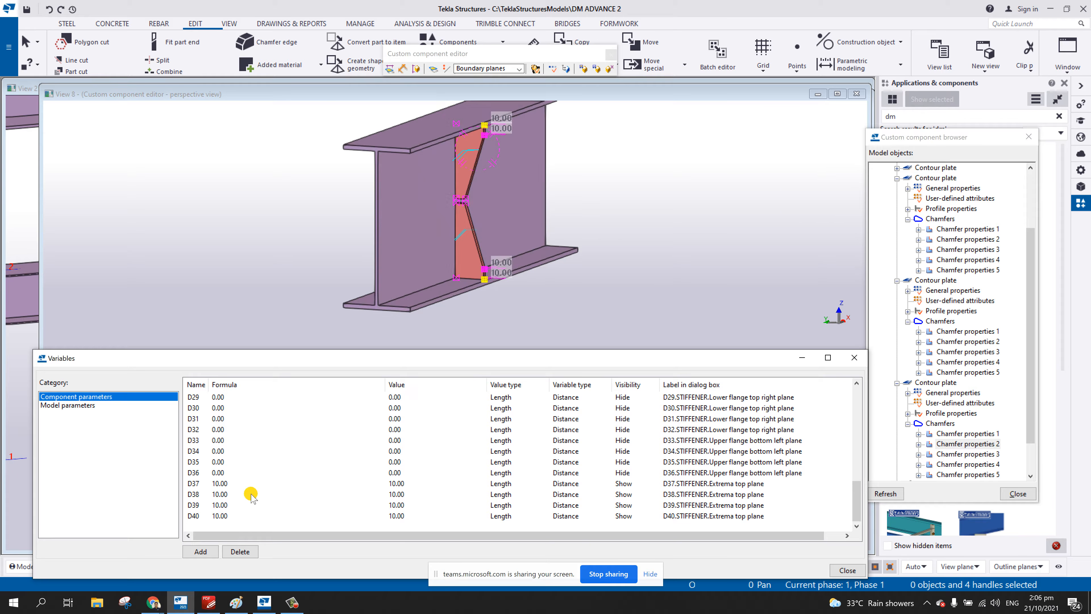
left_click(201, 552)
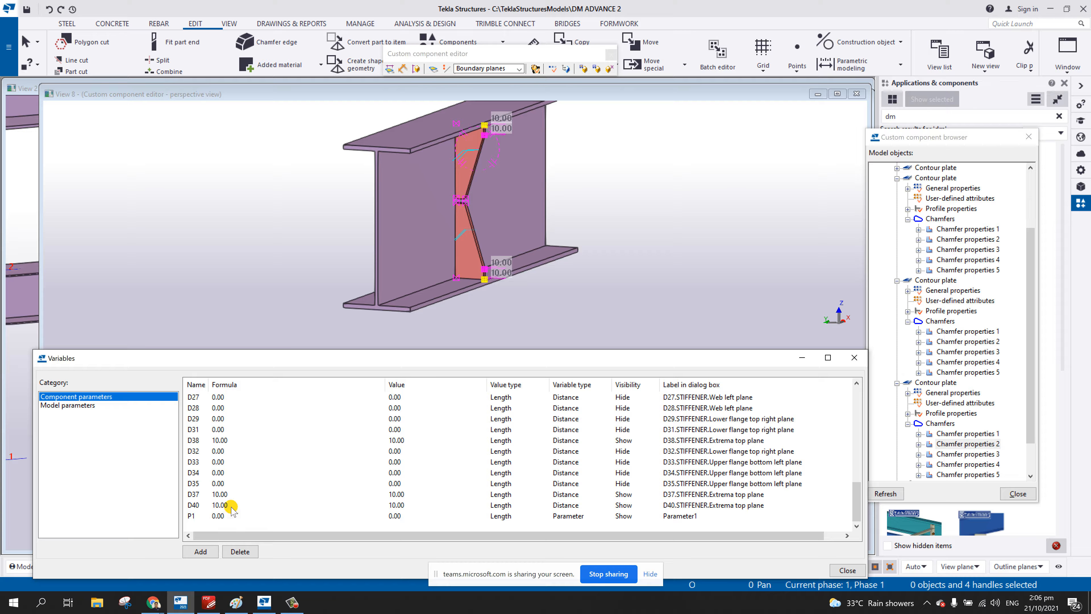
left_click(196, 385)
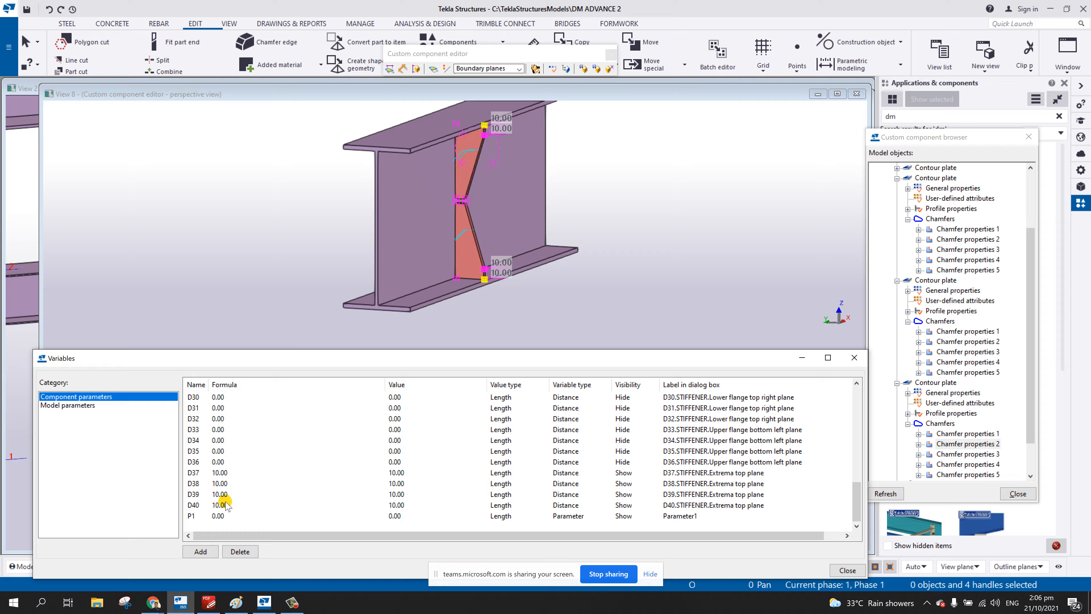
left_click(223, 515)
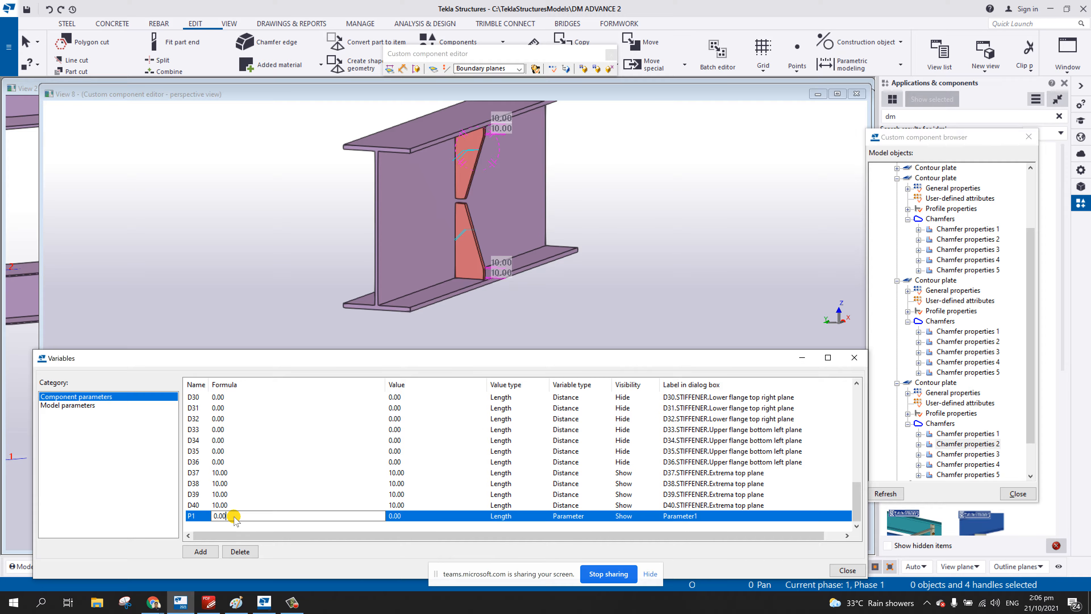
left_click(206, 516)
type("10")
left_click(202, 517)
- Set the formulas of the Extrema top plane distances D37, D38, D39 and D40 to =P1
left_click(226, 473)
type("=")
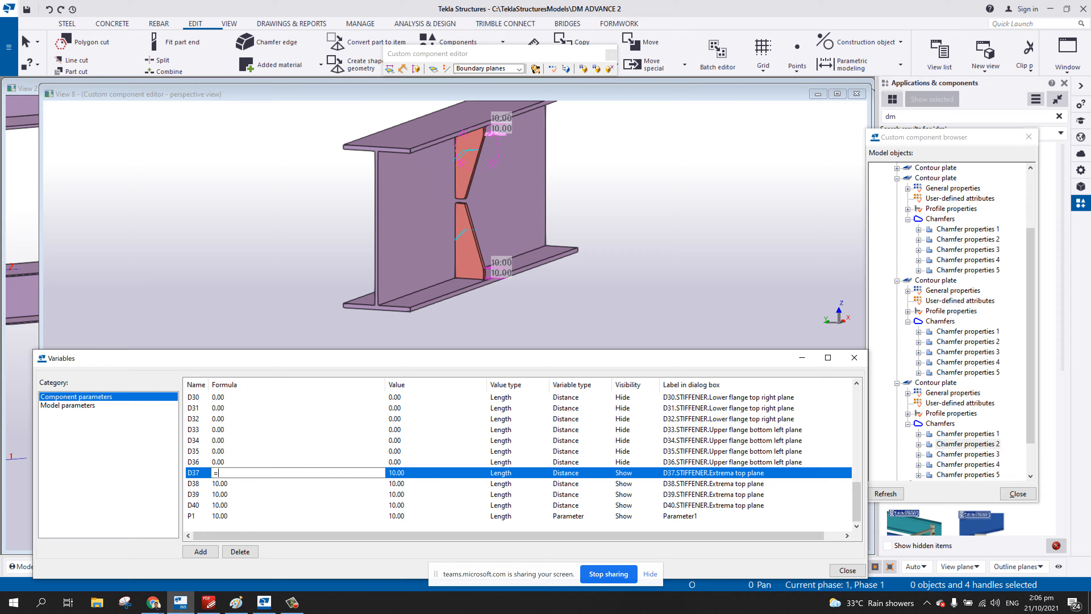
key("Caps_Lock")
type("1")
type("P")
left_click_drag(229, 473, 196, 481)
key("ctrl+c")
left_click(219, 483)
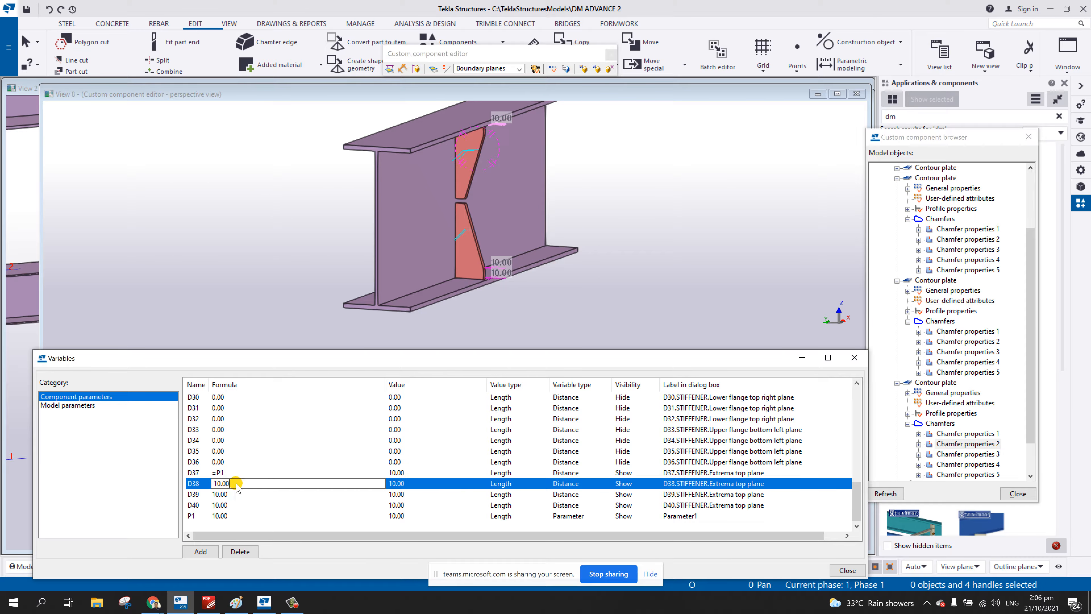
key("ctrl+v")
left_click(221, 494)
key("ctrl+v")
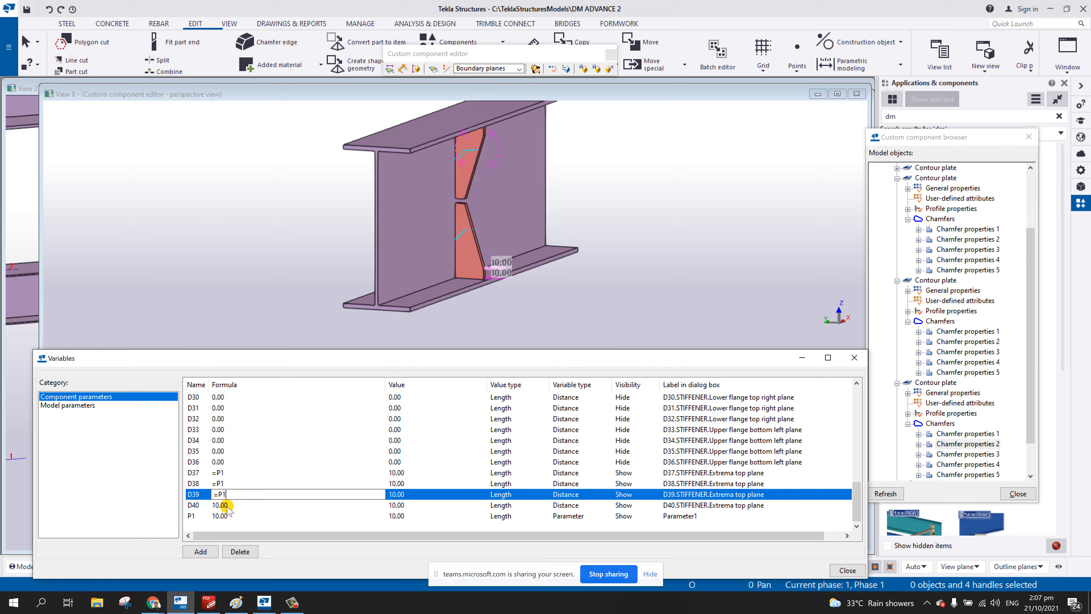
left_click(220, 505)
key("ctrl+v")
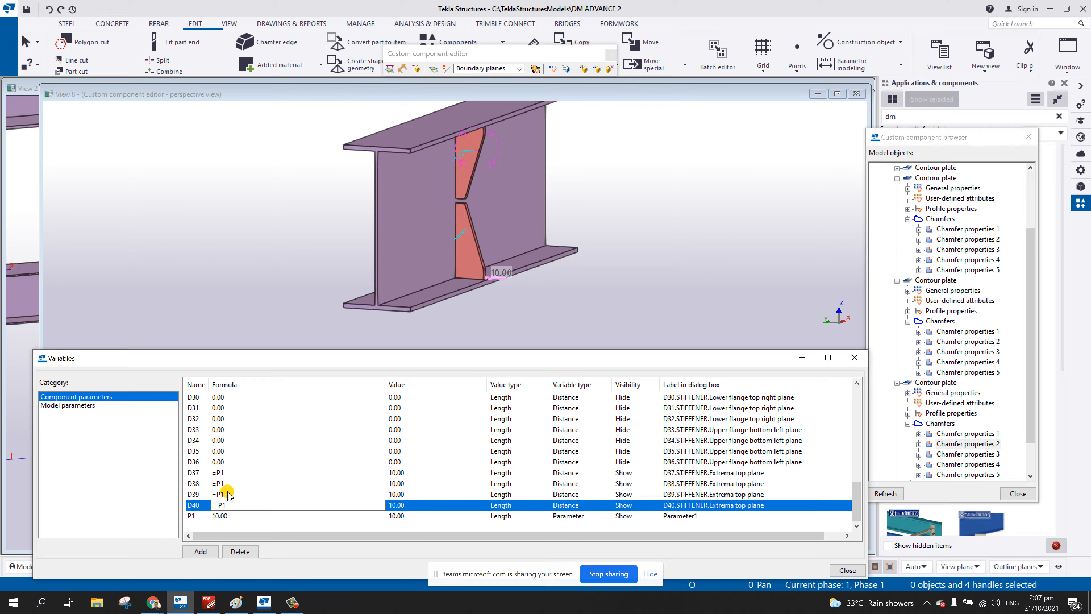
- Set the visibility of distances D37, D38, D39 and D40 to Hide
left_click(627, 473)
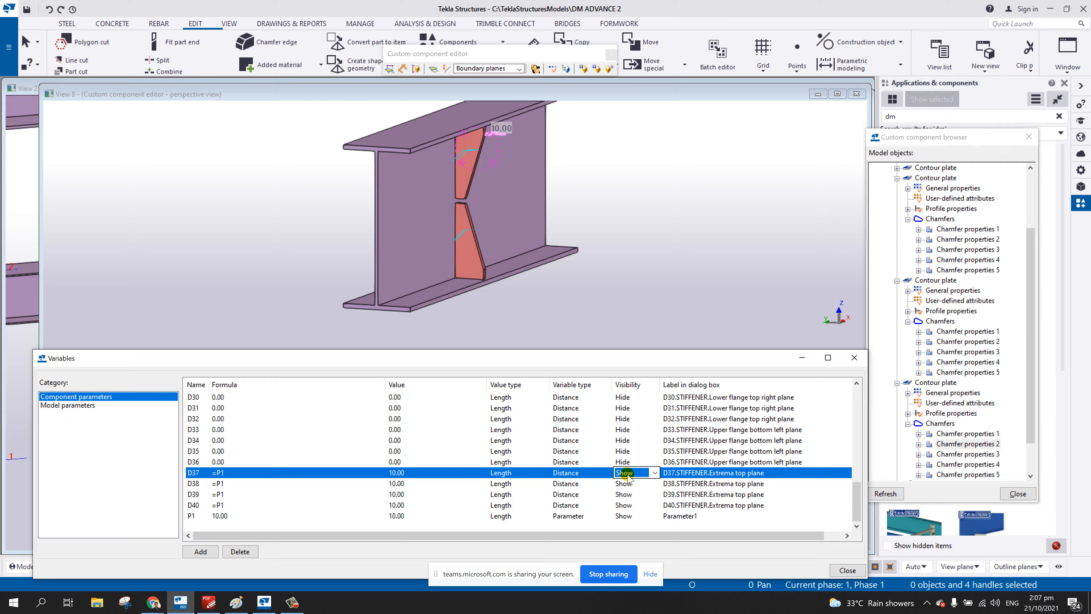
key("h")
left_click(626, 484)
key("h")
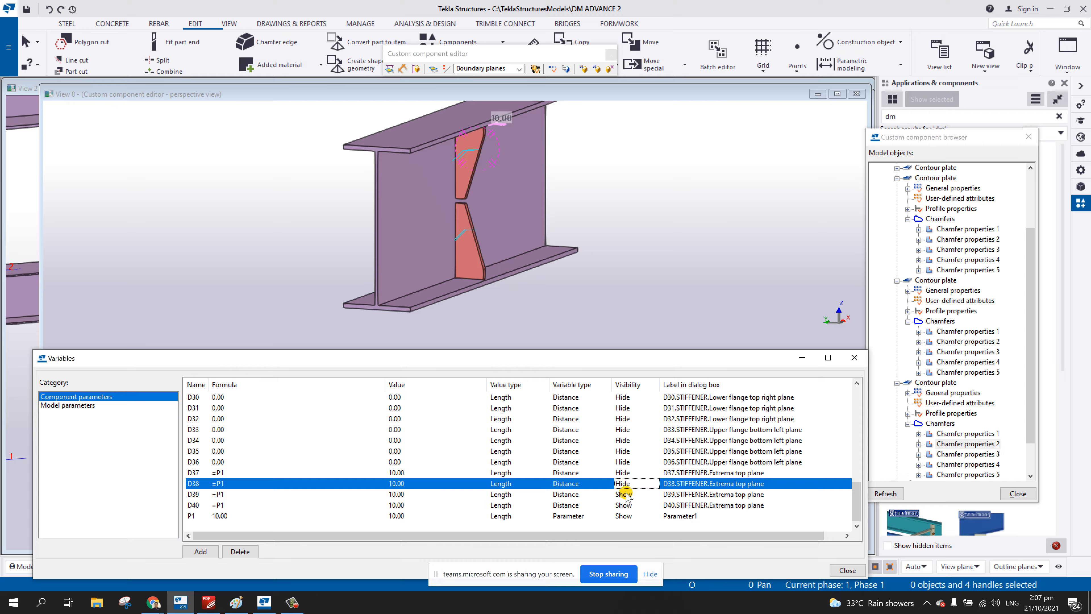
left_click(625, 494)
left_click(652, 494)
left_click(631, 516)
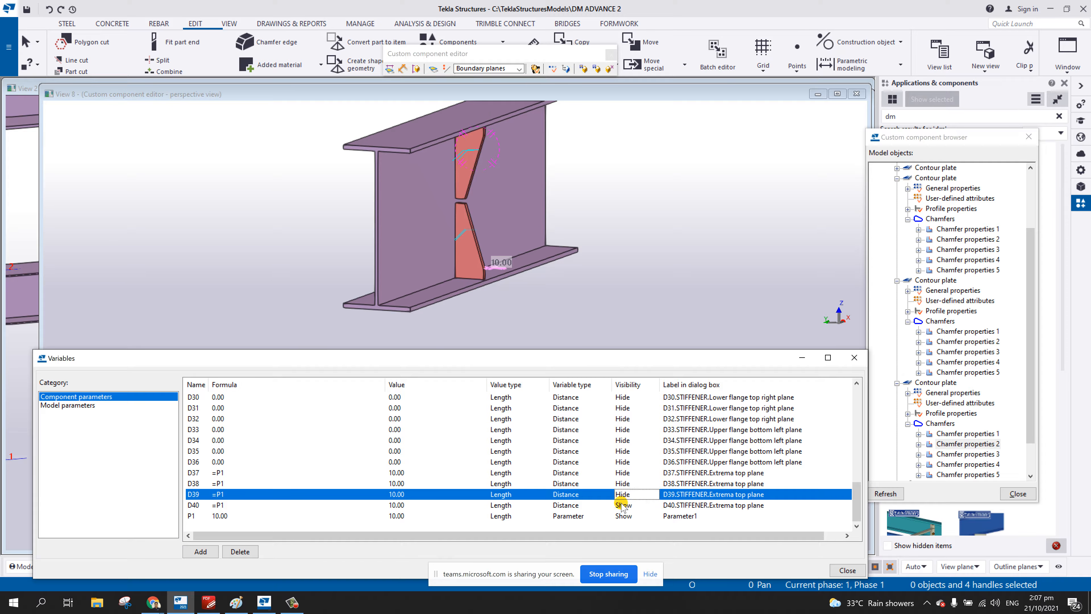
left_click(623, 506)
key("h")
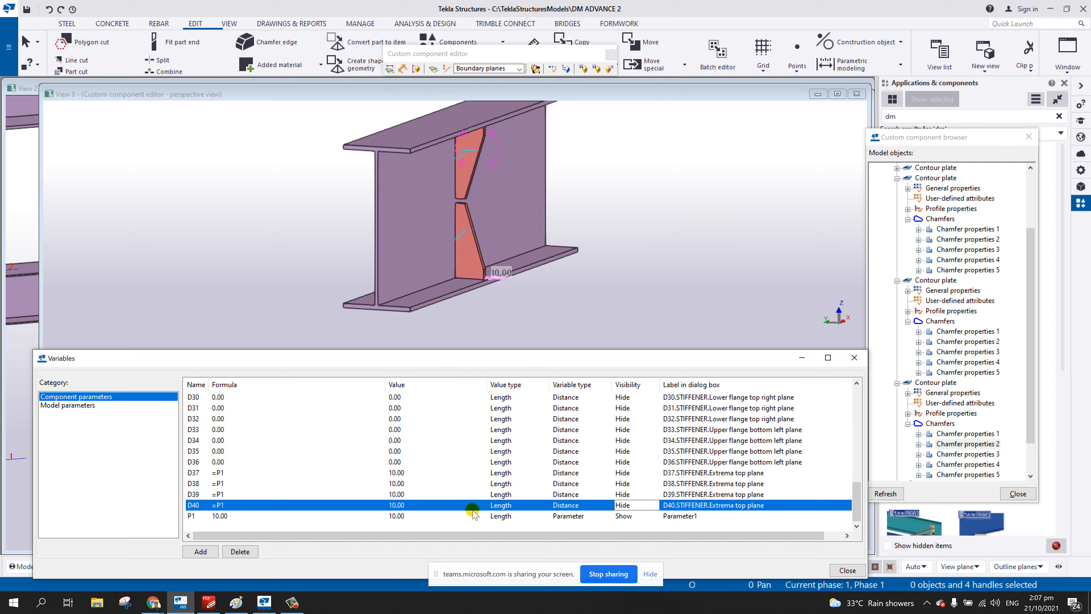
- Label parameter P1 as "Stiffener Edge from flange"
left_click(669, 517)
left_click_drag(713, 519, 650, 523)
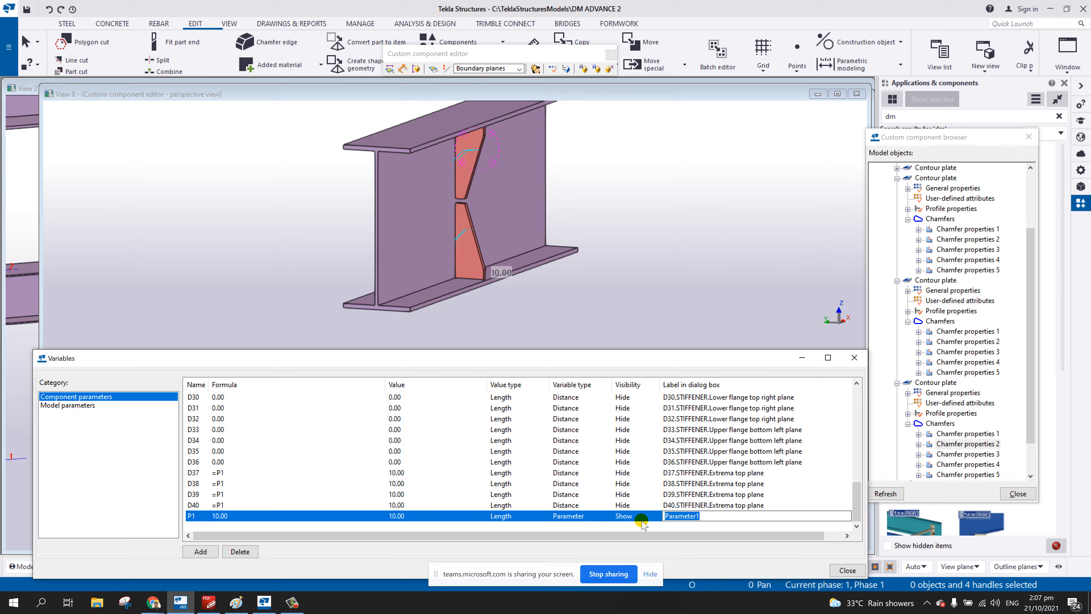
type("Stiffener Edge from flange")
left_click(493, 268)
- Test the near-side stiffeners' edge offset by trying P1 values of 20 and -200
middle_click_drag(493, 269, 448, 266, "ctrl")
scroll(460, 307, "up", 3)
scroll(475, 272, "down", 3)
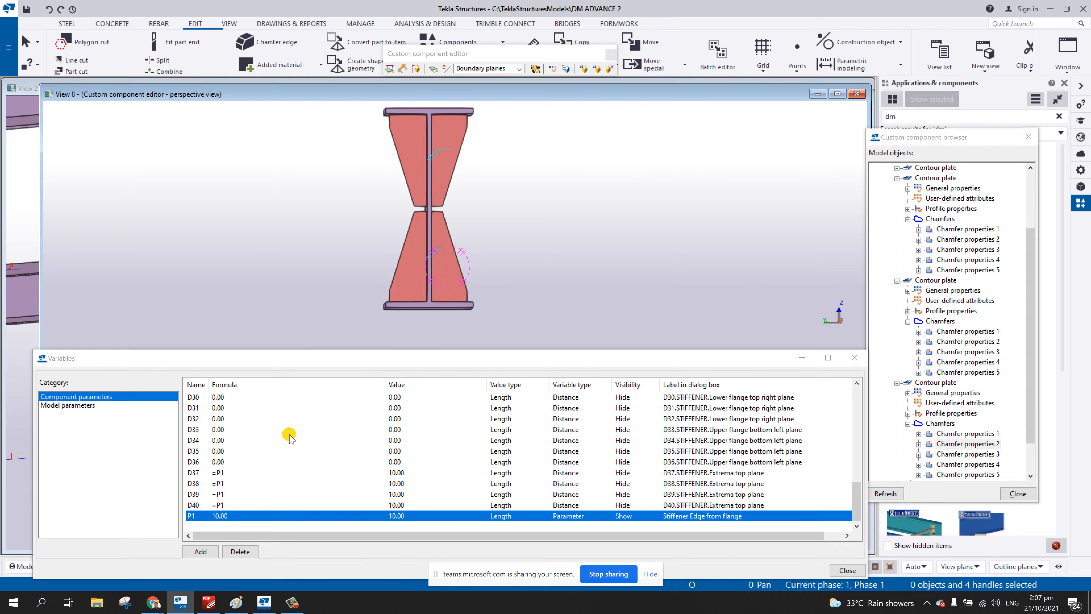
left_click(237, 516)
left_click_drag(237, 516, 183, 521)
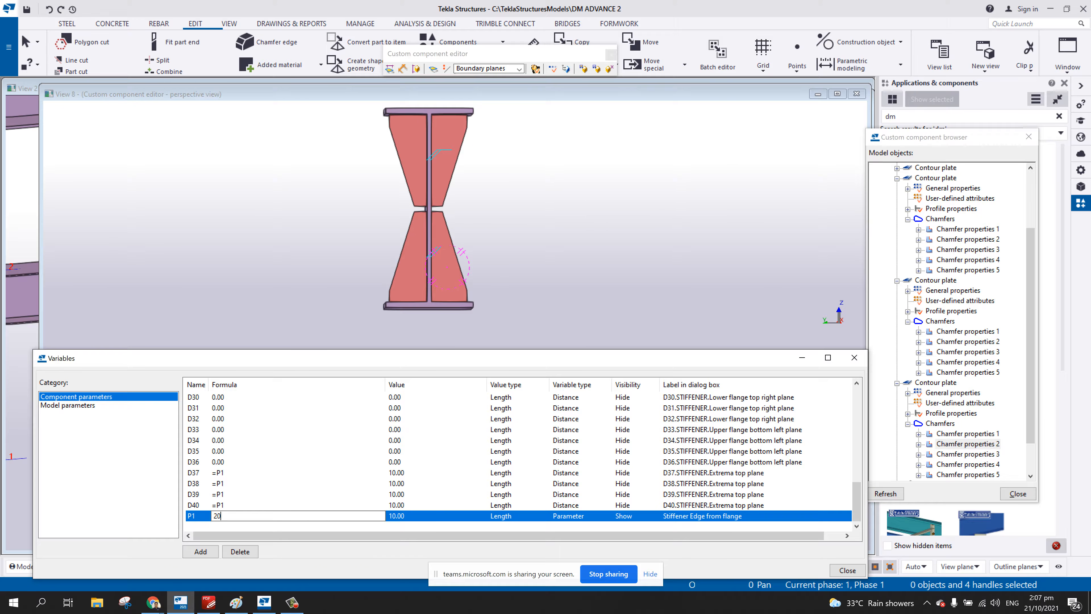
left_click(182, 520)
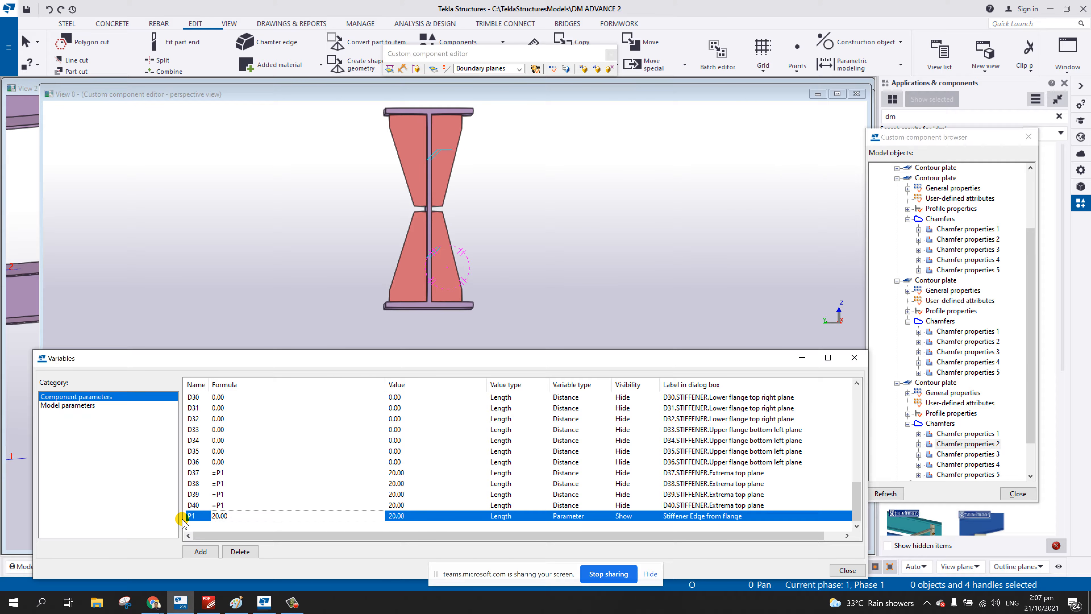
left_click(229, 517)
left_click_drag(239, 518, 202, 521)
left_click(202, 518)
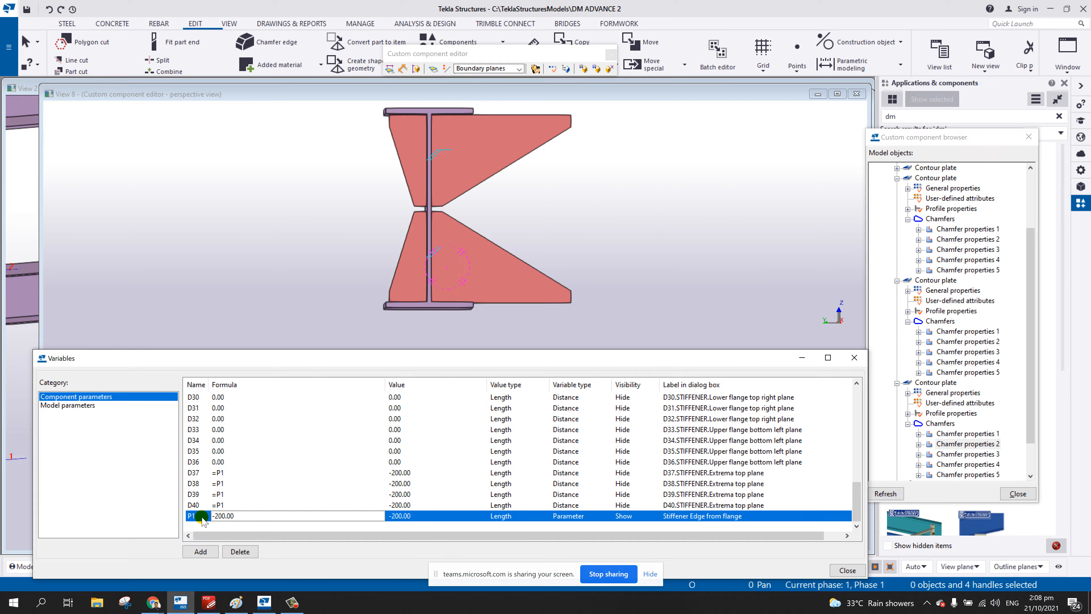
left_click(518, 124)
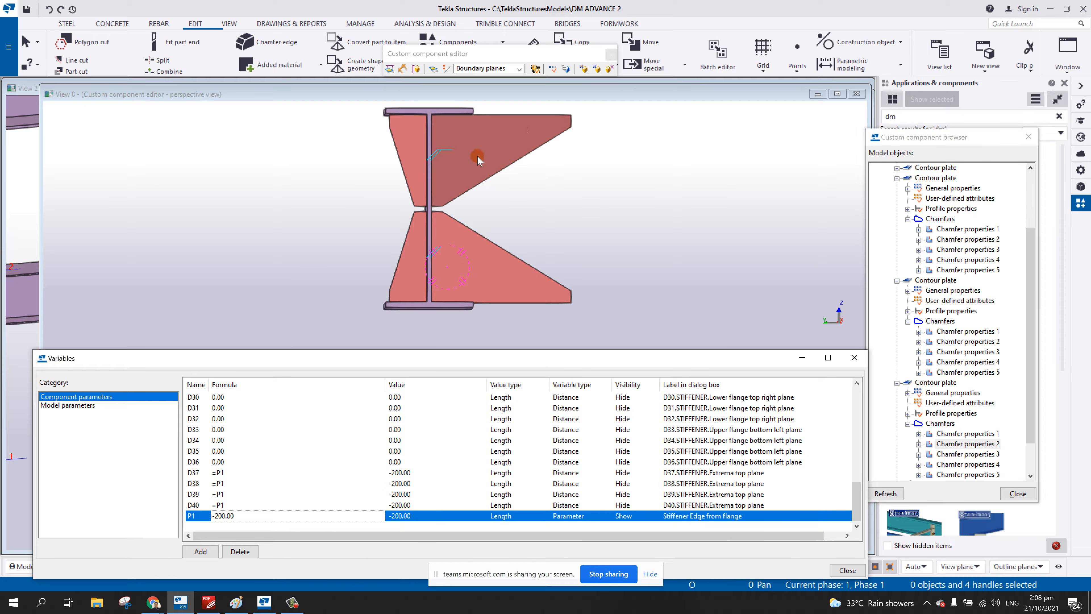
- Set parameter P1 back to 10
left_click(248, 519)
left_click_drag(248, 519, 201, 532)
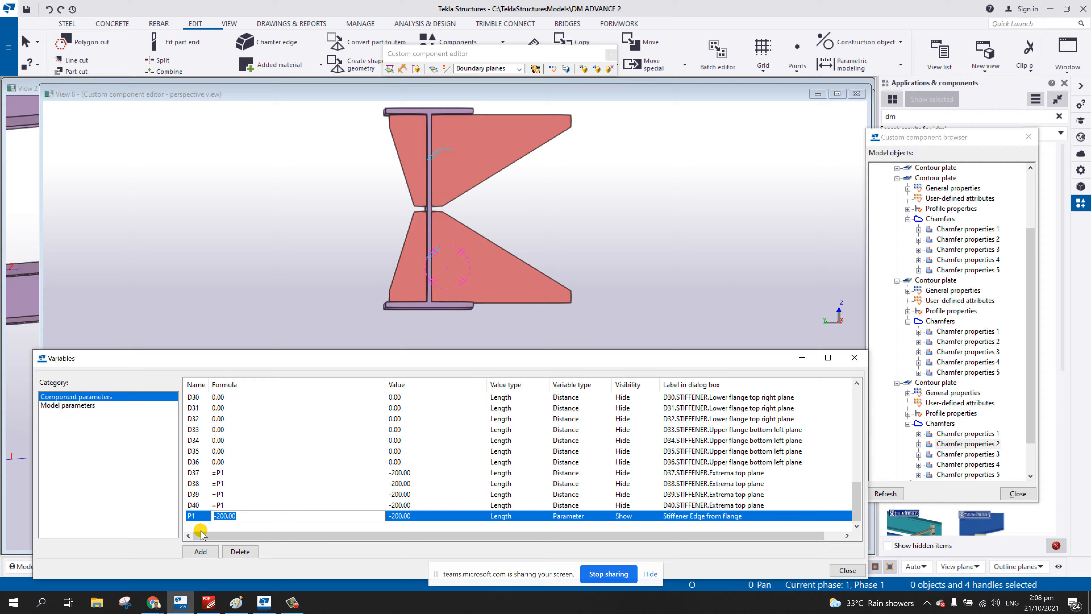
type("10")
key("Return")
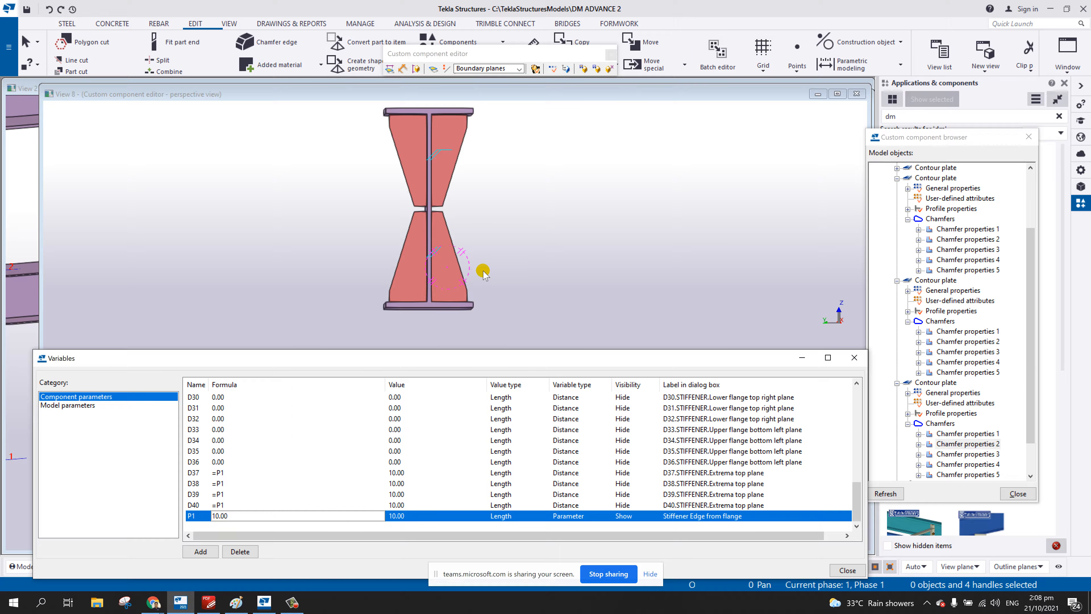
- Bind the outer flange-side corner handles of both stiffeners on the other side of the web to that side's boundary plane
mouse_move(426, 252)
middle_mouse_down("ctrl")
mouse_move(450, 260)
mouse_move(430, 268)
middle_mouse_up("ctrl")
left_click(431, 269)
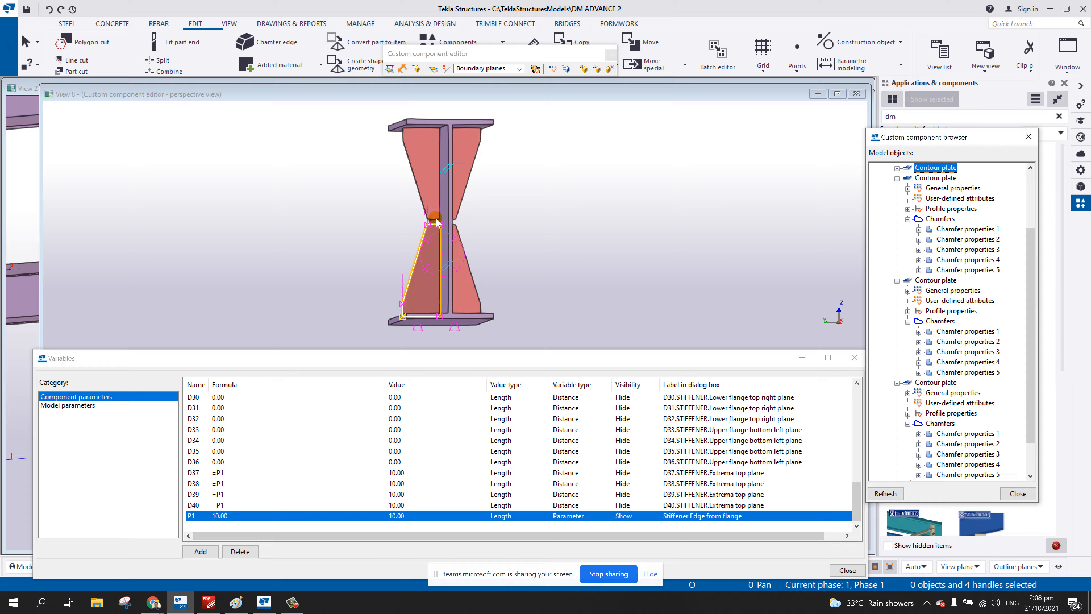
left_click(431, 171, "ctrl")
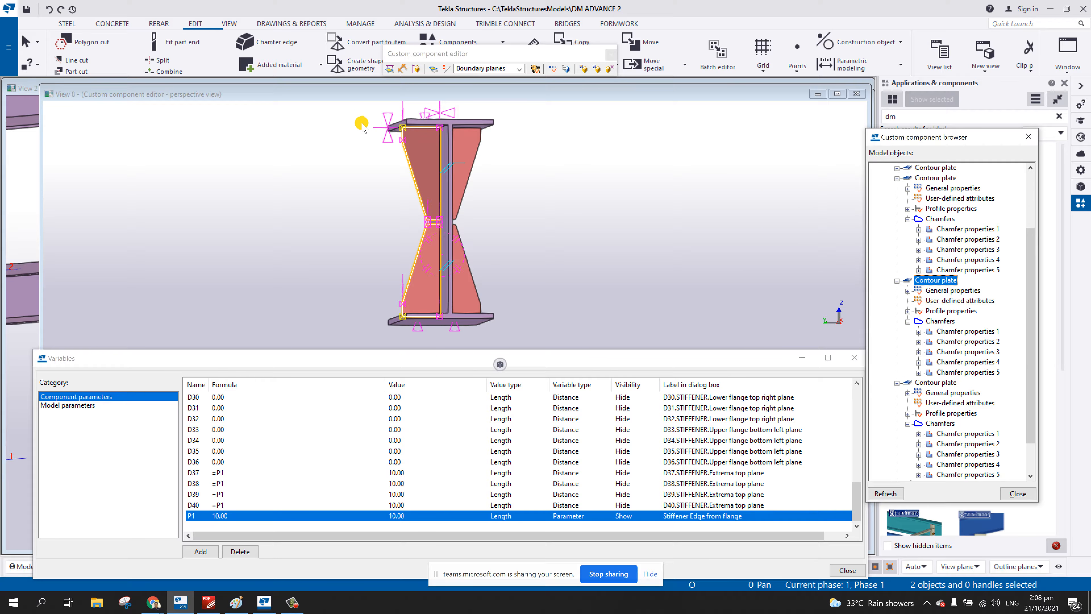
left_click_drag(358, 109, 413, 343)
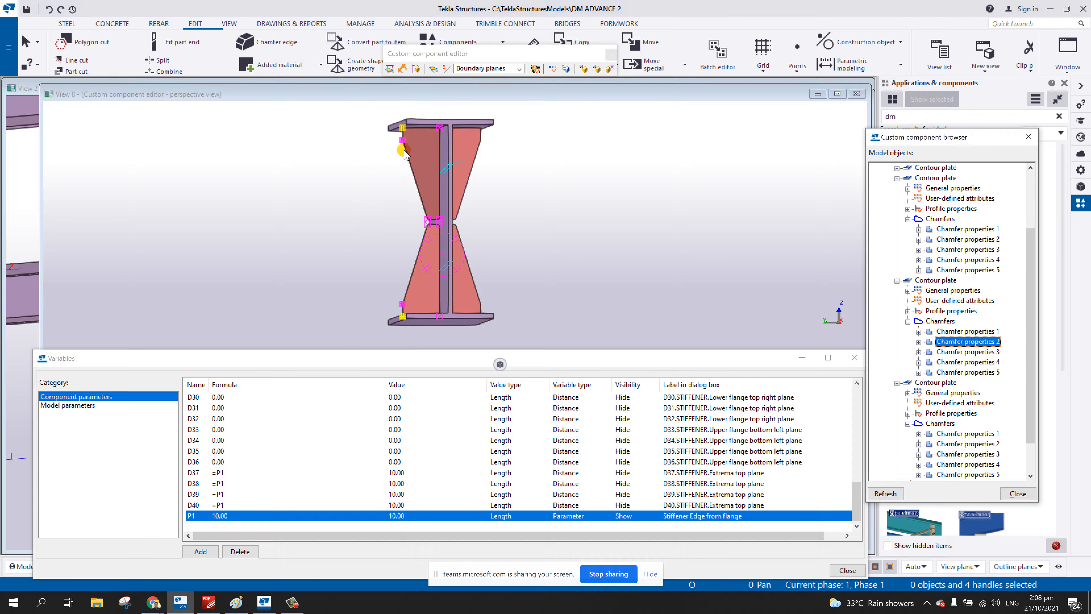
right_click(404, 146)
left_click(447, 337)
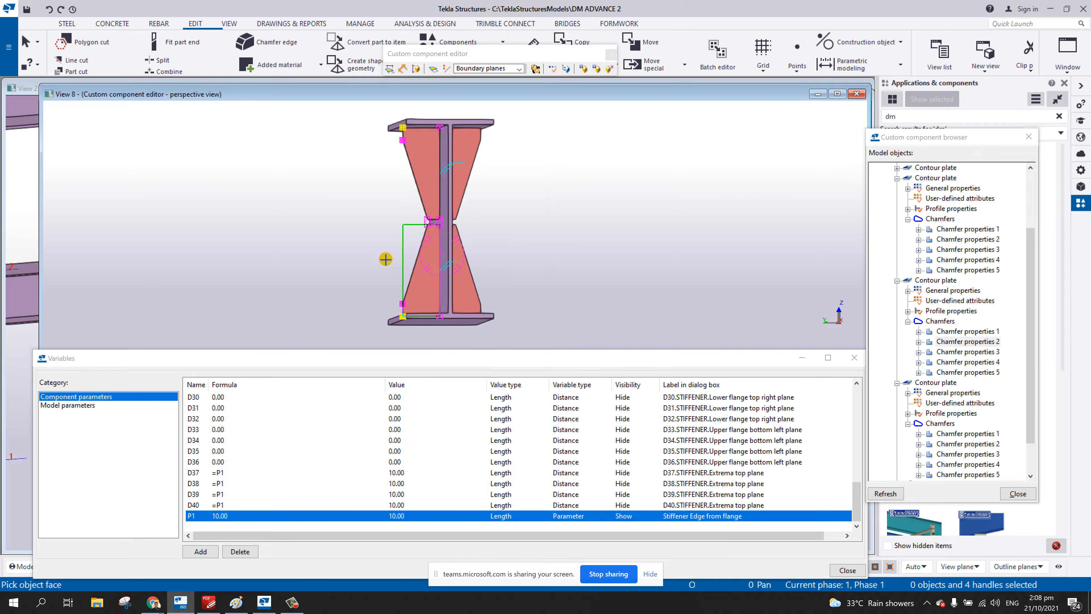
scroll(319, 243, "up", 6)
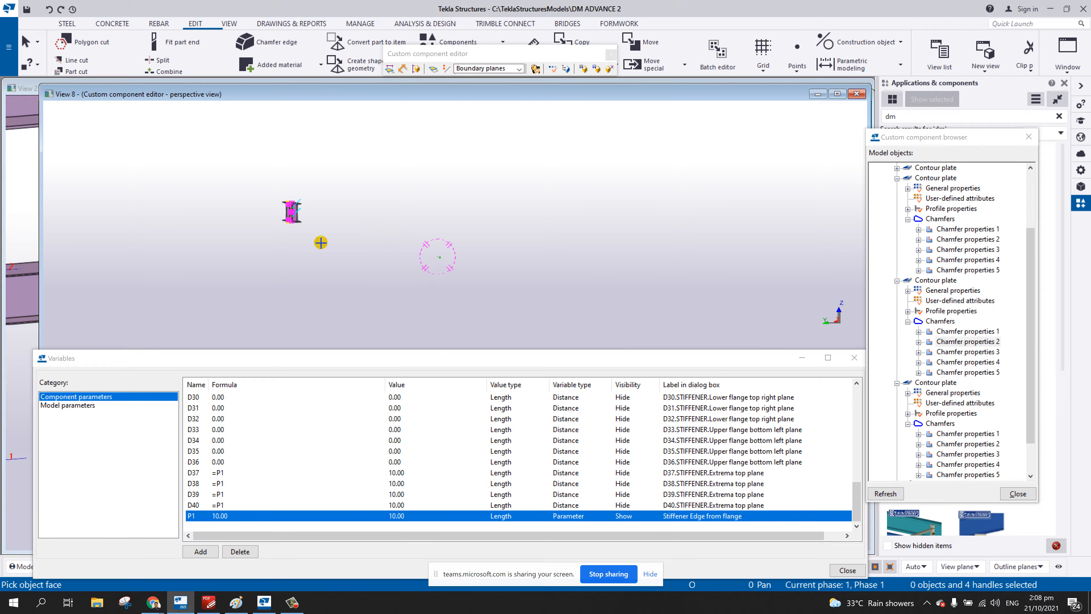
scroll(279, 208, "up", 3)
middle_click_drag(264, 214, 451, 228)
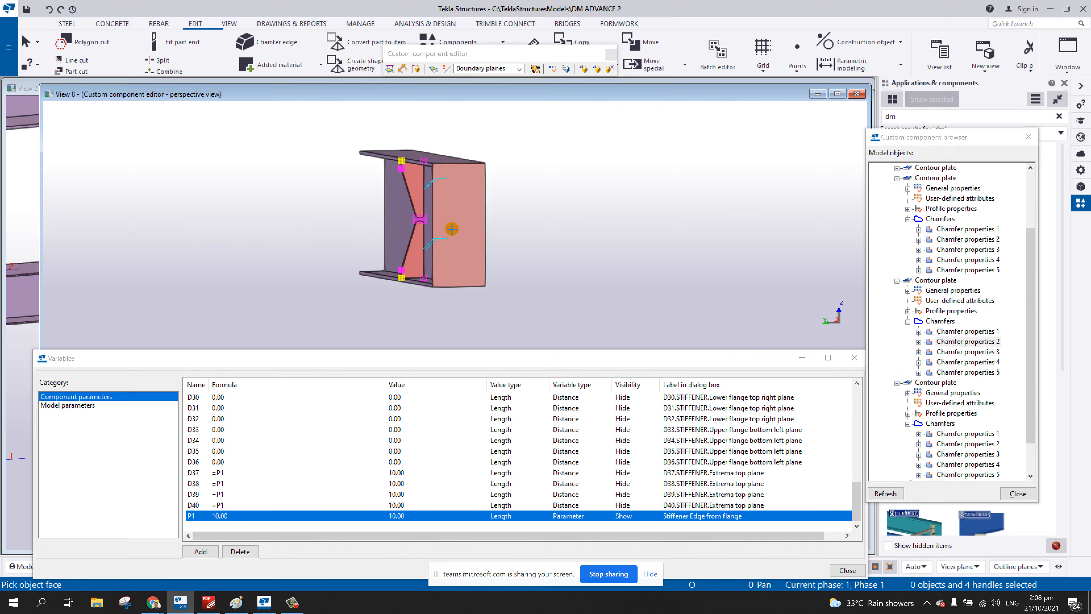
left_click(404, 237)
- Sort the component variables by name and set the formulas of distances D41, D42, D43 and D44 to =P1
left_click(195, 384)
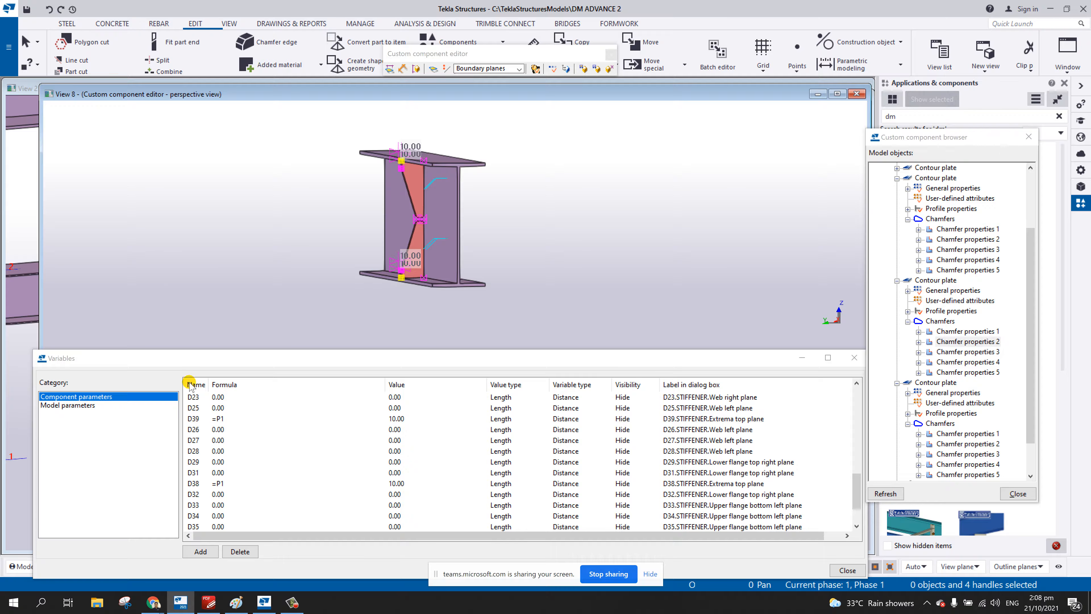
left_click(198, 384)
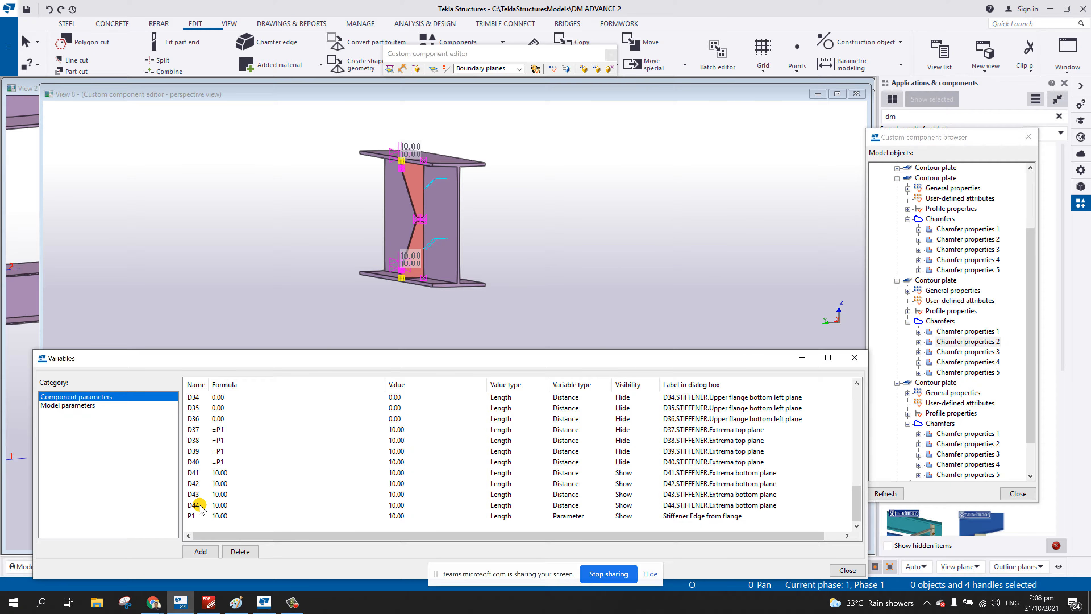
double_click(221, 472)
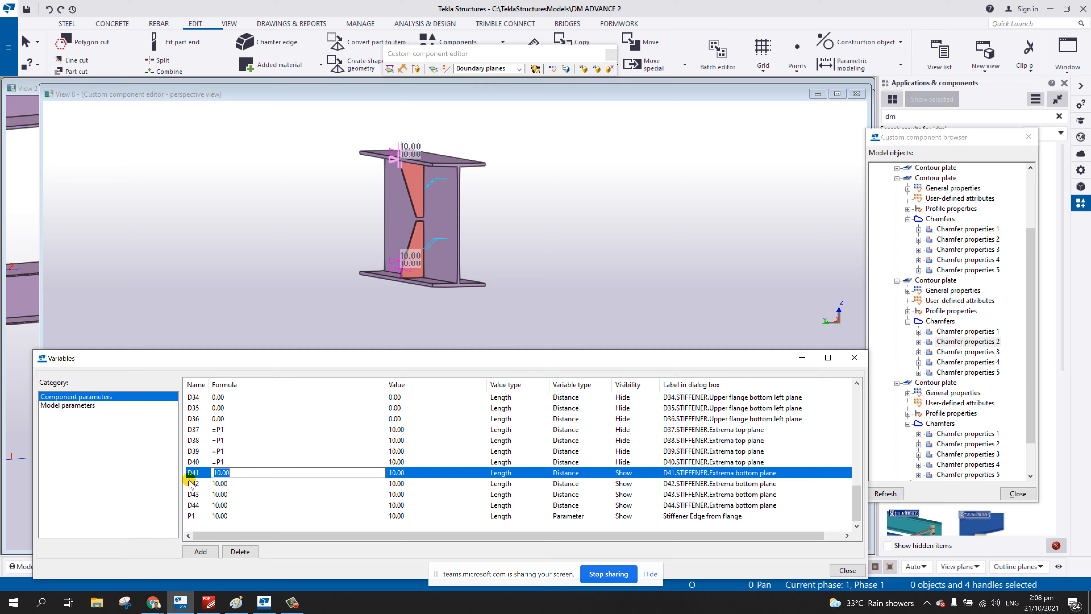
type("=P1")
double_click(219, 483)
type("=P1")
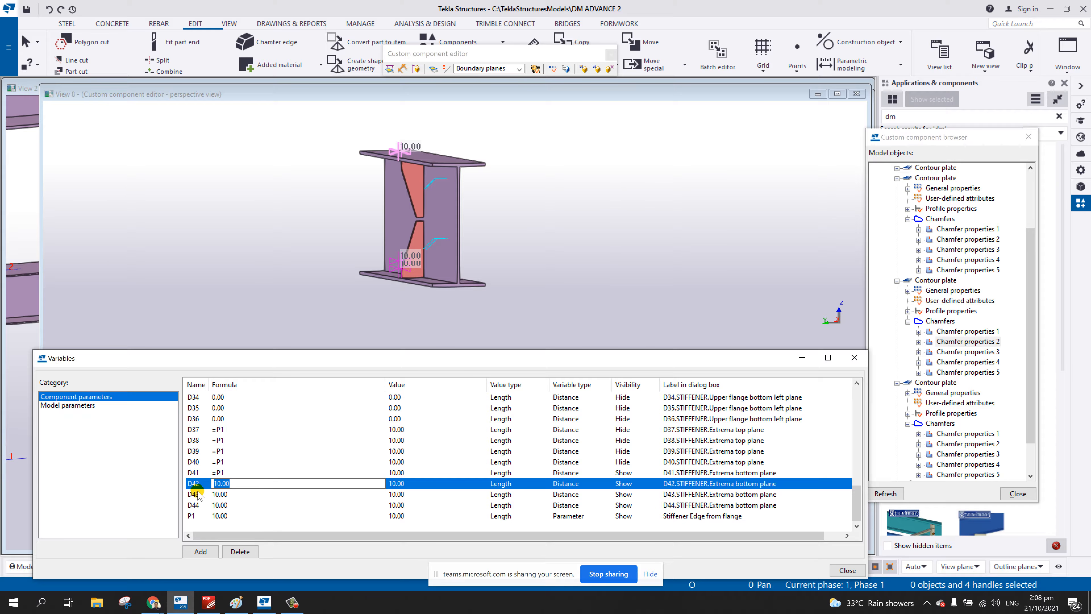
double_click(232, 494)
type("=P1")
double_click(217, 505)
type("=P1")
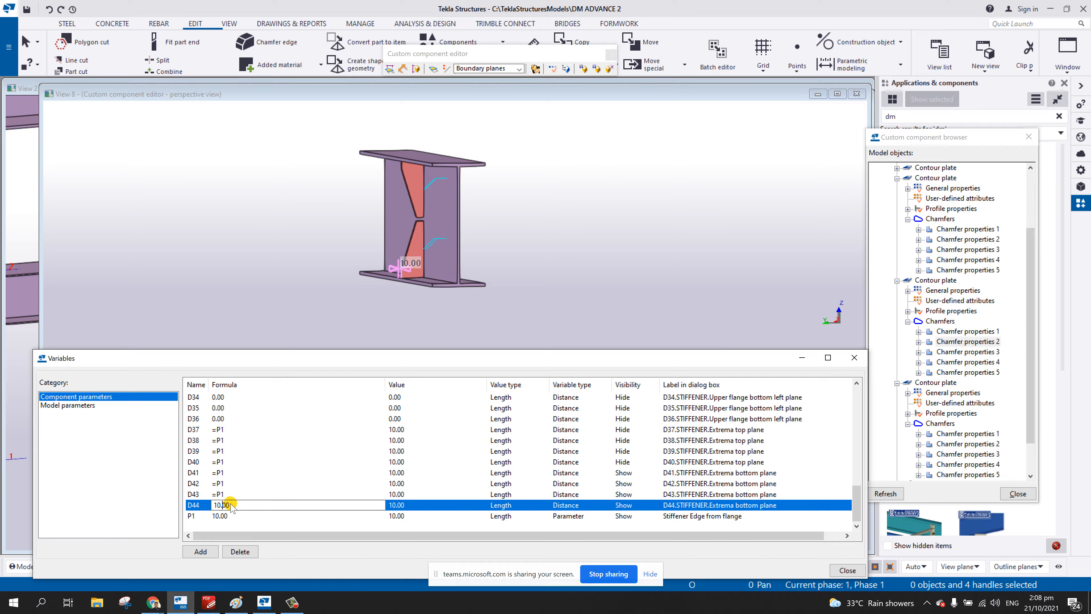
- Set the visibility of distance variables D41 to D44 to Hide
double_click(628, 473)
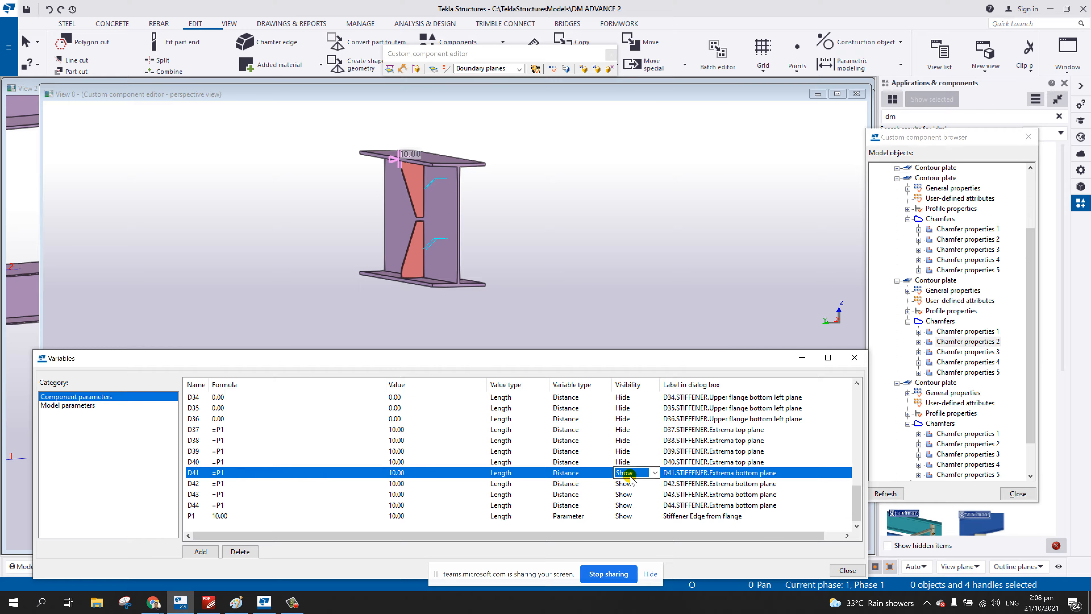
key("h")
left_click(628, 483)
key("h")
left_click(627, 494)
key("h")
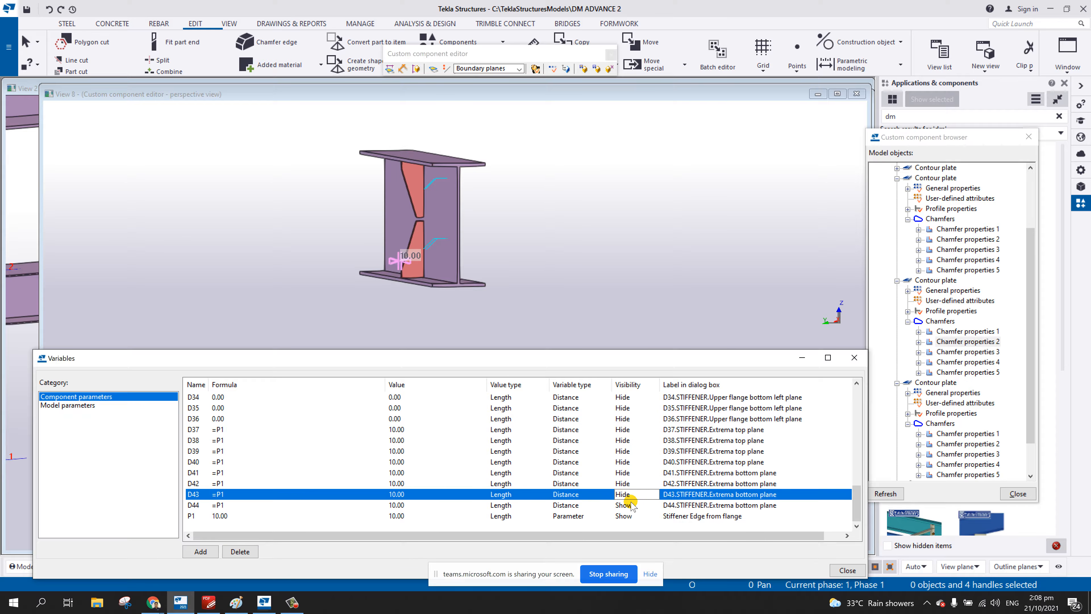
left_click(630, 504)
key("h")
- Test the edge offset of the stiffeners on both sides of the web by trying P1 values of -100 and 50
left_click(477, 251)
scroll(486, 260, "down", 1)
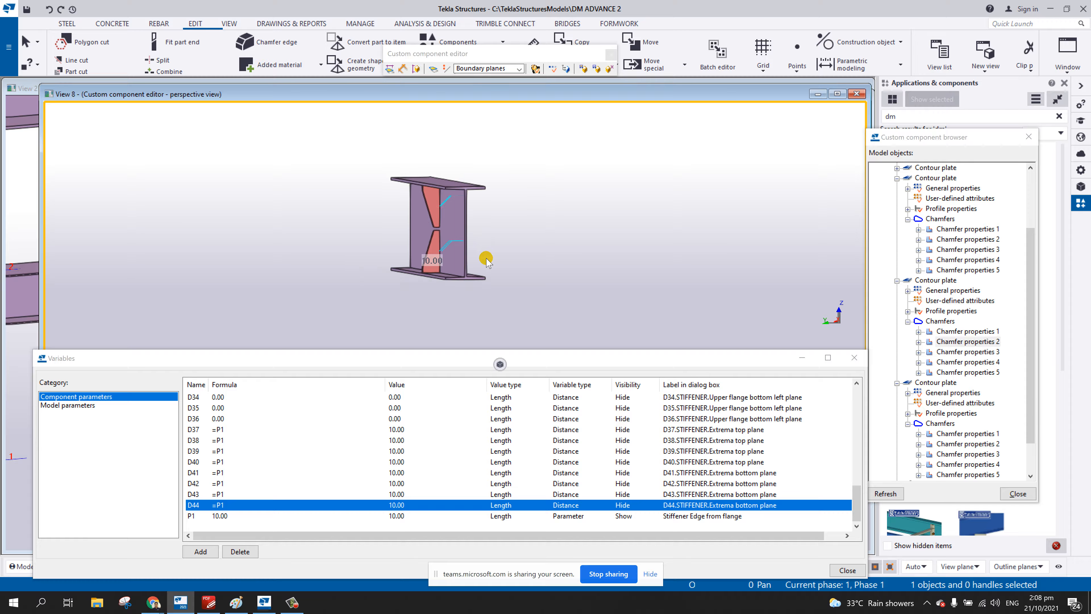
middle_click_drag(483, 258, 462, 258, "ctrl")
middle_click_drag(523, 230, 510, 175, "ctrl")
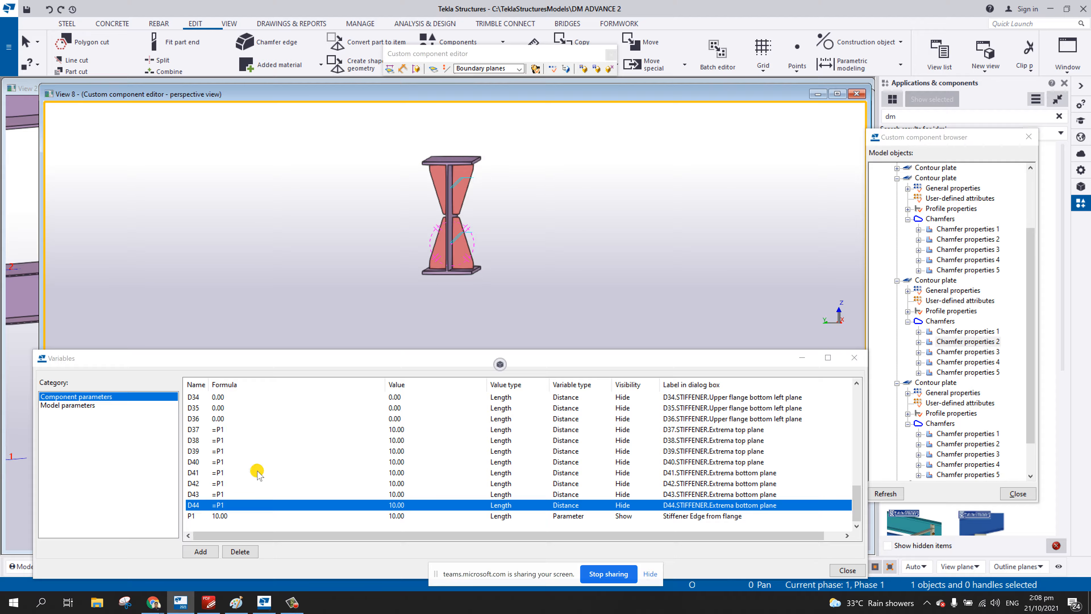
double_click(221, 516)
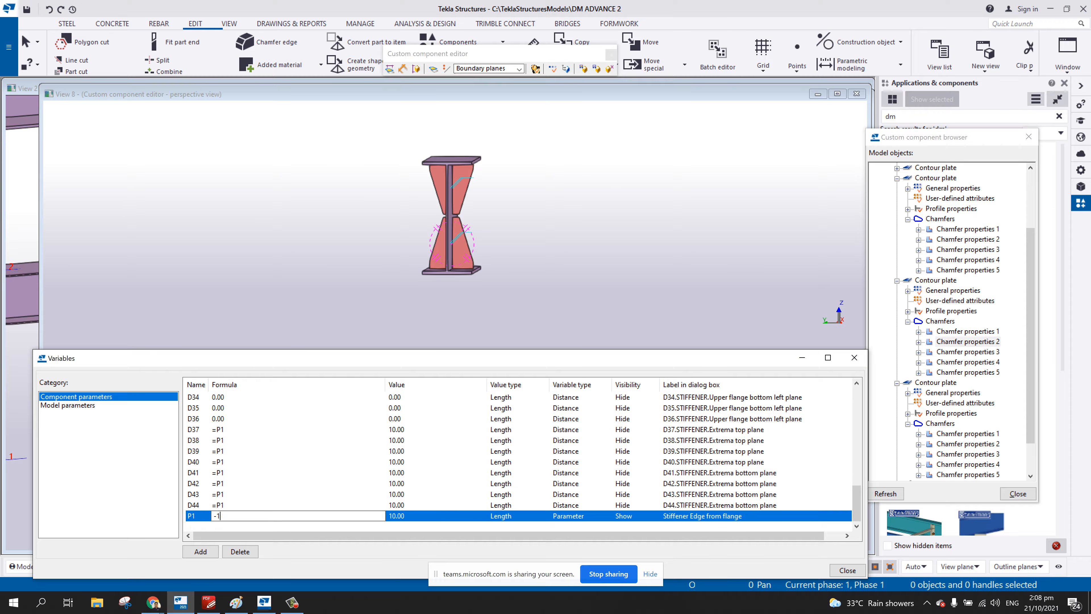
key("Return")
left_click(234, 515)
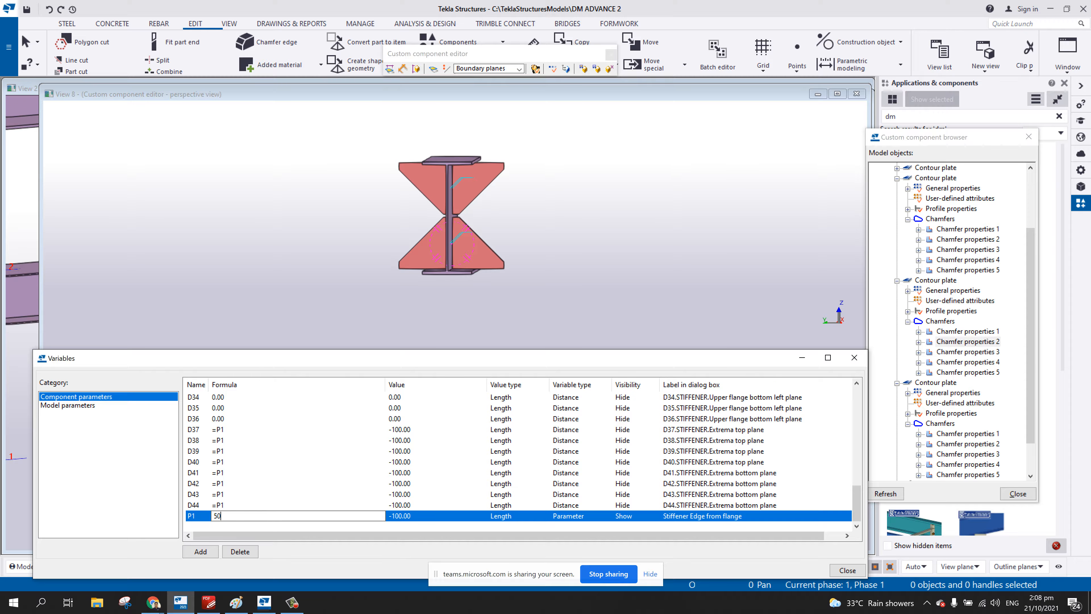
type("50")
left_click(170, 529)
scroll(476, 234, "up", 5)
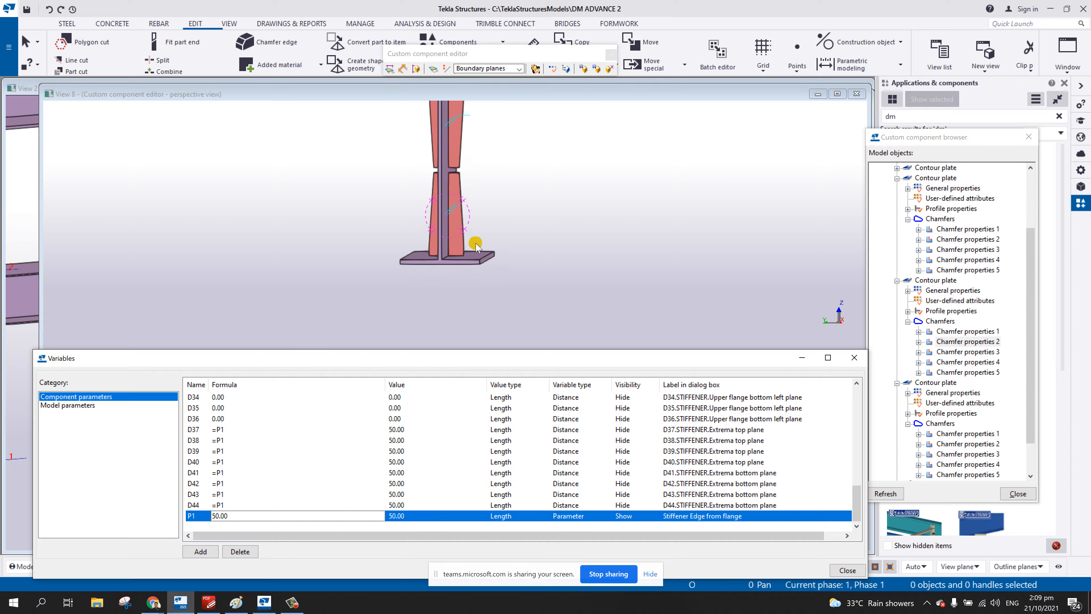
- Return parameter P1 to 10 and check the stiffeners against the beam flanges
left_click(222, 516)
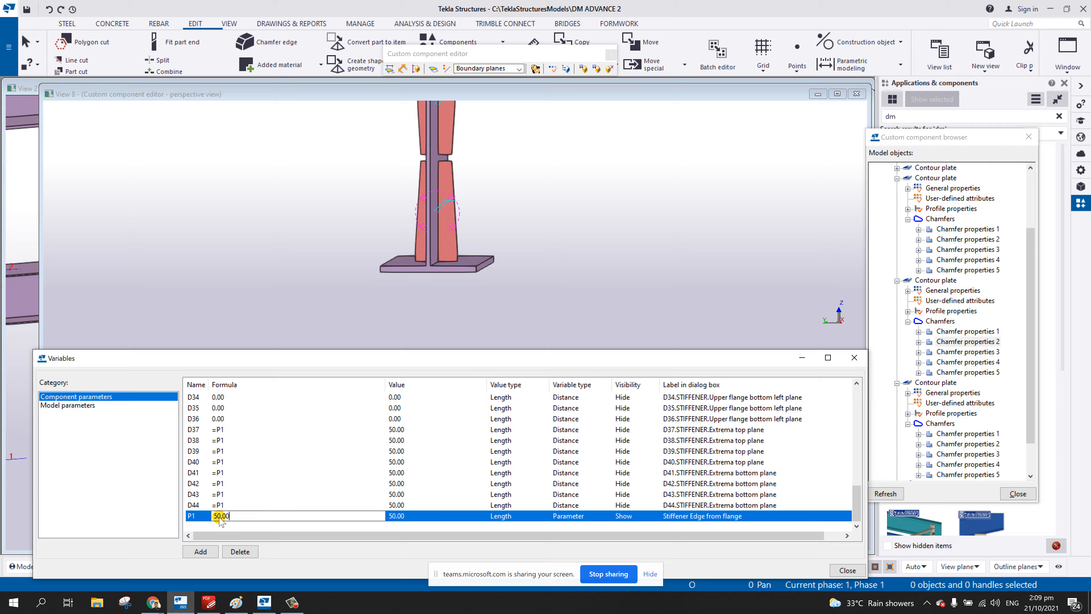
key("Return")
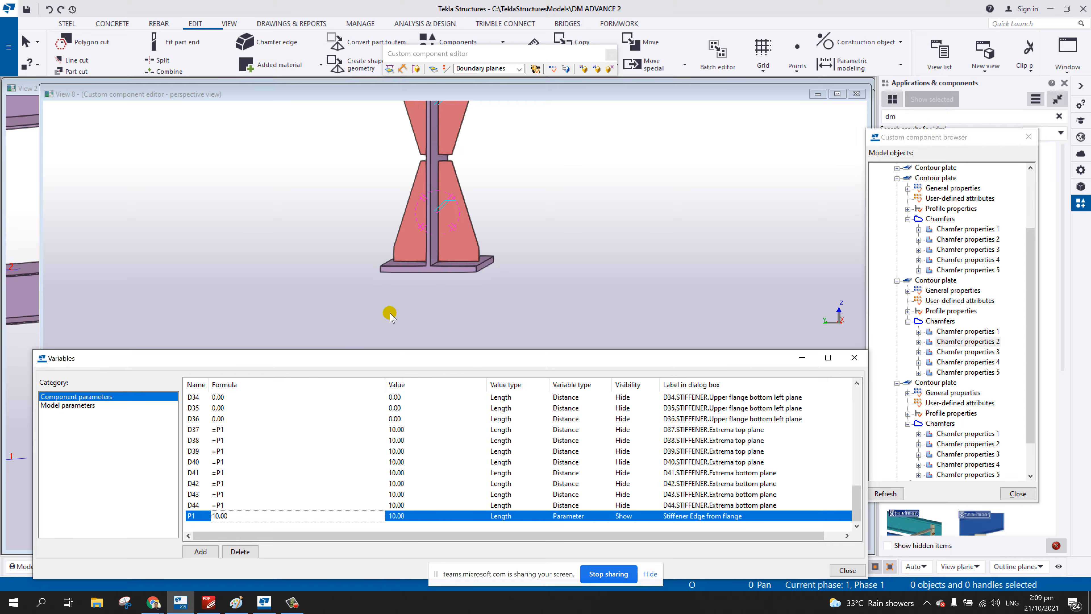
scroll(489, 245, "down", 2)
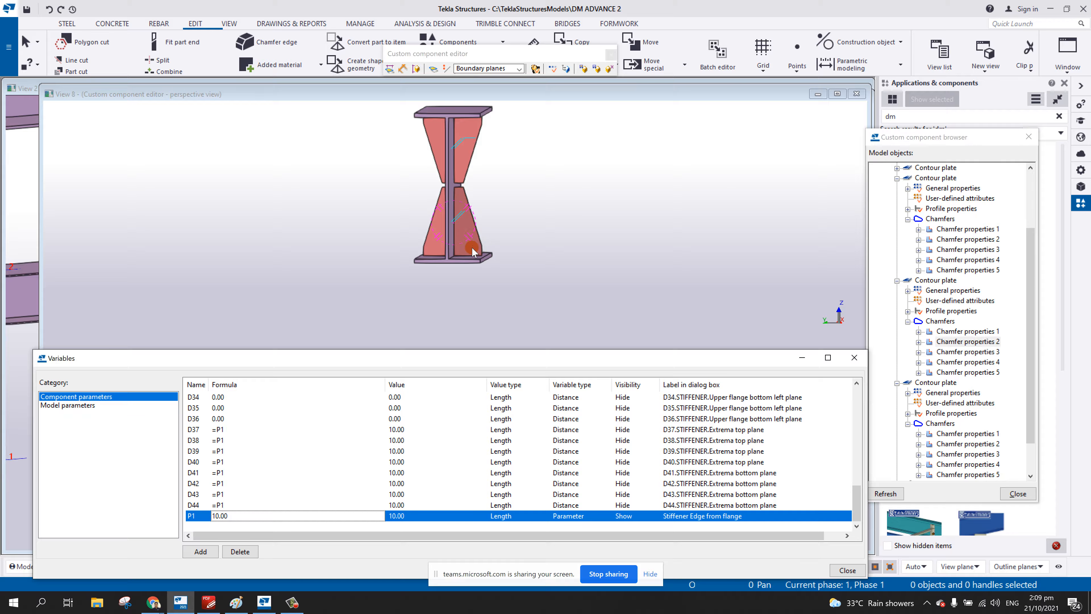
middle_click_drag(455, 197, 435, 227)
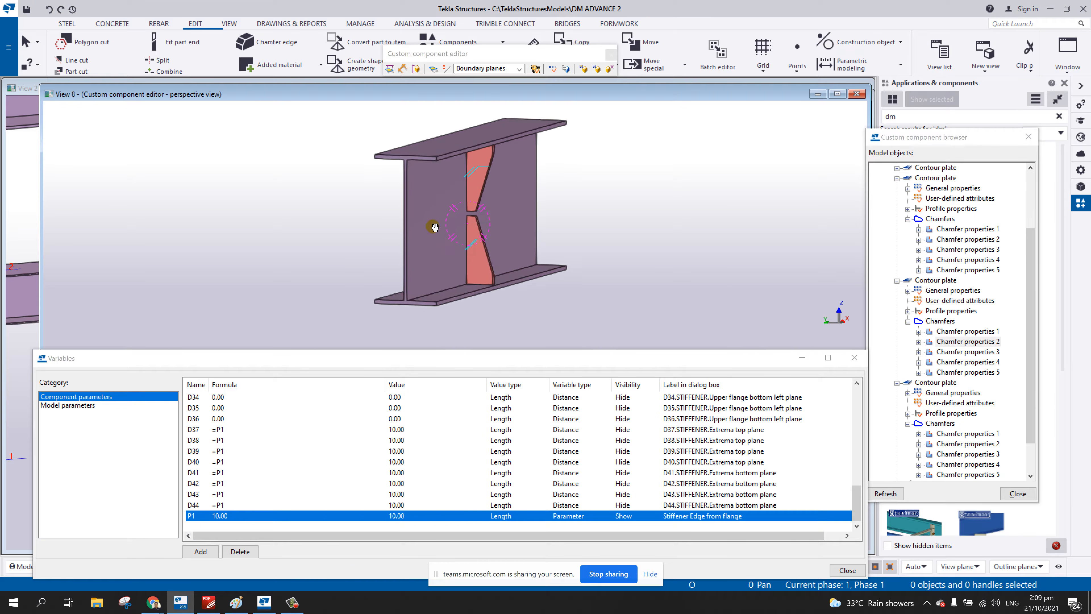
scroll(435, 227, "up", 3)
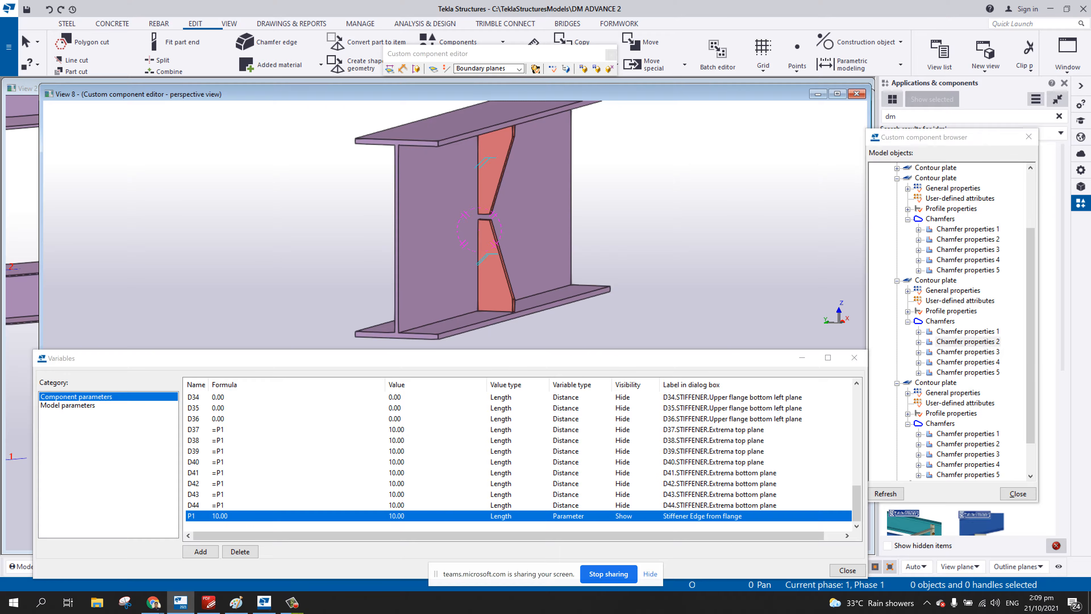
left_click(292, 602)
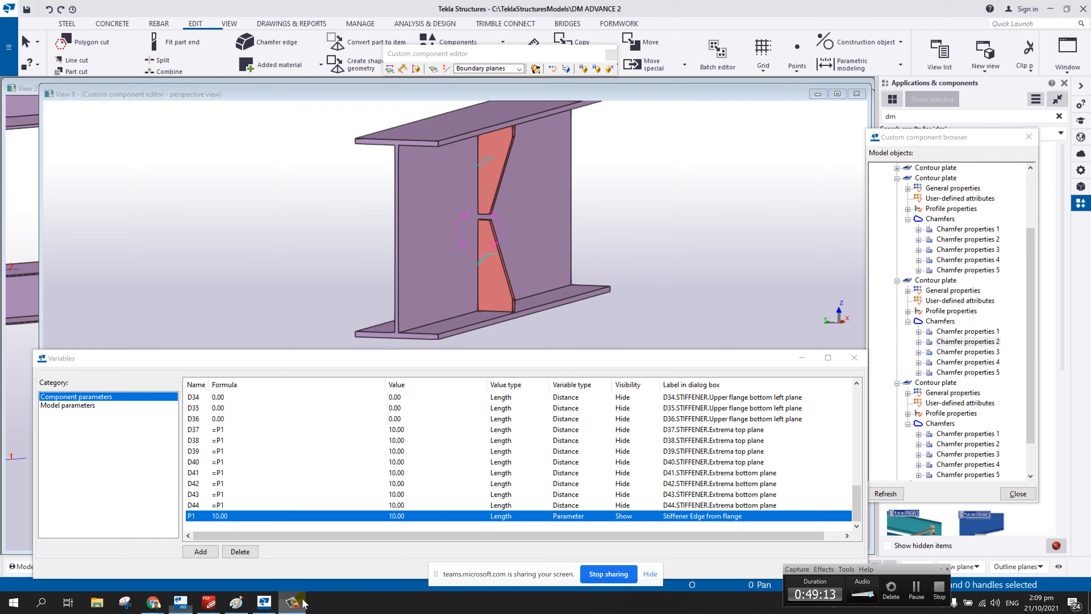
left_click(917, 595)
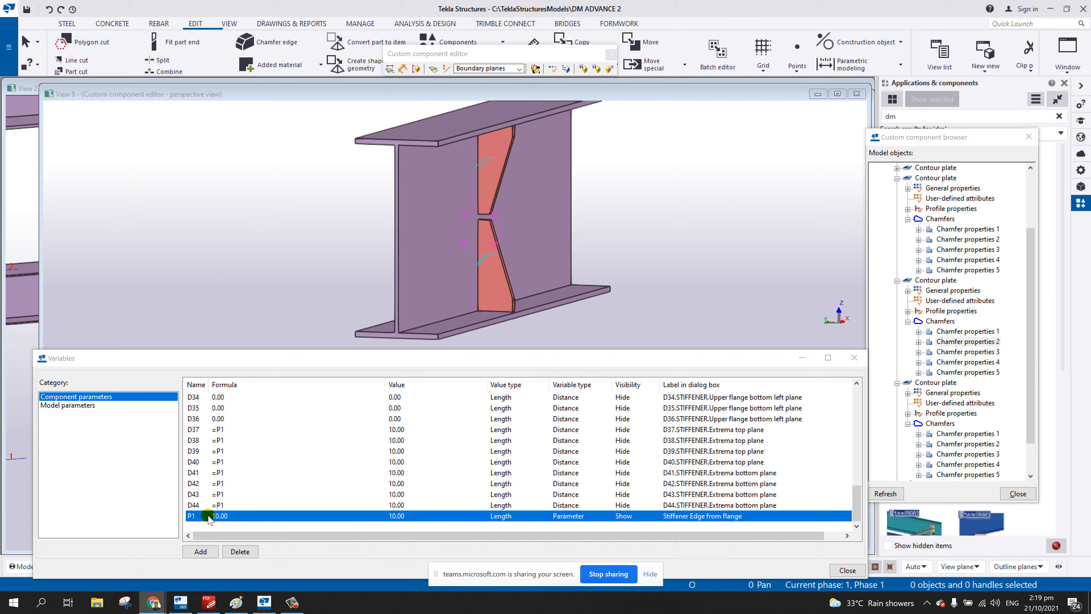
- Close the custom component editor, saving the changes and replacing all occurrences of DM_STIFFENER2 in the model
left_click(610, 68)
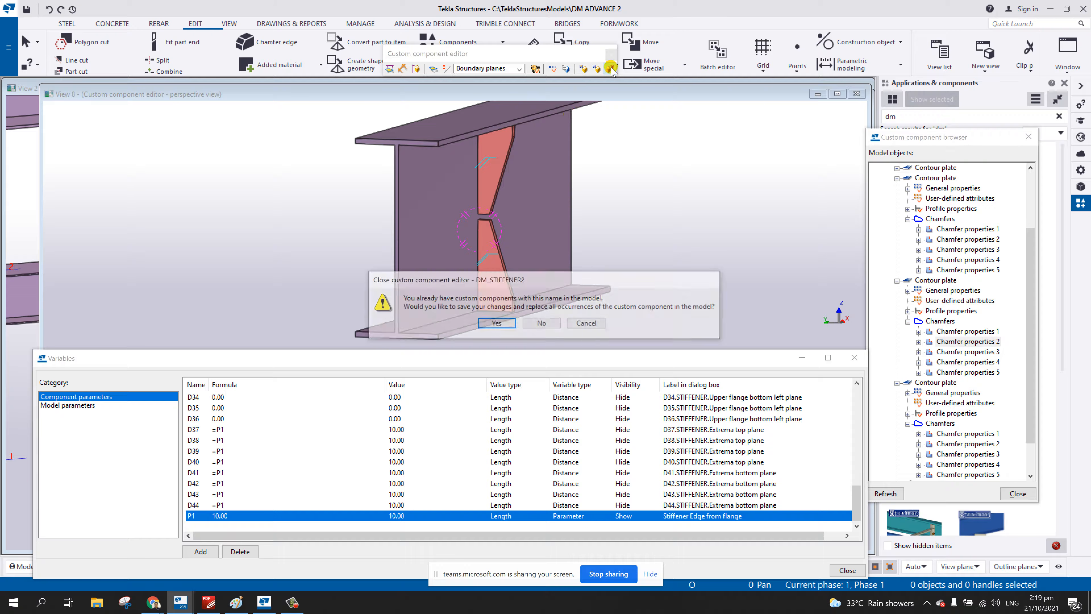
left_click(514, 327)
scroll(537, 292, "down", 1)
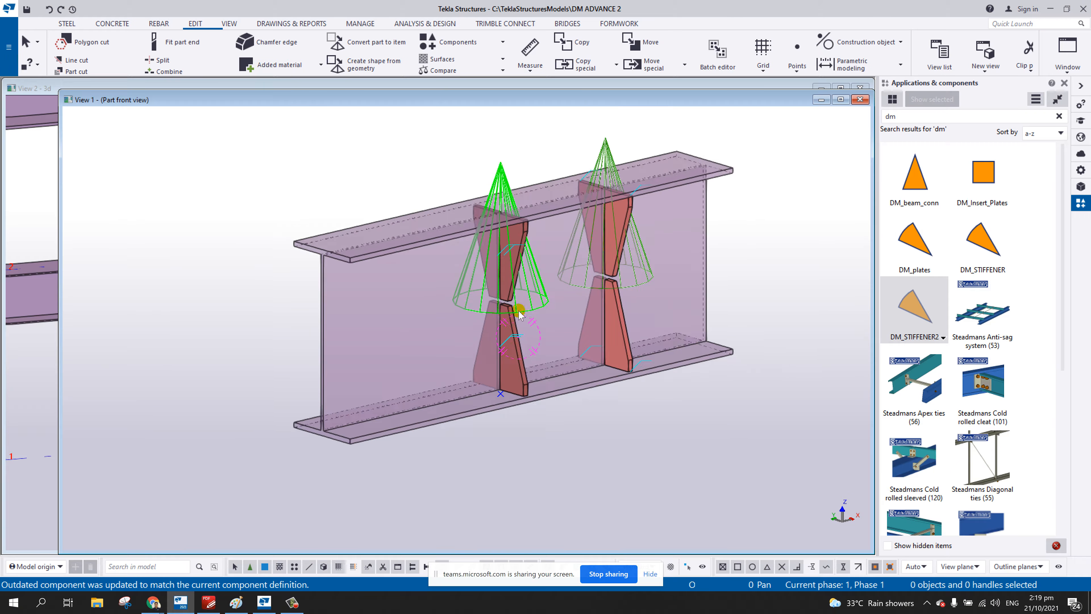
- Set Stiffener Edge from flange to -200 on the front DM_STIFFENER2 component and modify it
middle_click_drag(517, 311, 623, 316, "ctrl")
double_click(501, 186)
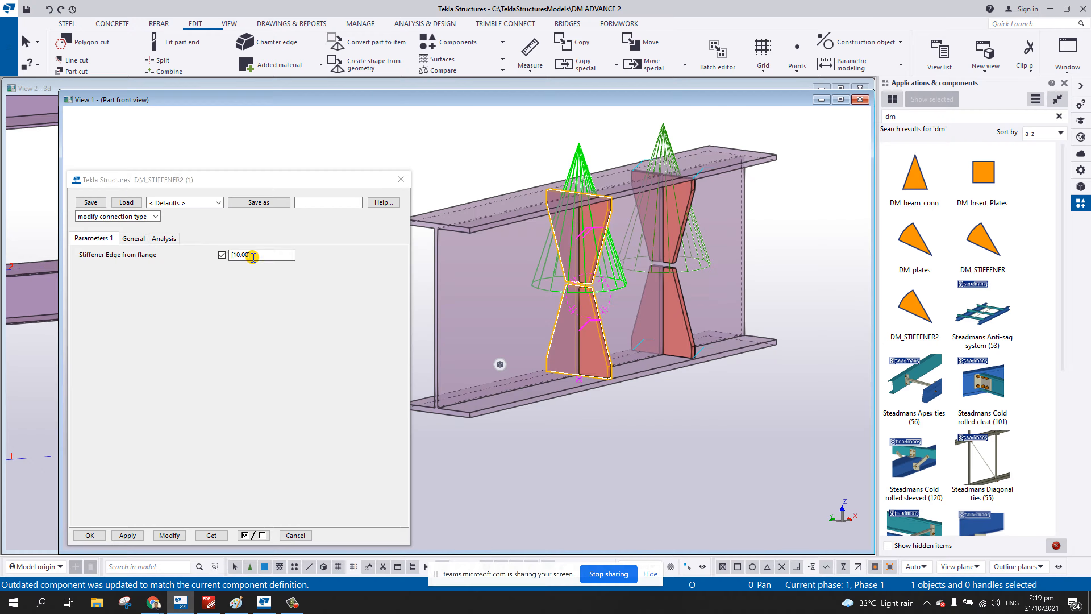
left_click(202, 251)
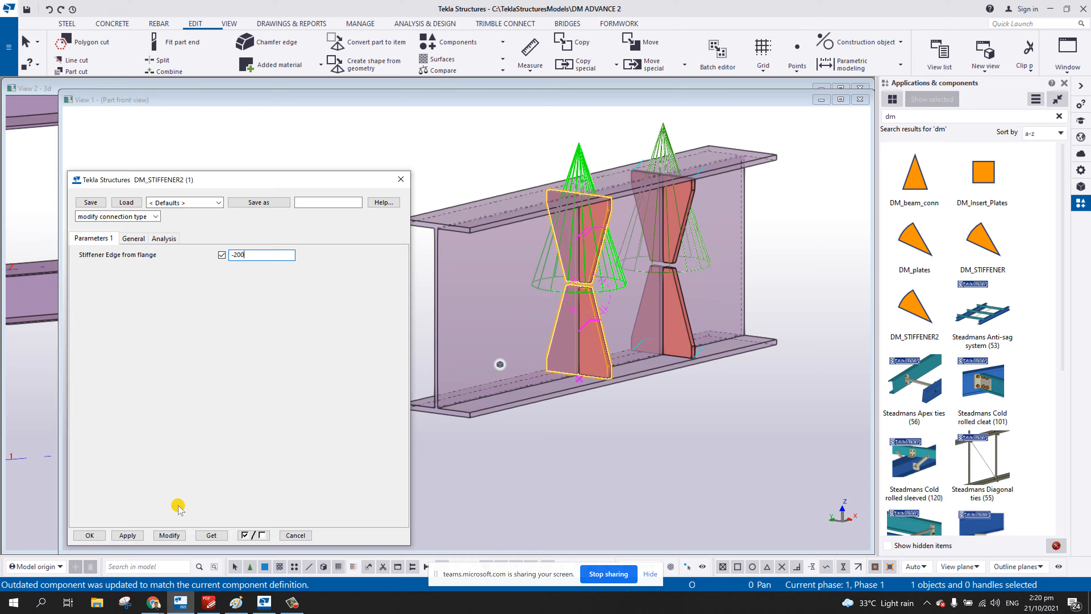
left_click(171, 541)
middle_click_drag(713, 364, 802, 318, "ctrl")
scroll(734, 291, "up", 5)
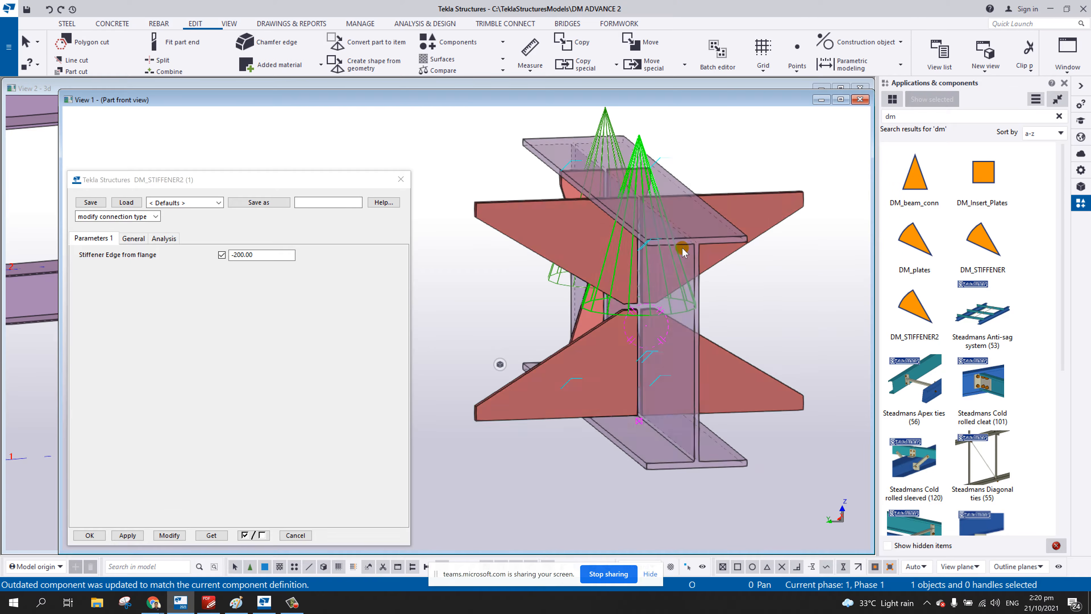
- Modify the second DM_STIFFENER2 component on the beam with a Stiffener Edge from flange value of -100
scroll(682, 253, "down", 4)
middle_click_drag(673, 256, 735, 144, "ctrl")
left_click(743, 140)
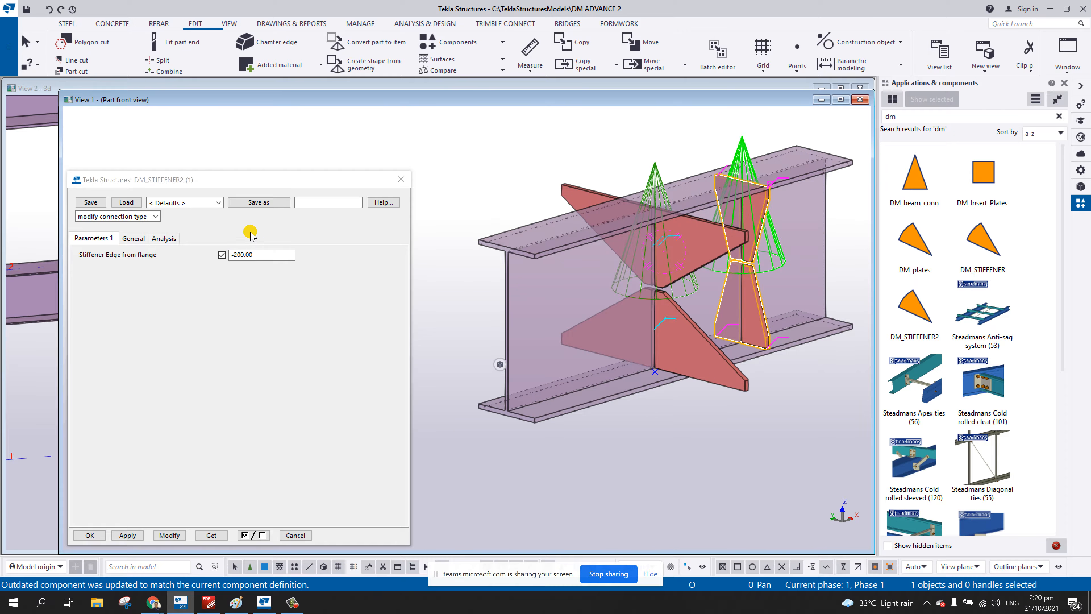
left_click_drag(255, 254, 192, 264)
type("-100")
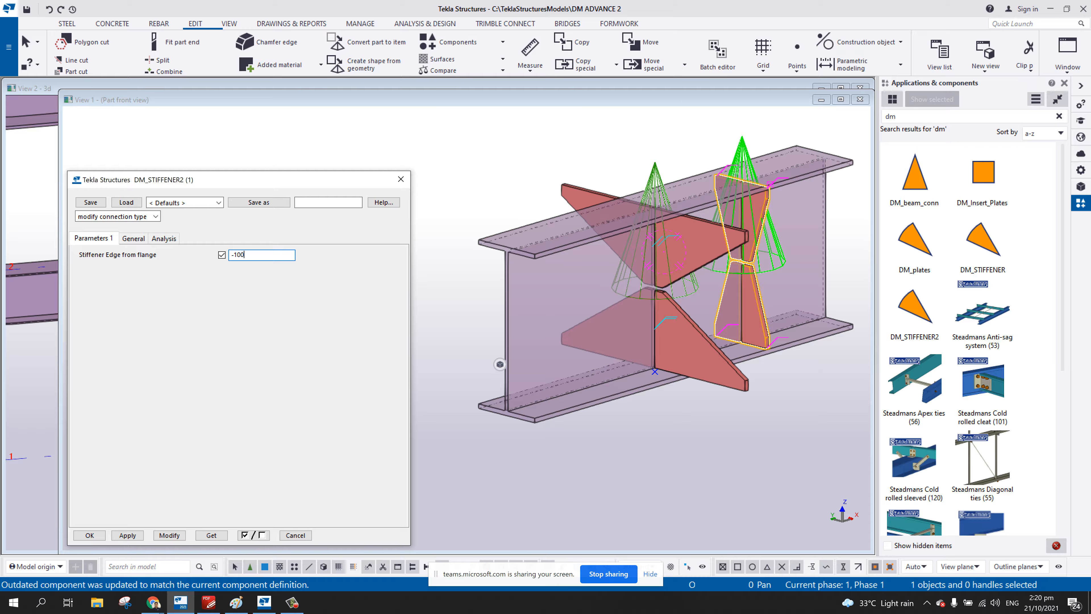
left_click(169, 535)
scroll(550, 333, "down", 2)
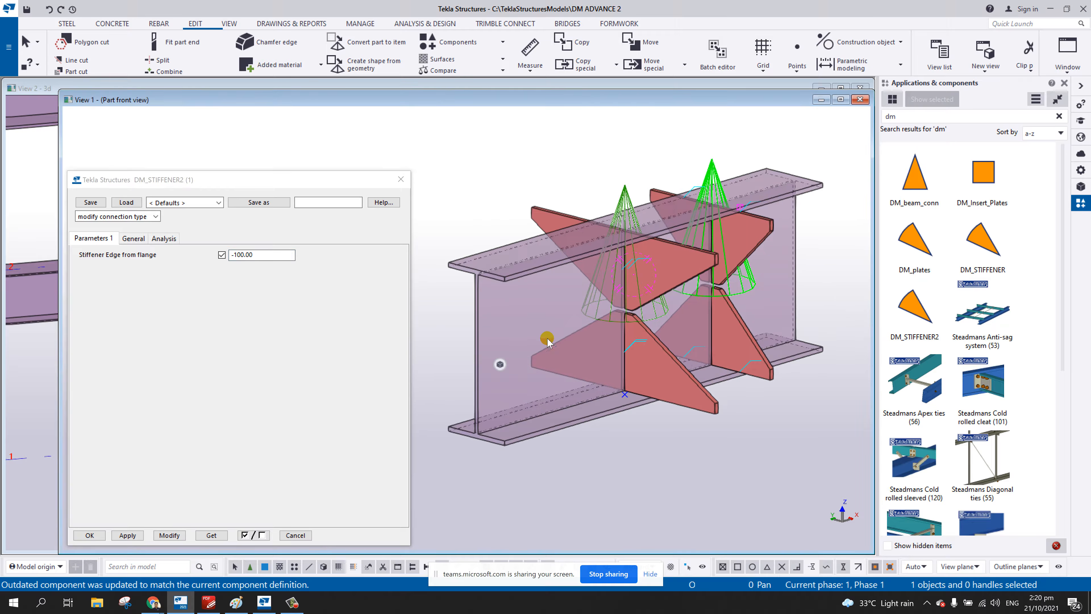
middle_click_drag(591, 266, 658, 262, "ctrl")
- Close the DM_STIFFENER2 properties and the part front, perspective and top views, leaving the 3D model view open
left_click(401, 179)
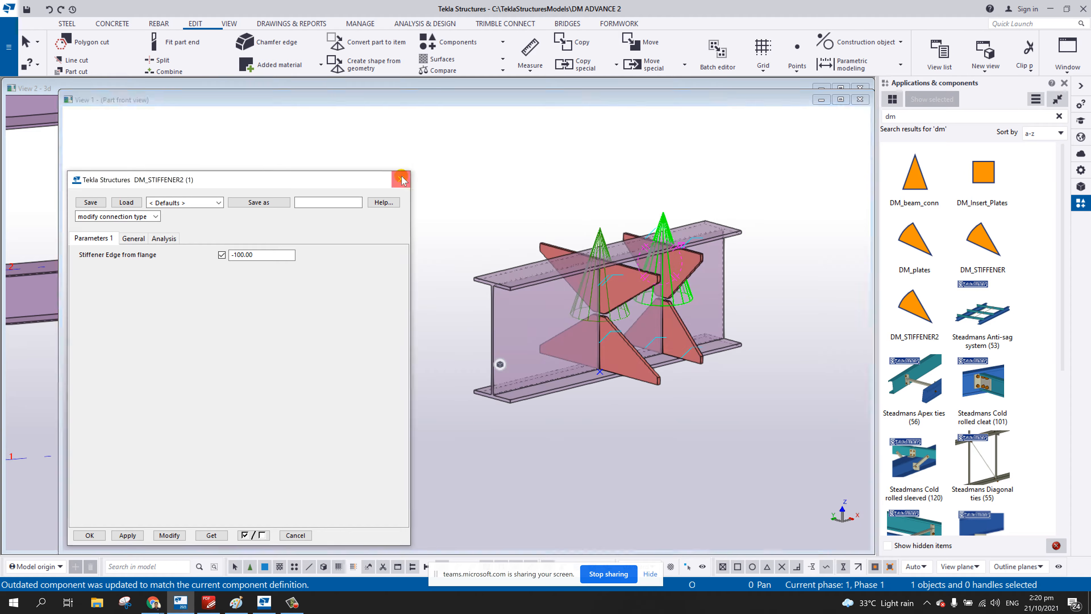
scroll(404, 175, "down", 2)
left_click(861, 101)
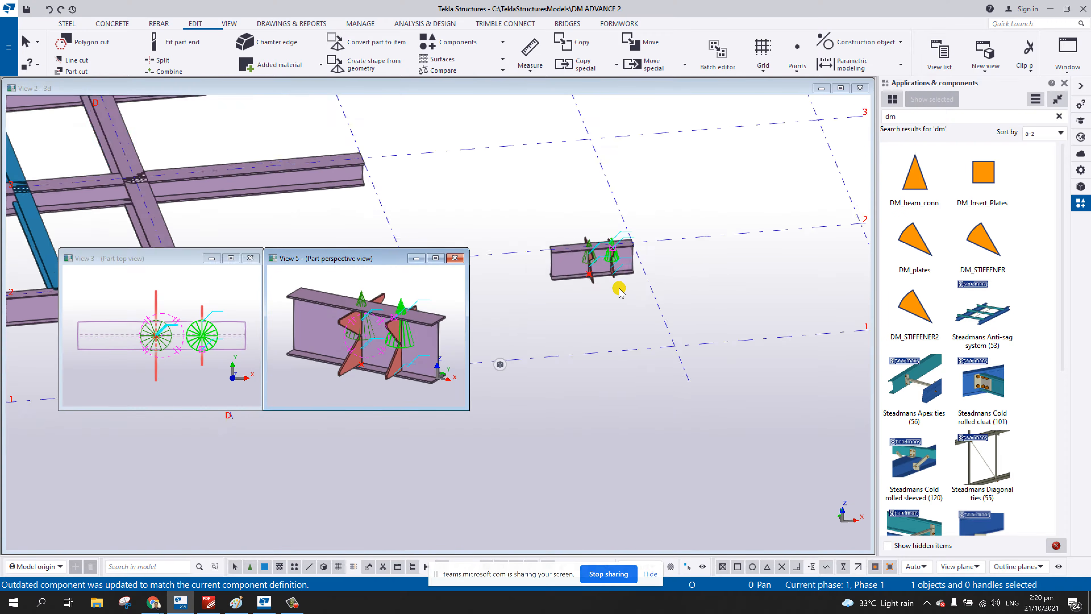
left_click(455, 258)
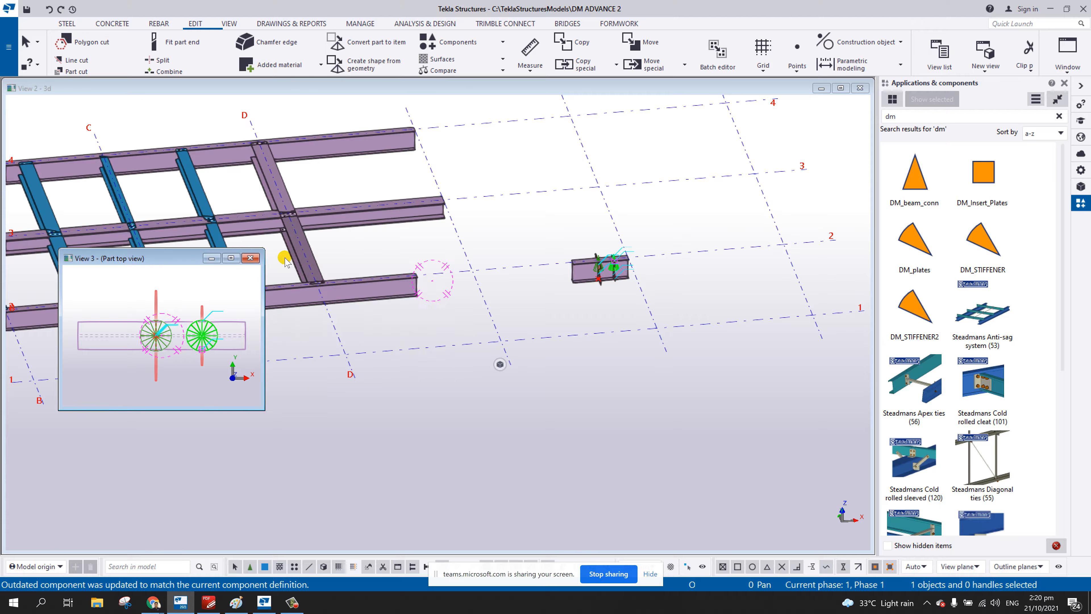
left_click(251, 258)
- Place a DM_STIFFENER2 component on the purple beam along grid line D
middle_click_drag(301, 293, 365, 253)
scroll(395, 268, "up", 5)
scroll(395, 268, "down", 5)
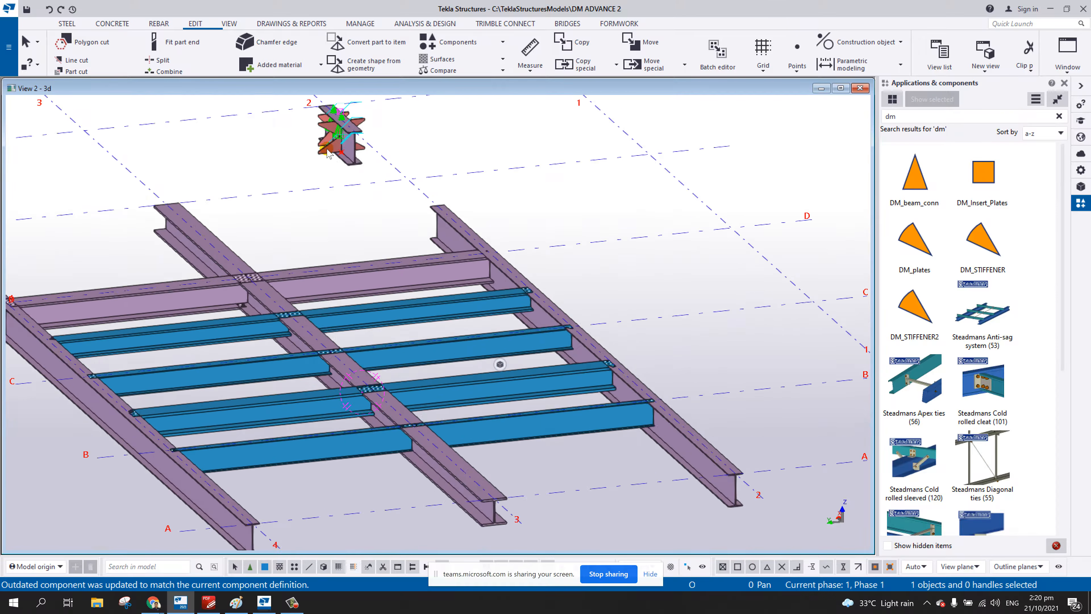
scroll(626, 329, "up", 5)
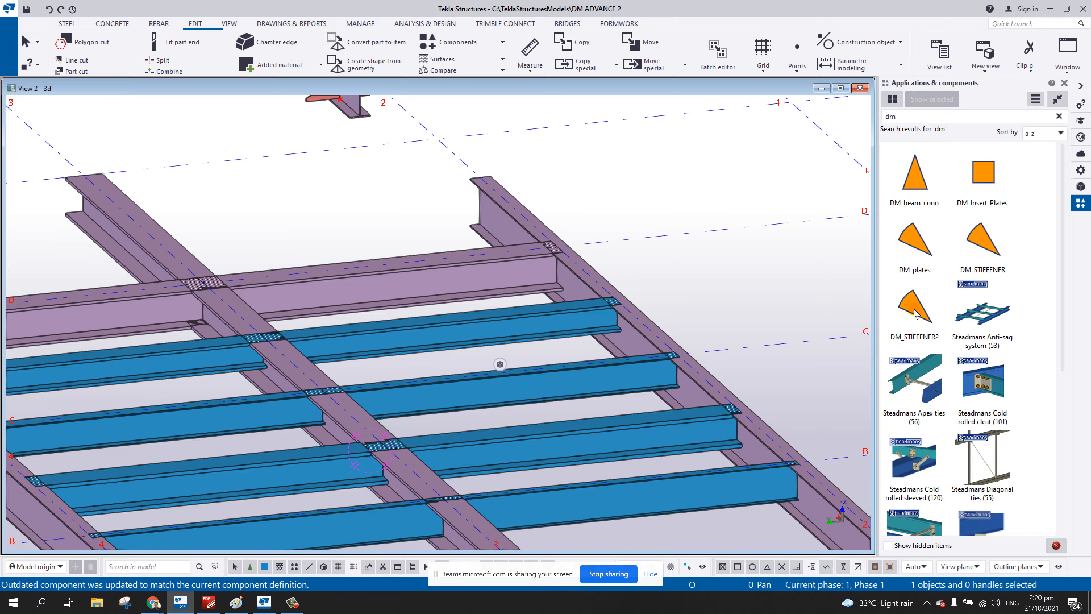
left_click(915, 313)
scroll(385, 177, "up", 6)
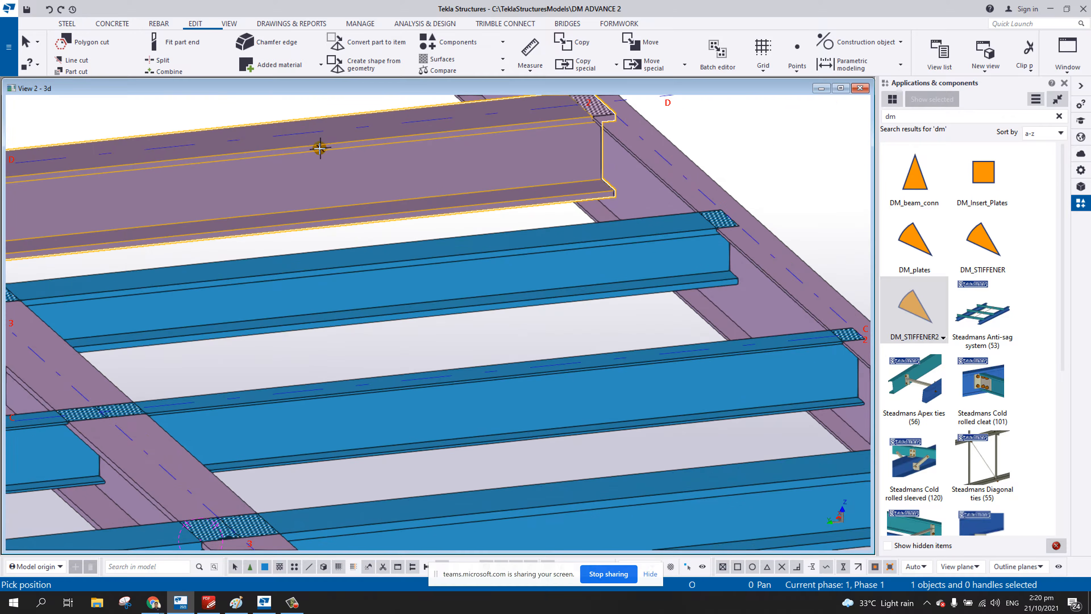
left_click(320, 148)
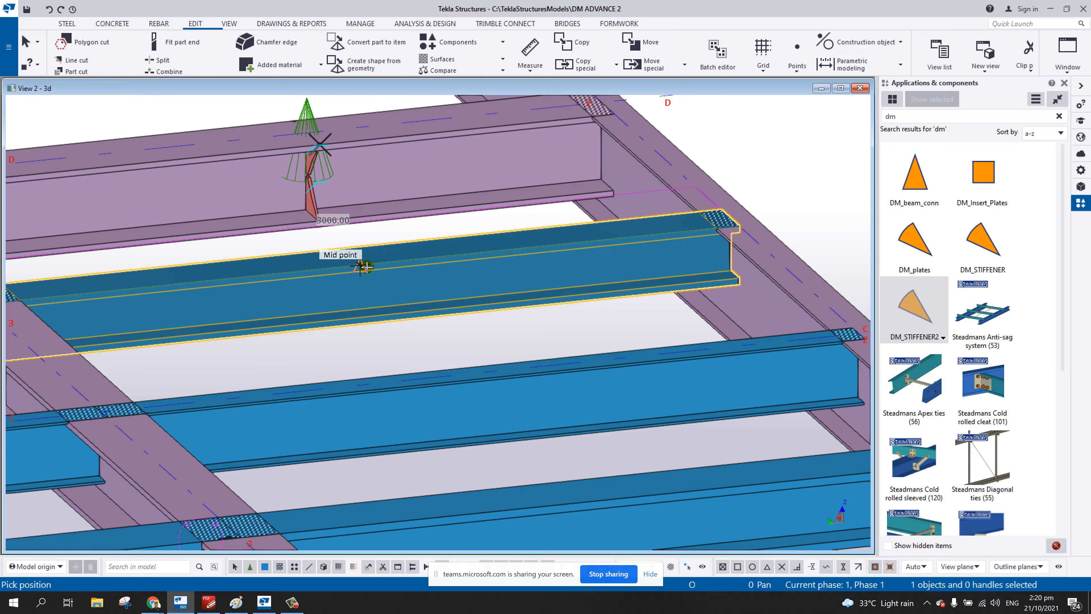
- Place another DM_STIFFENER2 component at the midpoint of the blue beam next to grid line D and inspect its stiffeners
left_click(363, 266)
scroll(363, 267, "up", 4)
middle_click_drag(353, 280, 470, 274, "ctrl")
scroll(378, 276, "up", 3)
middle_click_drag(377, 276, 349, 268, "ctrl")
scroll(259, 289, "up", 3)
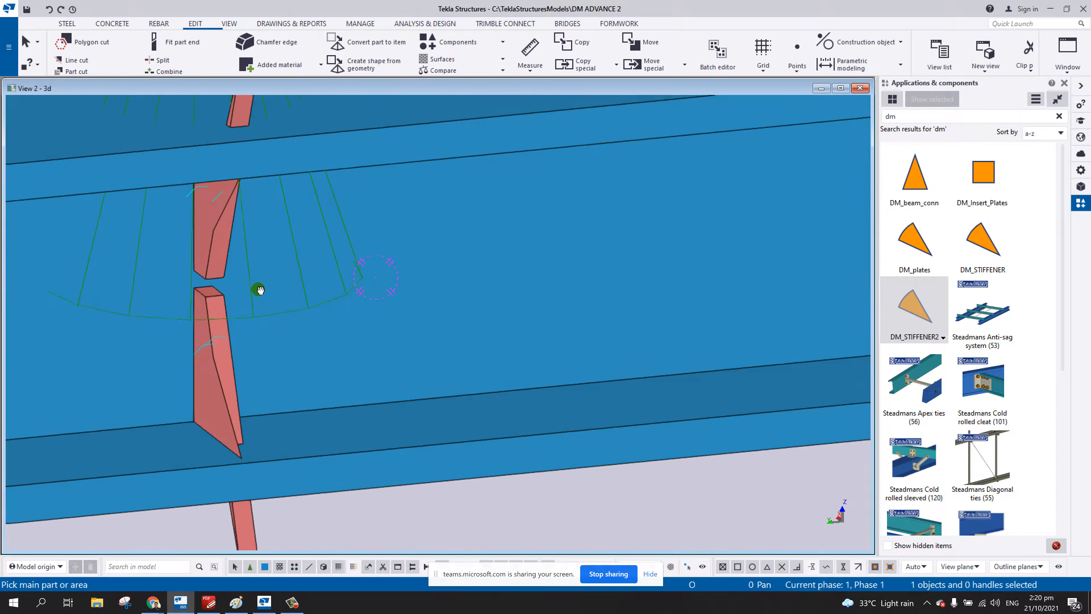
- Place a DM_STIFFENER2 component near the middle of the blue beam along grid line C
scroll(259, 290, "down", 2)
middle_click_drag(146, 295, 224, 325, "ctrl")
scroll(224, 325, "down", 2)
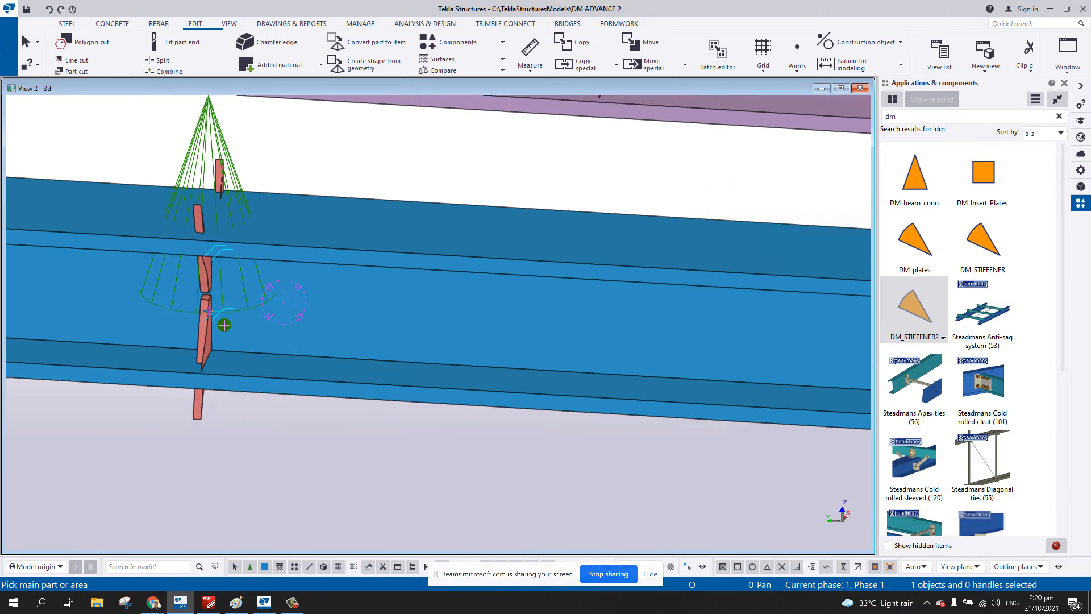
scroll(225, 326, "down", 3)
middle_click_drag(305, 334, 604, 284)
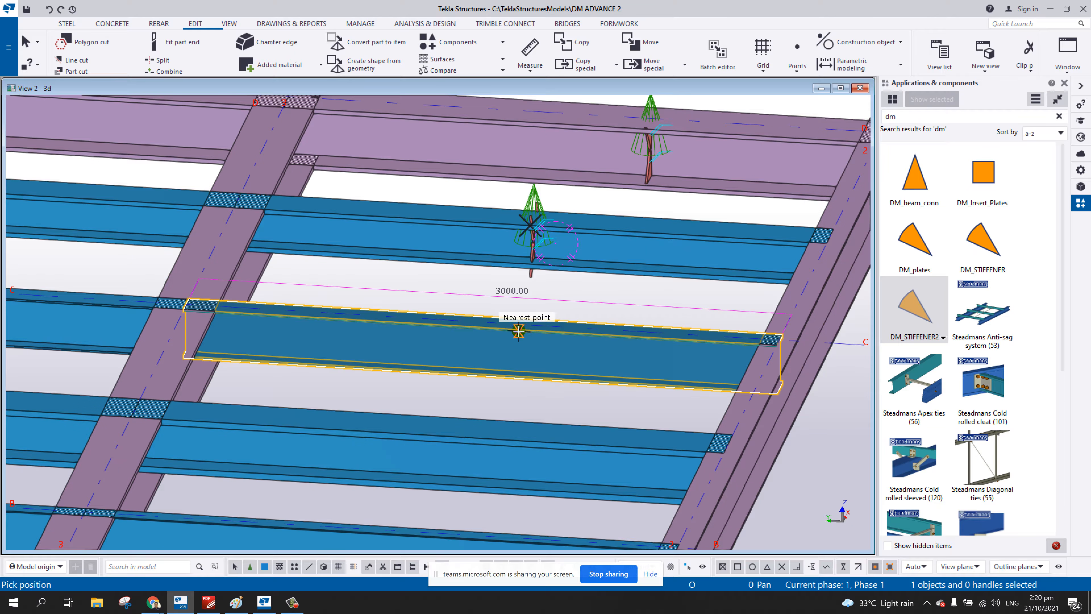
left_click(519, 331)
scroll(509, 363, "up", 5)
middle_click_drag(523, 340, 630, 327, "ctrl")
scroll(607, 332, "down", 3)
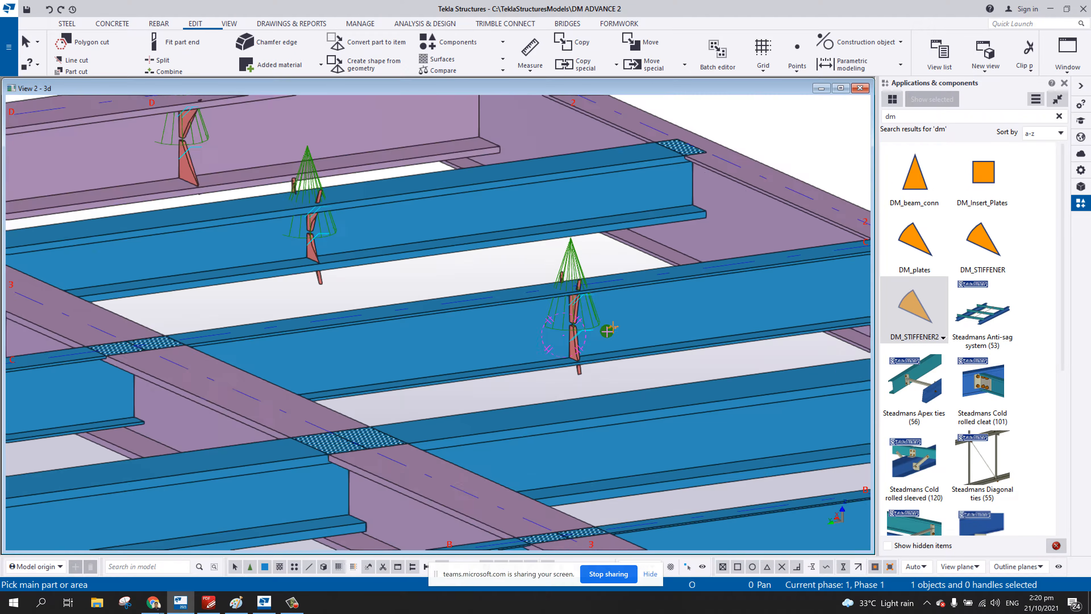
- Examine how the placed DM_STIFFENER2 stiffeners fit the different purple and blue beams in the 3D model
scroll(607, 331, "down", 4)
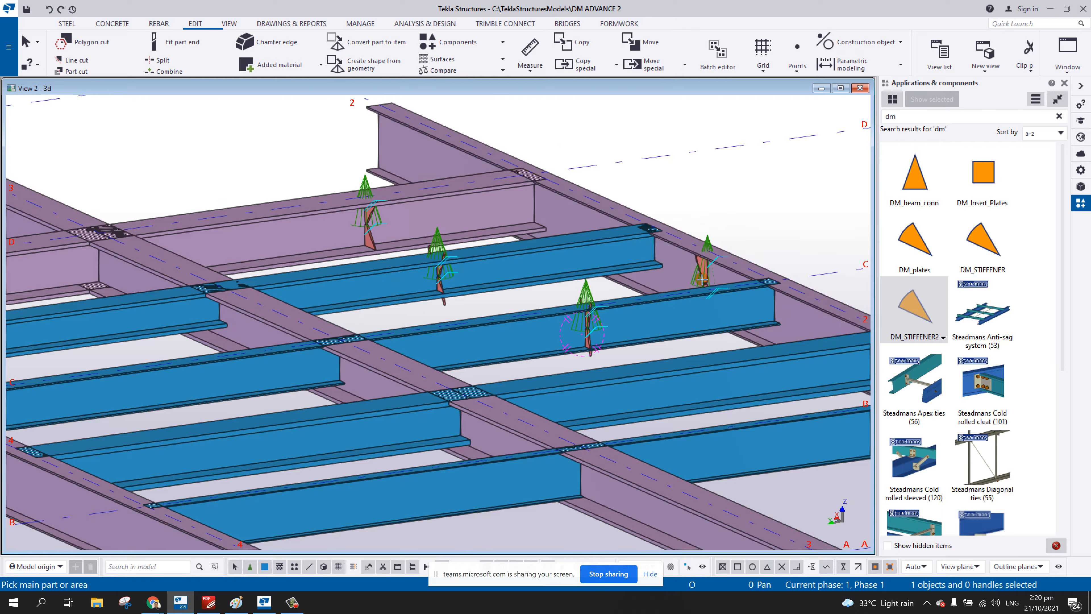
scroll(702, 279, "up", 4)
middle_click_drag(641, 265, 702, 207)
scroll(677, 240, "down", 5)
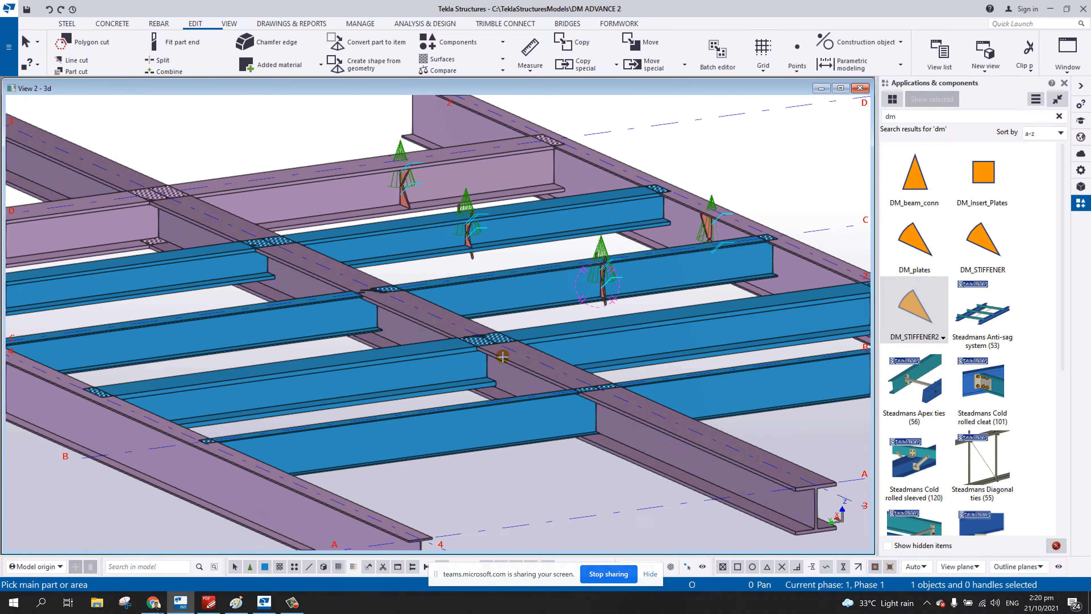
middle_click_drag(502, 356, 471, 302, "ctrl")
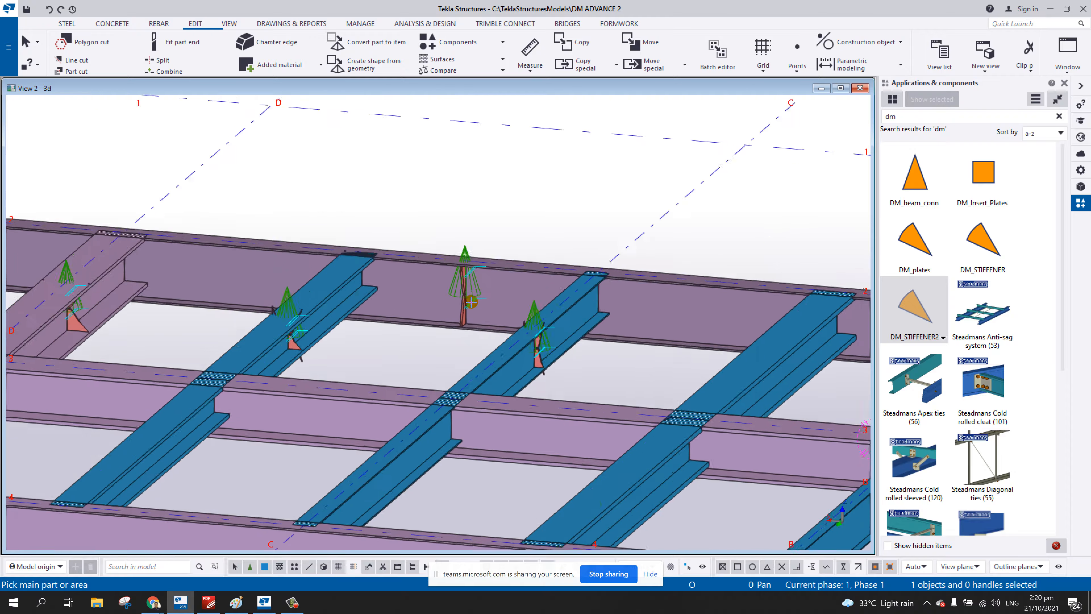
scroll(483, 315, "up", 5)
scroll(593, 368, "down", 4)
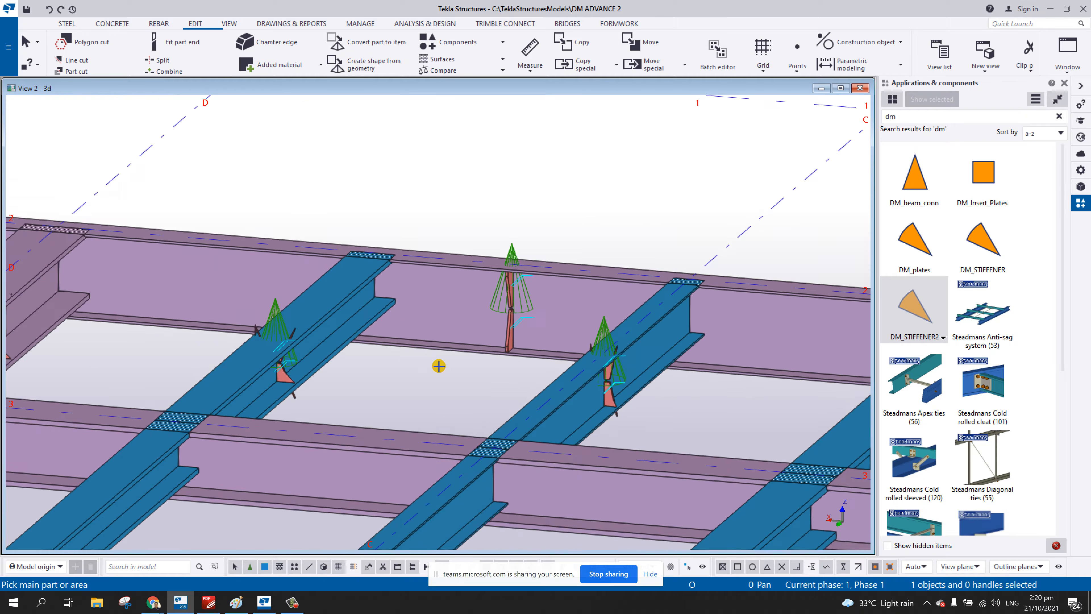
scroll(439, 366, "up", 6)
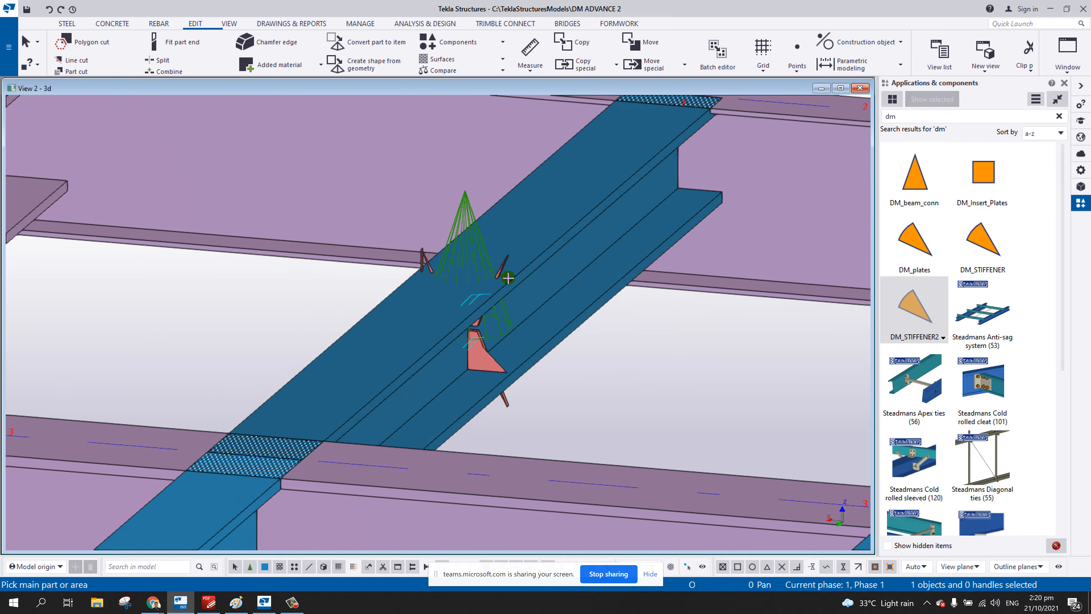
scroll(509, 278, "down", 8)
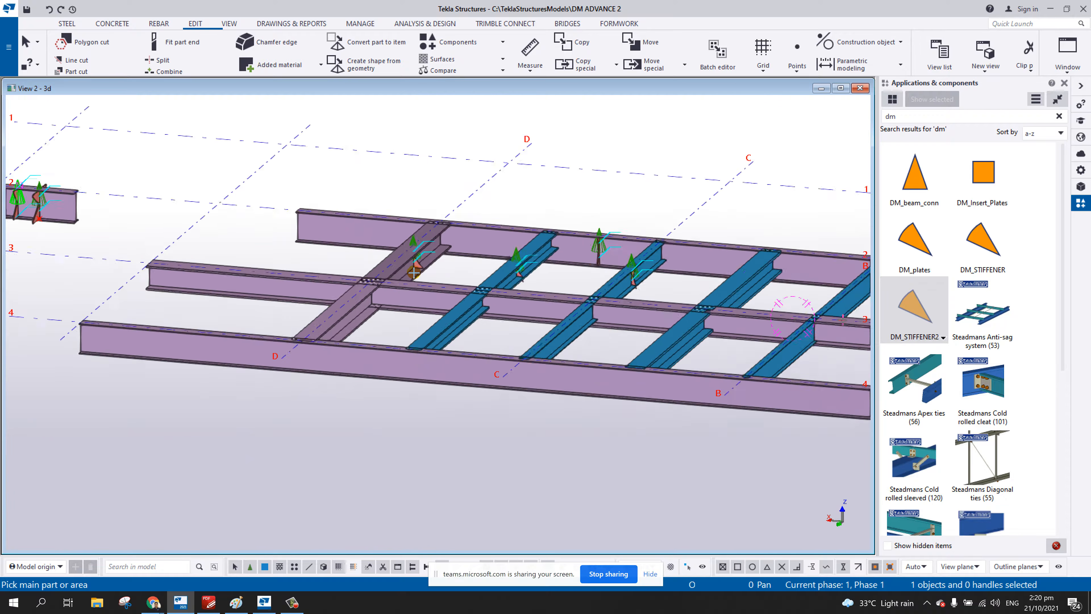
scroll(413, 272, "down", 2)
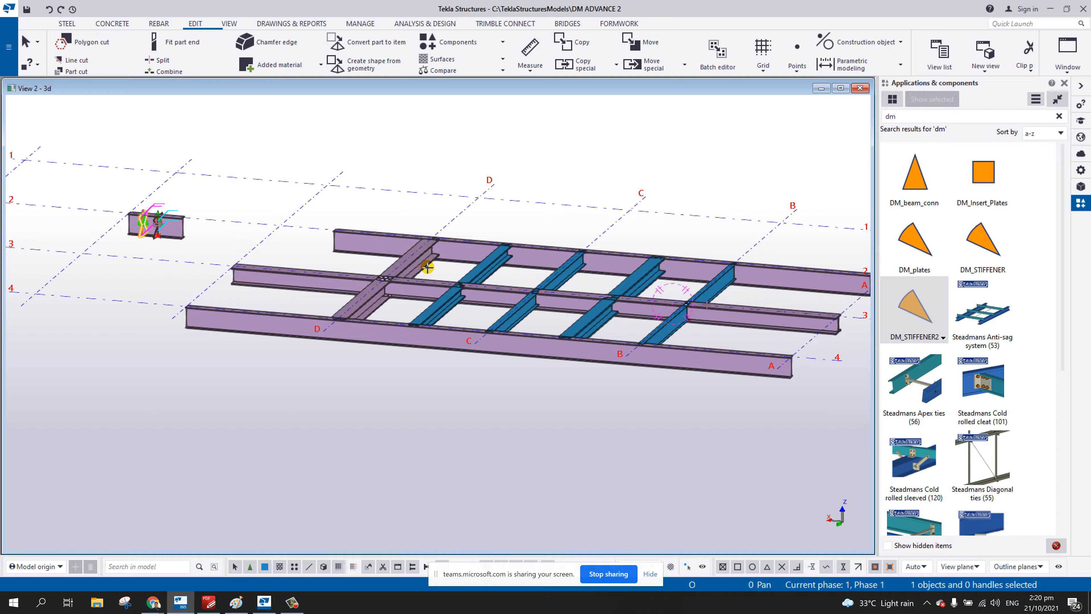
- End component placement and open the nearer DM_STIFFENER2 on the short separate beam for editing as a custom component
middle_click_drag(232, 248, 754, 260, "ctrl")
scroll(293, 281, "up", 7)
right_click(572, 159)
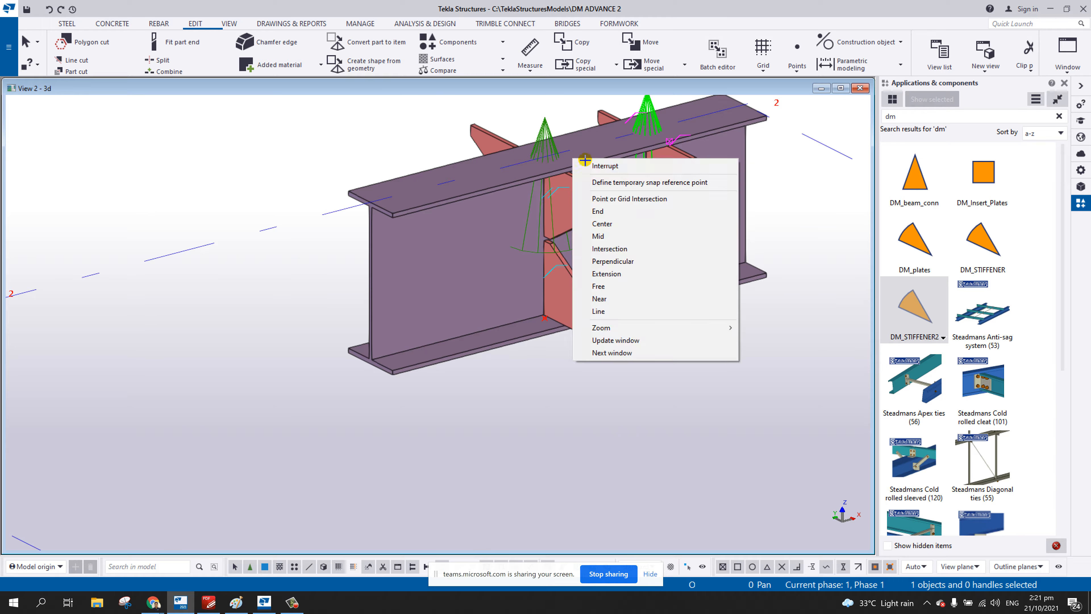
left_click(591, 164)
right_click(545, 127)
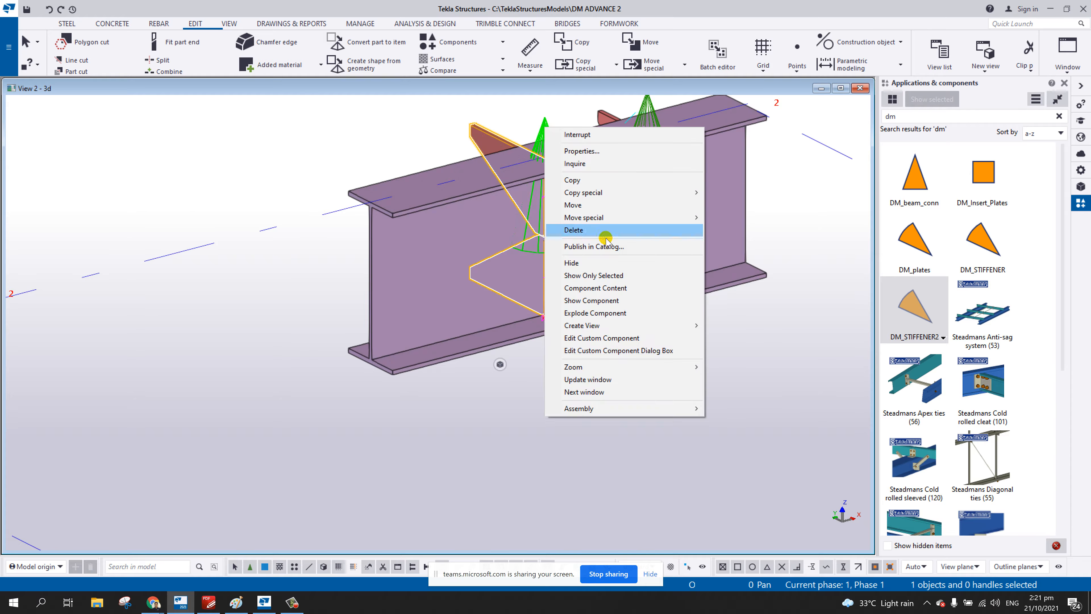
left_click(610, 338)
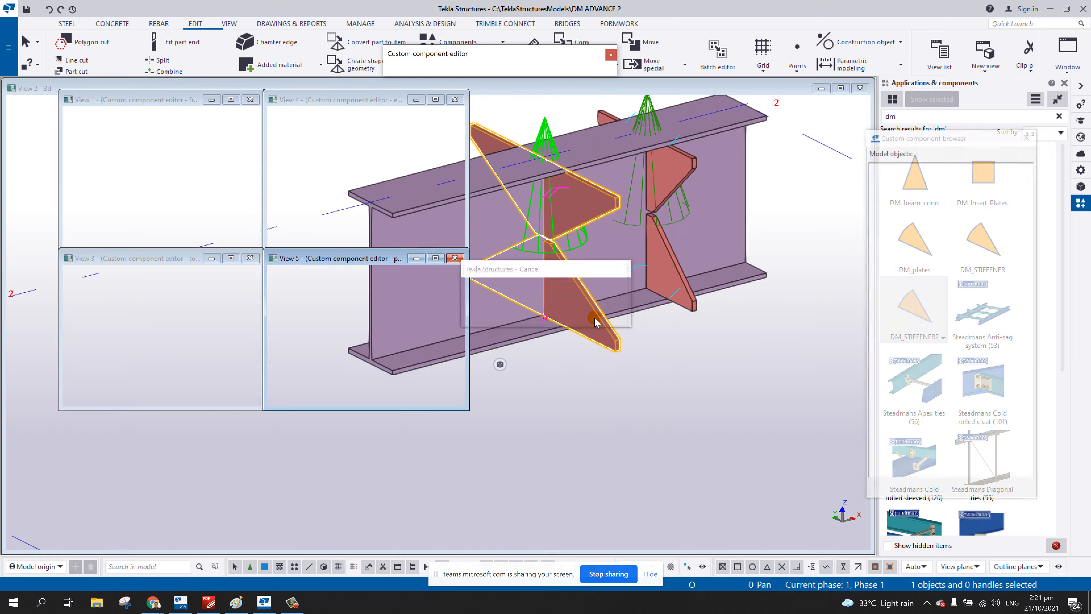
- Enlarge the custom component editor's perspective view and display the component's variables
left_click_drag(349, 256, 97, 87)
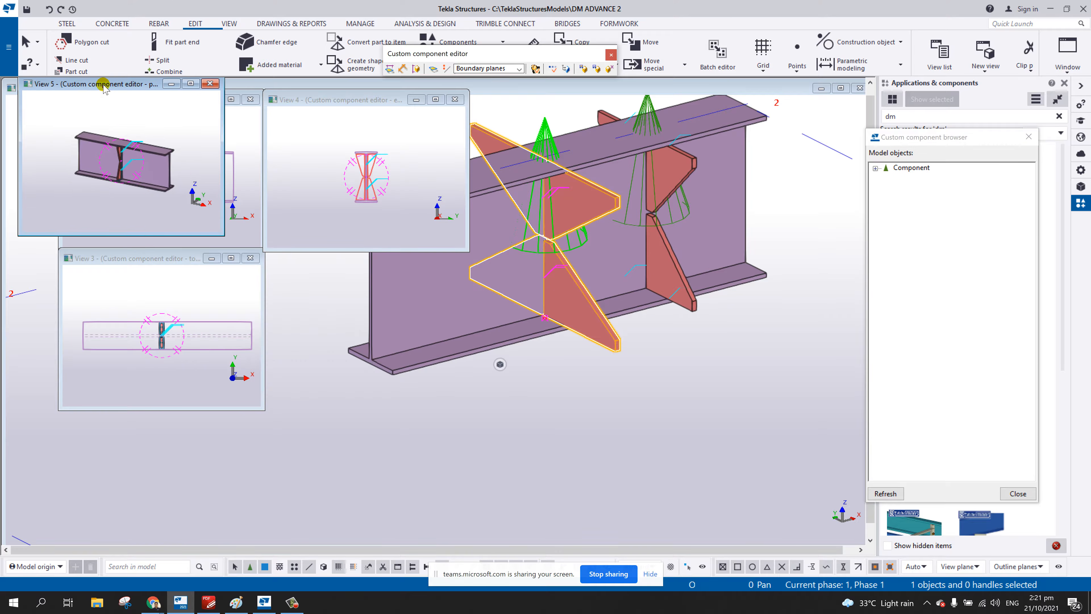
left_click_drag(220, 232, 865, 358)
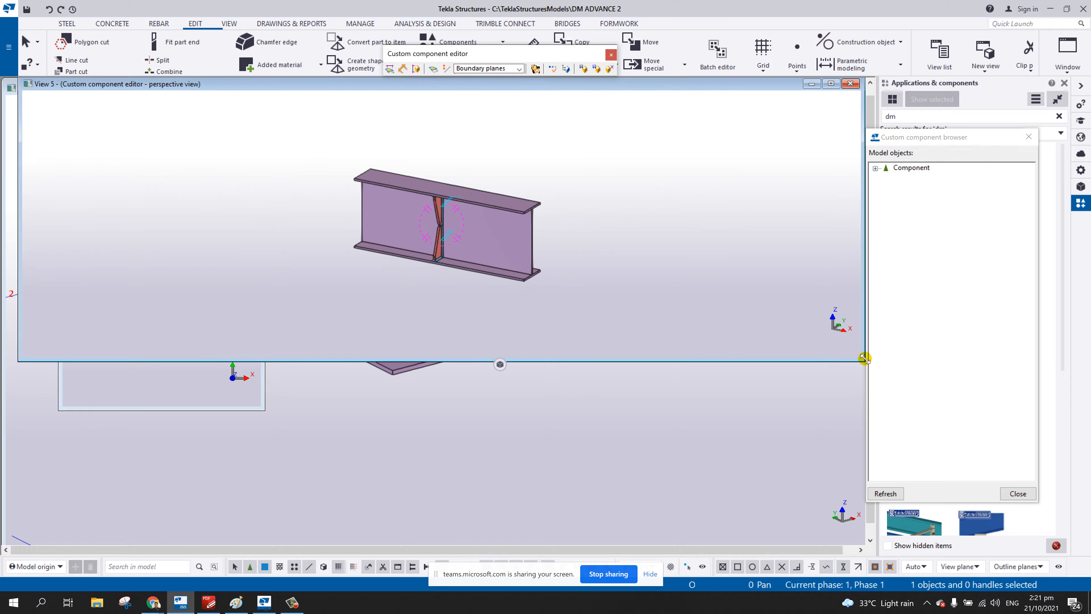
left_click(552, 69)
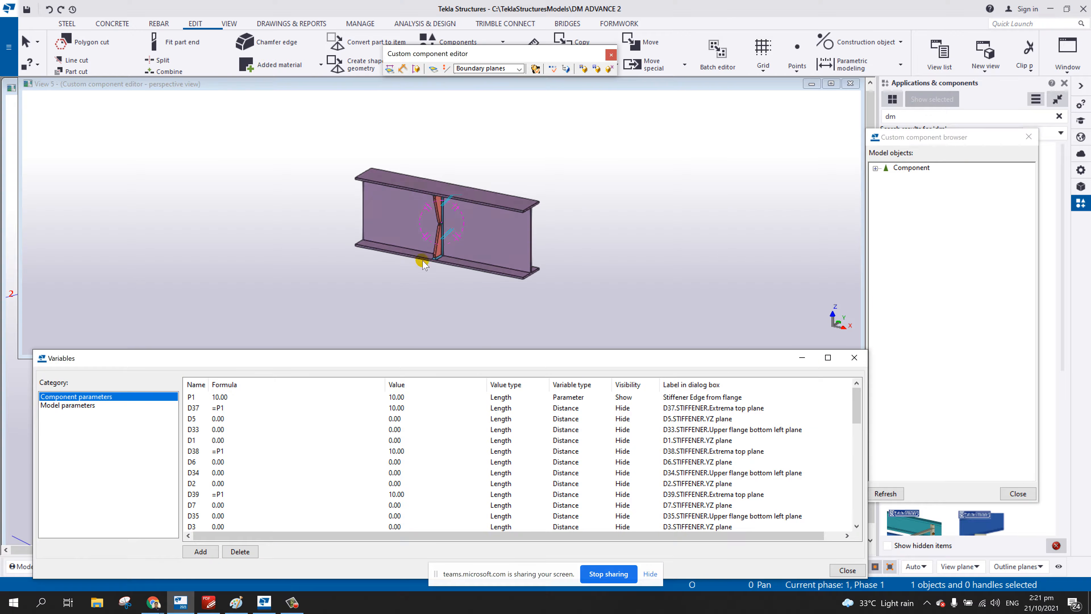
middle_click_drag(441, 297, 630, 251, "ctrl")
scroll(434, 278, "up", 5)
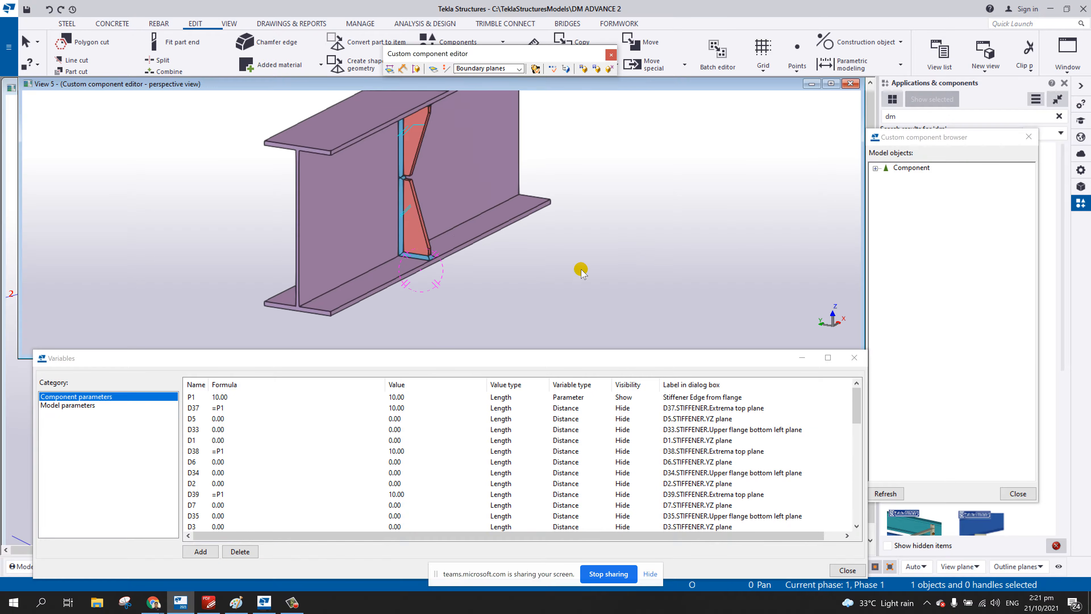
- Set the weld representation to Fast in the perspective view's display settings
double_click(581, 271)
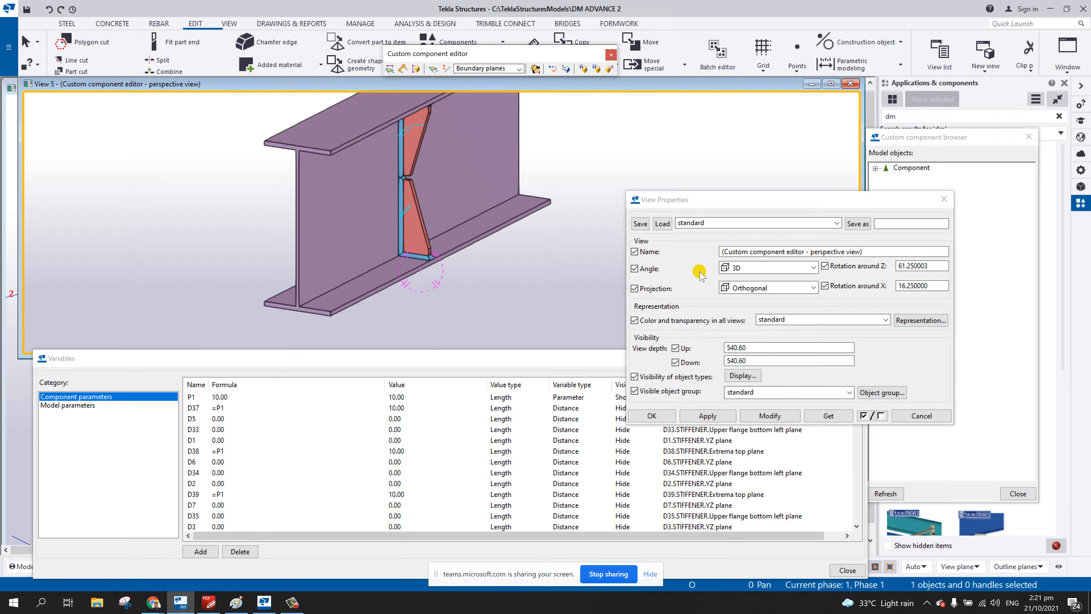
left_click(743, 375)
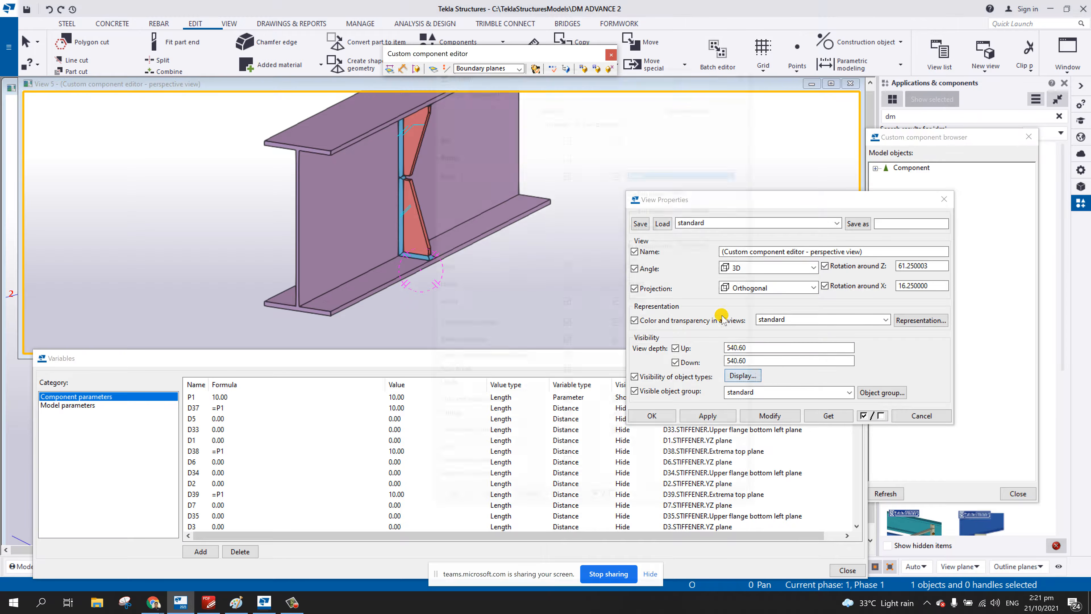
left_click(646, 306)
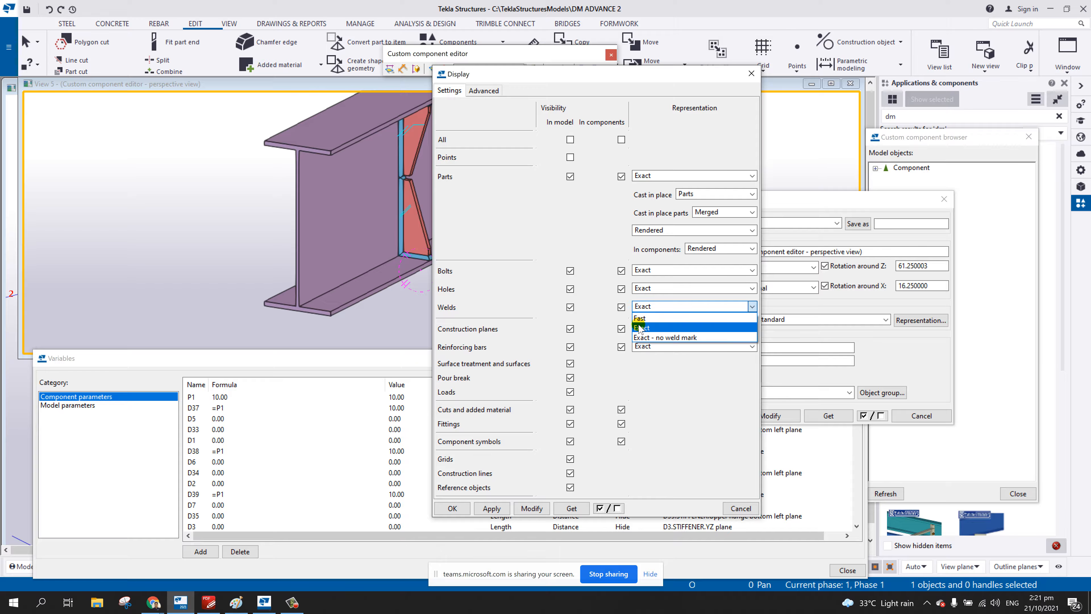
left_click(657, 323)
left_click(532, 509)
left_click(453, 508)
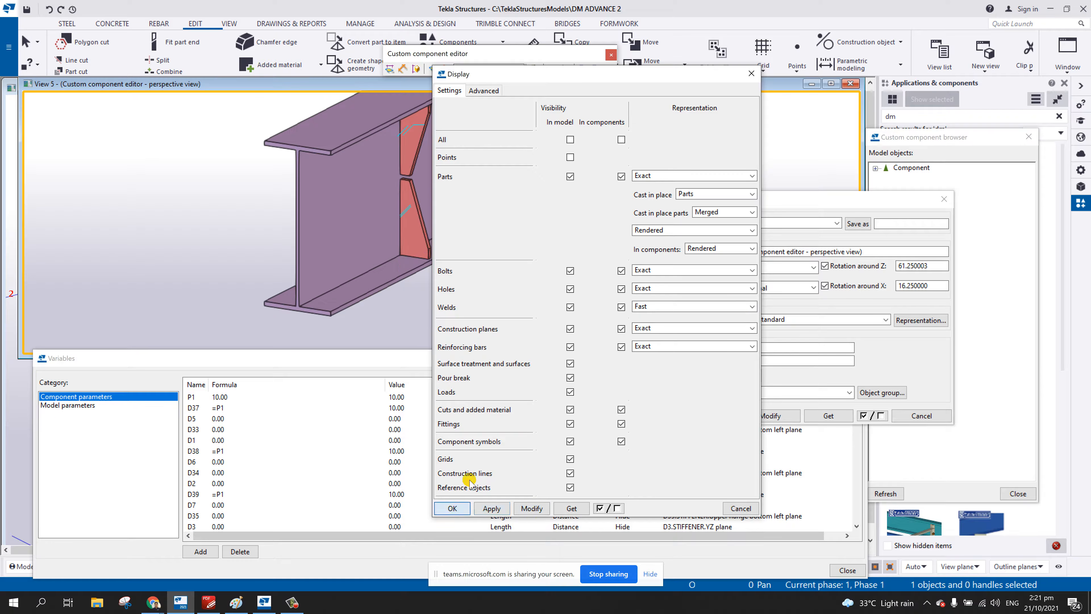
left_click(650, 414)
- Examine the lower stiffener plate, its distances to the flange, and the gap to the upper plate from several angles
left_click(417, 253)
middle_click_drag(417, 254, 602, 240)
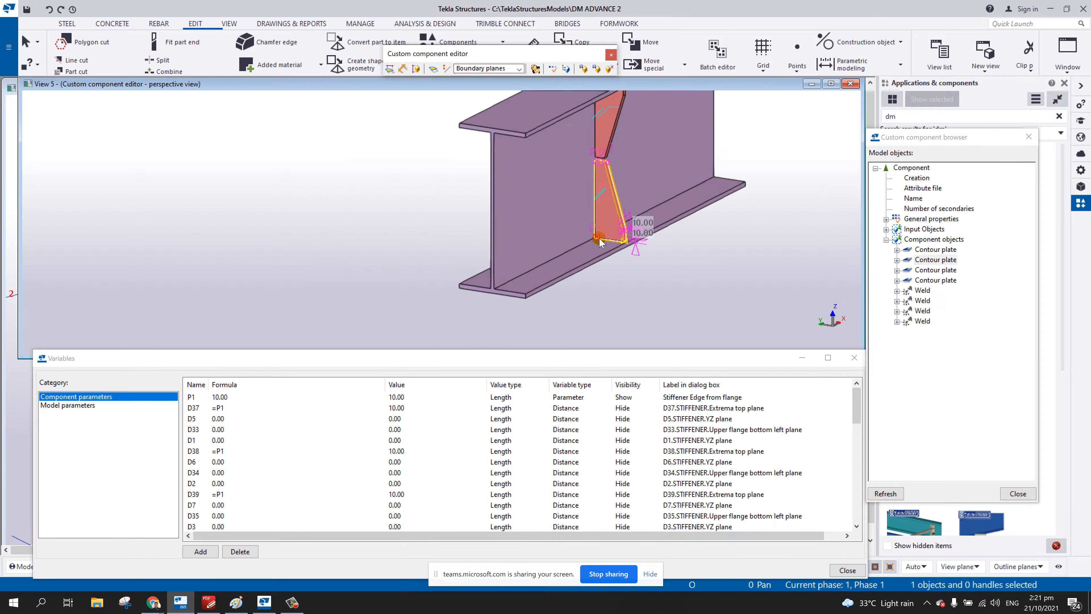
scroll(606, 236, "up", 3)
scroll(634, 219, "down", 6)
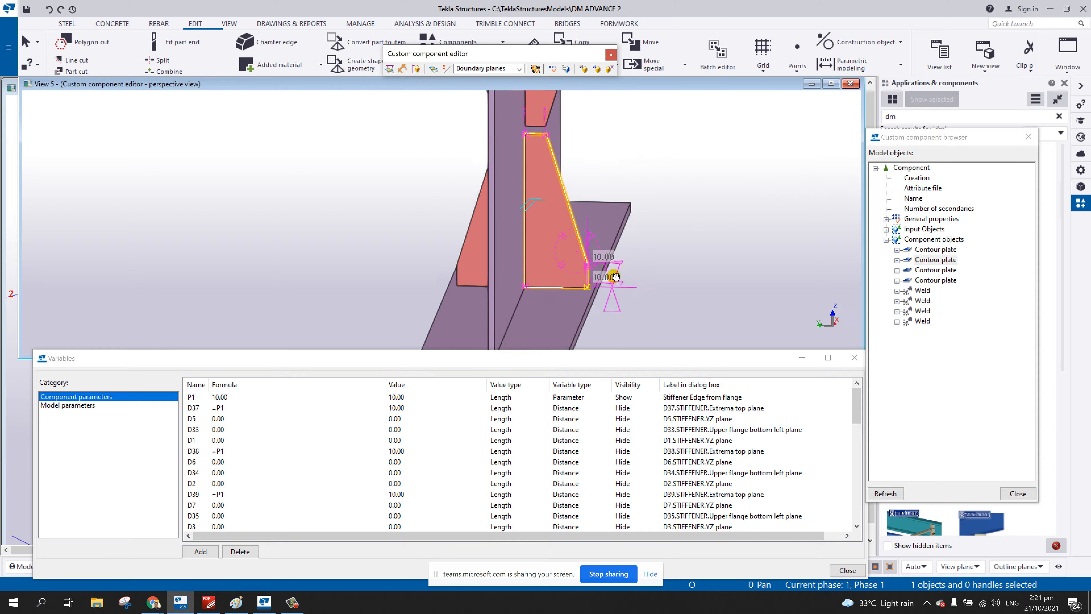
scroll(610, 277, "down", 2)
scroll(610, 261, "up", 3)
middle_click_drag(589, 181, 557, 236)
scroll(558, 237, "up", 2)
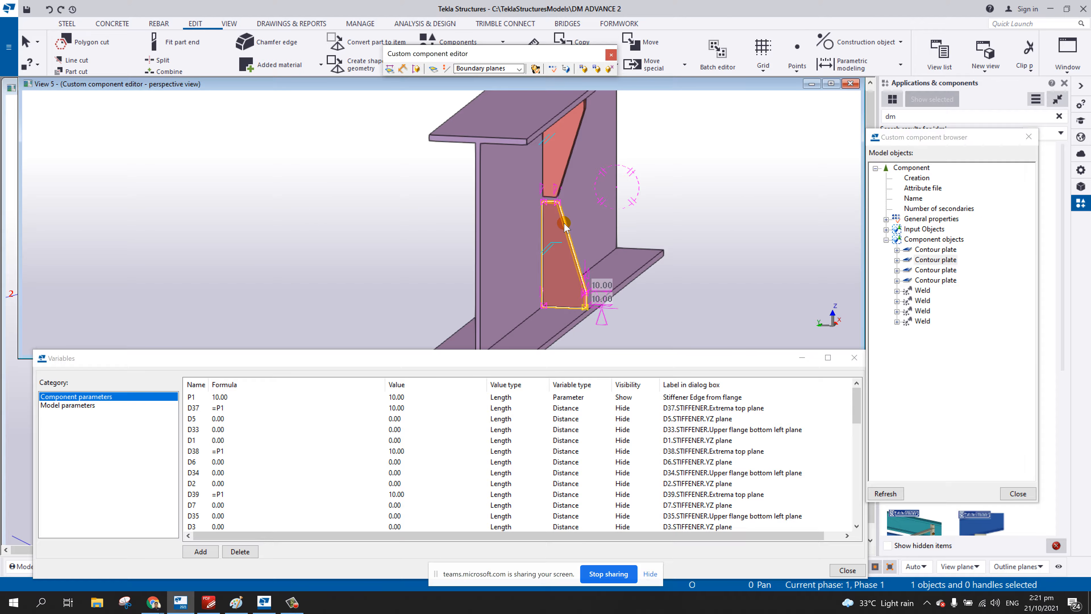
middle_click_drag(564, 225, 524, 217, "ctrl")
scroll(524, 218, "up", 2)
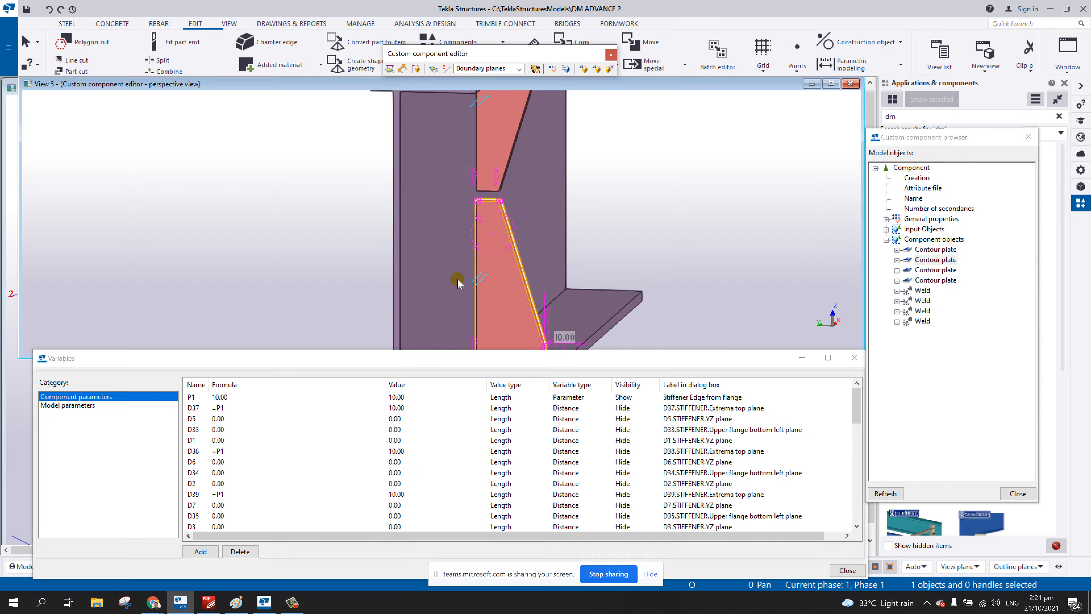
middle_click_drag(458, 284, 441, 230, "ctrl")
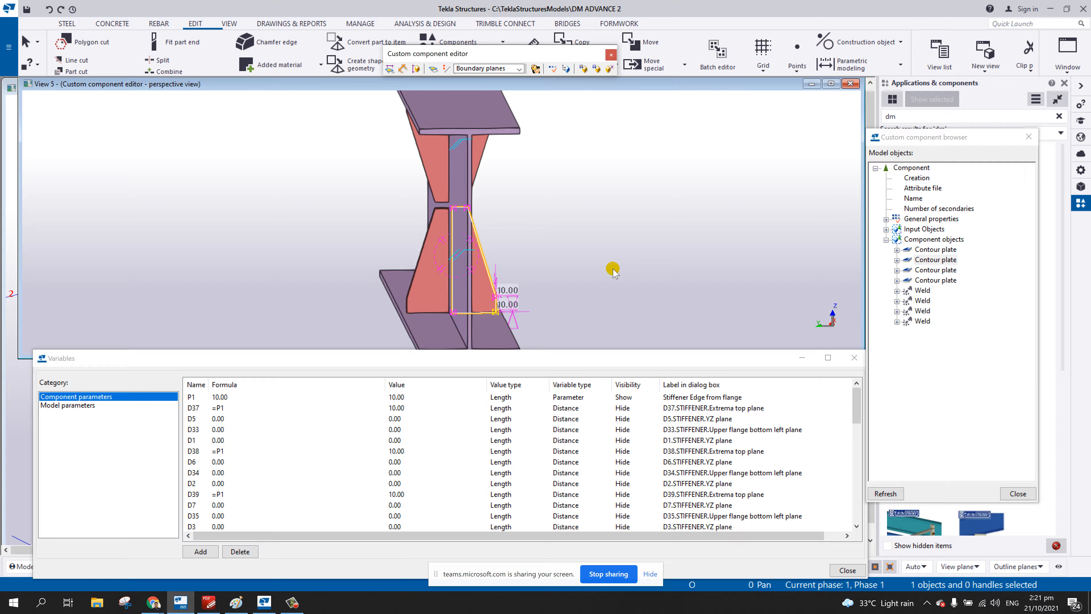
middle_click_drag(583, 275, 498, 237, "ctrl")
scroll(494, 207, "up", 1)
scroll(518, 238, "up", 2)
scroll(518, 239, "down", 2)
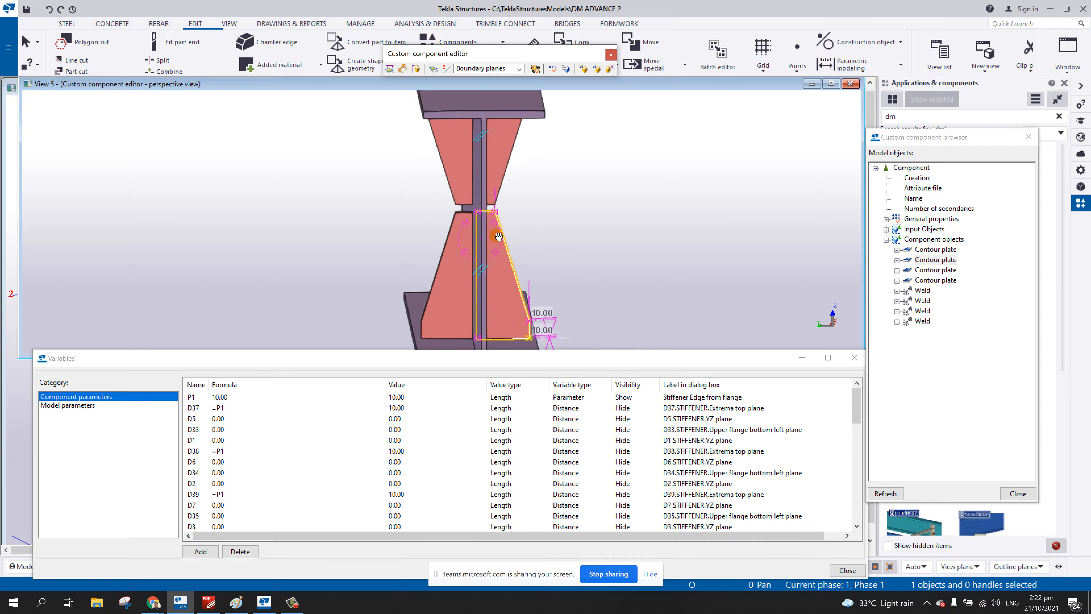
- Bind the four top handles of the two lower stiffener plates to the bottom flange's upper face using outline planes, and sort the variables by name
left_click(518, 68)
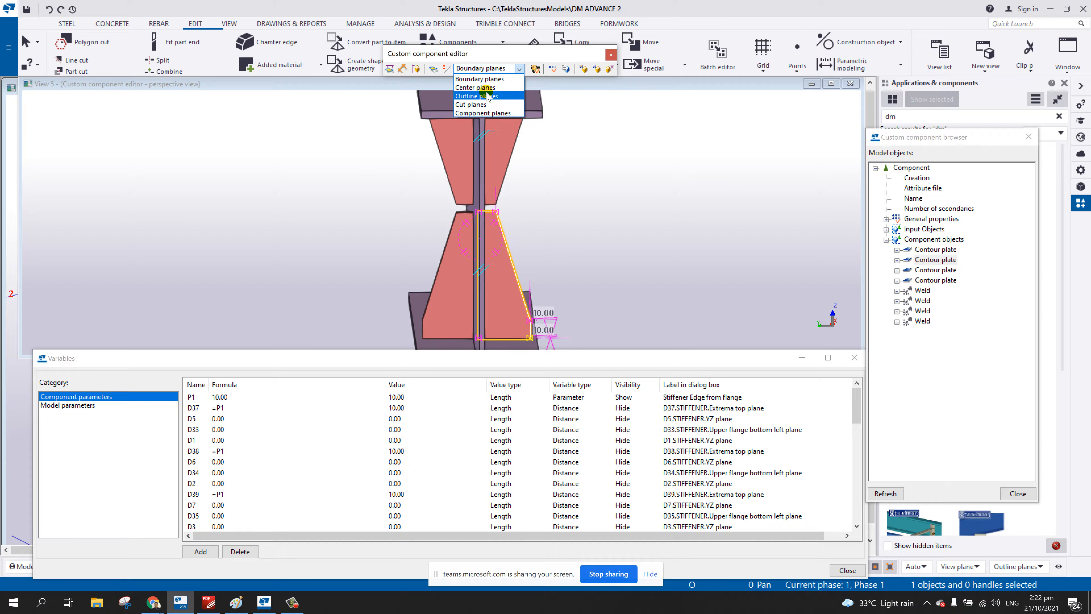
left_click(476, 95)
left_click(505, 234)
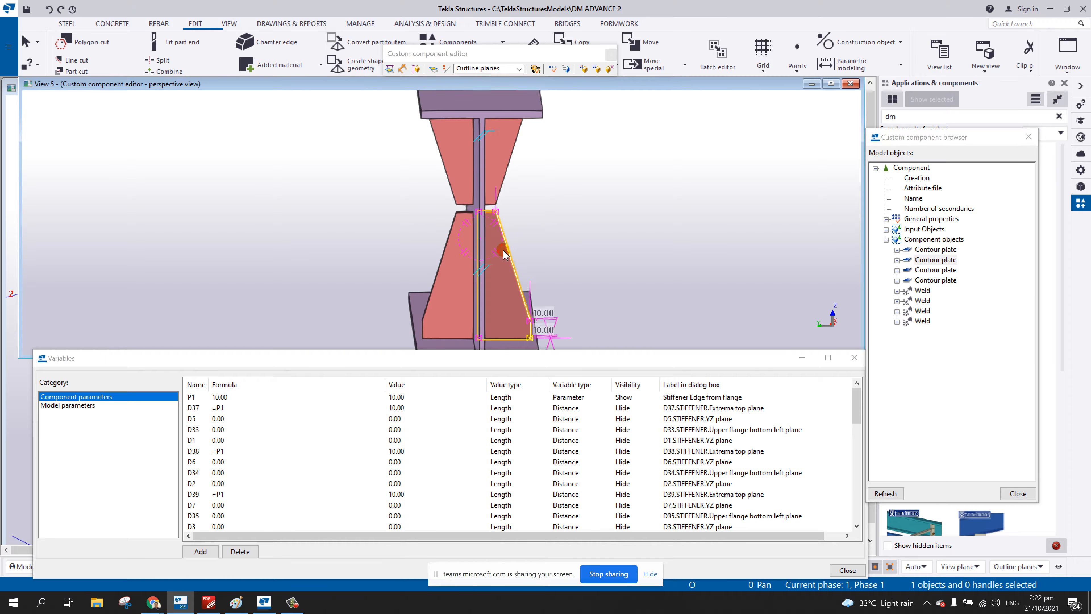
scroll(481, 241, "up", 2)
left_click(434, 226, "ctrl")
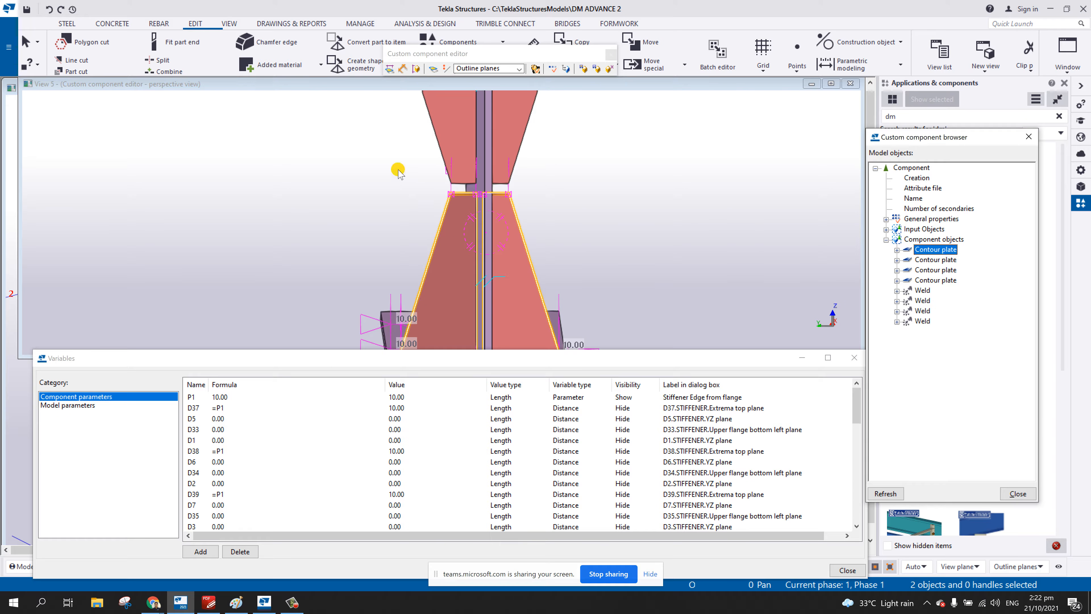
left_click_drag(397, 166, 586, 206)
middle_click_drag(432, 184, 558, 217, "ctrl")
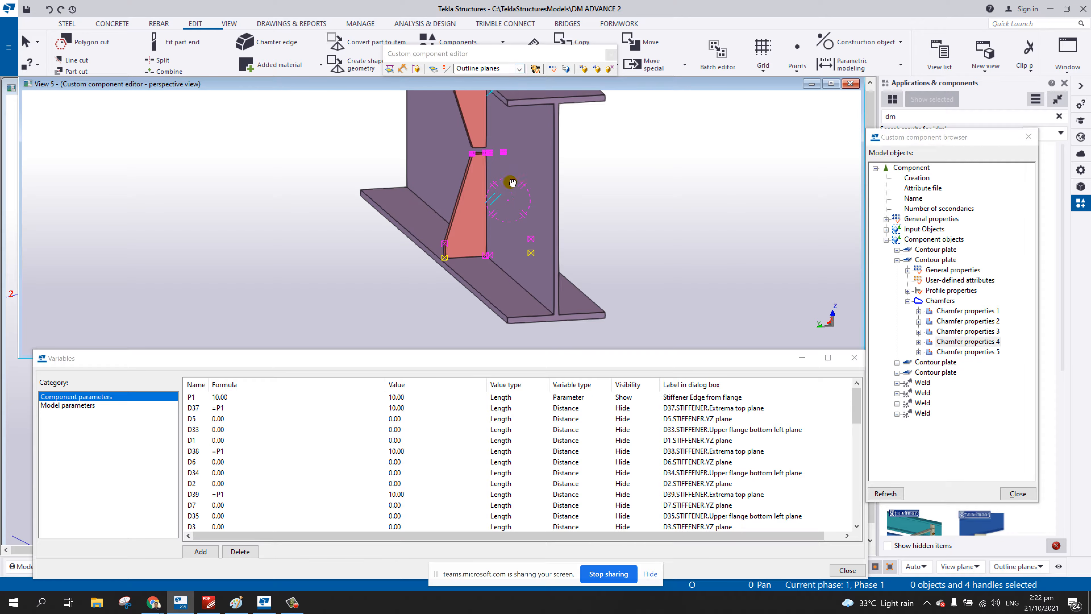
middle_click_drag(511, 183, 433, 166)
right_click(433, 157)
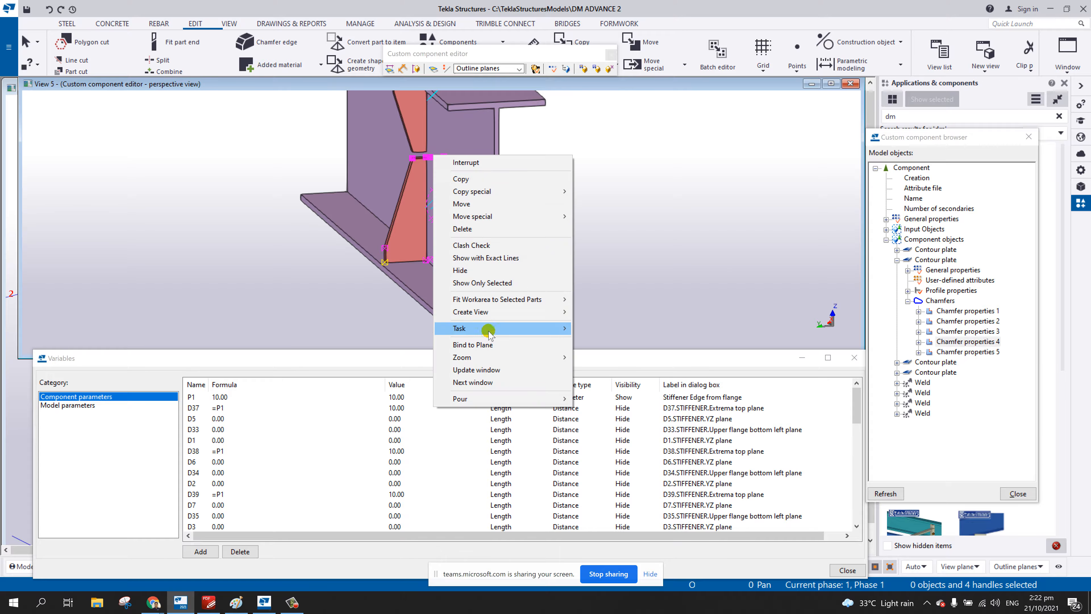
left_click(473, 344)
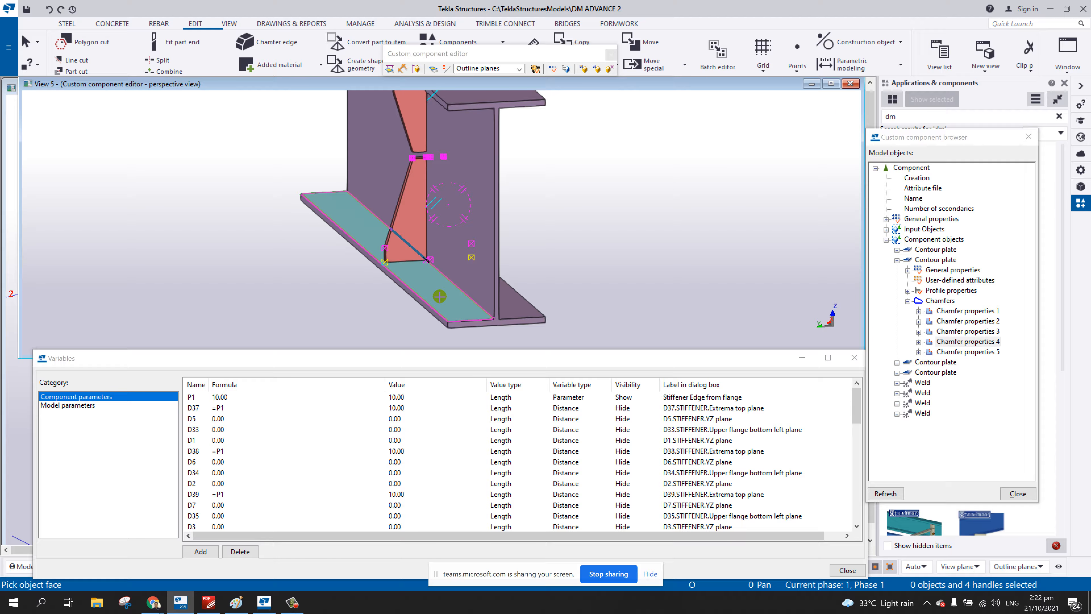
left_click(425, 259)
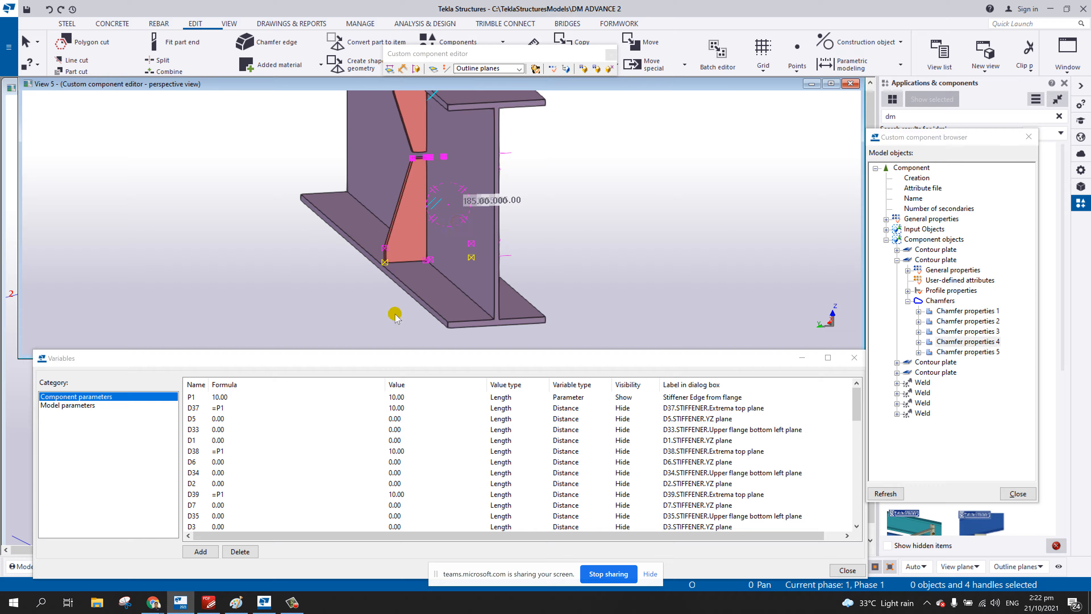
left_click(196, 384)
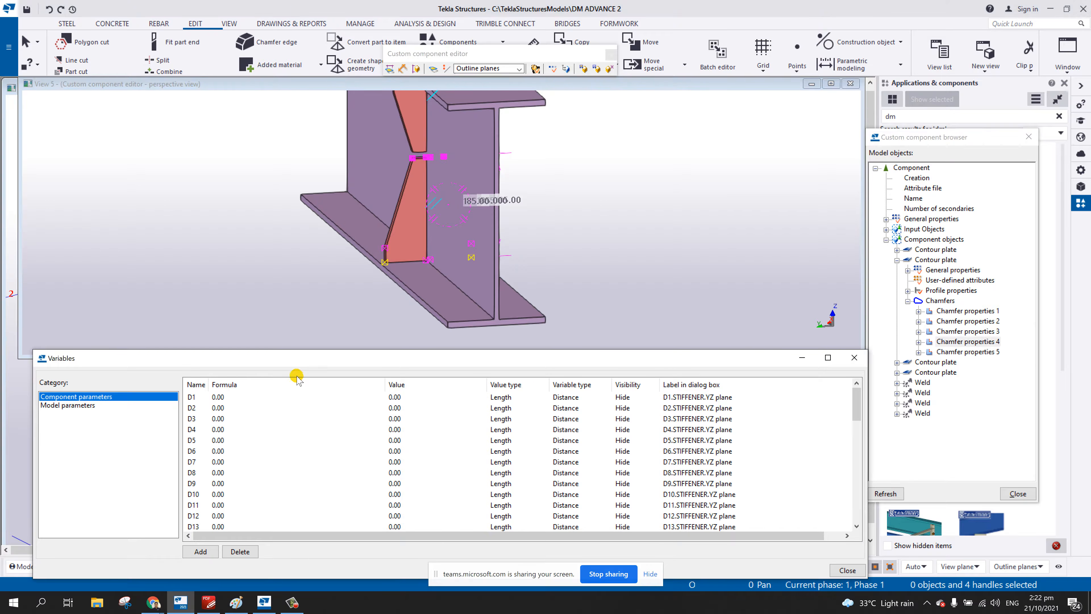
- Add a new length parameter to the component variables and set its value to 185
scroll(589, 430, "down", 12)
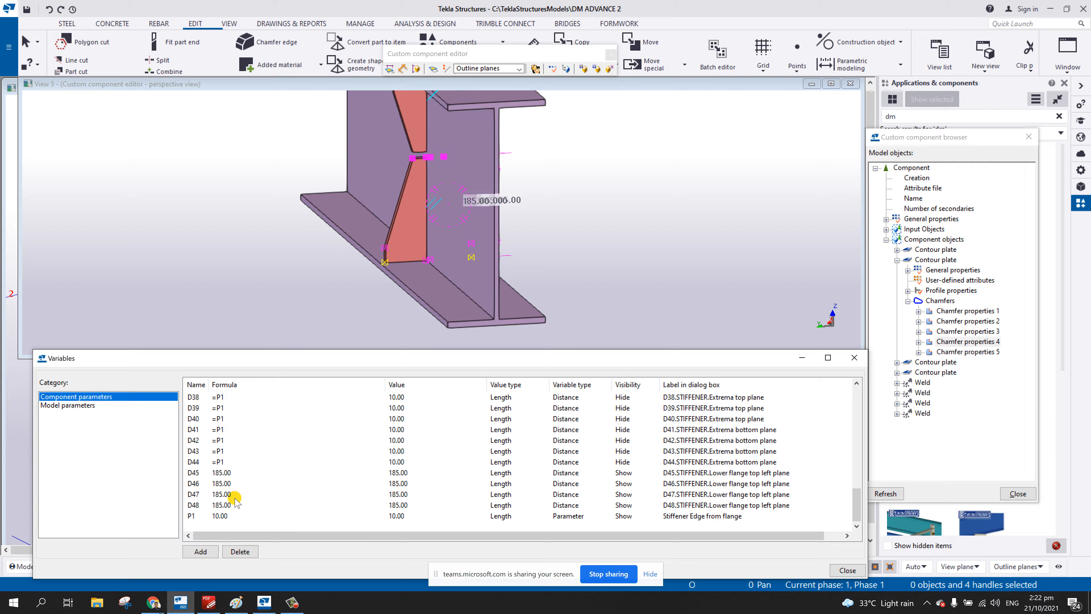
left_click(202, 552)
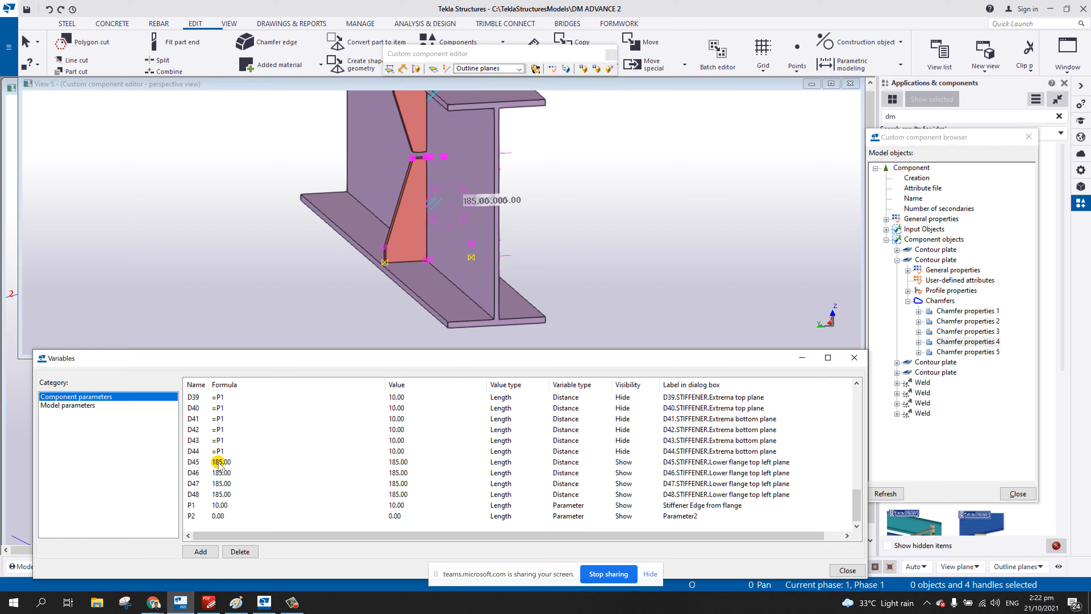
double_click(220, 515)
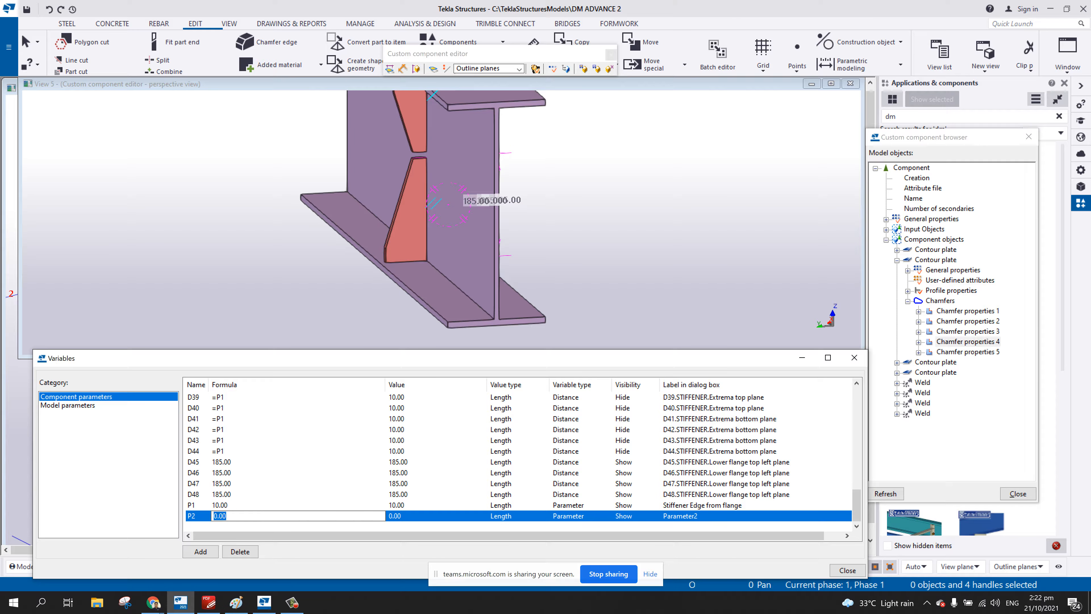
key("Return")
- Set the formulas of the lower flange distances D45 to D48 to =P2
double_click(228, 463)
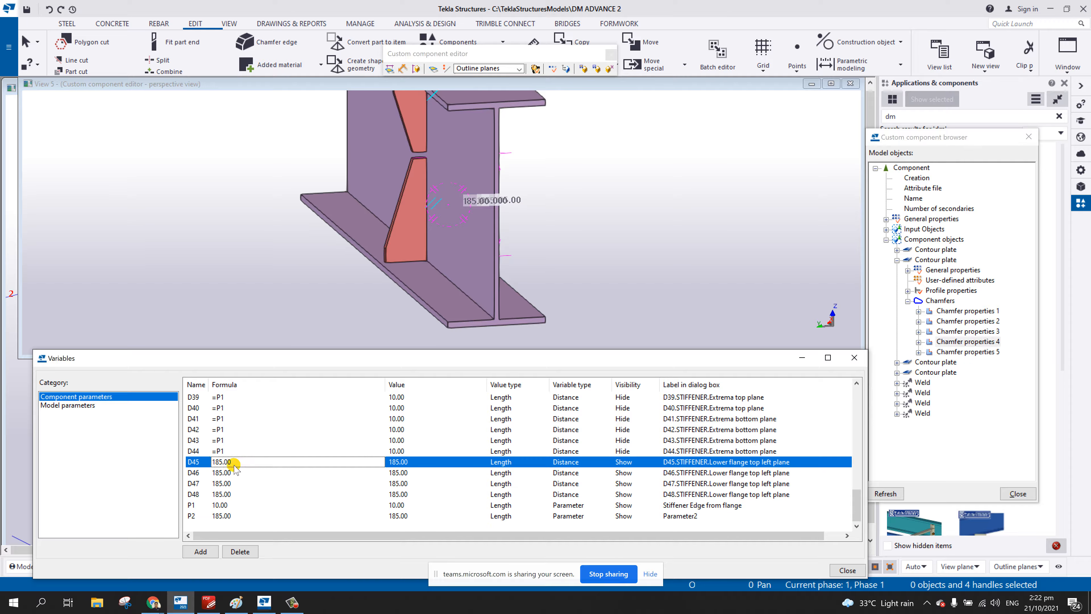
type("=")
left_click_drag(236, 459, 193, 469)
key("ctrl+c")
left_click(222, 473)
key("ctrl+v")
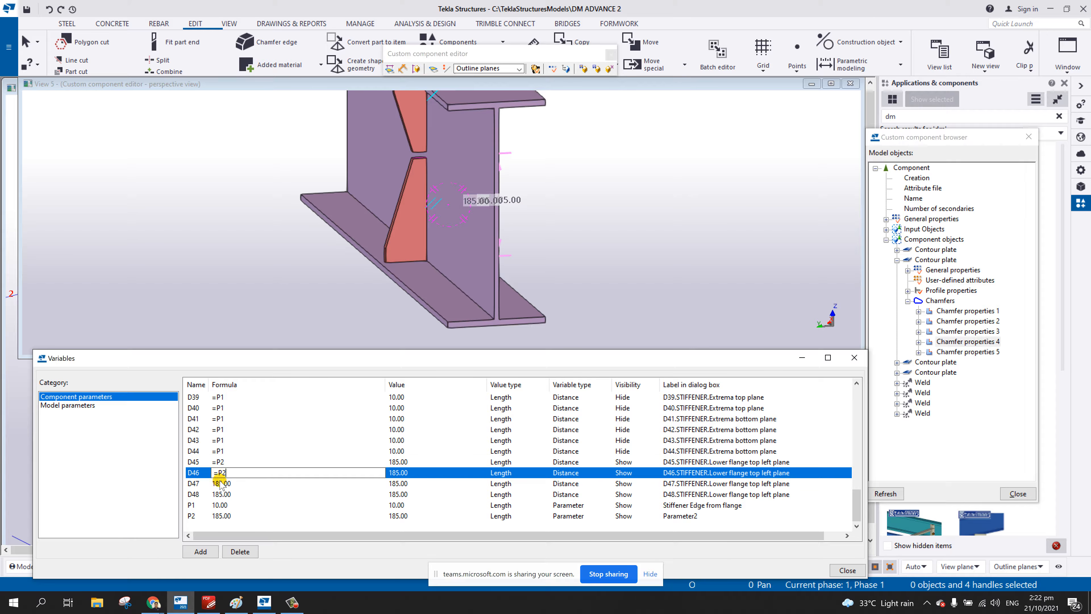
left_click(232, 483)
left_click_drag(233, 483, 183, 494)
key("ctrl+v")
left_click(239, 495)
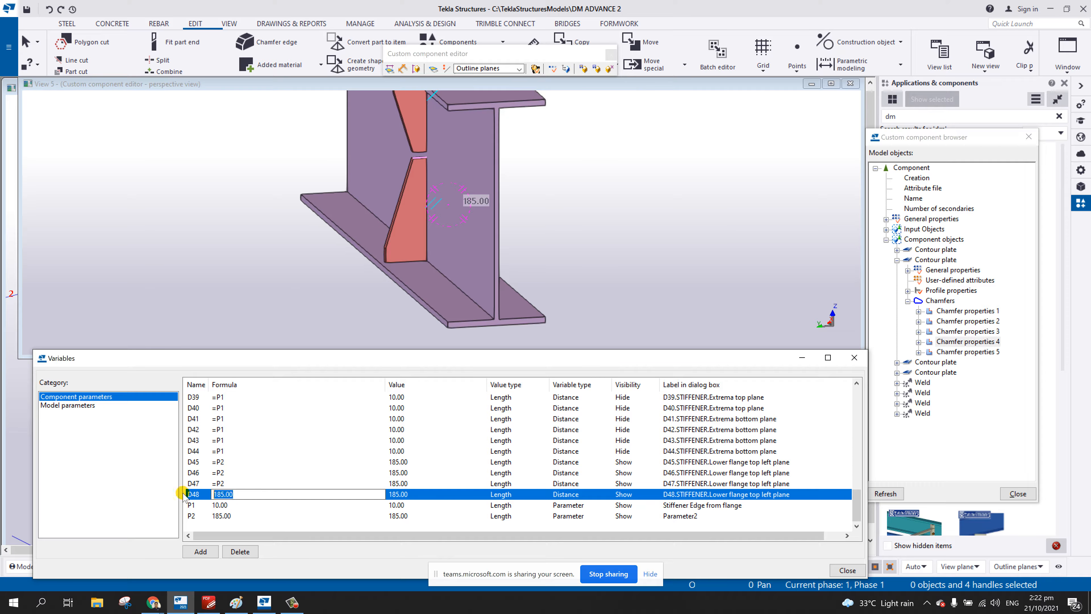
key("ctrl+v")
- Set the visibility of distance variables D45 to D48 to Hide
left_click(627, 463)
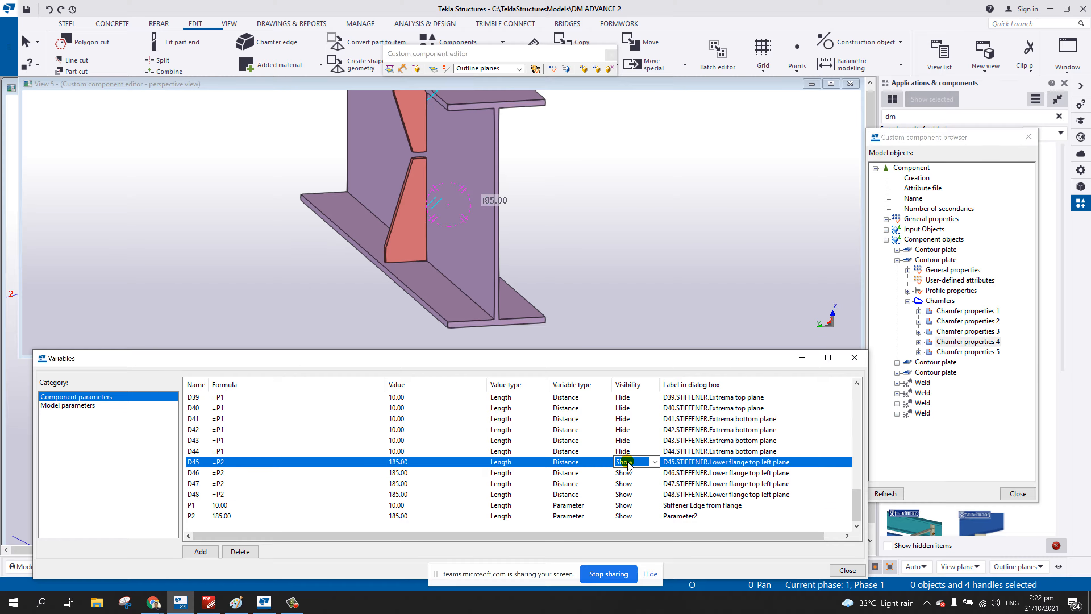
left_click(628, 476)
left_click(628, 475)
left_click(627, 485)
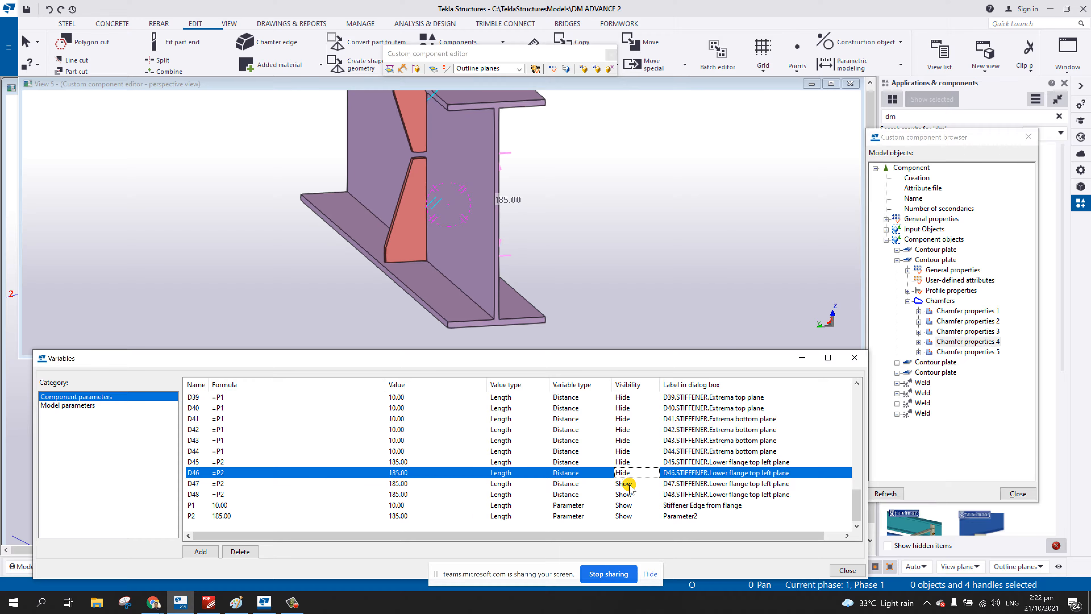
left_click(626, 485)
left_click(629, 492)
left_click(628, 494)
left_click(627, 506)
- Label parameter P2 "Bottom Stiff Ht"
left_click(689, 516)
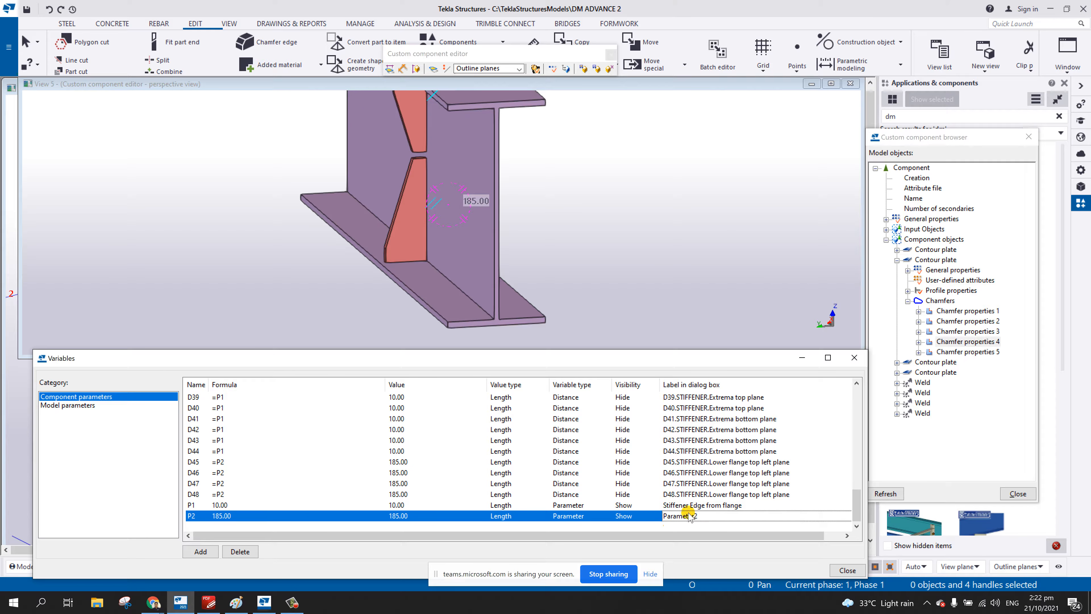
double_click(705, 518)
left_click(599, 522)
scroll(481, 235, "down", 1)
- Test the Bottom Stiff Ht parameter with 100, then set it to 150
middle_click_drag(480, 229, 441, 207, "ctrl")
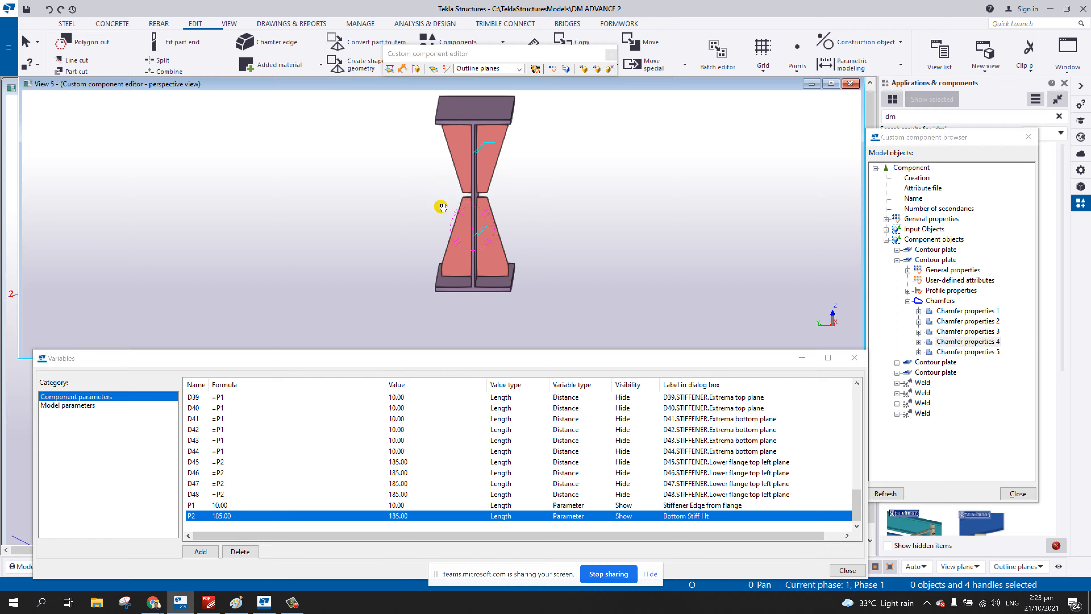
left_click(234, 516)
type("100")
left_click(175, 523)
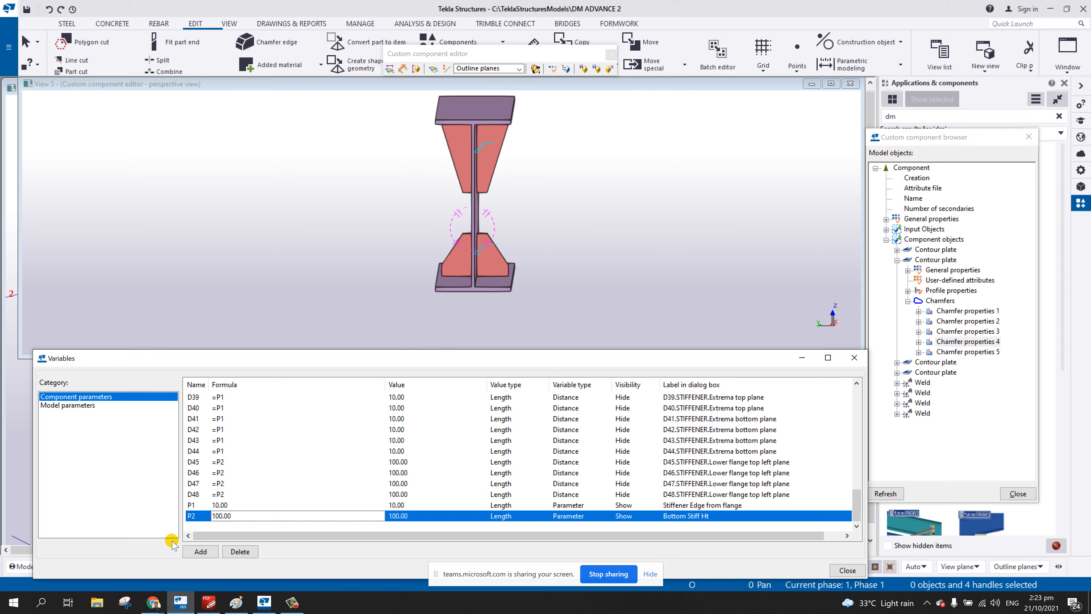
left_click(219, 518)
left_click(198, 522)
type("150")
left_click(198, 522)
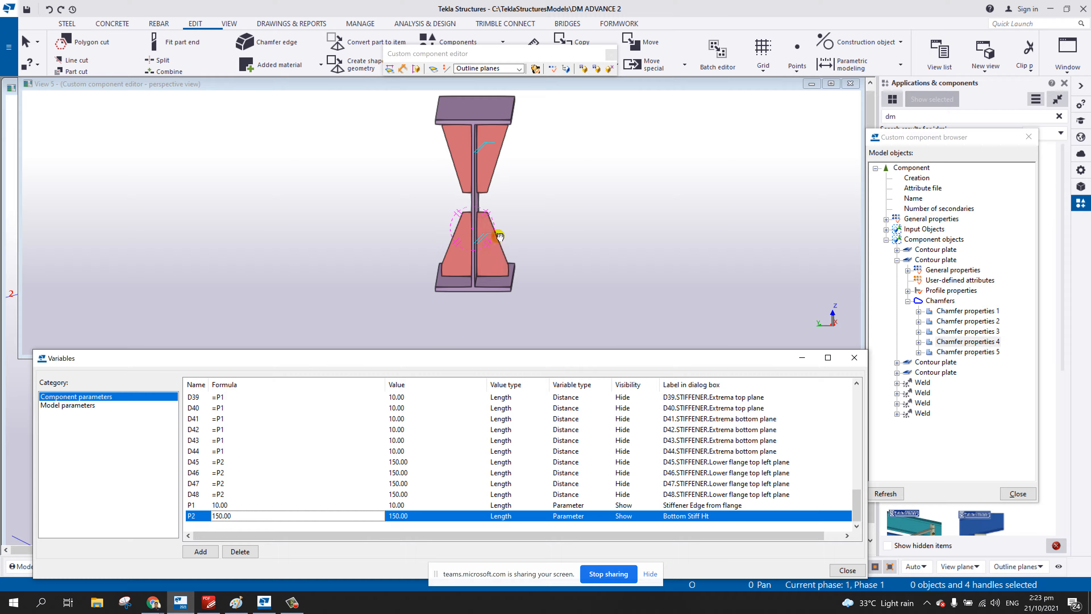
- Bind the four lower handles of the two upper stiffener plates to the top flange's underside using outline planes
mouse_move(498, 234)
middle_mouse_down()
mouse_move(496, 276)
mouse_move(490, 235)
middle_mouse_up()
left_click(485, 212)
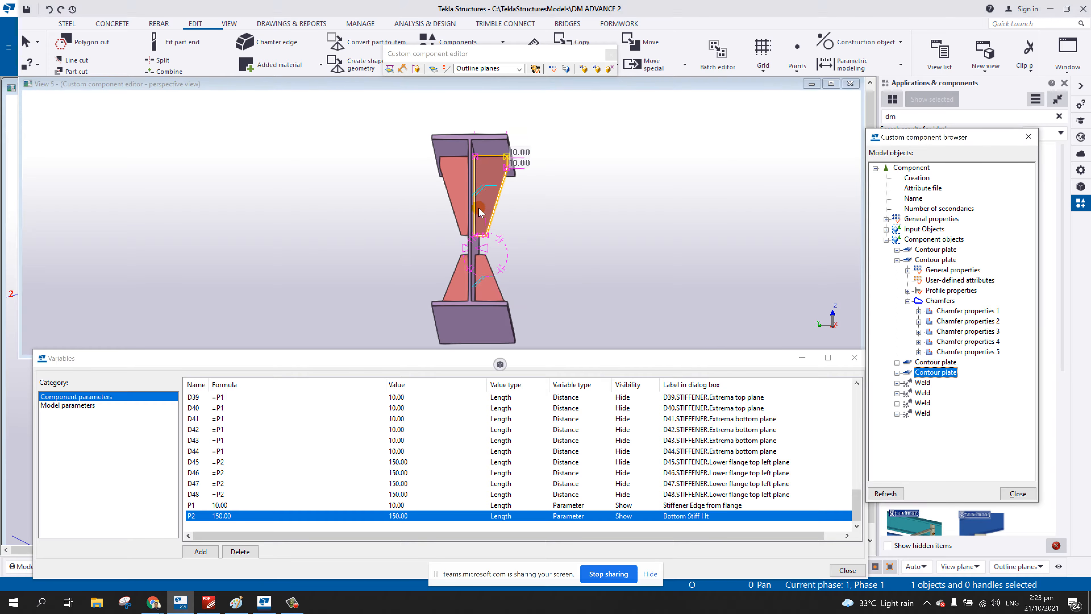
left_click_drag(395, 202, 498, 245)
right_click(458, 233)
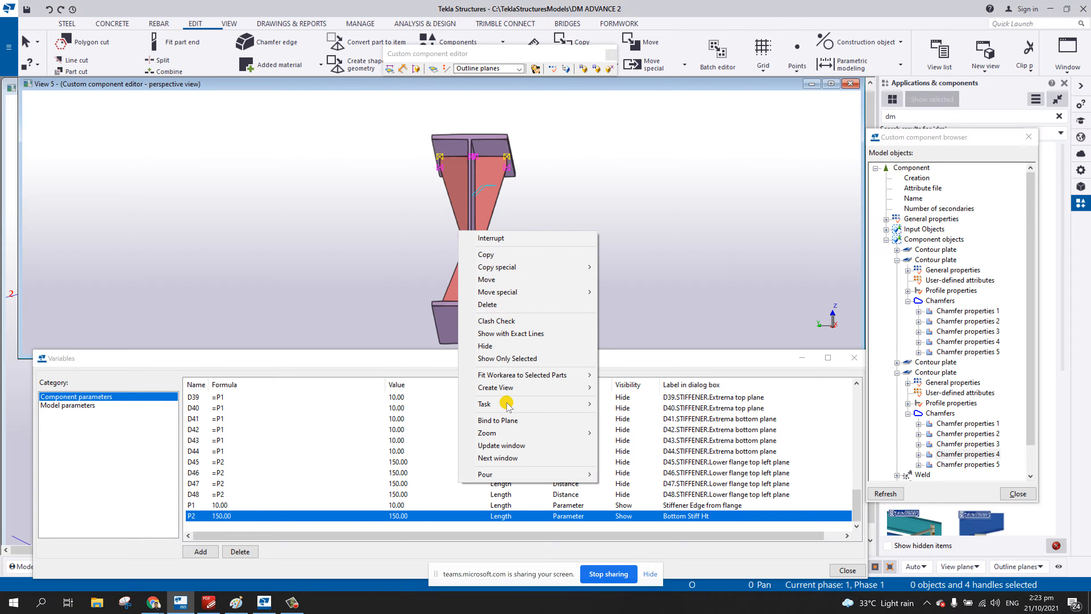
left_click(508, 421)
left_click(489, 148)
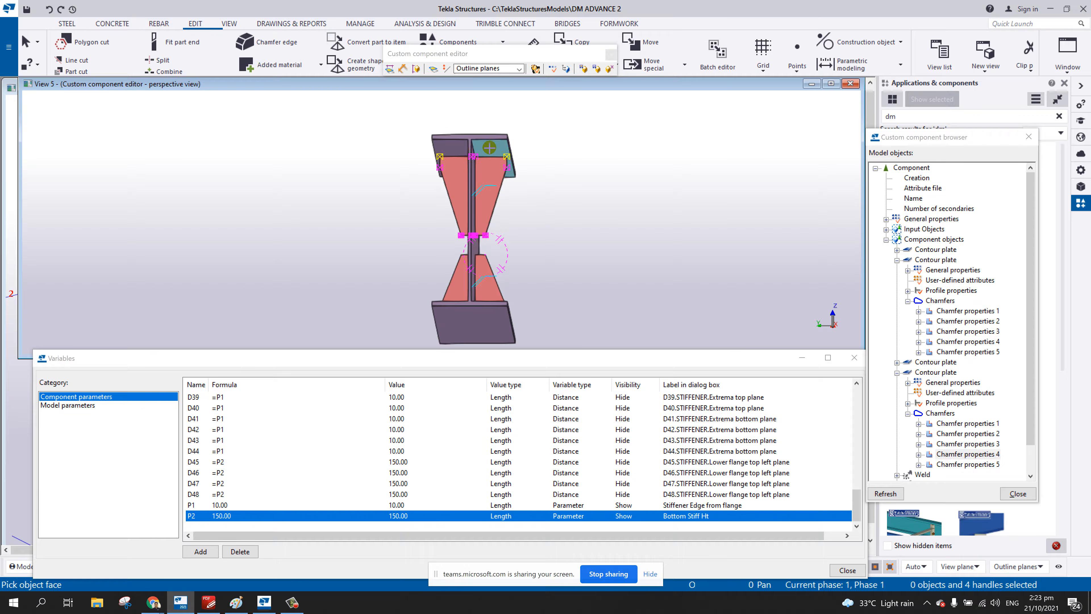
- Add another length parameter for the upper stiffeners and set its value to 185
left_click(198, 385)
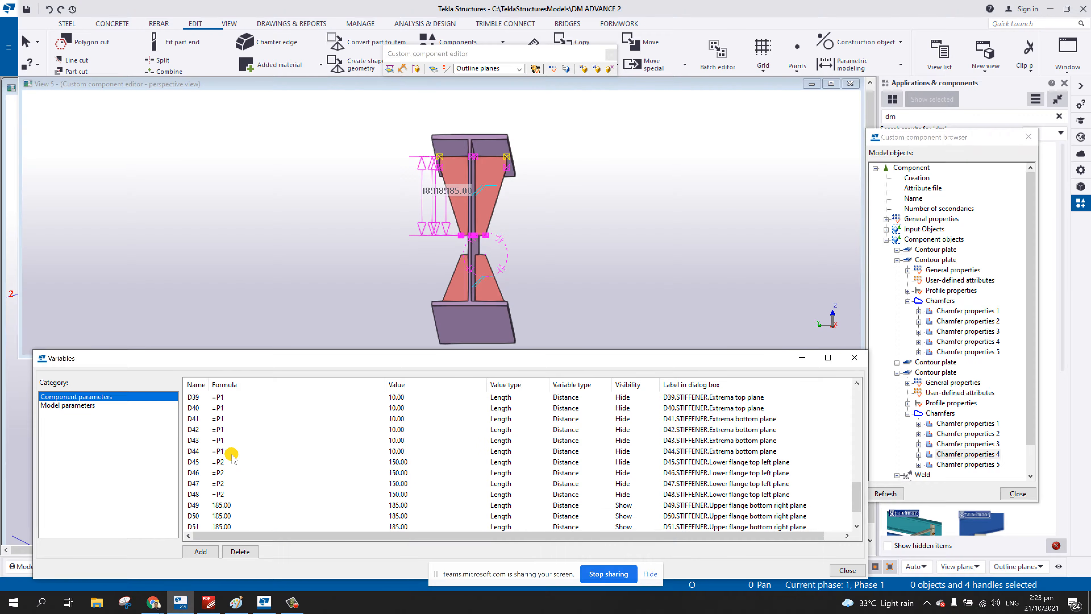
left_click(200, 551)
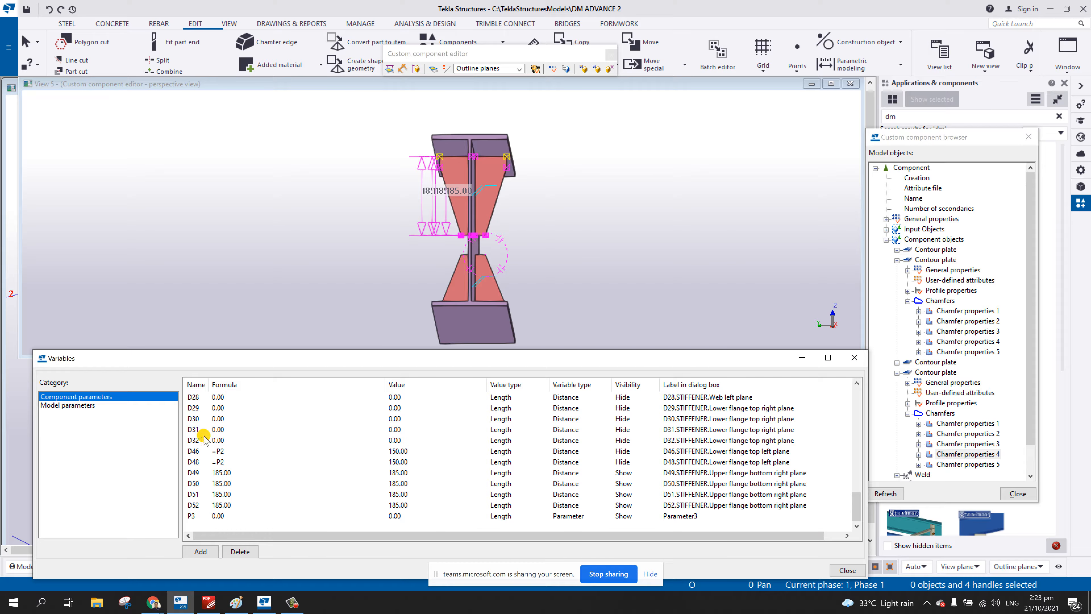
left_click(217, 516)
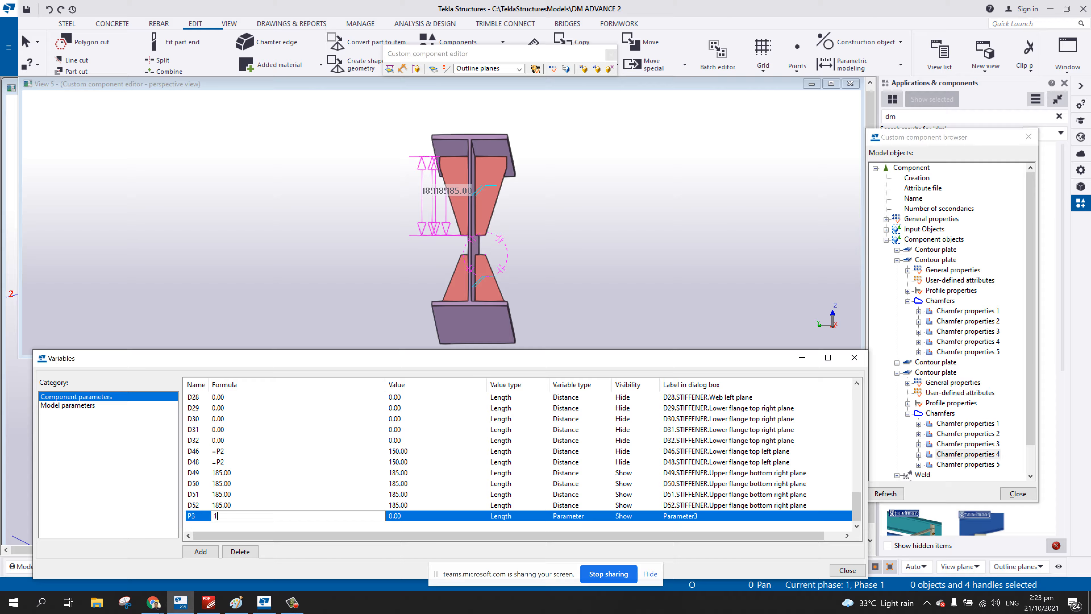
- Set the formulas of the upper flange distances D49 to D52 to =P3
left_click(223, 473)
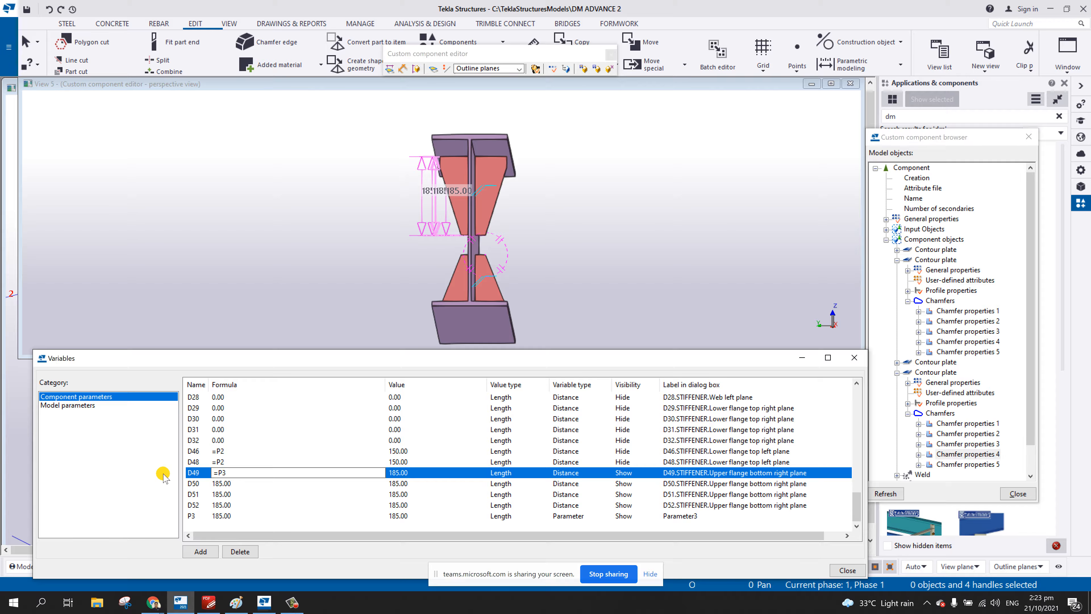
left_click_drag(224, 473, 161, 483)
key("ctrl+c")
left_click(223, 484)
key("ctrl+v")
left_click(216, 495)
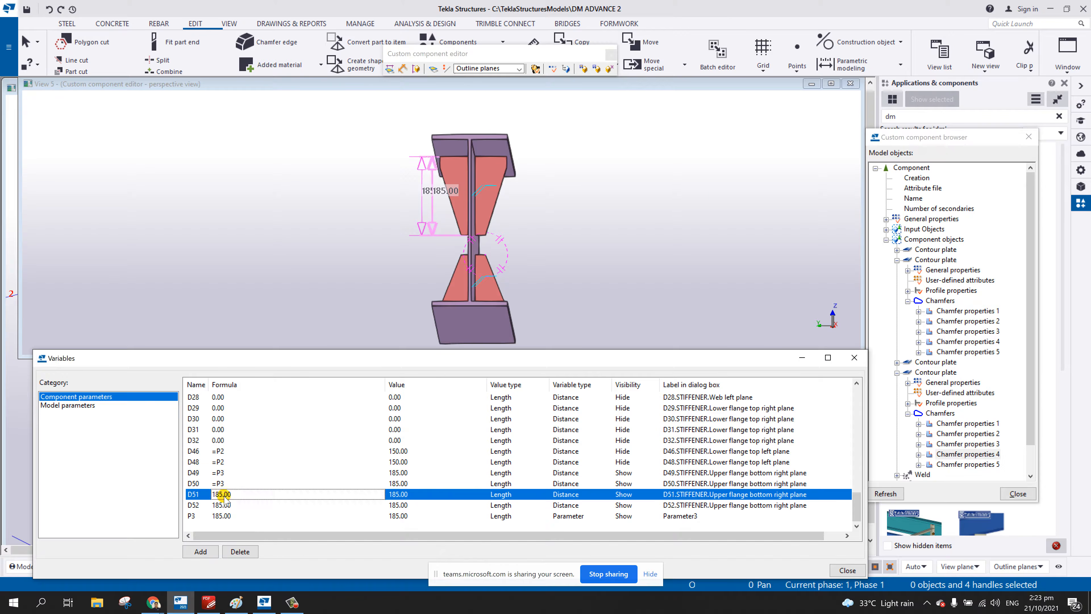
key("ctrl+v")
left_click(190, 506)
key("ctrl+v")
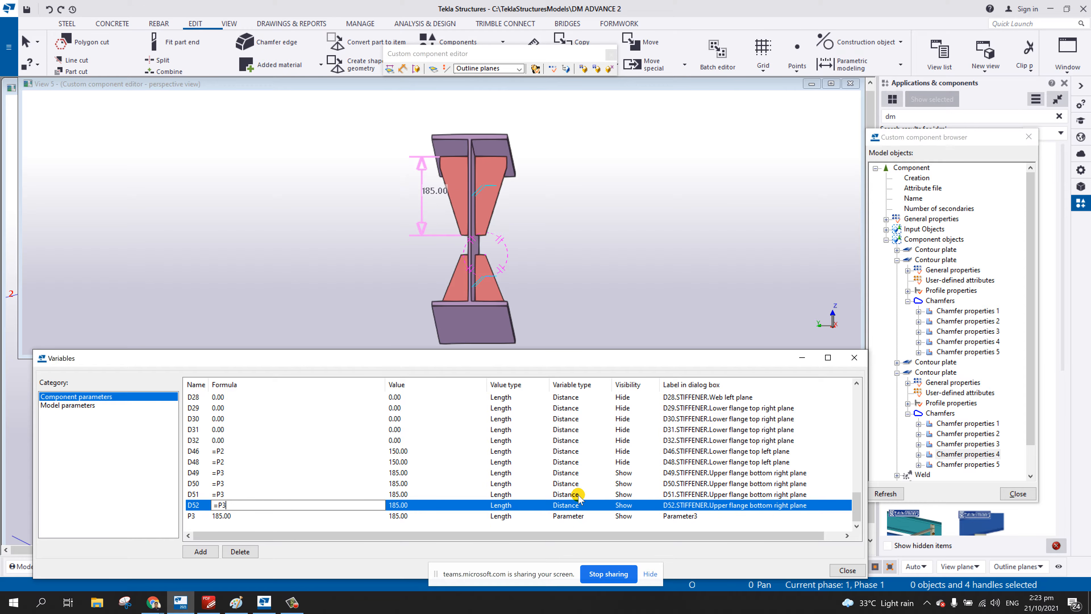
- Set the visibility of distance variables D49 to D52 to Hide
left_click(624, 472)
left_click(627, 477)
left_click(626, 484)
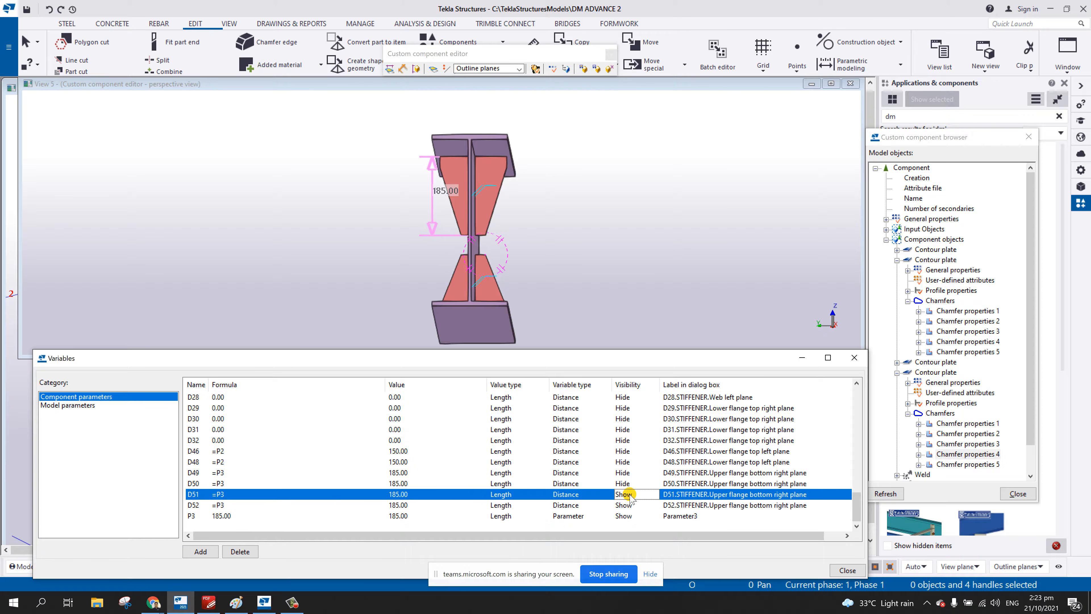
left_click(627, 495)
left_click(673, 505)
- Label parameter P3 "Top Stiff Ht"
left_click(701, 516)
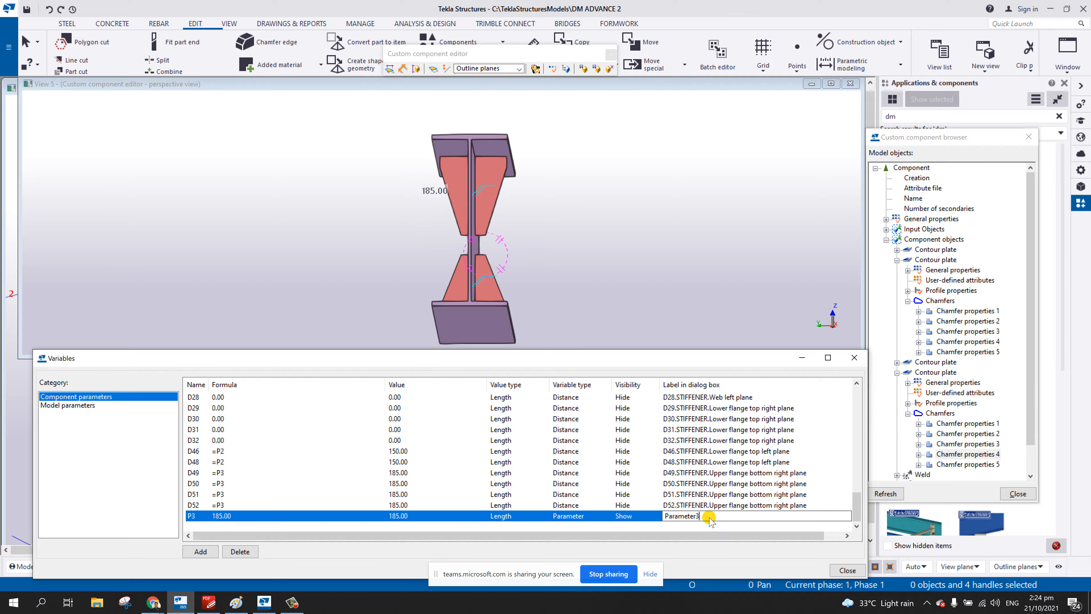
left_click(701, 516)
type("T")
left_click(618, 528)
- Set the Top Stiff Ht parameter to 150
scroll(493, 205, "down", 1)
middle_click_drag(488, 246, 496, 206)
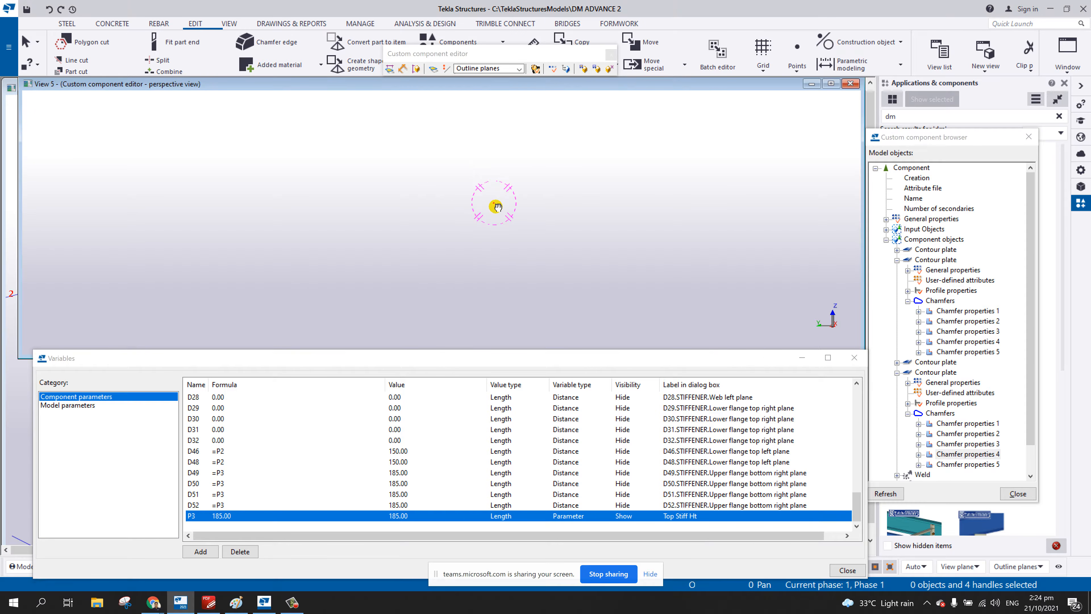
middle_click_drag(451, 157, 476, 299)
scroll(455, 271, "up", 1)
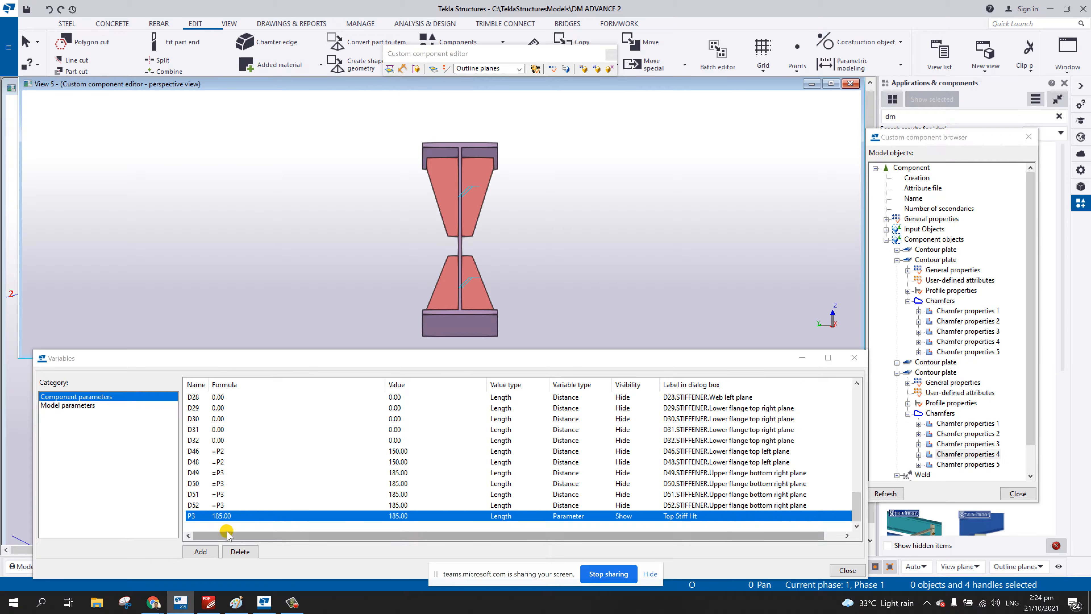
left_click(226, 533)
double_click(199, 515)
type("150")
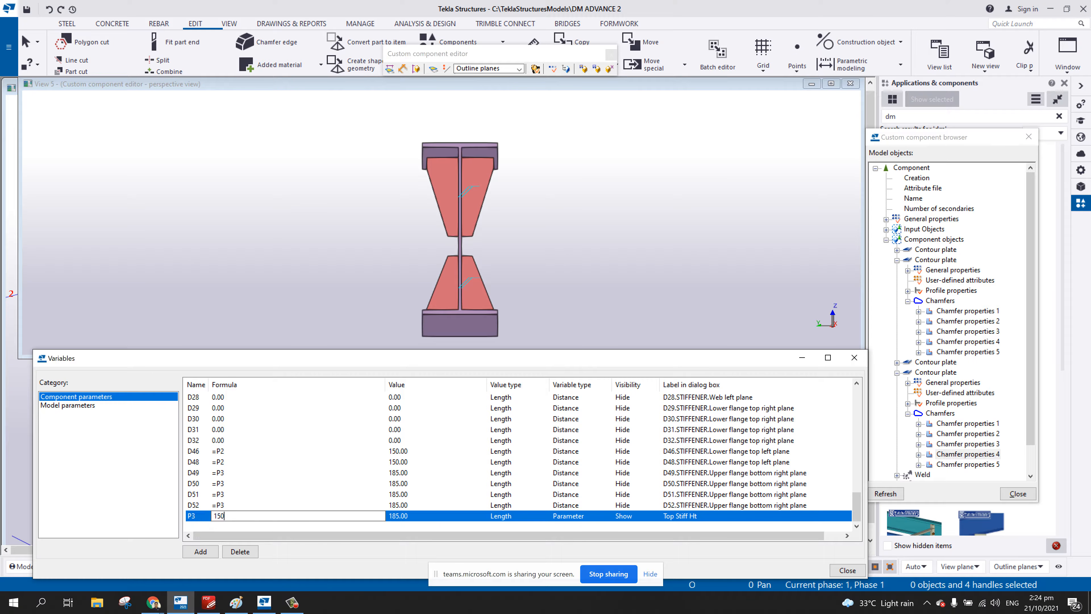
key("Return")
- Examine the resized upper and lower stiffener plates from several angles, and sort the variables by name
left_click(491, 236)
scroll(491, 236, "down", 2)
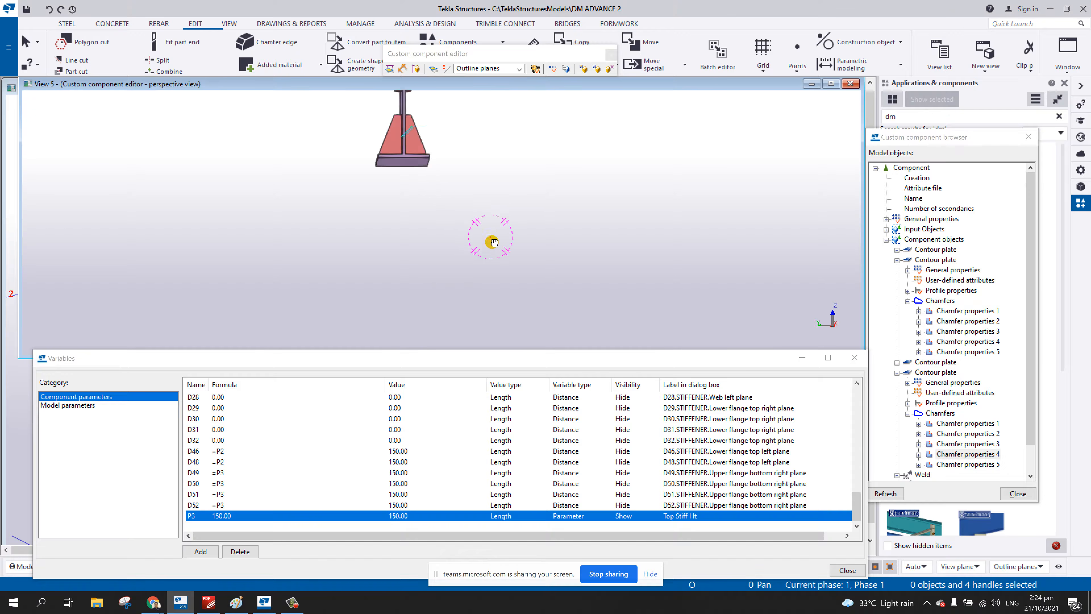
middle_click_drag(414, 152, 553, 312)
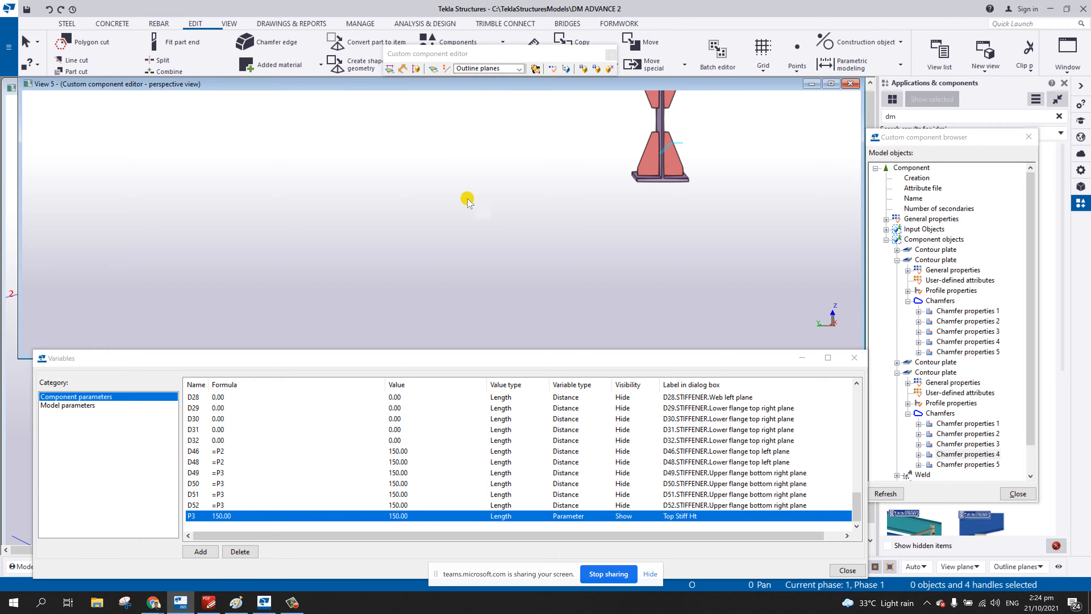
middle_click_drag(632, 169, 461, 273)
scroll(508, 234, "up", 3)
middle_click_drag(509, 234, 441, 256)
scroll(453, 251, "down", 1)
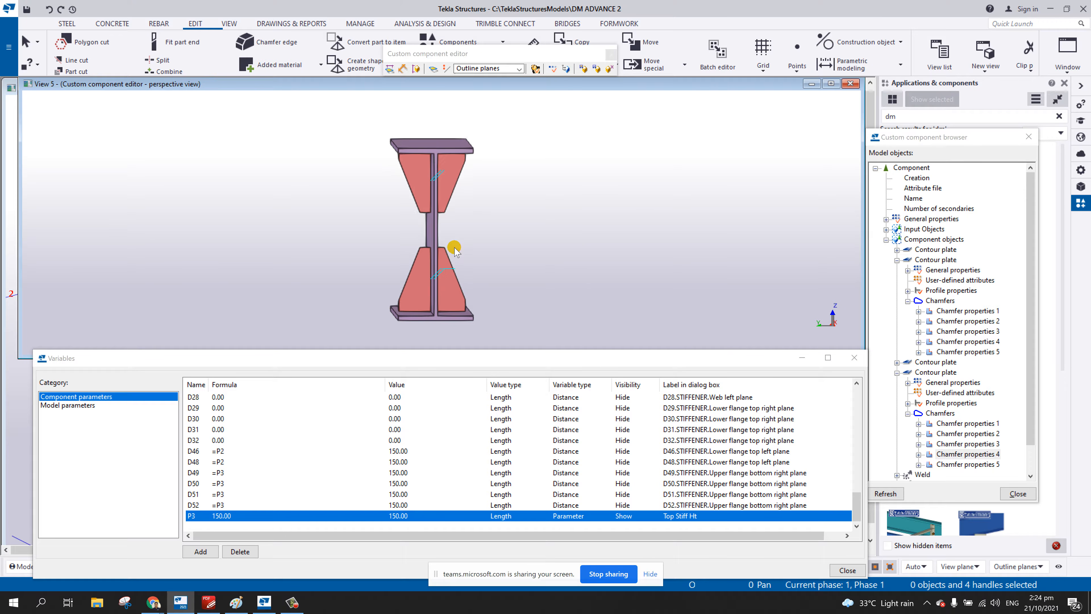
scroll(452, 235, "down", 5)
middle_click_drag(515, 232, 355, 257)
scroll(478, 252, "down", 2)
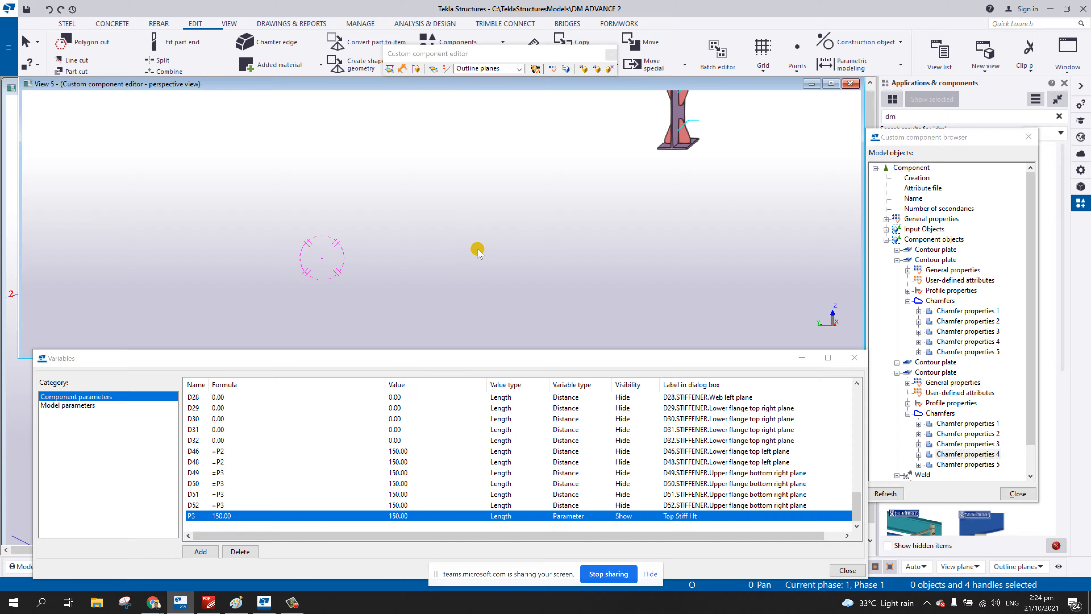
middle_click_drag(636, 182, 370, 336)
scroll(370, 297, "up", 4)
scroll(367, 298, "up", 5)
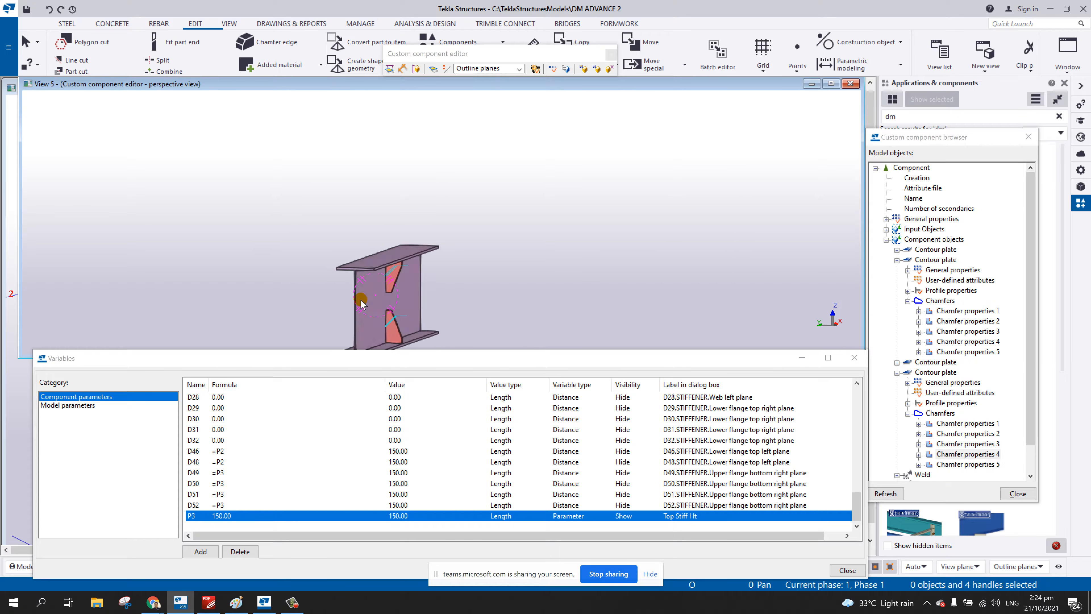
middle_click_drag(447, 211, 483, 191, "ctrl")
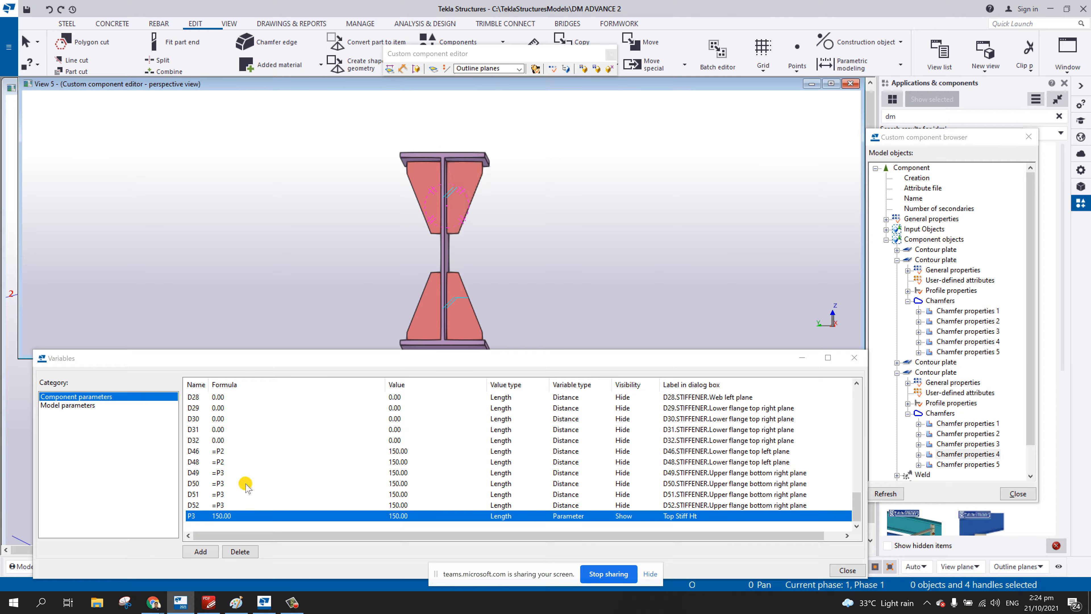
left_click(196, 384)
left_click(196, 384)
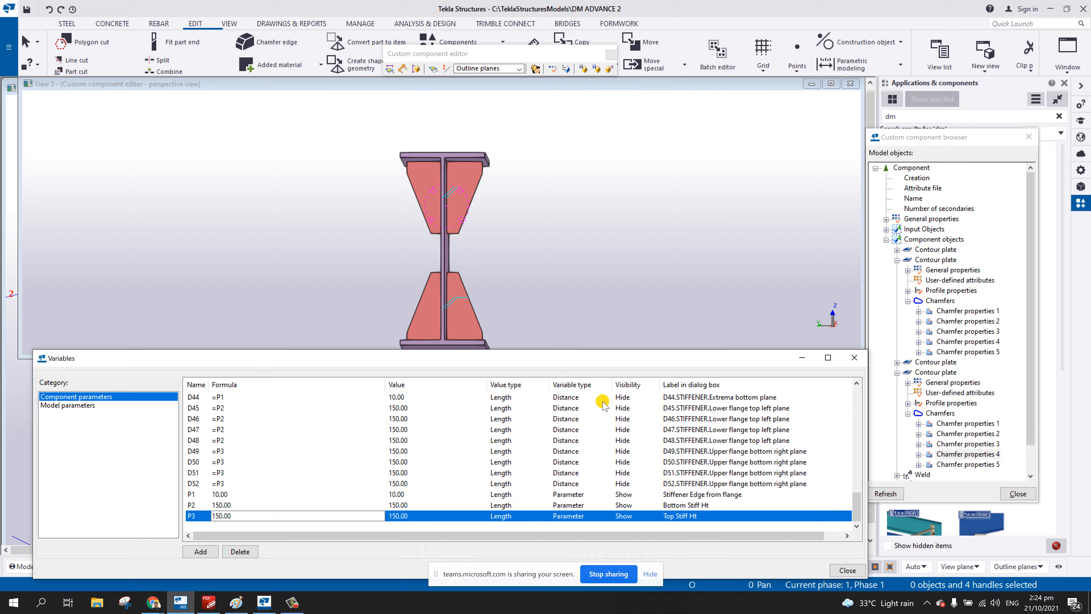
left_click(292, 604)
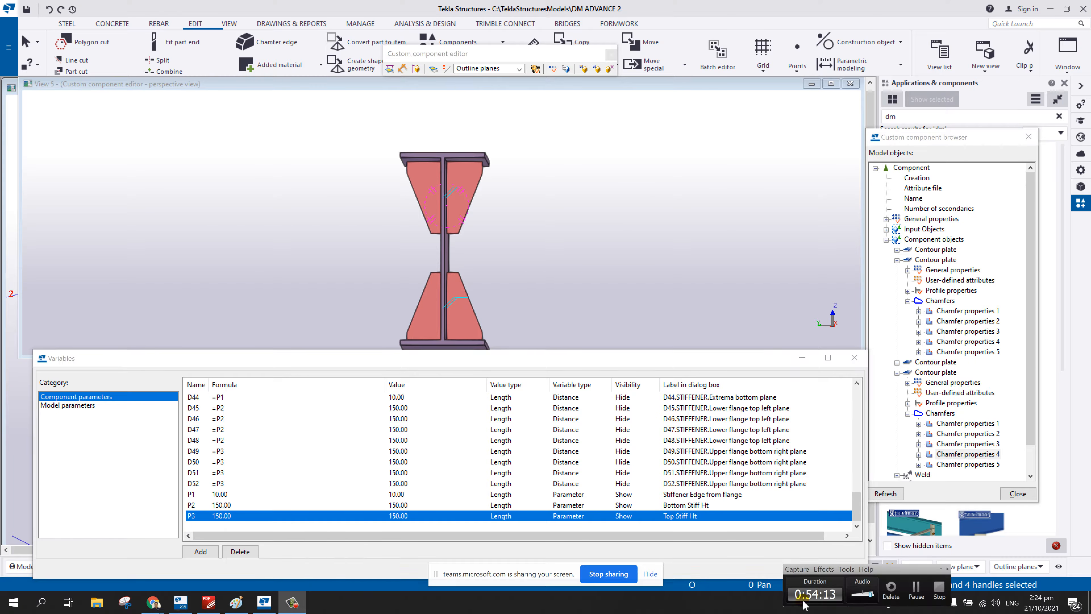
left_click(938, 588)
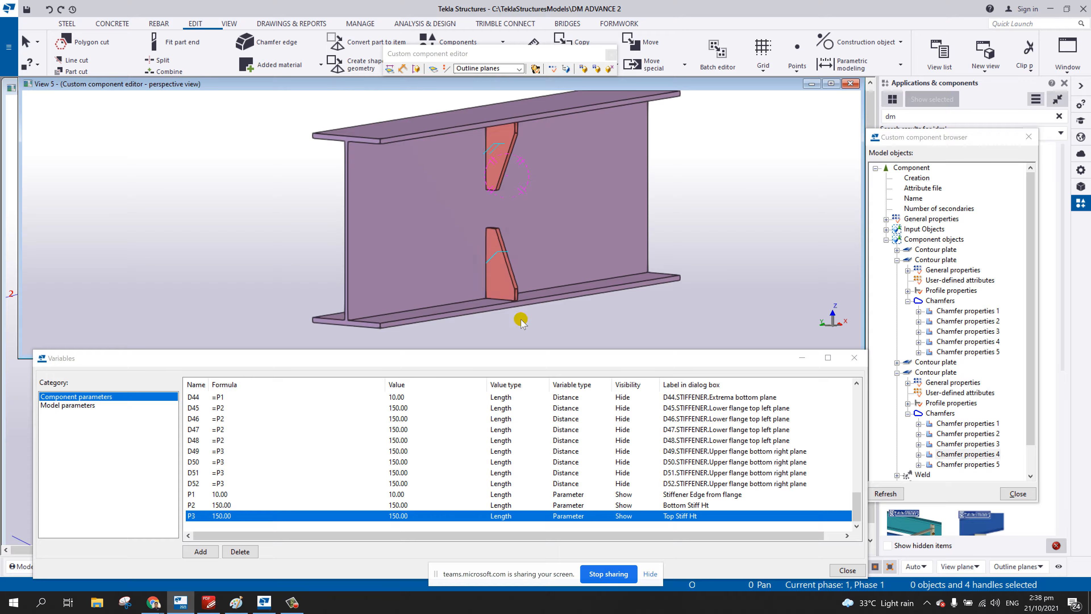
- Examine the lower and upper stiffener plates end-on and up close, focusing on the lower plates' outer vertical edges
scroll(516, 301, "up", 5)
middle_click_drag(511, 300, 552, 276, "ctrl")
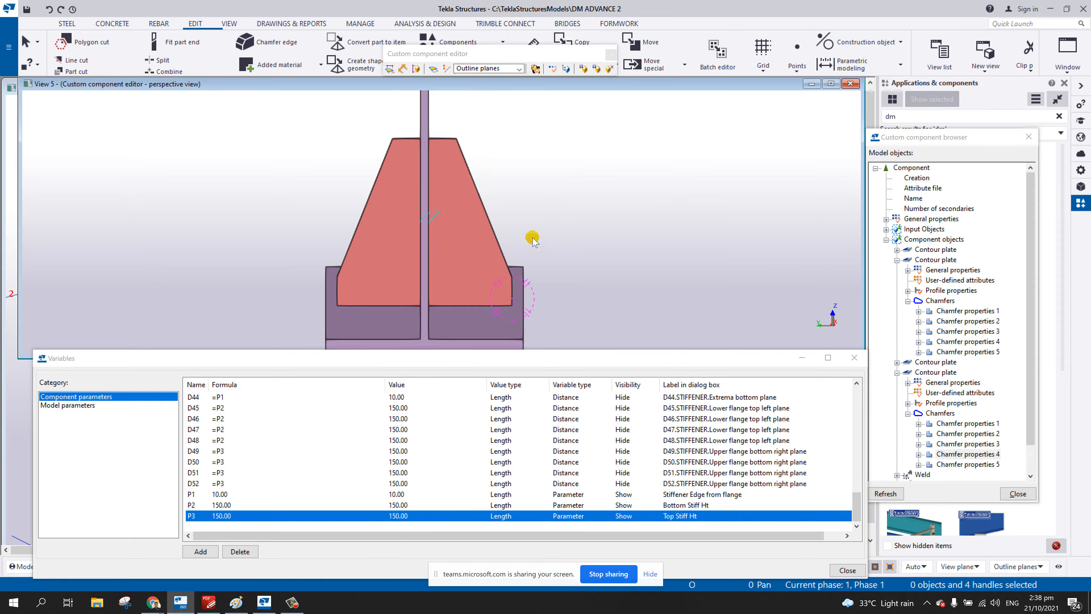
scroll(540, 225, "down", 5)
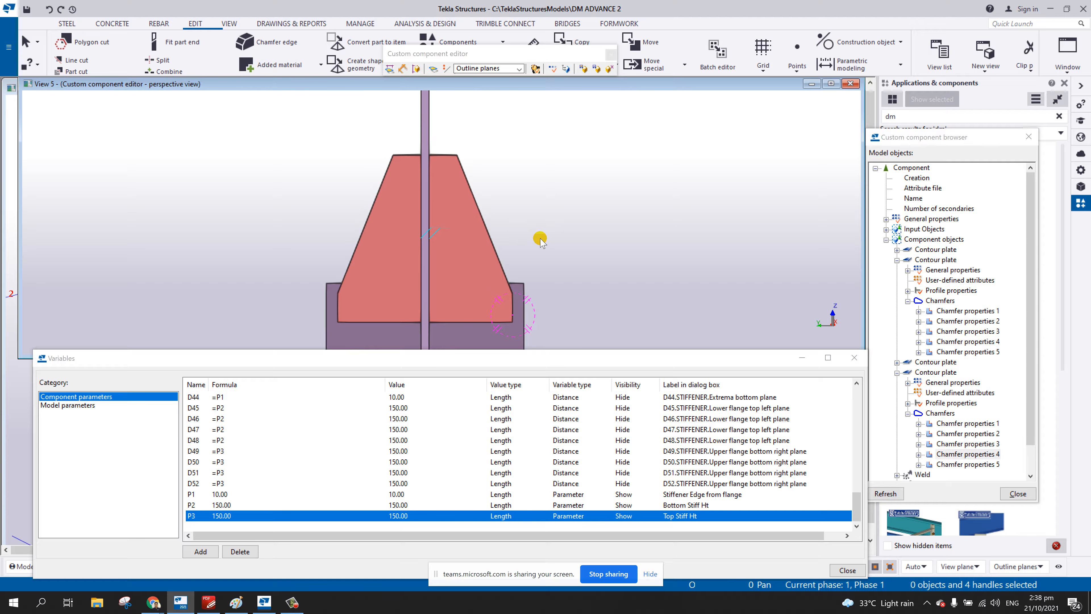
scroll(534, 233, "down", 2)
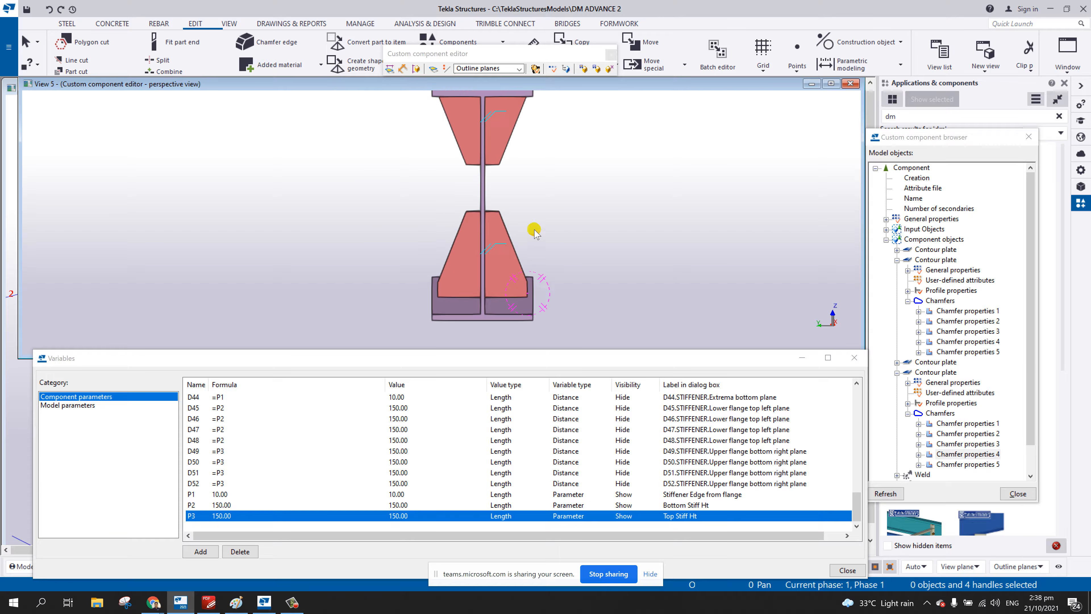
middle_click_drag(534, 232, 534, 228, "ctrl")
middle_click_drag(534, 228, 337, 150)
middle_click_drag(629, 254, 559, 234)
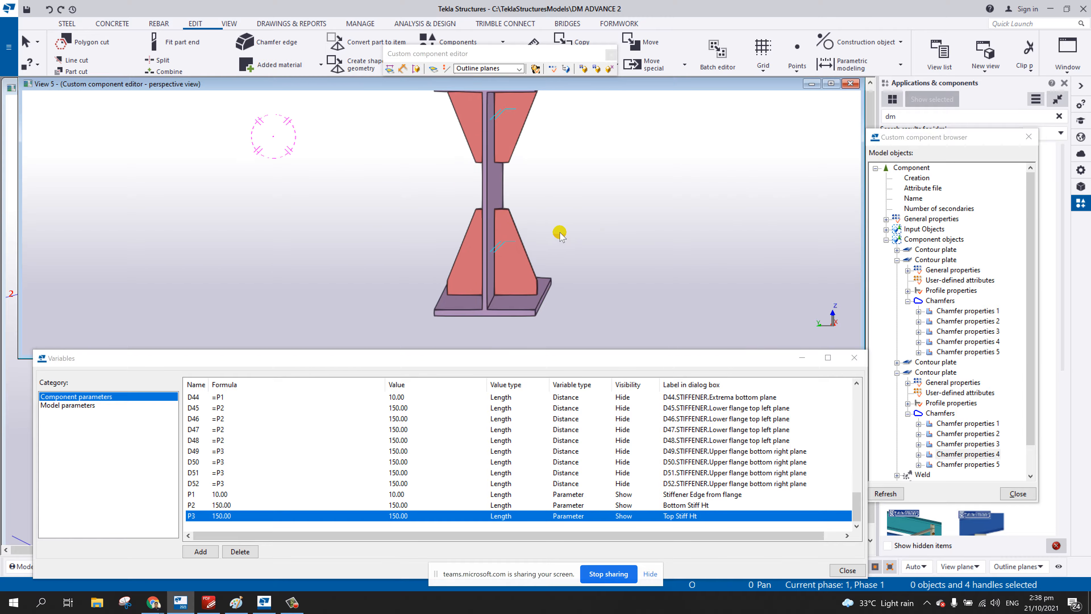
scroll(537, 284, "up", 4)
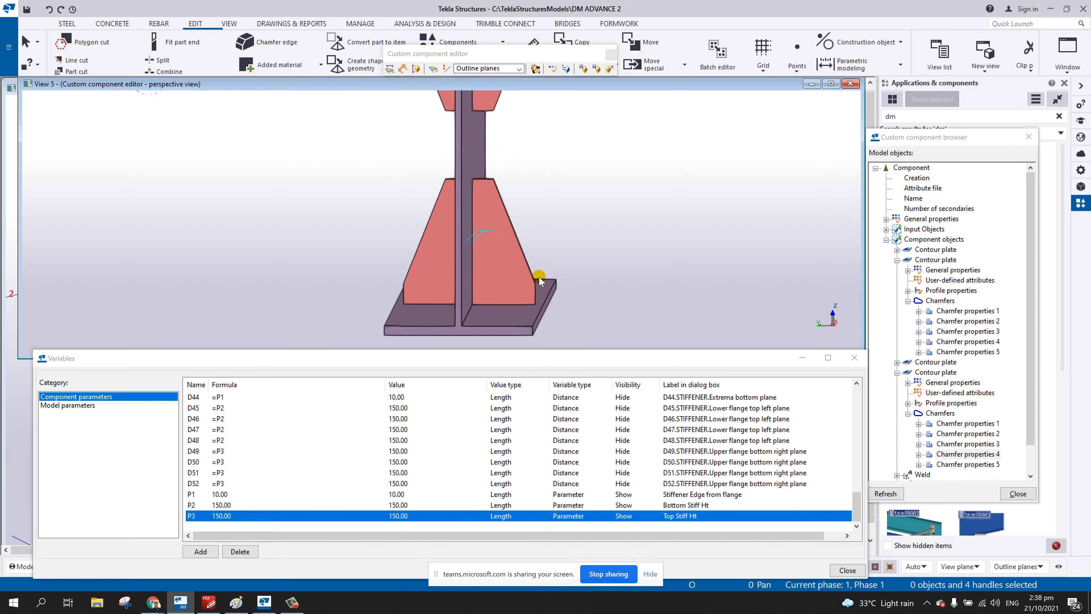
scroll(536, 283, "up", 1)
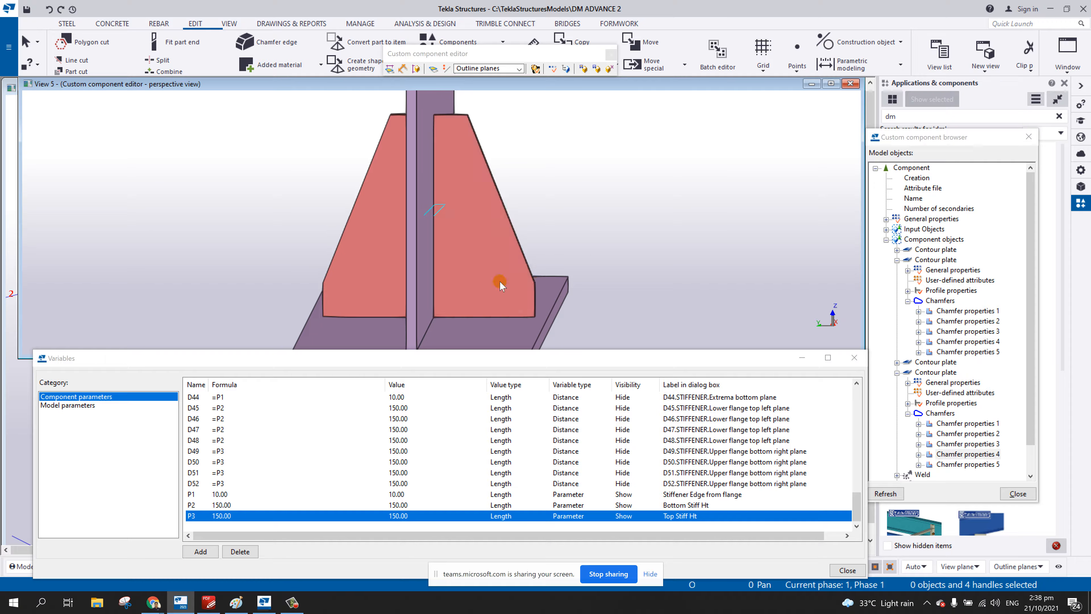
- Check the stiffener edge dimensions in Section F-F of the connection details PDF, and return to the component model
left_click(207, 603)
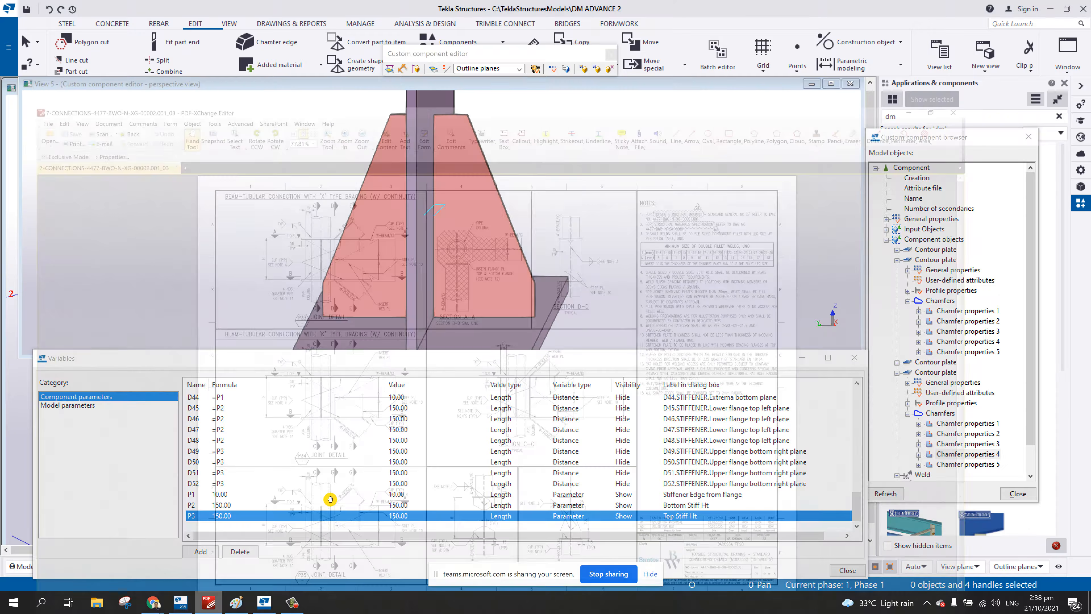
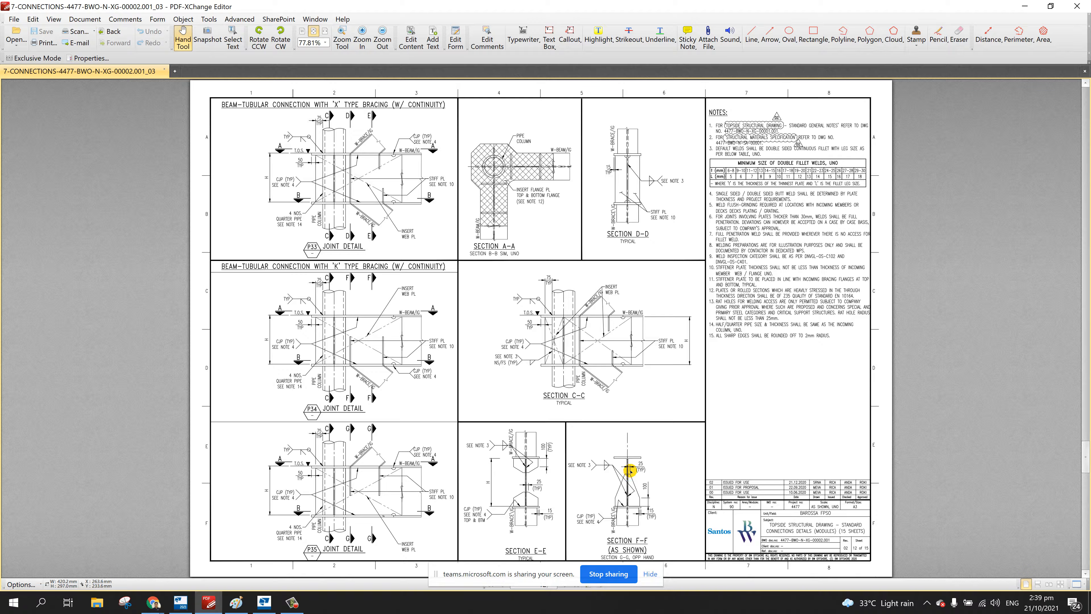
mouse_move(629, 470)
left_click(1025, 8)
- Bind the upper handles of the lower stiffener plates' outer vertical edges to the lower flange's top face
left_click(494, 298)
left_click(527, 282)
scroll(533, 275, "down", 3)
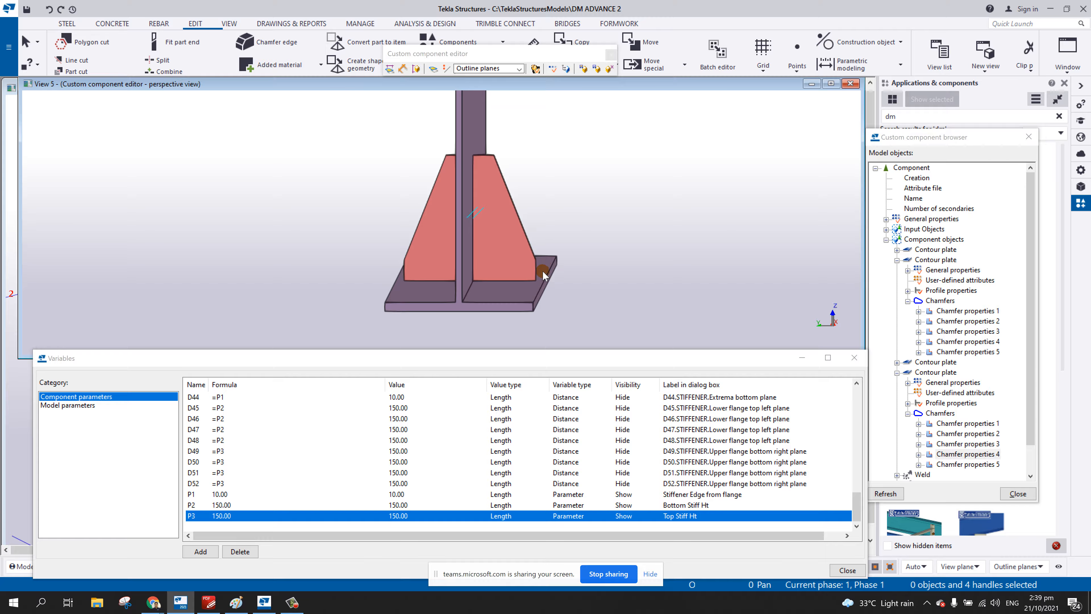
left_click(580, 261)
mouse_move(546, 280)
middle_mouse_down()
mouse_move(620, 296)
mouse_move(565, 282)
middle_mouse_up()
scroll(620, 296, "down", 2)
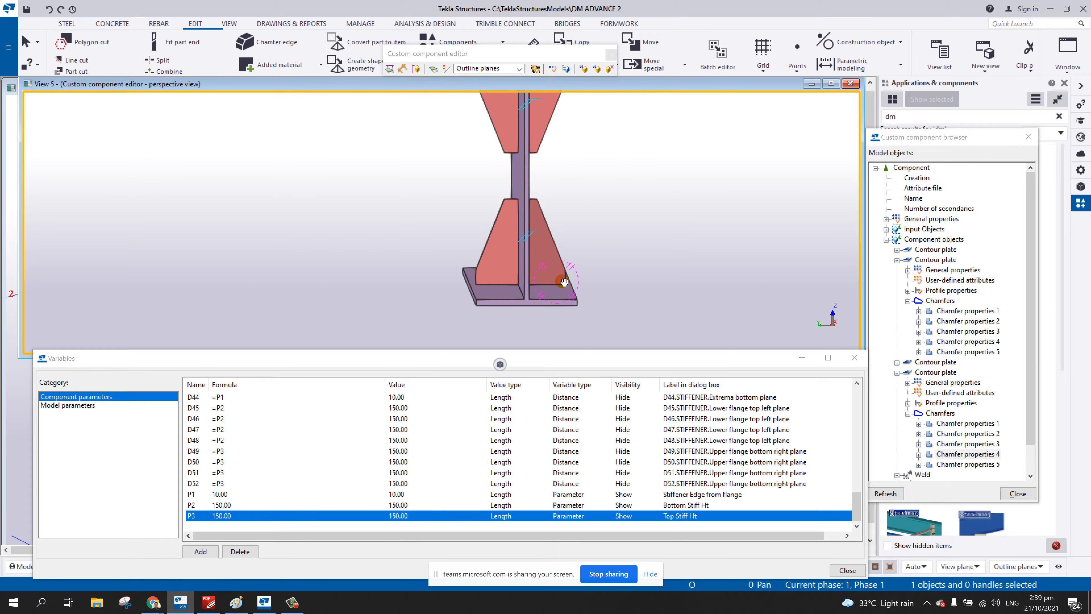
left_click(552, 264)
scroll(547, 269, "up", 3)
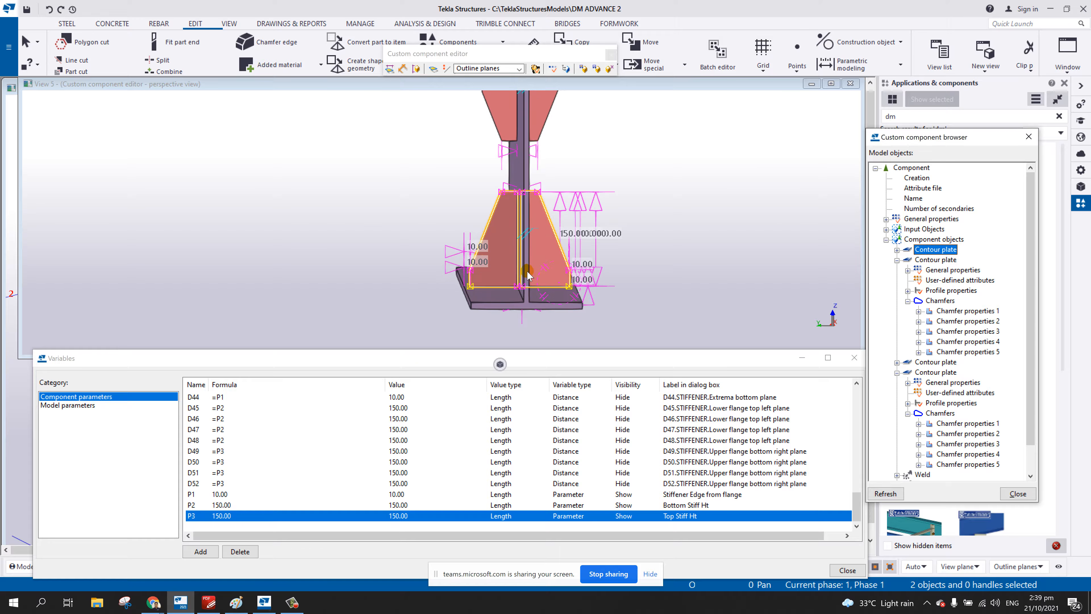
middle_click_drag(546, 273, 543, 274, "ctrl")
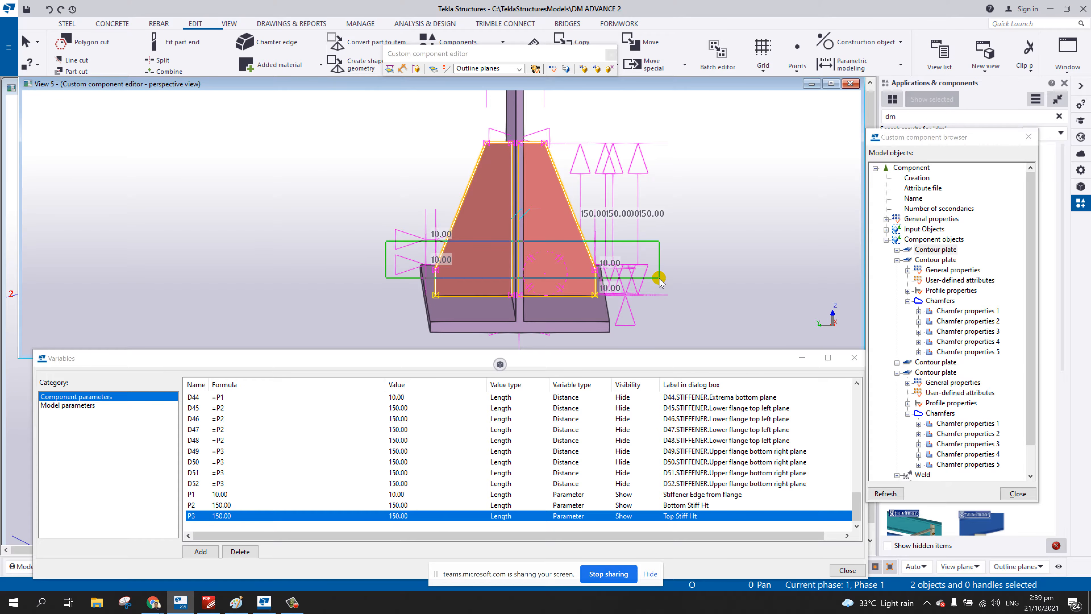
left_click(595, 269)
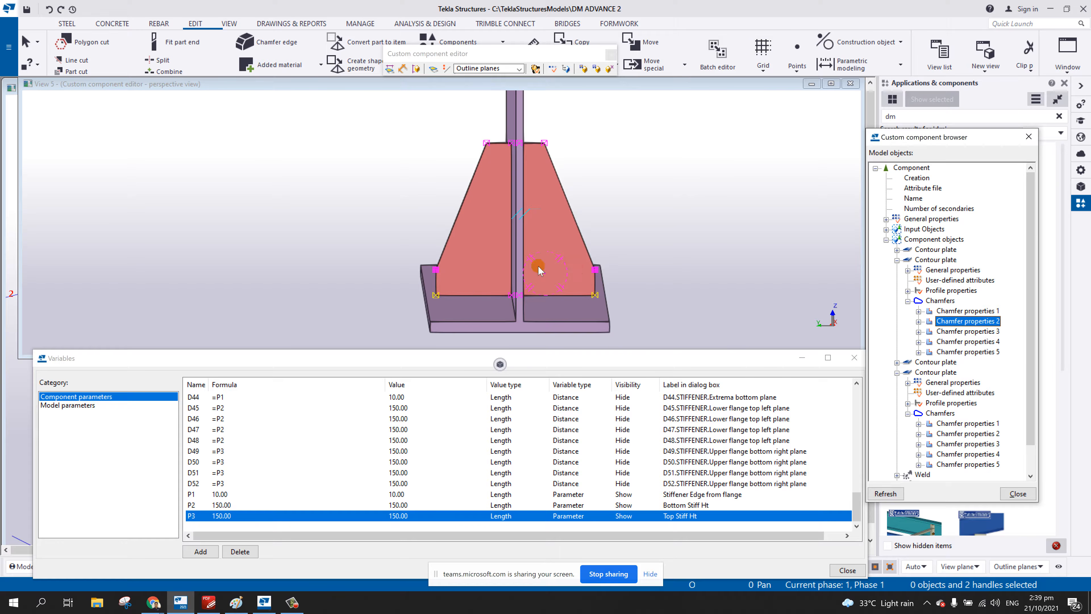
right_click(633, 221)
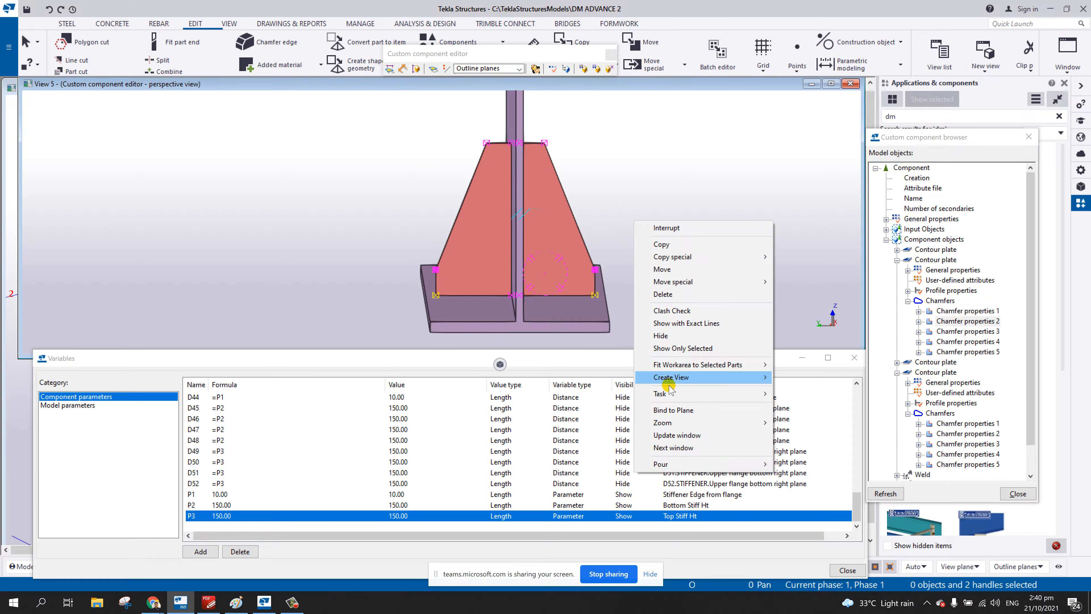
left_click(671, 410)
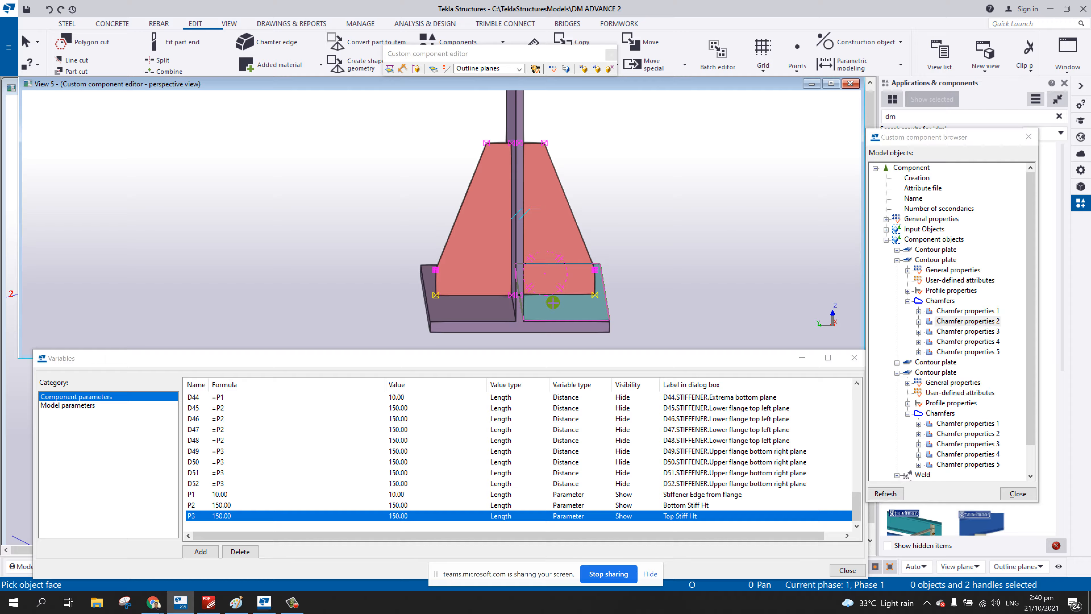
left_click(554, 306)
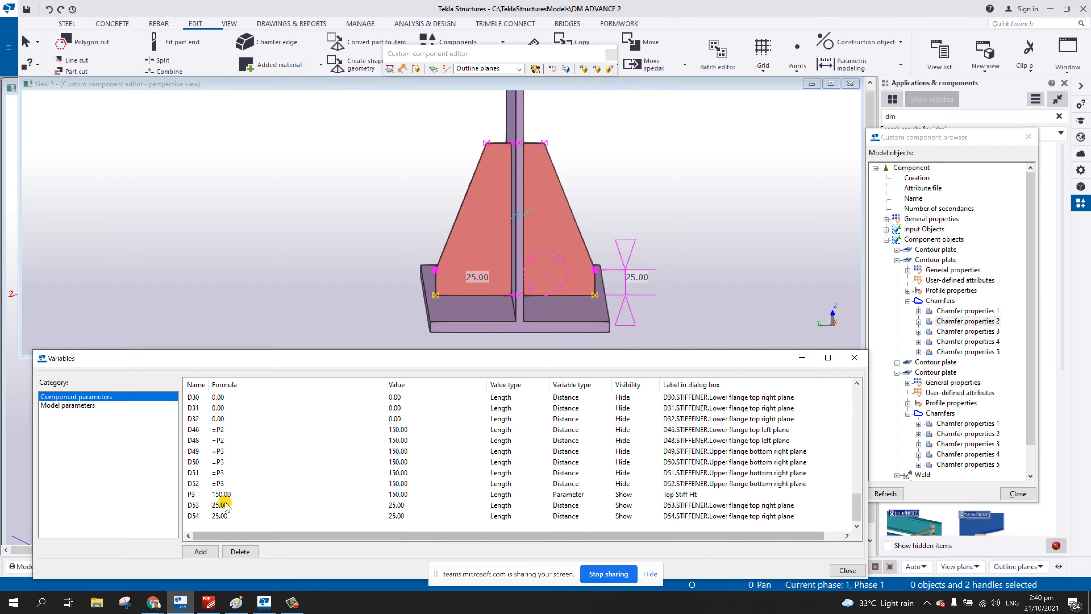
- Bind the lower handles of the upper stiffener plates' outer vertical edges to the upper flange's underside
scroll(536, 236, "down", 2)
middle_click_drag(534, 150, 534, 243)
middle_click_drag(525, 203, 527, 188, "ctrl")
left_click(536, 226)
left_click(485, 224, "ctrl")
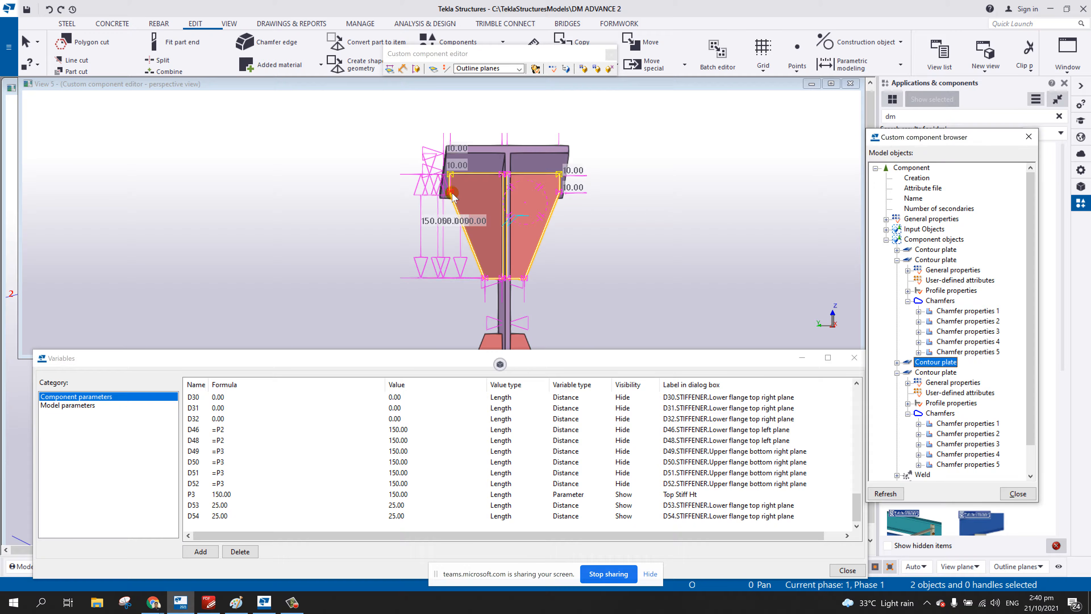
scroll(436, 189, "up", 2)
left_click_drag(419, 178, 669, 225, "alt")
right_click(601, 186)
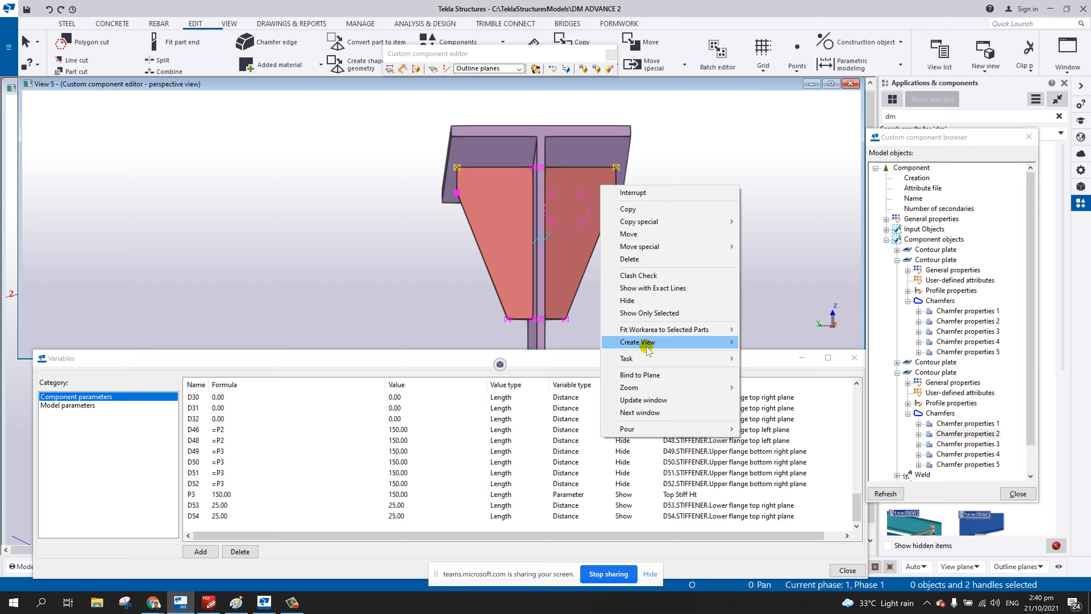
left_click(653, 373)
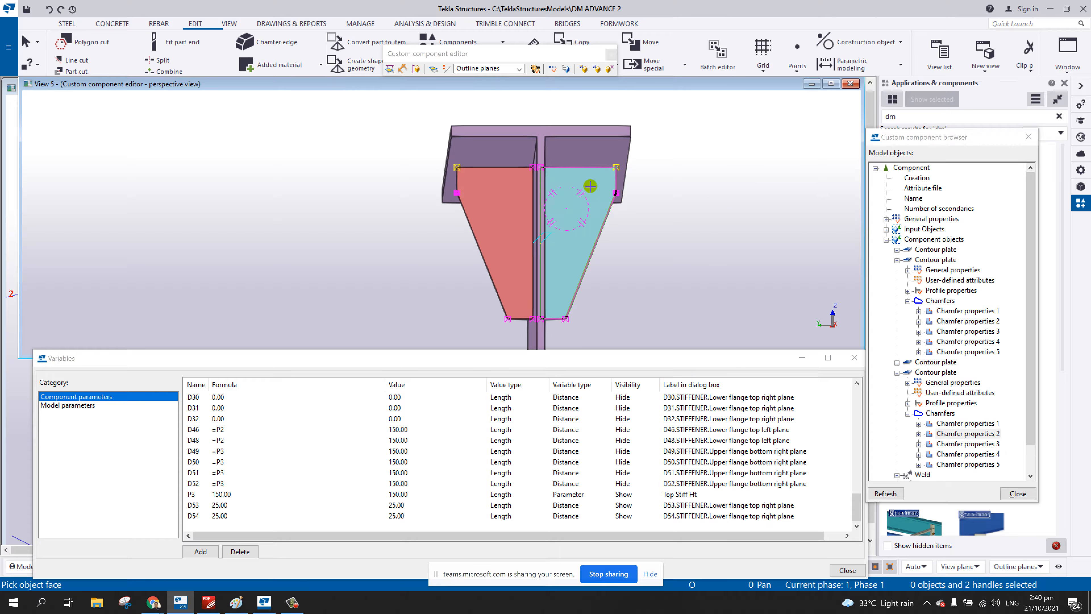
left_click(580, 156)
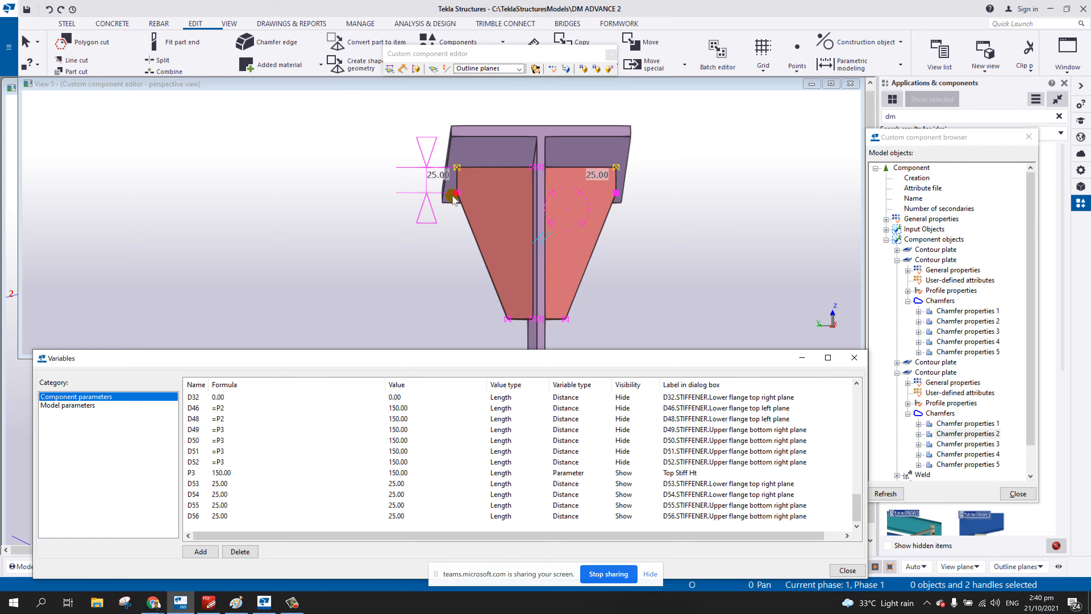
- Add parameter P4 with a value of 25 and label it "Stiffener Vertical Edge"
left_click(202, 551)
left_click(222, 527)
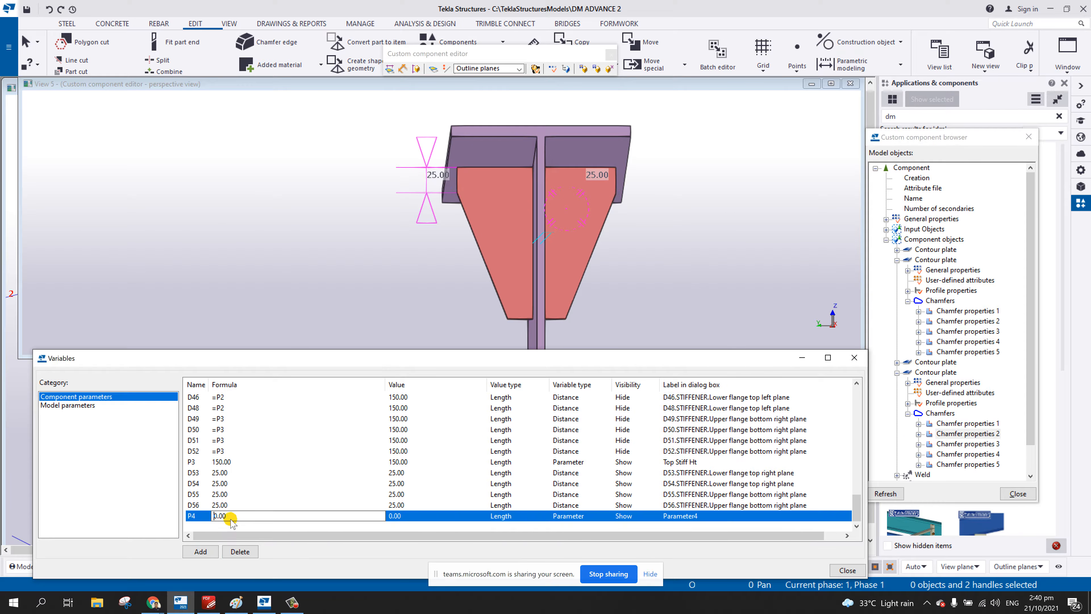
left_click(192, 515)
type("25")
left_click(690, 516)
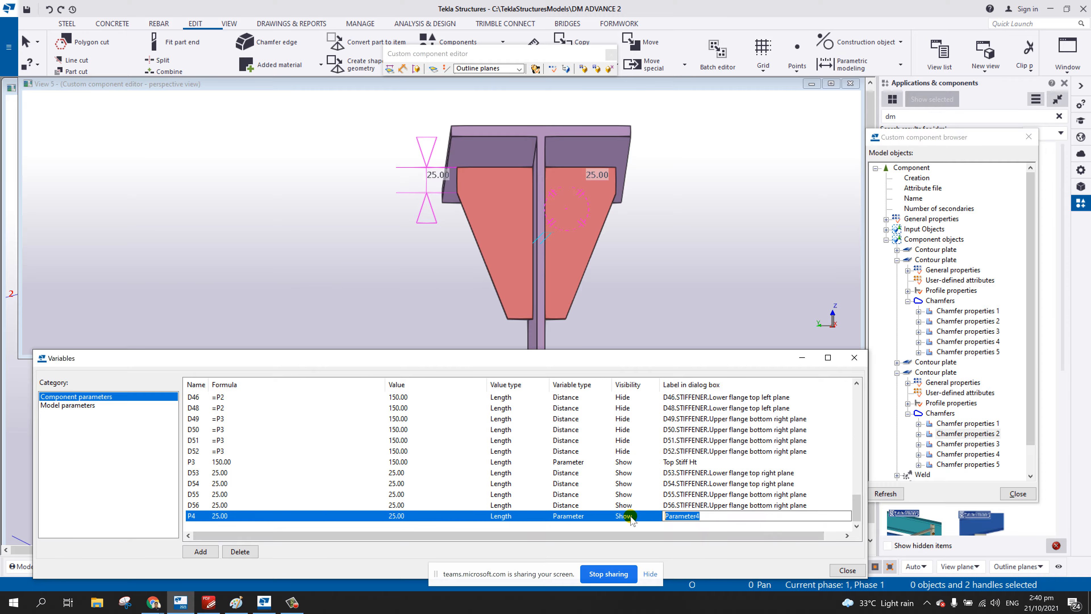
type("Stiffener Vertical Edge")
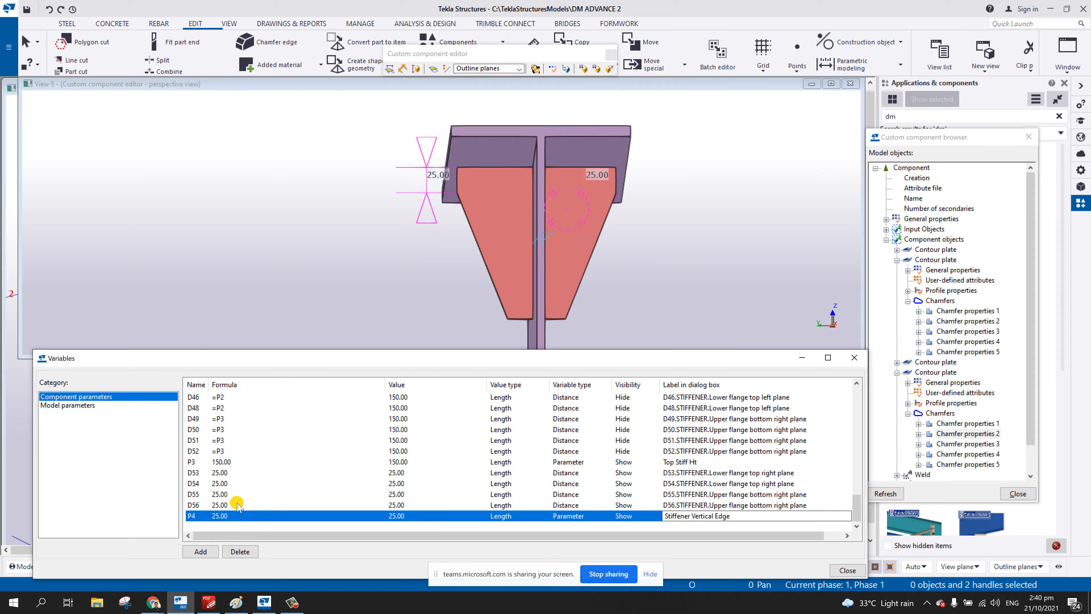
- Set the formula of distance variables D53 to D56 to =P4
double_click(226, 473)
type("=")
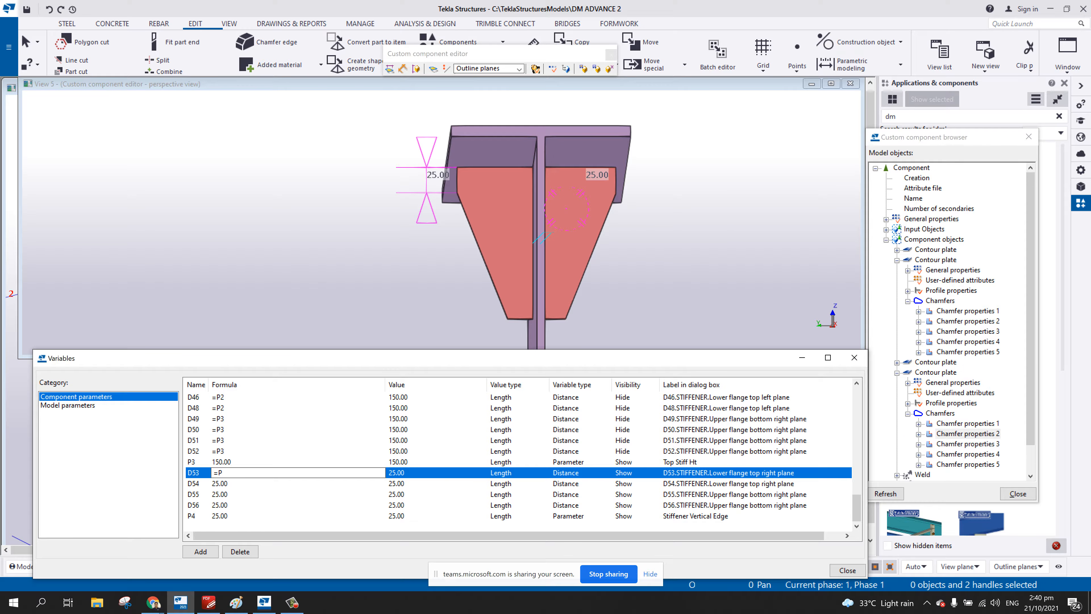
left_click_drag(227, 476, 193, 481)
key("ctrl+c")
double_click(227, 483)
key("ctrl+v")
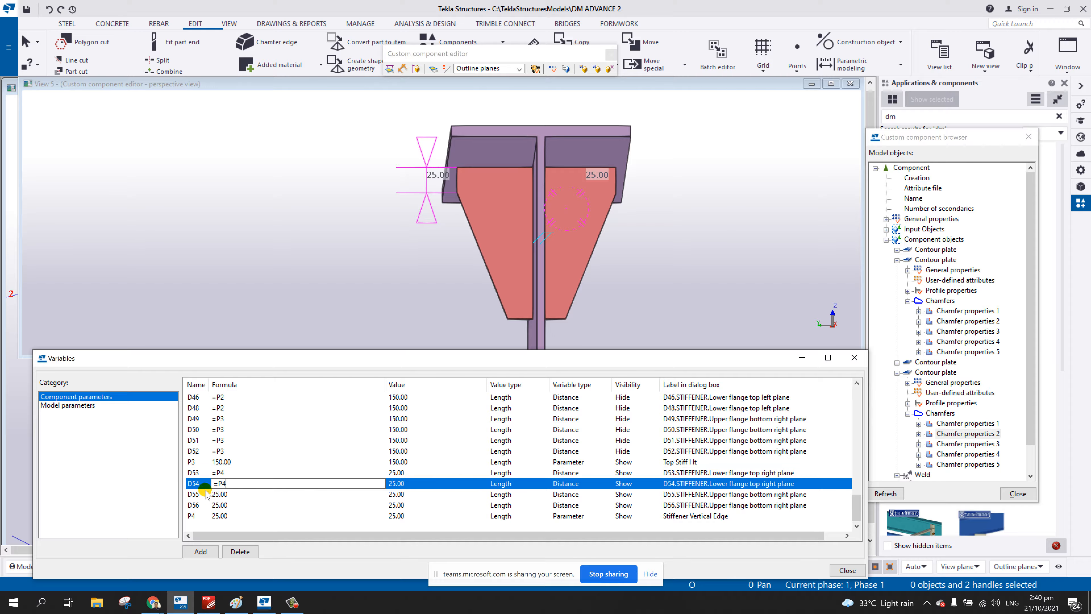
double_click(227, 494)
key("ctrl+v")
double_click(228, 505)
key("ctrl+v")
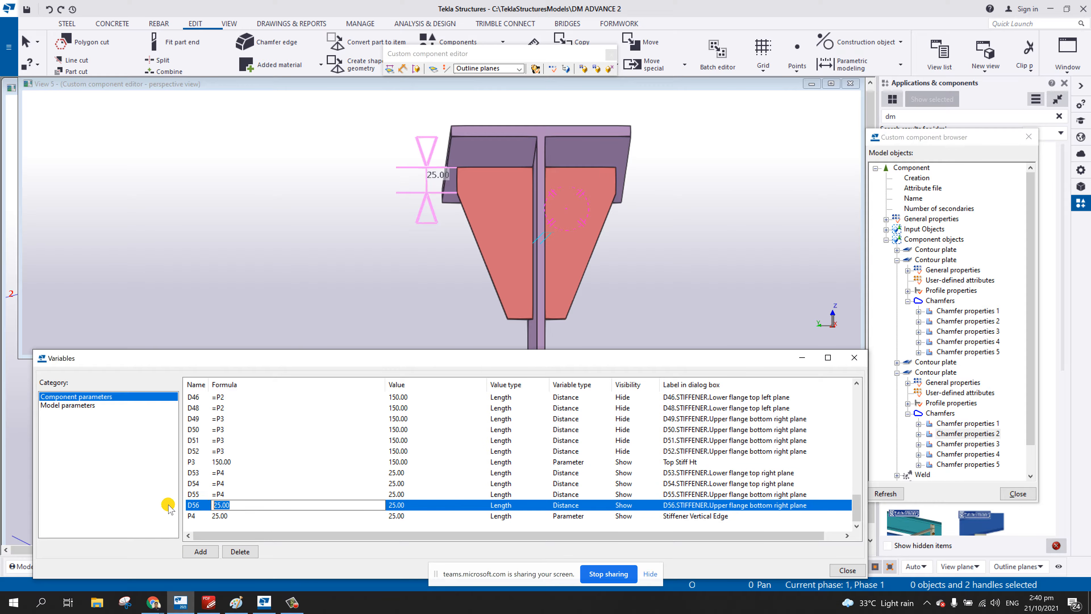
- Set the visibility of distance variables D53 to D56 to Hide
left_click(629, 473)
left_click(629, 480)
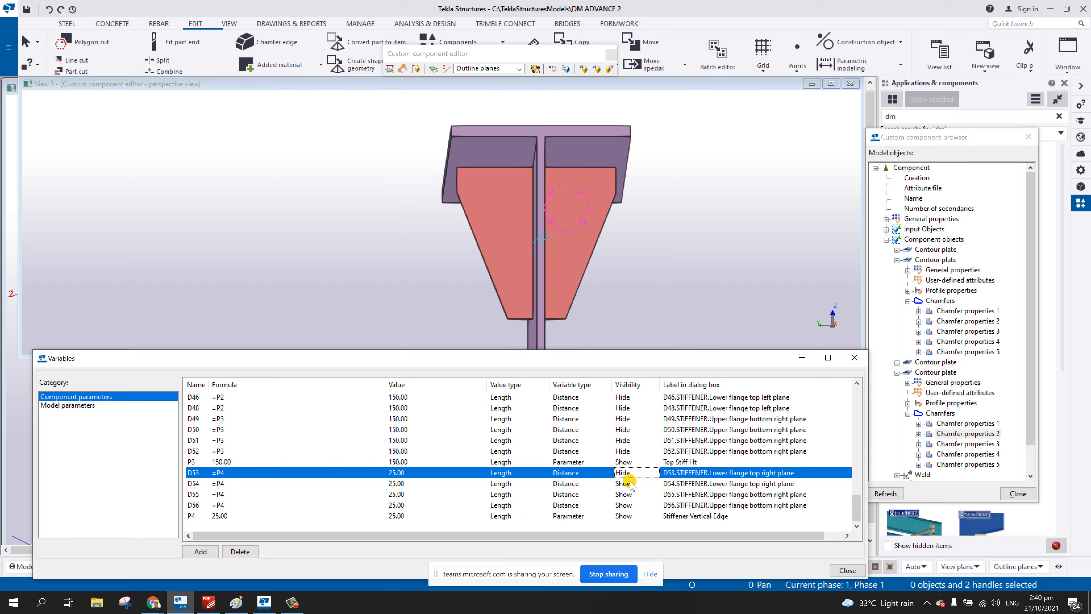
left_click(631, 483)
left_click(633, 494)
left_click(631, 505)
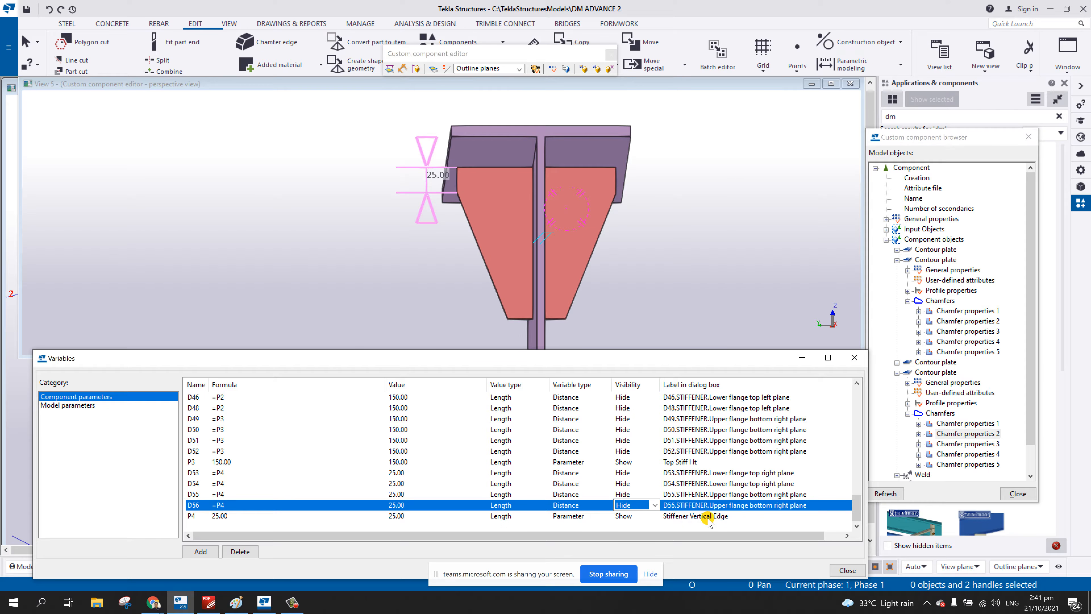
left_click(696, 277)
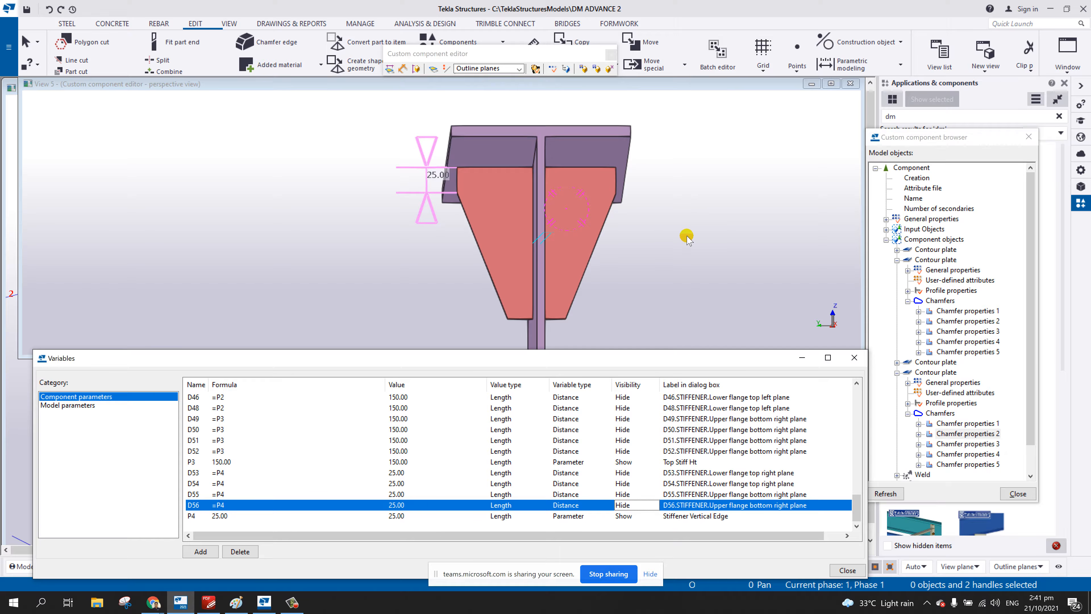
left_click(686, 236)
- Bind the inner-end handles of the upper and lower stiffener plates on the beam's right side to the web's right face
scroll(675, 245, "down", 5)
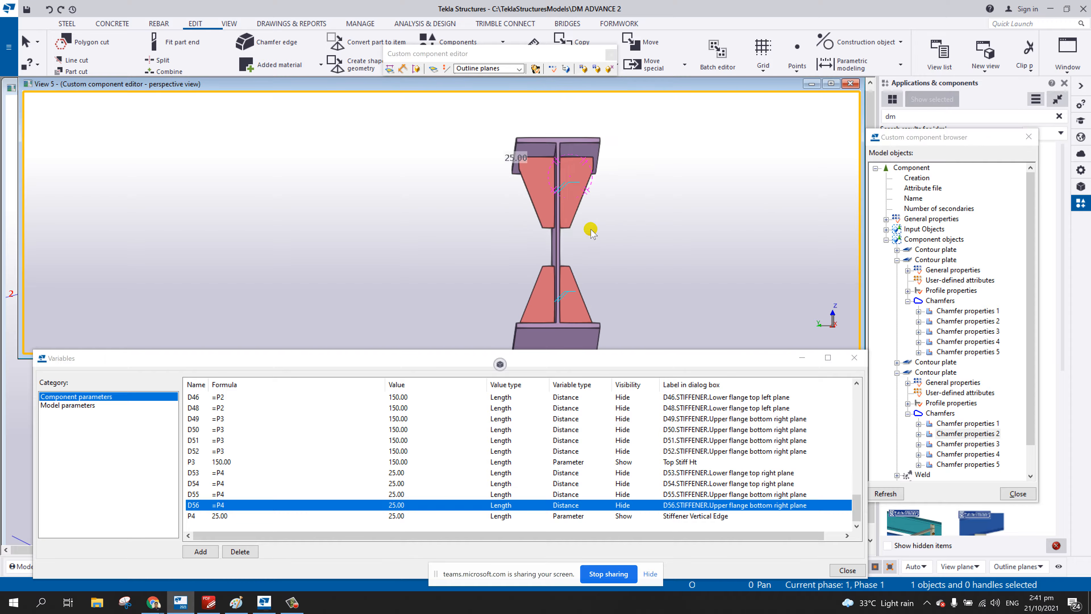
scroll(585, 231, "up", 2)
scroll(370, 205, "up", 3)
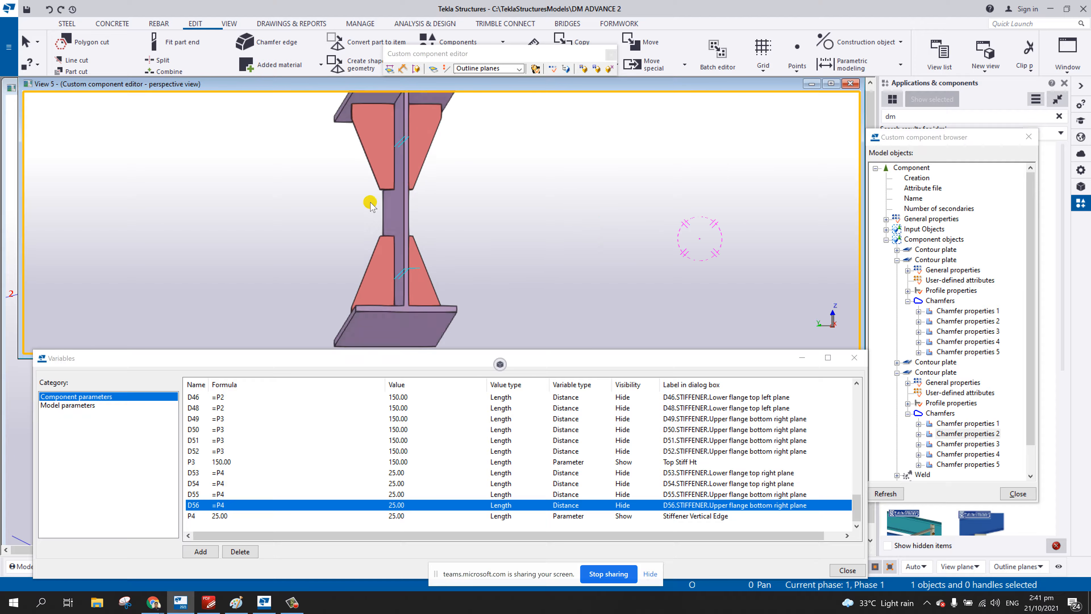
scroll(373, 203, "up", 3)
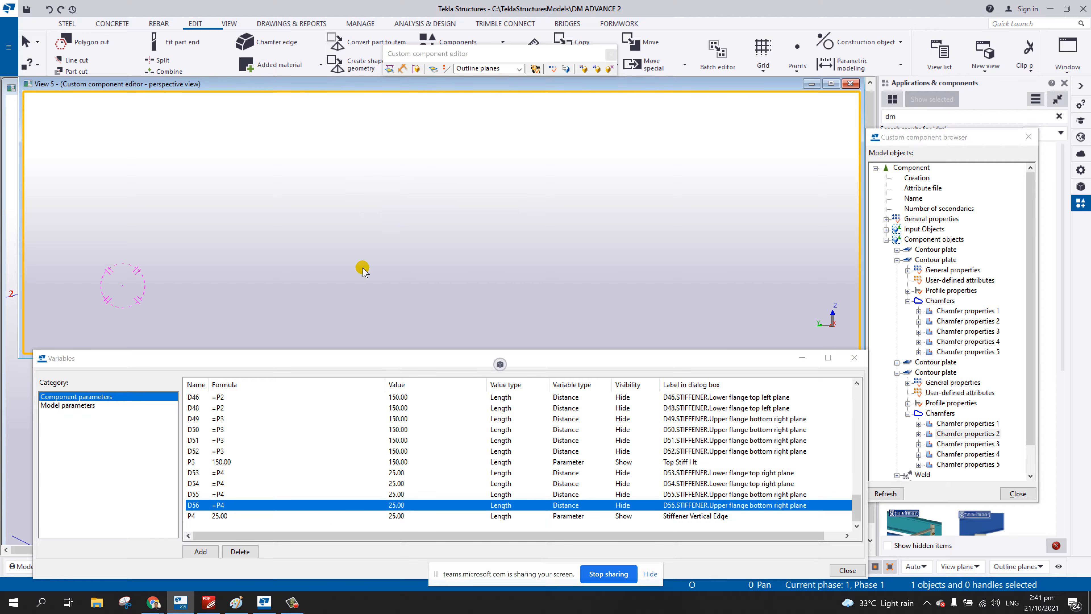
key("ctrl+p")
key("ctrl+p")
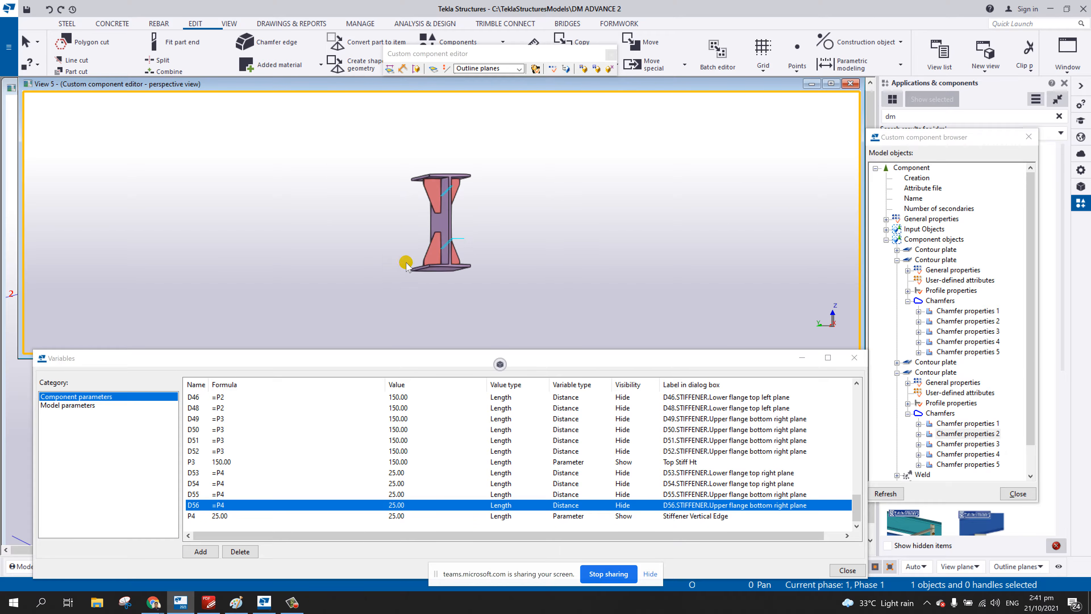
scroll(451, 207, "up", 3)
scroll(414, 208, "up", 2)
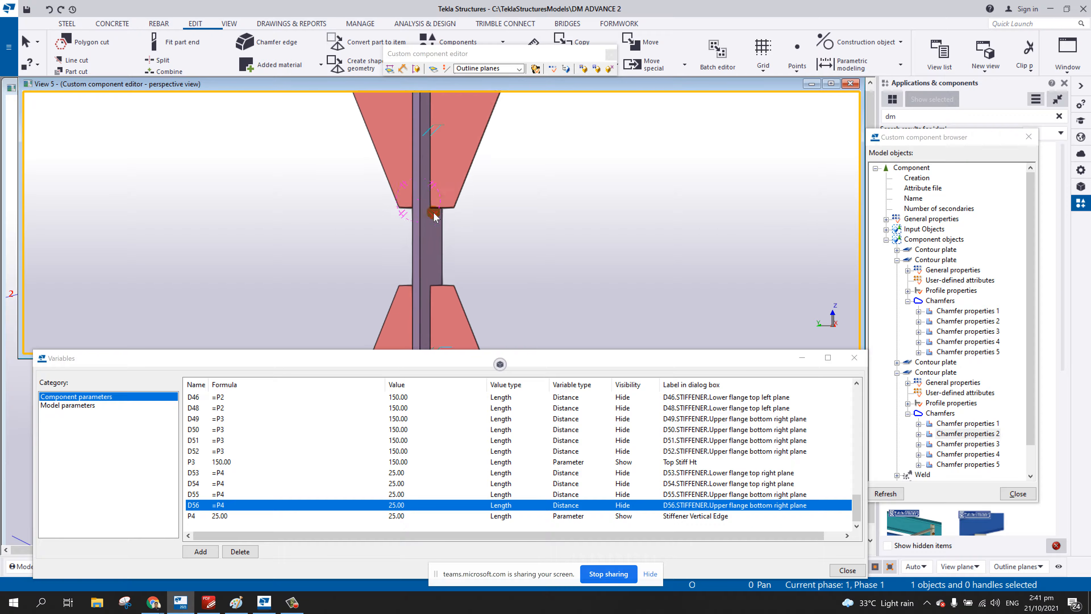
middle_click_drag(438, 215, 484, 237)
left_click(490, 185, "ctrl")
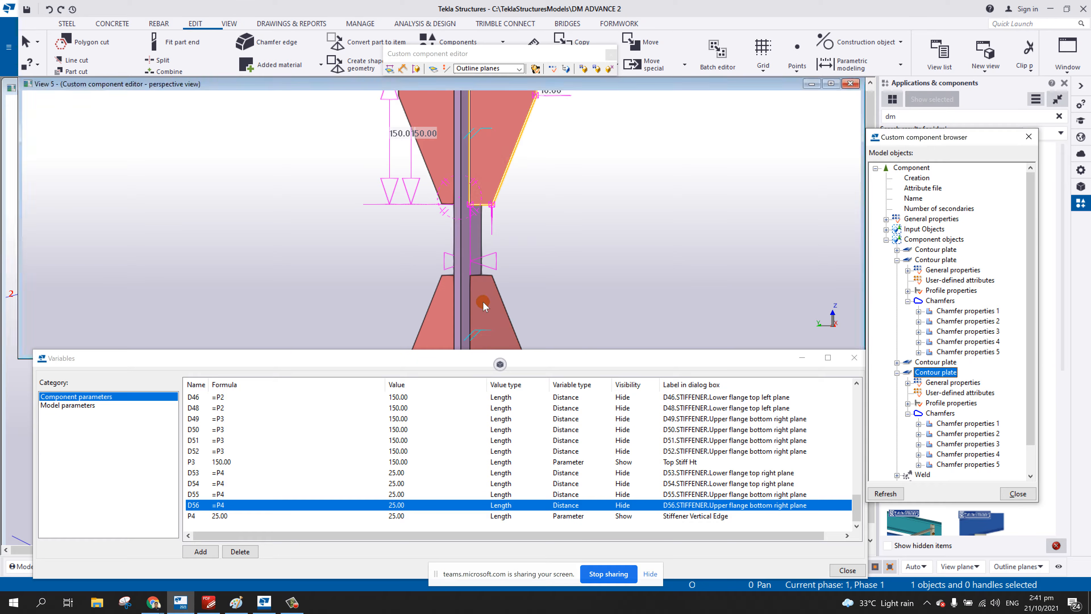
left_click_drag(477, 169, 517, 310, "alt")
right_click(491, 203)
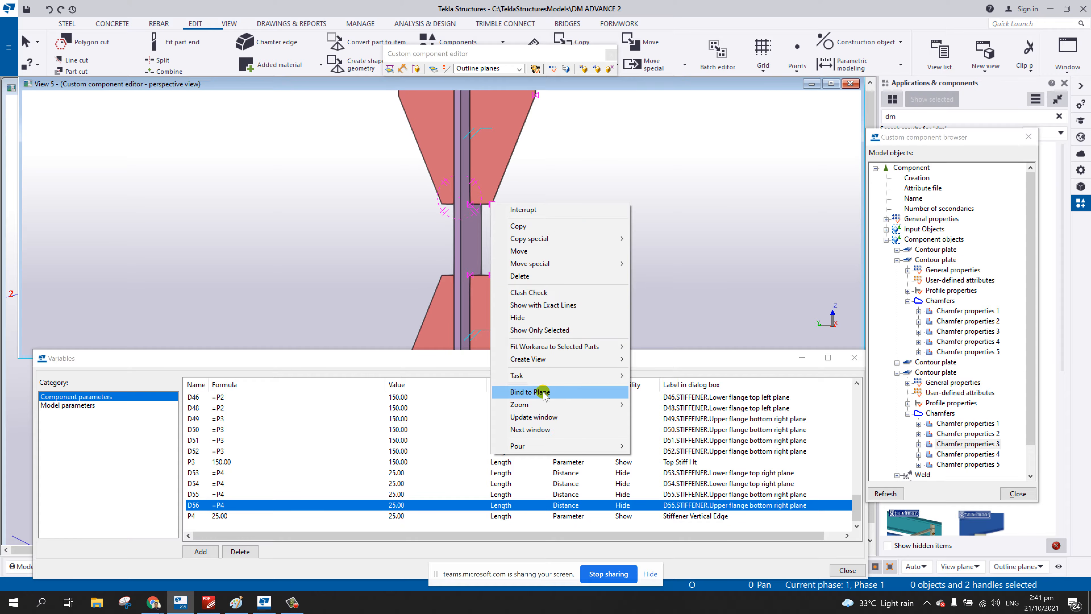
left_click(537, 392)
mouse_move(468, 241)
middle_mouse_down("ctrl")
mouse_move(456, 241)
mouse_move(459, 230)
middle_mouse_up("ctrl")
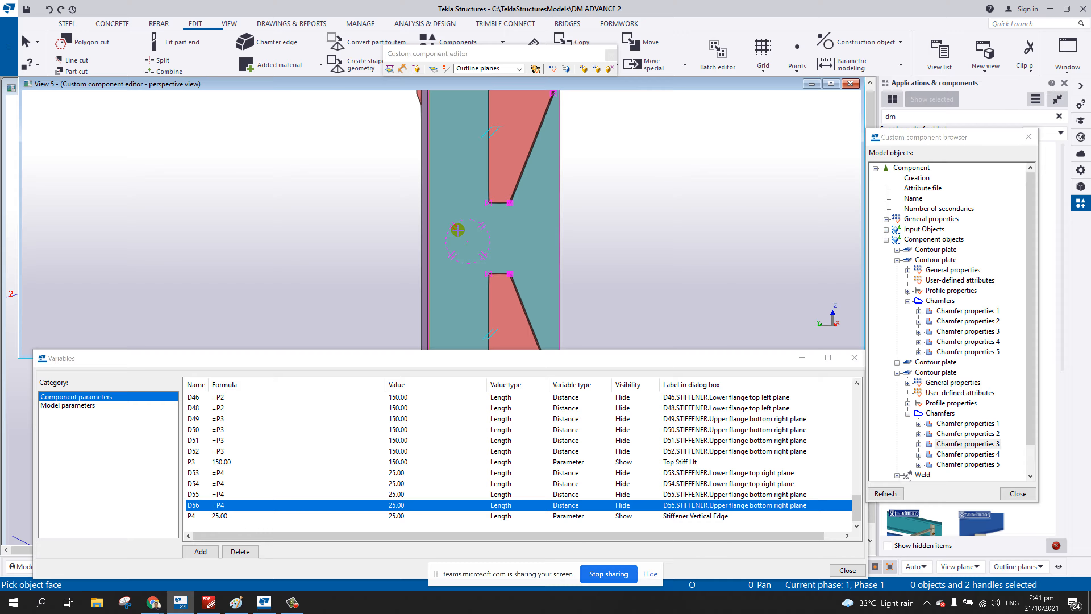
left_click(466, 238)
- Bind the matching inner-end handles of the upper and lower stiffener plates on the opposite side to the web's left face
middle_click_drag(436, 255, 404, 293, "ctrl")
left_click(383, 201)
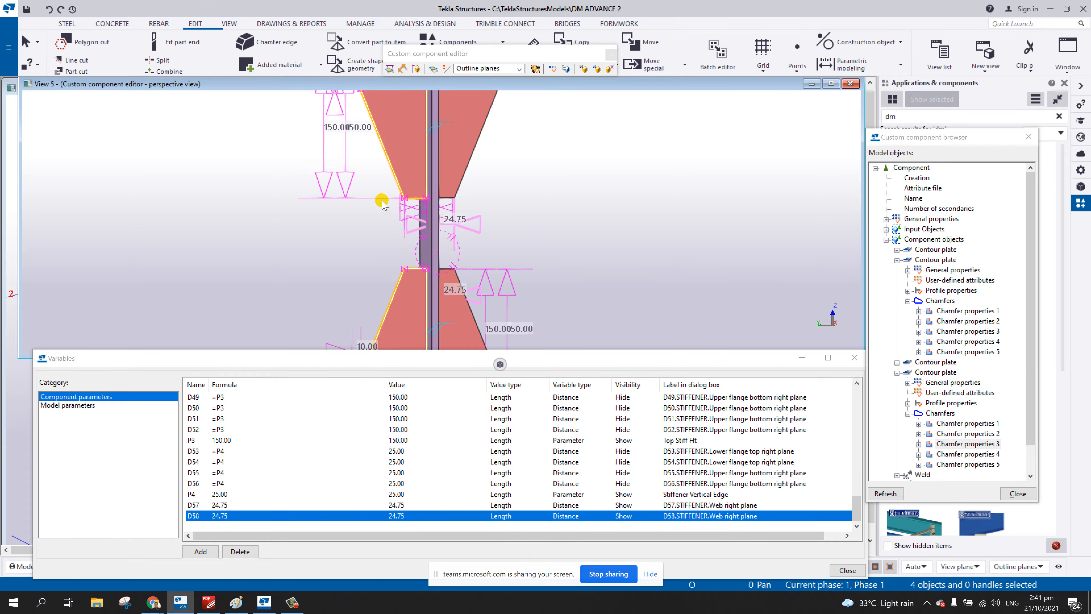
left_click_drag(367, 139, 423, 310)
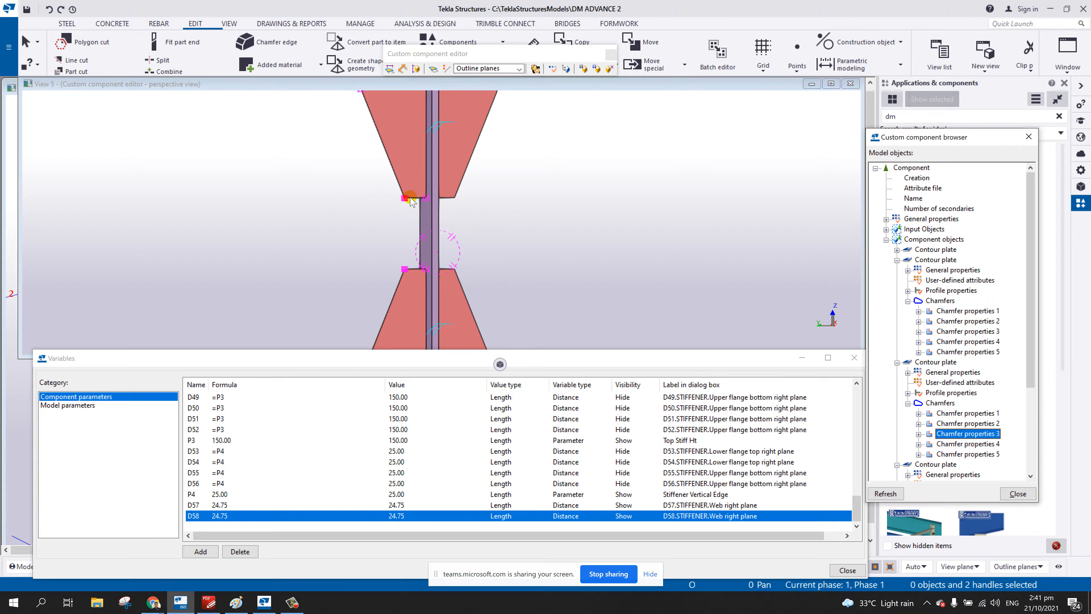
right_click(411, 196)
left_click(451, 384)
scroll(449, 267, "up", 5)
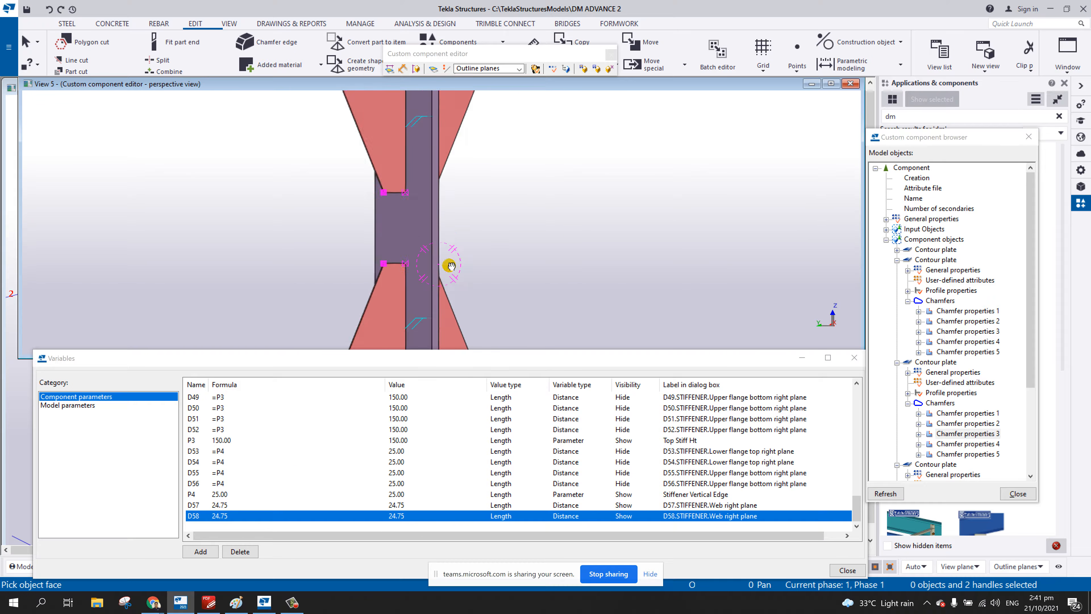
left_click(387, 221)
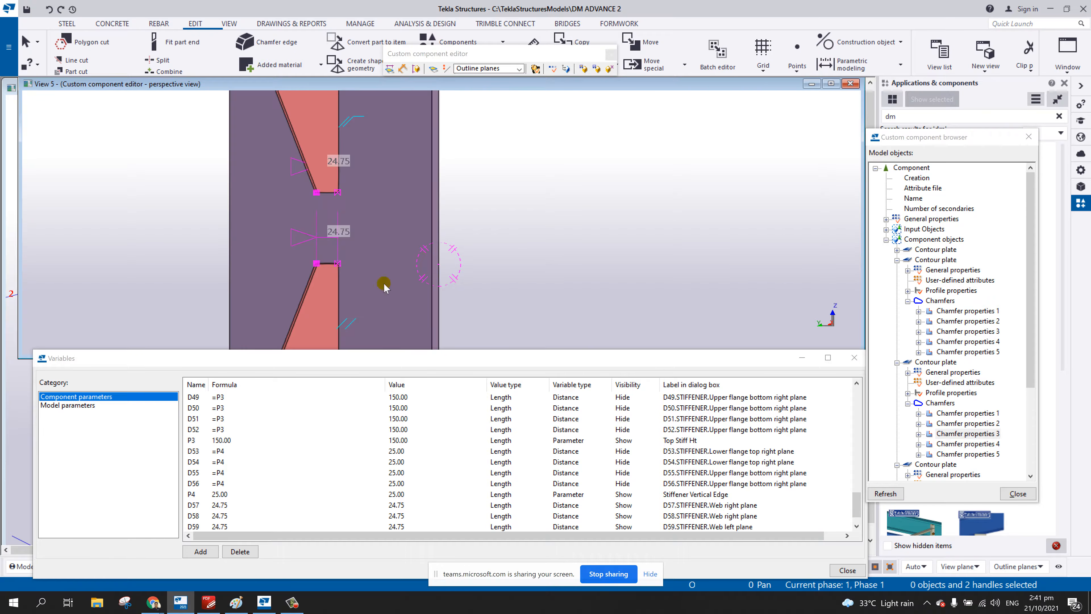
- Add parameter P5 with a value of 25
left_click(859, 513)
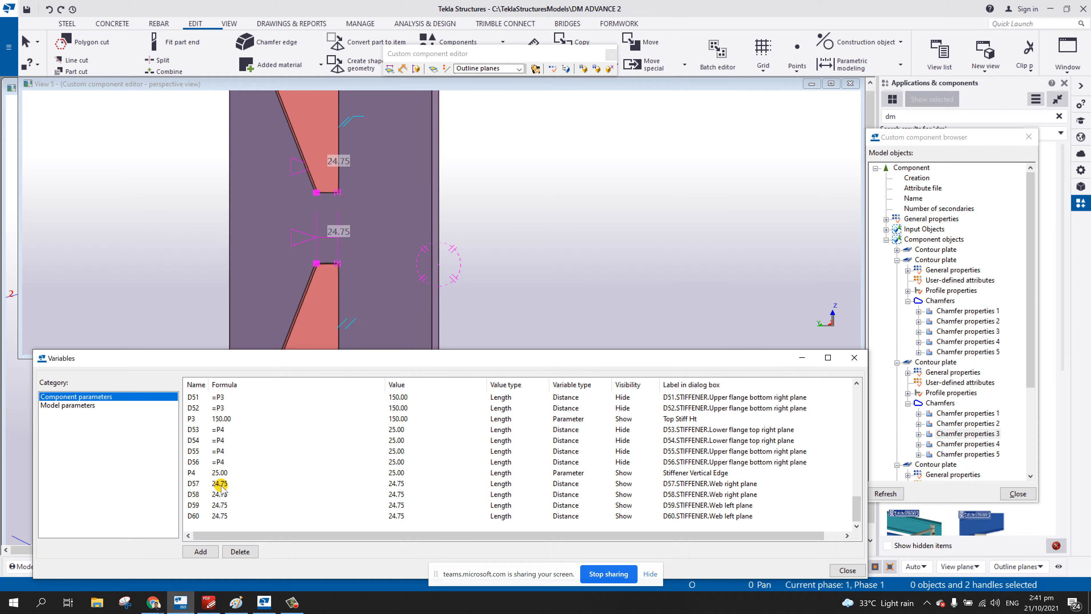
left_click(200, 551)
left_click(220, 526)
left_click(223, 526)
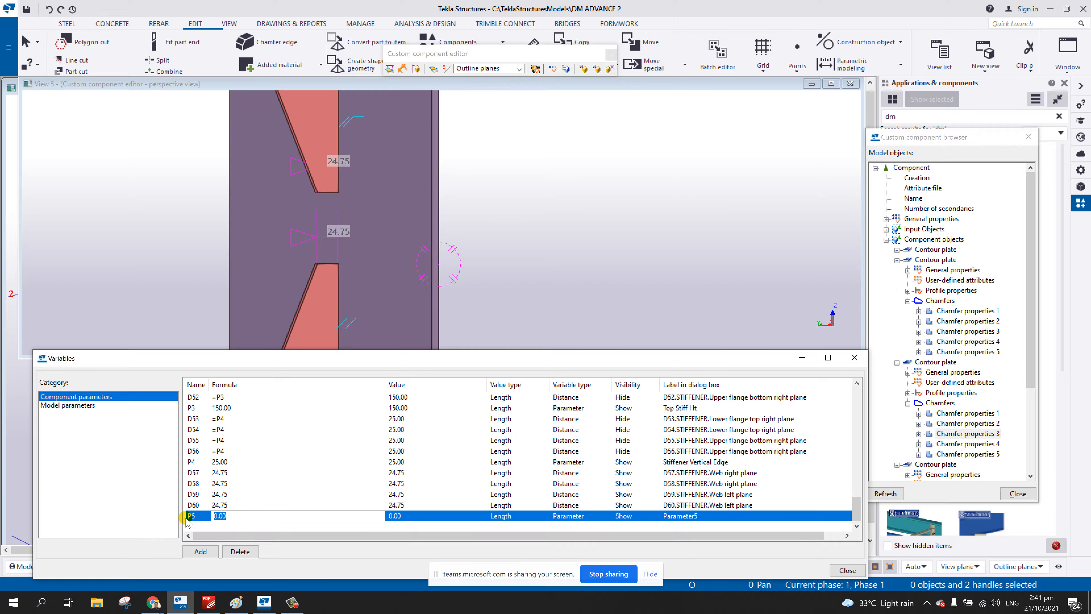
- Set the formula of distance variables D57 to D60 to =P5
left_click(223, 473)
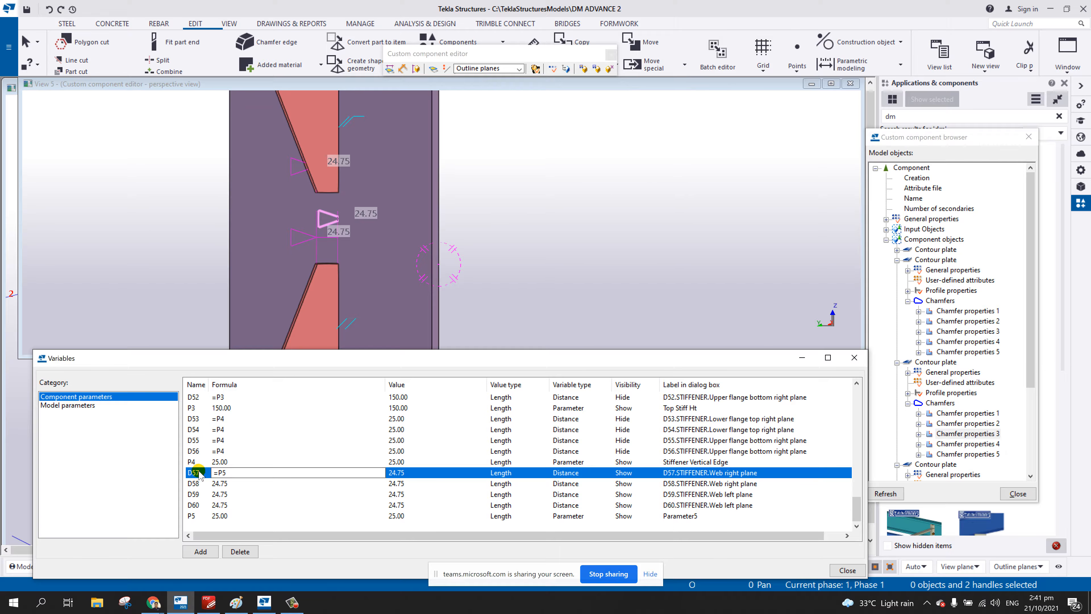
left_click_drag(239, 471, 177, 484)
key("ctrl+c")
left_click(220, 483)
key("ctrl+v")
left_click(224, 494)
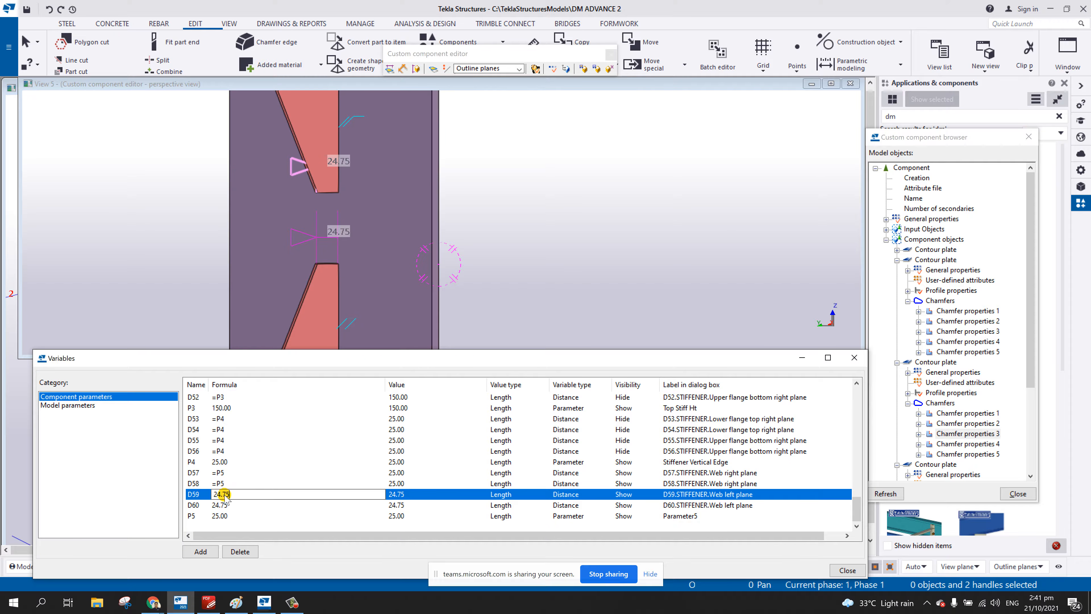
key("ctrl+v")
left_click(215, 506)
key("ctrl+v")
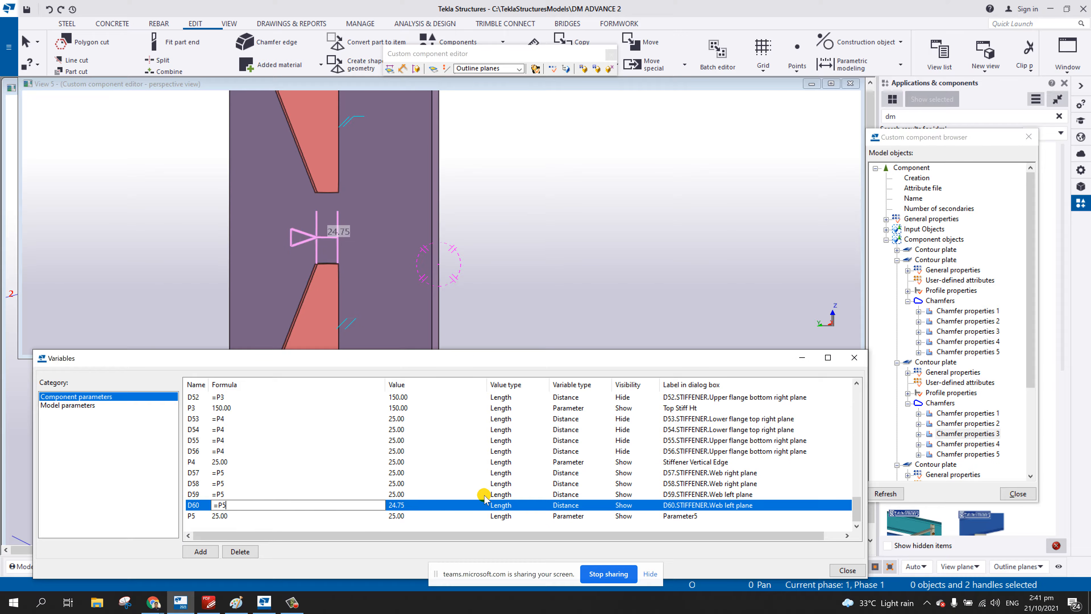
left_click(453, 494)
- Set the visibility of distance variables D57 to D60 to Hide
left_click(625, 473)
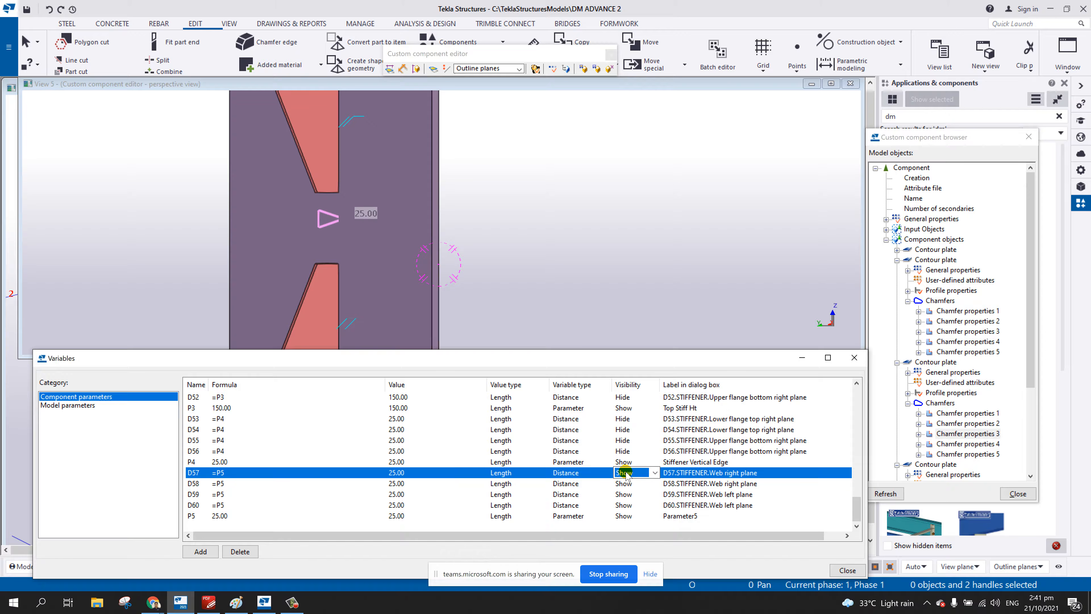
key("h")
left_click(629, 485)
key("h")
left_click(625, 495)
key("h")
left_click(631, 505)
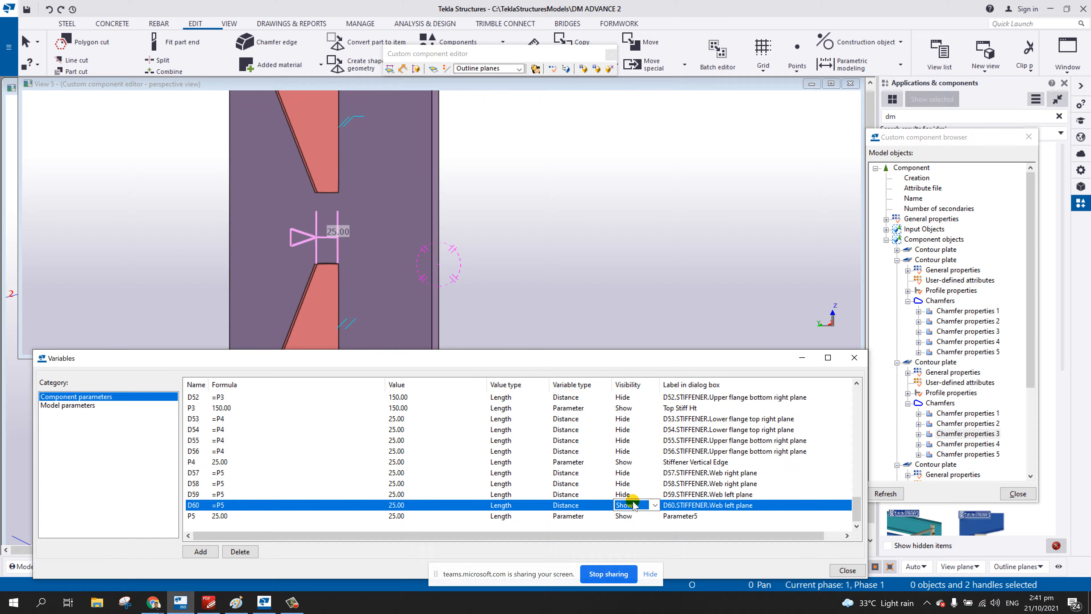
key("h")
- Label parameter P5 "Stiffener Horizontal Edge", reusing the wording of P4's label
left_click(684, 517)
left_click(742, 462)
key("ctrl+c")
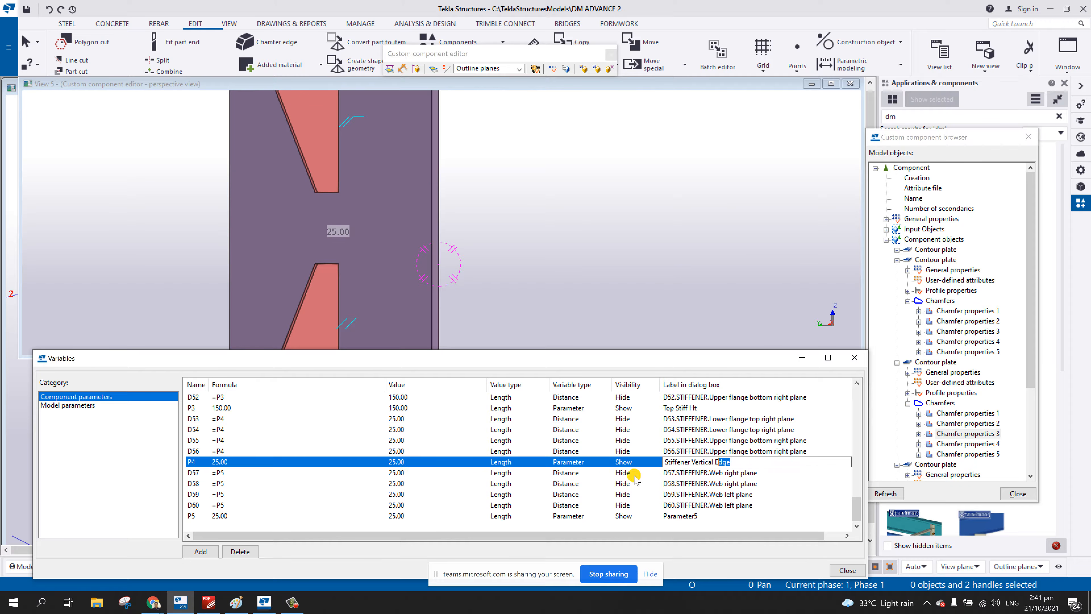
left_click(662, 515)
left_click(664, 516)
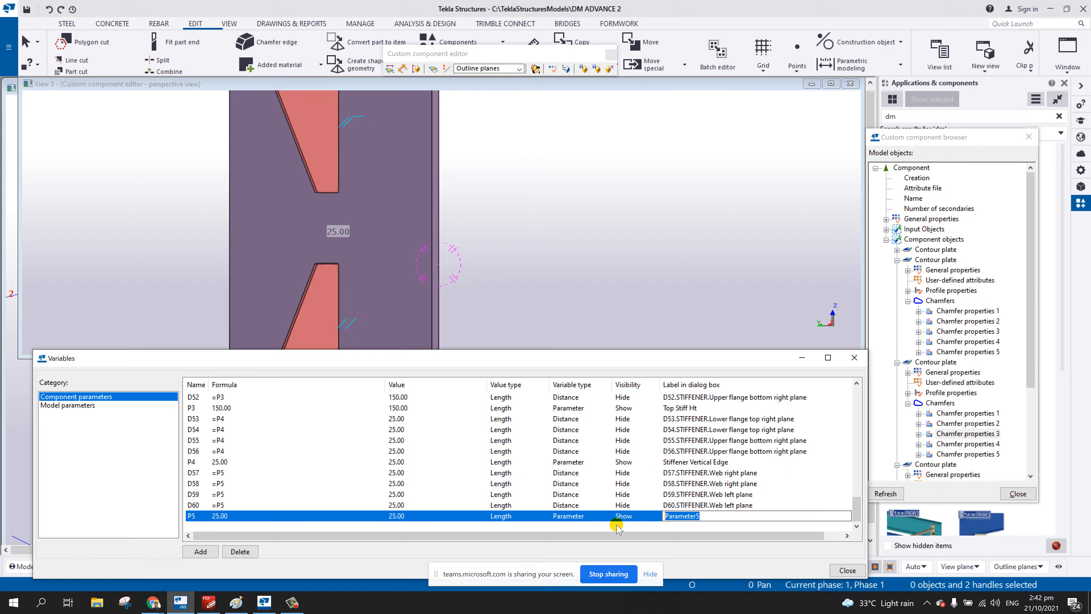
key("ctrl+v")
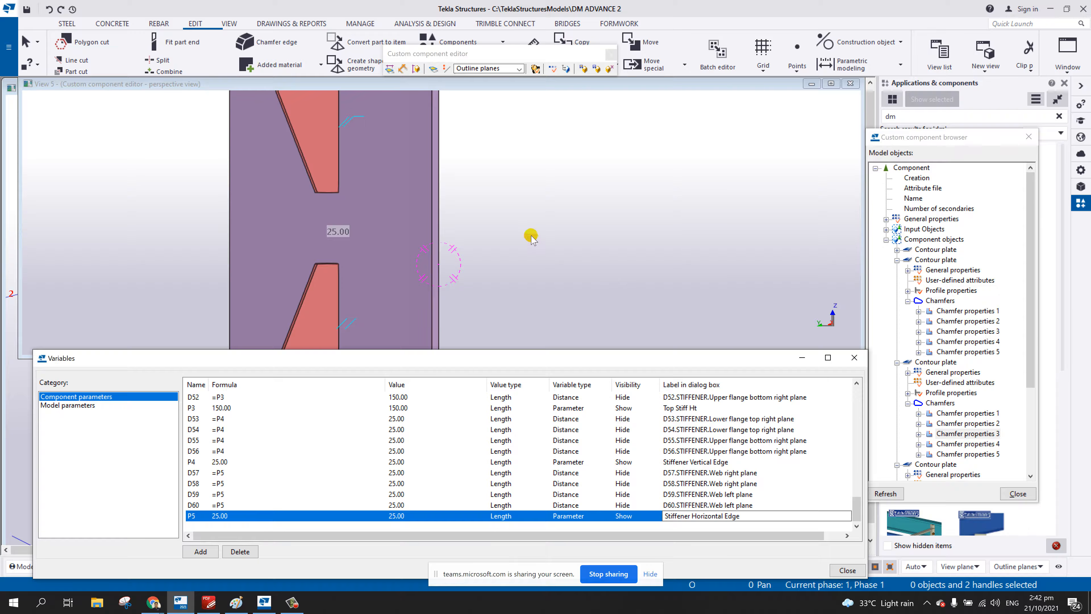
right_click(532, 223)
left_click(567, 232)
scroll(584, 297, "down", 1)
left_click(550, 402)
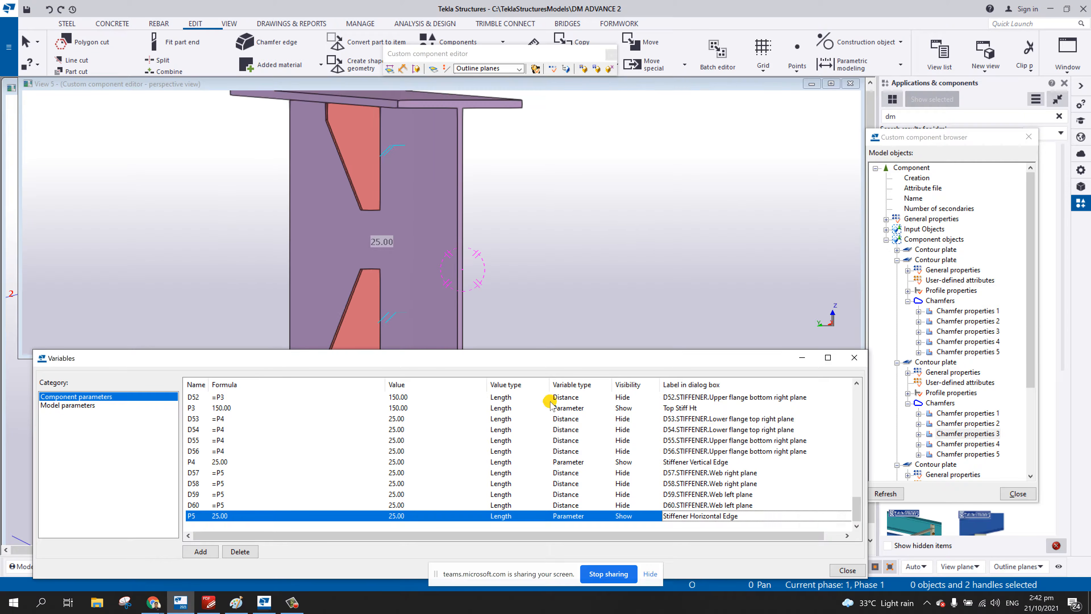
- Close the custom component editor, saving the changes to DM_STIFFENER2 and acknowledging the backup file notice
scroll(532, 336, "down", 5)
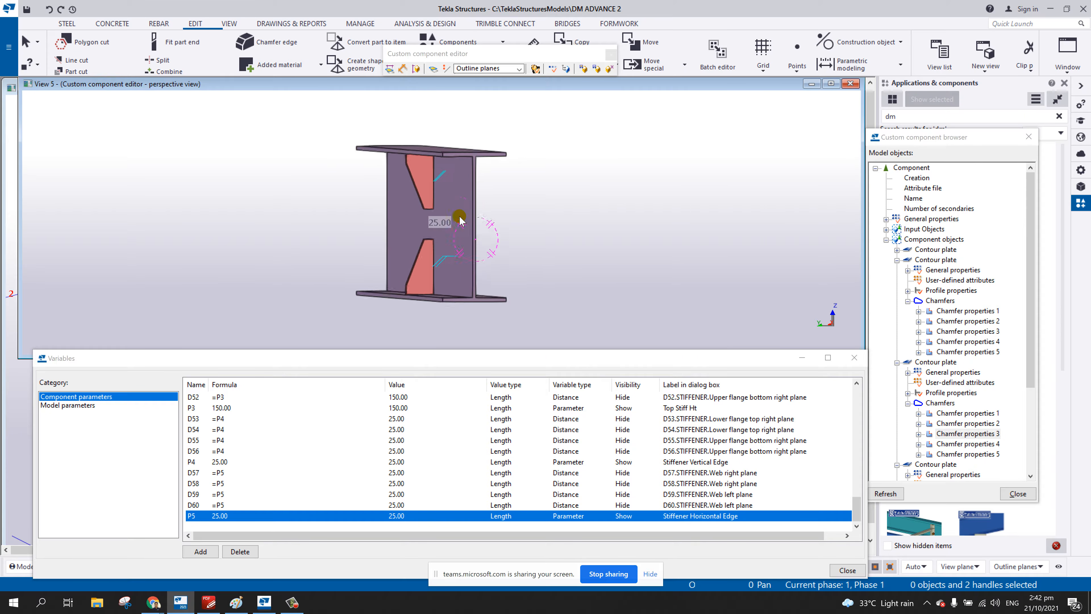
middle_click_drag(460, 217, 447, 266, "ctrl")
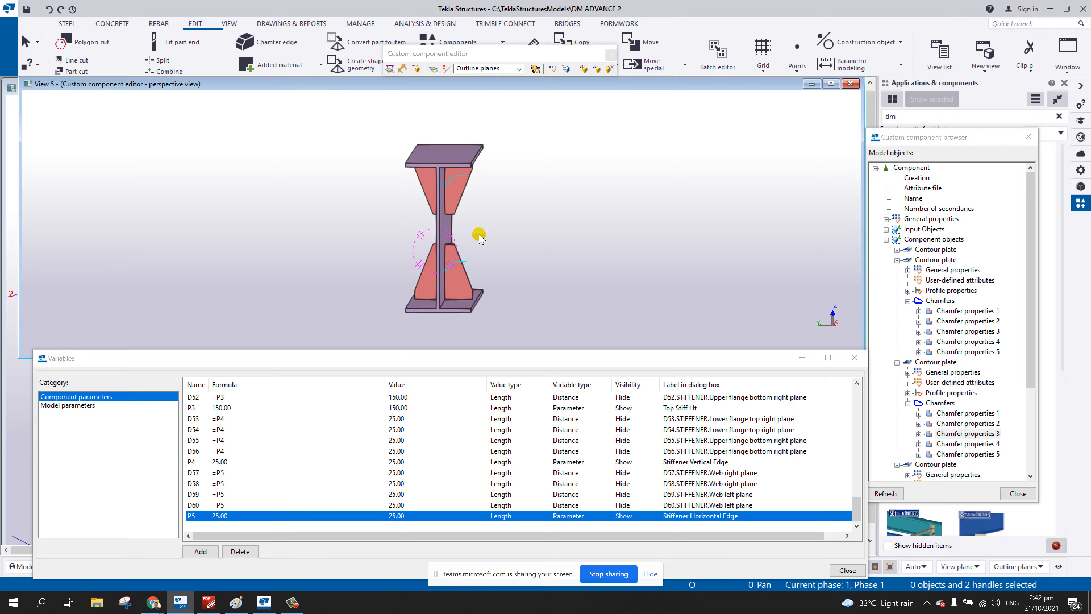
mouse_move(471, 240)
middle_mouse_down()
mouse_move(482, 241)
mouse_move(465, 251)
middle_mouse_up()
scroll(462, 257, "up", 1)
scroll(462, 258, "up", 1)
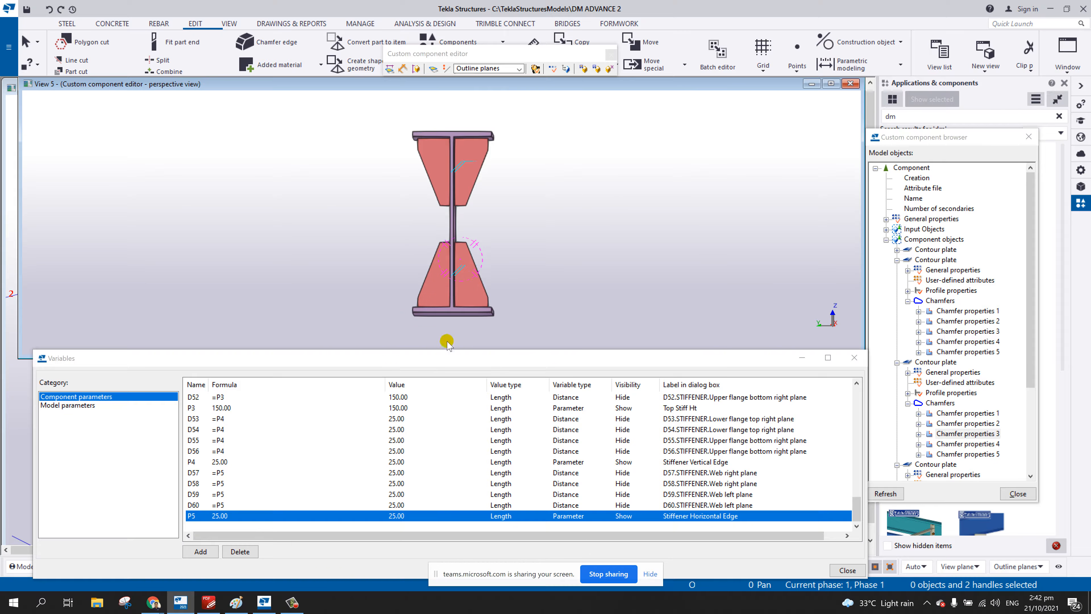
left_click(614, 69)
left_click(499, 327)
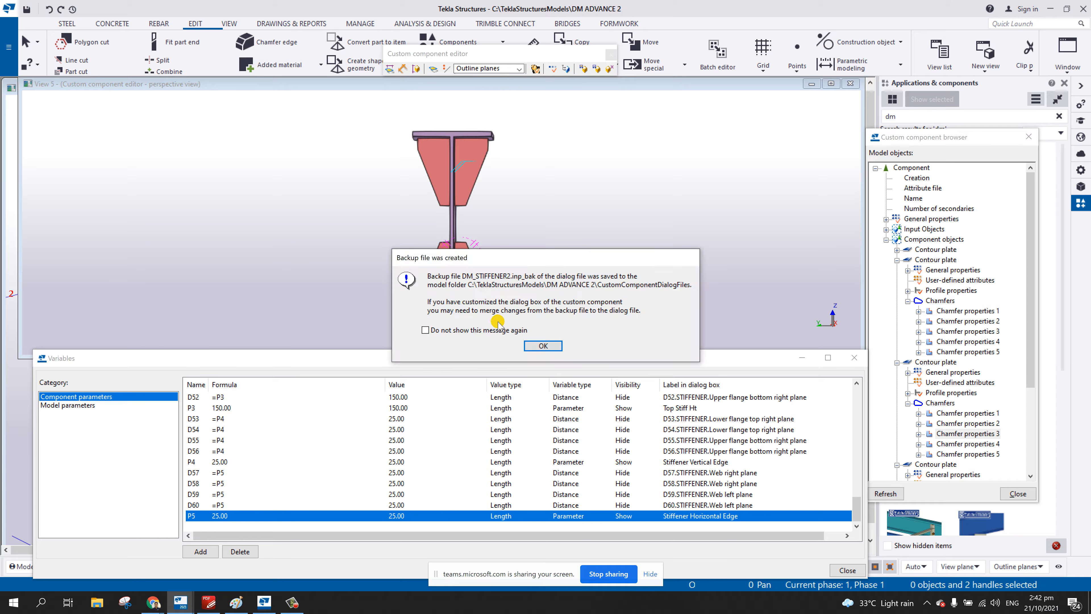
left_click(543, 345)
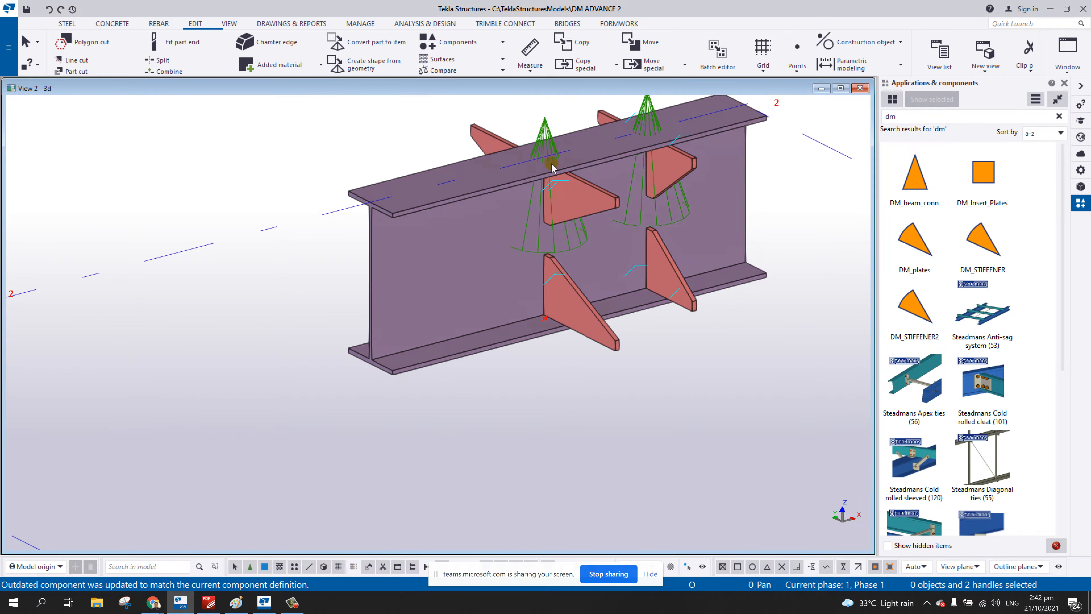
- On the front DM_STIFFENER2 component of the beam, apply a Stiffener Vertical Edge of 100 and a Stiffener Edge from flange of 10
double_click(551, 165)
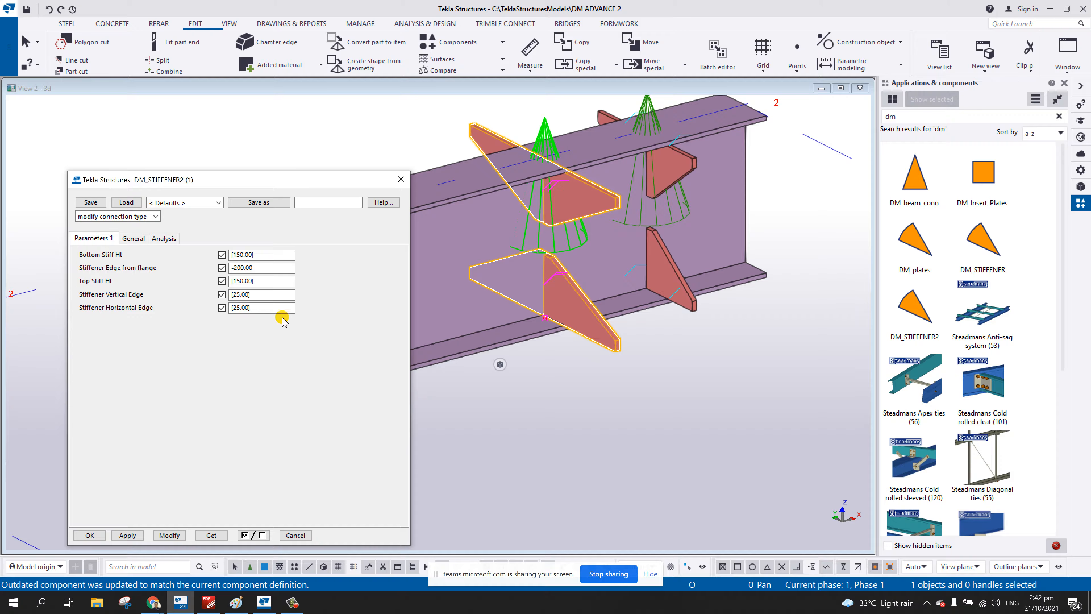
middle_click_drag(488, 307, 643, 290, "ctrl")
scroll(573, 268, "up", 2)
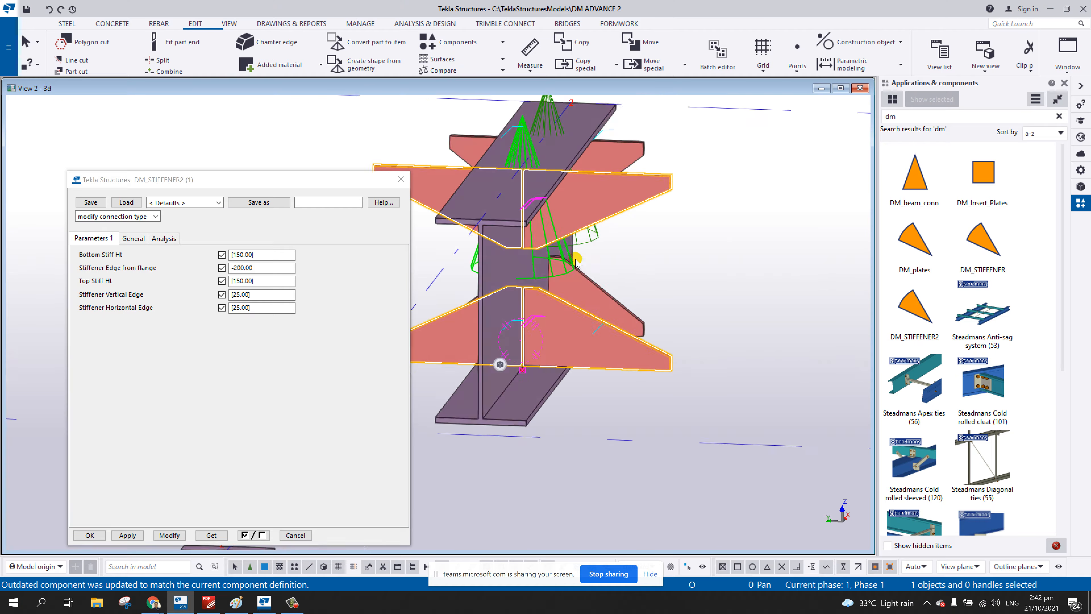
middle_click_drag(585, 258, 683, 268)
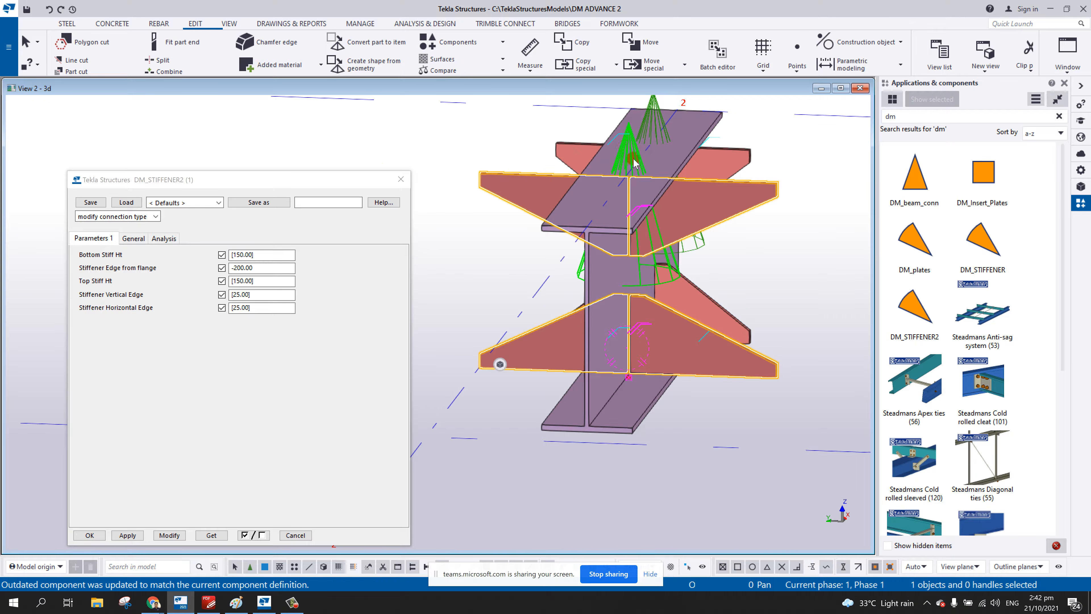
left_click(186, 299)
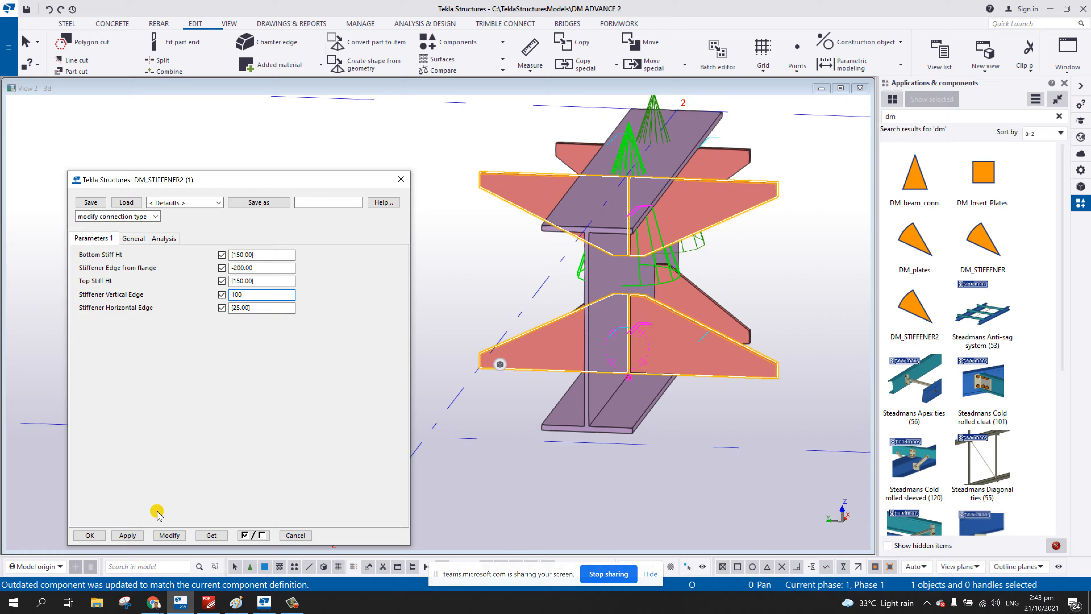
left_click(169, 535)
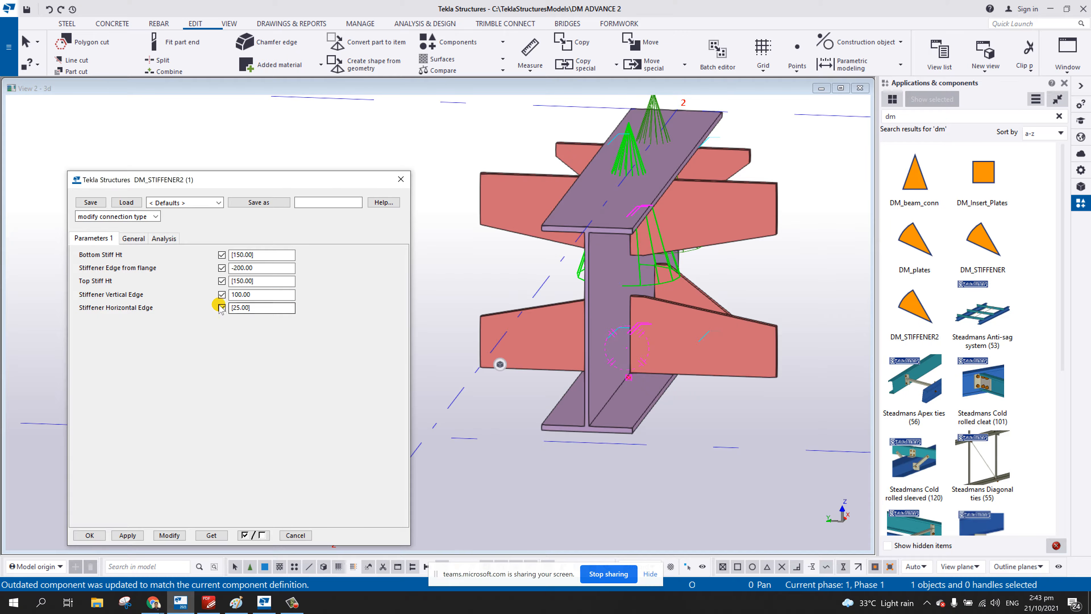
left_click(216, 271)
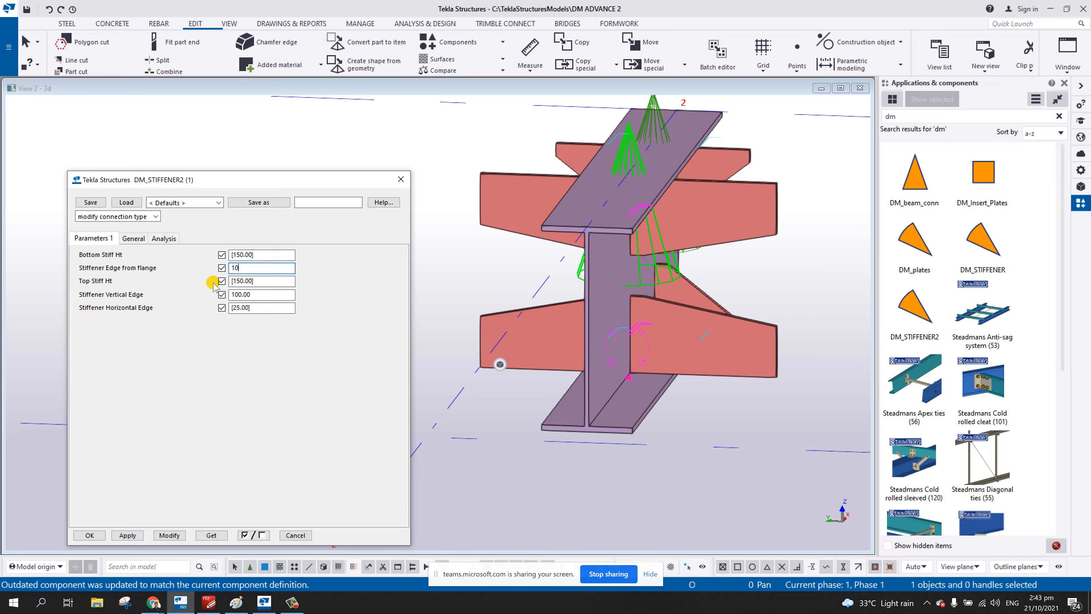
left_click(182, 535)
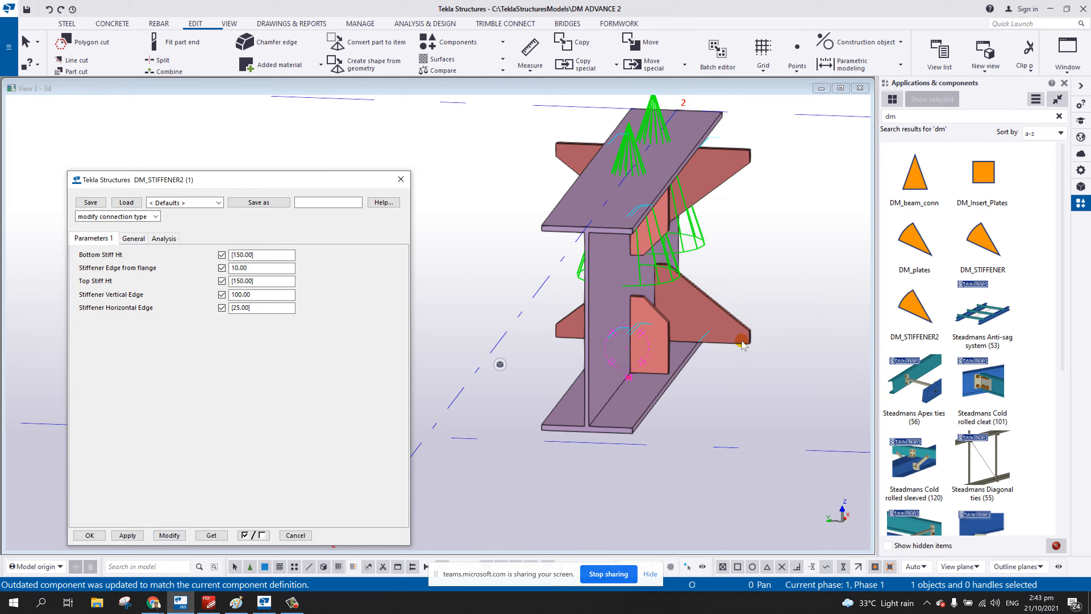
- Insert DM_STIFFENER2 with the applied settings on a blue secondary beam next to the one already carrying it, and end the command
middle_click_drag(743, 341, 725, 358)
scroll(706, 308, "up", 2)
mouse_move(668, 308)
middle_mouse_down("ctrl")
mouse_move(697, 283)
mouse_move(669, 307)
middle_mouse_up("ctrl")
scroll(667, 312, "down", 2)
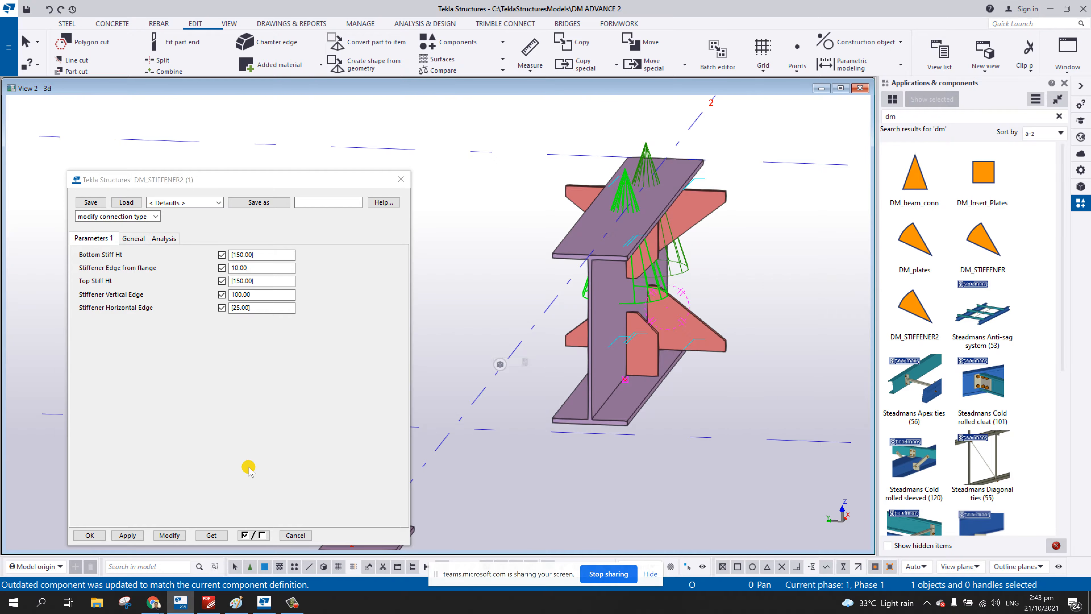
left_click(127, 535)
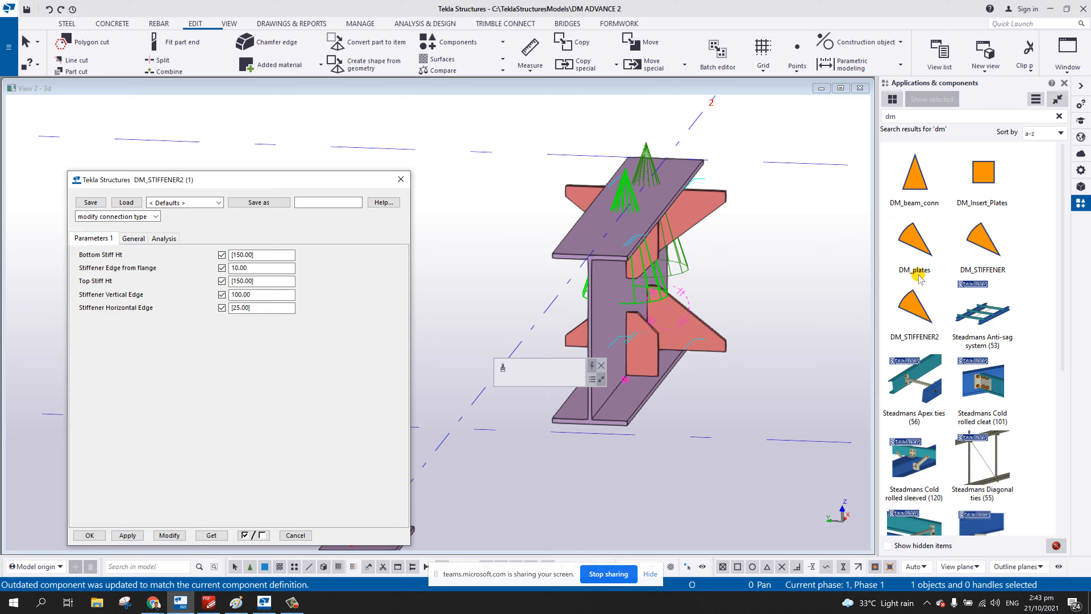
left_click(915, 306)
scroll(645, 307, "down", 6)
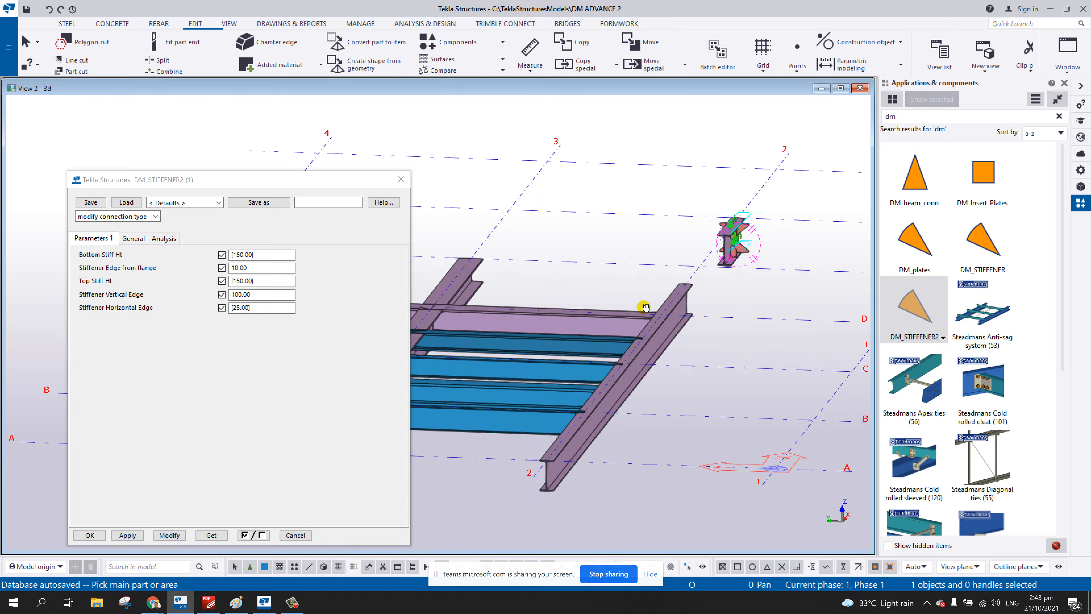
scroll(646, 307, "up", 6)
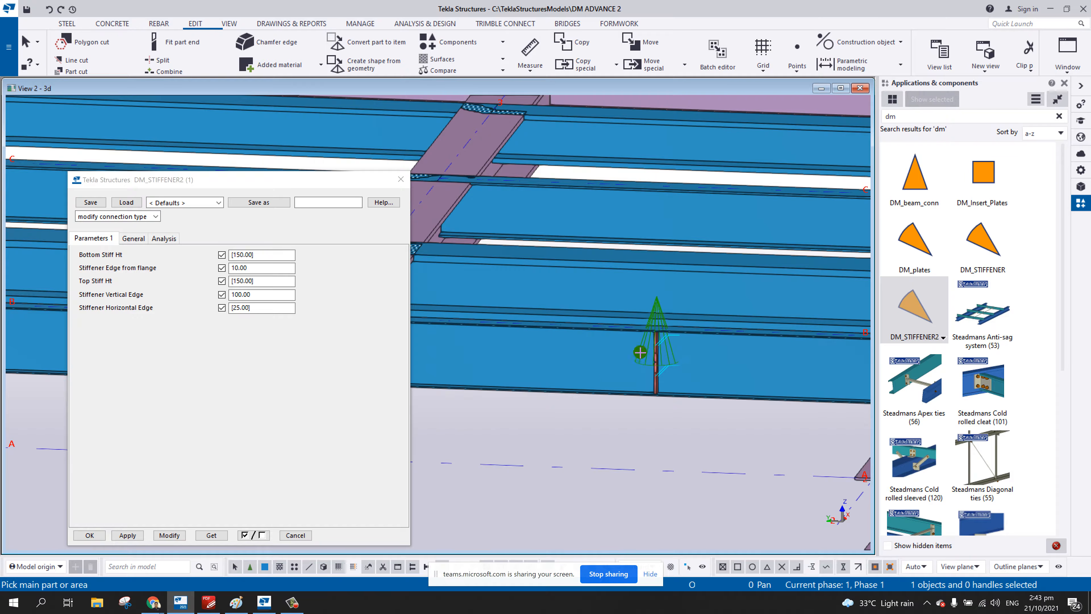
scroll(650, 353, "up", 3)
middle_click_drag(655, 348, 455, 405, "ctrl")
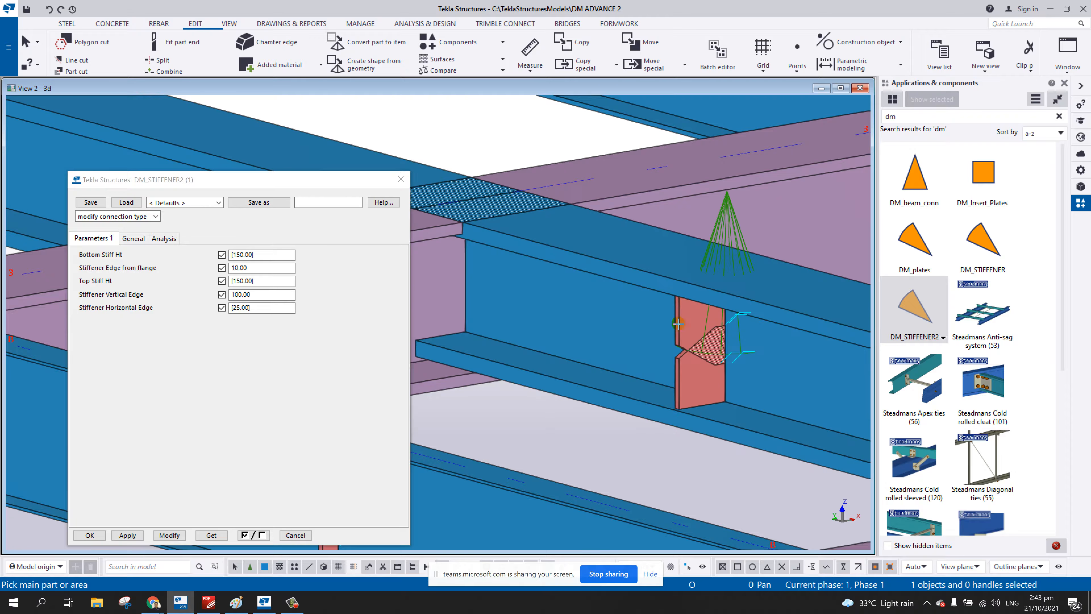
scroll(678, 323, "down", 5)
left_click(640, 322)
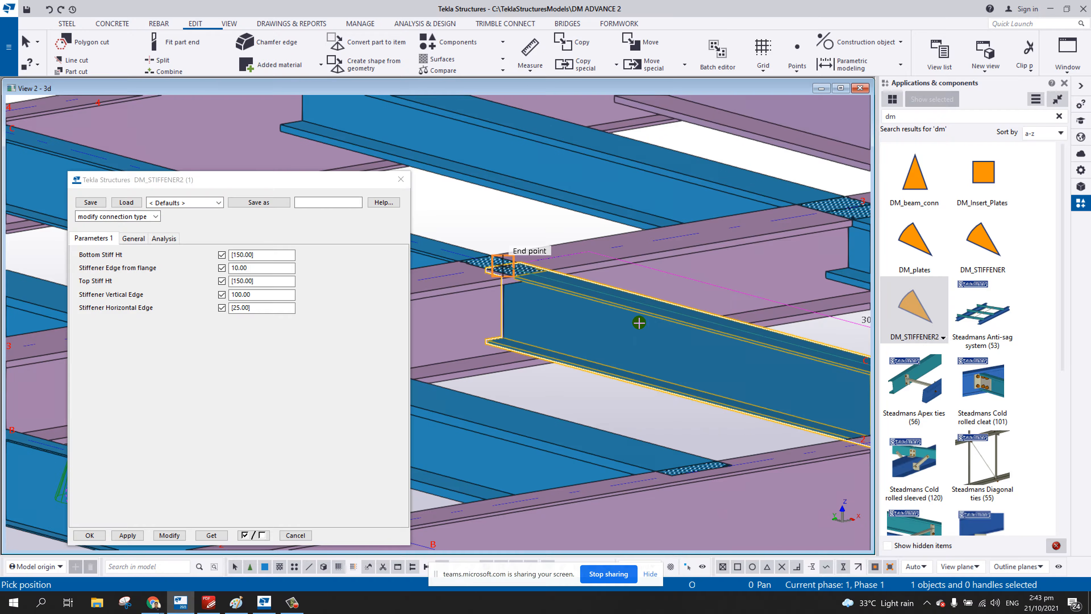
left_click(503, 267)
middle_click_drag(637, 323, 679, 295, "ctrl")
scroll(656, 315, "down", 4)
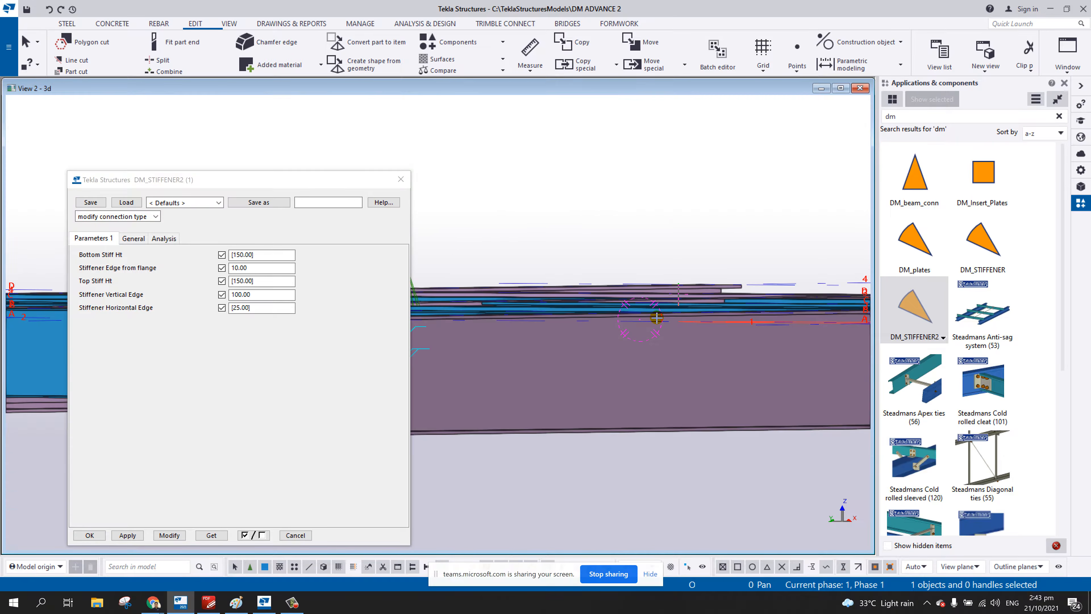
middle_click_drag(586, 293, 721, 359, "ctrl")
scroll(608, 368, "up", 2)
middle_click_drag(864, 403, 539, 288)
scroll(616, 248, "up", 4)
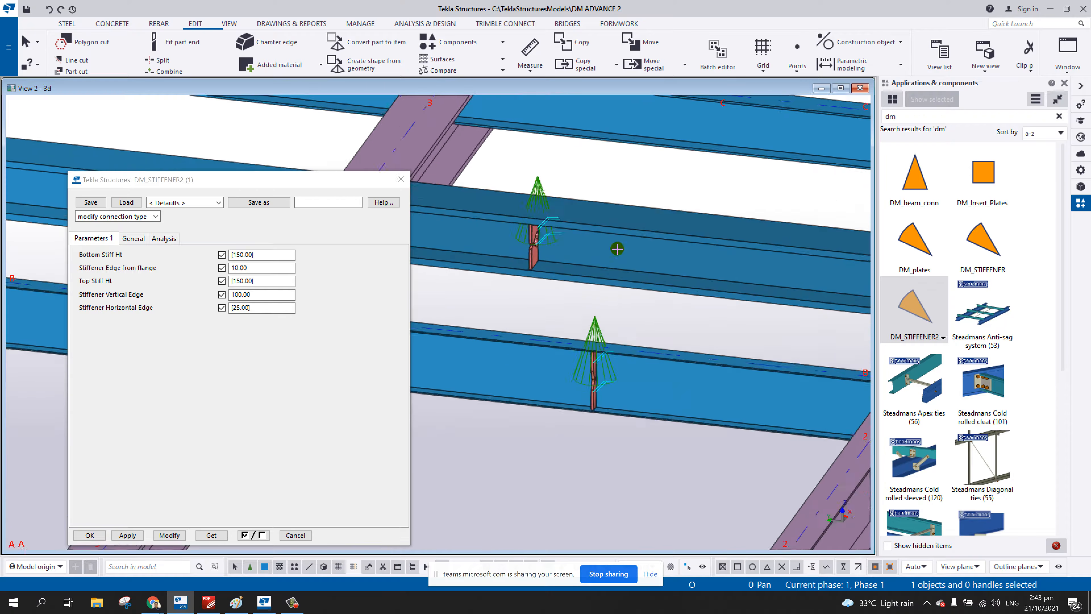
middle_click_drag(541, 236, 603, 287)
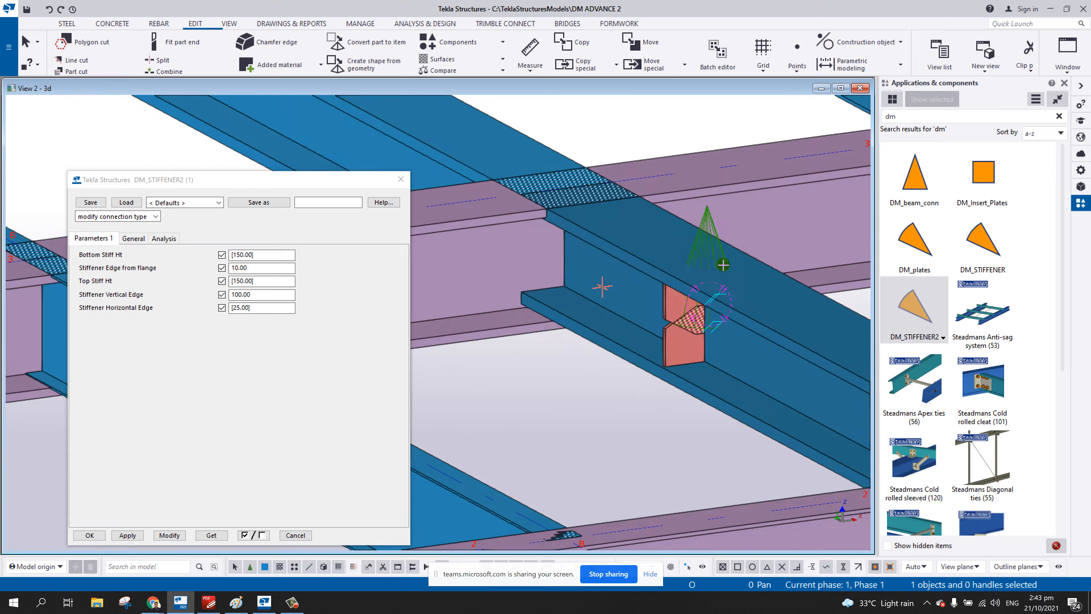
right_click(776, 239)
left_click(788, 247)
- Modify the new component's stiffeners to a vertical edge of 25 and bottom and top heights of 80
middle_click_drag(710, 315, 665, 334)
scroll(615, 325, "up", 4)
scroll(662, 334, "down", 1)
scroll(656, 335, "up", 1)
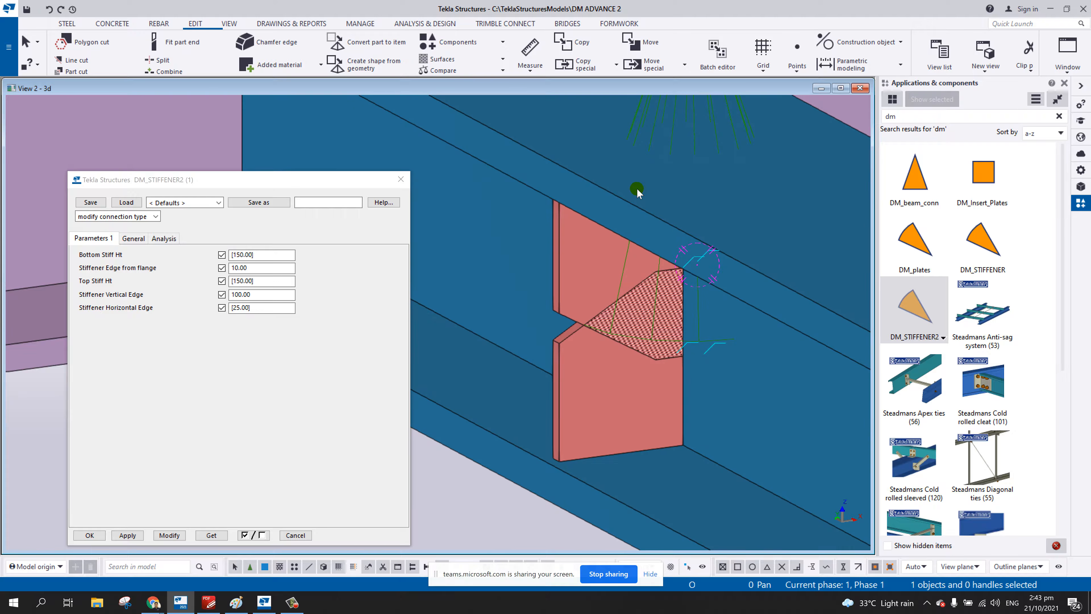
scroll(637, 192, "down", 2)
double_click(276, 295)
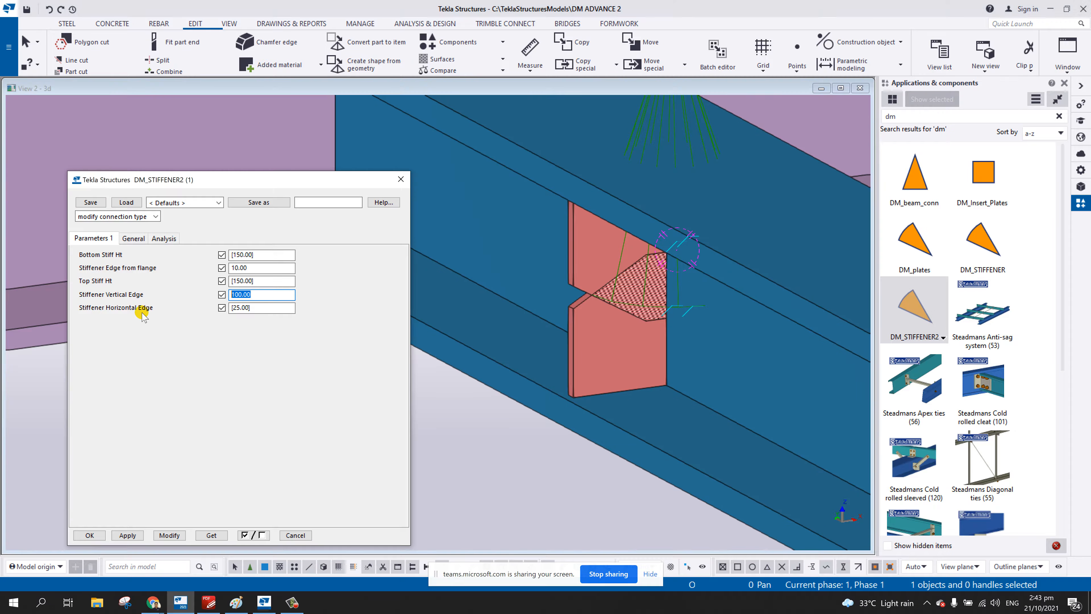
type("25")
double_click(242, 254)
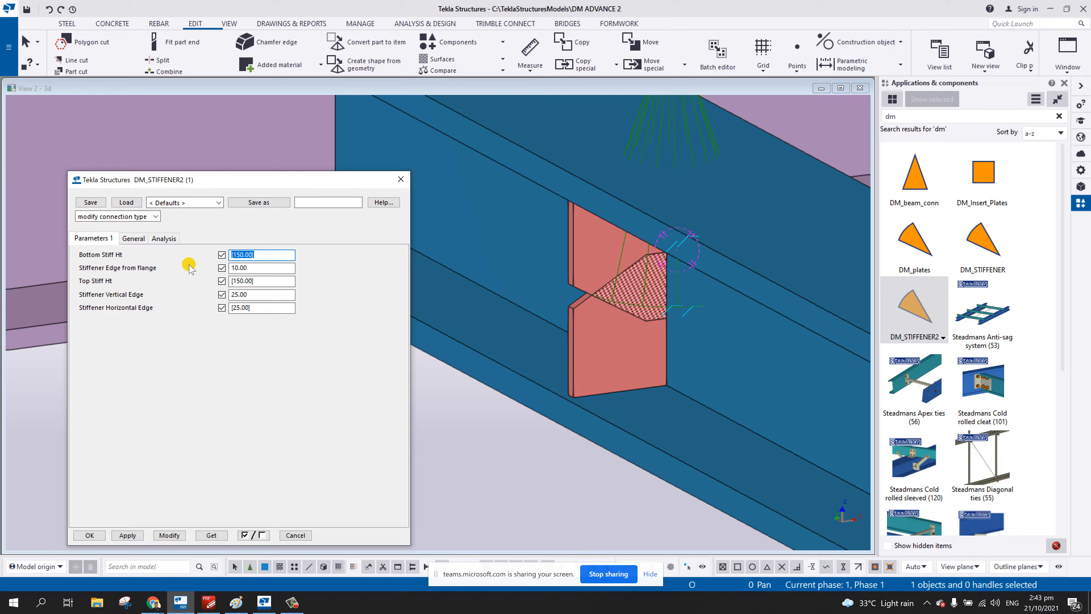
type("80")
double_click(251, 280)
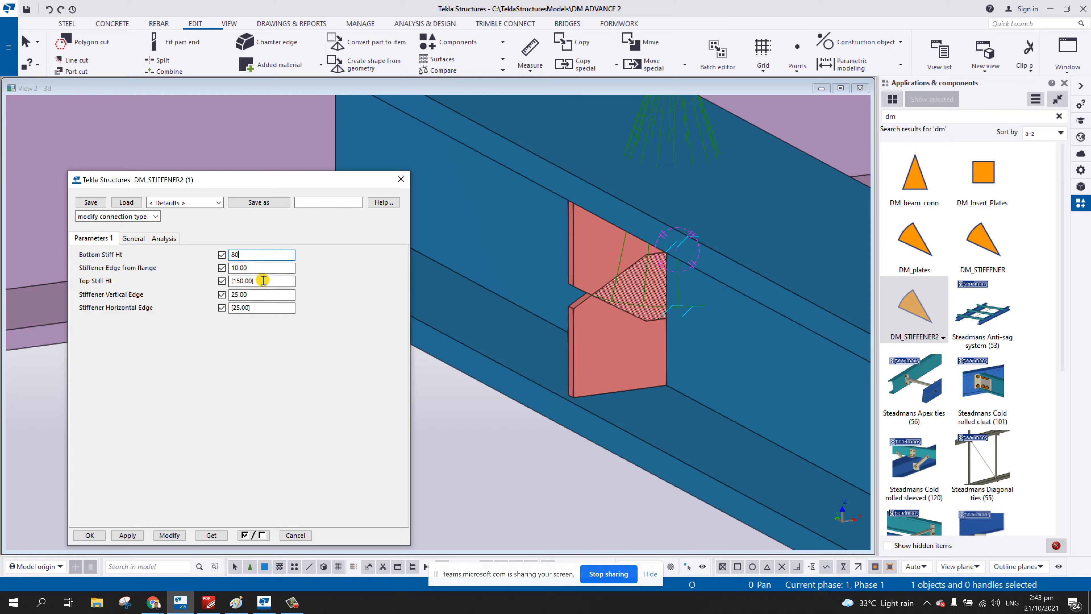
type("8")
left_click(175, 535)
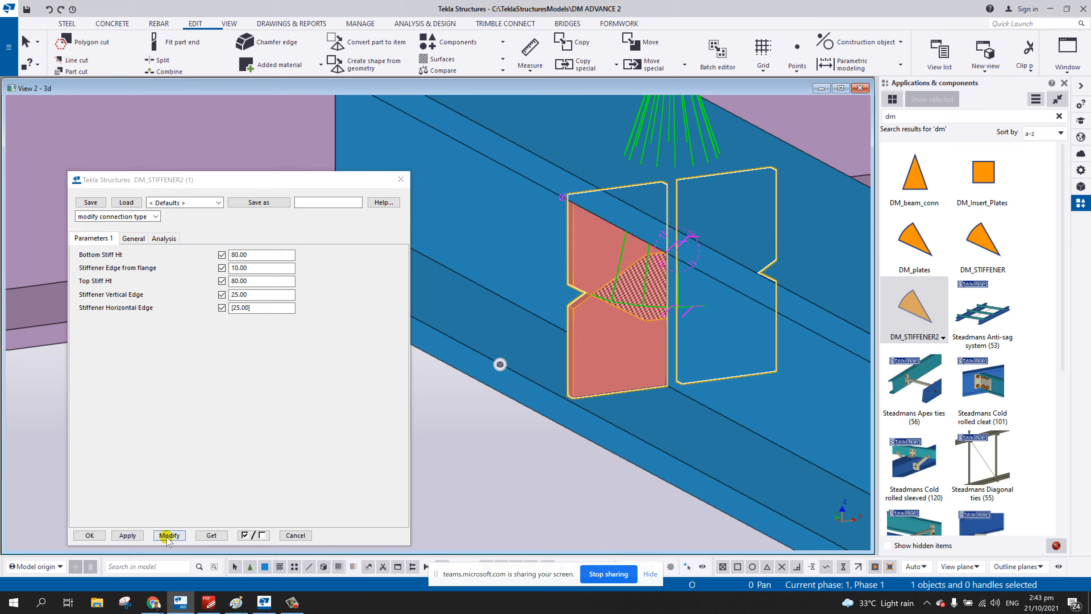
- Clear all five parameter values, modify both DM_STIFFENER2 components on the short standalone beam with them, and close the properties
middle_click_drag(599, 380, 608, 308, "ctrl")
scroll(616, 273, "down", 6)
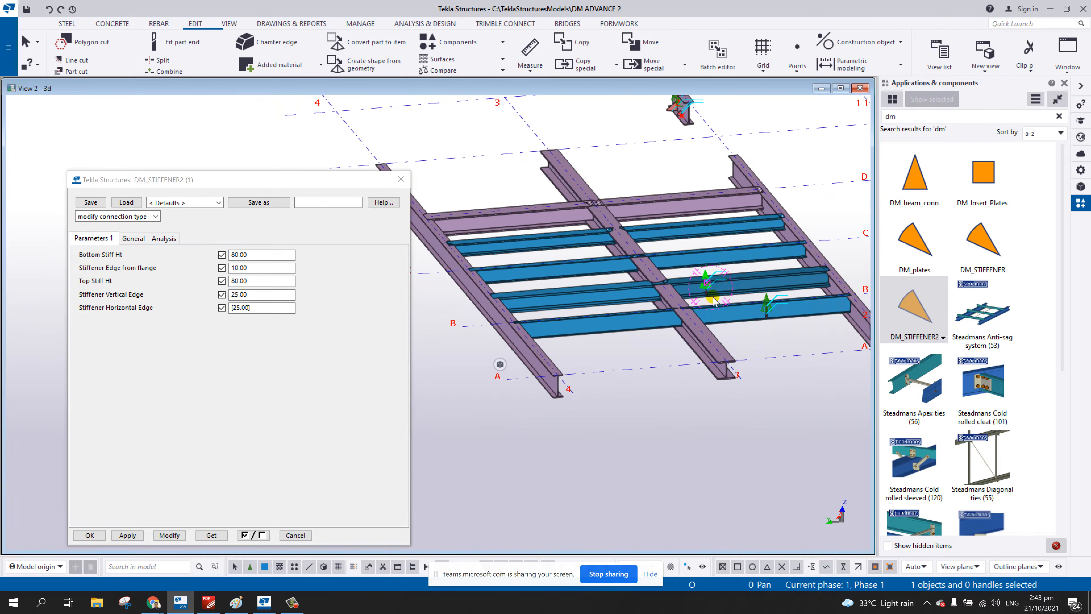
scroll(713, 301, "up", 8)
middle_click_drag(802, 253, 596, 349)
scroll(604, 342, "up", 5)
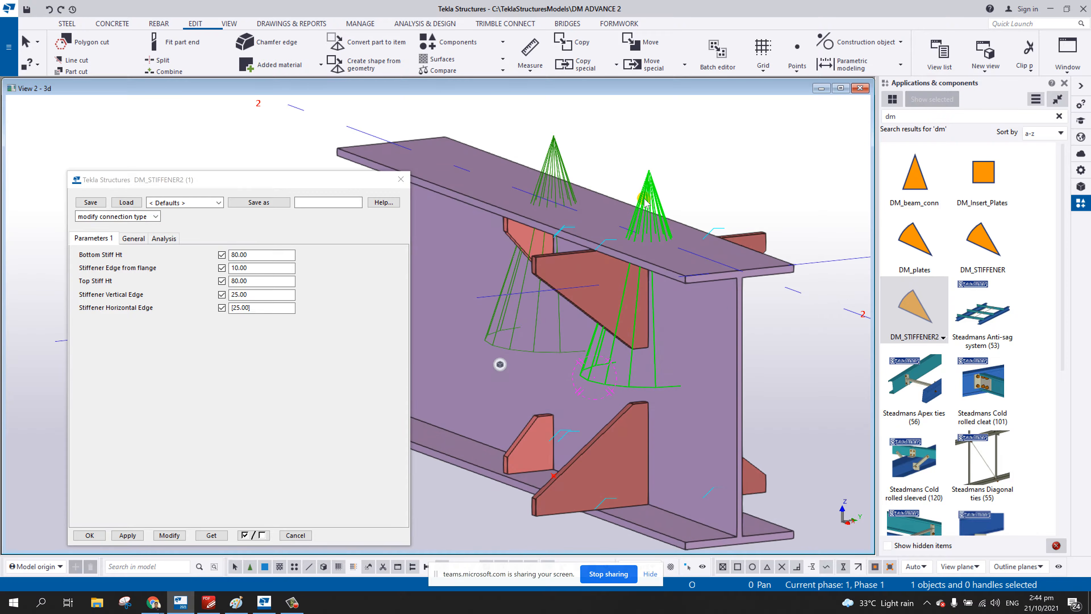
left_click(644, 199)
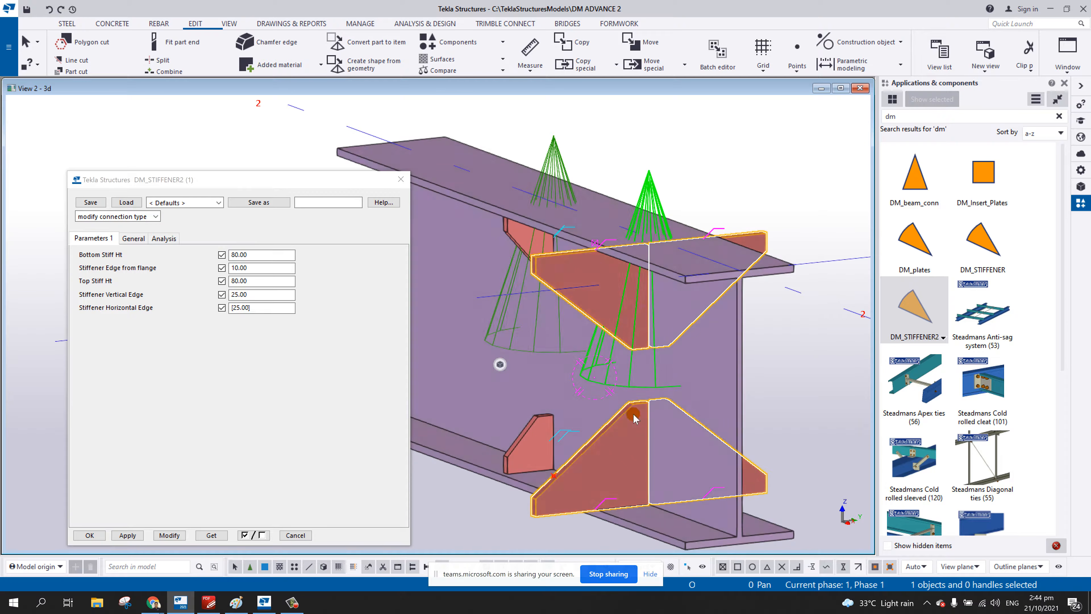
left_click(266, 256)
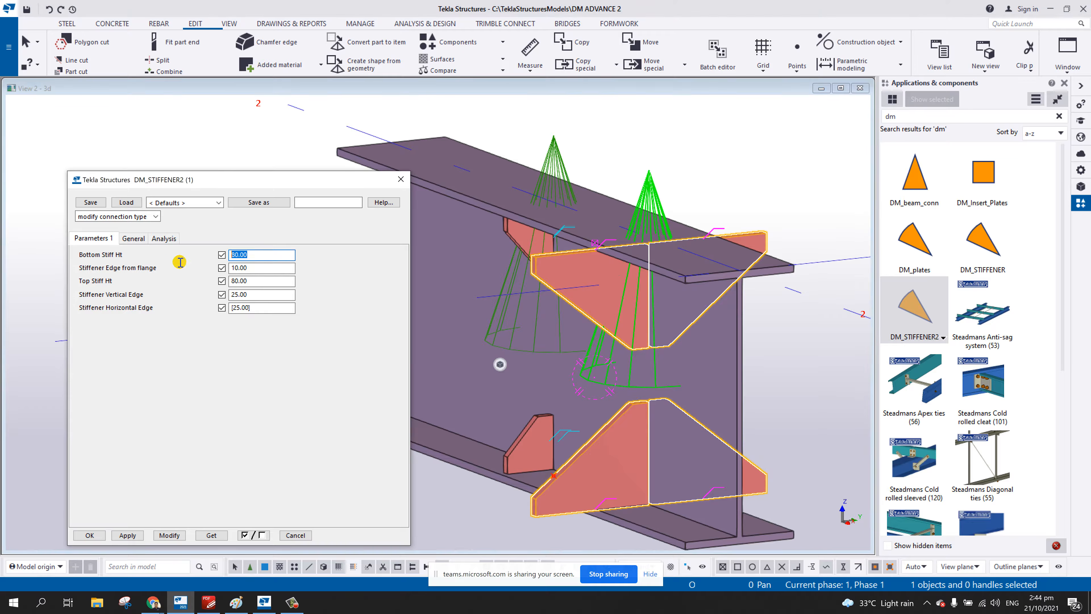
key("Delete")
left_click_drag(268, 268, 185, 286)
key("Delete")
key("Delete")
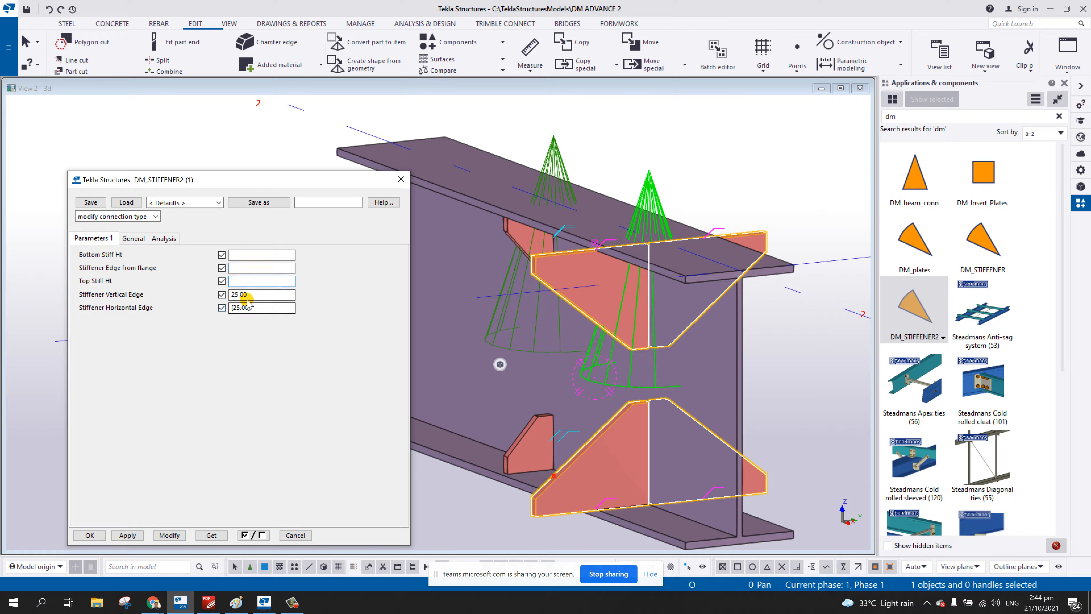
mouse_move(257, 295)
left_mouse_down()
mouse_move(223, 300)
mouse_move(251, 305)
left_mouse_up()
key("Delete")
key("Delete")
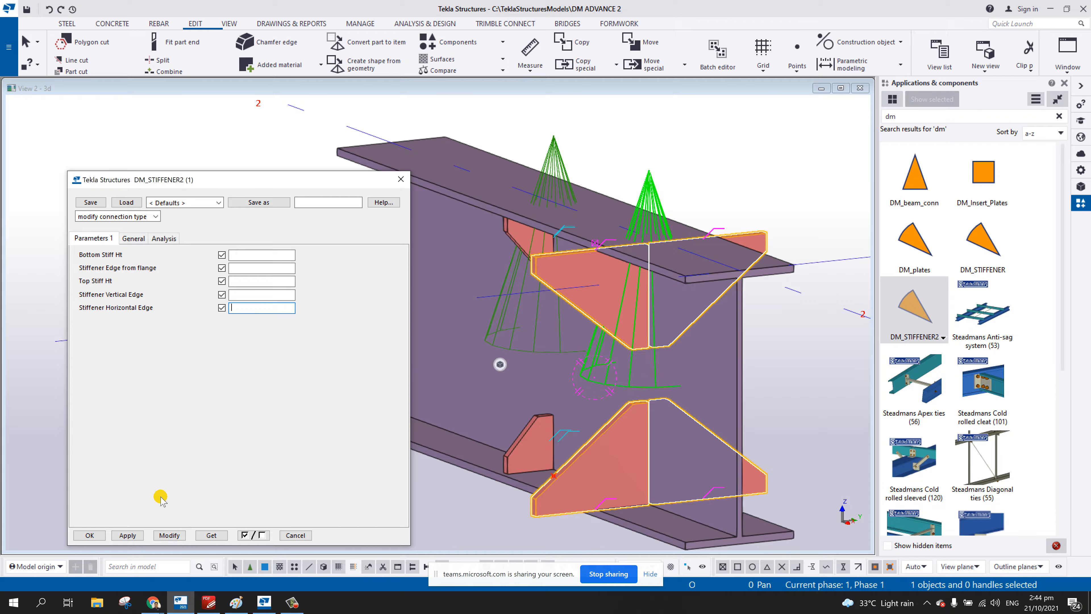
left_click(172, 535)
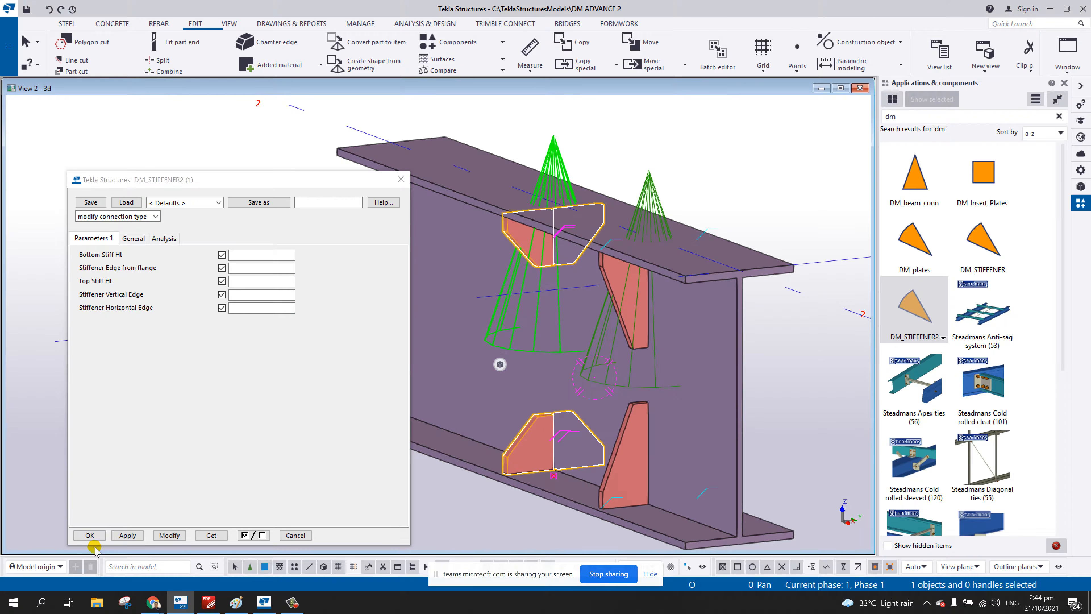
scroll(593, 383, "down", 2)
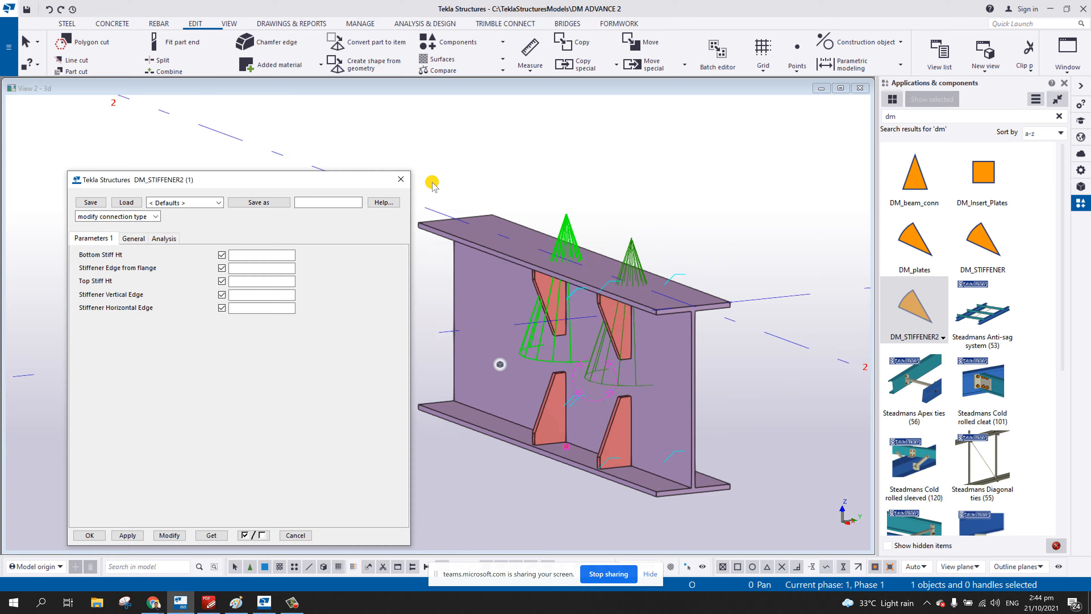
left_click(400, 180)
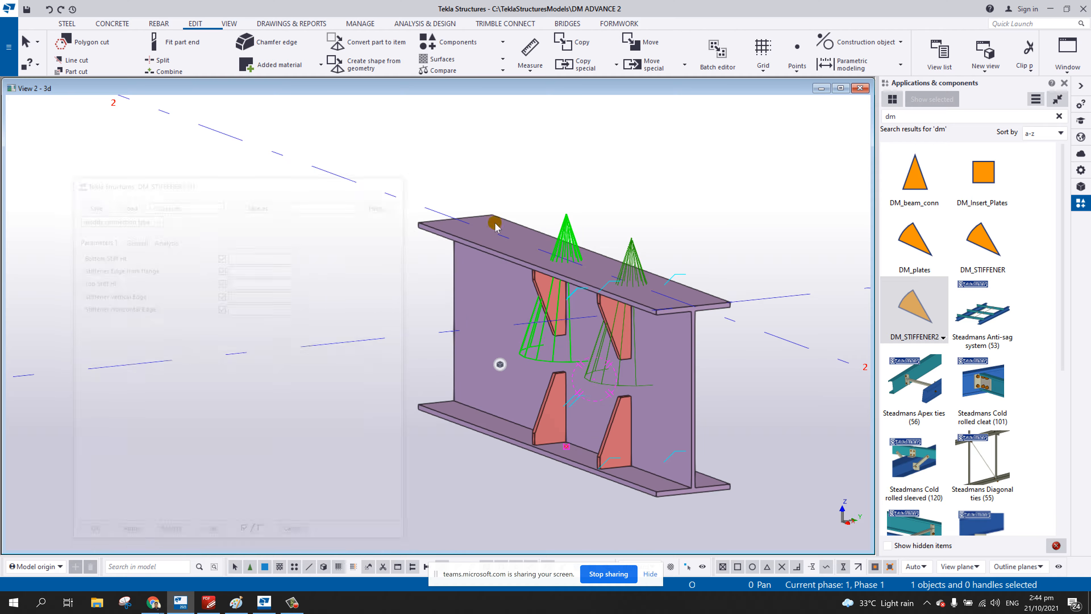
- Open the rear DM_STIFFENER2 component for custom component editing, enlarge its perspective view and show the component variables
right_click(573, 235)
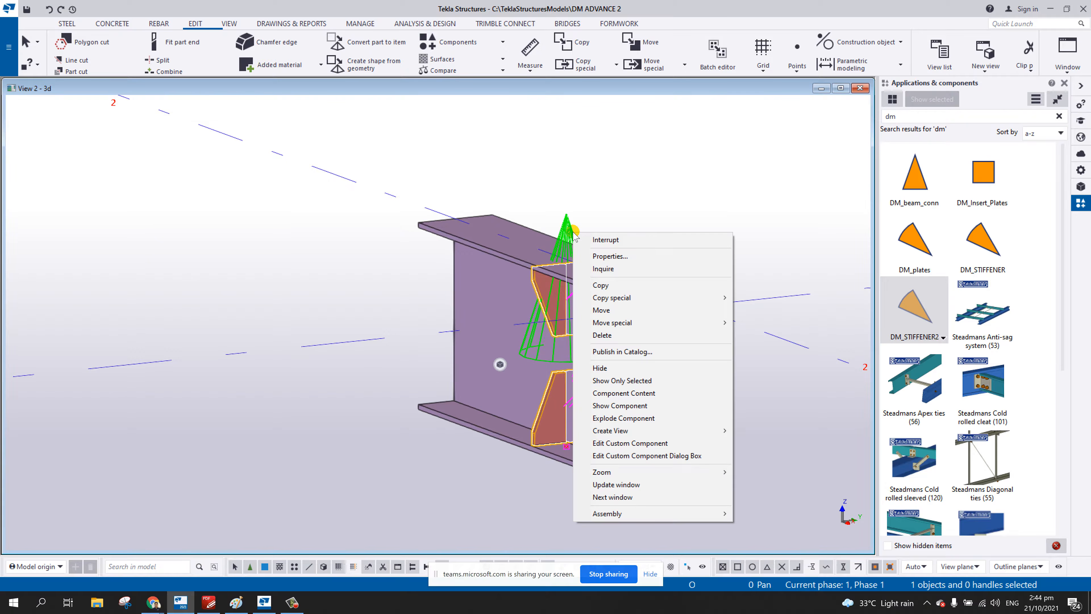
left_click(630, 447)
left_click_drag(372, 263, 145, 98)
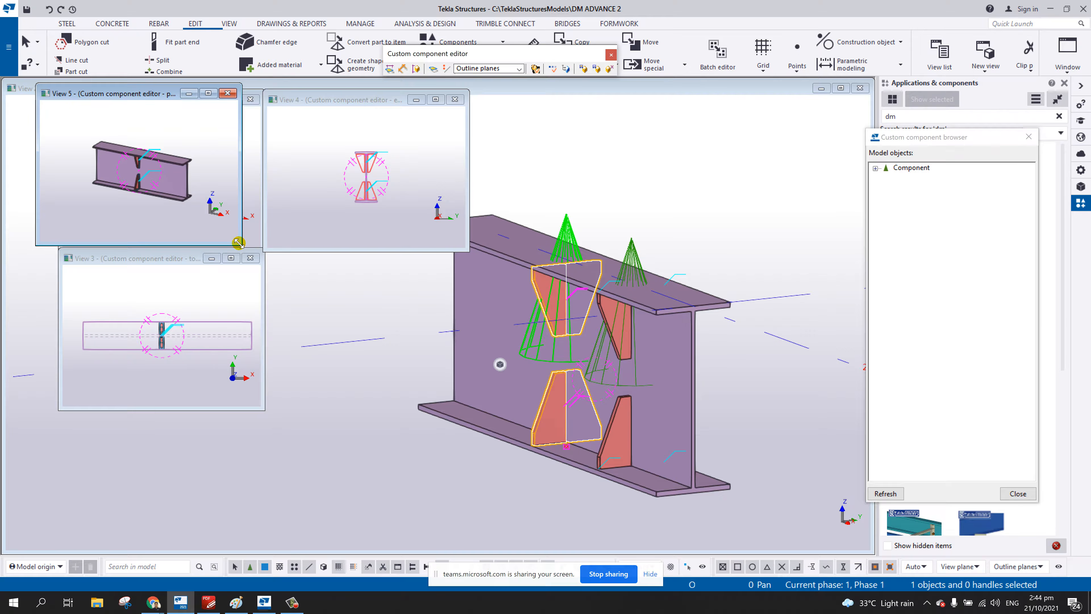
left_click_drag(238, 243, 876, 374)
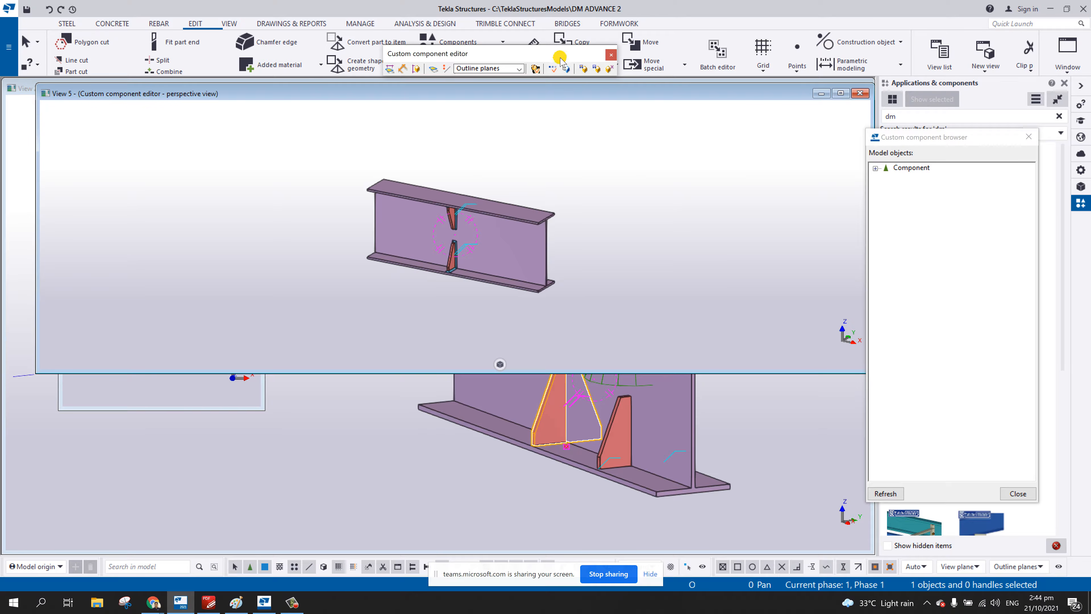
left_click(553, 68)
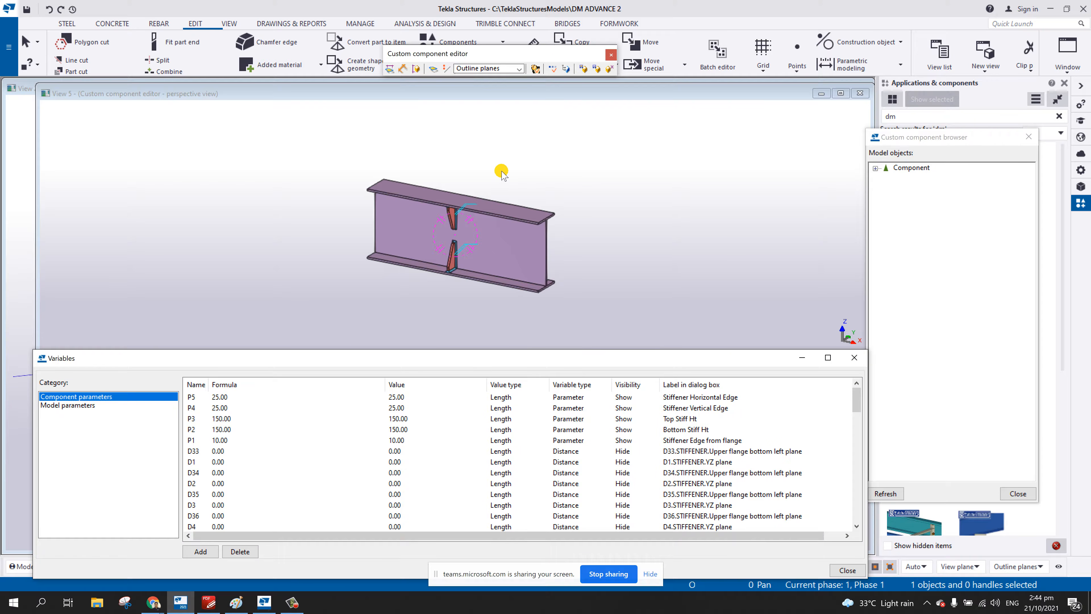
- Set the representation of welds to Fast in the perspective view's display settings and apply the view properties
right_click(623, 167)
scroll(463, 250, "up", 2)
scroll(414, 214, "down", 3)
middle_click_drag(460, 226, 626, 231)
double_click(626, 232)
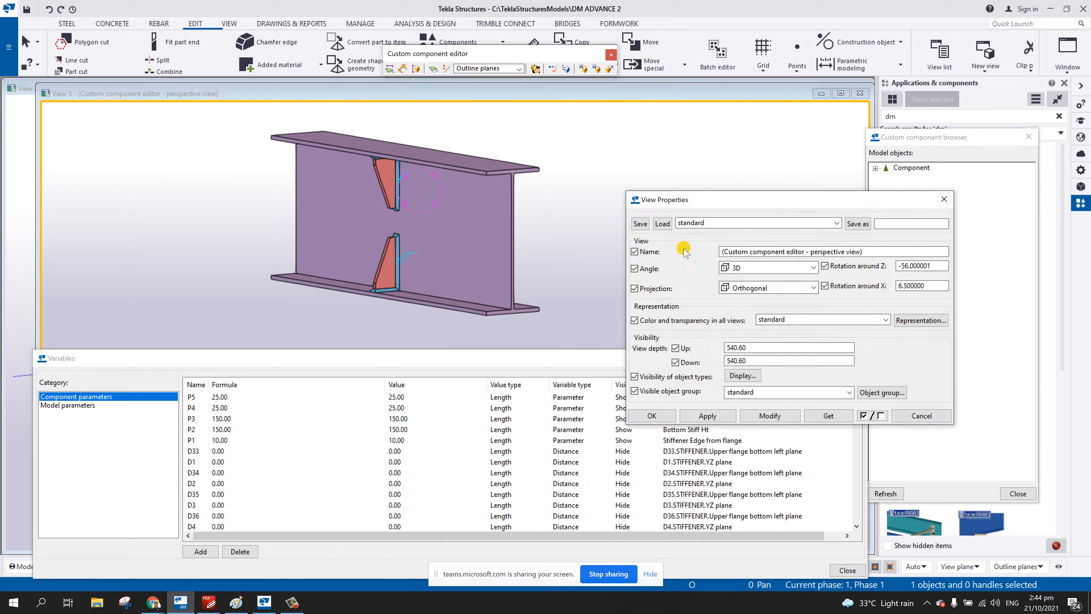
left_click(749, 373)
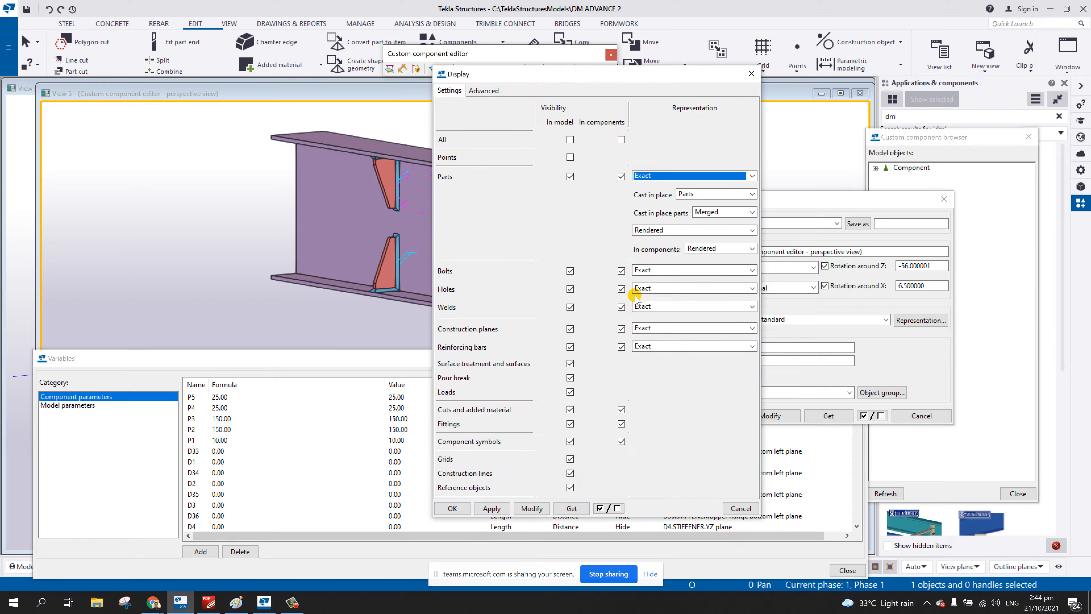
left_click(640, 306)
left_click(648, 321)
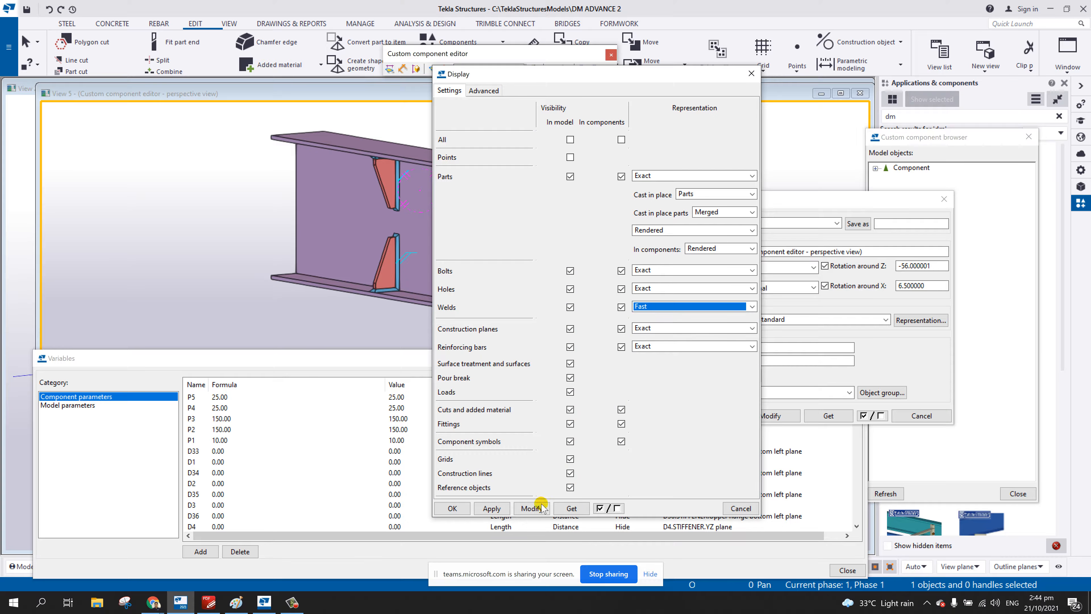
left_click(532, 509)
left_click(452, 508)
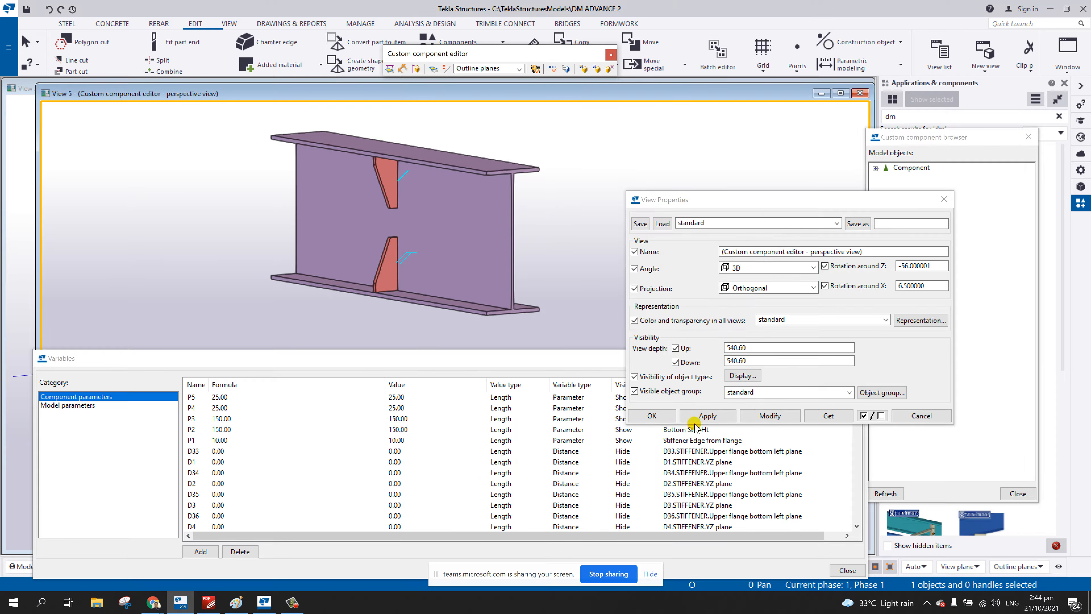
left_click(707, 416)
left_click(651, 416)
middle_click_drag(470, 244, 526, 244)
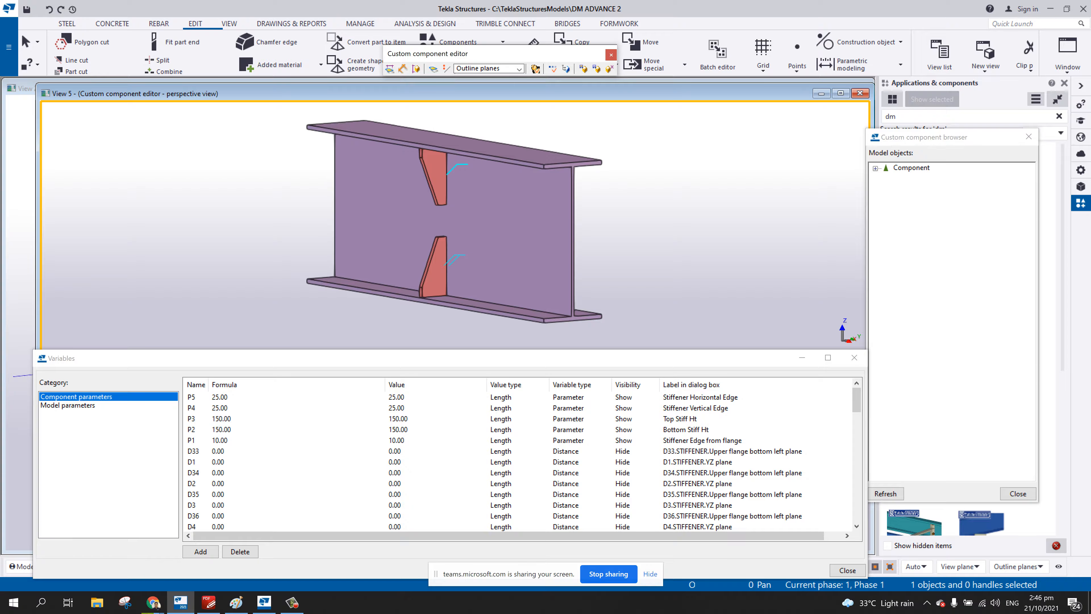
left_click(292, 603)
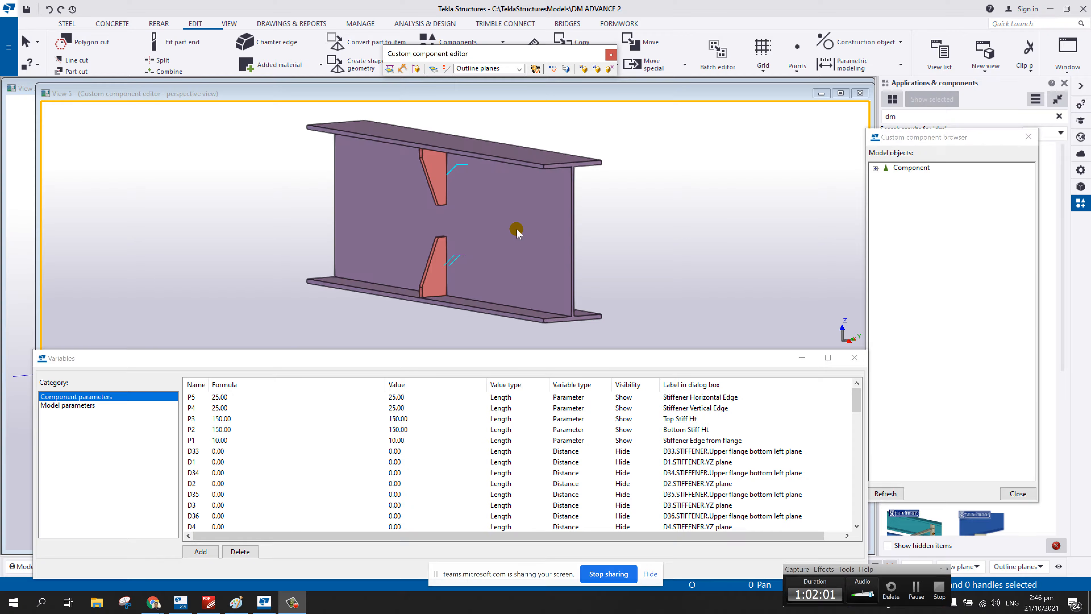
middle_click_drag(511, 240, 512, 238)
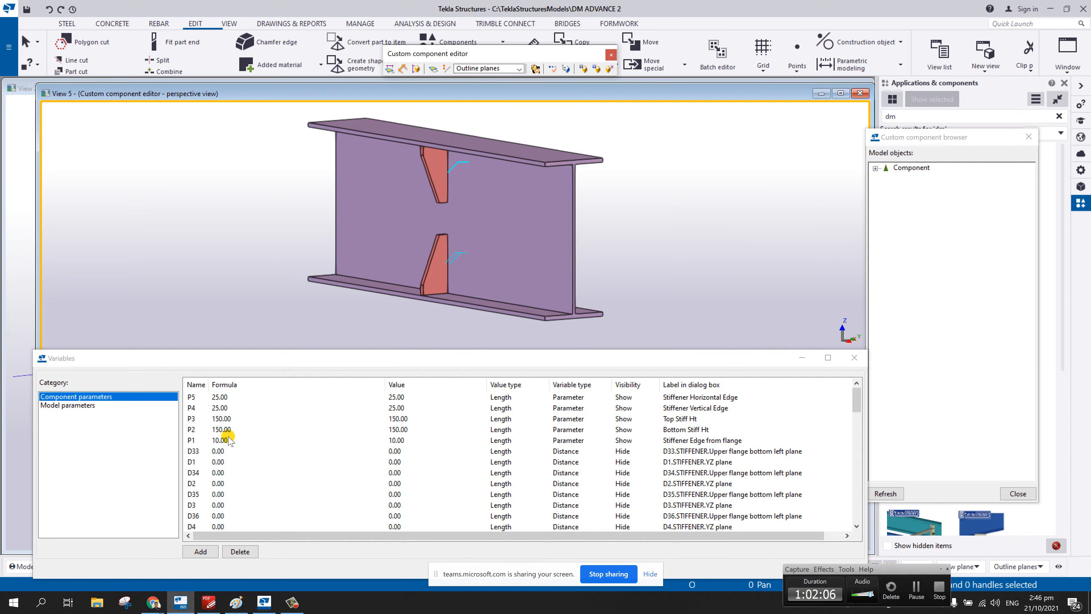
- Select the lower stiffener contour plate to examine its distance bindings, and refresh the list of component objects in the custom component browser
middle_click_drag(530, 248, 610, 276, "ctrl")
scroll(592, 282, "up", 2)
left_click(587, 268)
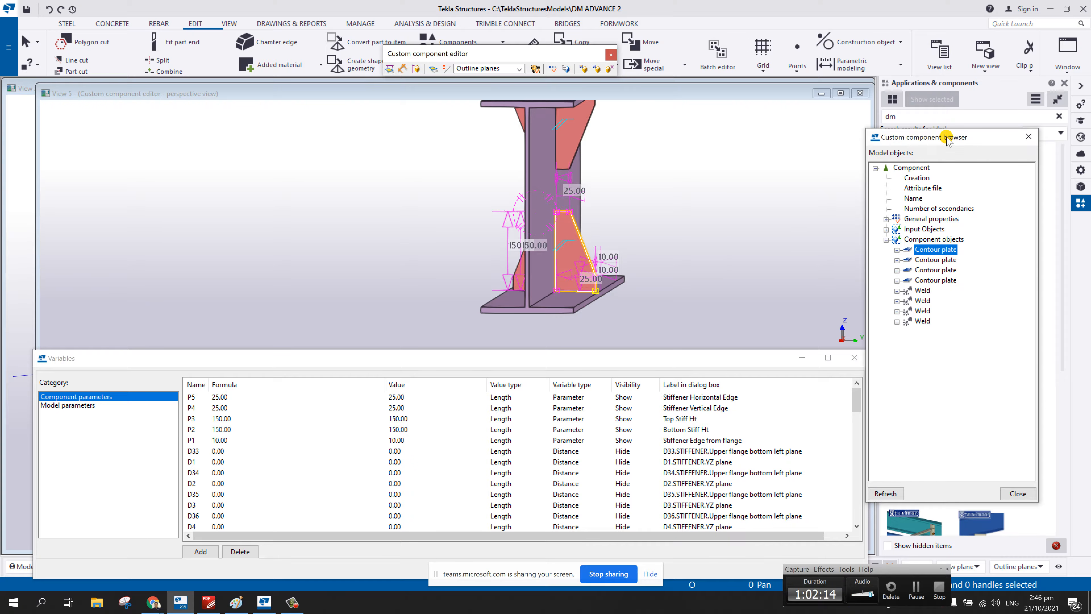
left_click_drag(948, 136, 963, 109)
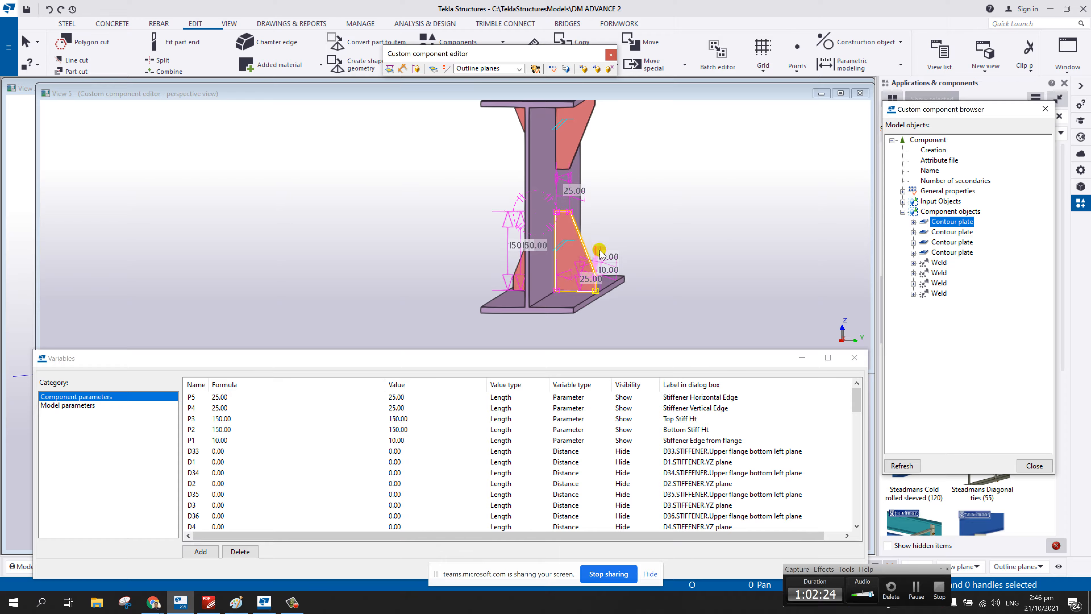
middle_click_drag(604, 253, 564, 262)
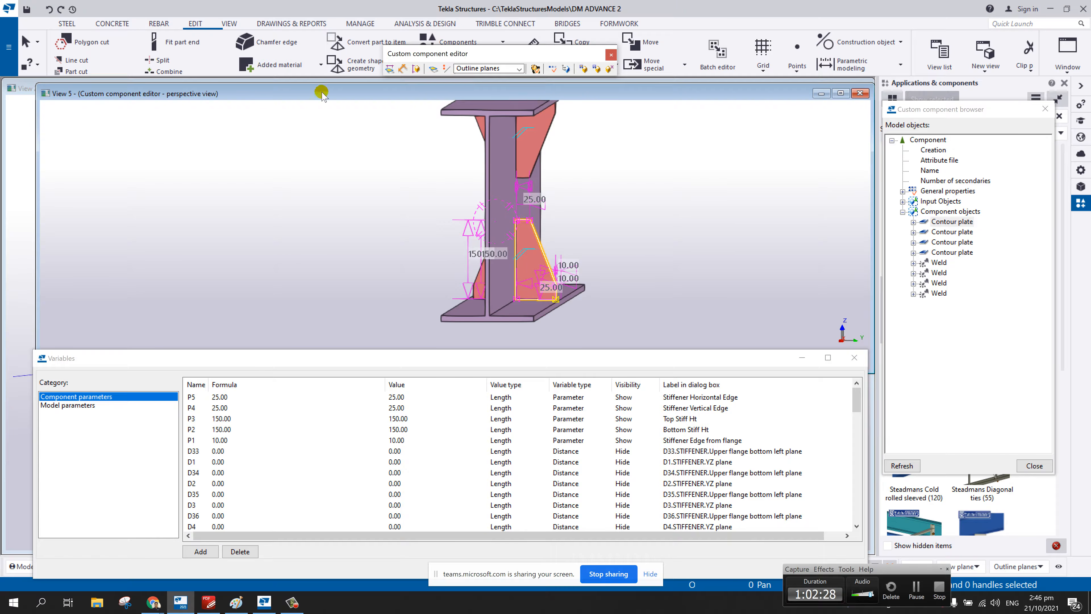
left_click(911, 467)
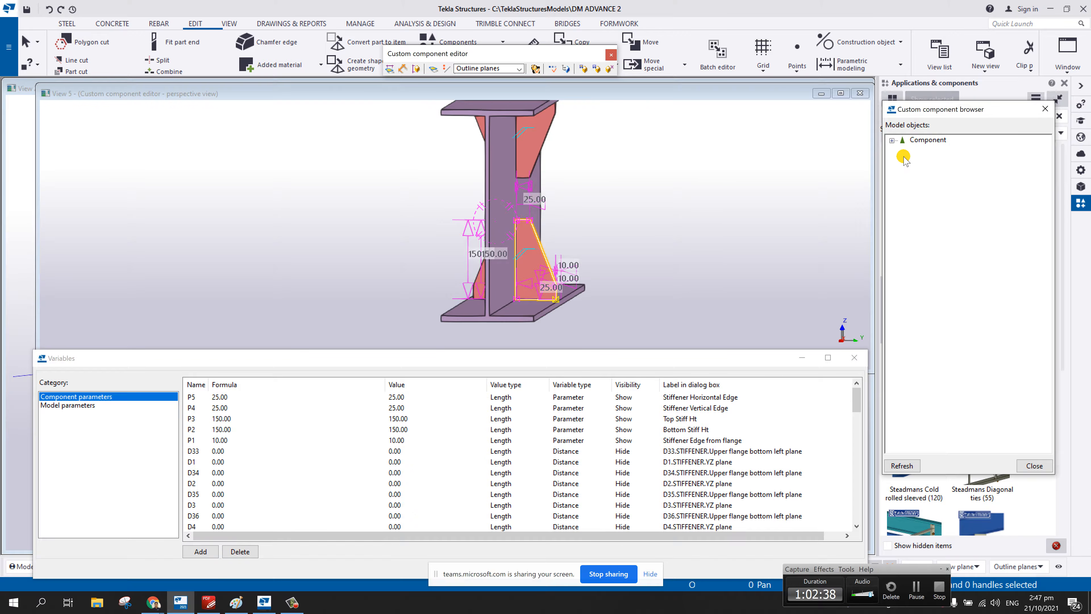
middle_click_drag(646, 174, 630, 204)
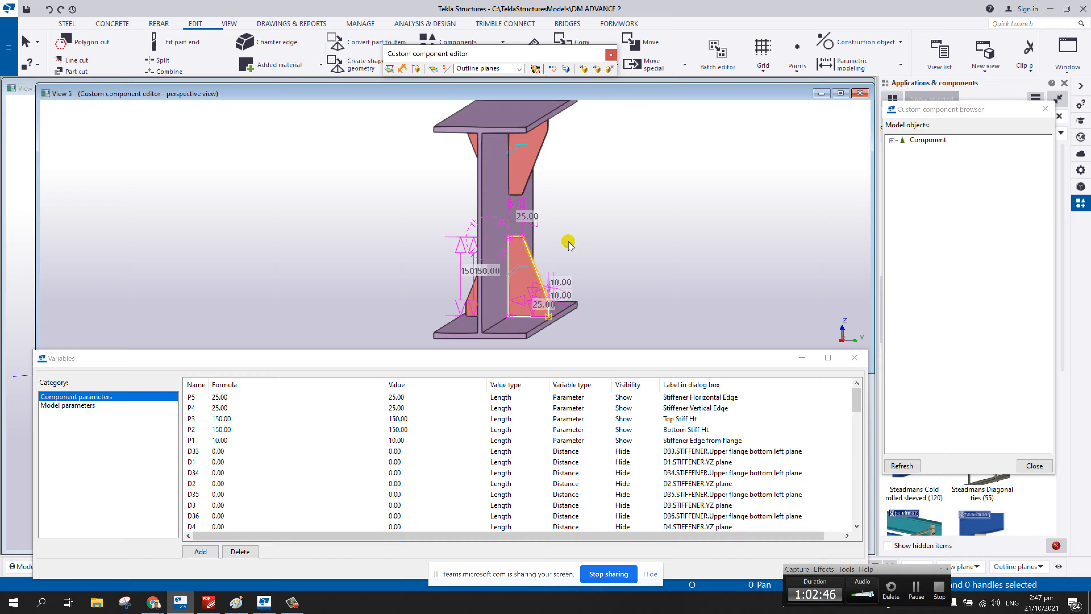
left_click(917, 589)
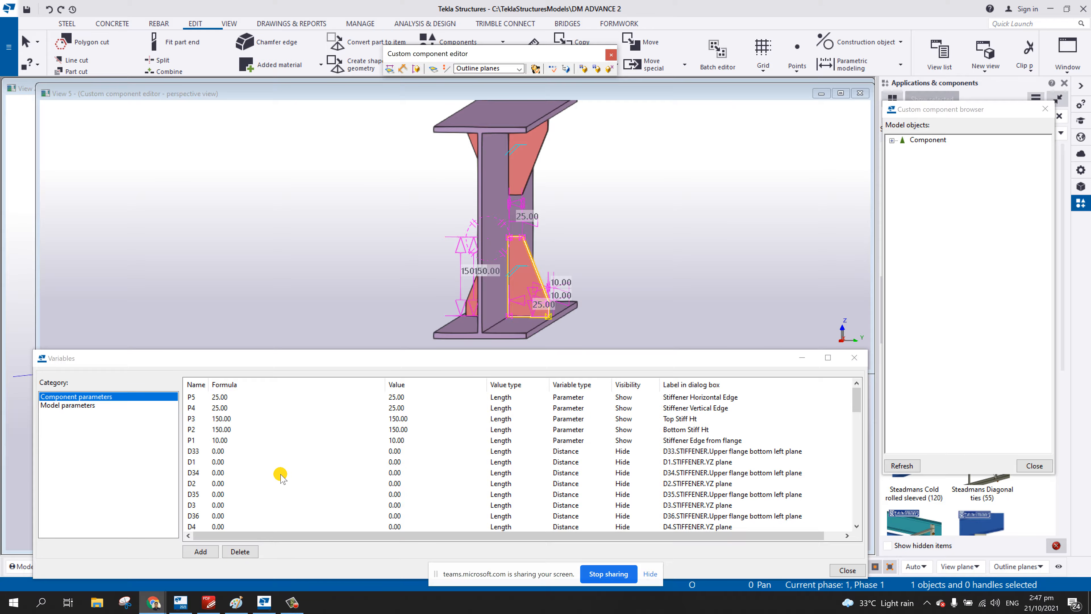
left_click(293, 603)
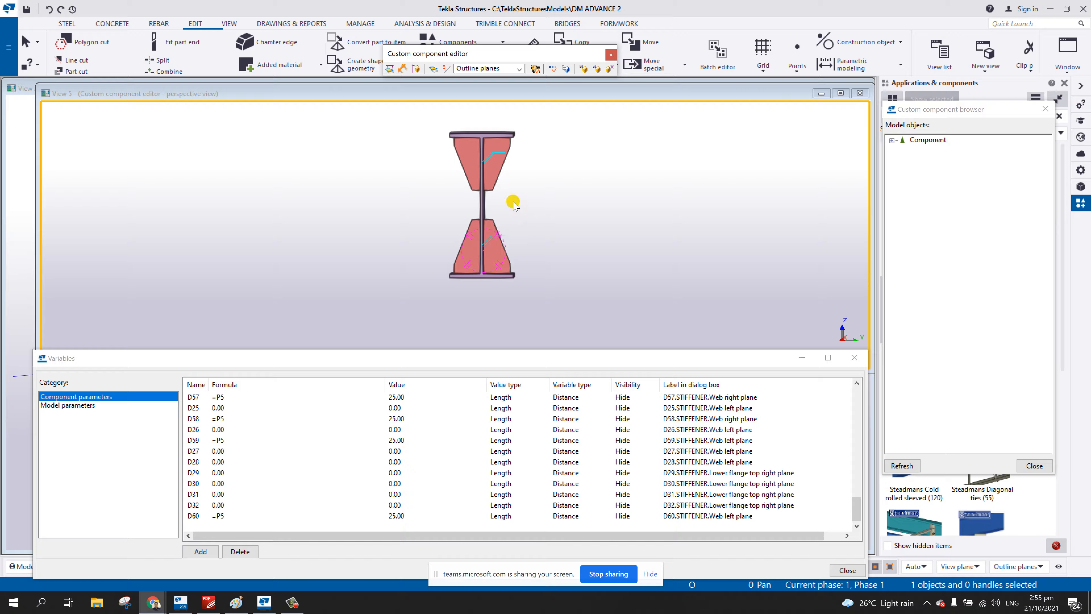
- Add a new component parameter, label it Stiffener Thickness, and open its formula for editing
left_click(495, 160)
left_click(203, 552)
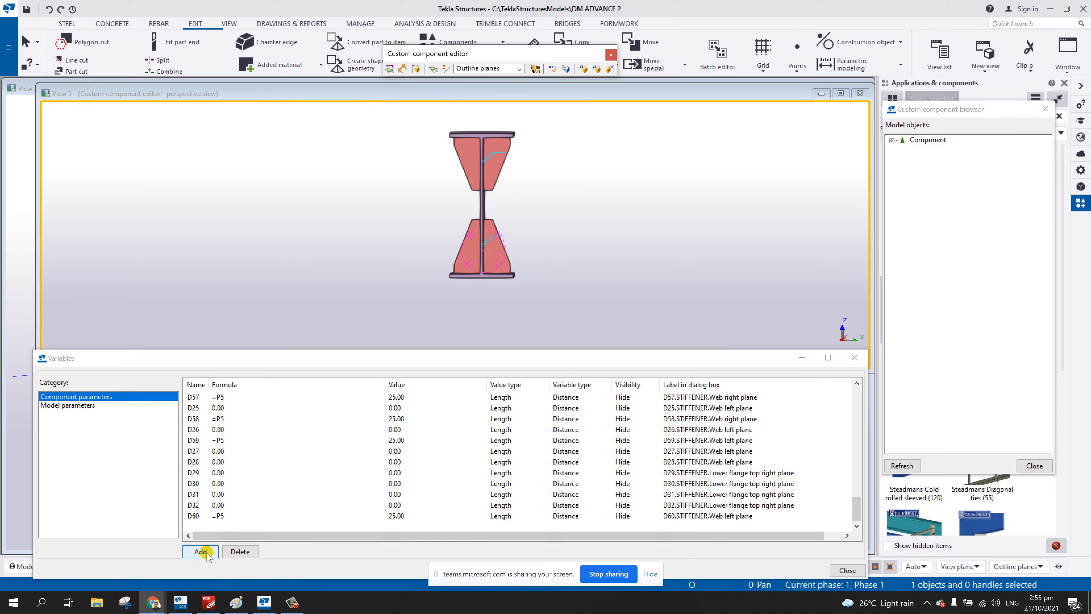
left_click(681, 527)
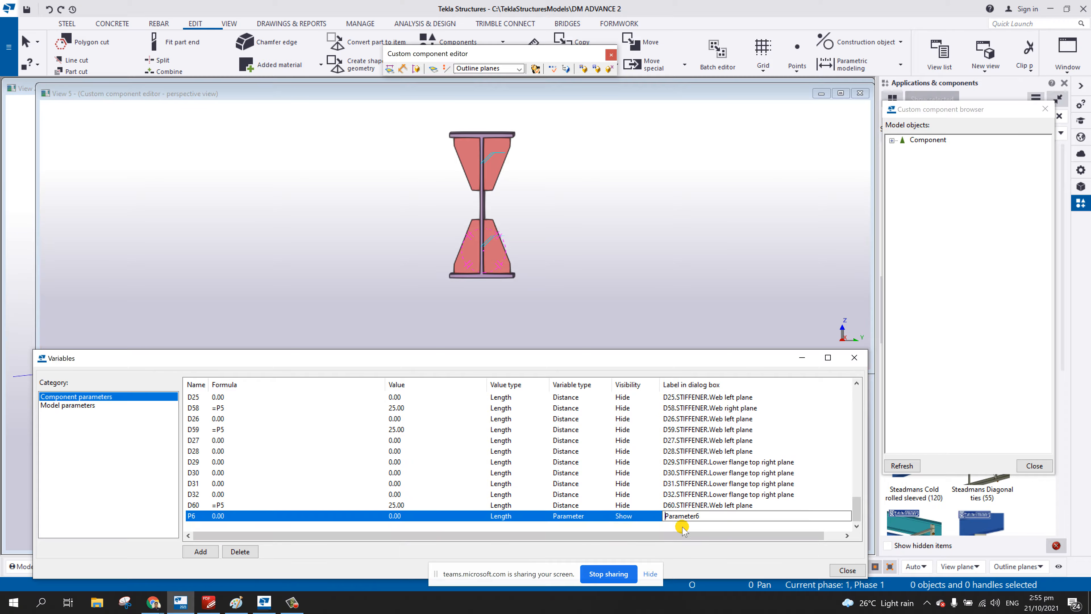
left_click_drag(713, 519, 608, 518)
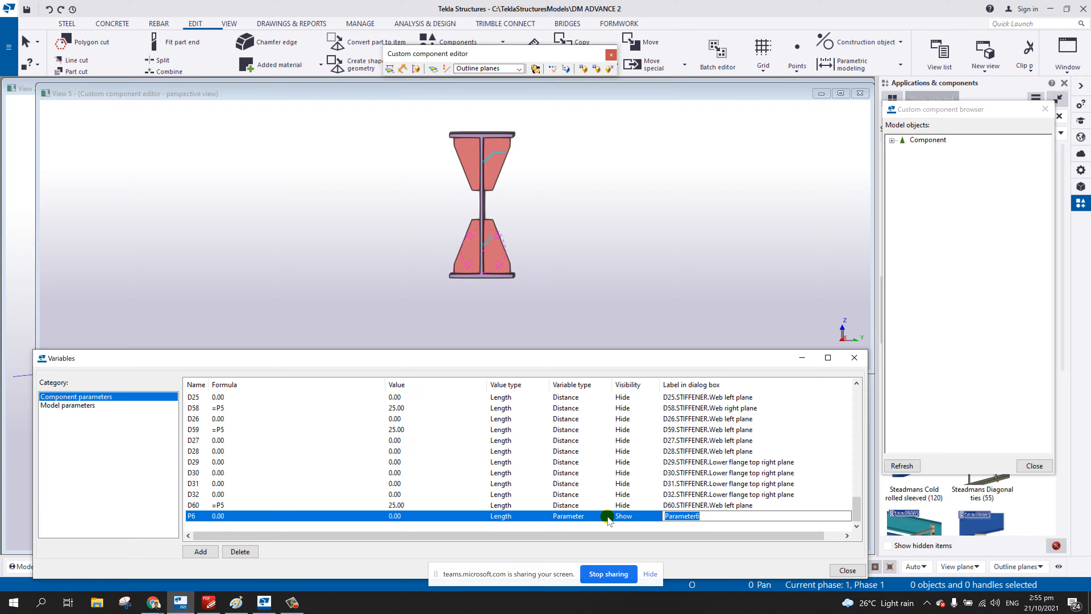
type("Stiffener Thickness")
left_click(608, 518)
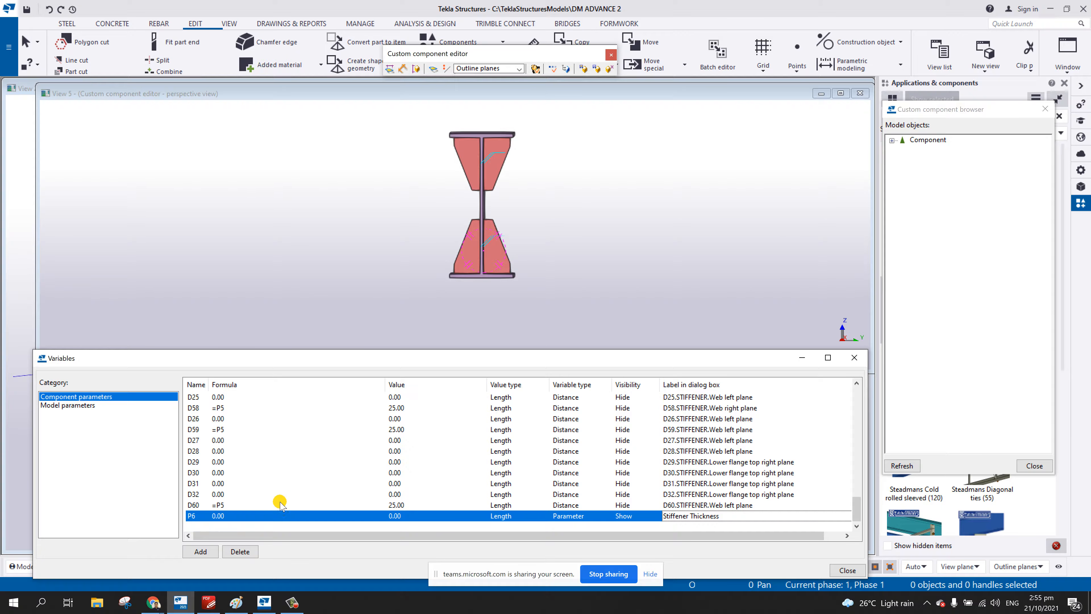
left_click(214, 517)
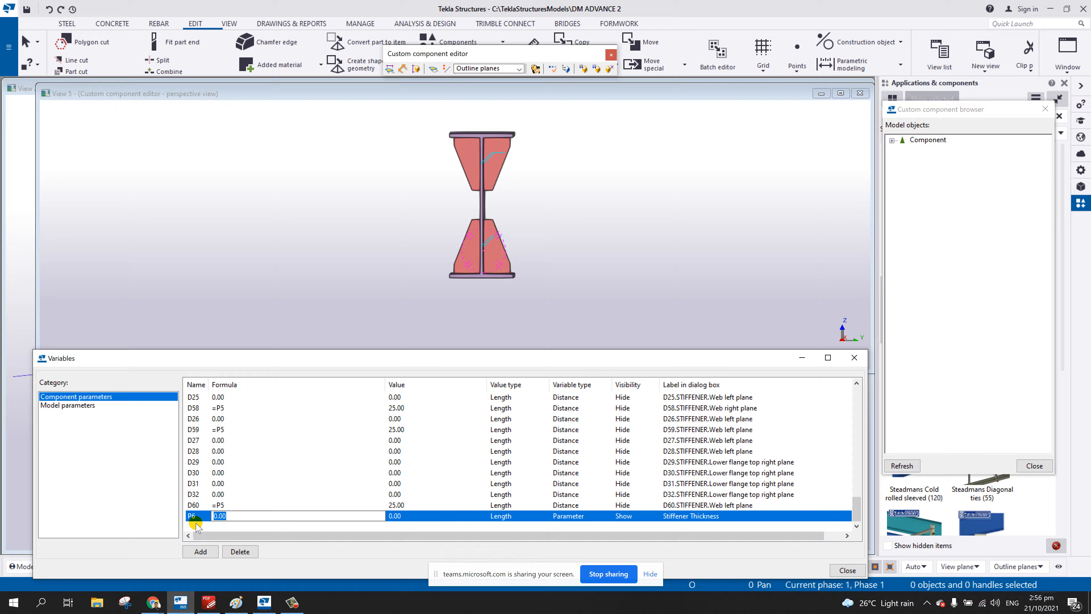
- Set the formula of the Stiffener Thickness parameter P6 to 12
type("12")
key("Return")
left_click(292, 484)
left_click(263, 516)
left_click_drag(242, 515, 182, 526)
type("15")
left_click_drag(243, 516, 180, 525)
type("12")
key("Return")
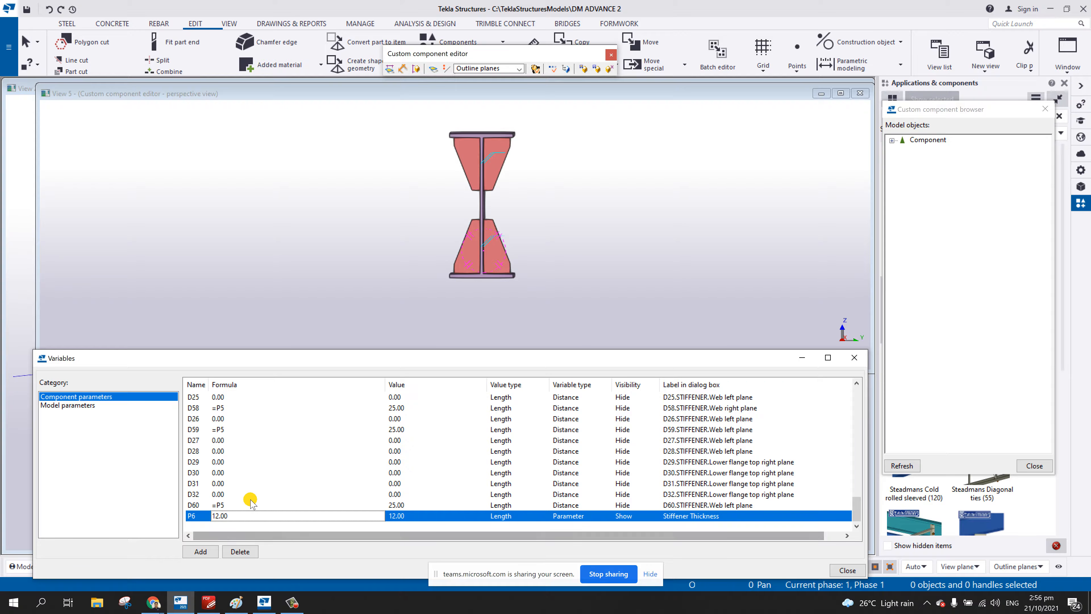
- Move the component browser clear of the properties and examine the profile of the stiffener plate right of the web under the upper flange
left_click(498, 172)
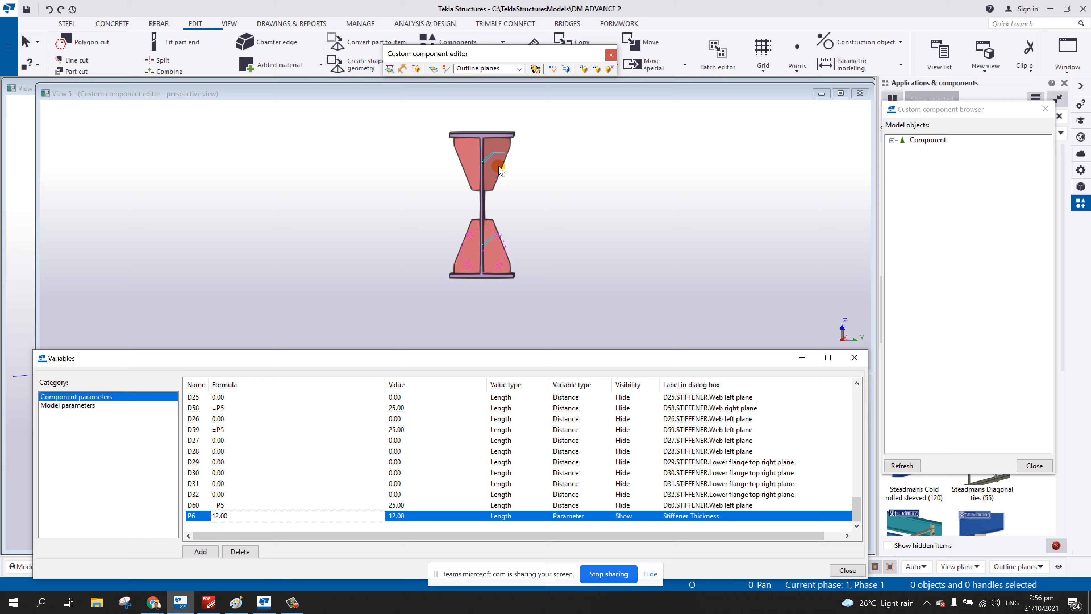
left_click_drag(919, 109, 921, 205)
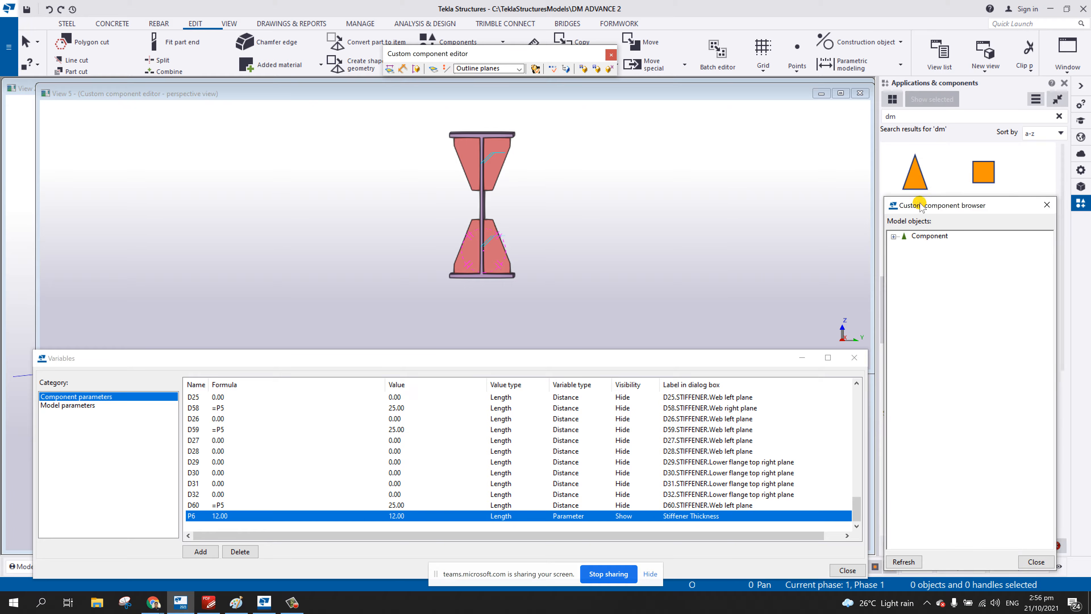
double_click(494, 156)
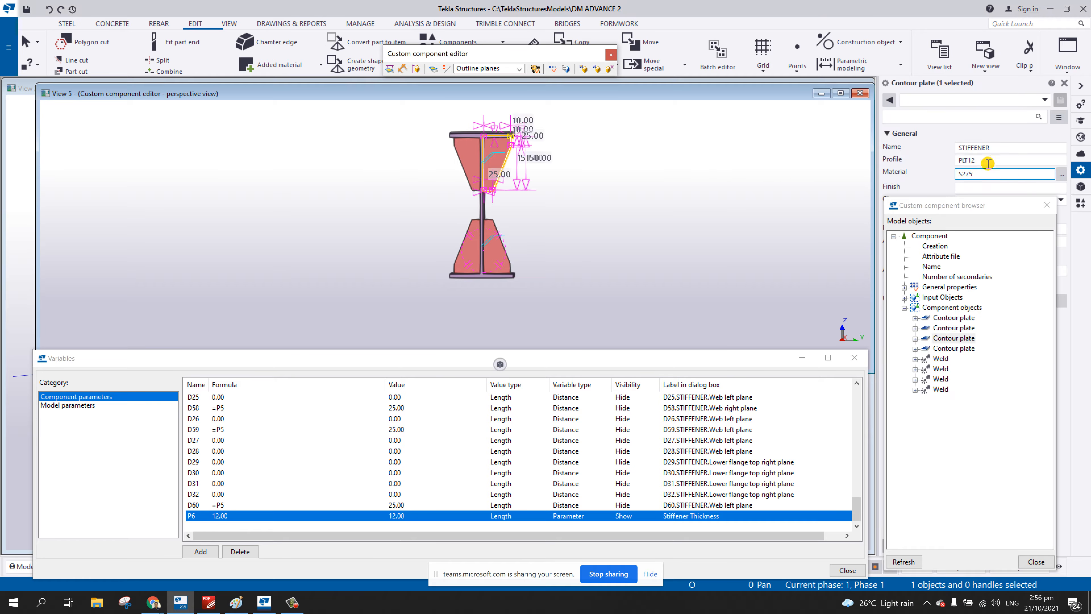
left_click(988, 163)
double_click(985, 160)
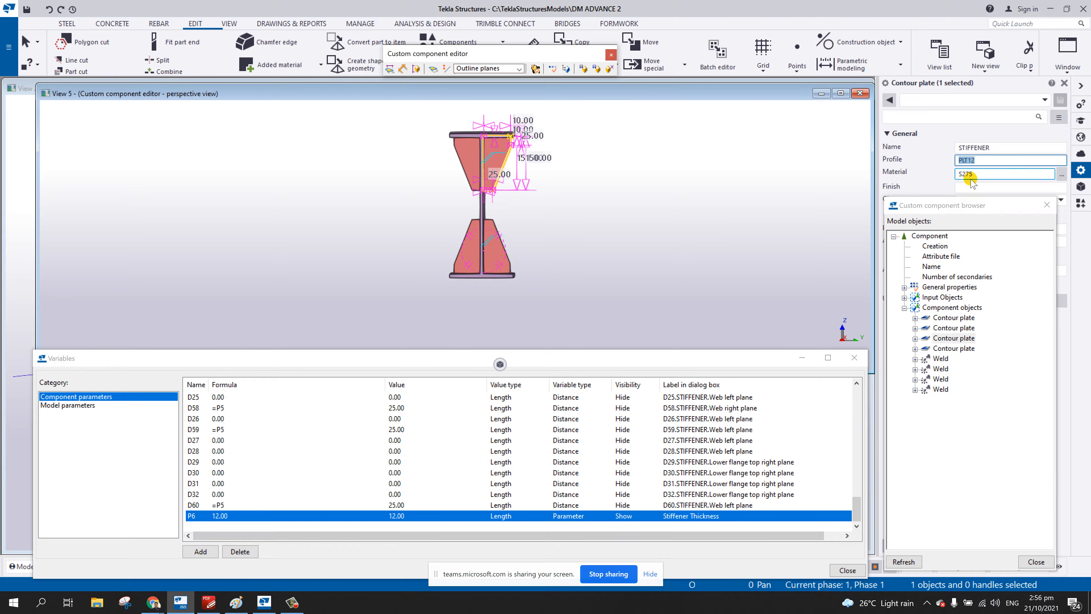
- Switch to Paint and erase the entire existing sketch from the canvas
left_click(236, 602)
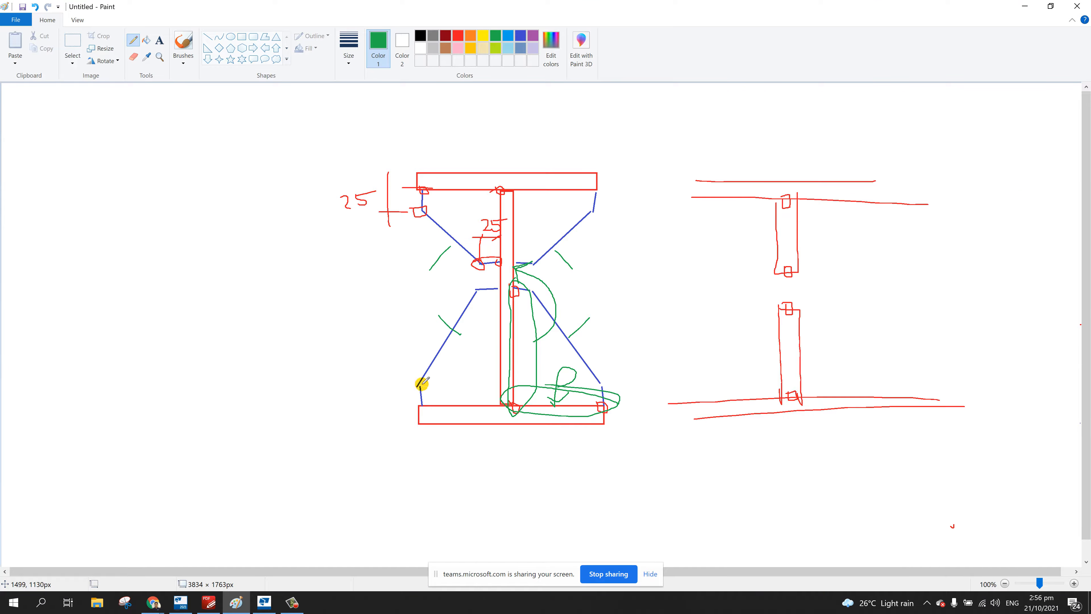
key("ctrl+a")
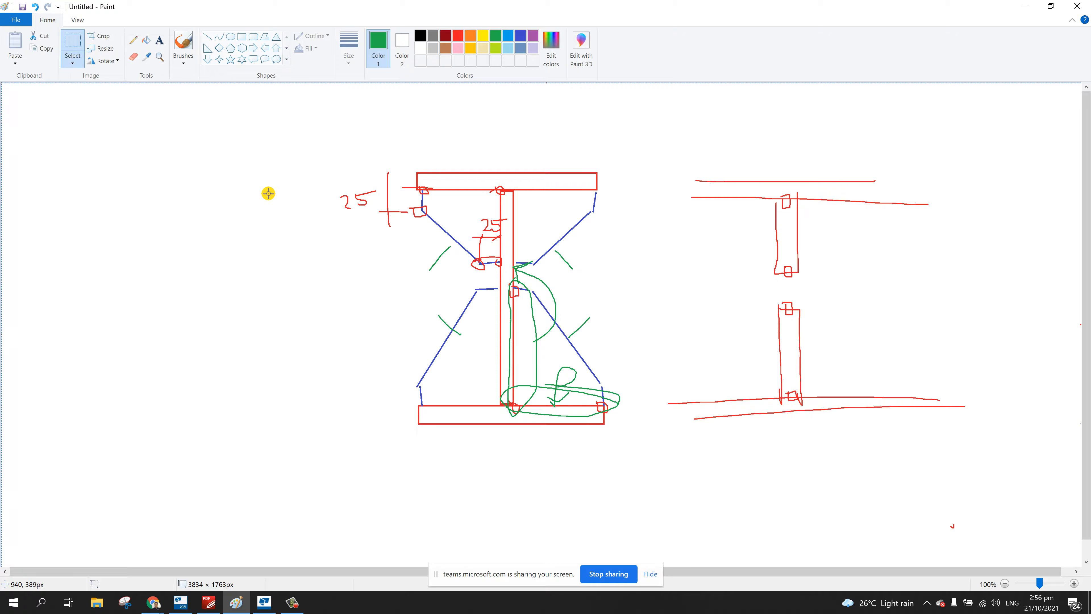
key("Delete")
- Add an enlarged text box on the blank canvas containing the formula ="PLT"+int(Pn)
left_click(157, 42)
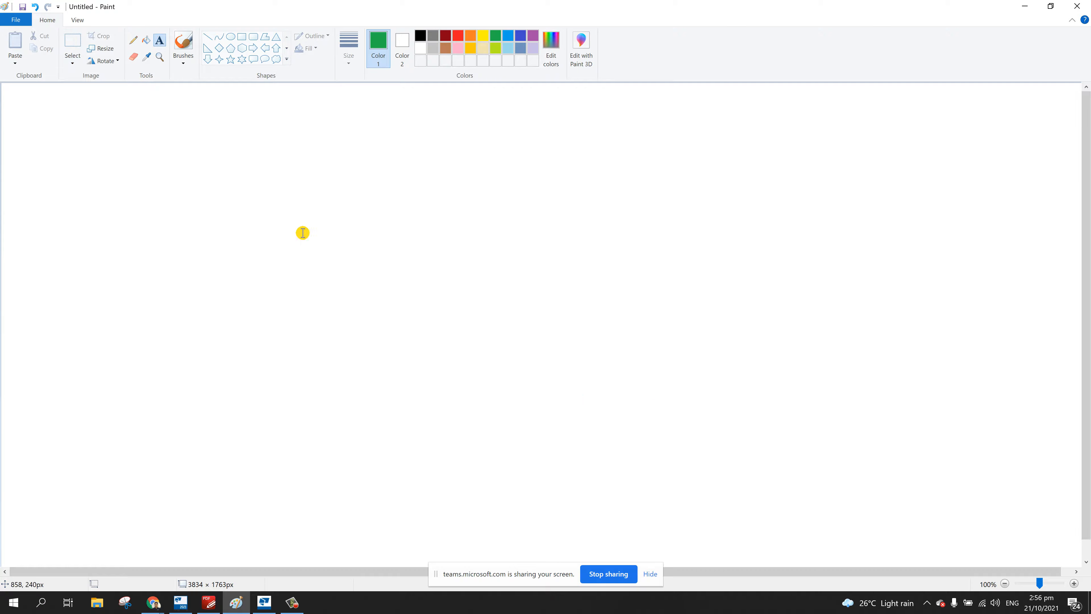
left_click(289, 237)
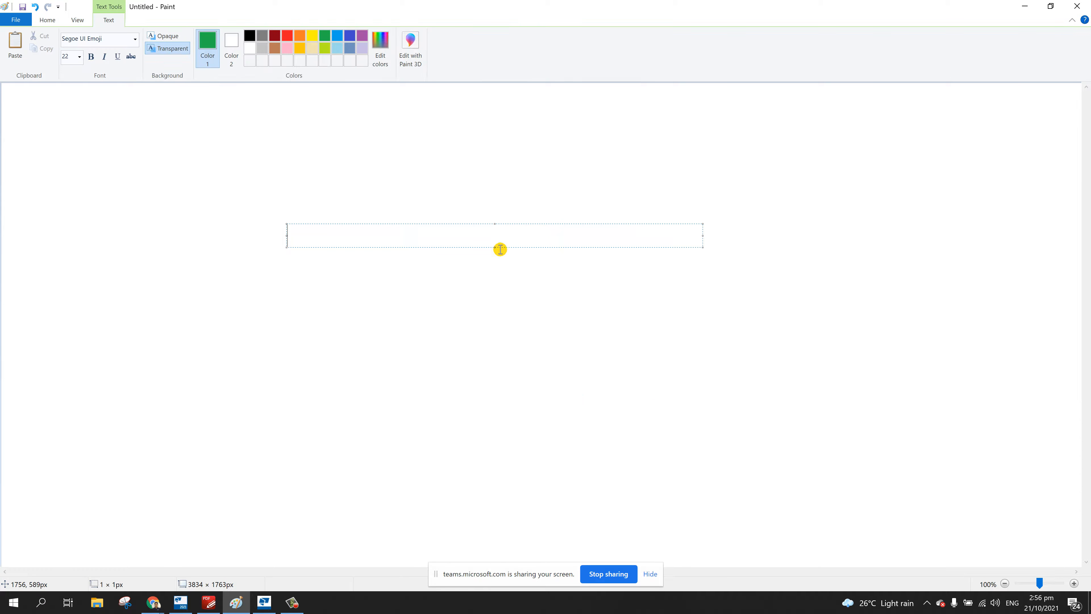
left_click_drag(495, 248, 496, 291)
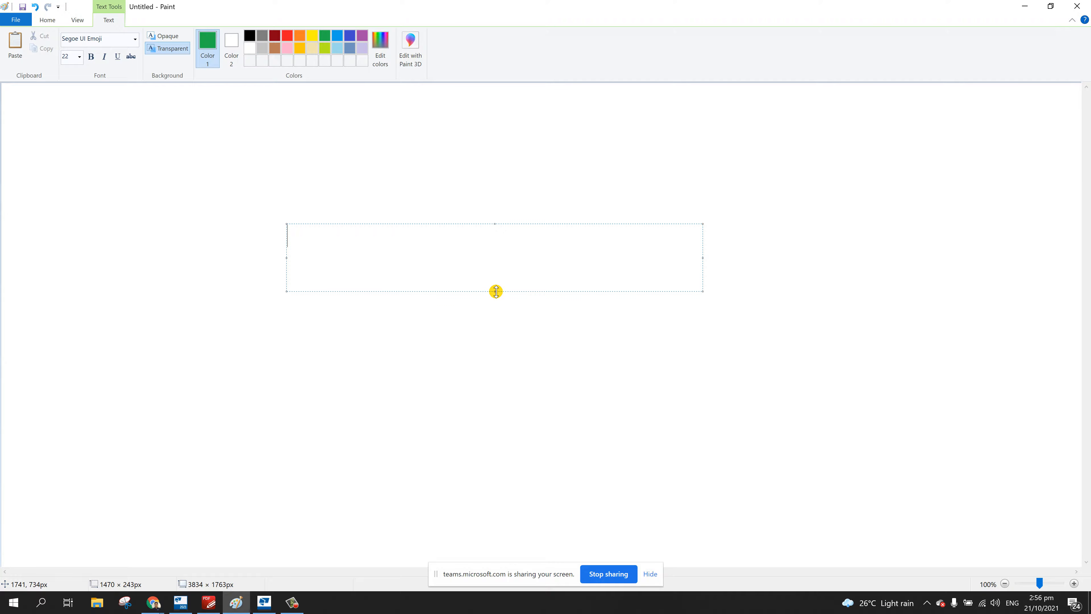
type("=\"PLT\"+int(Pn")
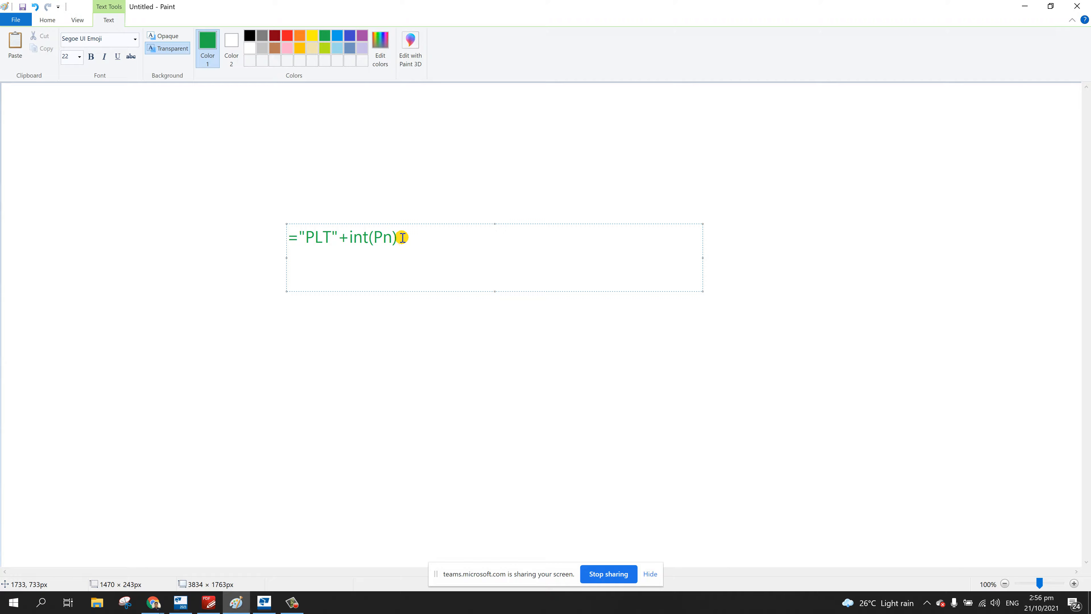
- Copy the whole formula text and set its font size to 48
left_click_drag(402, 237, 285, 241)
right_click(316, 237)
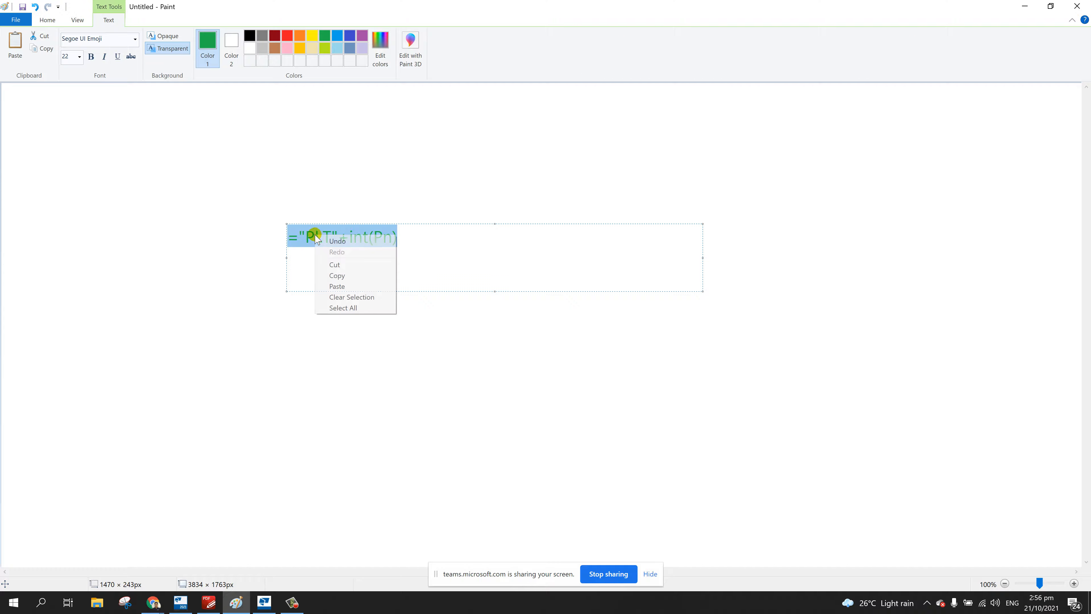
left_click(336, 275)
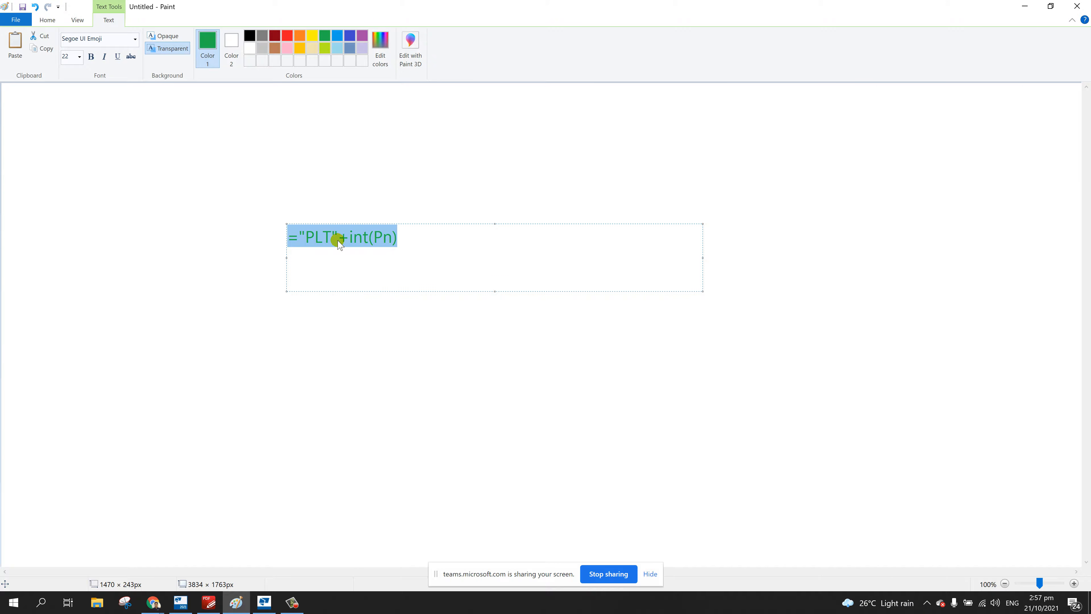
left_click(79, 56)
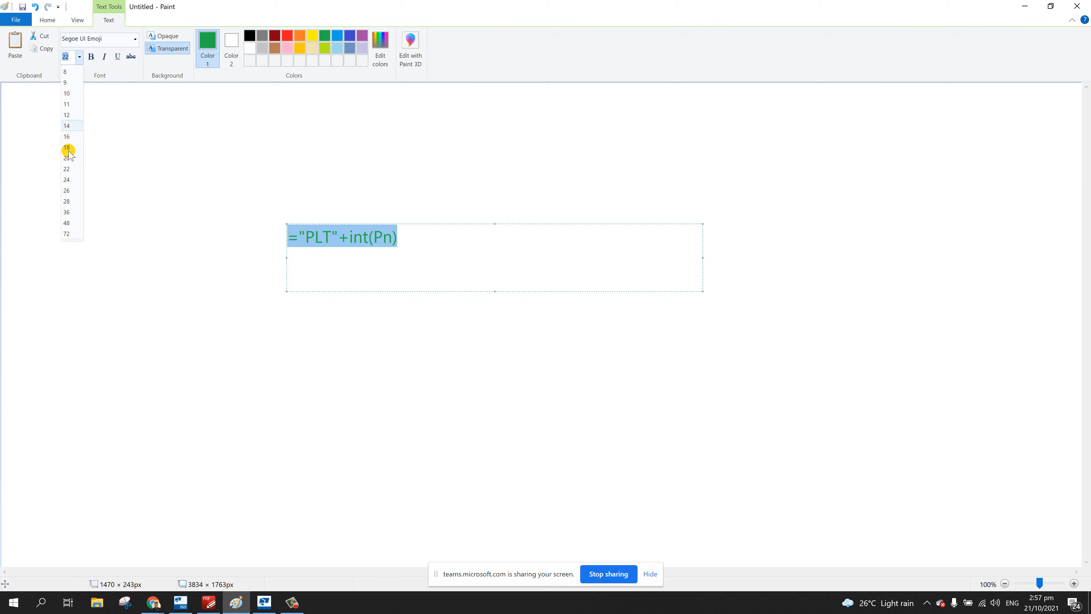
left_click(69, 222)
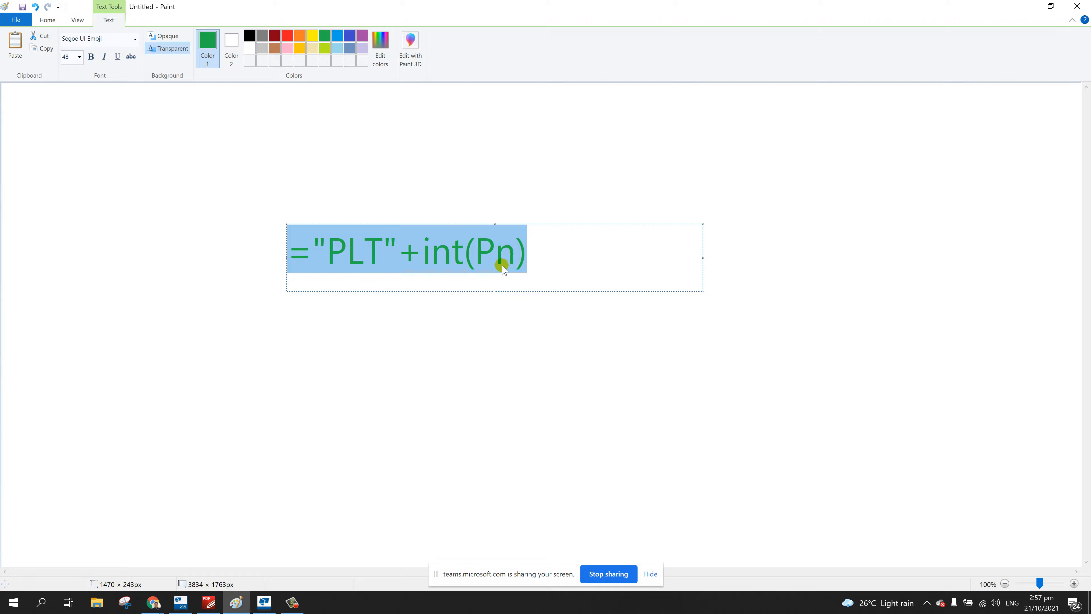
- Switch back to Tekla Structures, add a new component parameter after P6 and set its value type to Profile
left_click(1025, 6)
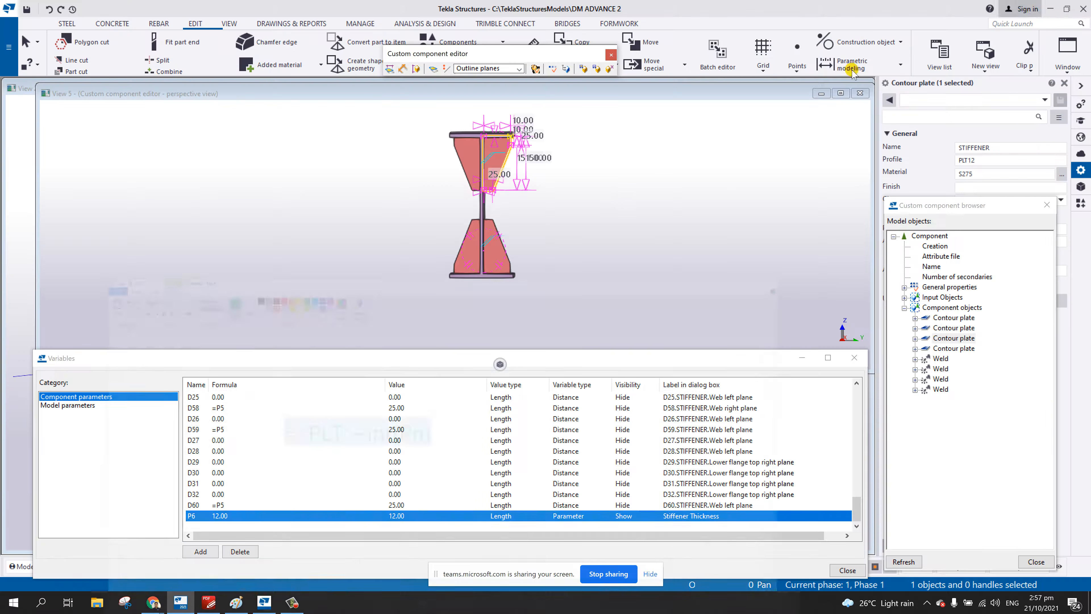
left_click(227, 494)
left_click(207, 550)
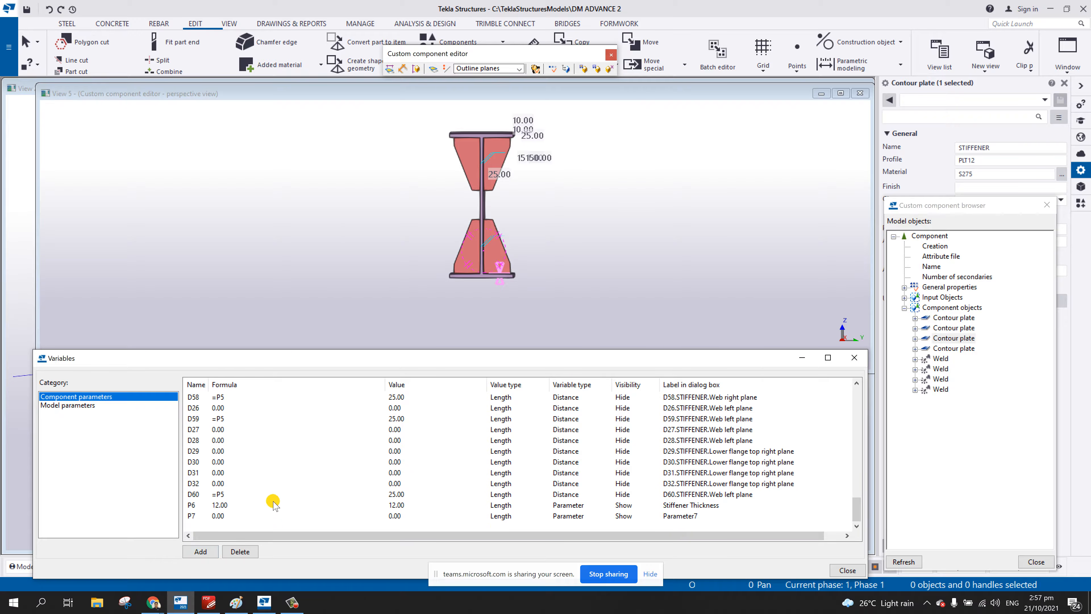
left_click(508, 515)
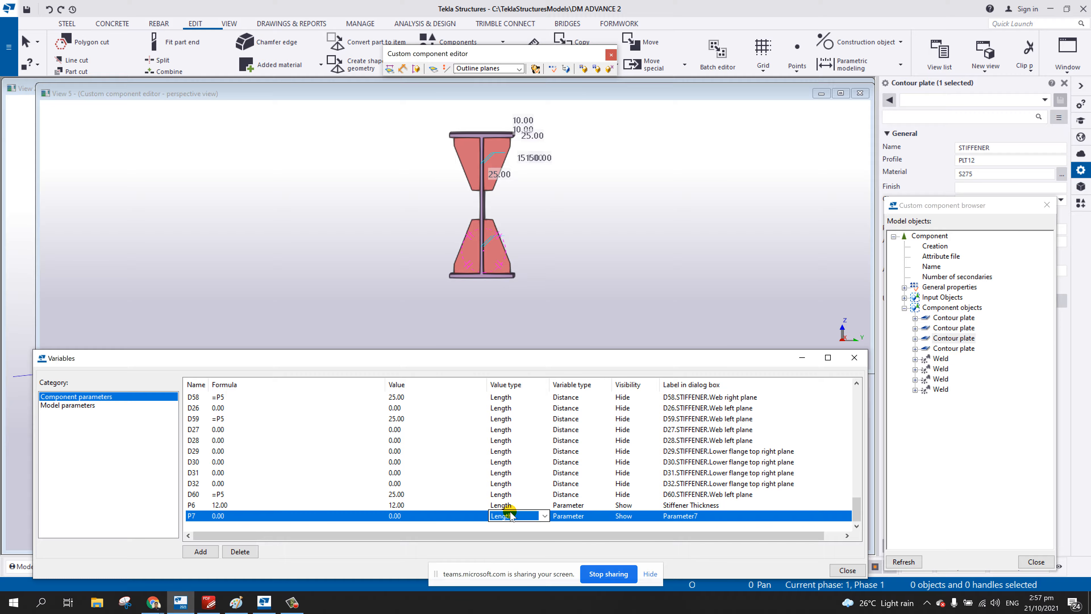
key("p")
left_click(544, 516)
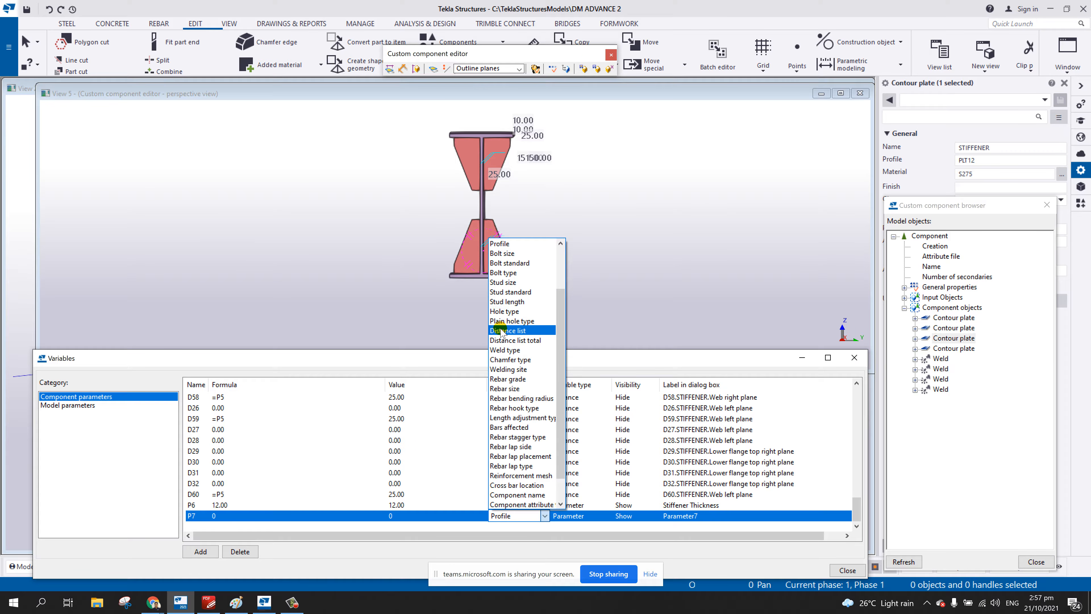
left_click(501, 244)
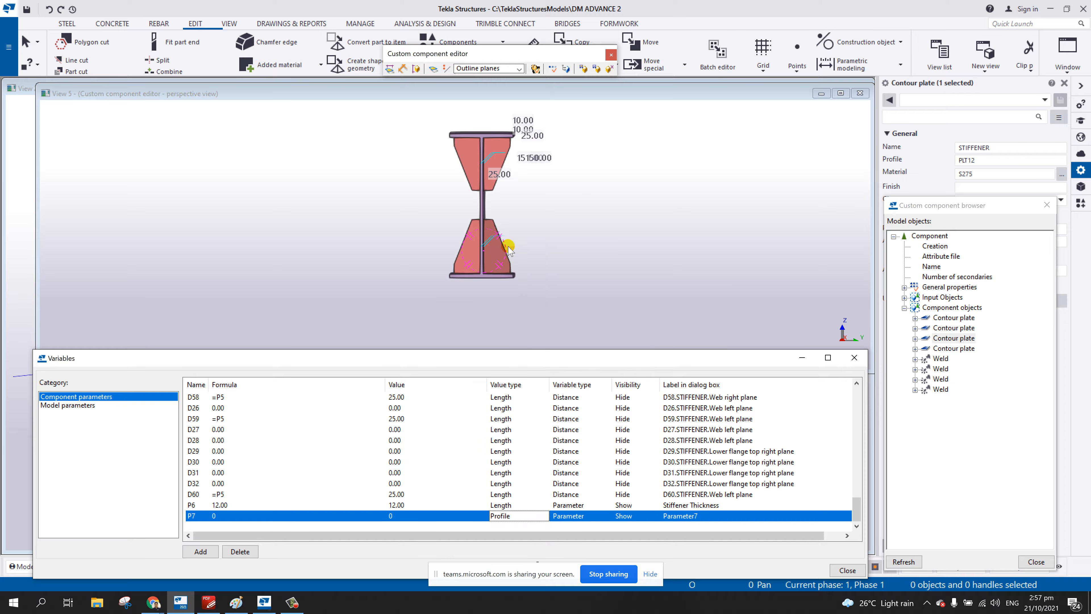
- Set parameter P7's formula to ="PLT"+int(P6) and compare its value with the stiffener plate's profile
left_click(222, 518)
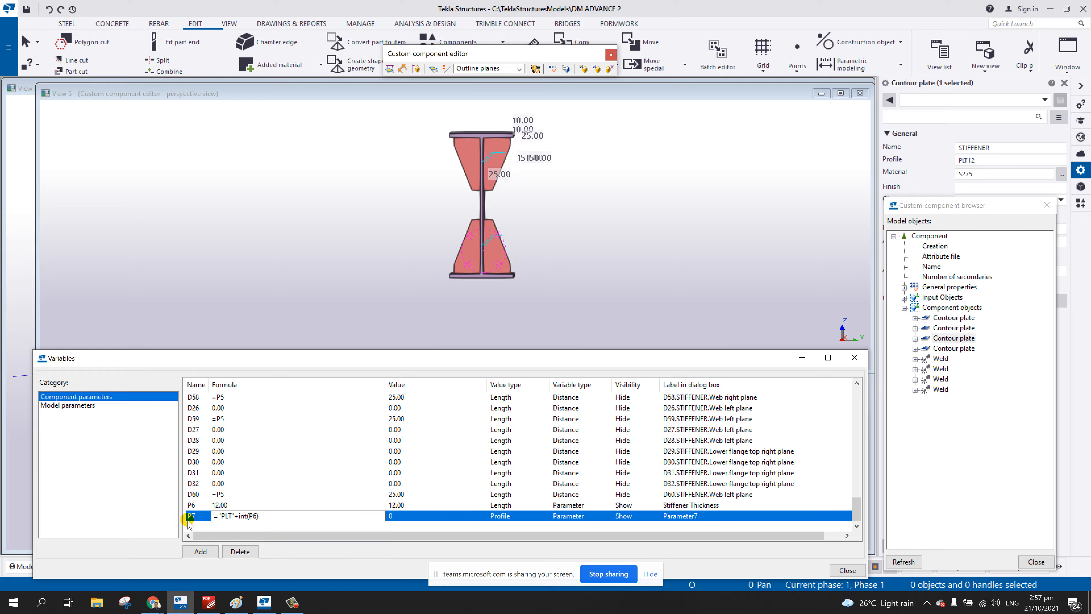
left_click(321, 464)
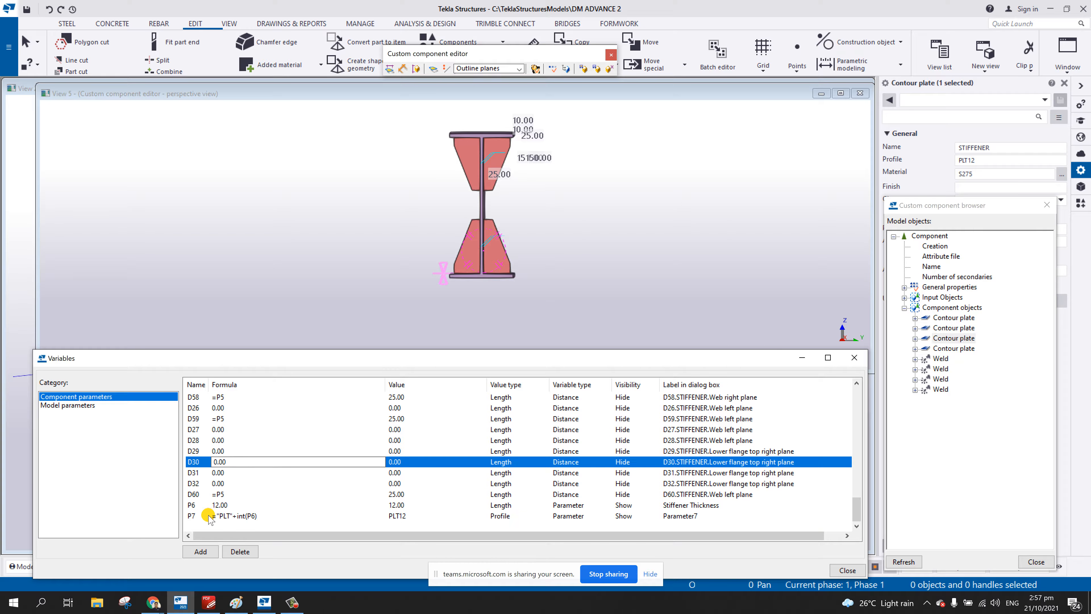
left_click(219, 516)
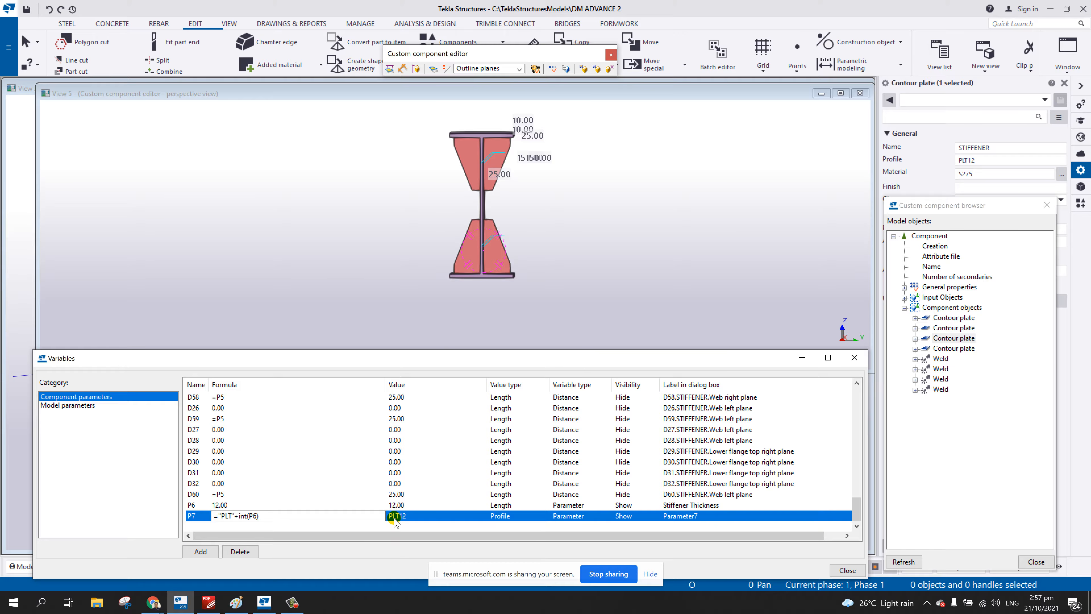
left_click(982, 160)
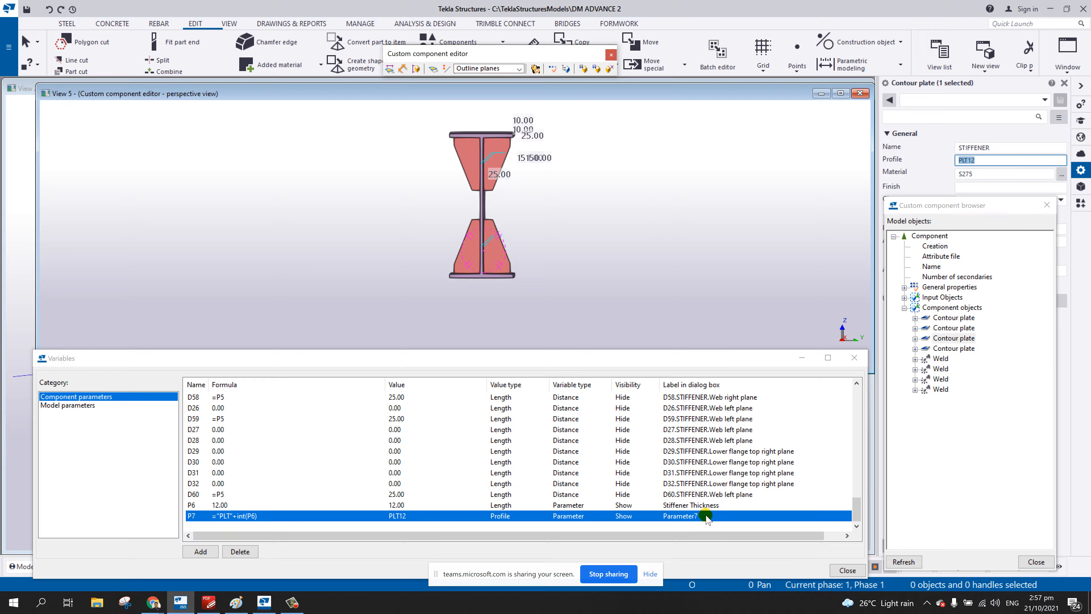
- Set the visibility of profile parameter P7 to Hide
left_click(648, 520)
left_click(631, 516)
left_click(634, 520)
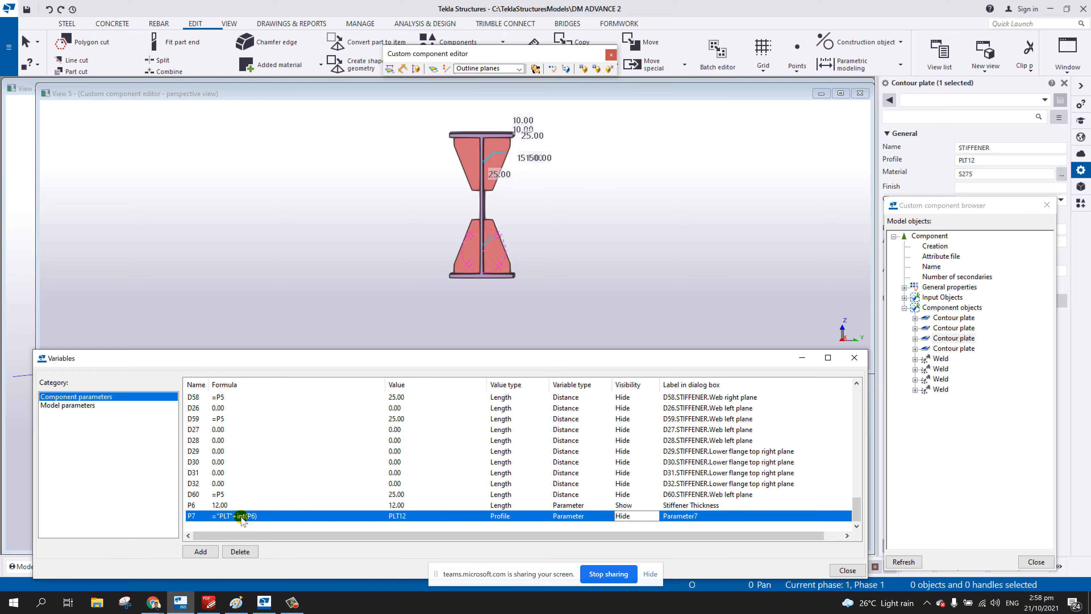
left_click(293, 602)
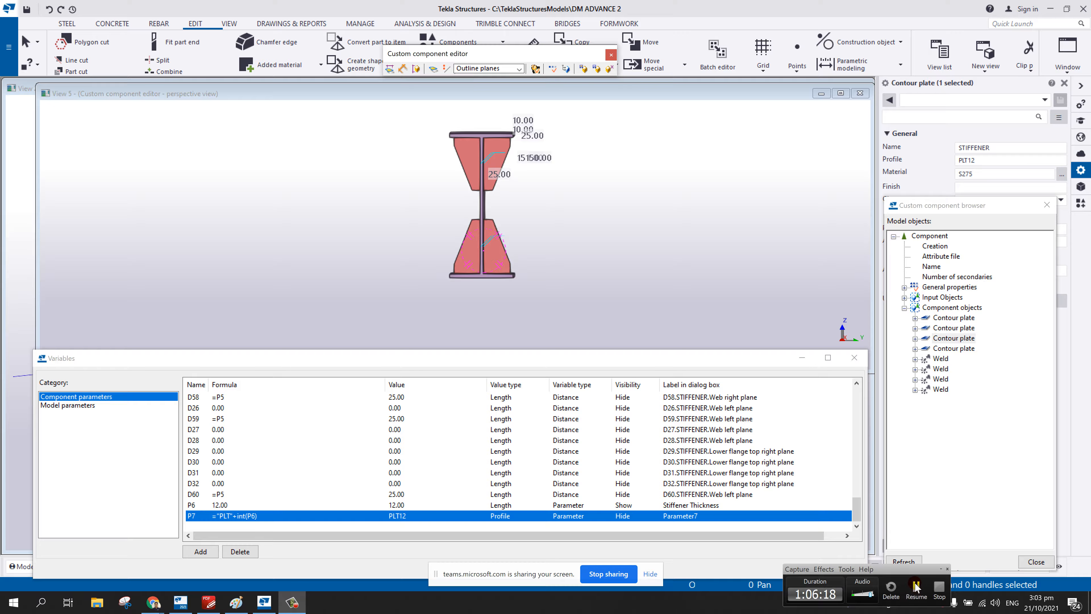
left_click(917, 587)
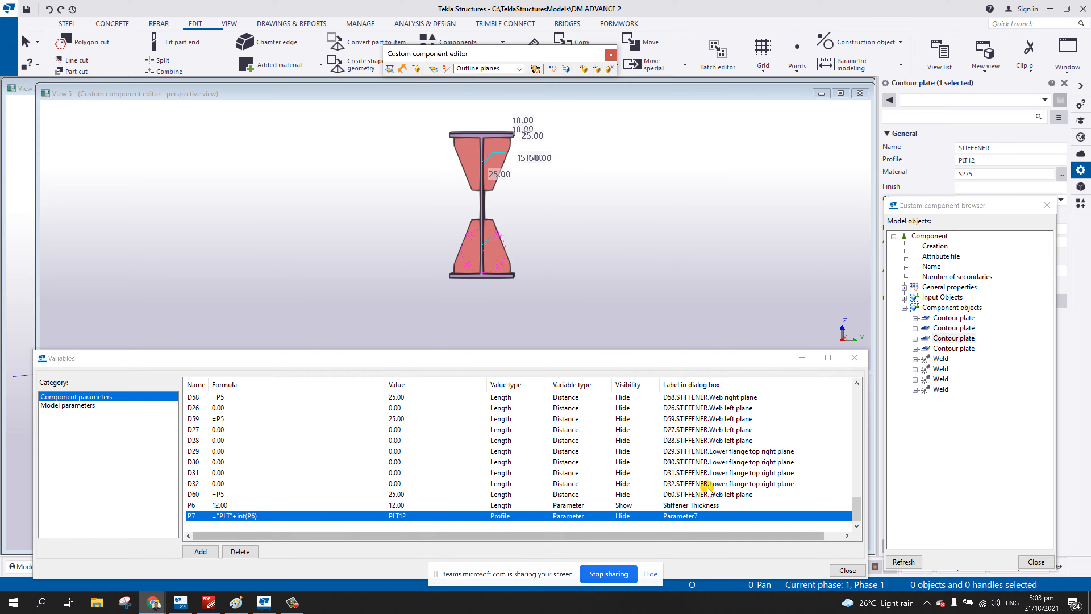
left_click(292, 602)
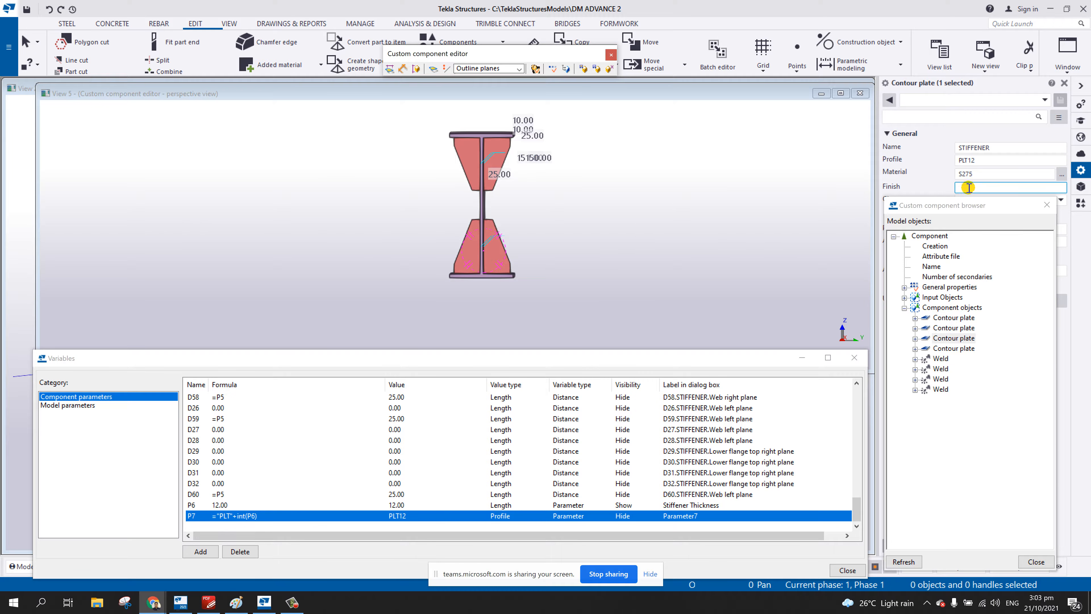
- Refresh the component browser and examine which entries match the stiffener plates, a weld and the primary beam by selecting them in the model
left_click_drag(956, 207, 953, 89)
left_click(897, 443)
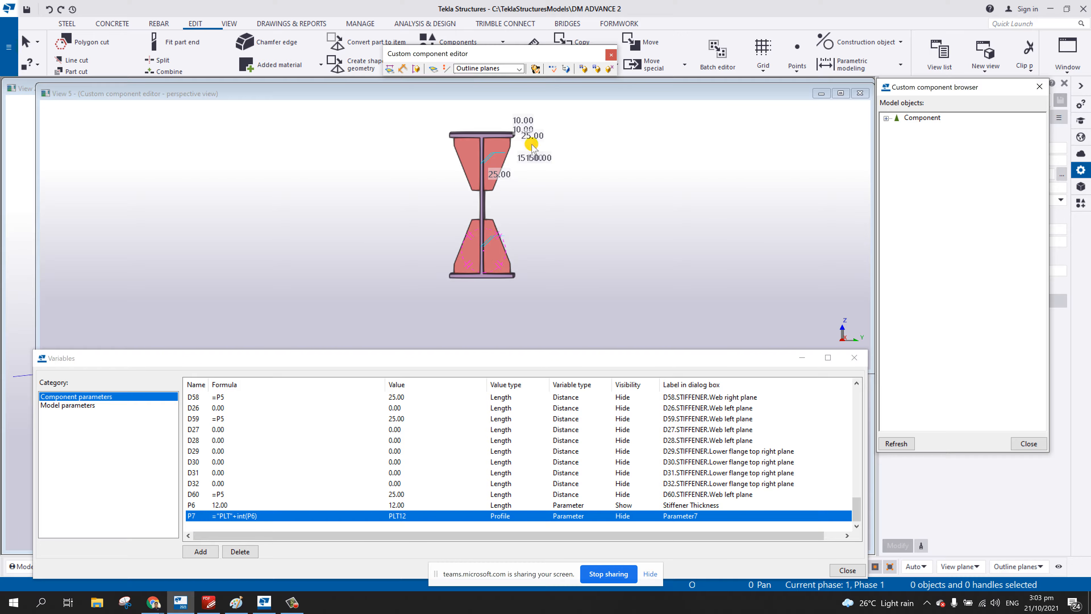
left_click(492, 151)
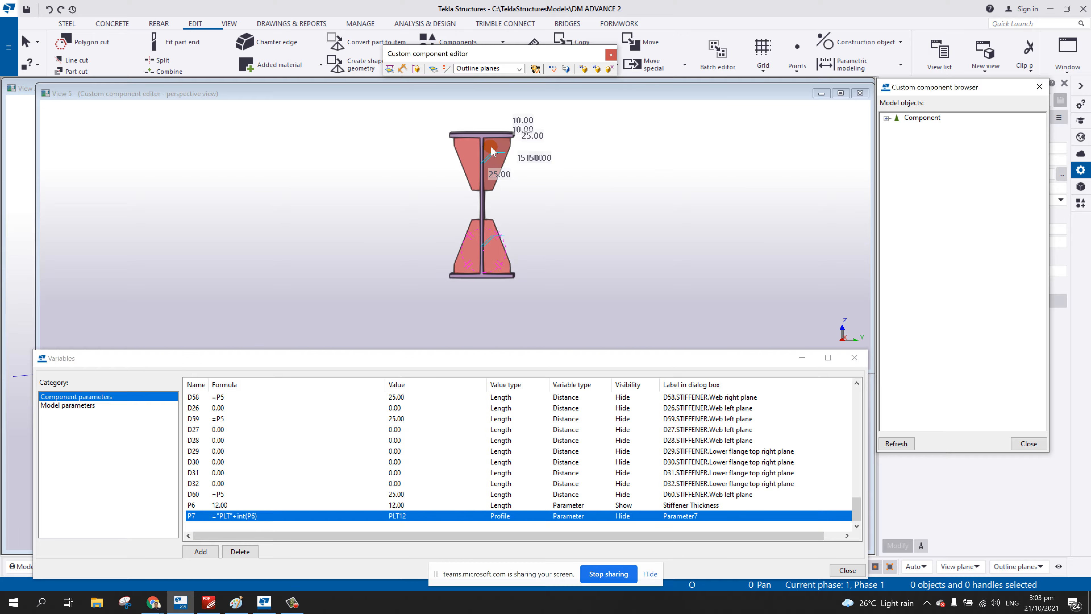
left_click(465, 150)
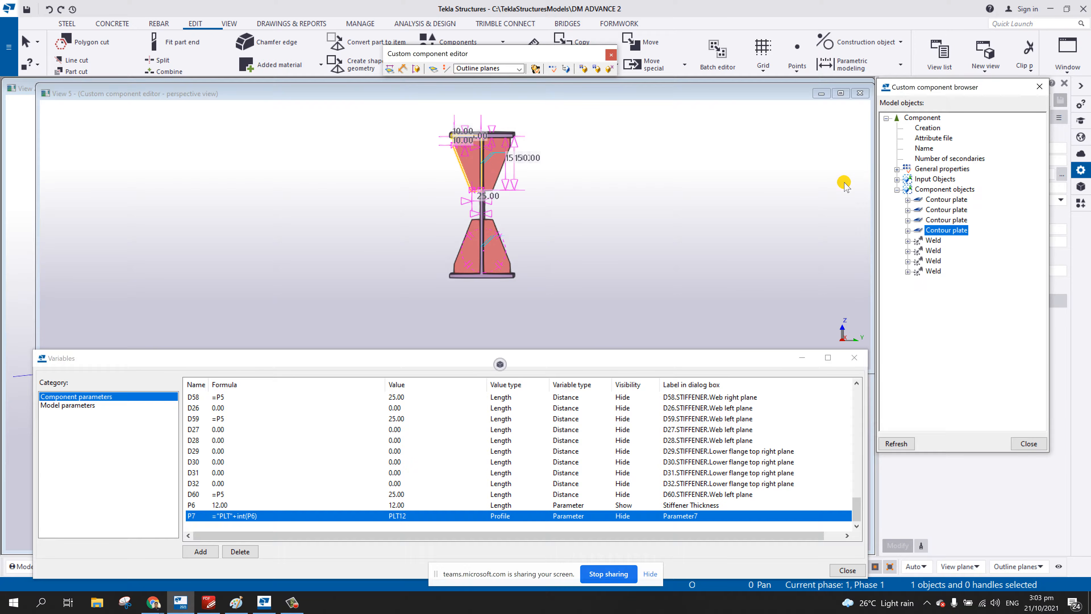
left_click(497, 253)
left_click(457, 252)
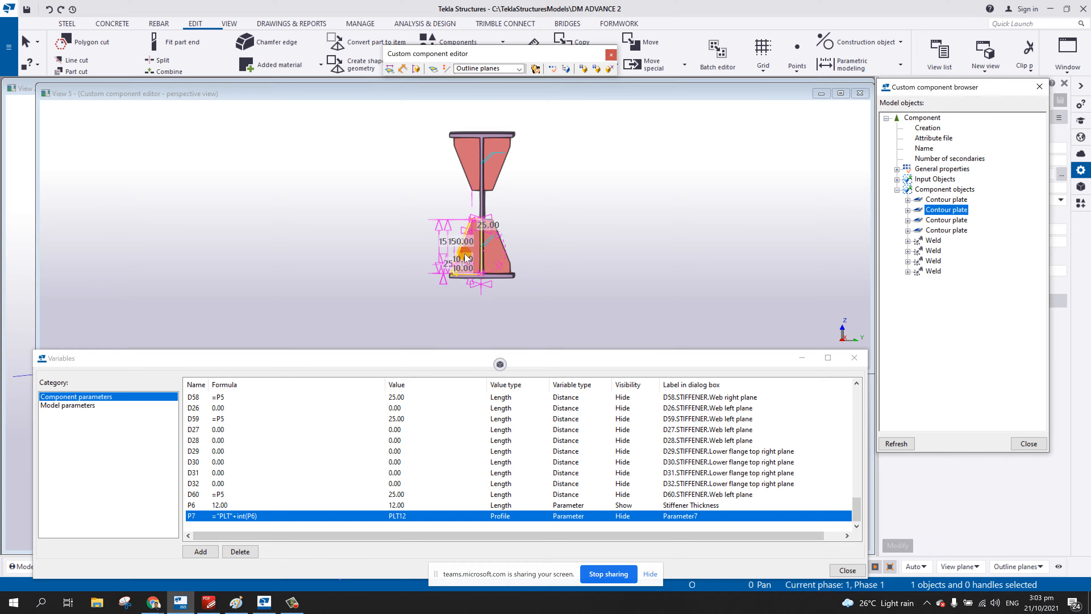
left_click(497, 156)
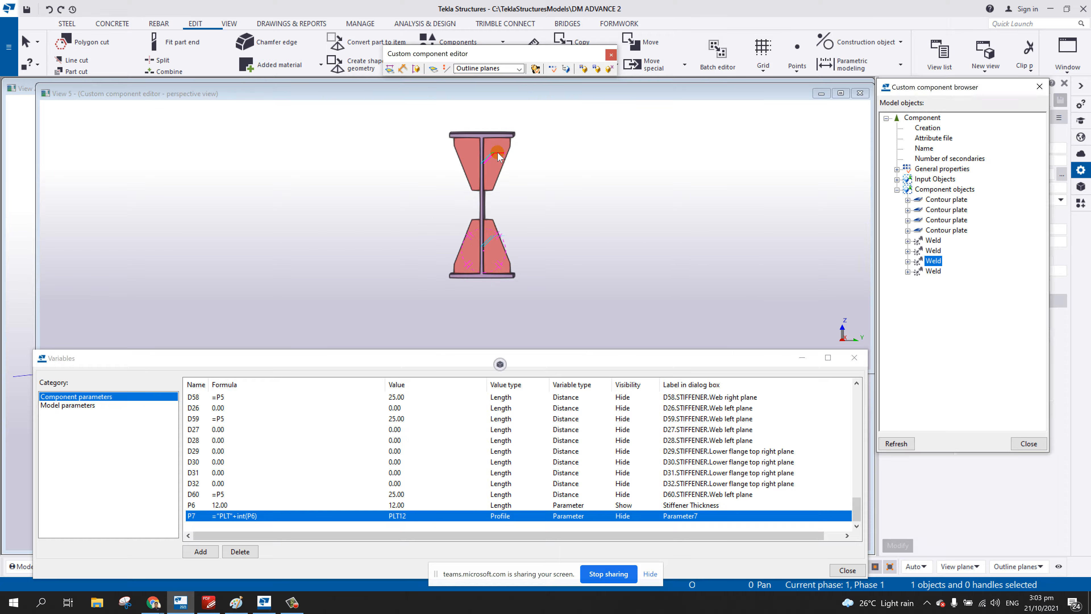
left_click(497, 136)
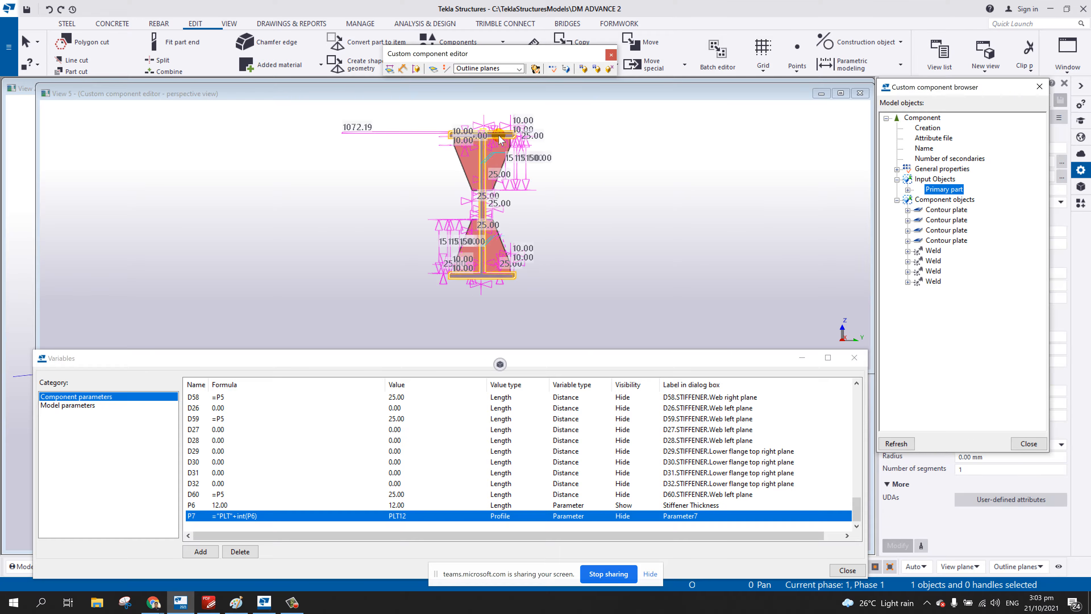
left_click(562, 166)
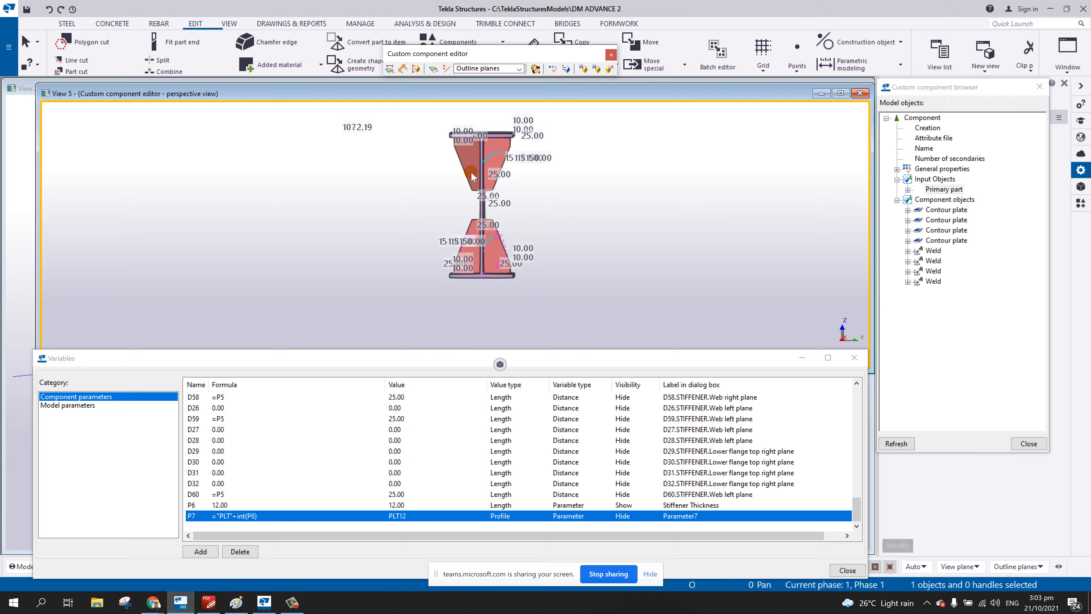
scroll(469, 211, "up", 3)
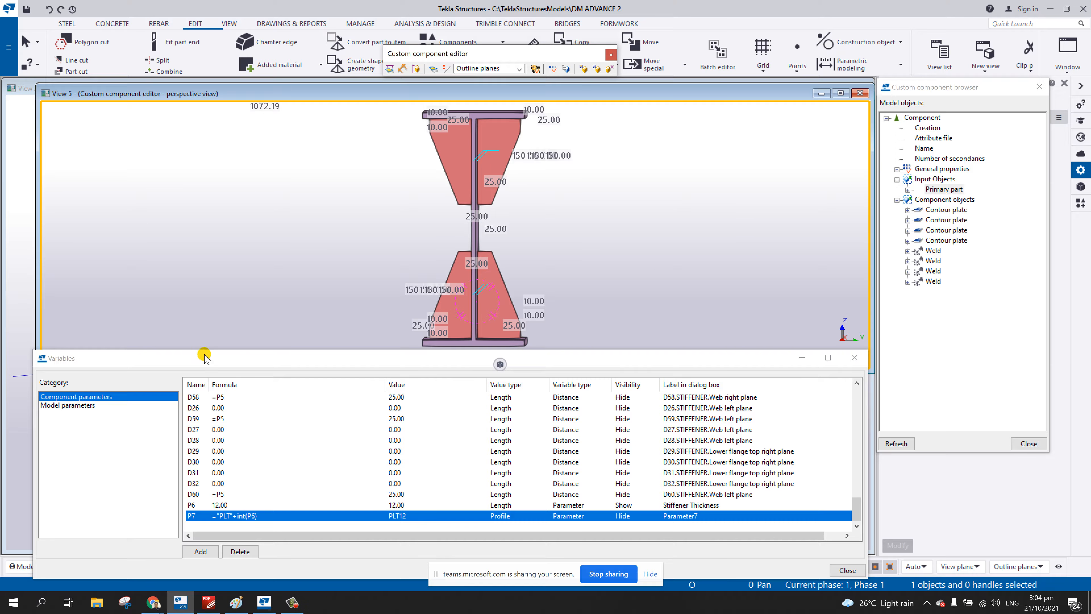
left_click_drag(245, 366, 233, 362)
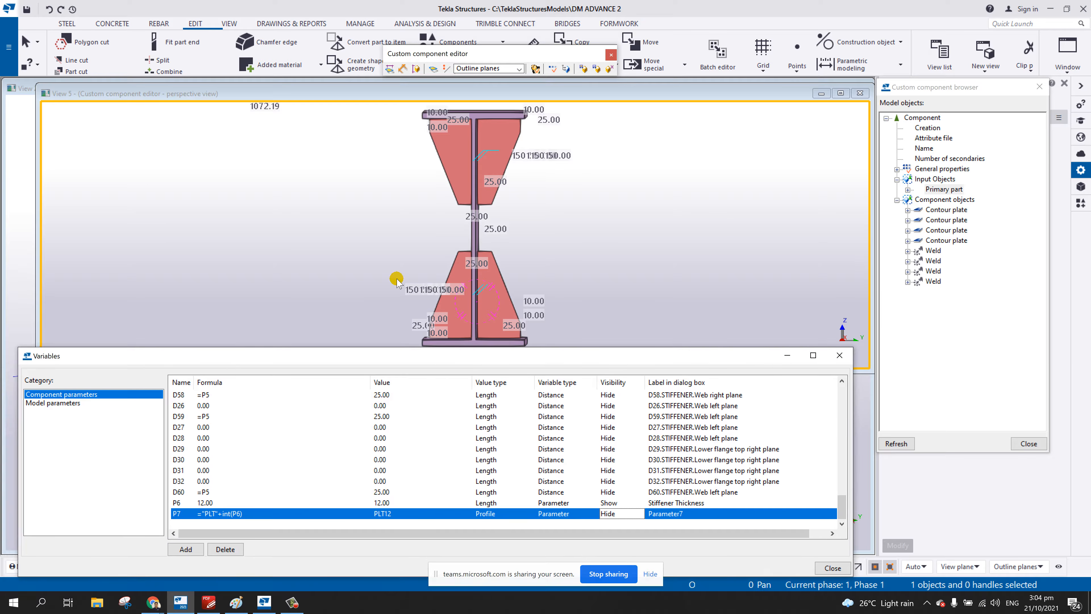
scroll(540, 262, "down", 1)
left_click(554, 254)
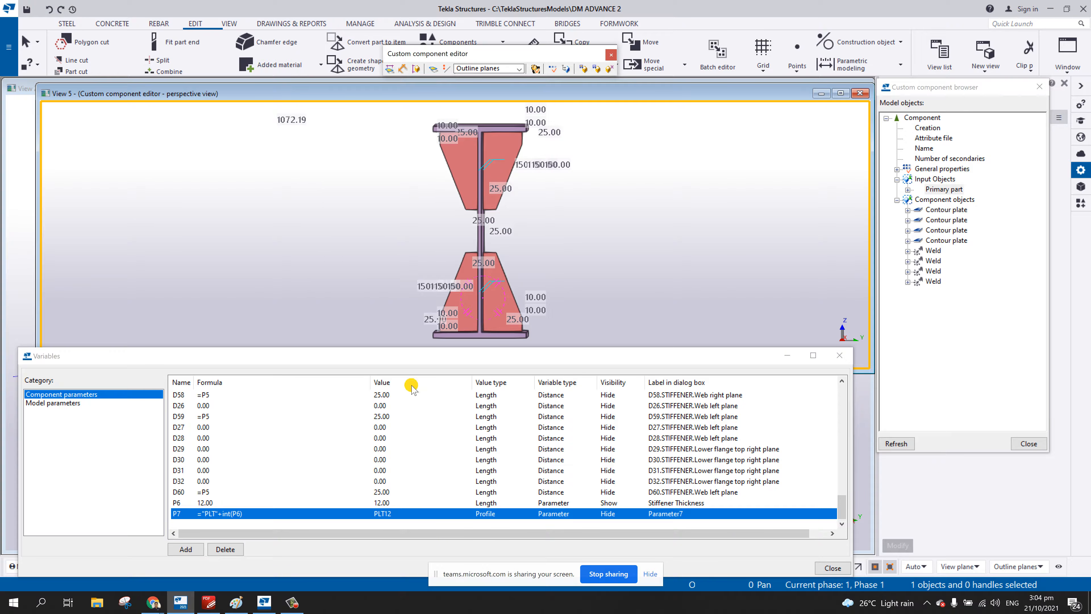
left_click(185, 516)
left_click(183, 516)
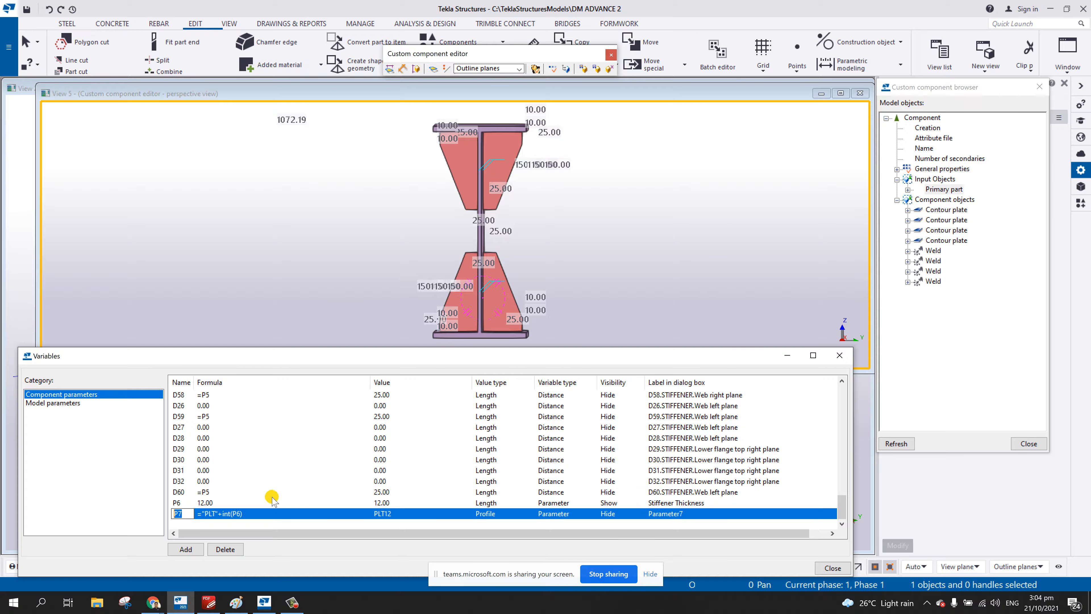
- Test Stiffener Thickness parameter P6 with 20 and 10 to check profile parameter P7's response, and set P6 back to 12
left_click(215, 503)
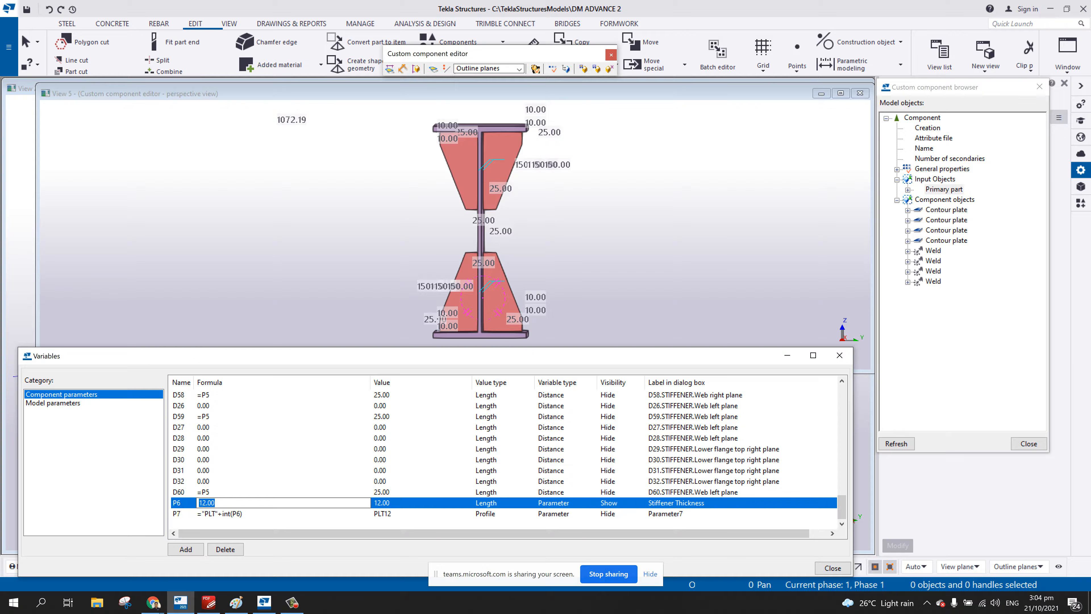
left_click(177, 513)
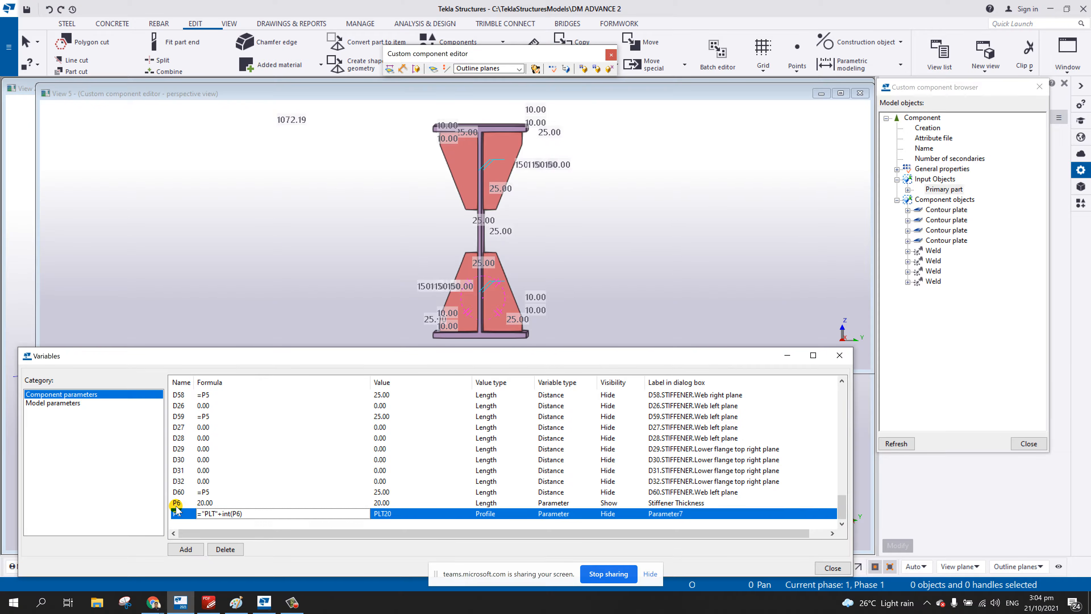
left_click(199, 506)
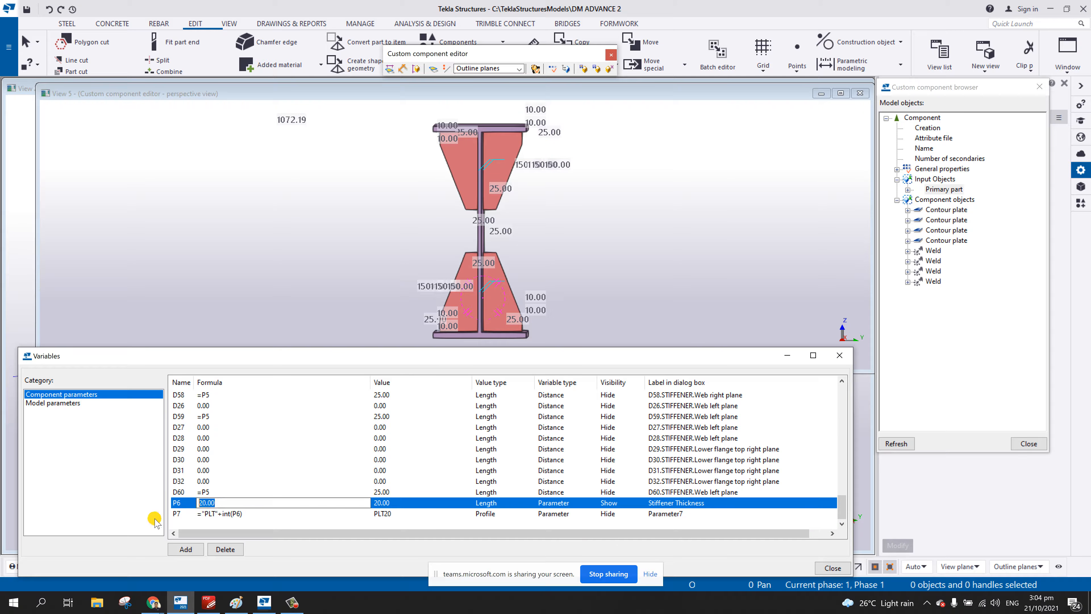
type("10")
key("Return")
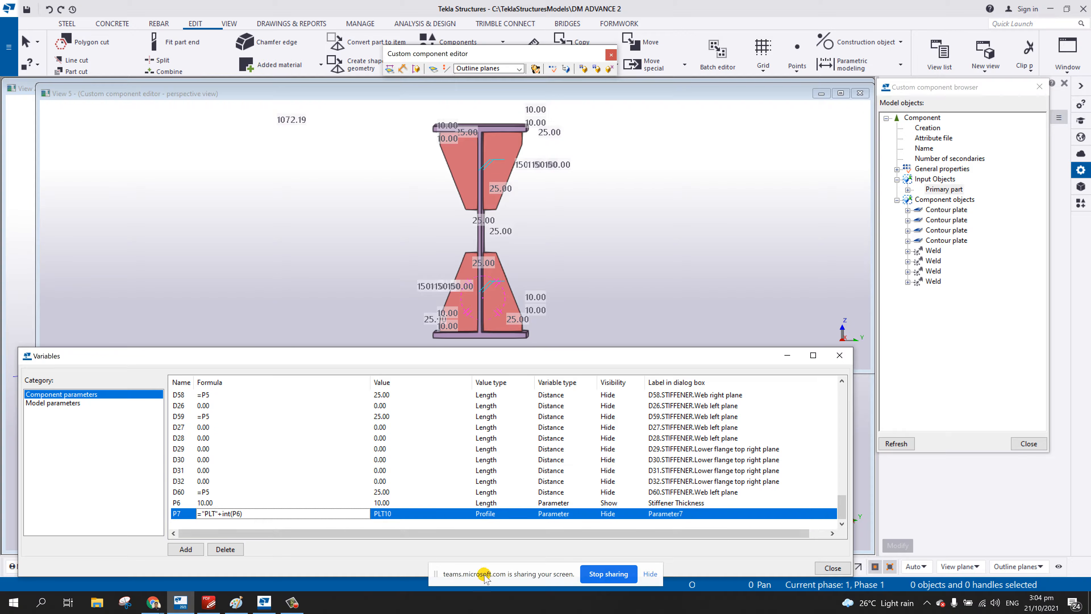
left_click(212, 503)
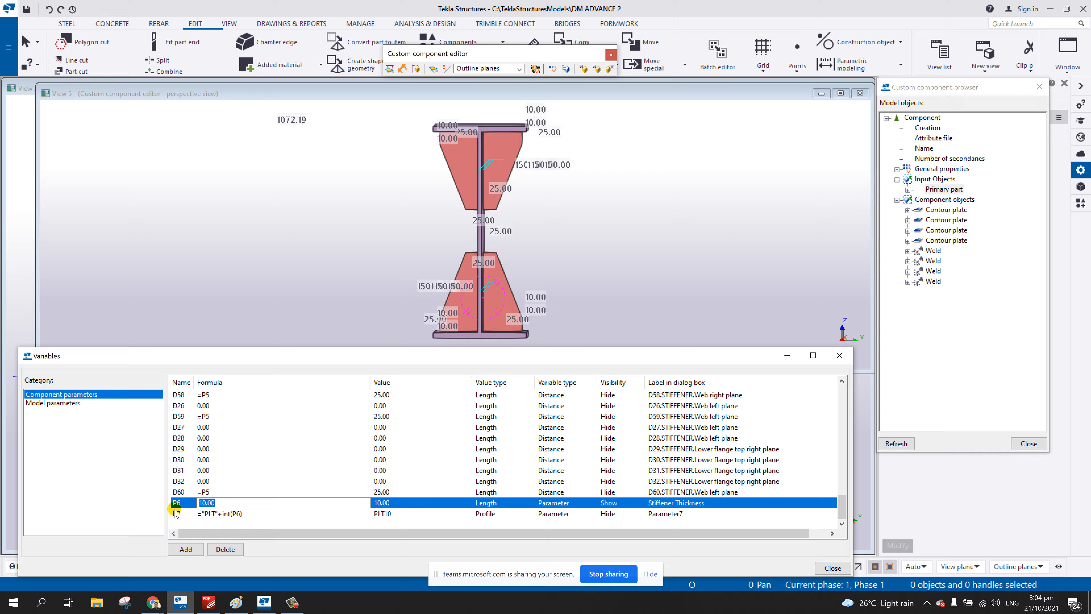
type("12")
key("Return")
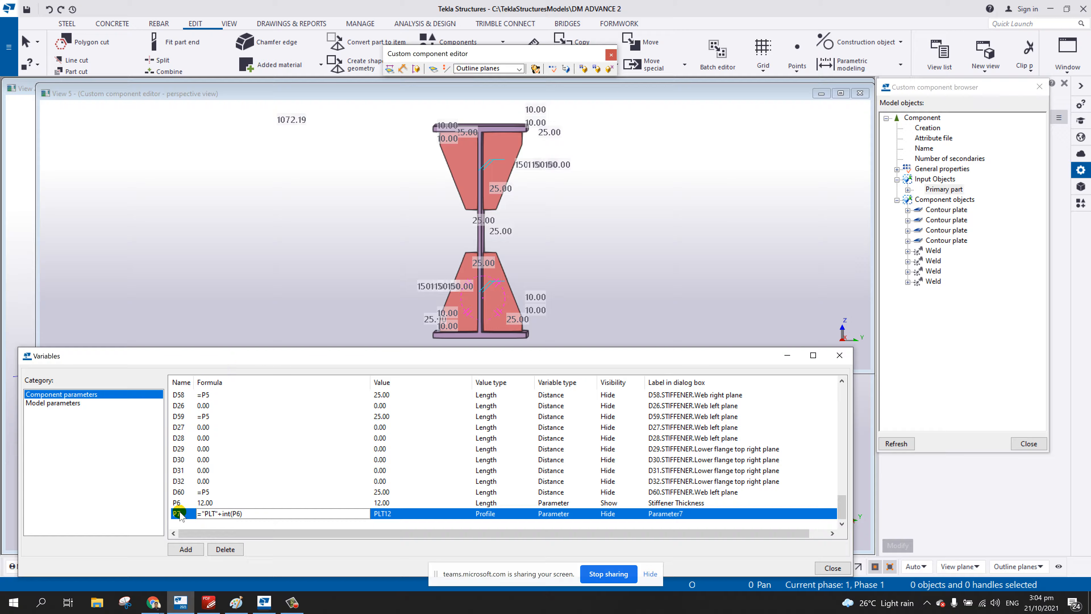
left_click(170, 515)
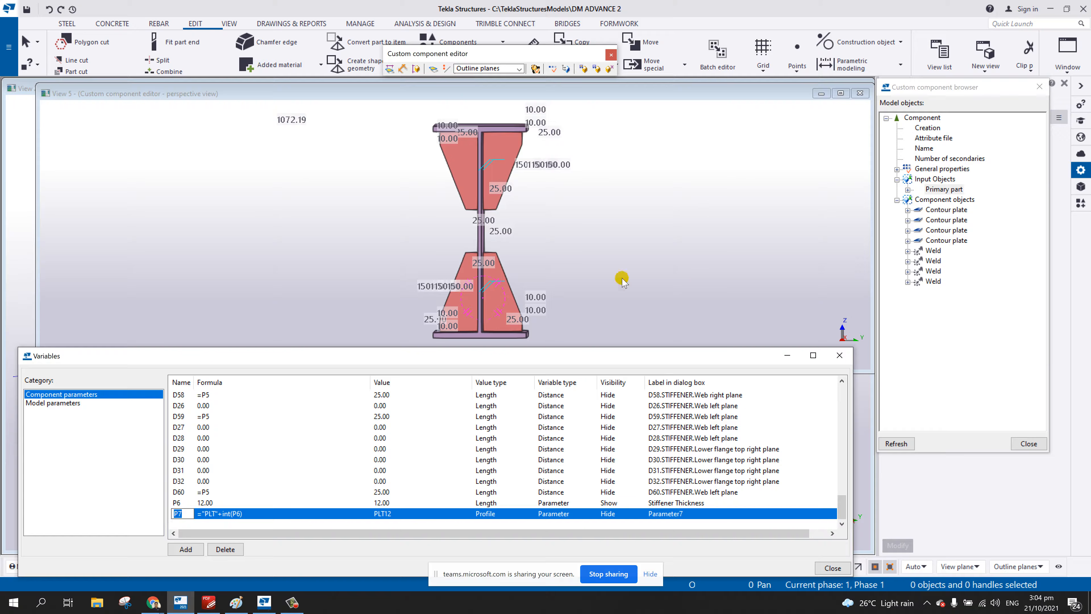
- Refresh the component browser and add the equation P7 to the Profile property of the lower stiffener plate right of the web
left_click(892, 444)
left_click(627, 241)
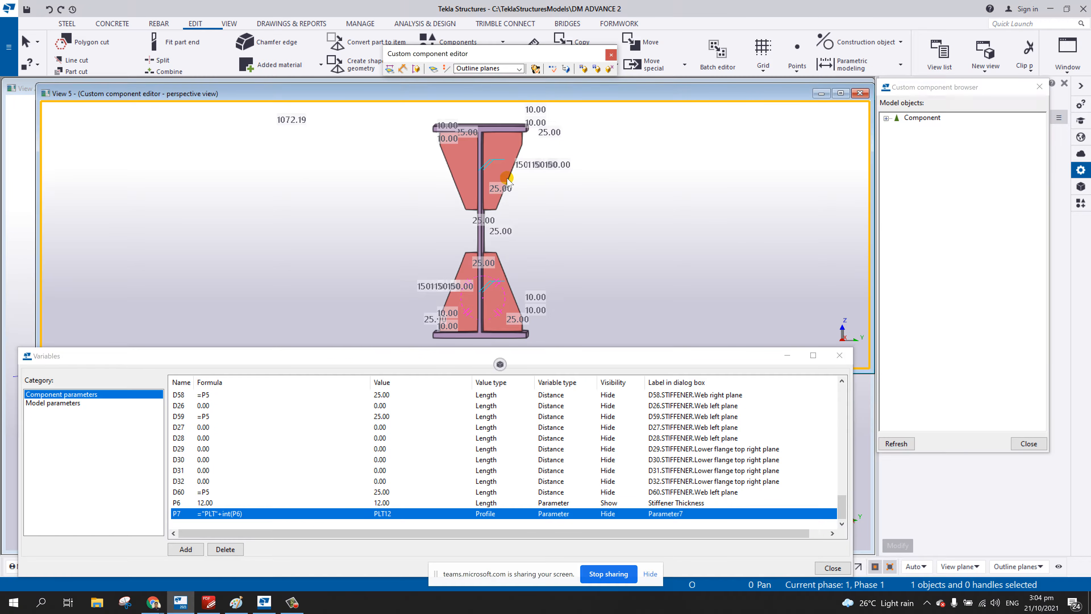
left_click(511, 284)
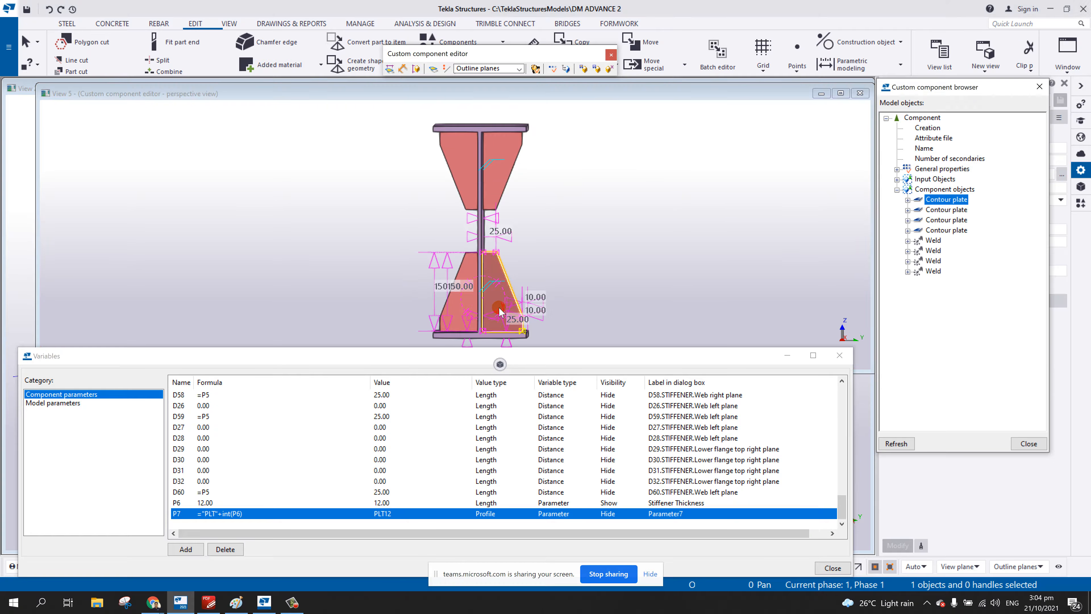
left_click(918, 199)
left_click(908, 200)
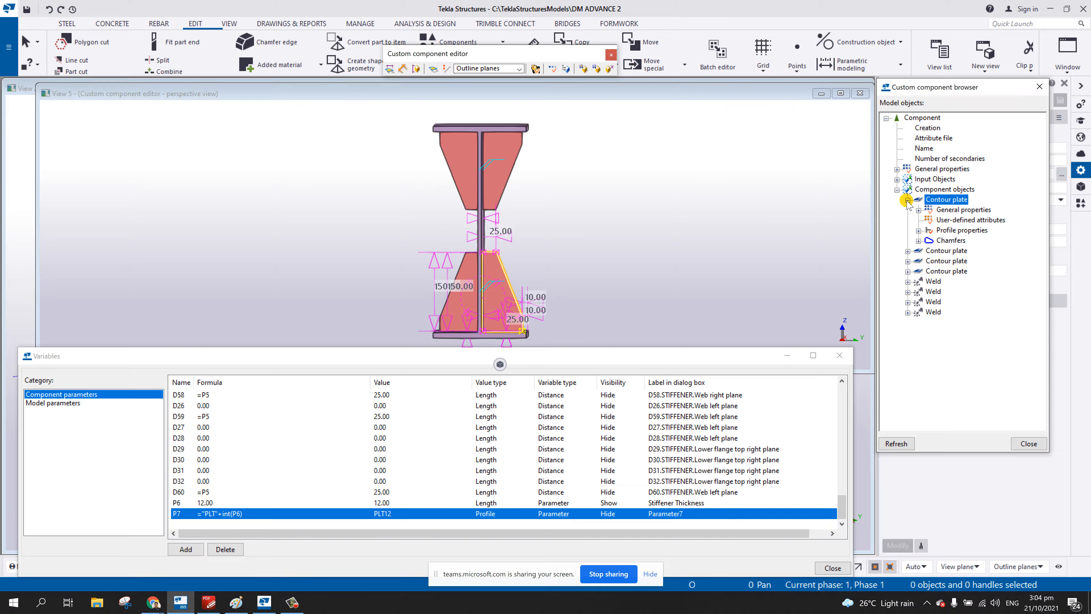
left_click(919, 210)
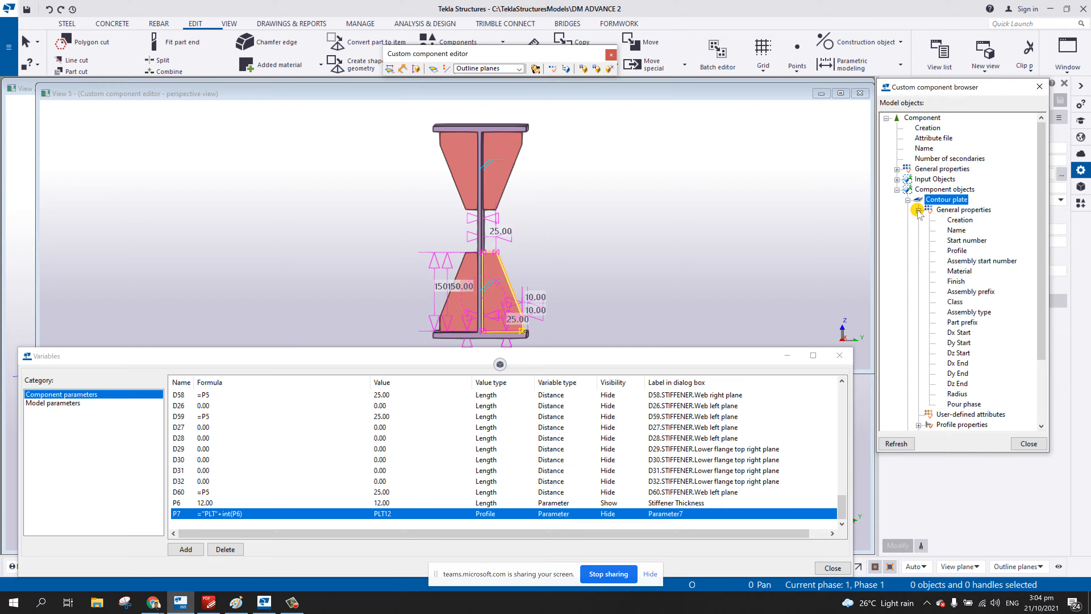
right_click(962, 252)
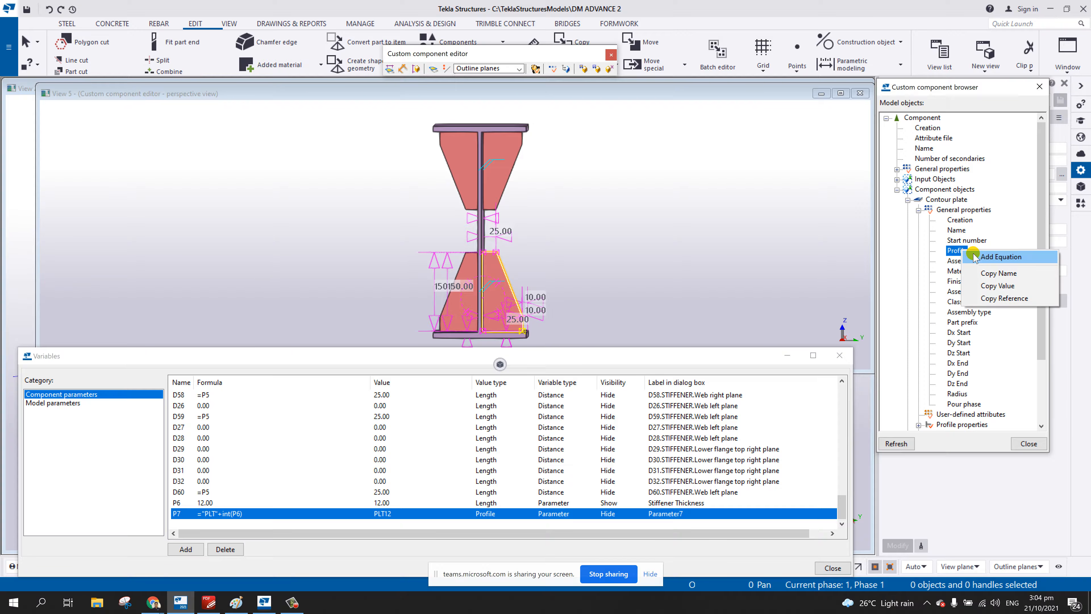
left_click(976, 254)
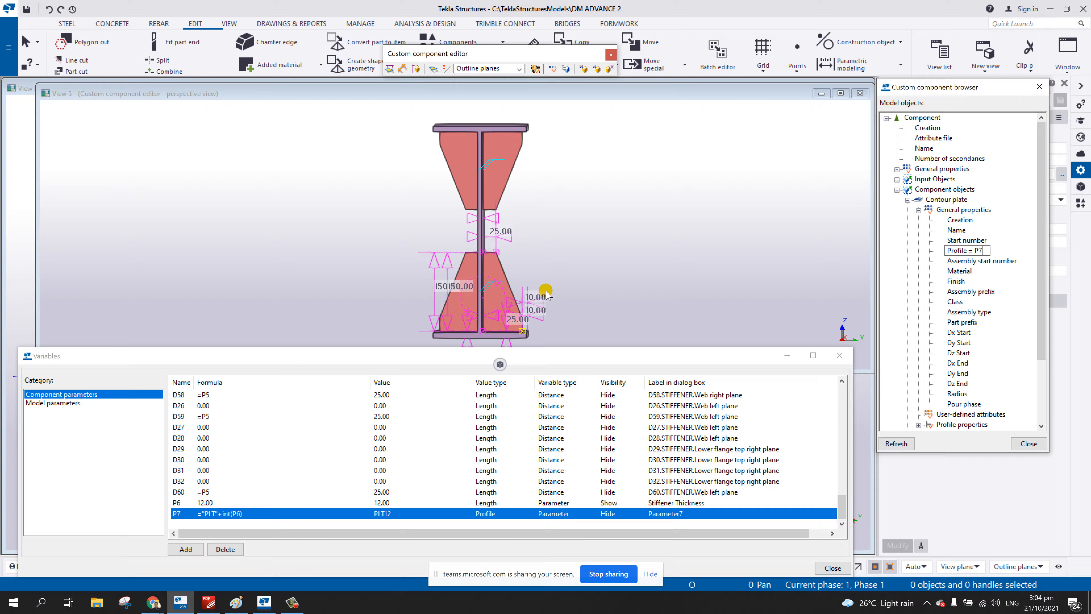
- Link the Profile property of the lower stiffener plate left of the web to P7 with an equation
left_click(465, 303)
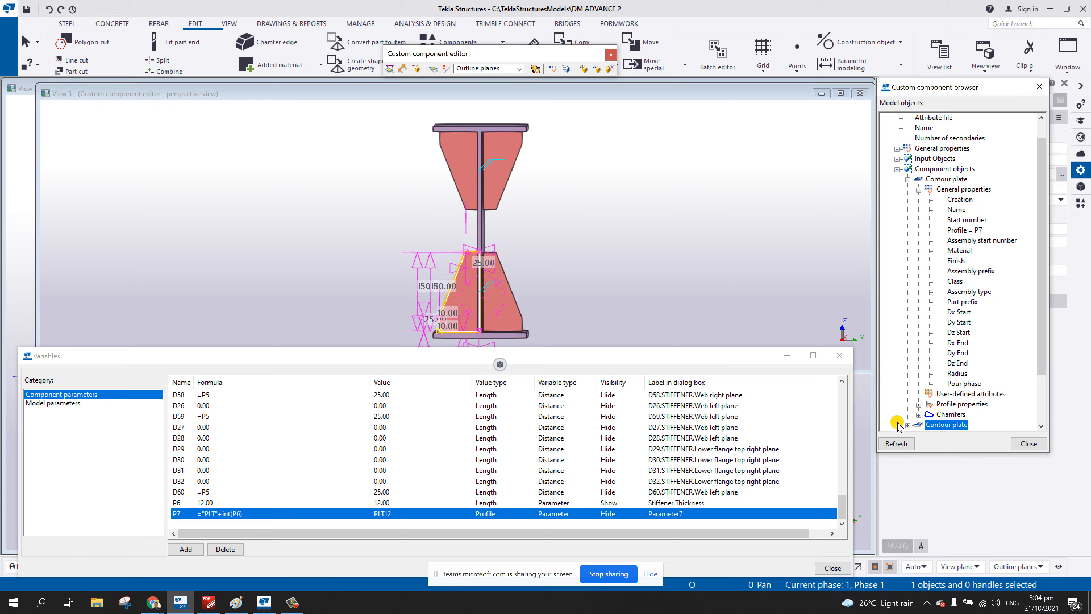
left_click(908, 426)
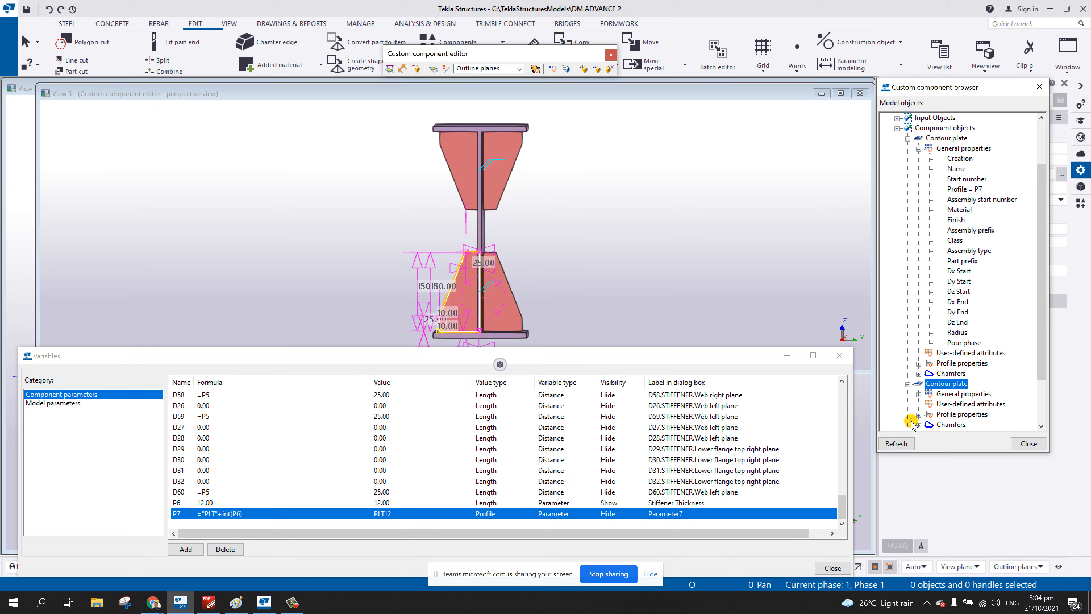
left_click(918, 394)
left_click(960, 241)
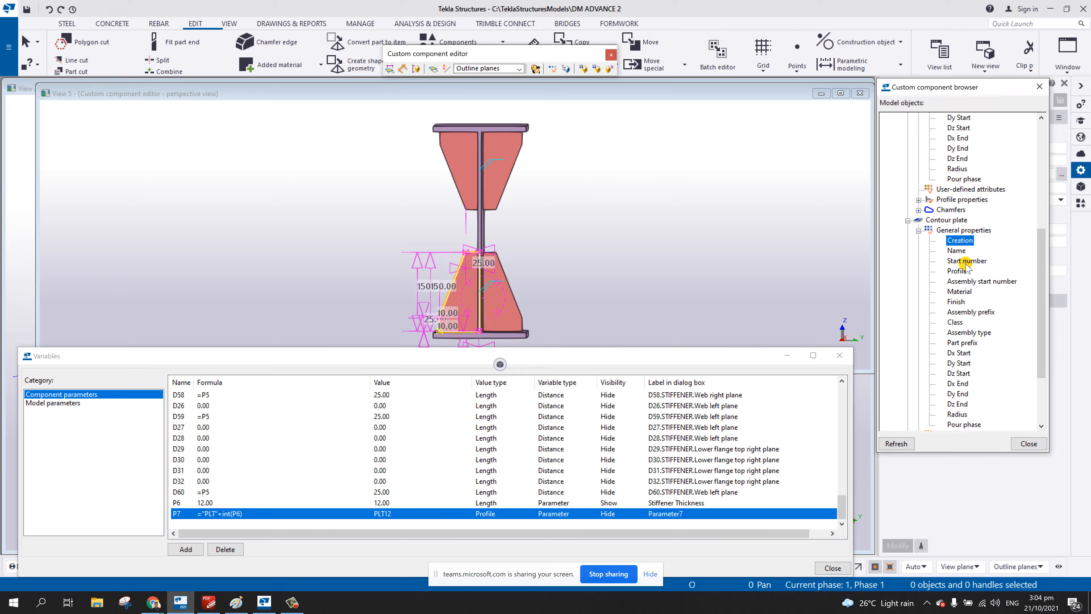
left_click(958, 271)
right_click(959, 271)
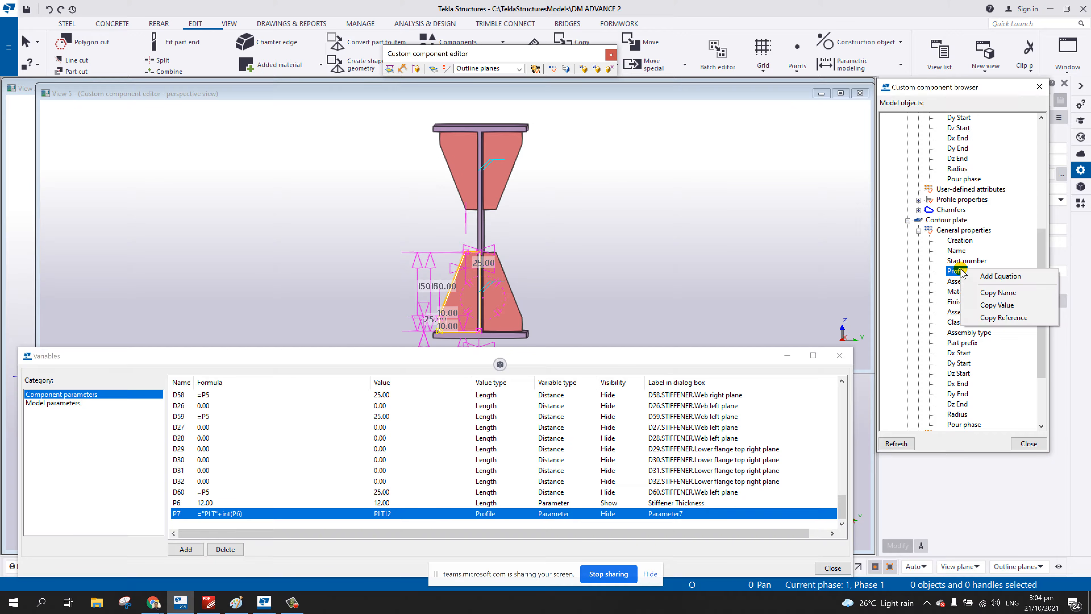
left_click(980, 276)
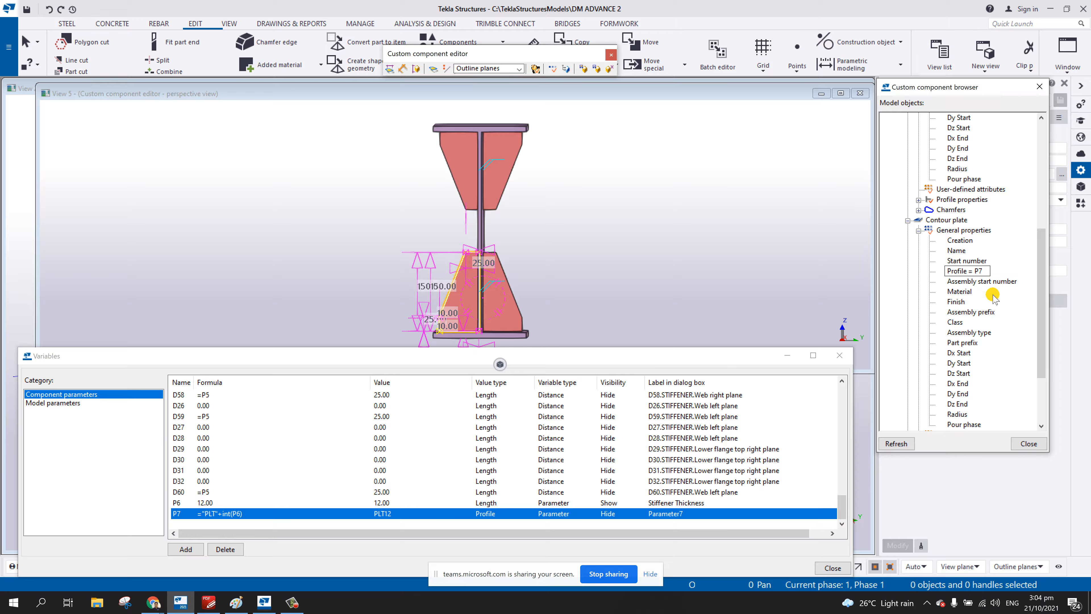
key("Return")
- Link the Profile property of the upper stiffener plate right of the web to P7 with an equation
left_click(510, 154)
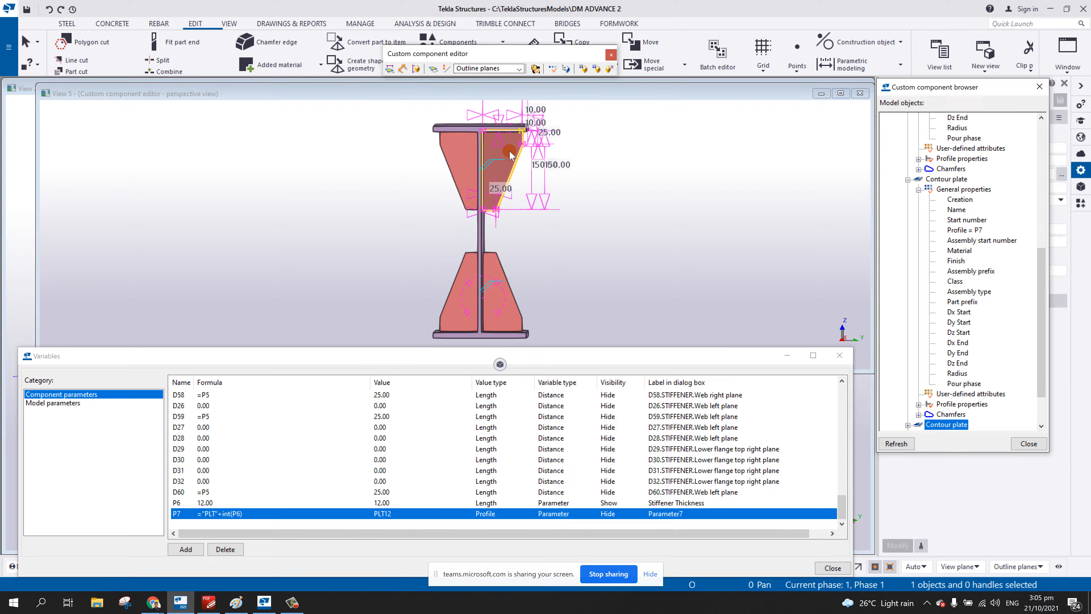
left_click(908, 425)
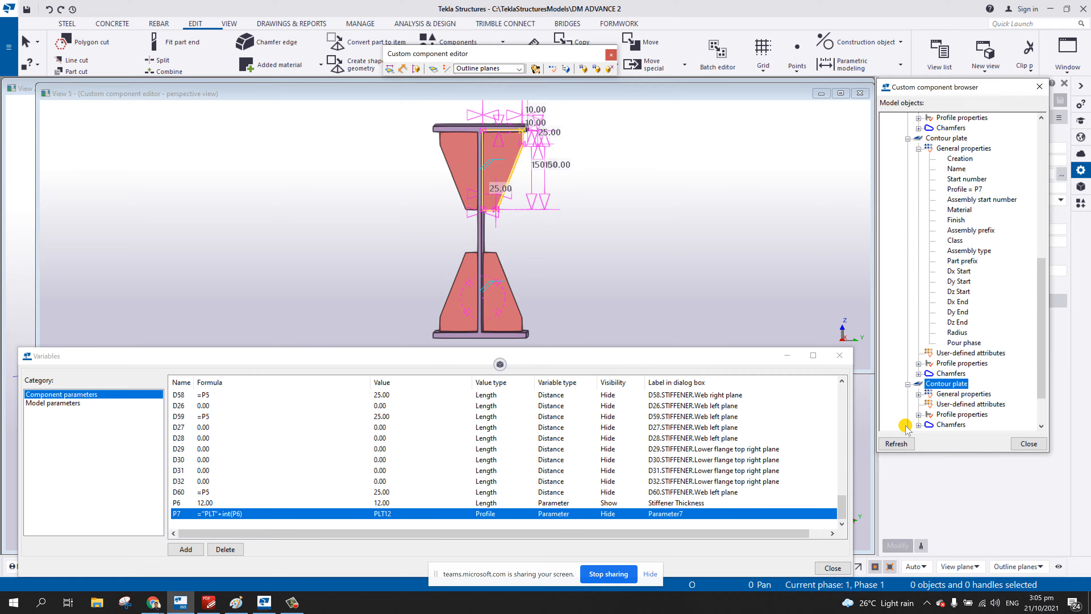
scroll(919, 400, "down", 5)
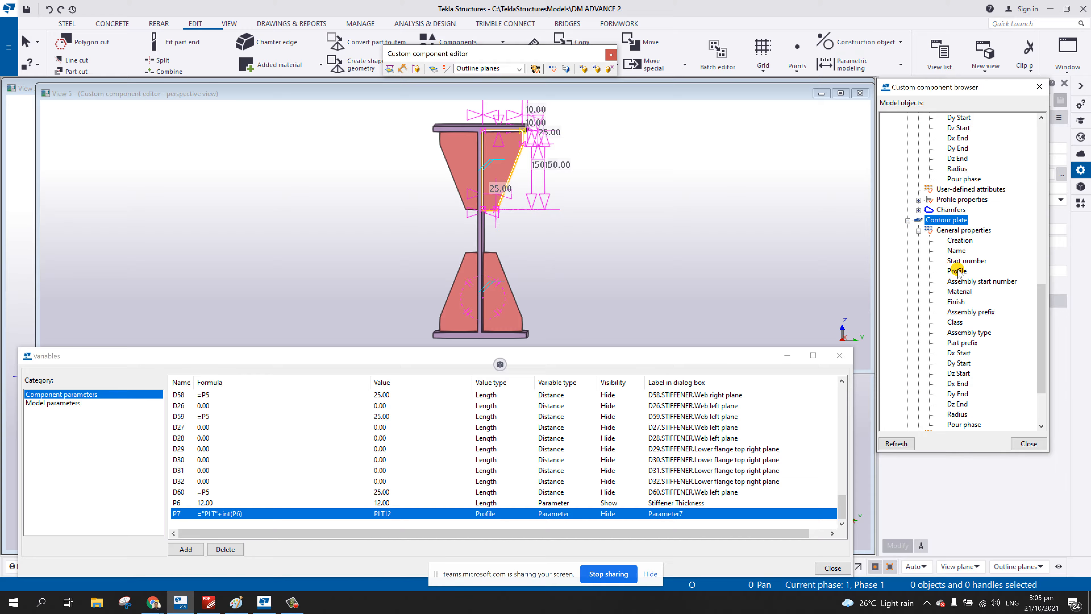
right_click(957, 272)
left_click(981, 277)
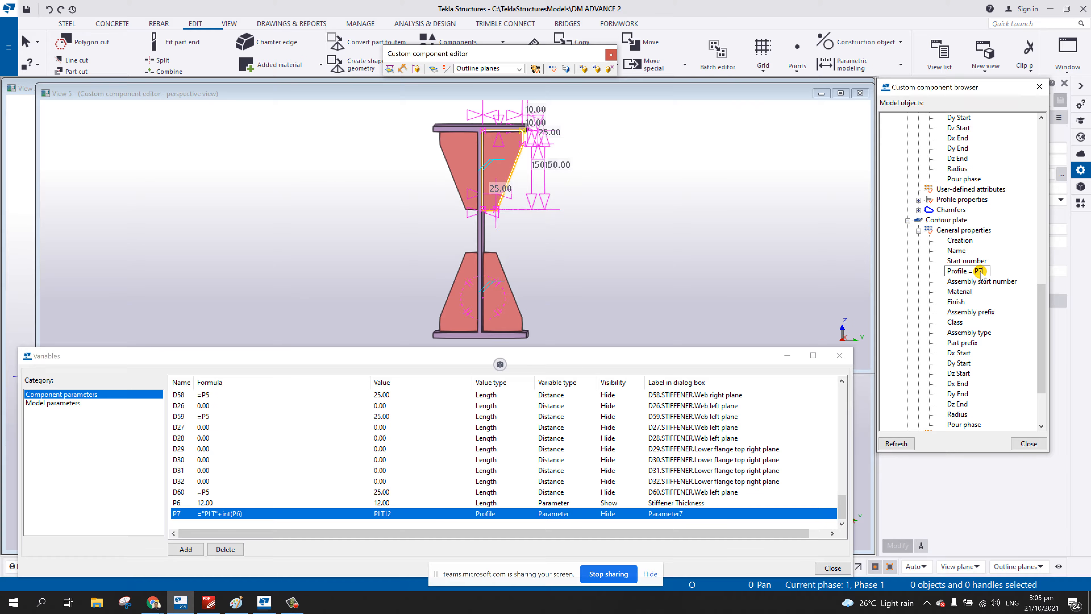
type("P7")
- Link the Profile property of the upper stiffener plate left of the web to P7 with an equation
left_click(462, 163)
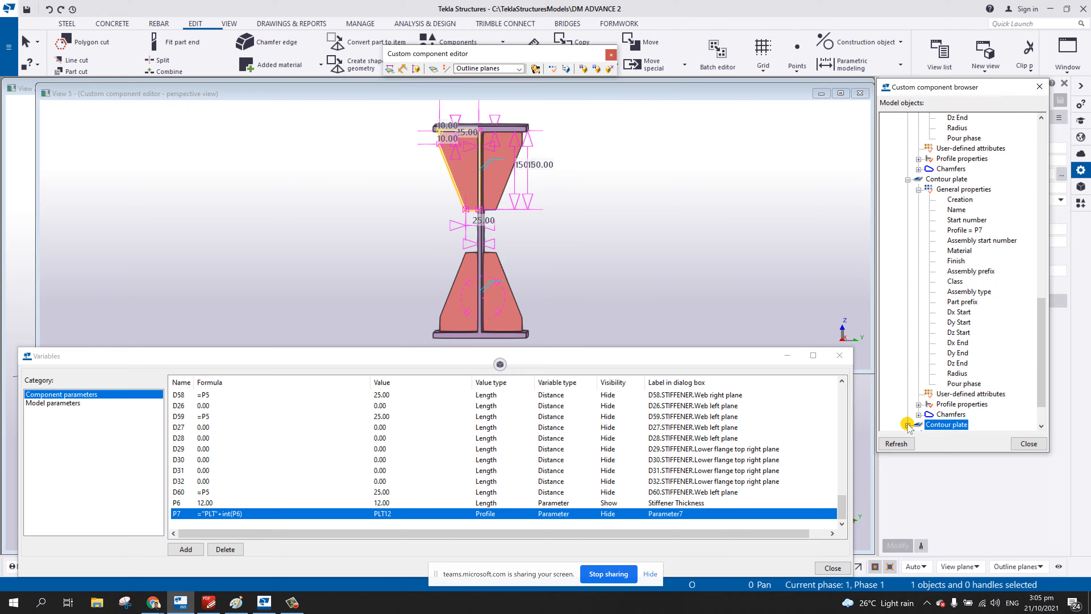
left_click(908, 425)
left_click(918, 394)
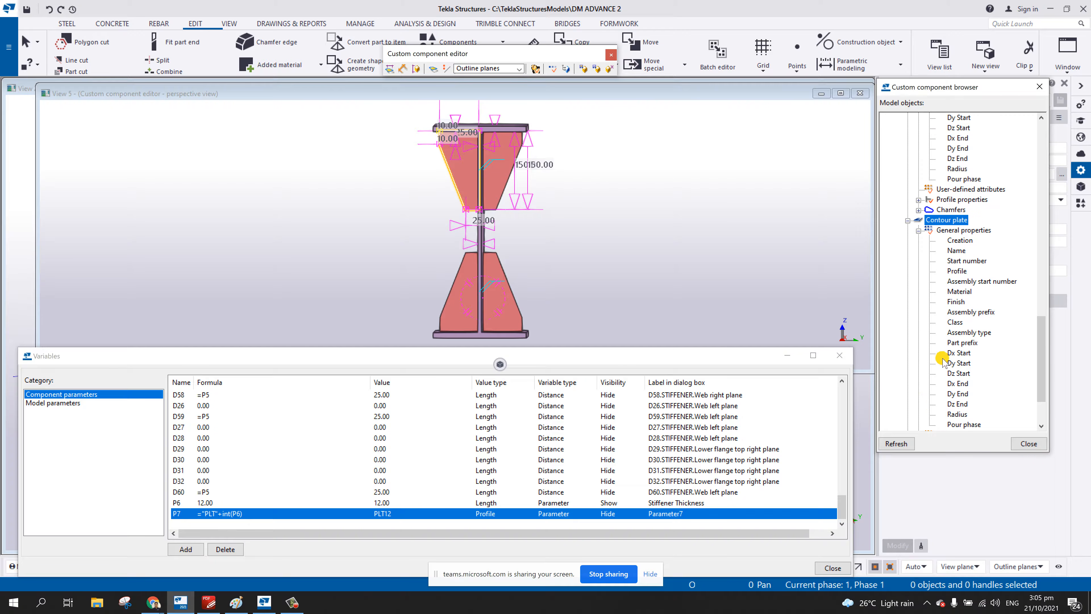
left_click(957, 271)
right_click(958, 271)
left_click(988, 278)
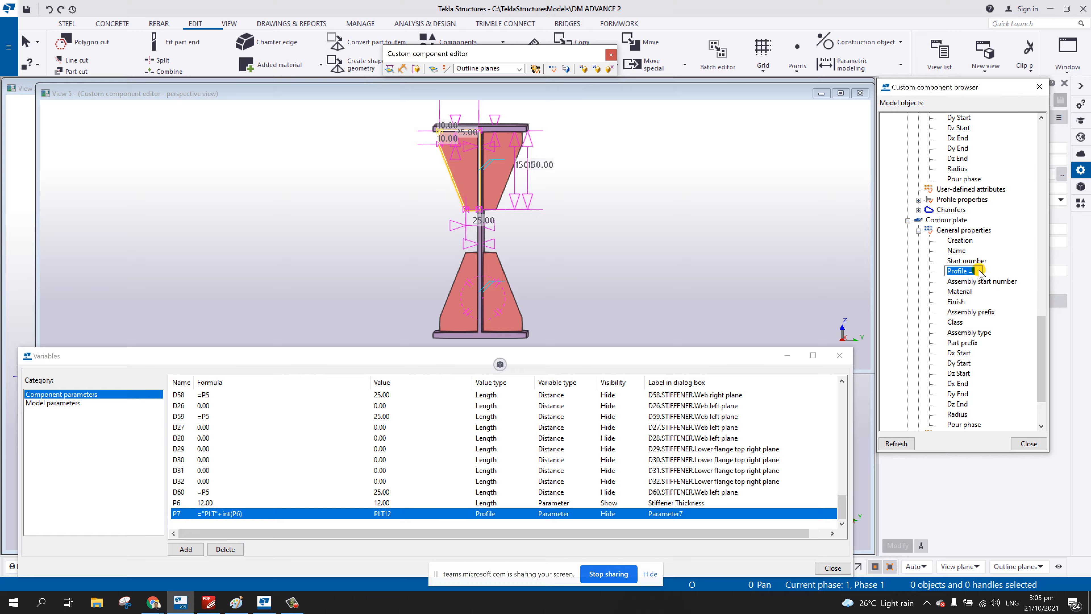
type("P7")
left_click(993, 312)
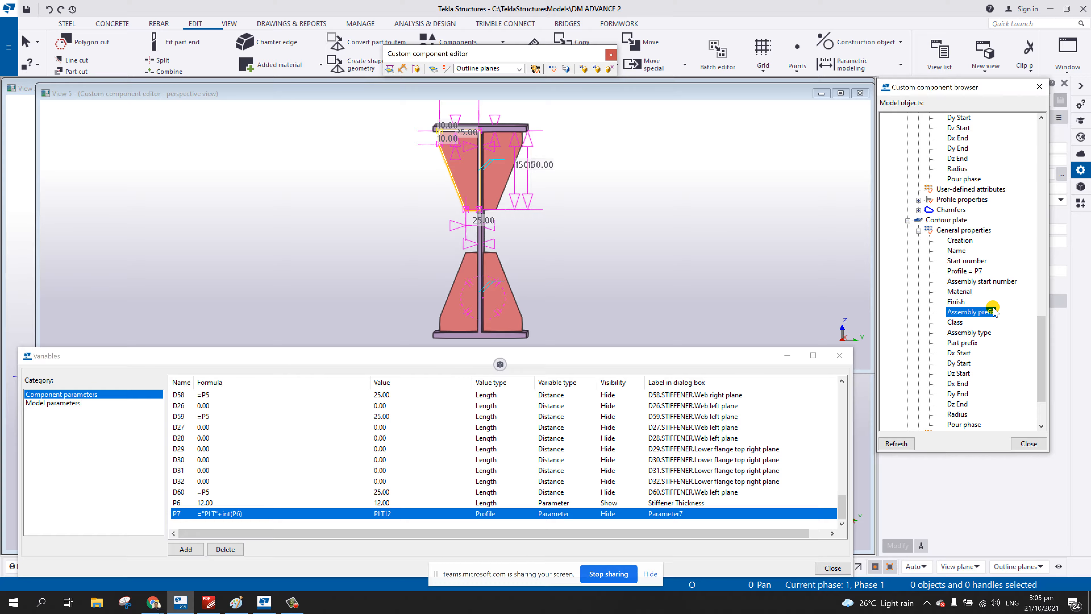
- Close the custom component editor, saving DM_STIFFENER2 and replacing all its occurrences in the model, and acknowledge the backup file notice
left_click(668, 229)
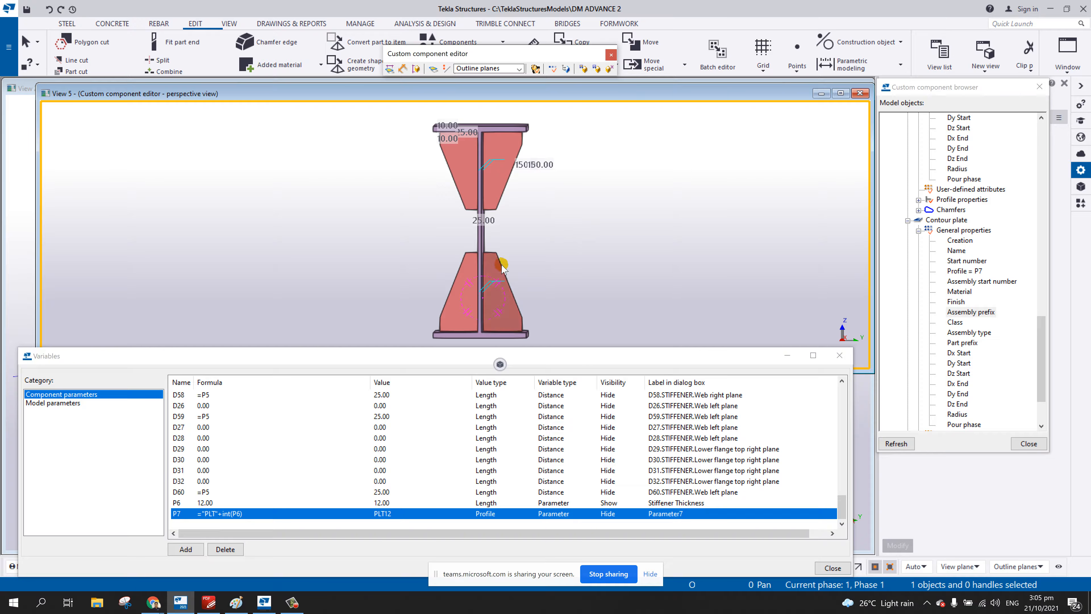
middle_click_drag(502, 265, 498, 267, "ctrl")
middle_click_drag(649, 200, 319, 309)
scroll(333, 301, "down", 2)
middle_click_drag(531, 231, 502, 246)
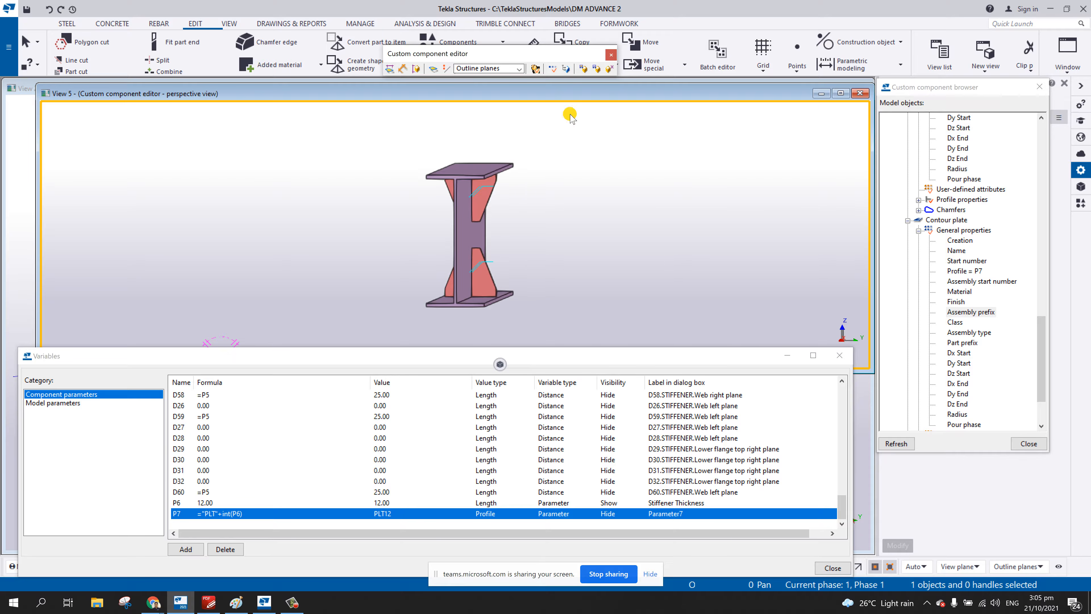
left_click(609, 69)
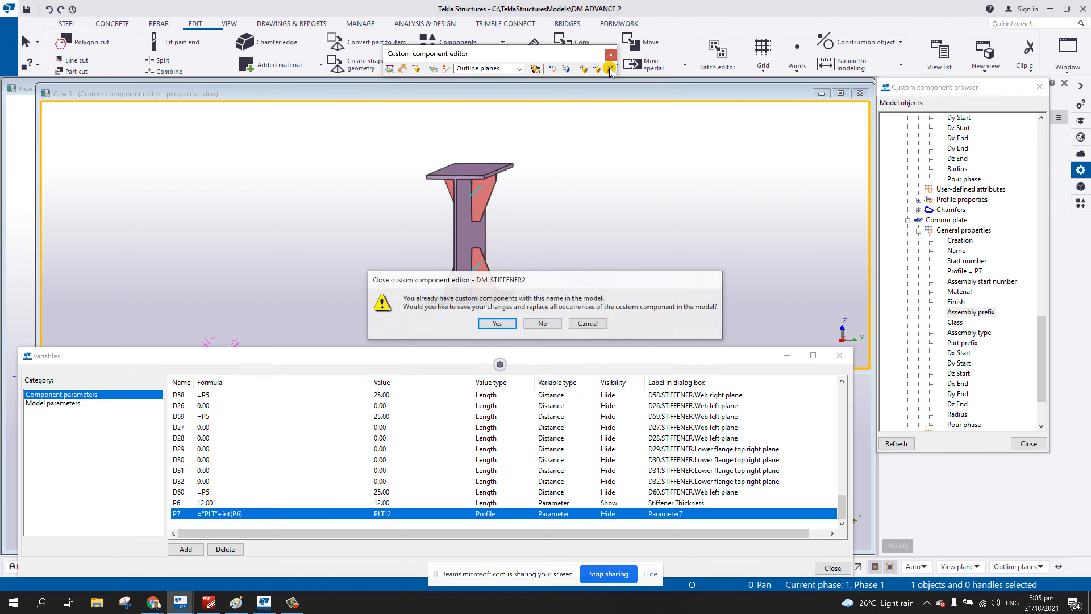
left_click(507, 326)
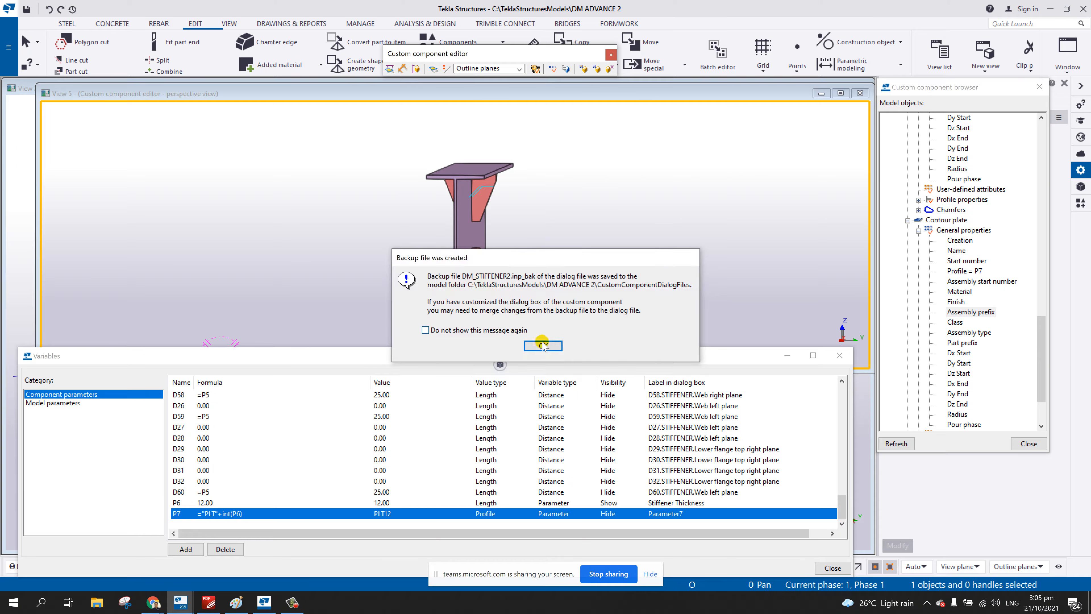
left_click(544, 346)
scroll(603, 344, "up", 6)
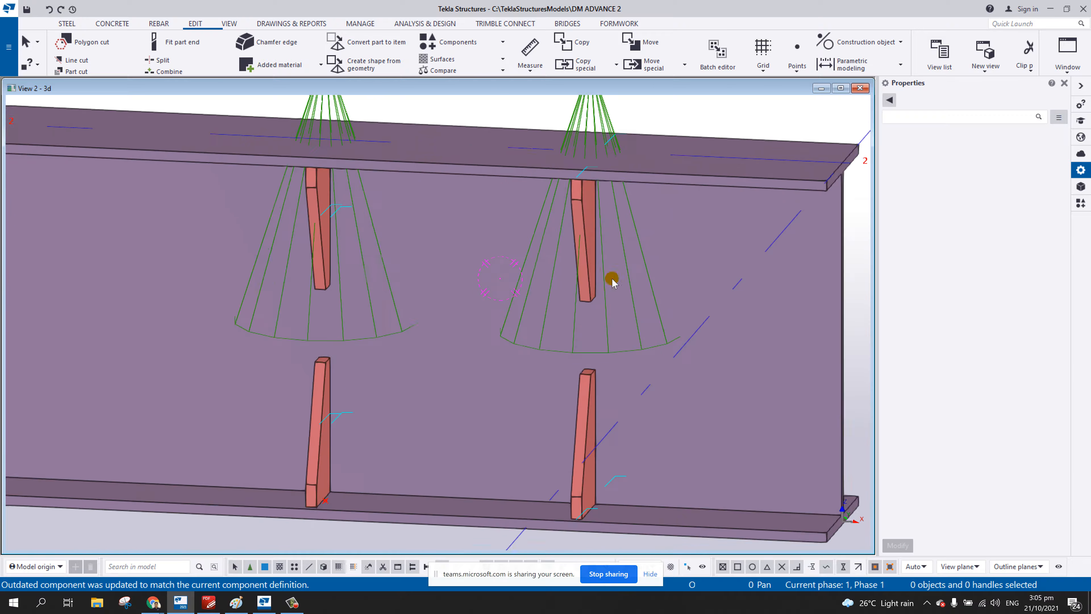
- Set the Stiffener Thickness of the DM_STIFFENER2 component nearest the beam's right end to 25 and apply it to the model
scroll(612, 282, "down", 2)
double_click(573, 353)
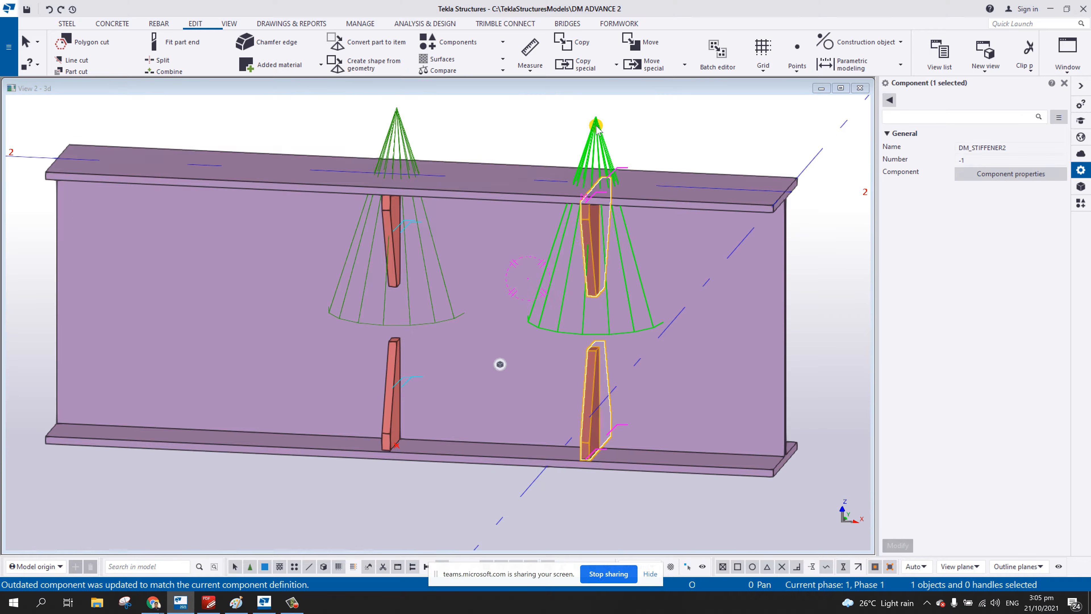
scroll(573, 352, "up", 3)
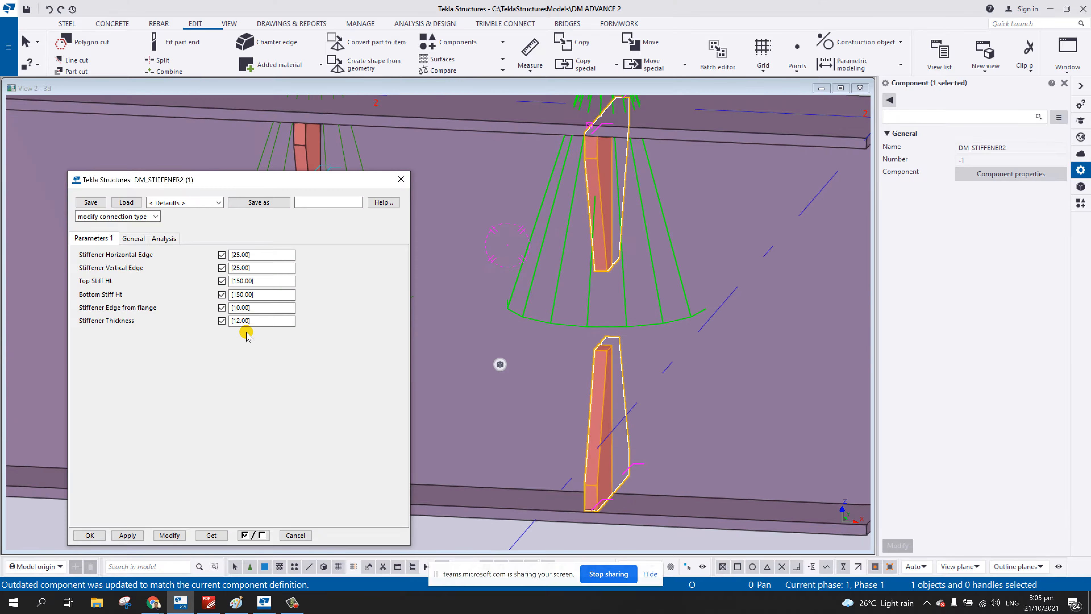
double_click(242, 321)
left_click(169, 535)
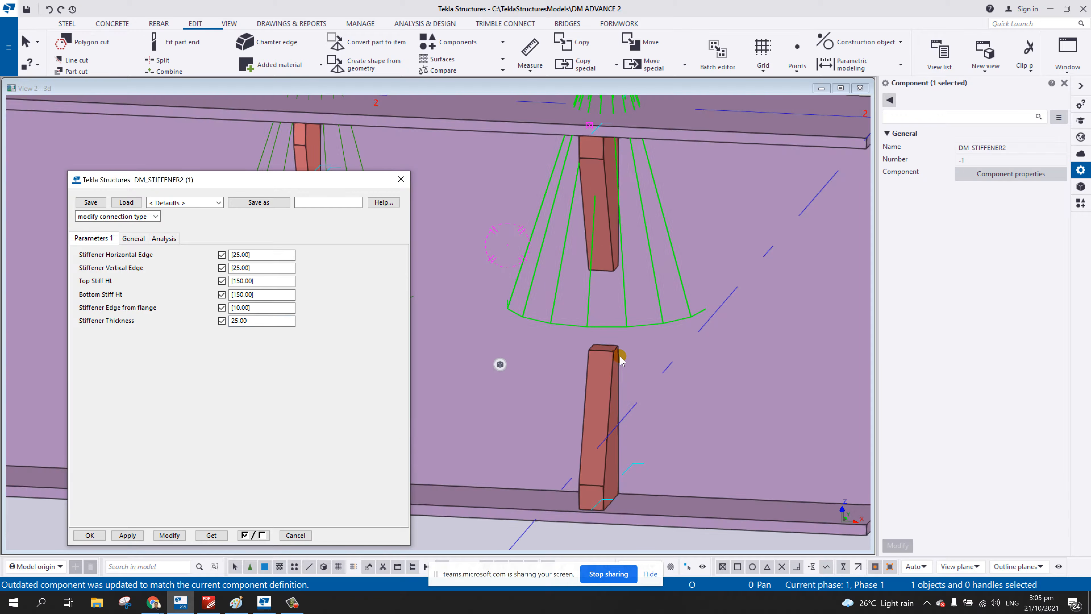
scroll(615, 359, "up", 4)
scroll(653, 332, "down", 5)
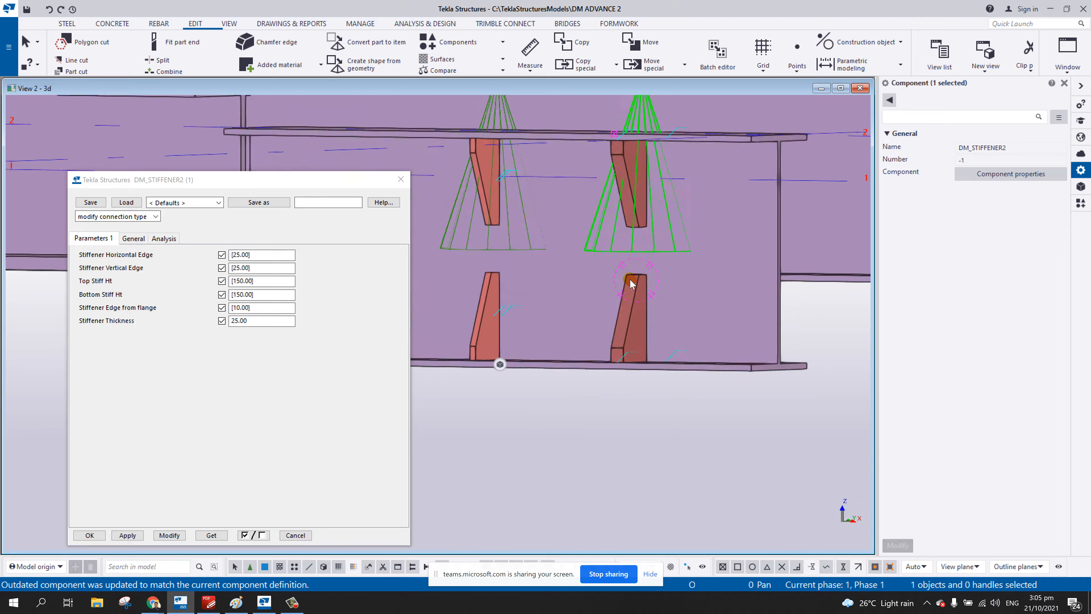
middle_click_drag(631, 284, 659, 300, "ctrl")
scroll(670, 327, "up", 5)
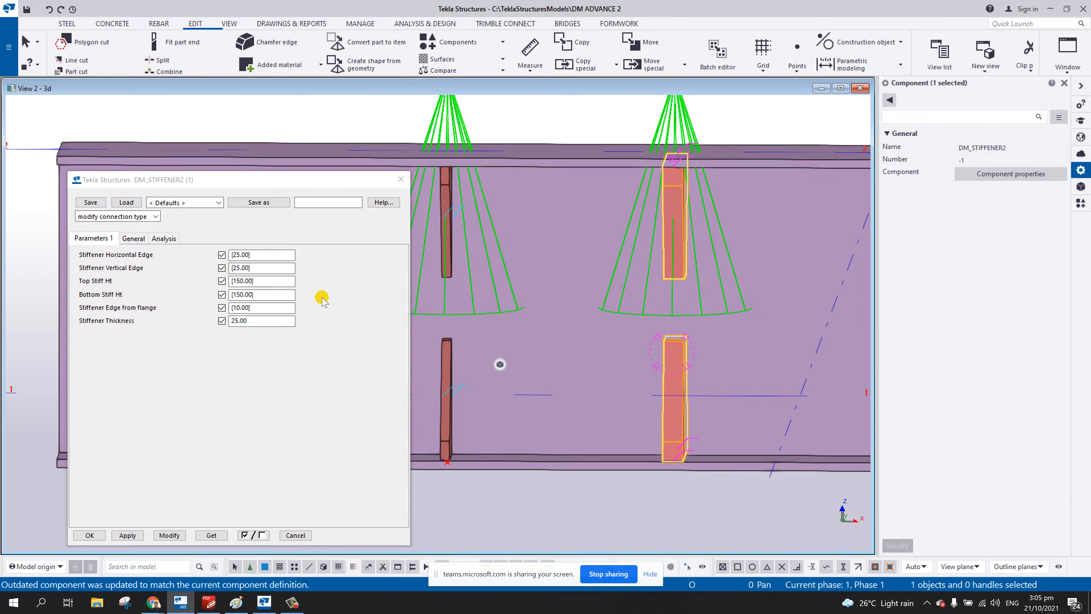
- Set the same component's Stiffener Thickness to 6, apply it to the model, and check the plates
left_click(162, 331)
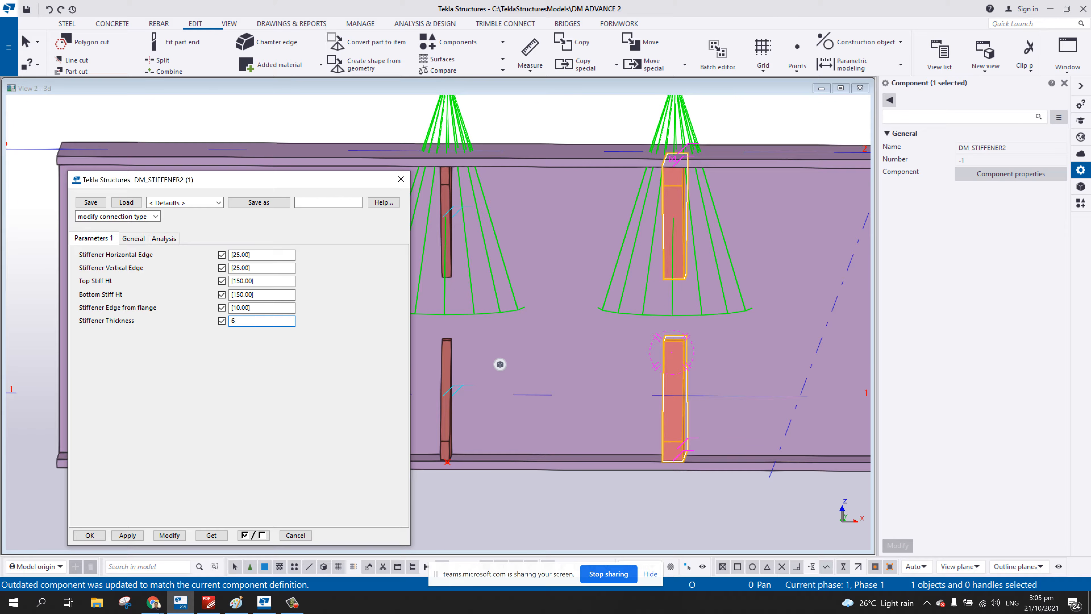
type("6")
left_click(170, 536)
scroll(683, 373, "up", 5)
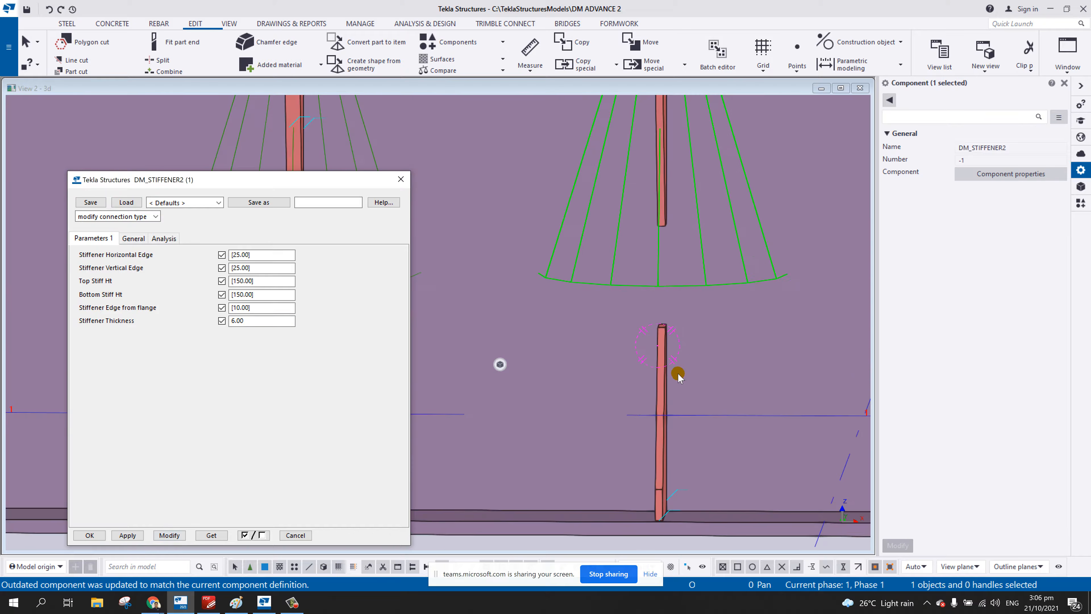
middle_click_drag(680, 372, 534, 382)
scroll(540, 375, "down", 5)
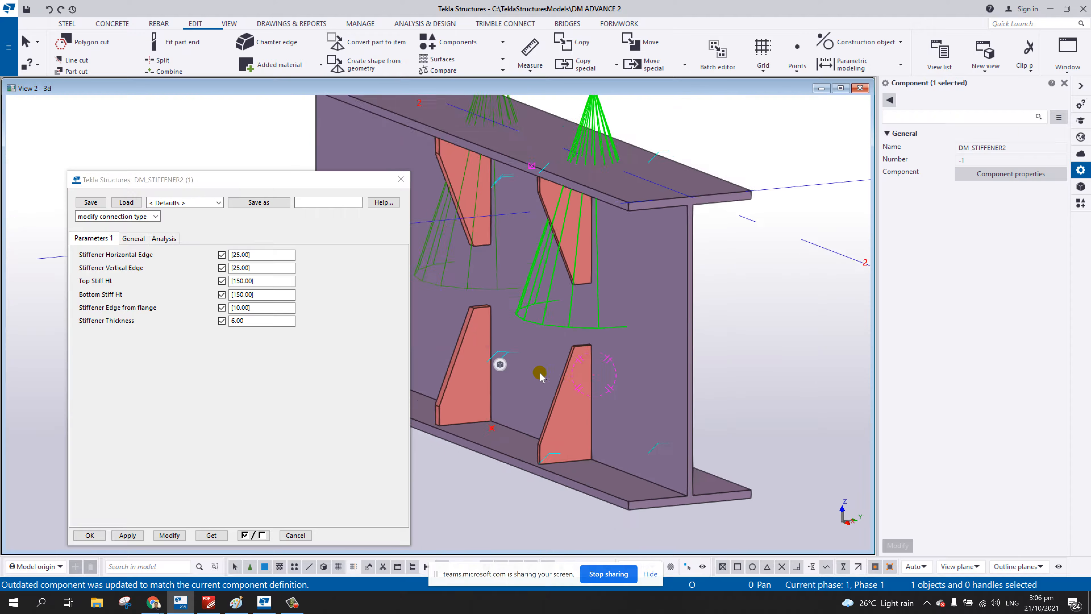
scroll(540, 377, "up", 3)
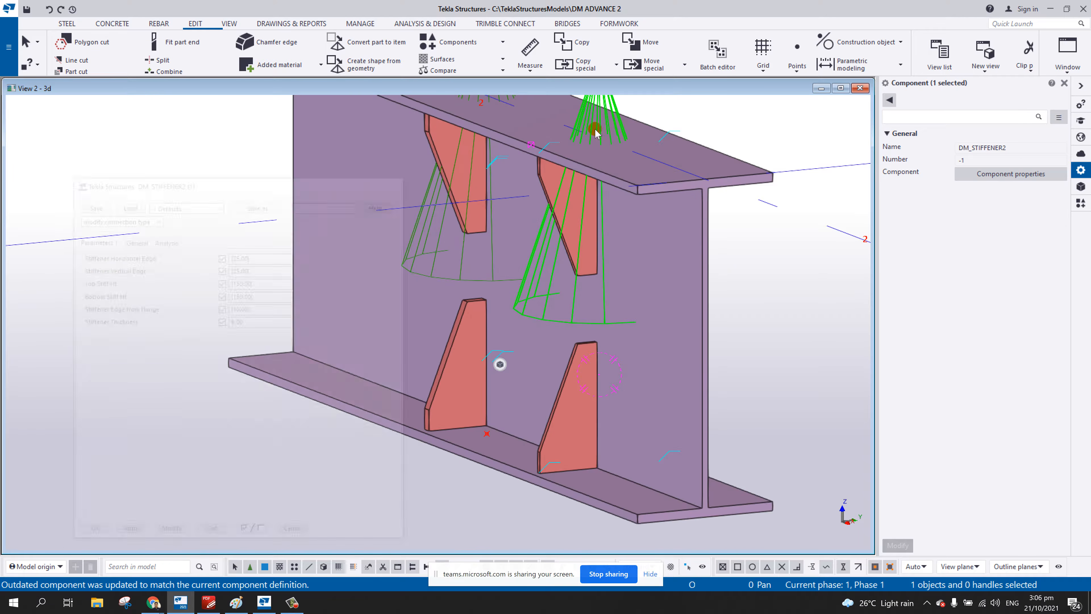
- Open the modified stiffener component in the custom component editor with an enlarged perspective view and its variables displayed
right_click(604, 122)
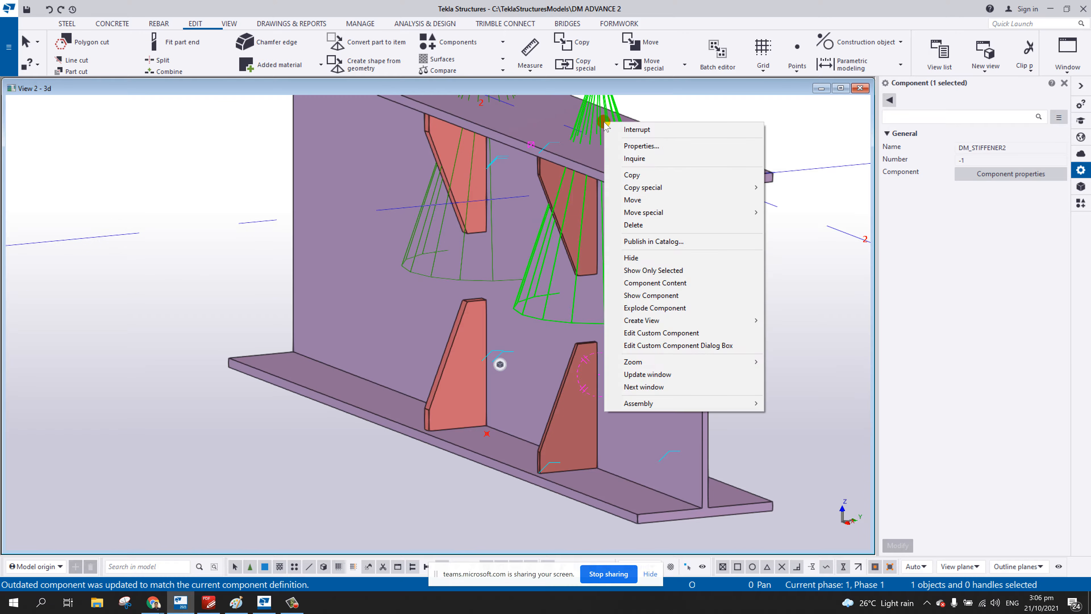
left_click(662, 333)
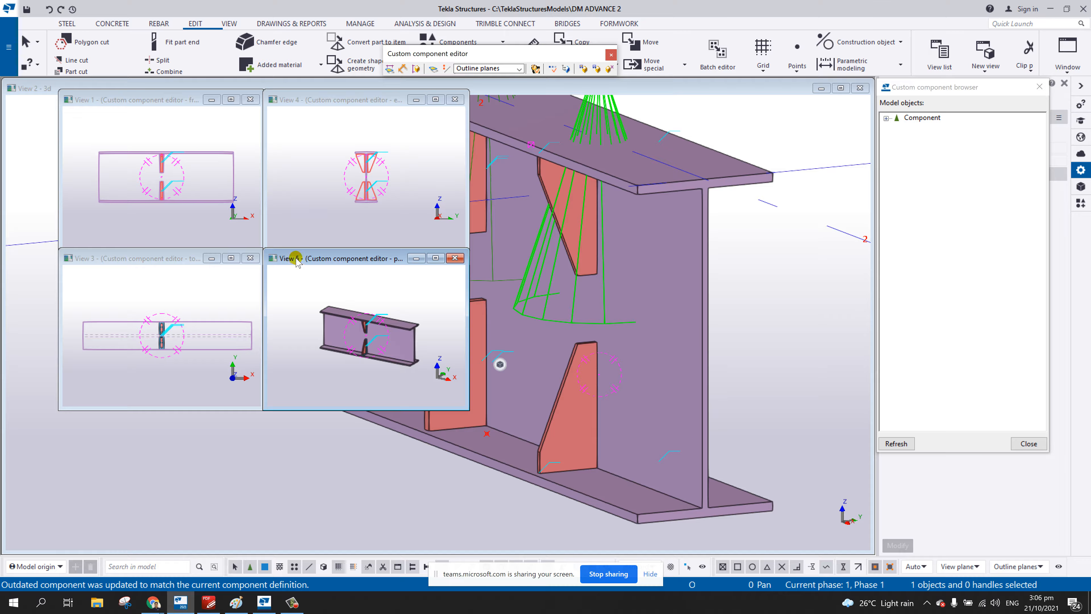
left_click_drag(297, 260, 59, 91)
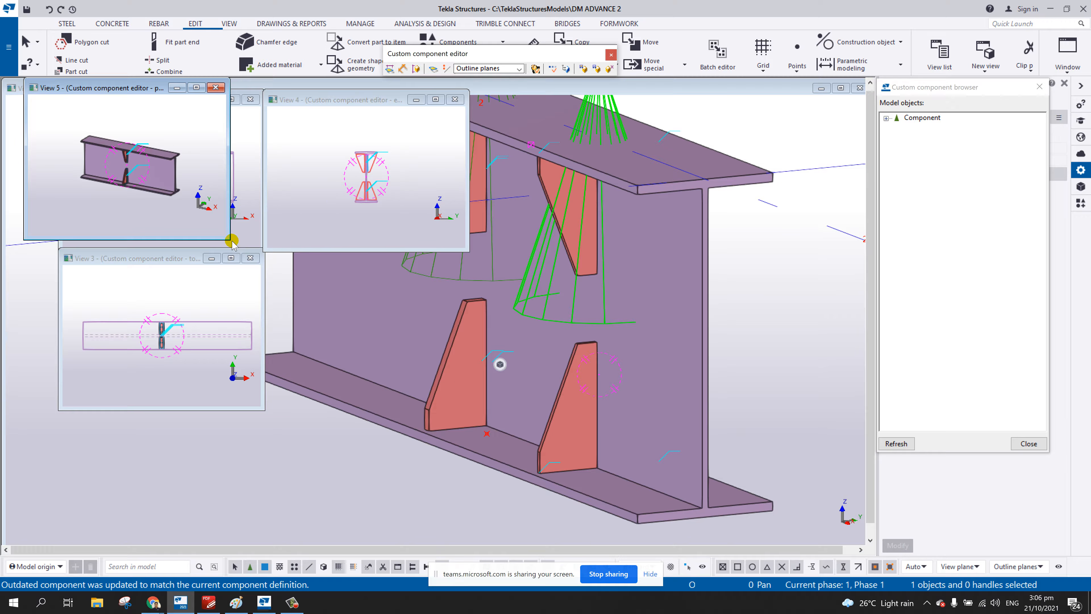
left_click_drag(224, 236, 865, 372)
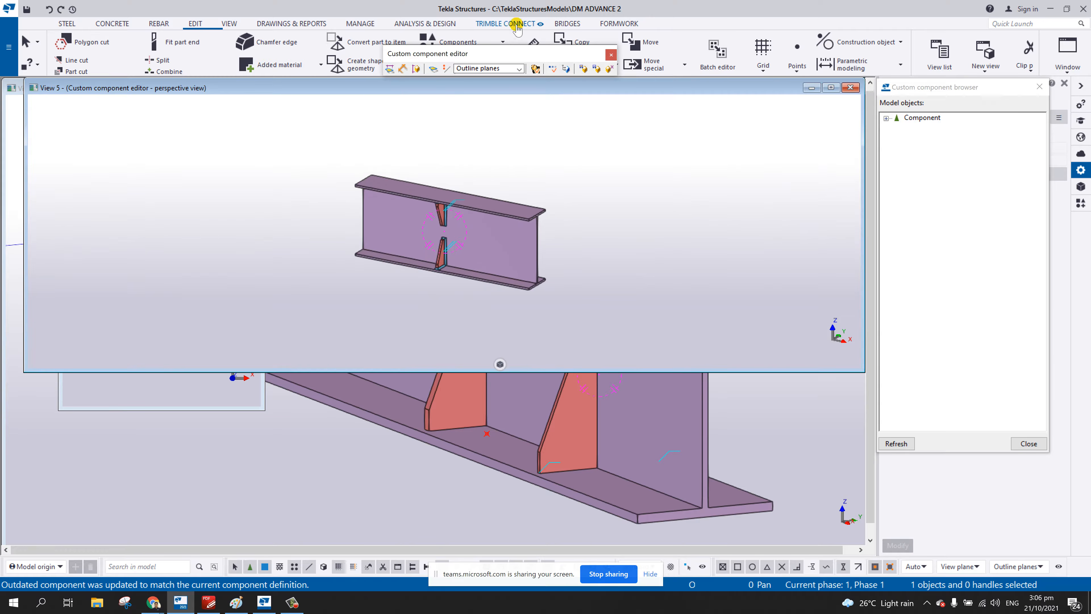
left_click(550, 68)
scroll(440, 230, "up", 5)
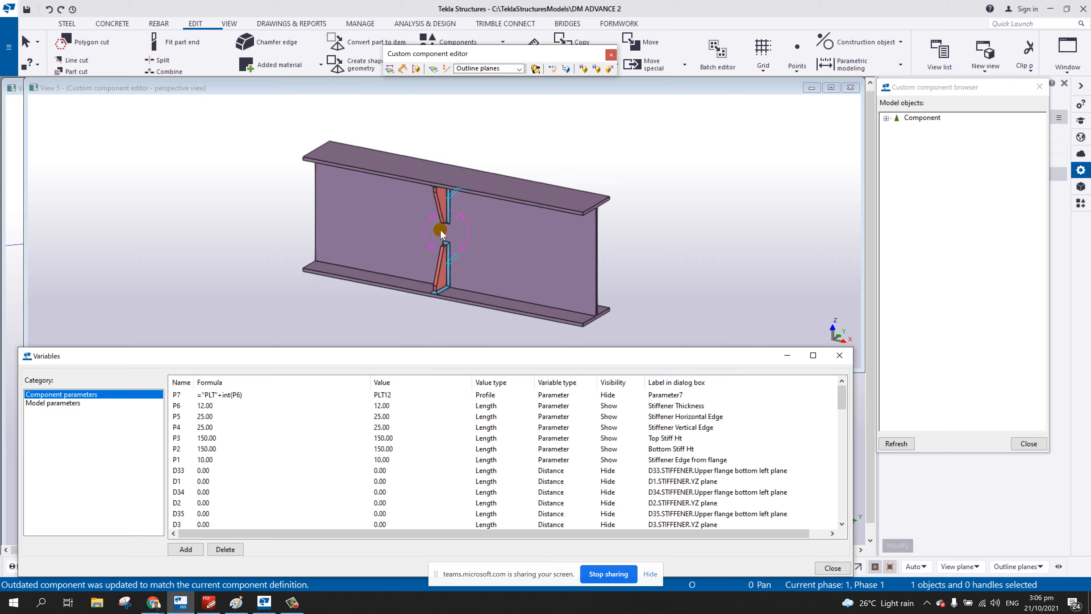
- Set the representation of welds to Fast in the perspective view's display settings
double_click(658, 214)
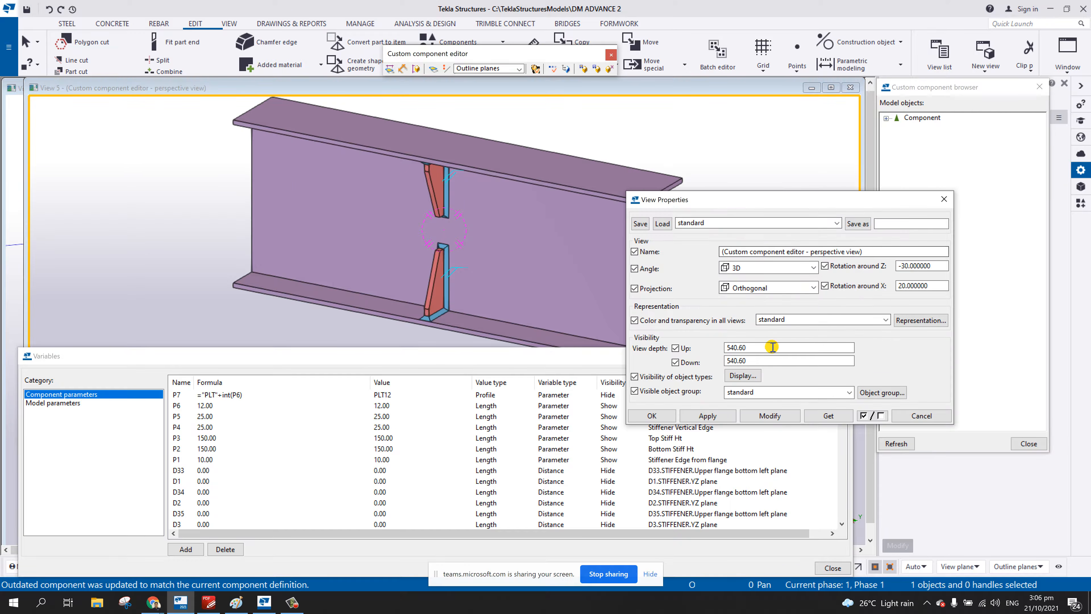
left_click(747, 376)
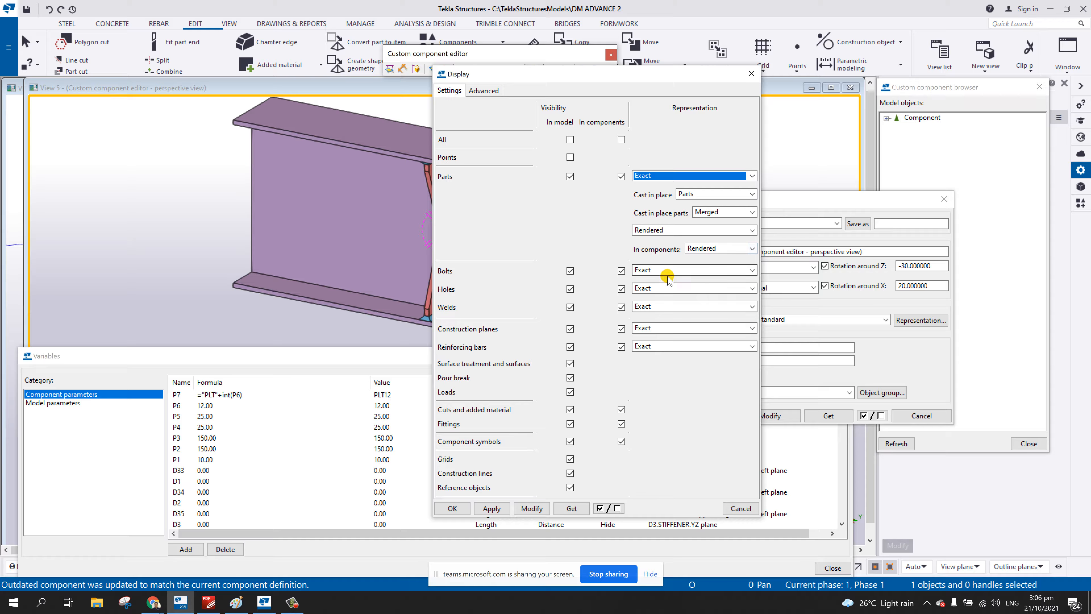
left_click(663, 291)
left_click(581, 303)
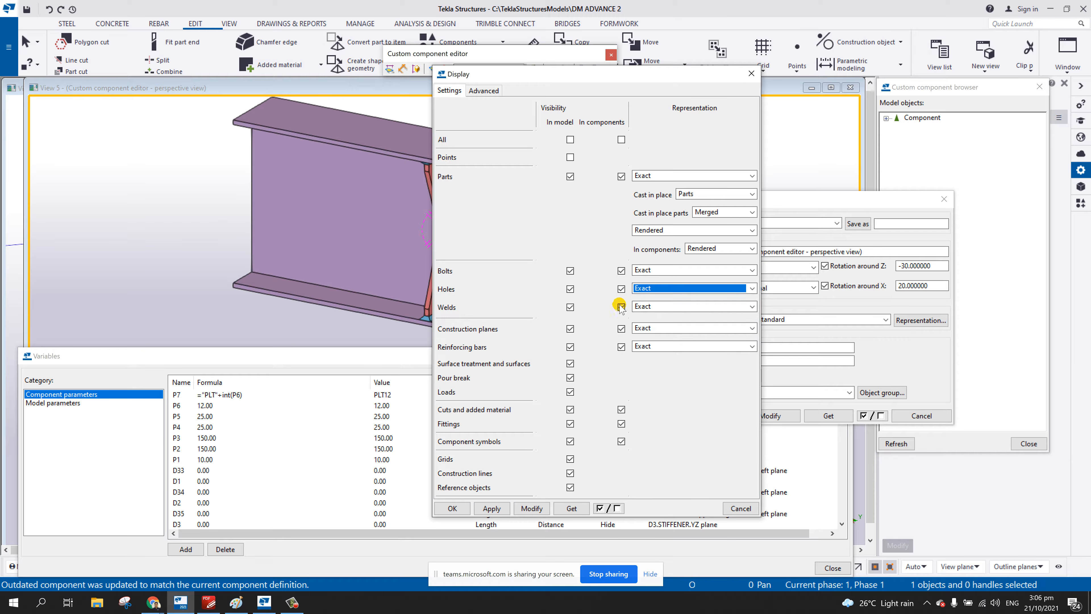
left_click(643, 307)
left_click(642, 311)
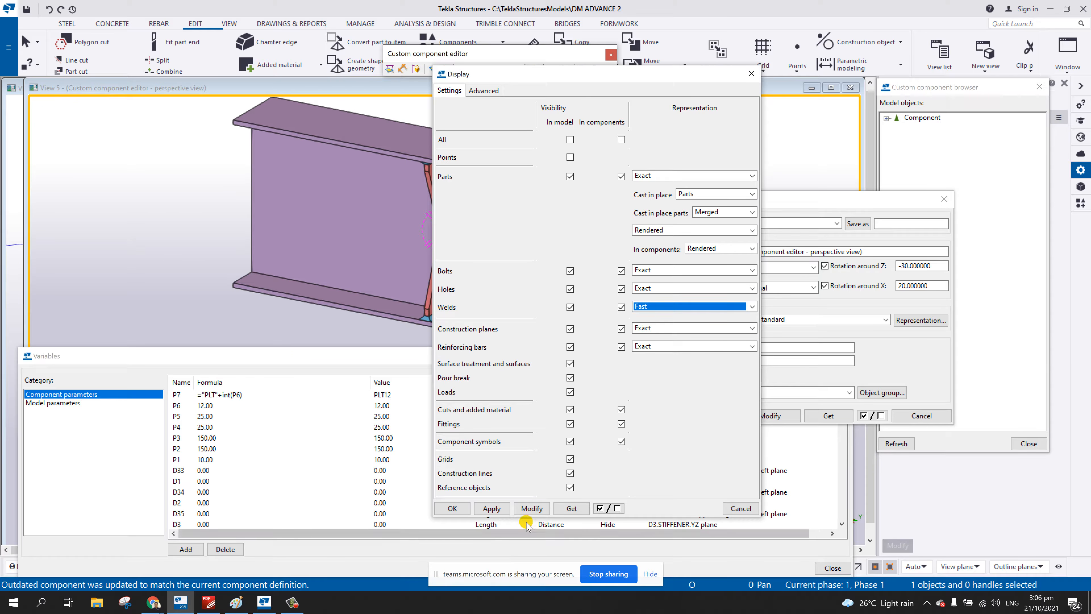
left_click(515, 509)
left_click(452, 508)
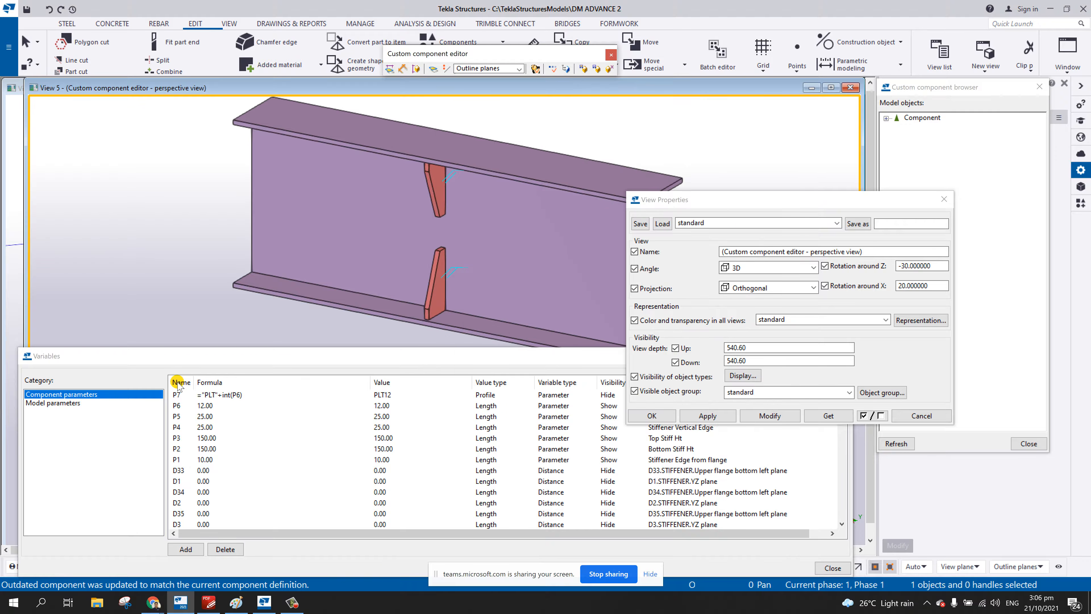
- Sort the component variables by name and close the view properties
left_click(179, 384)
scroll(266, 434, "down", 15)
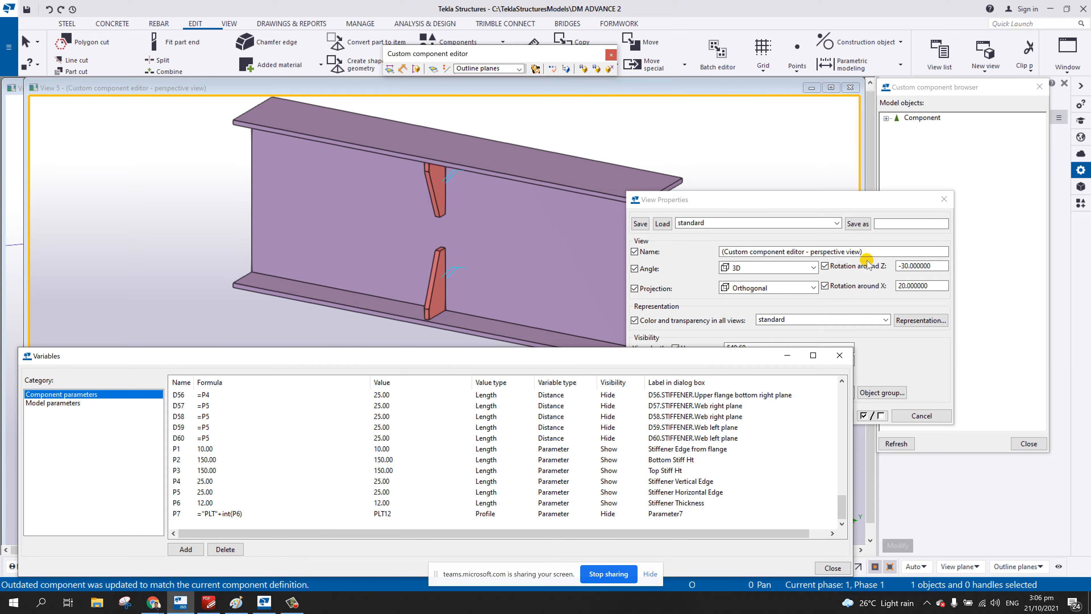
left_click(944, 199)
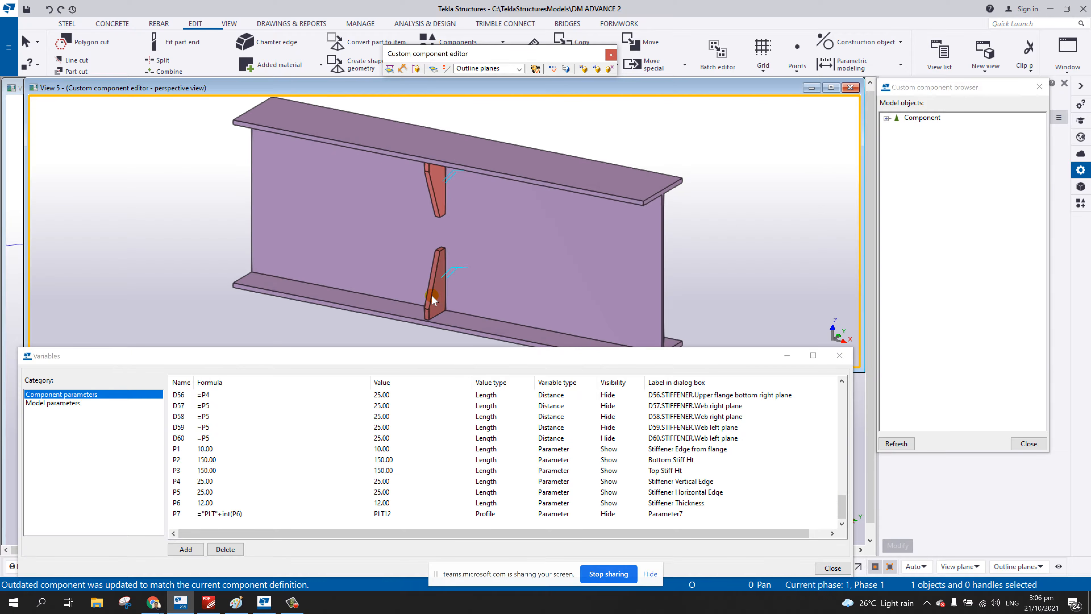
- Check the Profile property of the lower stiffener plate in the component's object tree
left_click(432, 296)
left_click(908, 210)
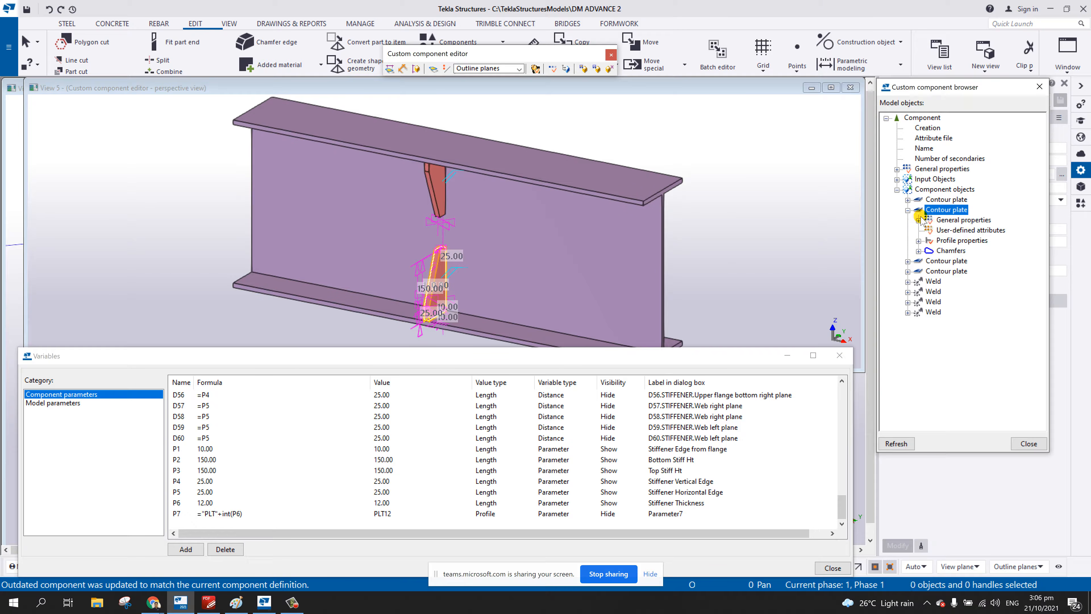
left_click(919, 220)
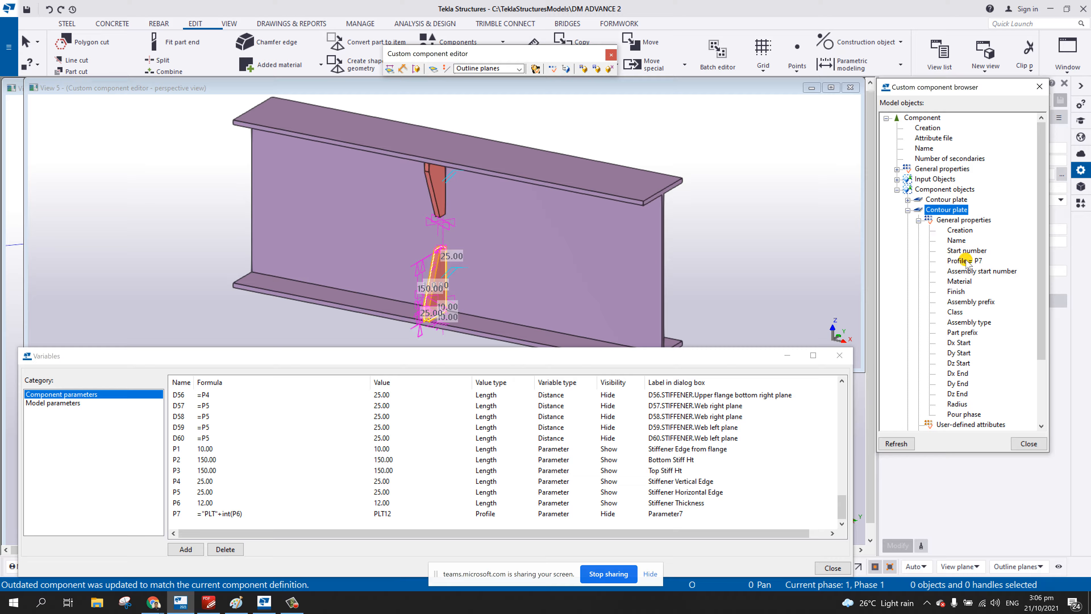
left_click(957, 261)
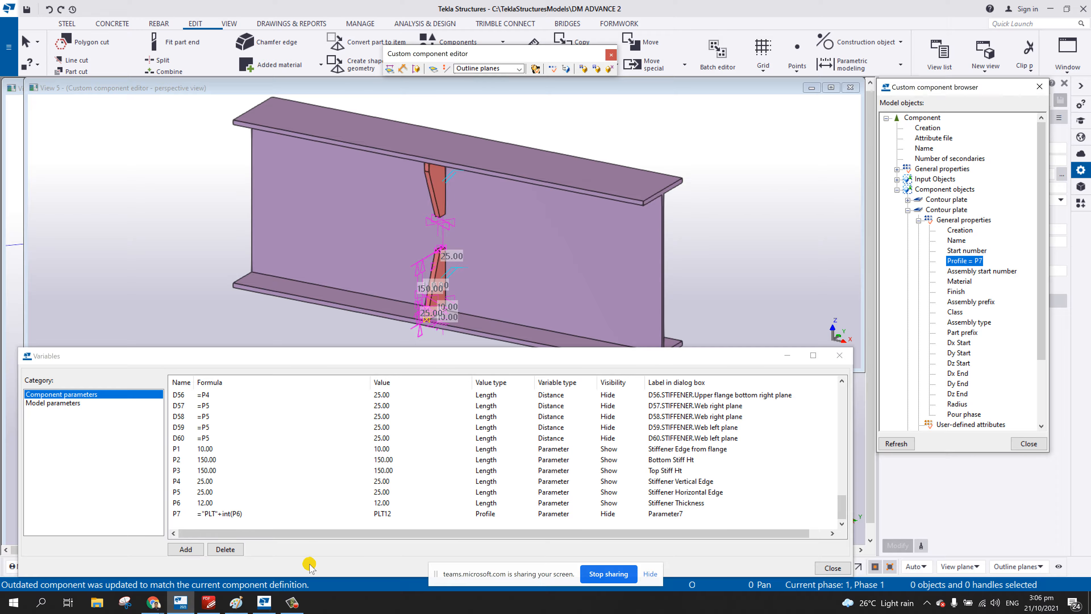
left_click(295, 606)
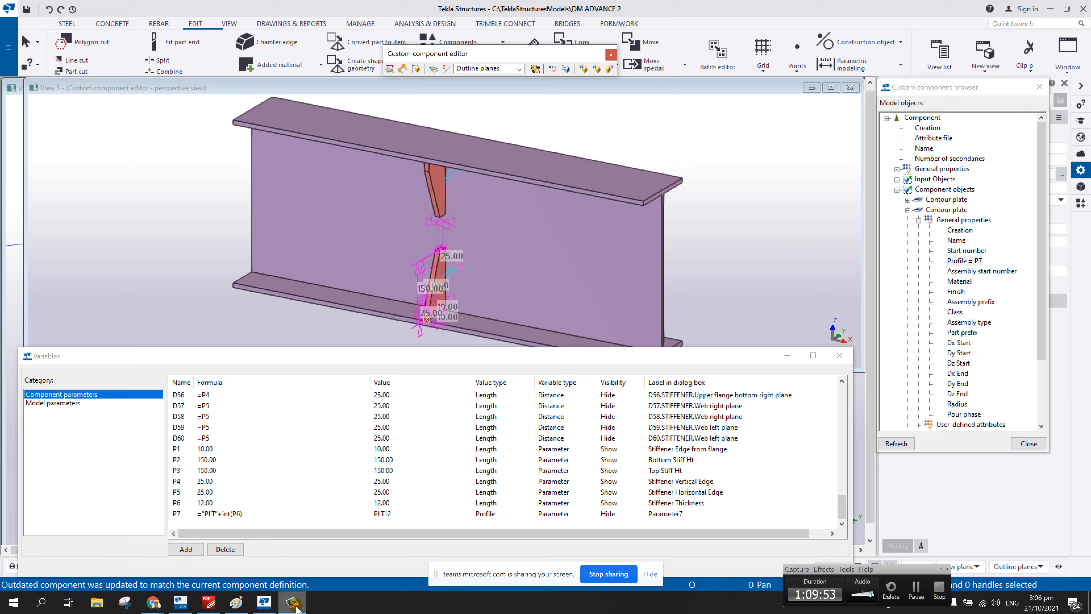
left_click(918, 593)
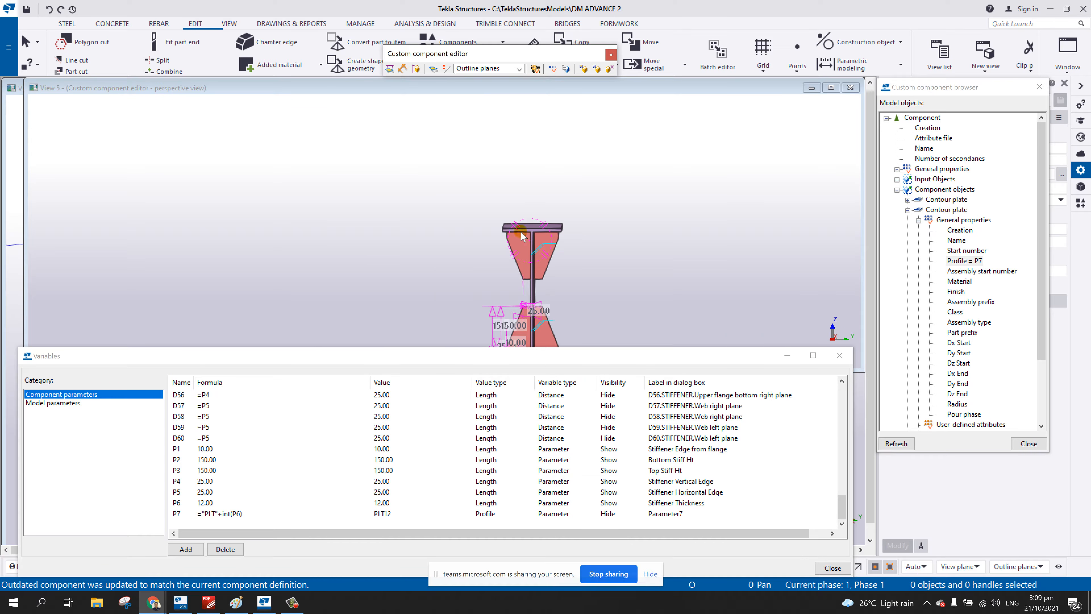
- Examine the upper and lower stiffener plates on both sides of the web, ending with a view along the beam
middle_click_drag(511, 229, 532, 278, "ctrl")
scroll(559, 280, "up", 2)
left_click(531, 275)
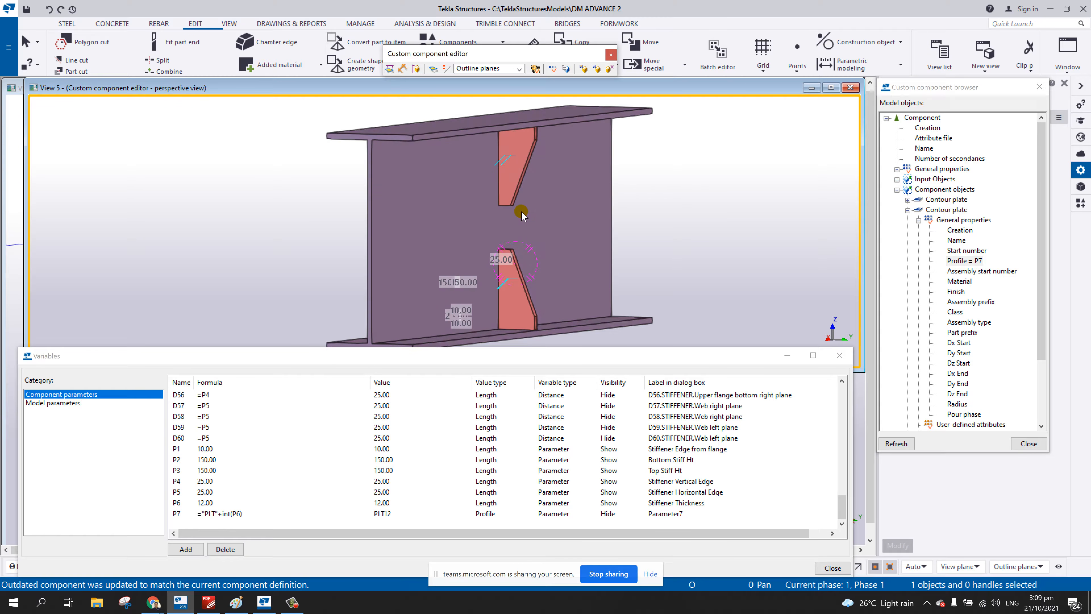
middle_click_drag(521, 226, 560, 218, "ctrl")
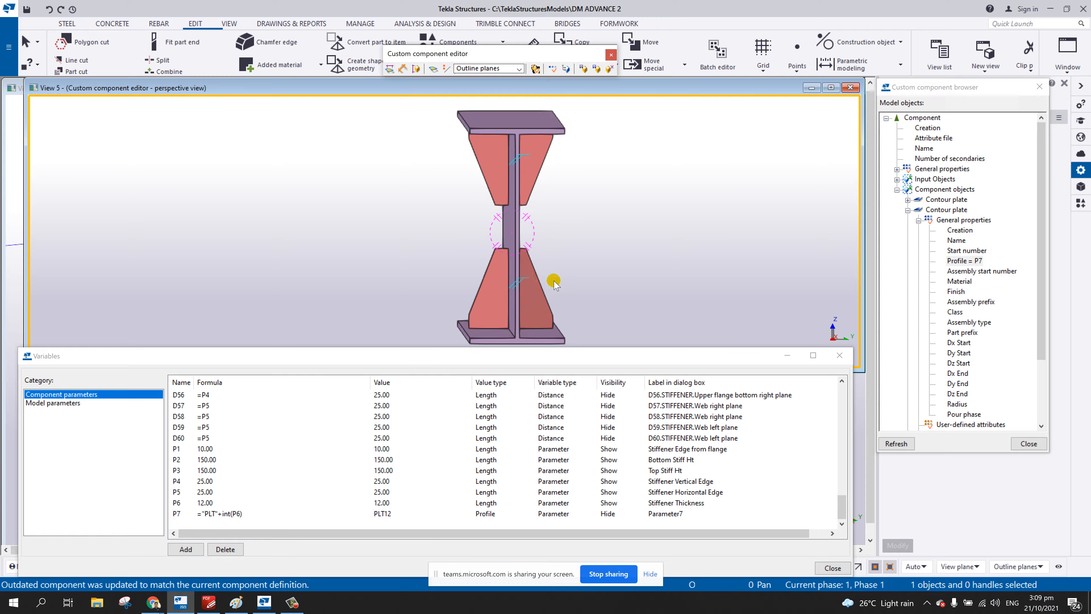
middle_click_drag(558, 279, 535, 209)
scroll(541, 268, "down", 1)
scroll(517, 215, "down", 2)
middle_click_drag(459, 248, 489, 179, "ctrl")
scroll(588, 196, "up", 3)
middle_click_drag(577, 206, 546, 249)
scroll(546, 249, "down", 1)
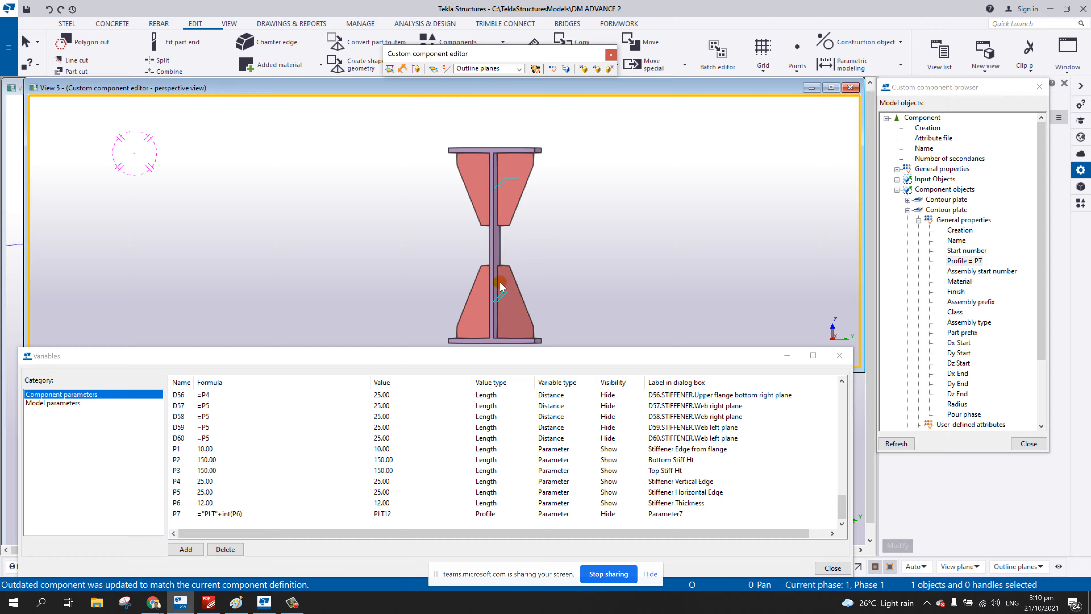
- Add a new component parameter with the value type Yes/No
left_click(186, 550)
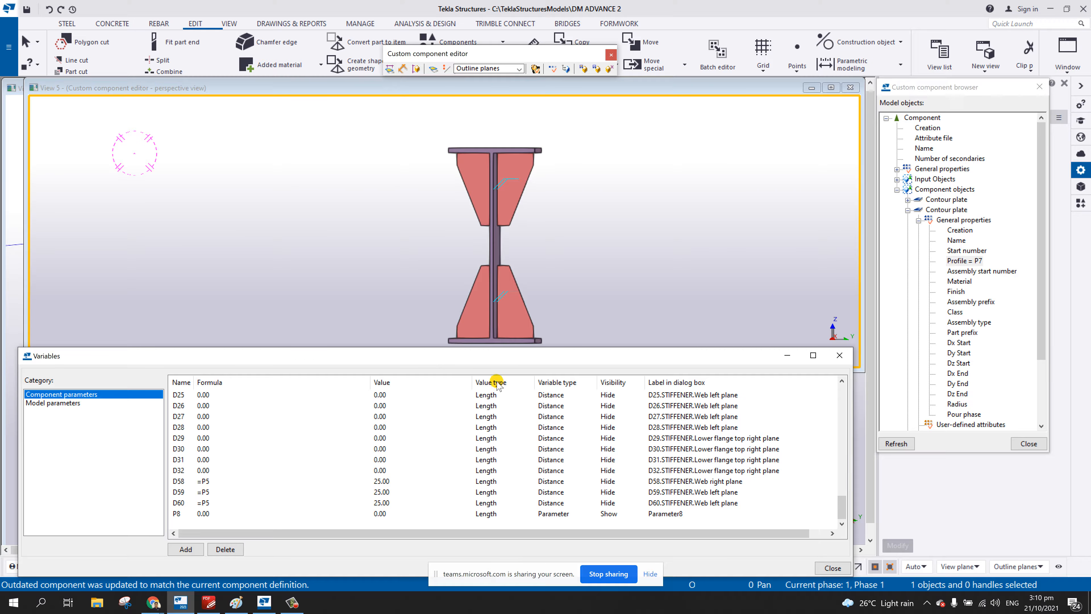
left_click(498, 516)
left_click(530, 514)
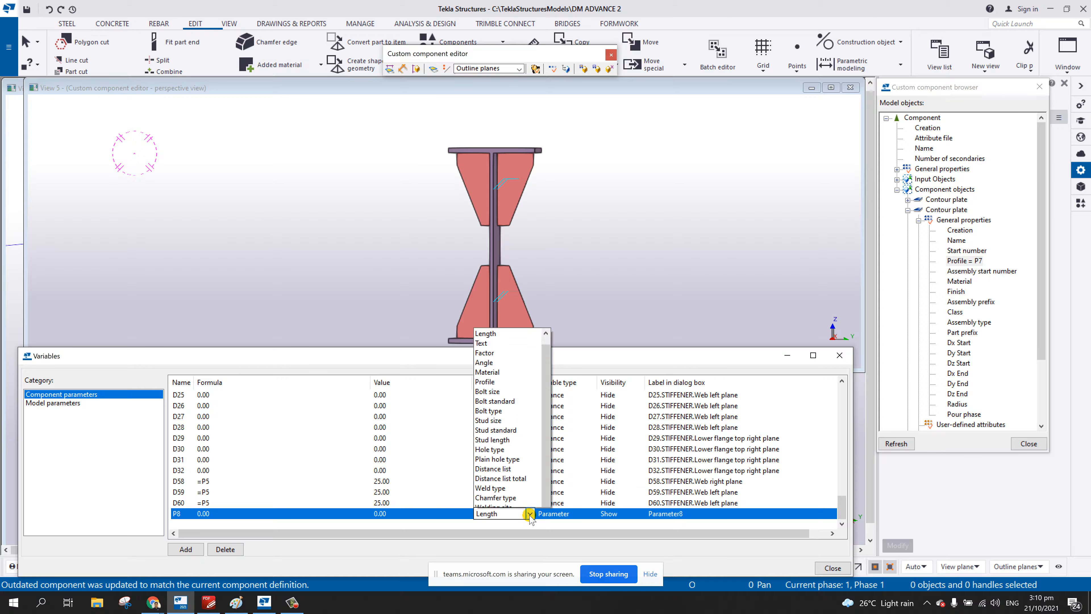
scroll(513, 445, "down", 3)
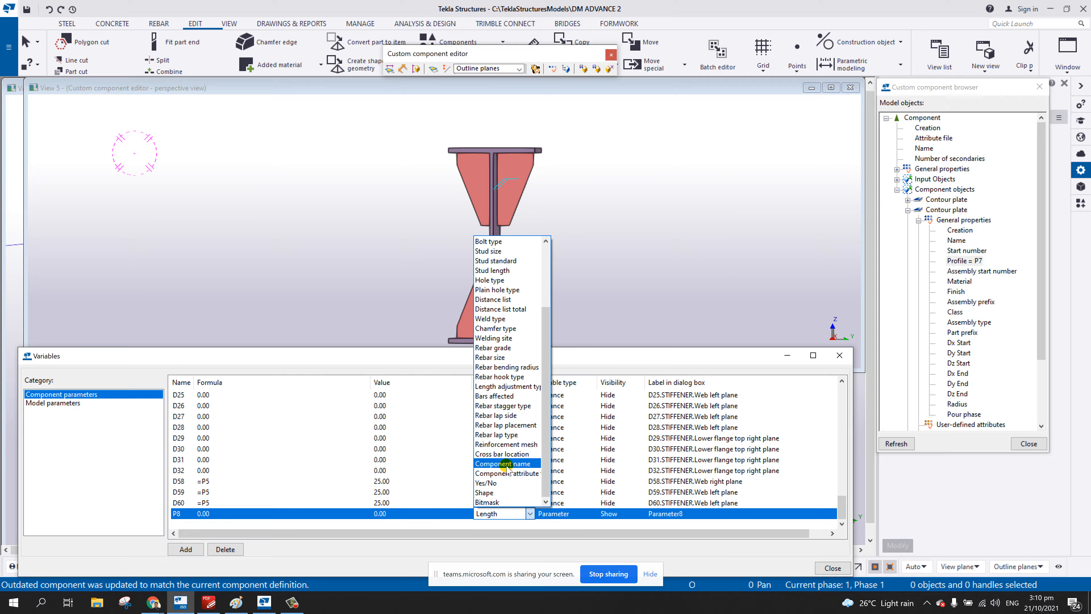
left_click(489, 483)
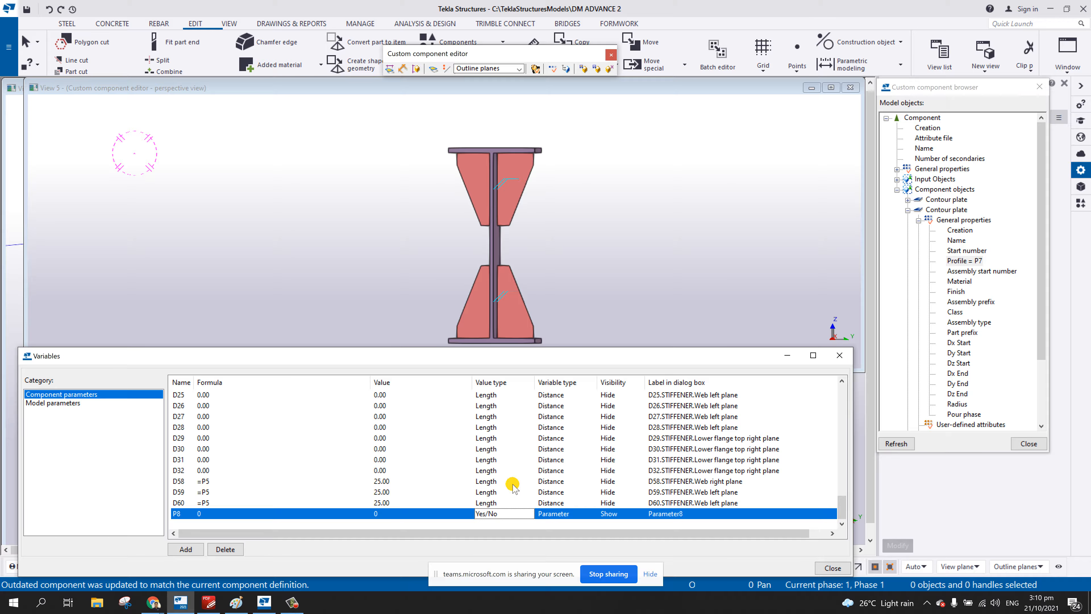
- Label parameter P8 "Bottom Stiffener?" and set its formula to 1
left_click(683, 515)
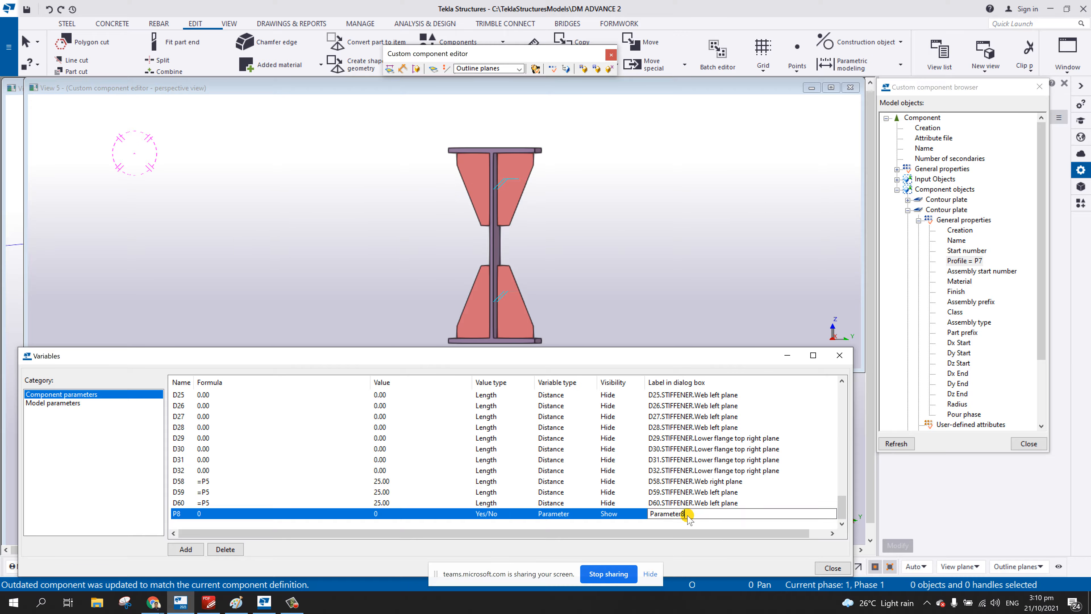
type("B")
left_click(215, 514)
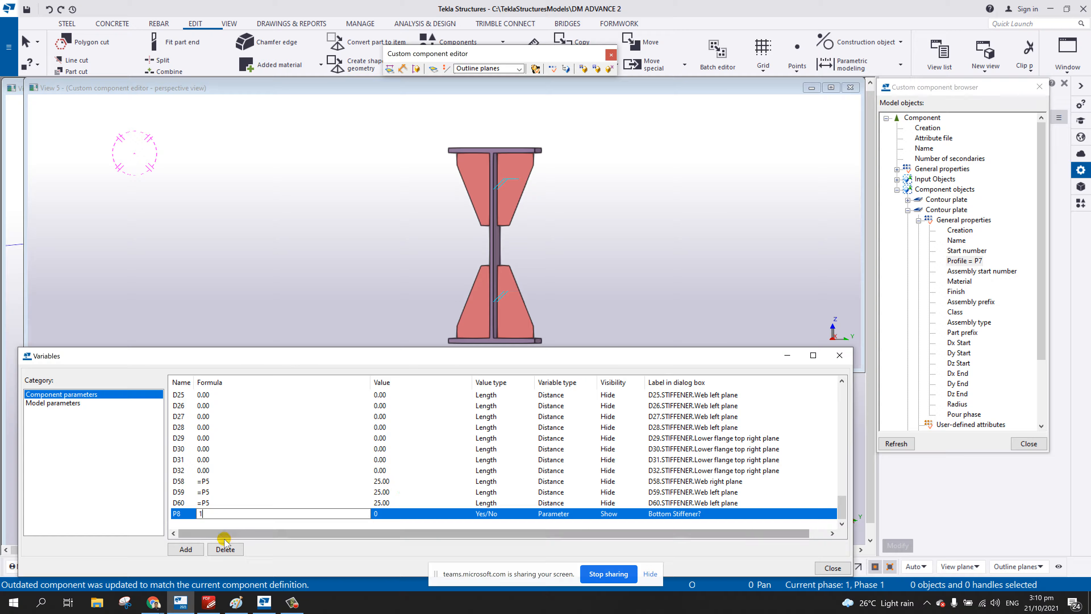
- Add another Yes/No parameter, sort the variables by name, and label the new one "Top Stiffener?"
left_click(186, 550)
scroll(675, 505, "down", 1)
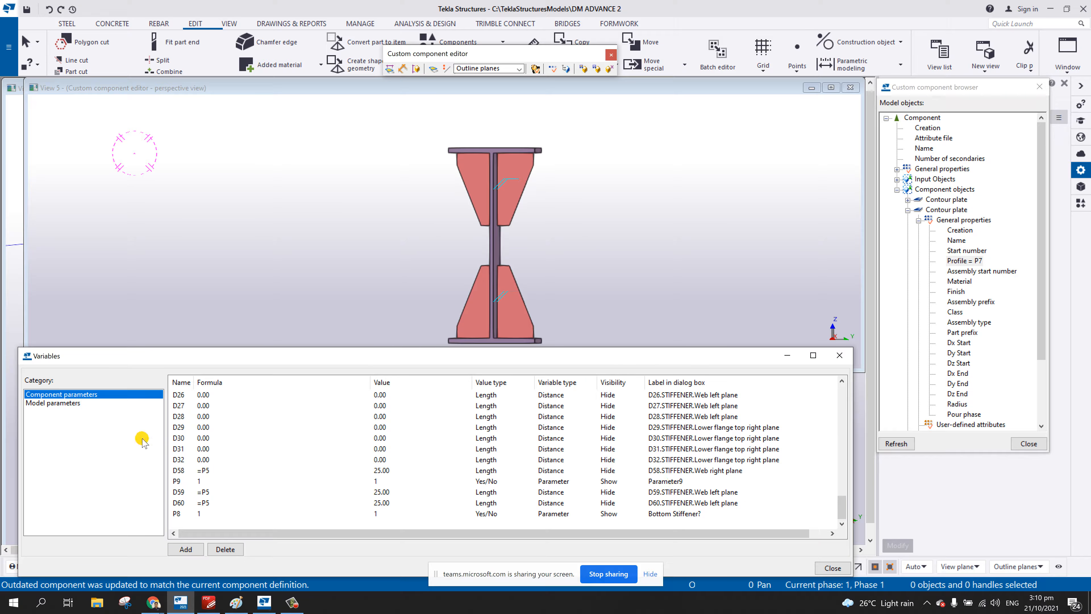
left_click(180, 381)
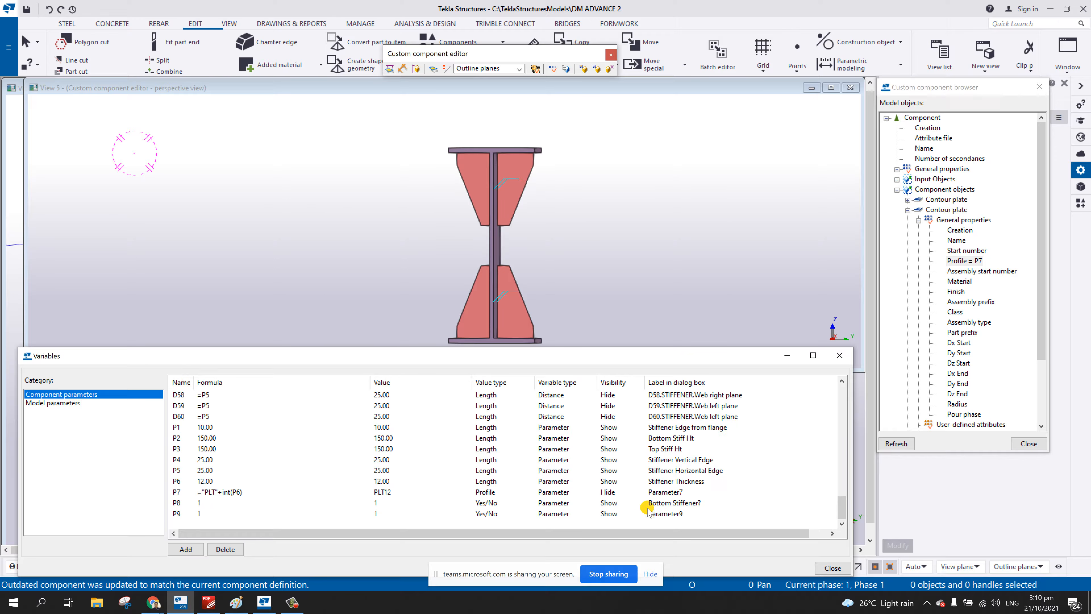
left_click(689, 513)
type("T")
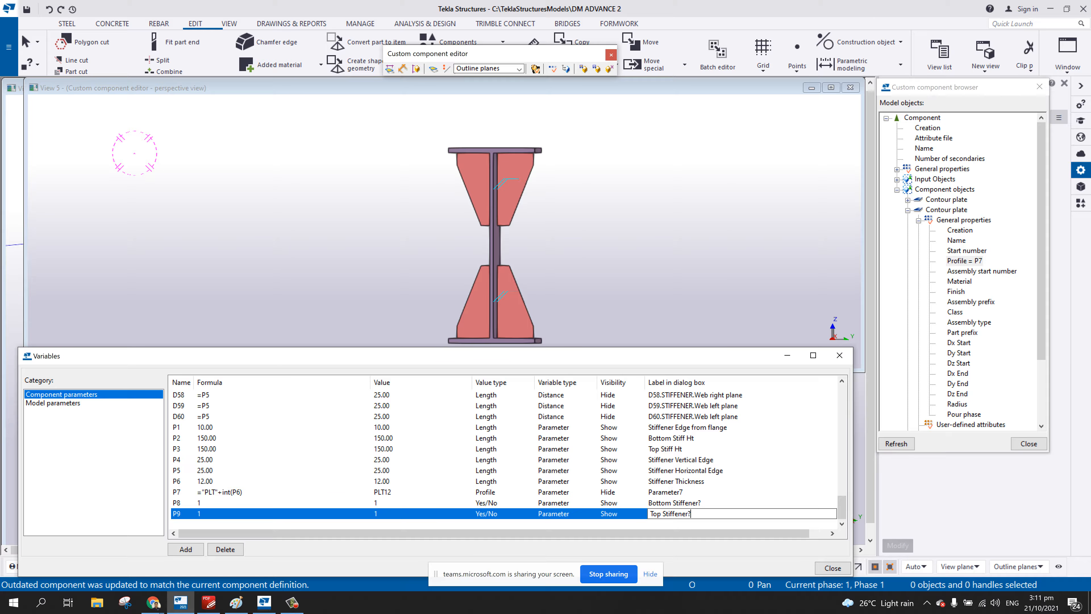
left_click(632, 459)
- Link the Creation property of the lower stiffener plate on the web's left side to P8 in the refreshed component tree
left_click(301, 503)
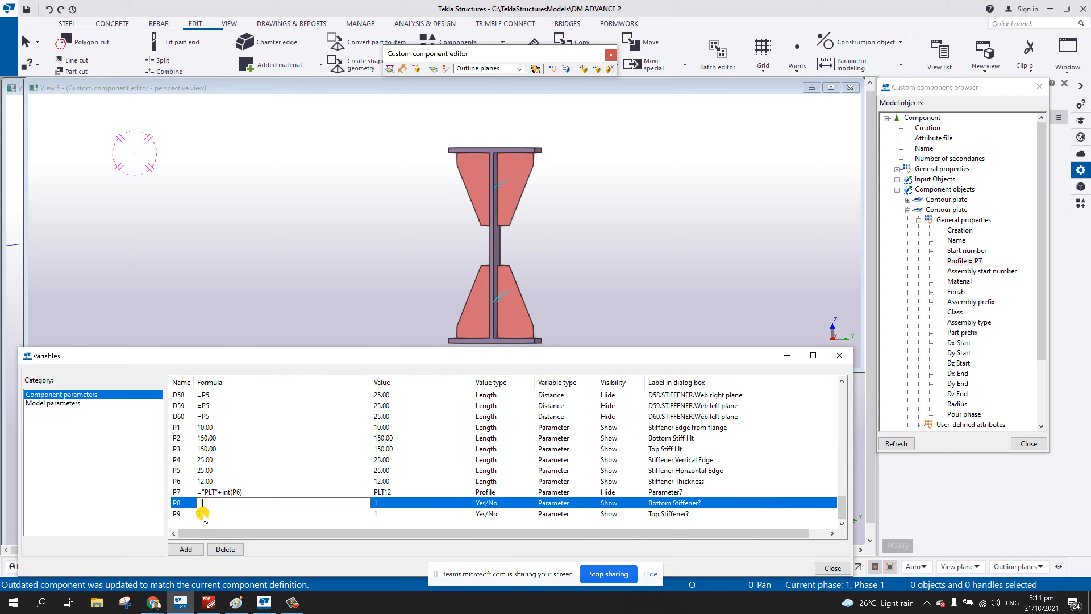
left_click(177, 504)
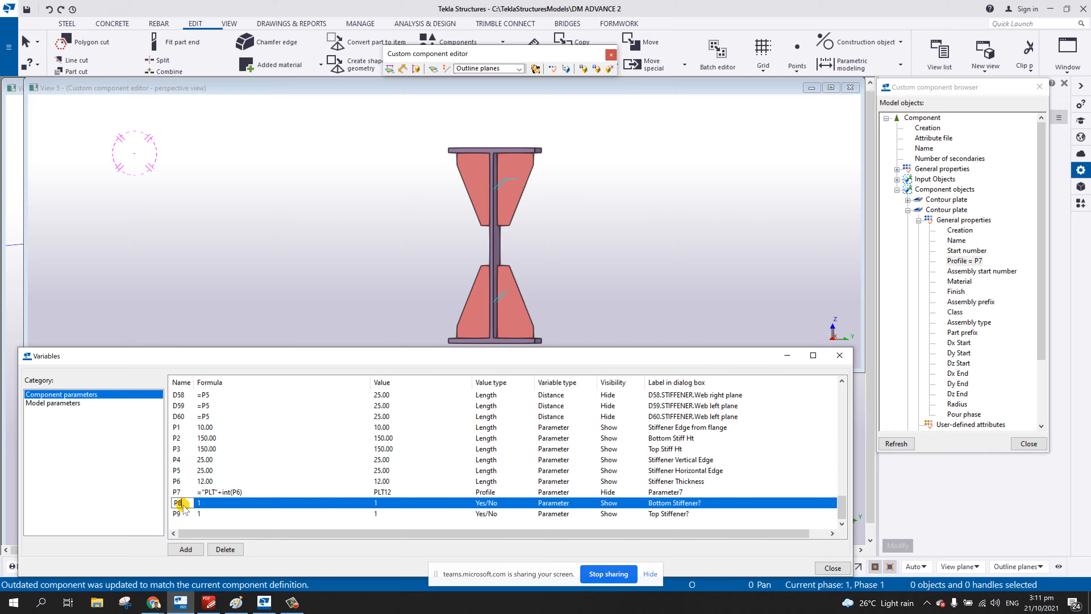
right_click(176, 503)
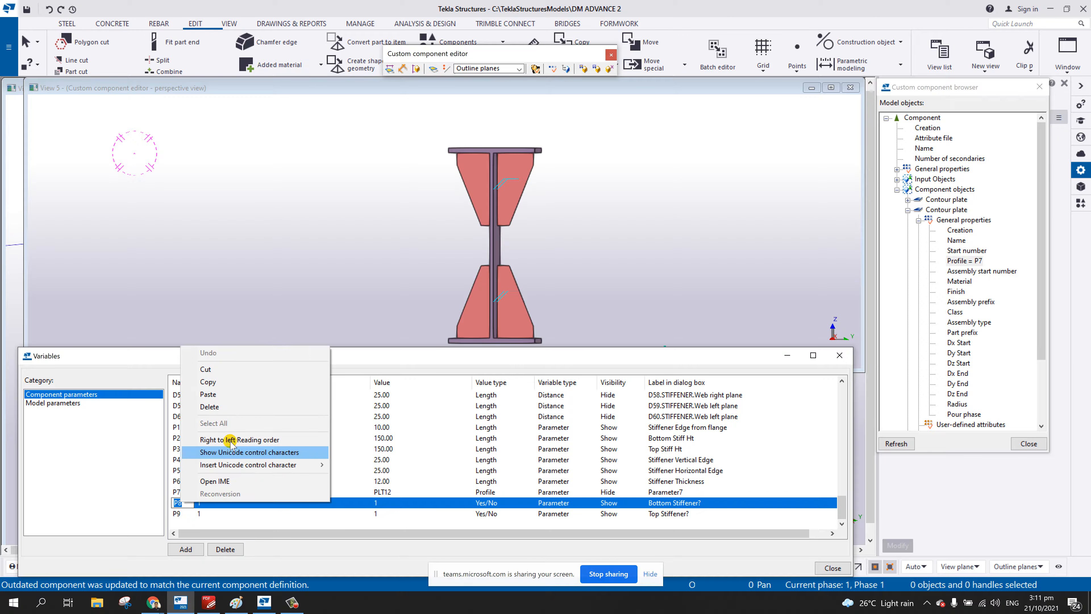
left_click(209, 382)
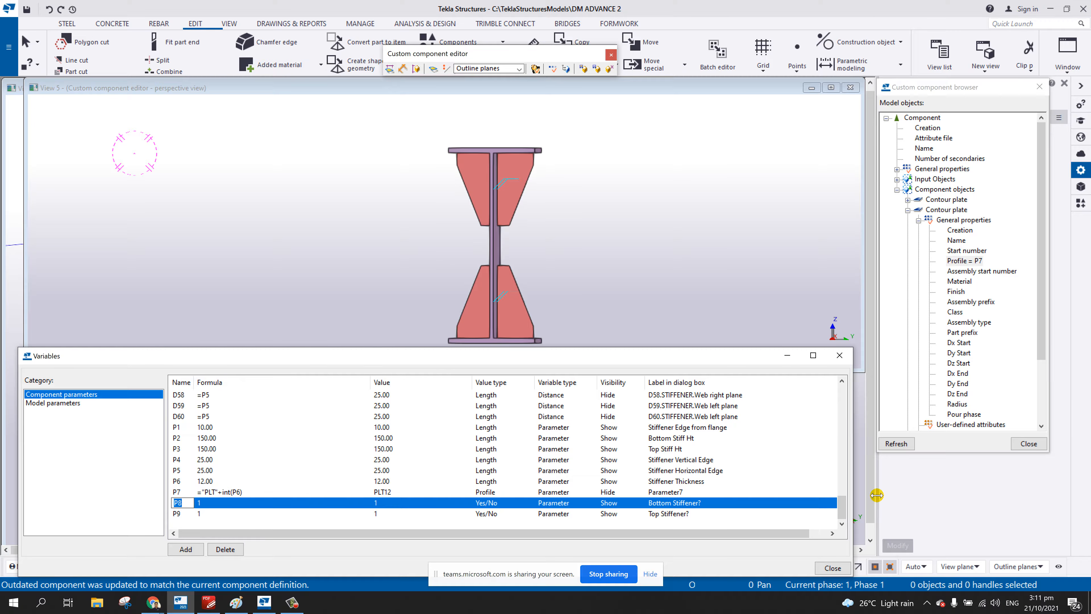
left_click(896, 444)
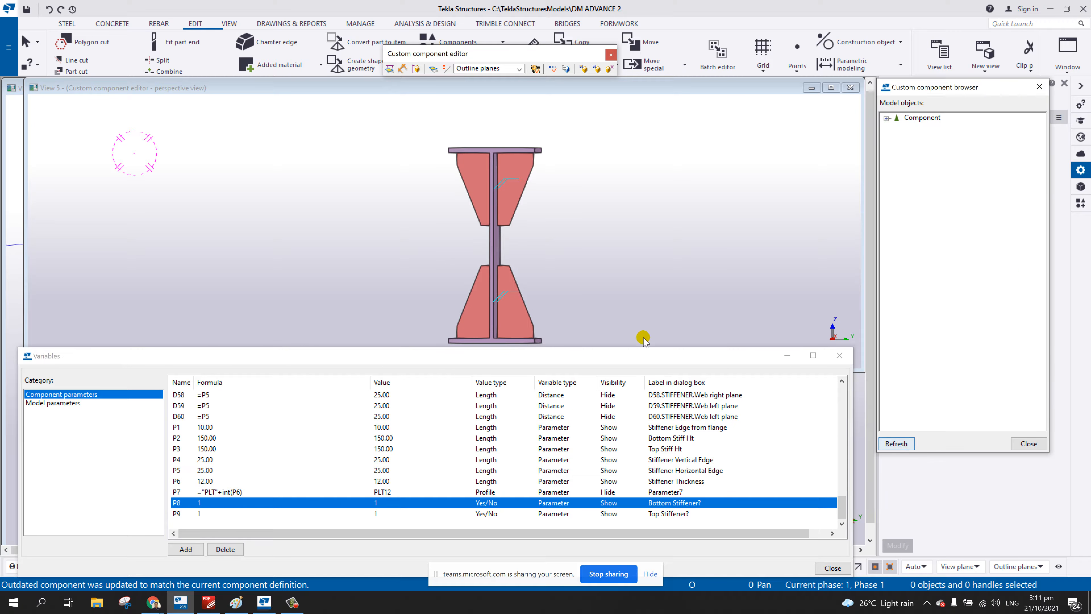
left_click(476, 317)
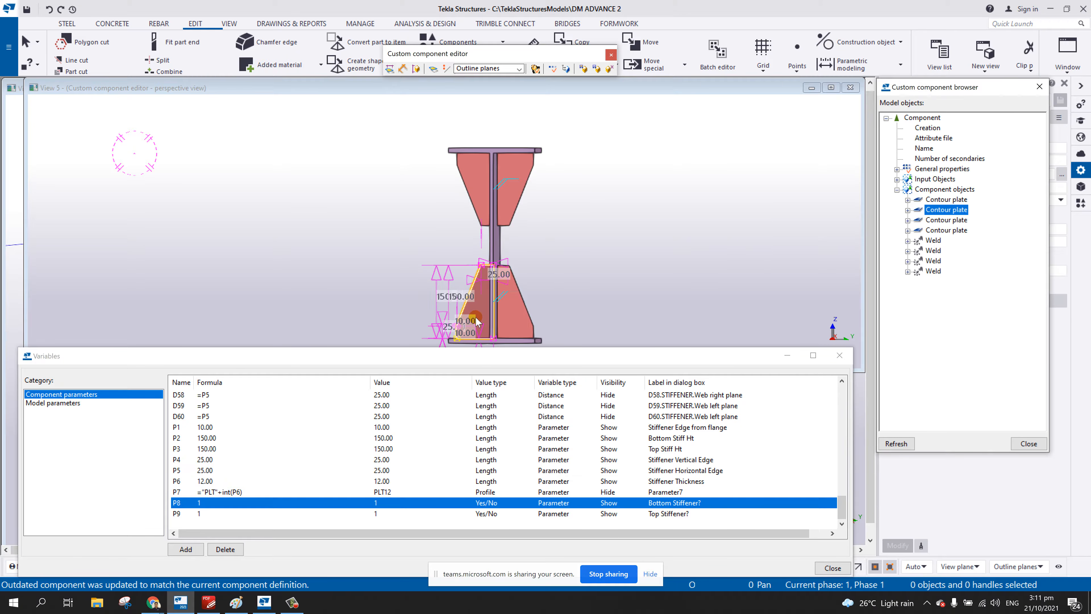
left_click(907, 210)
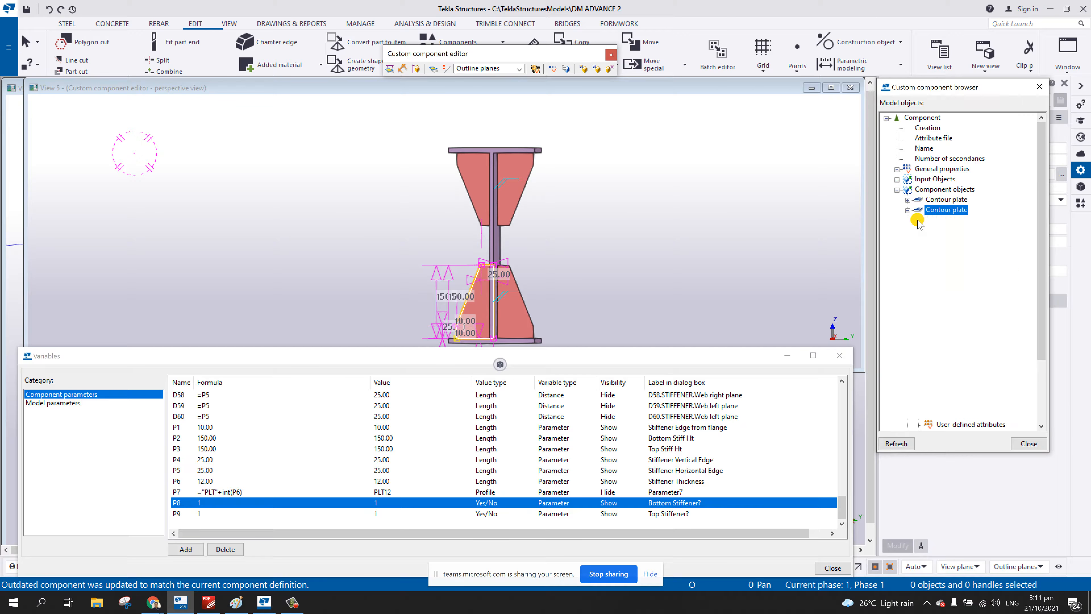
left_click(960, 230)
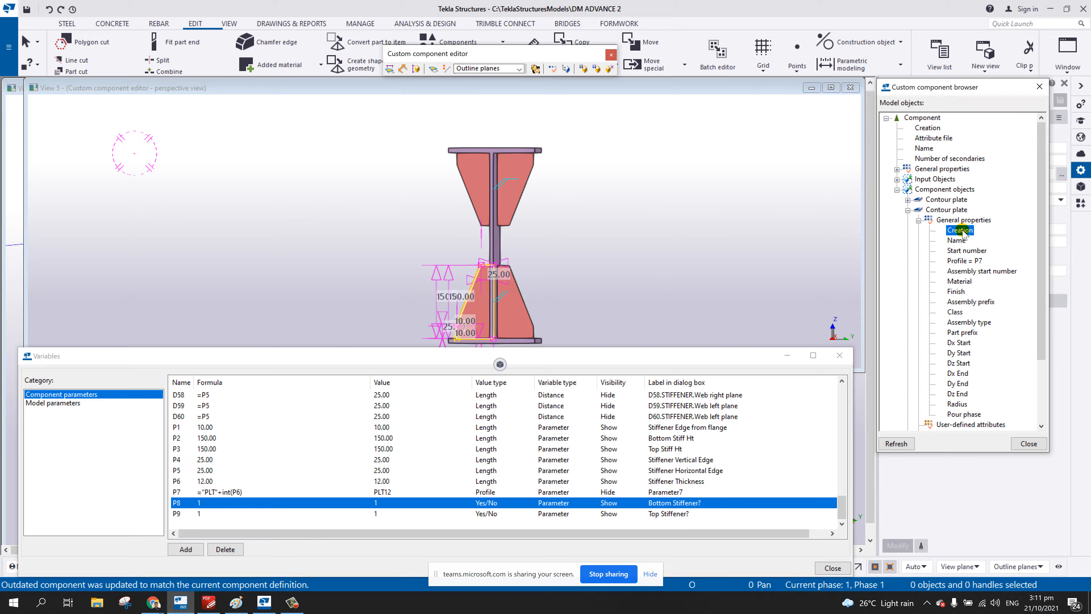
right_click(961, 233)
left_click(983, 235)
type("P8")
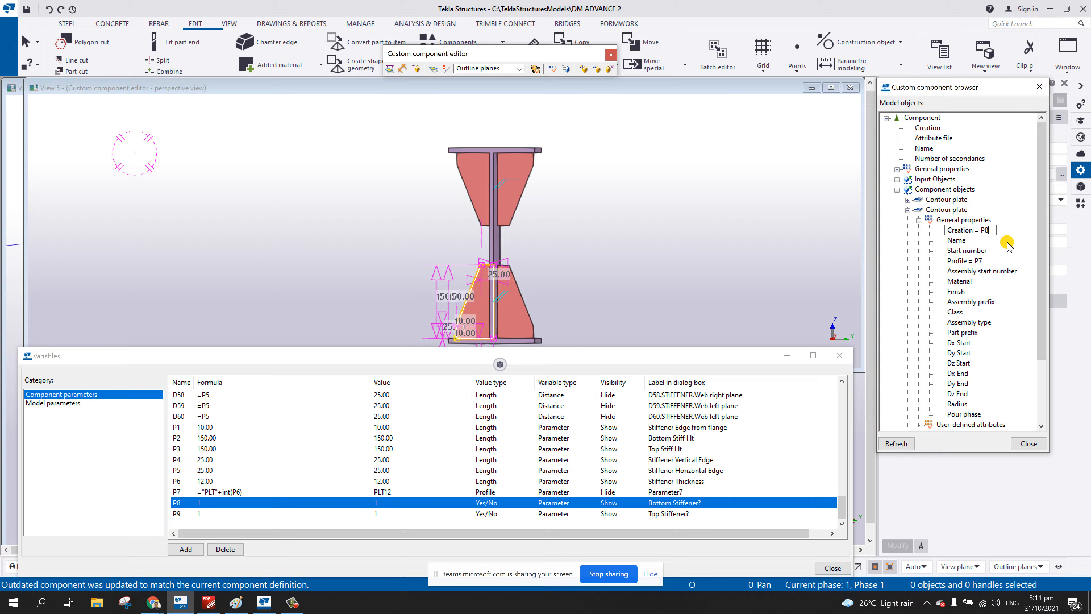
key("Return")
- Add the equation P8 to the Creation property of the lower stiffener plate on the web's right side
left_click(518, 310)
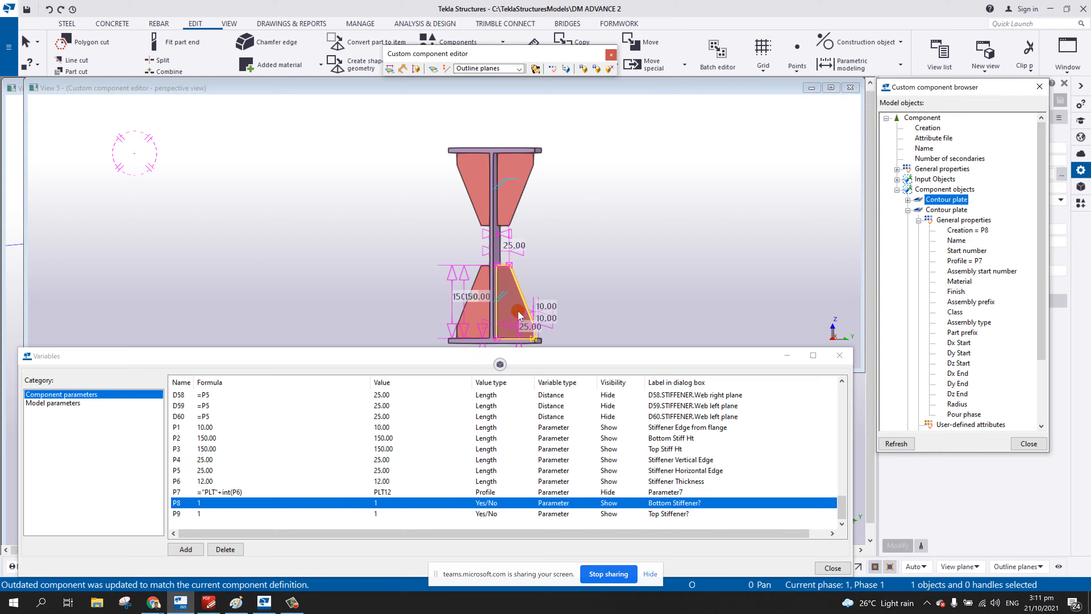
left_click(908, 200)
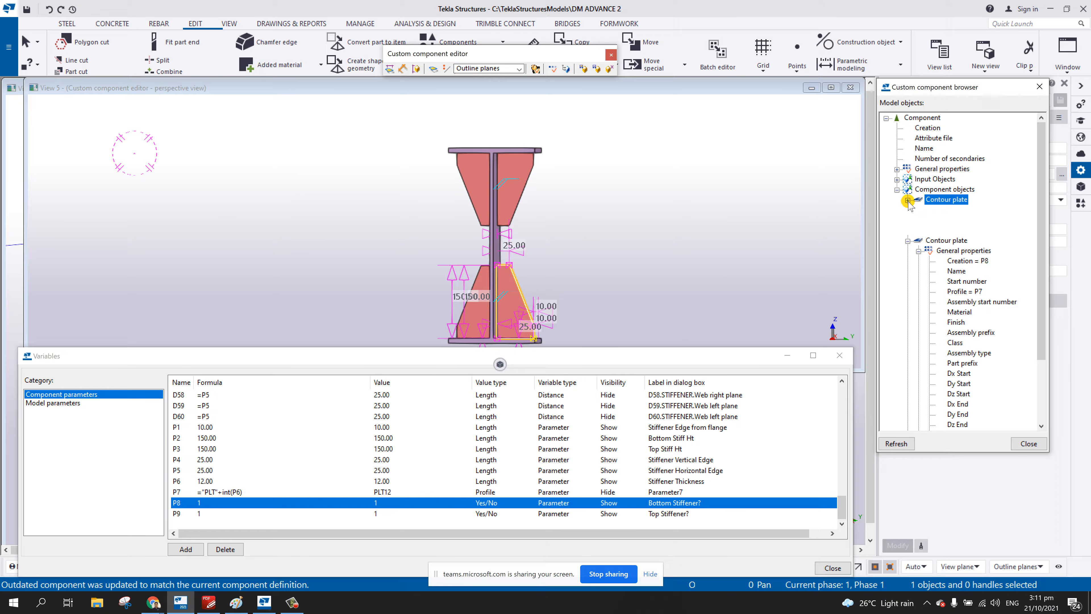
left_click(918, 211)
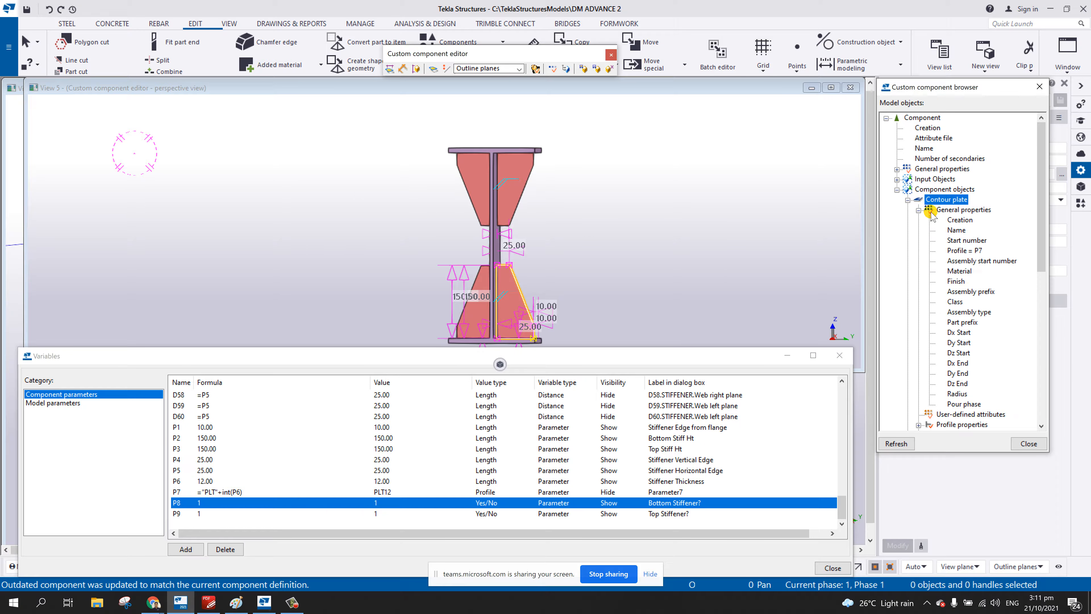
left_click(960, 220)
right_click(966, 227)
left_click(1011, 231)
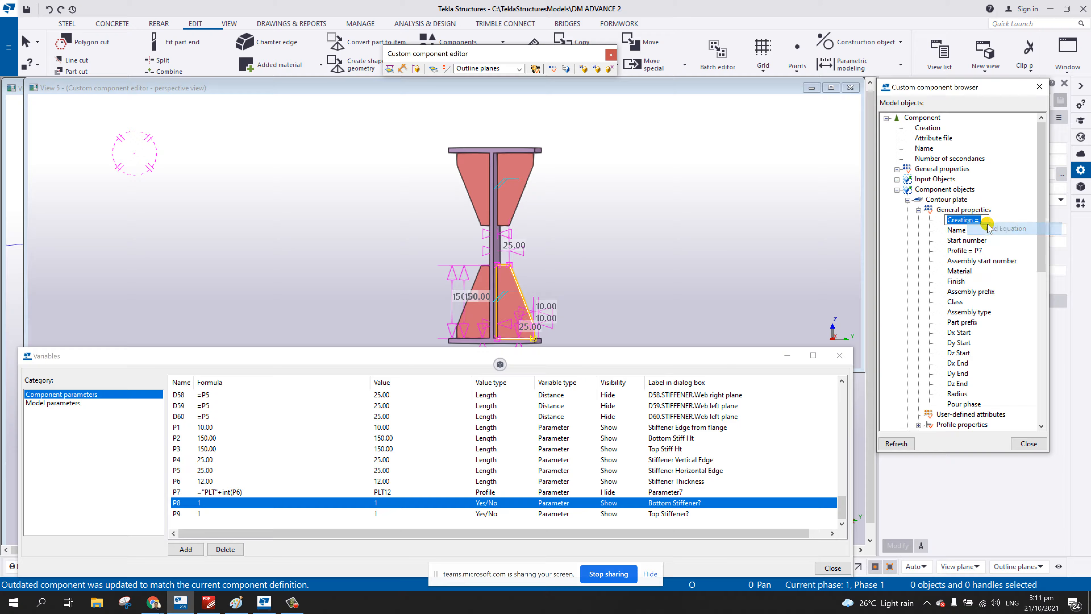
type("P8")
key("Return")
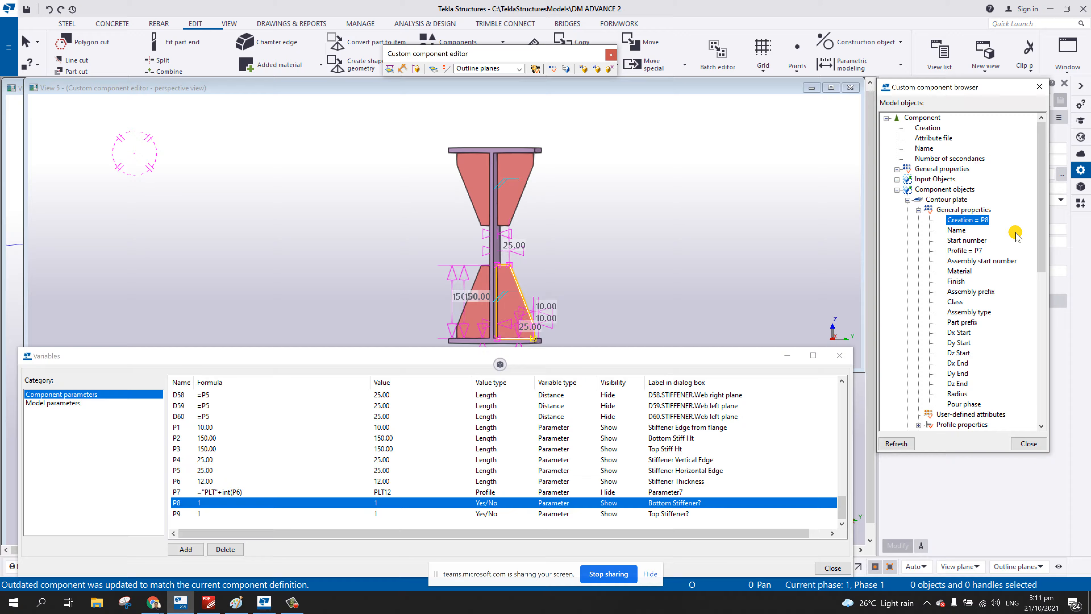
- Add the equation P9 to the Creation property of the upper stiffener plate on the web's right side
left_click(176, 513)
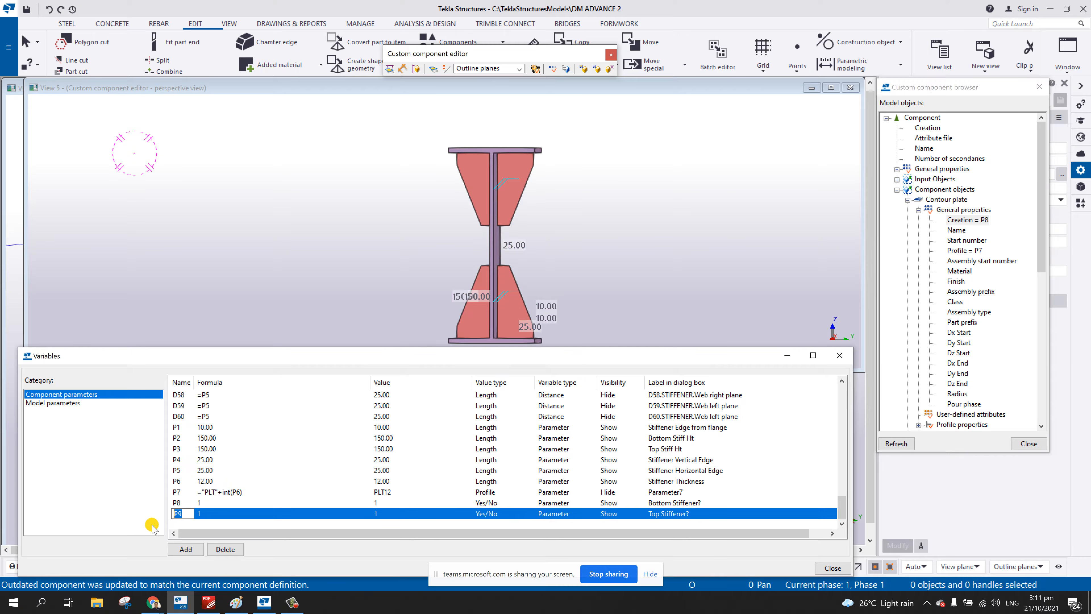
left_click(520, 171)
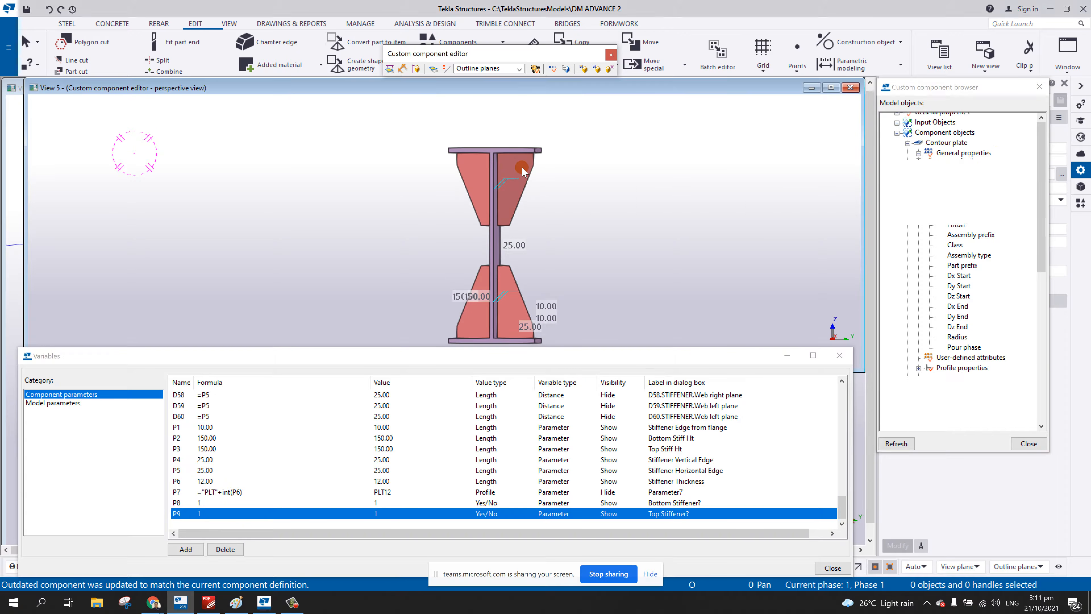
left_click(908, 426)
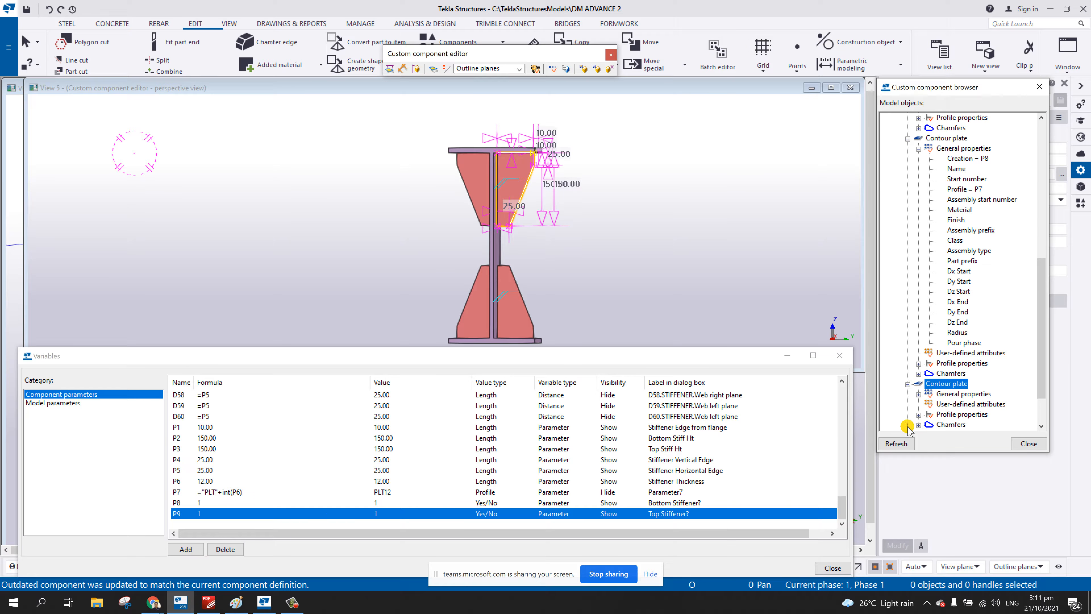
scroll(917, 393, "down", 5)
left_click(960, 241)
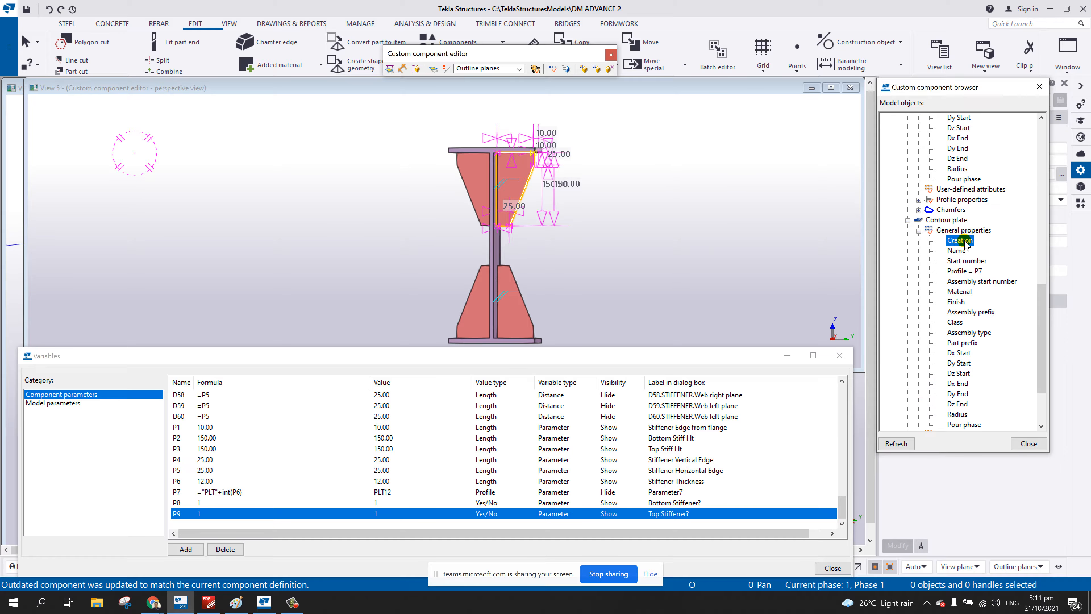
right_click(962, 241)
left_click(987, 244)
type("P9")
key("Return")
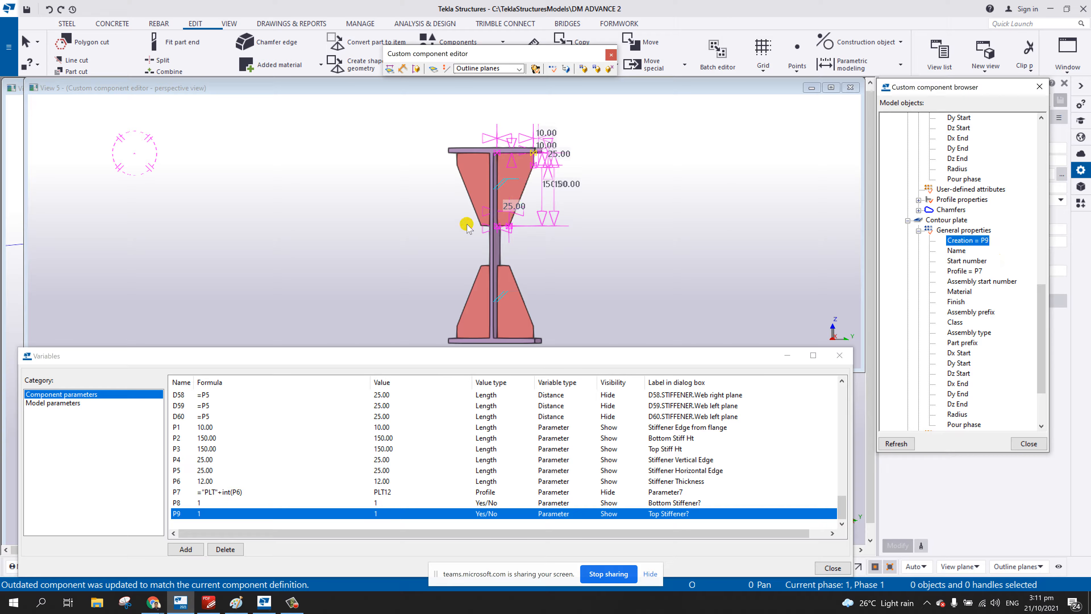
- Set the Creation property of the upper stiffener plate on the web's left side to P9
left_click(471, 173)
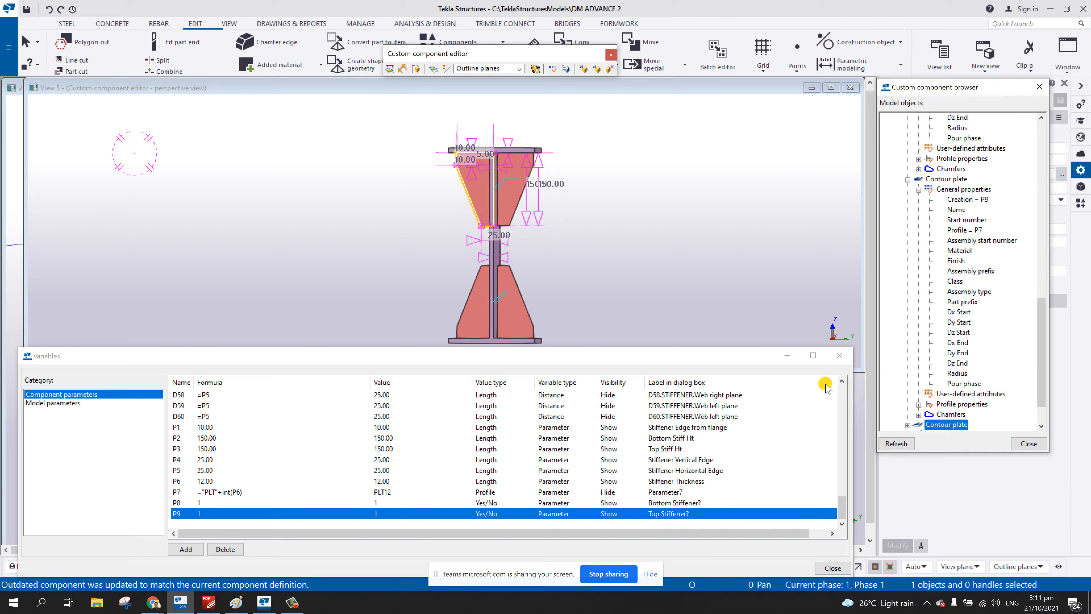
scroll(916, 406, "down", 2)
left_click(908, 384)
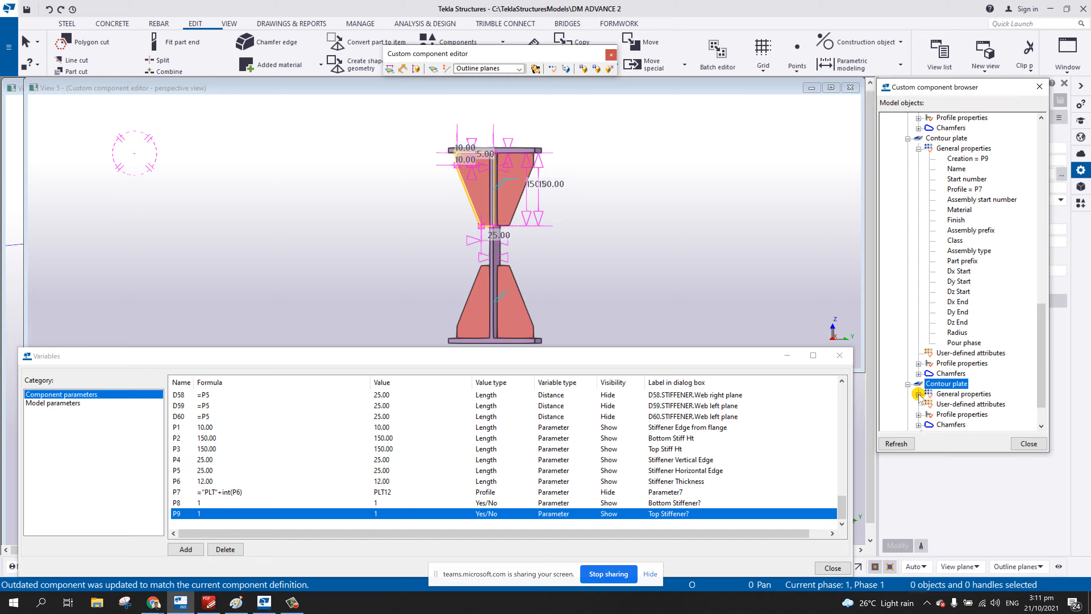
left_click(919, 394)
left_click(962, 240)
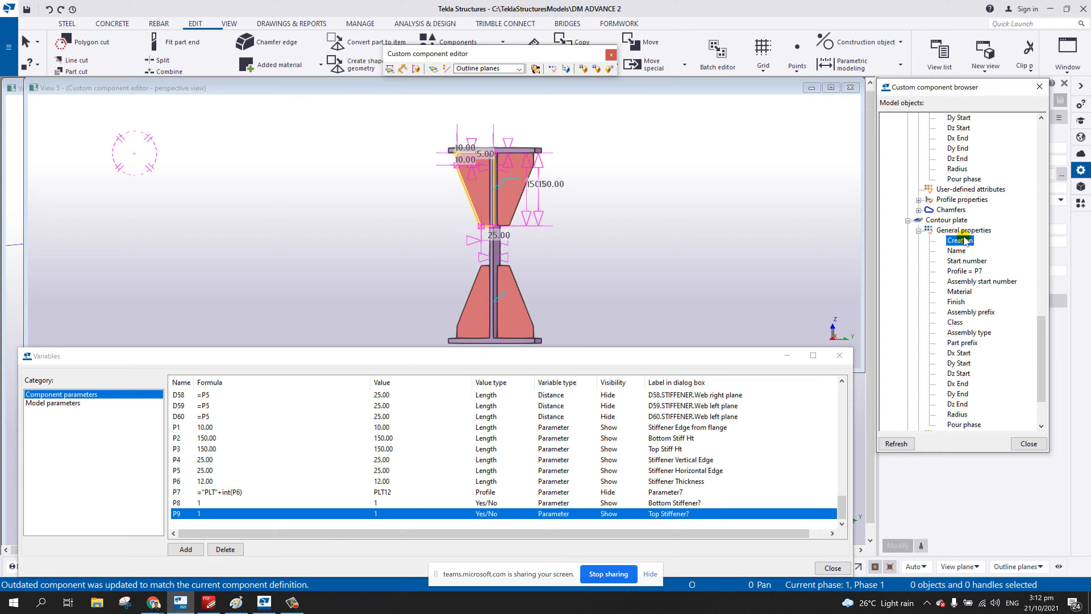
right_click(964, 241)
left_click(984, 243)
key("Return")
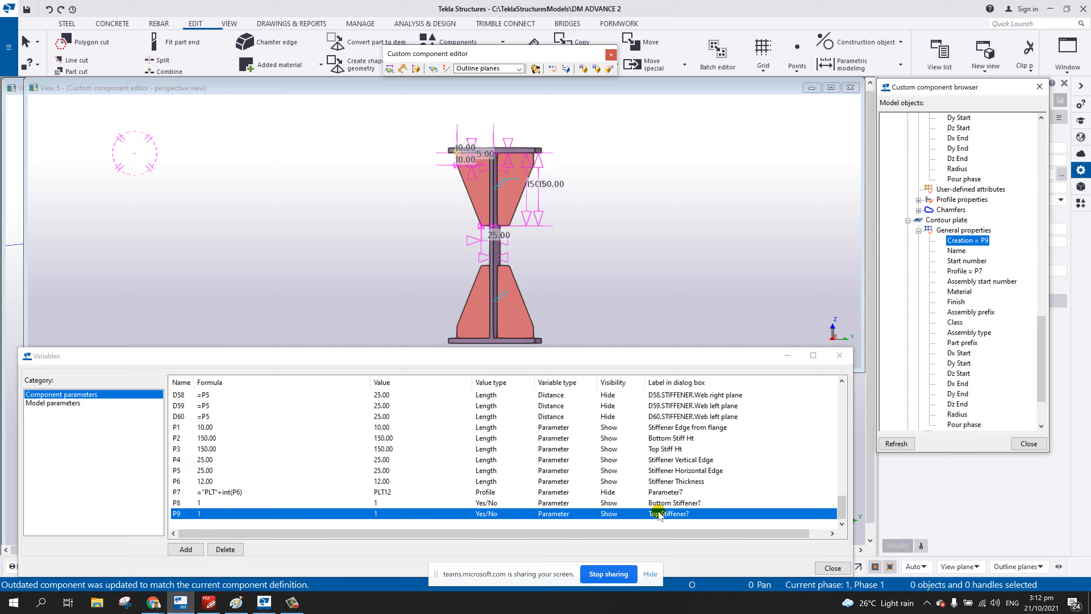
- Close the custom component editor, saving the changes to DM_STIFFENER2 and acknowledging the backup notice
left_click(610, 69)
left_click(498, 330)
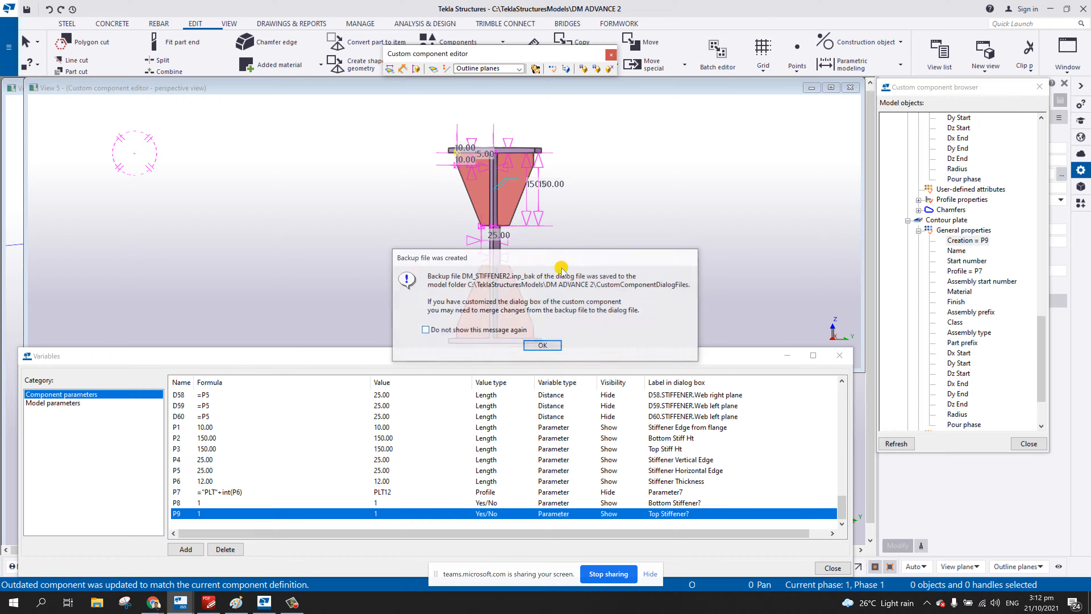
left_click(550, 345)
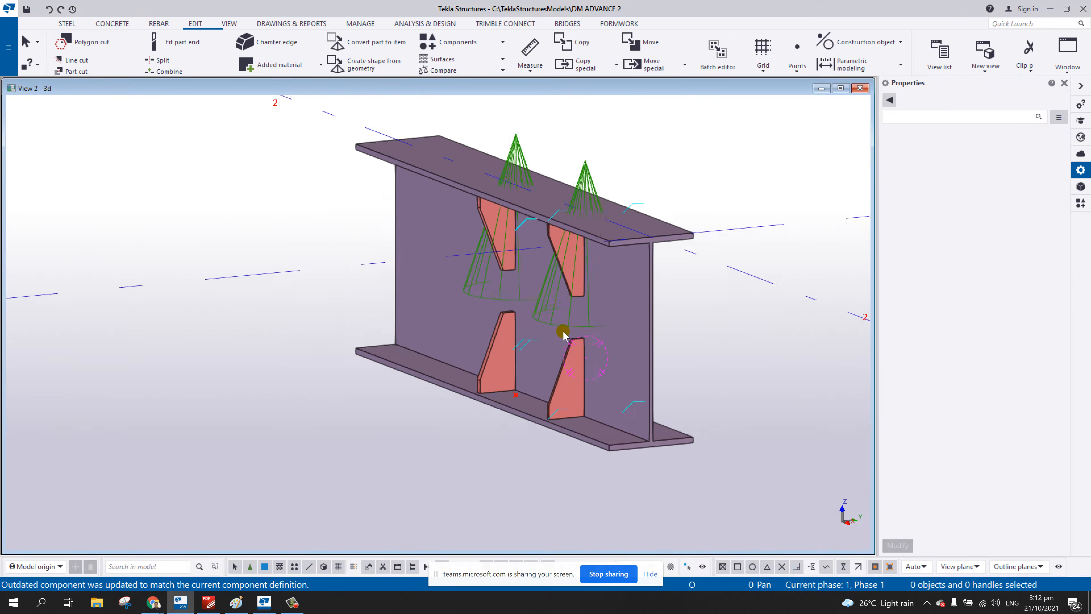
- Set "Top Stiffener?" to No for the DM_STIFFENER2 component nearest the beam end, apply the modification, and inspect its plates
scroll(563, 332, "down", 2)
middle_click_drag(565, 319, 326, 312, "ctrl")
scroll(481, 310, "up", 2)
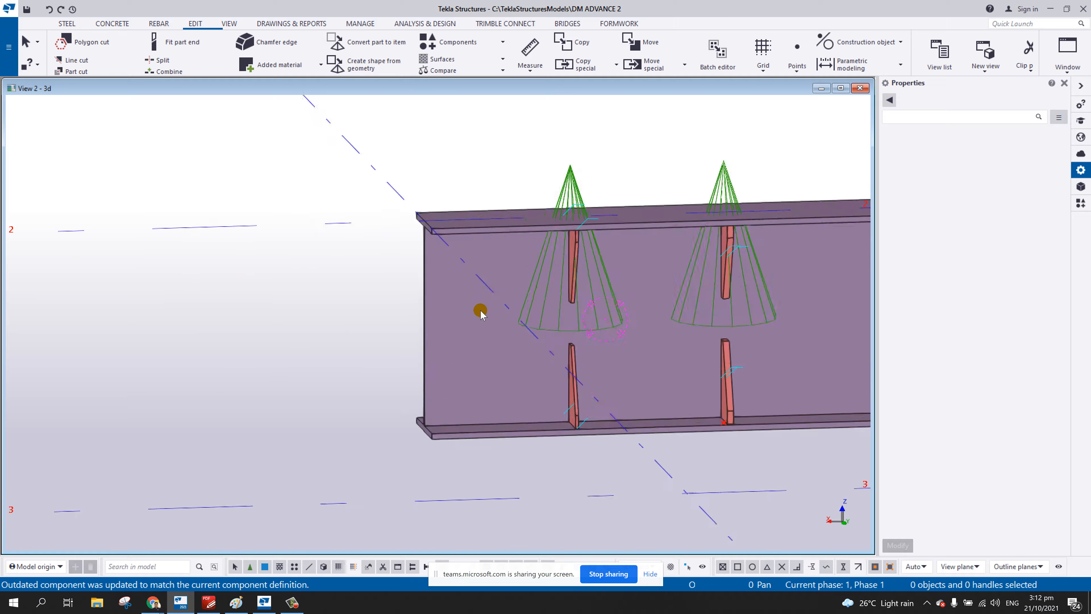
scroll(481, 310, "up", 1)
middle_click_drag(507, 315, 298, 323)
double_click(373, 169)
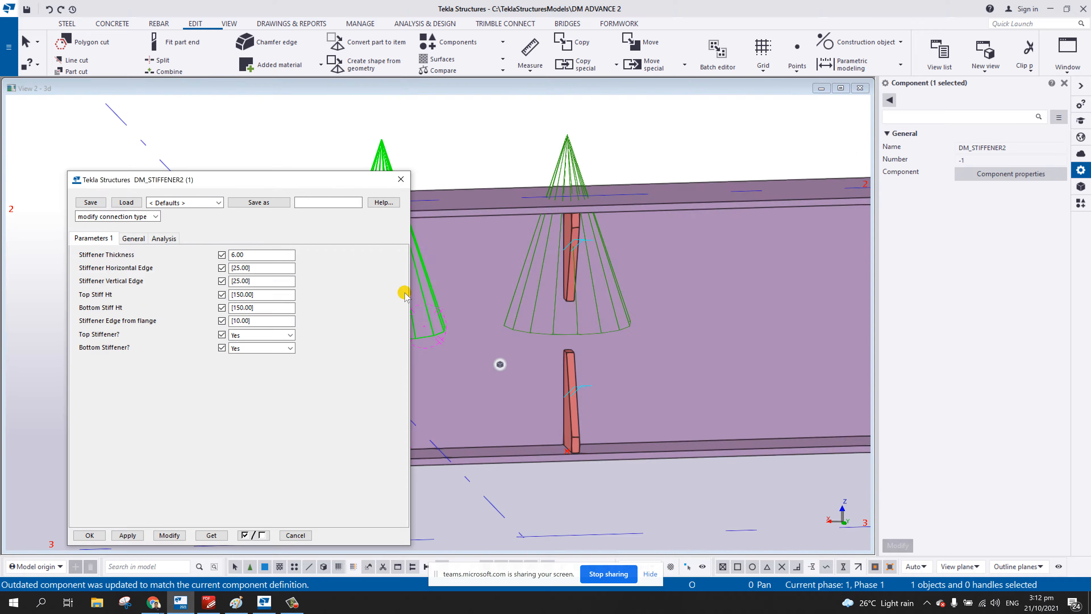
left_click_drag(293, 181, 892, 204)
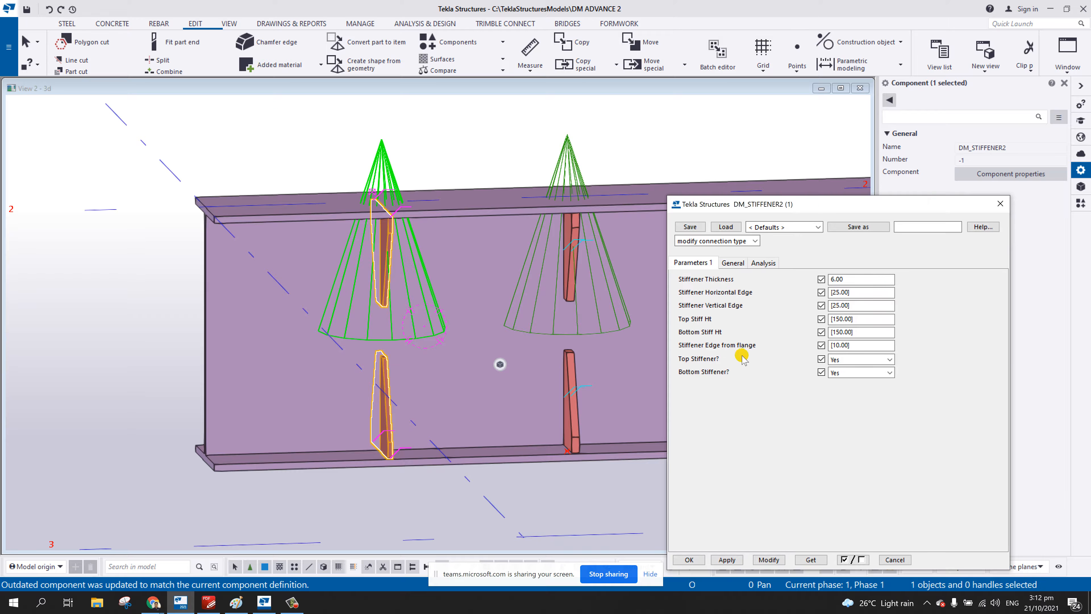
left_click(853, 359)
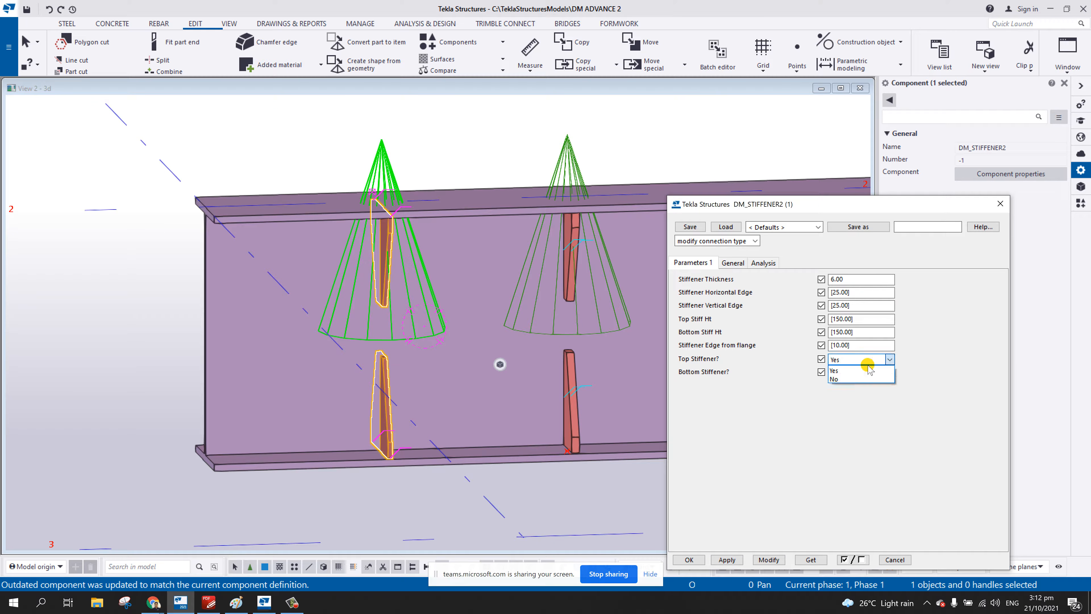
left_click(852, 379)
left_click(775, 559)
scroll(448, 342, "up", 2)
middle_click_drag(442, 338, 537, 168, "ctrl")
scroll(540, 333, "down", 2)
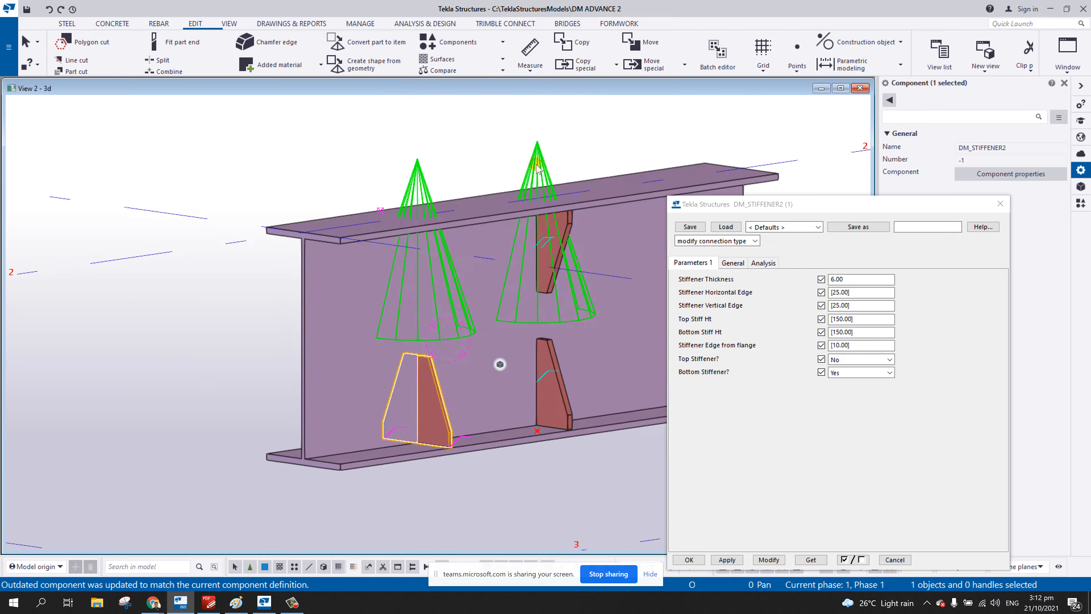
- Set "Bottom Stiffener?" to No for the DM_STIFFENER2 component farther from the beam end and apply the modification
double_click(540, 156)
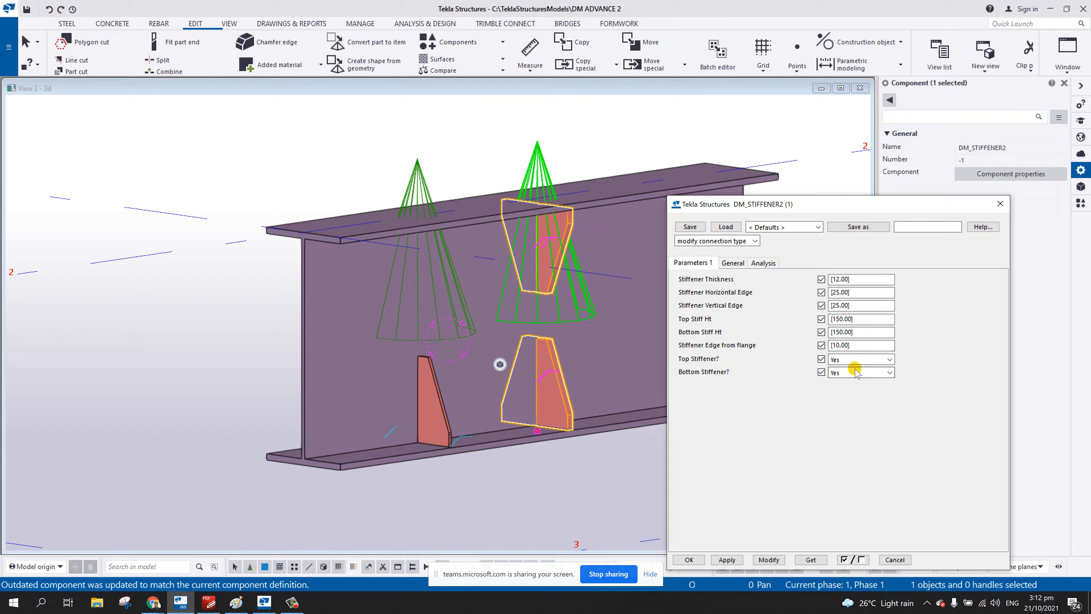
left_click(863, 372)
left_click(840, 384)
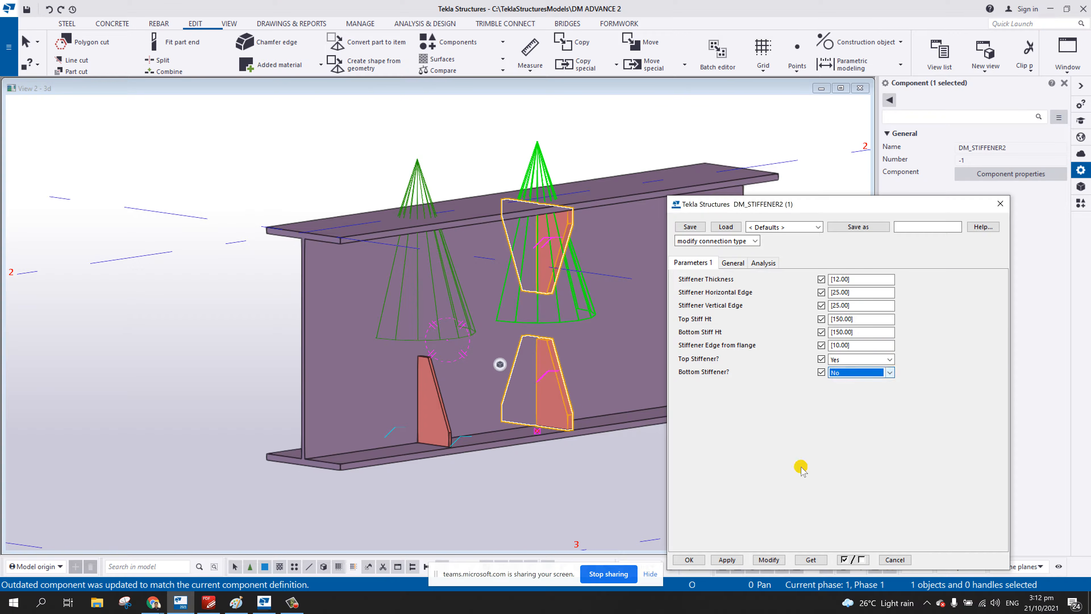
left_click(773, 559)
scroll(514, 346, "down", 2)
middle_click_drag(514, 346, 468, 331, "ctrl")
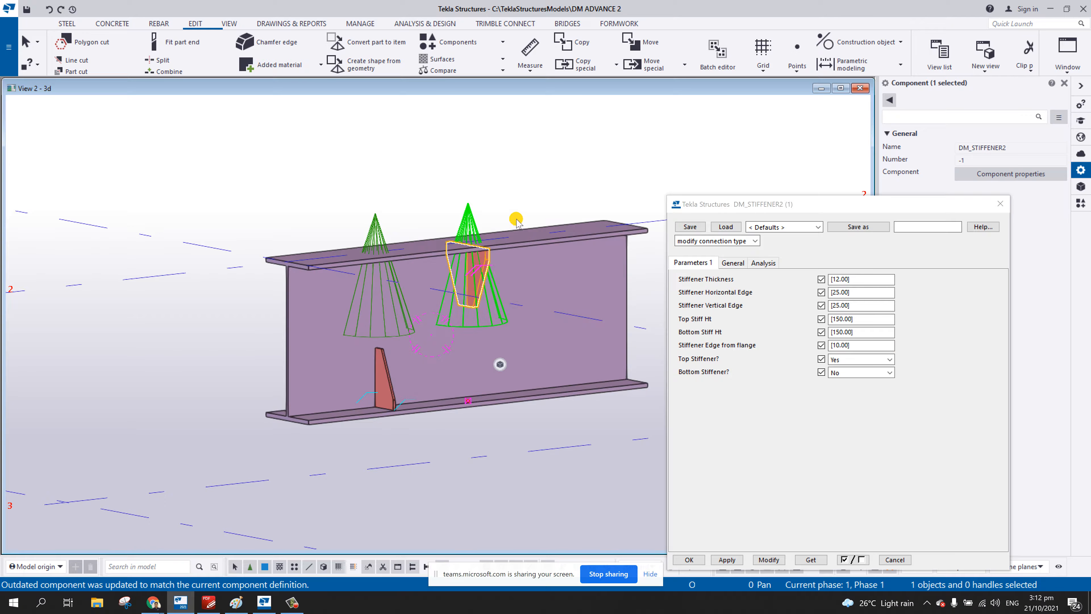
- Open the DM_STIFFENER2 component nearest the beam end for custom component editing and enlarge its perspective view across the modelling area
right_click(380, 231)
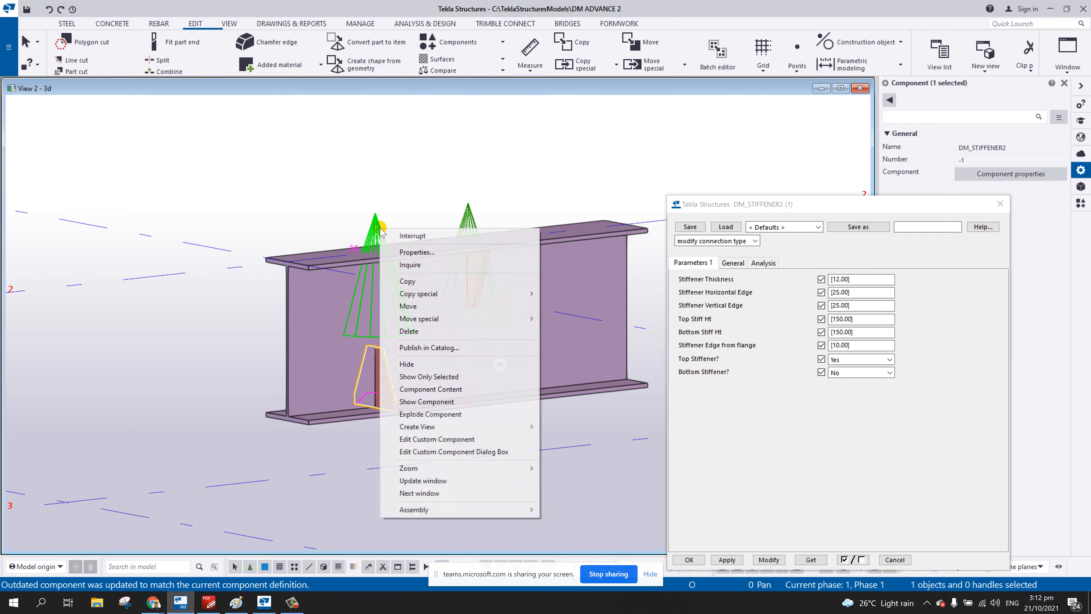
left_click(444, 439)
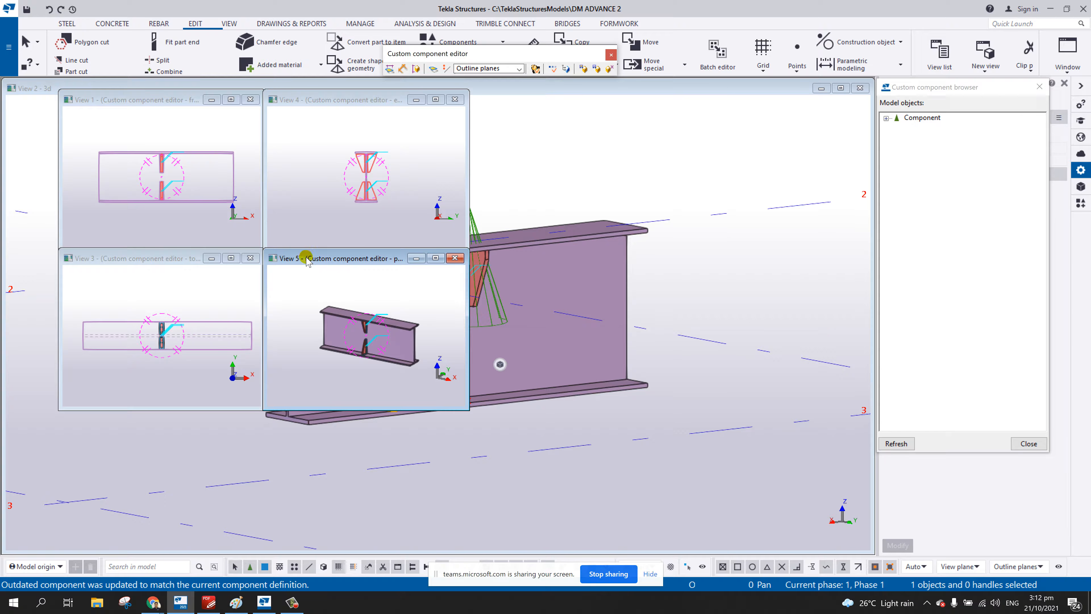
left_click_drag(303, 254, 56, 92)
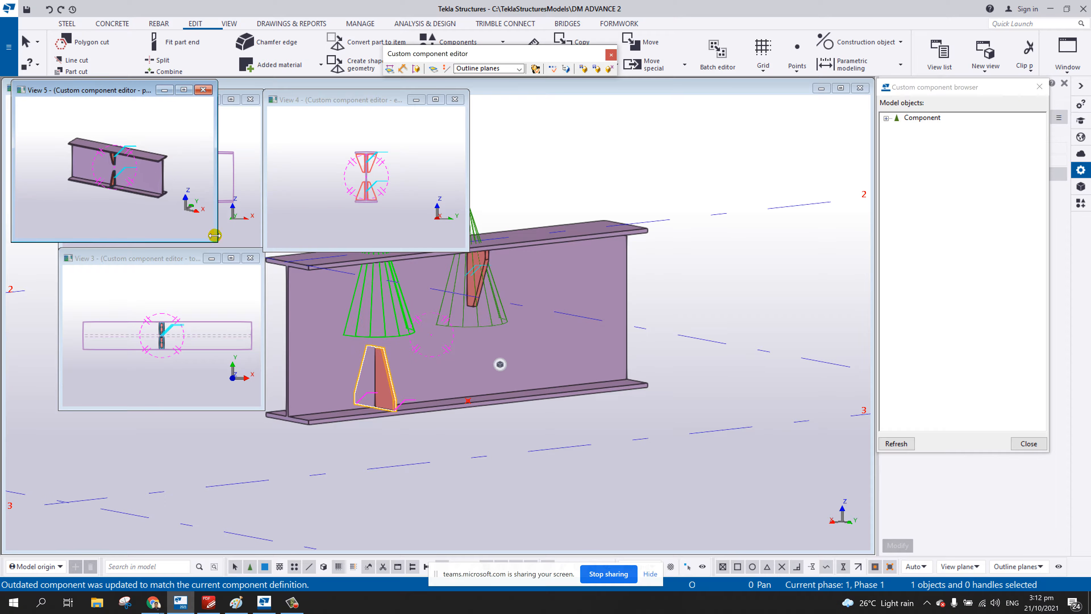
left_click_drag(214, 240, 873, 376)
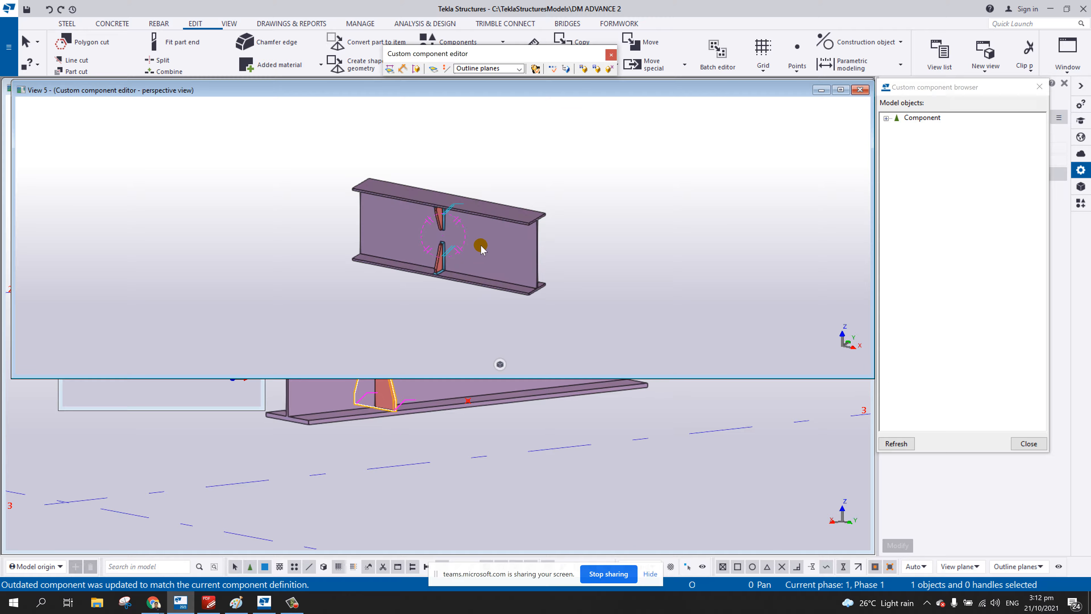
scroll(469, 249, "up", 5)
middle_click_drag(431, 252, 433, 265)
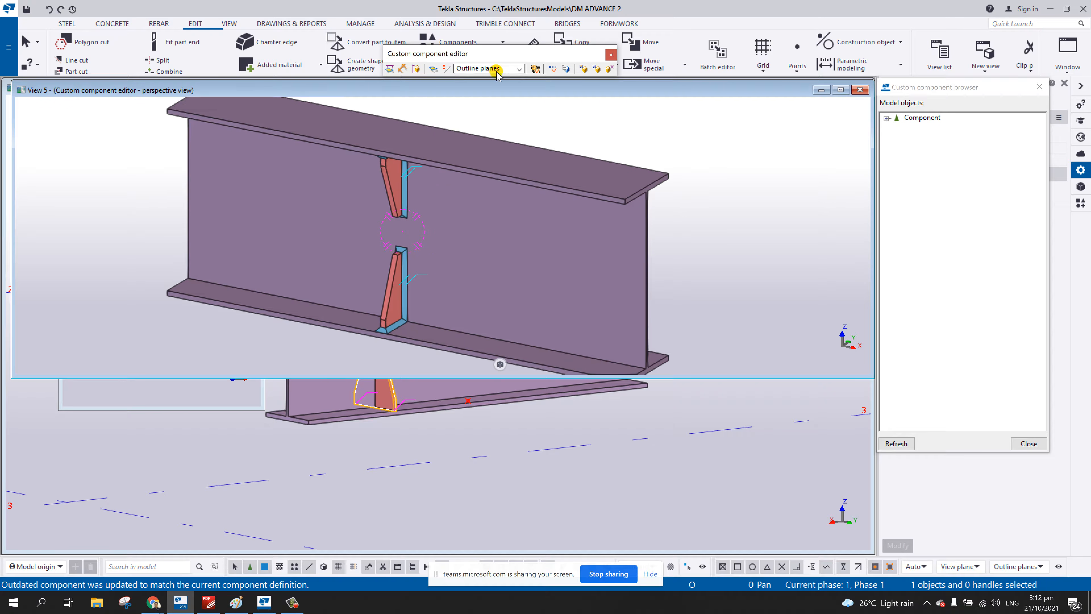
- Display the component variables down to P9 and check the Creation property of the lower stiffener plate
left_click(536, 68)
scroll(387, 430, "down", 12)
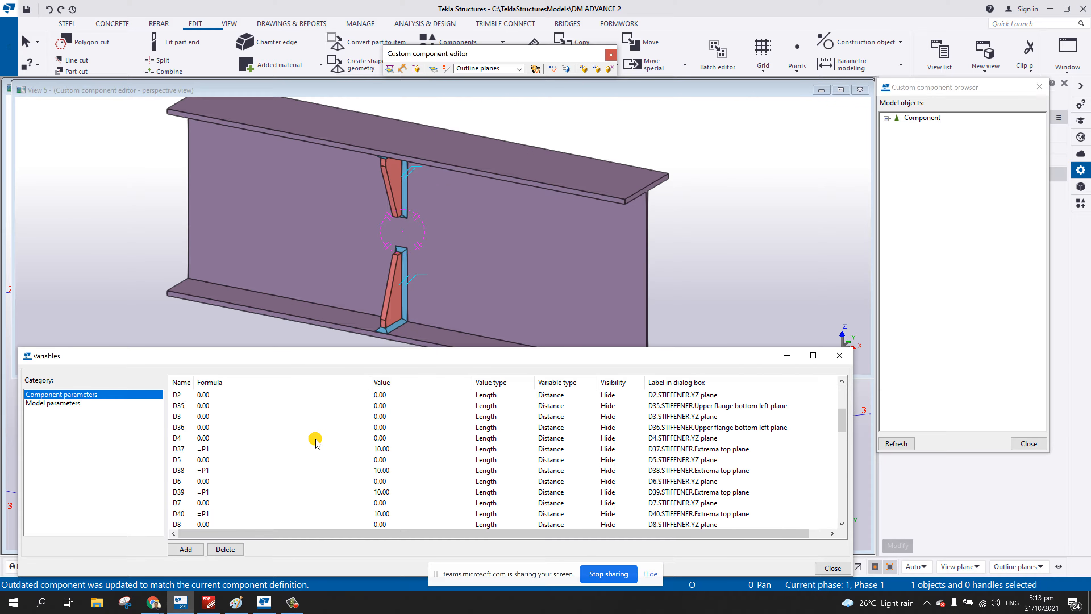
scroll(178, 377, "down", 10)
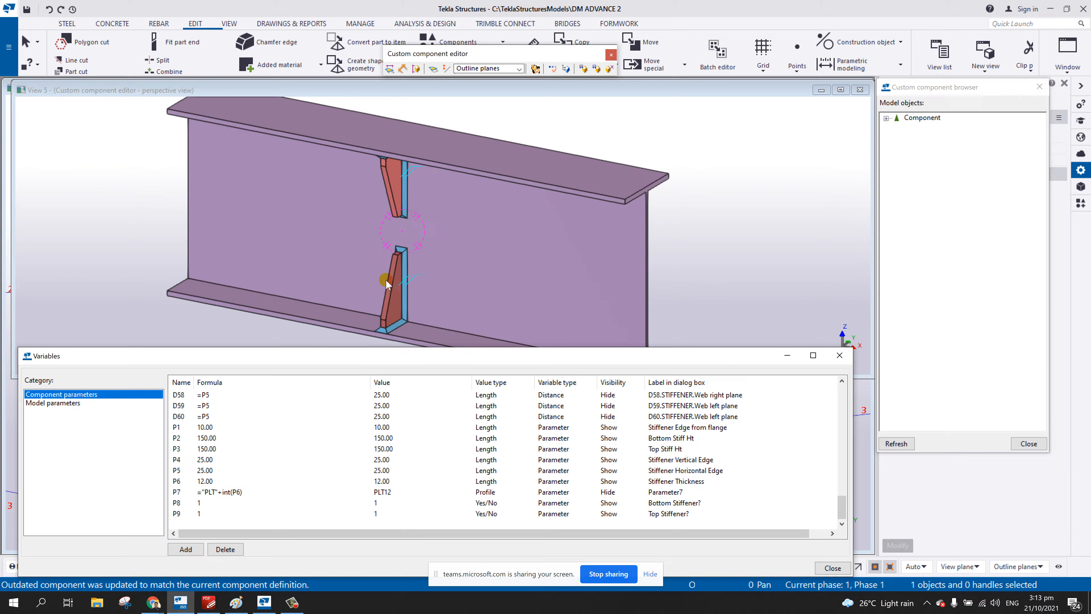
left_click(396, 287)
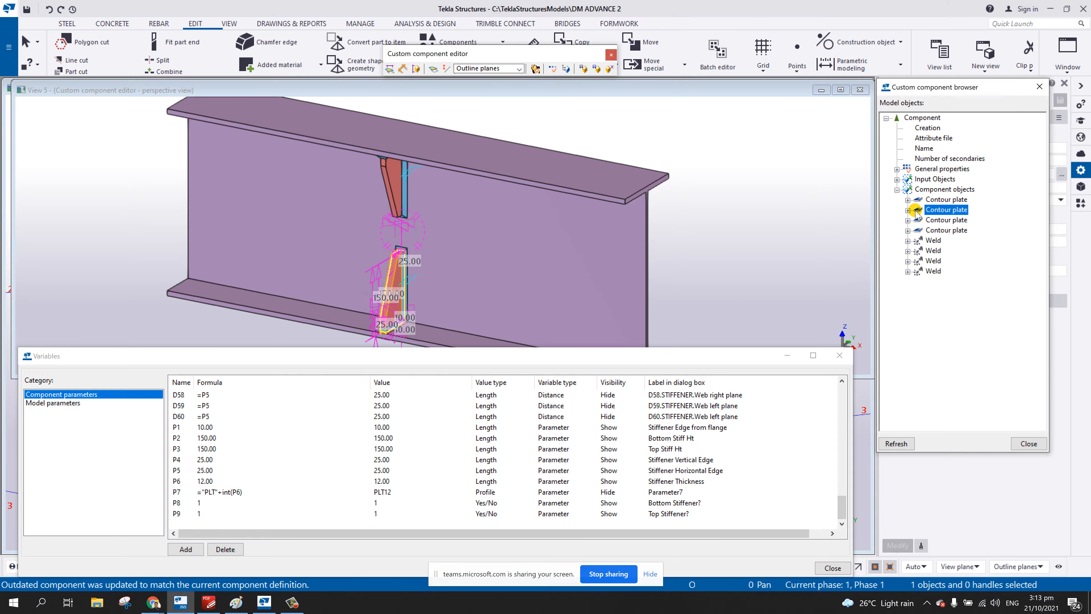
left_click(908, 211)
left_click(918, 221)
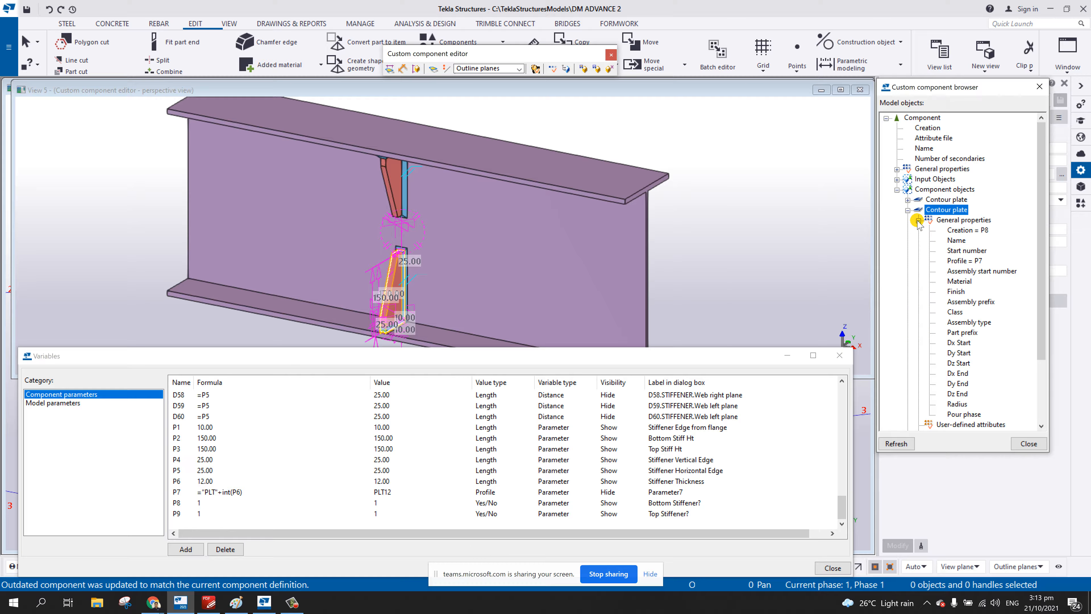
left_click(955, 230)
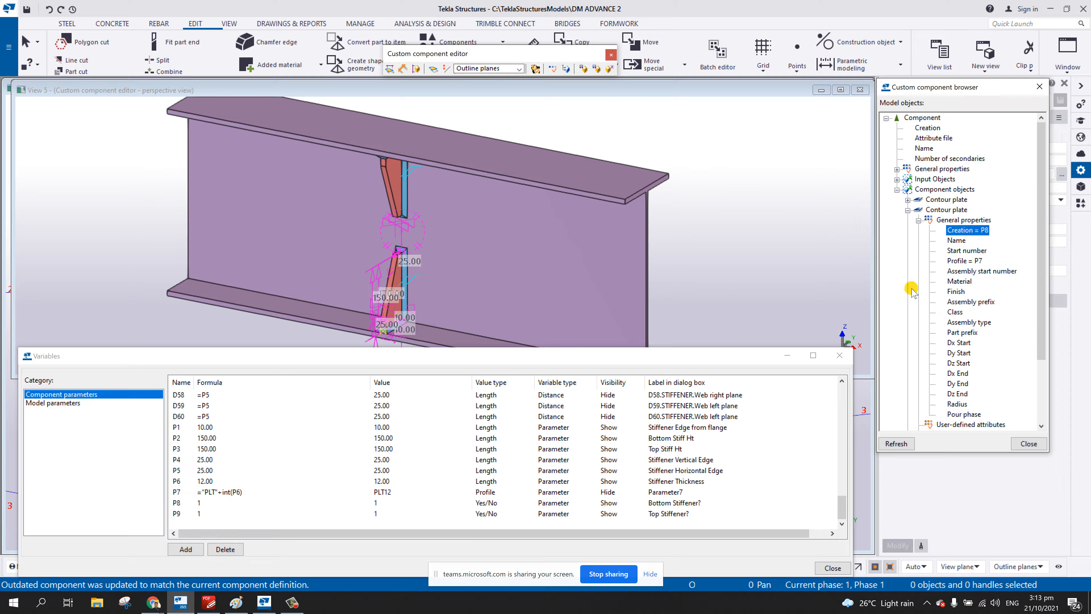
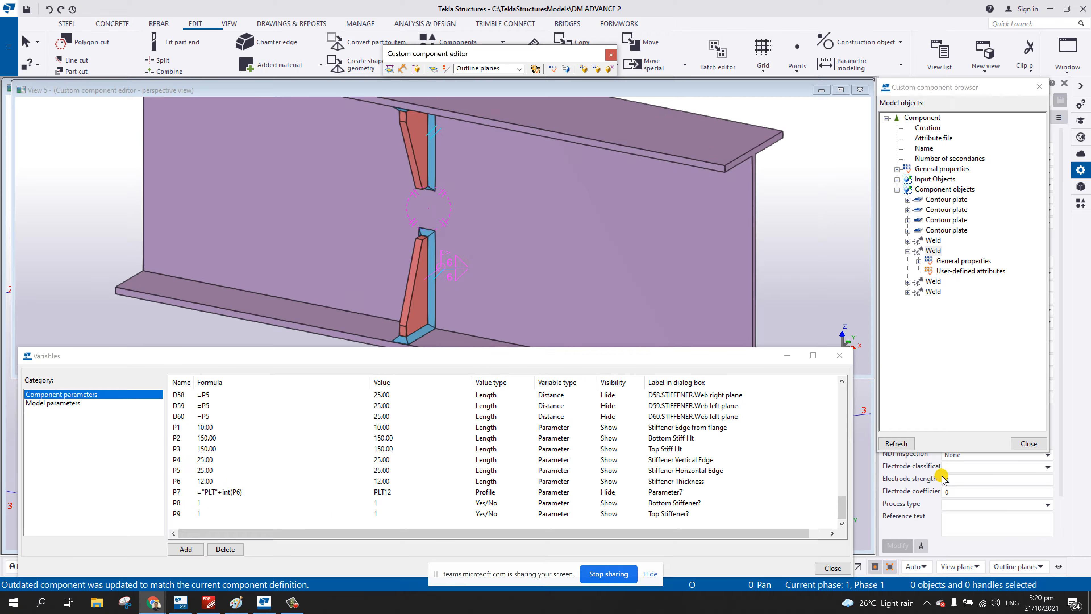
- Show the general properties of the lower stiffener's weld in a refreshed, enlarged component browser beside the weld attributes, and highlight Size below line
left_click(897, 443)
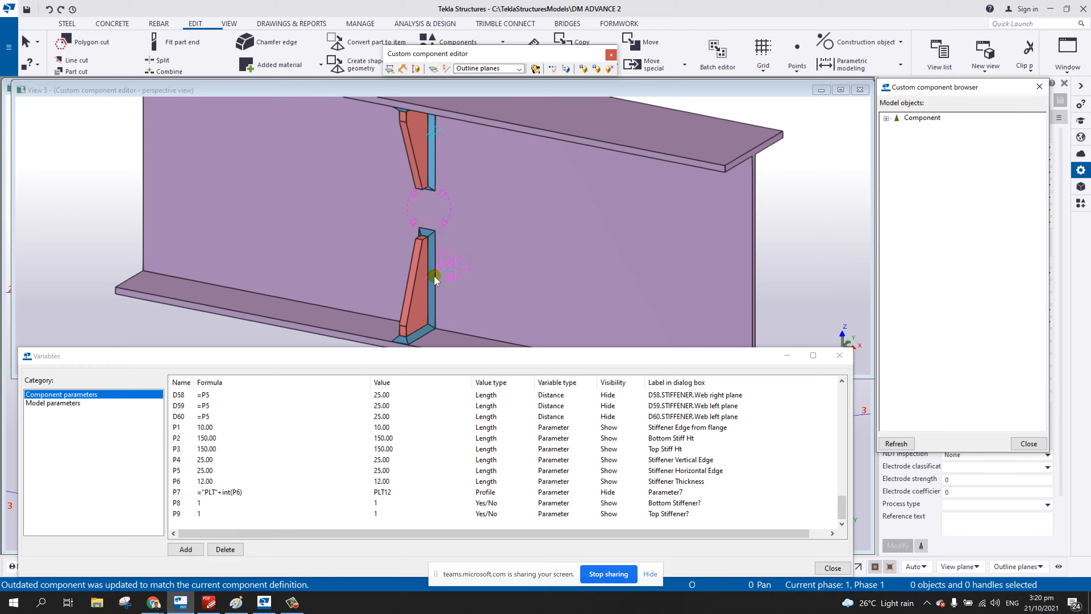
left_click(435, 277)
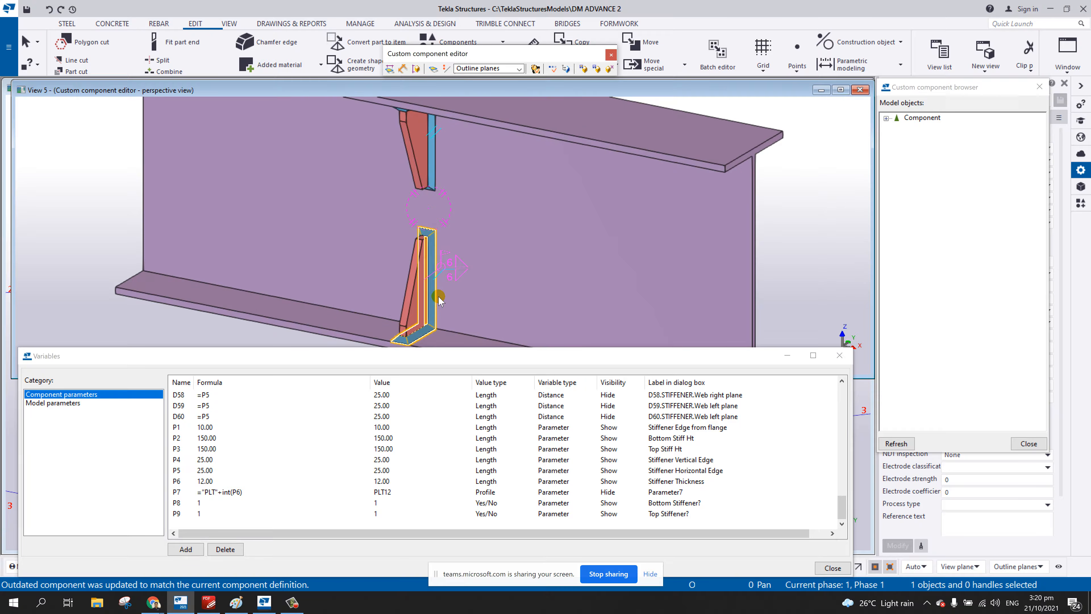
left_click(486, 292)
left_click(433, 291)
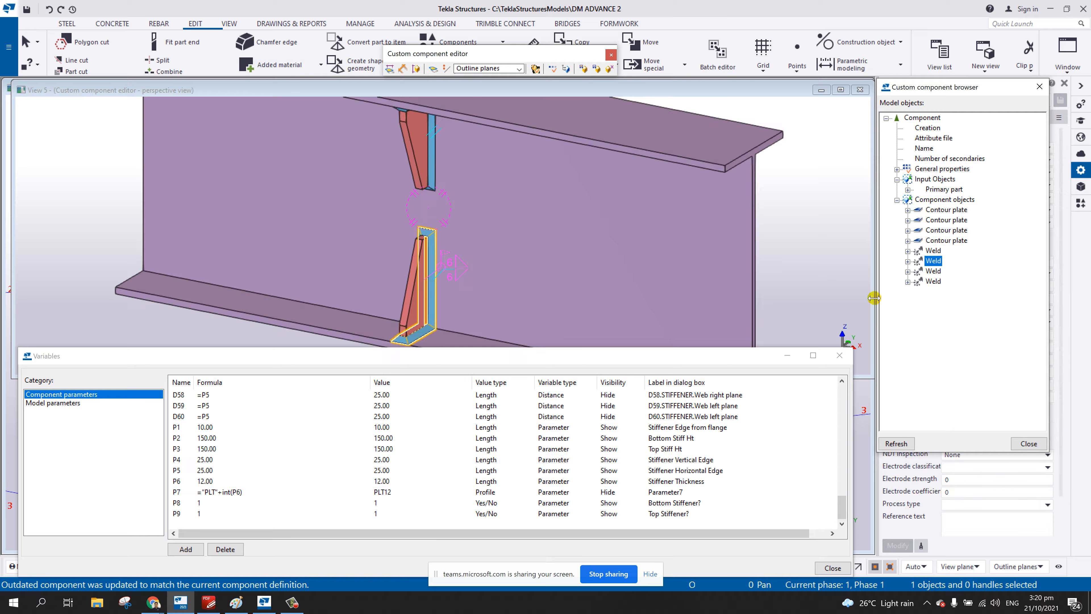
left_click(908, 261)
left_click(918, 272)
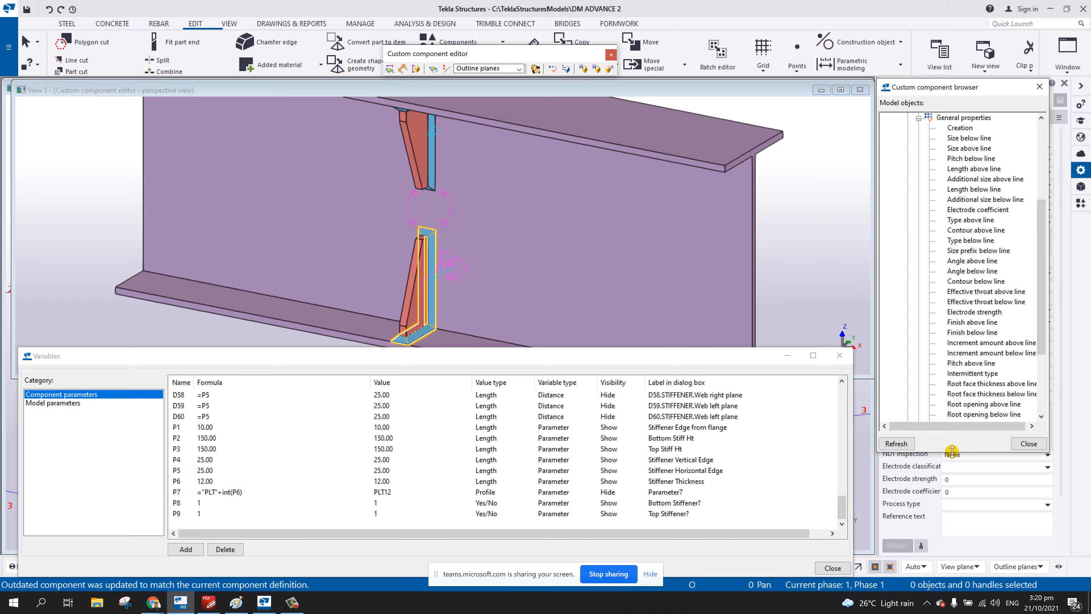
left_click_drag(957, 479, 963, 566)
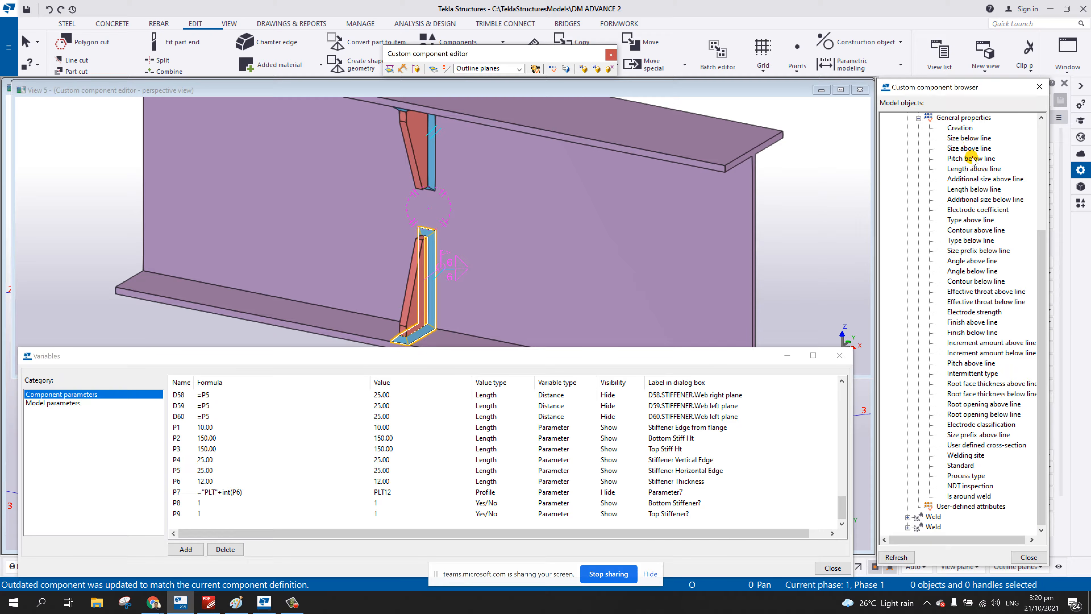
left_click_drag(978, 88, 788, 104)
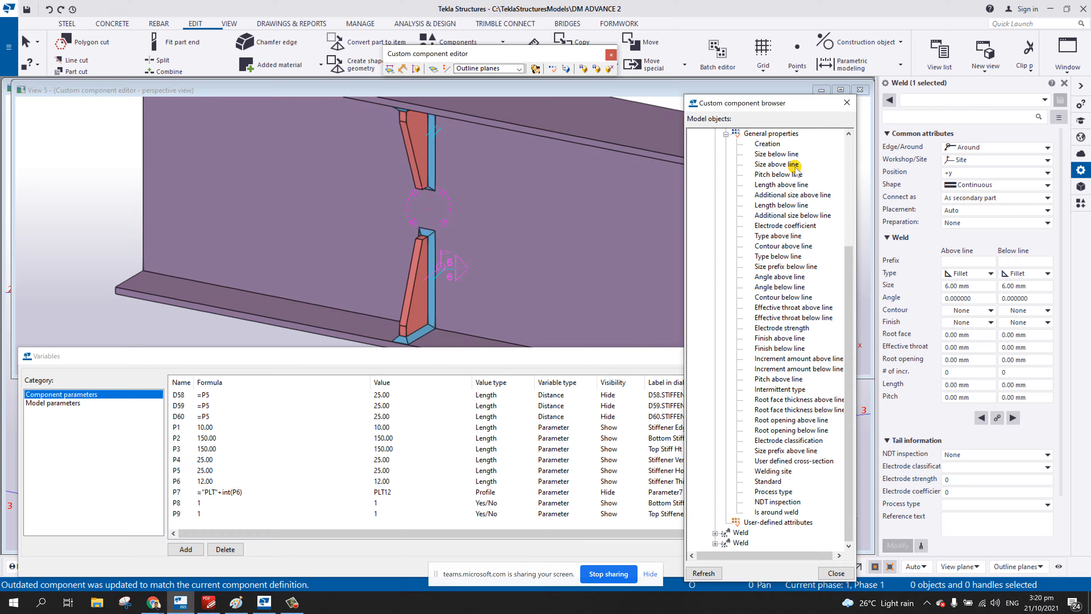
left_click(776, 155)
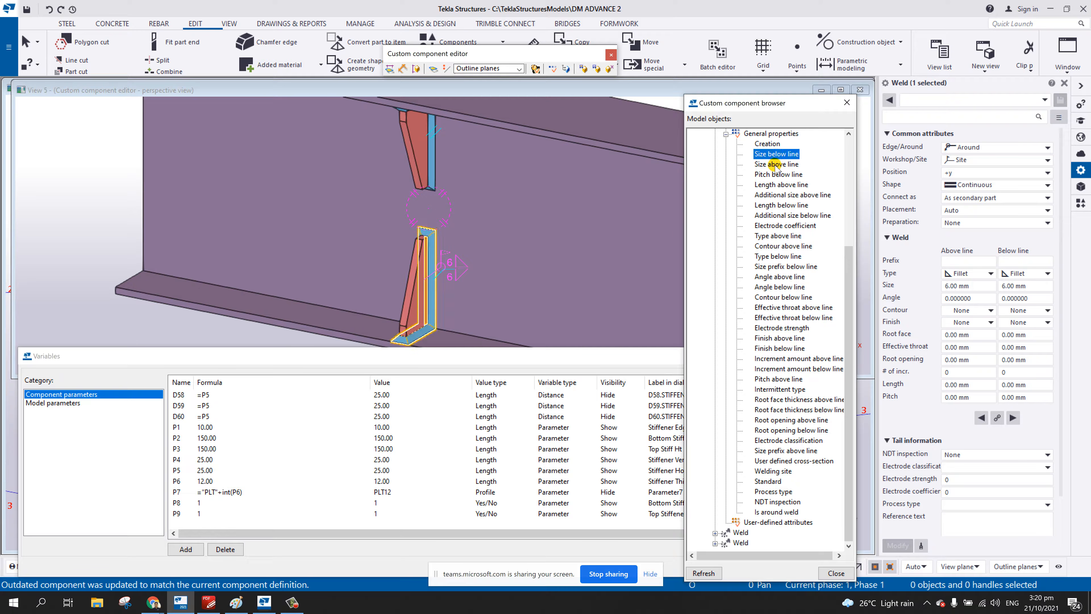
left_click(793, 155)
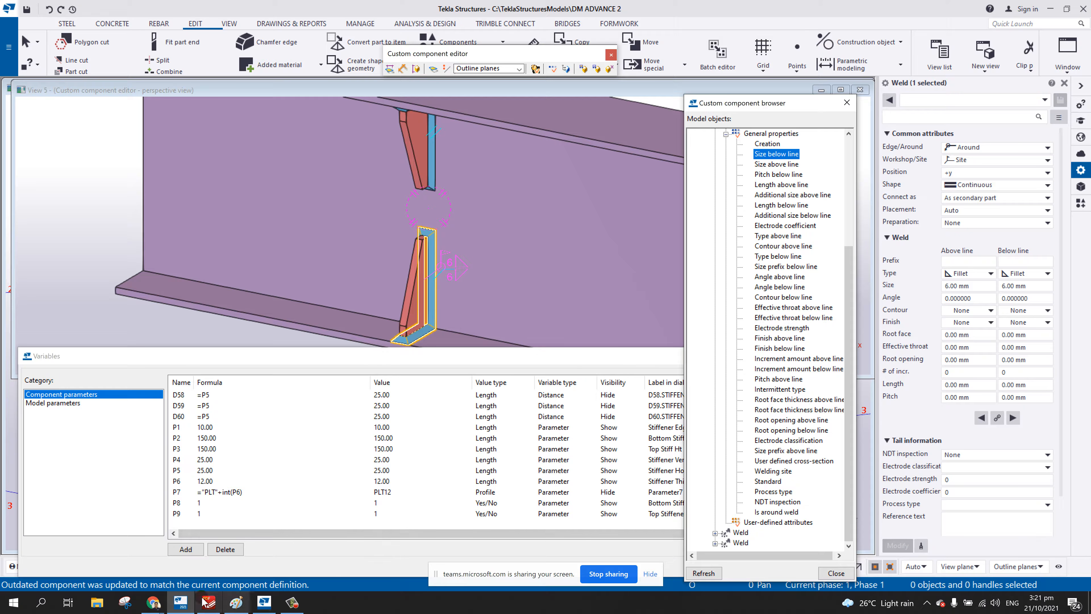
- Switch to Snipping Tool and capture the component browser together with the weld properties
left_click(129, 602)
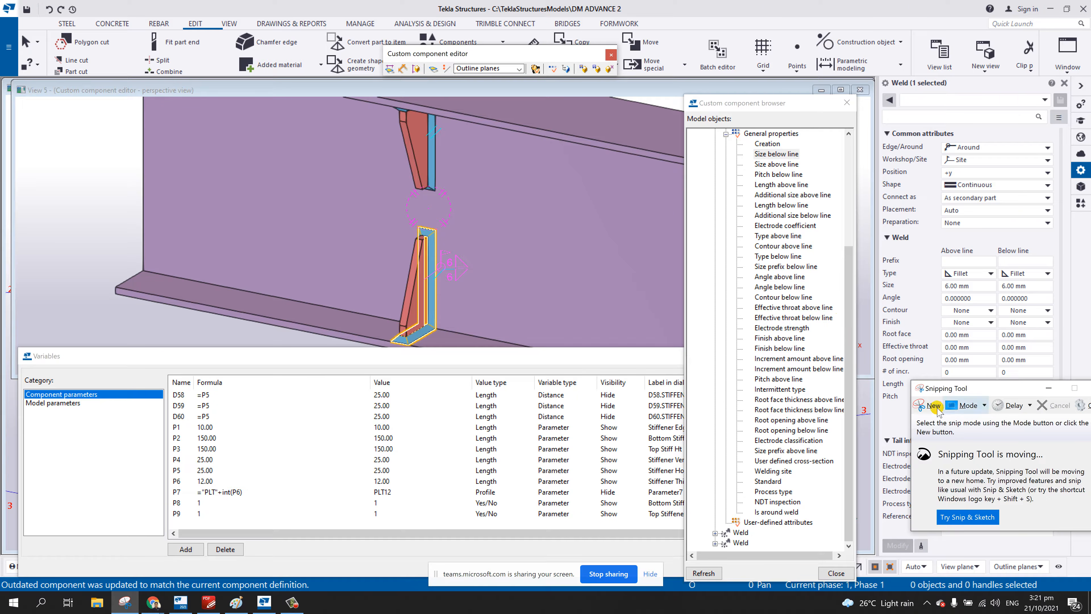
left_click(929, 405)
left_click_drag(679, 93, 1087, 561)
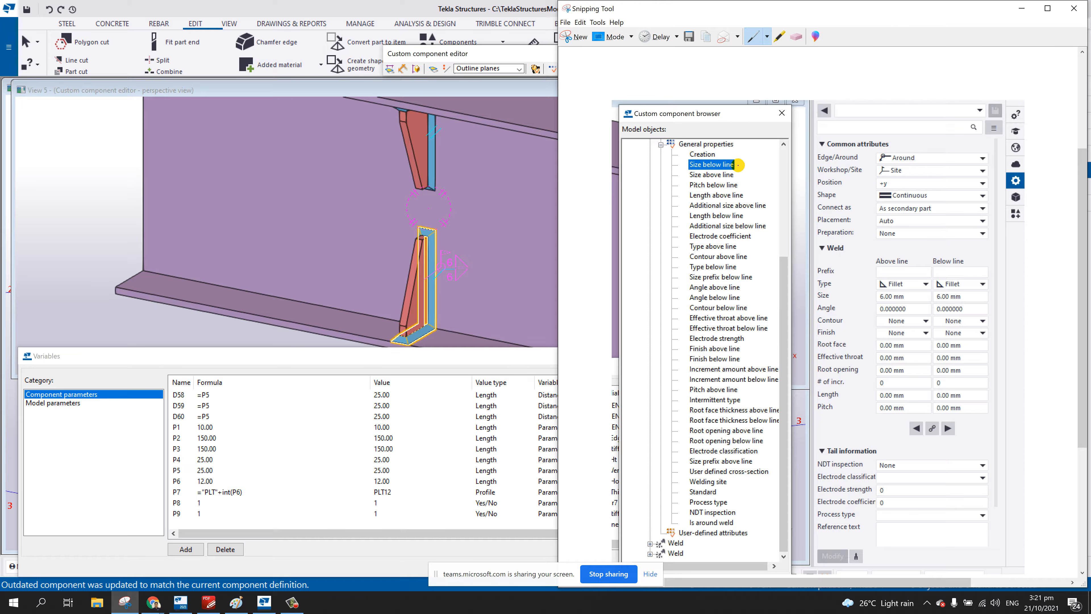
- Draw red lines on the snip linking the size, Pitch below line and Length above line entries to the weld attribute fields
mouse_move(739, 163)
left_mouse_down()
mouse_move(780, 164)
mouse_move(828, 253)
mouse_move(877, 283)
left_mouse_up()
left_click_drag(740, 174, 811, 179)
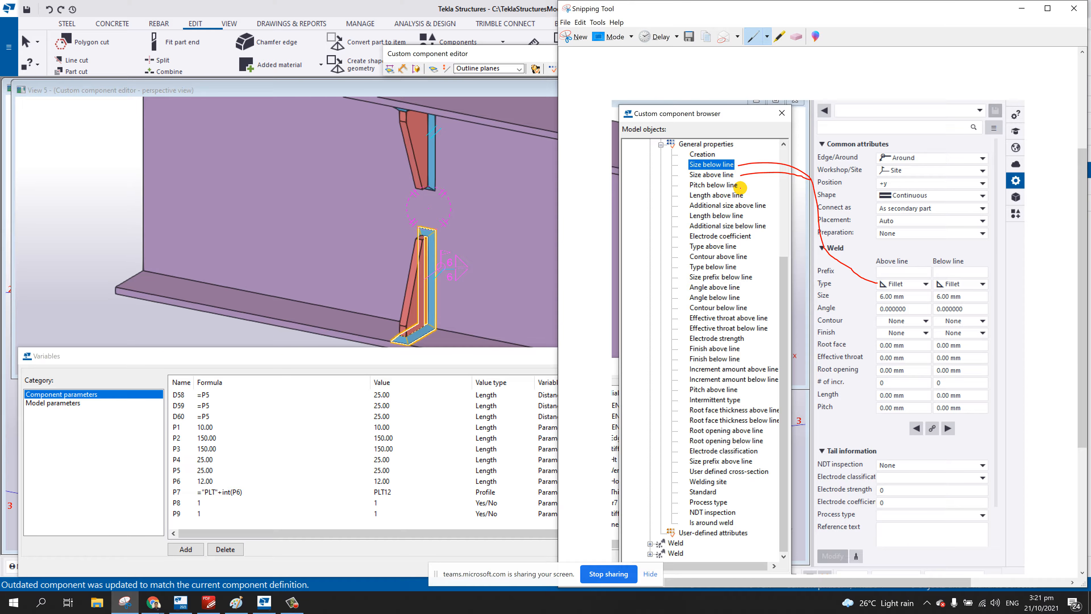
mouse_move(740, 188)
left_mouse_down()
mouse_move(815, 324)
mouse_move(827, 405)
mouse_move(875, 409)
left_mouse_up()
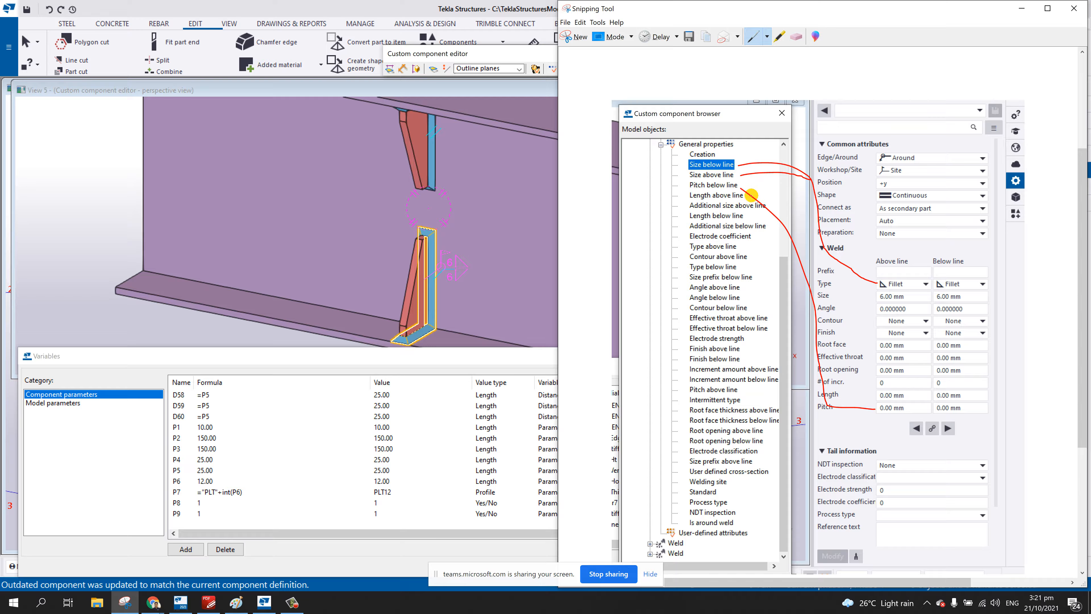
mouse_move(751, 195)
left_mouse_down()
mouse_move(817, 274)
mouse_move(840, 374)
mouse_move(850, 396)
mouse_move(867, 395)
left_mouse_up()
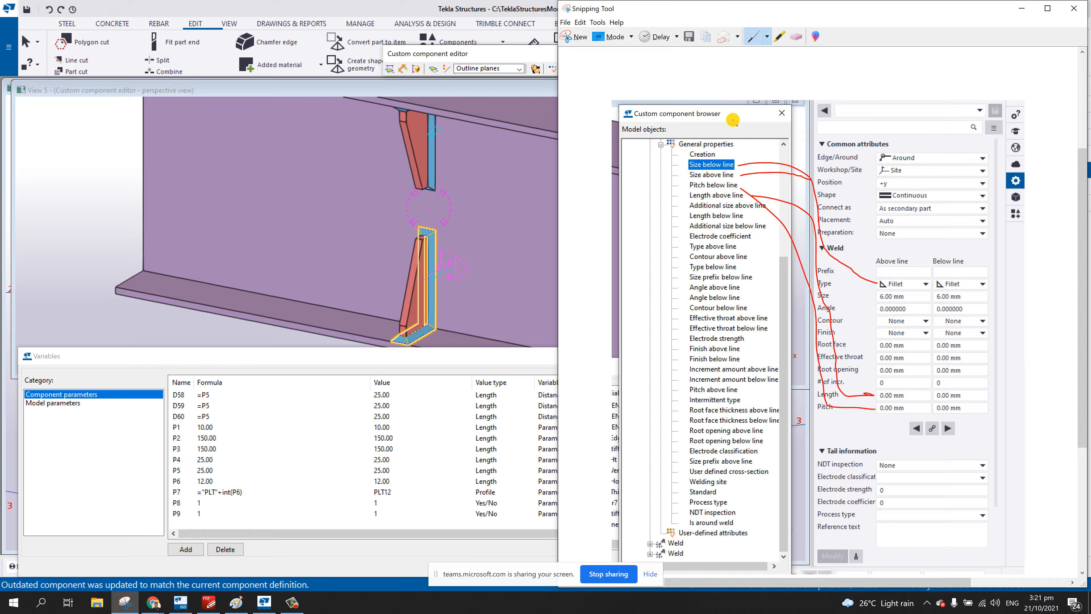
- Mark the browser title, weld attributes, Type field, Type below line and Type above line on the snip, and minimize Snipping Tool
mouse_move(733, 122)
left_mouse_down()
mouse_move(612, 134)
mouse_move(651, 112)
left_mouse_up()
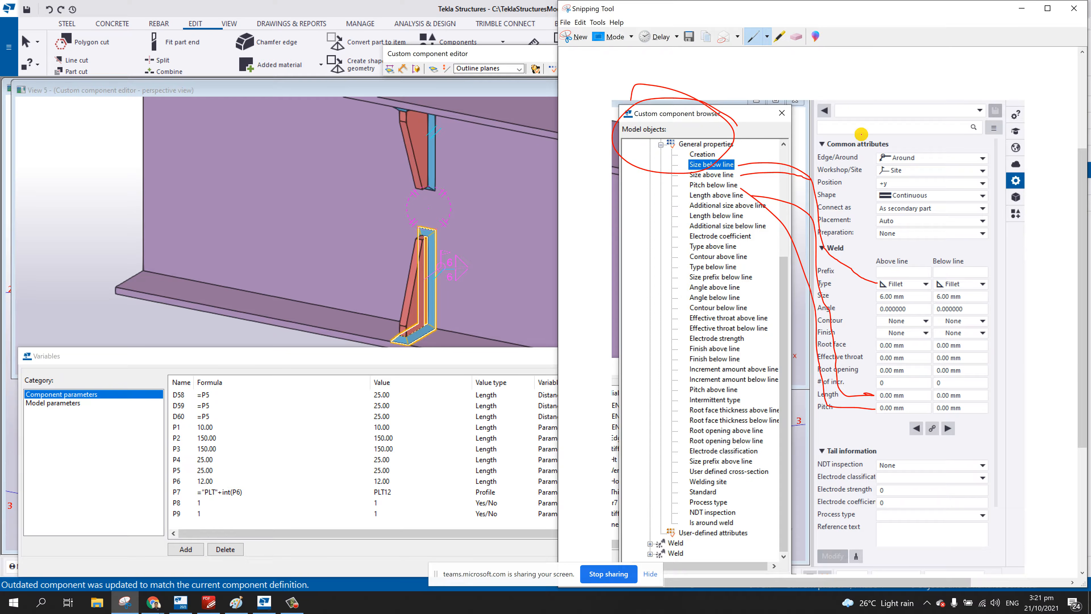
mouse_move(941, 143)
left_mouse_down()
mouse_move(853, 378)
mouse_move(869, 156)
mouse_move(862, 191)
left_mouse_up()
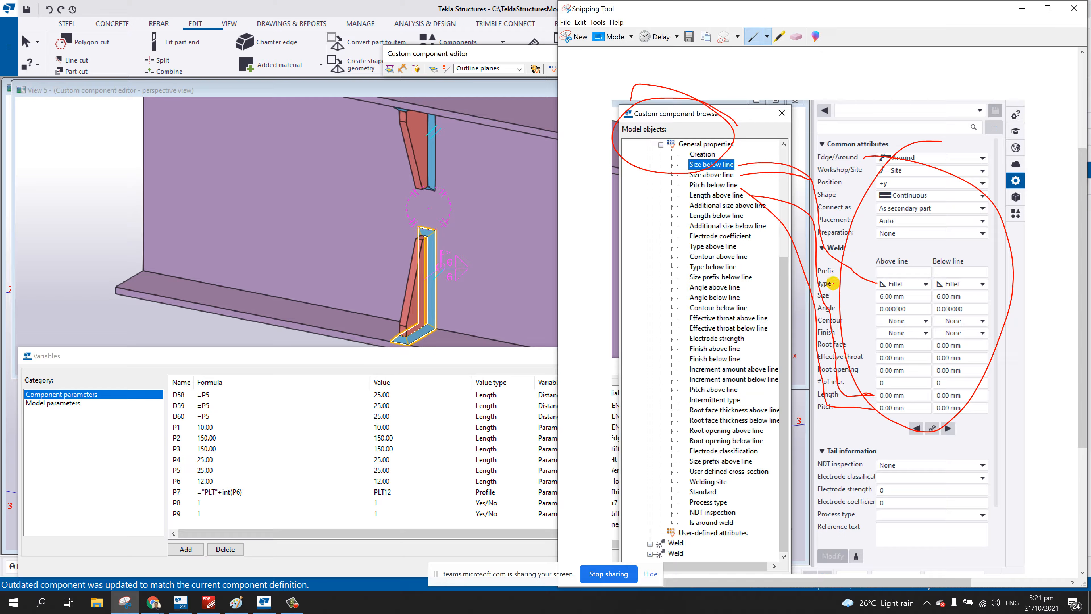
mouse_move(841, 281)
left_mouse_down()
mouse_move(814, 284)
mouse_move(854, 289)
mouse_move(835, 274)
left_mouse_up()
left_click_drag(684, 273, 749, 269)
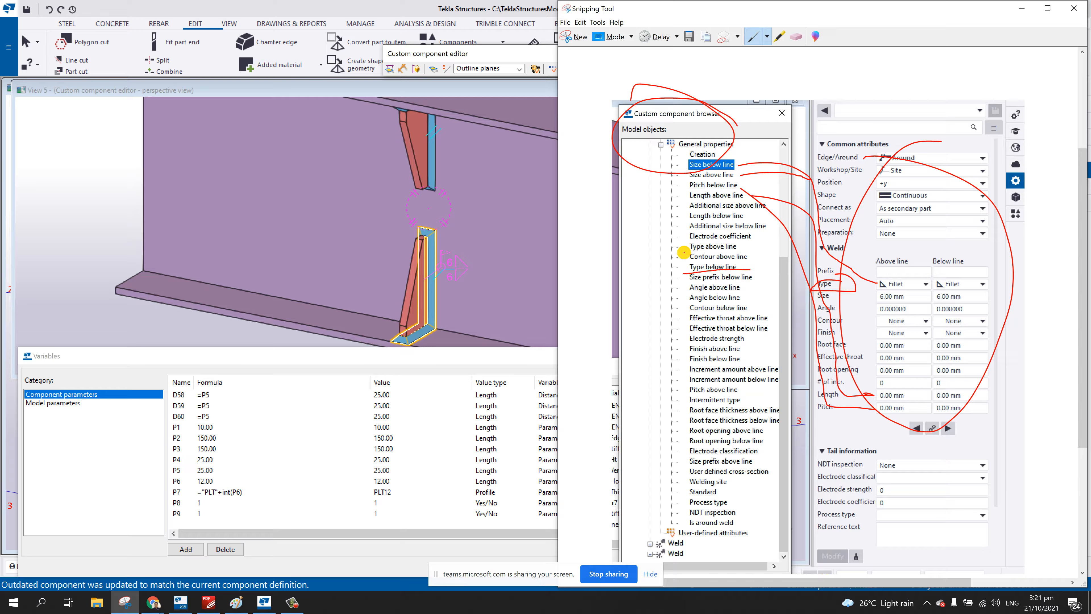
mouse_move(683, 254)
left_mouse_down()
mouse_move(753, 253)
mouse_move(759, 243)
mouse_move(672, 238)
mouse_move(669, 254)
mouse_move(688, 254)
left_mouse_up()
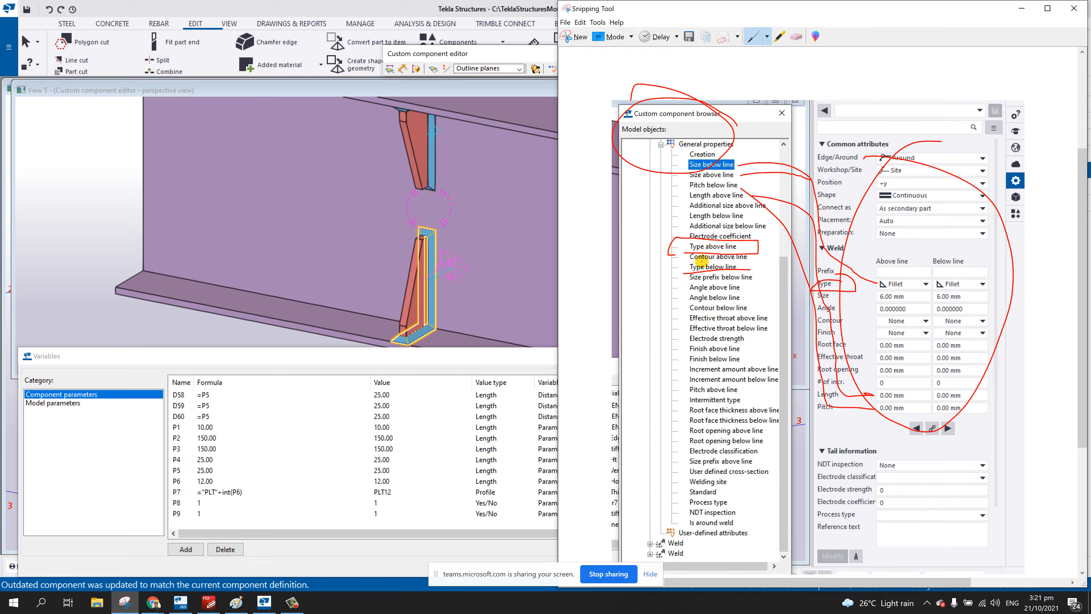
left_click(1022, 8)
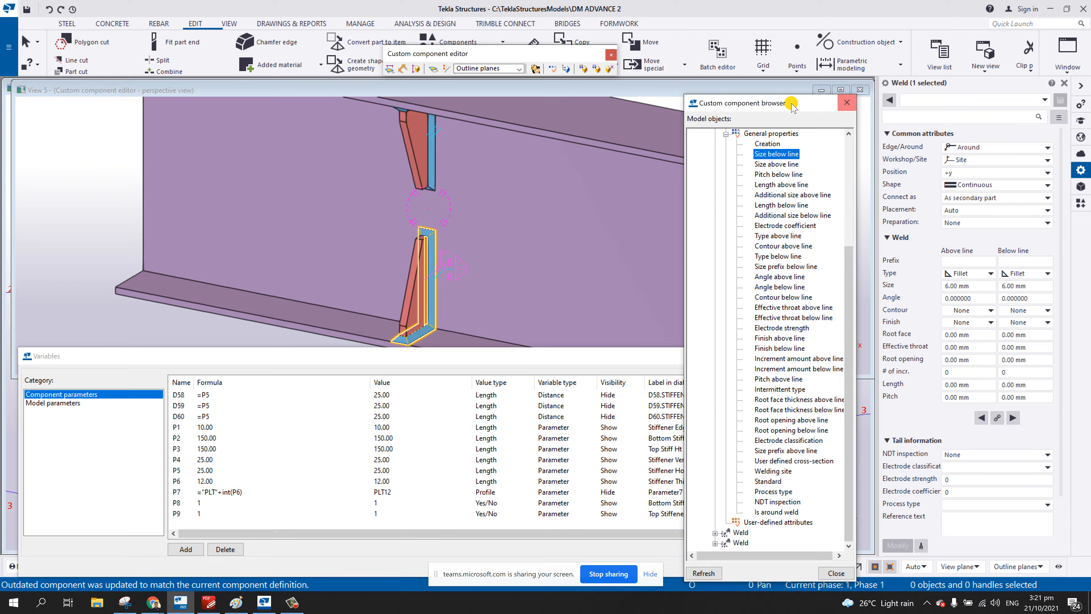
- Review the available above-line weld types for the lower stiffener's weld, keeping the component browser clear of the attributes while reading
left_click_drag(788, 104, 786, 61)
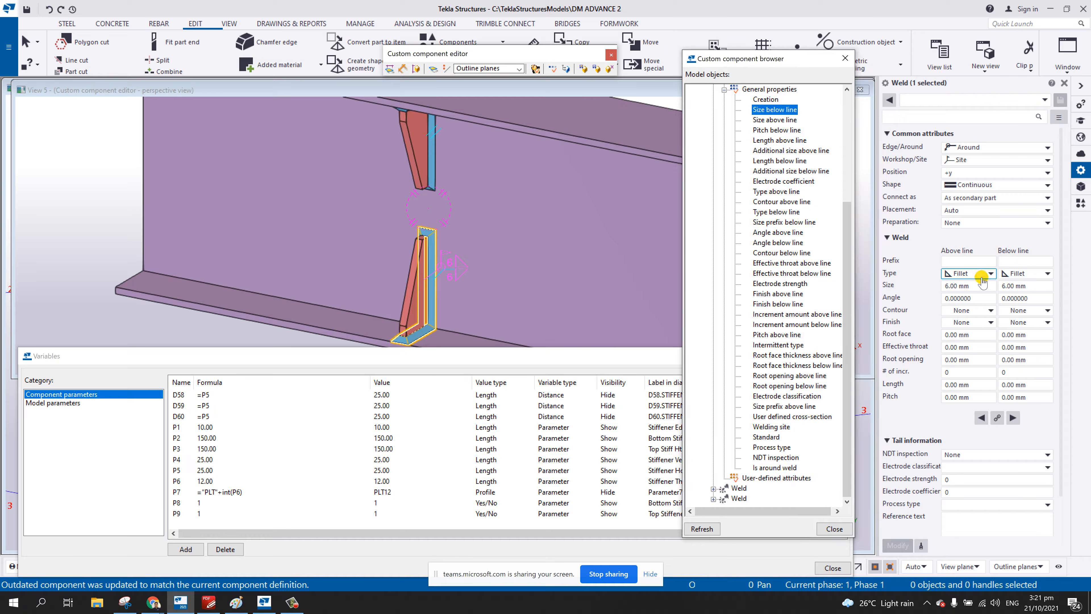
left_click(991, 274)
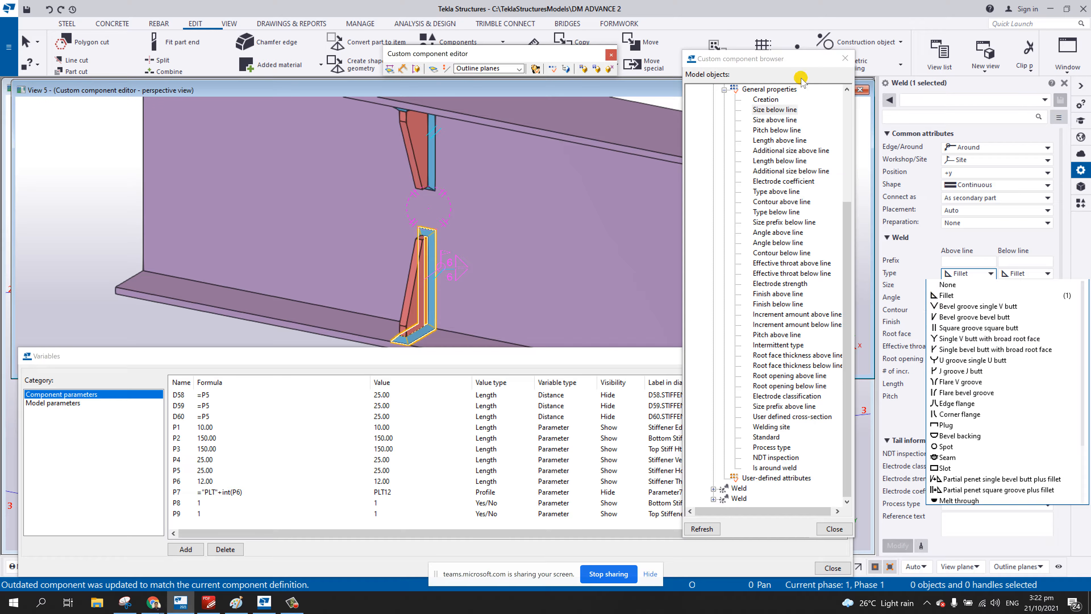
left_click_drag(772, 59, 873, 80)
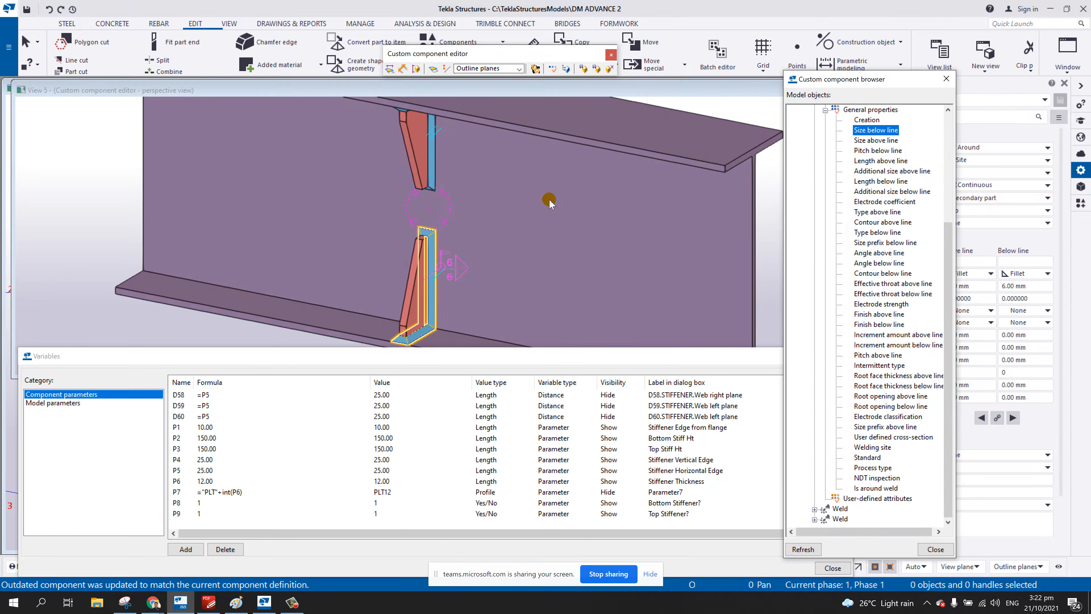
- Add a new component parameter and set its value type to Weld type
right_click(475, 202)
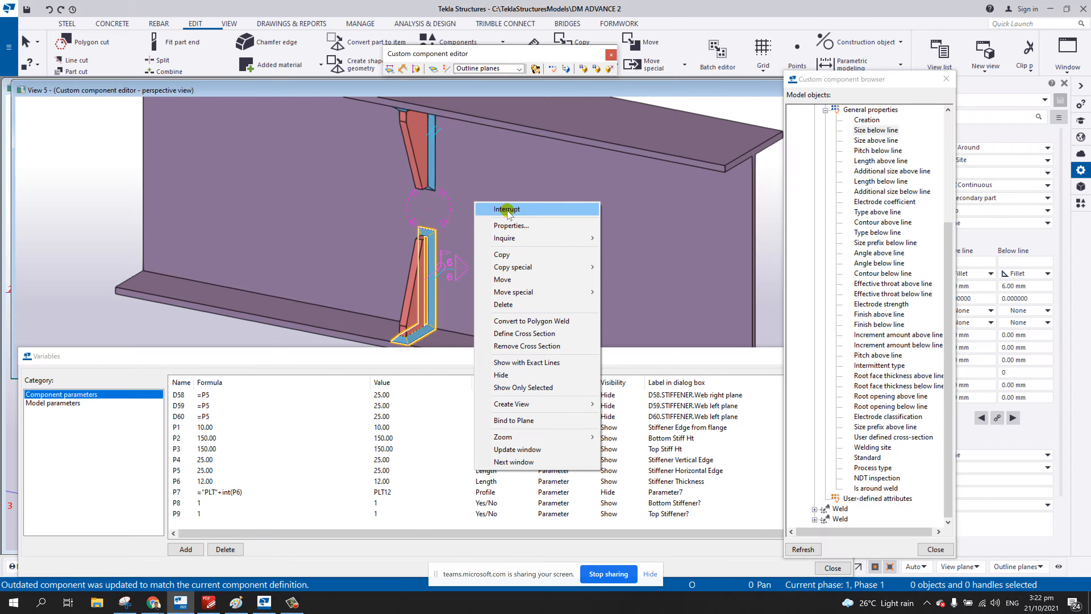
left_click(508, 209)
scroll(507, 209, "down", 5)
middle_click_drag(507, 210, 383, 282, "ctrl")
left_click(179, 546)
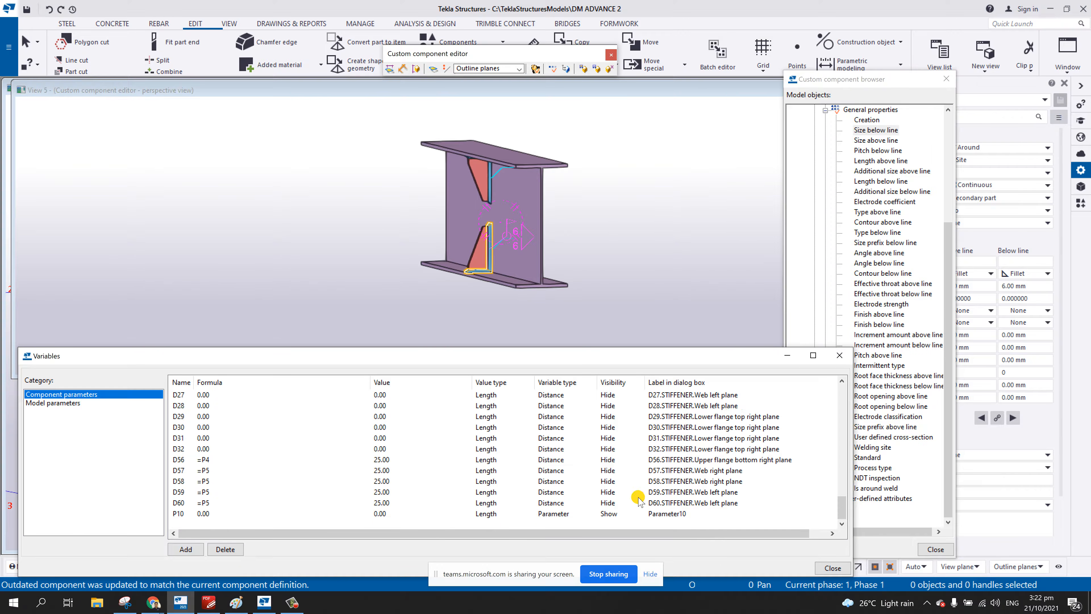
left_click(487, 514)
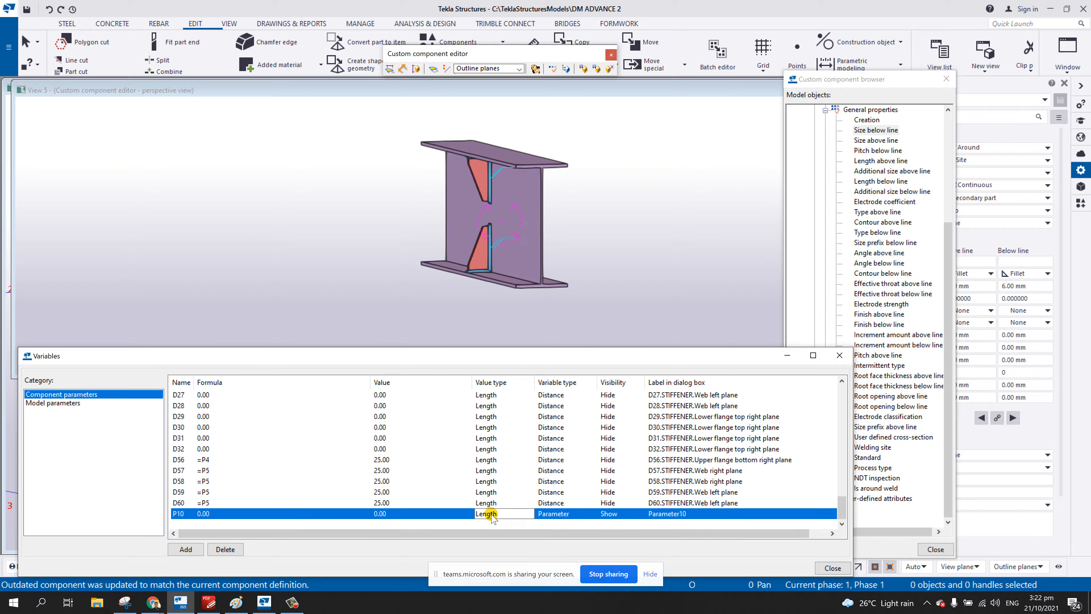
left_click(492, 514)
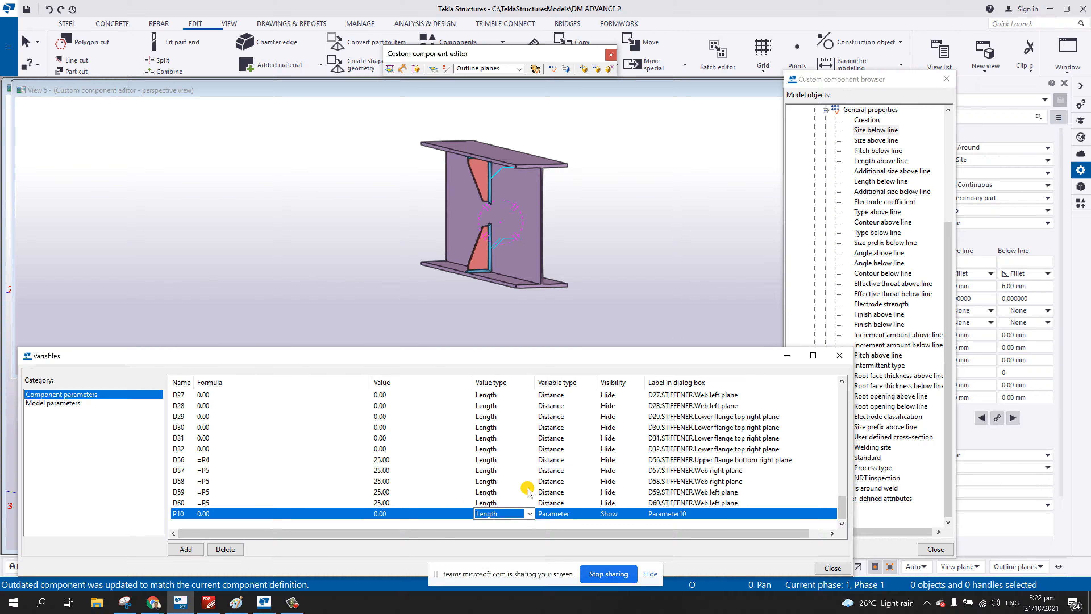
left_click(530, 513)
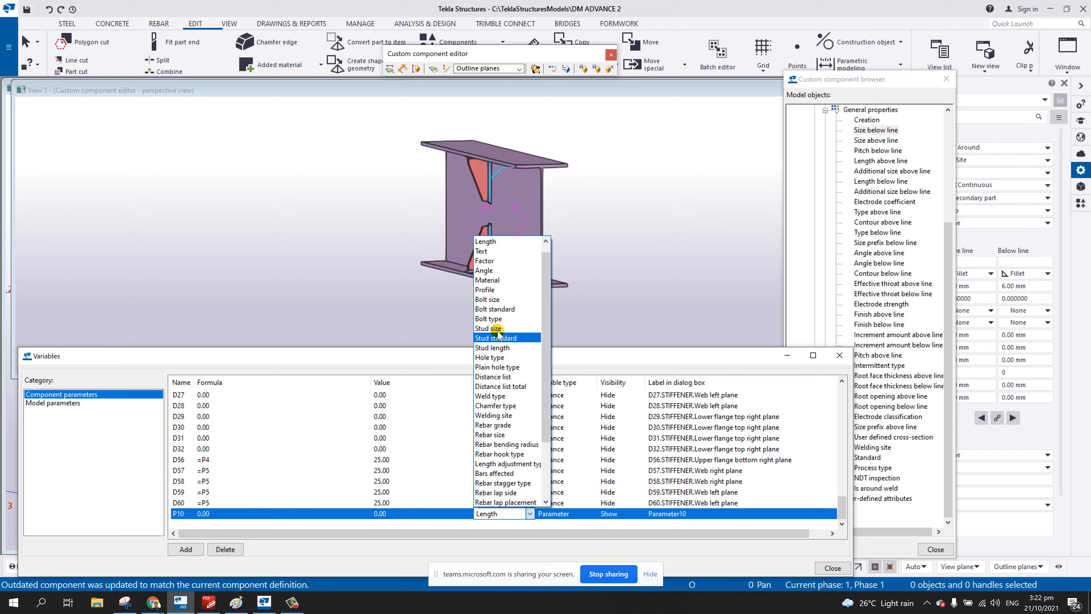
scroll(501, 378, "down", 1)
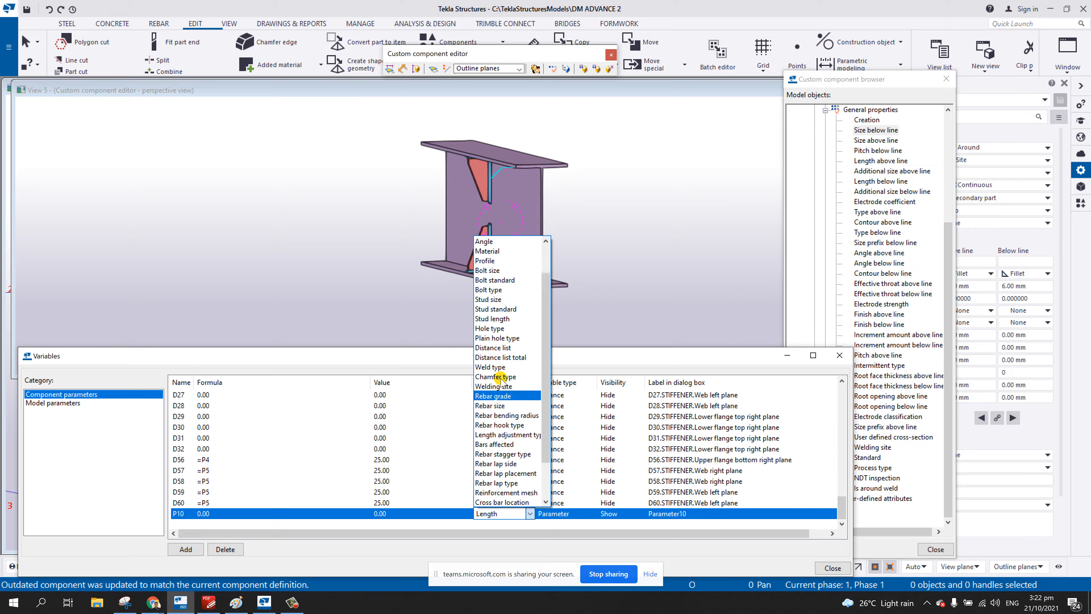
scroll(499, 430, "down", 2)
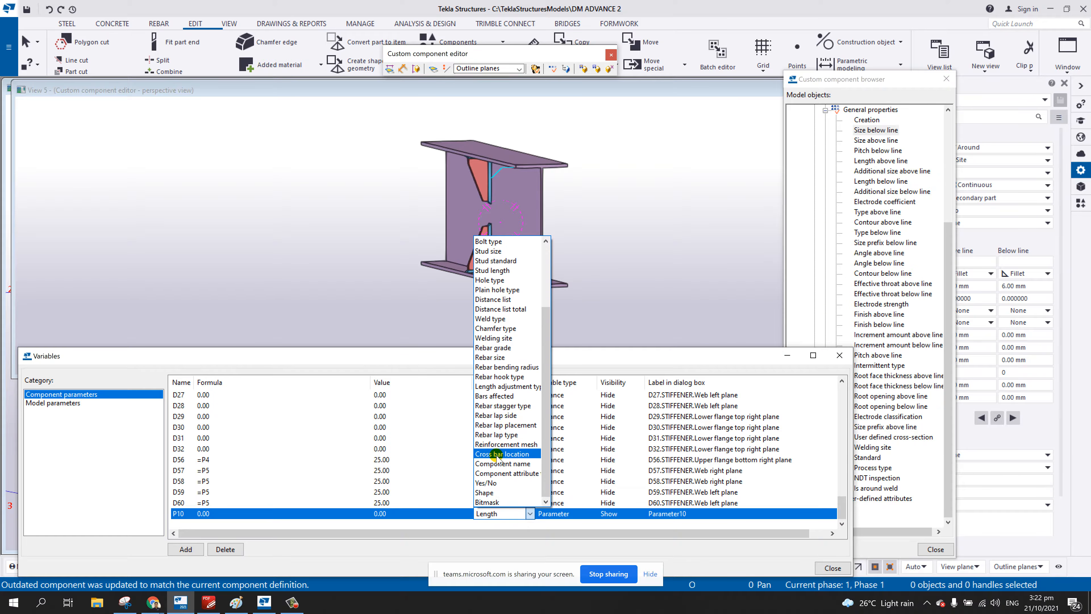
left_click(490, 319)
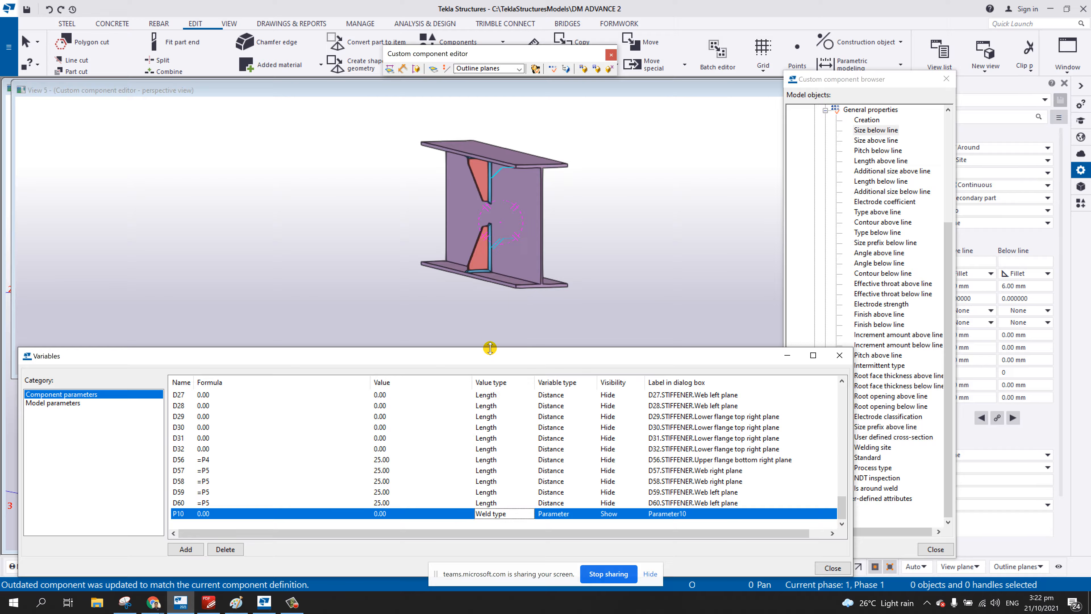
- Label the new parameter Weld Type and set its formula to 1
left_click(694, 514)
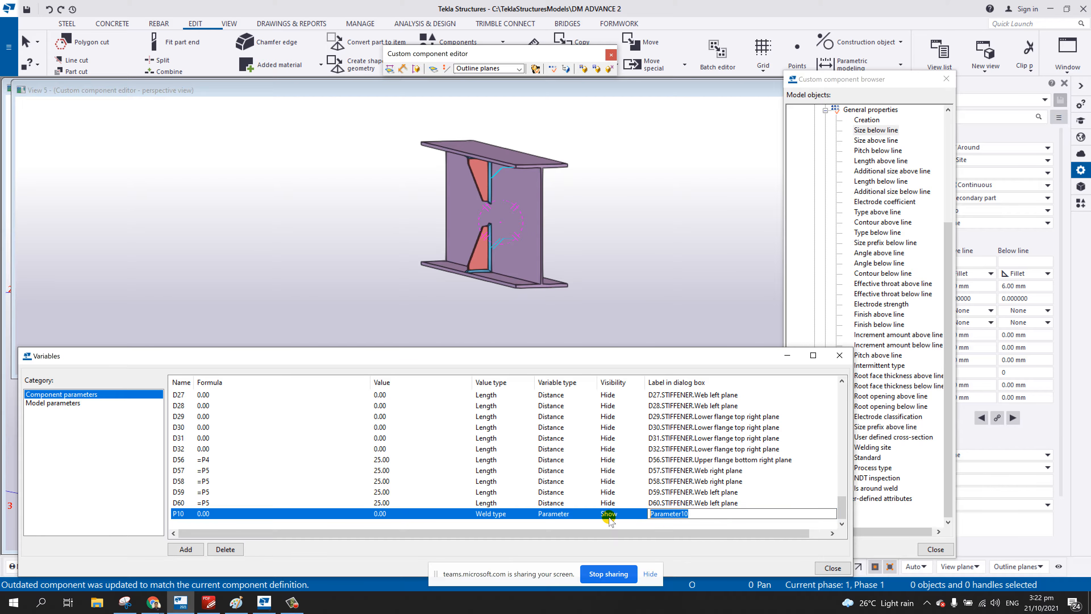
type("Weld Type")
left_click(214, 514)
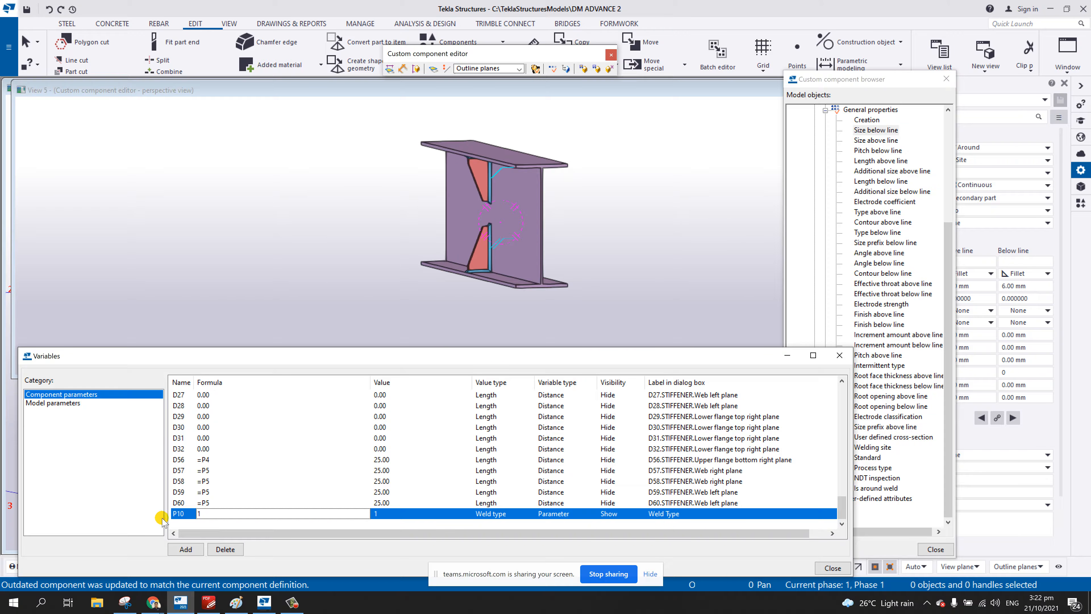
double_click(218, 514)
- Check the available above-line weld types in the weld properties and set the Weld Type parameter's formula to 3
left_click_drag(879, 80, 830, 82)
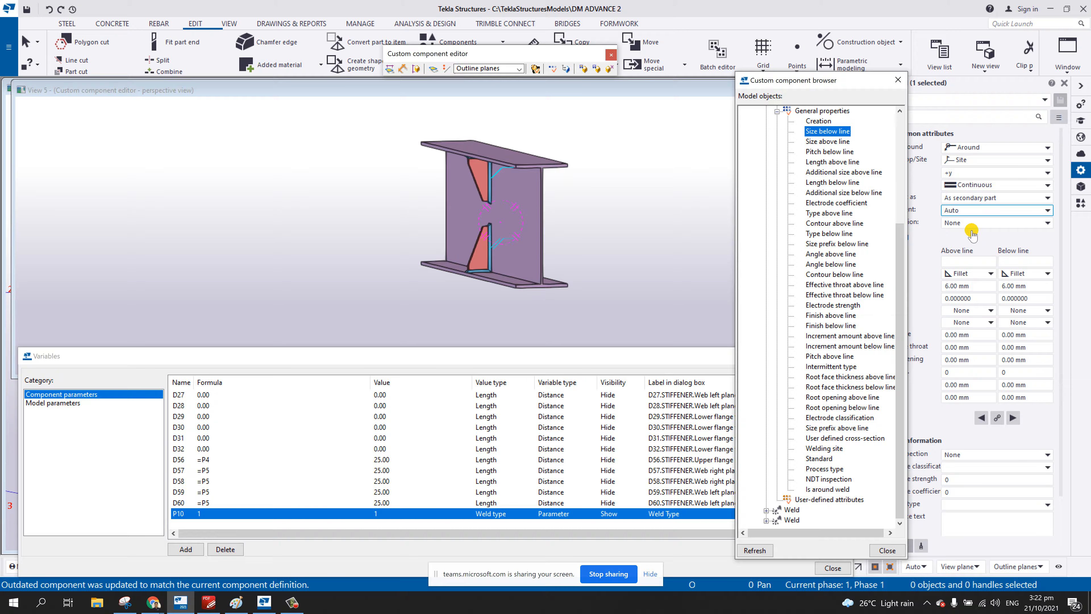
left_click(988, 273)
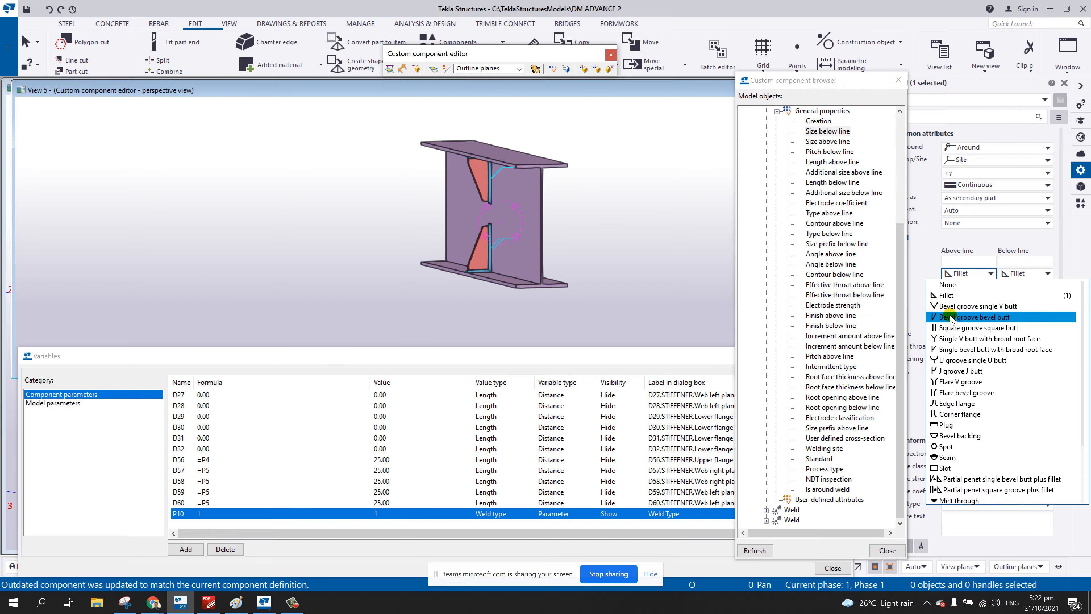
left_click(217, 514)
left_click(218, 514)
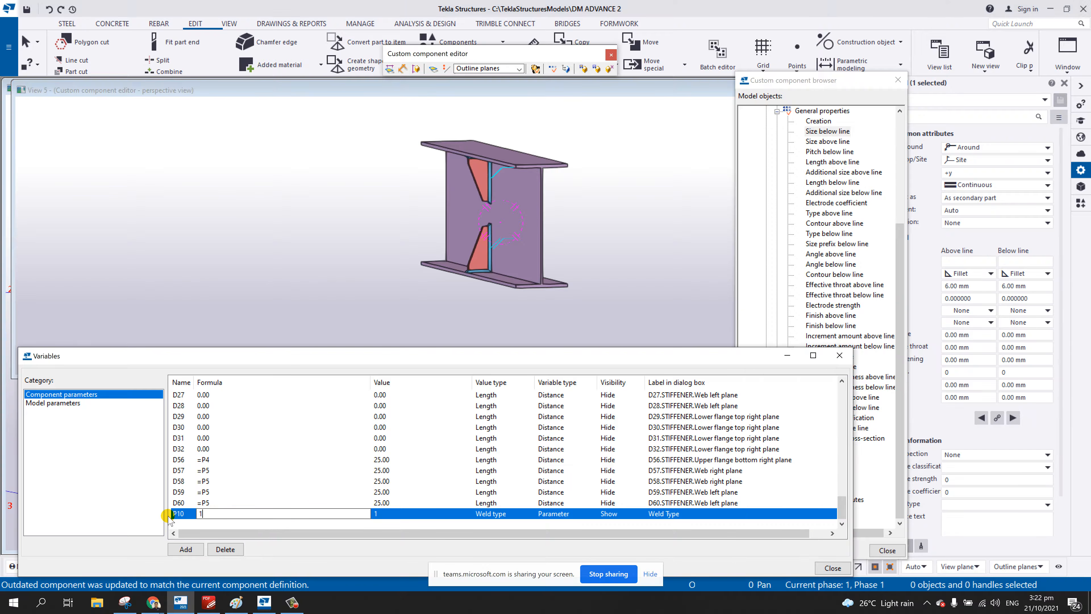
key("BackSpace")
type("3")
- Refresh the component browser and copy the Weld Type parameter's name, P10
left_click_drag(823, 82, 923, 64)
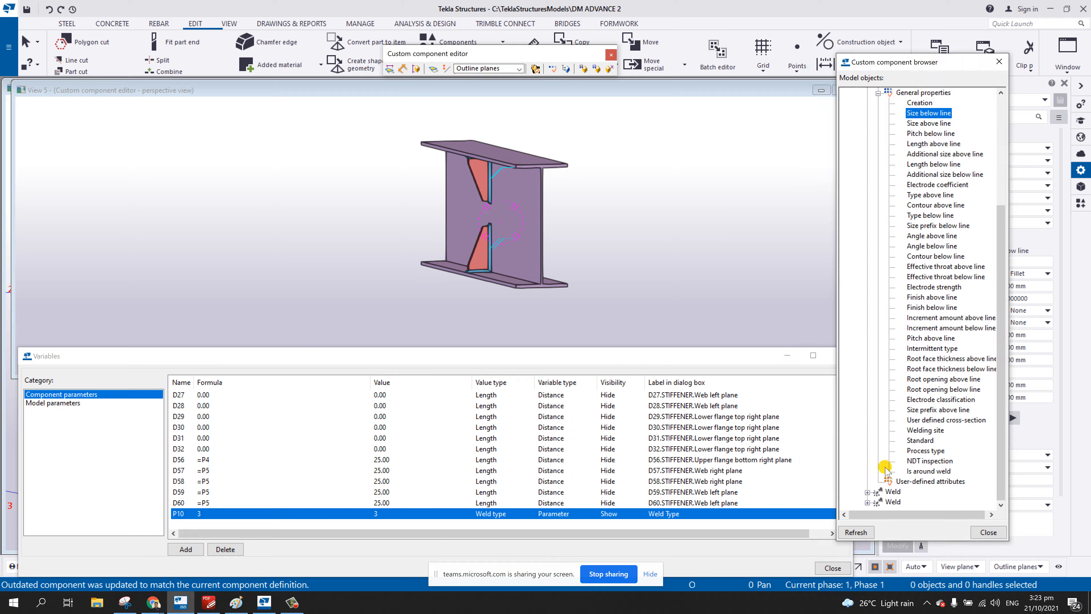
left_click(857, 532)
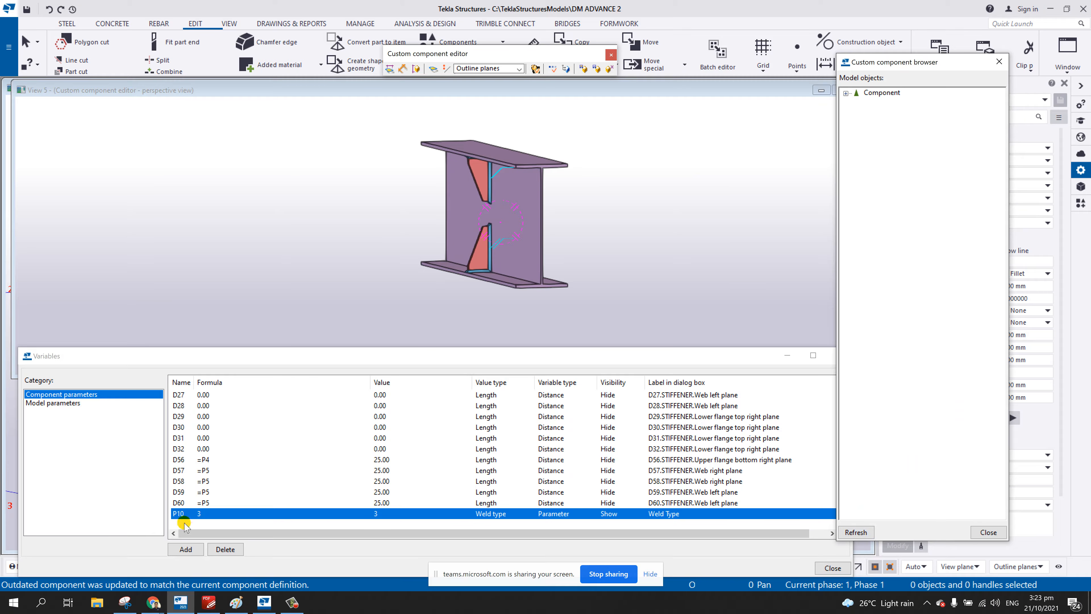
left_click(188, 513)
left_click_drag(190, 516, 140, 521)
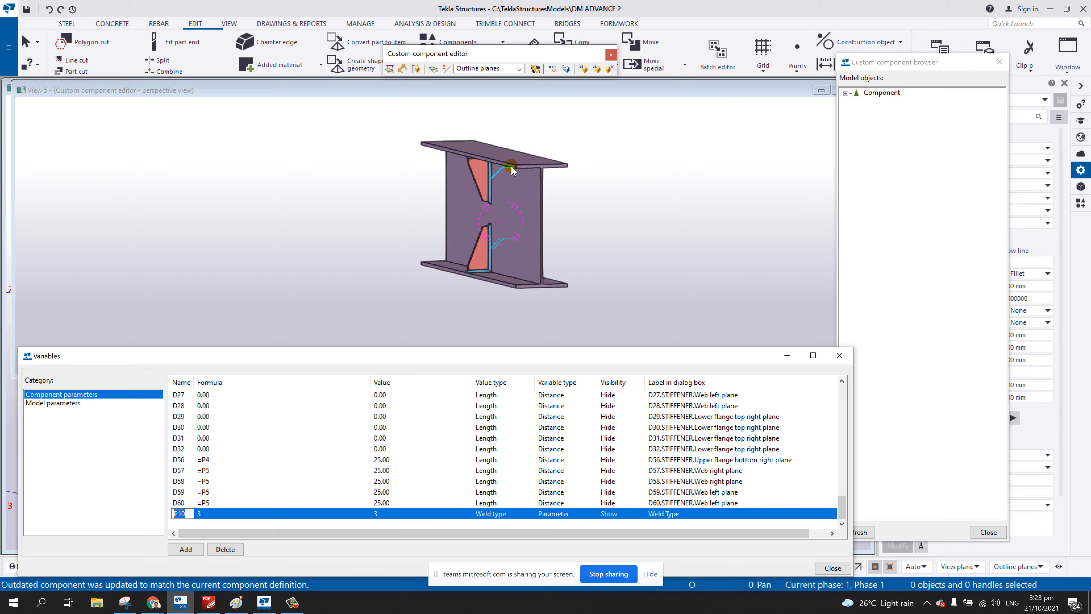
- Add the equation P10 to Type below line for the upper-left stiffener's weld
scroll(516, 166, "up", 2)
middle_click_drag(483, 197, 455, 178, "ctrl")
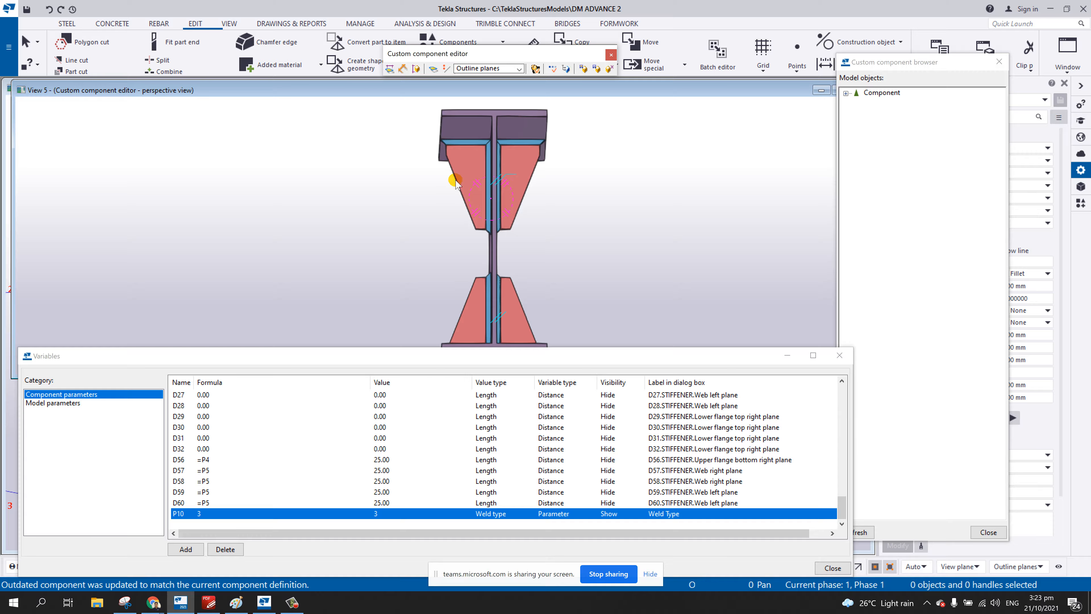
left_click(479, 142)
left_click(868, 247)
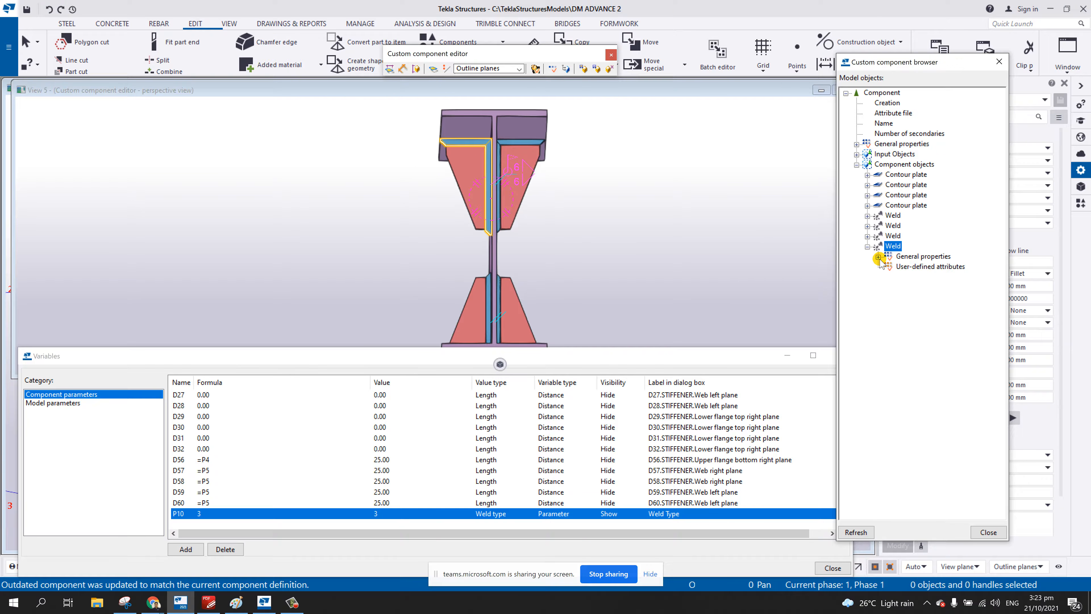
left_click(878, 257)
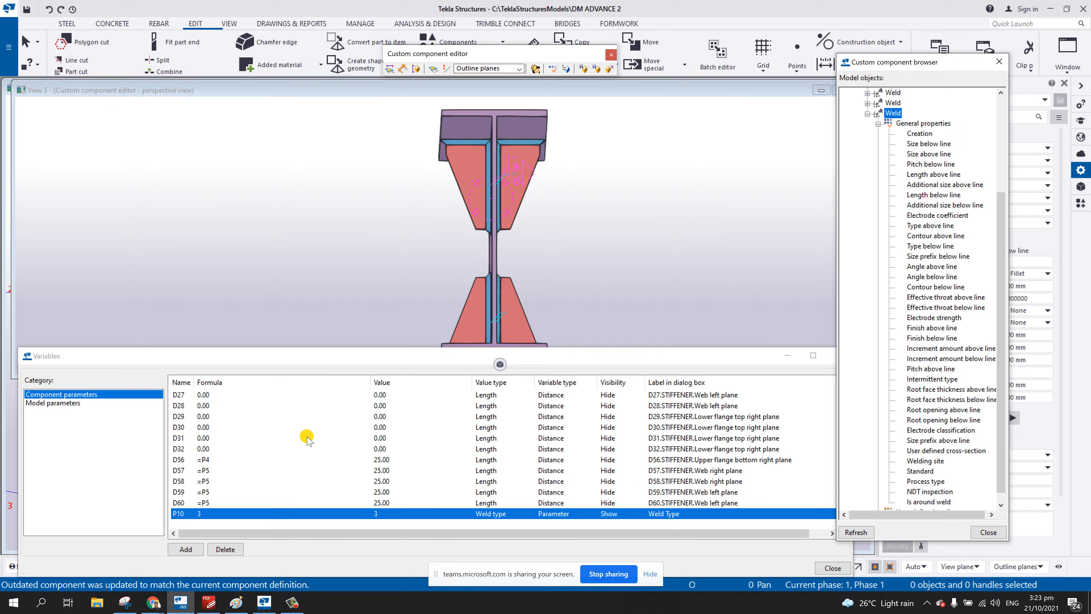
left_click(943, 245)
right_click(943, 245)
left_click(962, 247)
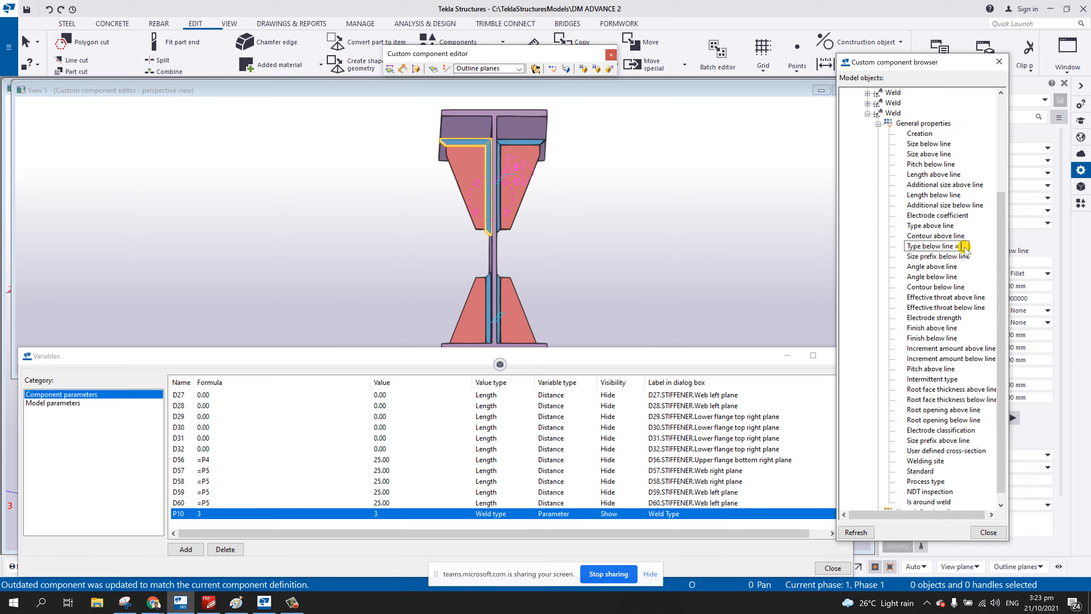
- Add the equation P10 to Type above line for the upper-left stiffener's weld
left_click(959, 227)
right_click(959, 227)
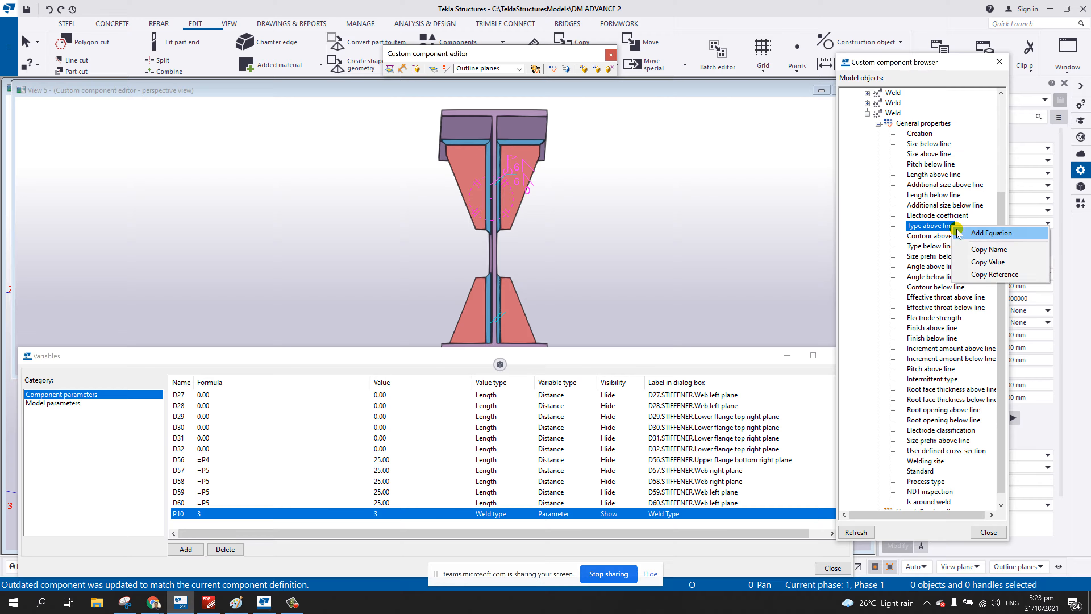
left_click(961, 230)
type("P10")
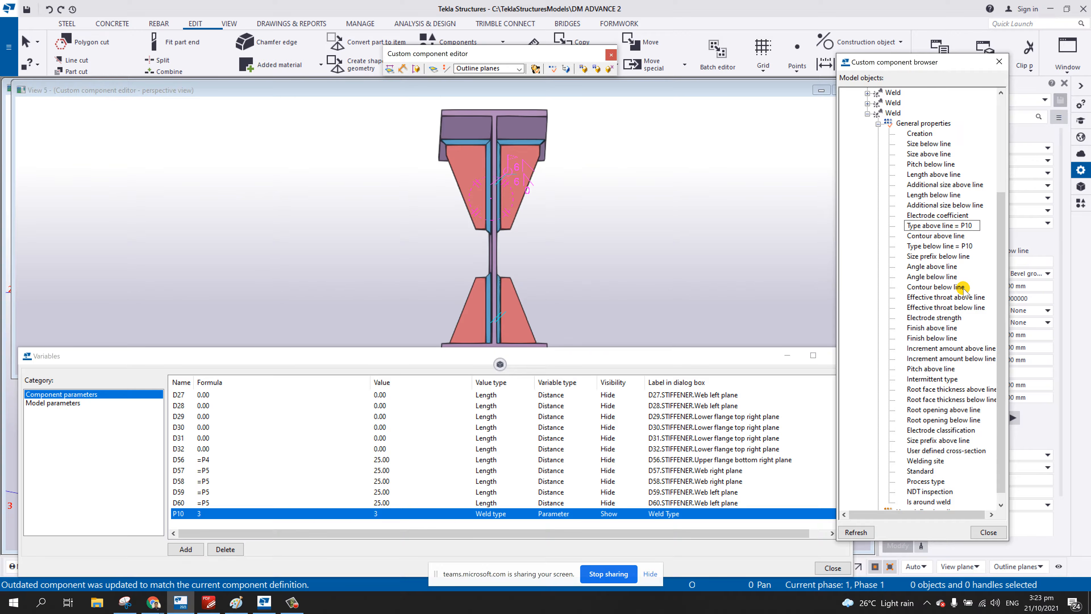
left_click(964, 287)
- Select the upper-right stiffener's weld and link its Type below line property to P10
left_click(522, 164)
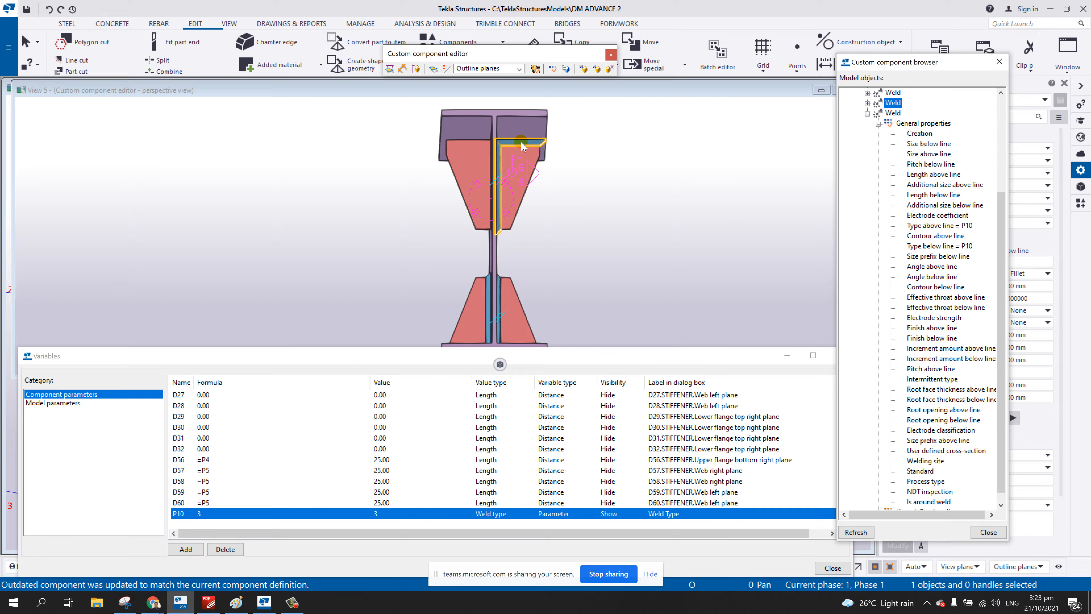
left_click(867, 103)
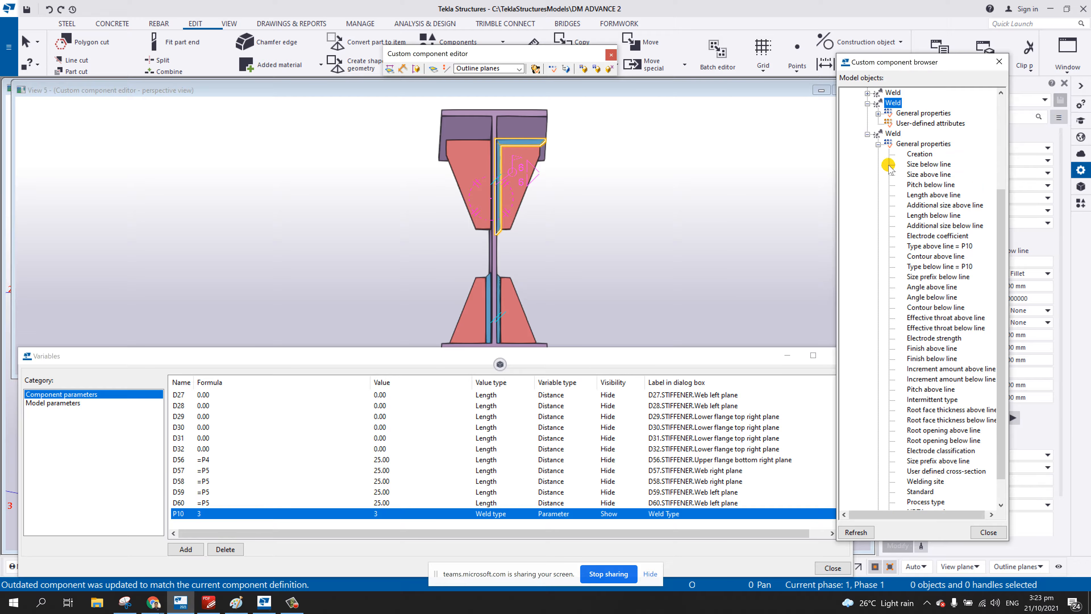
left_click(879, 114)
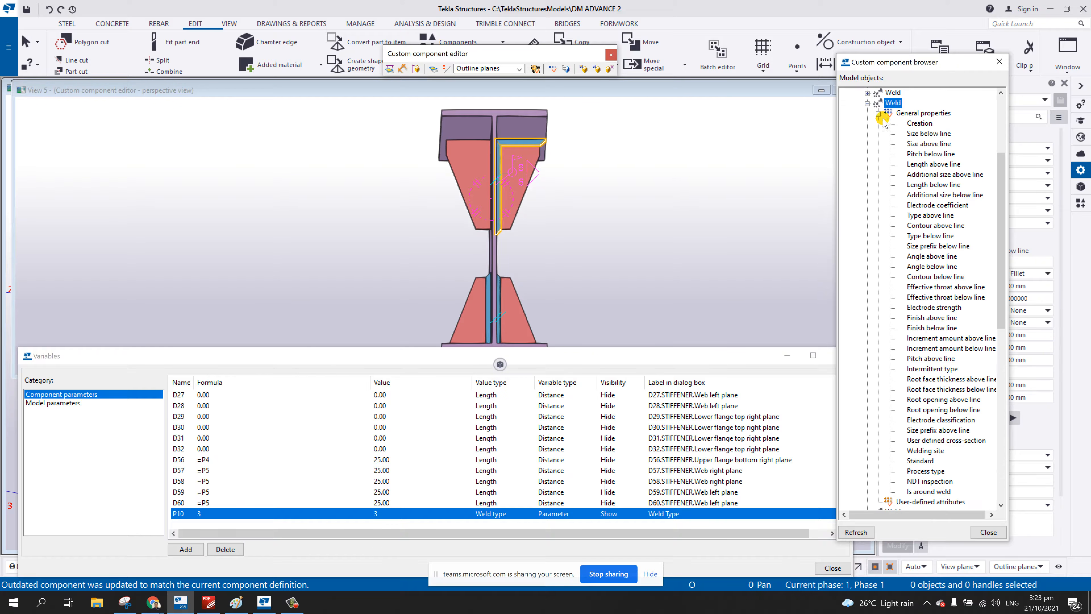
right_click(918, 235)
left_click(962, 239)
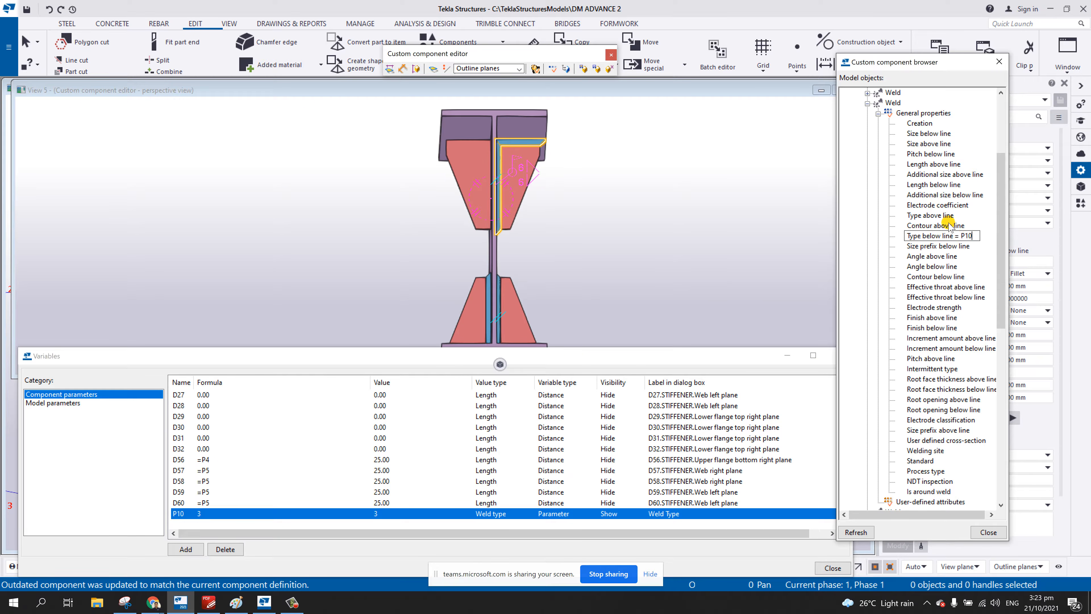
- Link the upper-right stiffener weld's Type above line property to P10
left_click(929, 215)
right_click(945, 215)
left_click(980, 222)
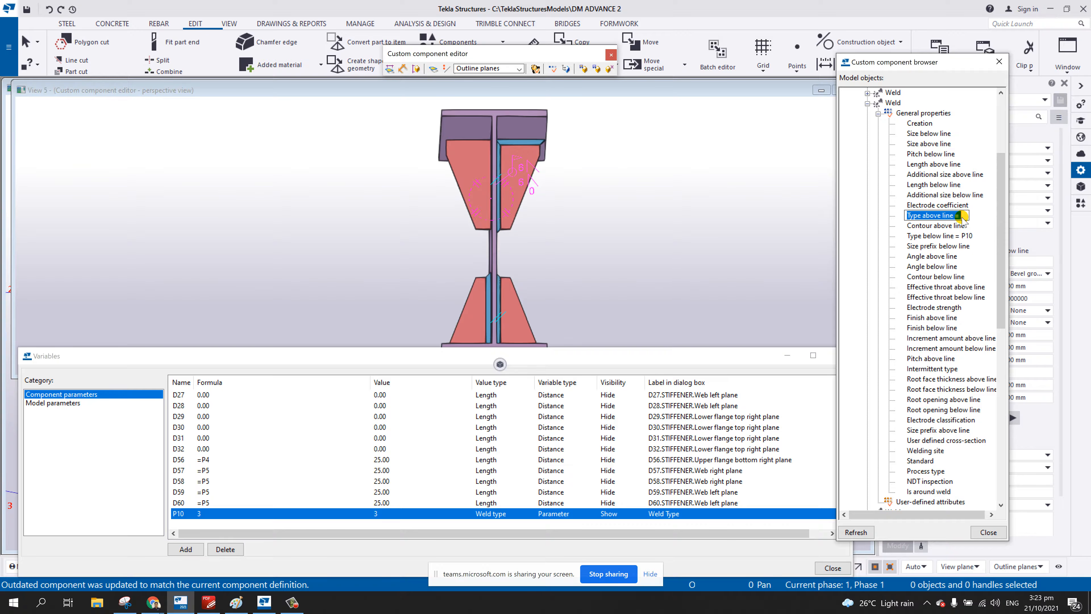
type("P10")
key("Return")
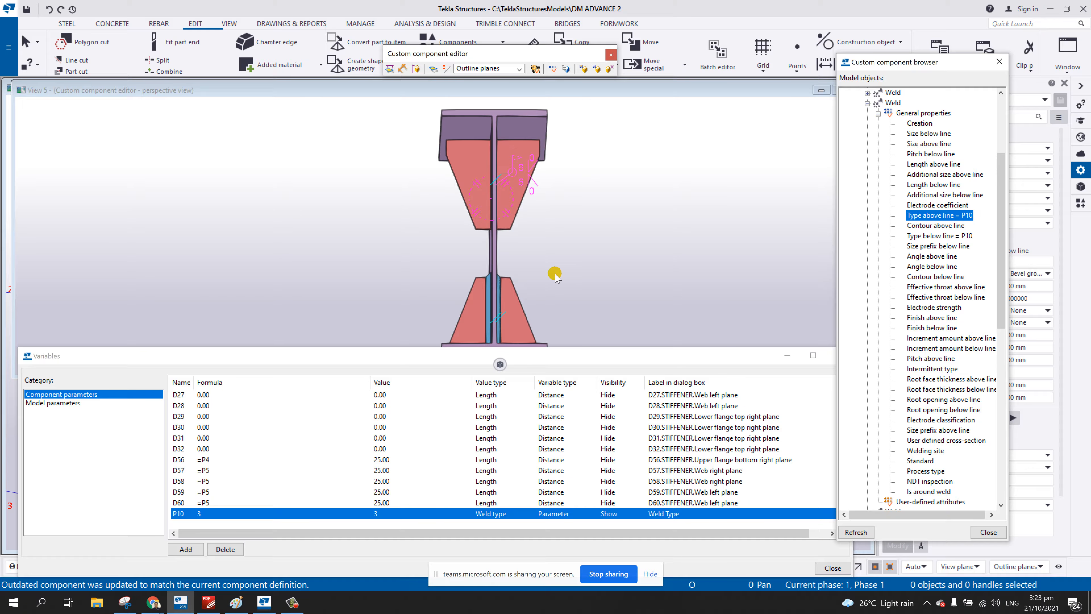
- Select the lower-left stiffener's weld and link its Type above line property to P10
scroll(494, 243, "up", 3)
left_click(493, 243)
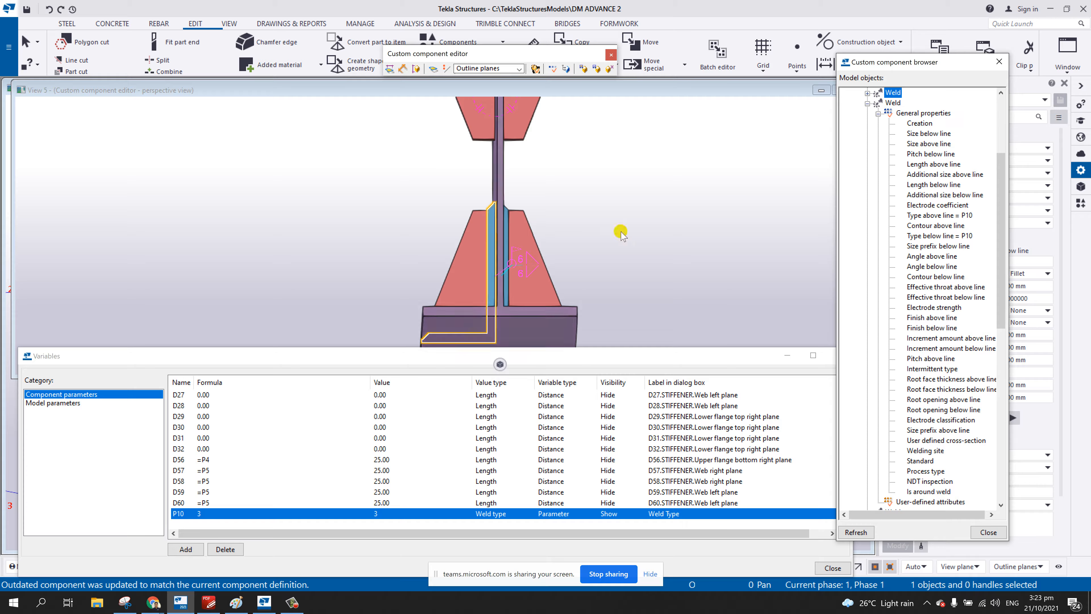
left_click(868, 93)
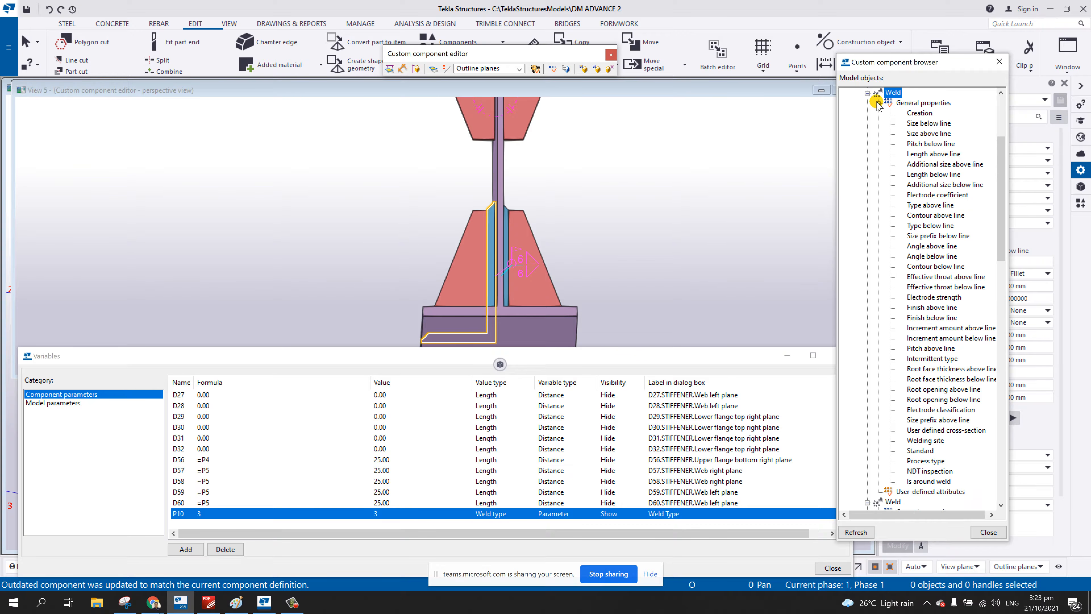
left_click(930, 206)
right_click(932, 206)
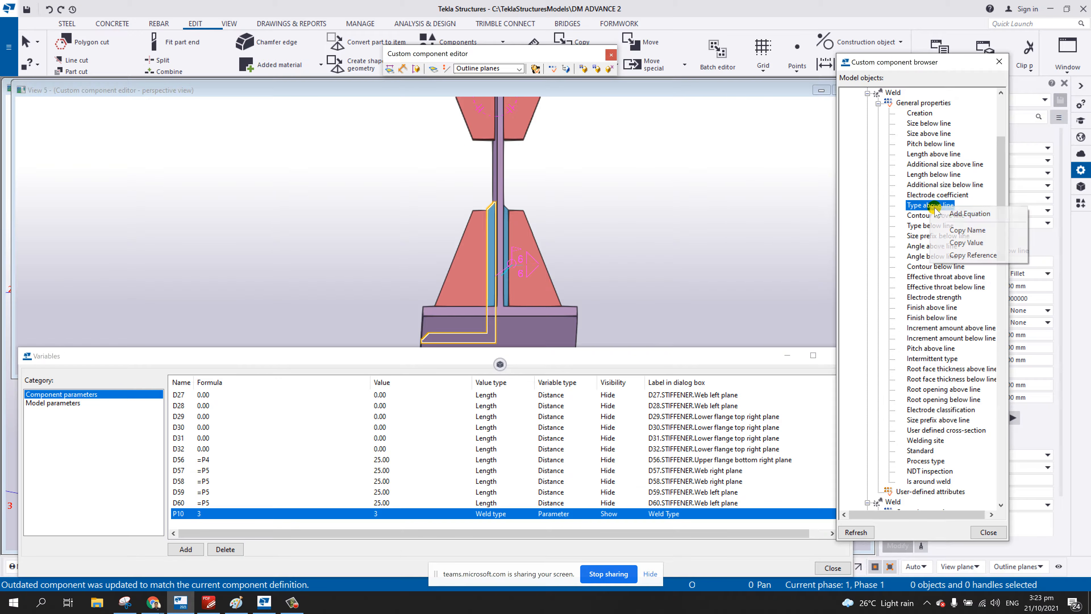
left_click(964, 211)
left_click(963, 208)
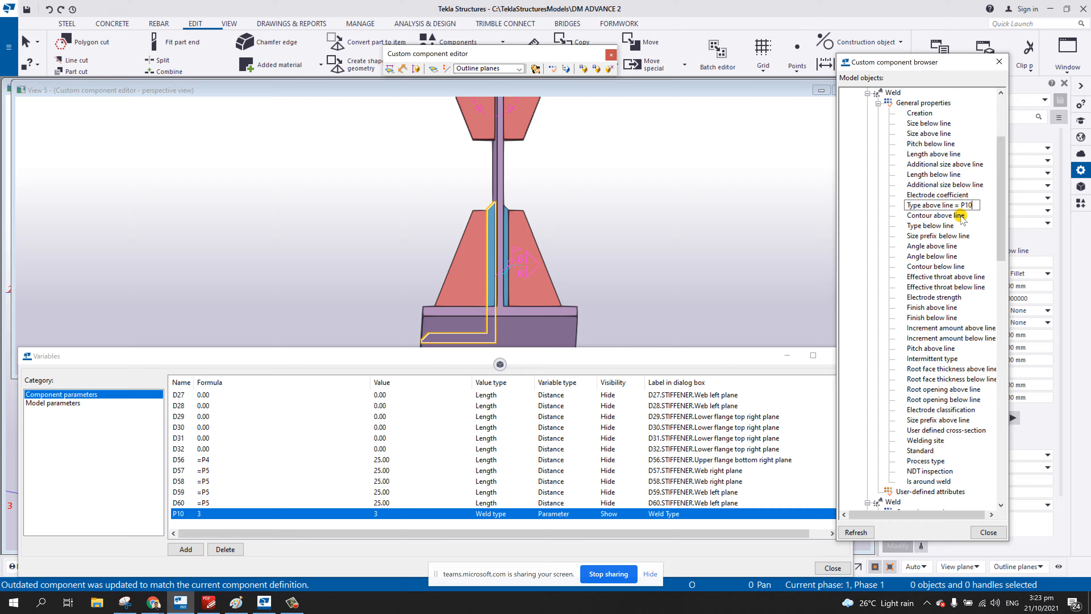
- Link the lower-left stiffener weld's Type below line property to P10
left_click(931, 226)
right_click(940, 225)
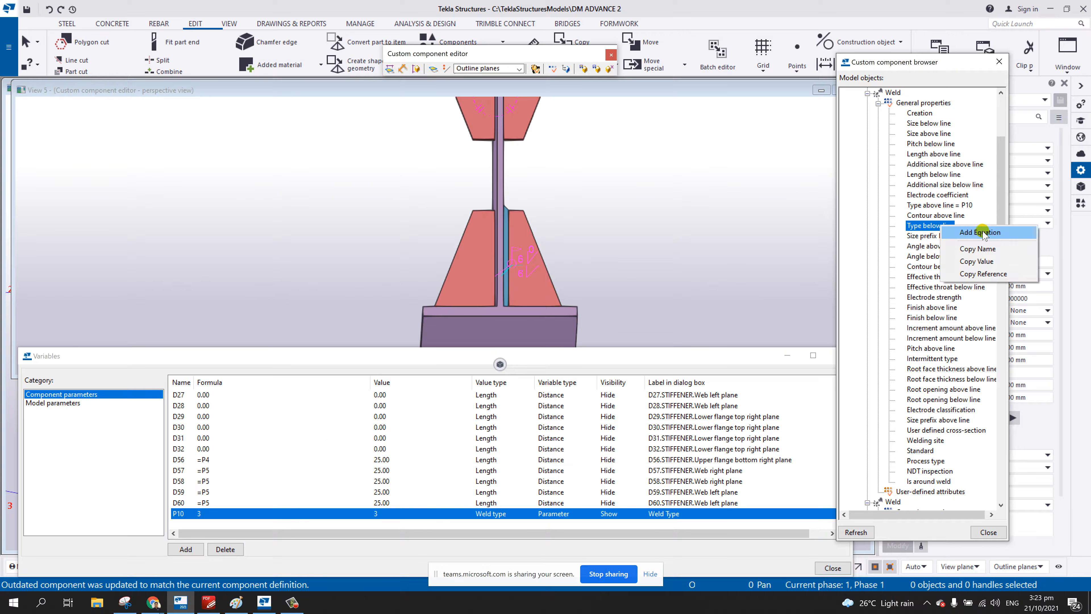
left_click(963, 229)
left_click(964, 225)
type("P10")
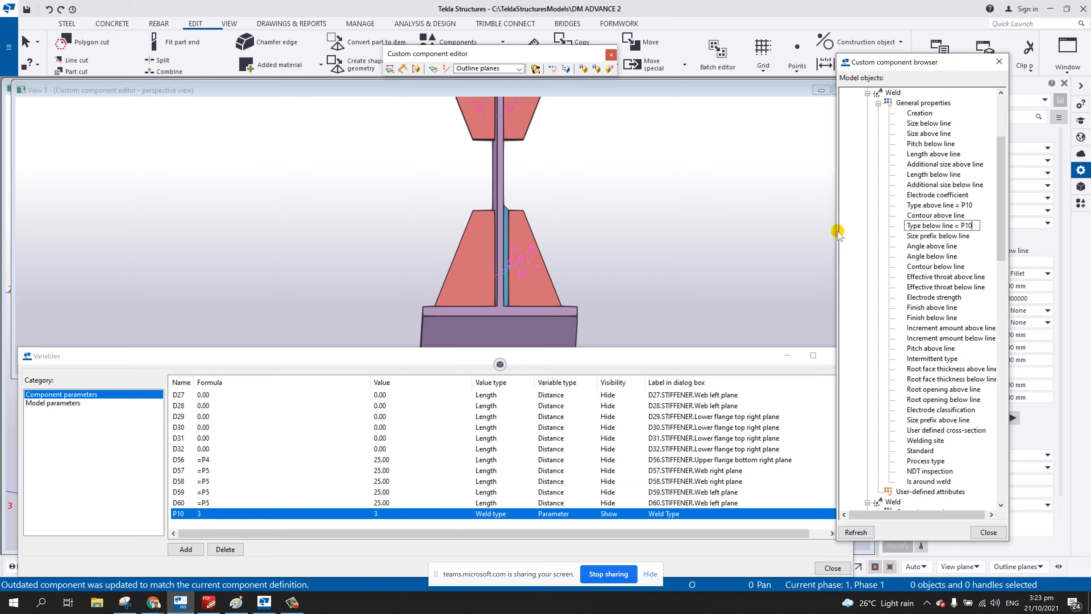
- Select the lower-right stiffener's weld and link its Type above line property to P10
left_click(508, 224)
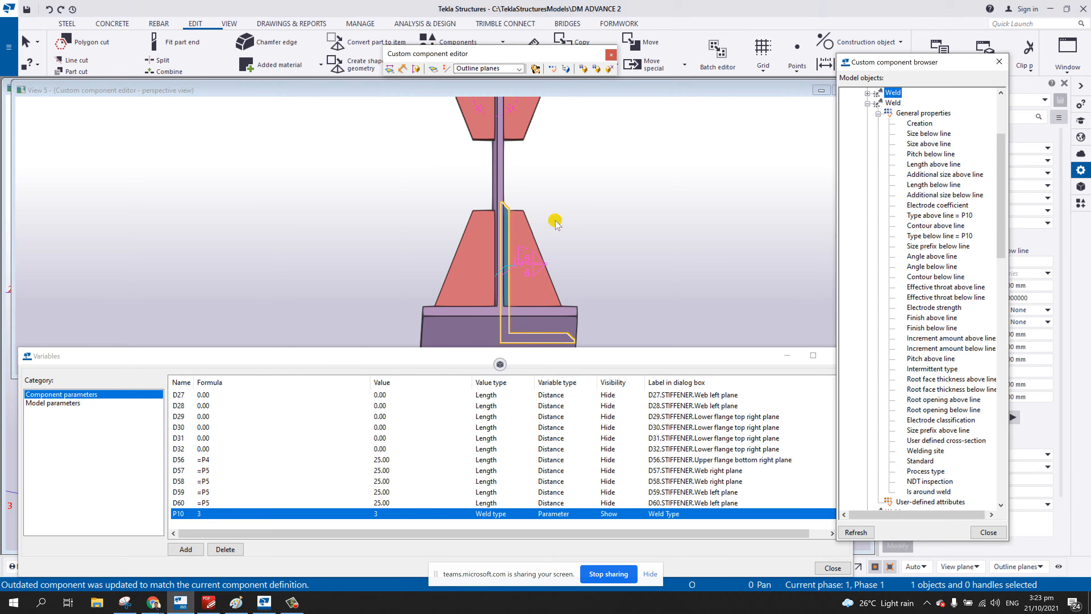
left_click(868, 93)
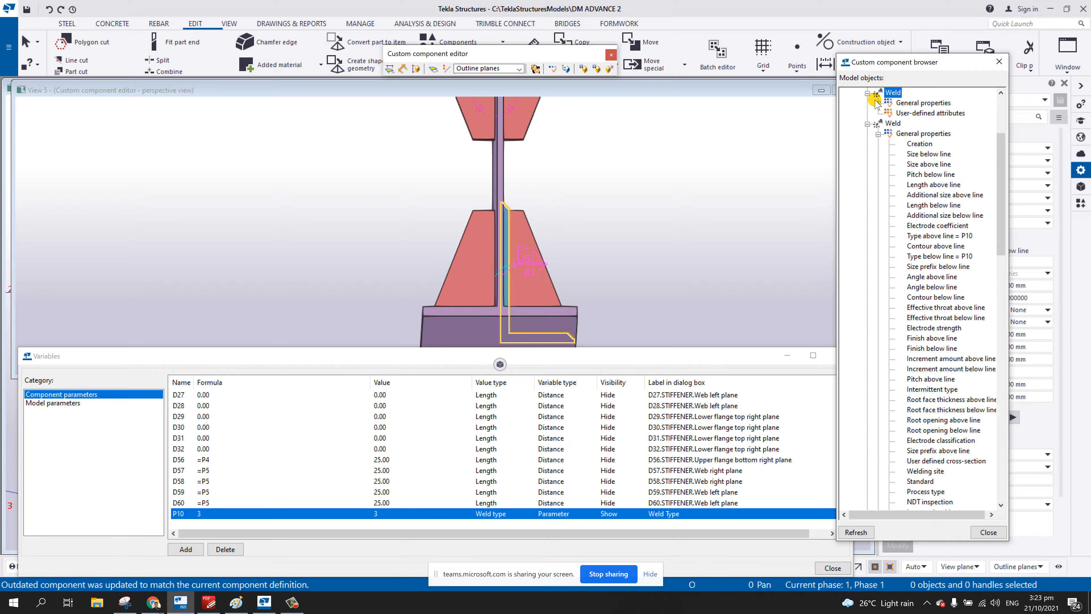
left_click(878, 103)
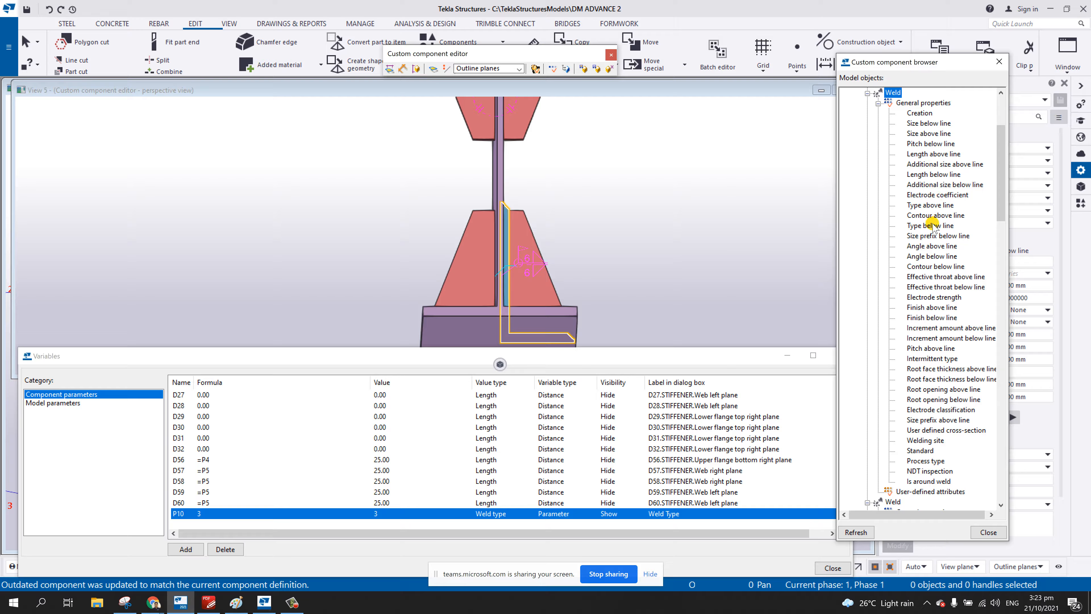
right_click(927, 207)
left_click(962, 212)
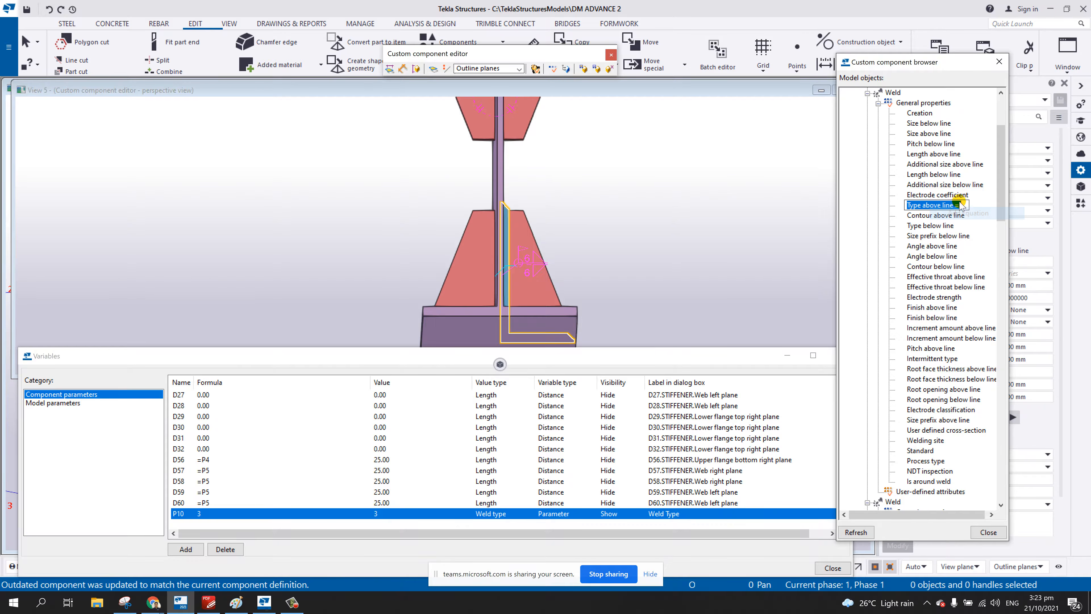
type("P10")
- Link the lower-right stiffener weld's Type below line property to P10
left_click(946, 226)
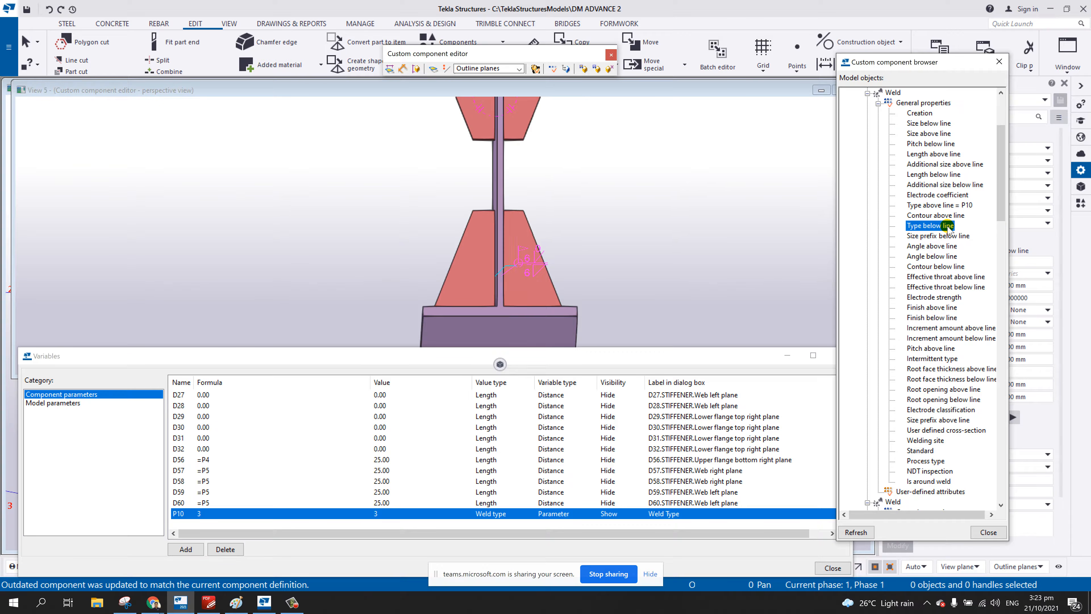
right_click(949, 227)
left_click(973, 235)
type("P10")
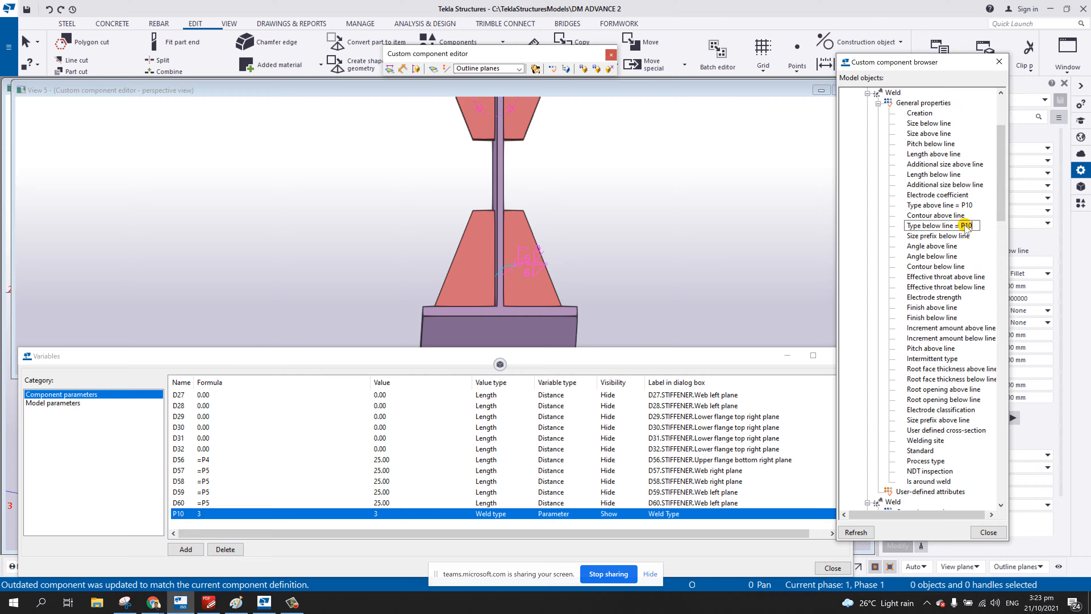
left_click(966, 238)
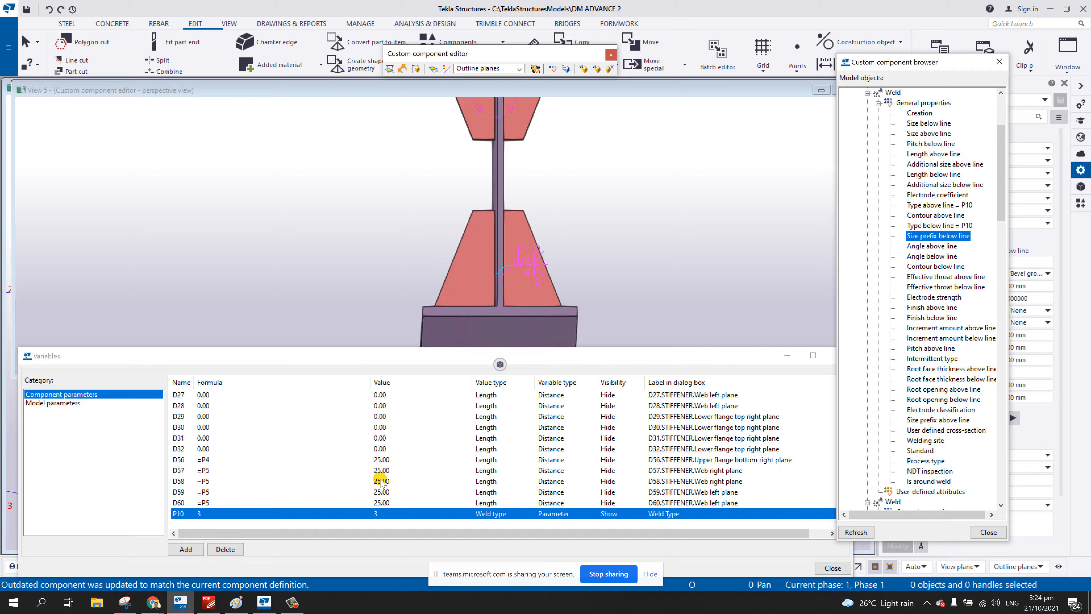
left_click(293, 604)
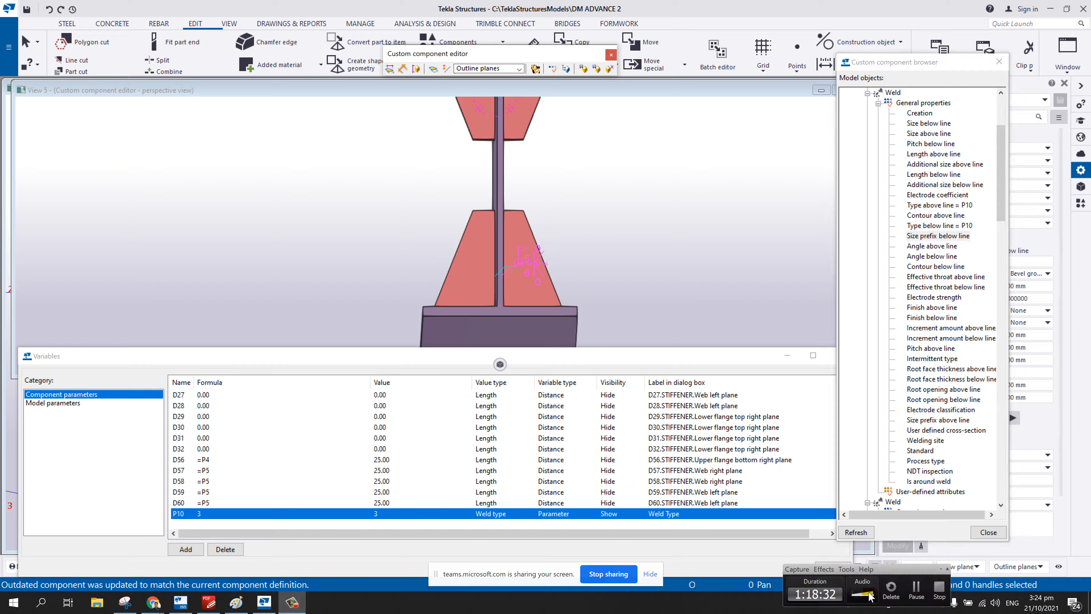
left_click(915, 591)
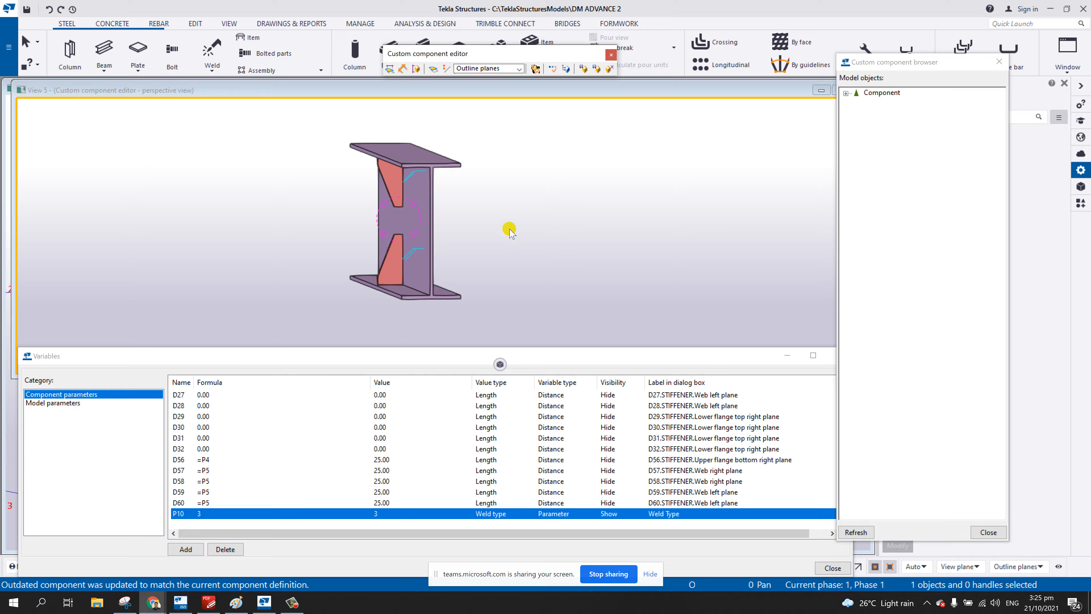
- Check the weld visibility and representation in the component editor view's display settings
double_click(551, 209)
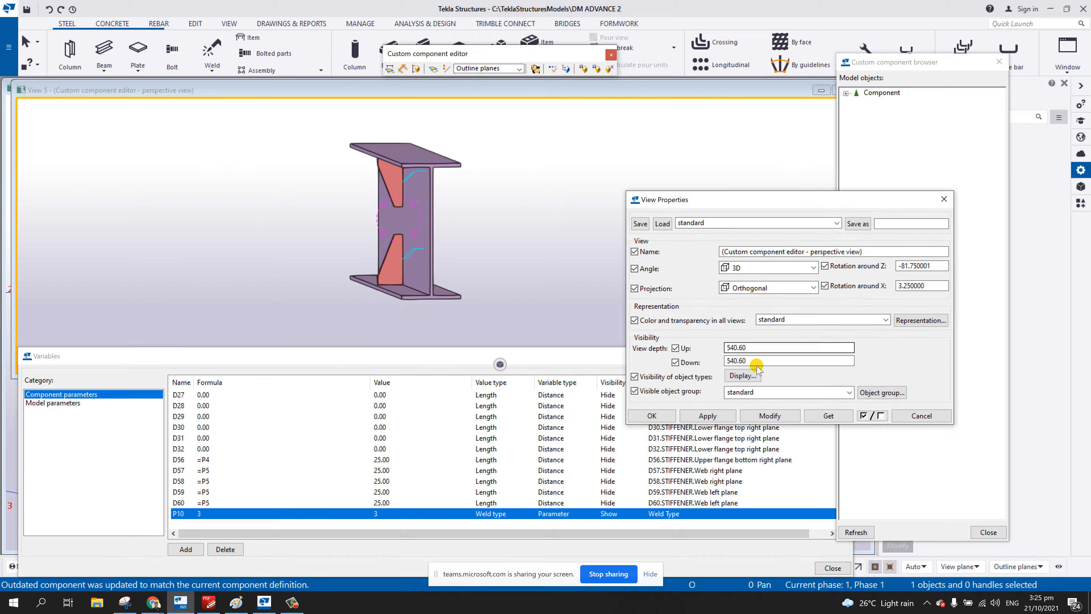
left_click(754, 377)
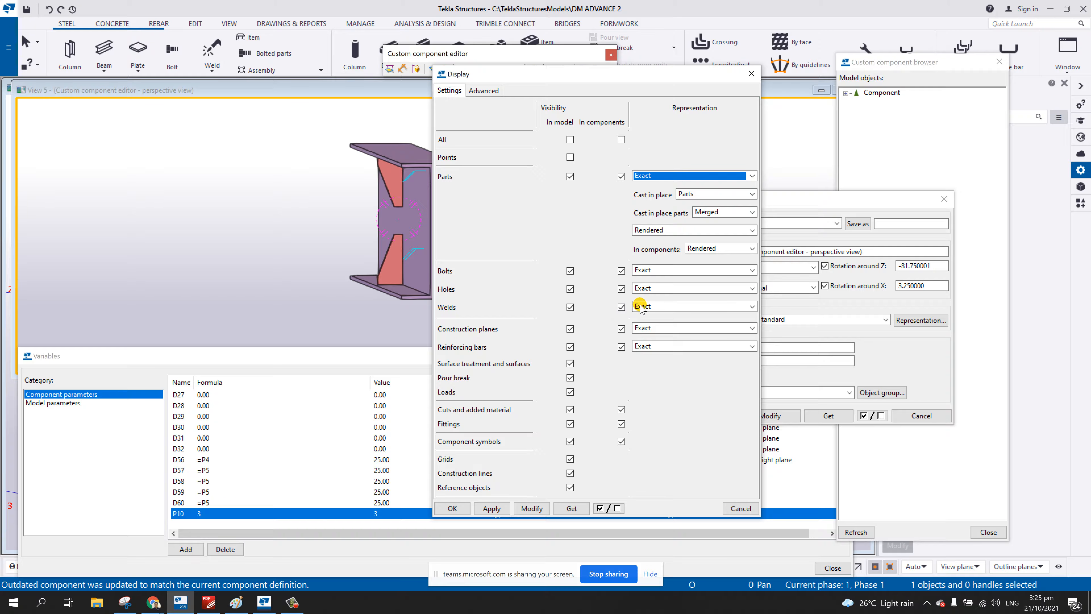
left_click(752, 74)
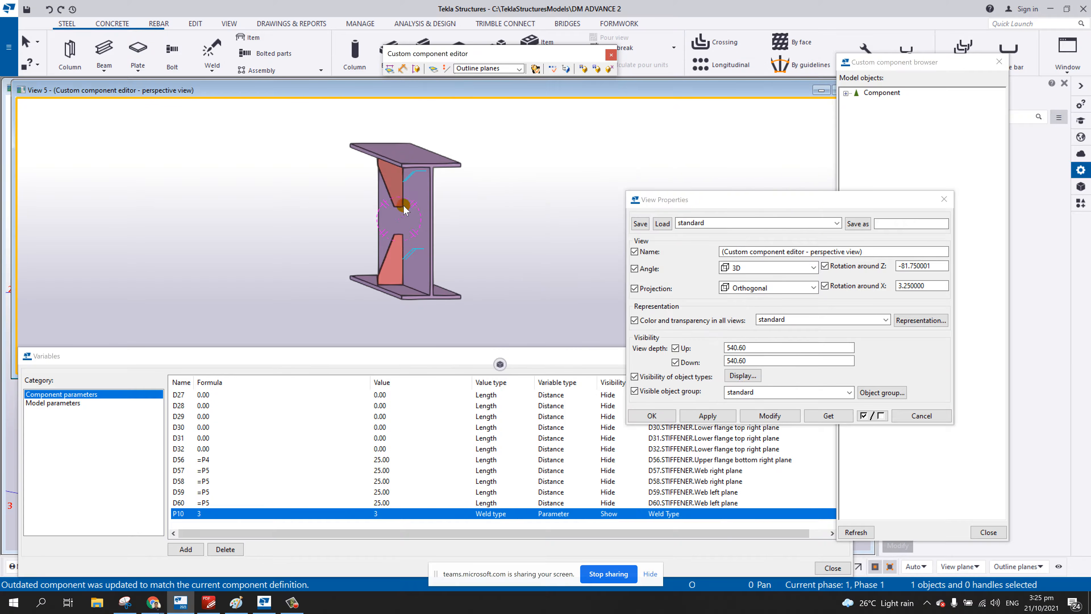
left_click(944, 199)
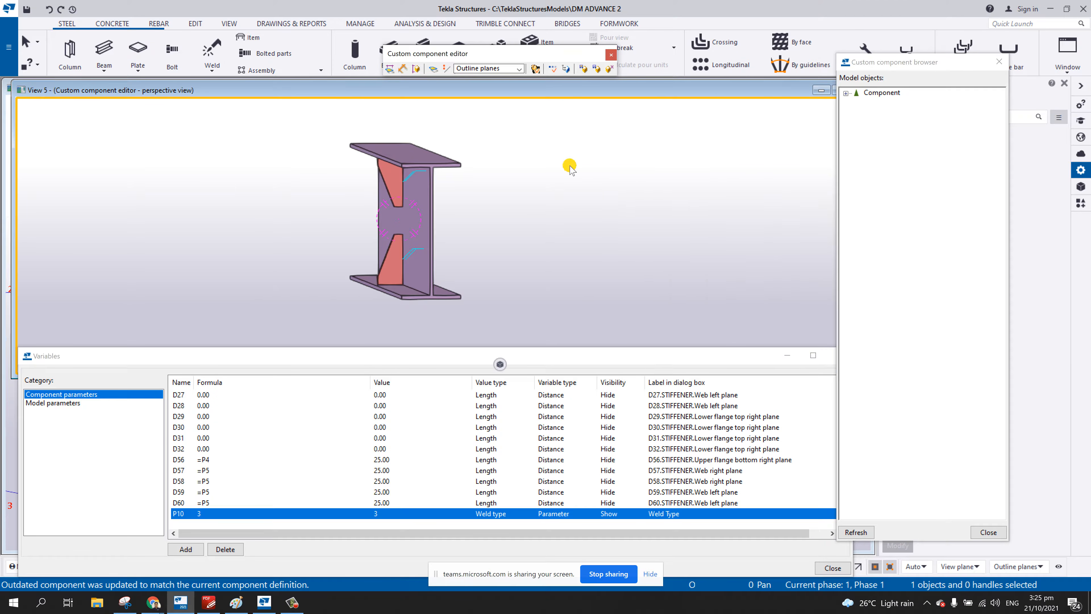
- Add a weld joining the lower stiffener on the near side to the beam
left_click(211, 51)
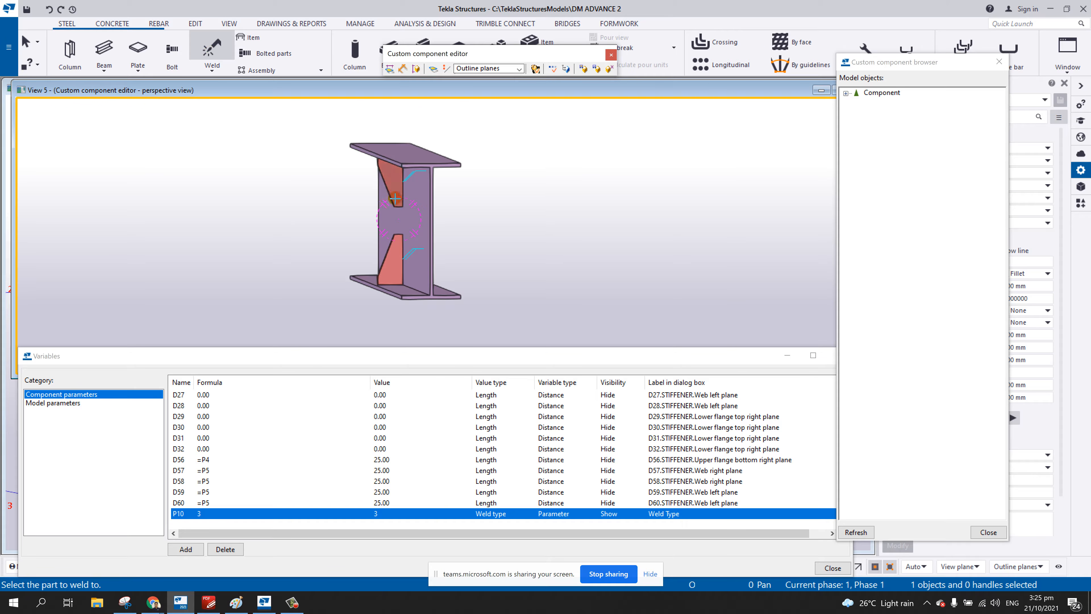
left_click(422, 279)
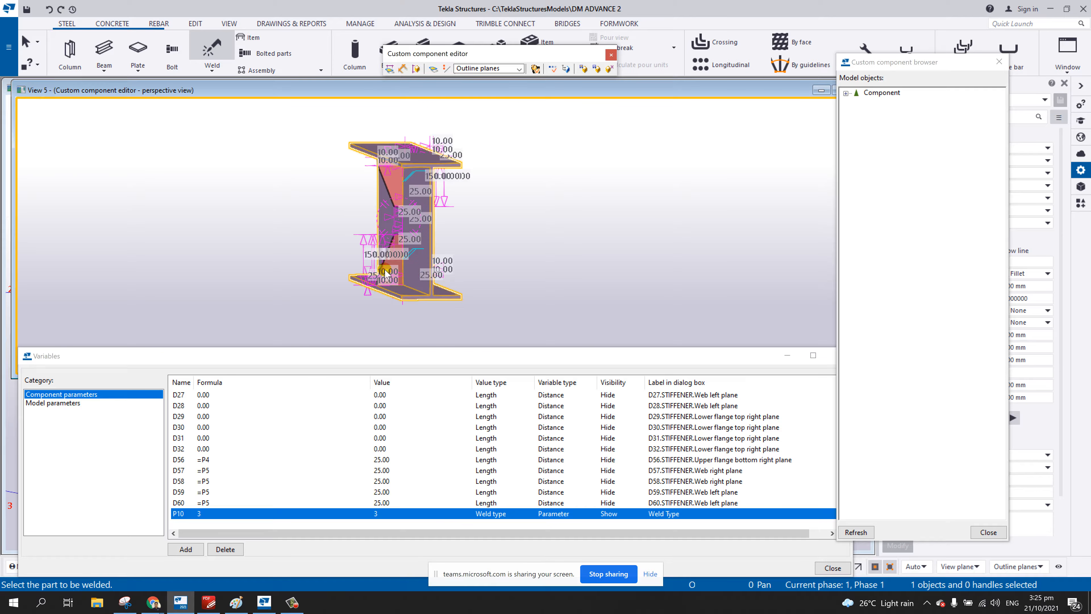
left_click(385, 270)
right_click(496, 244)
left_click(515, 251)
scroll(397, 280, "up", 4)
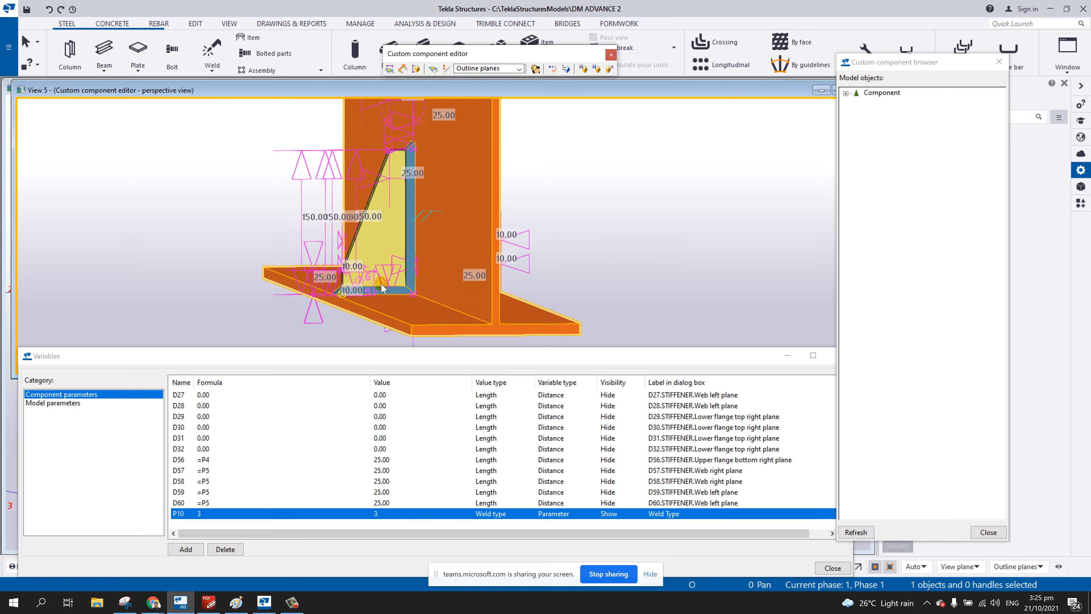
scroll(381, 284, "up", 2)
left_click(358, 350)
left_click(261, 285)
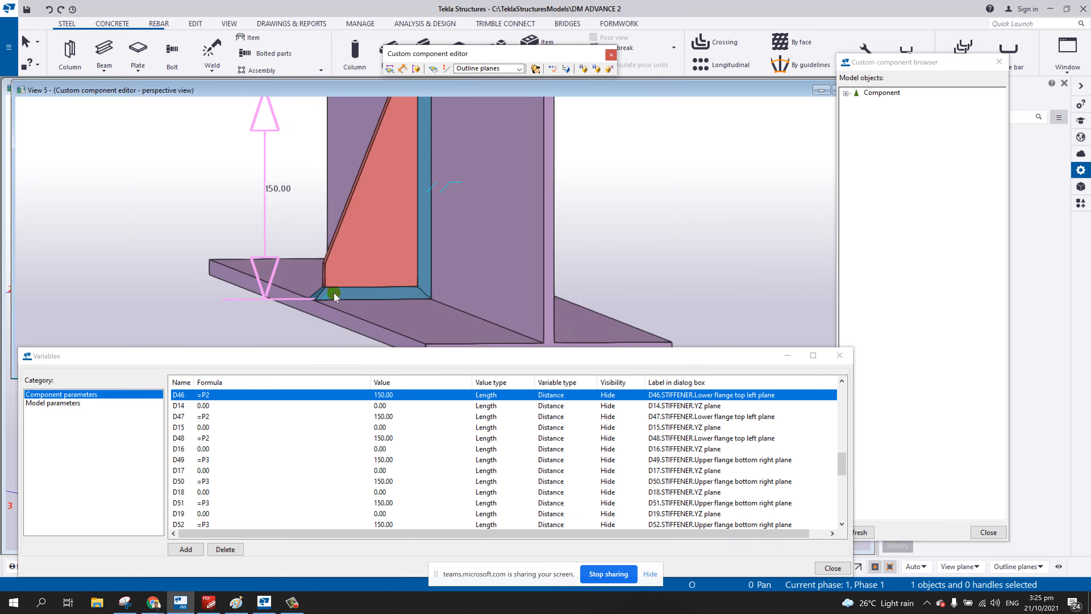
- Select the new stiffener weld and refresh the custom component browser to locate it among the component objects
left_click(329, 296)
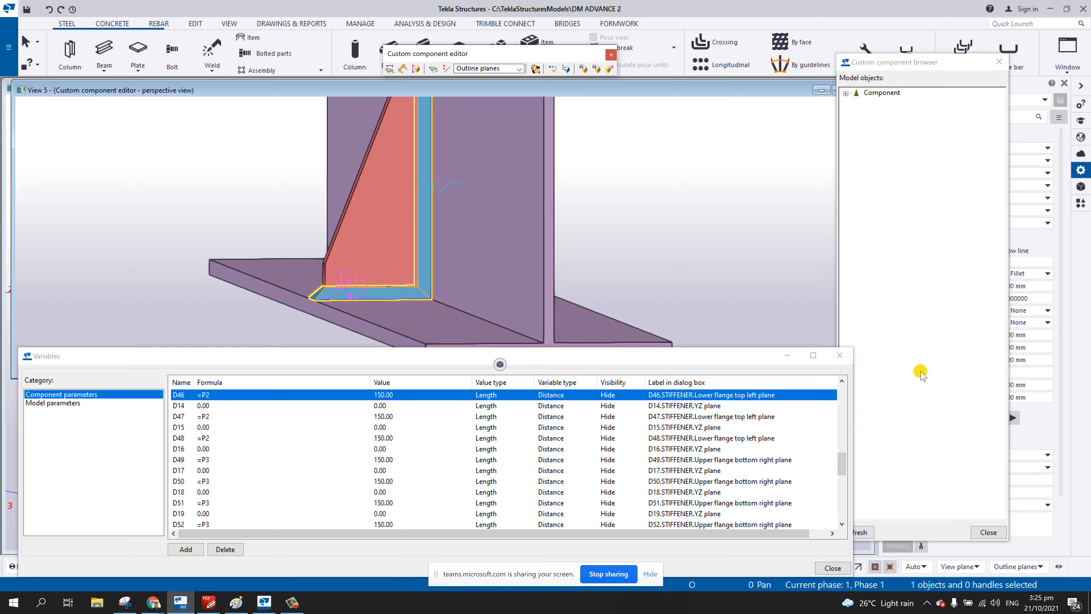
left_click(865, 532)
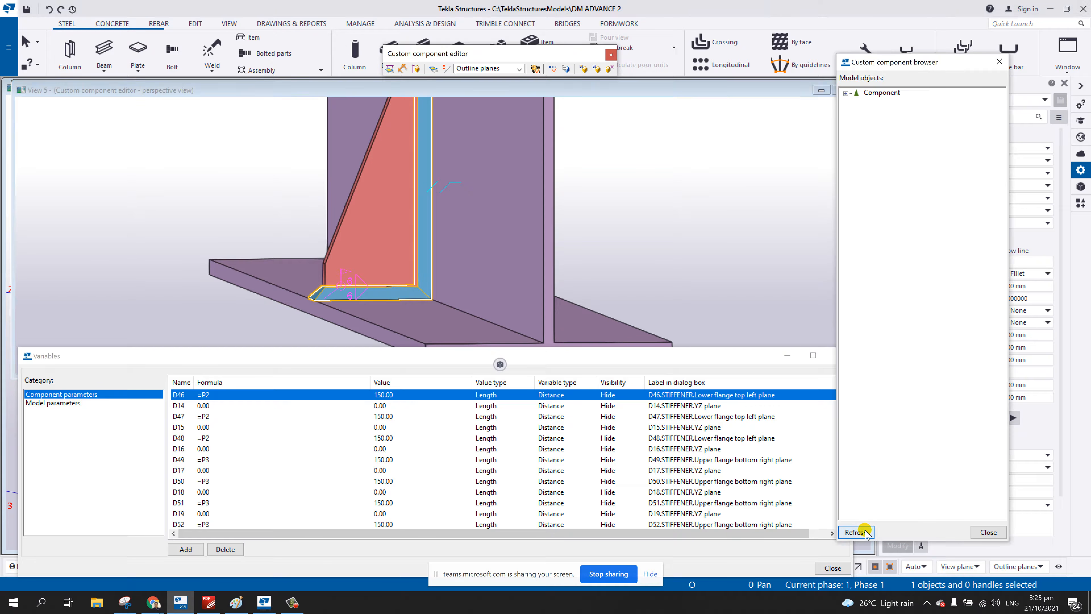
left_click(712, 285)
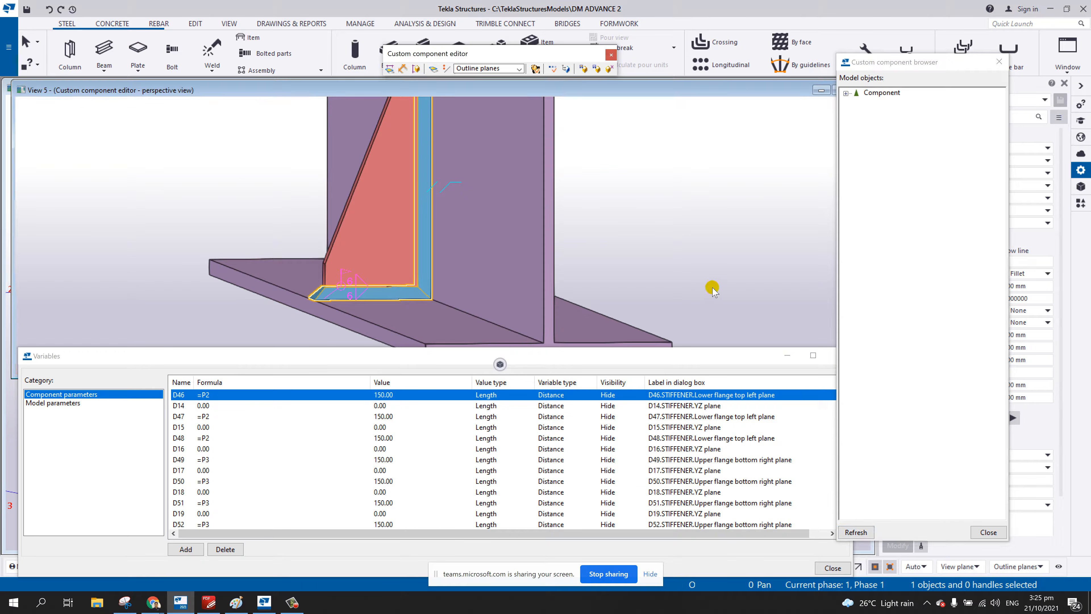
left_click(328, 293)
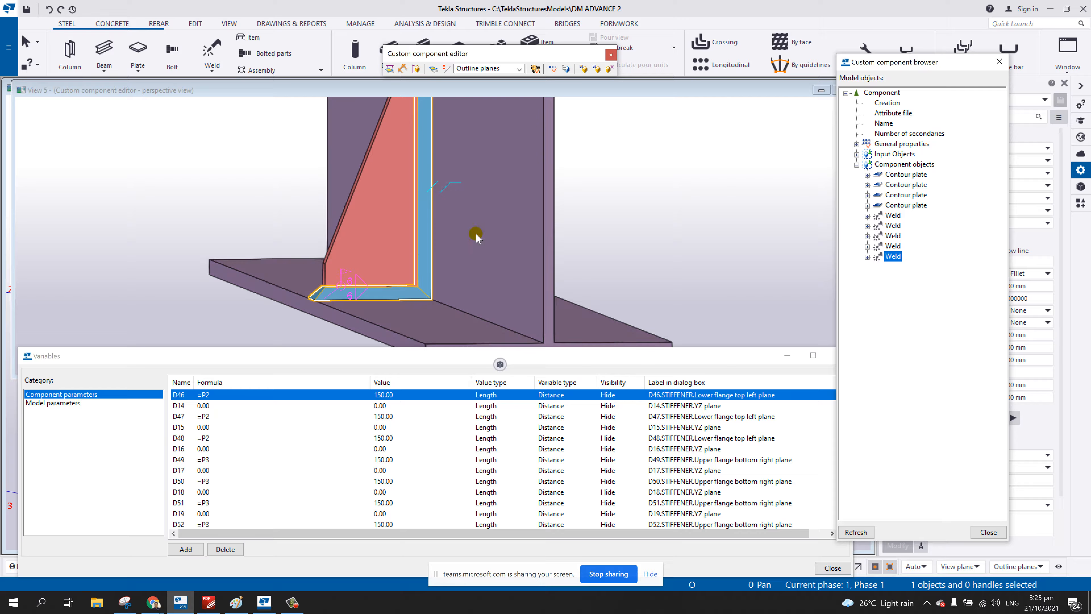
- Delete the newly added stiffener weld and refresh the custom component browser
left_click(343, 286)
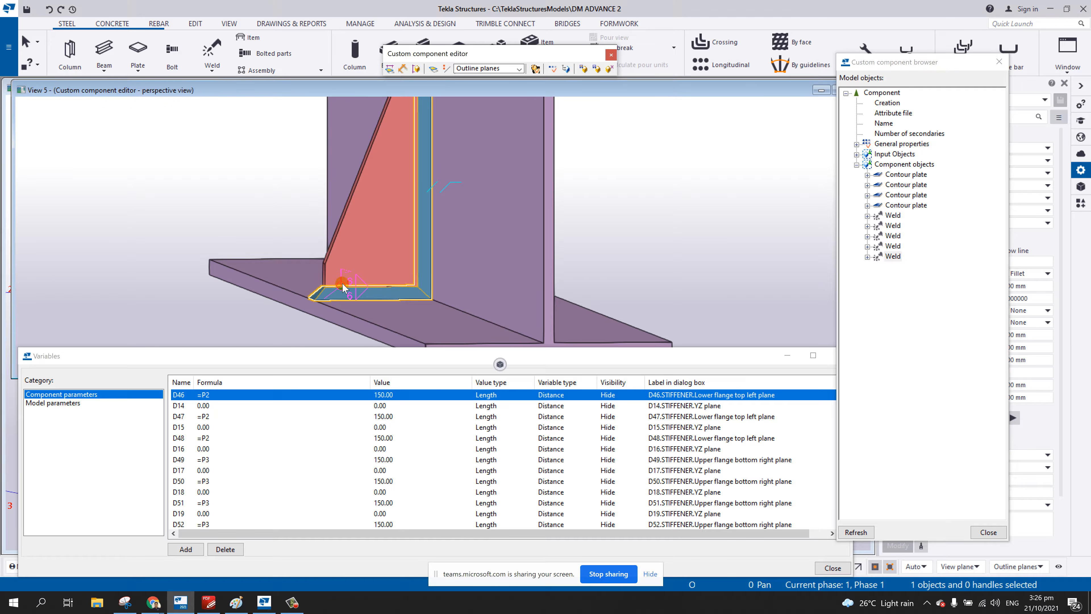
left_click(345, 284)
scroll(348, 281, "down", 3)
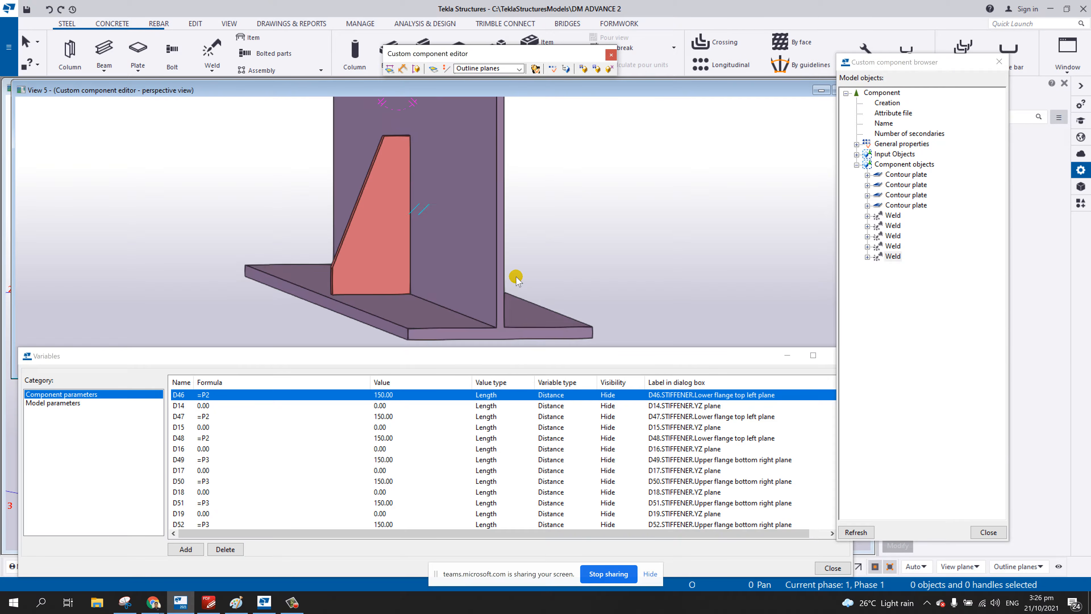
right_click(677, 152)
left_click(715, 215)
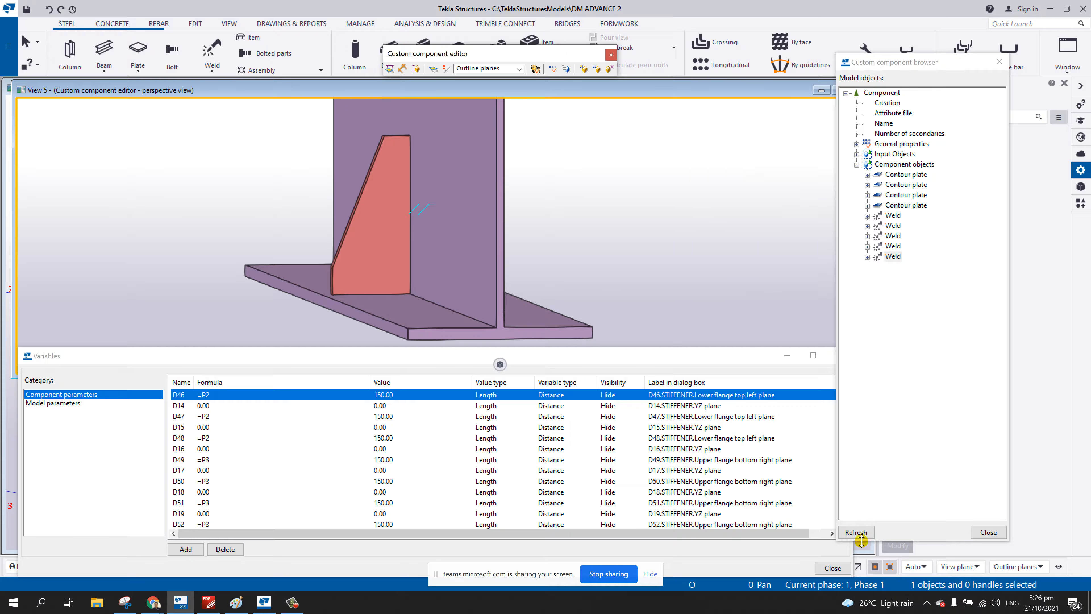
left_click(855, 532)
scroll(605, 225, "down", 3)
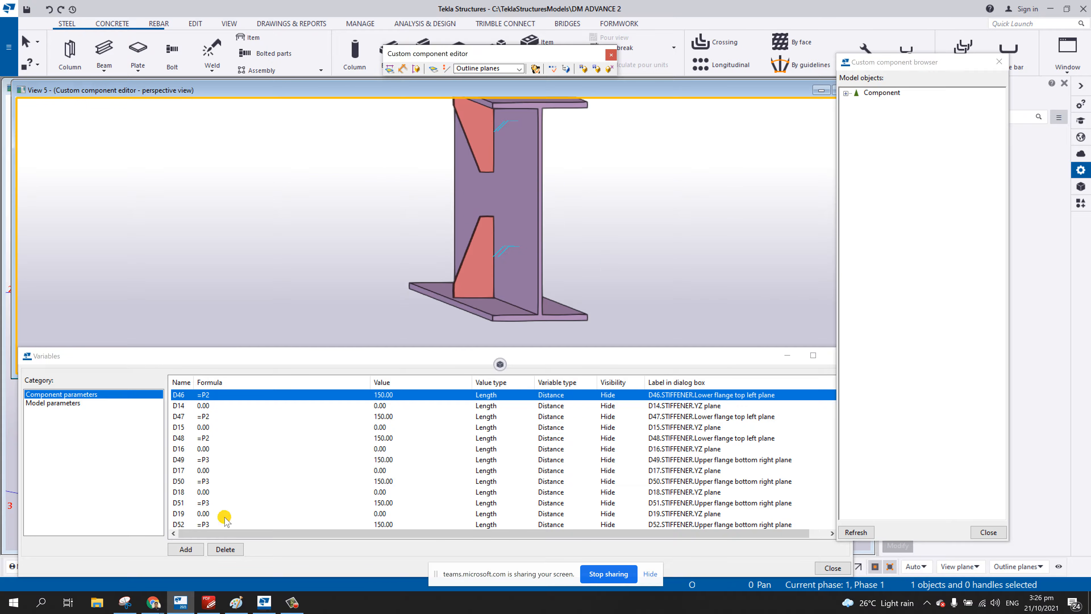
left_click(292, 602)
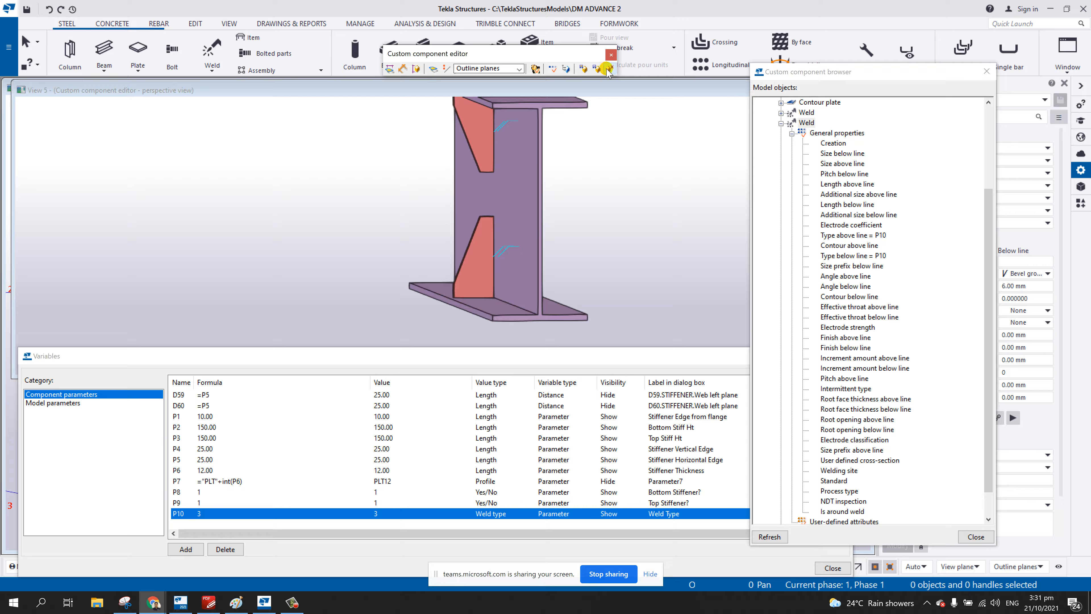
- Close the custom component editor, saving the changes and replacing all occurrences of DM_STIFFENER2 in the model
left_click(610, 68)
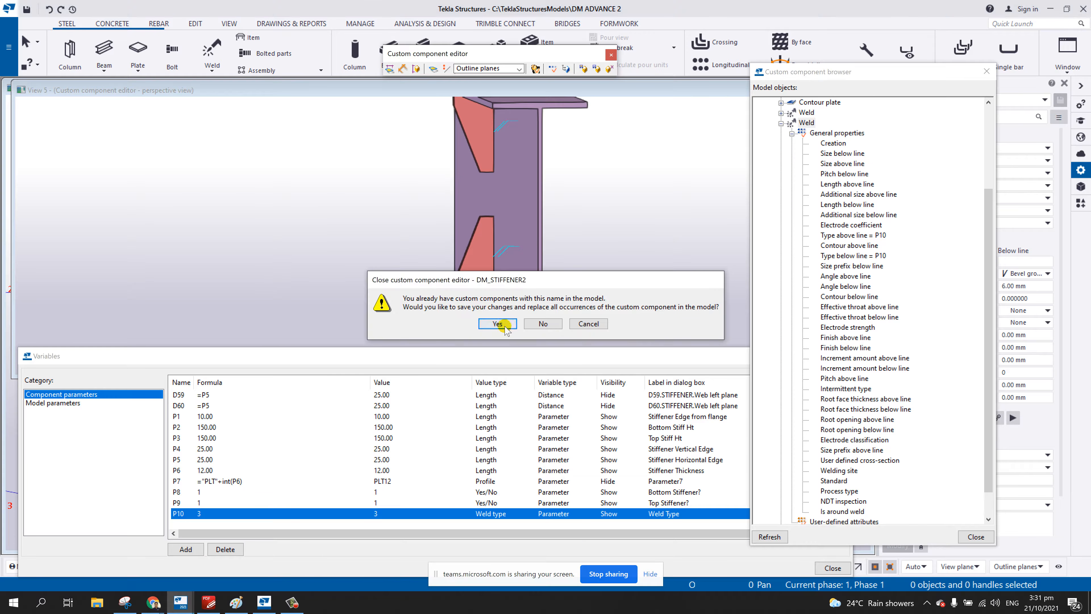
left_click(505, 327)
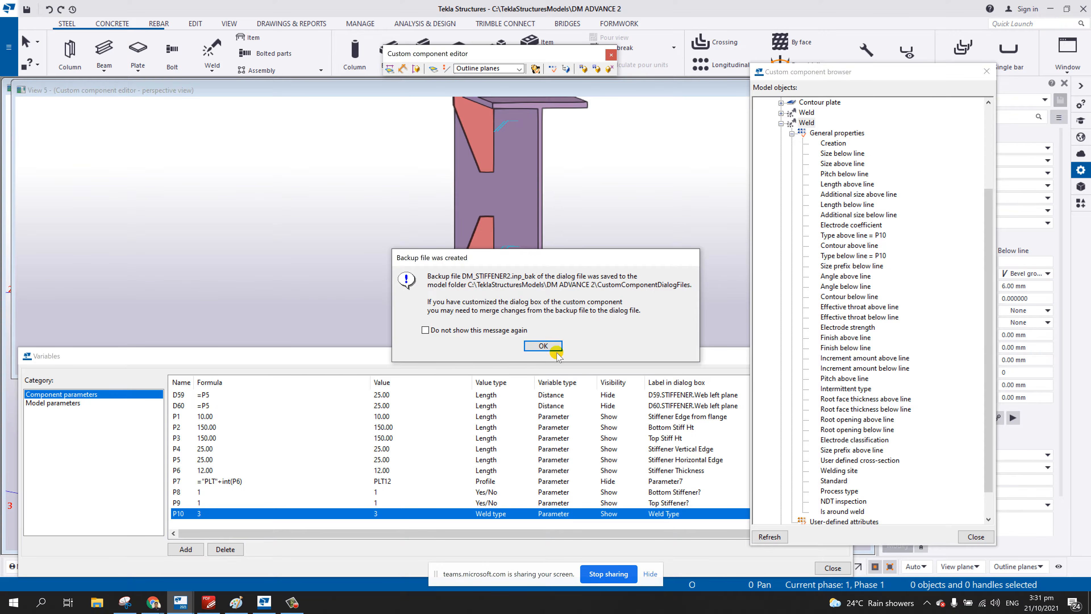
left_click(556, 349)
- Select all beams and components in the 3D view and move them linearly by 3000 mm in Z
scroll(633, 296, "down", 5)
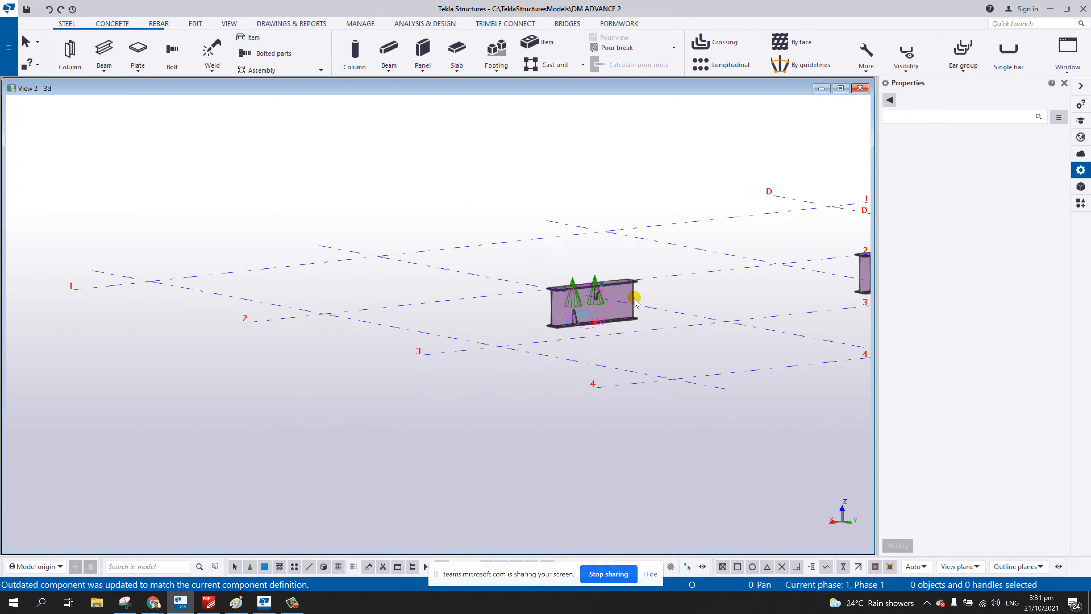
middle_click_drag(634, 298, 399, 314)
scroll(445, 302, "down", 4)
middle_click_drag(462, 298, 742, 322, "ctrl")
middle_click_drag(526, 291, 765, 302)
scroll(759, 302, "down", 2)
scroll(516, 338, "up", 4)
middle_click_drag(555, 283, 689, 288)
left_click_drag(247, 202, 850, 434)
right_click(654, 195)
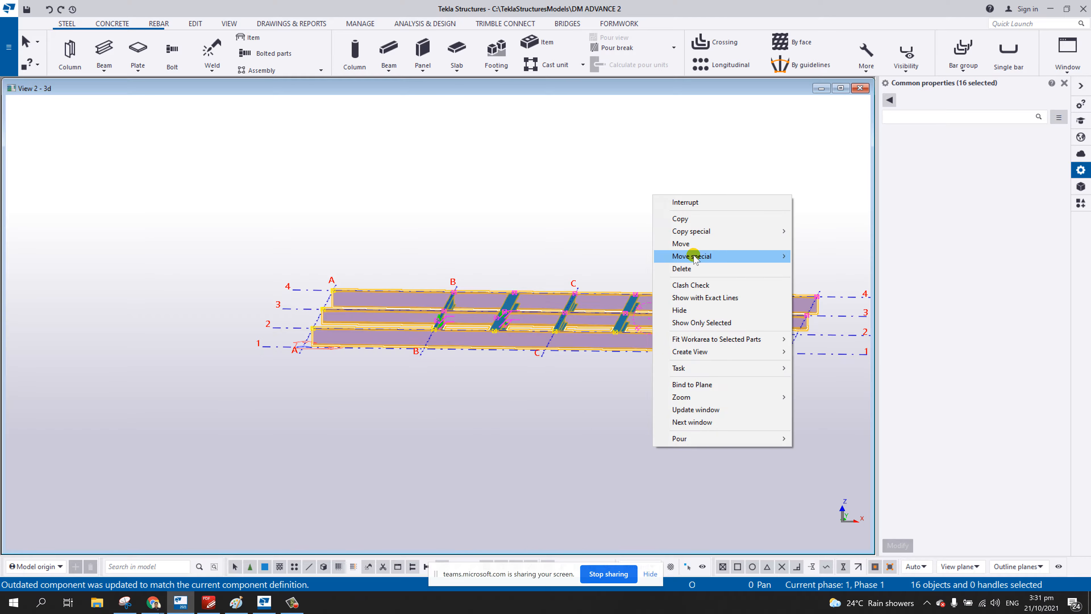
mouse_move(694, 257)
left_click(806, 256)
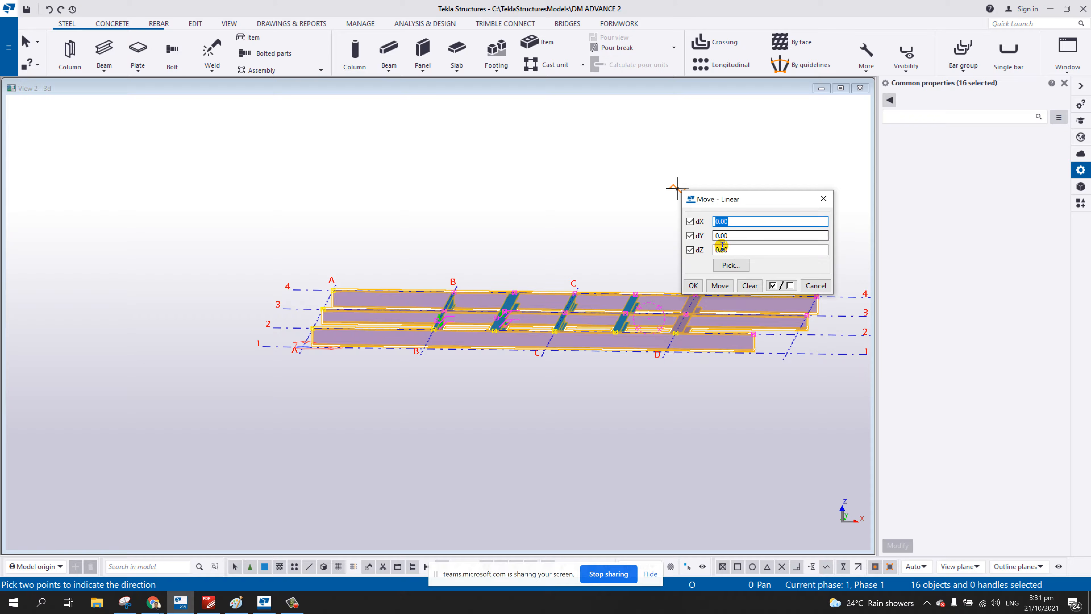
double_click(722, 248)
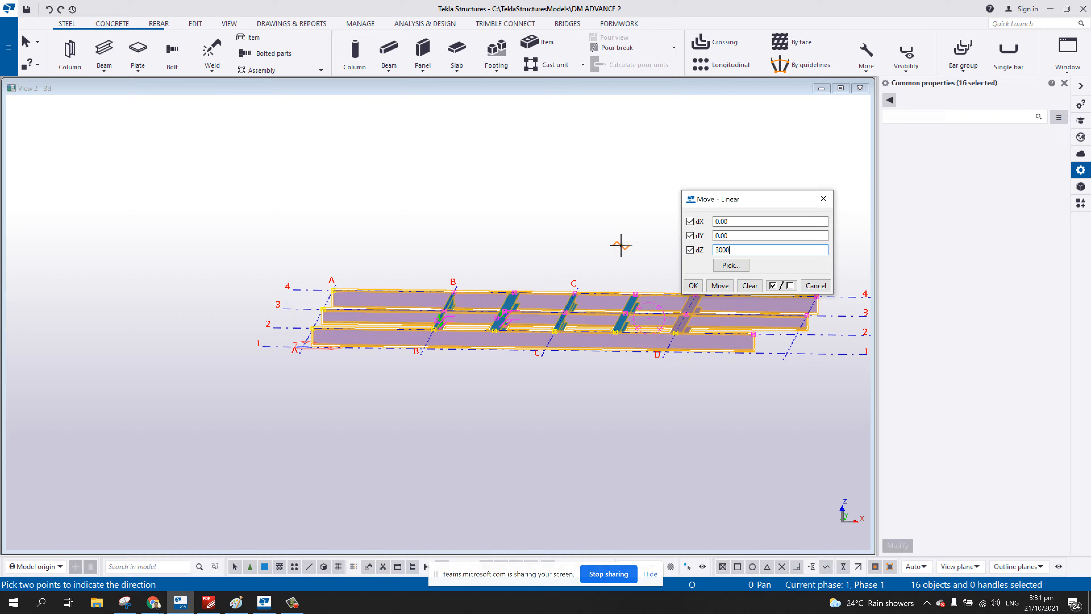
left_click(731, 292)
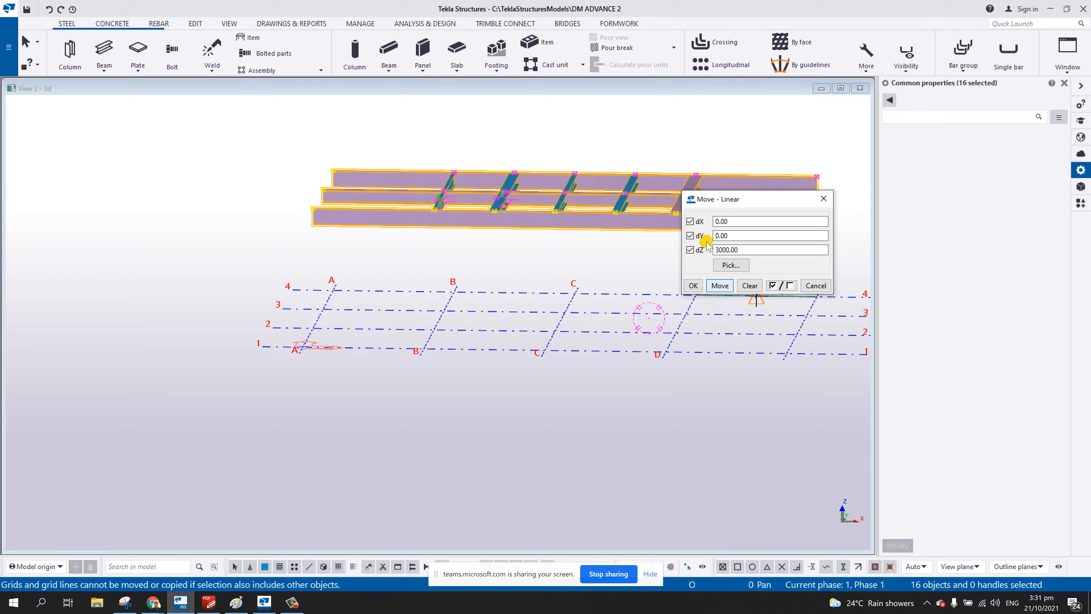
left_click(824, 198)
right_click(558, 133)
left_click(571, 141)
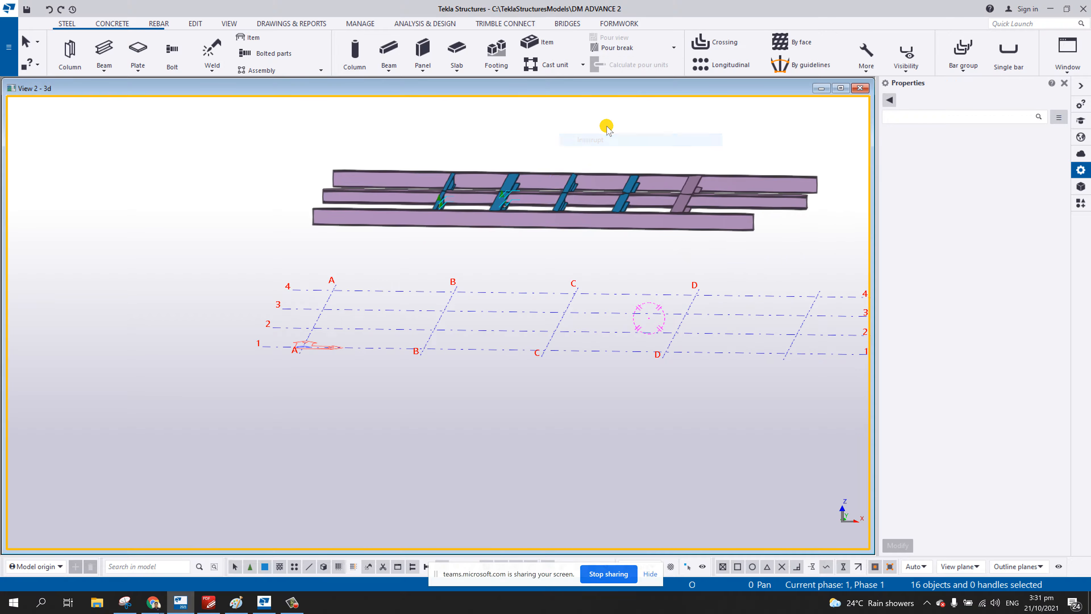
scroll(556, 190, "up", 6)
scroll(587, 213, "down", 4)
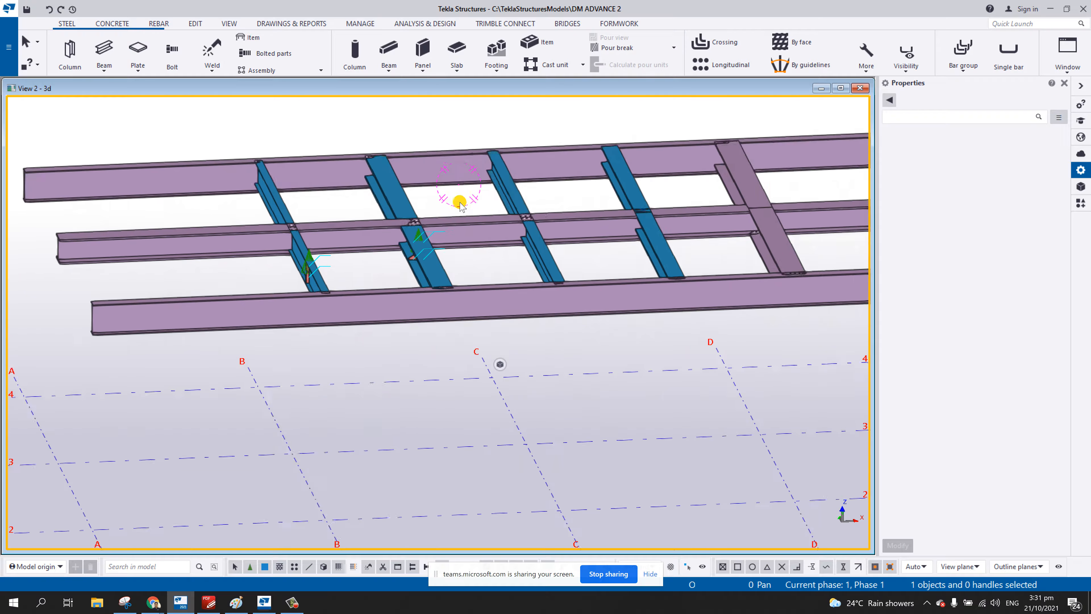
- Create a 3D part view of the front long W310X143 beam and switch it to a plane view
scroll(514, 212, "up", 6)
scroll(545, 232, "down", 6)
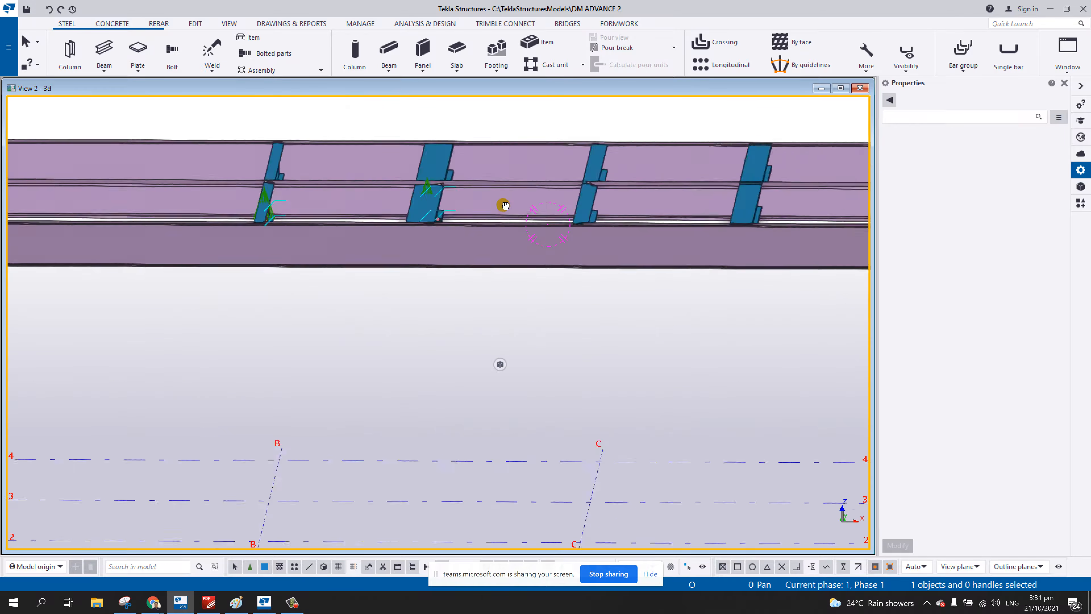
scroll(543, 217, "up", 4)
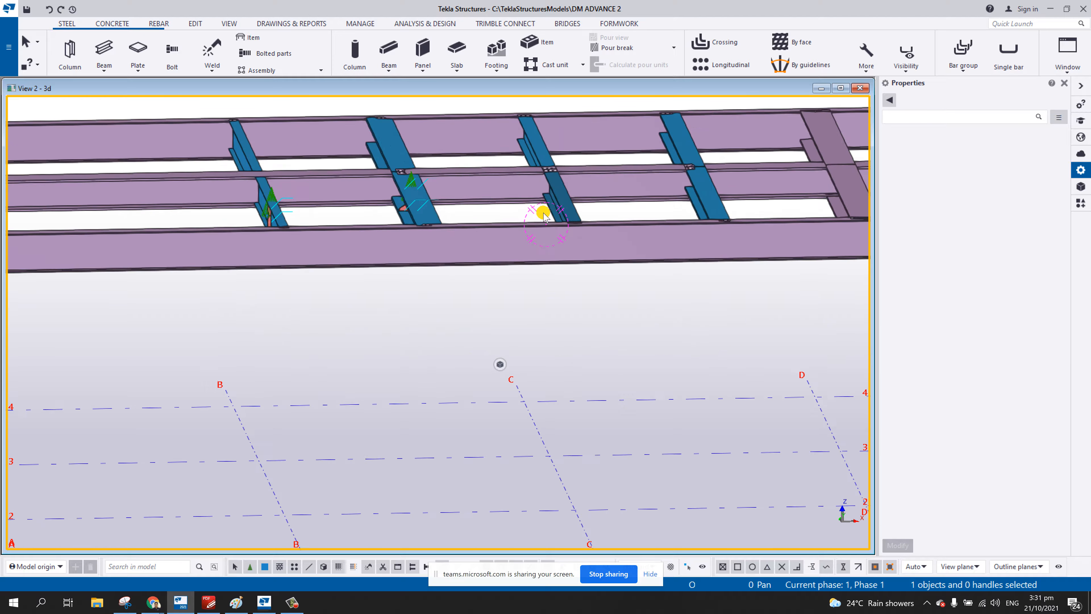
middle_click_drag(535, 212, 345, 290)
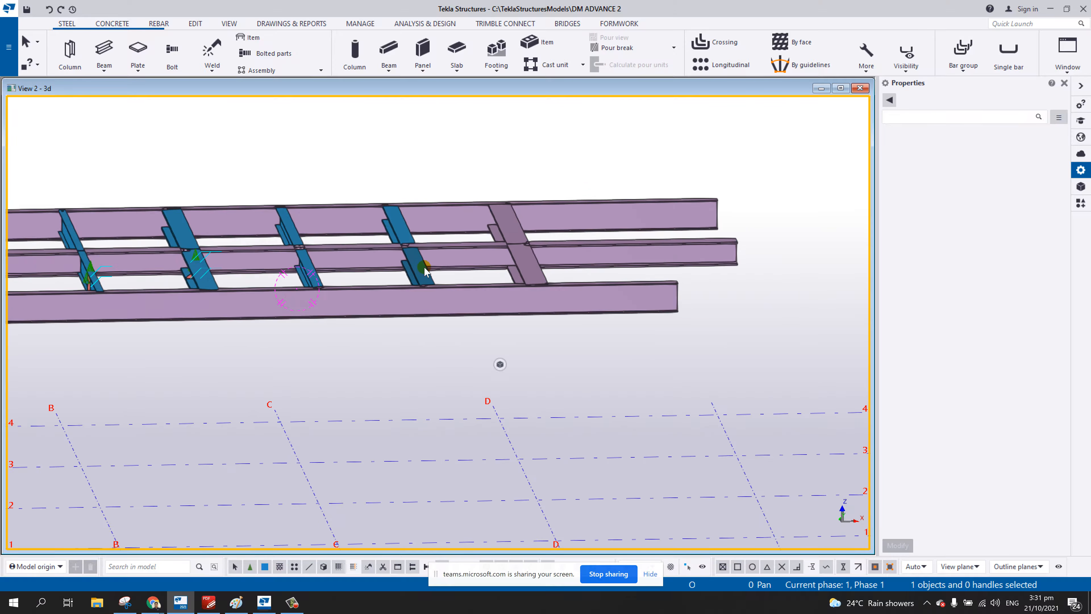
scroll(376, 294, "down", 2)
scroll(335, 277, "up", 3)
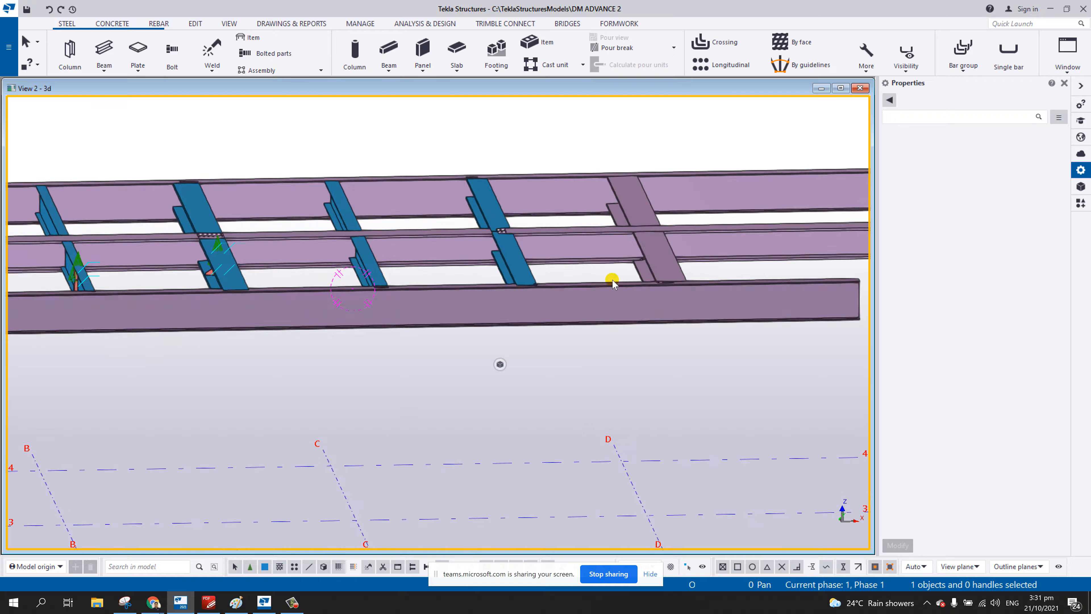
left_click(661, 266)
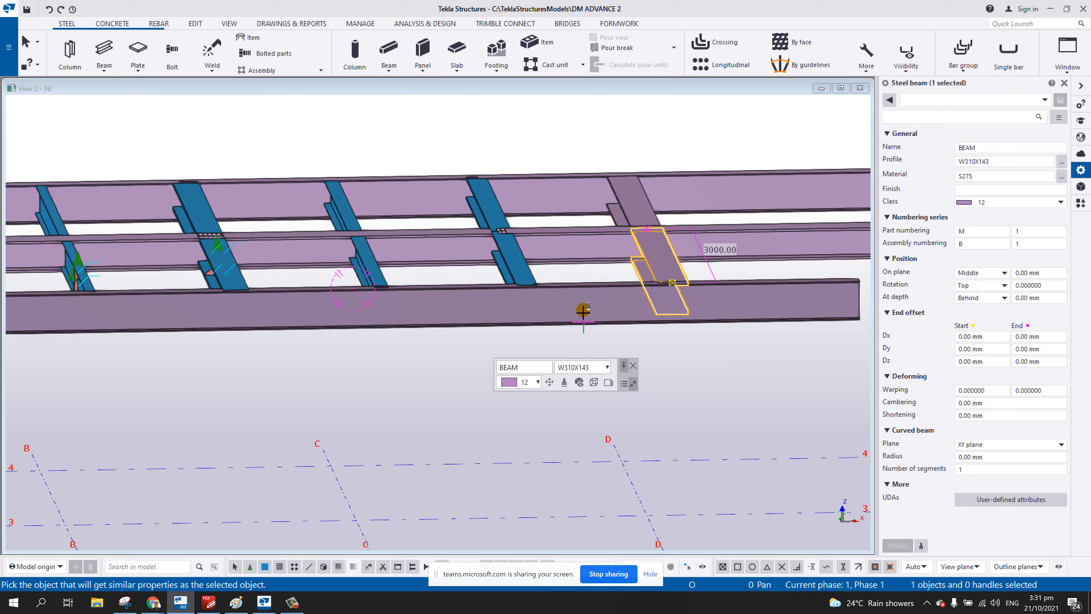
right_click(582, 185)
middle_click_drag(500, 364, 462, 310, "ctrl")
left_click(449, 320)
right_click(450, 320)
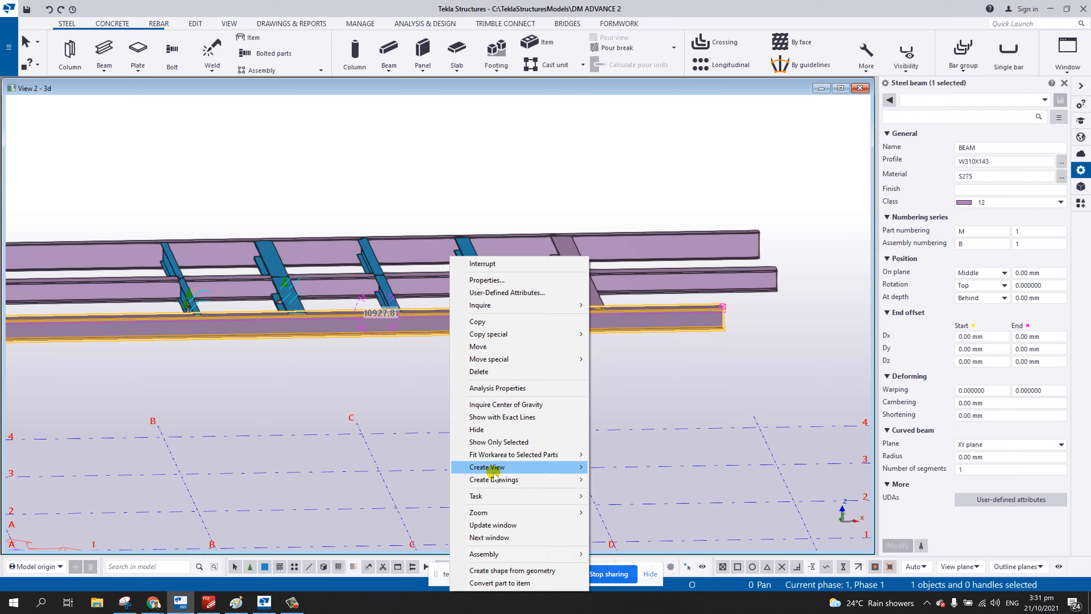
mouse_move(483, 467)
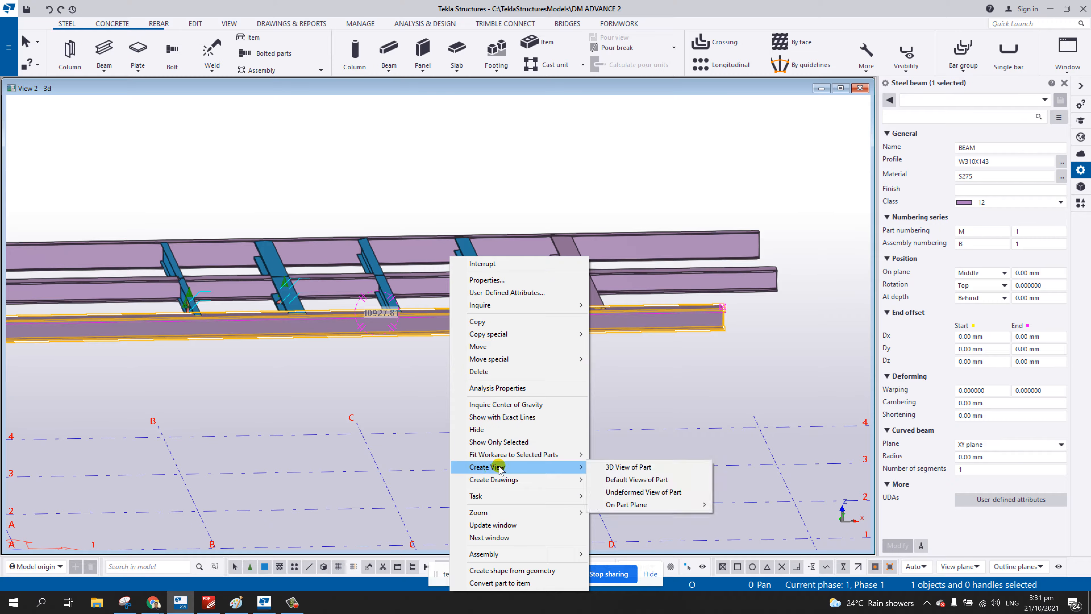
left_click(624, 468)
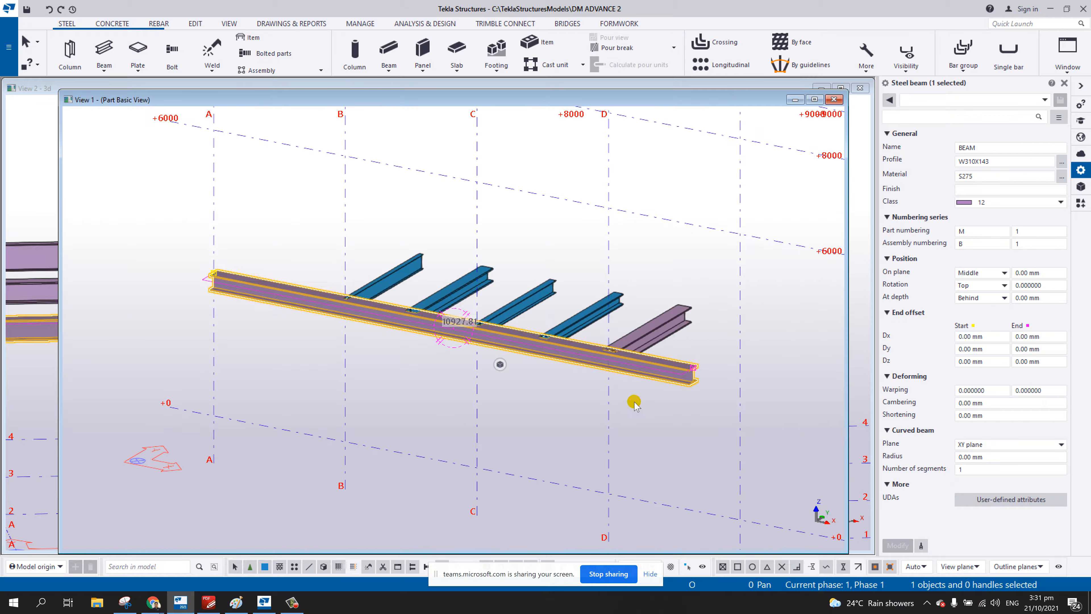
key("ctrl+p")
scroll(462, 307, "up", 4)
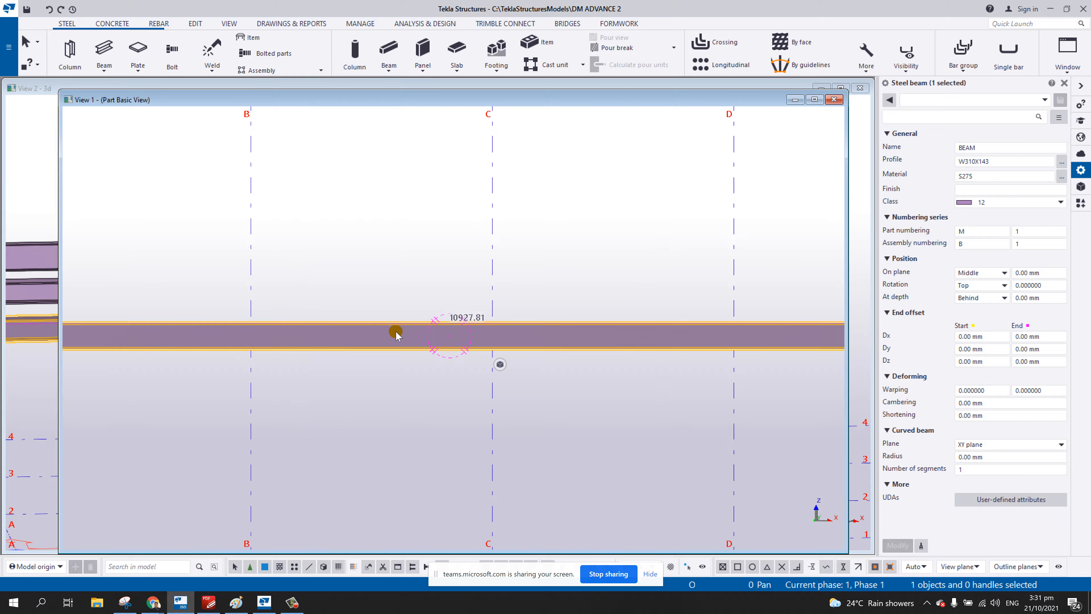
- Draw a W410X53 girder sloping upward from the main beam's mid-depth at grid line C
left_click(450, 245)
scroll(452, 197, "up", 2)
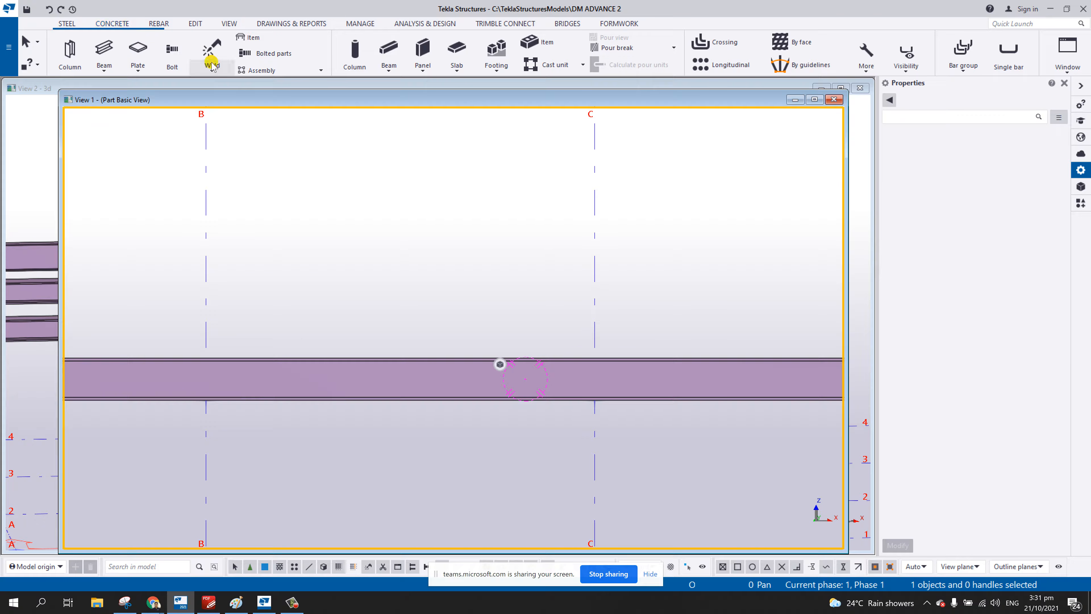
left_click(105, 54)
scroll(617, 395, "up", 2)
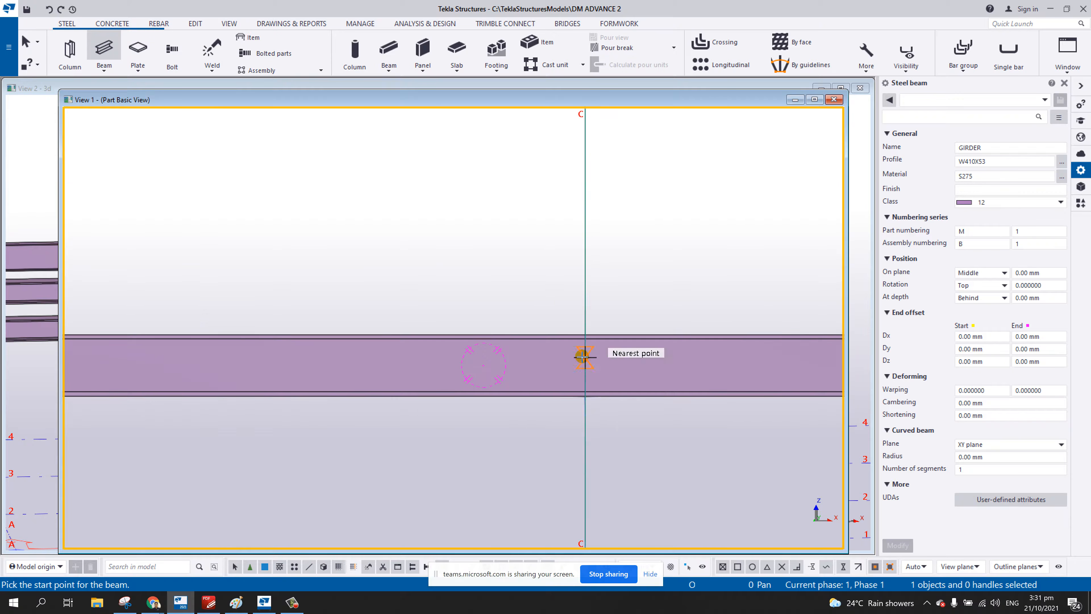
left_click(584, 364)
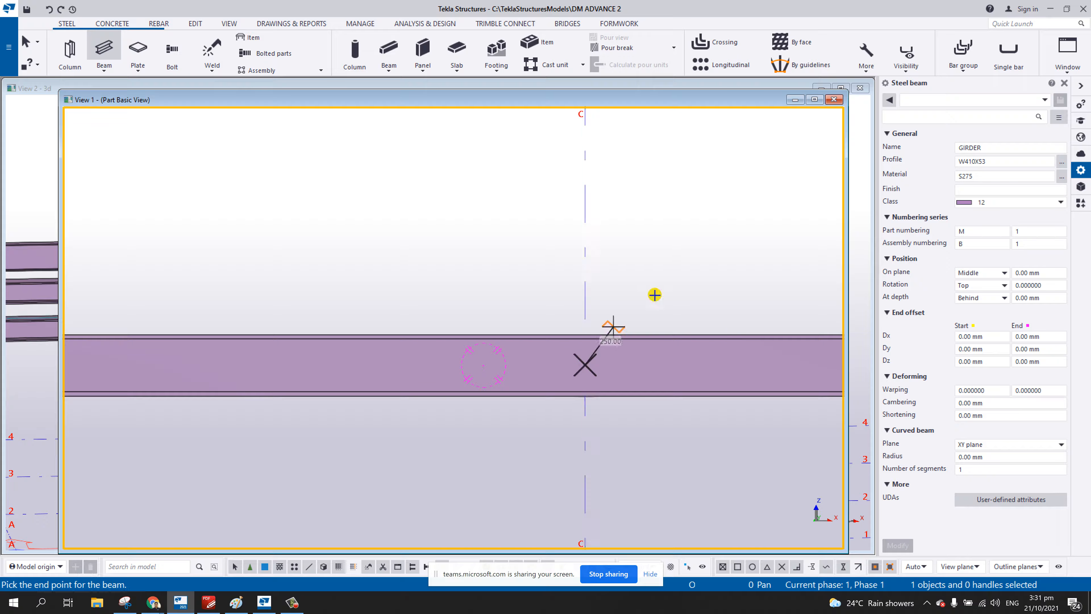
left_click(735, 204)
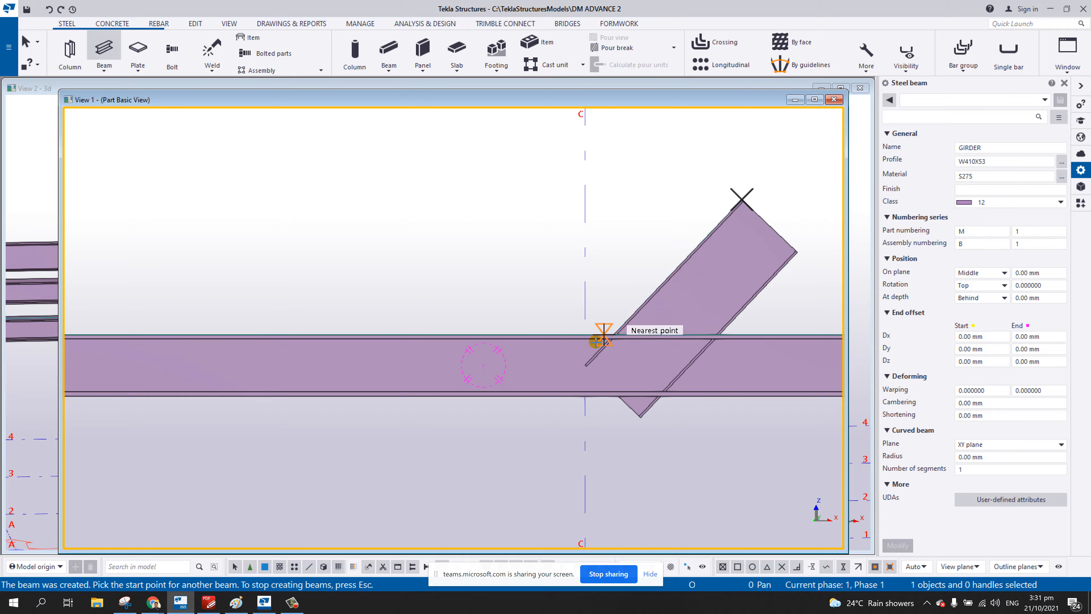
right_click(599, 254)
left_click(622, 263)
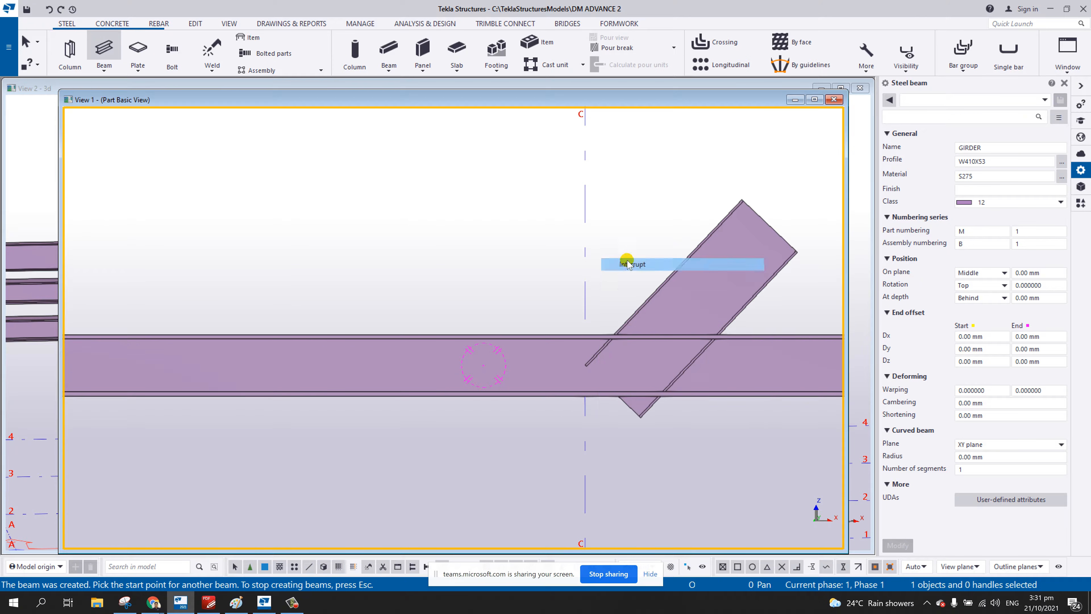
- Delete the main W310X143 beam, and undo both that deletion and the sloping girder
left_click(746, 343)
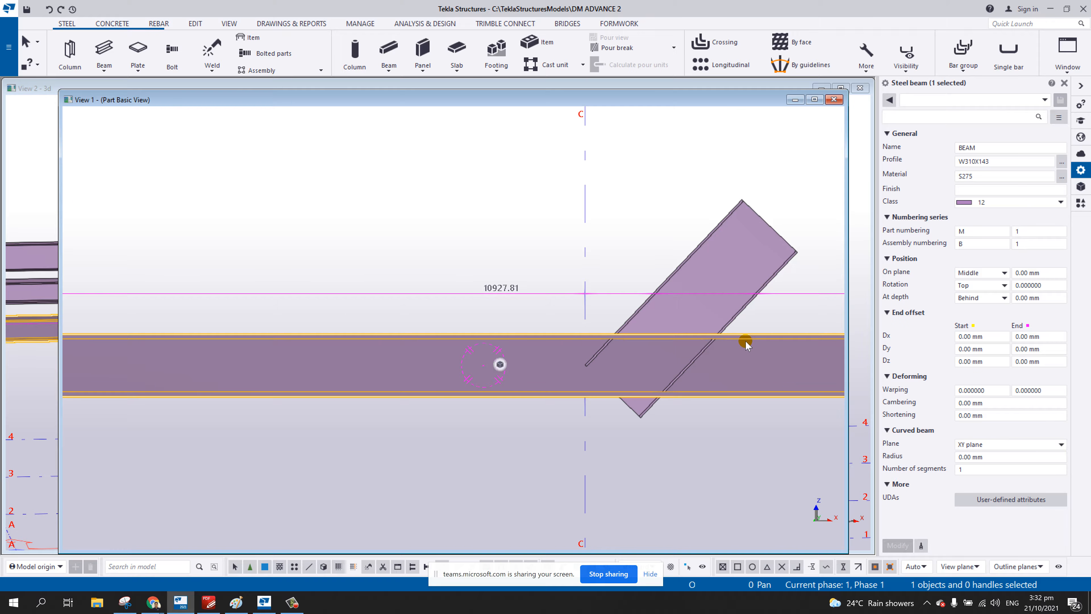
key("Delete")
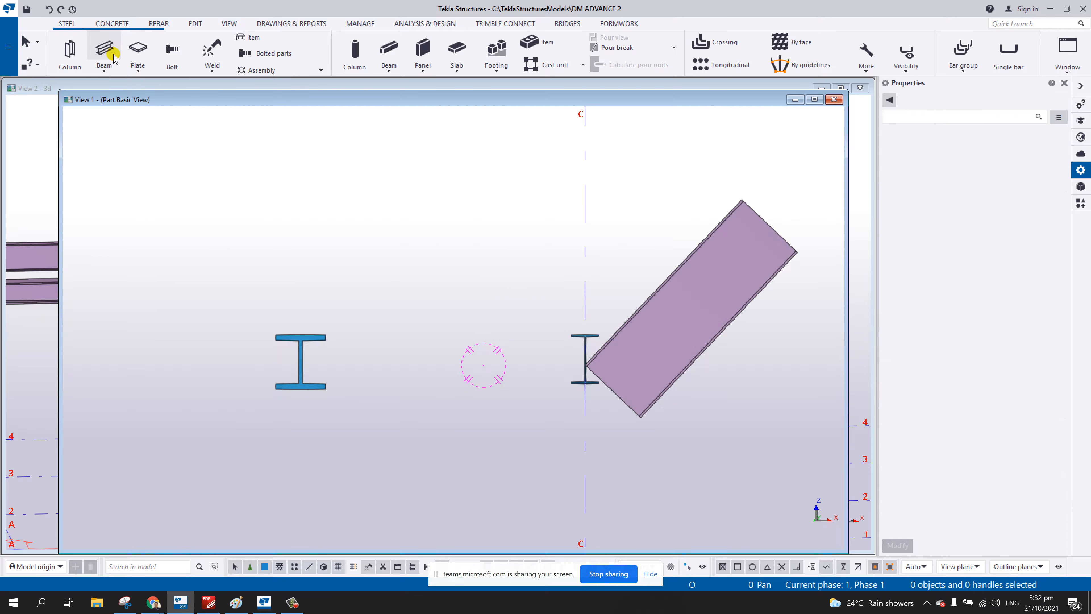
left_click(104, 50)
middle_click_drag(499, 197, 406, 155)
key("ctrl+z")
key("ctrl+z")
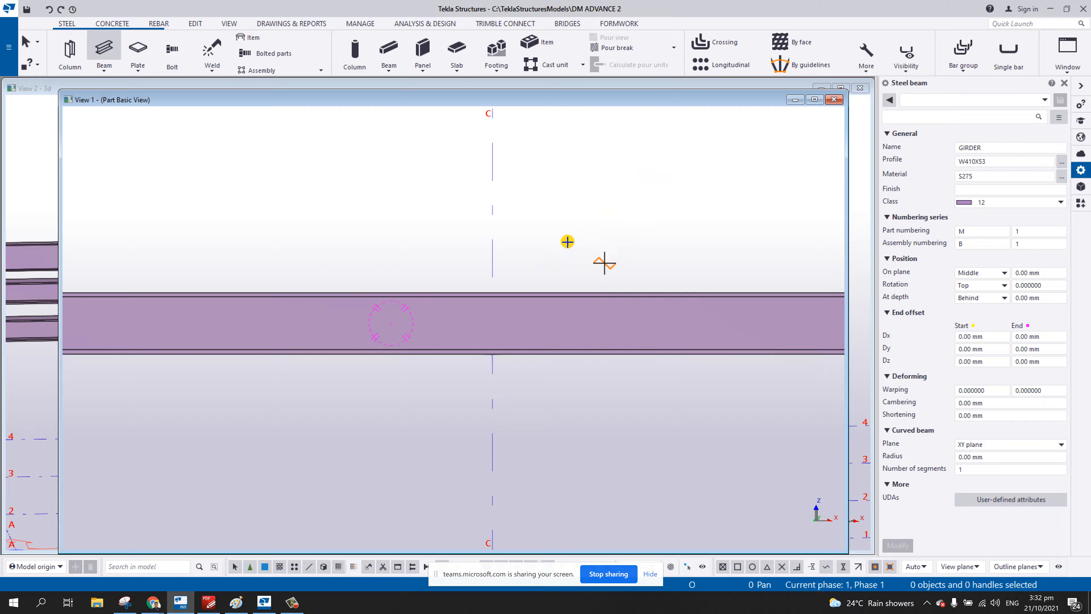
right_click(524, 211)
left_click(532, 216)
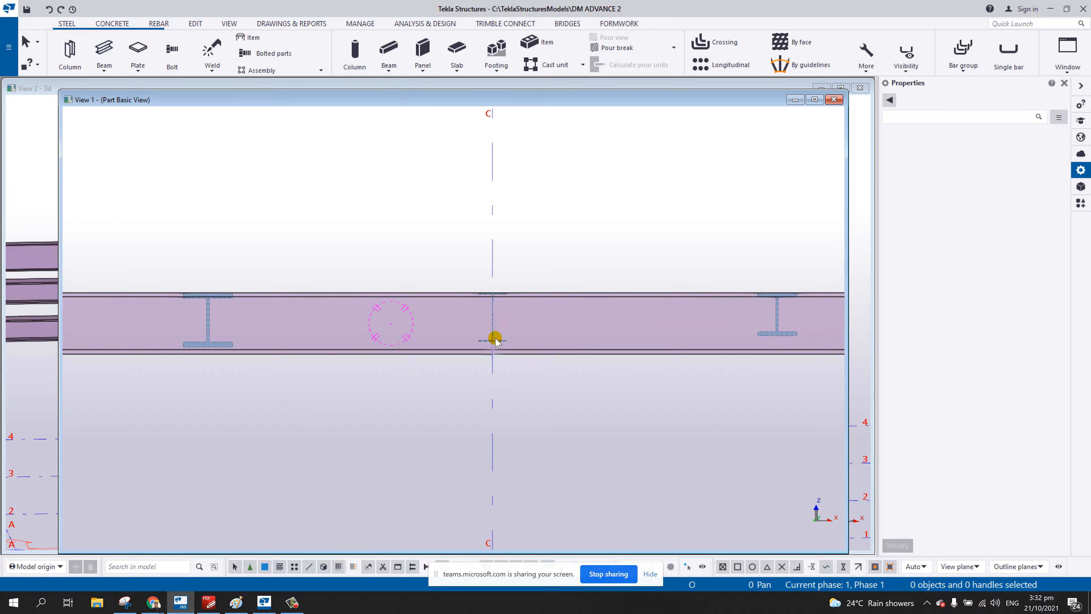
- Draw two W200X100 beams sloping up from the main beam at grid C, about 1300 mm to the right and 1150 mm to the left
left_click(796, 336)
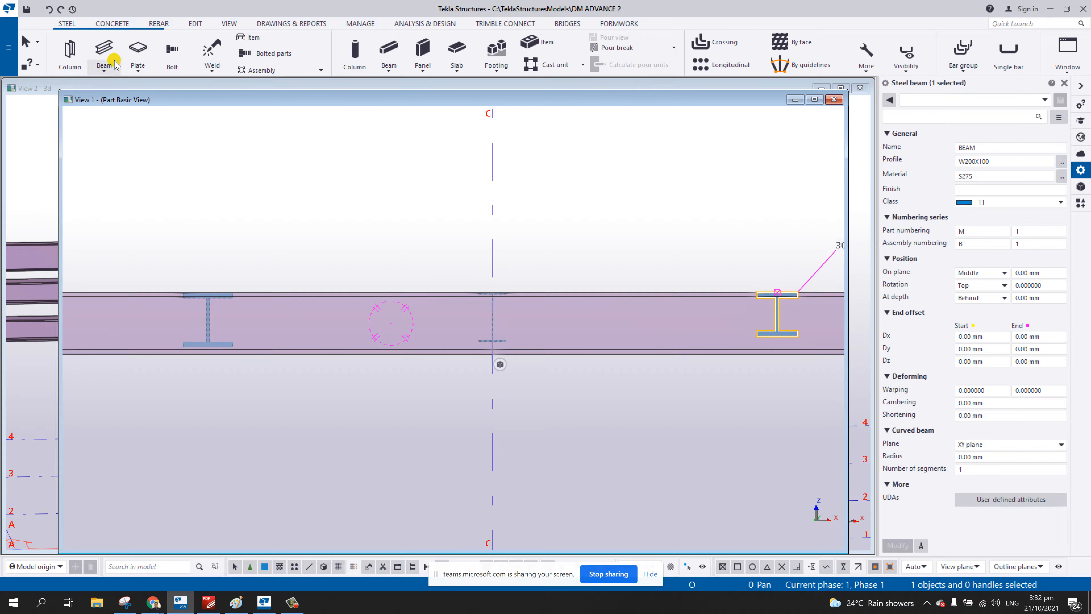
left_click(103, 48)
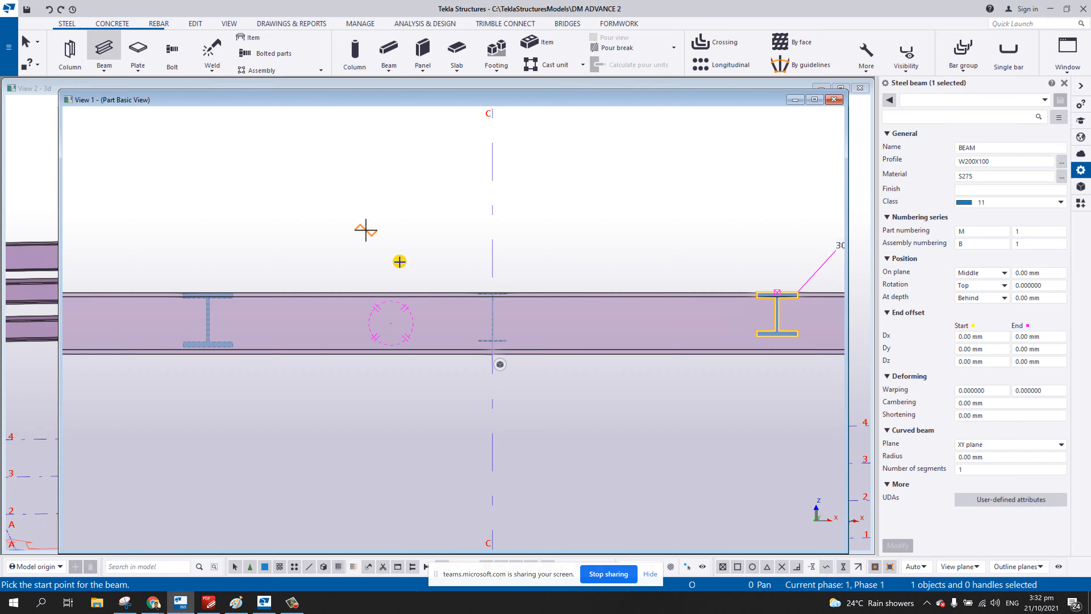
left_click(492, 320)
left_click(662, 136)
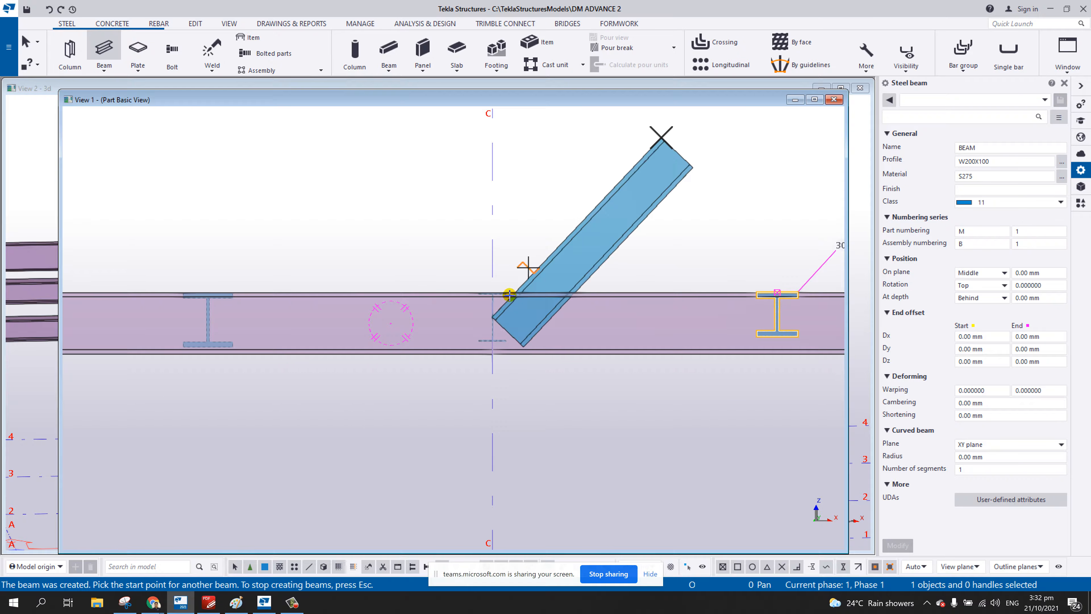
left_click(493, 318)
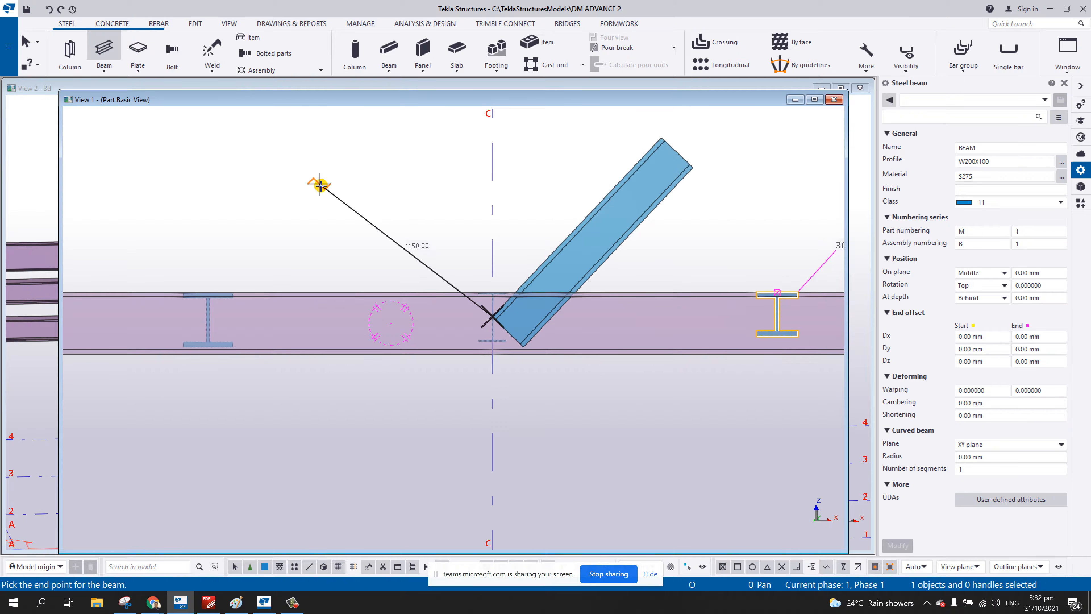
left_click(337, 163)
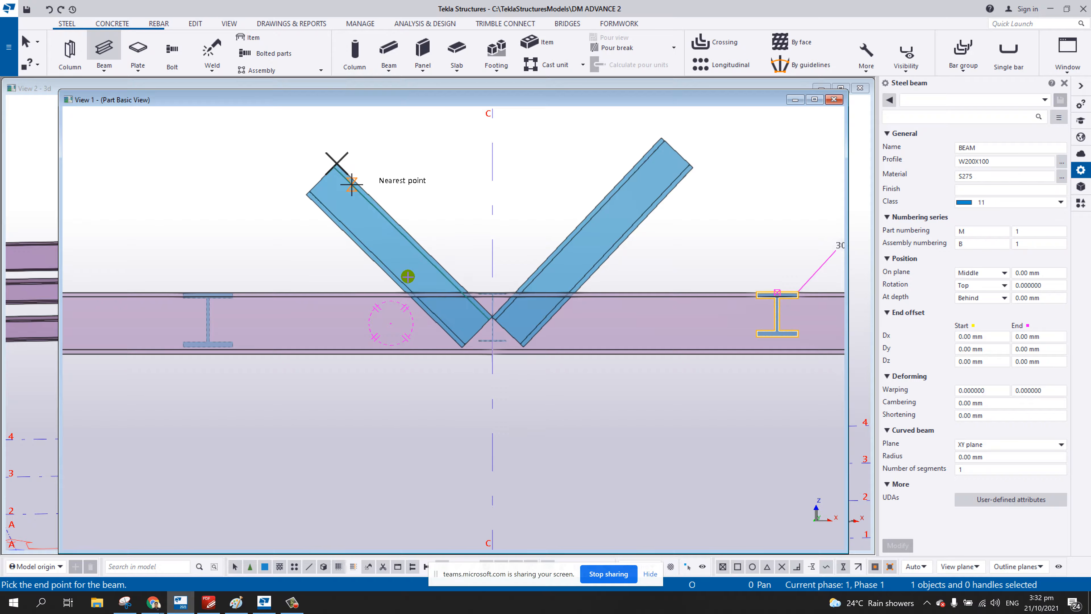
- Draw two more W200X100 beams sloping down from the same point, about 1400 mm to the left and 1500 mm to the right
left_click(492, 318)
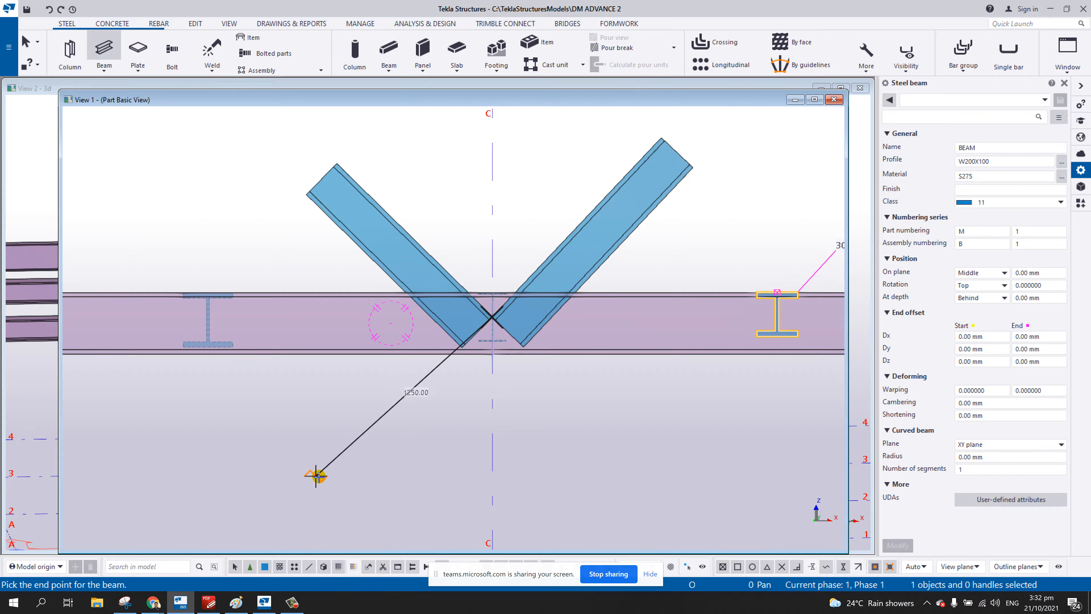
left_click(296, 496)
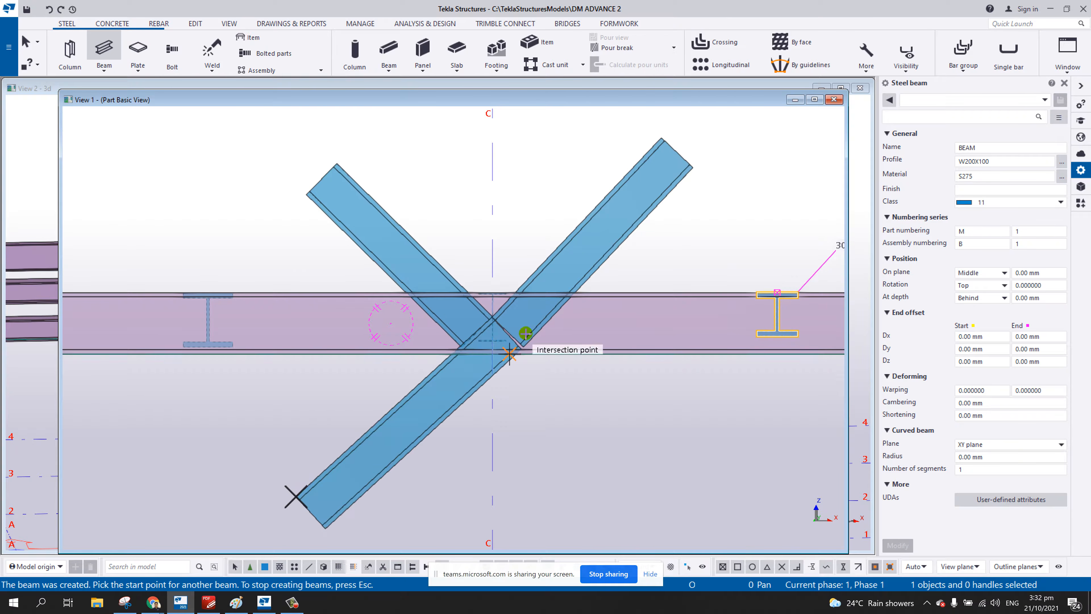
left_click(493, 318)
left_click(699, 511)
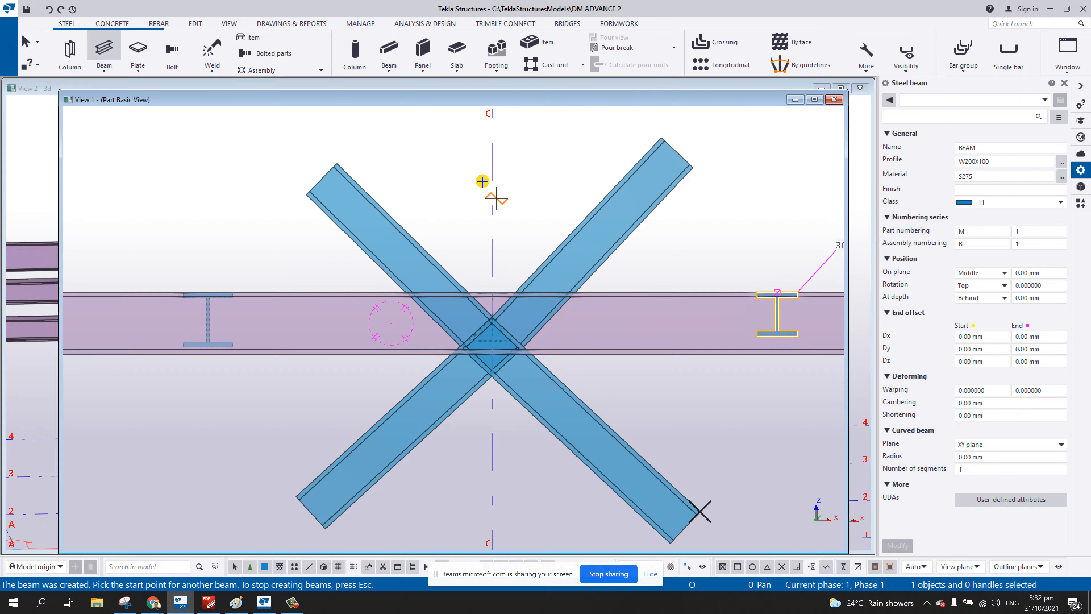
right_click(483, 178)
left_click(509, 188)
- Set the At depth position of the two downward-sloping beams to Middle
scroll(525, 214, "up", 1)
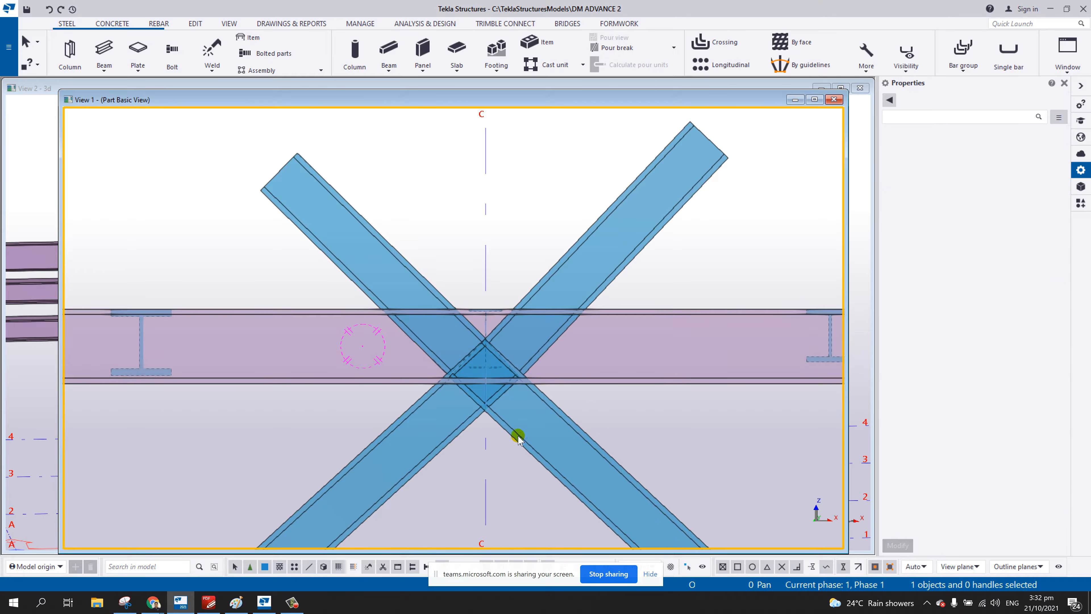
left_click(441, 443)
left_click(537, 454, "ctrl")
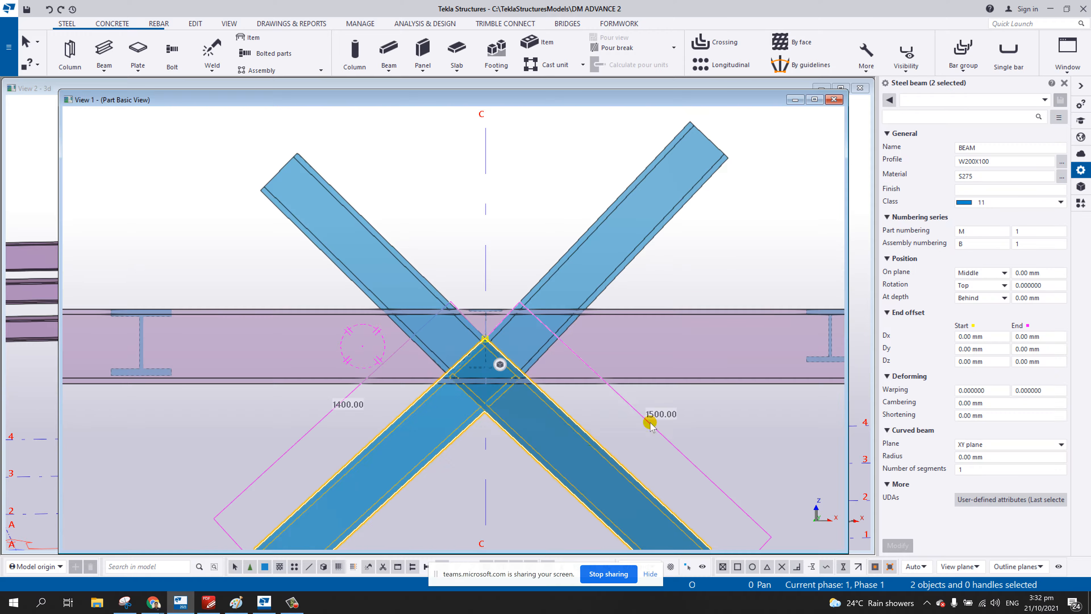
left_click(980, 297)
left_click(975, 312)
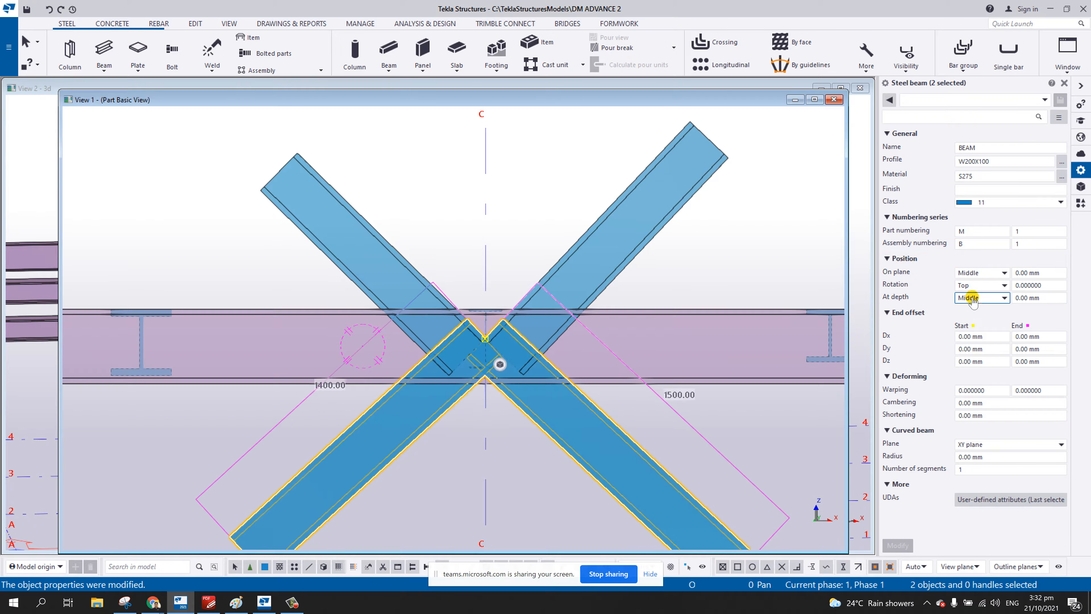
- Set the At depth position of the two upward-sloping beams to Middle
left_click_drag(706, 202, 410, 226)
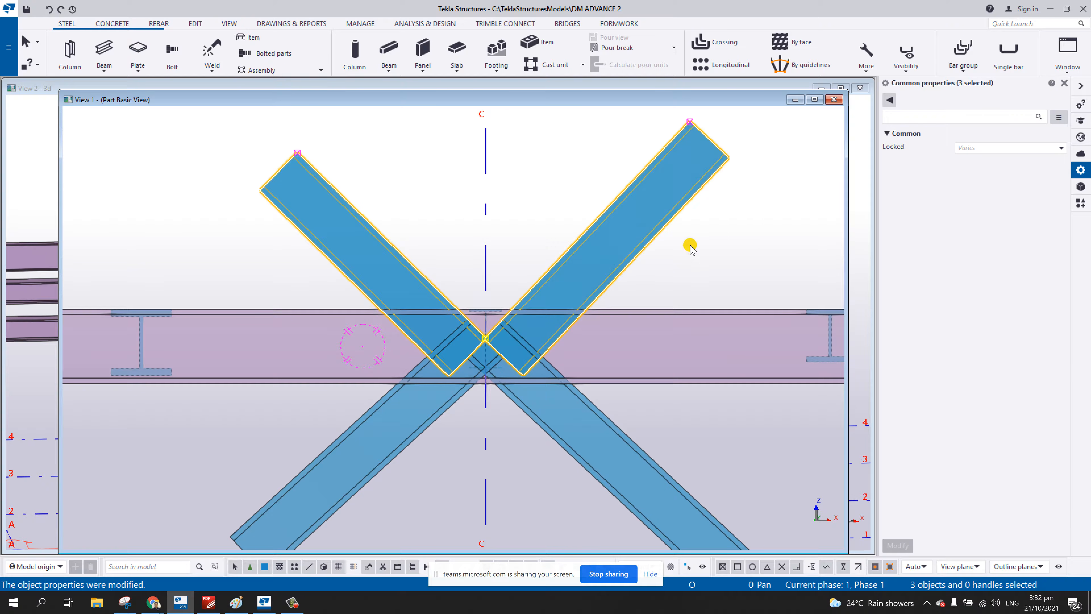
left_click(621, 241)
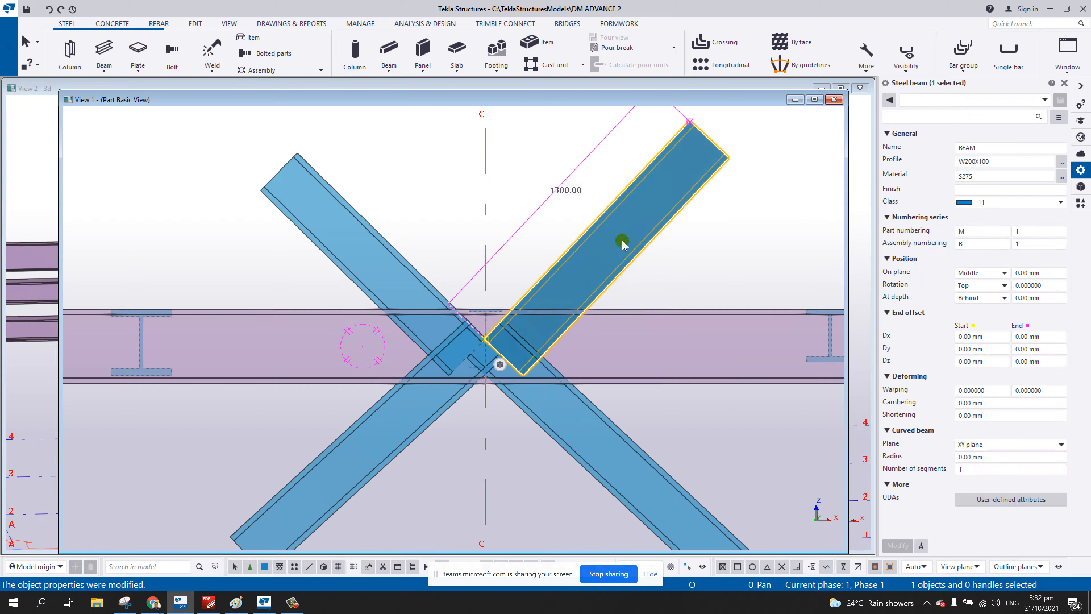
left_click(414, 259, "ctrl")
left_click(984, 298)
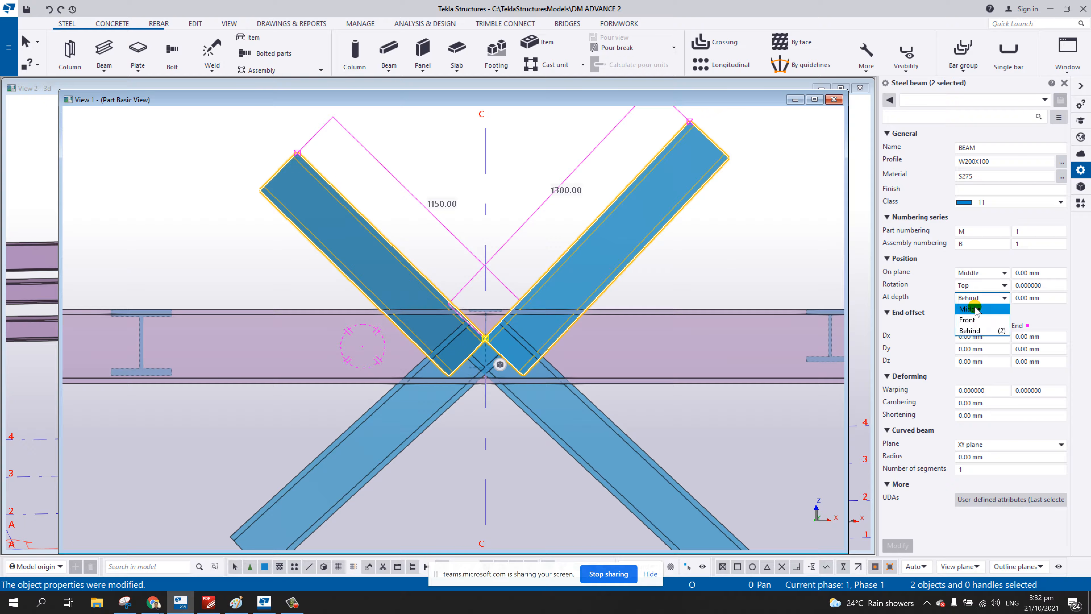
left_click(974, 307)
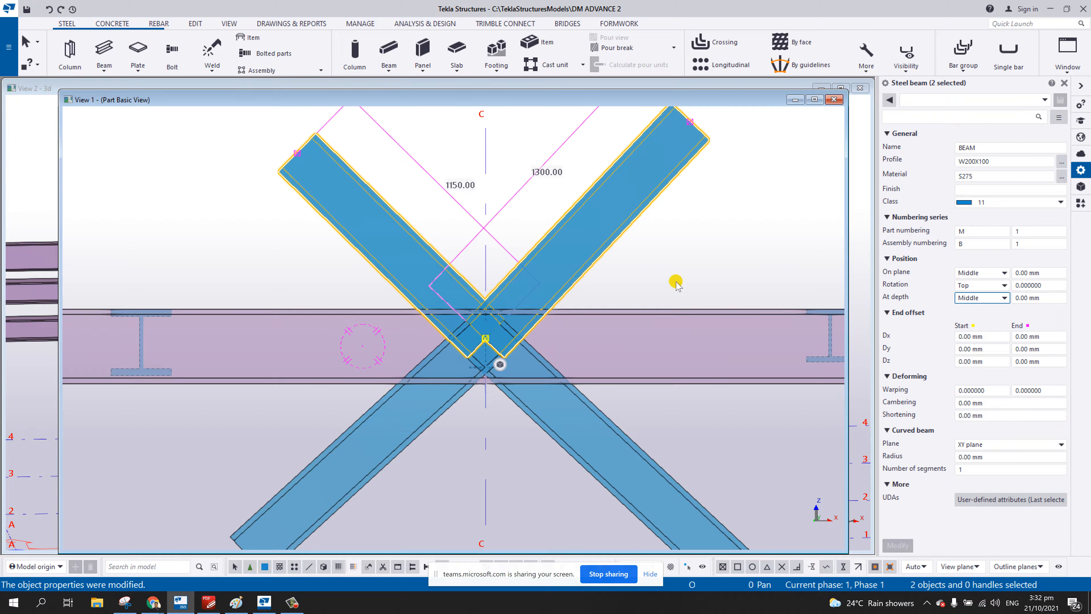
left_click(675, 283)
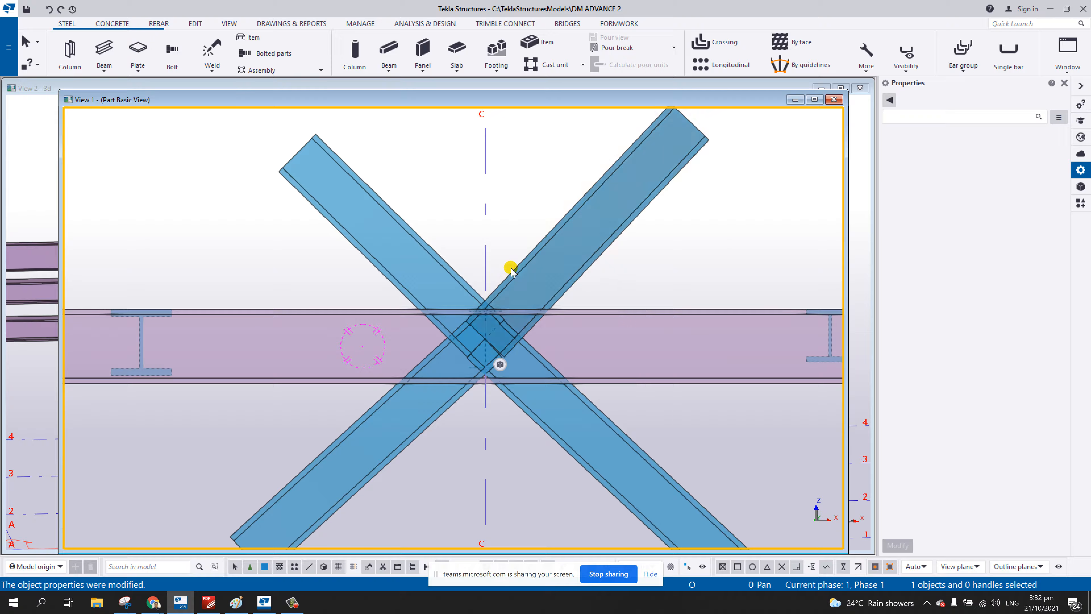
- Move the two diagonal beams on the right side of grid C 350 mm horizontally to the right
left_click(584, 255)
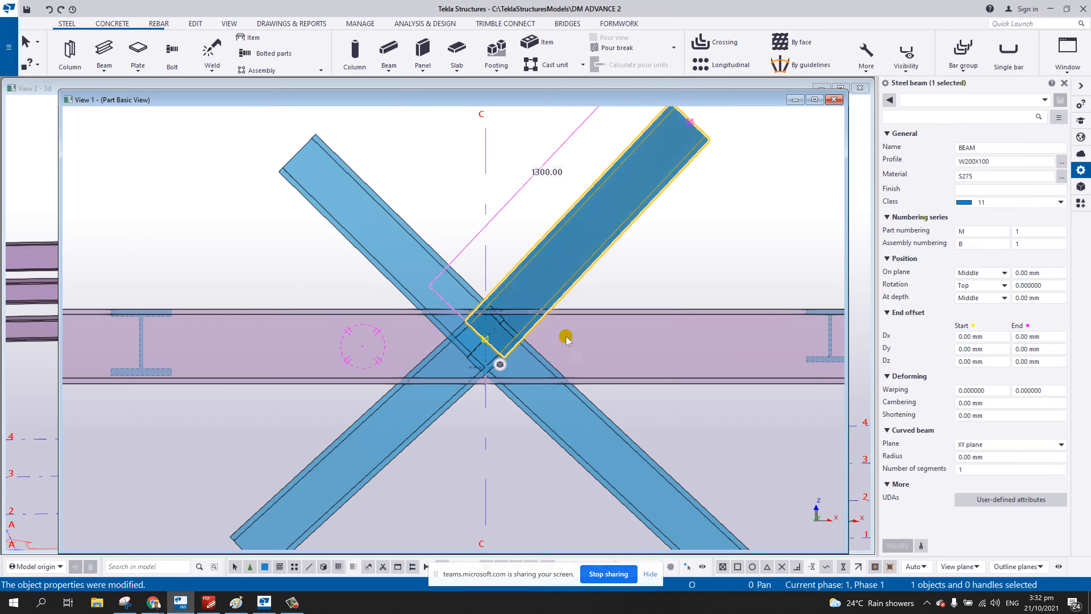
left_click(602, 430, "ctrl")
right_click(543, 450)
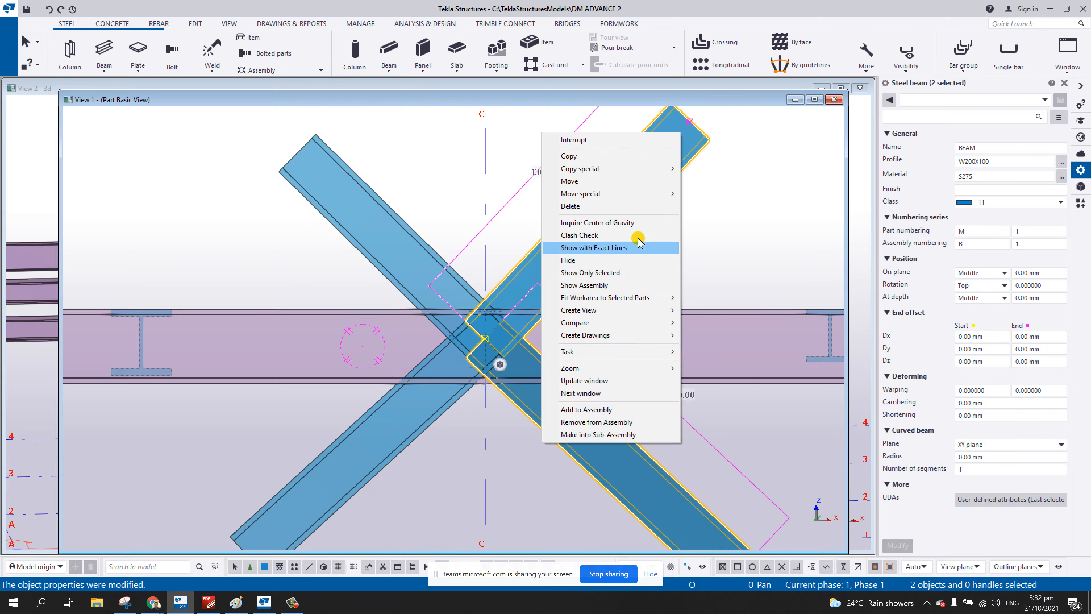
left_click(574, 181)
left_click(634, 272)
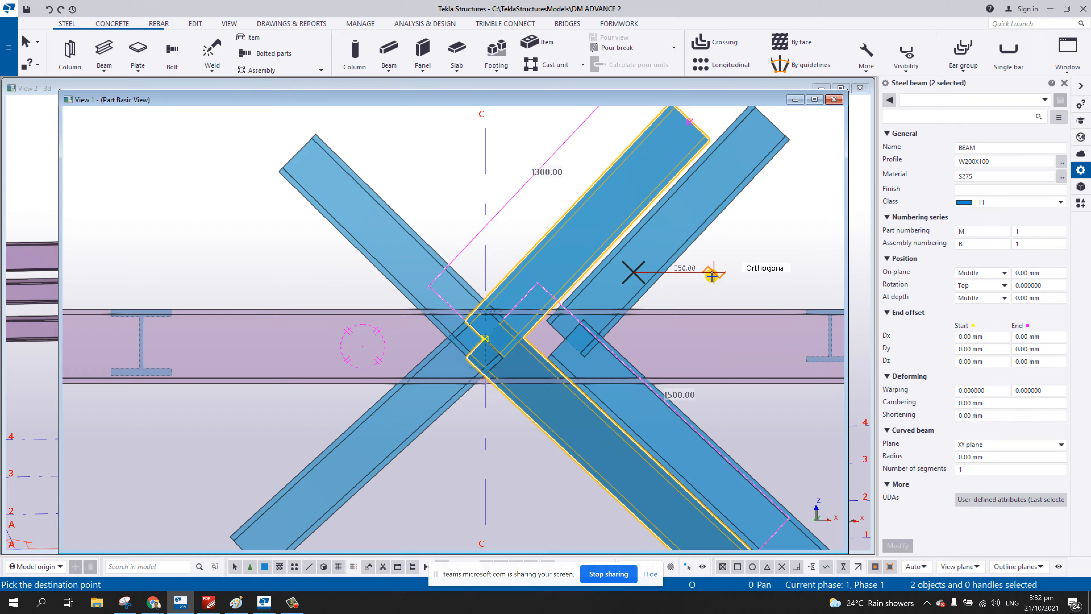
left_click(712, 276)
right_click(481, 202)
left_click(489, 206)
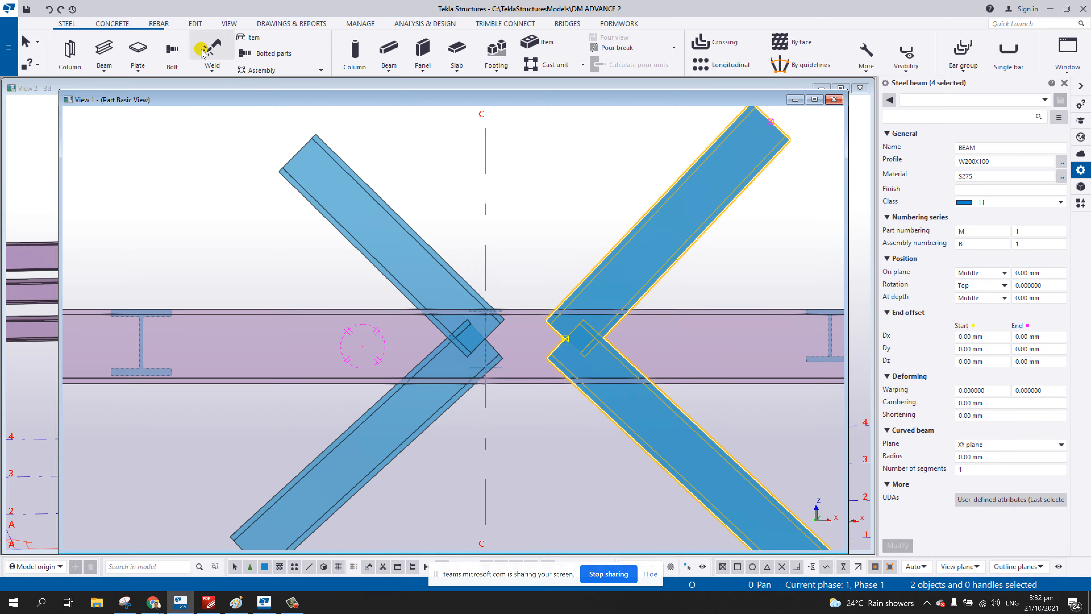
- Fit the lower ends of the two upward-sloping diagonal beams to the top face of the main beam
left_click(195, 24)
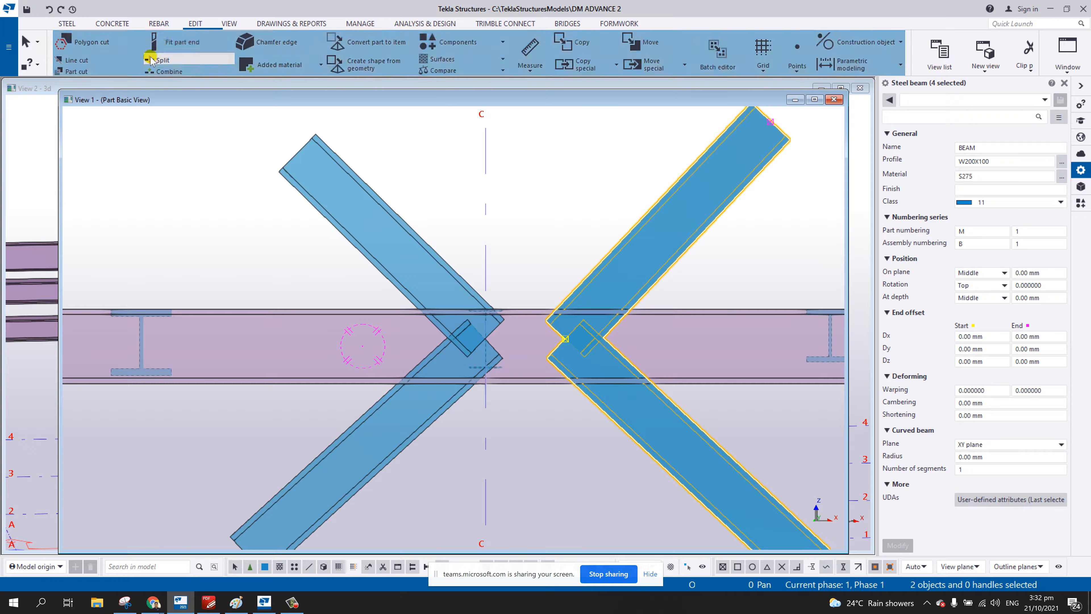
left_click(155, 42)
left_click(391, 273)
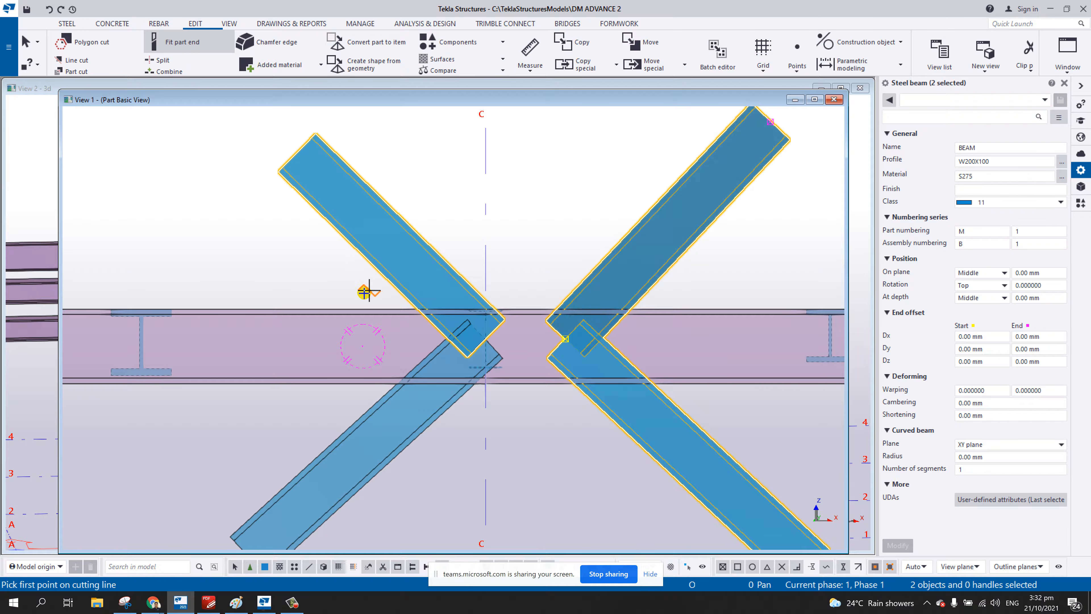
left_click(368, 308)
left_click(391, 309)
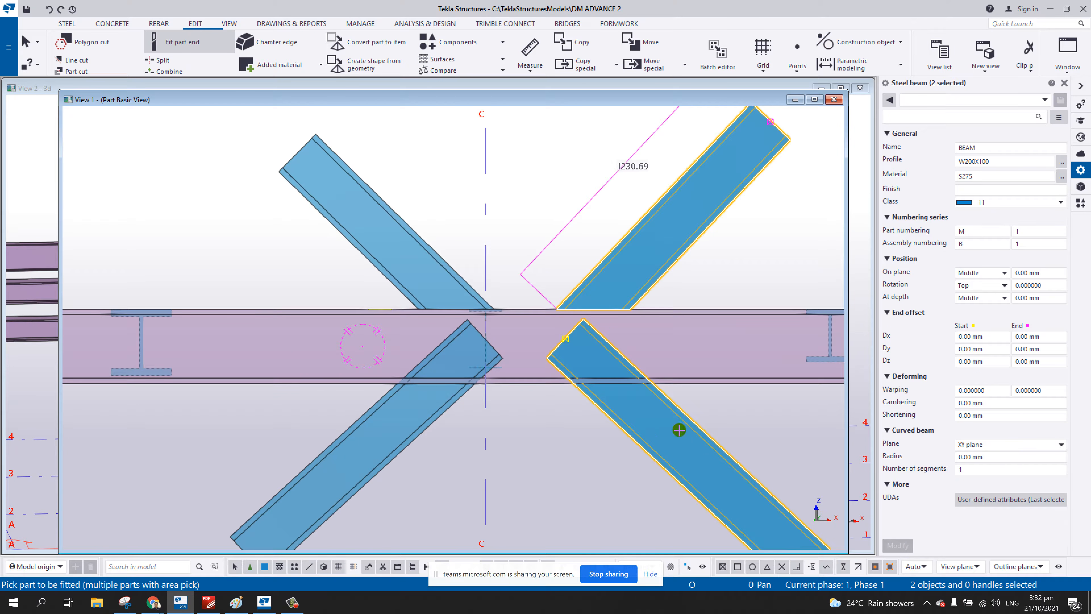
- Fit the upper ends of the two downward-sloping diagonal beams to the bottom face of the main beam
left_click_drag(747, 428, 393, 463)
left_click(363, 382)
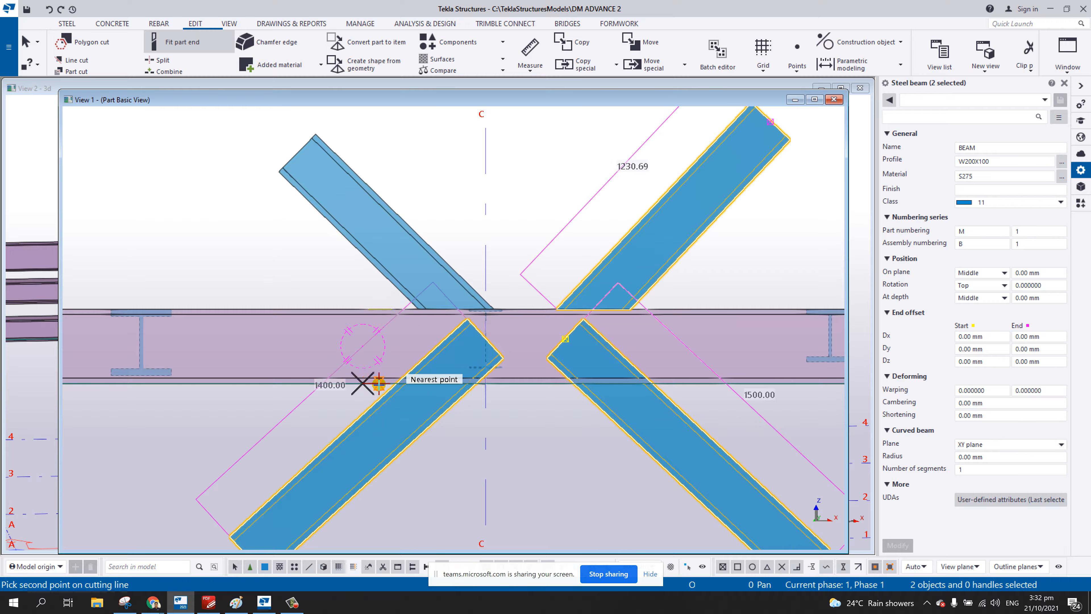
left_click(381, 382)
right_click(511, 208)
left_click(539, 216)
- Place a DM_STIFFENER2 detail on the main beam where the lower-right diagonal's right flange meets the bottom flange
scroll(638, 395, "up", 5)
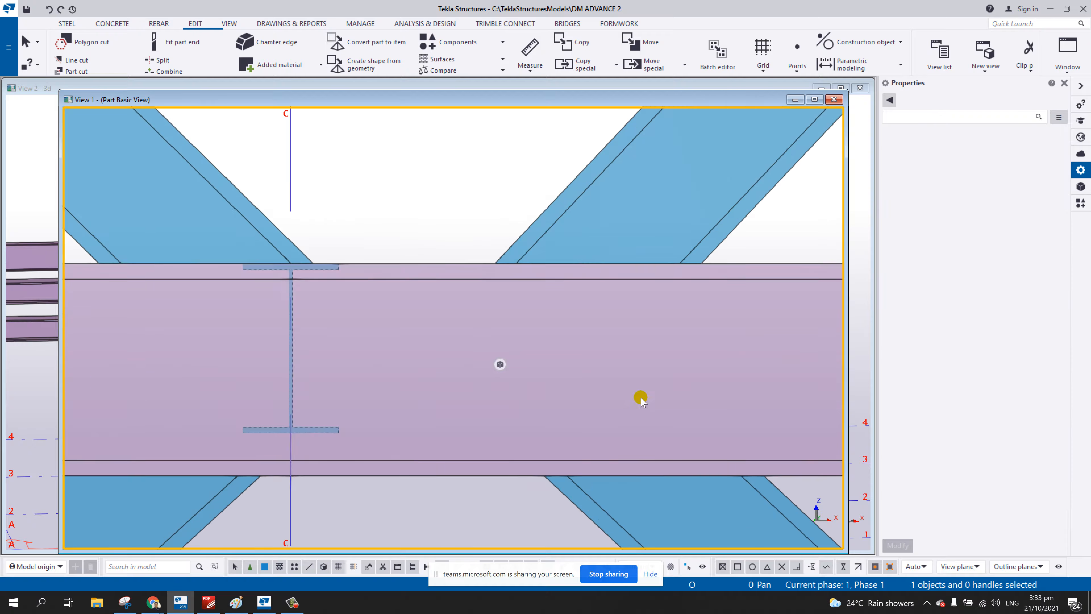
scroll(494, 337, "up", 2)
scroll(575, 356, "down", 3)
left_click(575, 356)
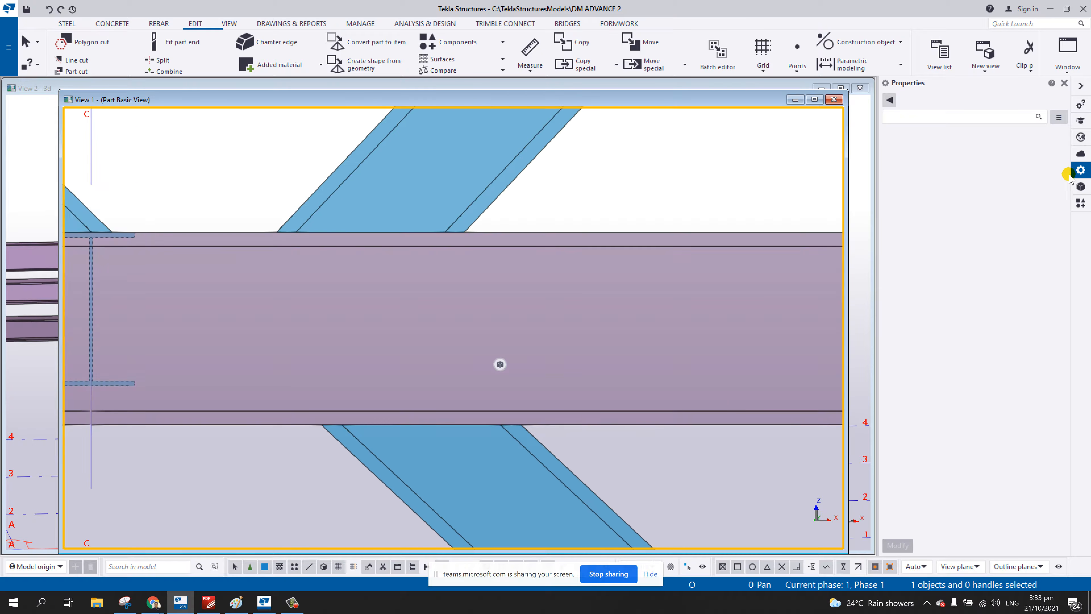
left_click(1082, 202)
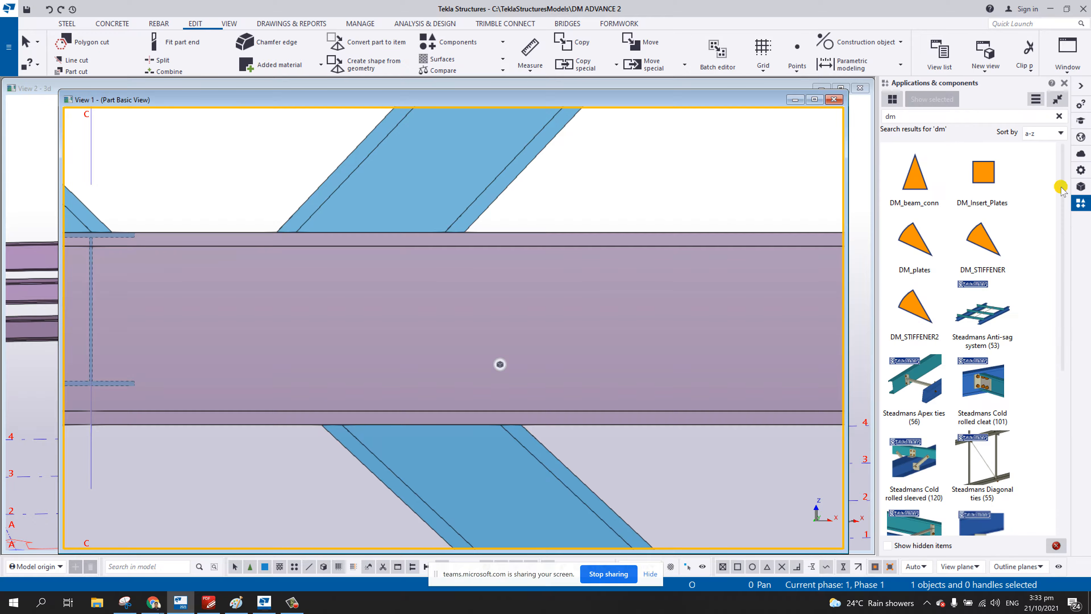
left_click(920, 315)
double_click(920, 315)
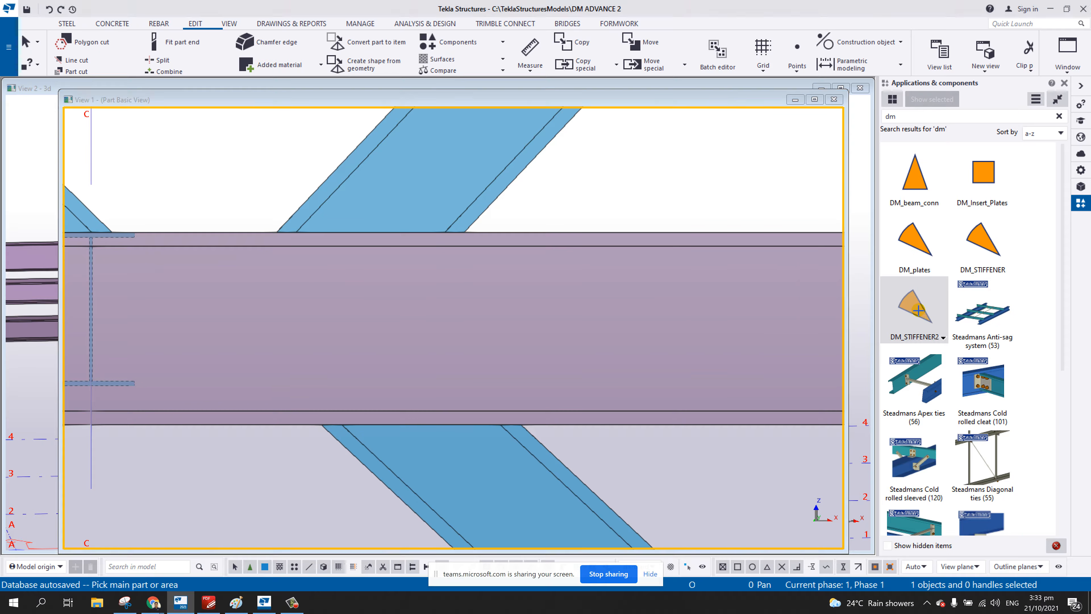
middle_click_drag(529, 302, 449, 265)
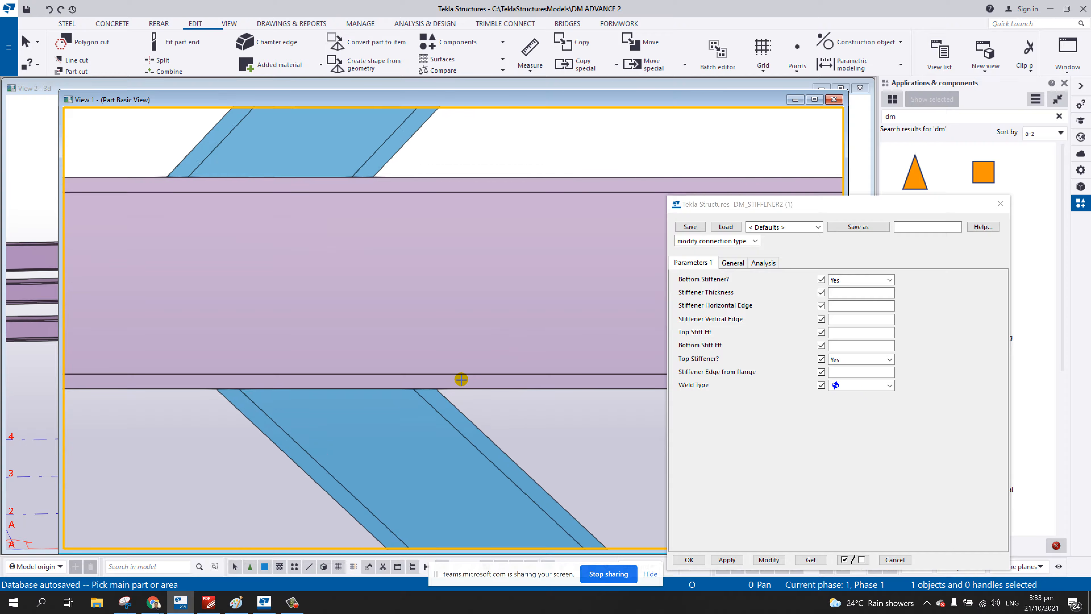
scroll(460, 380, "up", 1)
left_click(429, 381)
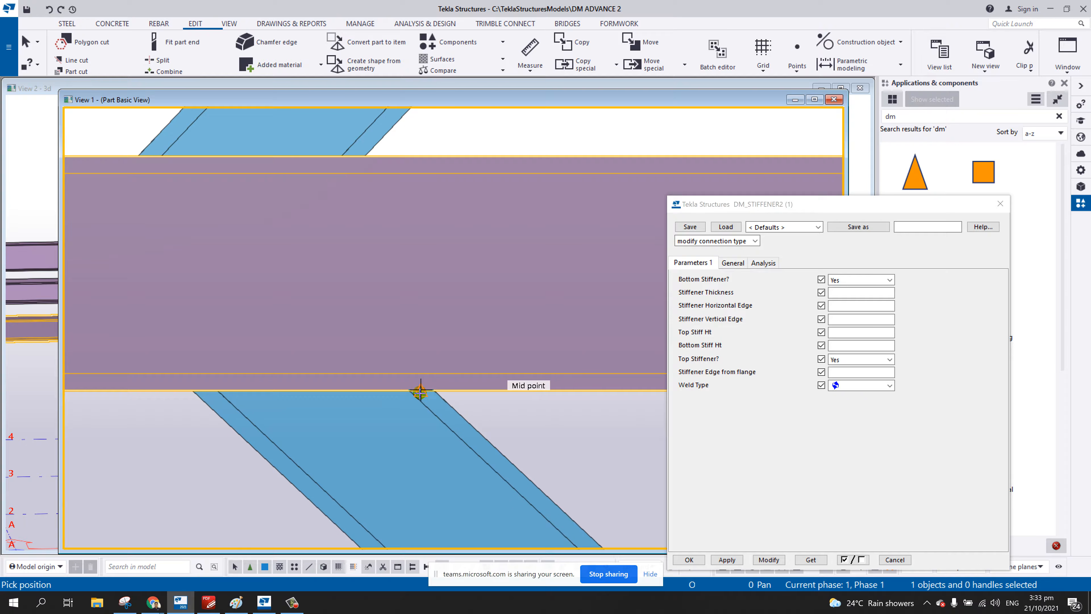
left_click(420, 392)
scroll(439, 370, "down", 2)
right_click(456, 259)
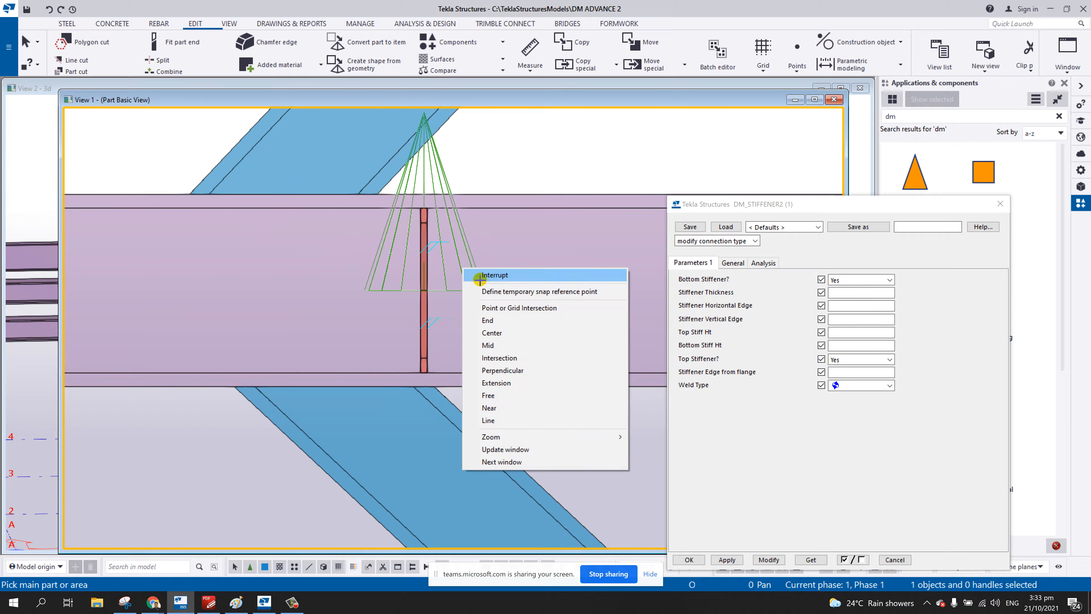
left_click(466, 268)
- Set the placed DM_STIFFENER2's Top Stiff Ht and Bottom Stiff Ht to 100 and modify the detail
middle_click_drag(415, 262, 434, 165, "ctrl")
double_click(434, 165)
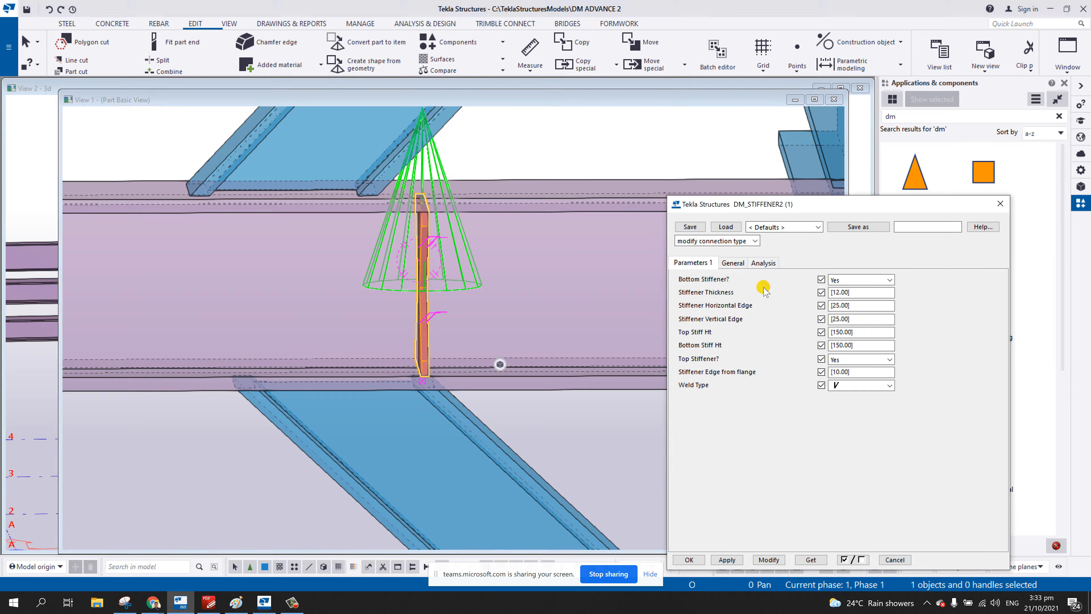
key("Tab")
key("Tab")
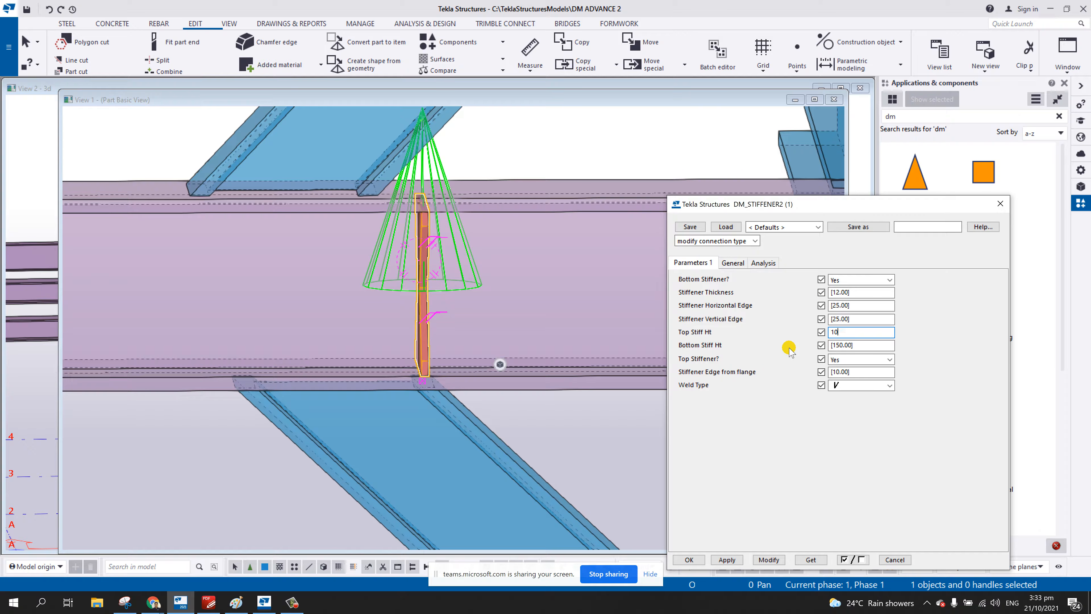
key("Tab")
type("10")
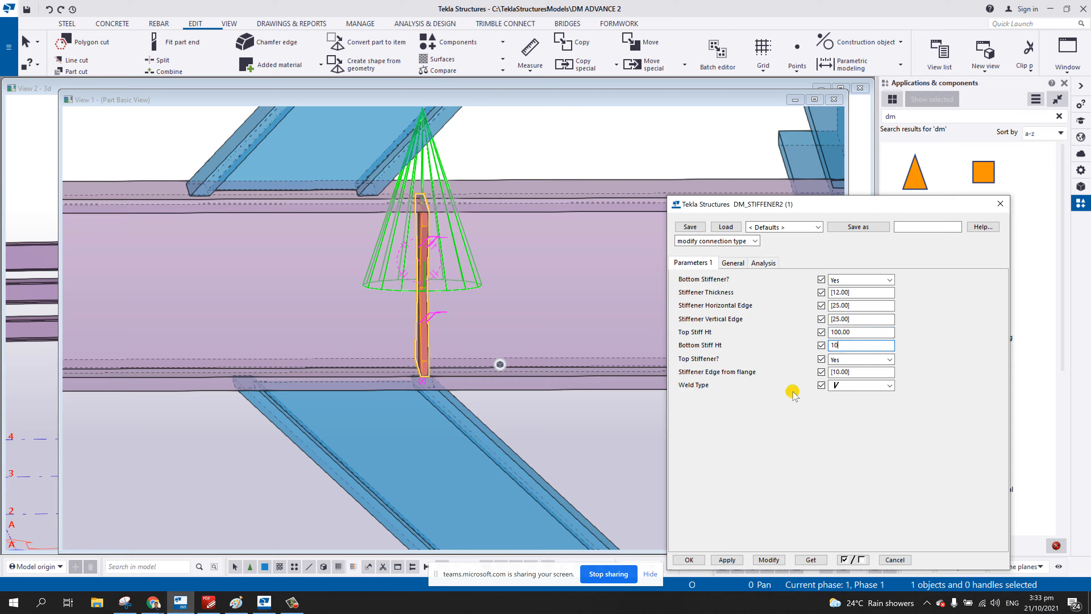
type("0")
left_click(769, 560)
- Examine the lower stiffener plates up close and review the available Weld Type options
scroll(446, 317, "up", 3)
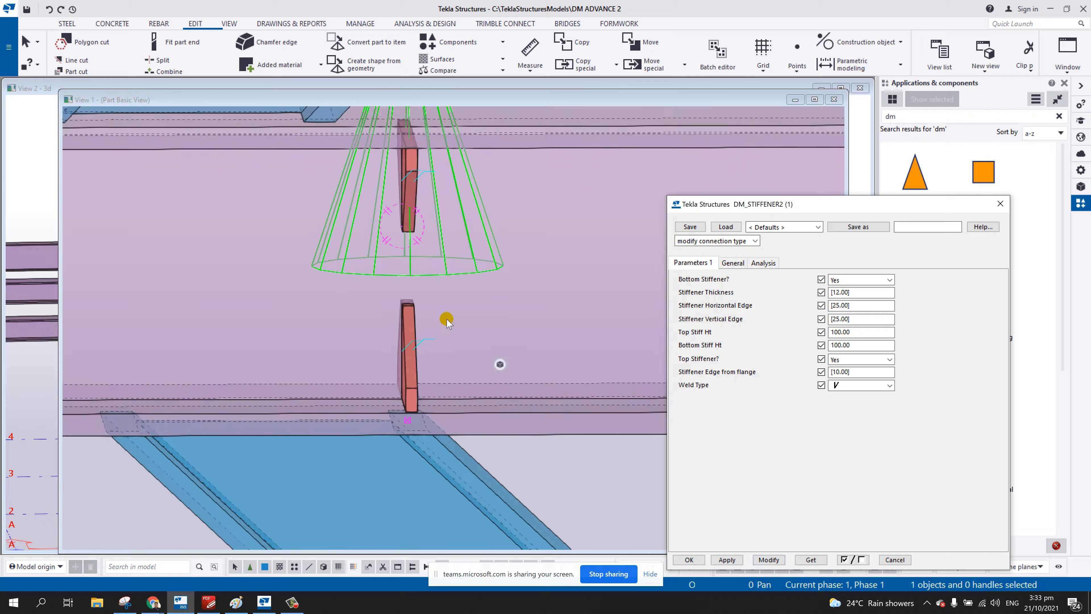
scroll(413, 342, "up", 4)
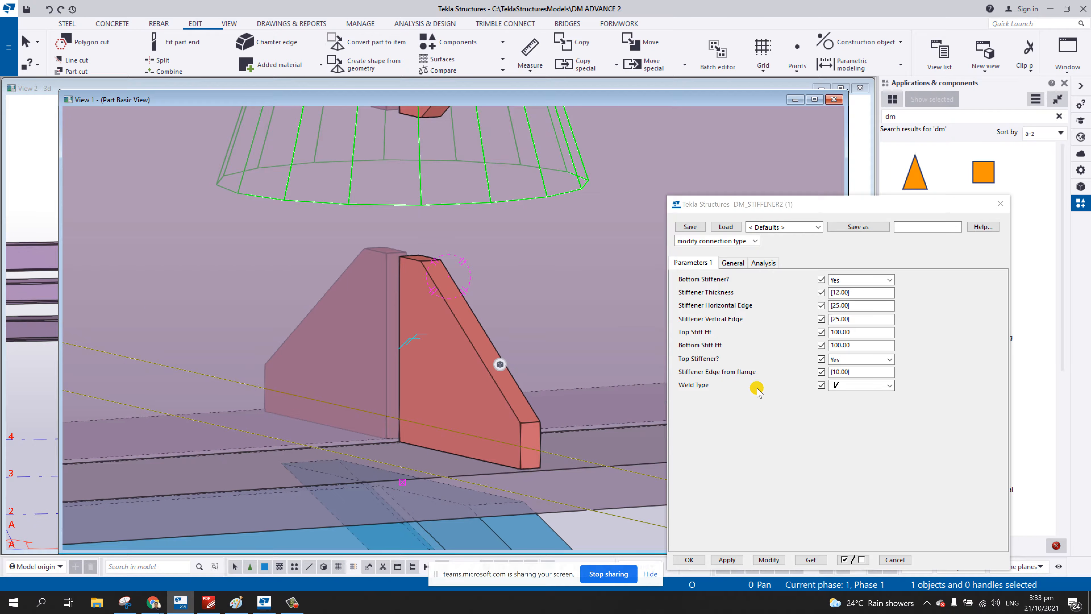
left_click(889, 386)
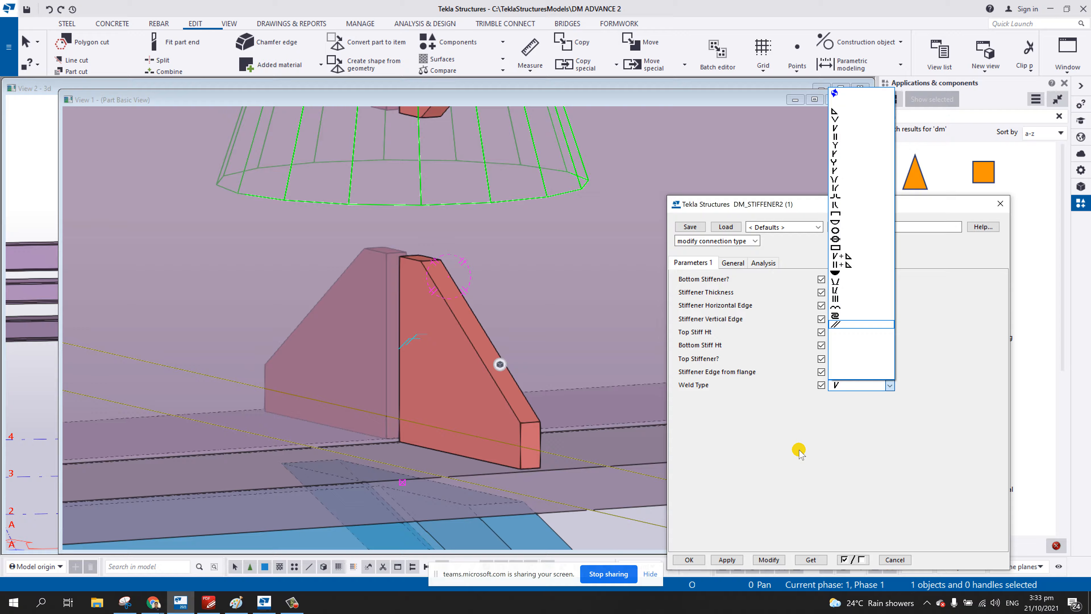
left_click(905, 436)
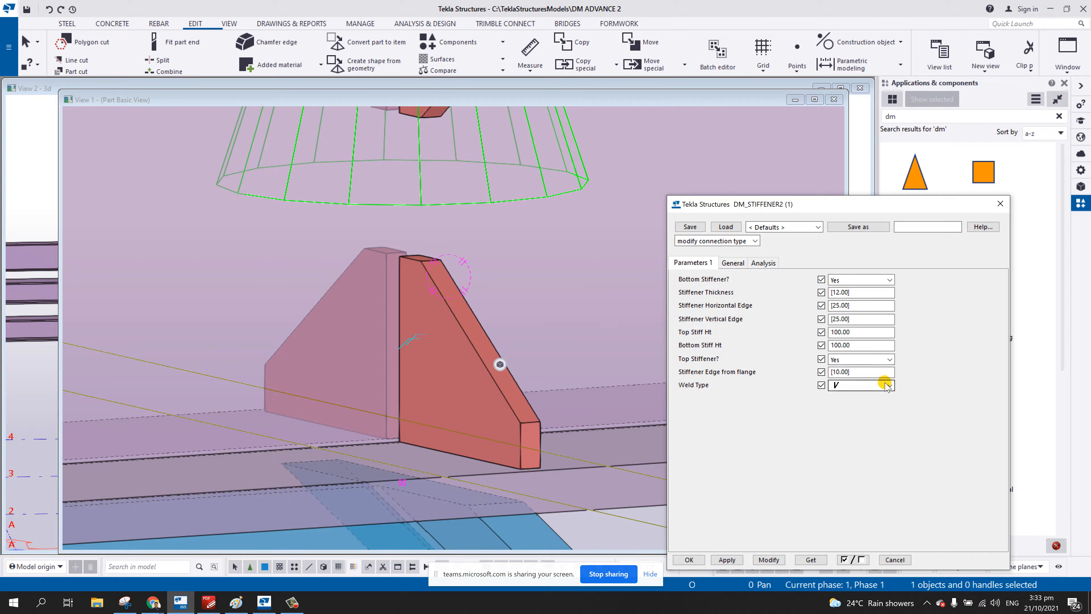
left_click(887, 385)
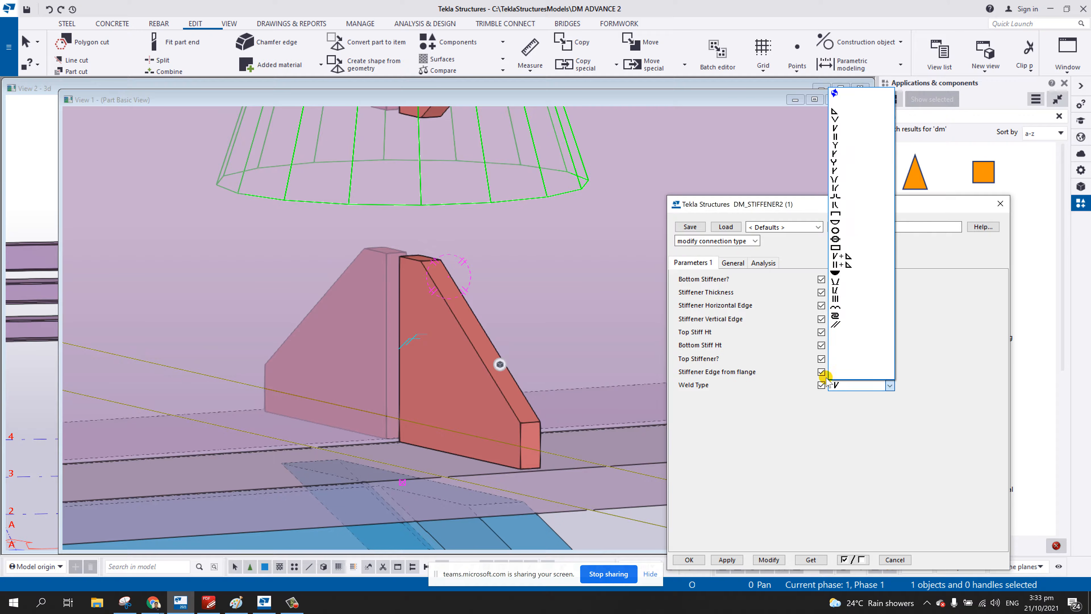
left_click(804, 408)
- Set the detail's Stiffener Vertical Edge to 50 and modify the stiffeners
middle_click_drag(548, 317, 435, 316, "ctrl")
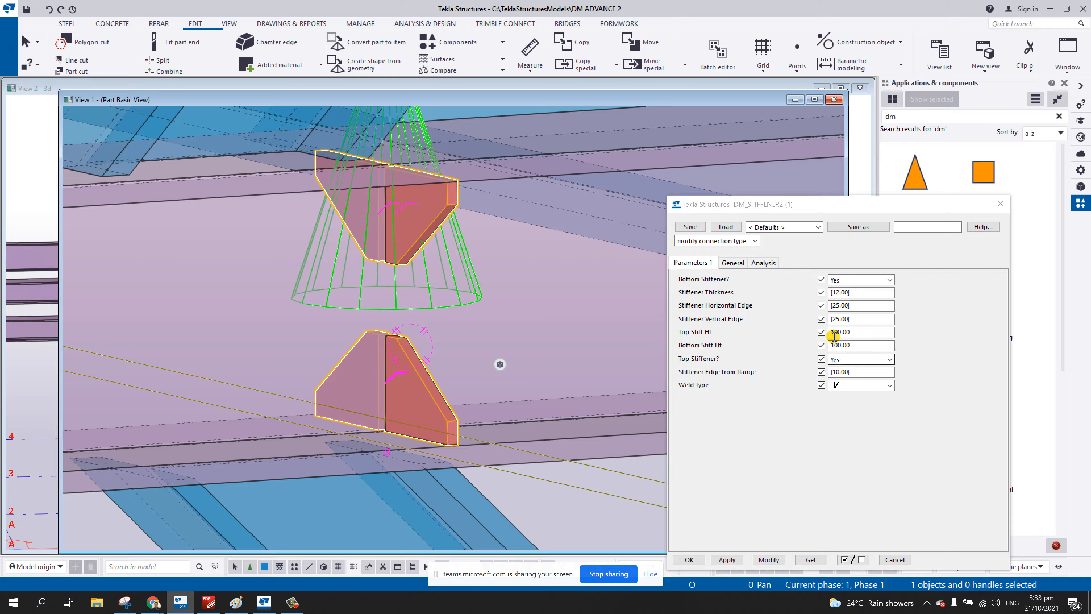
double_click(845, 321)
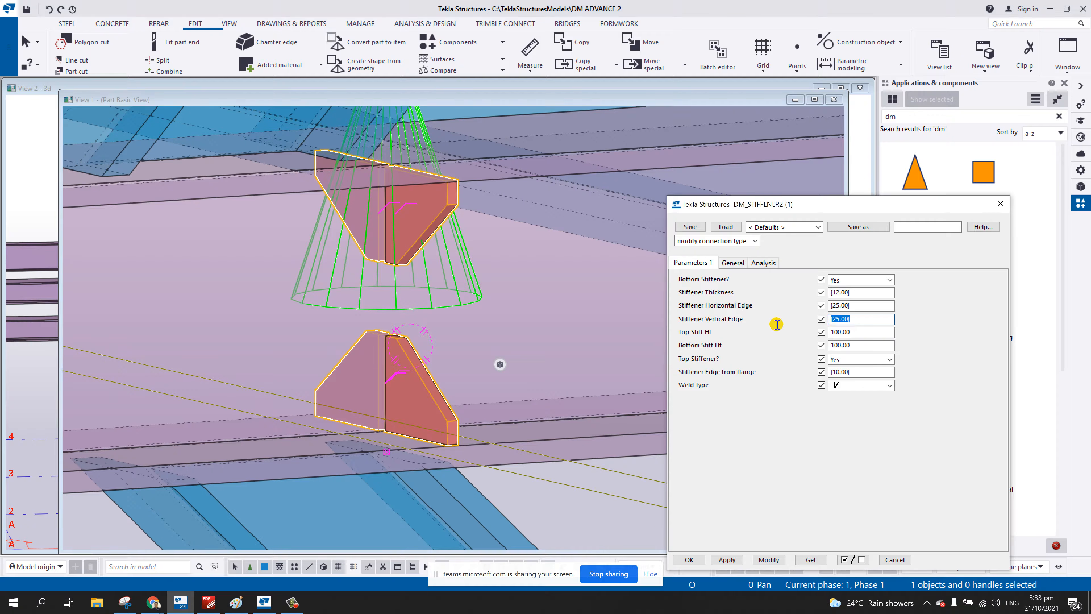
left_click(768, 558)
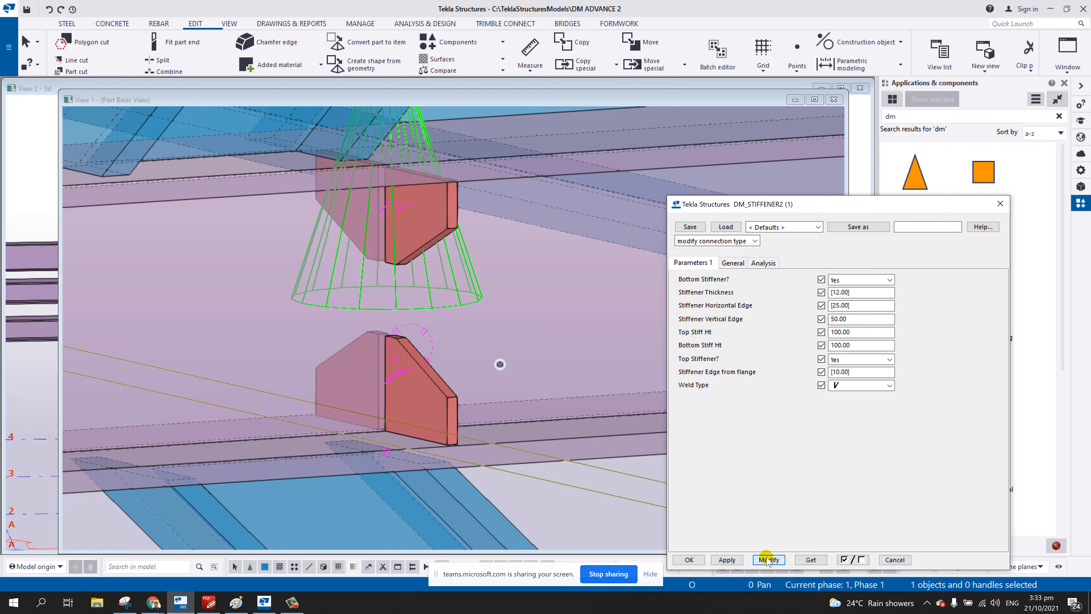
- Set Top Stiffener? to No for the placed detail, modify it and close its settings
scroll(474, 293, "down", 4)
mouse_move(449, 278)
middle_mouse_down("ctrl")
mouse_move(392, 274)
mouse_move(459, 274)
middle_mouse_up("ctrl")
scroll(436, 271, "up", 3)
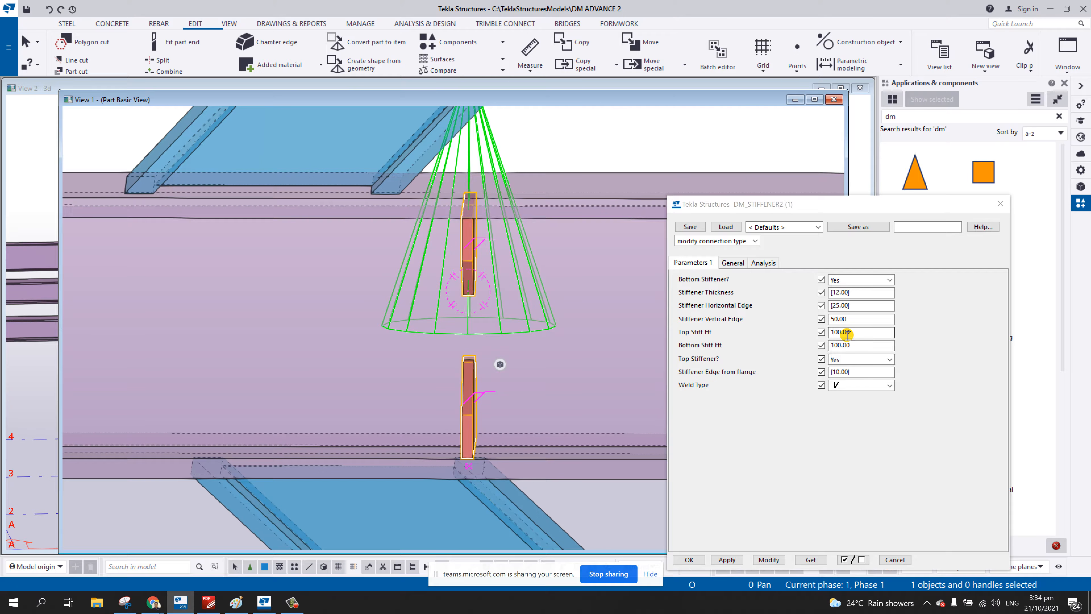
left_click(861, 360)
left_click(838, 380)
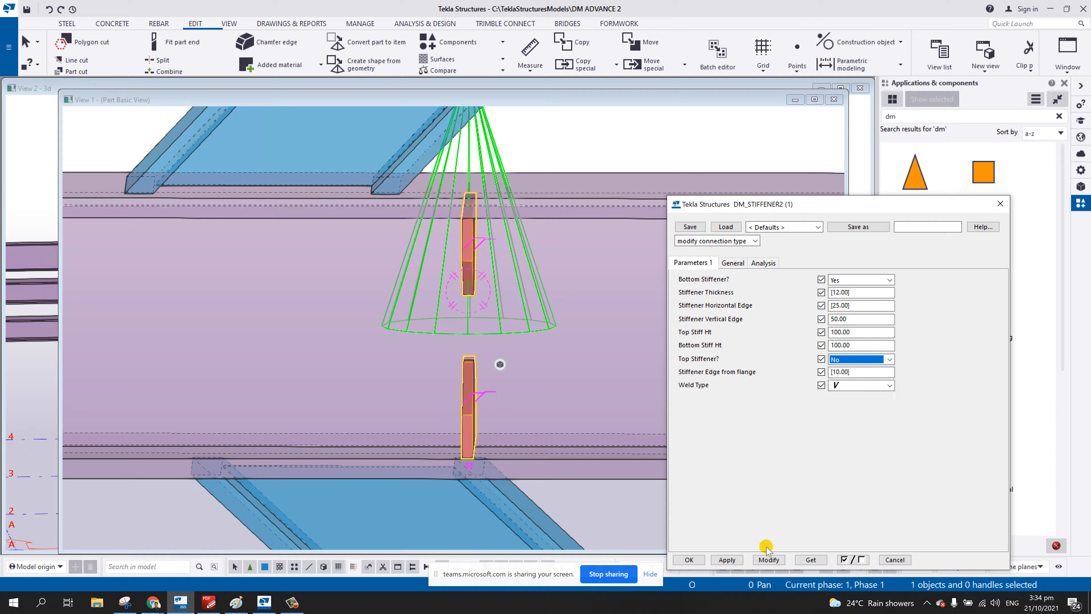
left_click(768, 559)
left_click(690, 559)
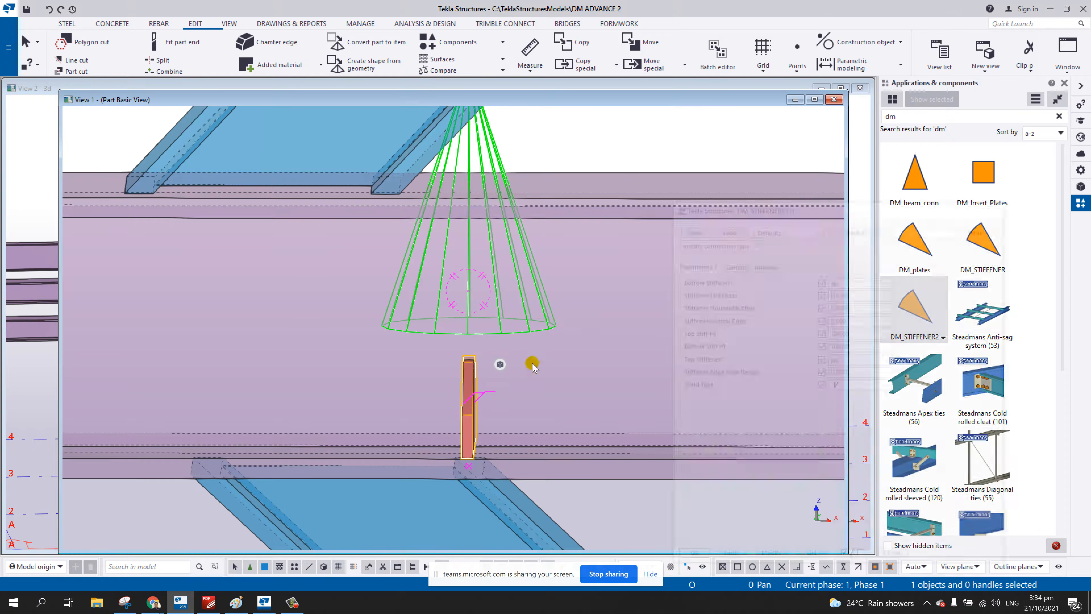
- Place DM_STIFFENER2 on the main beam at the lower-right diagonal's left flange and at both flanges of the lower-left diagonal
key("ctrl+p")
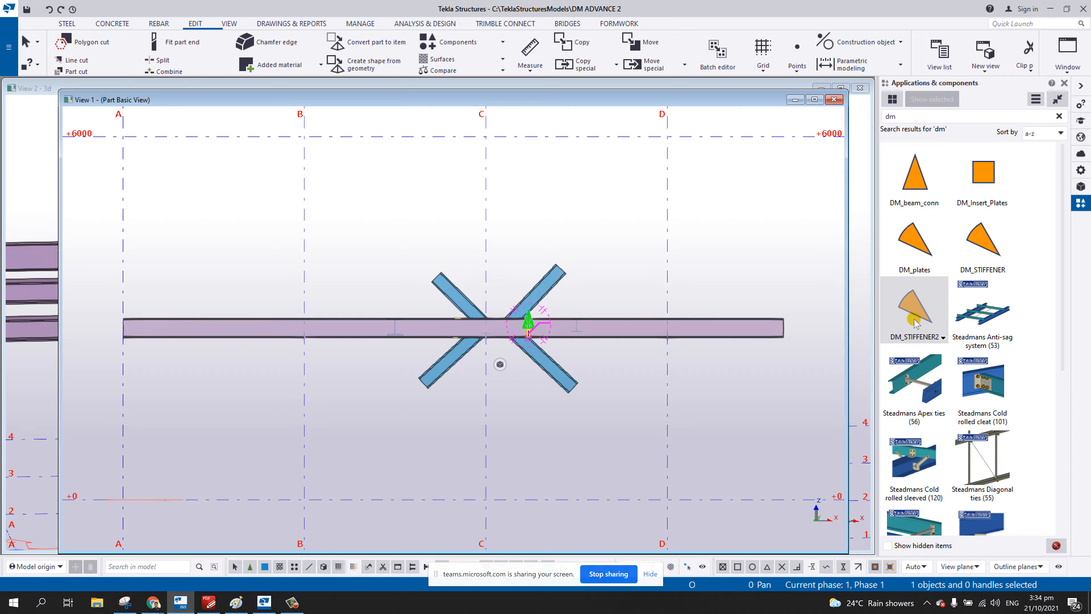
left_click(915, 323)
scroll(504, 344, "up", 8)
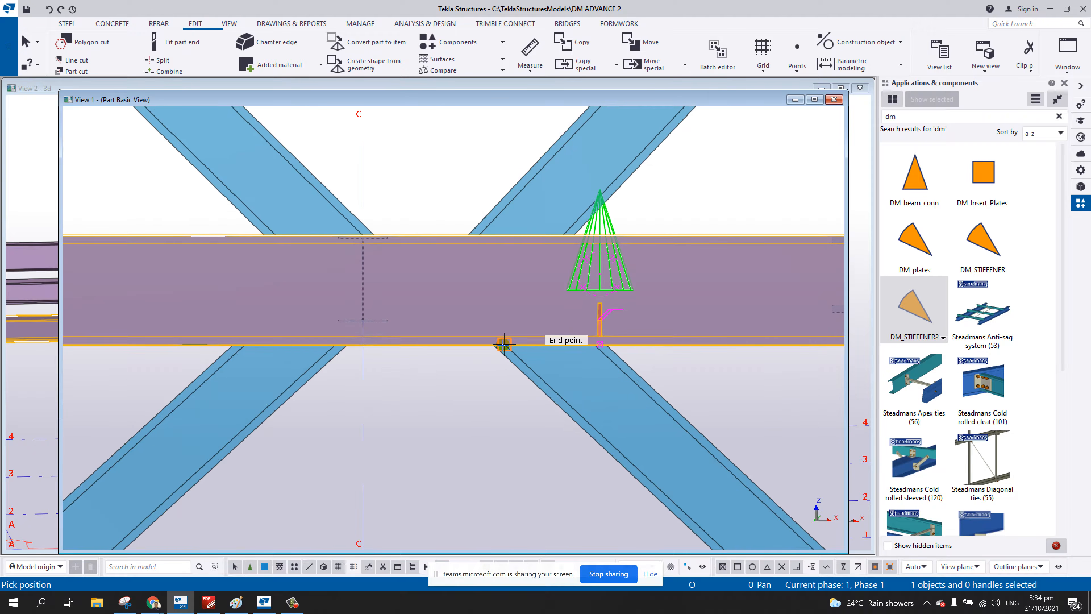
left_click(499, 344)
scroll(447, 350, "up", 2)
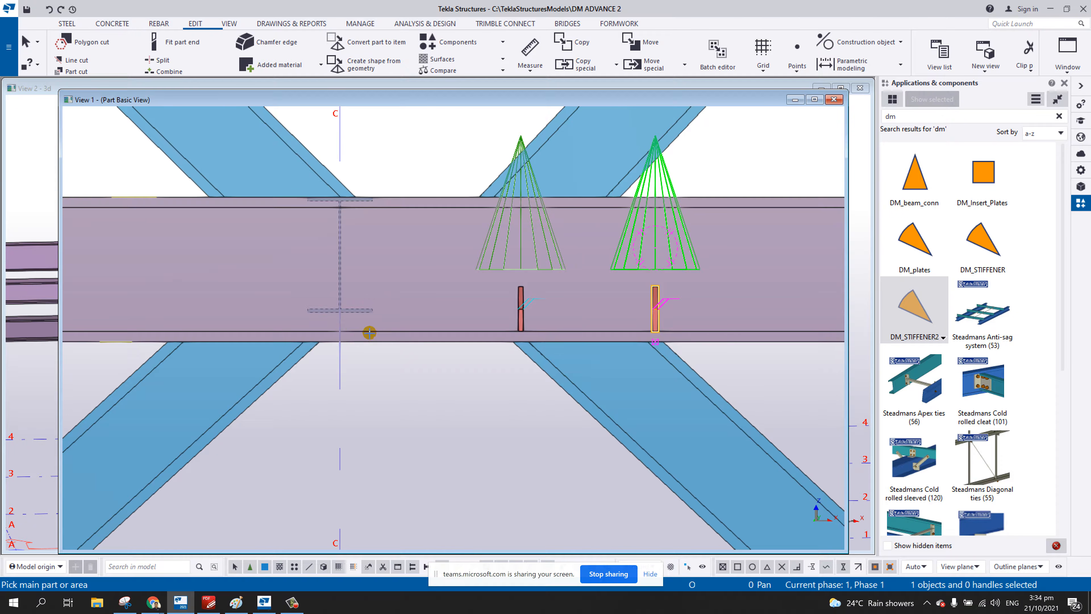
left_click(311, 342)
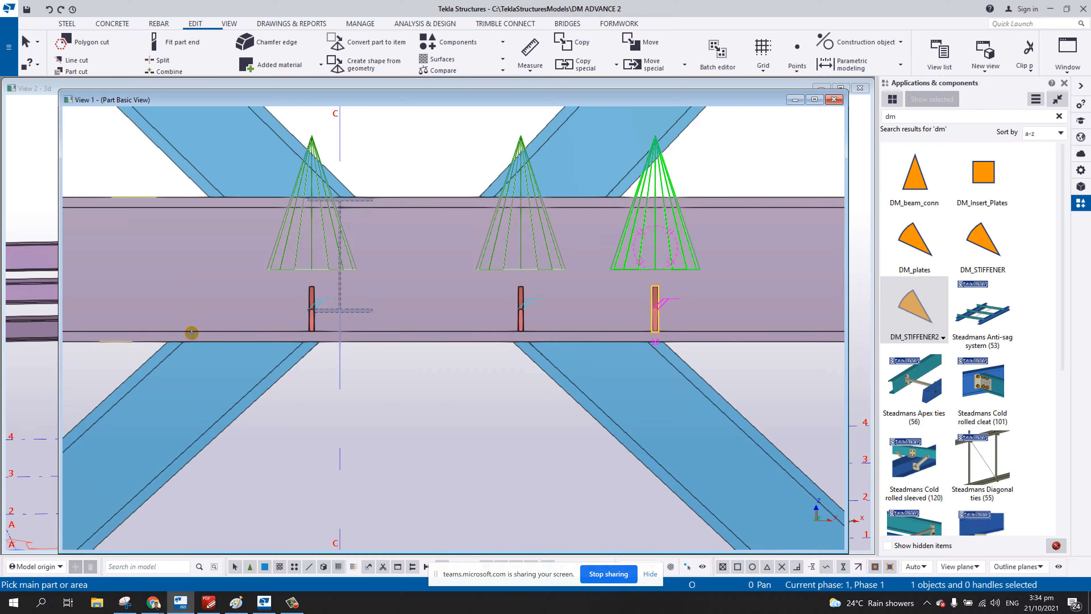
left_click(192, 333)
left_click(175, 342)
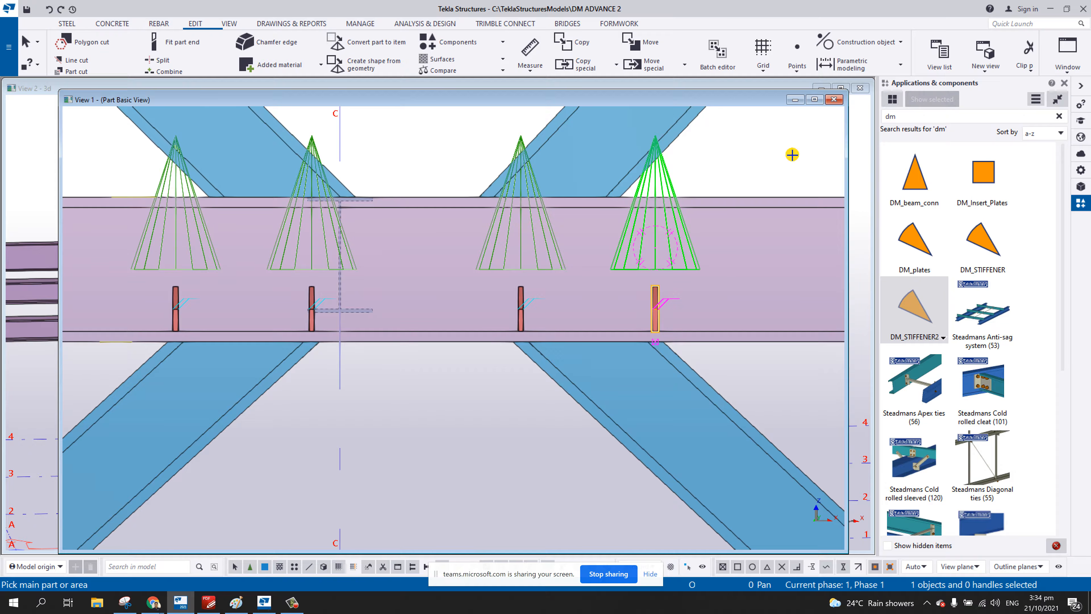
- Set DM_STIFFENER2's Top Stiffener? to Yes and Bottom Stiffener? to No, apply the properties and close the settings
double_click(910, 304)
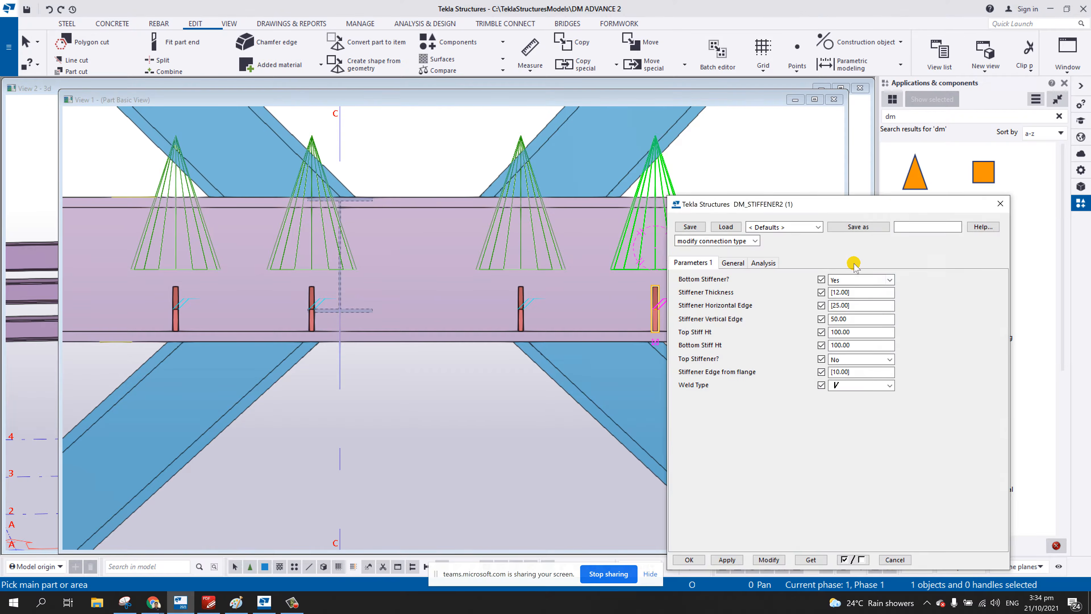
left_click(863, 360)
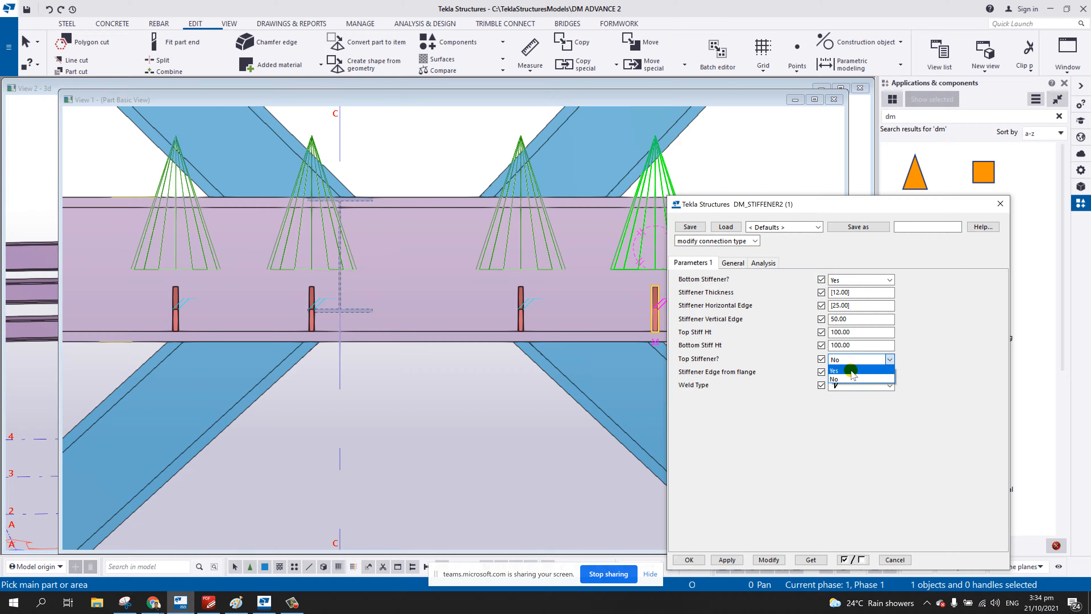
left_click(857, 369)
left_click(856, 282)
left_click(836, 300)
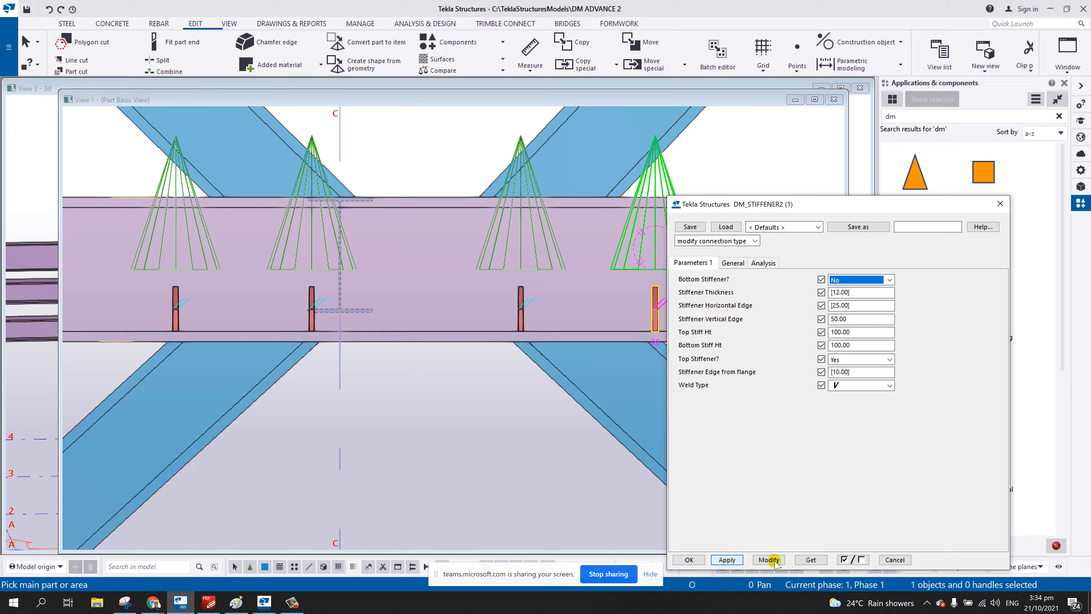
left_click(727, 561)
left_click(700, 560)
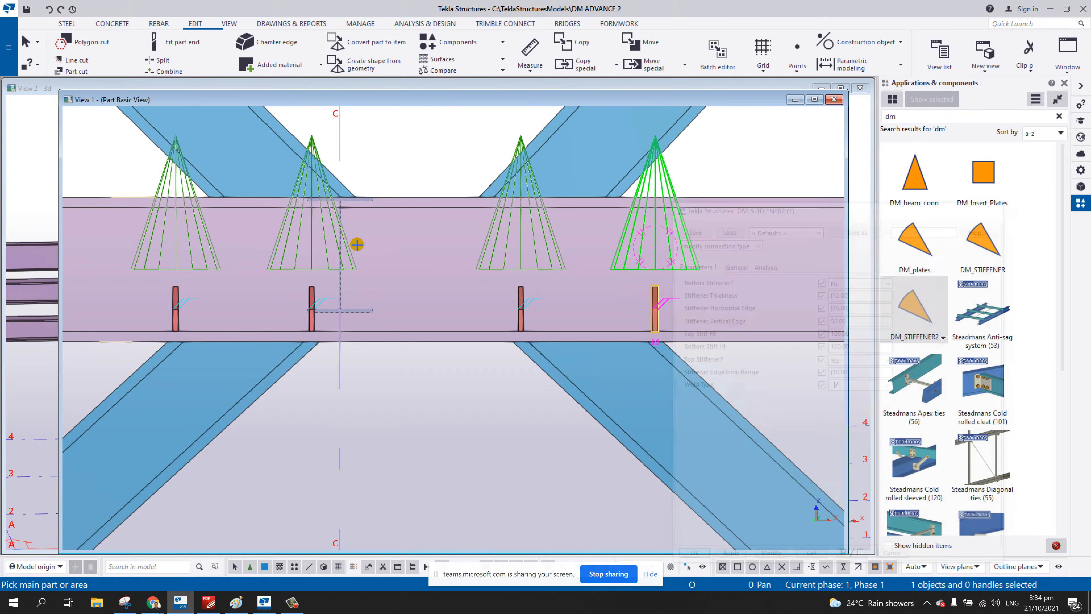
- Place DM_STIFFENER2 on the main beam's top edge at both flanges of the upper-left and upper-right diagonals
left_click(218, 206)
left_click(400, 201)
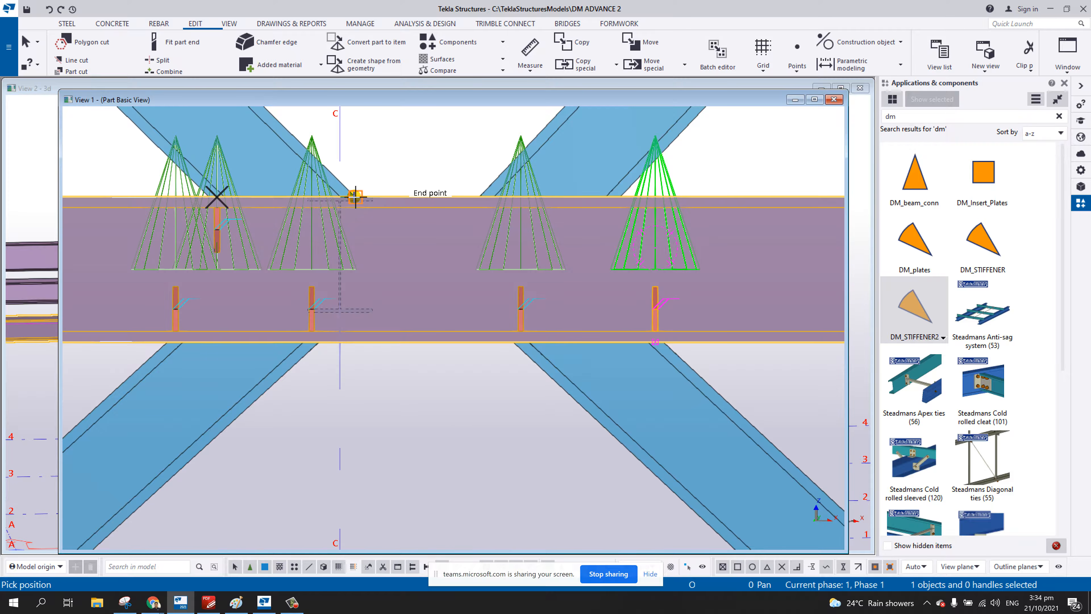
left_click(348, 198)
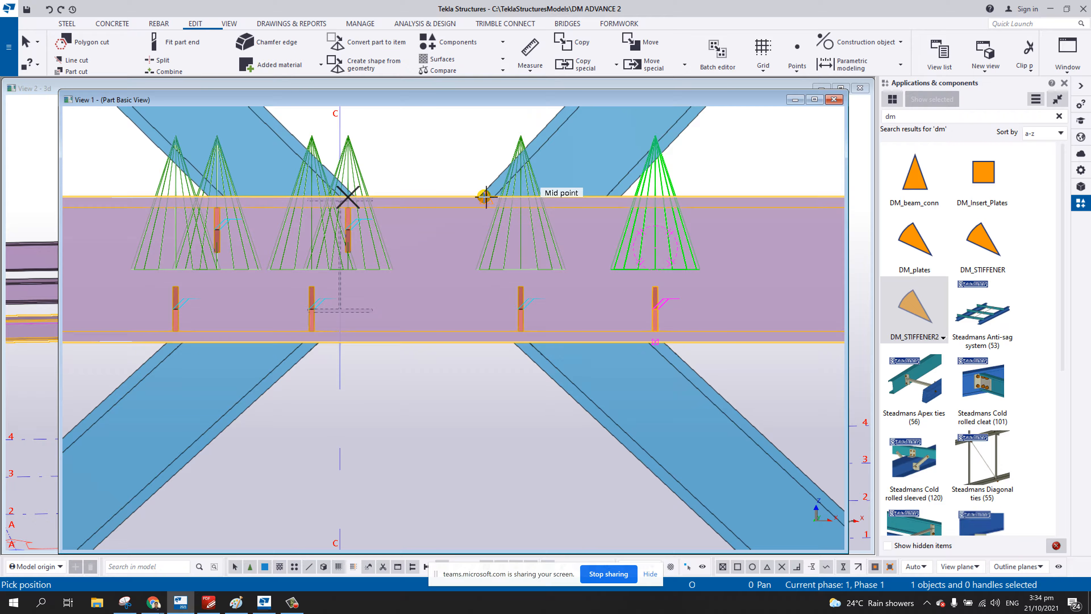
left_click(486, 197)
left_click(636, 196)
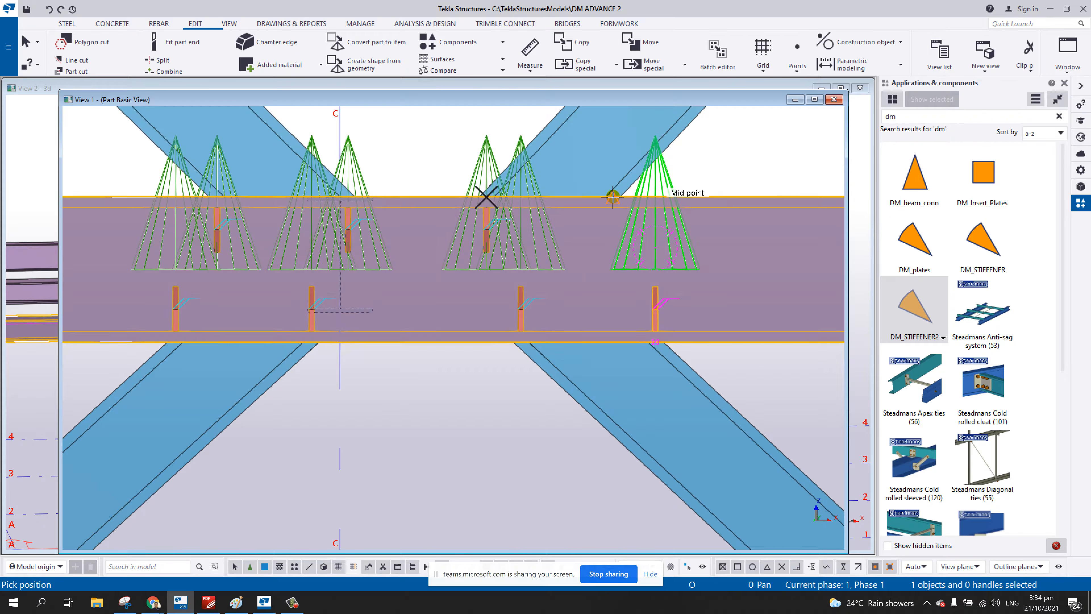
left_click(612, 197)
right_click(736, 171)
left_click(769, 178)
- Examine the upper and lower stiffener plates on the main beam from an angled 3D view
scroll(708, 202, "down", 2)
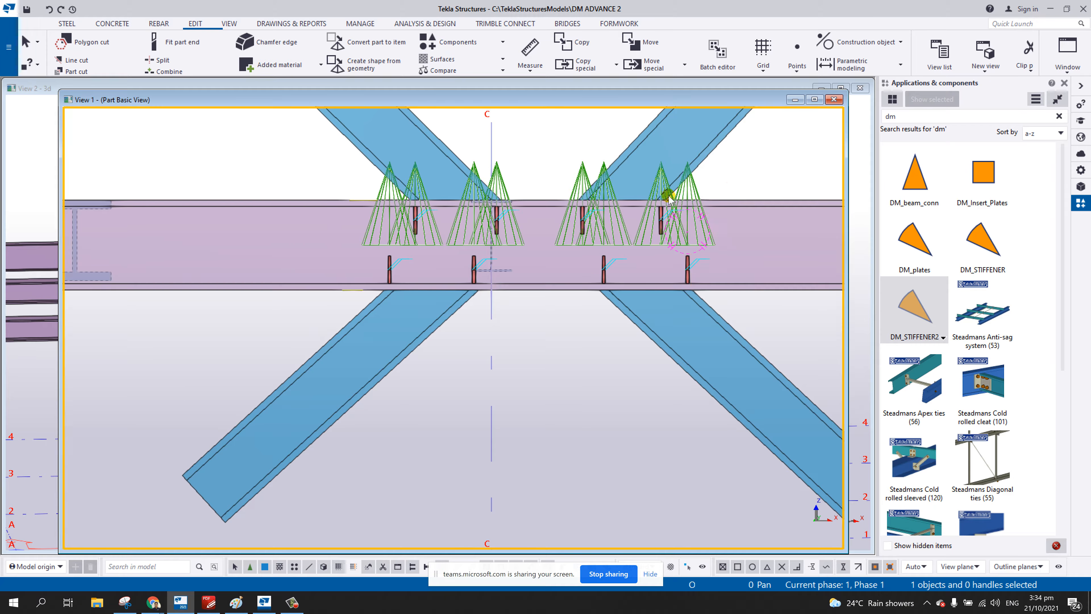
scroll(601, 227, "up", 2)
middle_click_drag(520, 249, 595, 299, "ctrl")
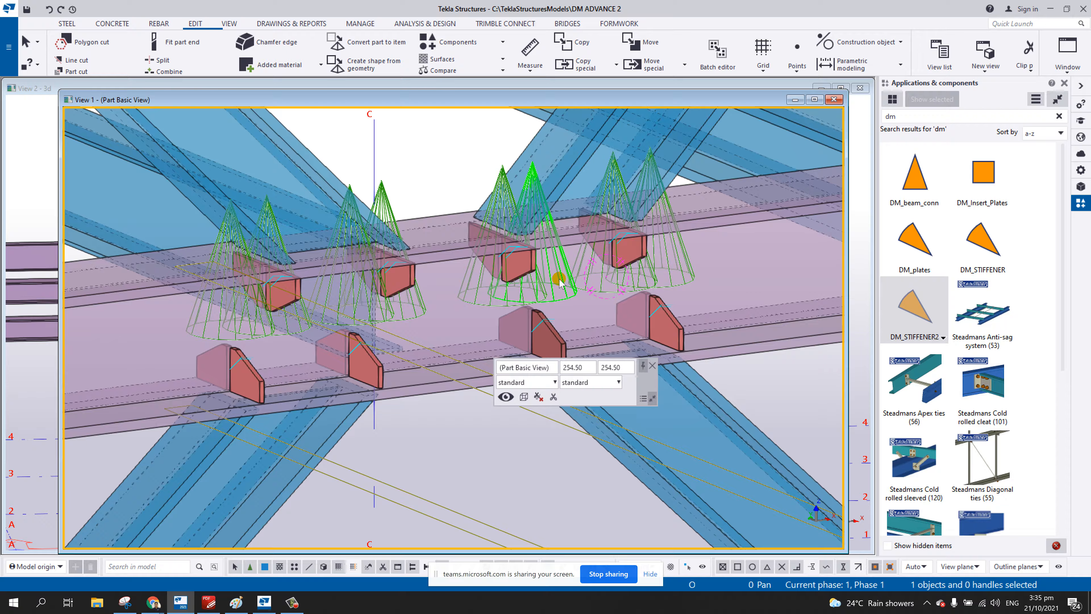
left_click(505, 272)
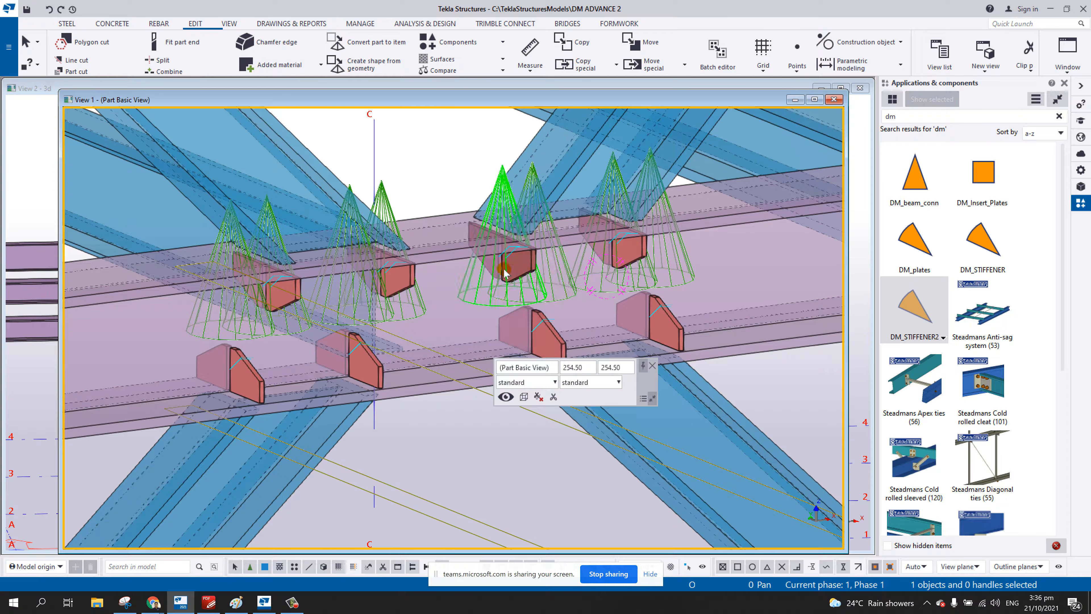
scroll(353, 351, "up", 5)
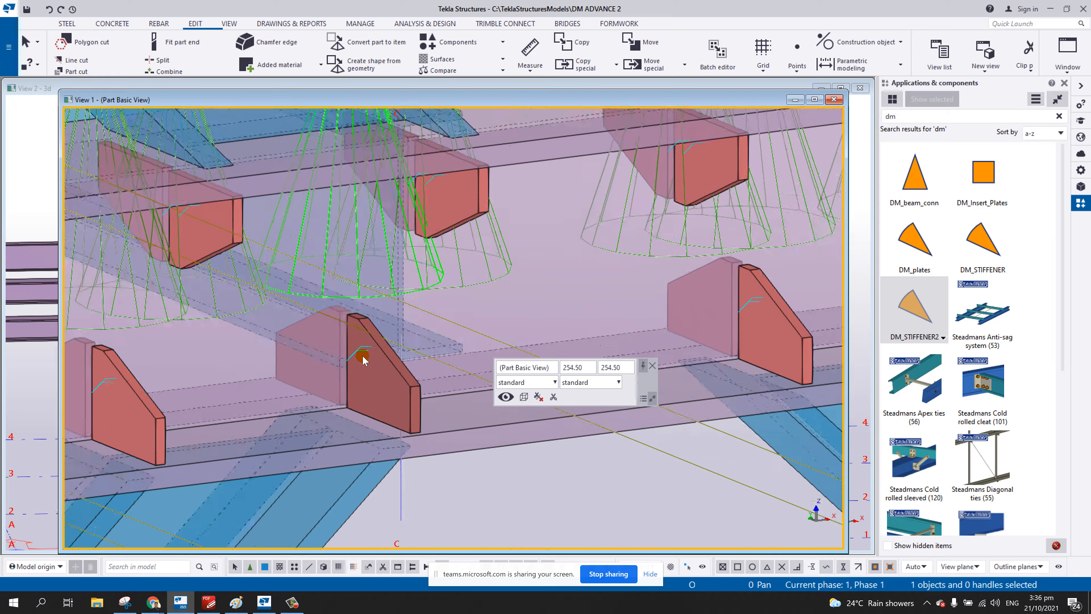
scroll(357, 359, "down", 2)
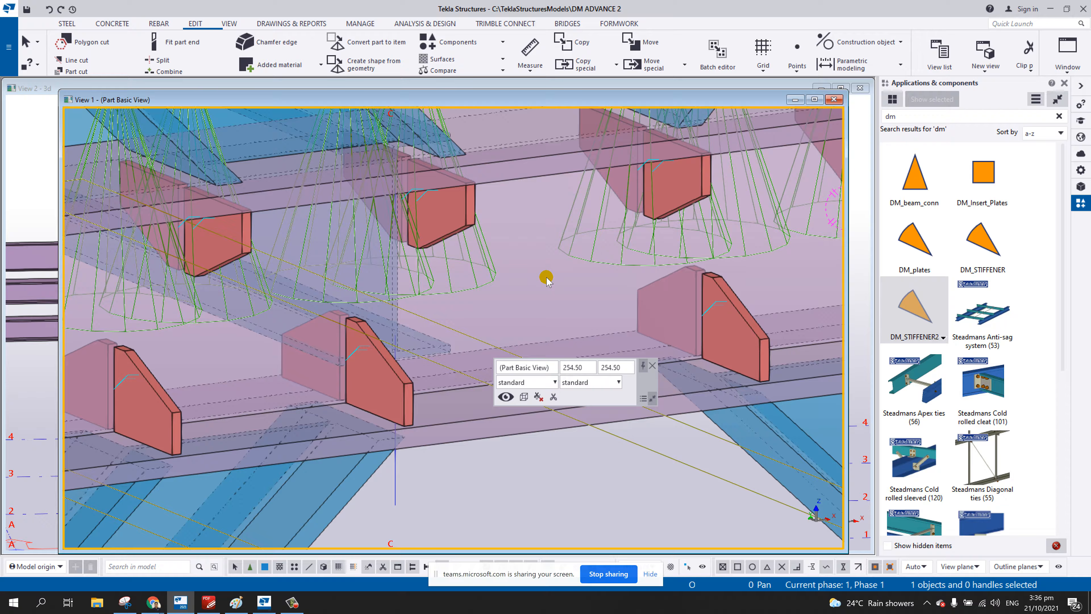
scroll(575, 277, "down", 5)
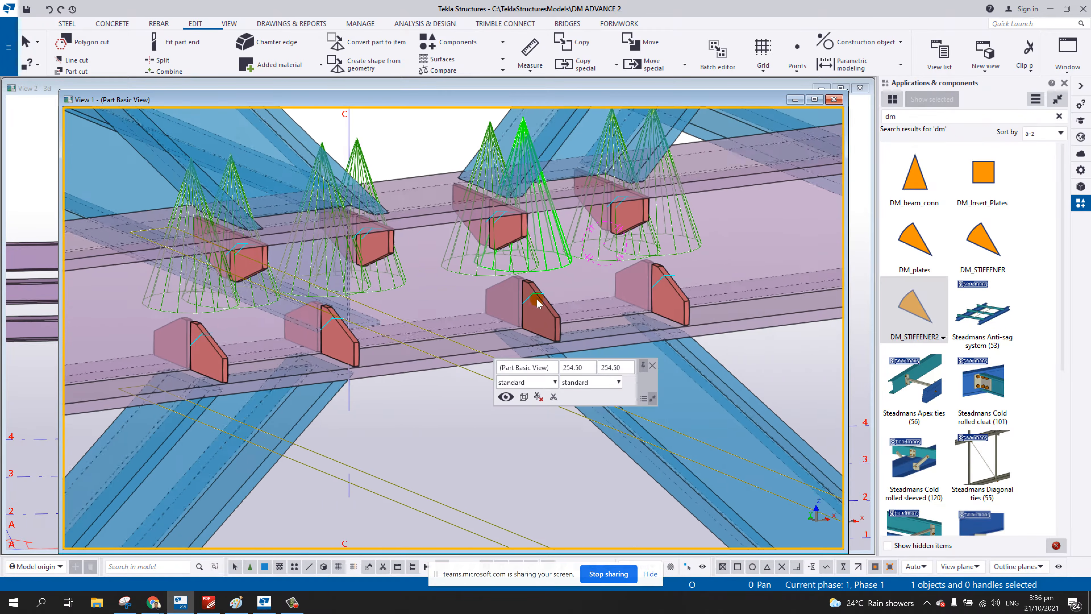
scroll(664, 292, "up", 5)
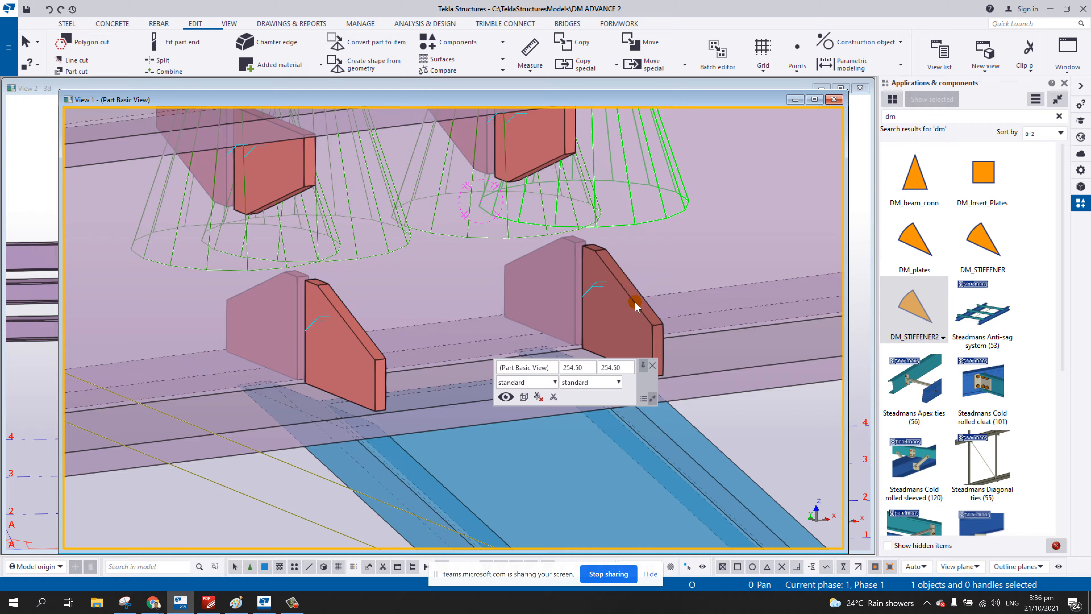
left_click(623, 287)
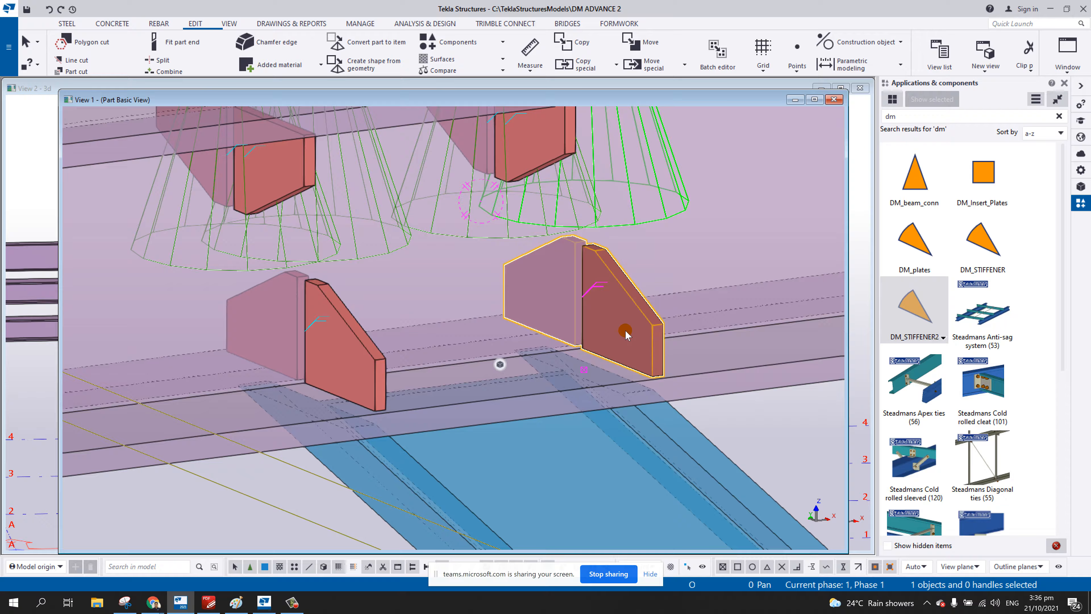
scroll(625, 333, "down", 6)
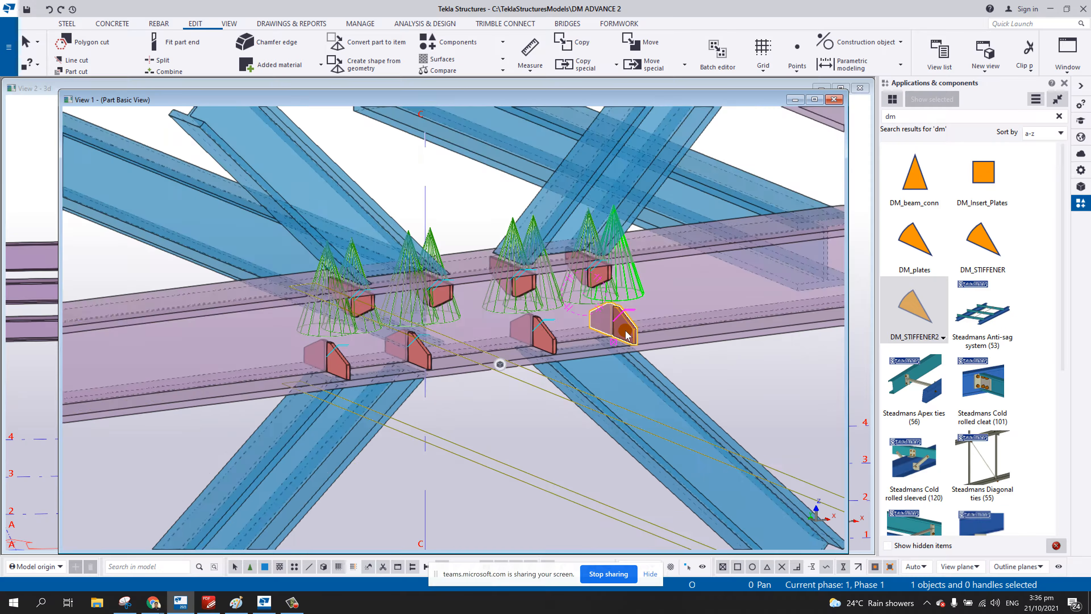
scroll(542, 368, "up", 3)
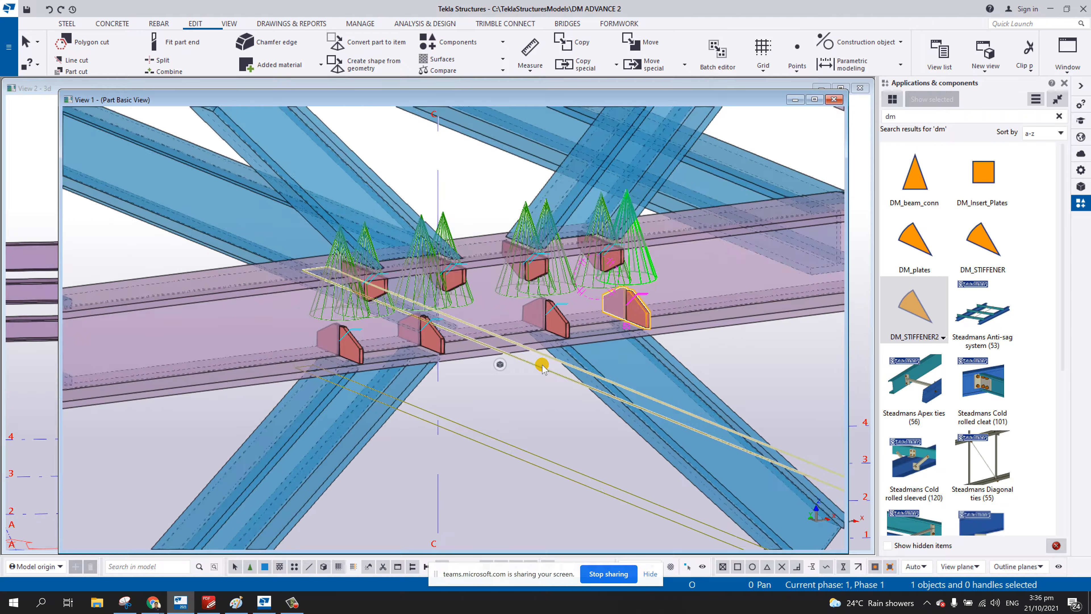
- Compare the upper and lower stiffeners' positions and heights in the front view and at an angle
key("ctrl+p")
scroll(496, 324, "up", 5)
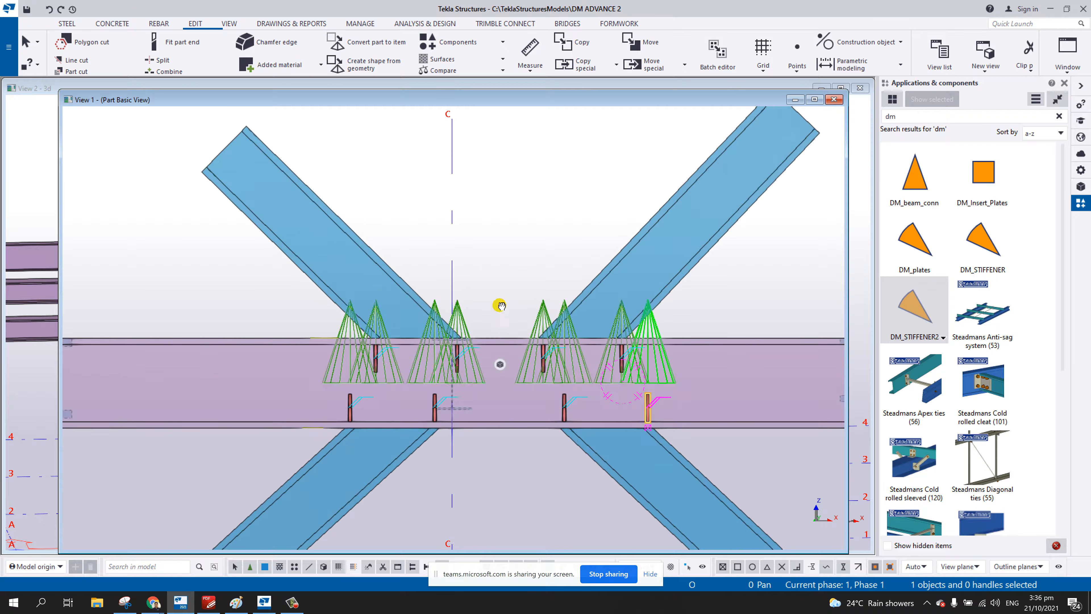
middle_click_drag(501, 306, 501, 215)
scroll(502, 214, "up", 5)
middle_click_drag(501, 275, 502, 237)
scroll(502, 237, "down", 3)
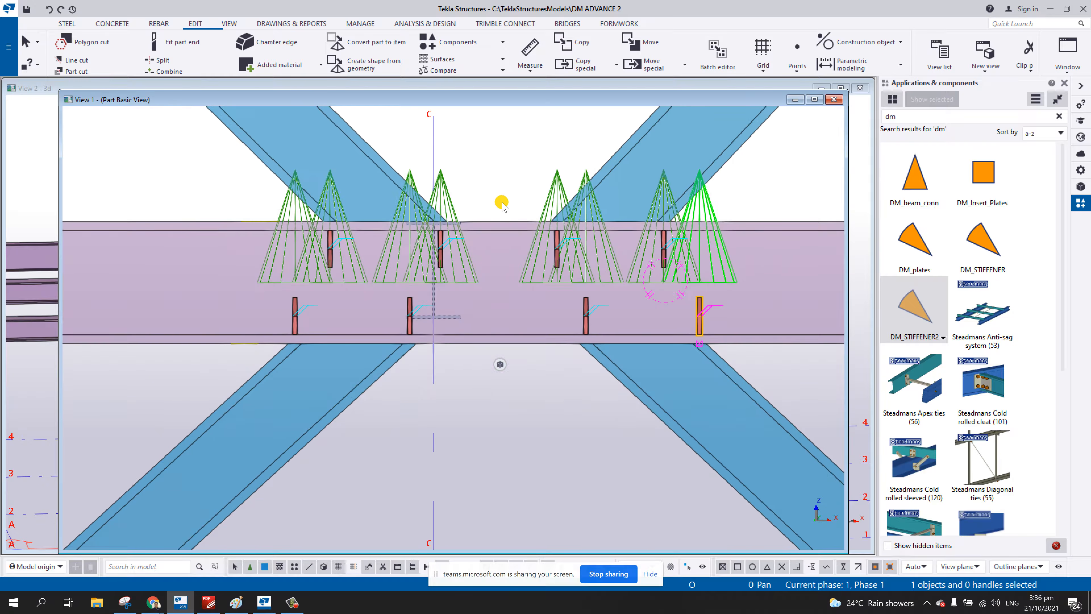
scroll(527, 276, "up", 3)
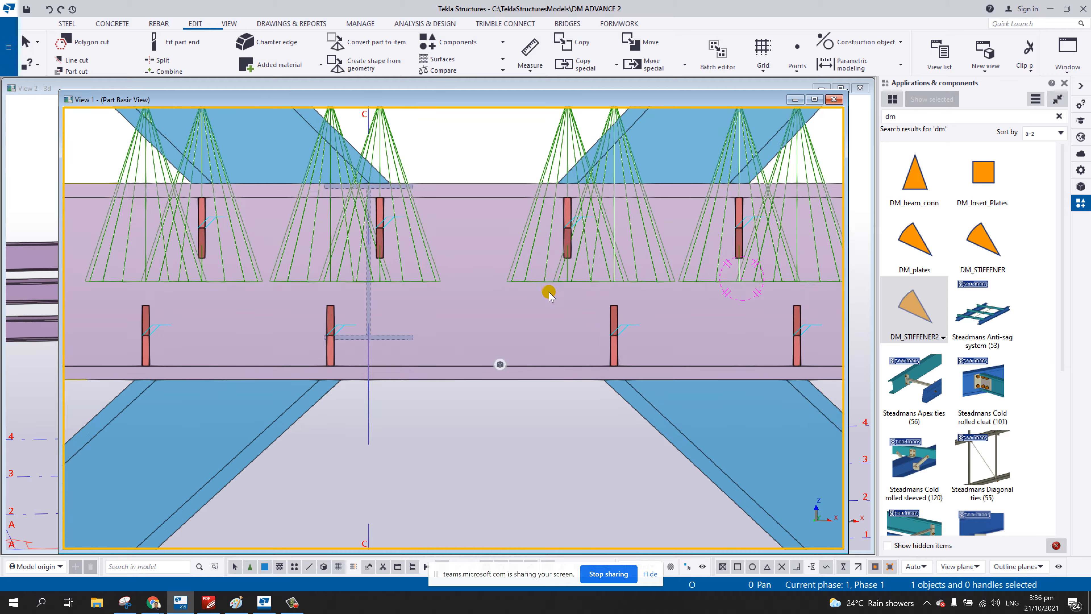
scroll(566, 306, "down", 2)
middle_click_drag(565, 310, 585, 324, "ctrl")
scroll(639, 334, "up", 2)
scroll(638, 338, "down", 3)
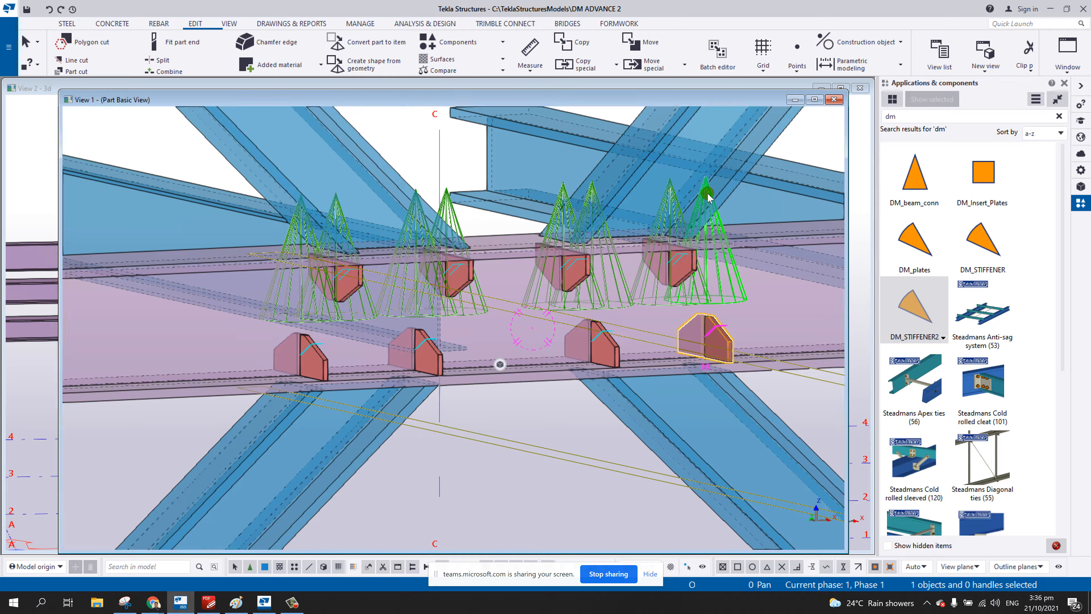
- Set Bottom Stiff Ht to 200 for the stiffener at the lower-right diagonal's right flange and modify it
double_click(708, 193)
middle_click_drag(546, 360, 397, 365)
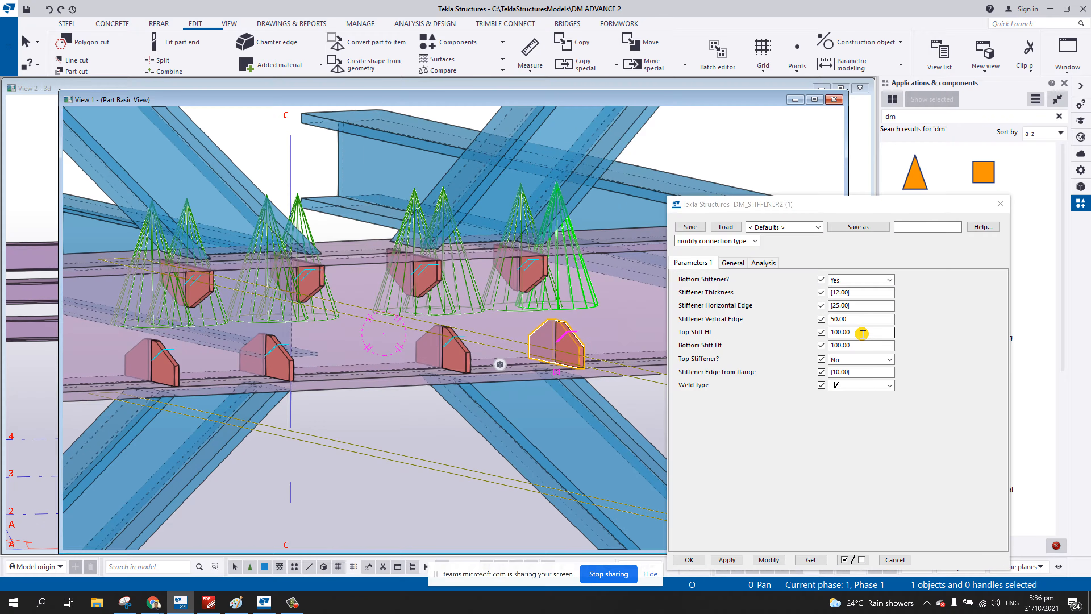
left_click_drag(863, 346, 769, 359)
type("200")
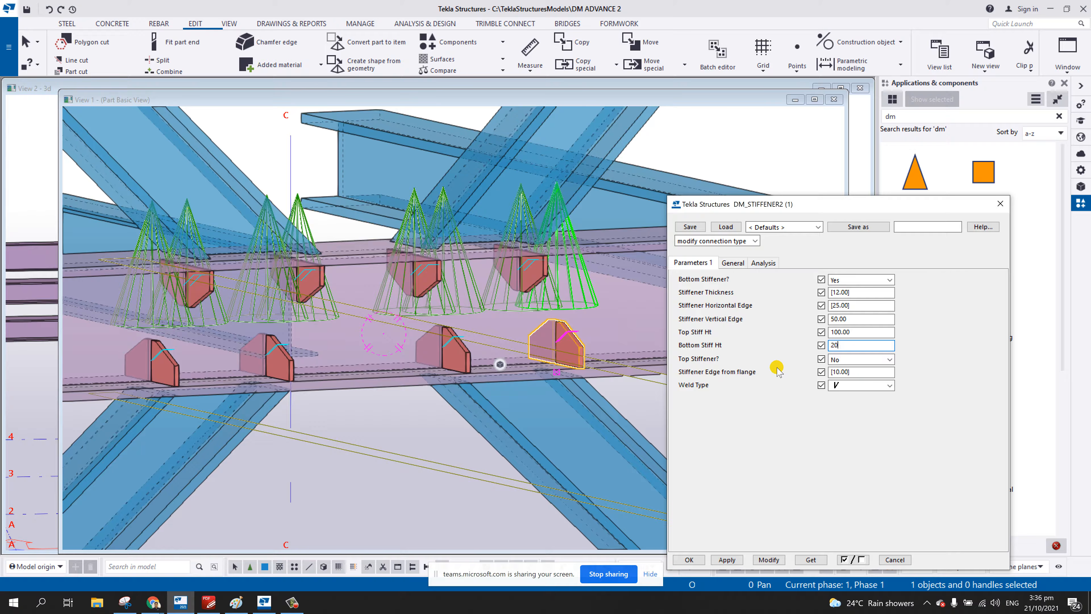
left_click(769, 561)
- Modify the other three lower stiffeners with the same Bottom Stiff Ht of 200
left_click(449, 211)
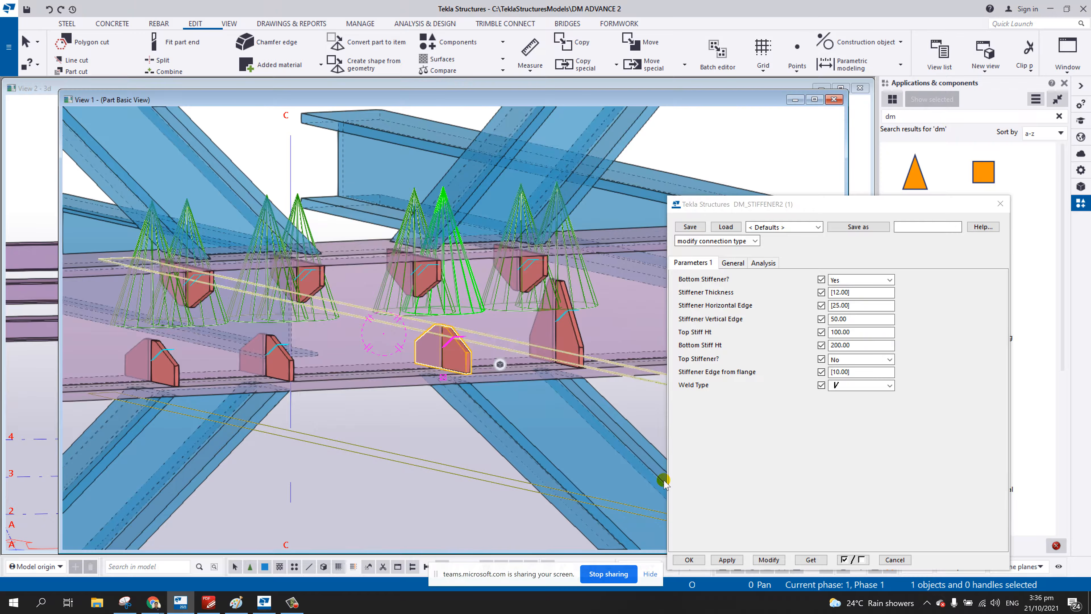
left_click(769, 559)
left_click(239, 208)
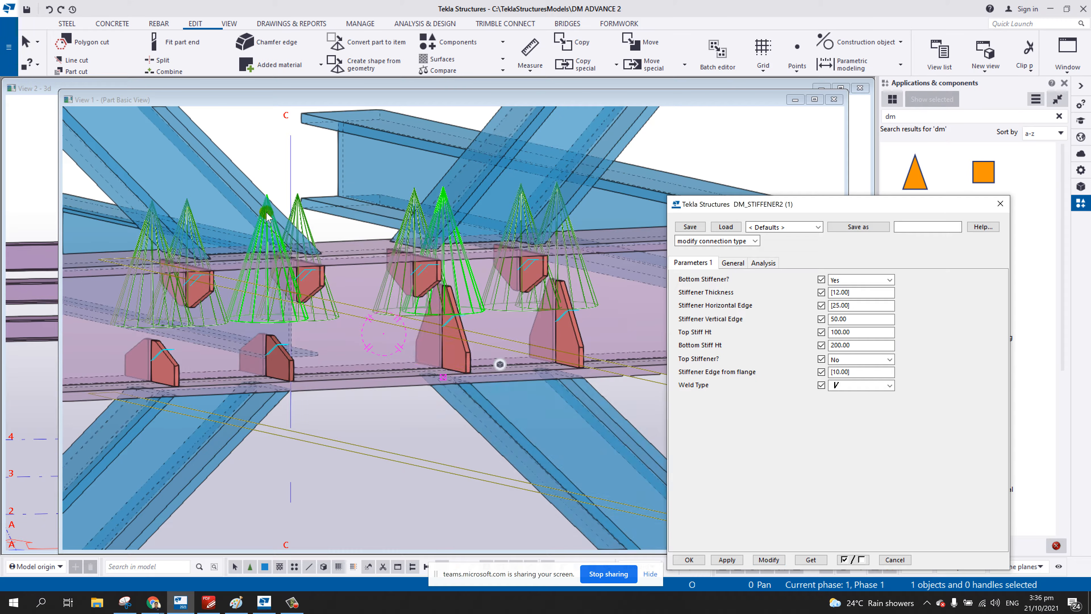
left_click(770, 559)
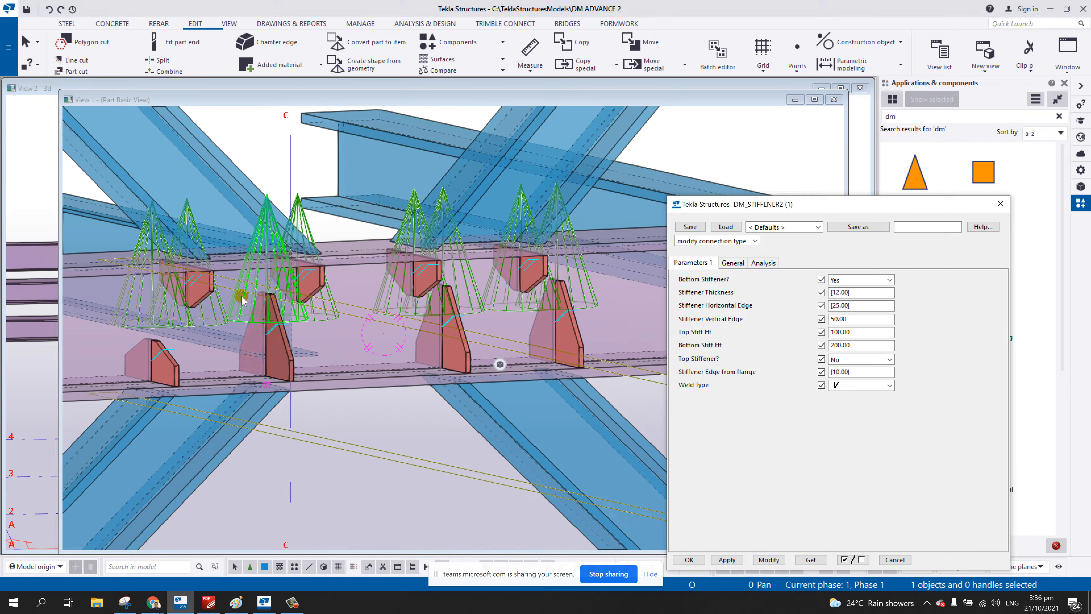
left_click(152, 243)
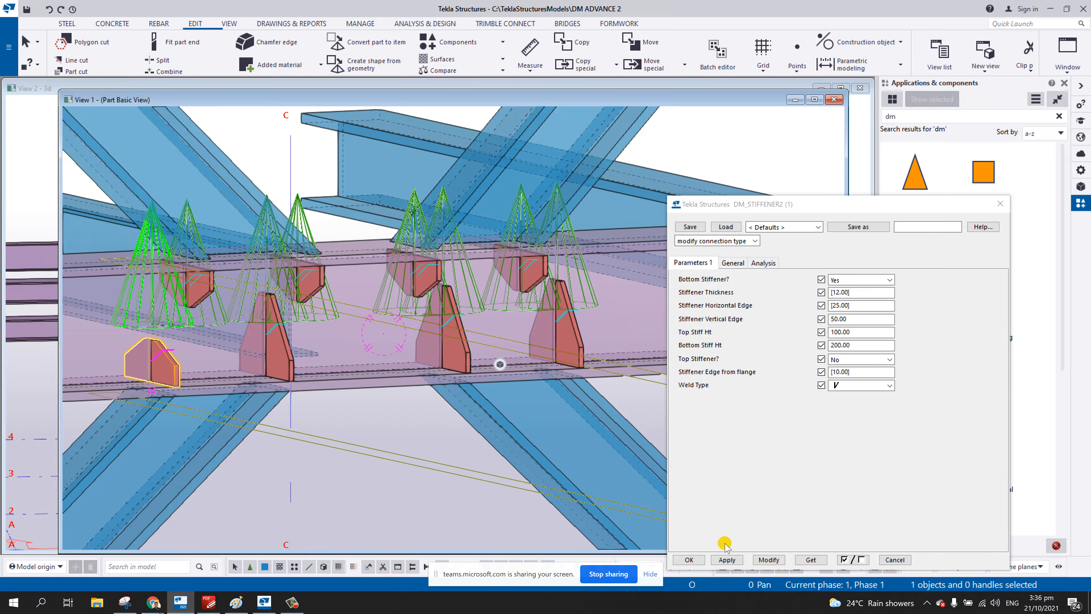
left_click(769, 560)
- Select the lower-right diagonal and examine the stiffened joint and the diagonals around it
left_click(551, 457)
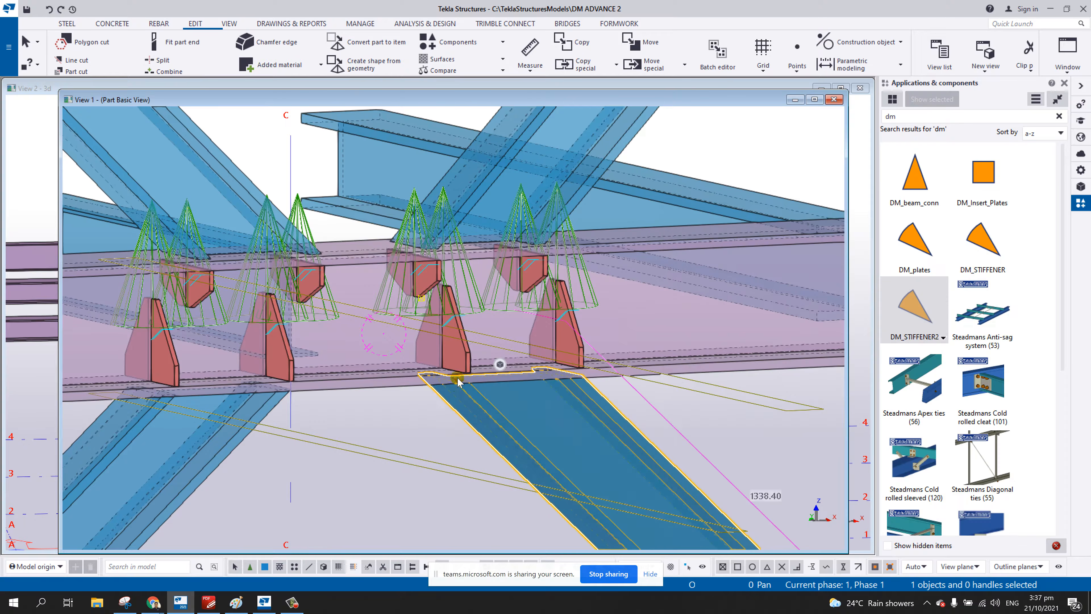
scroll(448, 342, "down", 2)
middle_click_drag(435, 317, 391, 315, "ctrl")
scroll(390, 314, "down", 5)
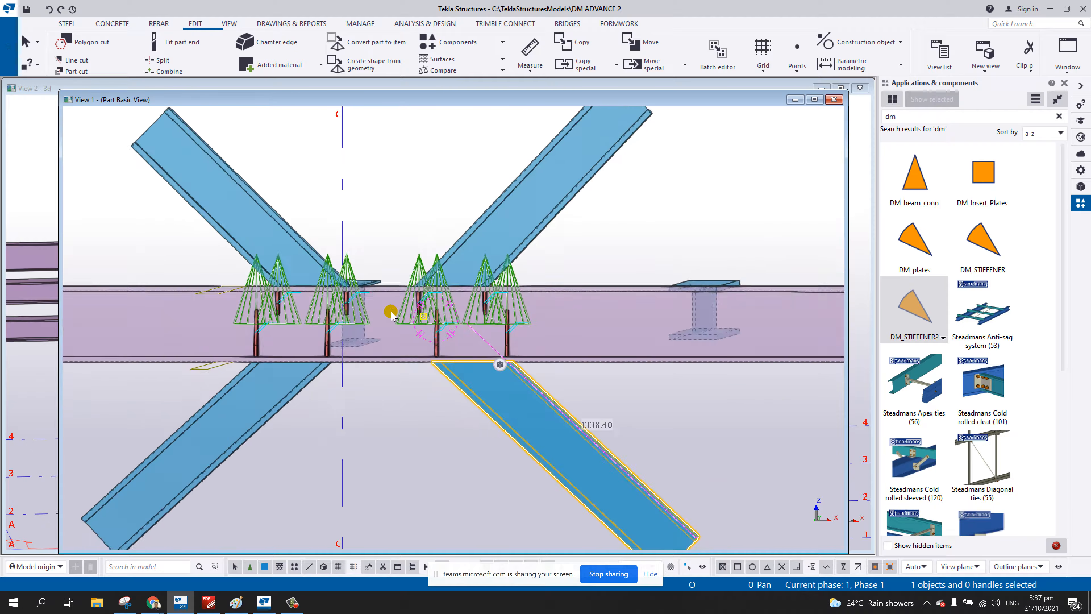
scroll(486, 267, "up", 4)
middle_click_drag(525, 296, 545, 244)
scroll(550, 245, "down", 4)
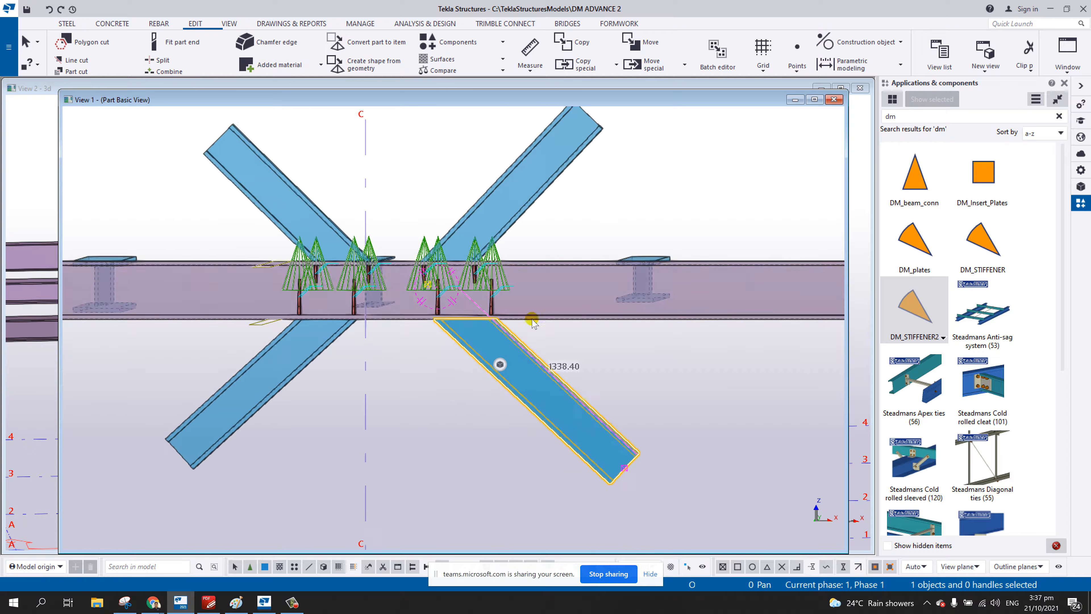
scroll(640, 294, "up", 4)
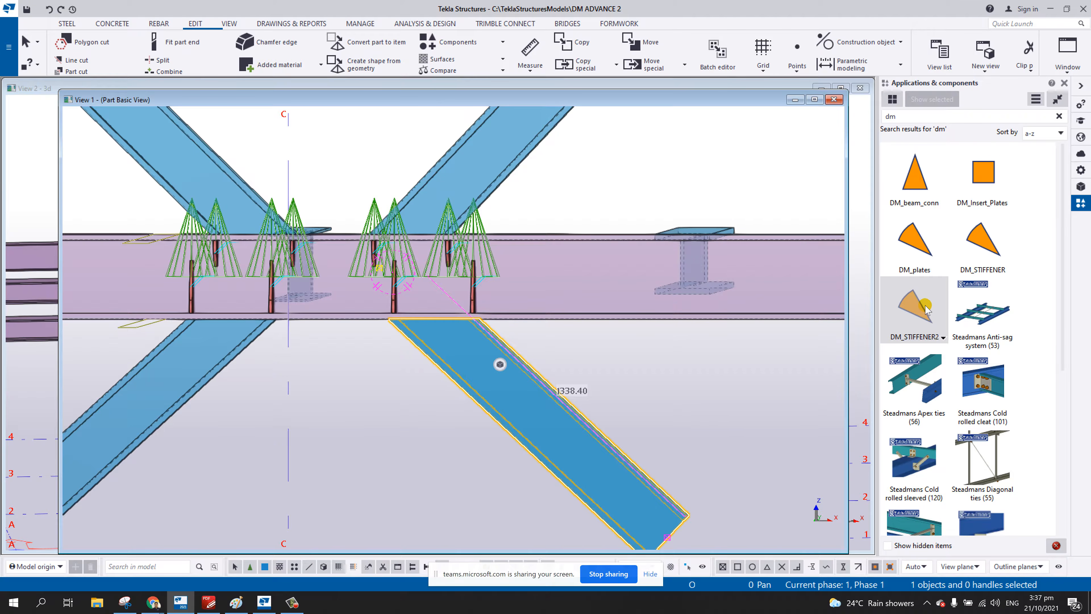
- Place DM_STIFFENER2 on the lower-right diagonal beam at the midpoint of its lower flange edge
left_click(923, 308)
scroll(532, 432, "up", 3)
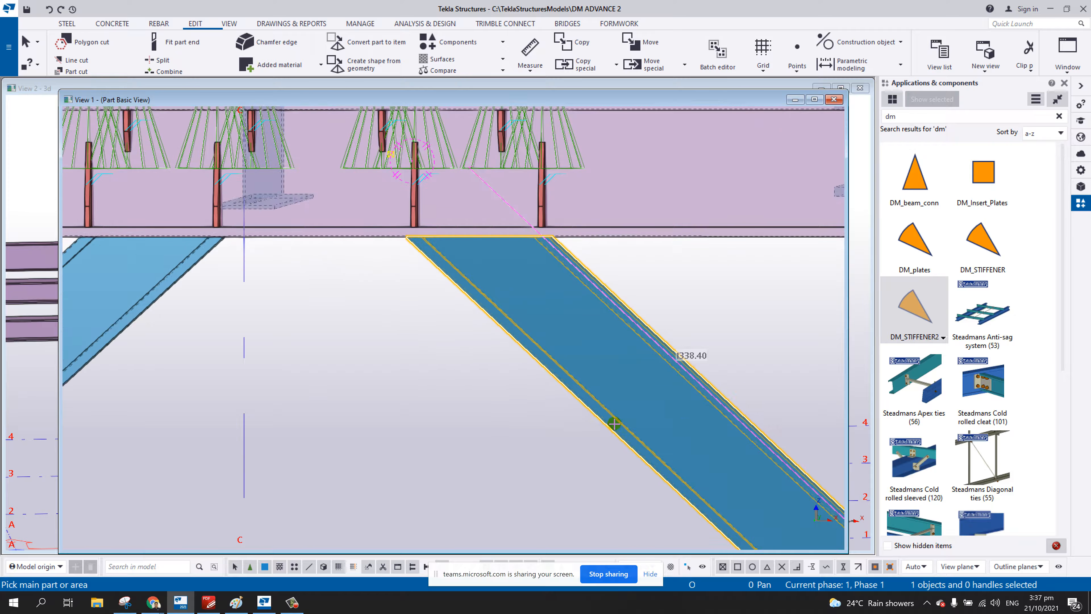
left_click(614, 424)
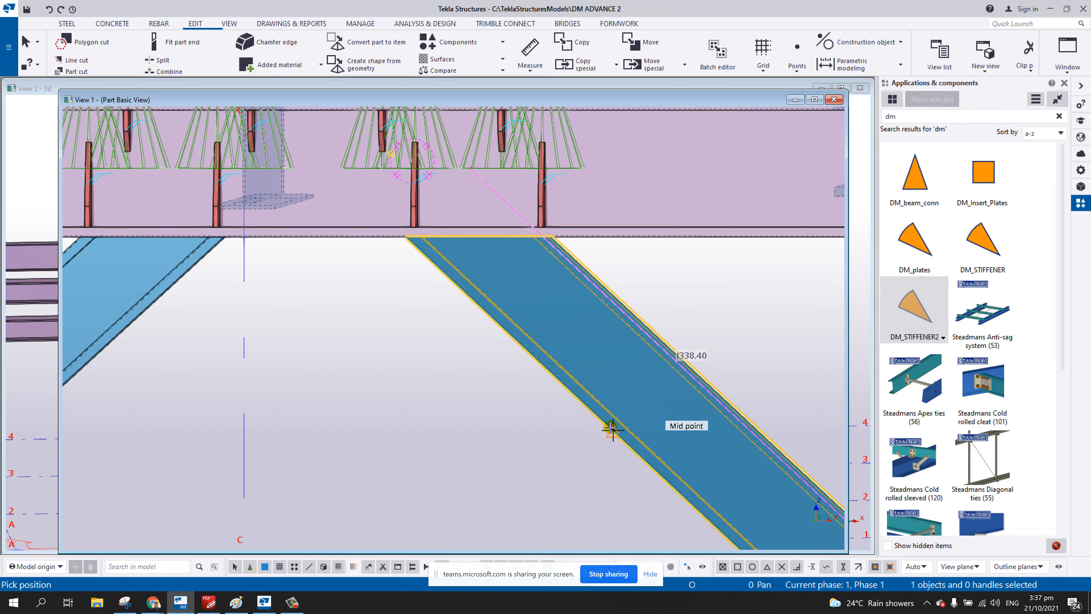
scroll(612, 428, "down", 1)
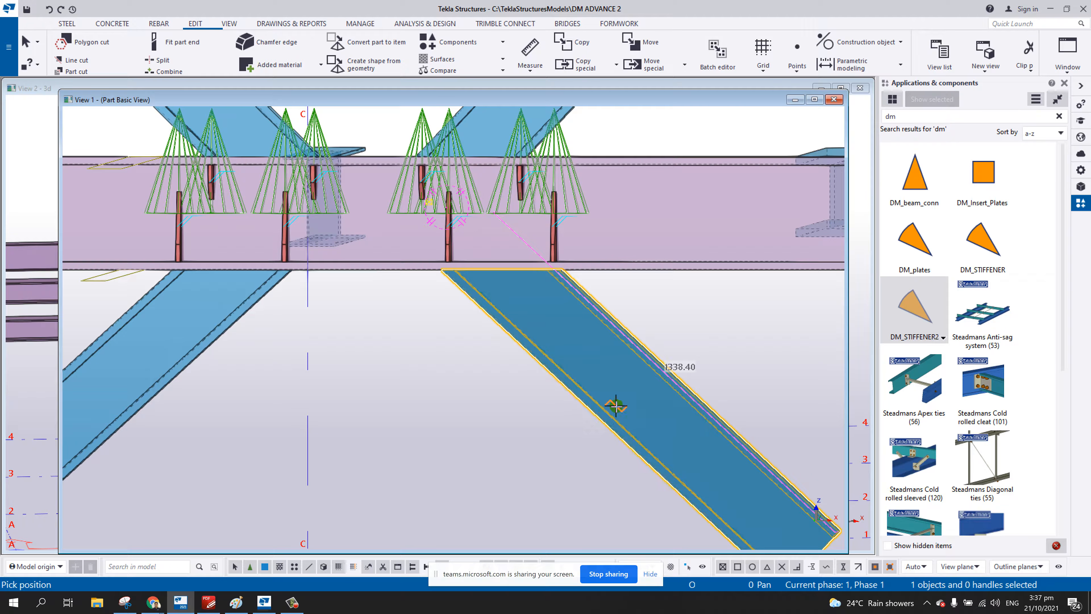
left_click(613, 429)
scroll(719, 317, "up", 6)
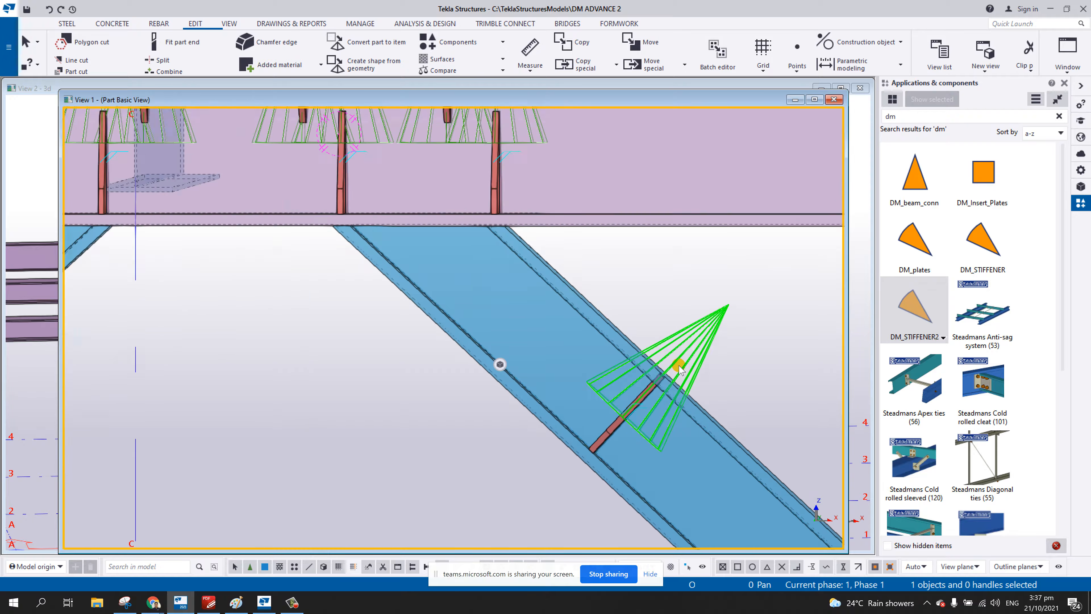
- Set Bottom Stiff Ht to 150 for the stiffener on the lower-right diagonal and modify it
middle_click_drag(709, 400, 531, 326, "ctrl")
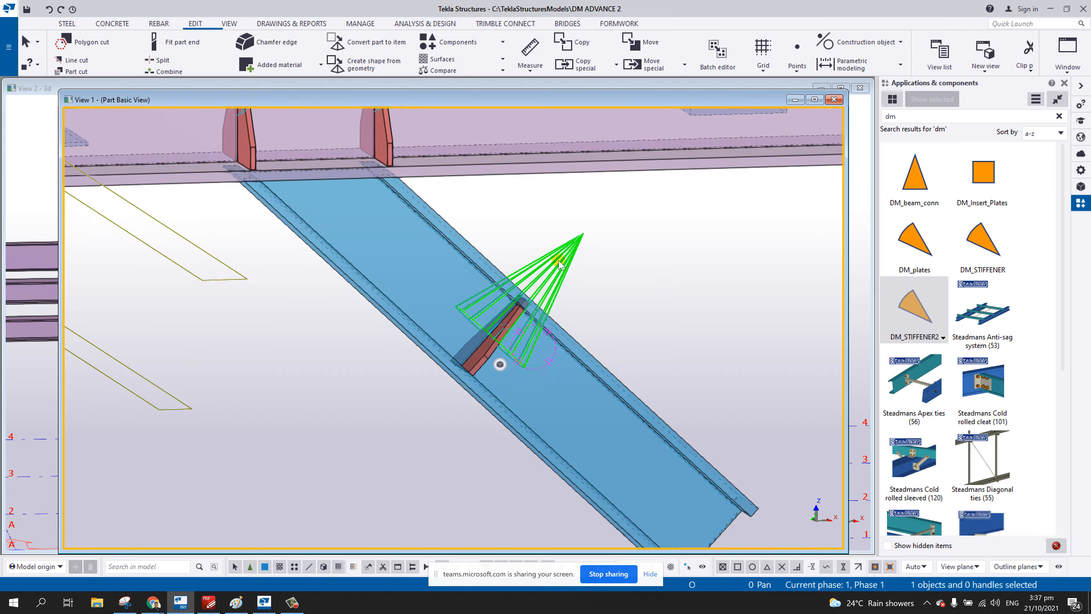
double_click(561, 257)
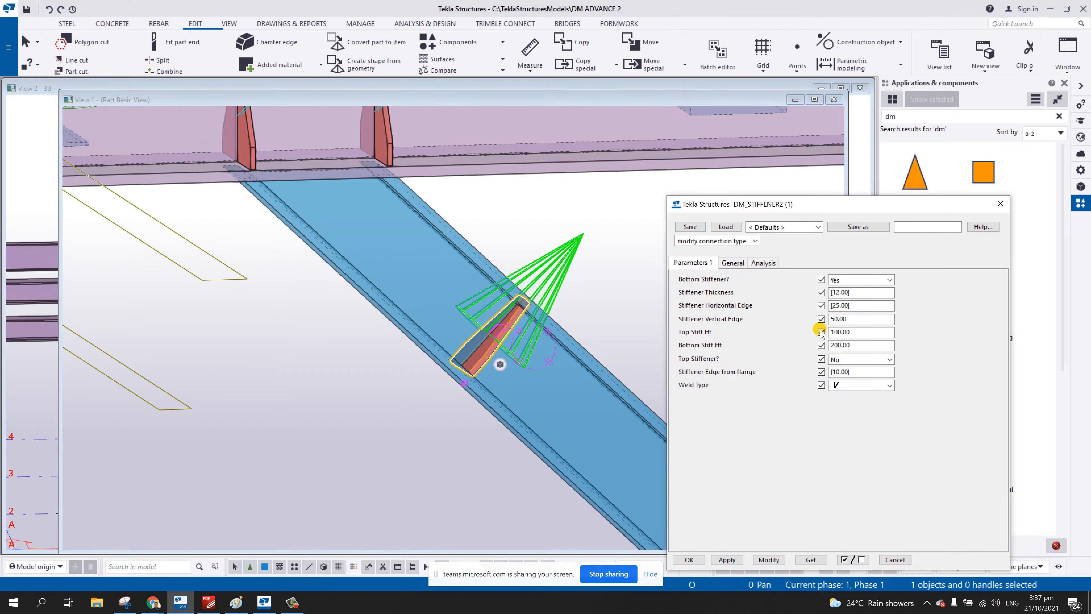
left_click_drag(859, 344, 785, 345)
left_click(769, 560)
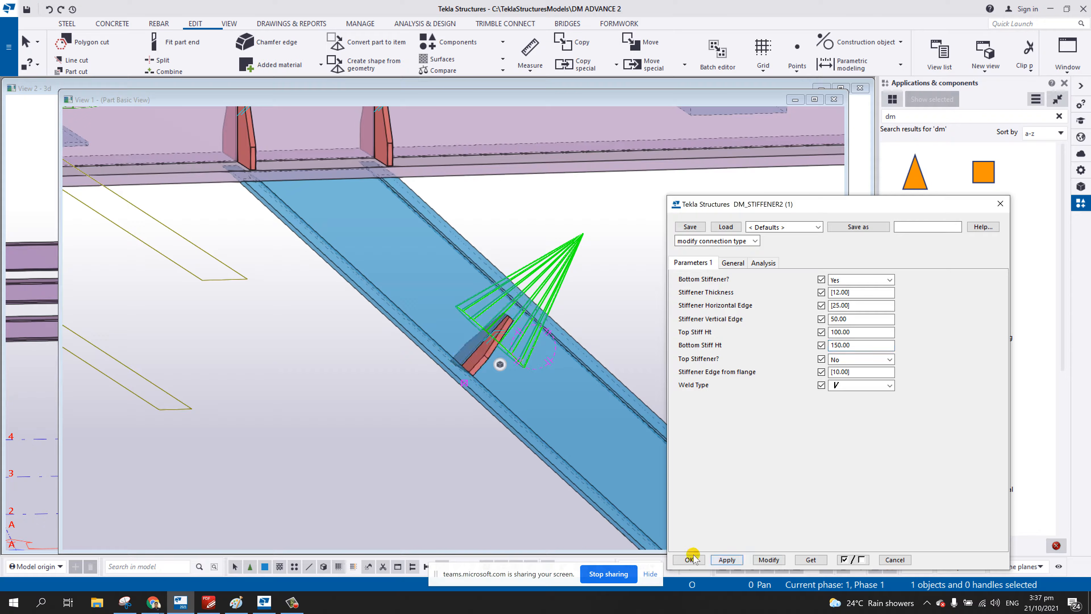
left_click(690, 560)
- Try to reorient the diagonal's stiffener with Up direction -y and its first rotation angle set to 0
middle_click_drag(584, 346, 551, 327, "ctrl")
double_click(499, 364)
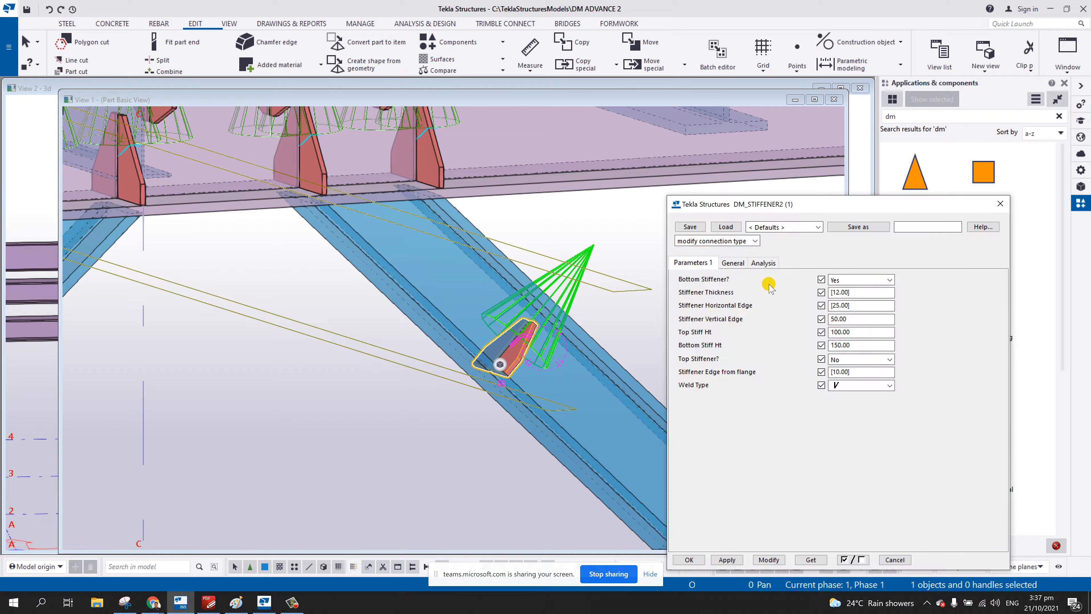
left_click(747, 263)
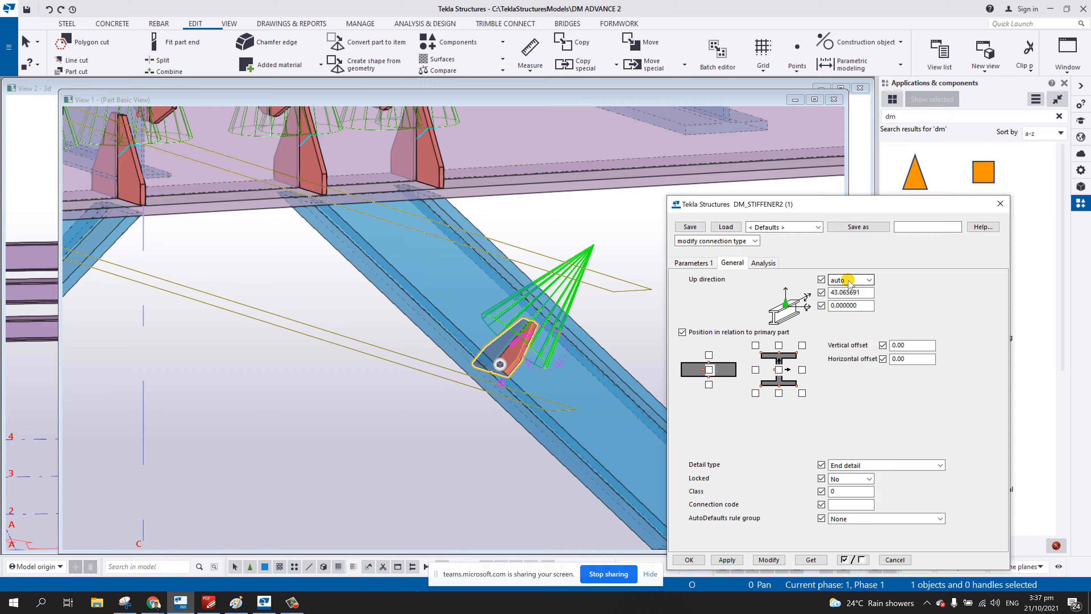
left_click_drag(865, 291, 806, 308)
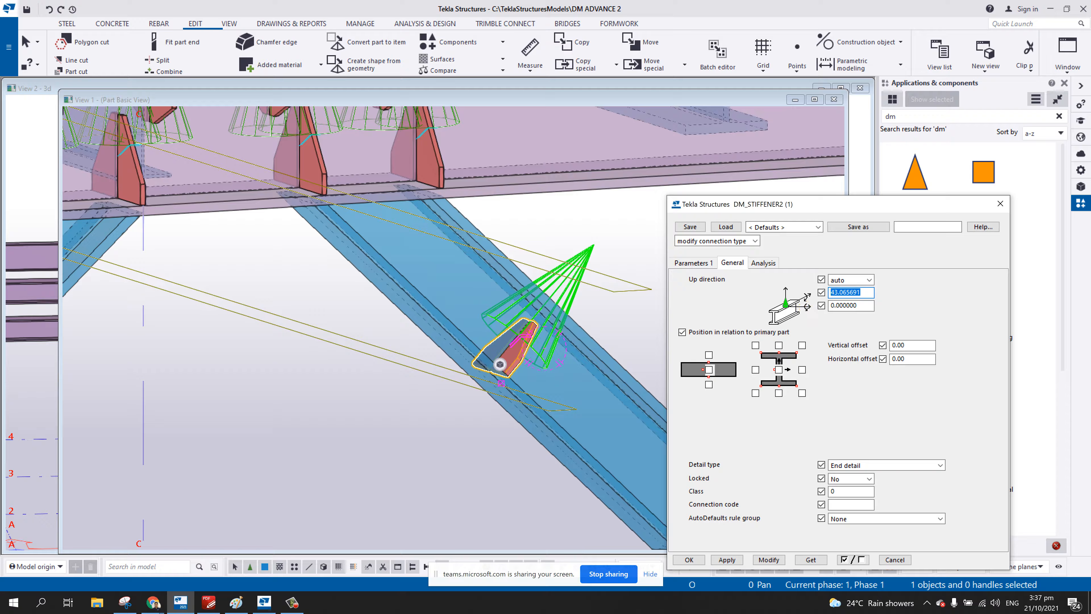
left_click(769, 560)
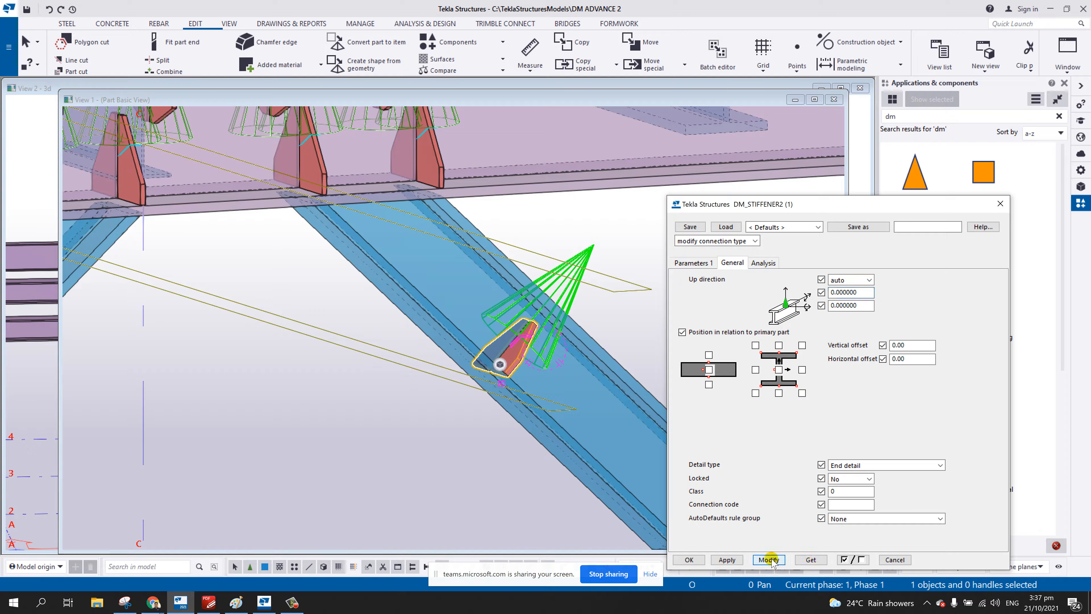
left_click(848, 280)
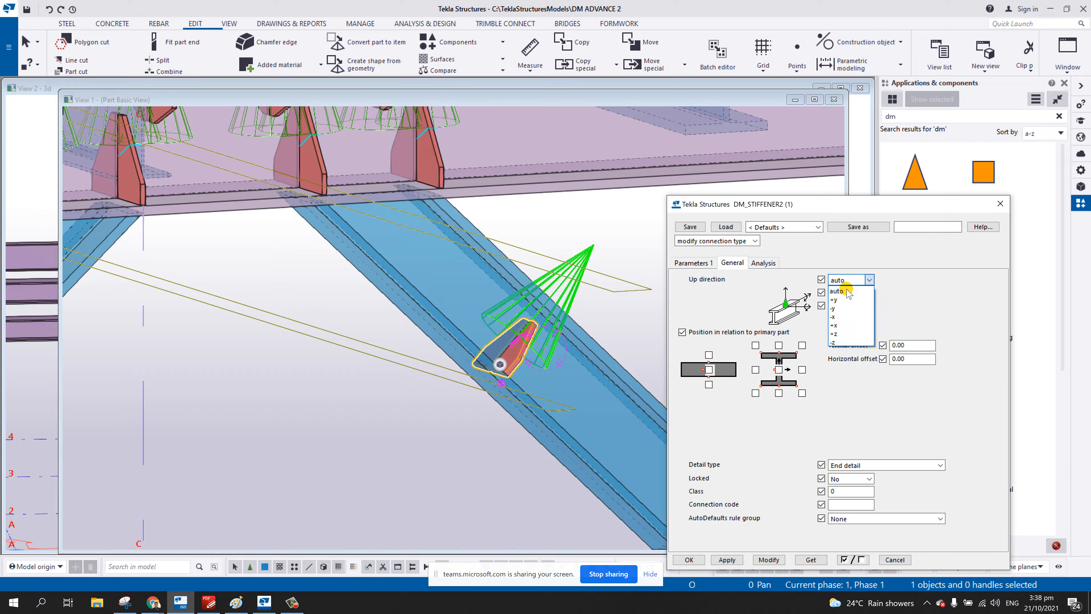
left_click(834, 308)
left_click(769, 560)
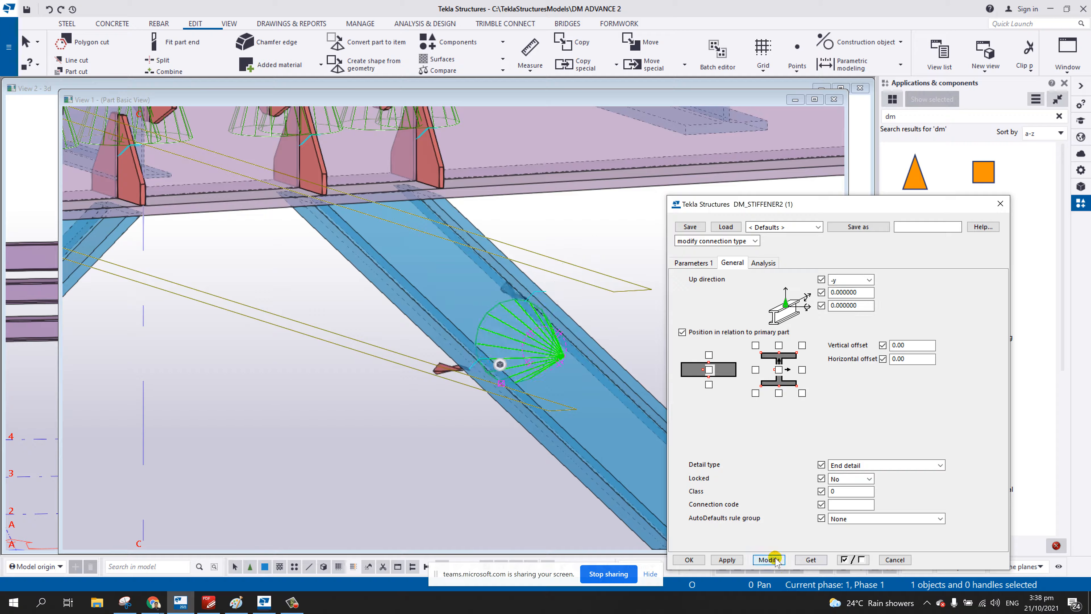
- Undo the up direction change on the diagonal's stiffener and close its properties
scroll(541, 397, "up", 3)
mouse_move(522, 337)
middle_mouse_down("ctrl")
mouse_move(610, 357)
mouse_move(482, 356)
mouse_move(502, 334)
mouse_move(503, 344)
middle_mouse_up("ctrl")
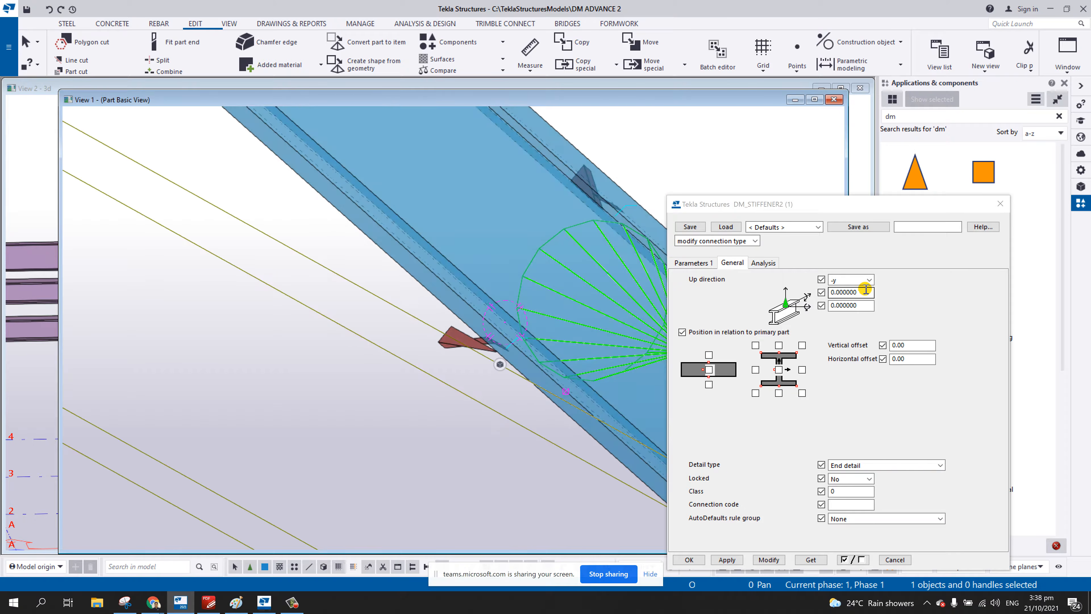
left_click(866, 281)
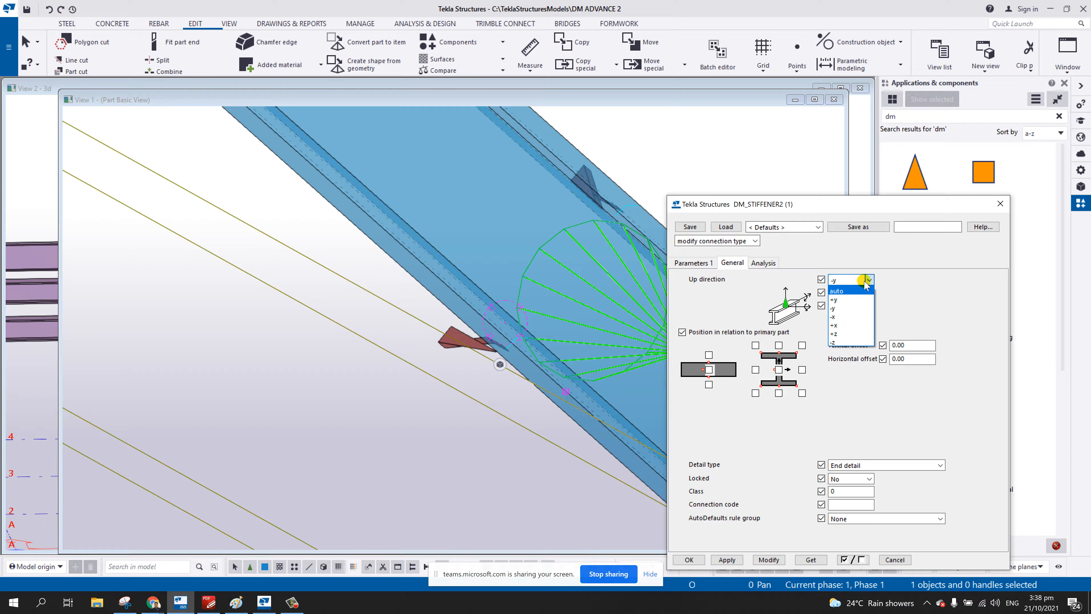
left_click(1001, 203)
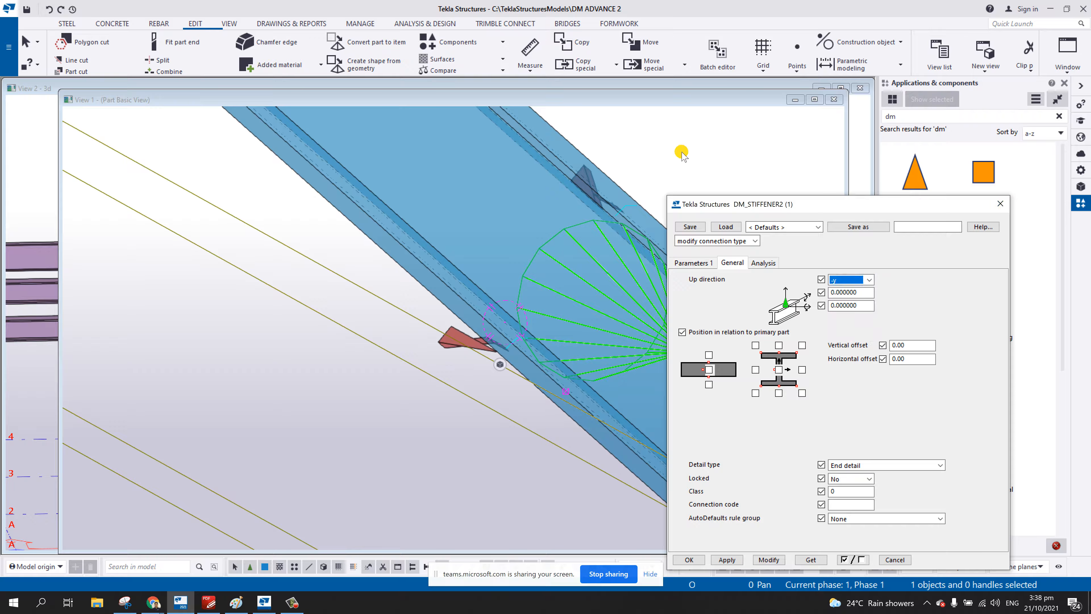
middle_click_drag(683, 153, 593, 196, "ctrl")
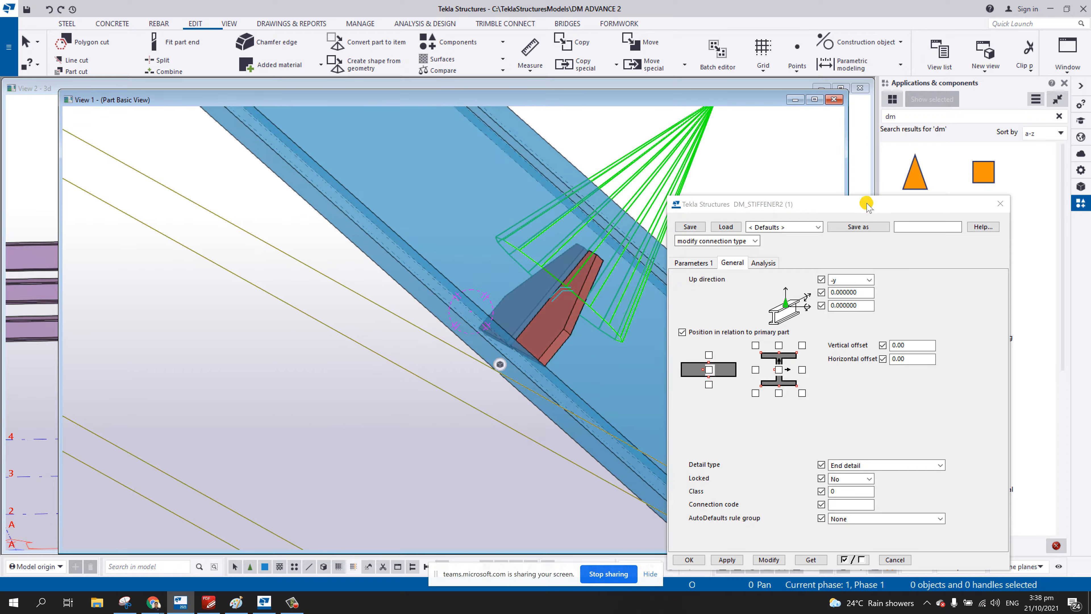
left_click(1001, 203)
middle_click_drag(577, 263, 598, 267, "ctrl")
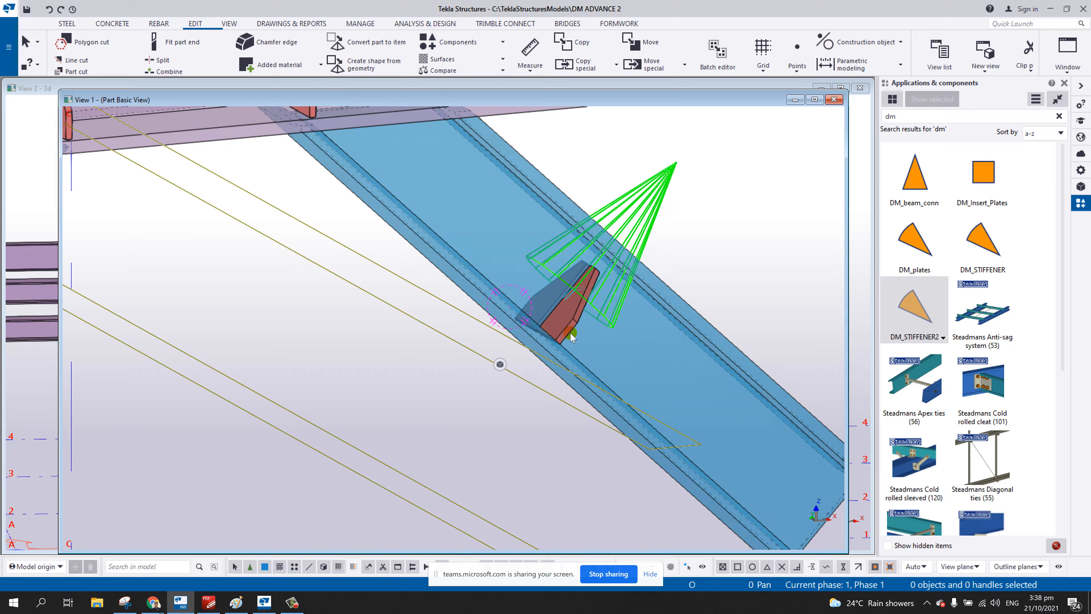
- Examine the main beam's stiffeners at the diagonals and how the lower ones meet the web and bottom flange
scroll(572, 337, "down", 8)
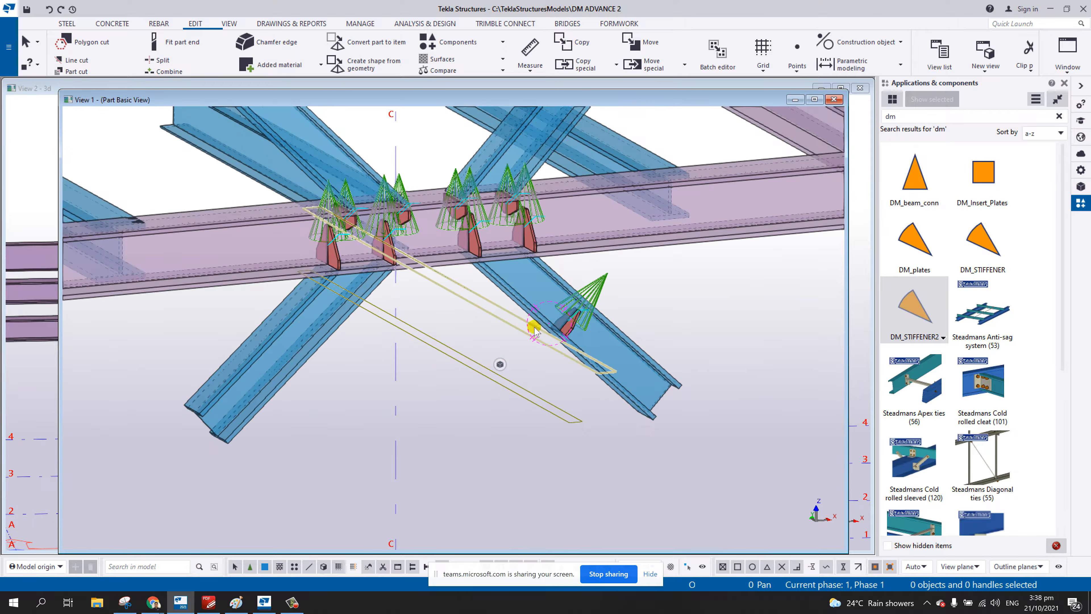
middle_click_drag(535, 331, 601, 344)
scroll(585, 341, "up", 5)
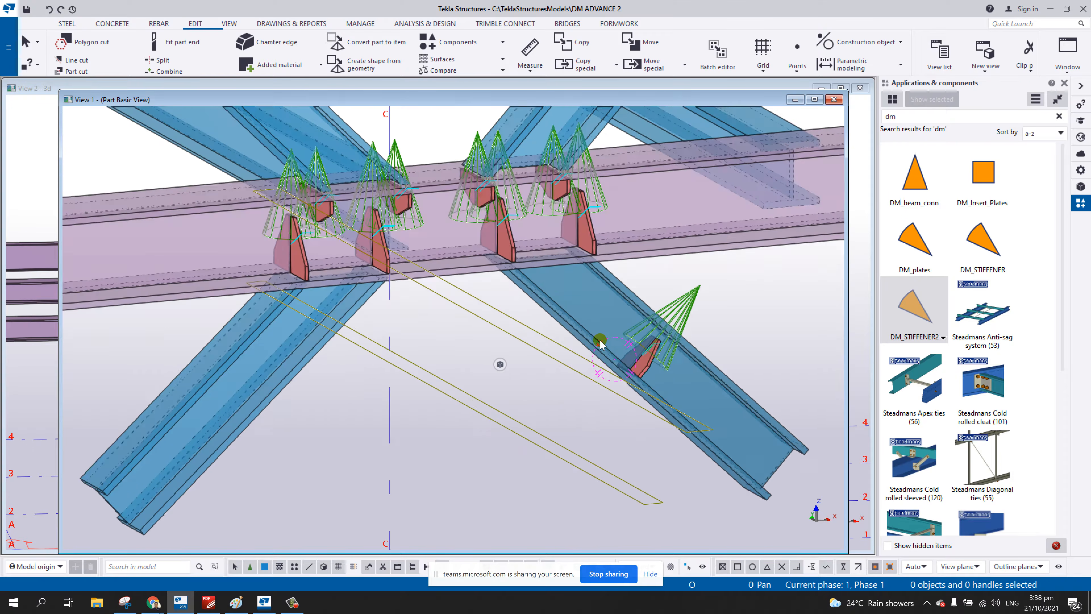
scroll(482, 304, "up", 8)
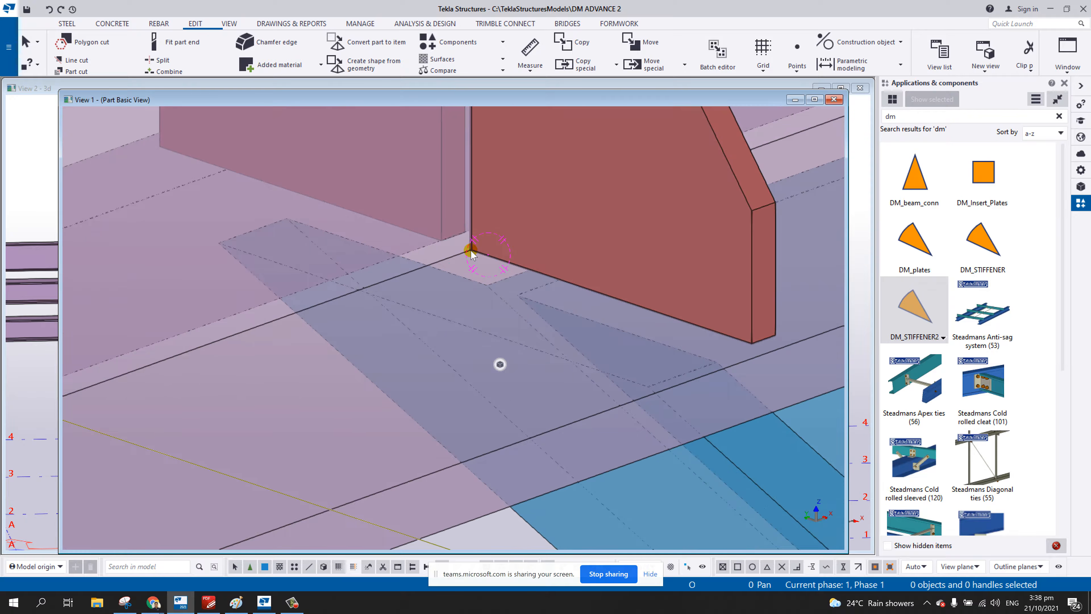
left_click(472, 264)
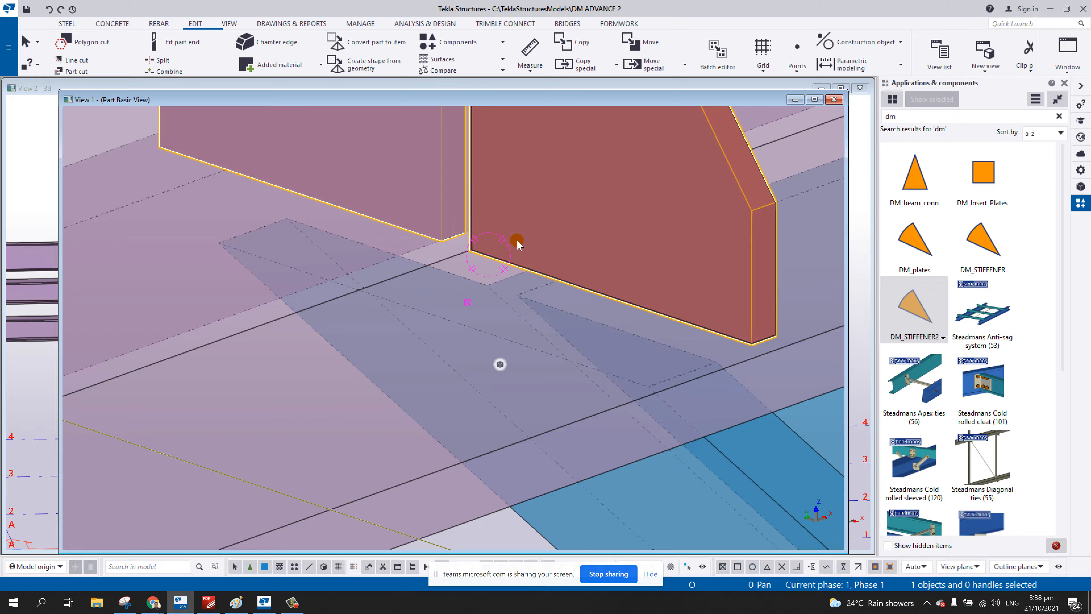
scroll(518, 244, "down", 10)
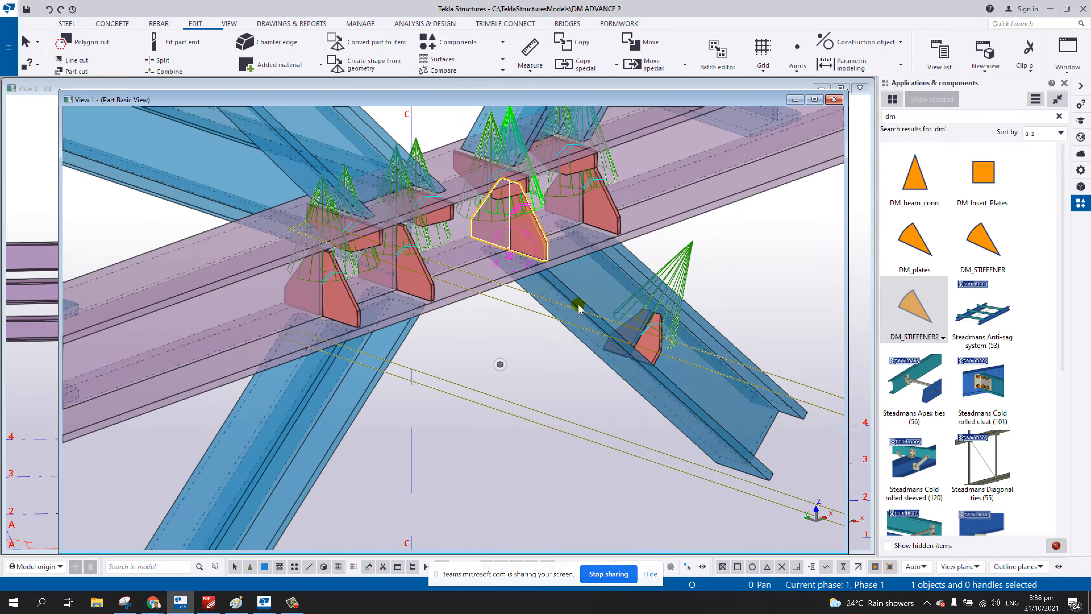
middle_click_drag(636, 354, 617, 410)
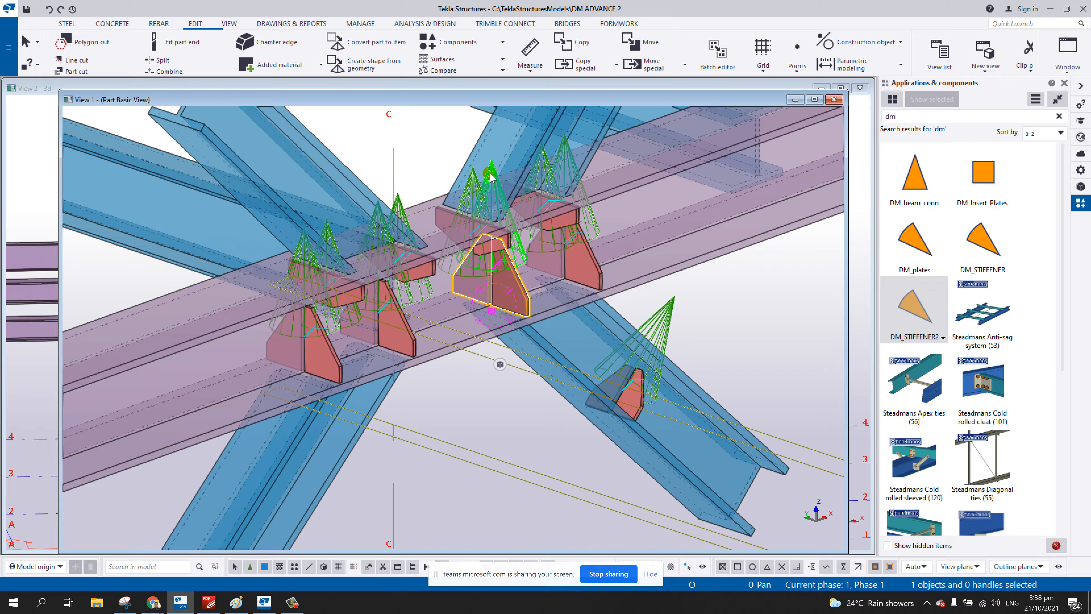
scroll(491, 179, "down", 3)
right_click(492, 184)
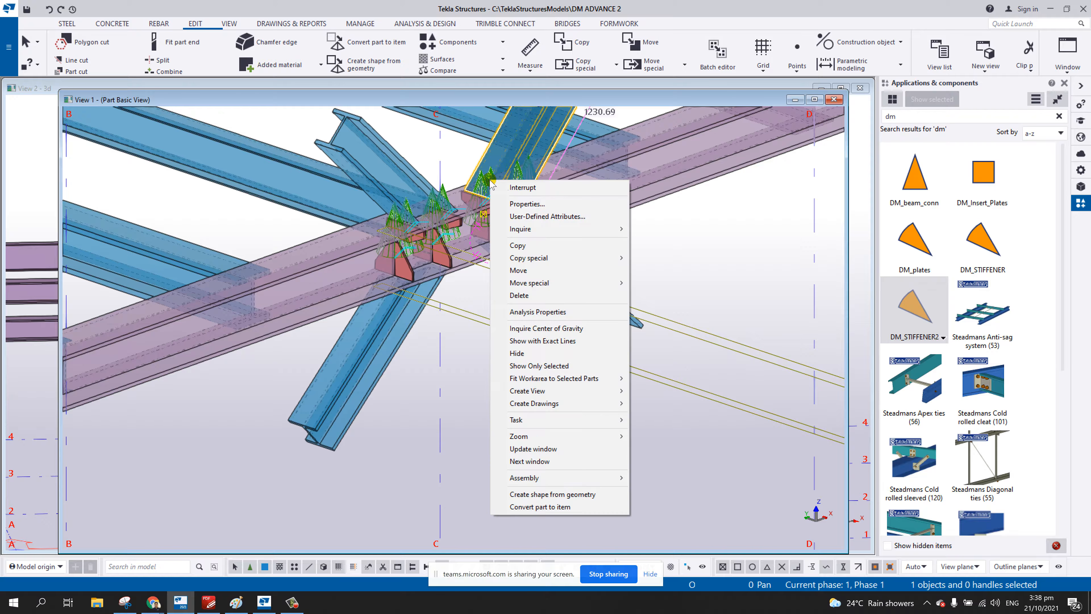
left_click(727, 256)
- Examine the stiffener component on the separate short beam in the 3D view, and the surrounding framing
scroll(725, 260, "down", 5)
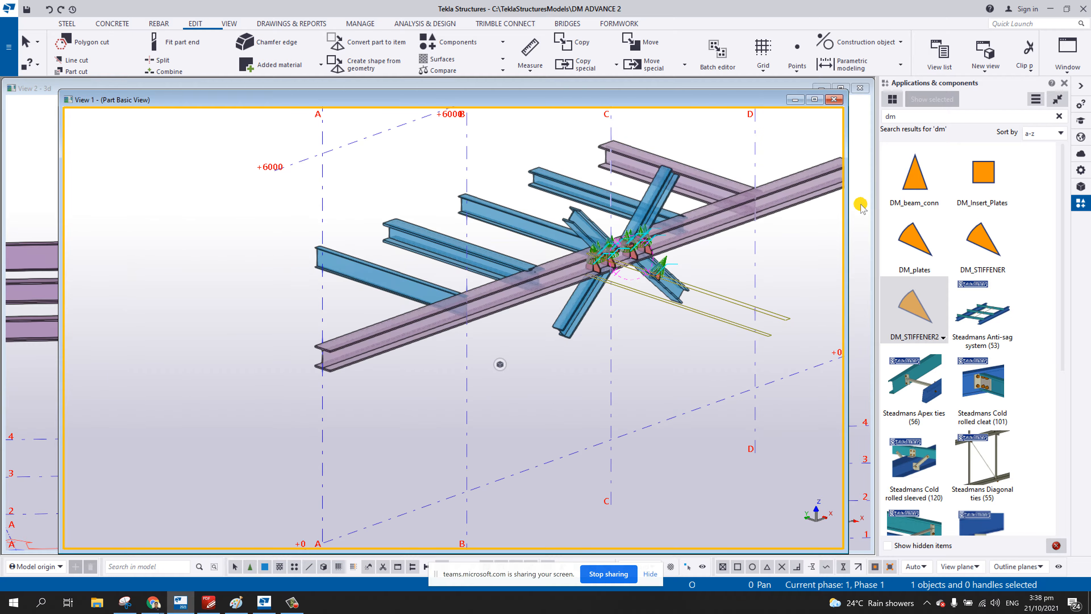
left_click(860, 205)
scroll(601, 289, "down", 3)
middle_click_drag(728, 418, 534, 312)
scroll(518, 304, "up", 7)
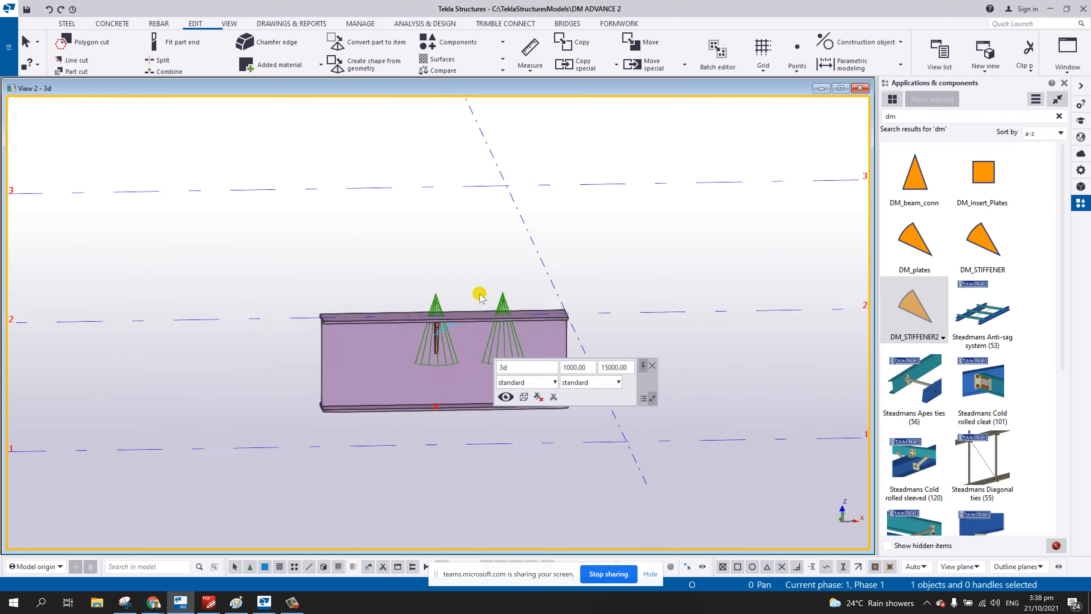
scroll(480, 296, "up", 5)
middle_click_drag(414, 324, 424, 302, "ctrl")
scroll(407, 232, "up", 3)
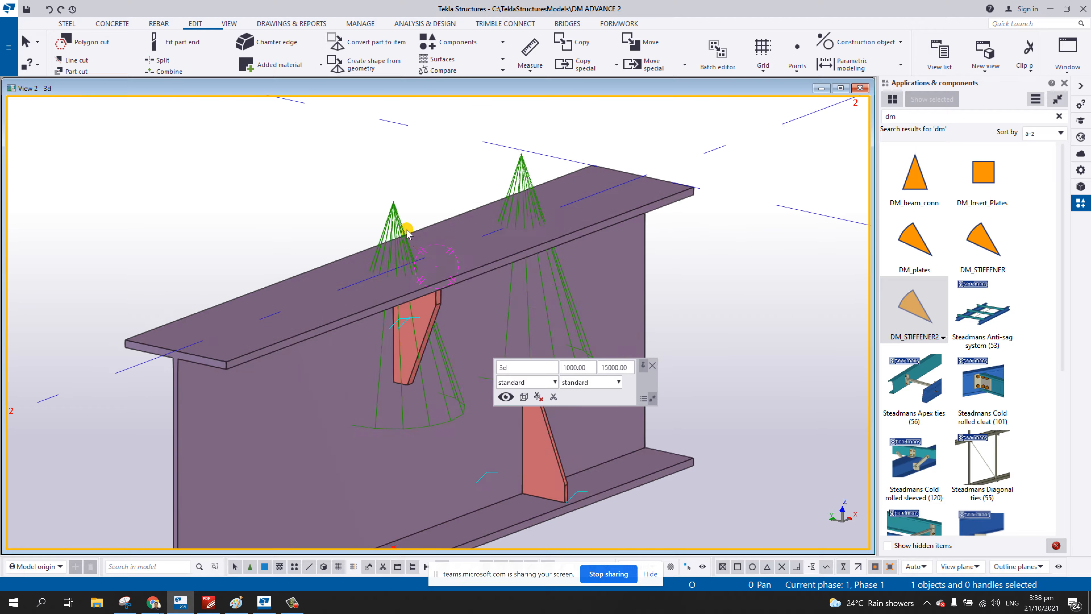
left_click(393, 239)
middle_click_drag(391, 238, 471, 170)
scroll(469, 155, "down", 2)
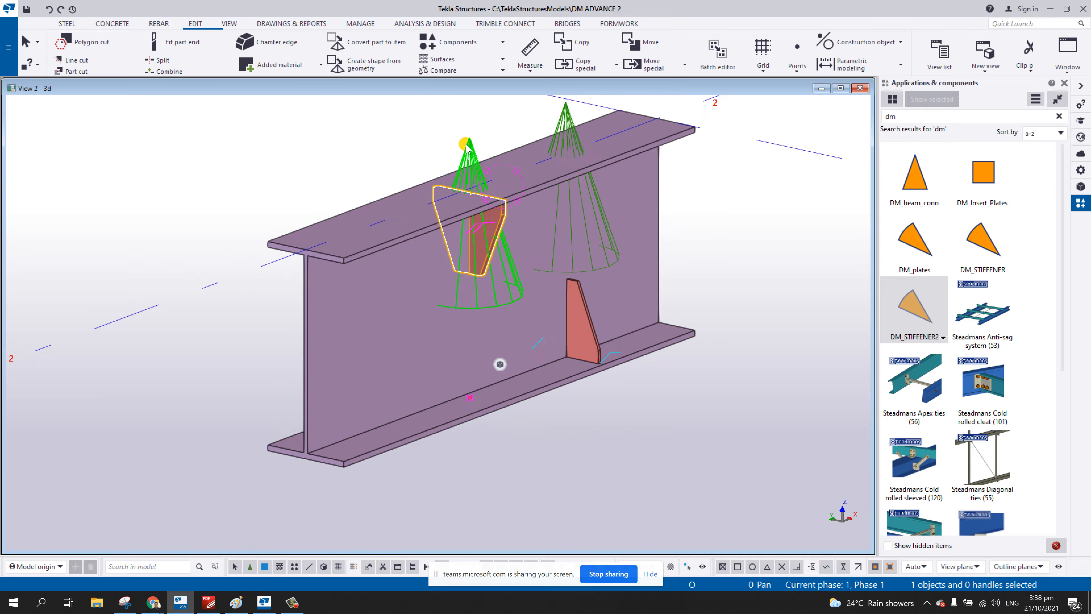
right_click(467, 146)
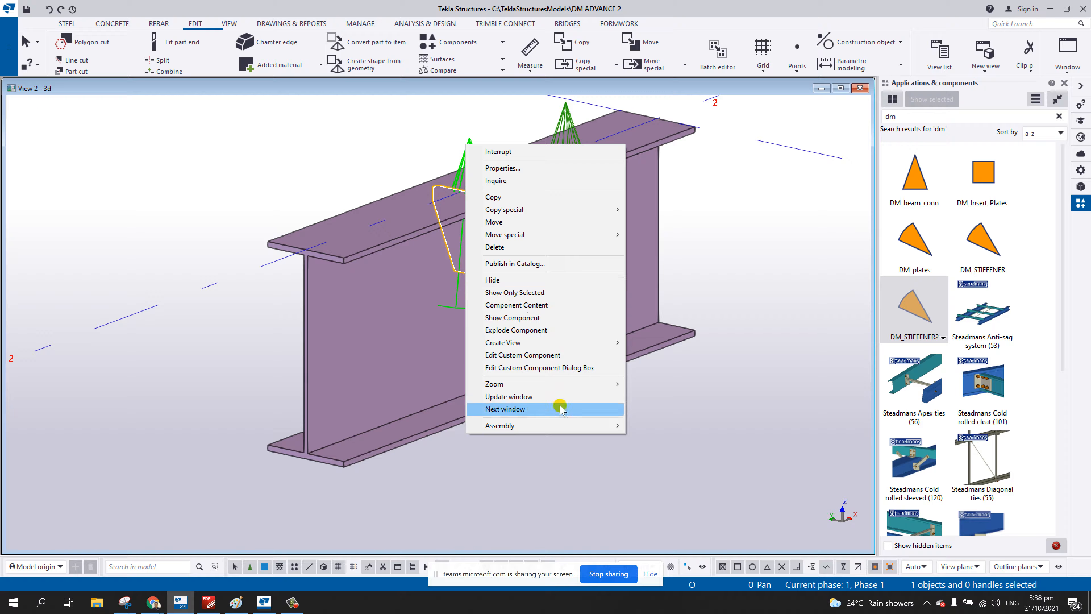
left_click(717, 270)
scroll(715, 271, "down", 6)
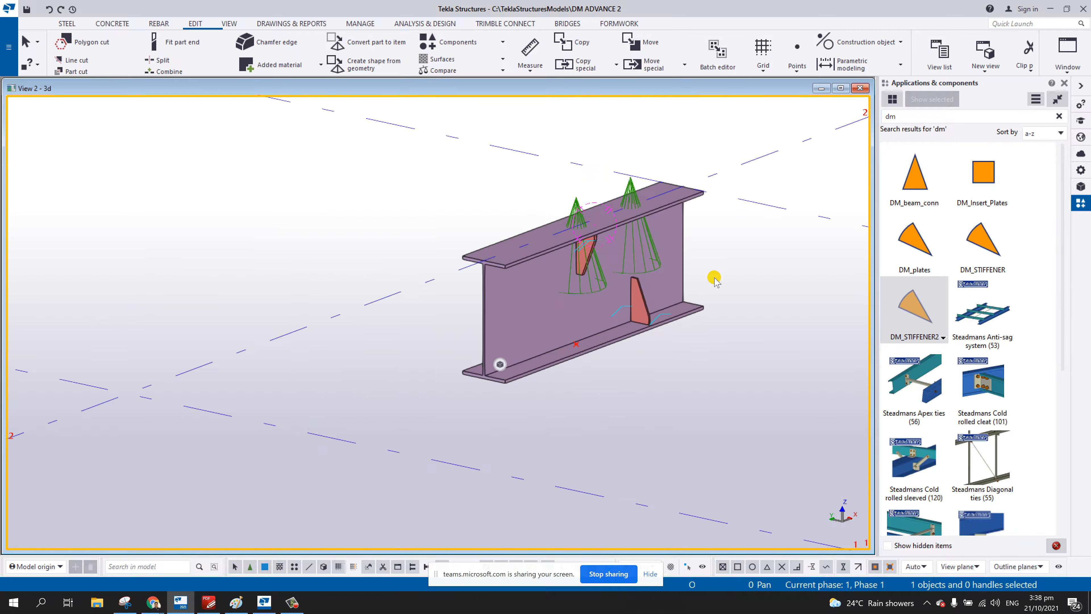
middle_click_drag(419, 234, 677, 299)
middle_click_drag(324, 268, 489, 295)
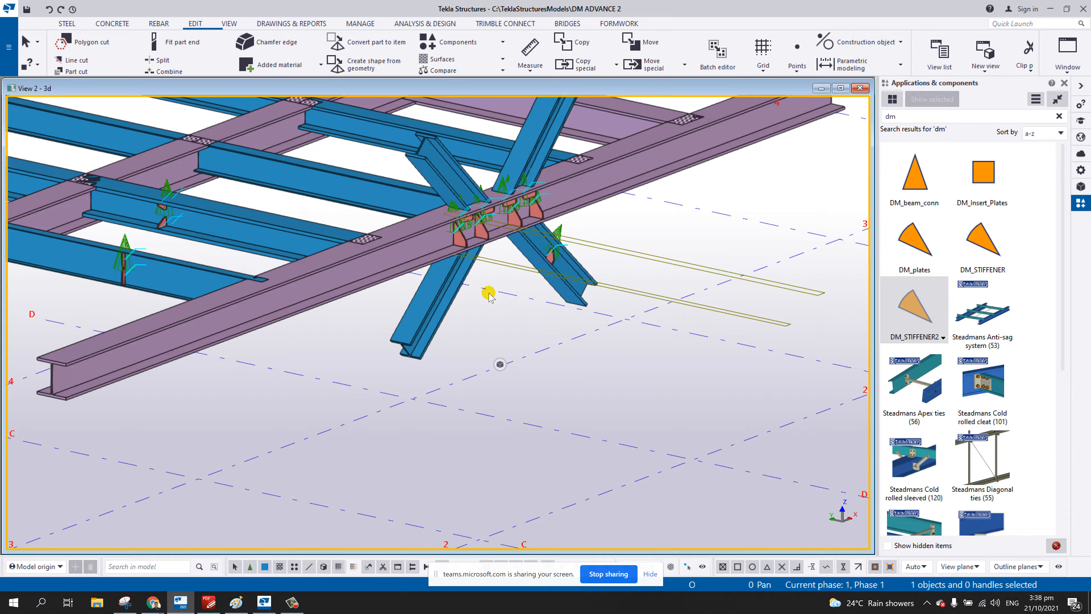
- Return to the part basic view and delete the stiffener from the lower-right diagonal
key("ctrl+Tab")
scroll(613, 336, "up", 4)
middle_click_drag(614, 268, 542, 280)
left_click(728, 265)
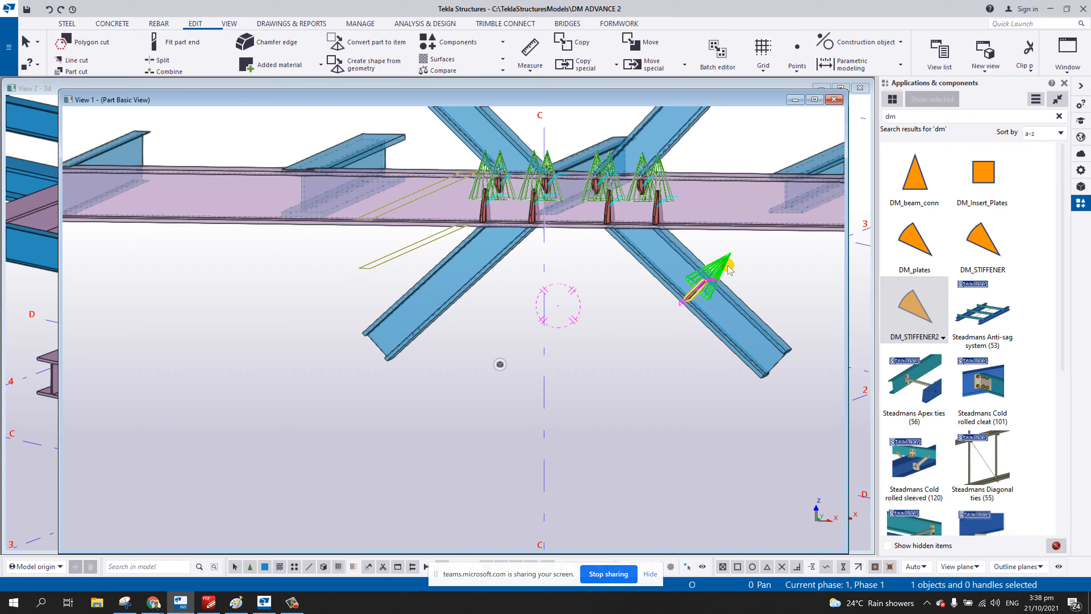
key("Delete")
scroll(515, 321, "up", 2)
middle_click_drag(448, 317, 522, 301)
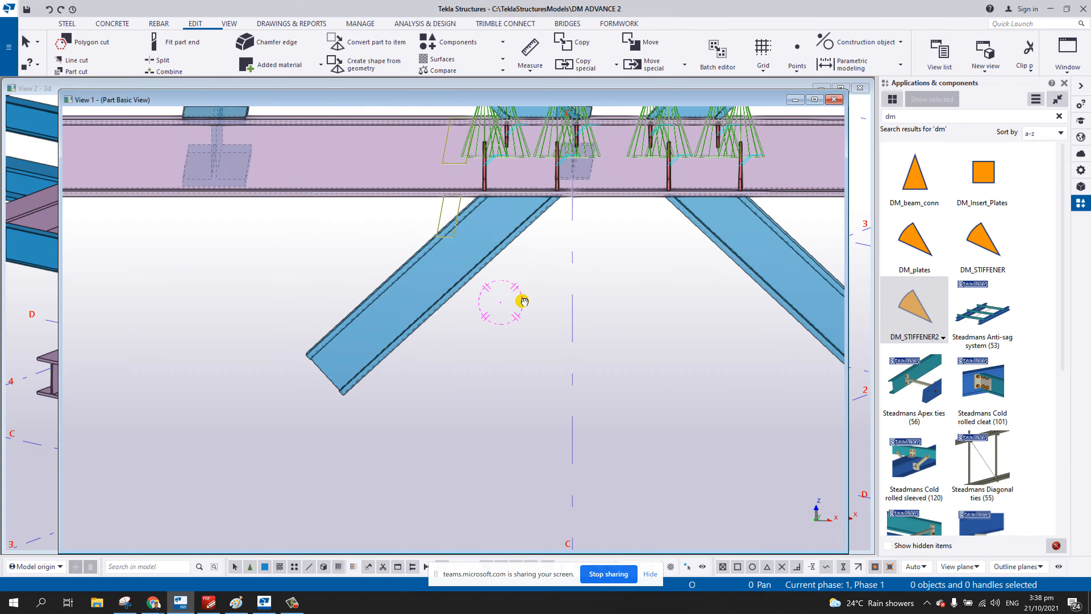
- Align the work plane to the lower diagonal beam on the left of grid line C using the Work plane tool
scroll(360, 283, "up", 2)
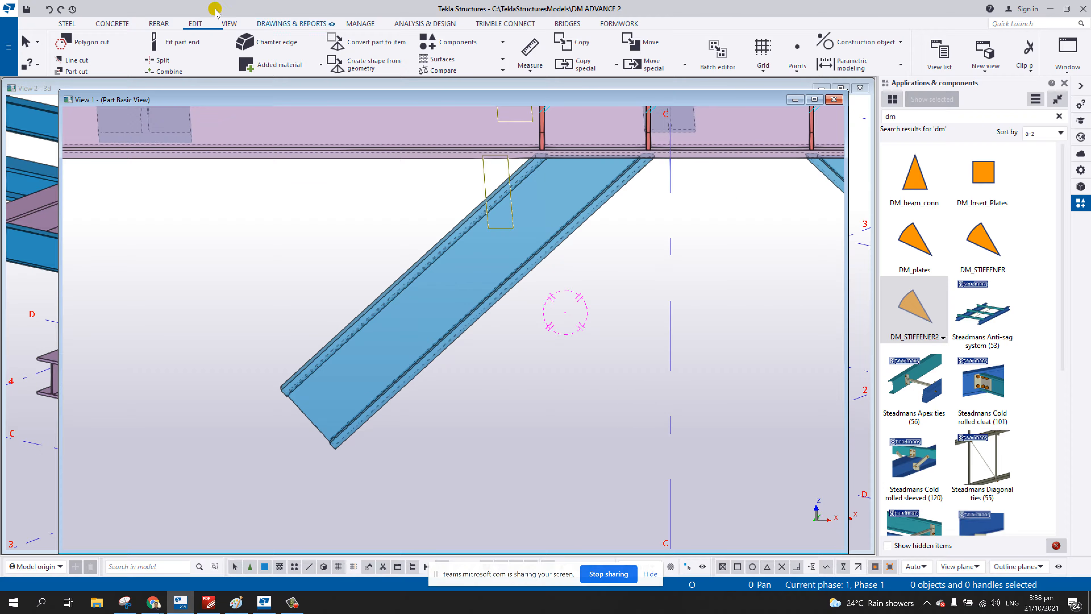
left_click(229, 23)
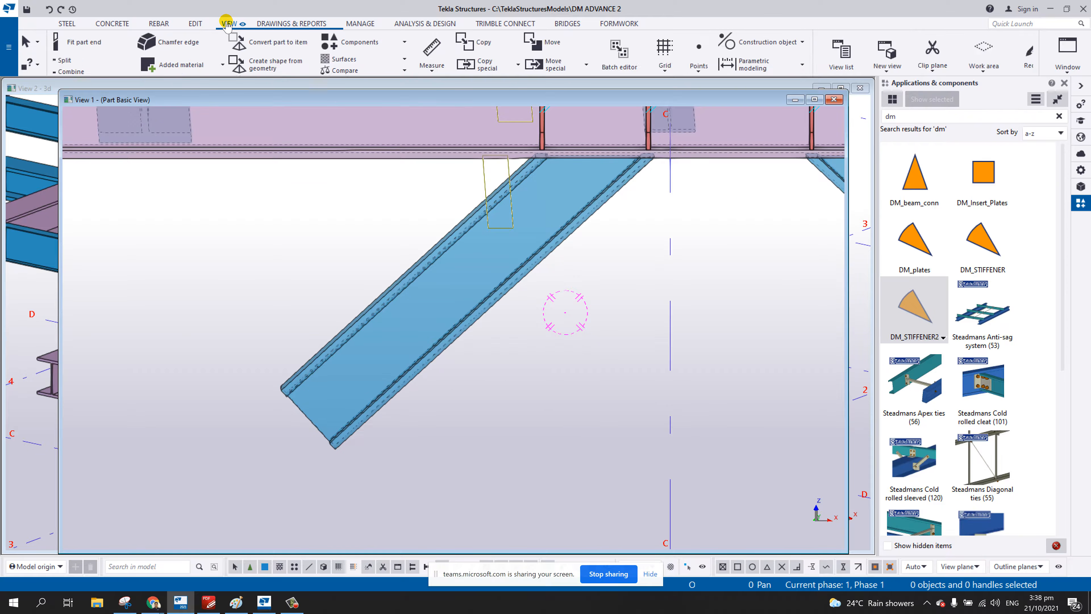
left_click(320, 65)
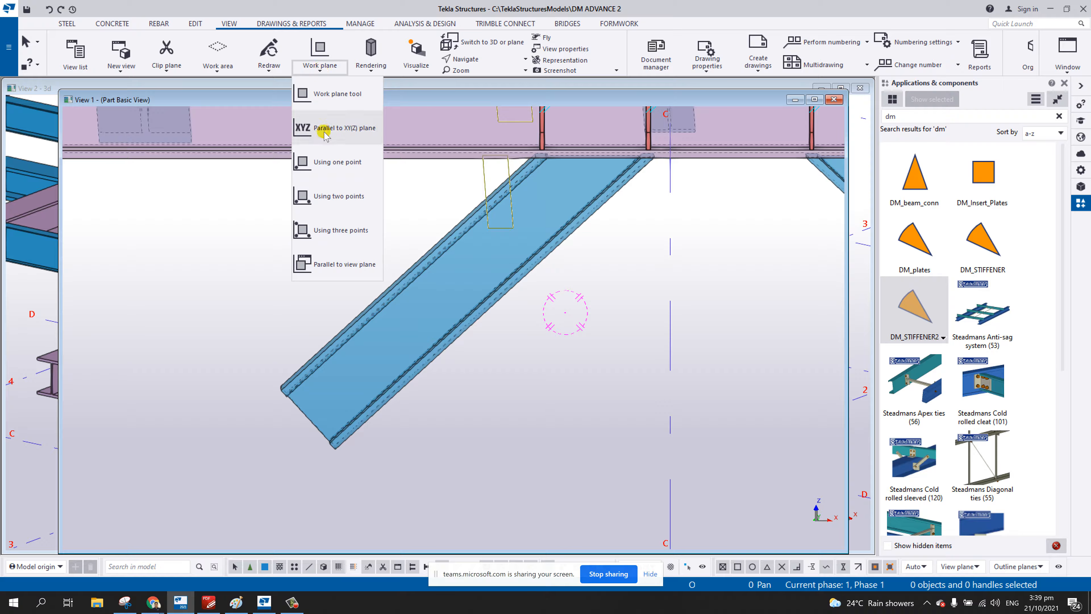
left_click(327, 94)
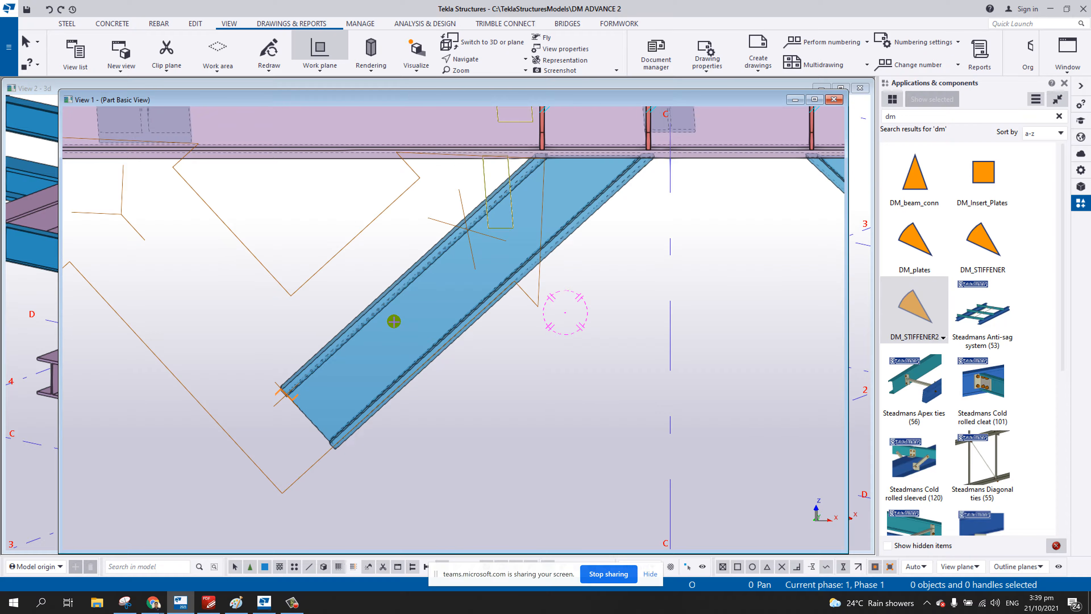
left_click(394, 321)
right_click(358, 238)
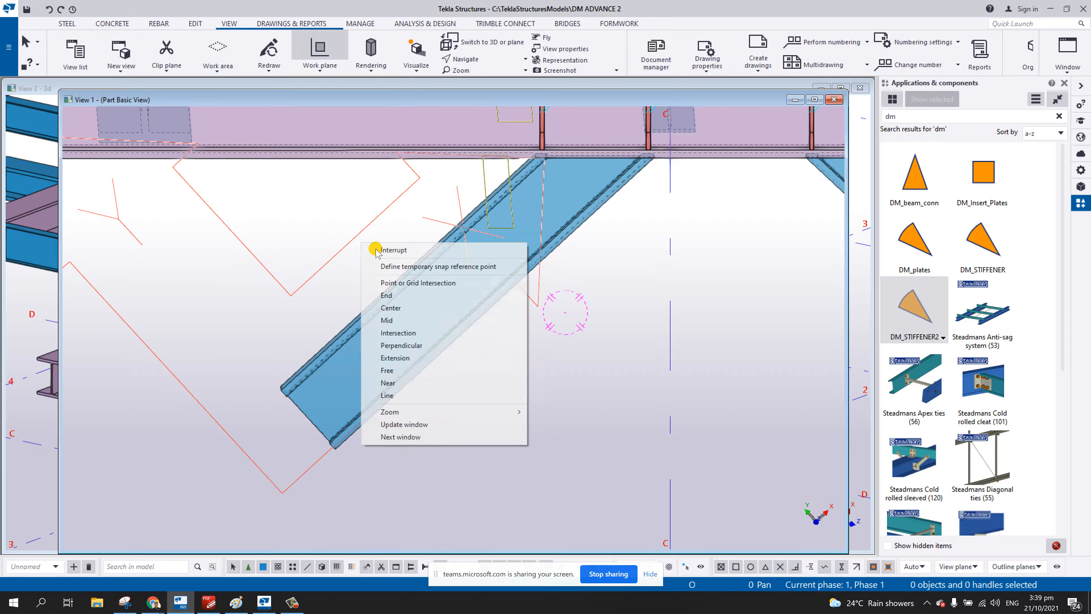
left_click(378, 249)
- Insert the DM_STIFFENER2 component on the lower left diagonal beam, about midway along its length
left_click(912, 314)
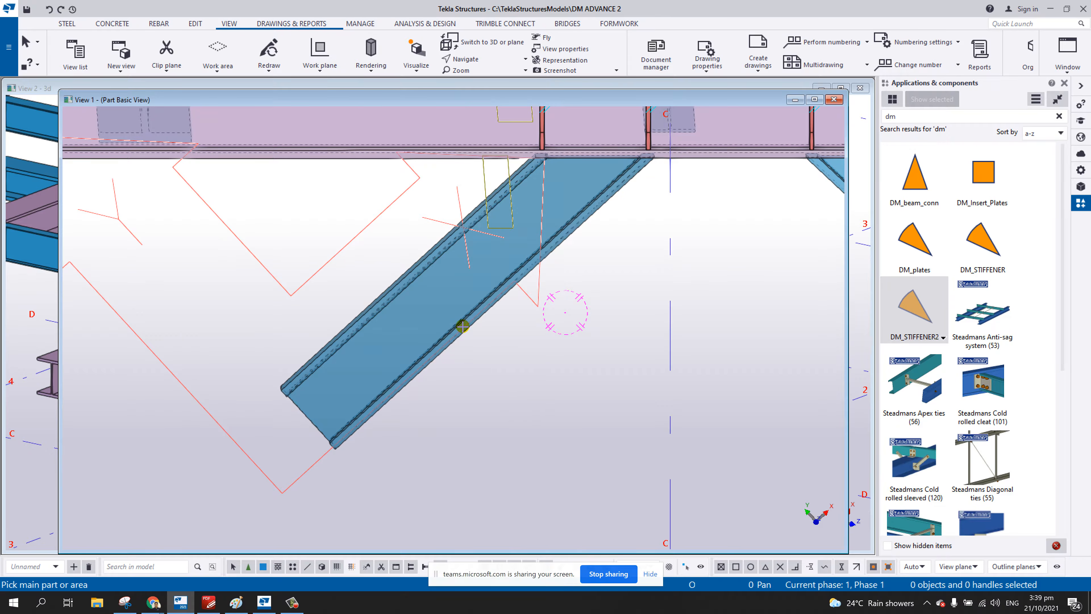
left_click(468, 326)
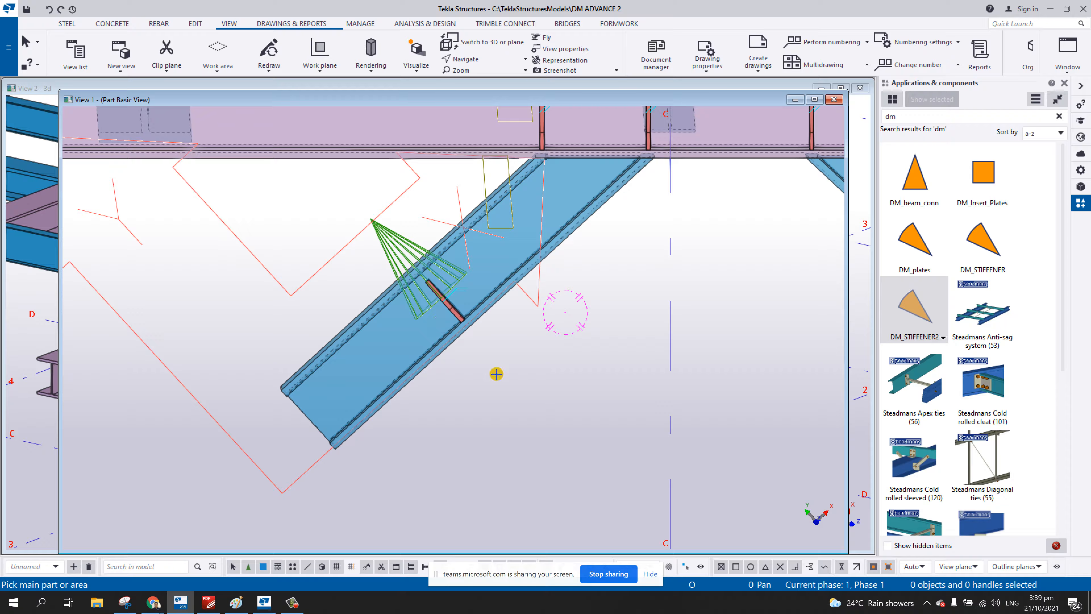
right_click(583, 320)
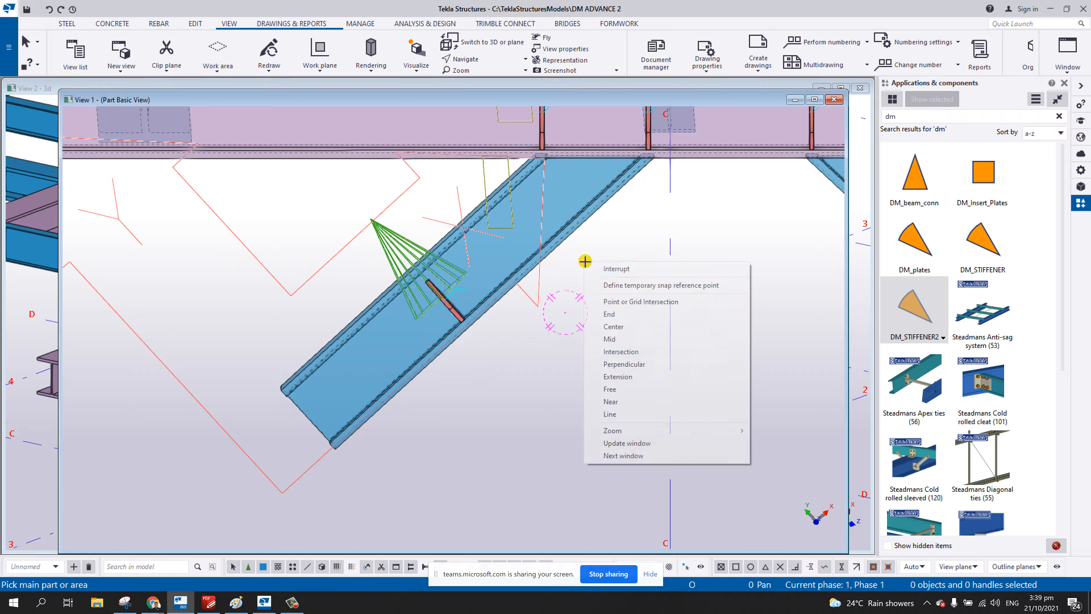
left_click(604, 269)
- Set the work plane parallel to the XY plane with a depth coordinate of 0.00
left_click(334, 73)
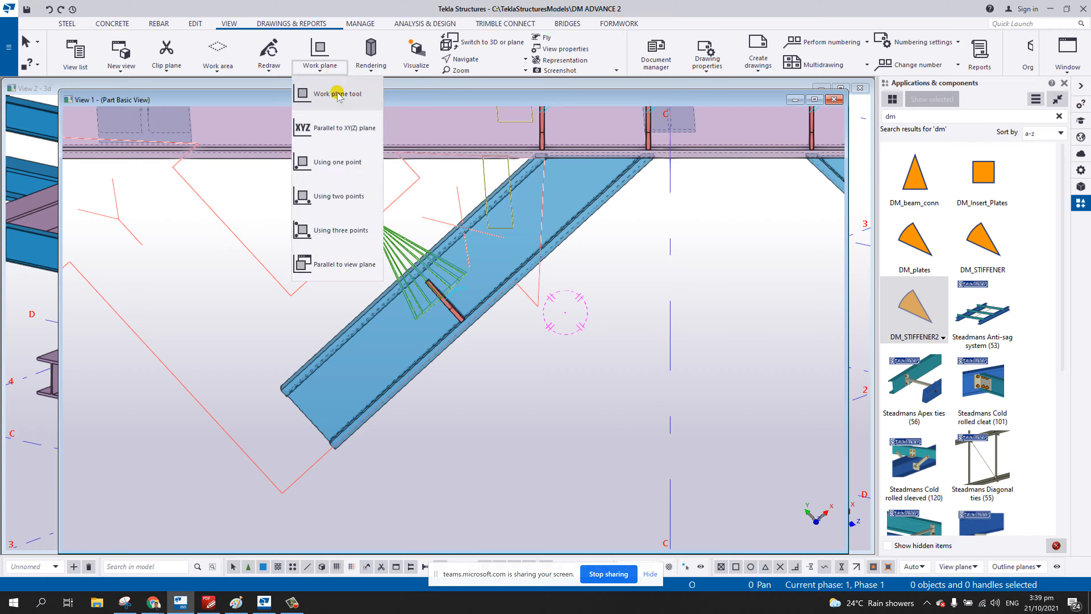
left_click(336, 117)
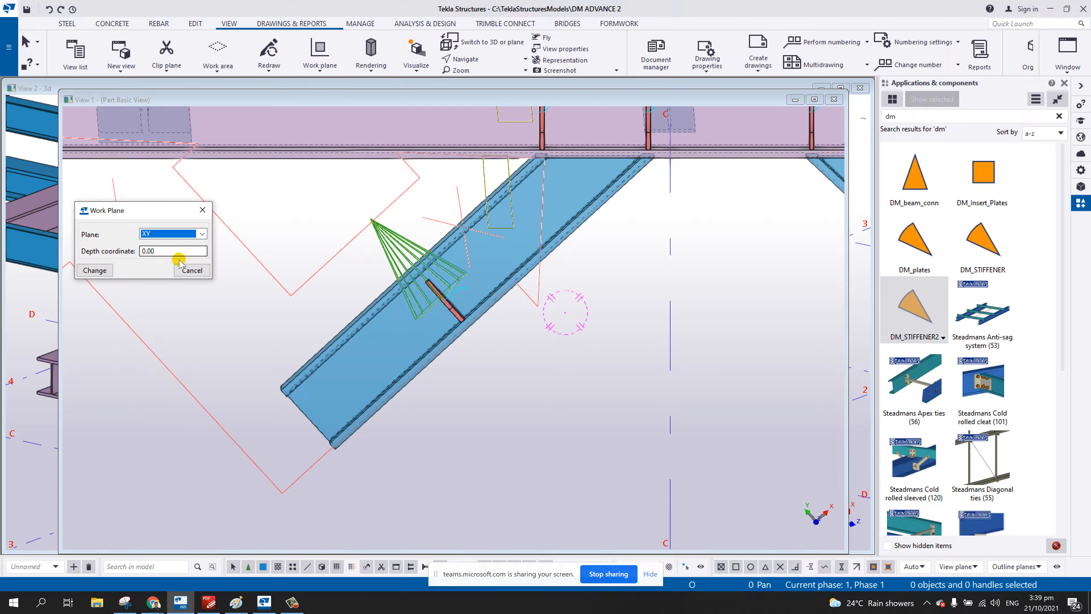
left_click(95, 270)
left_click(192, 270)
- Examine the bottom stiffener plate on the separate short beam in the 3D view
scroll(305, 304, "down", 1)
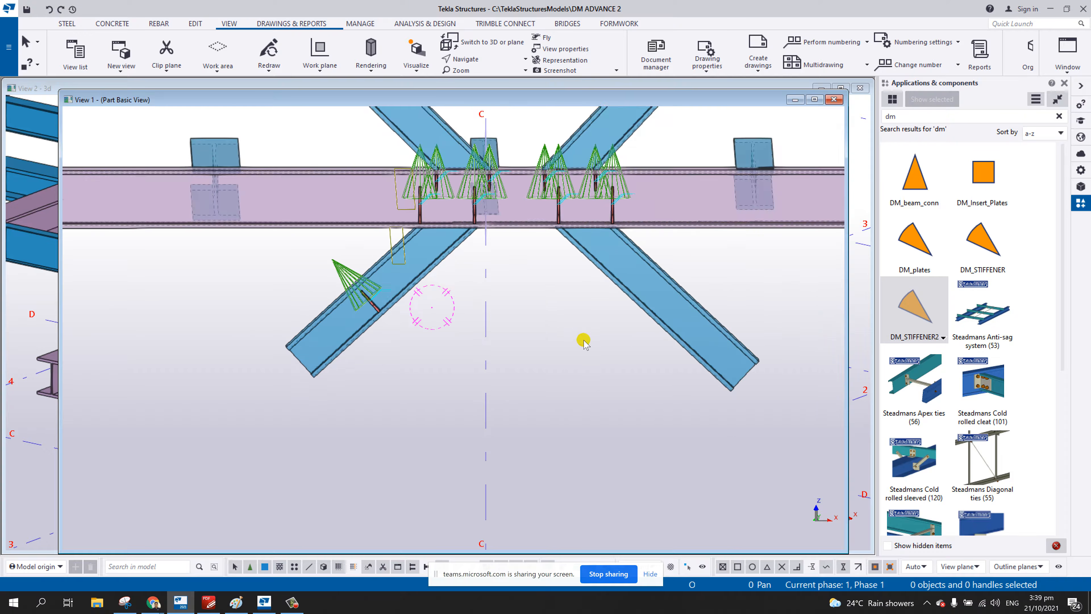
key("ctrl+Tab")
scroll(613, 336, "down", 2)
middle_click_drag(783, 349, 539, 320)
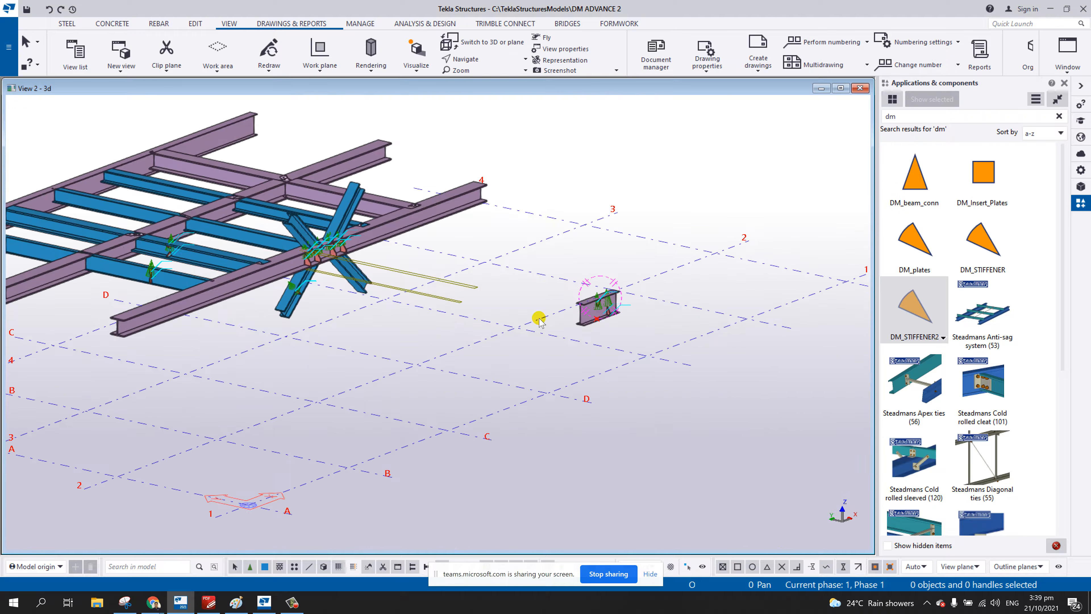
scroll(627, 301, "up", 6)
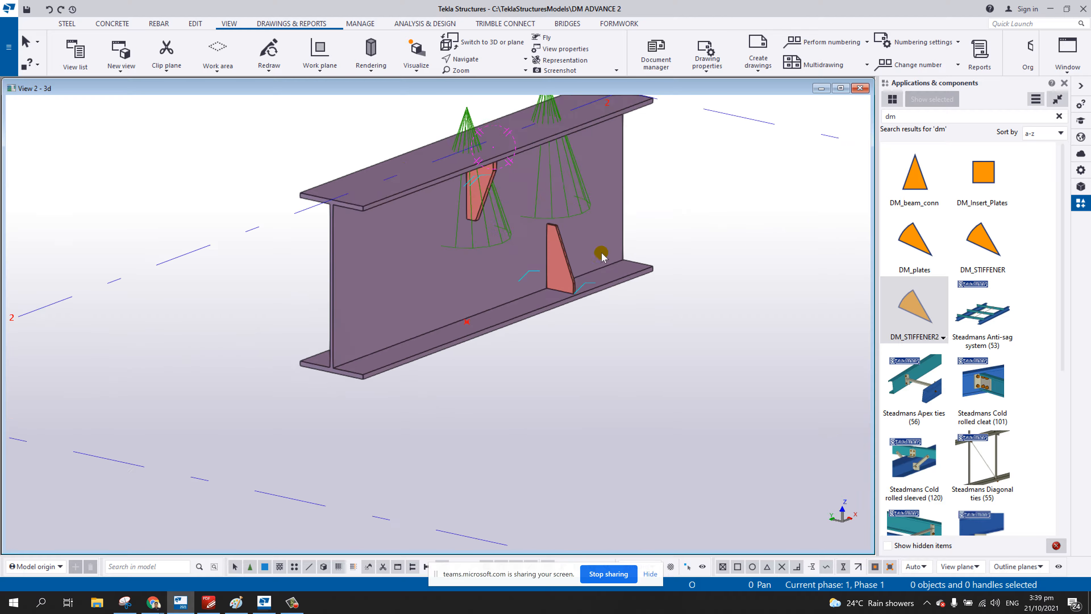
scroll(562, 241, "up", 4)
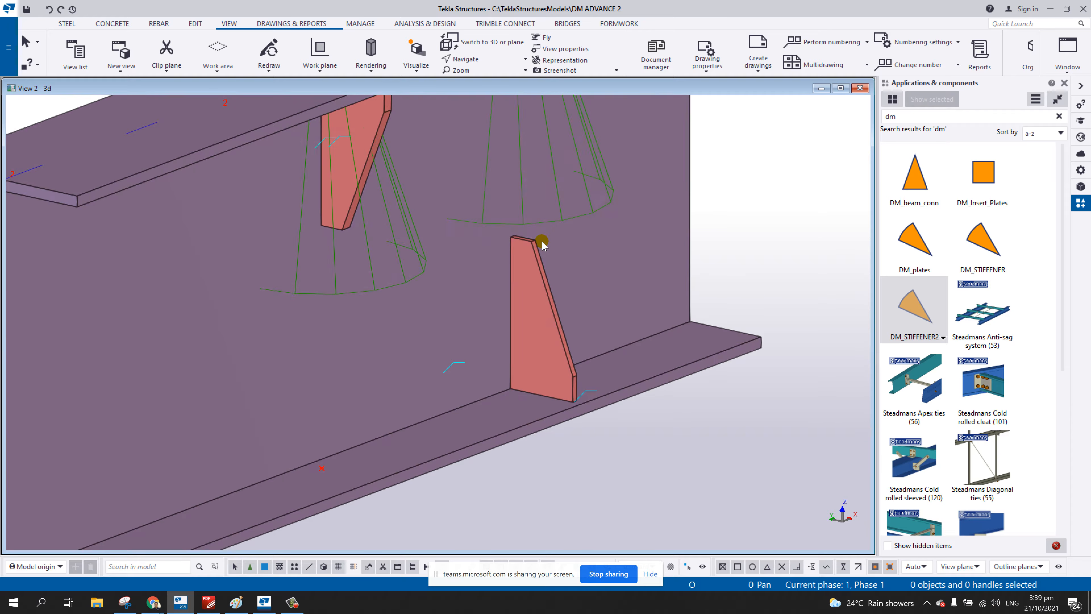
scroll(546, 298, "up", 2)
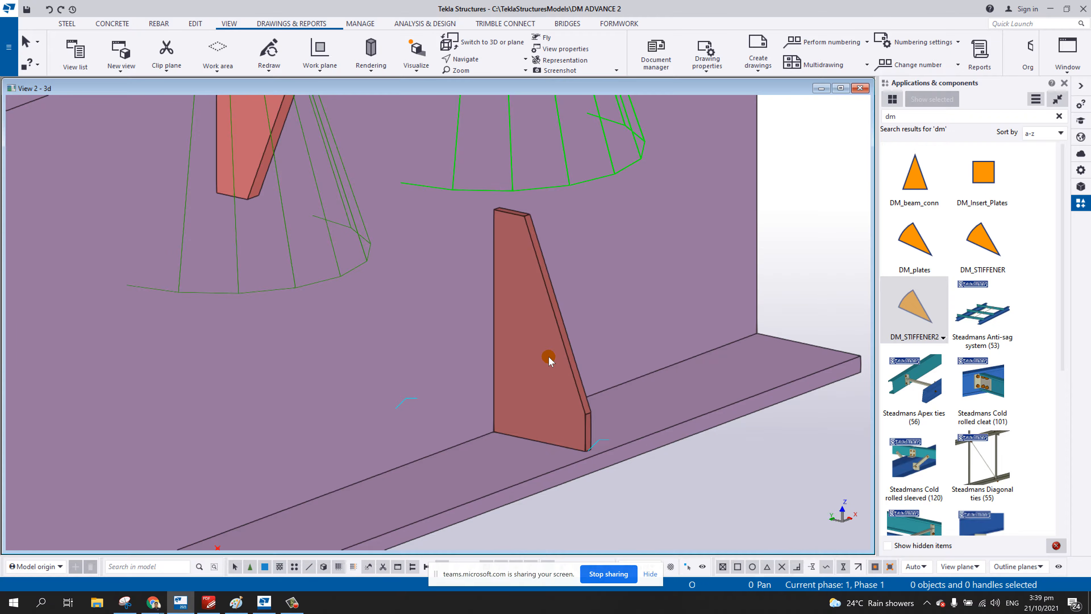
middle_click_drag(552, 364, 540, 347)
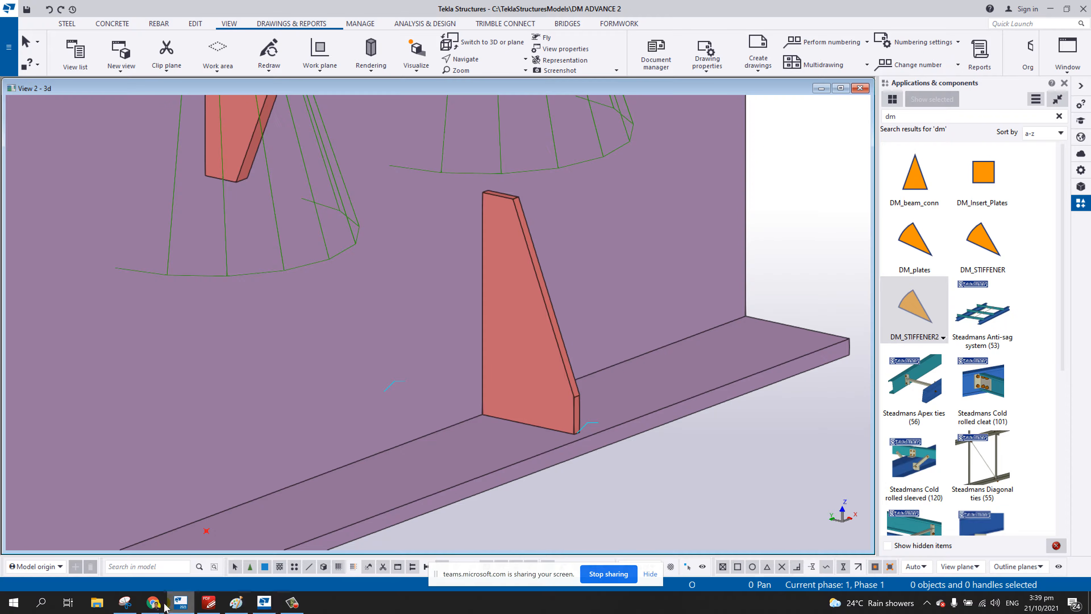
- Switch to Snipping Tool, capture the bottom stiffener plate and mark its upper and lower web-side corners in red
left_click(125, 602)
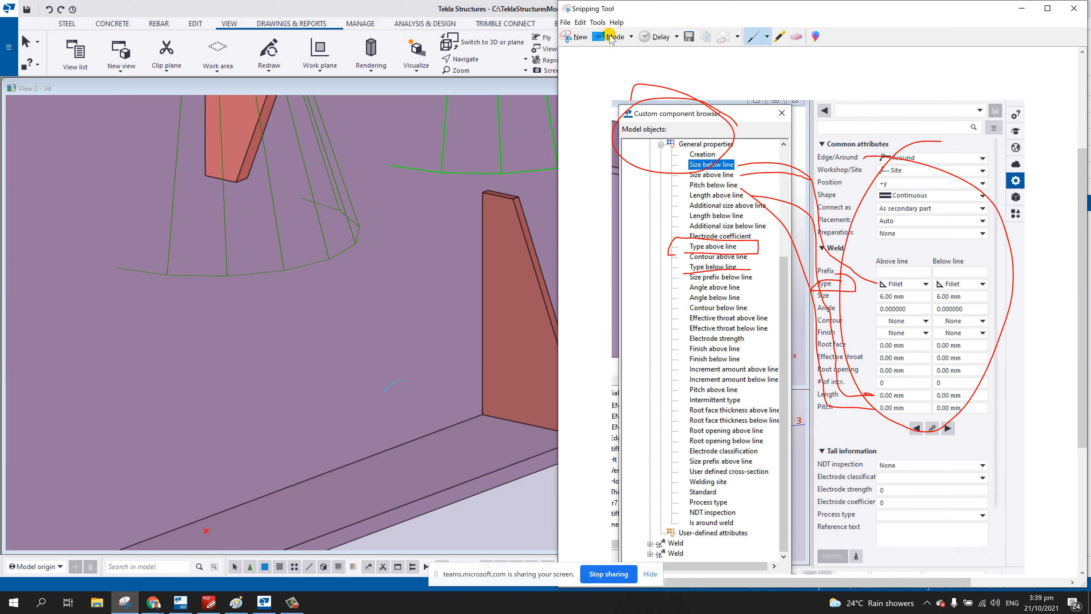
left_click(574, 37)
left_click_drag(324, 119, 739, 551)
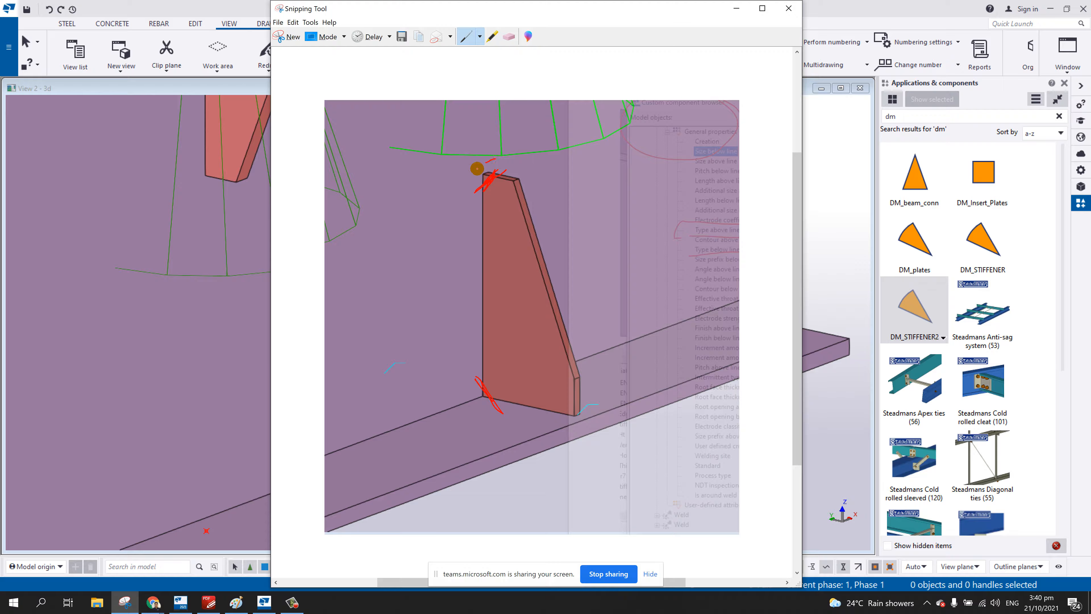
left_click_drag(464, 187, 477, 181)
scroll(475, 283, "down", 5)
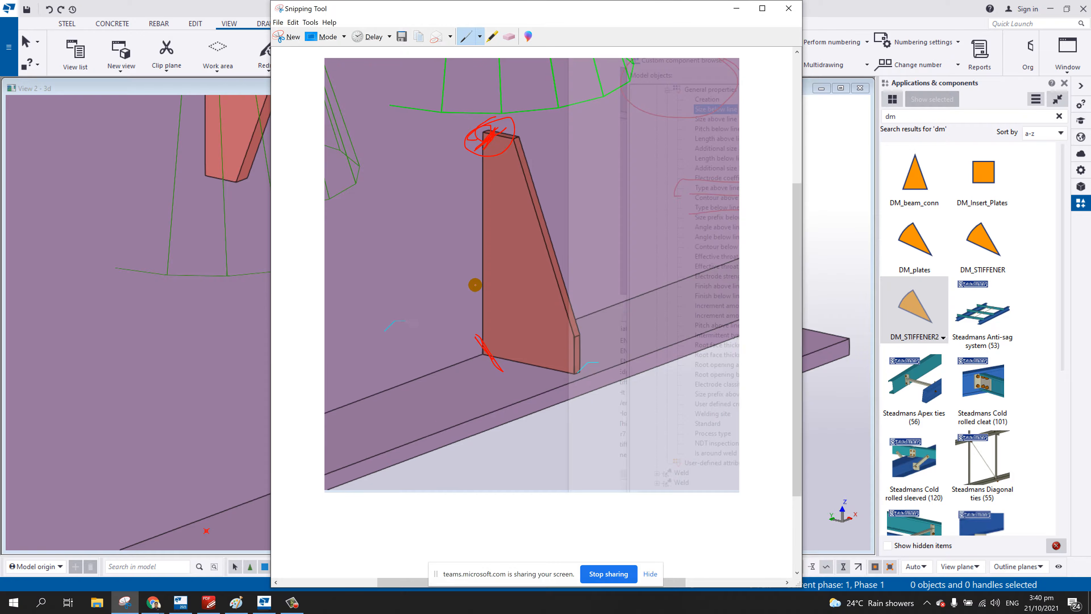
scroll(503, 167, "up", 4)
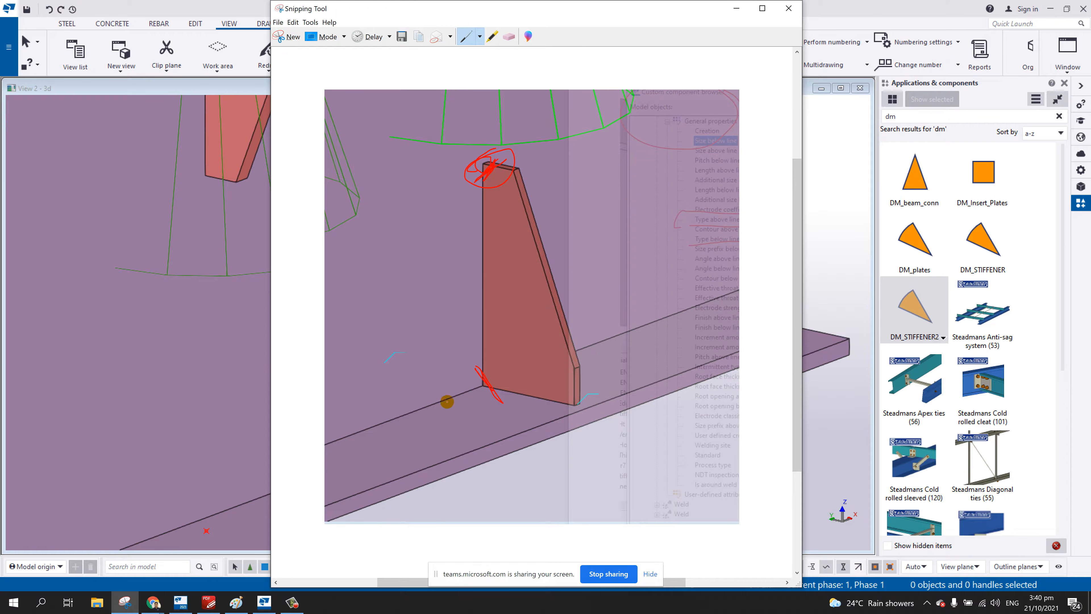
- Sketch a taller plate outline with marked corners over the stiffener snip, and close the snip without saving
mouse_move(443, 445)
left_mouse_down()
mouse_move(454, 88)
mouse_move(554, 77)
mouse_move(506, 429)
mouse_move(449, 184)
left_mouse_up()
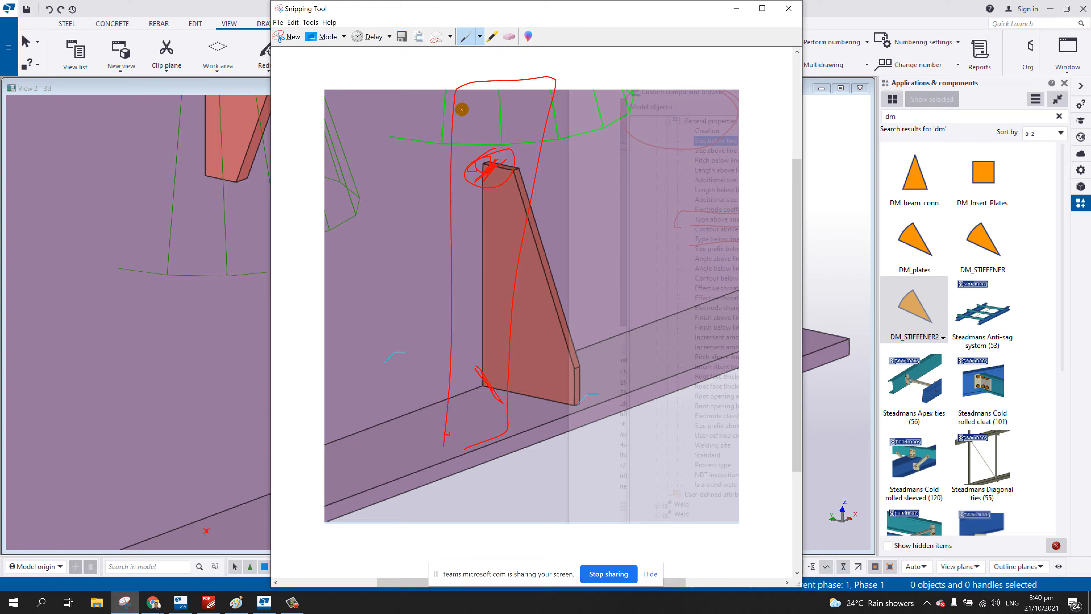
left_click_drag(457, 100, 471, 79)
left_click_drag(438, 398, 531, 431)
left_click_drag(466, 388, 520, 420)
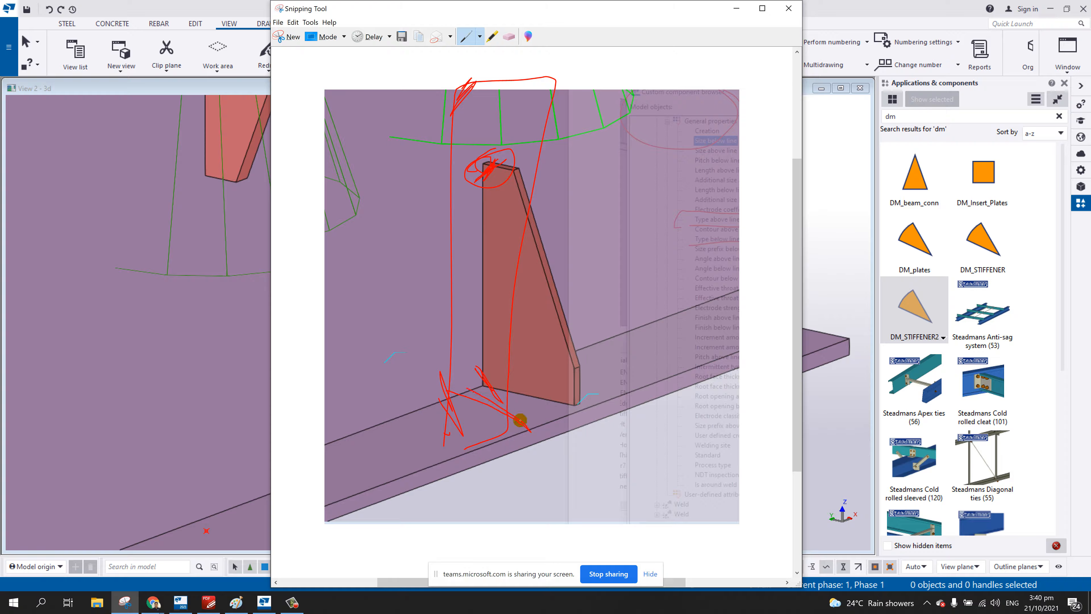
mouse_move(531, 352)
left_mouse_down()
mouse_move(532, 73)
mouse_move(548, 146)
mouse_move(519, 169)
left_mouse_up()
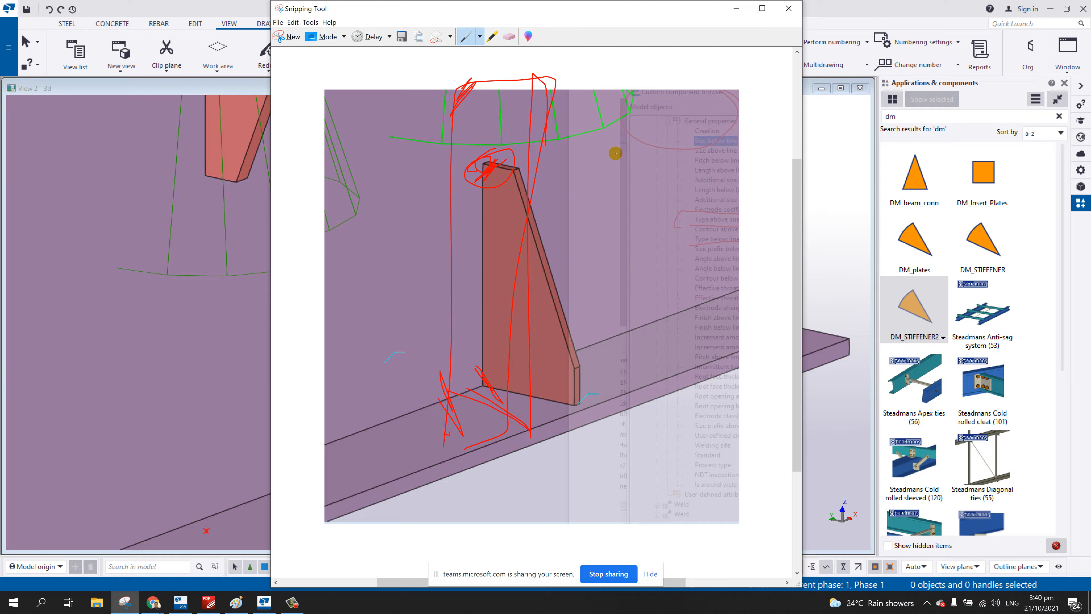
left_click(790, 10)
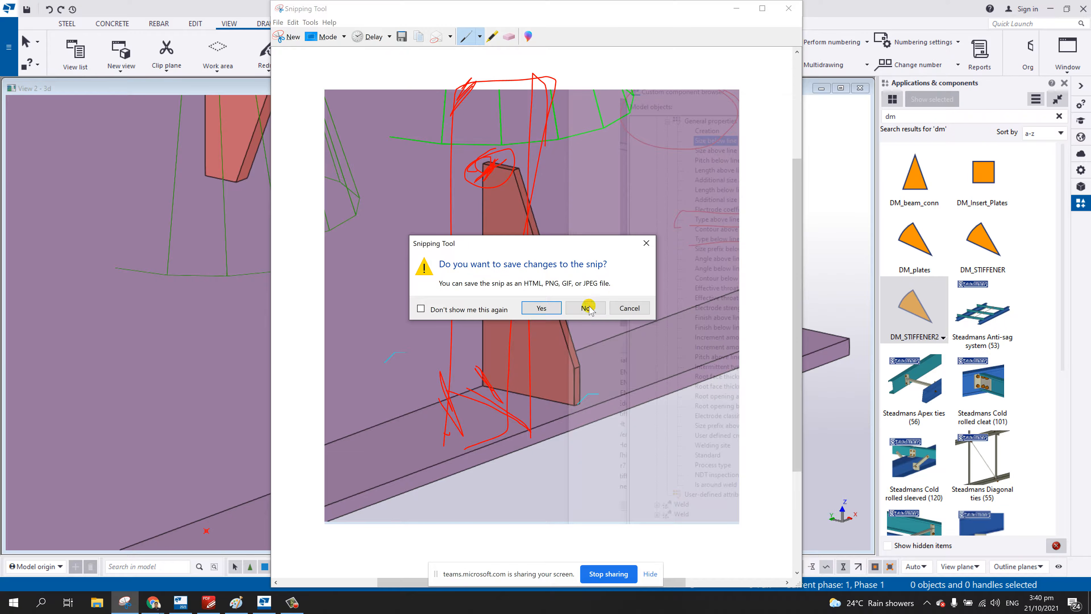
left_click(586, 309)
- Open the bottom stiffener's component on the short beam for editing in the custom component editor
right_click(625, 217)
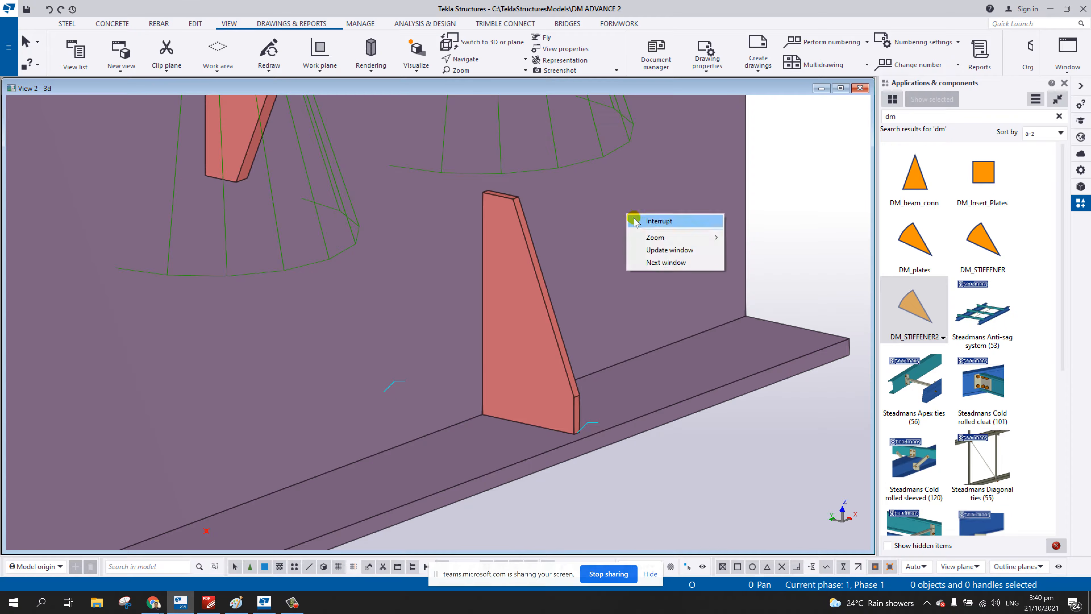
scroll(623, 285, "down", 8)
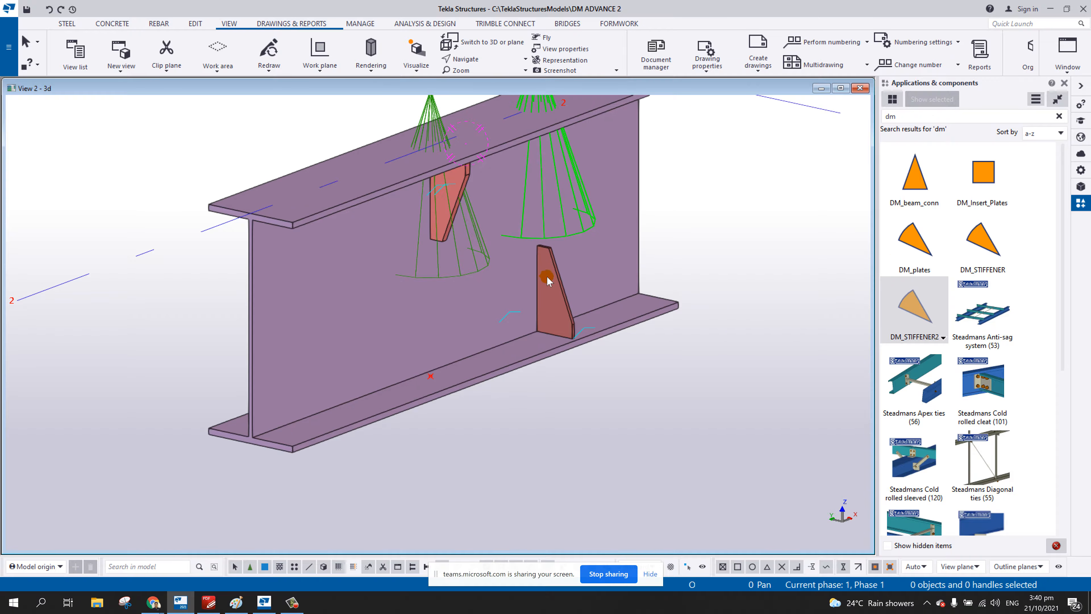
left_click(564, 241)
right_click(564, 241)
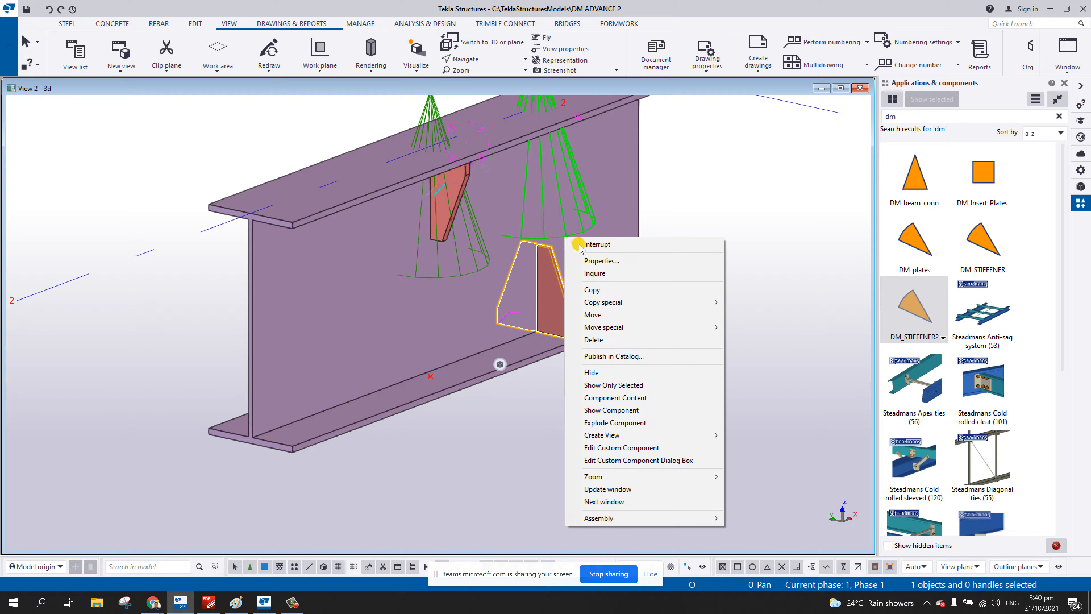
left_click(668, 448)
- Enlarge the component editor's perspective view and move the custom component browser clear of it
left_click_drag(300, 260, 69, 91)
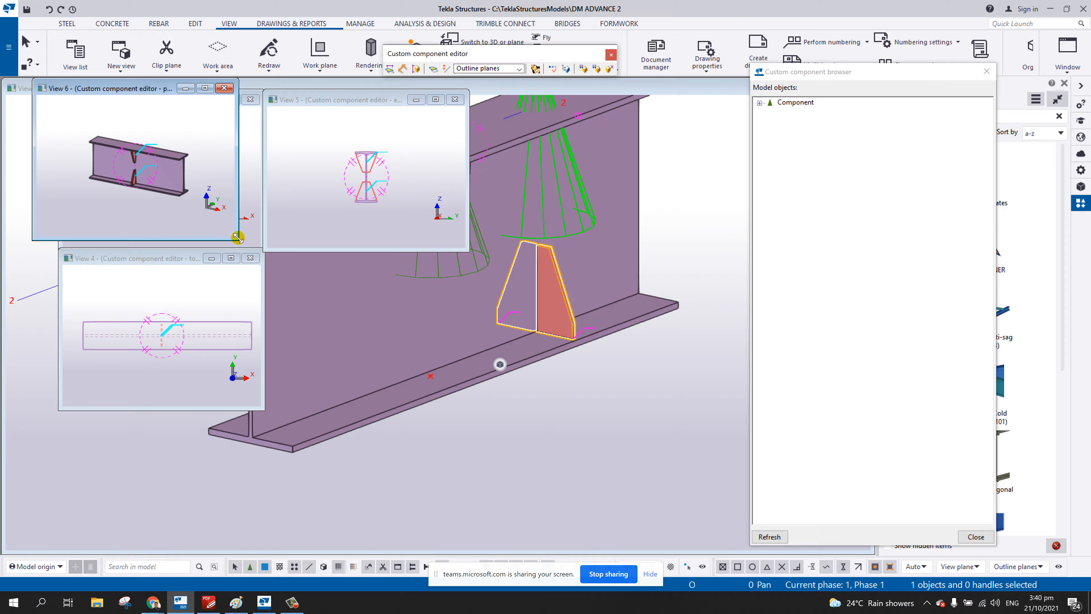
left_click_drag(238, 237, 756, 313)
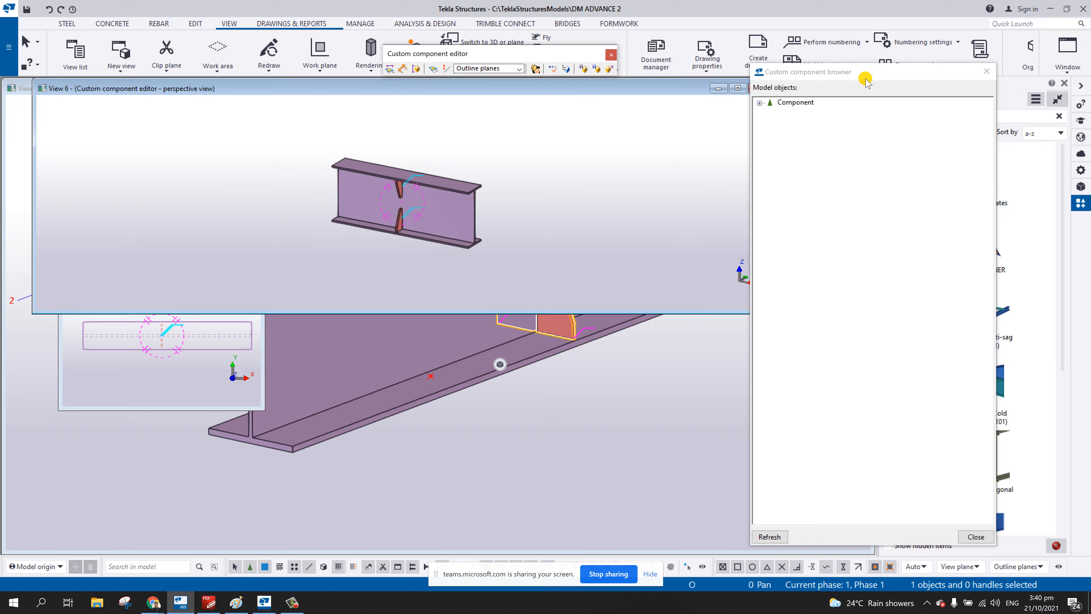
left_click_drag(866, 79, 935, 83)
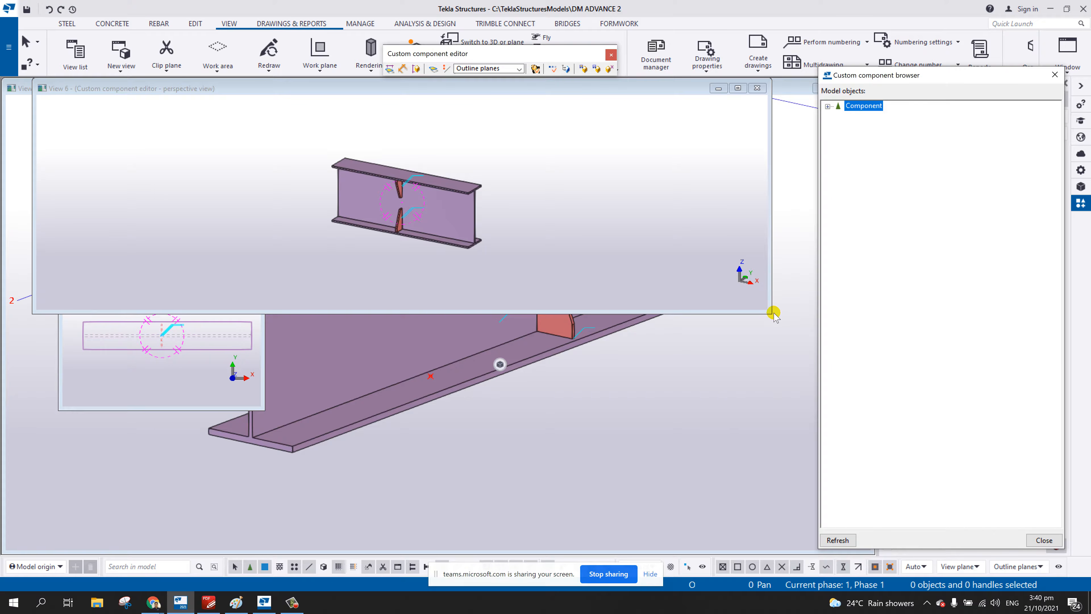
left_click_drag(769, 313, 816, 345)
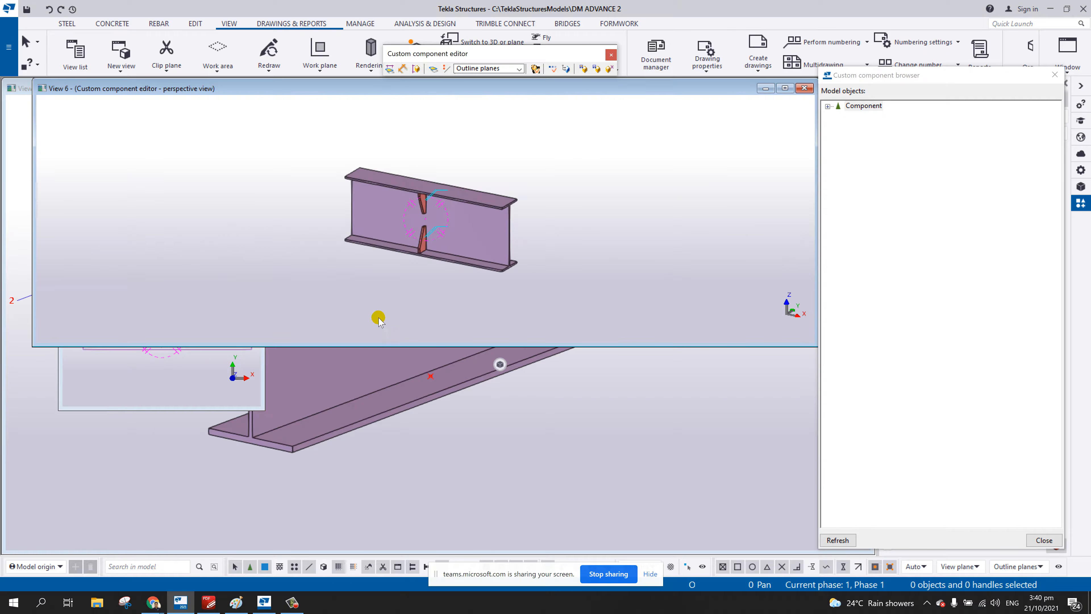
- Show the component's variables and select the bottom stiffener contour plate in the perspective view
left_click(553, 68)
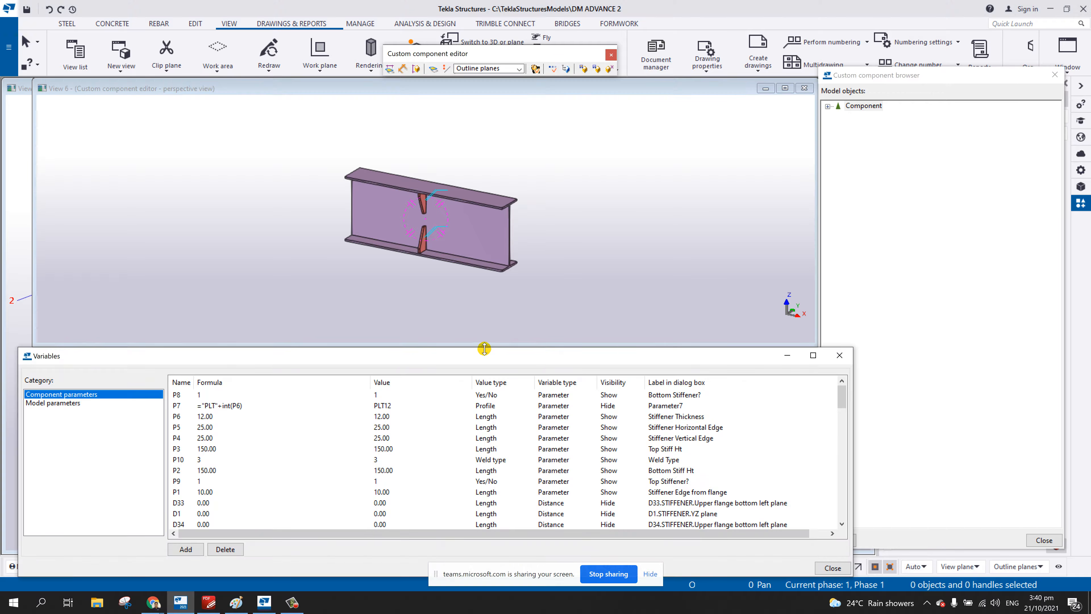
scroll(406, 233, "up", 10)
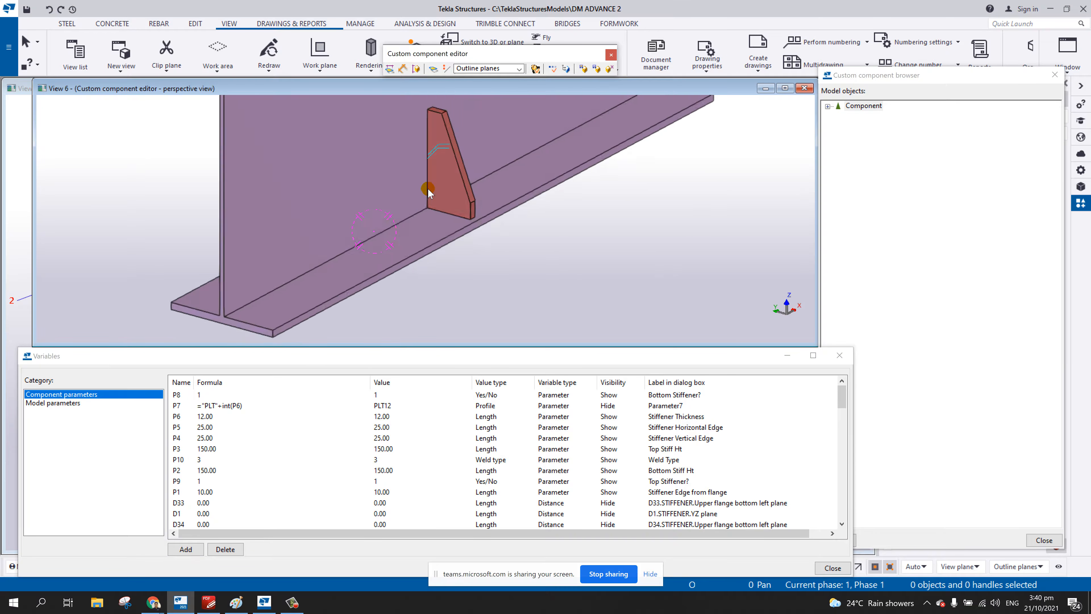
scroll(429, 190, "up", 2)
left_click(440, 200)
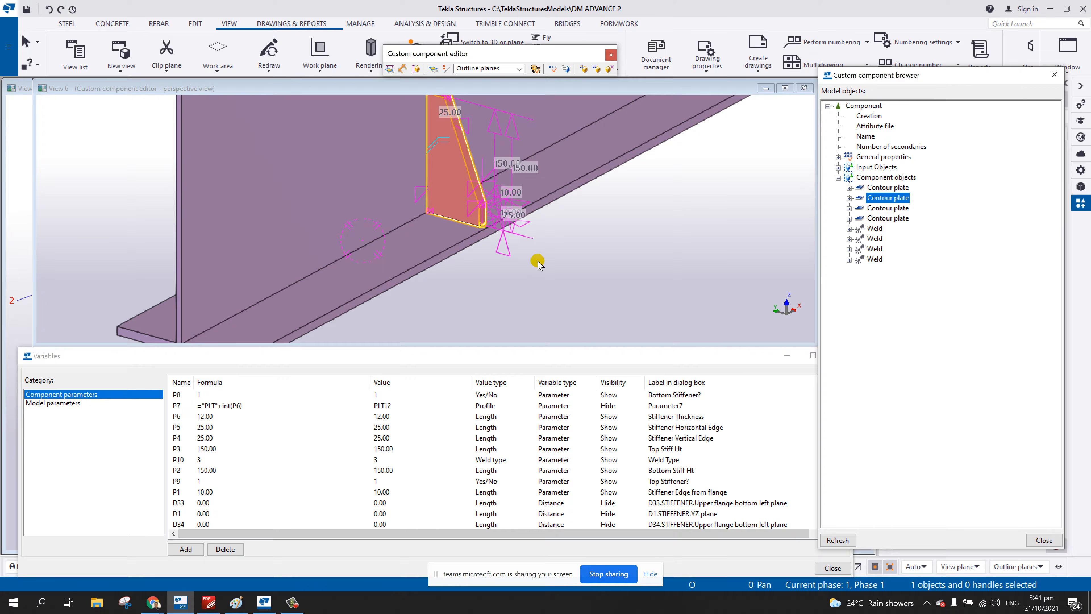
middle_click_drag(537, 262, 565, 281)
scroll(565, 282, "down", 1)
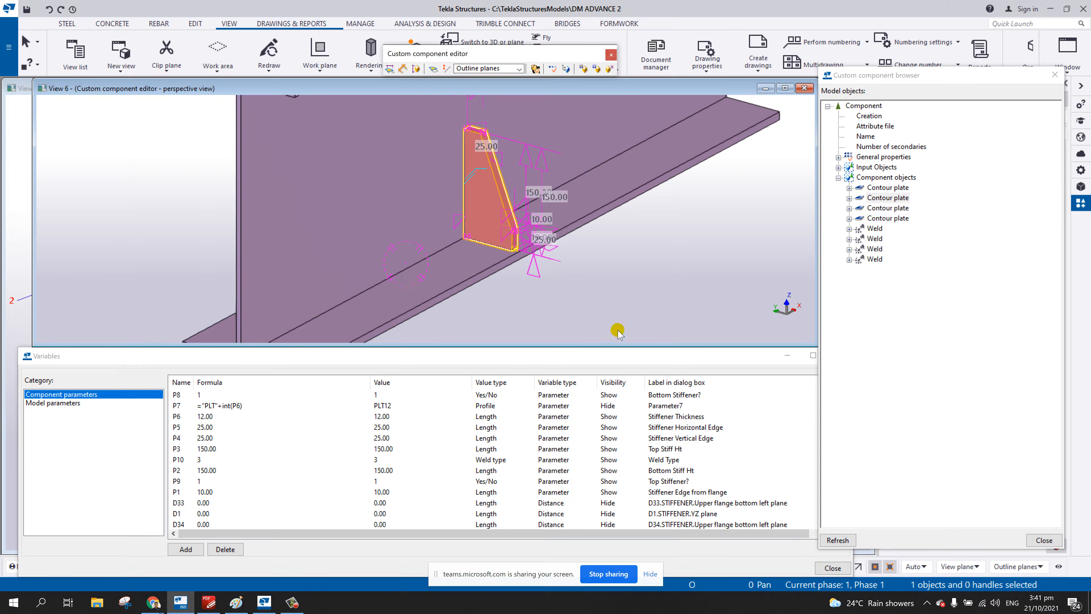
- Pick the stiffener plate's lower and upper web-side corner handles and expand their chamfer properties, 5 and 4, in the component browser
left_click(619, 358)
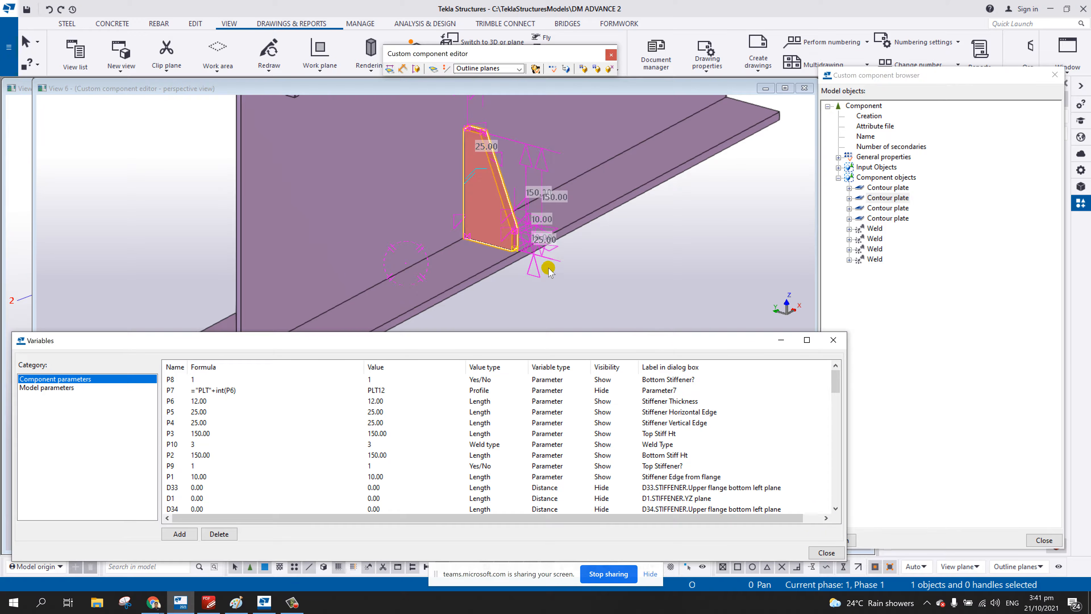
left_click(470, 239)
scroll(469, 241, "up", 2)
left_click(465, 236)
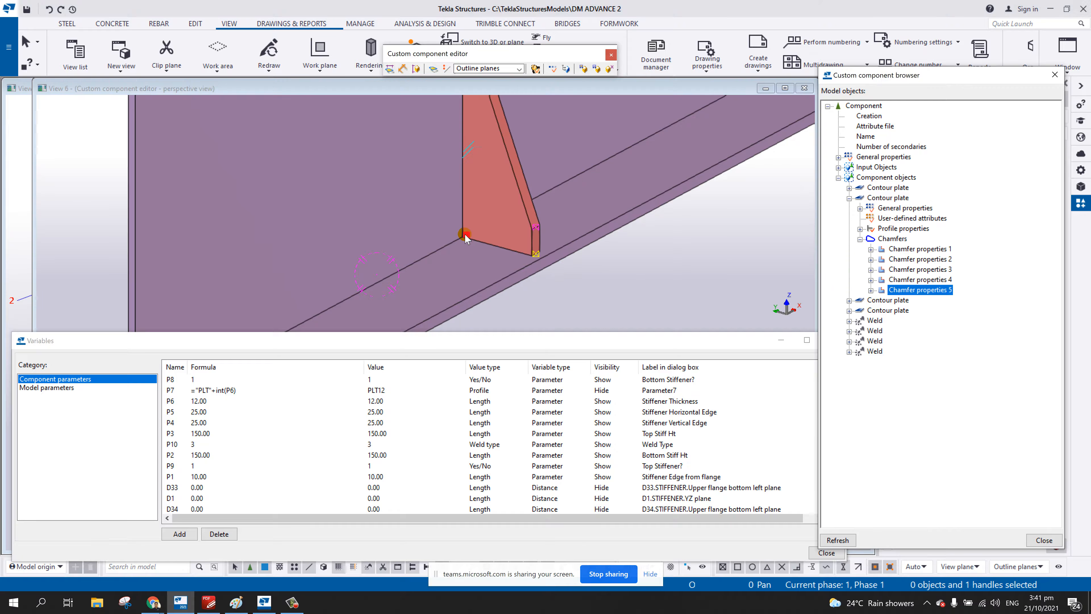
middle_click_drag(577, 183, 591, 250)
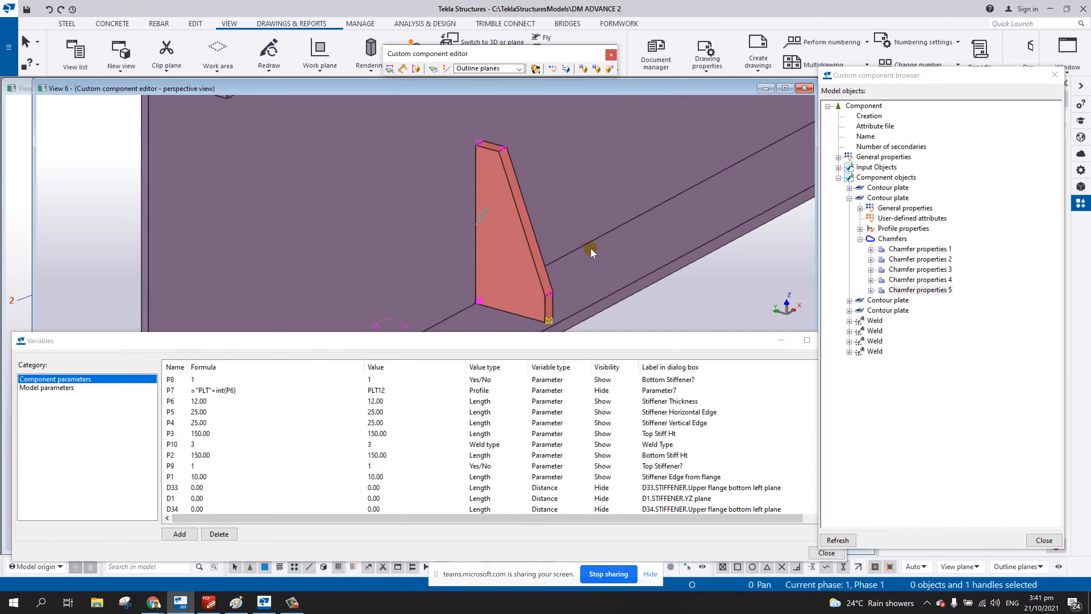
left_click(477, 144)
left_click(921, 280)
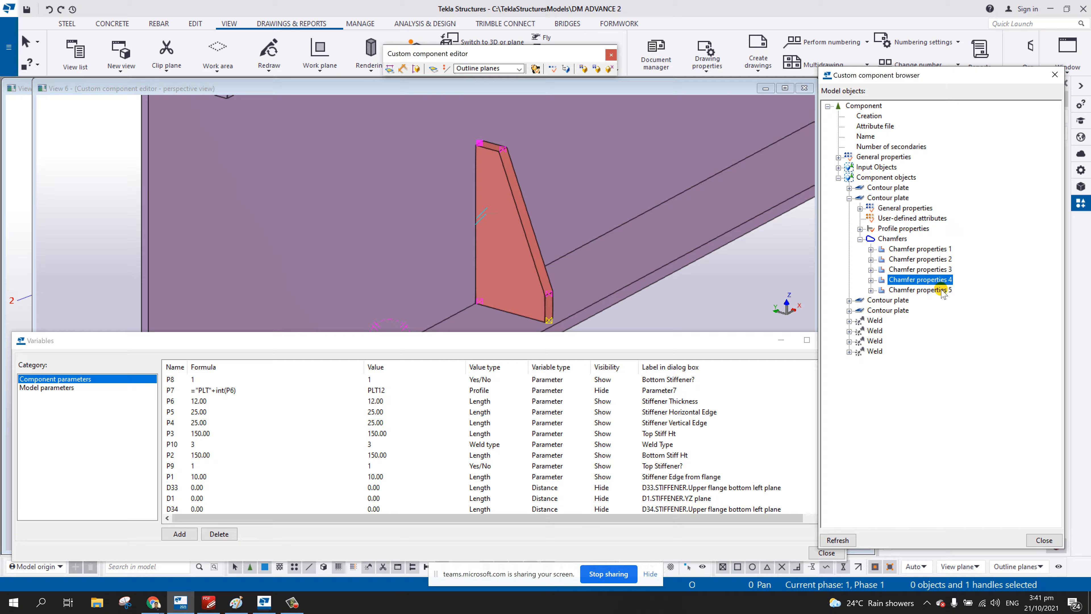
left_click(870, 280)
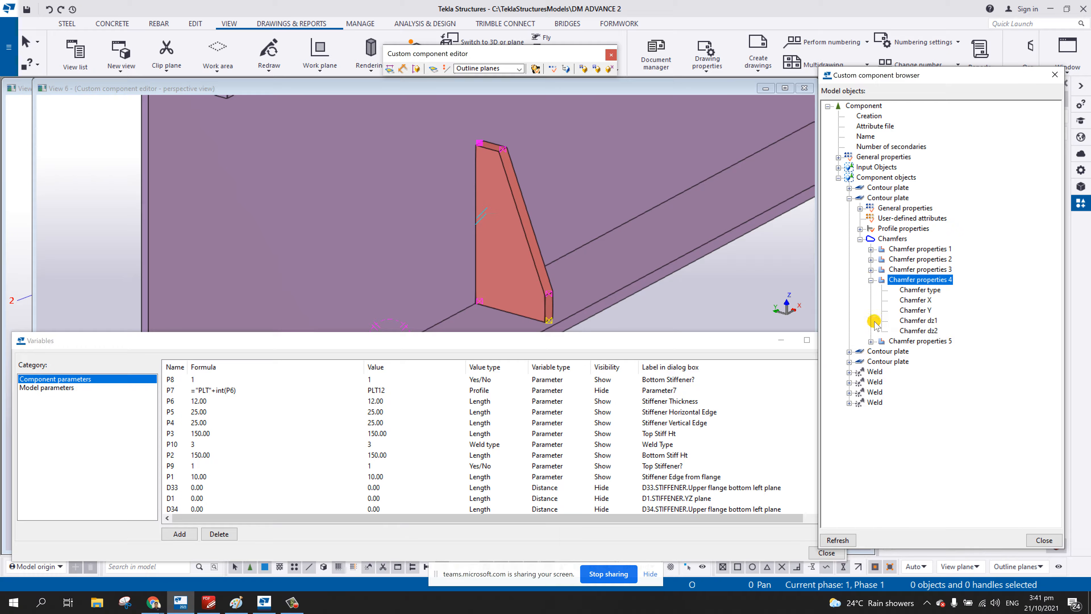
left_click(871, 341)
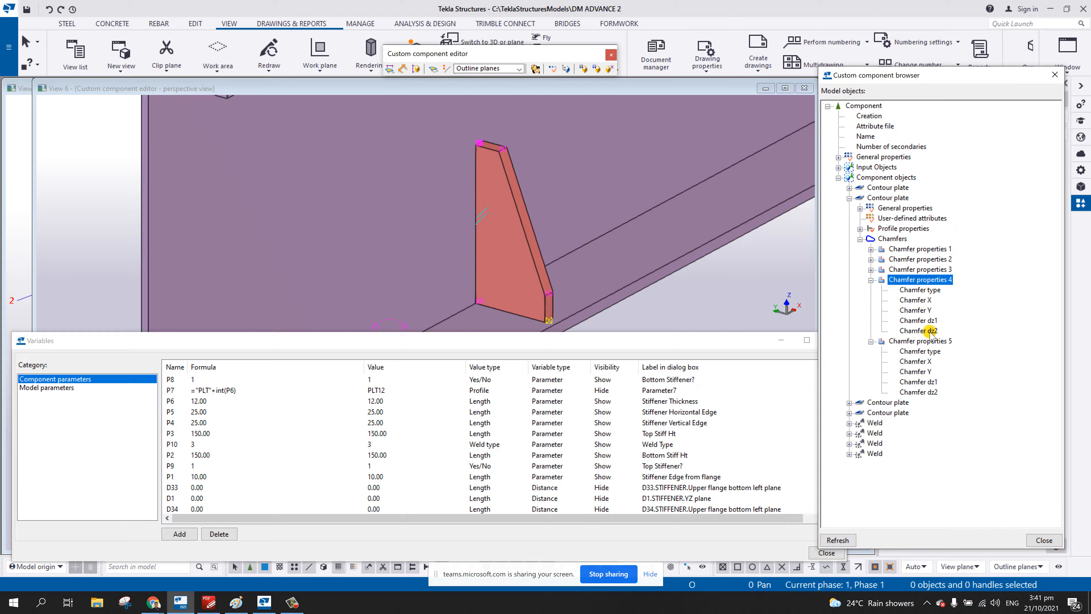
left_click(556, 445)
scroll(550, 447, "down", 10)
scroll(550, 447, "down", 2)
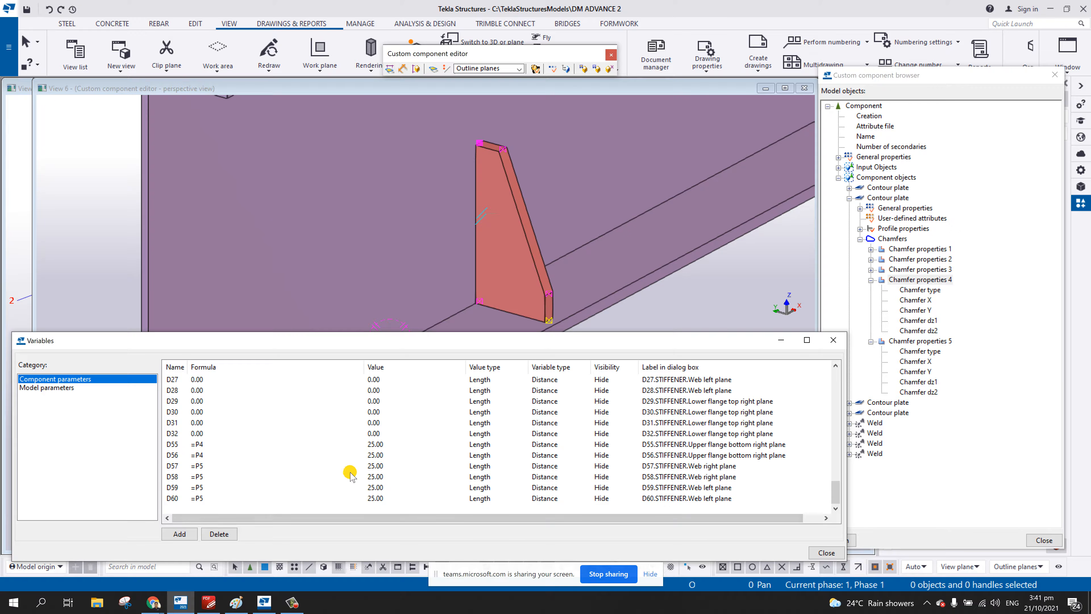
left_click(292, 602)
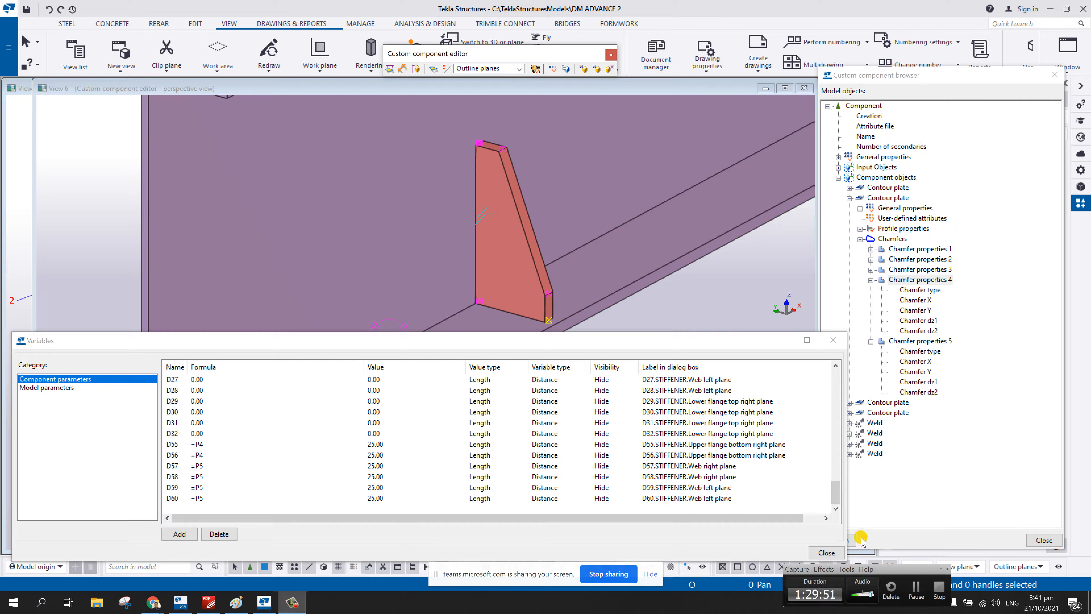
left_click(940, 570)
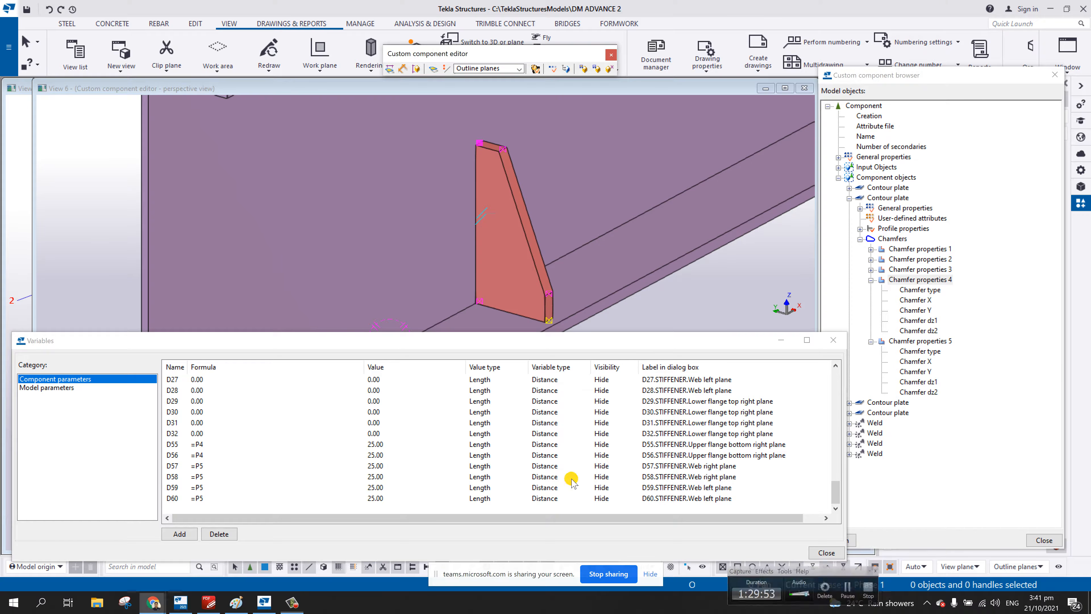
- Add two new component parameters, P11 and P12, and sort the variables by name
left_click(179, 534)
left_click(172, 379)
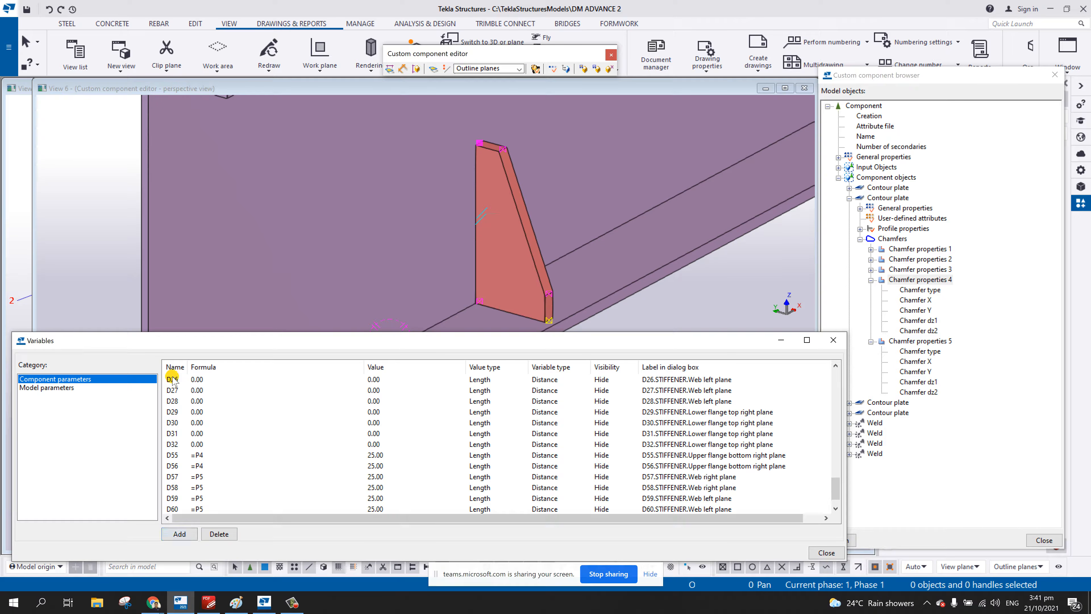
left_click(176, 367)
scroll(206, 451, "down", 1)
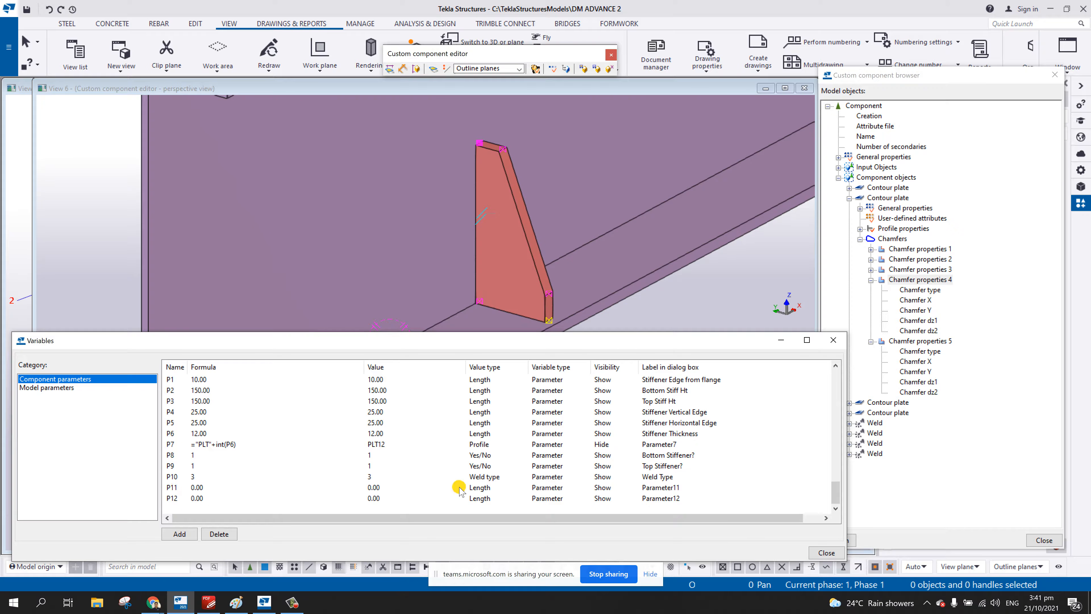
- Set the value type of parameters P11 and P12 to Chamfer type
left_click(479, 488)
left_click(524, 488)
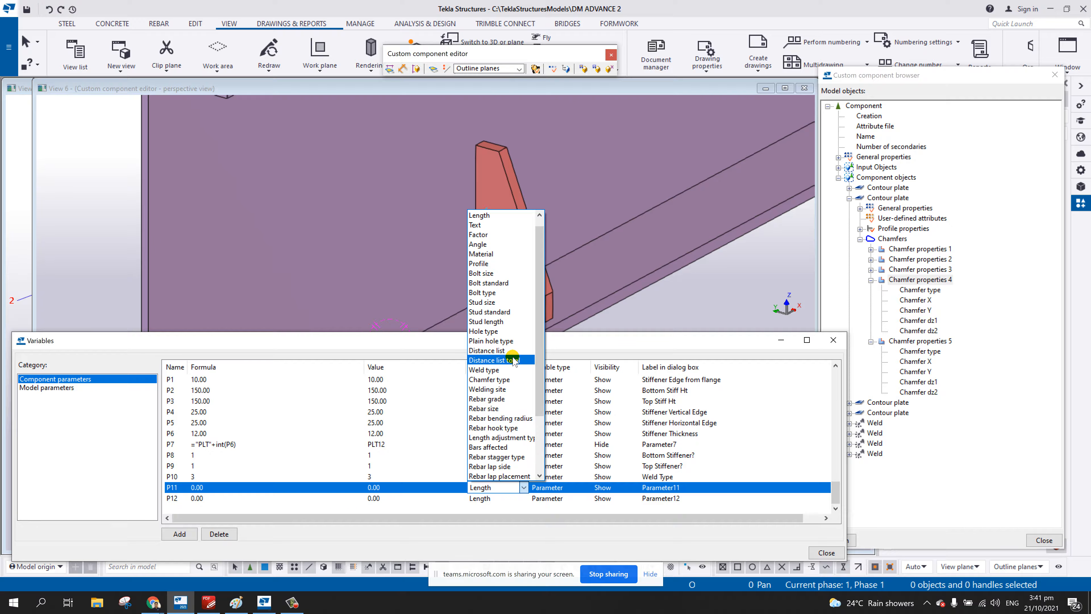
left_click(505, 380)
left_click(511, 498)
left_click(523, 499)
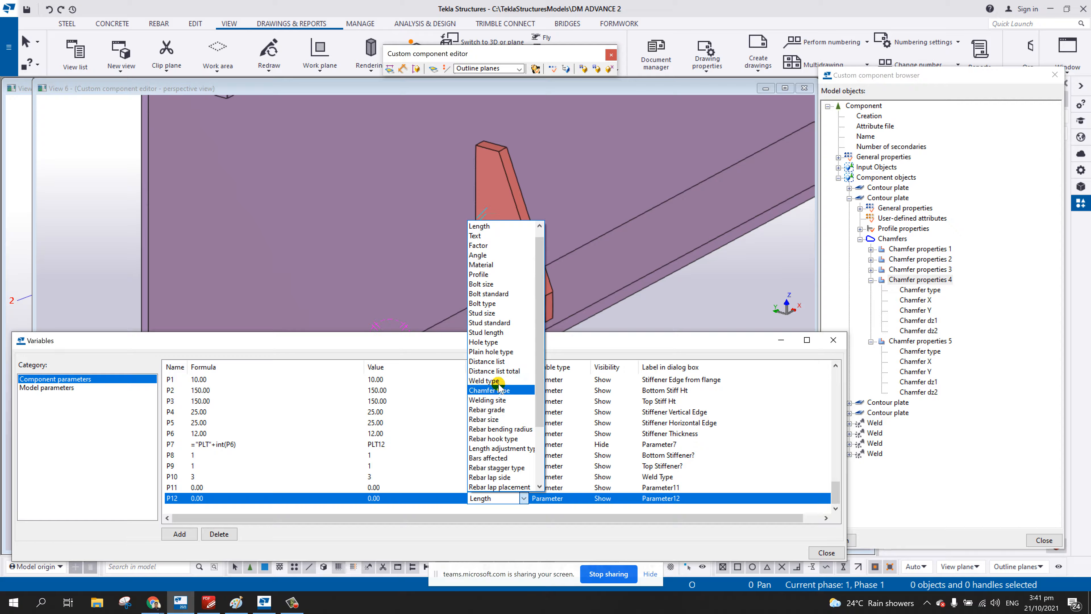
left_click(498, 390)
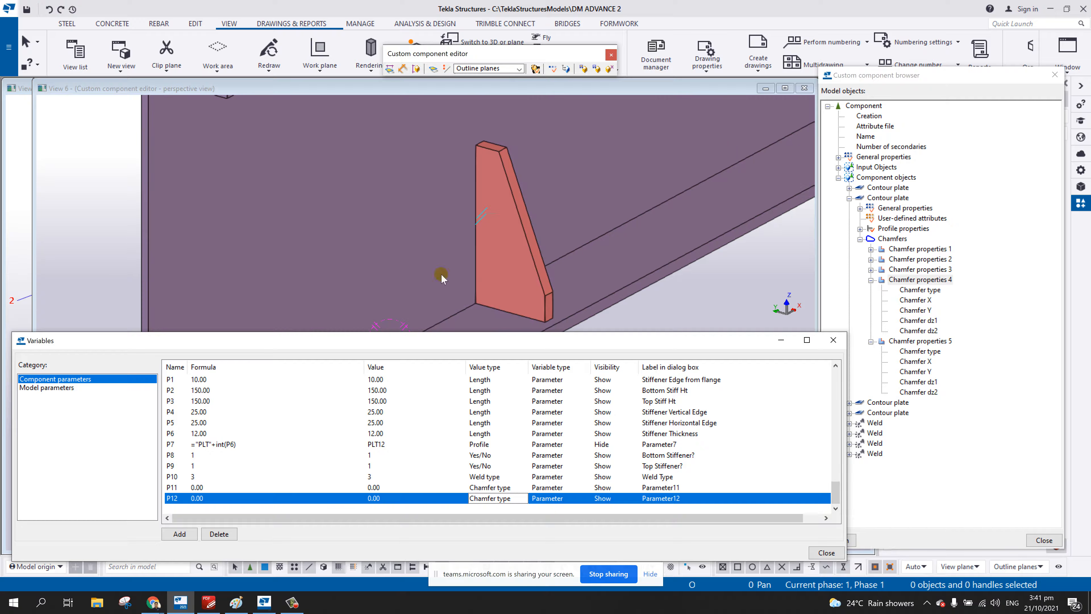
- Review the available chamfer types in the properties of the stiffener's lower web-side corner, and close them without modifying the chamfer
left_click(511, 288)
left_click(480, 301)
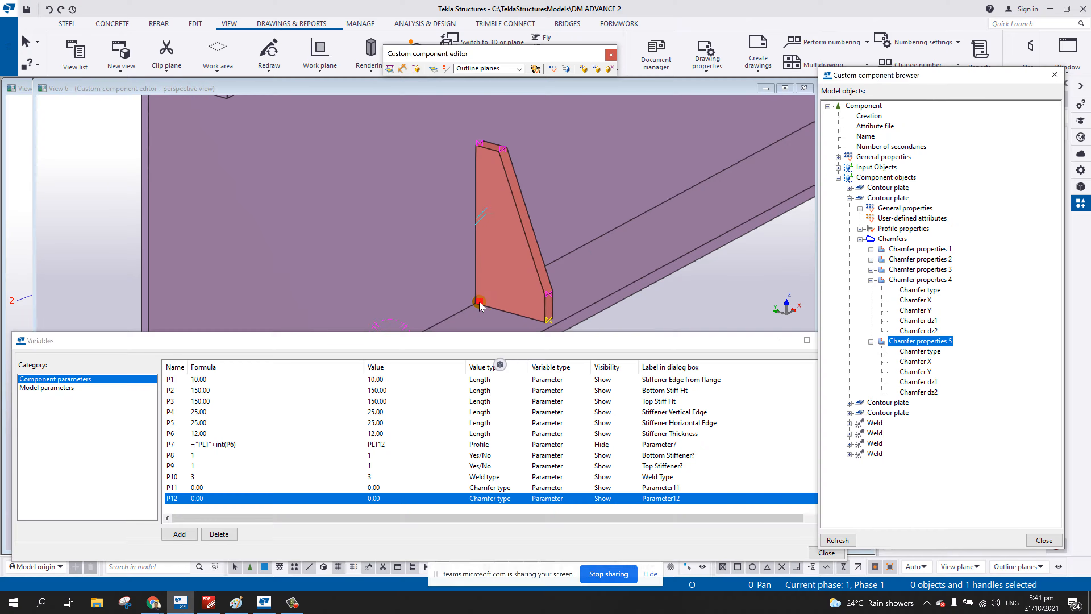
right_click(480, 302)
left_click(513, 326)
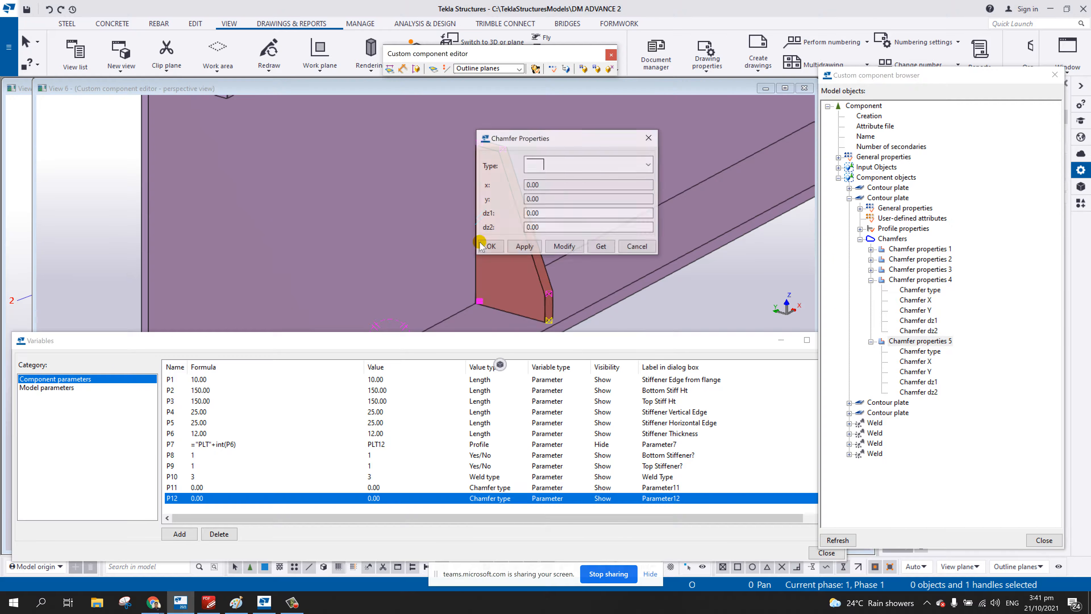
left_click(648, 165)
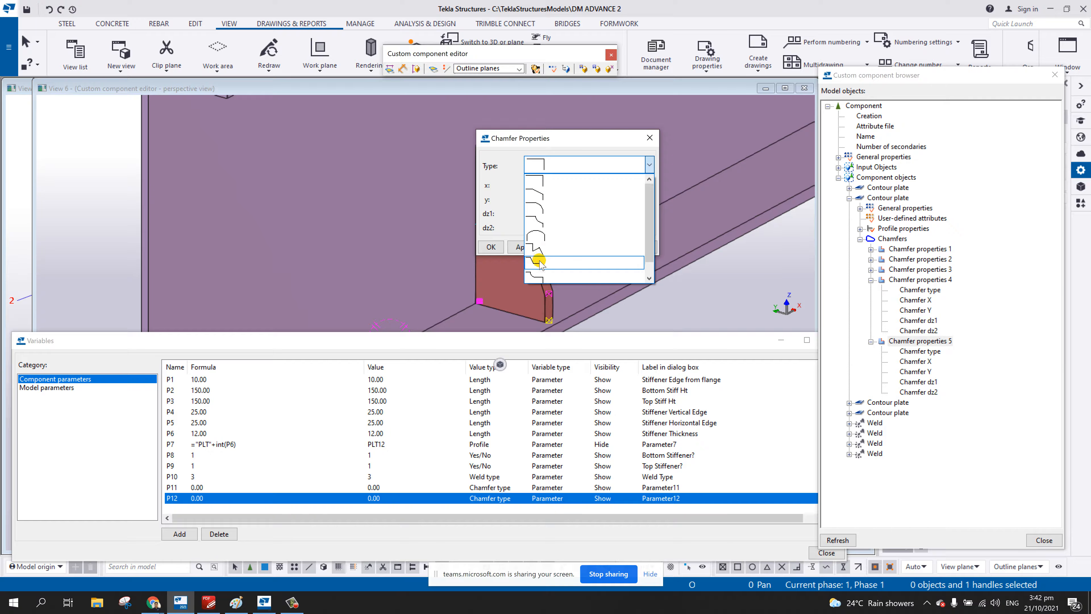
scroll(541, 277, "down", 1)
scroll(539, 194, "up", 1)
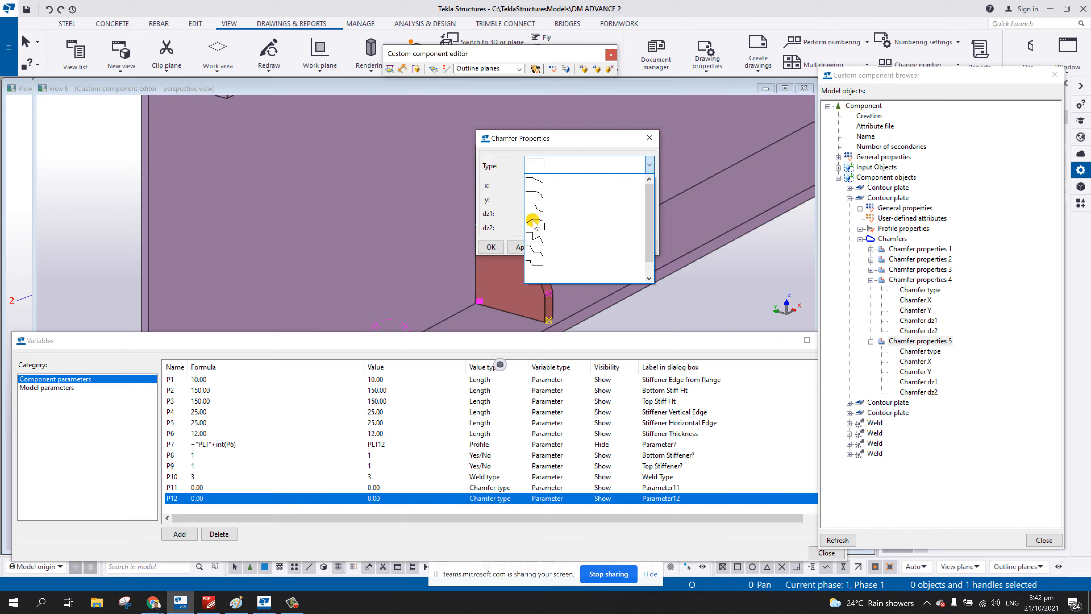
left_click(647, 142)
left_click(650, 139)
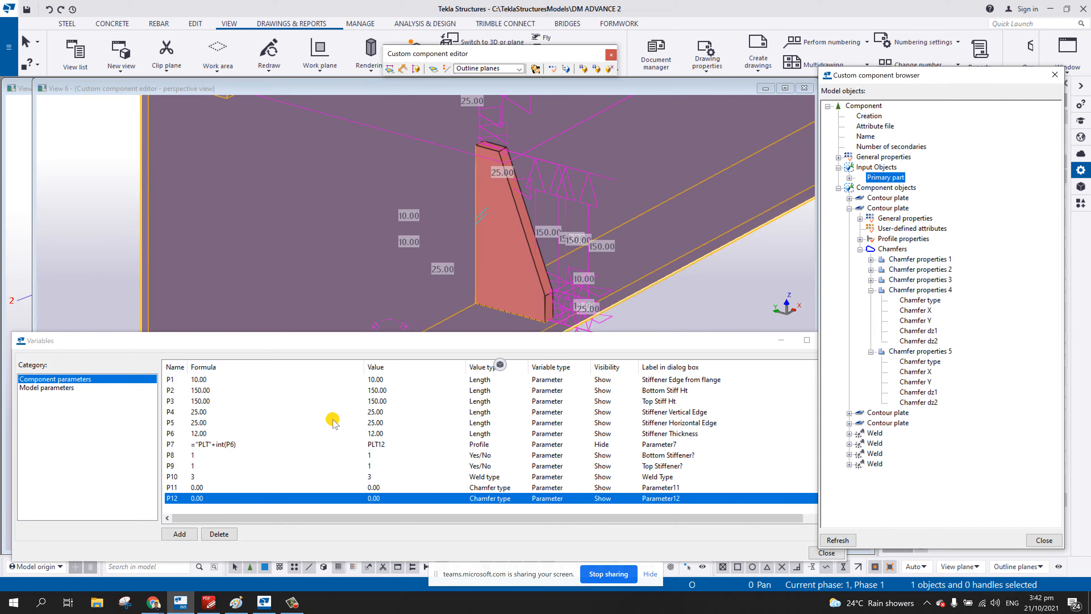
- Label parameter P11 "Bottom Chamfer" and parameter P12 "Top Chamfer"
left_click(670, 488)
left_click(670, 489)
double_click(671, 492)
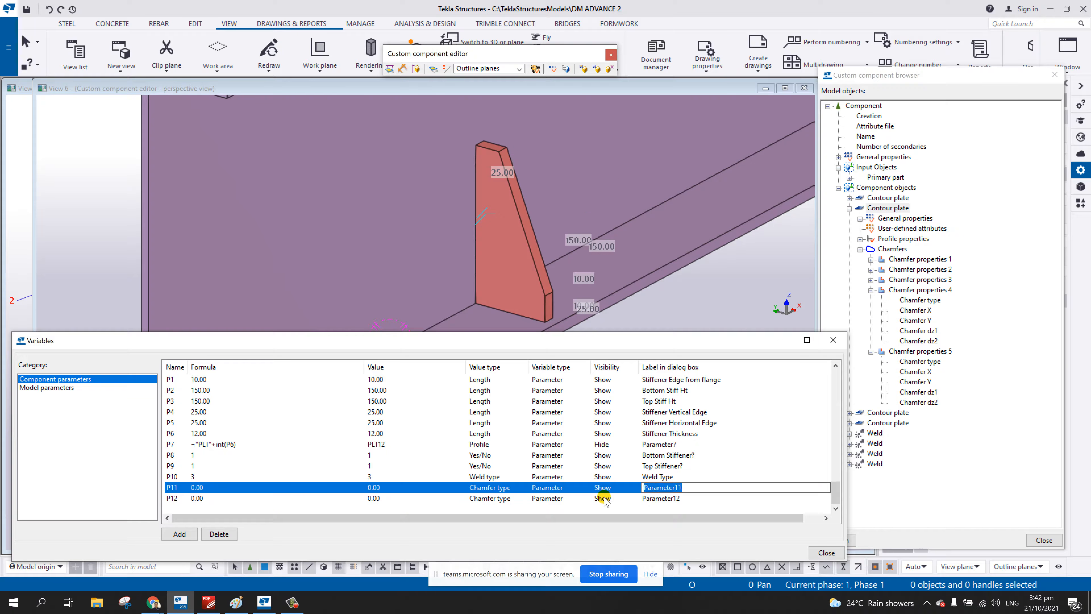
type("Bottom Chamfer")
left_click(654, 498)
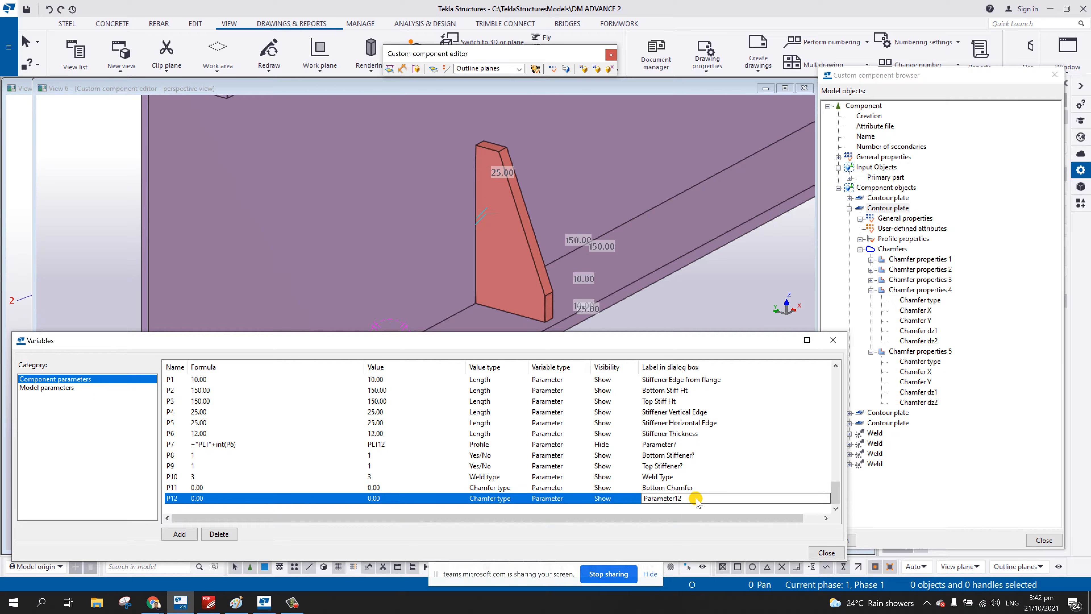
left_click_drag(696, 500, 607, 503)
type("Top Chamfer")
- Add two more component parameters, P13 and P14, and sort the variables by name again
left_click(651, 466)
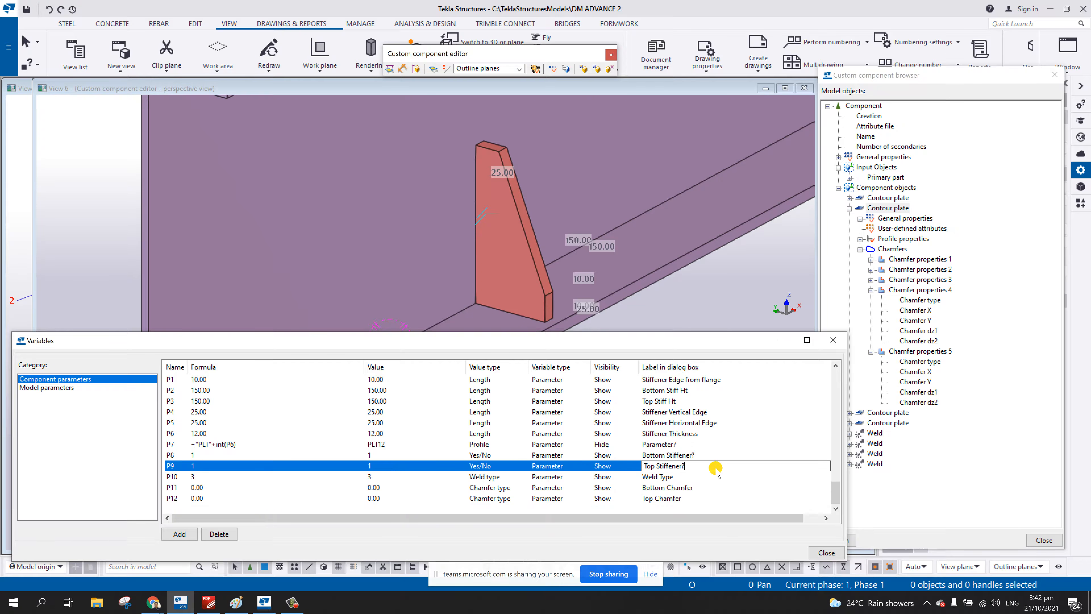
left_click(664, 488)
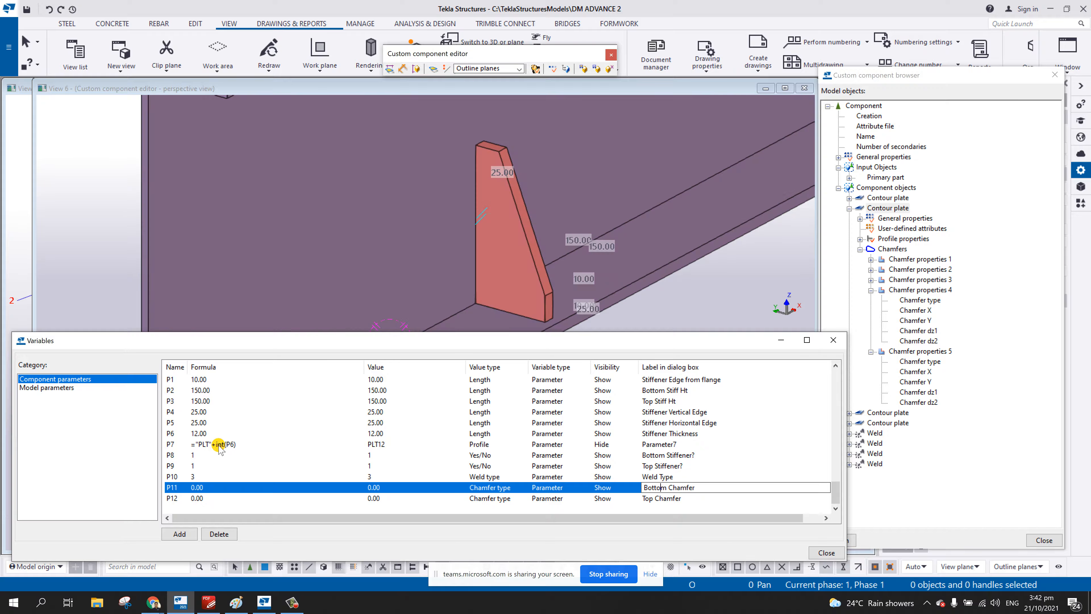
left_click(836, 492)
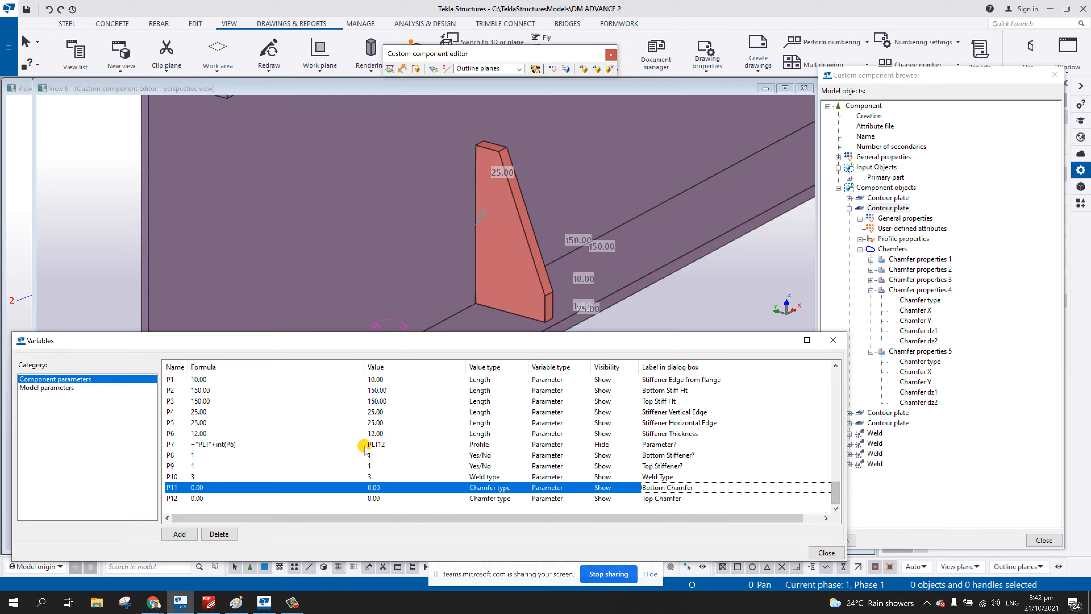
left_click(217, 488)
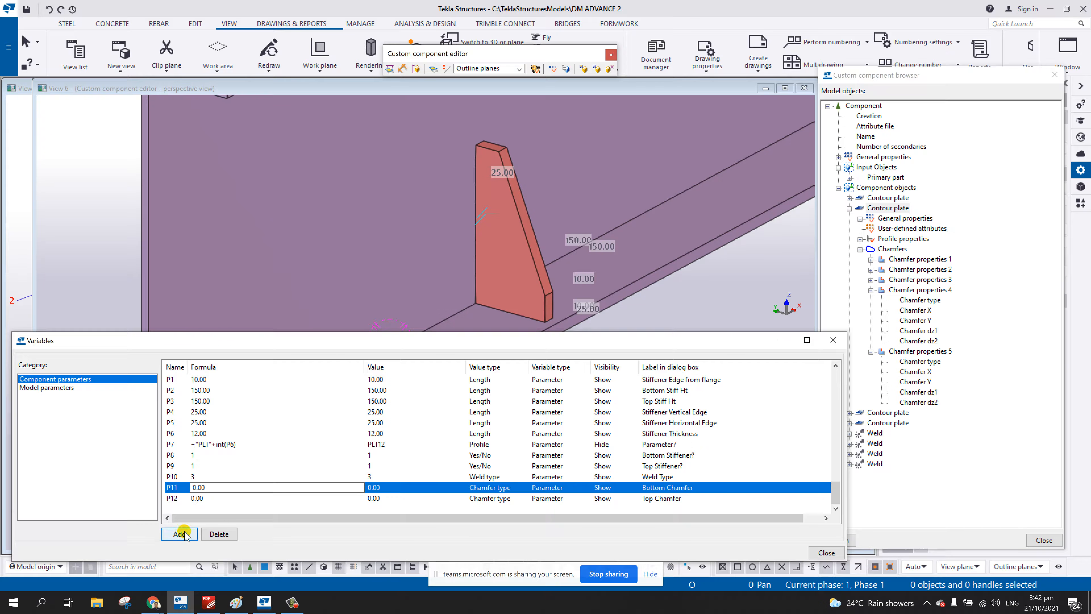
left_click(263, 466)
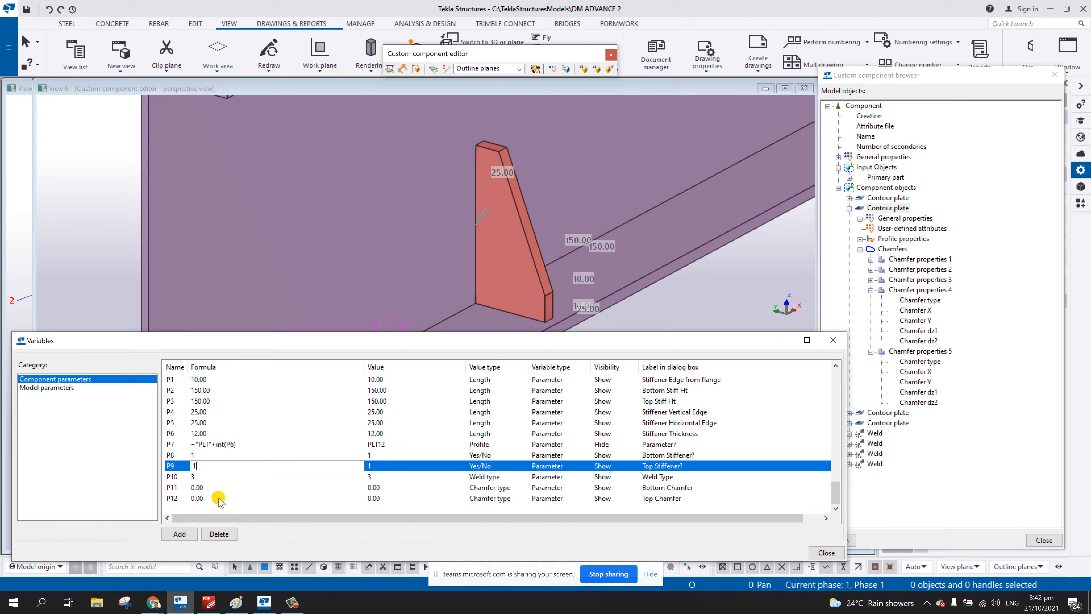
left_click(179, 534)
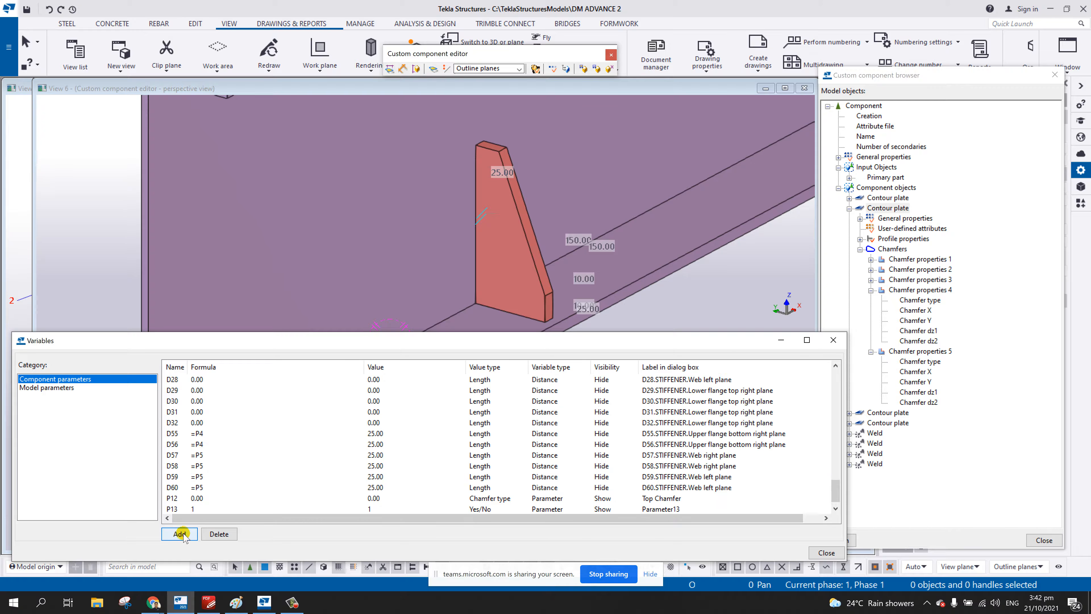
left_click(177, 366)
scroll(236, 445, "down", 1)
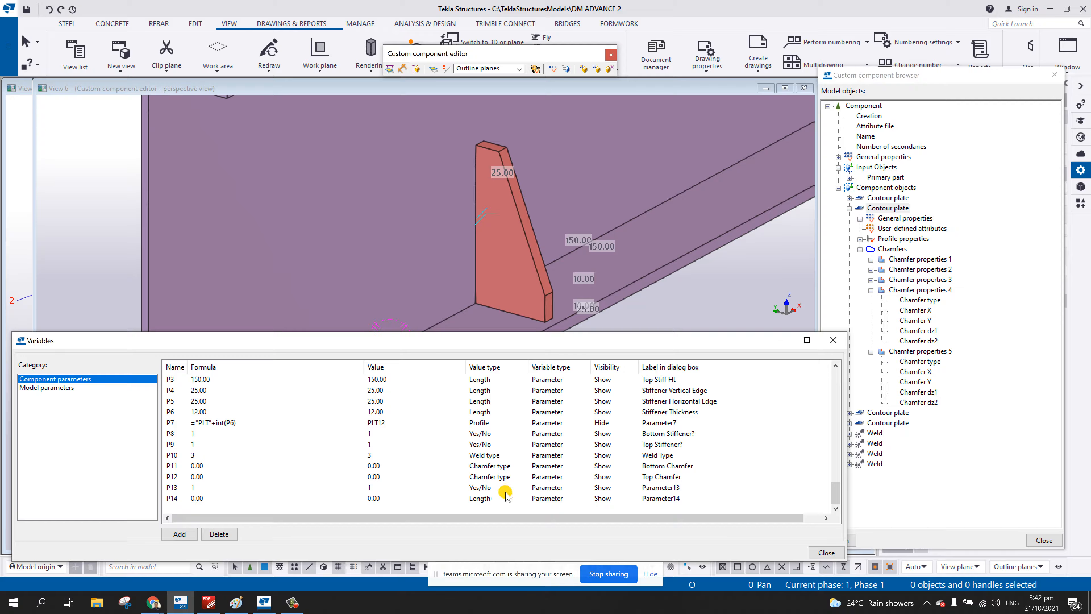
- Set parameter P13's value type to Length and enter 15 as the formula for both P13 and P14
left_click(485, 487)
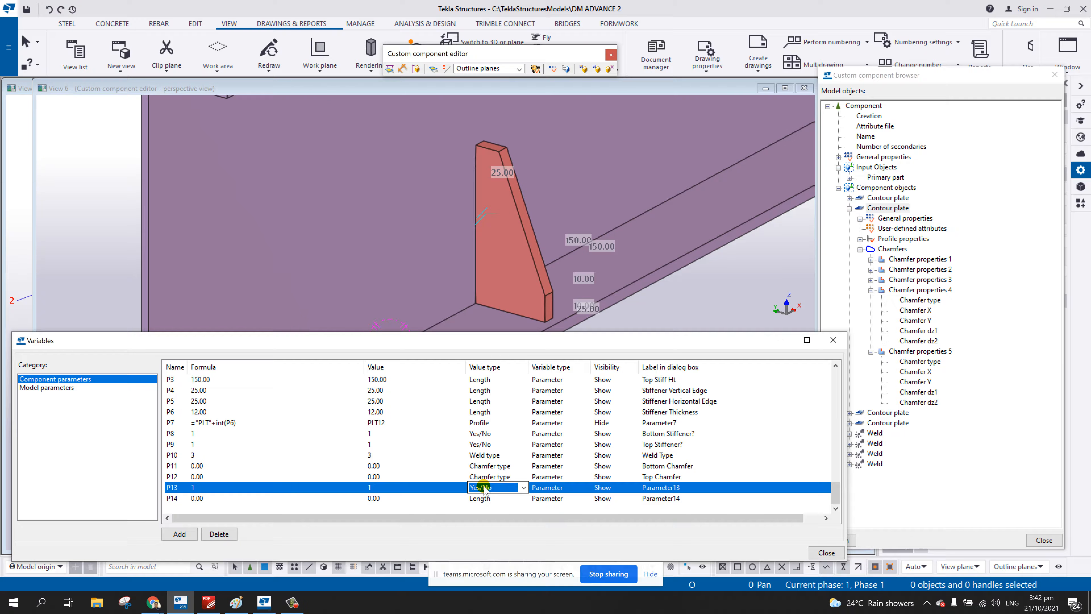
key("l")
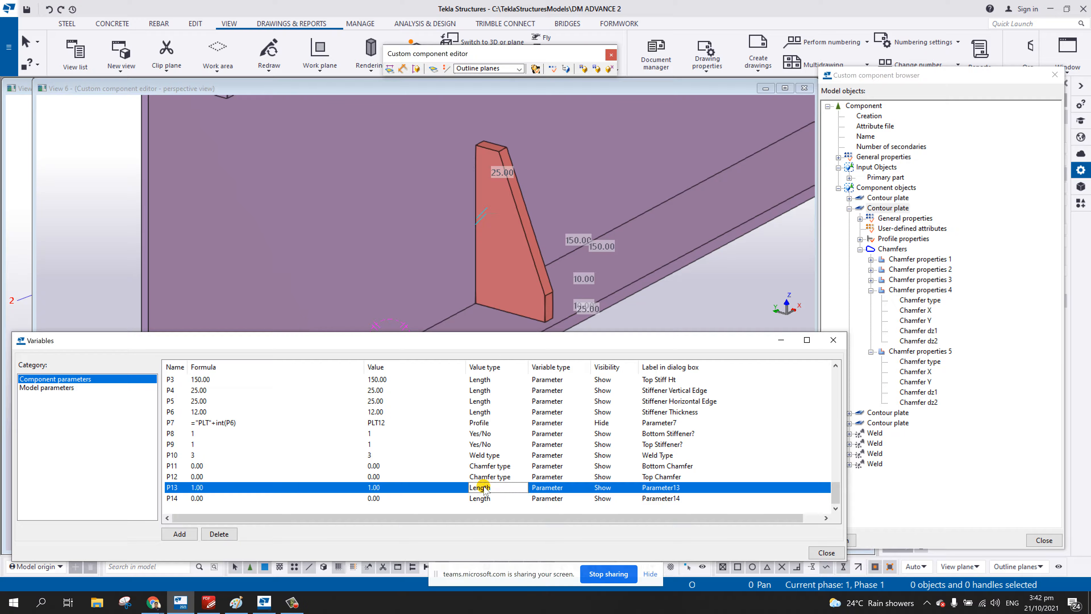
left_click(291, 489)
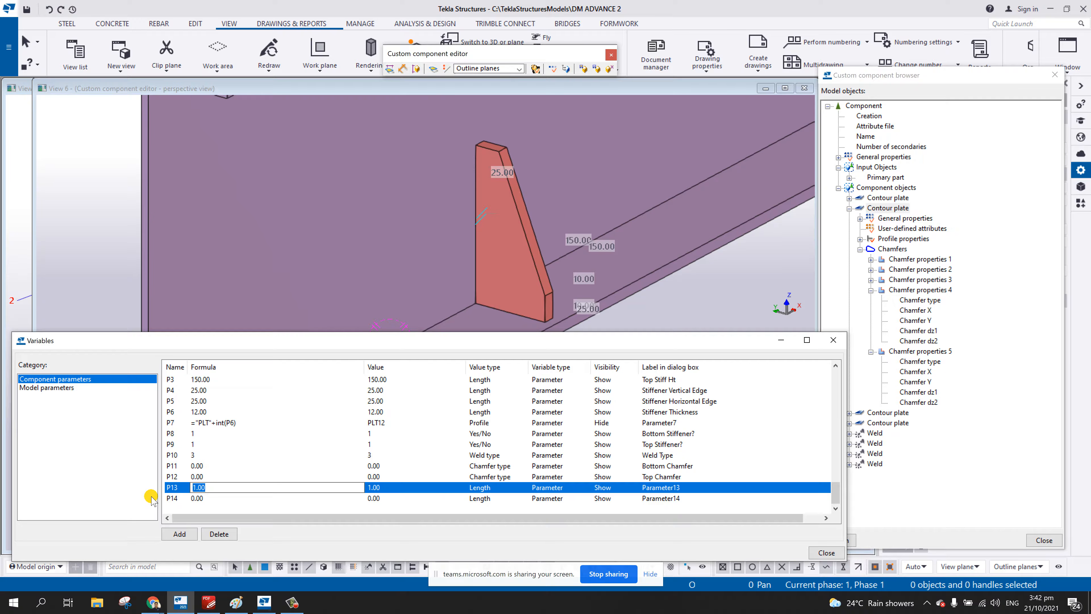
type("15")
key("Return")
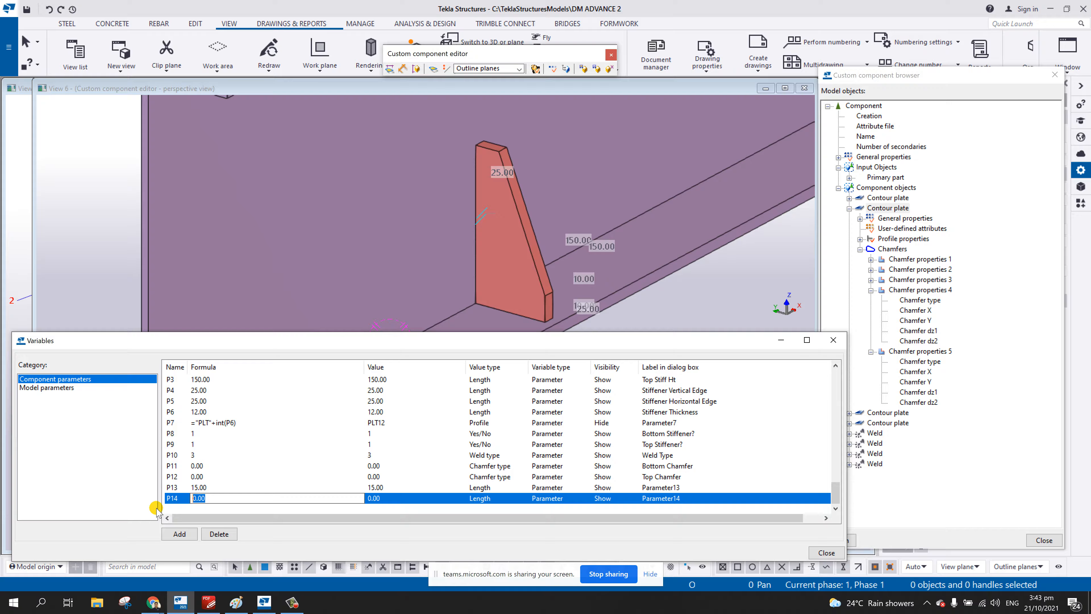
type("15")
- Label parameter P13 "Chamfer X" and parameter P14 "Chamfer Y"
left_click(687, 487)
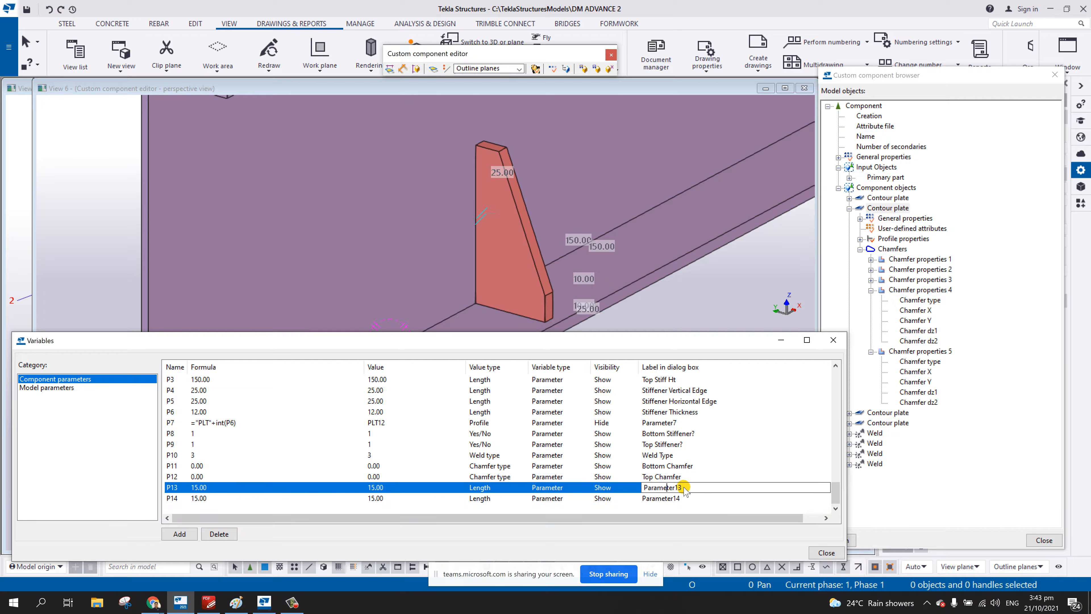
left_click(687, 488)
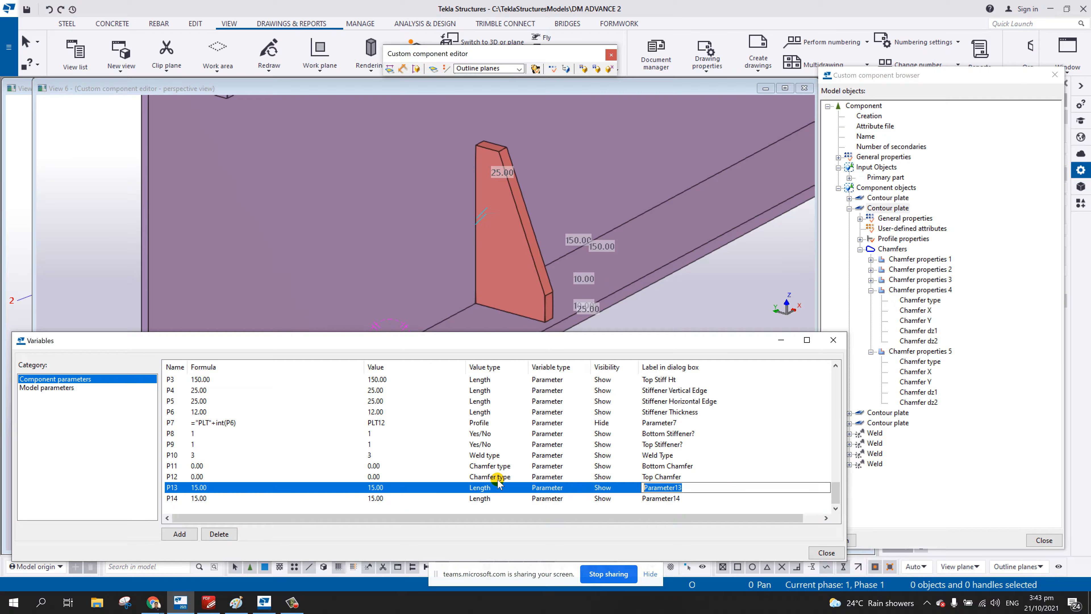
type("Chamfer X")
left_click(684, 499)
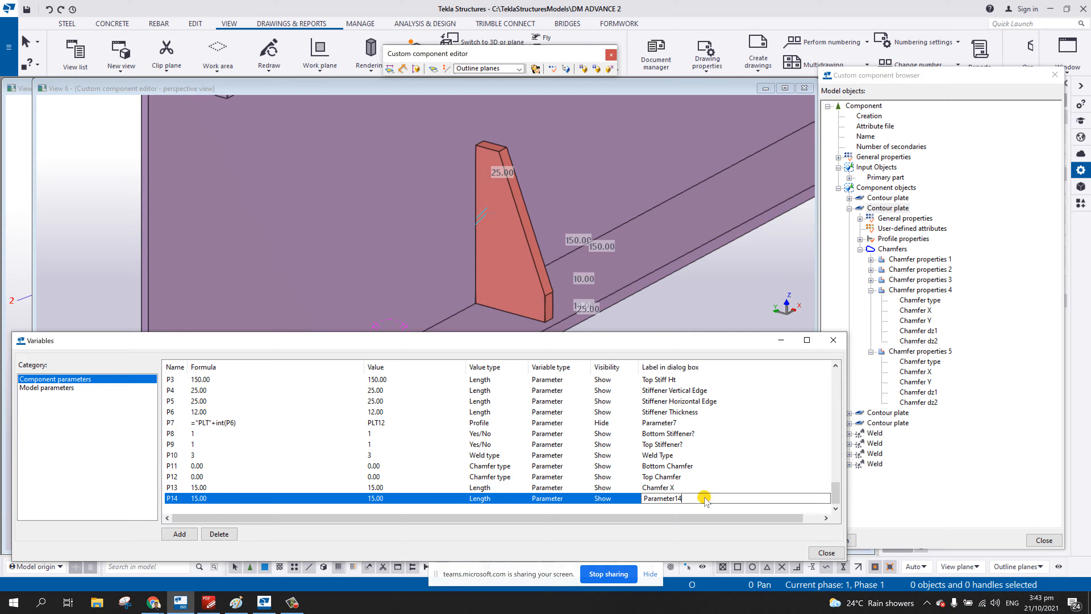
type("Chamfer Y")
left_click(688, 477)
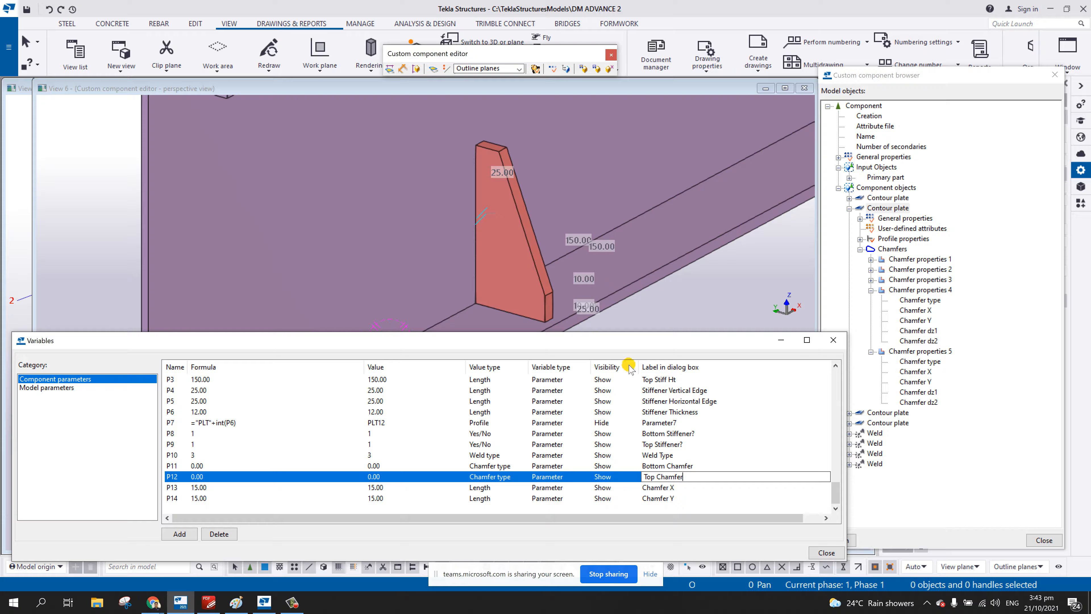
- Refresh the component browser and link the chamfer type of the stiffener's lower web-side corner, Chamfer properties 5, to P11
left_click(511, 289)
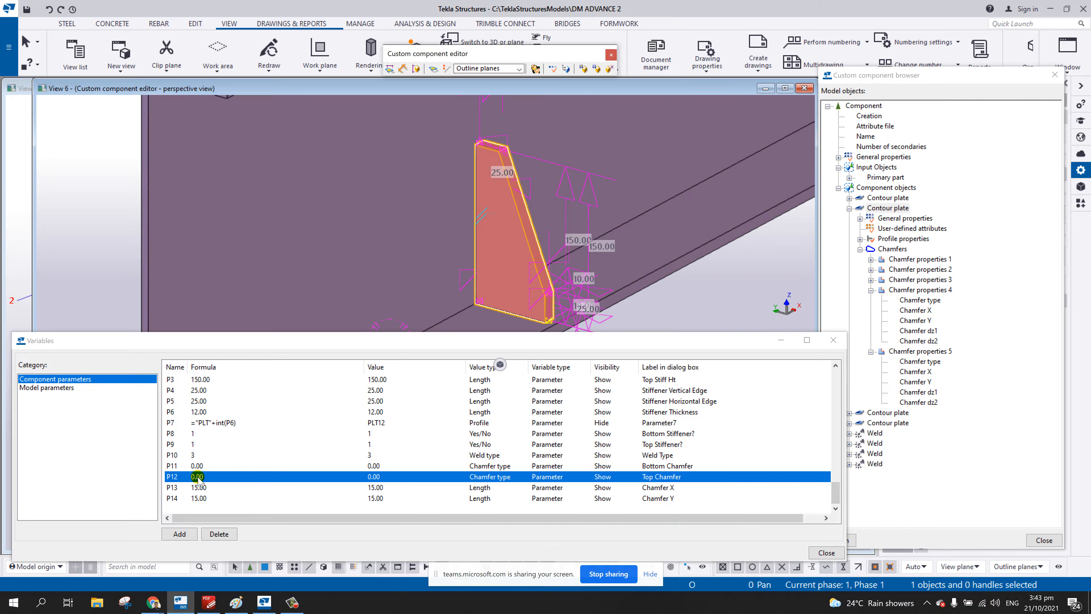
left_click(173, 466)
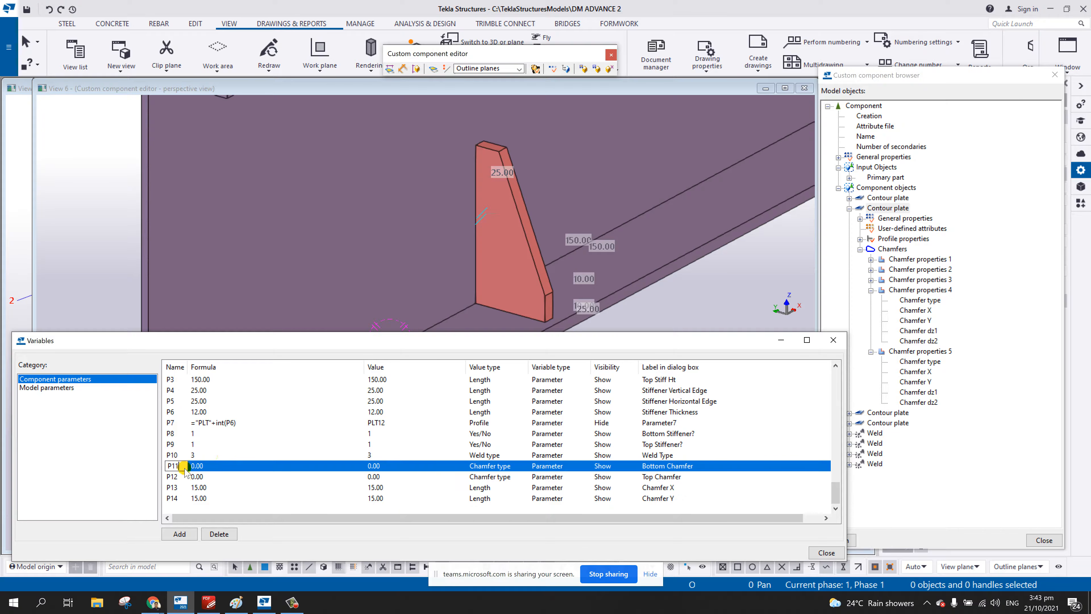
left_click_drag(184, 466, 170, 470)
left_click(511, 284)
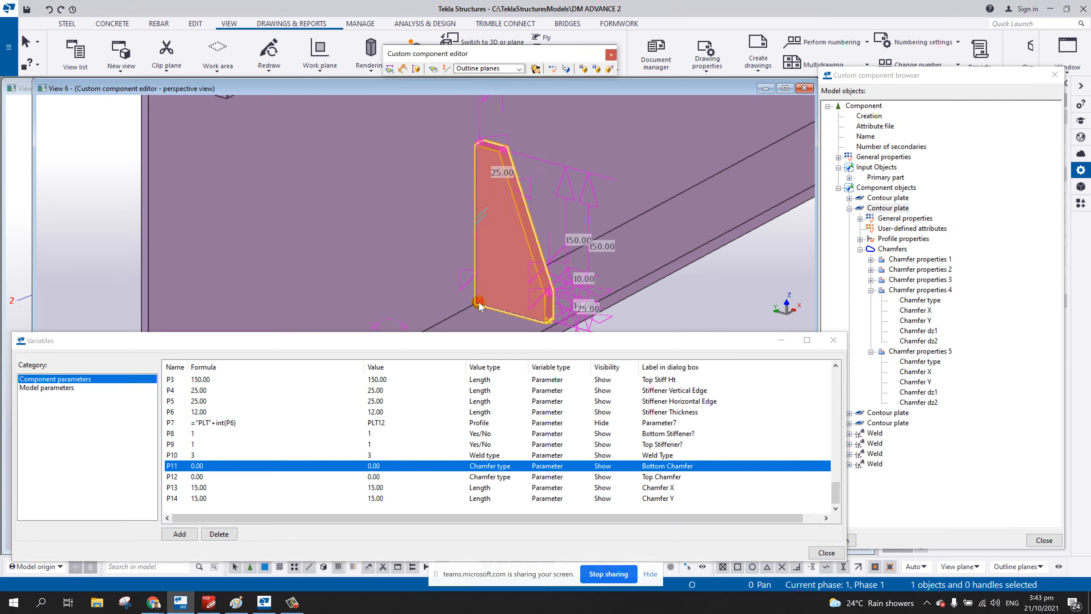
left_click(838, 540)
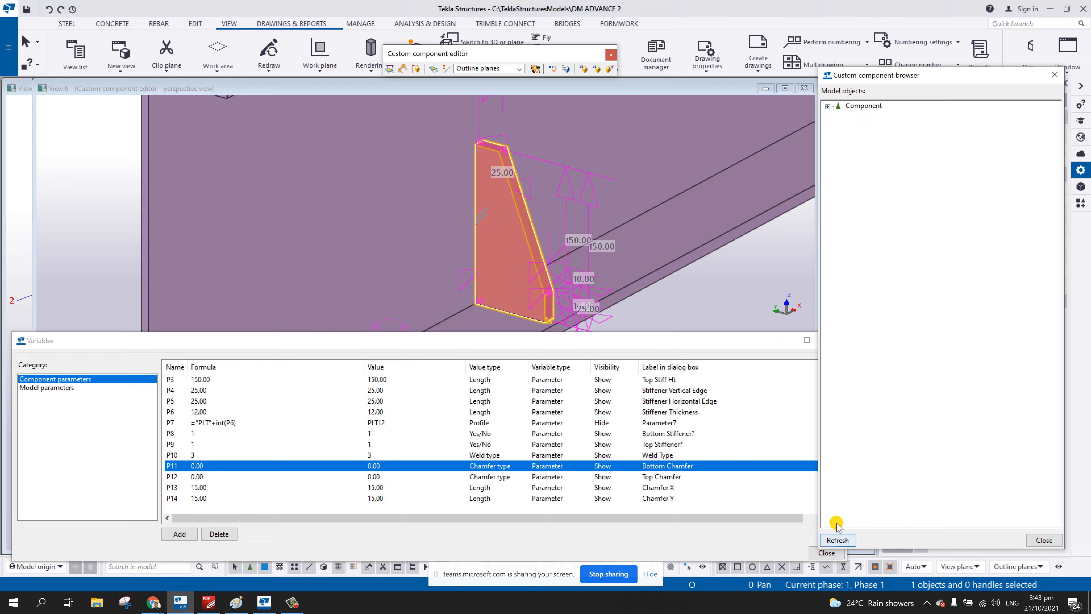
left_click(479, 302)
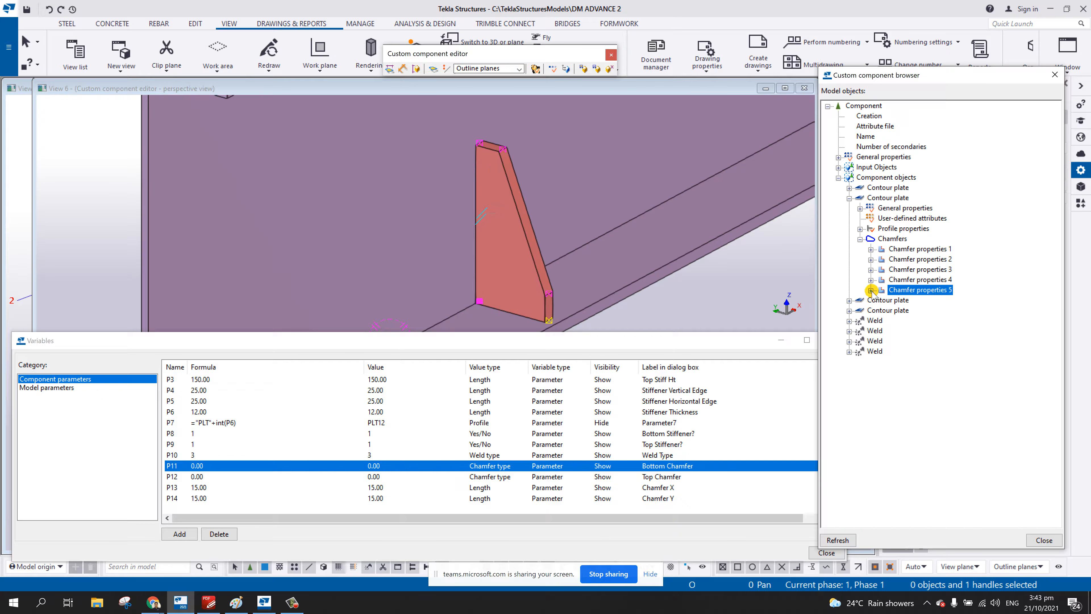
left_click(871, 290)
right_click(918, 302)
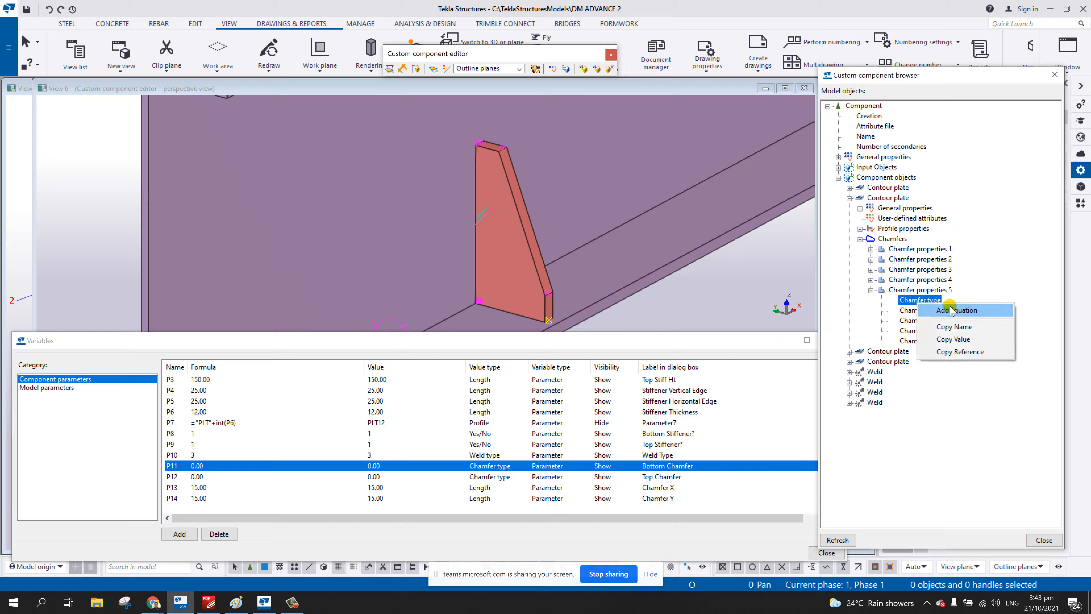
left_click(951, 310)
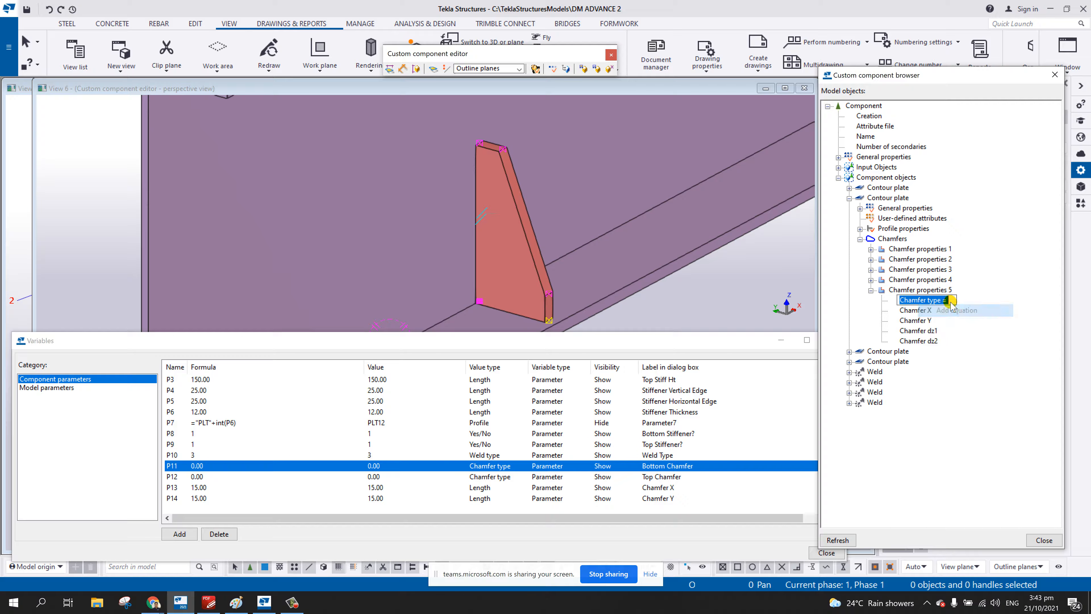
- Link Chamfer X to P13 and Chamfer Y to P14 in Chamfer properties 5
left_click(924, 310)
right_click(937, 311)
left_click(948, 318)
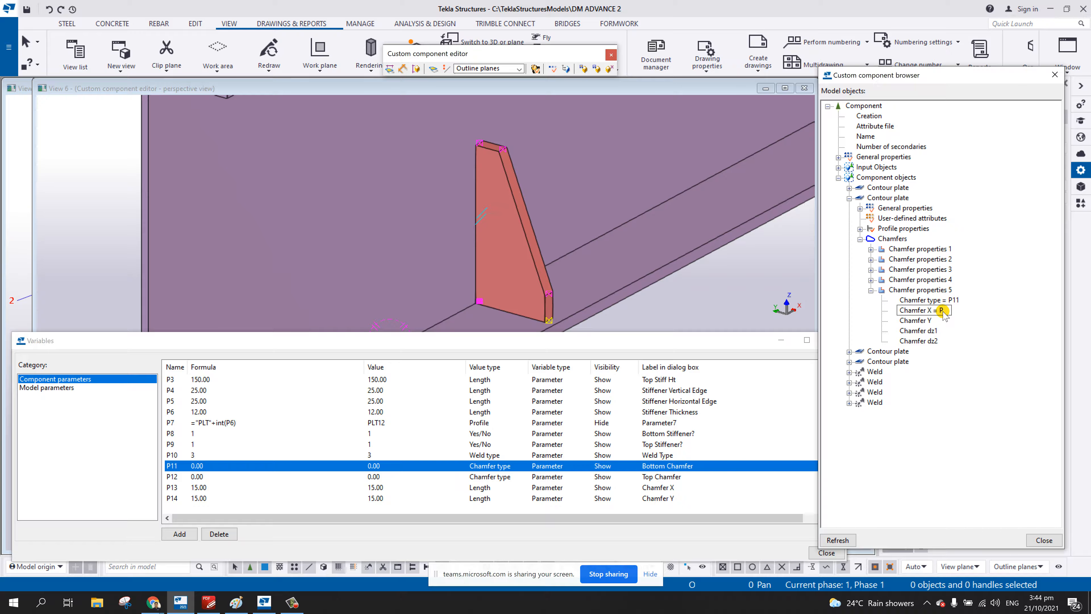
left_click(924, 321)
right_click(943, 321)
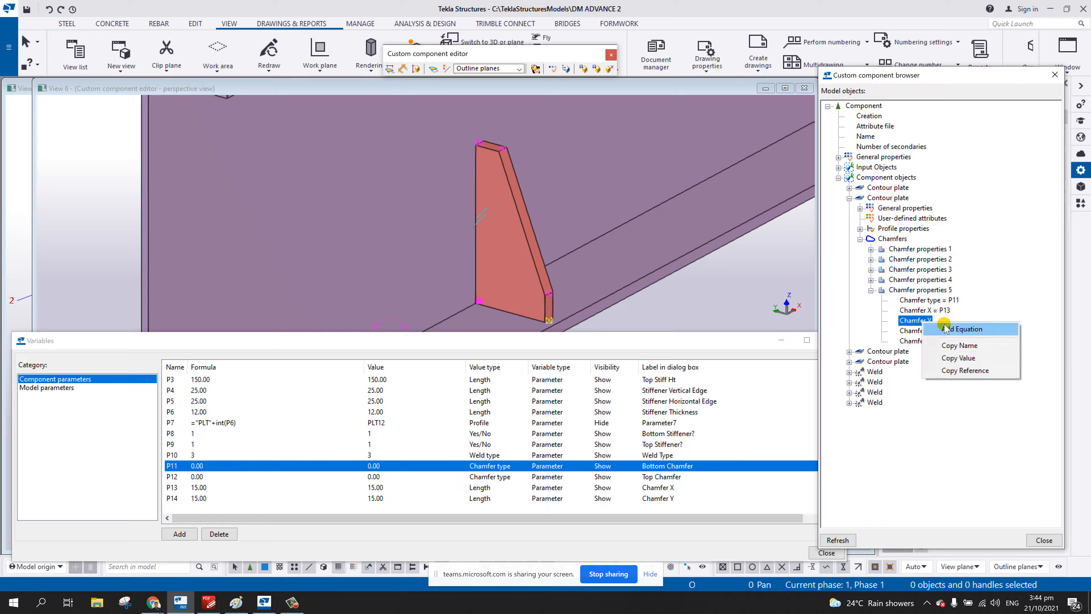
left_click(952, 325)
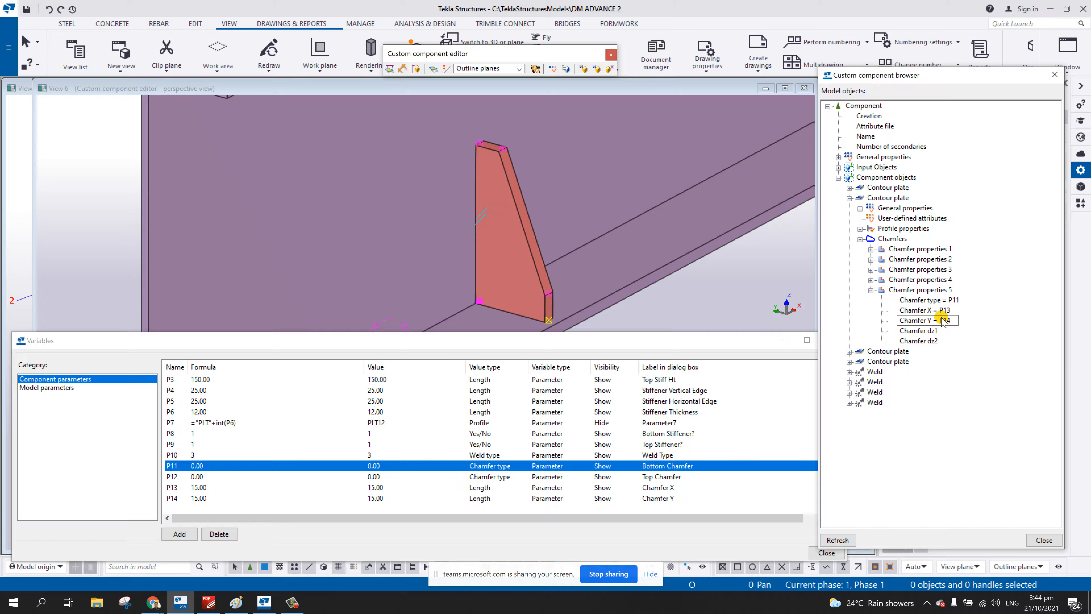
key("Return")
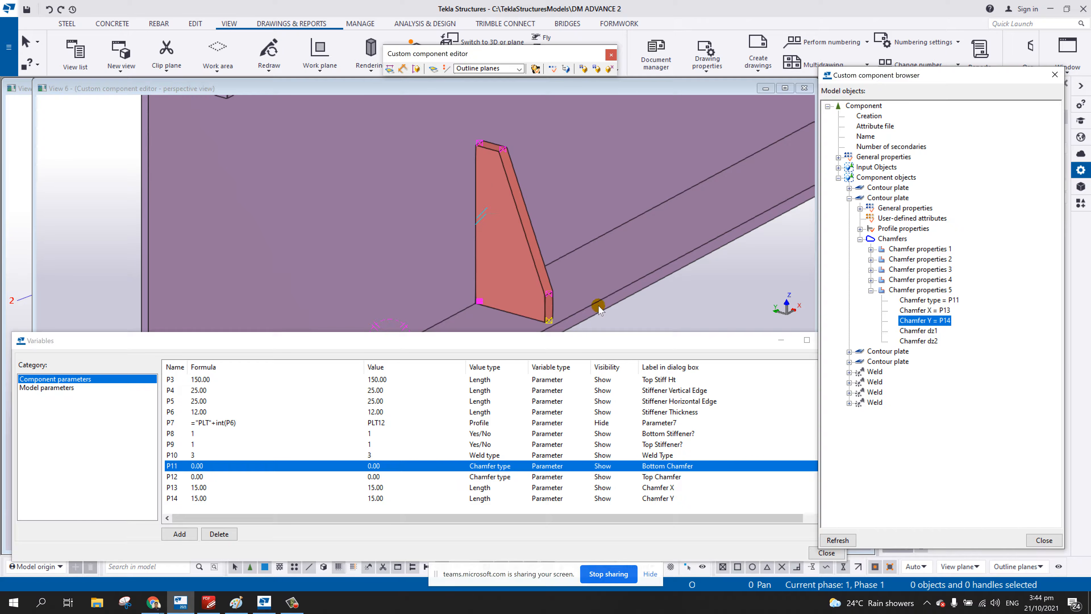
- Link the chamfer type of the stiffener's upper web-side corner, Chamfer properties 4, to P12
left_click(480, 143)
left_click(867, 279)
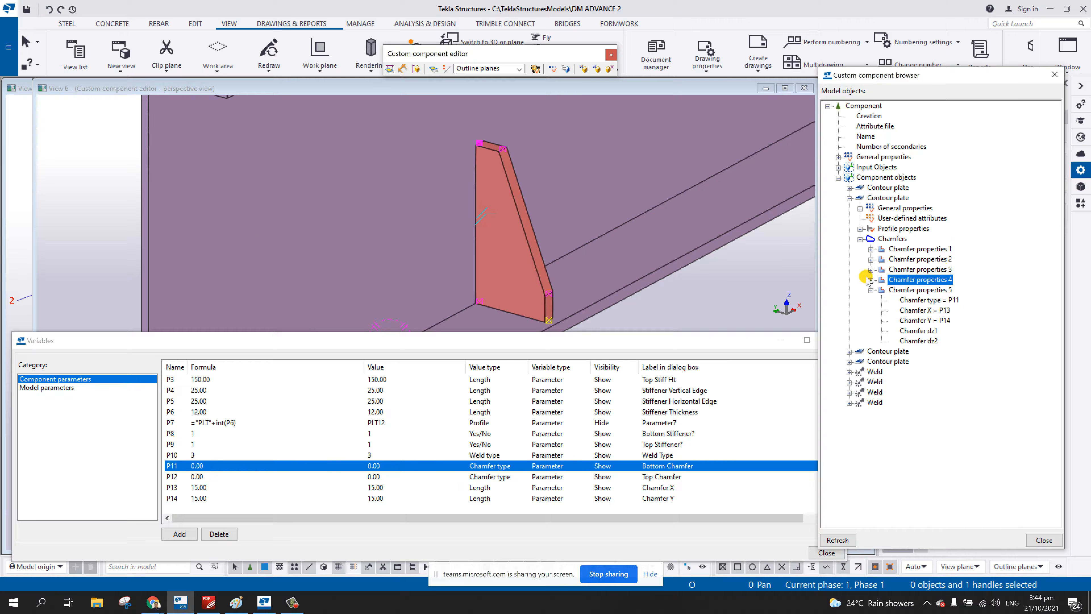
left_click(870, 279)
left_click(924, 289)
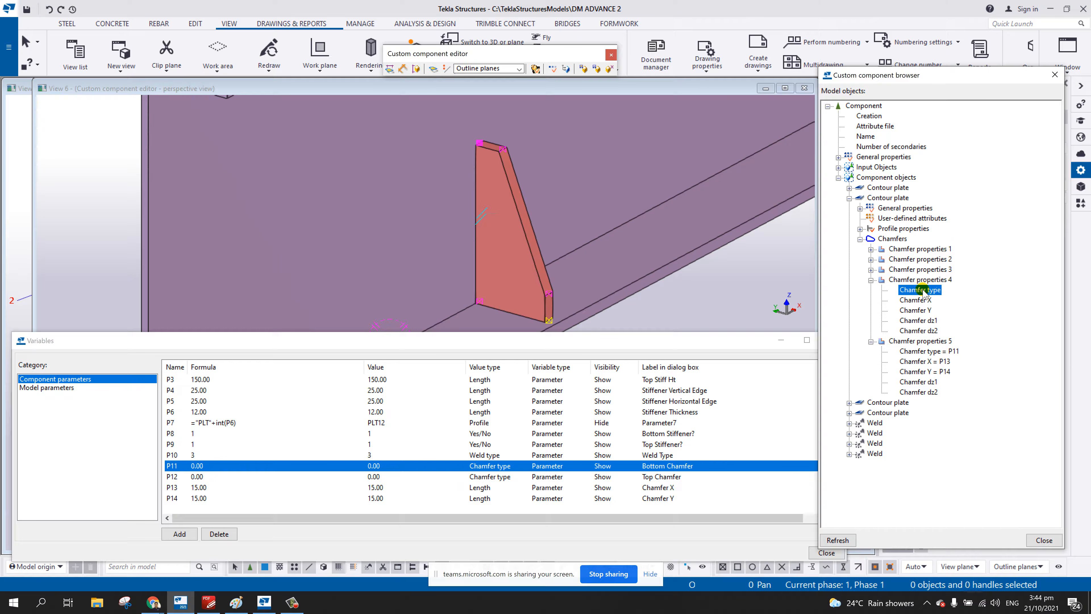
right_click(937, 291)
left_click(963, 297)
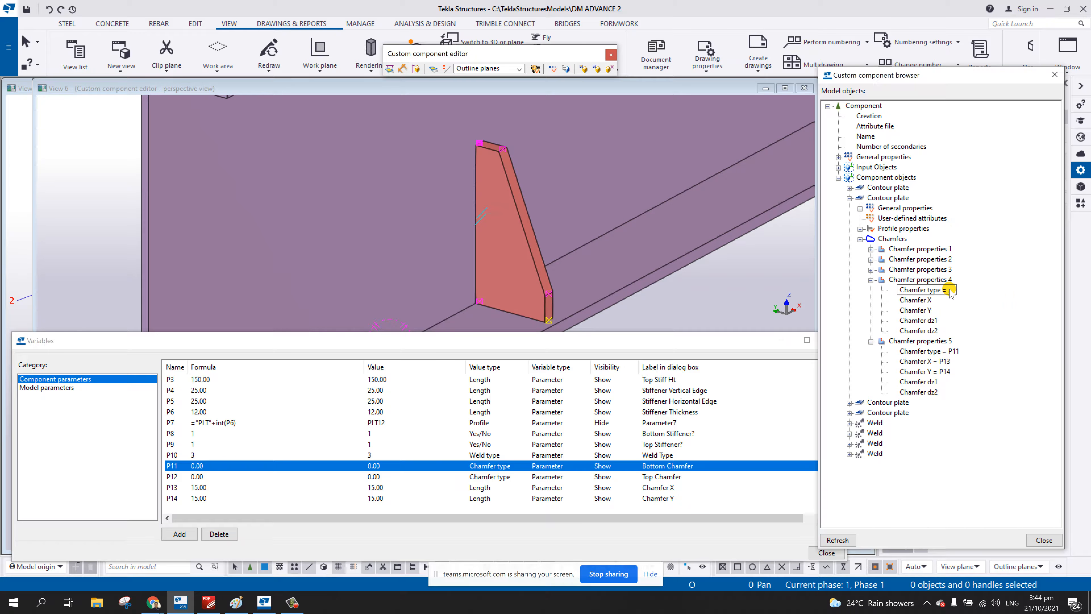
type("P12")
- Link Chamfer X to P13 and Chamfer Y to P14 in Chamfer properties 4
left_click(924, 300)
right_click(926, 300)
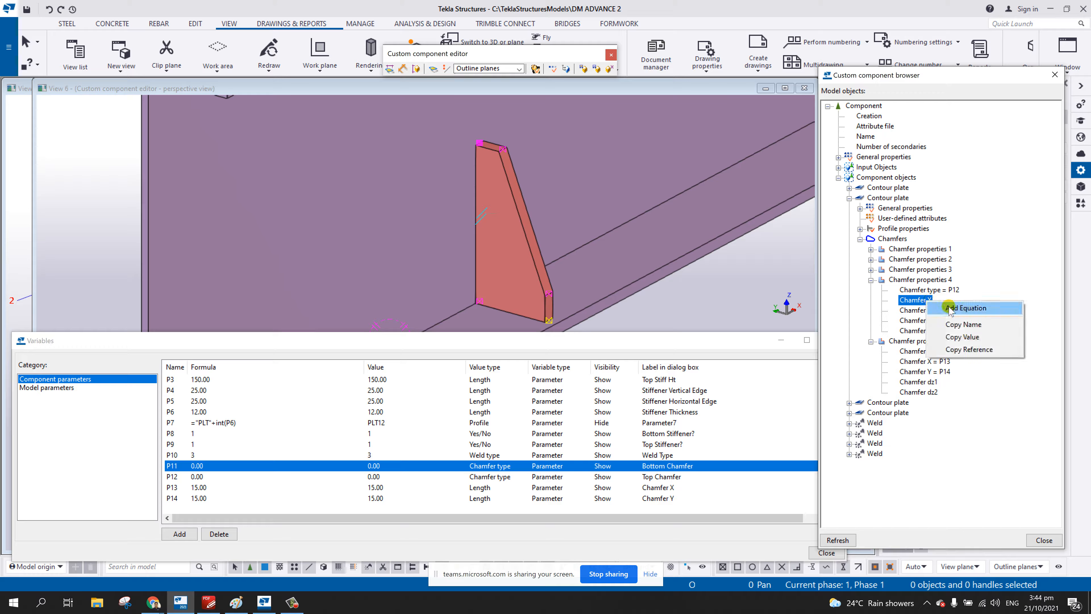
left_click(948, 305)
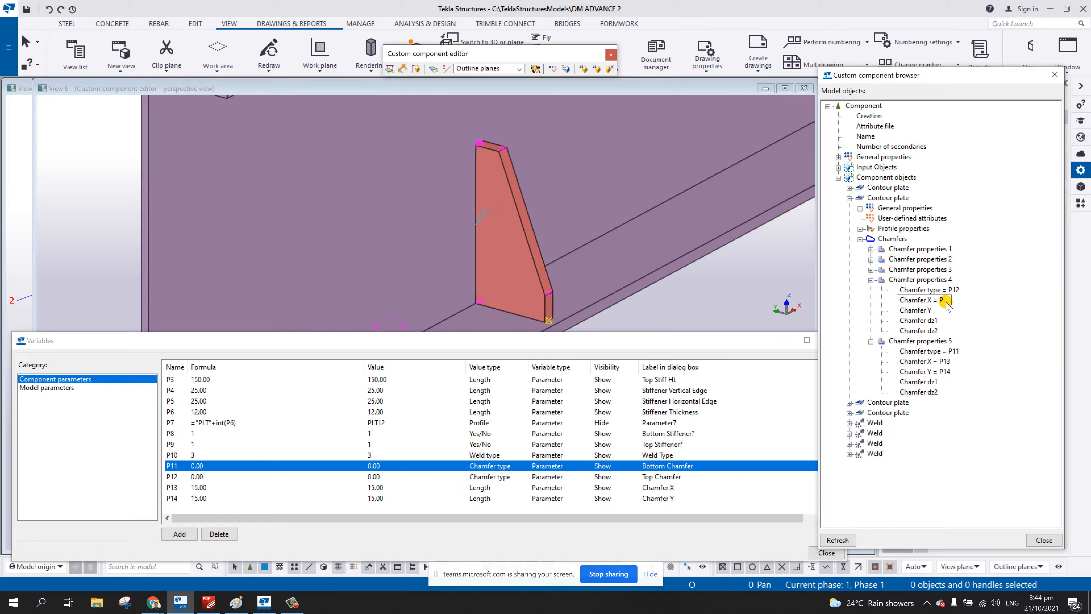
left_click(920, 311)
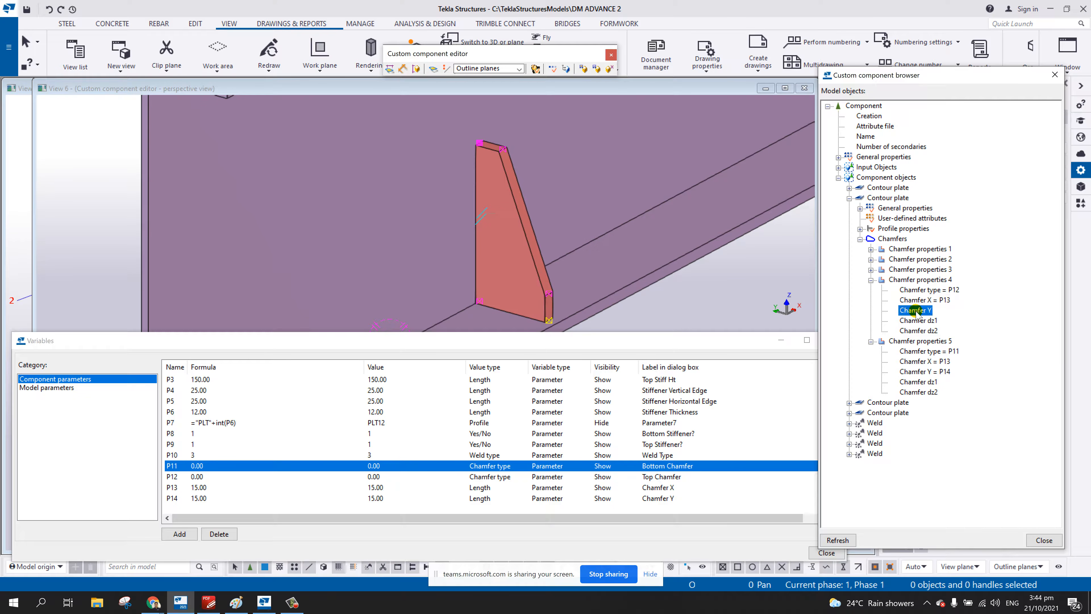
right_click(920, 309)
left_click(941, 313)
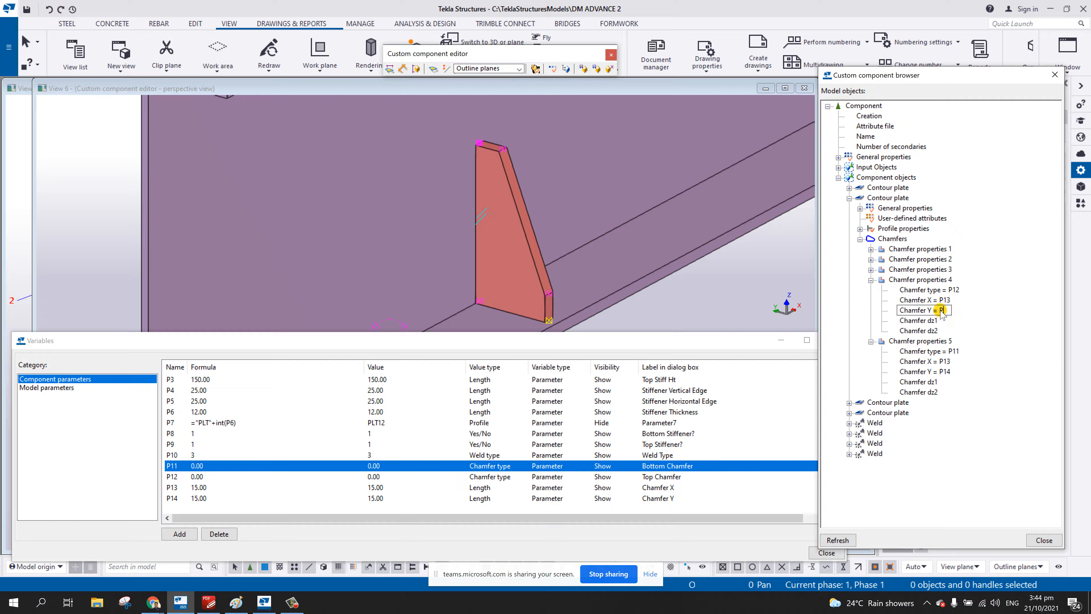
key("Return")
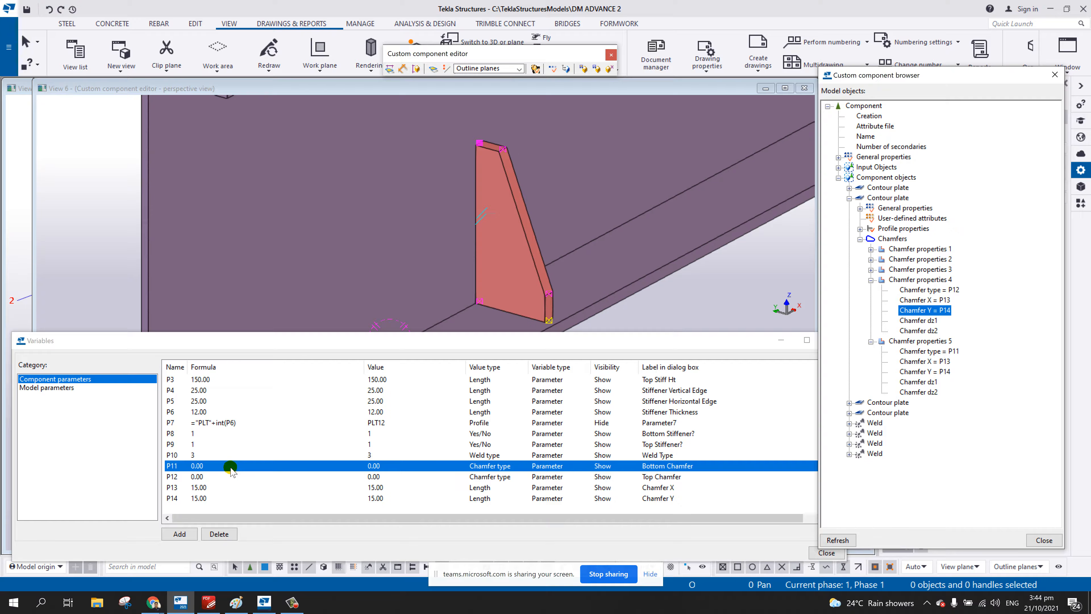
- Set the Bottom Chamfer parameter P11 to 1 and check the stiffener's lower web-side corner
left_click(213, 467)
left_click_drag(214, 466, 180, 469)
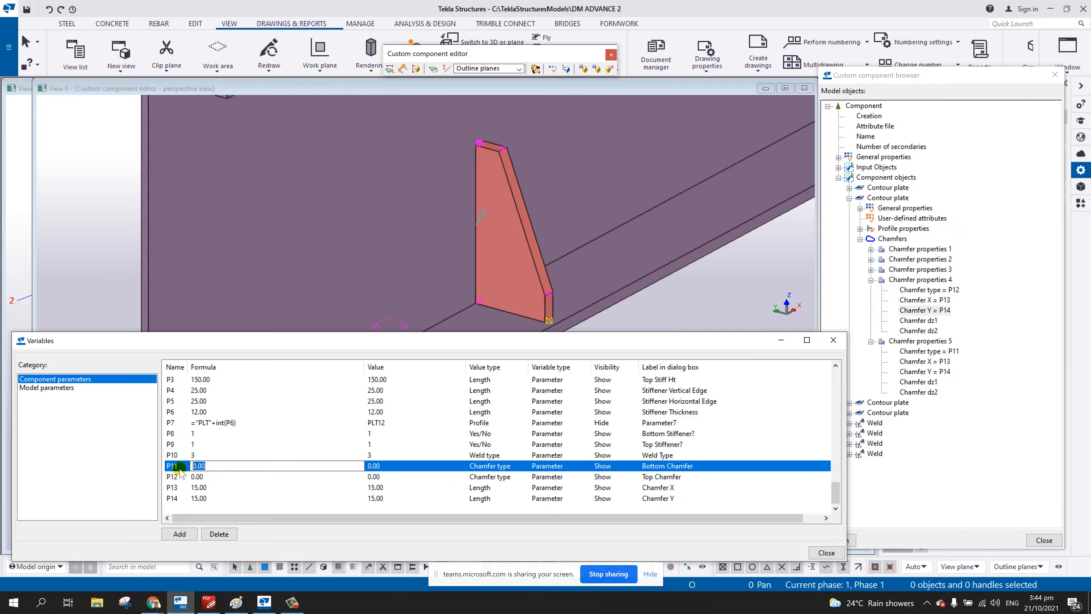
type("1")
key("Return")
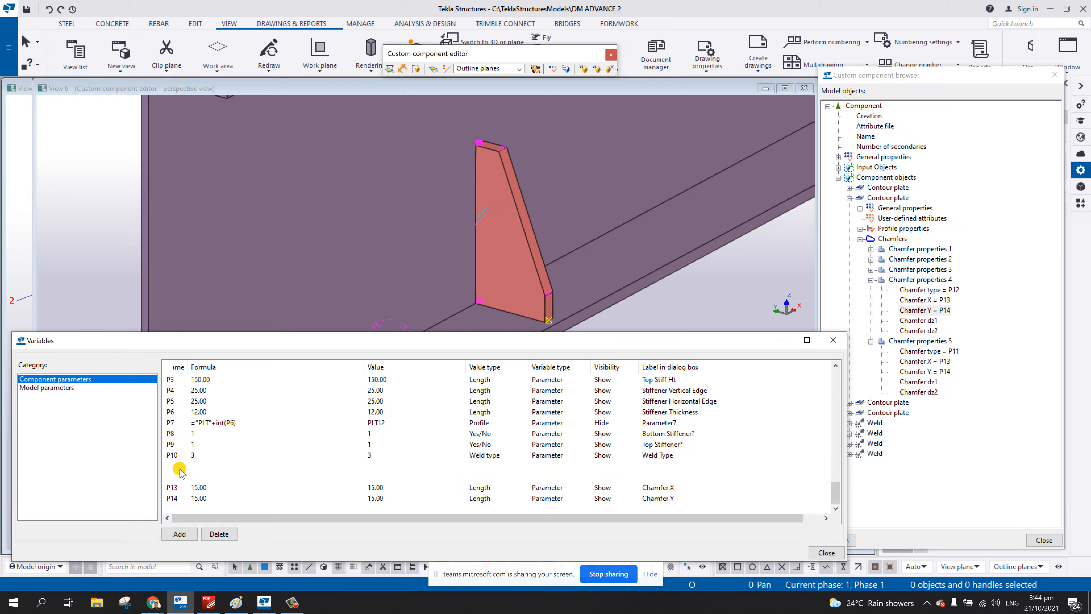
scroll(496, 310, "up", 5)
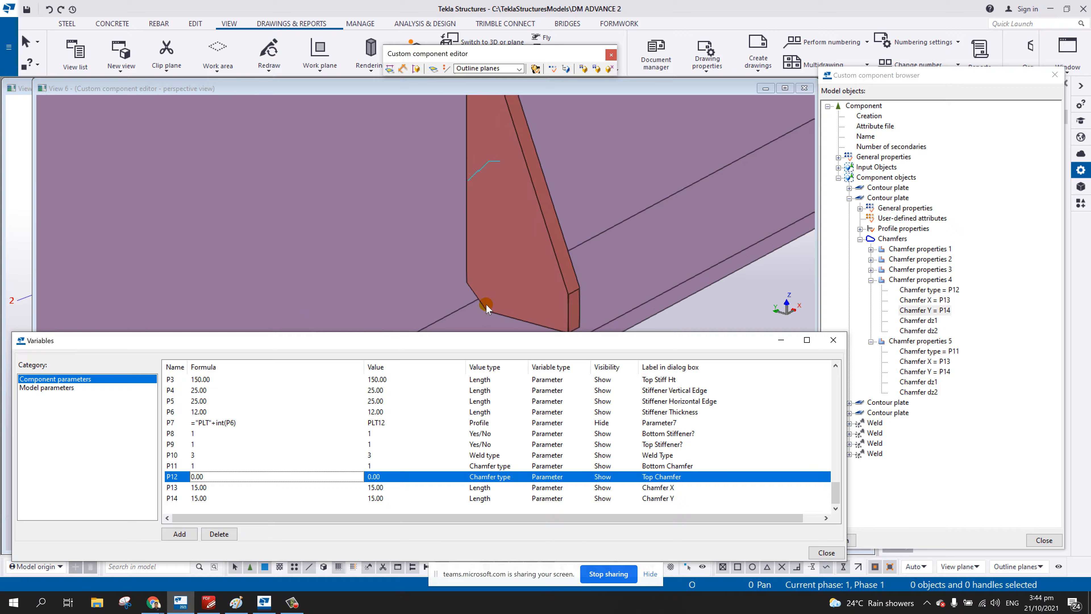
scroll(494, 233, "down", 5)
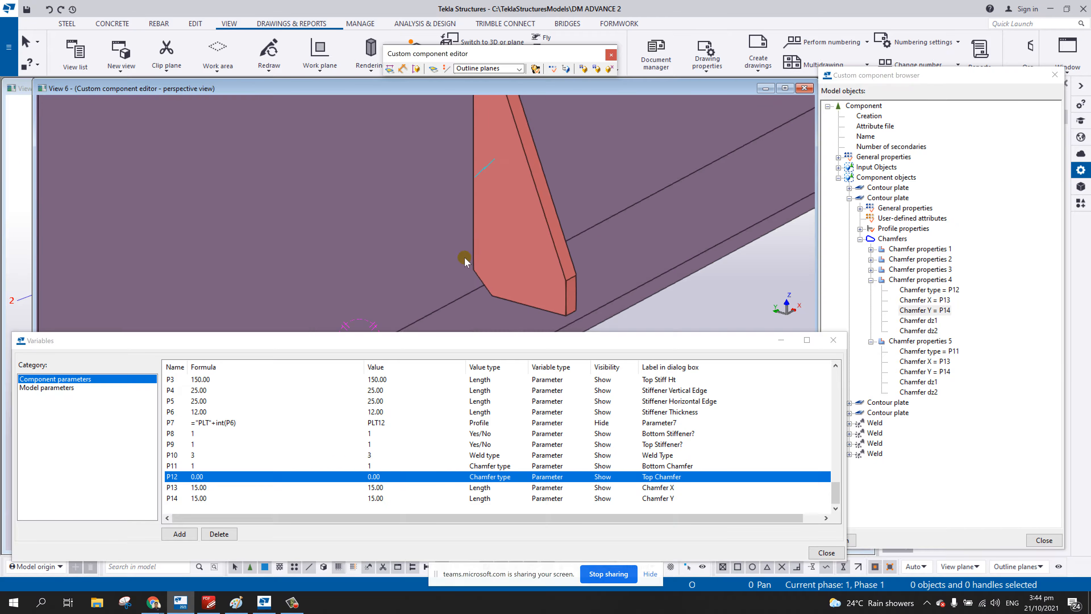
middle_click_drag(464, 256, 500, 218)
scroll(494, 249, "down", 3)
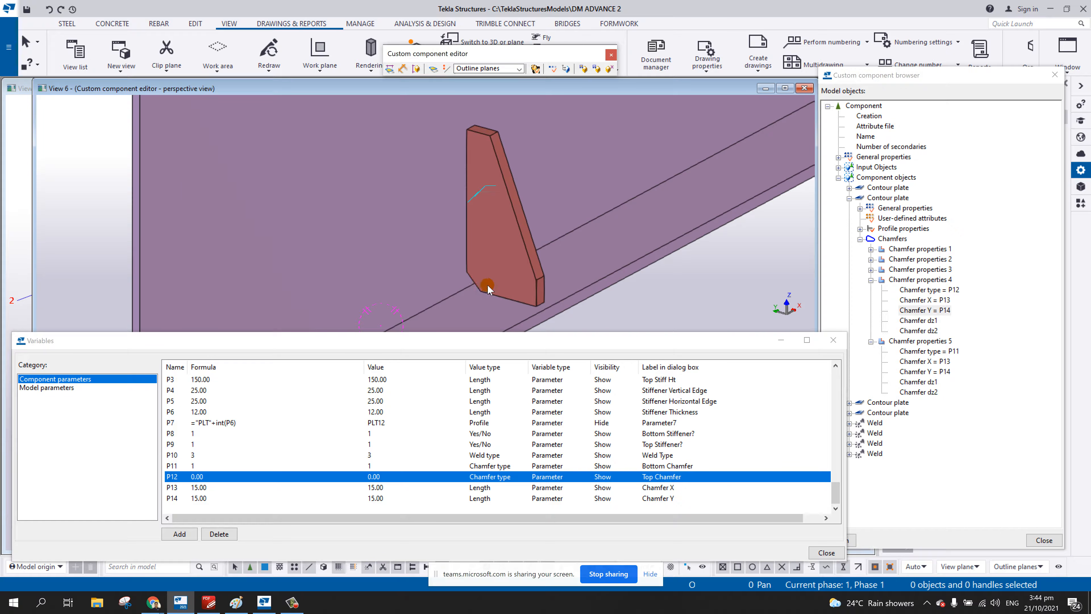
- Close the custom component editor, saving the changes to DM_STIFFENER2 and acknowledging the backup file message
left_click(611, 69)
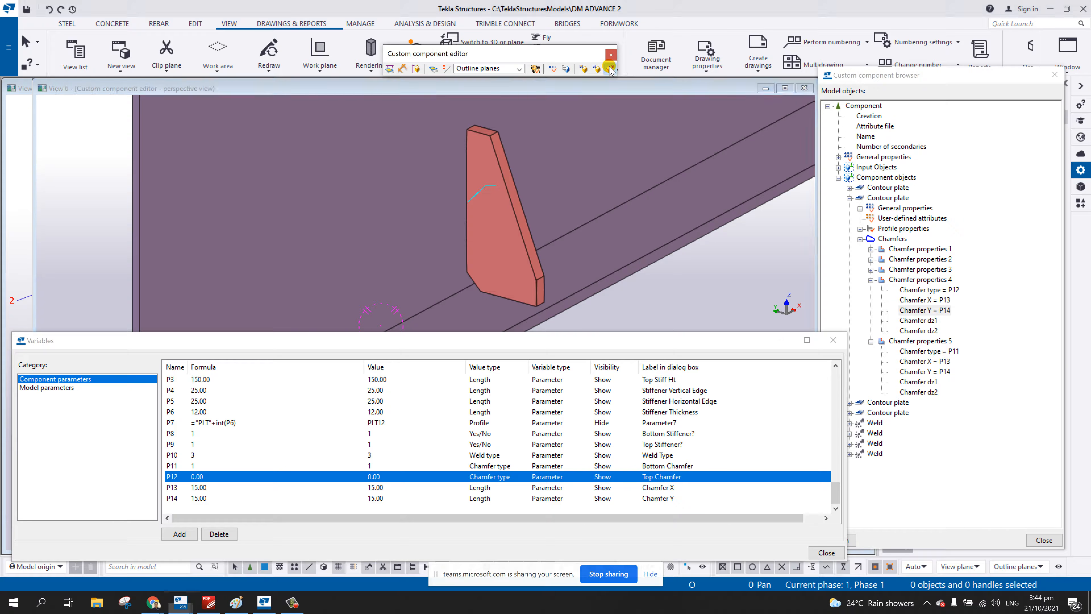
left_click(507, 325)
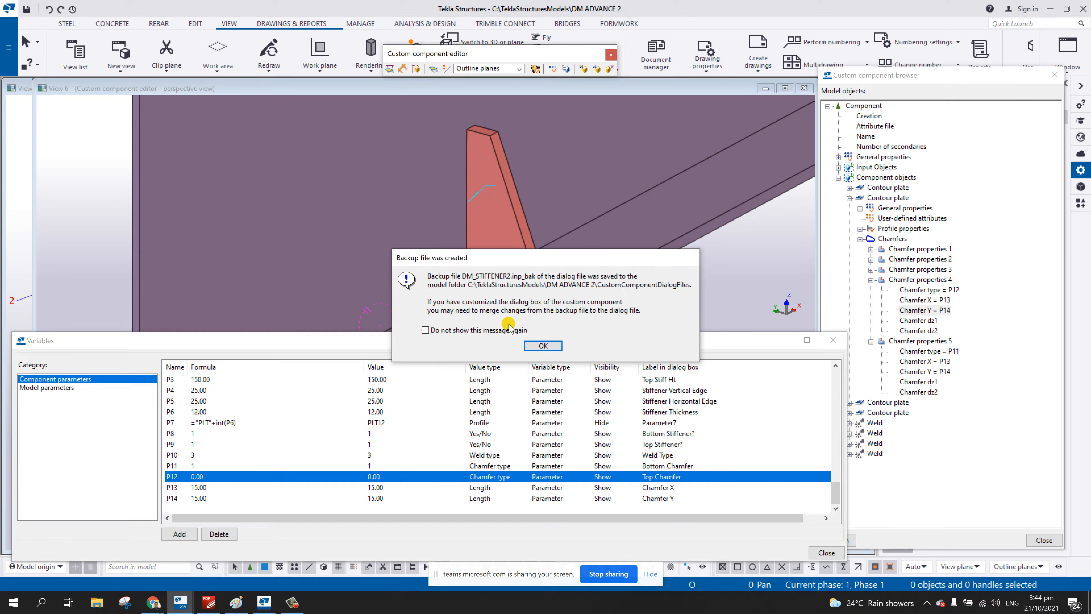
left_click(542, 343)
- Measure the clear vertical distance between the beam's top and bottom flanges at its end
middle_click_drag(582, 328, 360, 273, "ctrl")
scroll(449, 343, "up", 5)
scroll(384, 331, "down", 5)
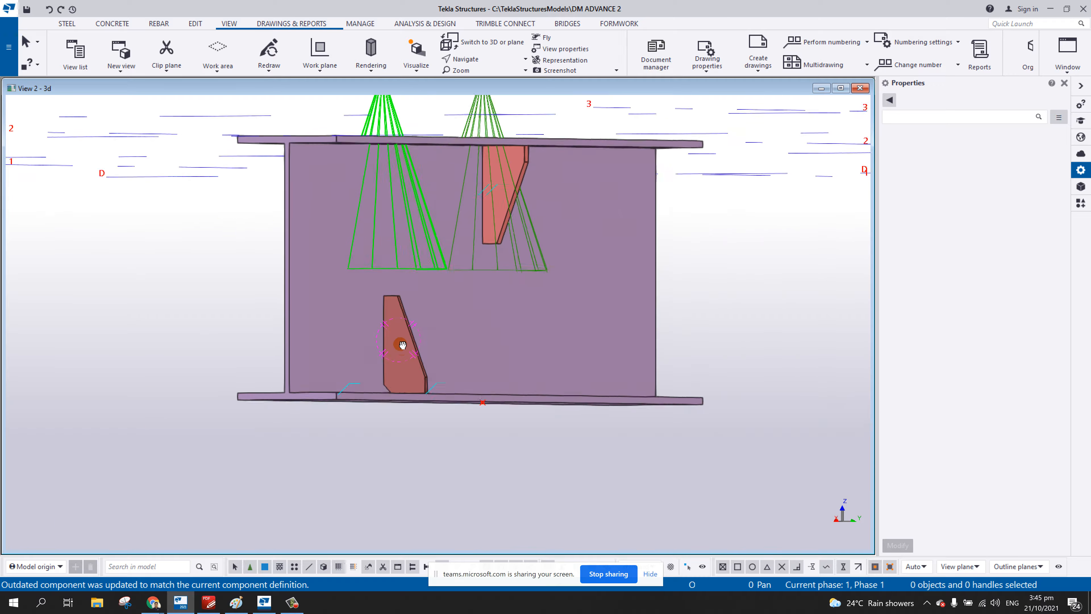
middle_click_drag(401, 346, 416, 203, "ctrl")
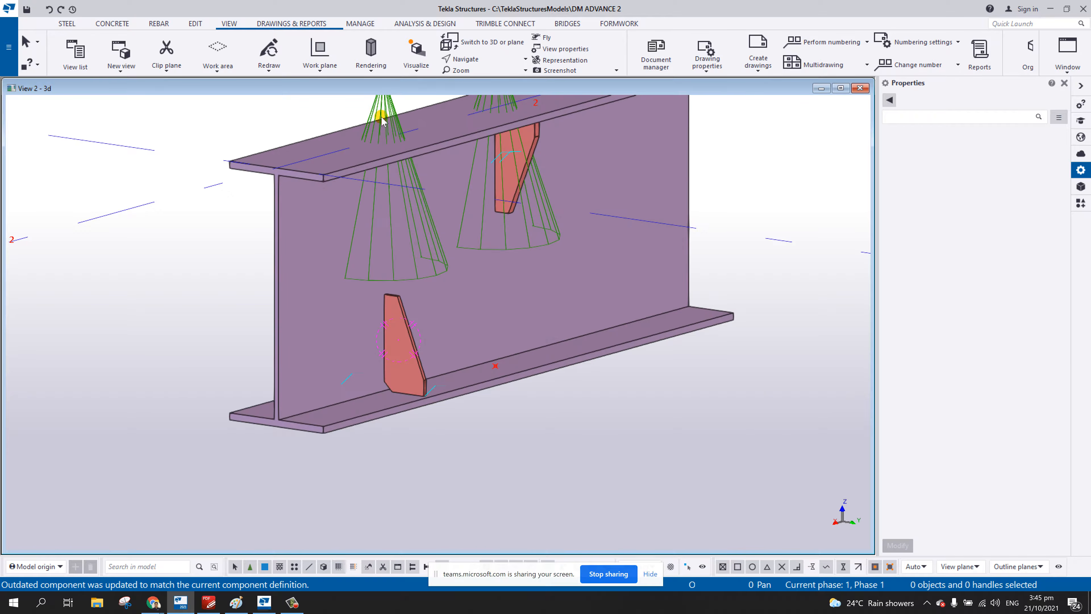
left_click(193, 24)
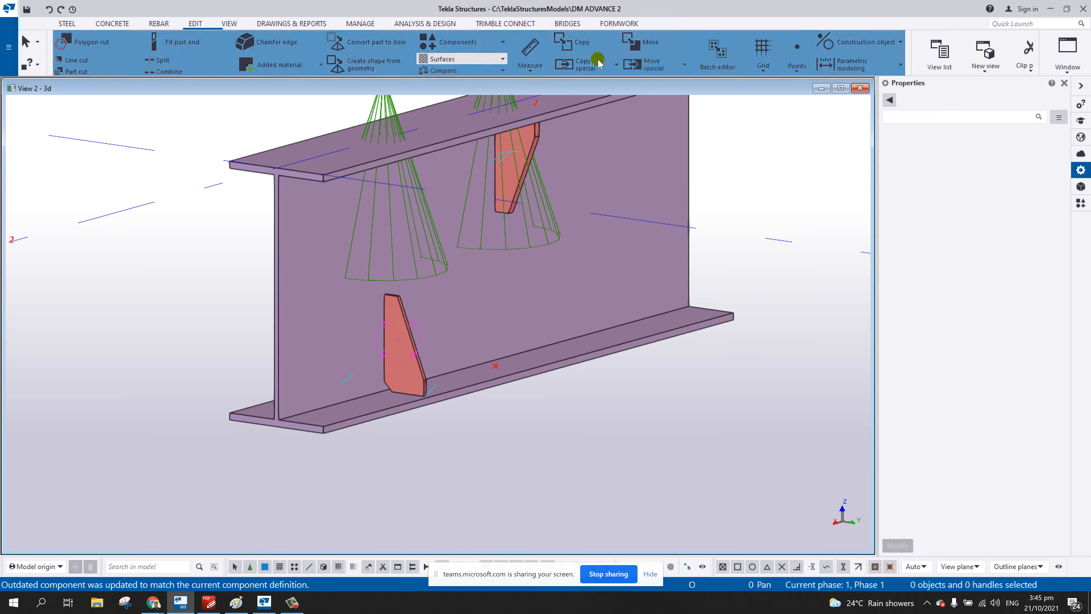
left_click(542, 68)
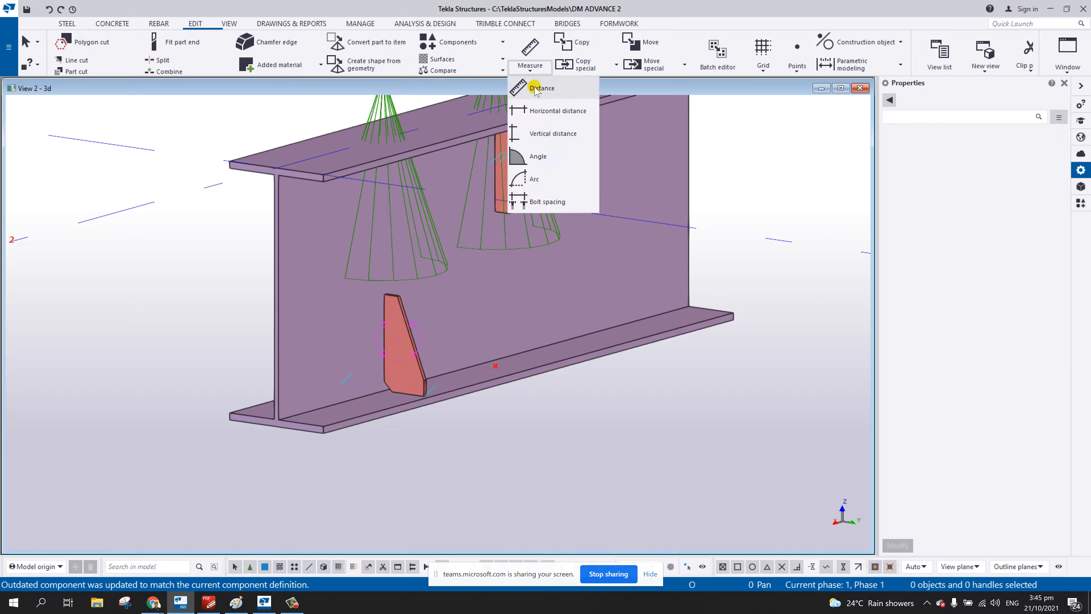
left_click(533, 82)
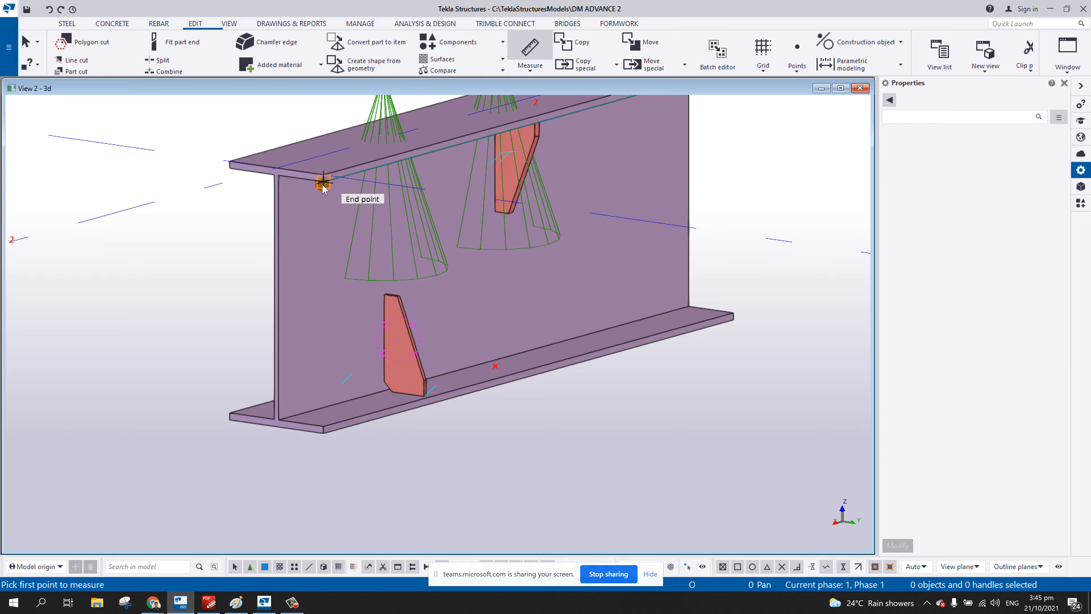
left_click(323, 182)
left_click(323, 426)
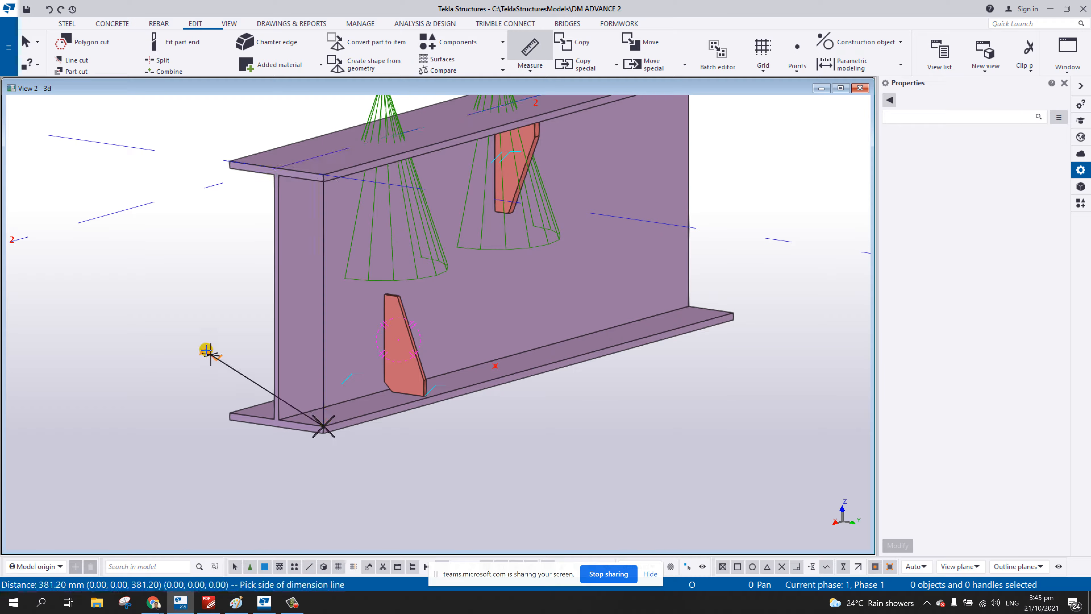
left_click(206, 350)
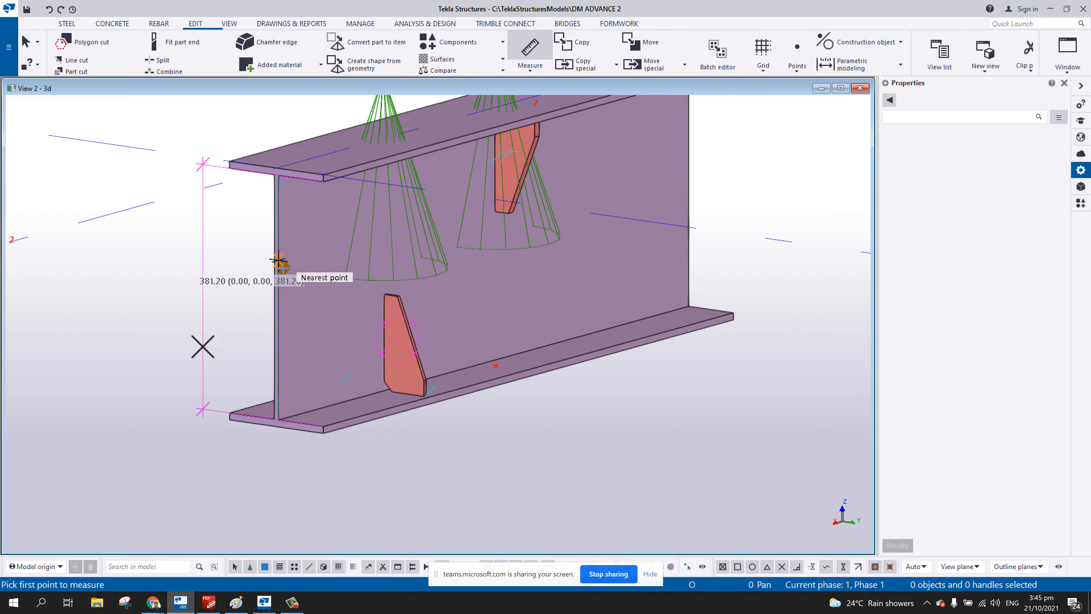
right_click(231, 235)
left_click(258, 226)
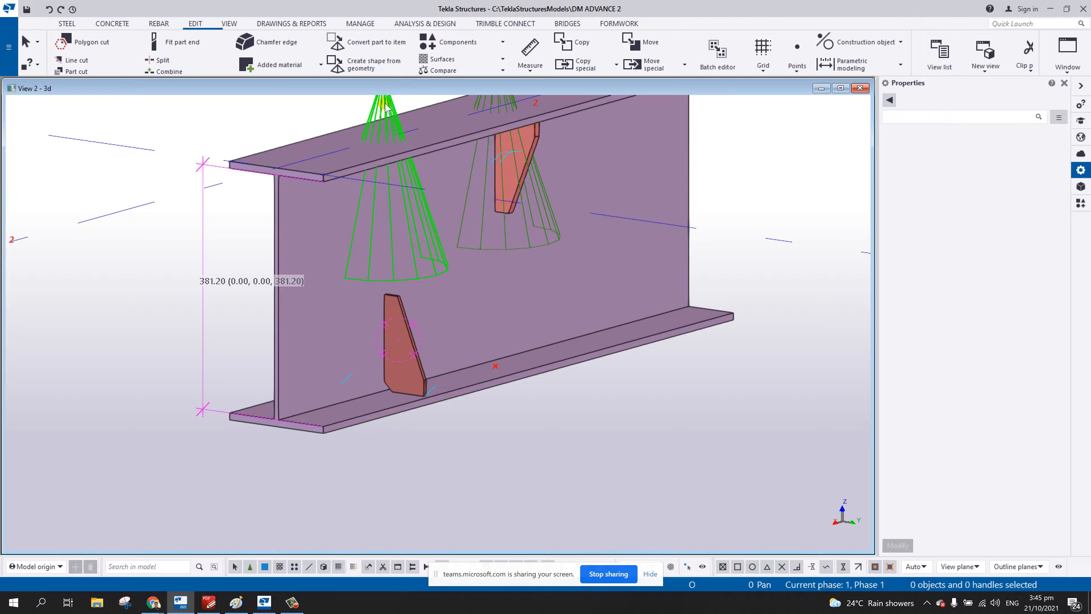
- Set Bottom Stiff Ht to 381.20 for the DM_STIFFENER2 component on the beam and apply the modification
double_click(498, 365)
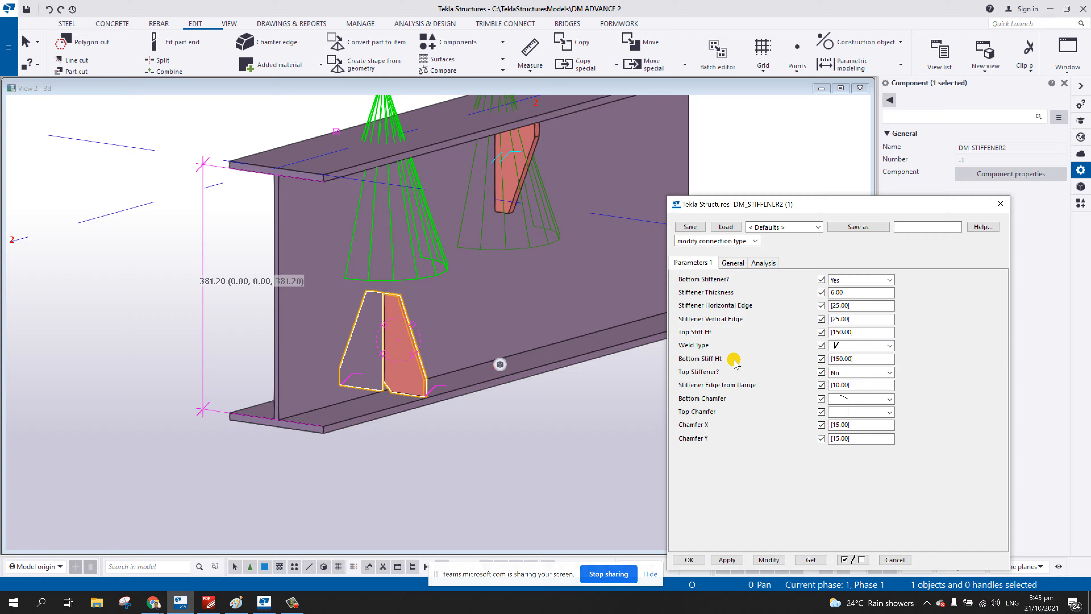
double_click(843, 358)
type("381.20")
left_click(768, 559)
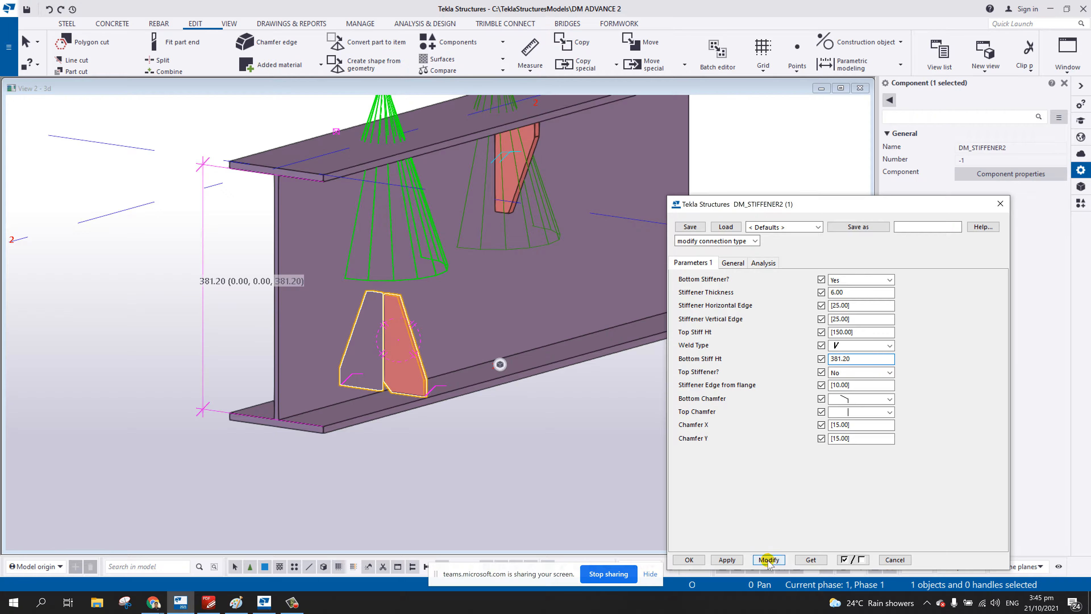
- Examine how the heightened stiffener's upper and lower ends meet the beam flanges
middle_click_drag(430, 278, 416, 140)
scroll(357, 188, "up", 3)
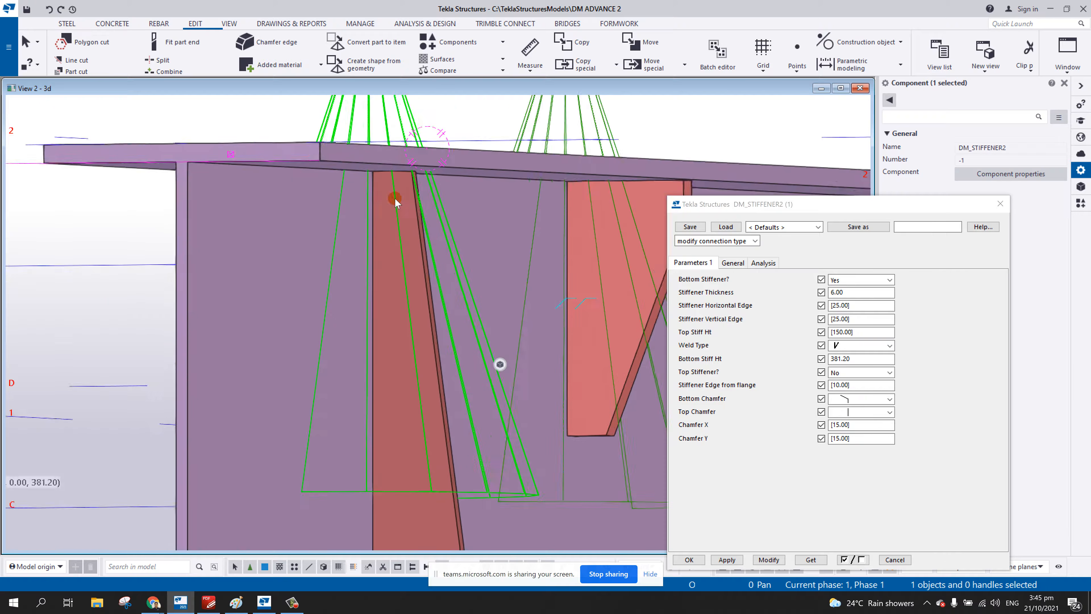
middle_click_drag(397, 199, 348, 161)
scroll(360, 180, "down", 3)
scroll(400, 407, "up", 2)
middle_click_drag(402, 408, 394, 434, "ctrl")
scroll(390, 490, "up", 2)
scroll(389, 488, "down", 3)
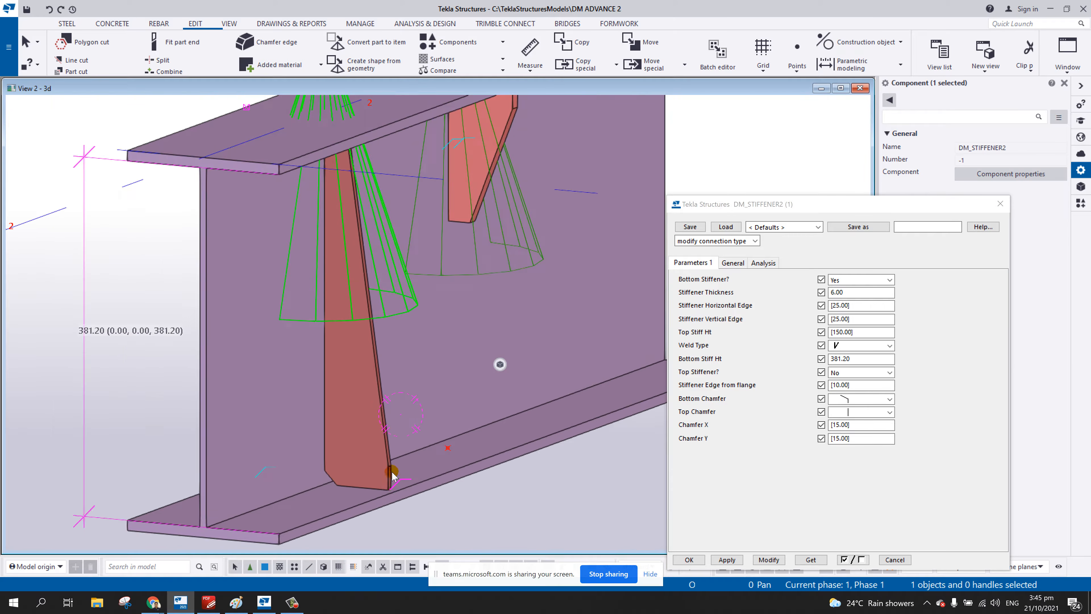
scroll(368, 254, "up", 2)
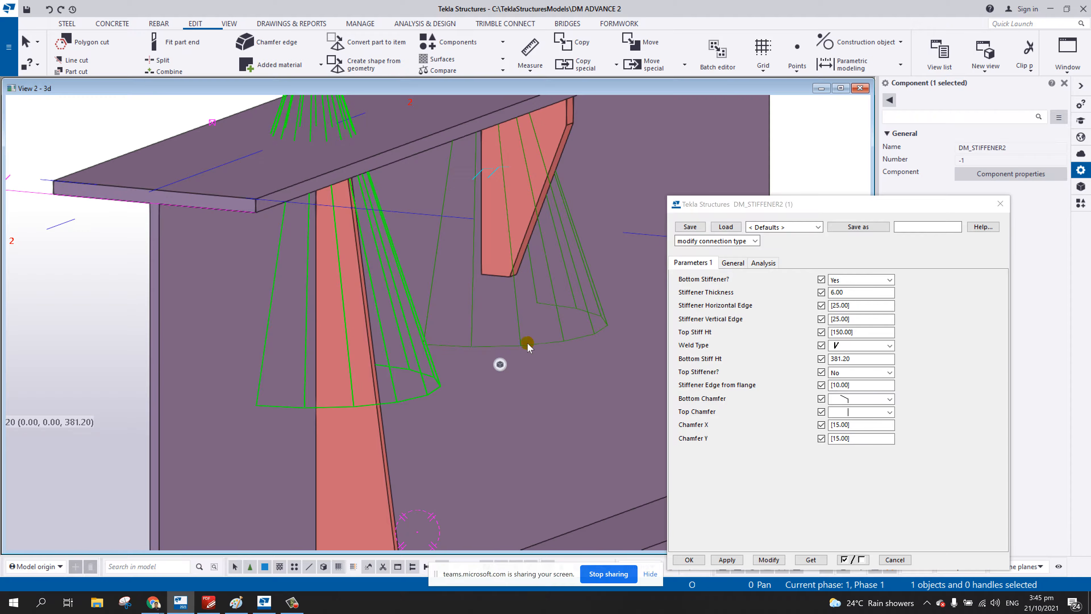
- Measure the width of the top flange's underside from the web face to the flange edge
scroll(475, 306, "down", 4)
left_click(530, 51)
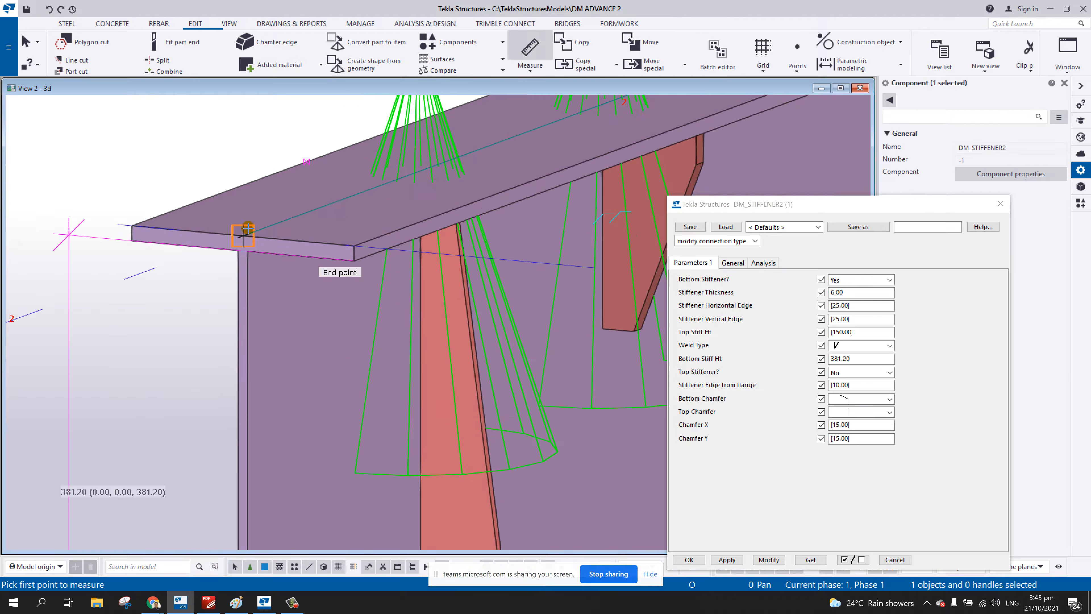
left_click(248, 251)
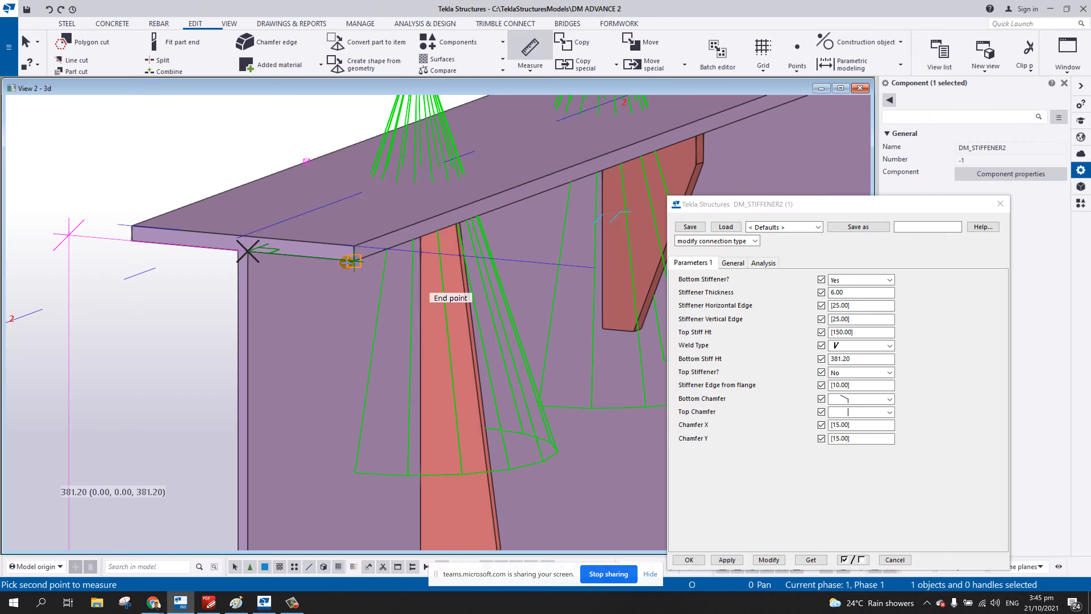
left_click(307, 288)
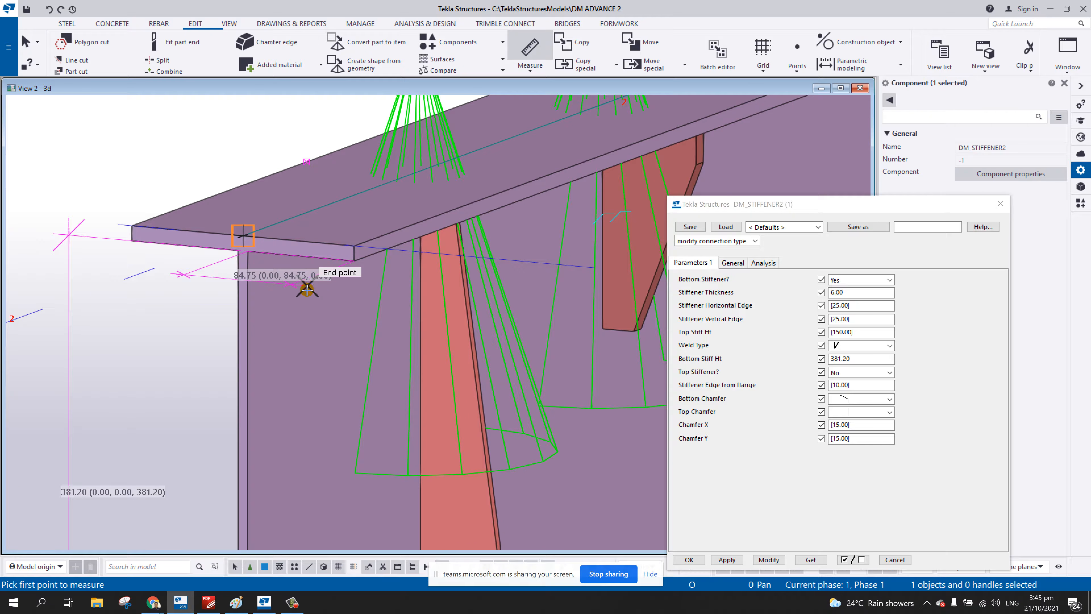
right_click(303, 186)
left_click(326, 185)
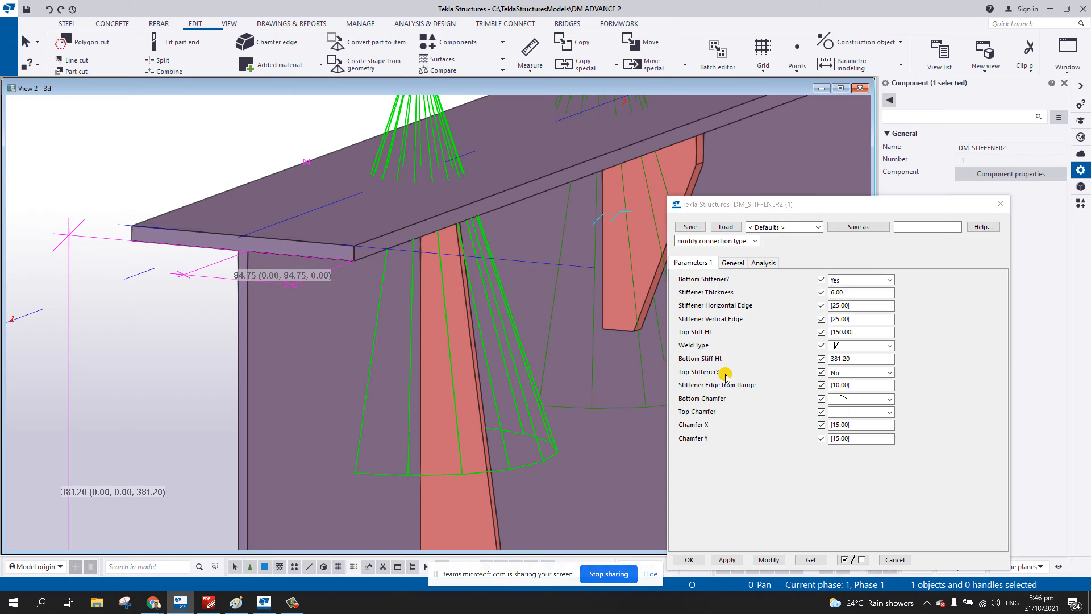
- Set Stiffener Horizontal Edge to 84.75, apply the modification and check the stiffener's width against the flange
double_click(840, 305)
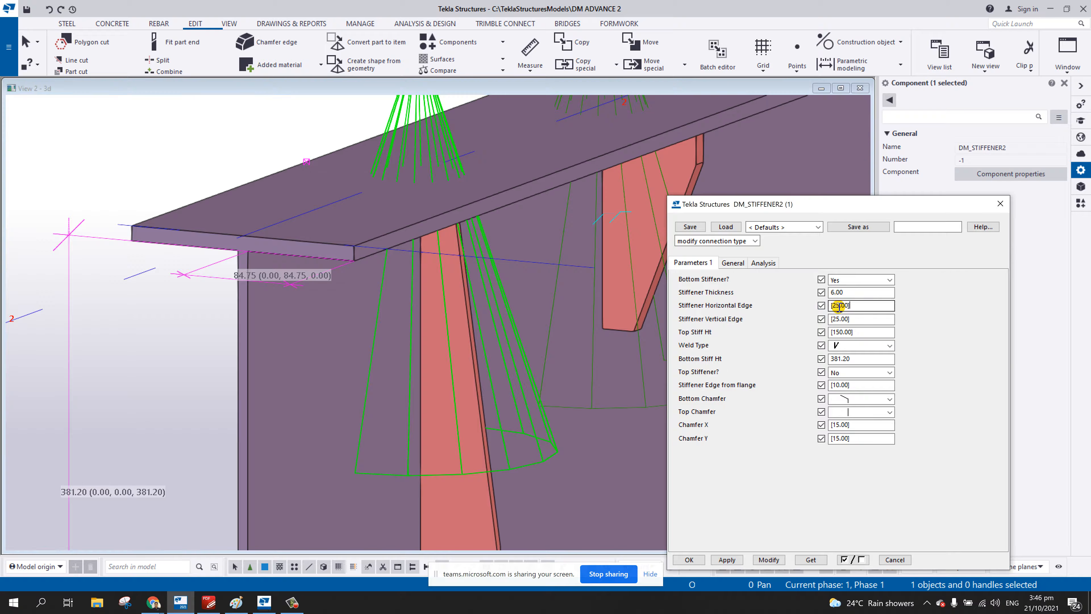
type("84.75")
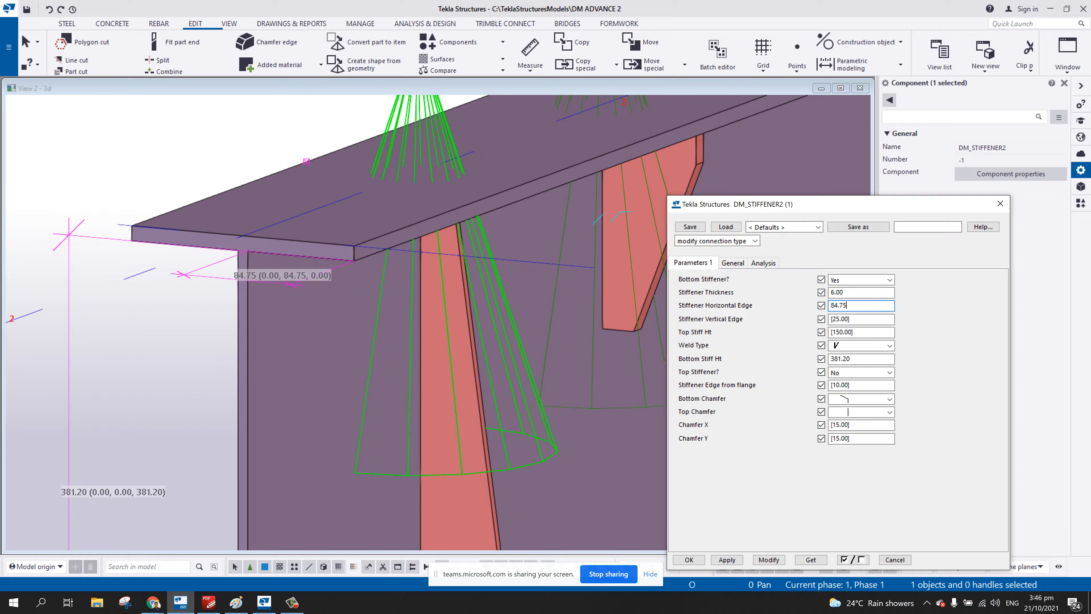
left_click(769, 560)
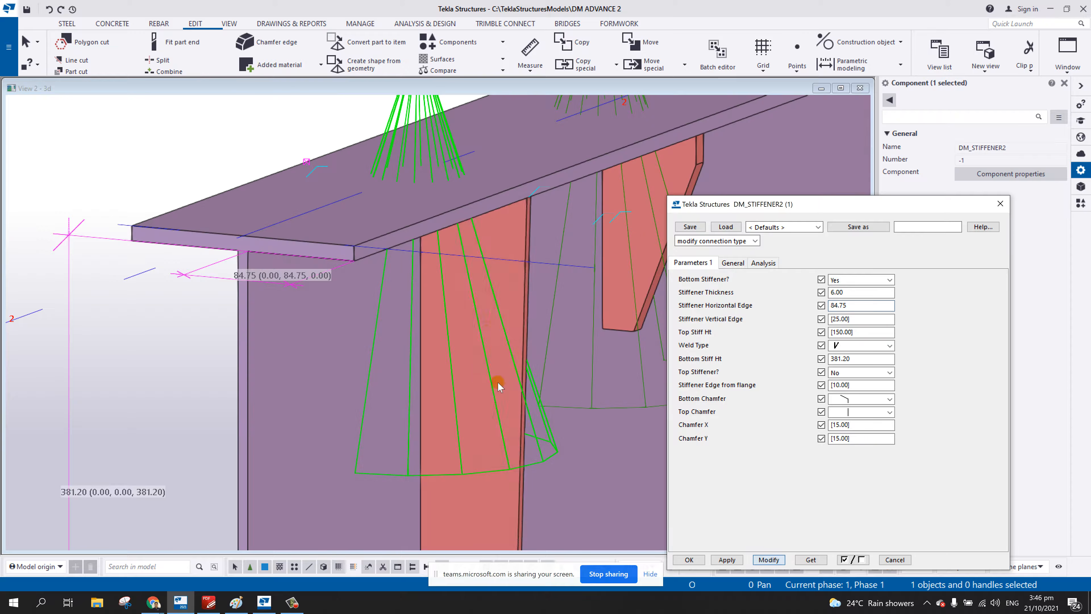
middle_click_drag(494, 362, 528, 220)
scroll(495, 284, "down", 3)
scroll(511, 210, "up", 3)
scroll(529, 220, "down", 2)
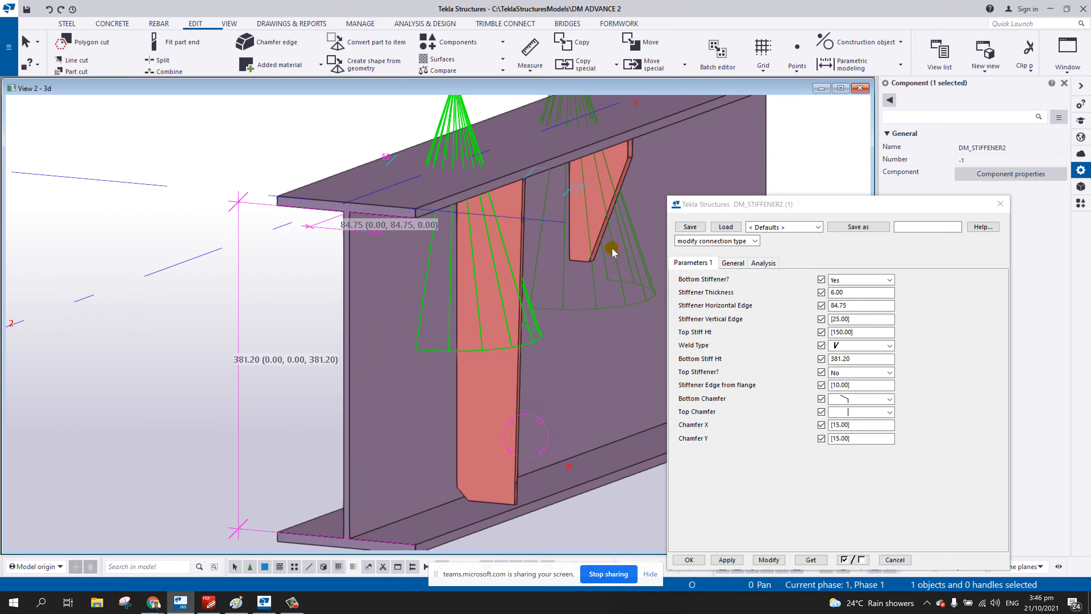
- Set Stiffener Horizontal Edge to 74.75 and apply the modification to the stiffener
left_click(829, 306)
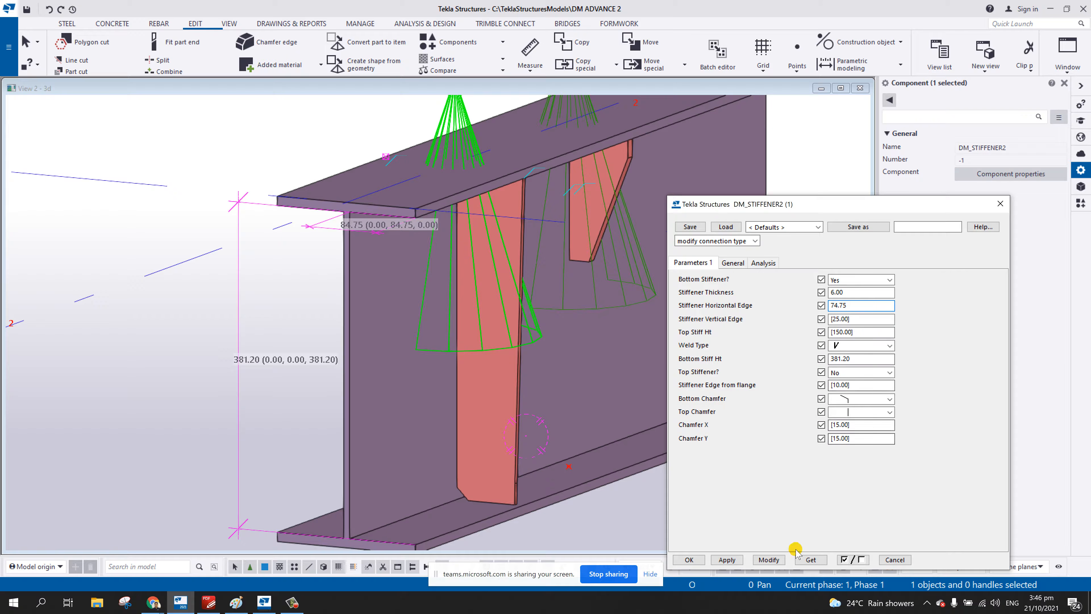
left_click(769, 560)
scroll(536, 331, "down", 2)
scroll(535, 330, "up", 6)
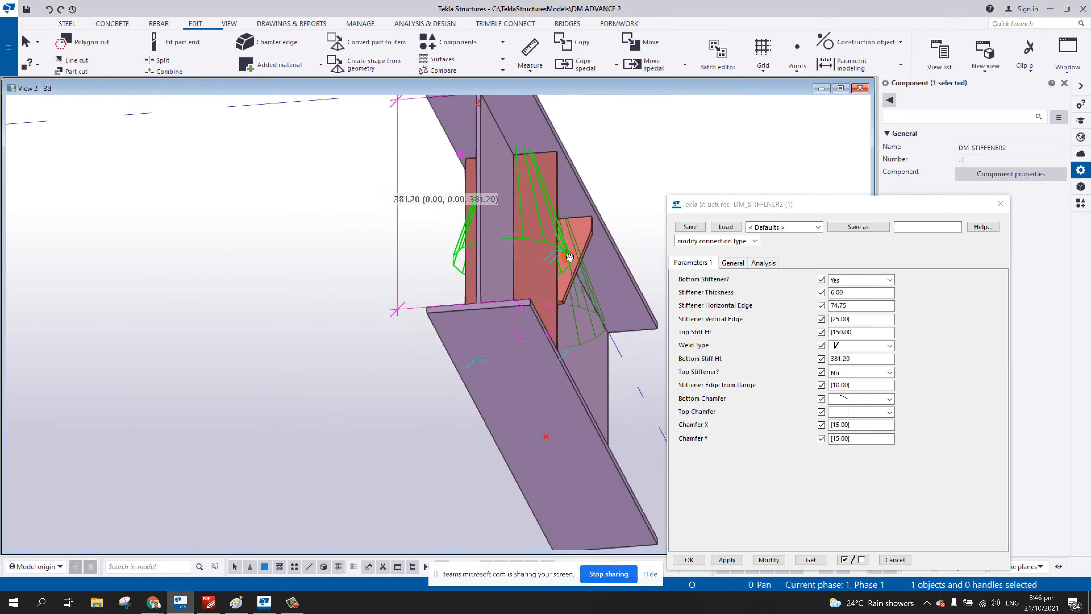
- Set Top Chamfer to the same straight-line chamfer as Bottom Chamfer and apply the modification
scroll(516, 164, "up", 3)
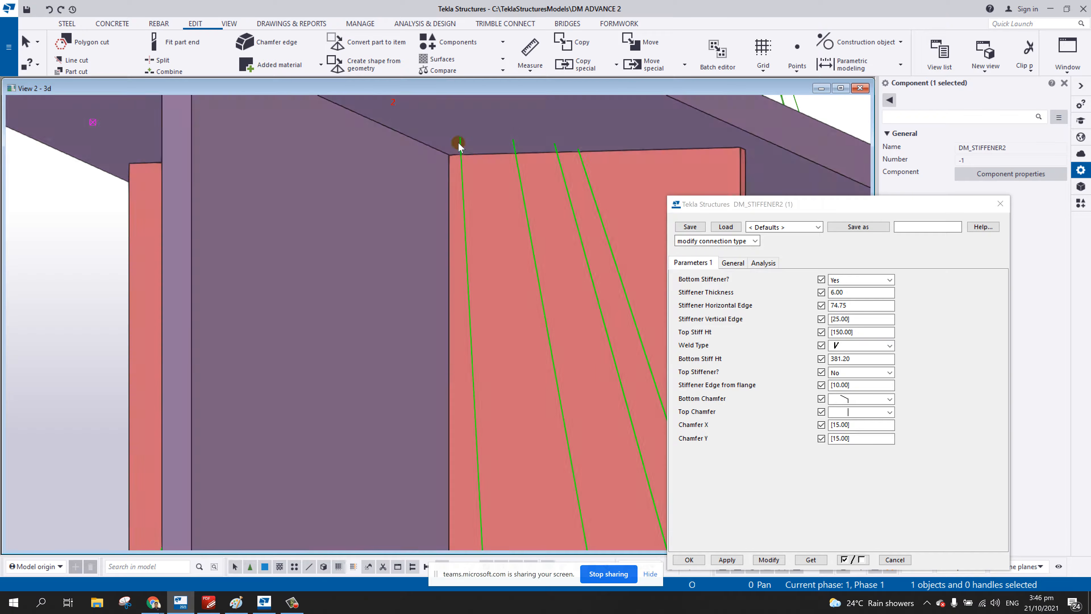
left_click(879, 412)
left_click(879, 412)
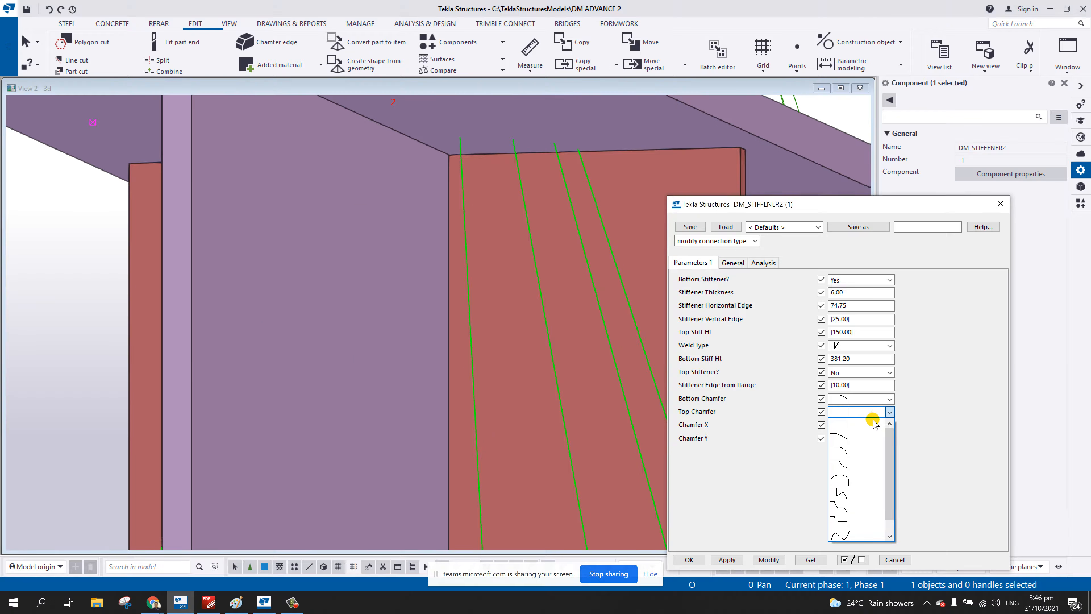
left_click(859, 439)
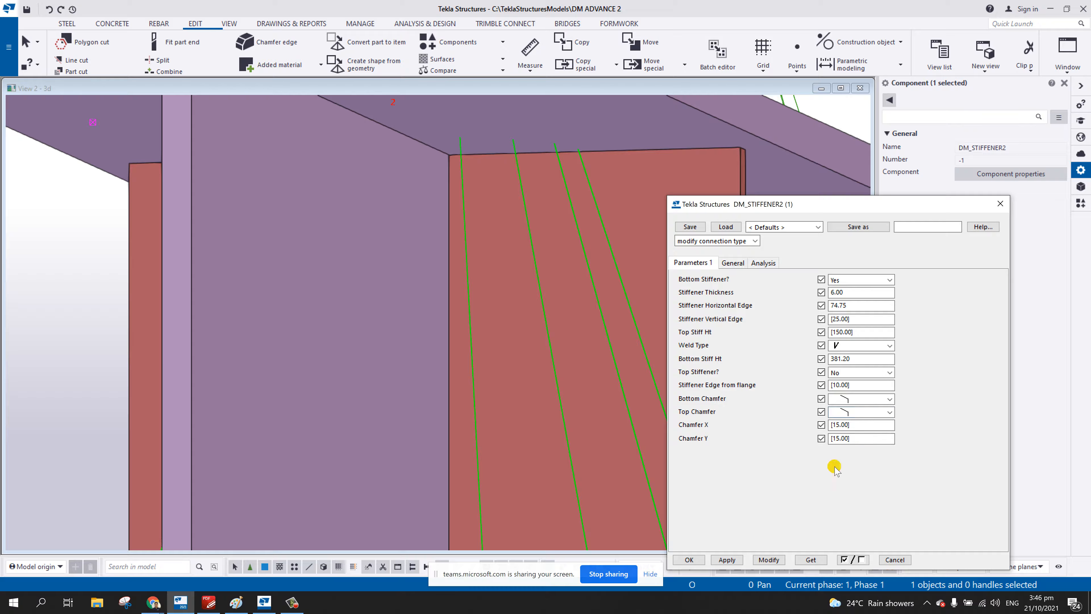
left_click(769, 560)
- Examine the full-height stiffener and its web-side chamfers from both ends and sides of the beam
scroll(551, 209, "down", 6)
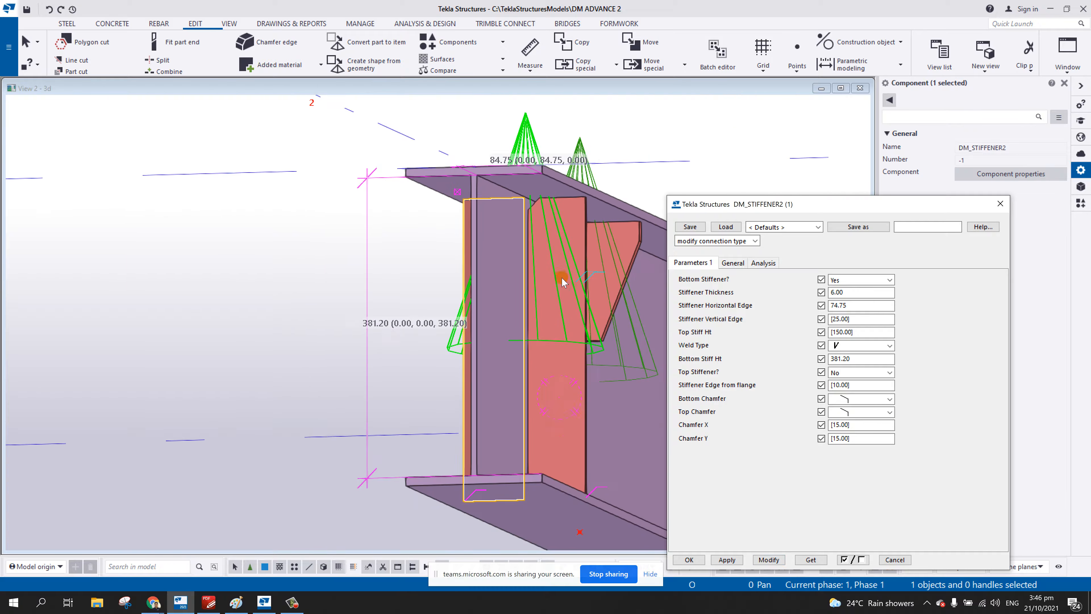
scroll(497, 271, "up", 5)
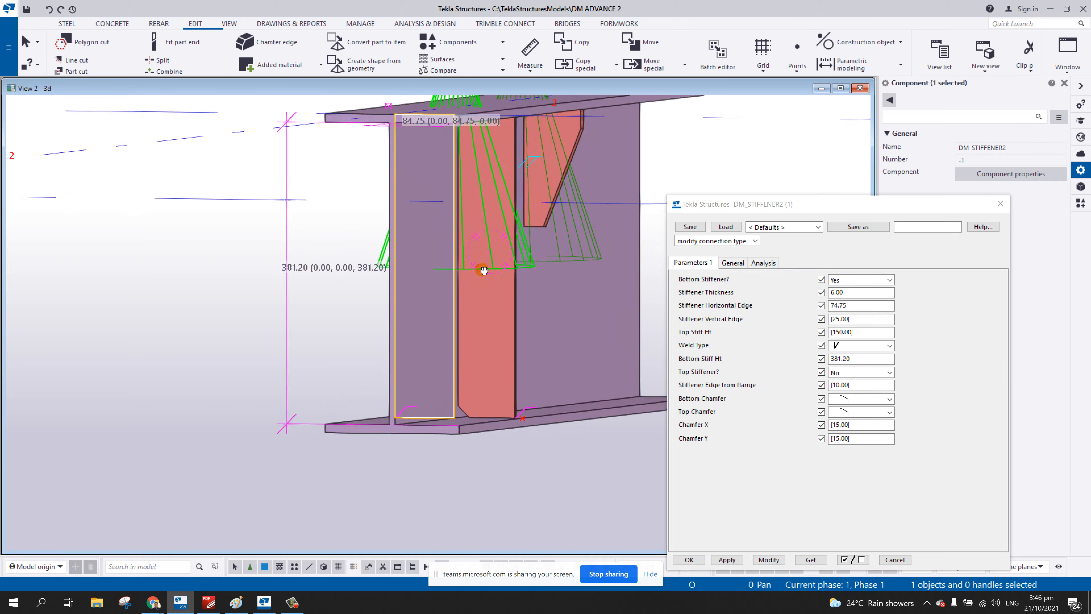
middle_click_drag(455, 257, 308, 326, "ctrl")
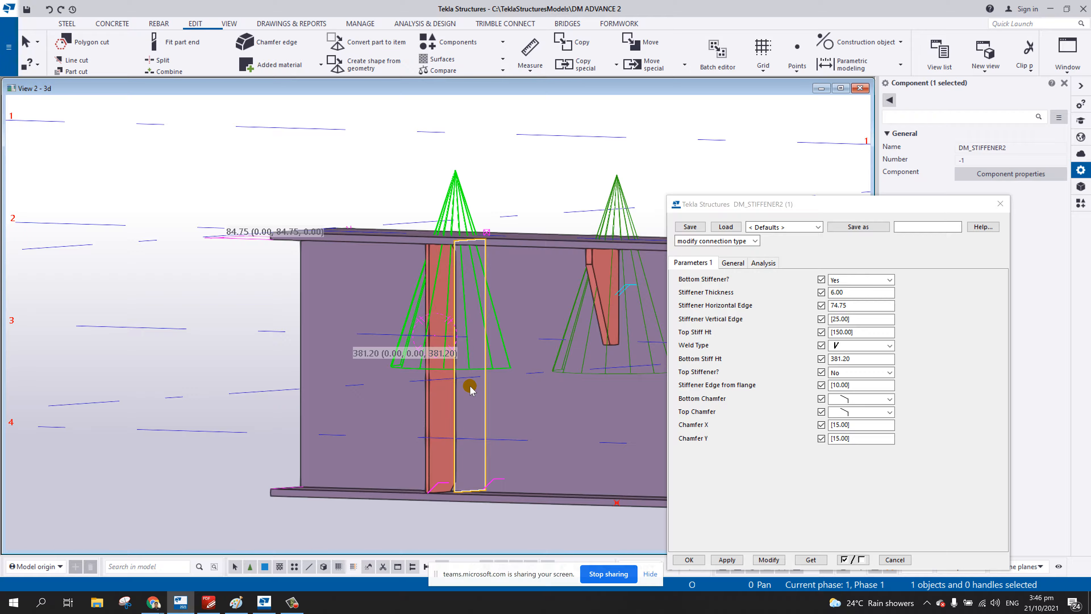
middle_click_drag(459, 352, 520, 325, "ctrl")
scroll(518, 323, "up", 3)
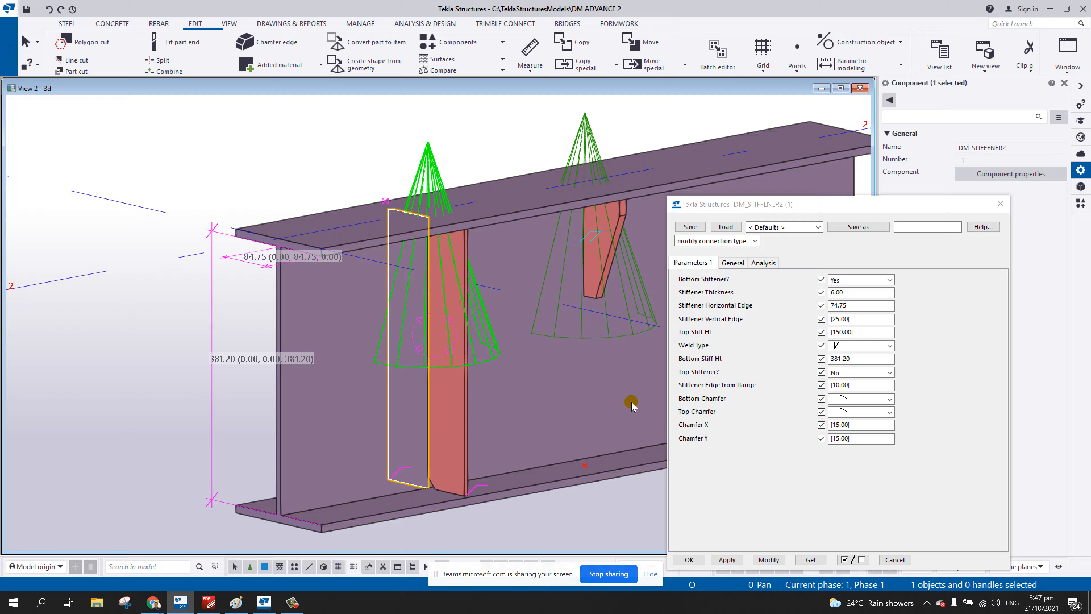
middle_click_drag(482, 346, 543, 253, "ctrl")
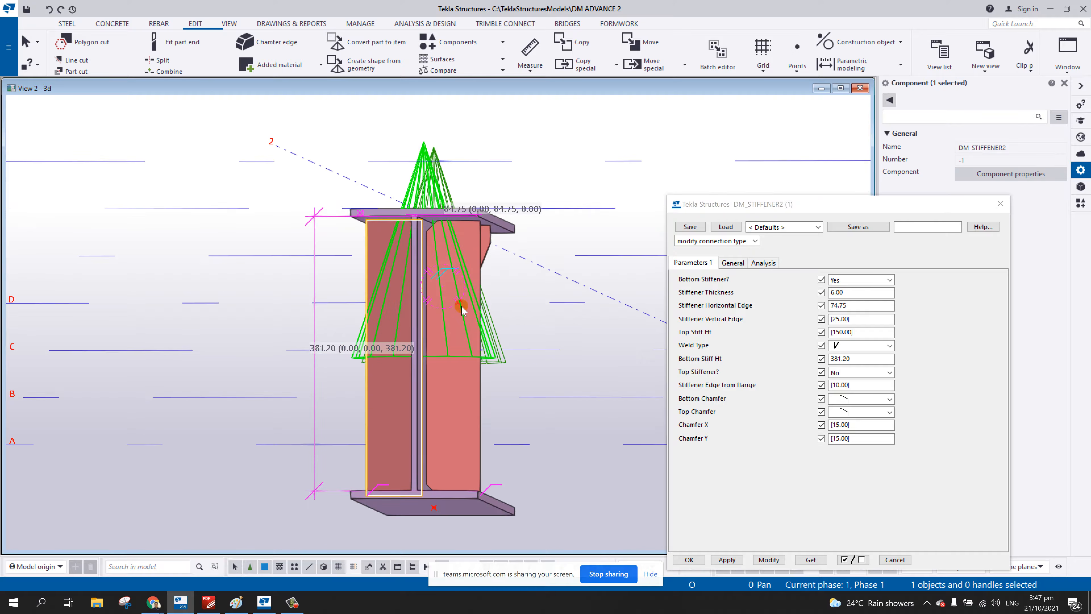
middle_click_drag(450, 294, 423, 302, "ctrl")
scroll(422, 299, "down", 1)
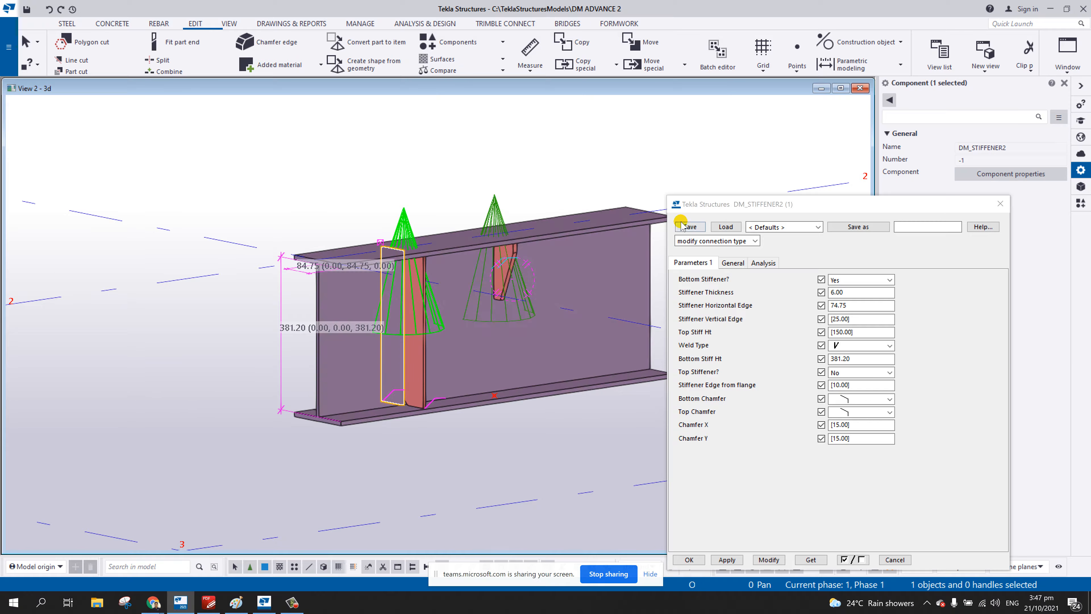
left_click_drag(750, 204, 396, 135)
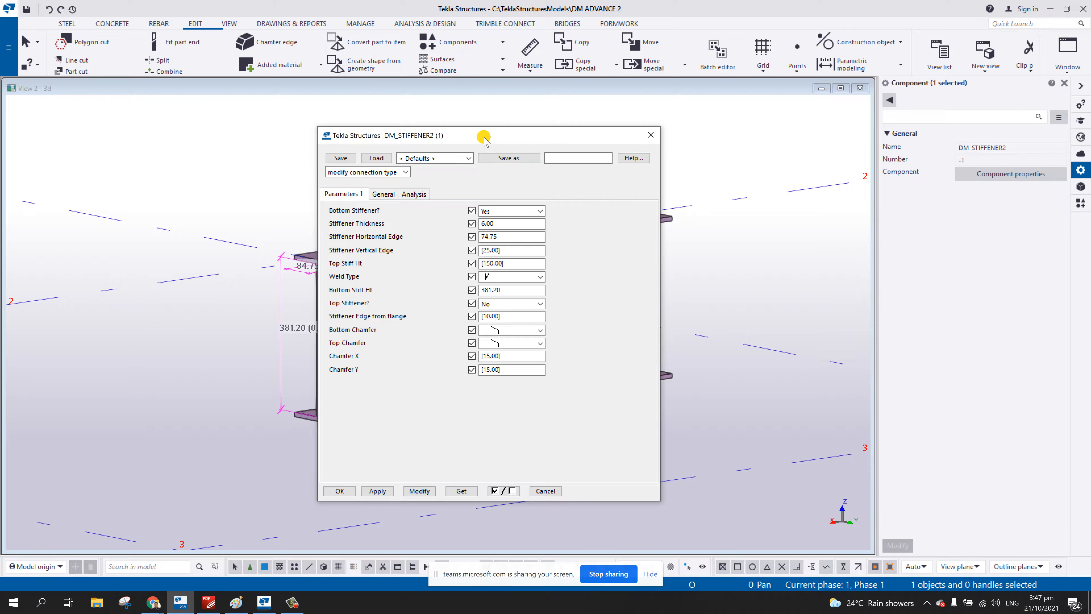
left_click_drag(485, 140, 775, 115)
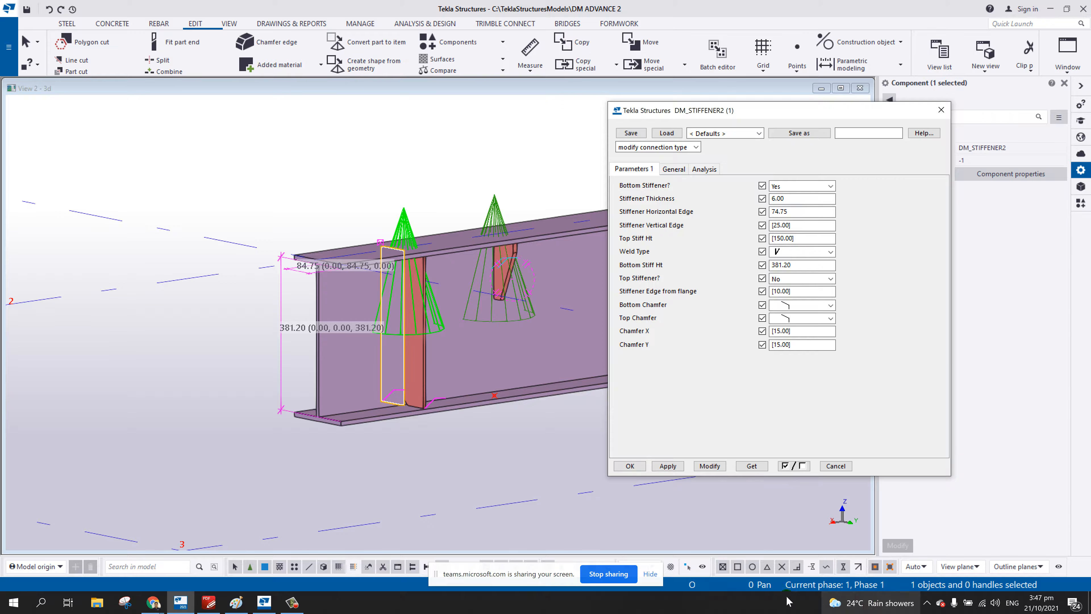
left_click(292, 602)
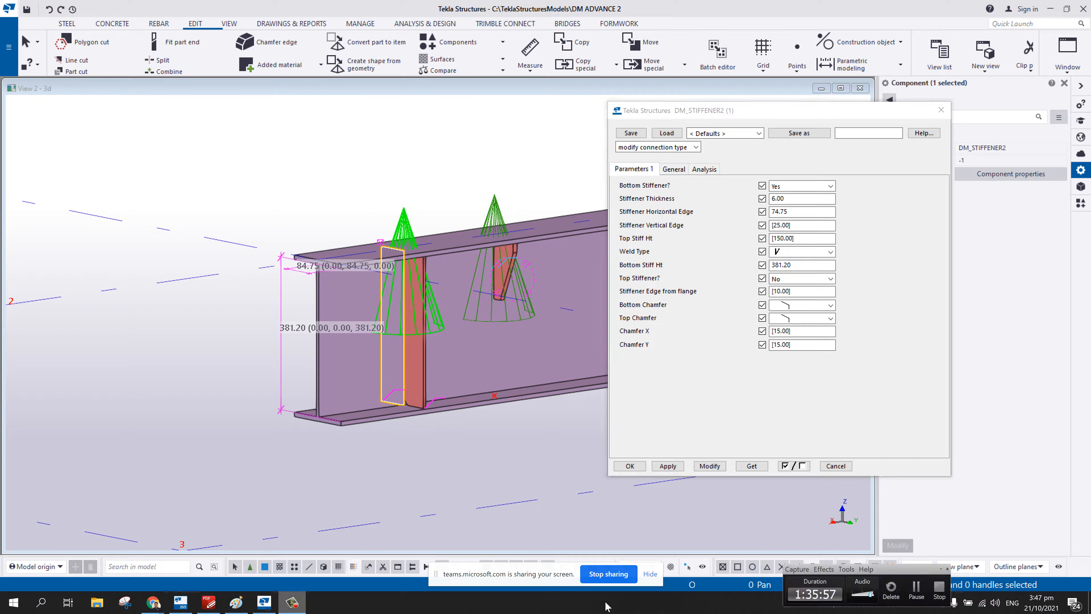
left_click(917, 596)
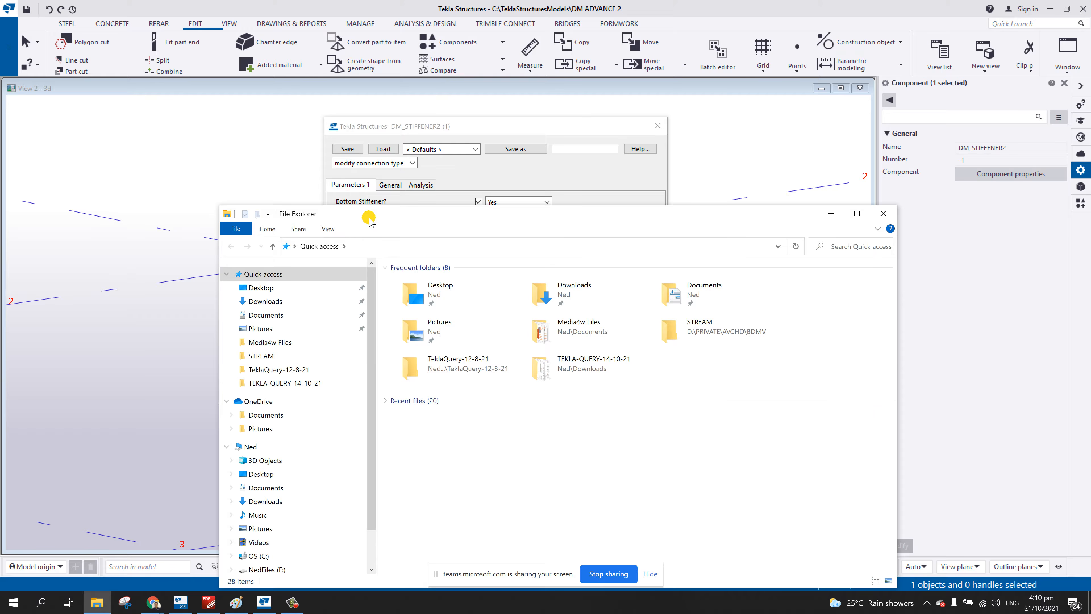
- Locate dm_stiff.bmp in the C:\TeklaStructures\2021.0\Bitmaps folder in File Explorer, and close the DM_STIFFENER2 properties dialog
left_click_drag(367, 217, 292, 75)
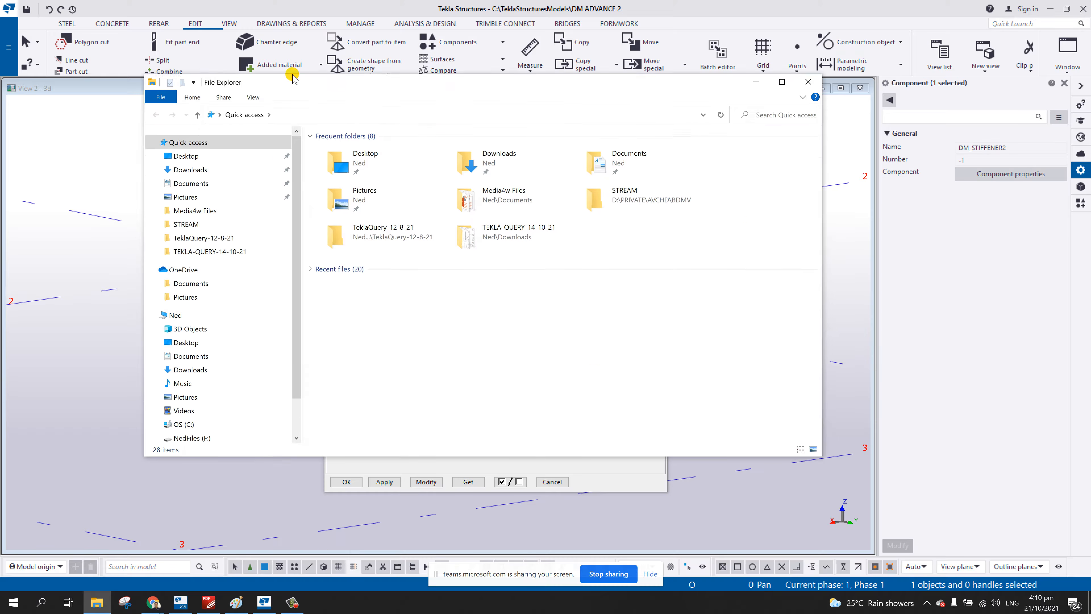
double_click(292, 77)
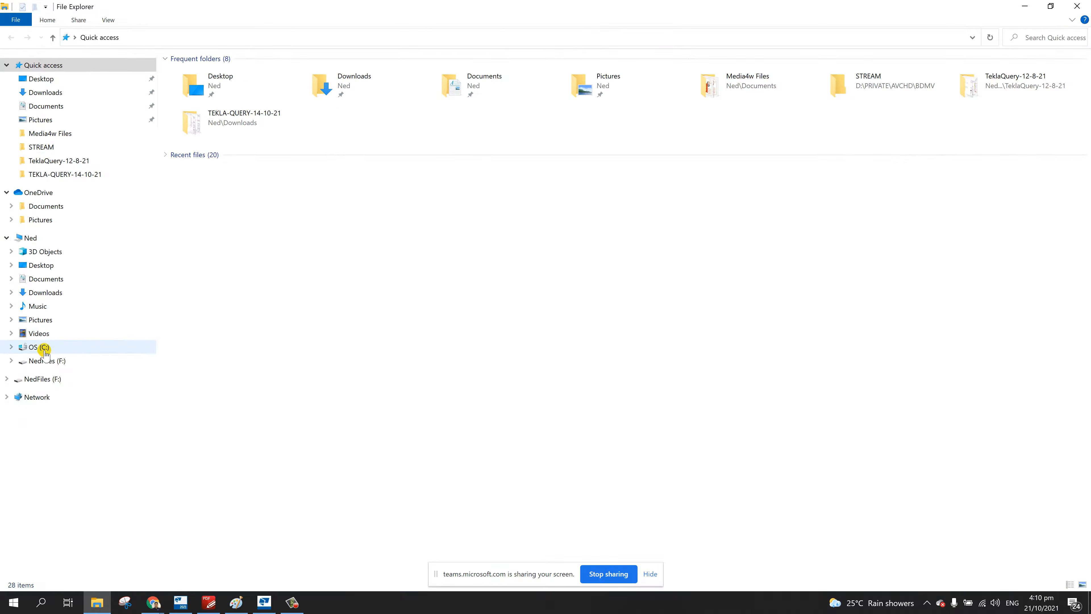
left_click(45, 351)
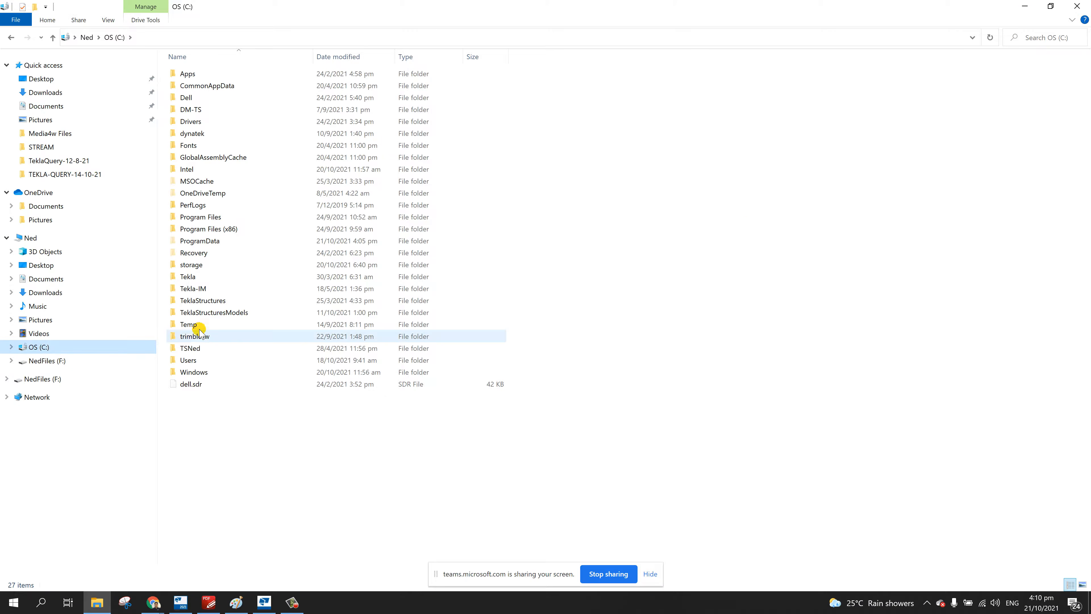
double_click(214, 301)
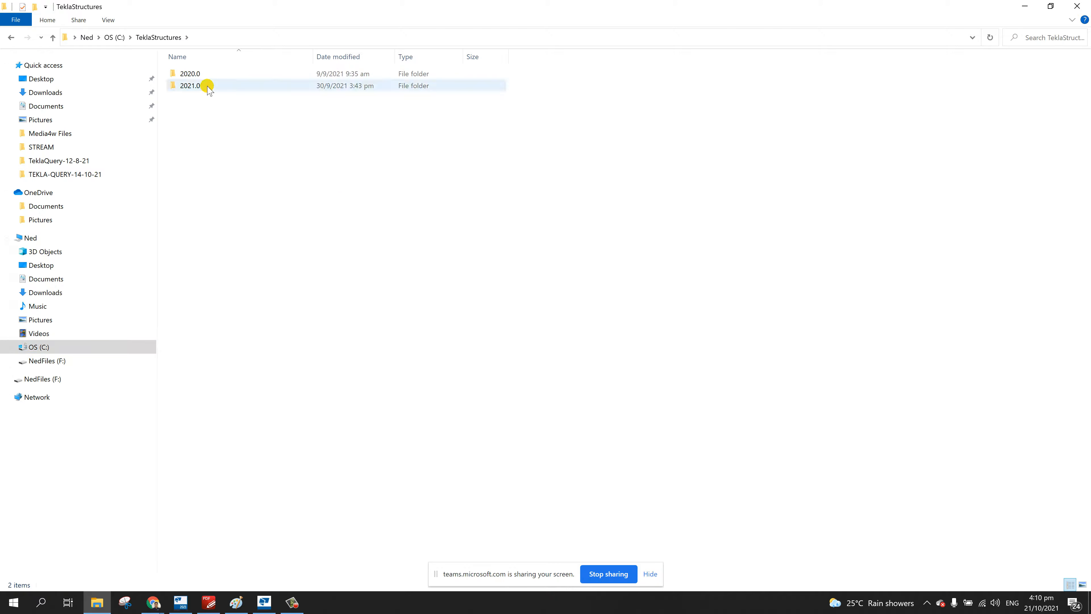
double_click(208, 86)
double_click(208, 86)
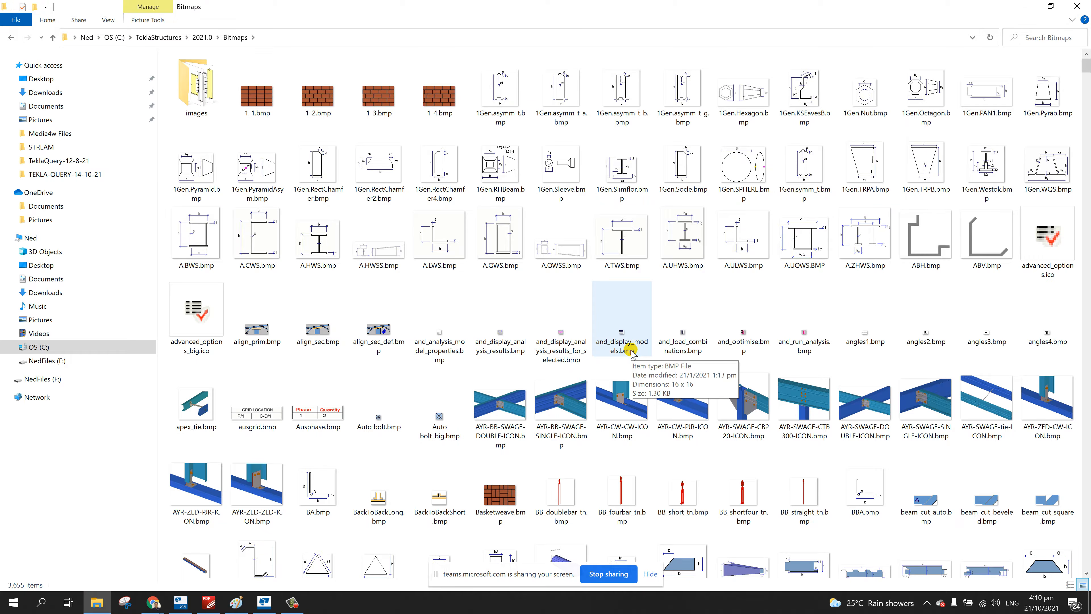
scroll(631, 350, "down", 10)
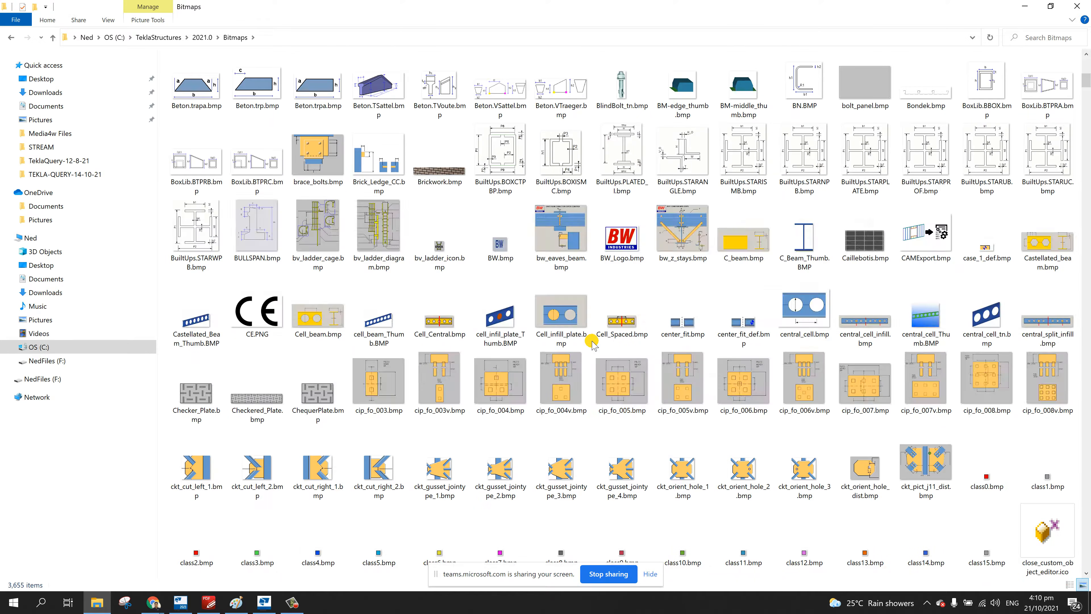
type("dm")
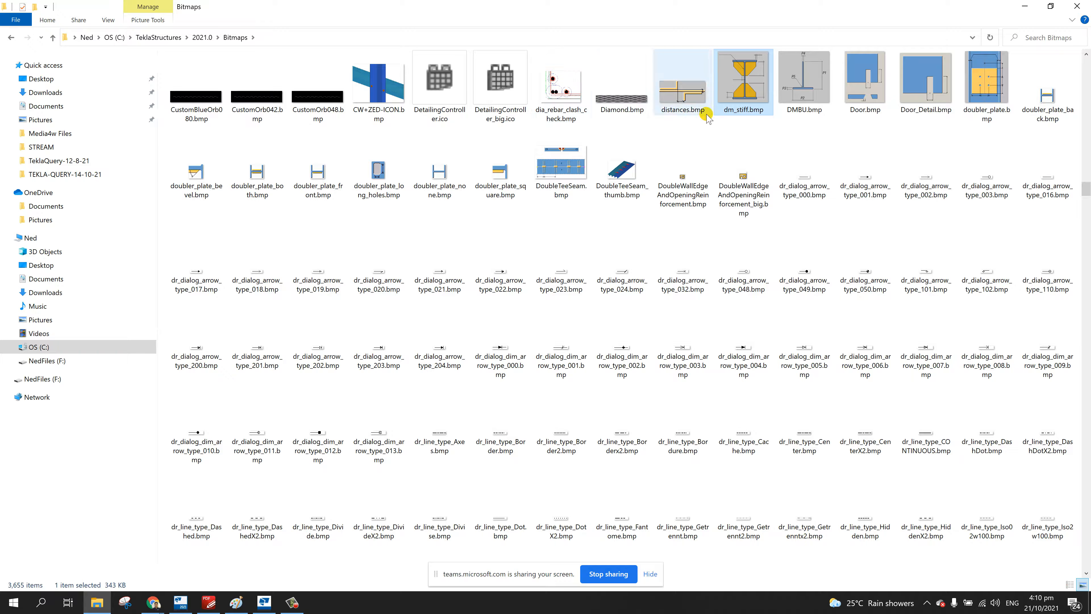
mouse_move(743, 81)
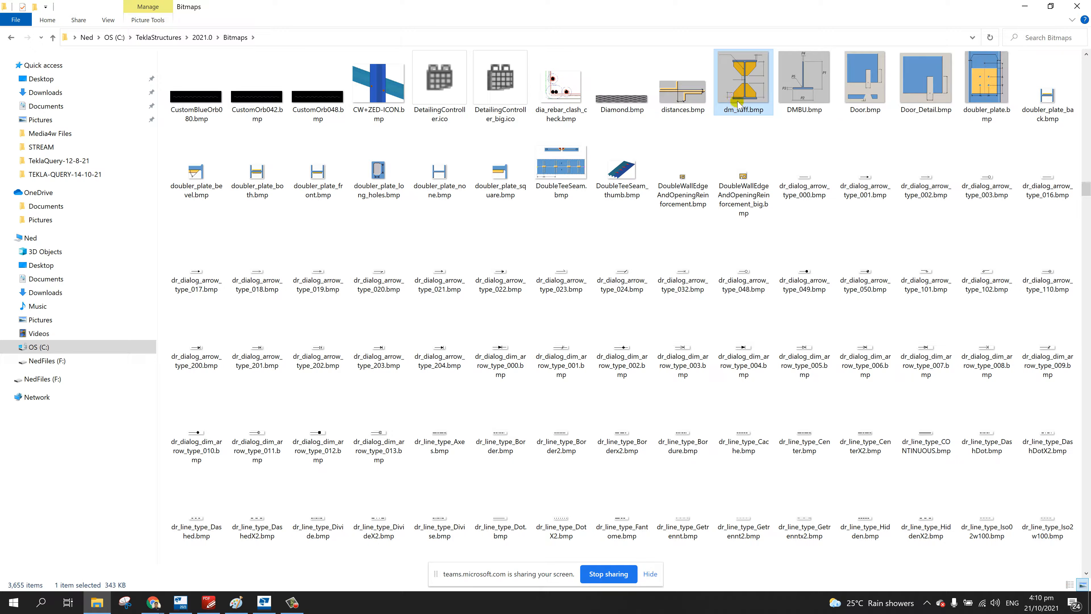
mouse_move(740, 108)
left_click(1079, 7)
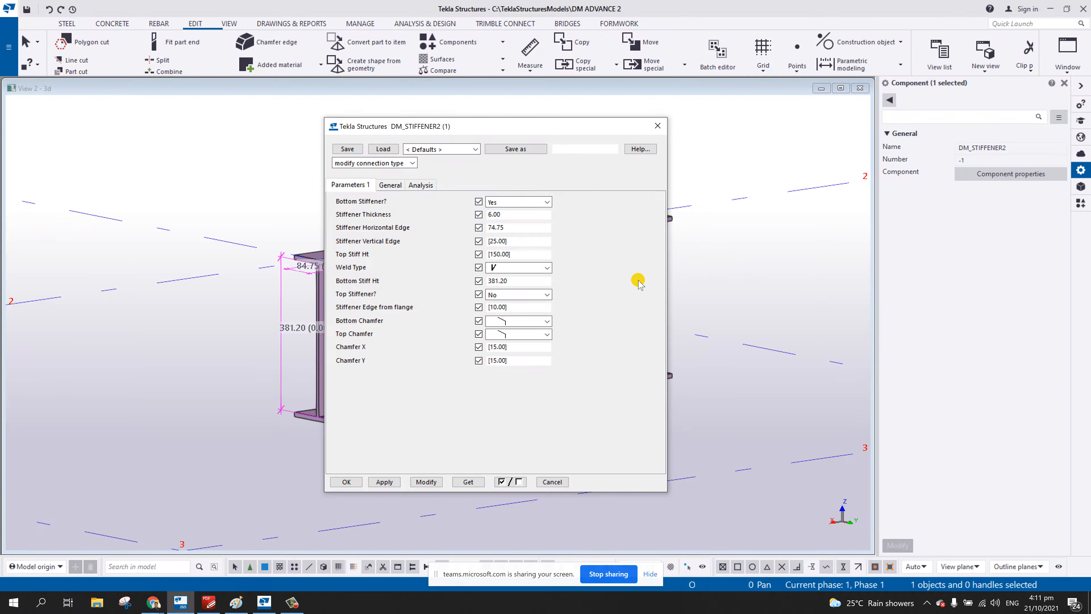
left_click(657, 126)
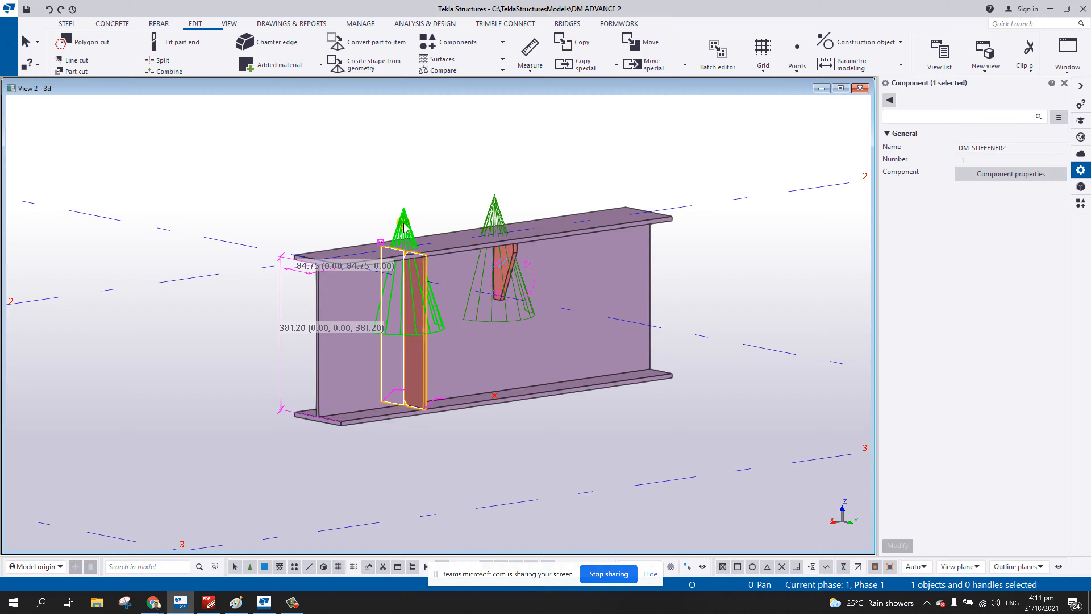
left_click(497, 215)
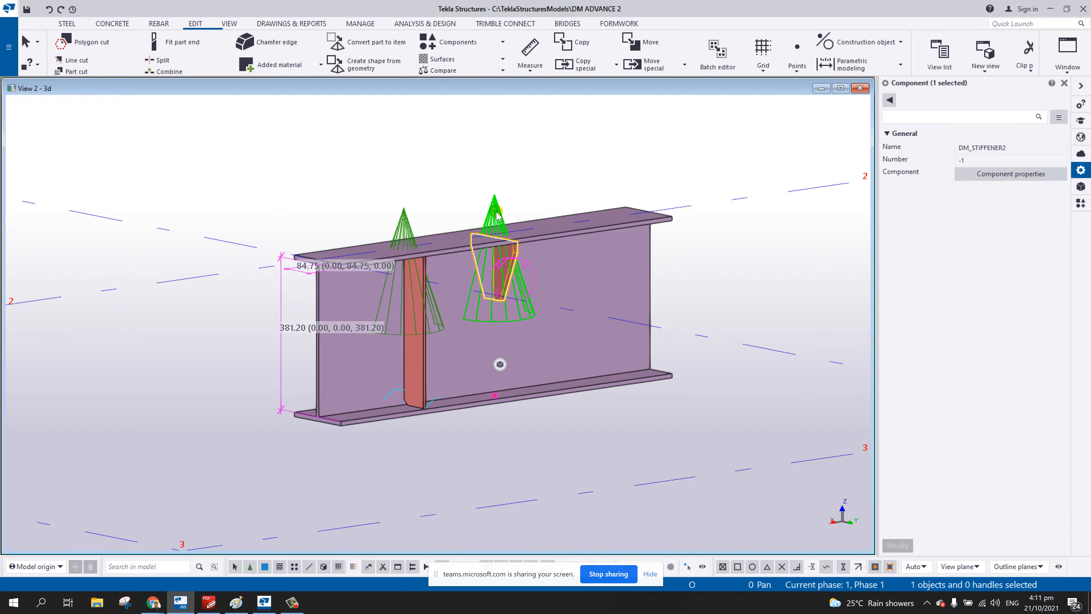
right_click(497, 214)
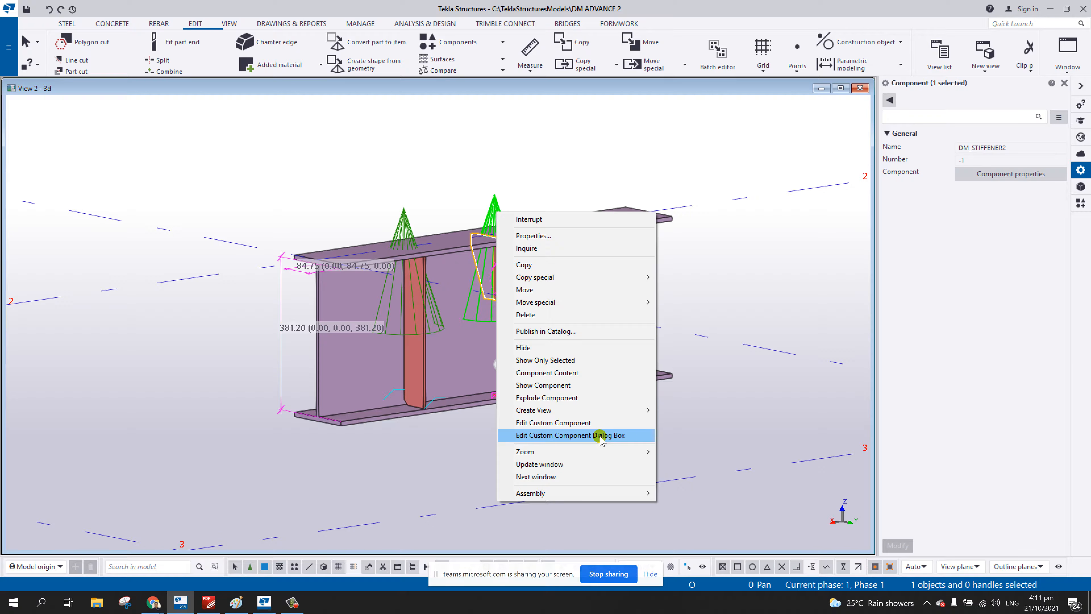
left_click(417, 174)
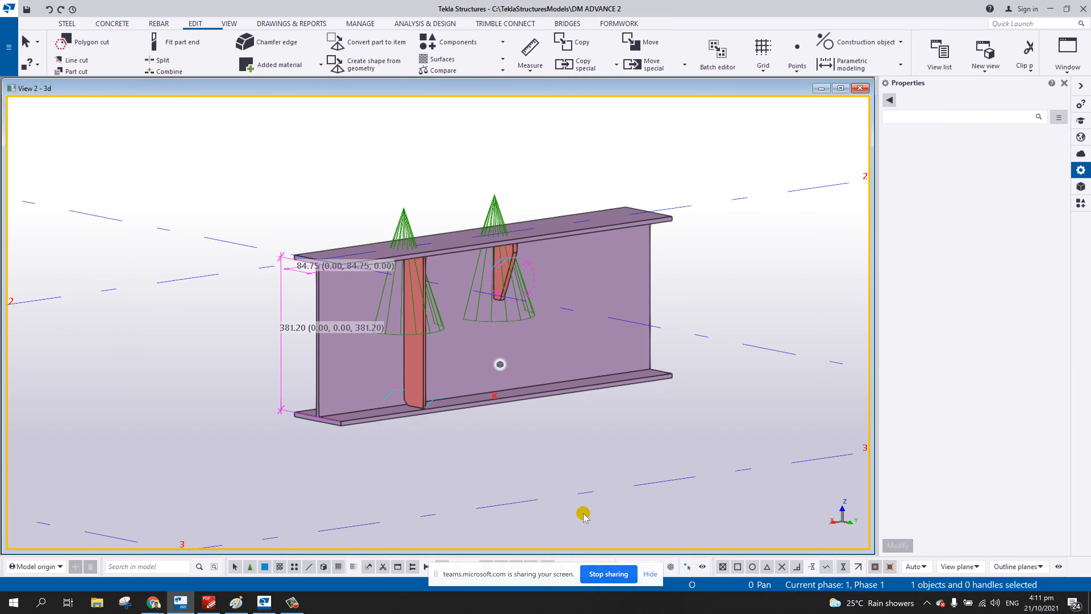
- Restart sharing the entire screen in the Microsoft Teams meeting in Chrome and return to Tekla Structures
left_click(605, 573)
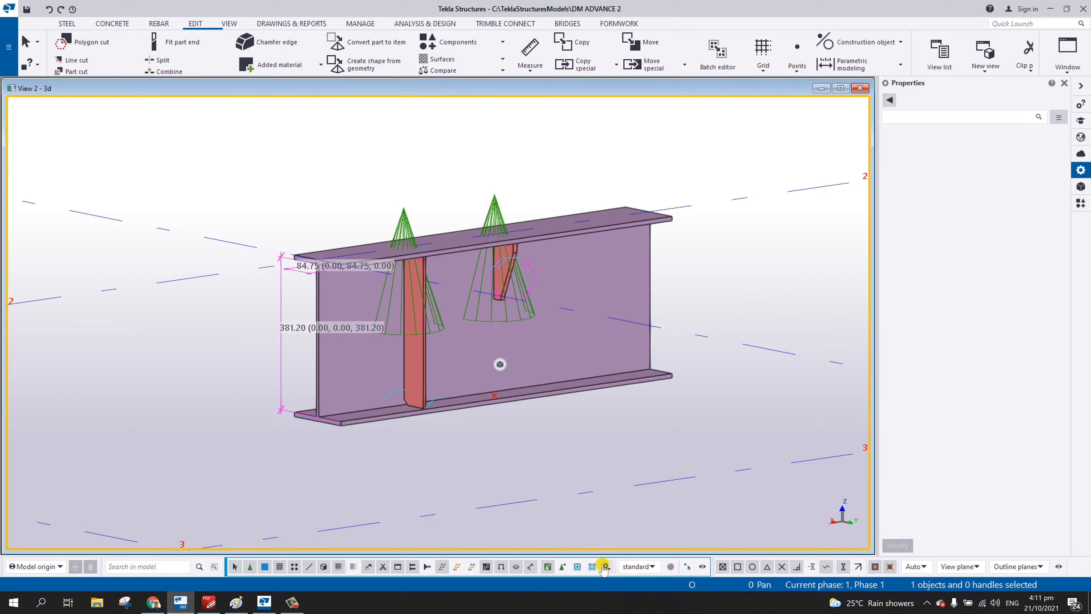
left_click(153, 602)
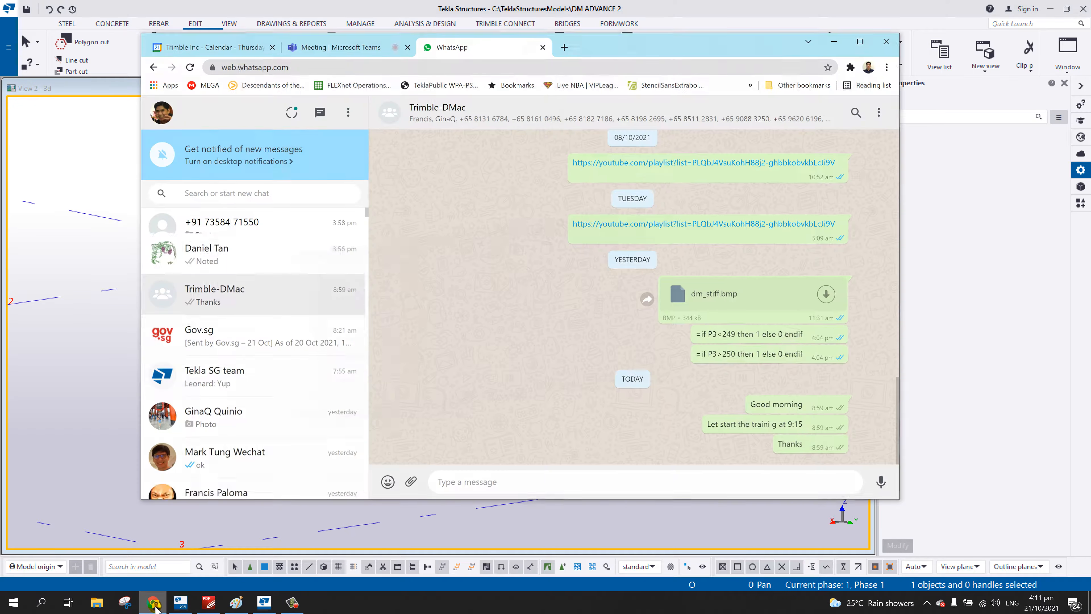
left_click(357, 43)
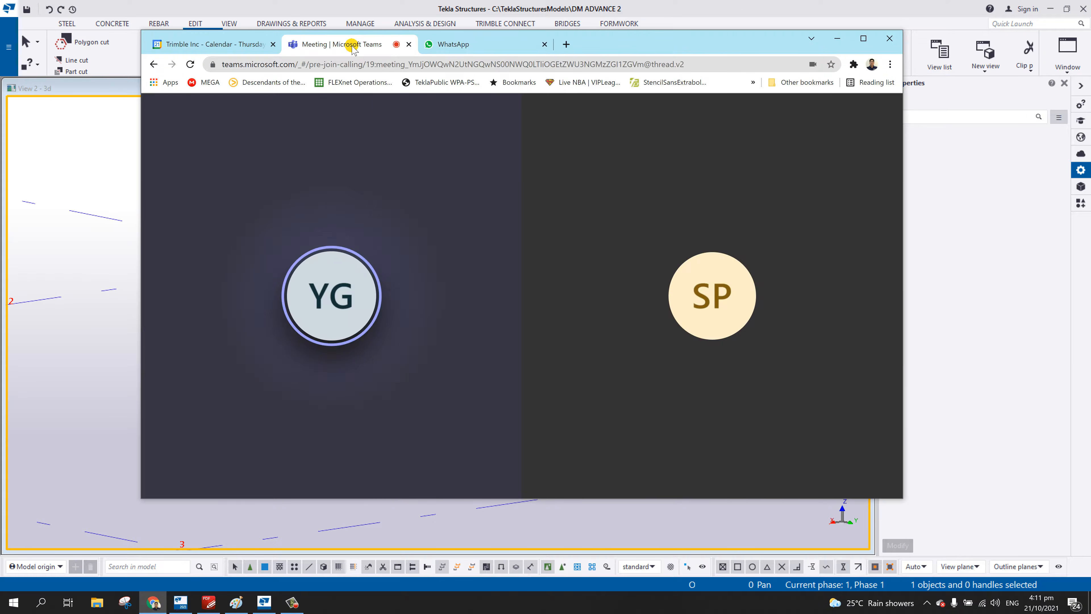
left_click(482, 410)
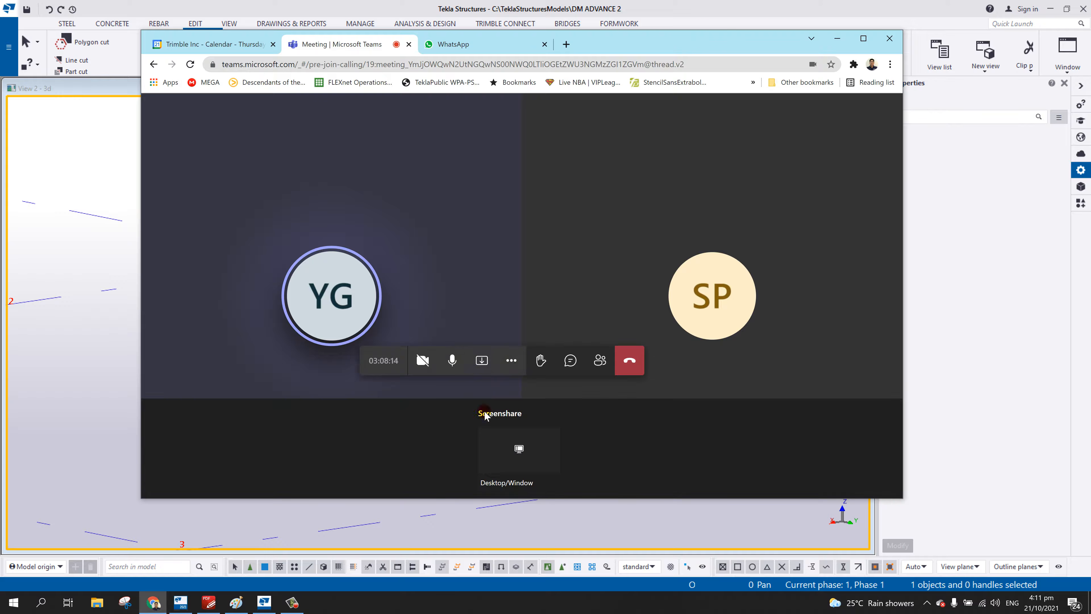
left_click(505, 438)
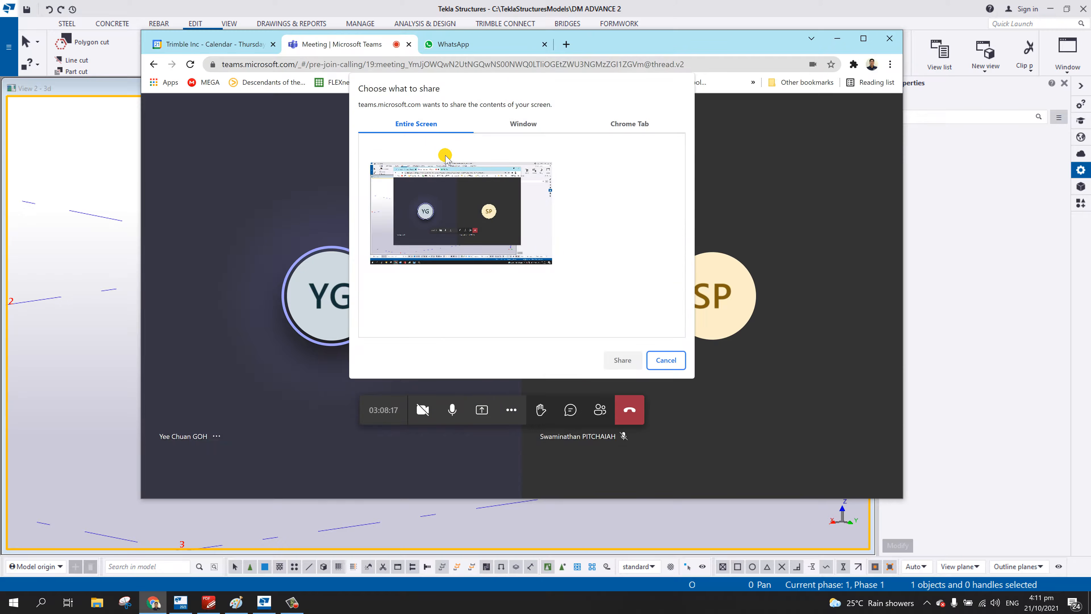
left_click(623, 359)
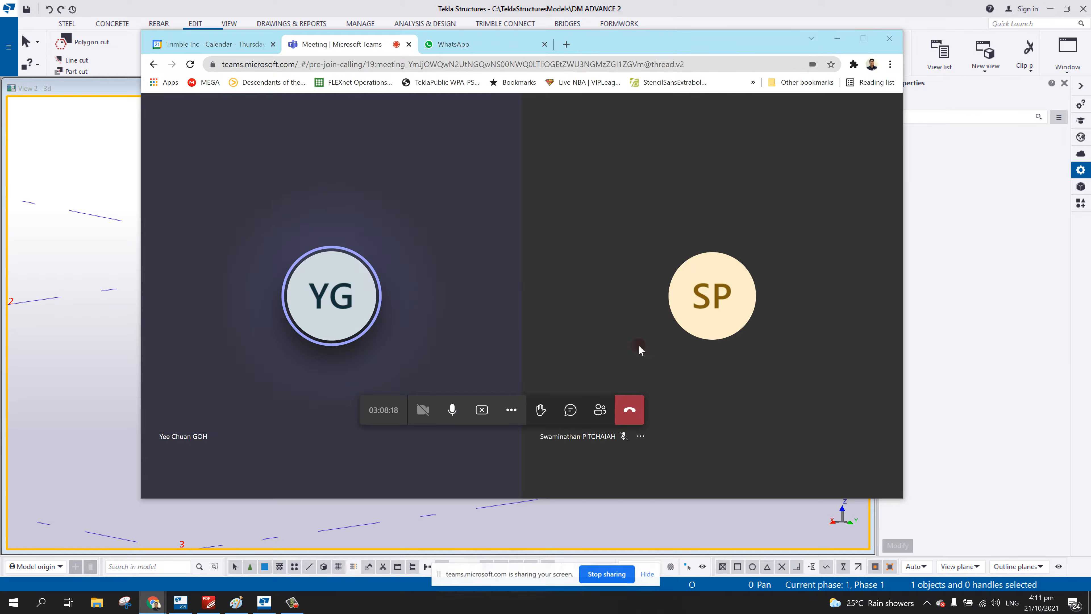
left_click(836, 40)
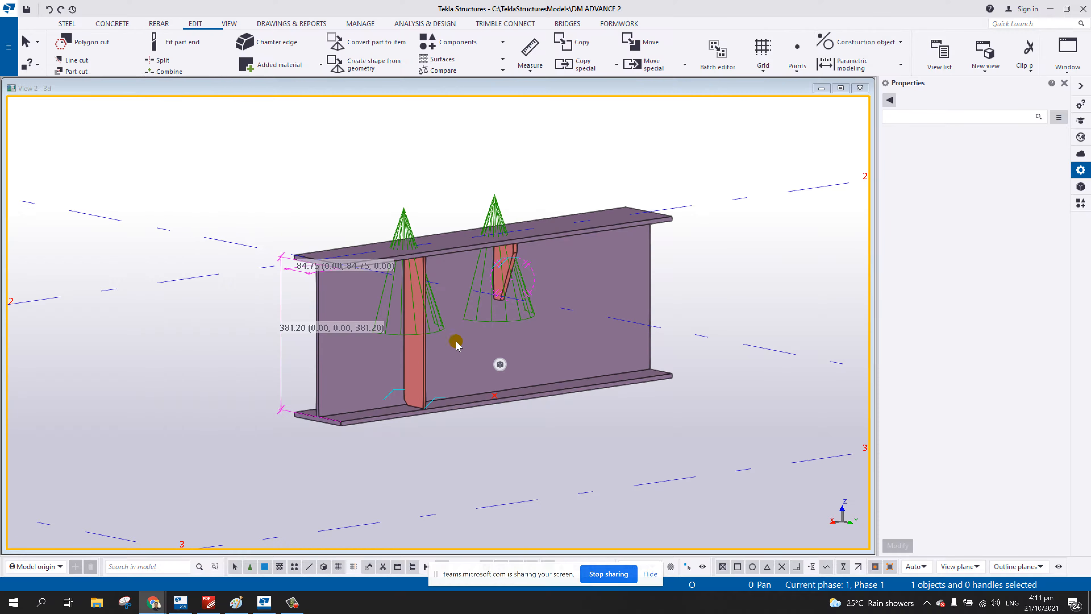
left_click(528, 441)
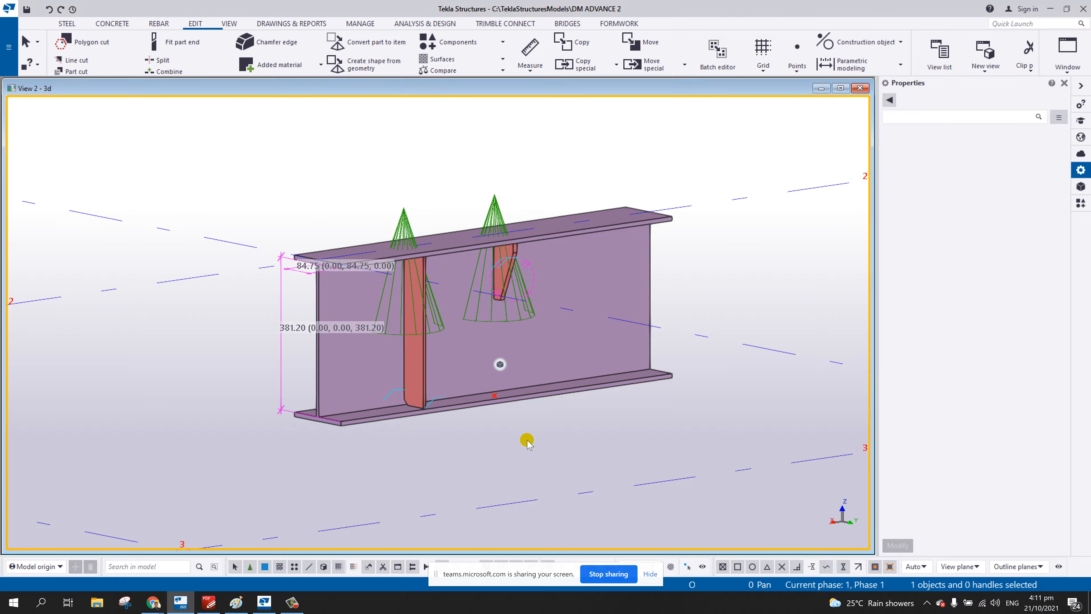
middle_click_drag(529, 404, 502, 398)
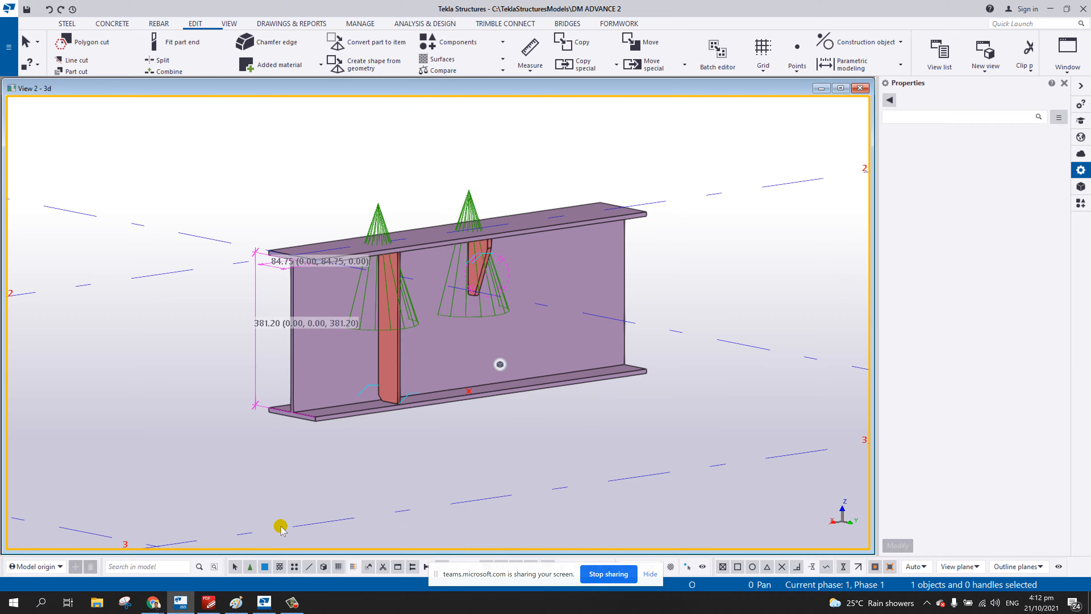
left_click(290, 603)
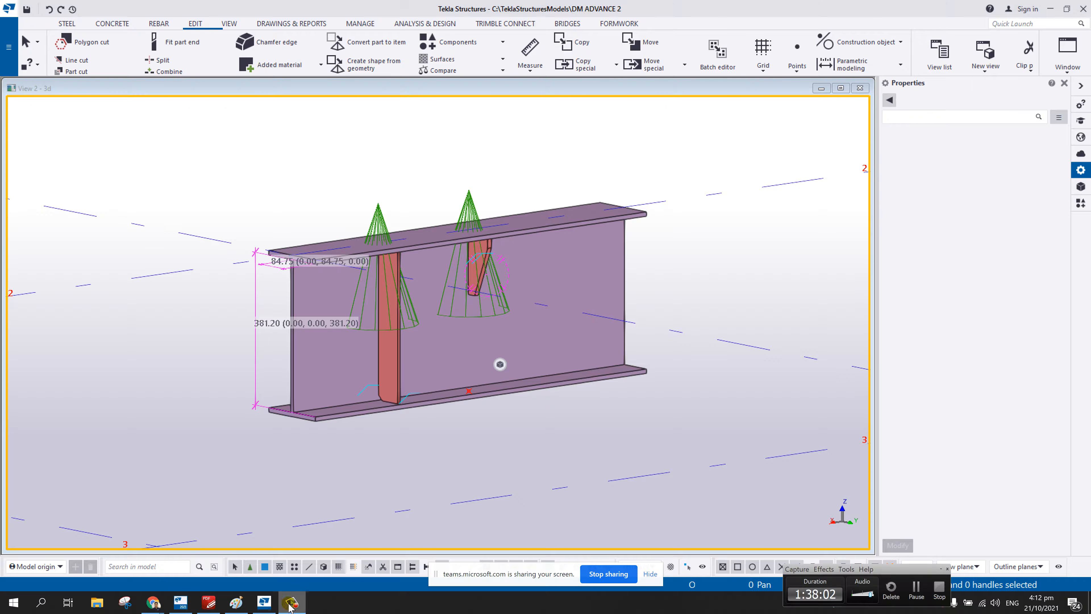
left_click(917, 592)
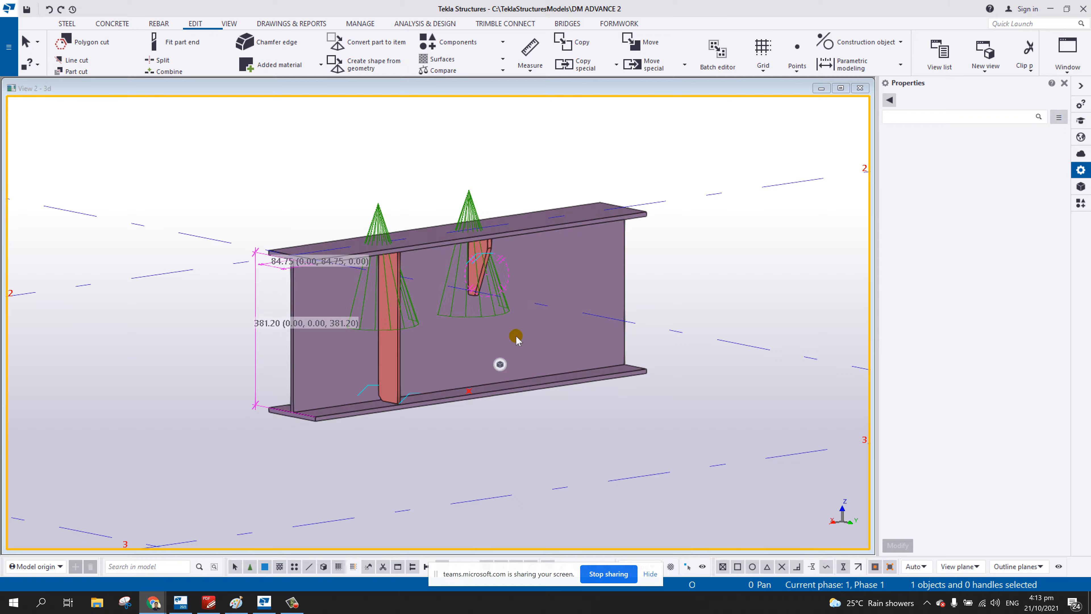
- Open the DM_STIFFENER2 component of the short tapered stiffener in the Custom Component Dialog Editor, with its window over the model
left_click(472, 206)
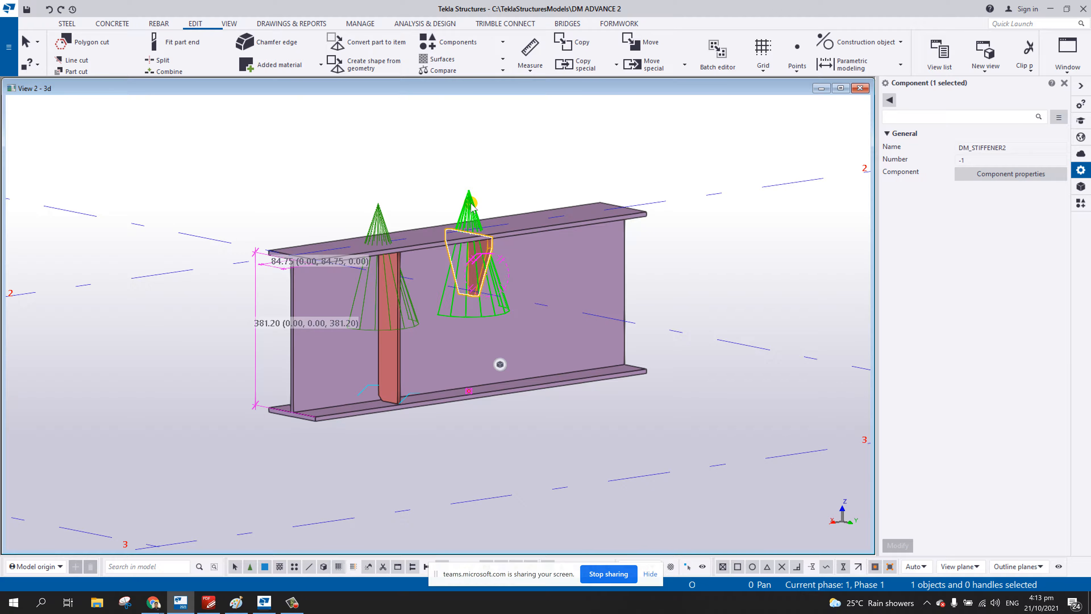
scroll(471, 205, "up", 1)
scroll(471, 205, "down", 1)
right_click(472, 206)
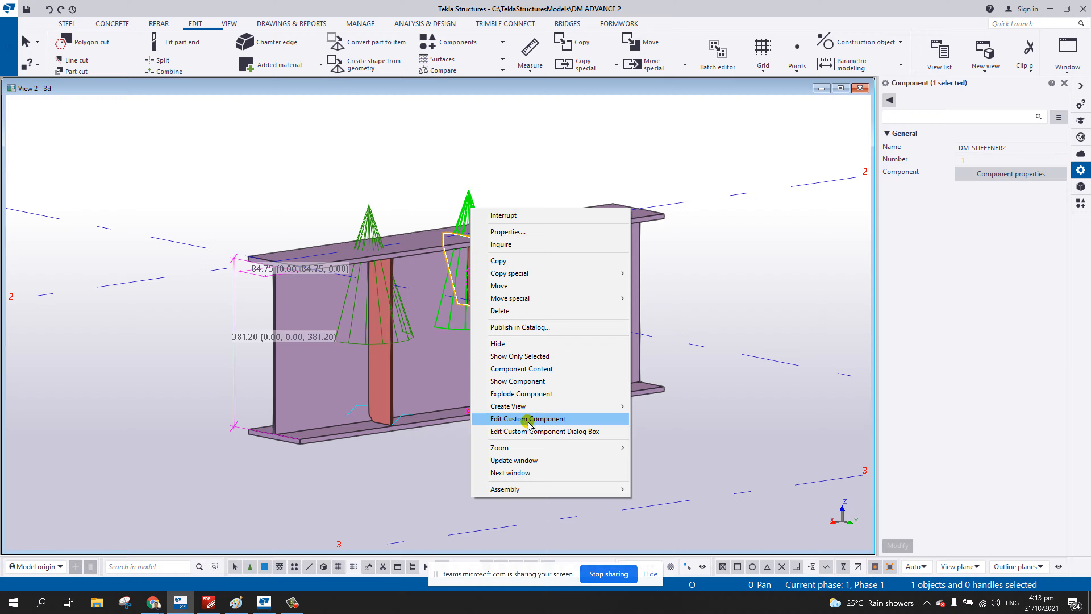
left_click(514, 432)
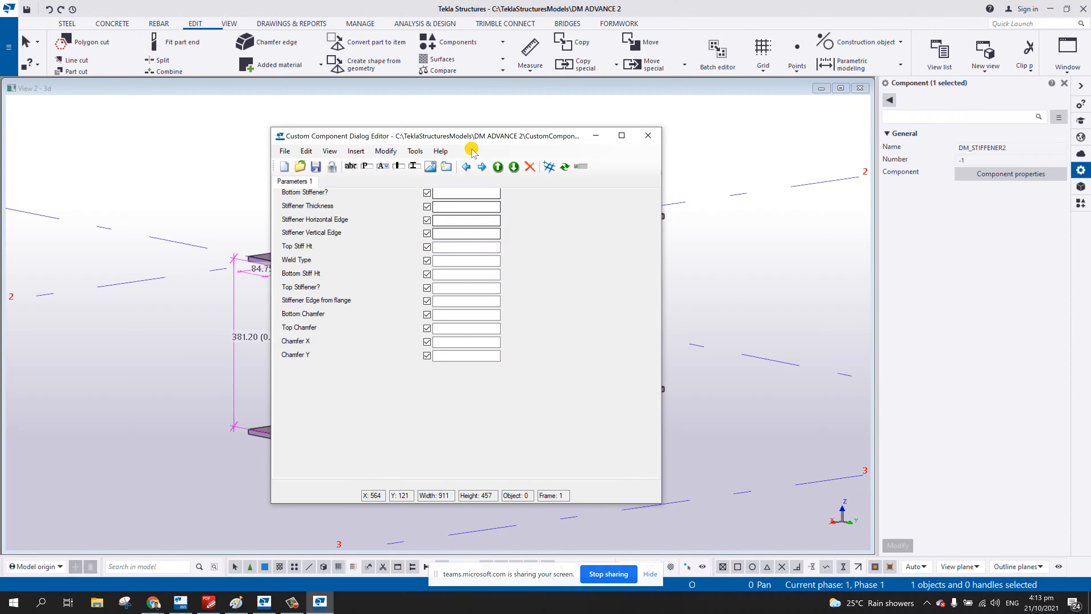
left_click_drag(495, 135, 544, 130)
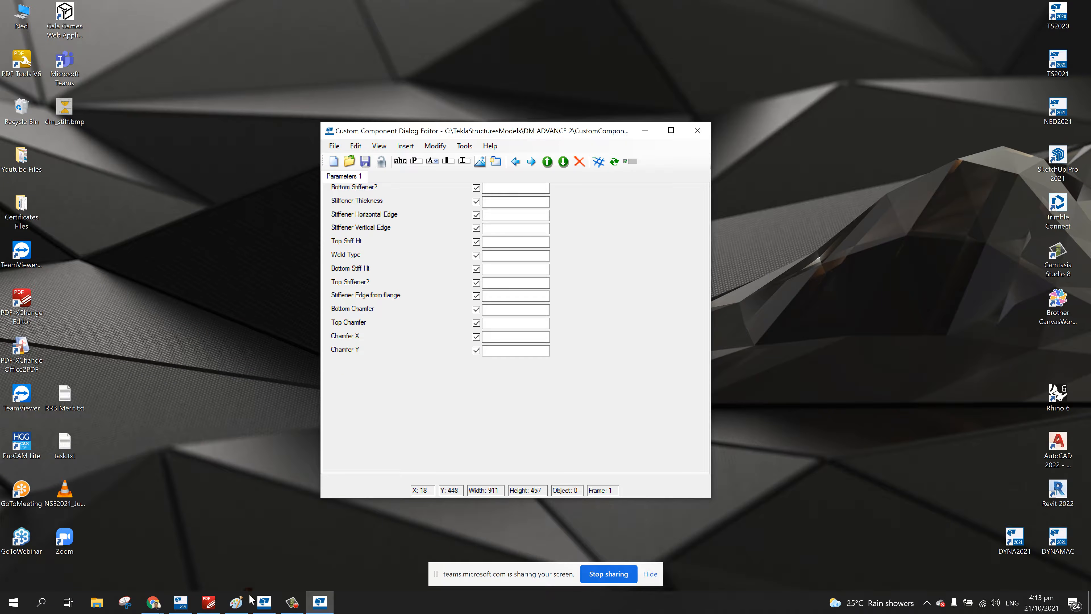
left_click(180, 602)
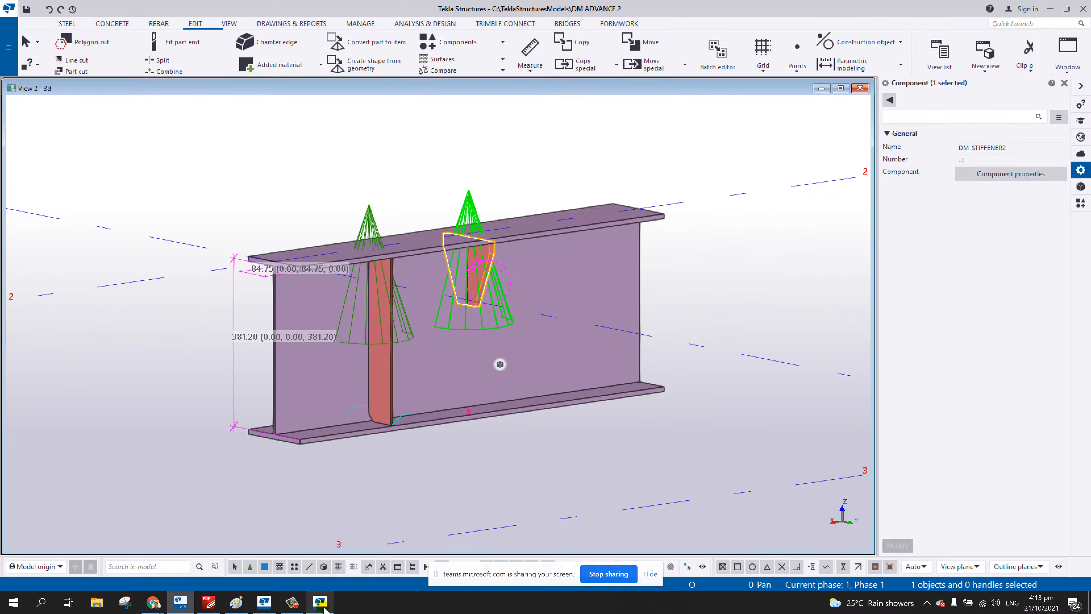
left_click(323, 607)
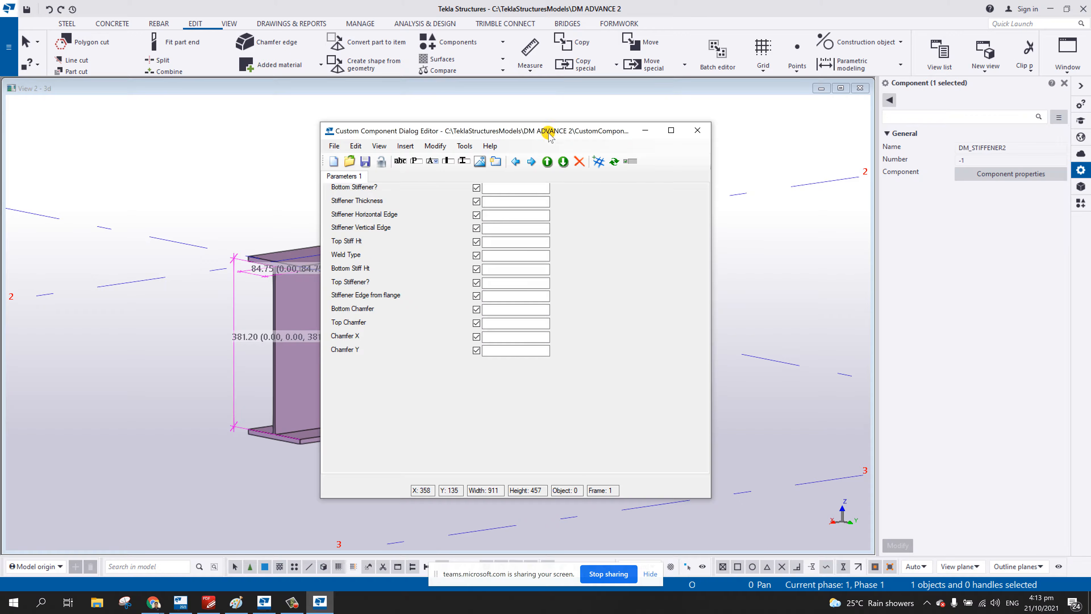
left_click_drag(549, 134, 536, 140)
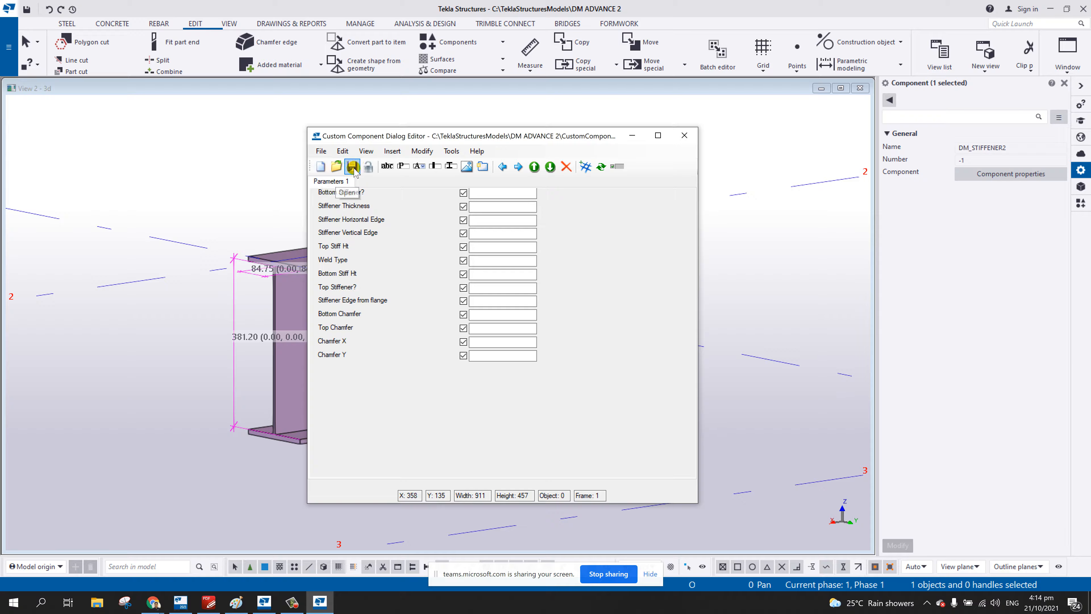
- Start inserting a picture into the DM_STIFFENER2 dialog and browse to the C:\TeklaStructures\2021.0\Bitmaps folder
left_click(467, 167)
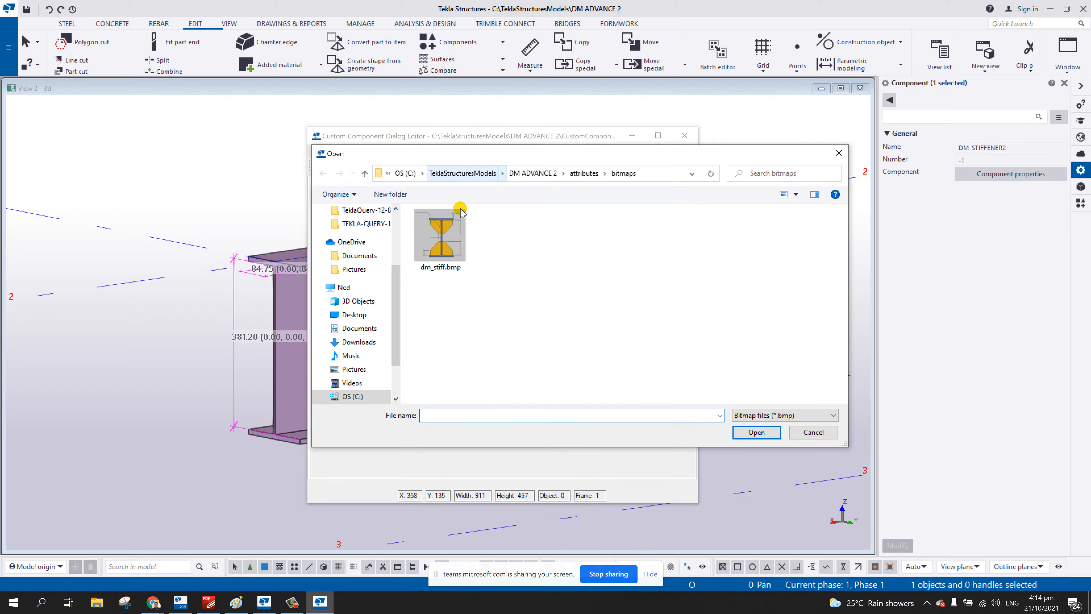
left_click(454, 240)
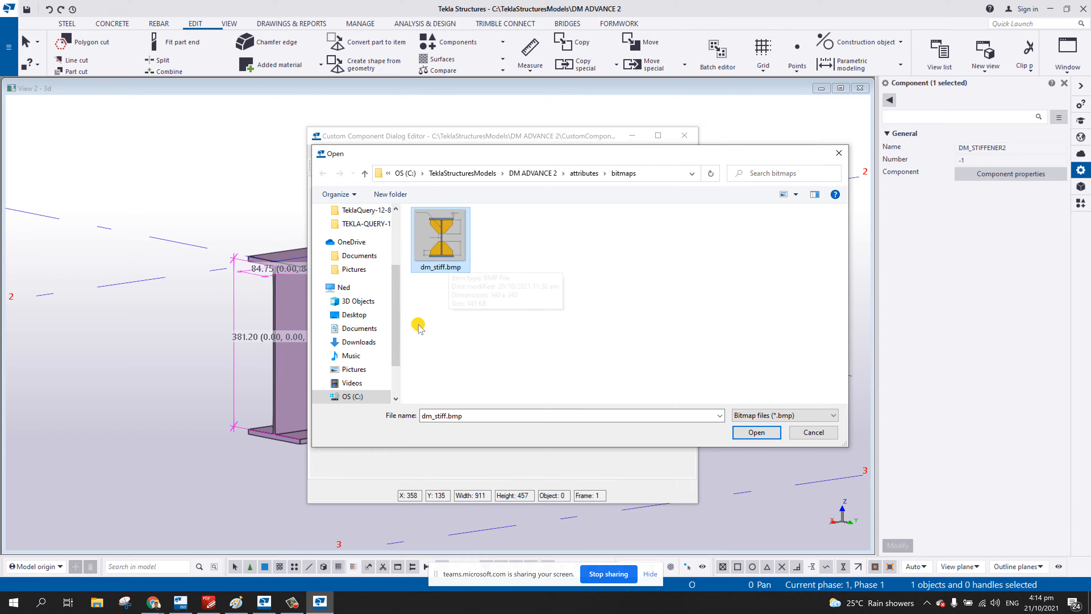
scroll(388, 351, "down", 3)
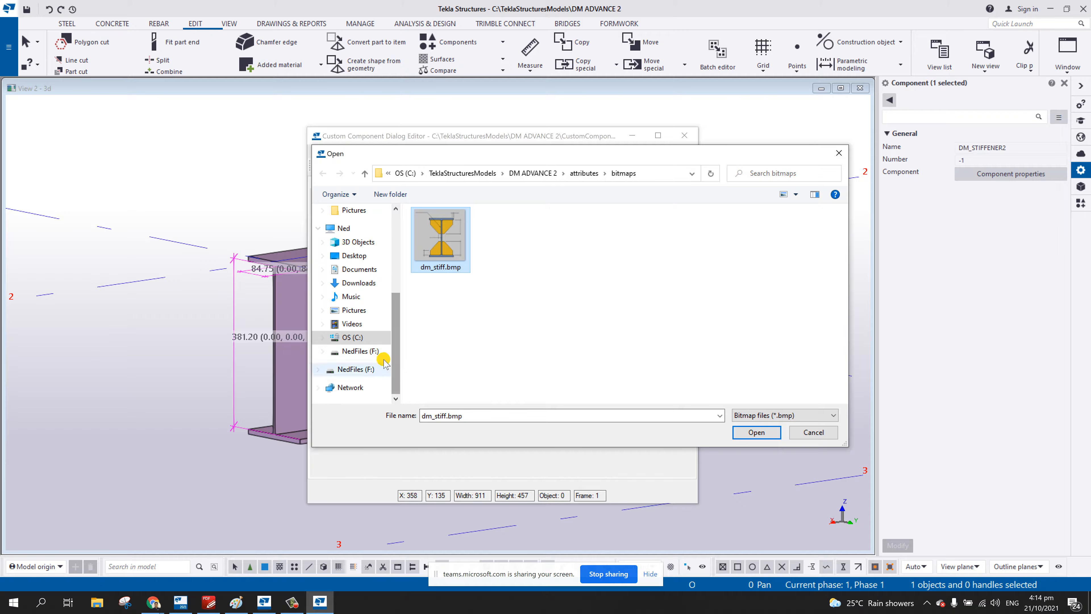
left_click(359, 338)
double_click(448, 385)
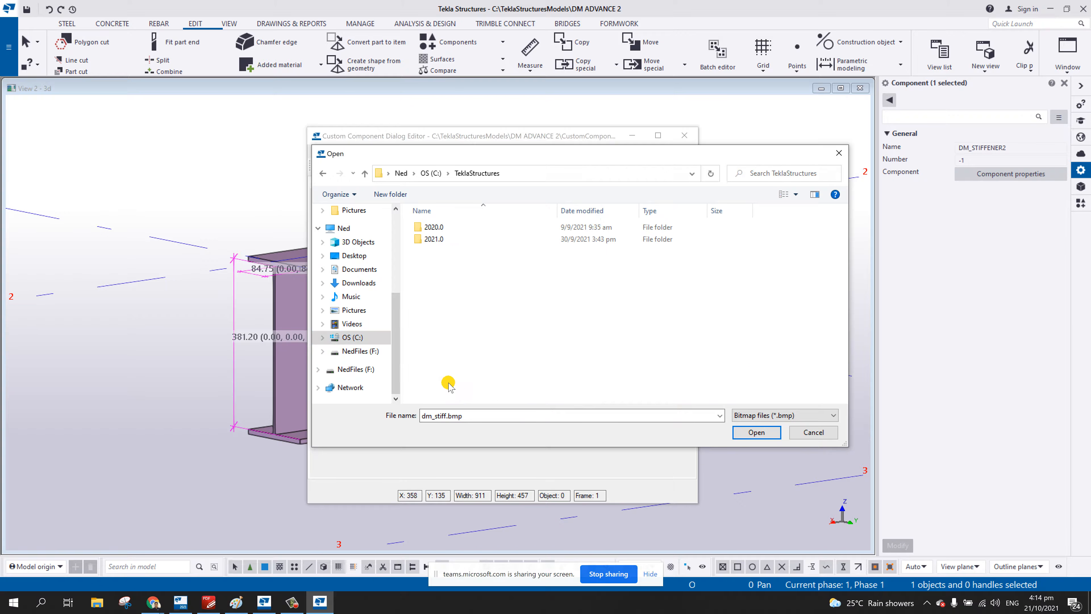
double_click(443, 228)
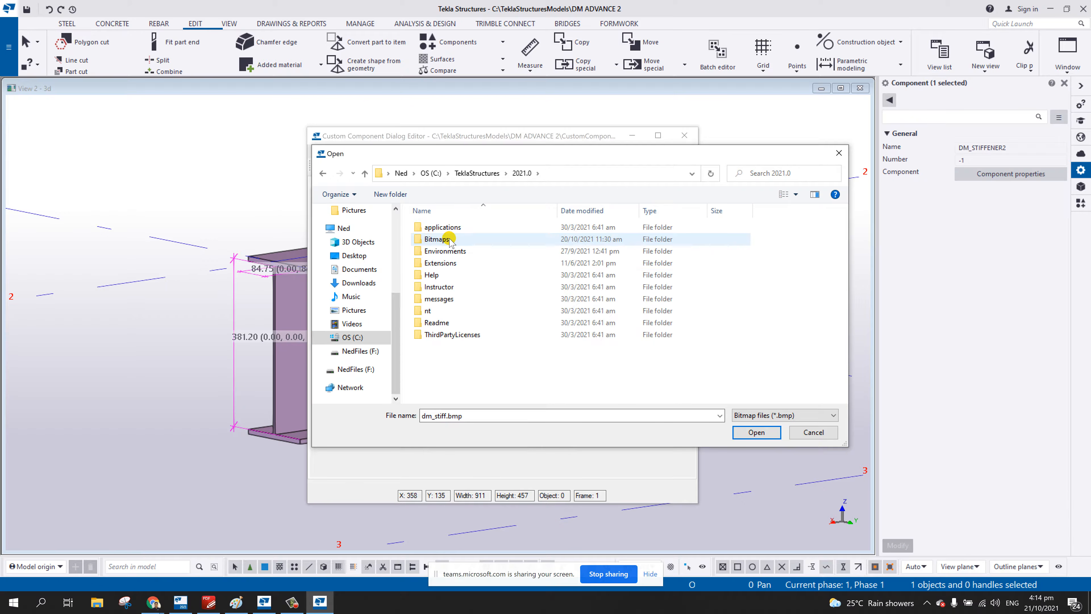
double_click(446, 239)
- Insert the dm_stiff.bmp picture, overriding the existing copy in the image folder, and shift it slightly right and up among the parameters
left_click(507, 258)
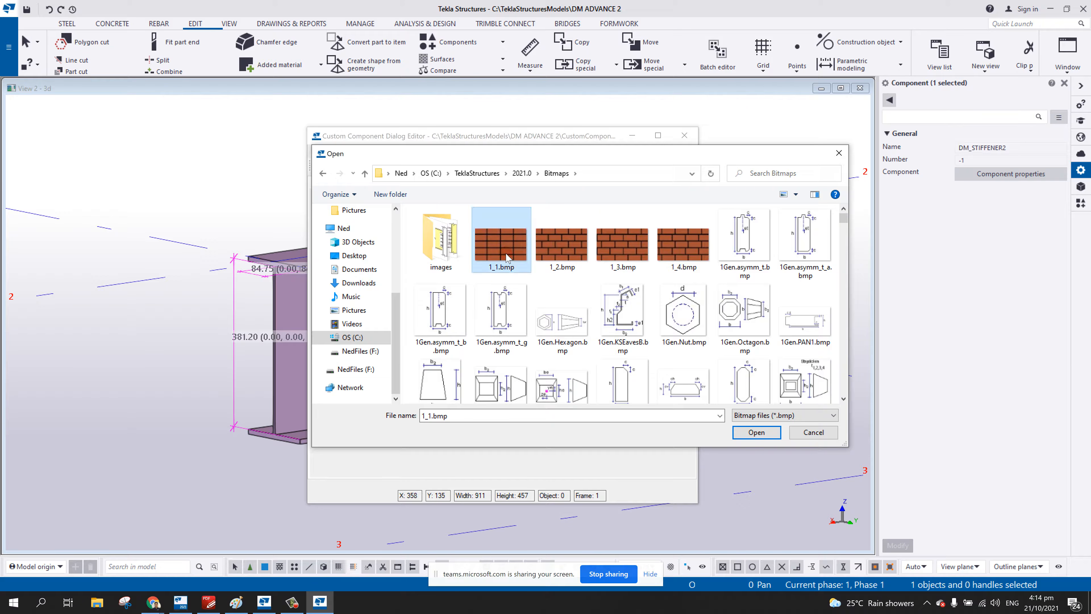
scroll(507, 258, "down", 10)
left_click(508, 320)
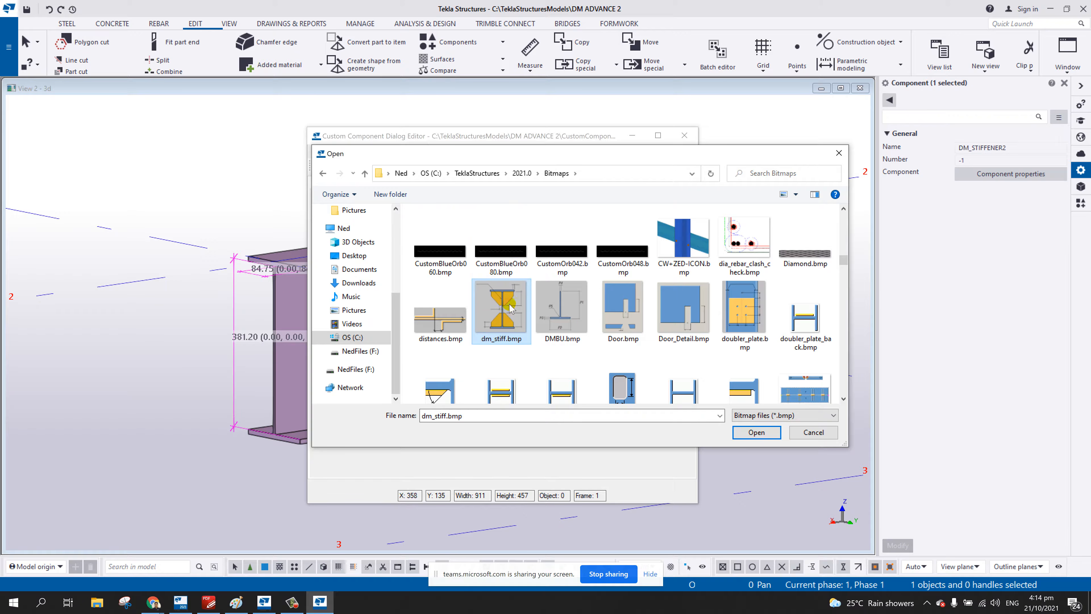
left_click(757, 432)
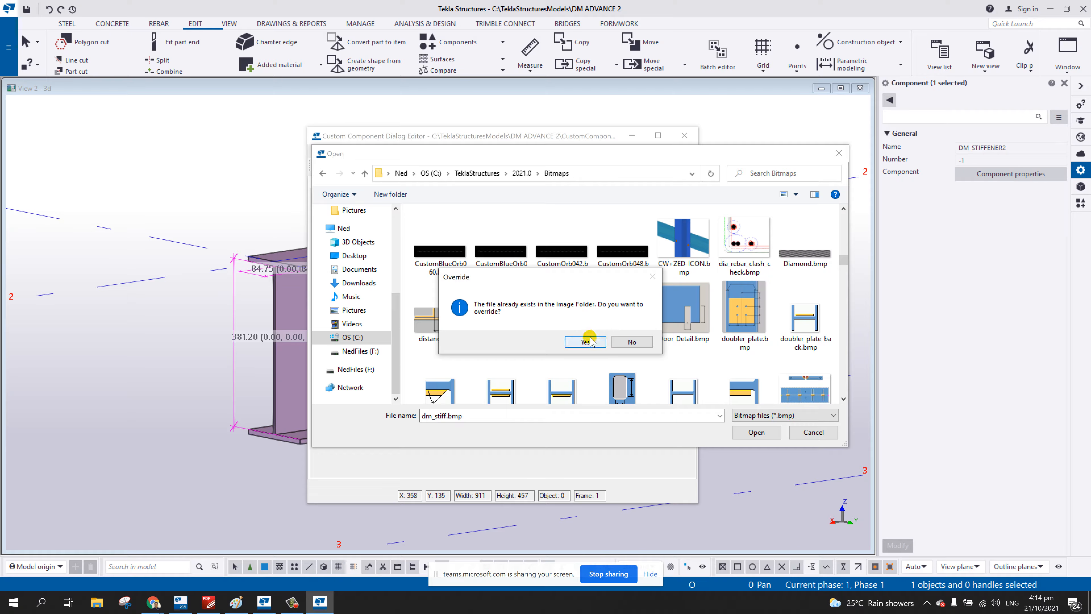
left_click(586, 342)
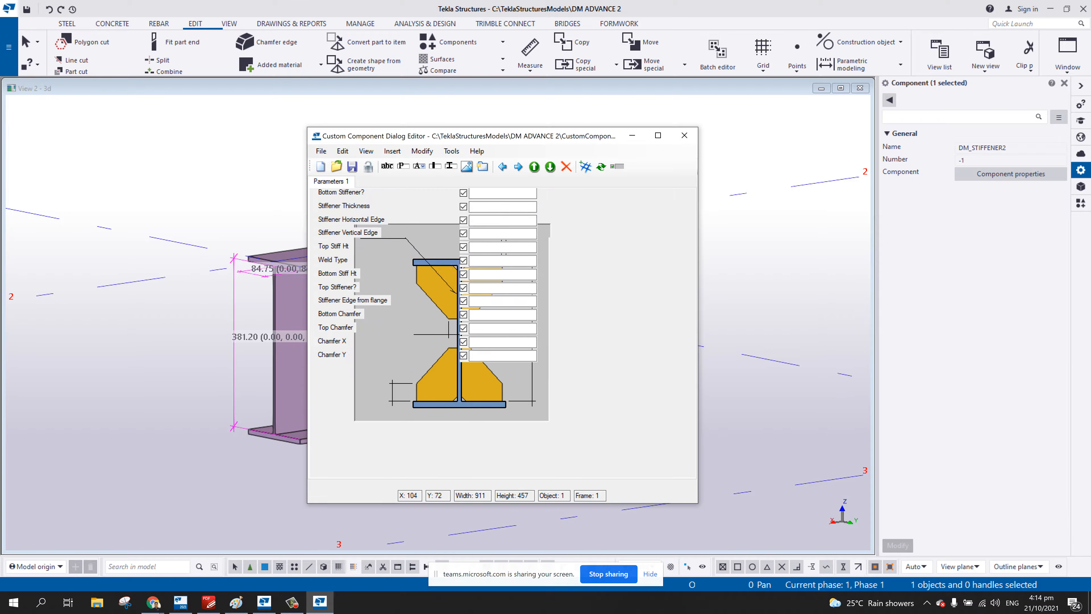
mouse_move(403, 327)
left_mouse_down()
mouse_move(438, 320)
mouse_move(406, 322)
mouse_move(423, 322)
left_mouse_up()
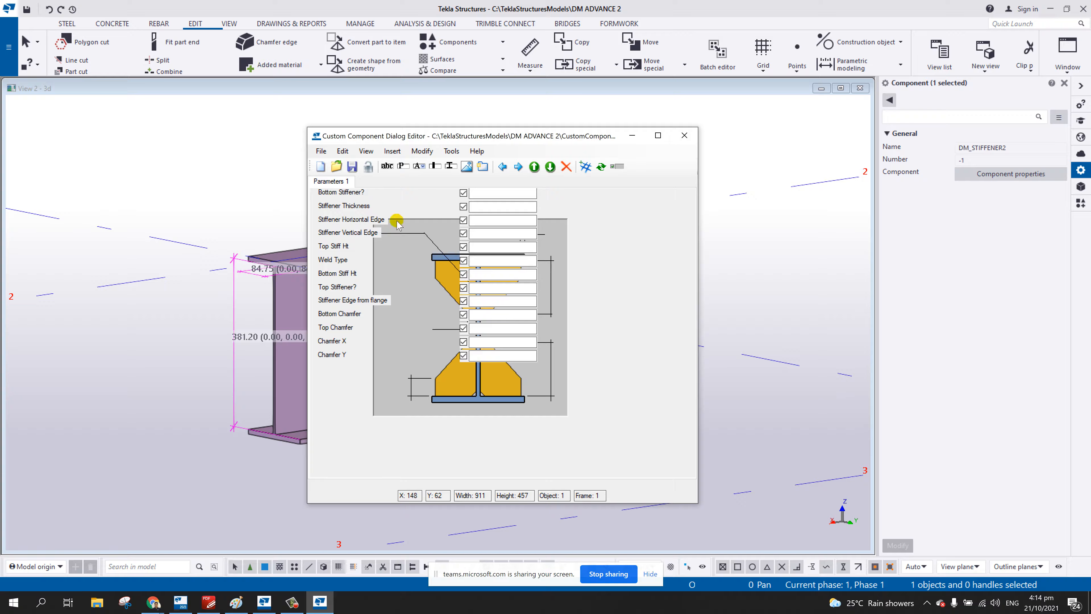
left_click(586, 248)
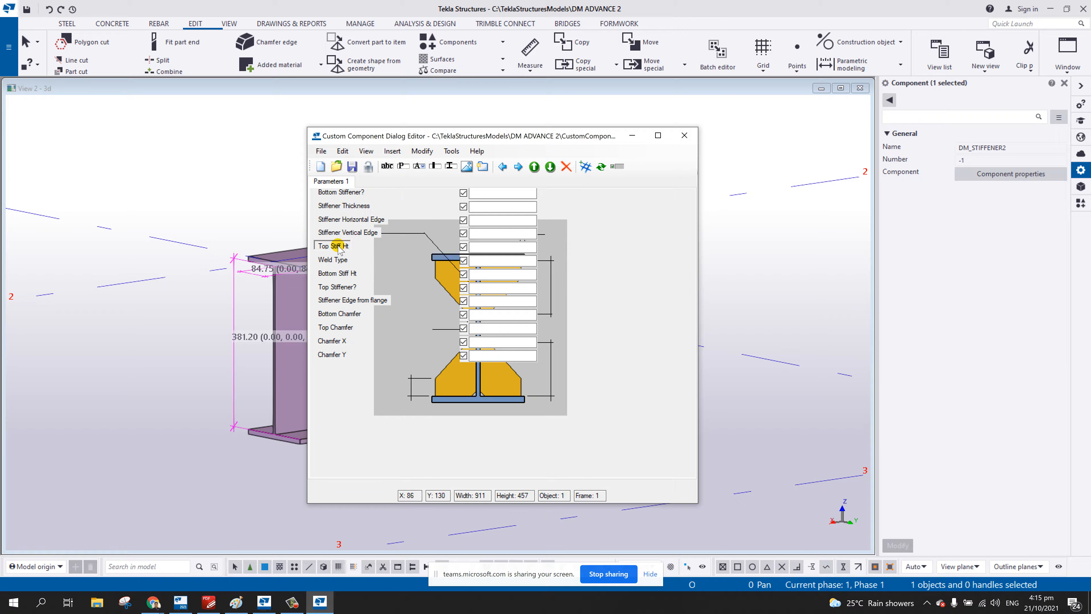
- Place the Top Stiff Ht value field beside the picture's upper stiffener height dimension and set its width to 70
left_click(473, 247)
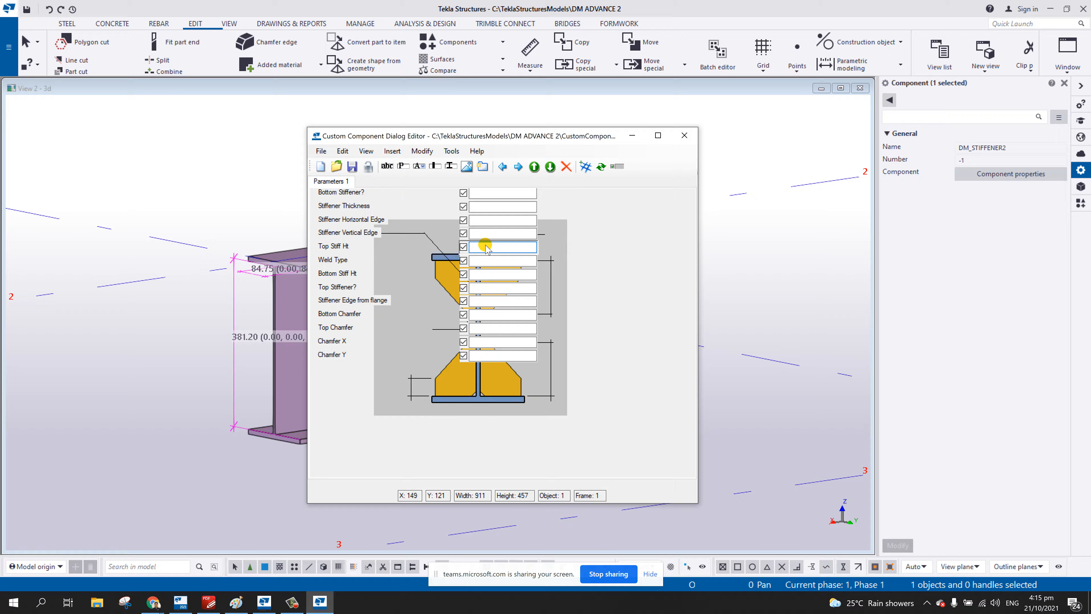
left_click_drag(487, 248, 581, 285)
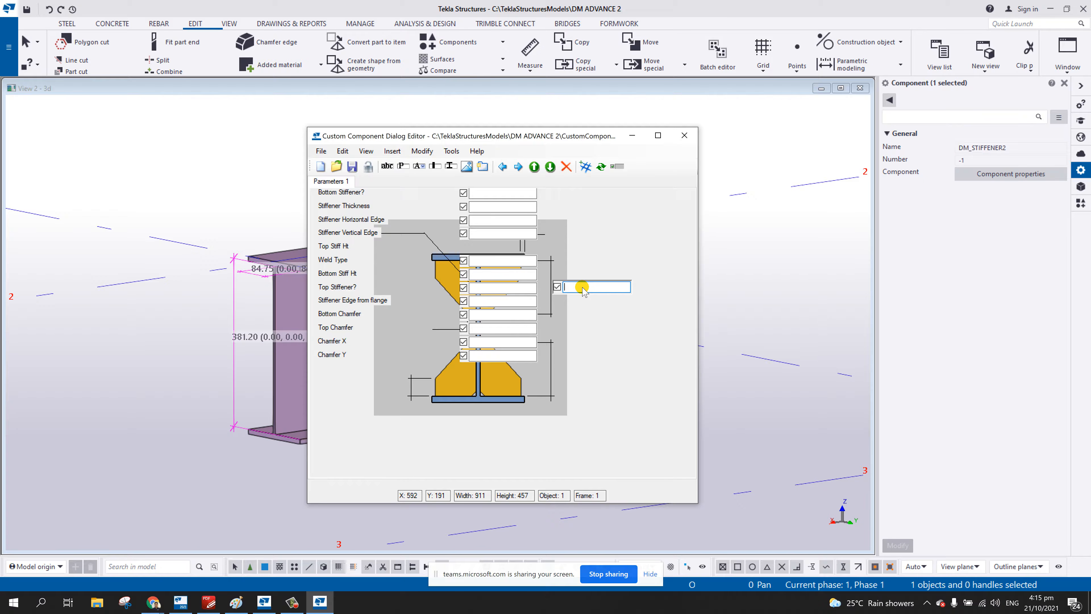
double_click(584, 290)
double_click(84, 337)
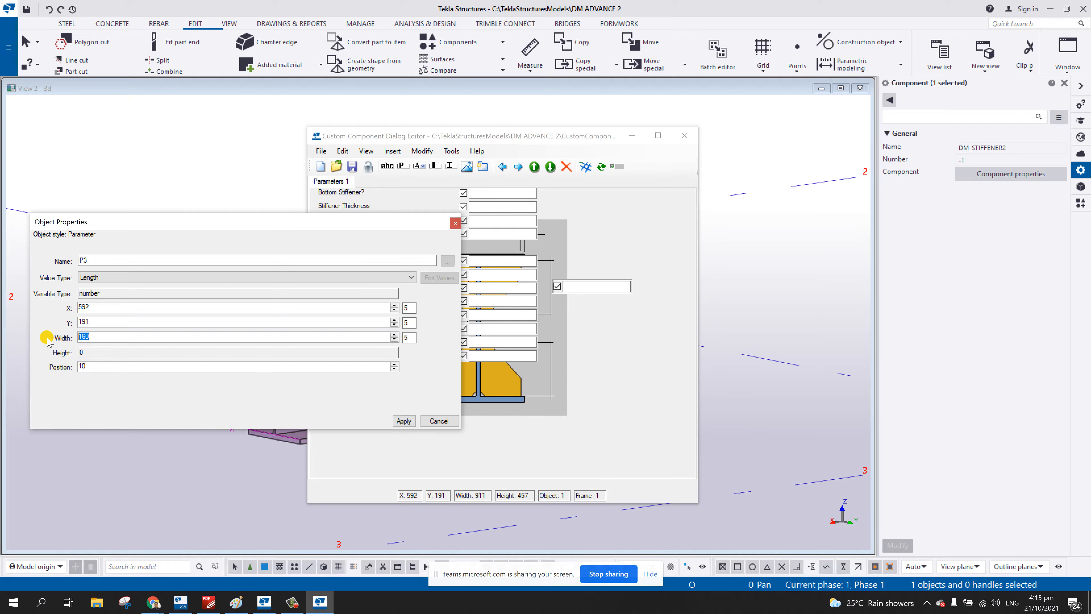
type("70")
key("Return")
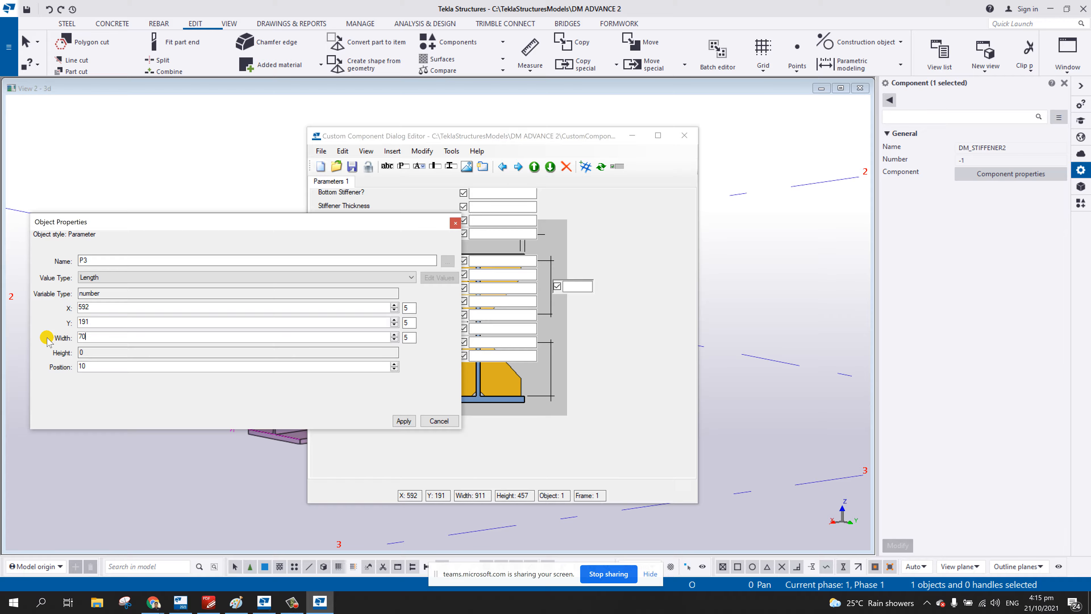
left_click(439, 421)
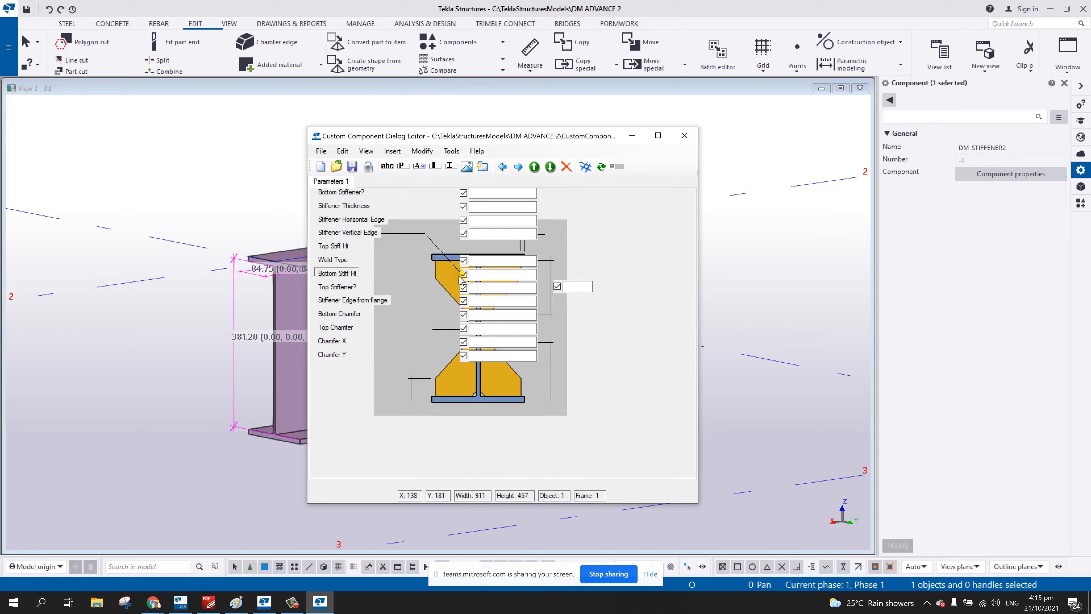
- Place the Bottom Stiff Ht value field beside the picture's lower stiffener height dimension and set its width to 70
left_click(480, 276)
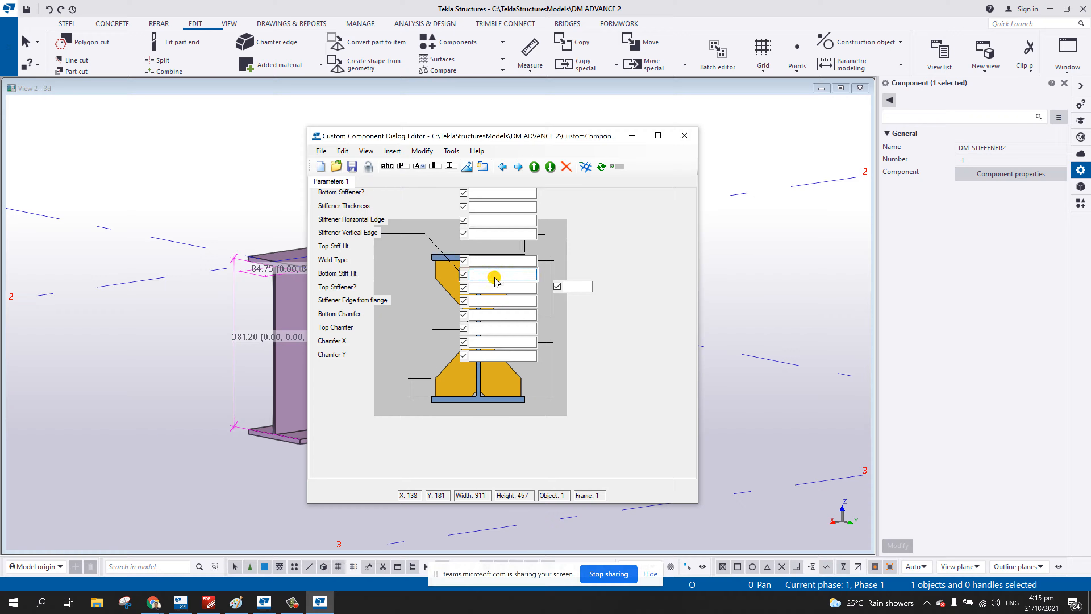
left_click_drag(489, 275, 583, 369)
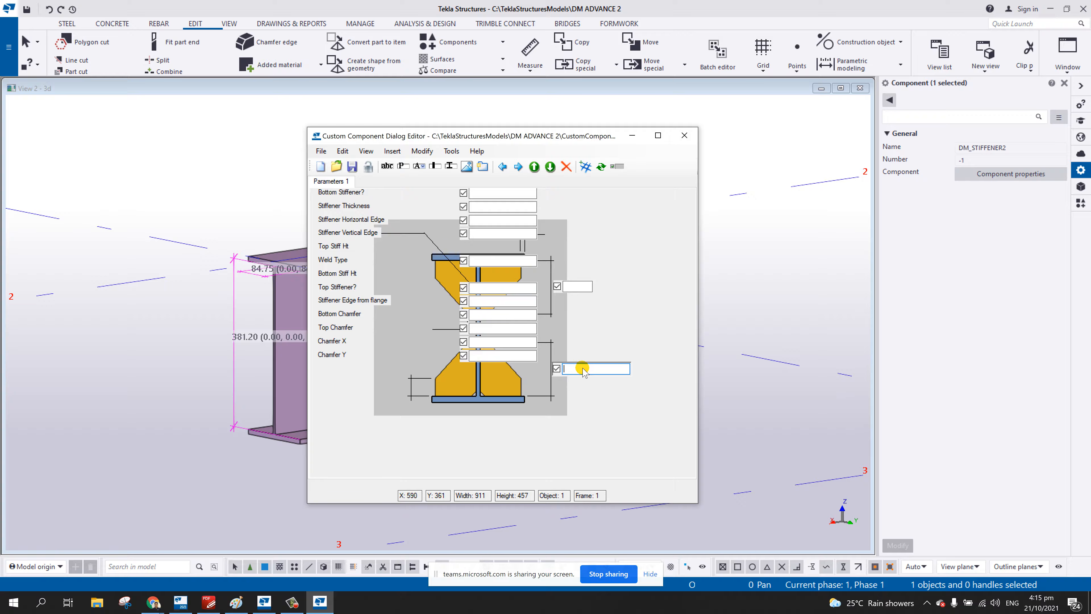
double_click(583, 370)
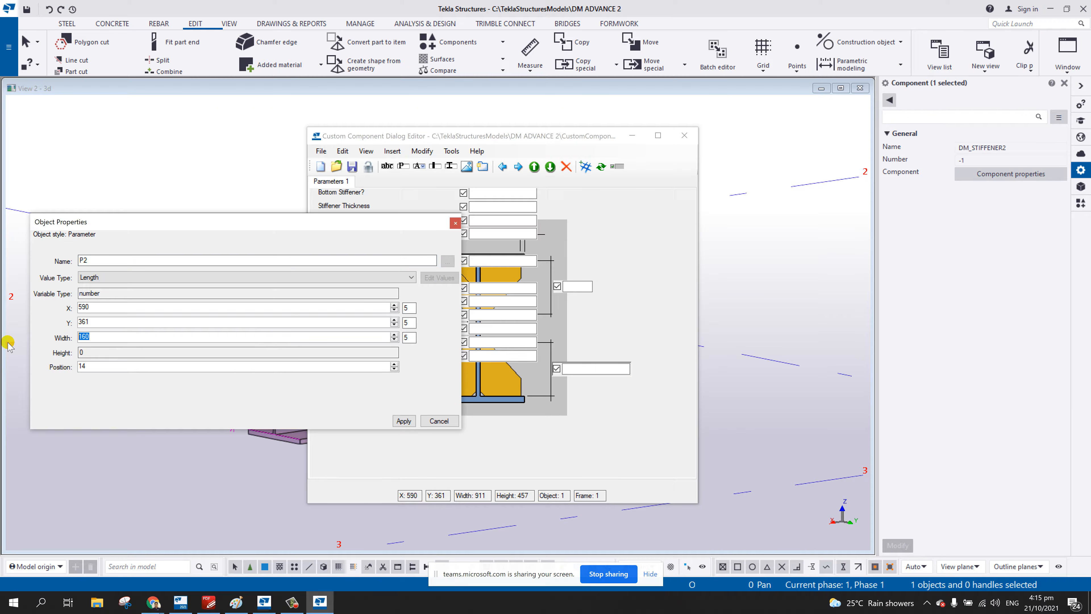
key("Return")
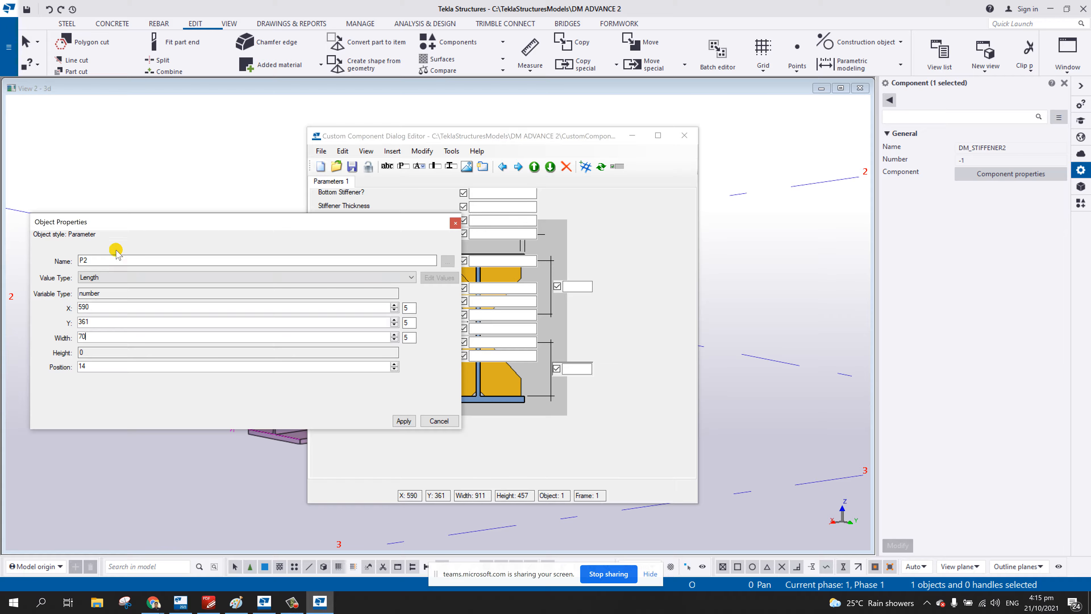
left_click(453, 224)
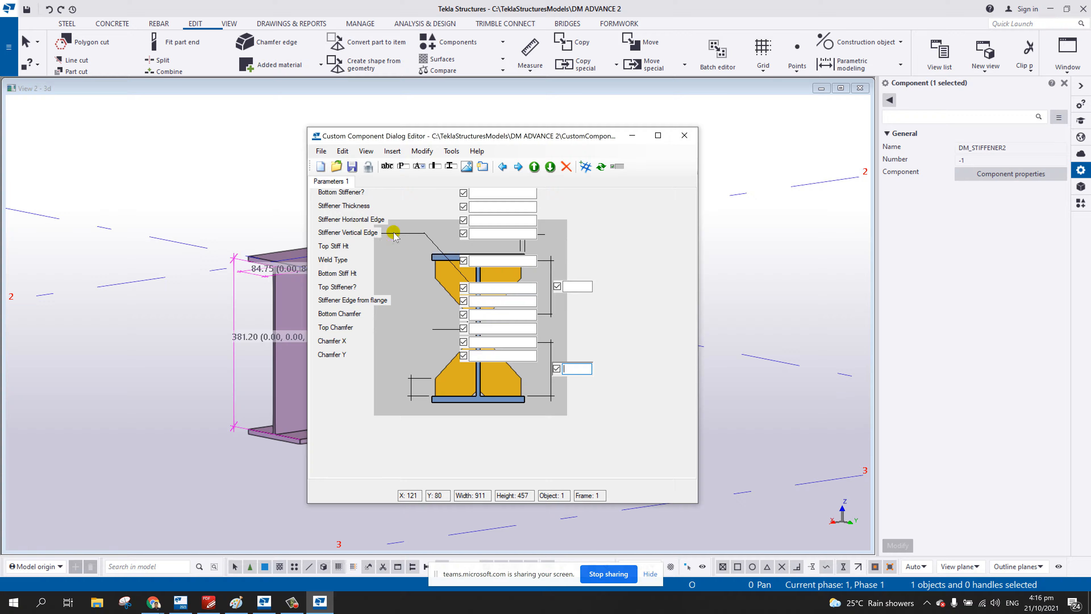
- Place the Stiffener Vertical Edge value field beside the small vertical dimension at the lower stiffener's left edge and set its width to 70
left_click(503, 234)
left_click_drag(504, 234, 406, 389)
double_click(406, 388)
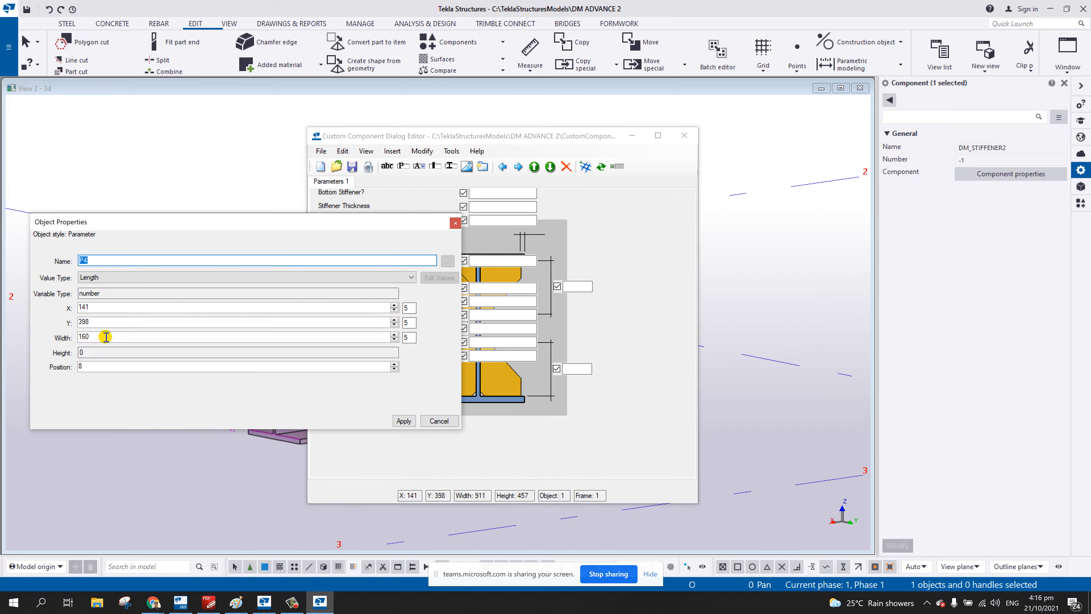
left_click_drag(105, 337, 1, 331)
type("70")
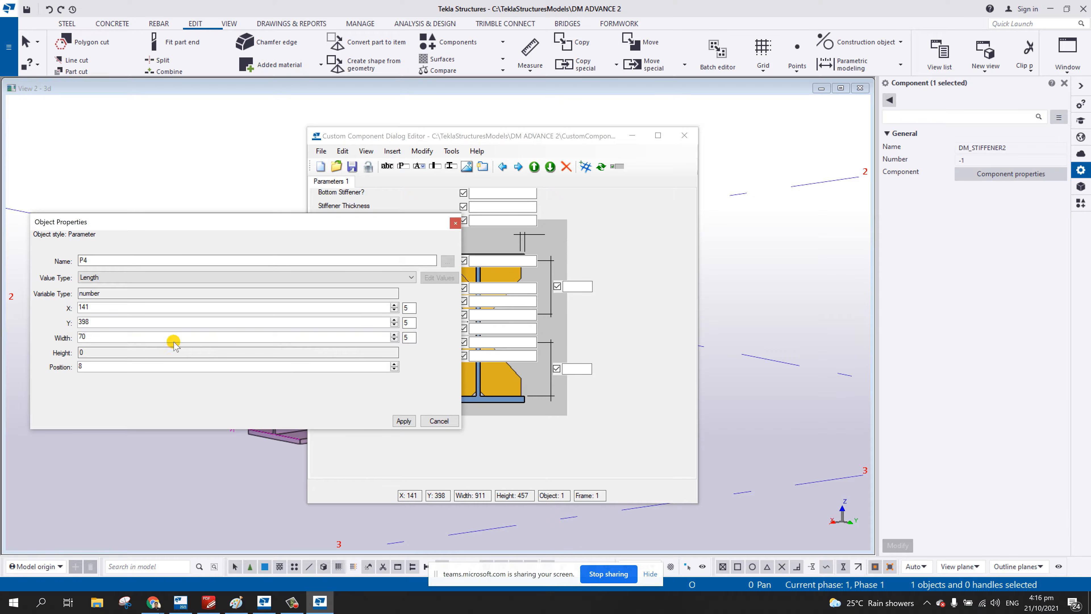
left_click(438, 424)
left_click_drag(386, 388, 392, 386)
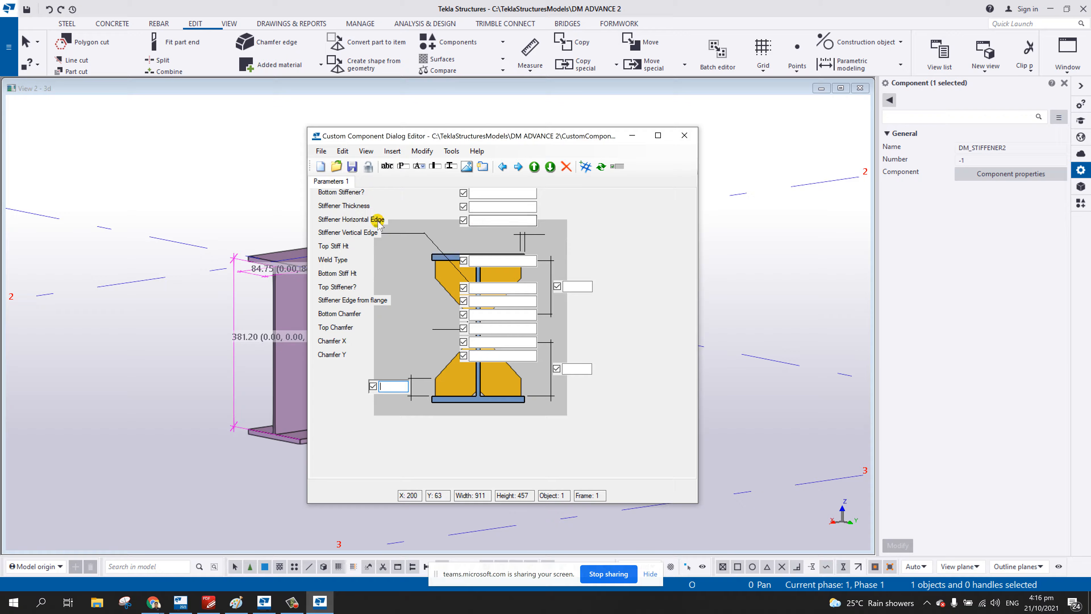
- Place the Stiffener Horizontal Edge value field at the dimension between the upper and lower stiffeners, narrowed to match the other moved fields
left_click(348, 221)
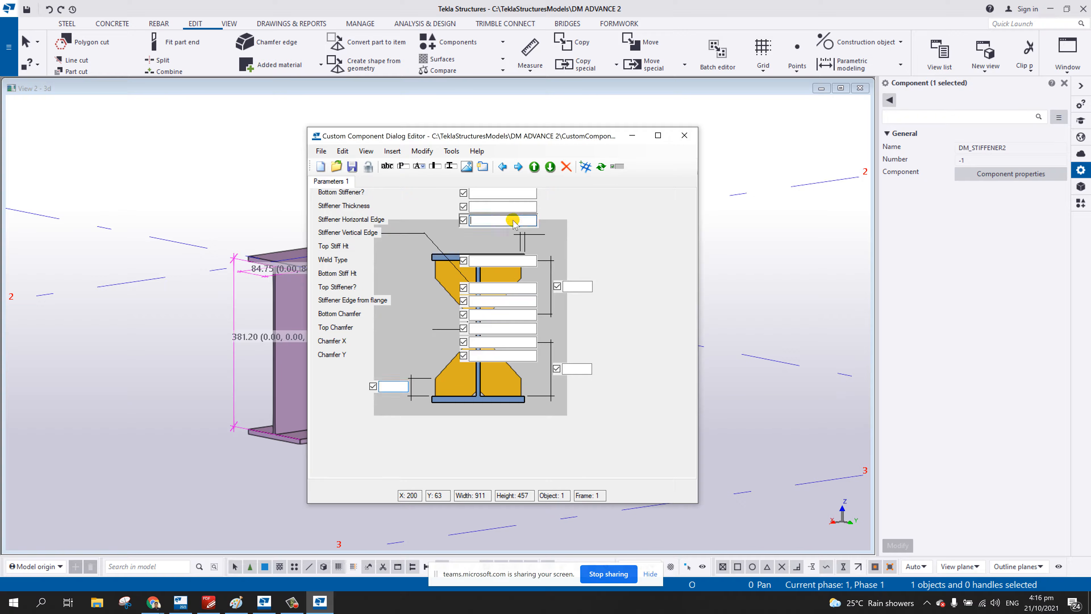
left_click_drag(509, 222, 438, 324)
double_click(438, 324)
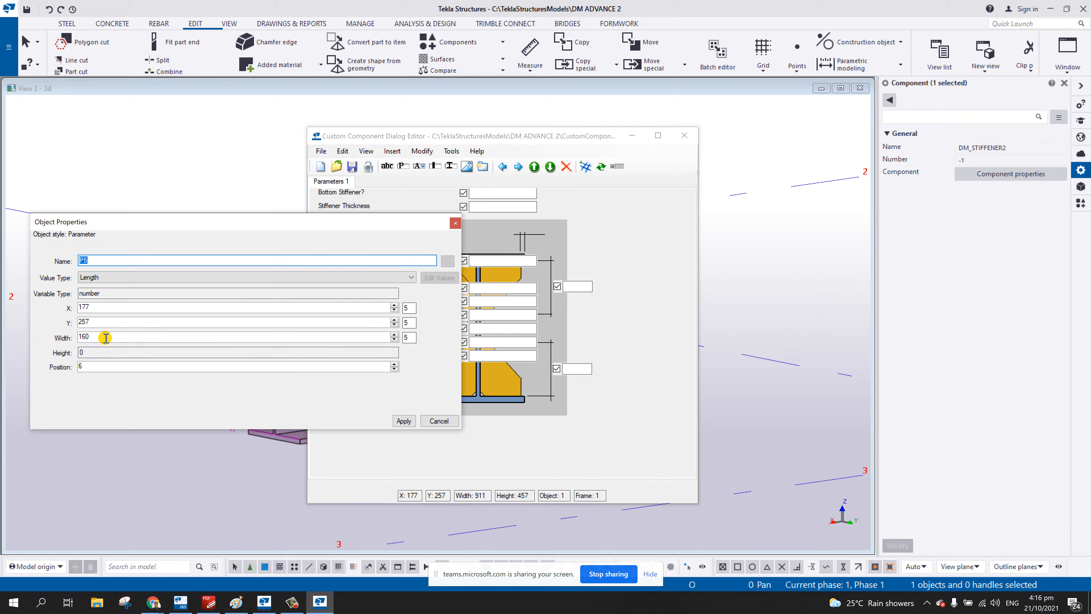
double_click(93, 337)
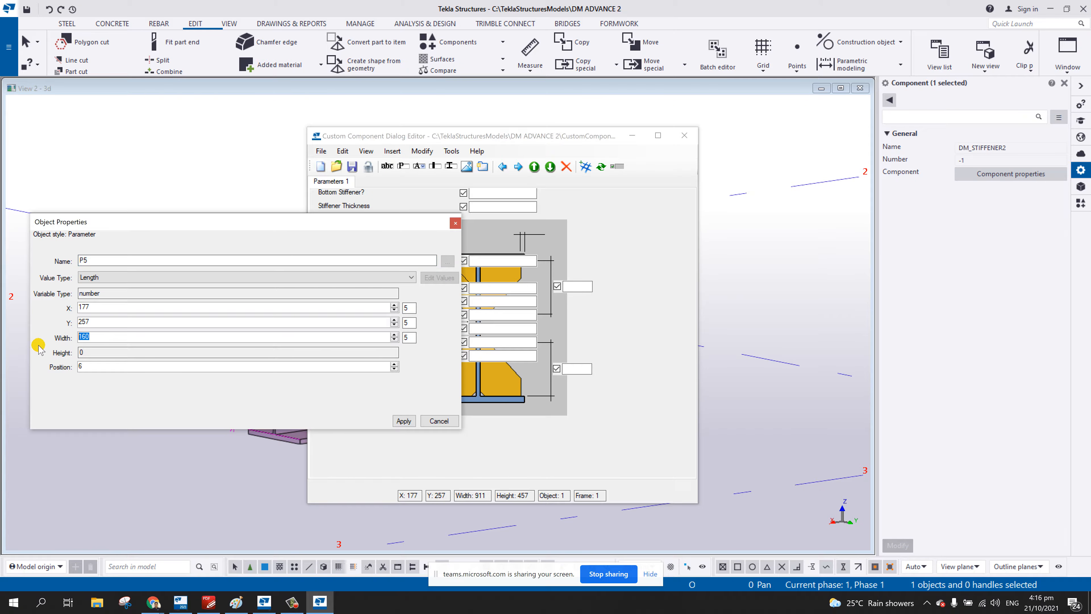
left_click(404, 420)
left_click(438, 421)
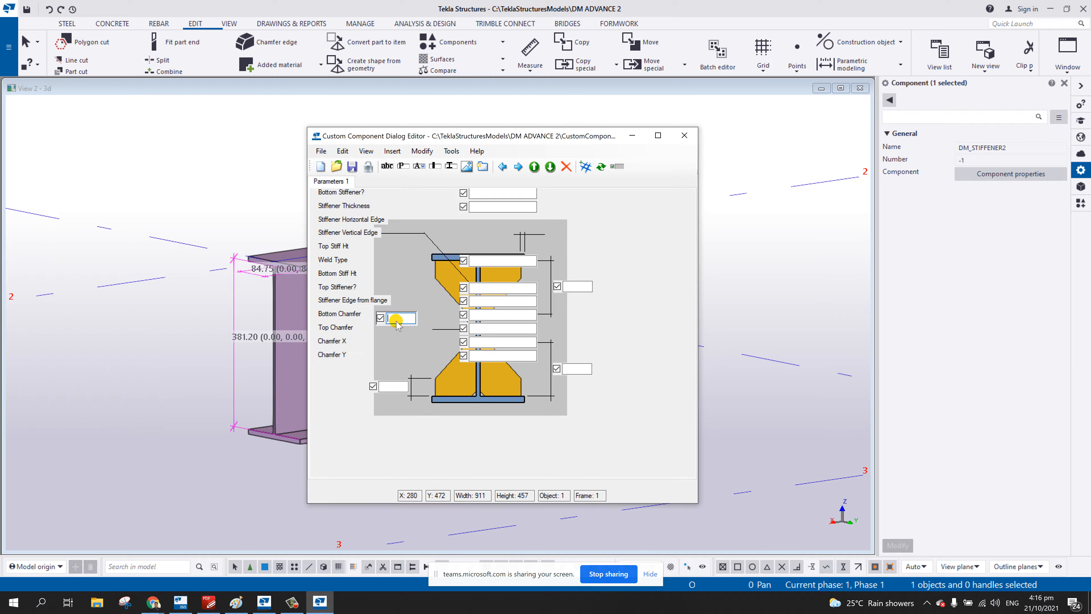
left_click_drag(396, 321, 449, 329)
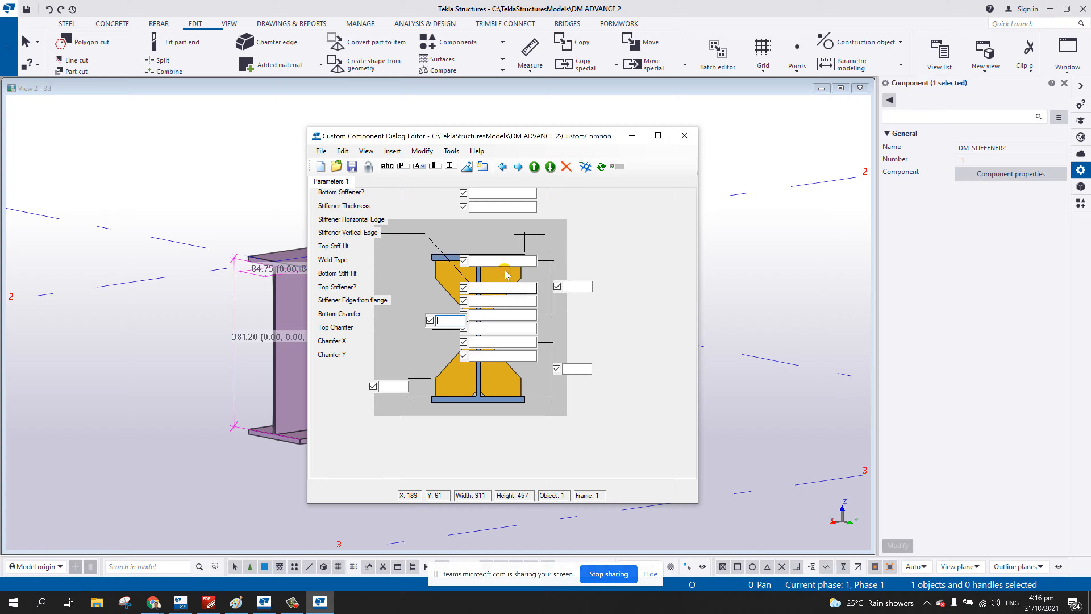
- Place the Stiffener Edge from flange value field above the edge dimension over the top flange and set its width to 70
left_click(524, 228)
left_click(354, 300)
left_click_drag(487, 305, 539, 233)
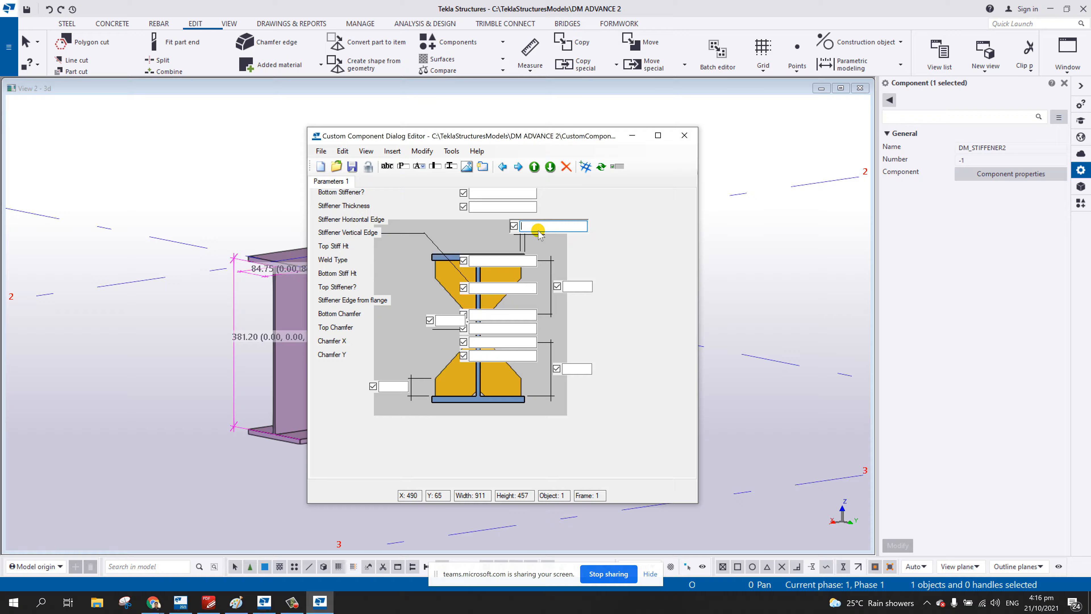
double_click(539, 231)
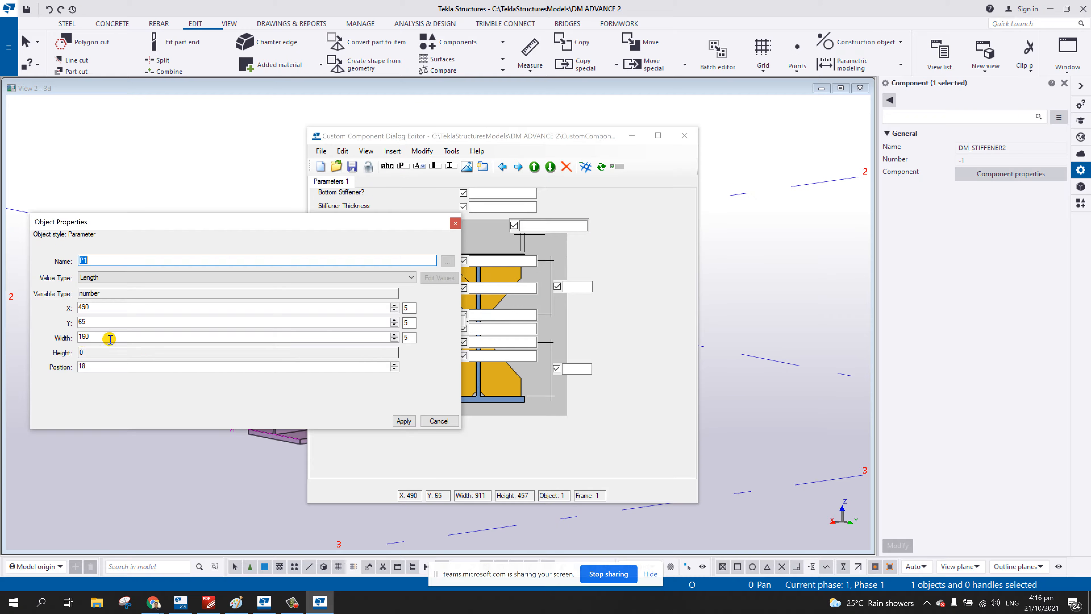
left_click_drag(110, 336, 31, 344)
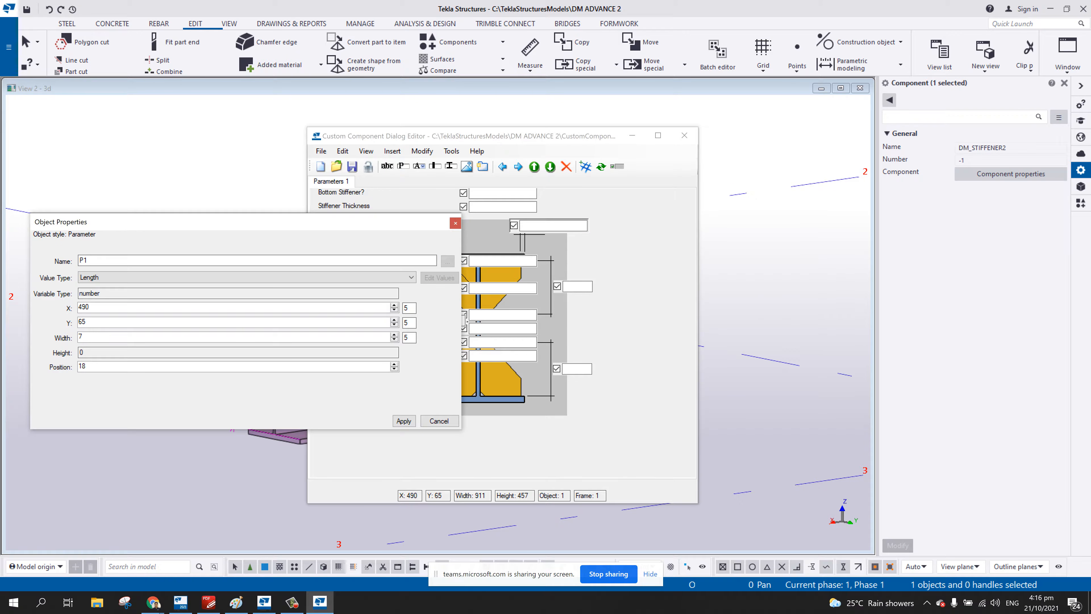
left_click(404, 421)
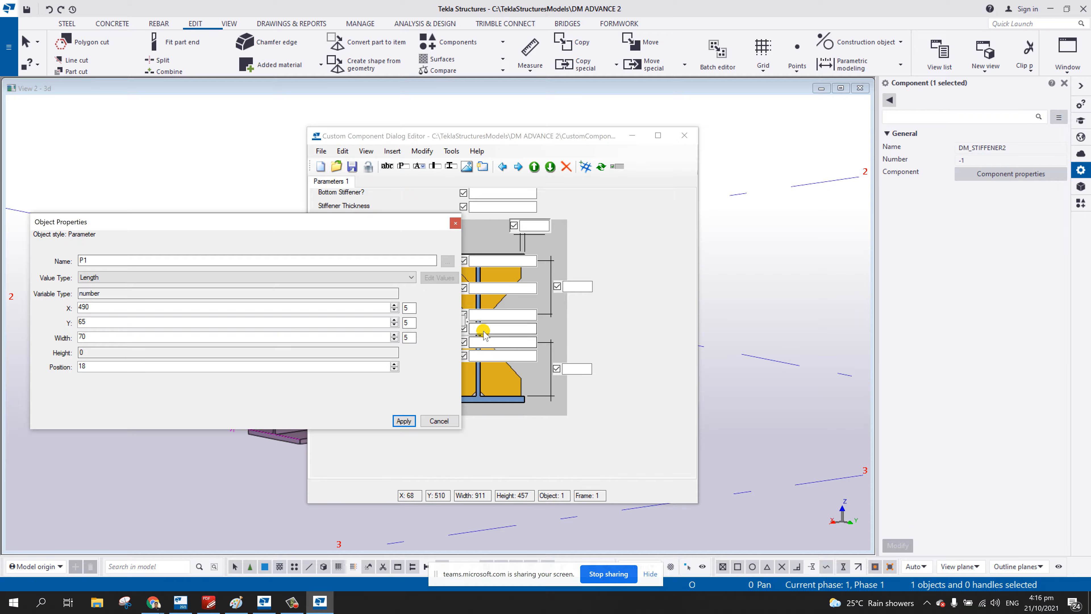
left_click(455, 223)
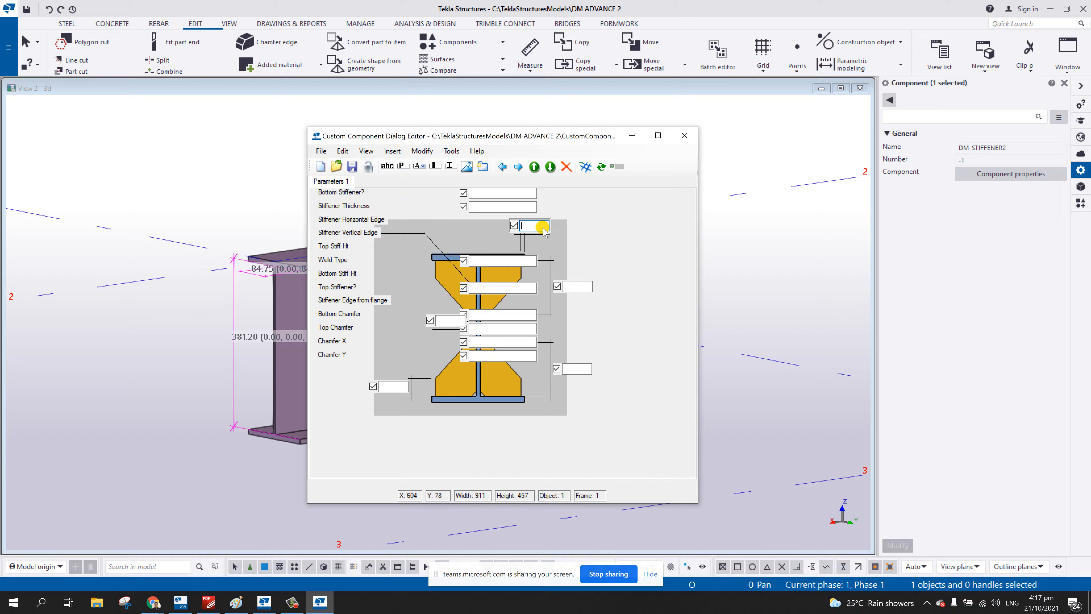
left_click_drag(533, 230, 530, 233)
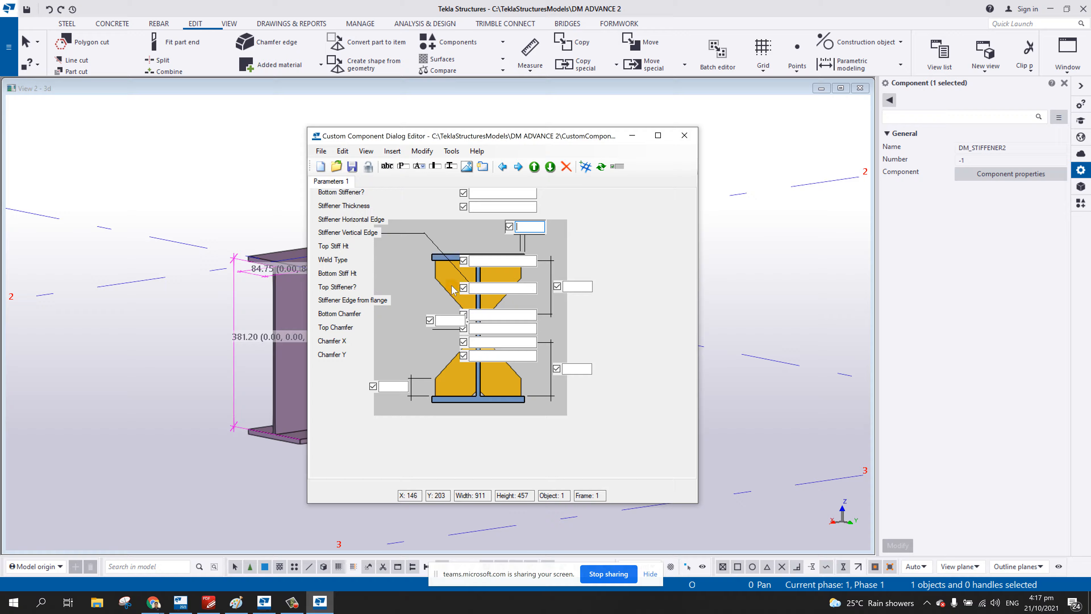
- Move the Stiffener Thickness label and value field beside the picture's upper right side and set the field's width to 70
left_click(490, 316)
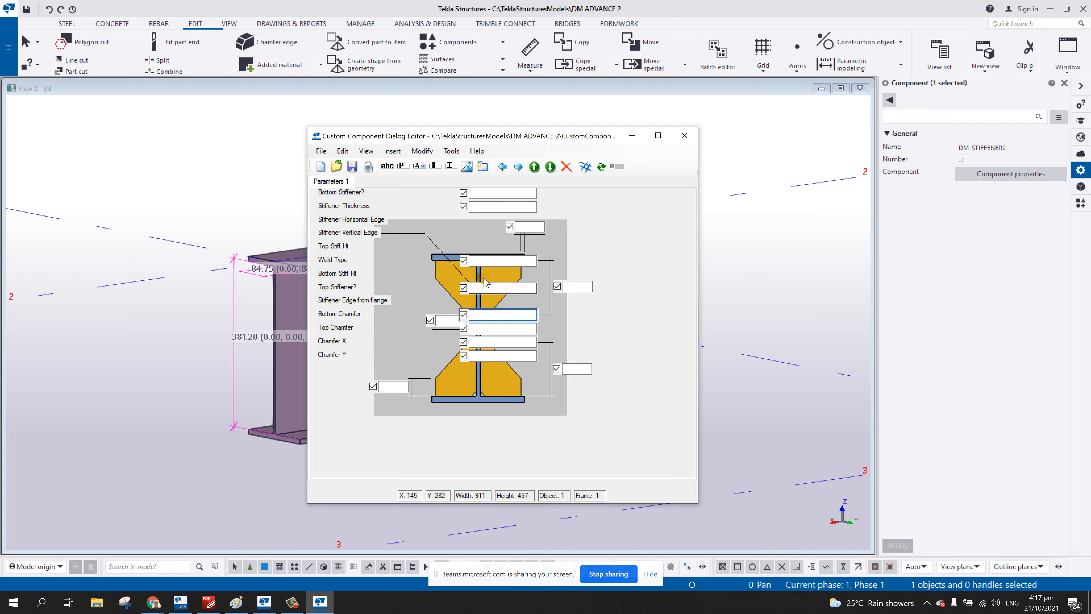
left_click(353, 206)
left_click_drag(356, 208, 644, 250)
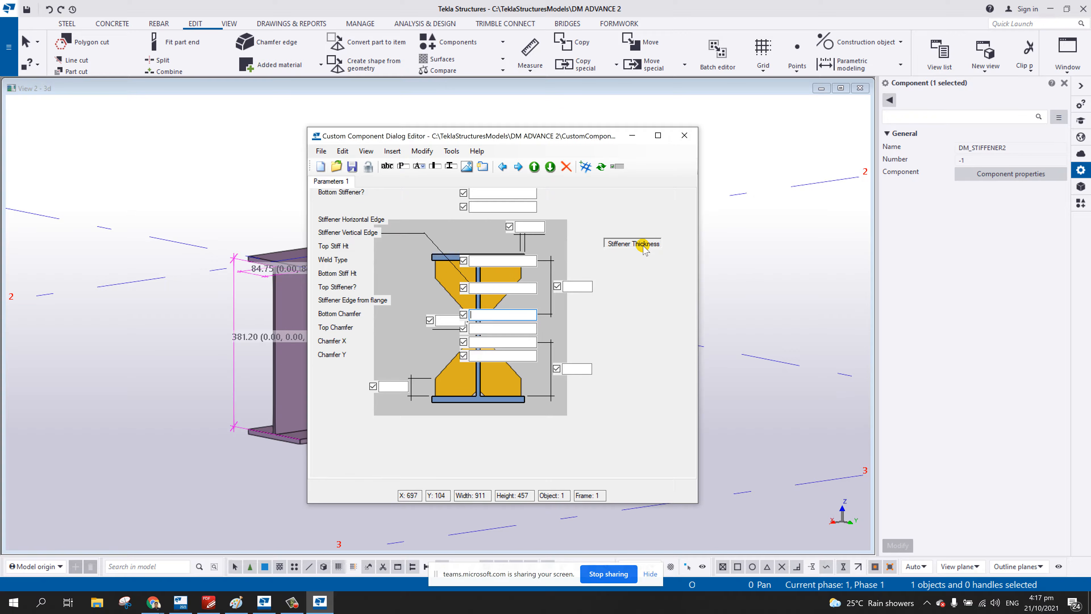
left_click_drag(486, 208, 628, 261)
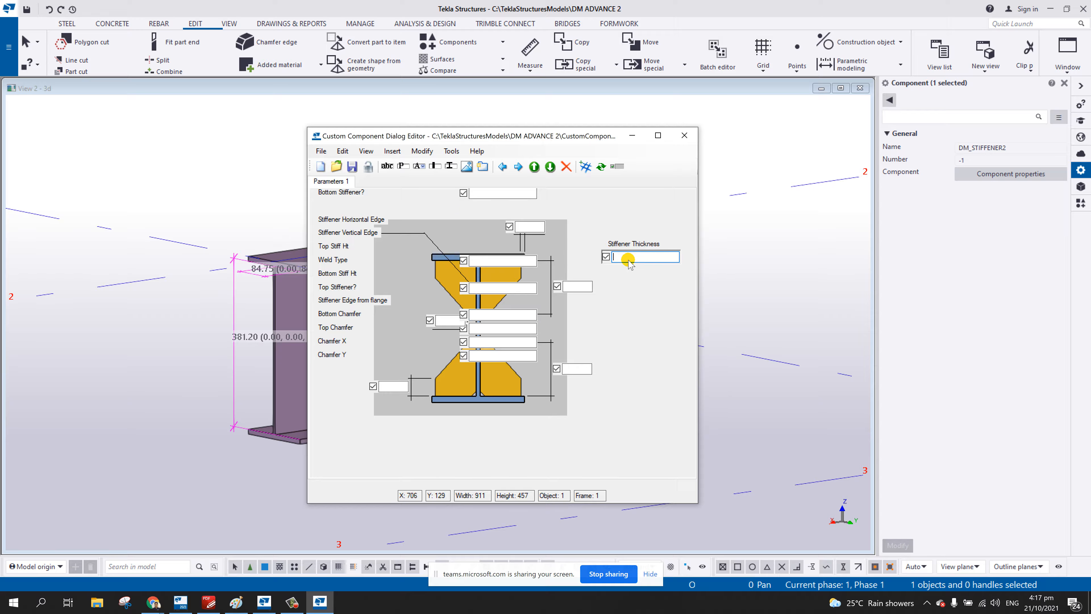
double_click(628, 261)
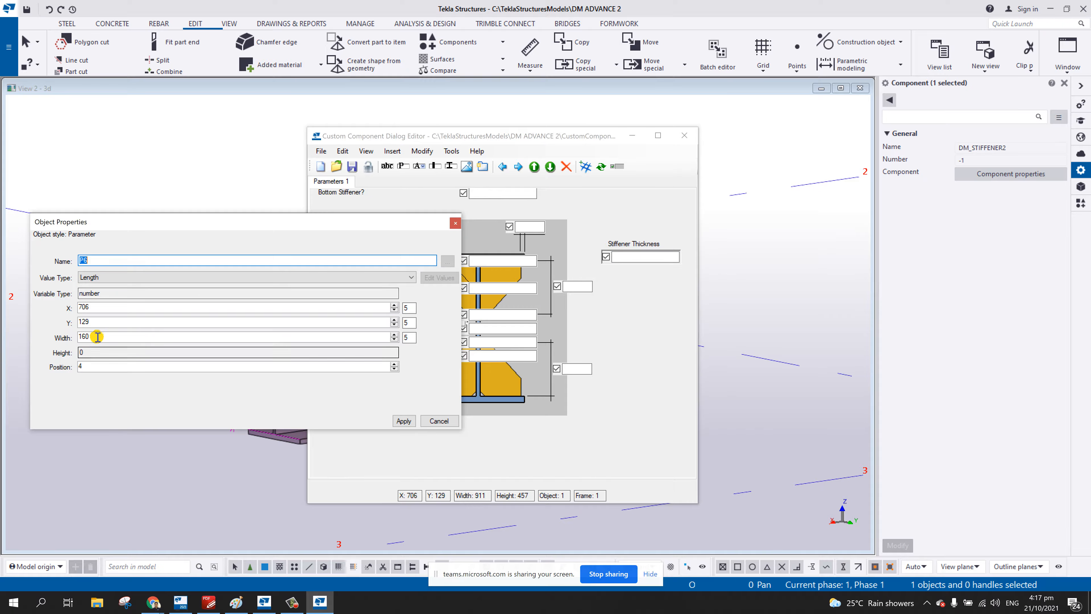
left_click_drag(96, 337, 62, 344)
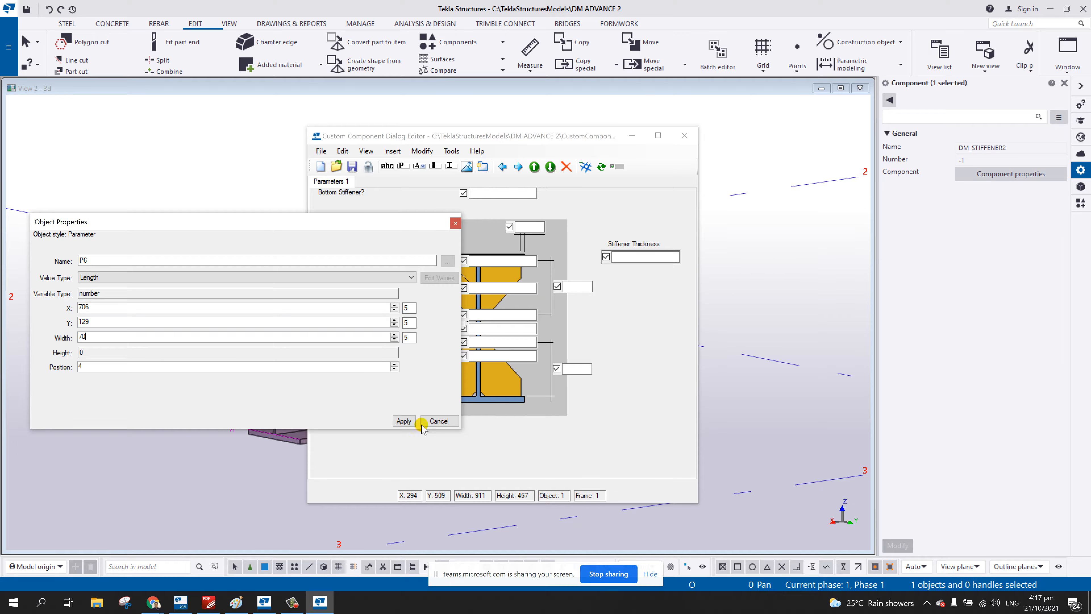
left_click(404, 421)
left_click(438, 421)
- Align the Stiffener Thickness label and its narrowed value field directly above one another
left_click(626, 257)
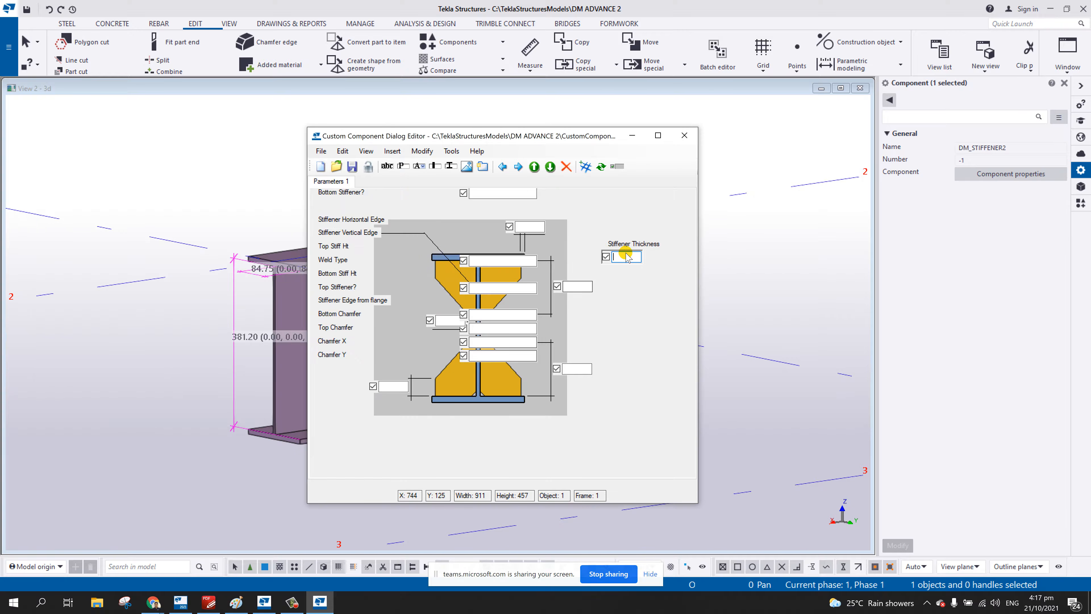
left_click_drag(627, 257, 631, 260)
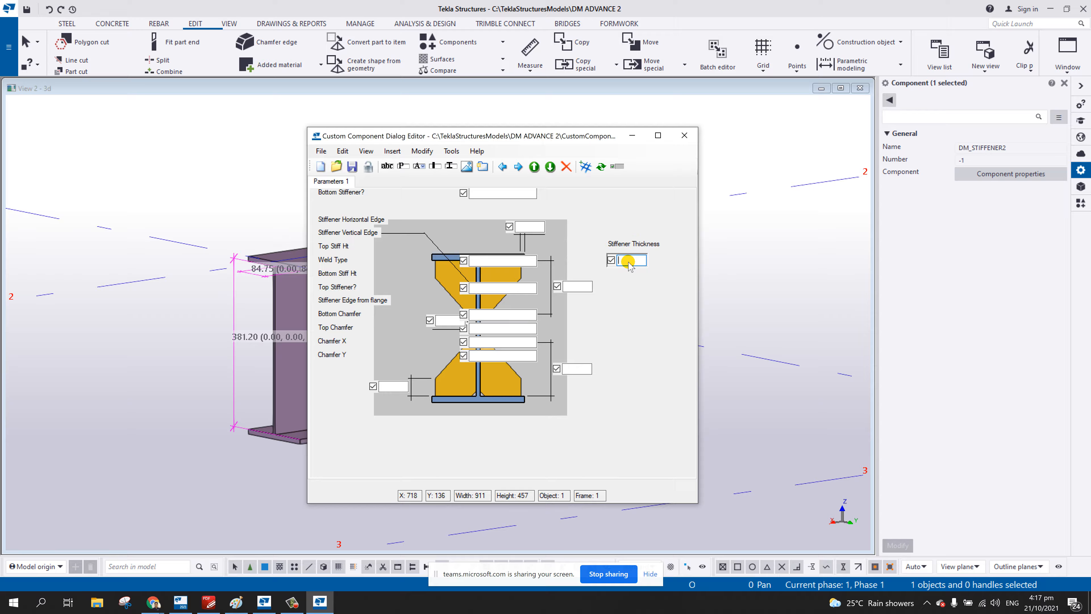
left_click(635, 244)
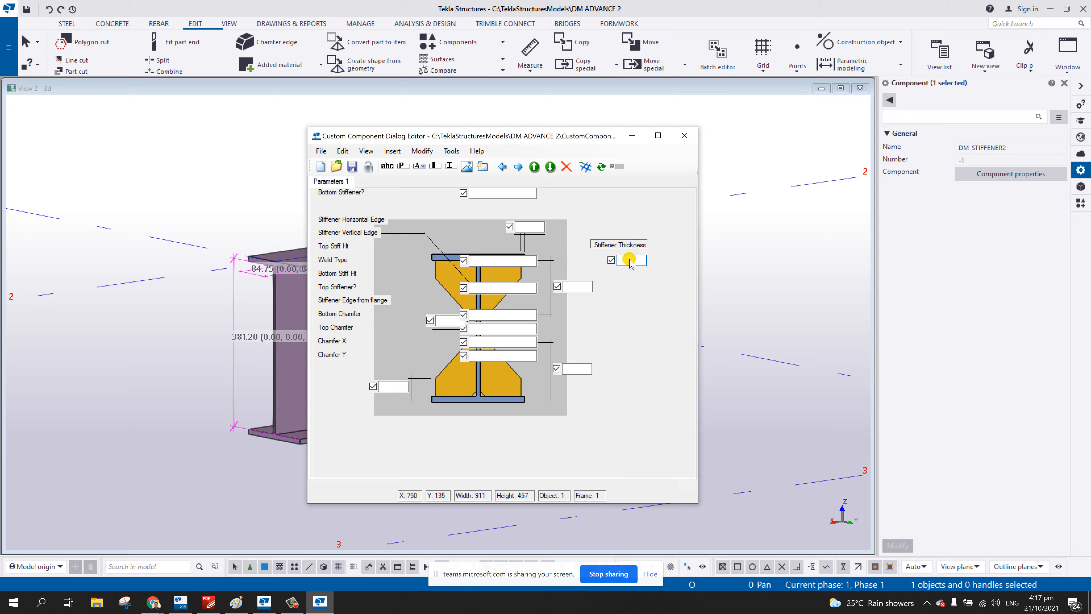
left_click_drag(630, 263, 623, 257)
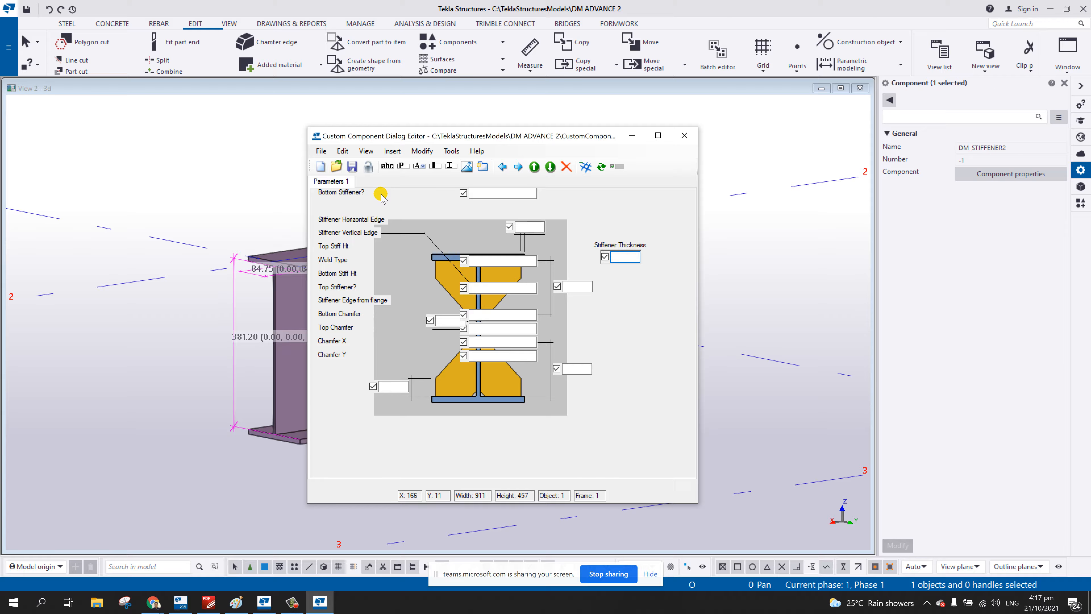
- Delete the Stiffener Horizontal Edge, Stiffener Vertical Edge and Top Stiff Ht labels
left_click(364, 233)
left_click(359, 214)
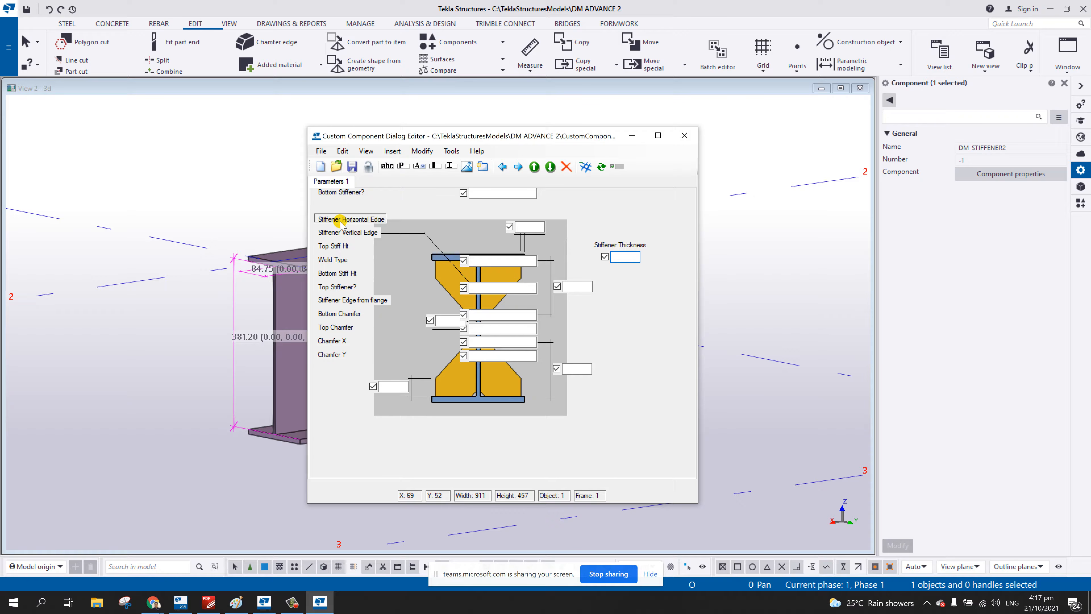
key("Delete")
key("Delete")
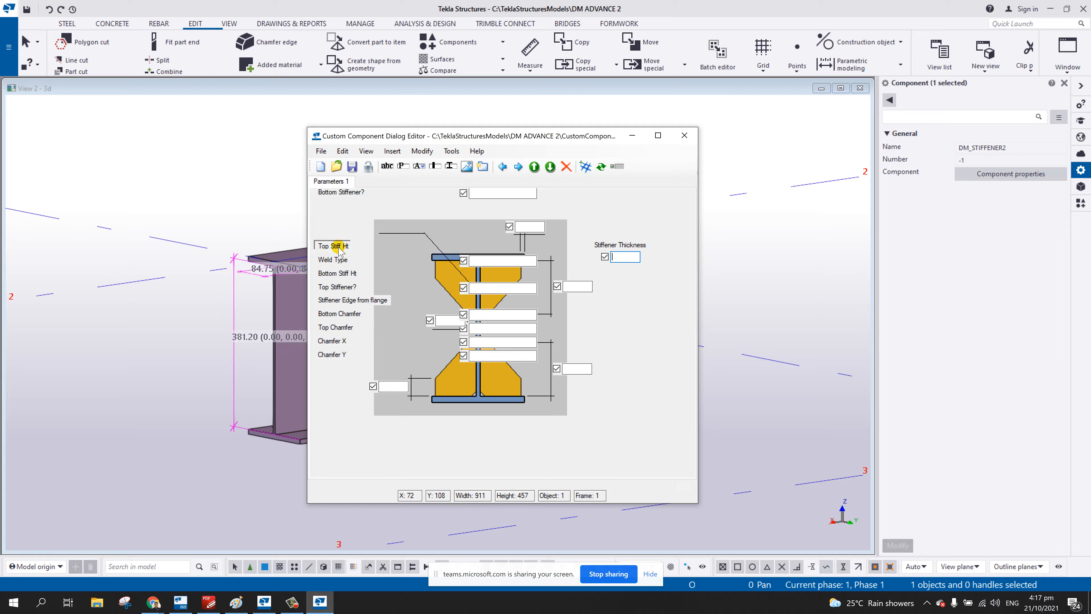
key("Delete")
- Place the Weld Type value field at the start of the picture's upper-left leader line and set its width to 100
left_click(500, 264)
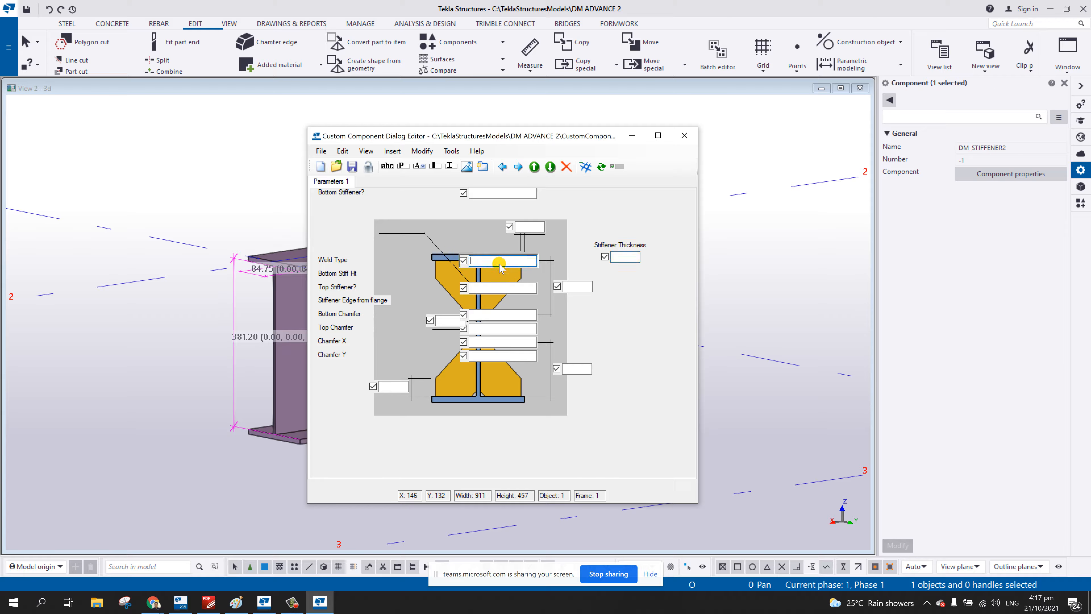
left_click_drag(499, 264, 396, 235)
double_click(375, 240)
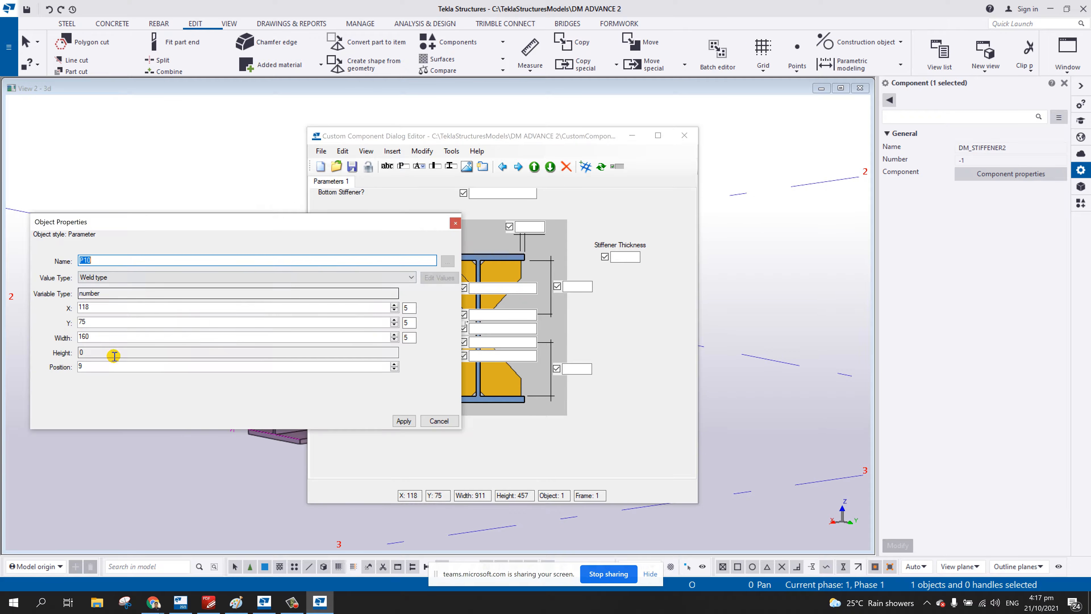
left_click_drag(103, 339, 61, 340)
type("100")
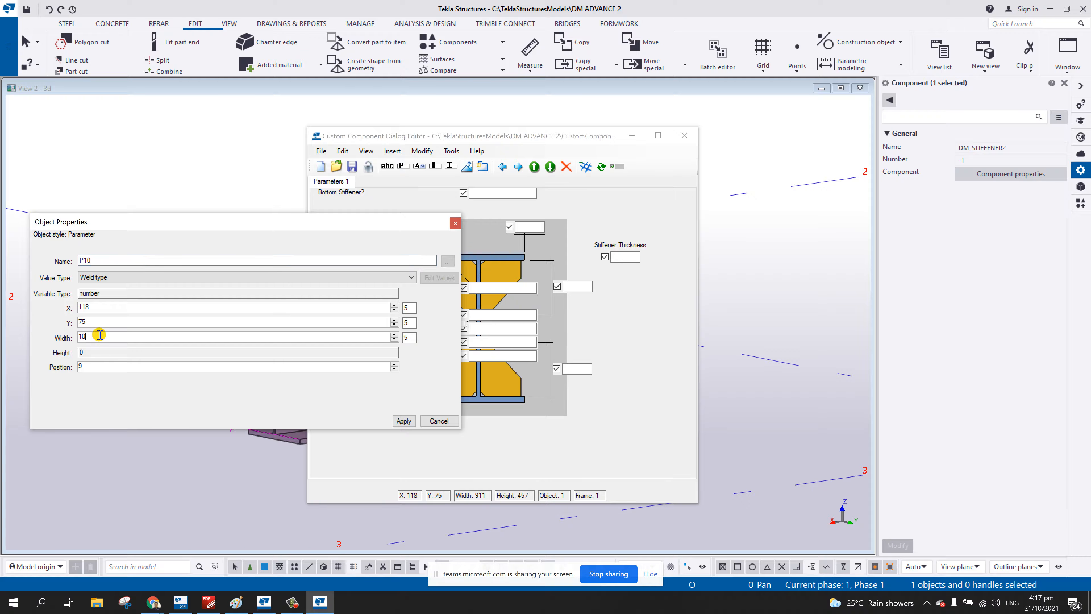
left_click(426, 423)
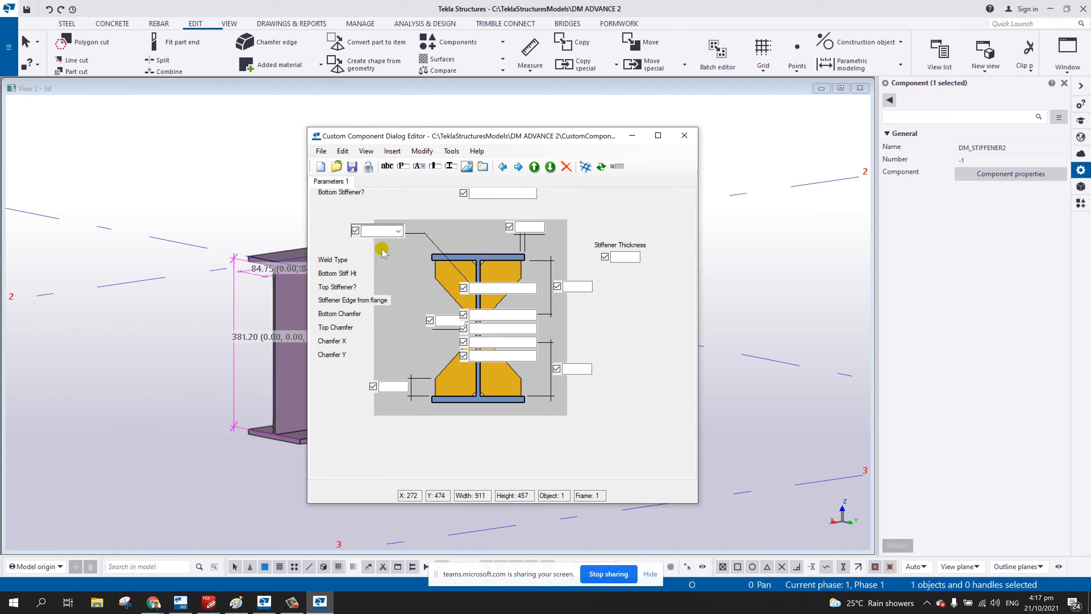
left_click_drag(378, 228, 391, 233)
- Delete the Weld Type and Bottom Stiff Ht labels and move the Stiffener Edge from flange label below the picture's lower-right corner
left_click(333, 261)
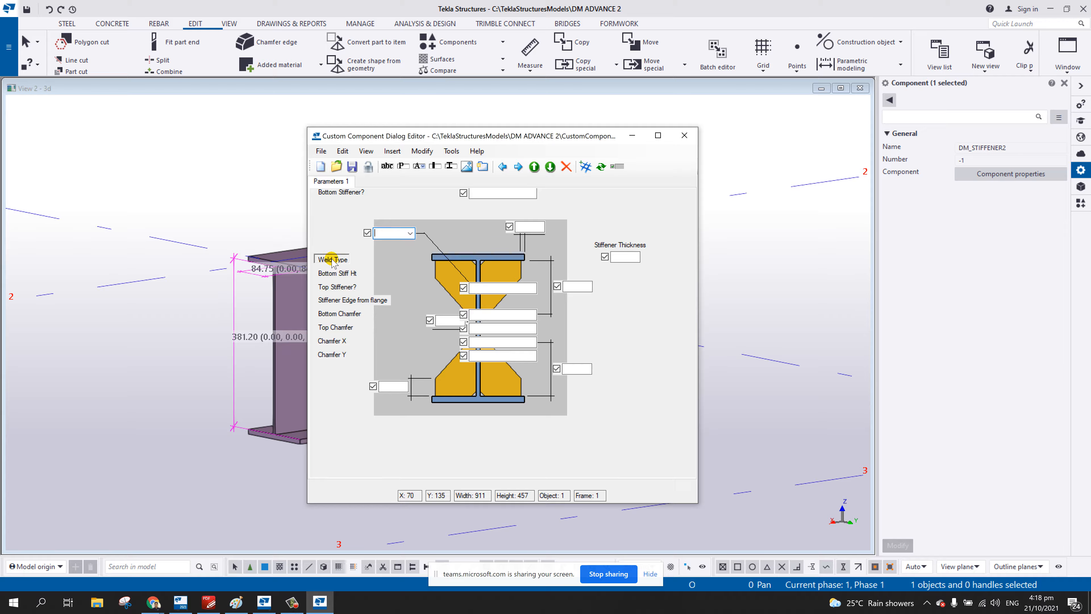
key("Delete")
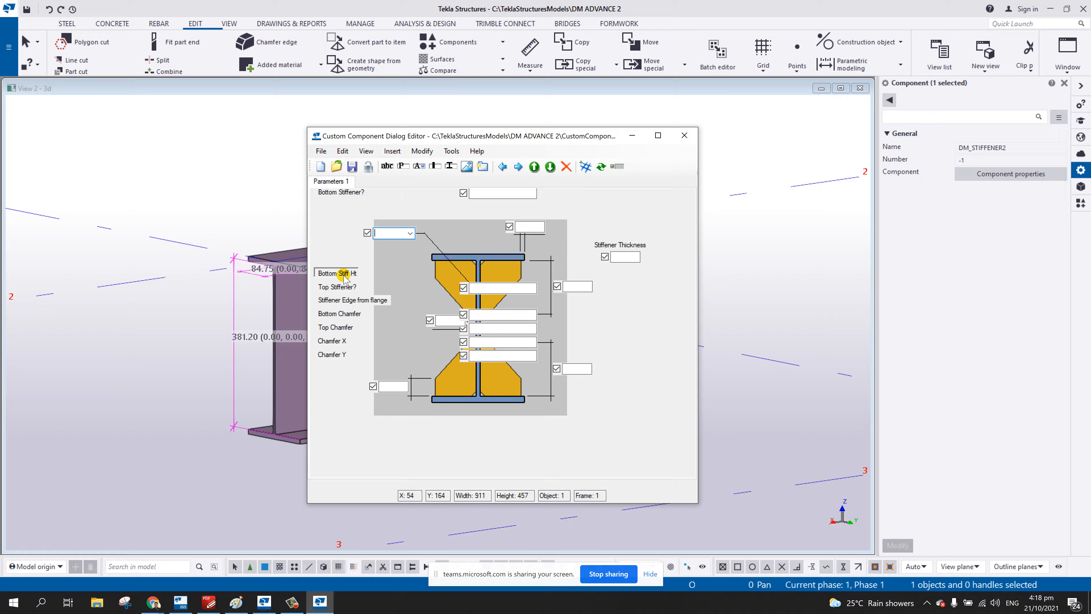
key("Delete")
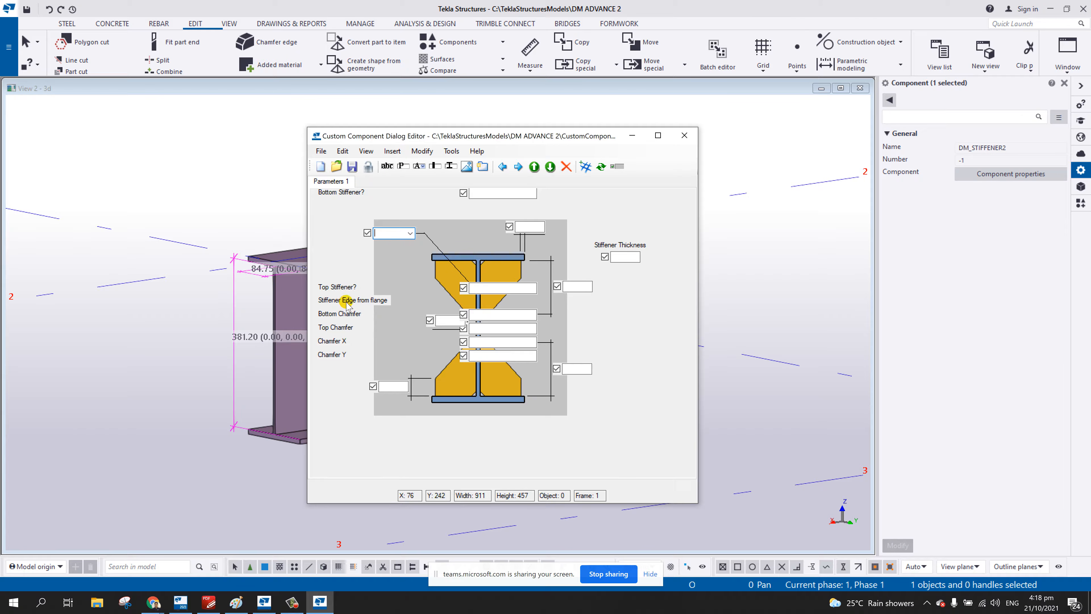
left_click_drag(348, 302, 631, 434)
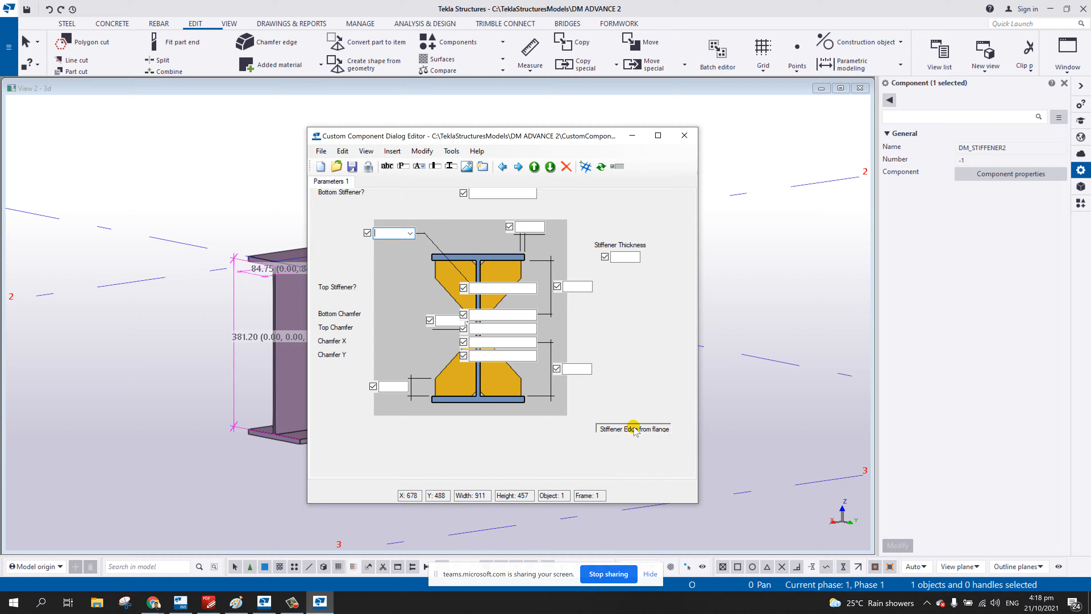
- Place the Bottom Chamfer label and value field side by side beneath the picture and set the field's width to 100
left_click(340, 313)
left_click_drag(476, 318, 483, 428)
left_click_drag(340, 314, 508, 440)
double_click(421, 429)
left_click(443, 419)
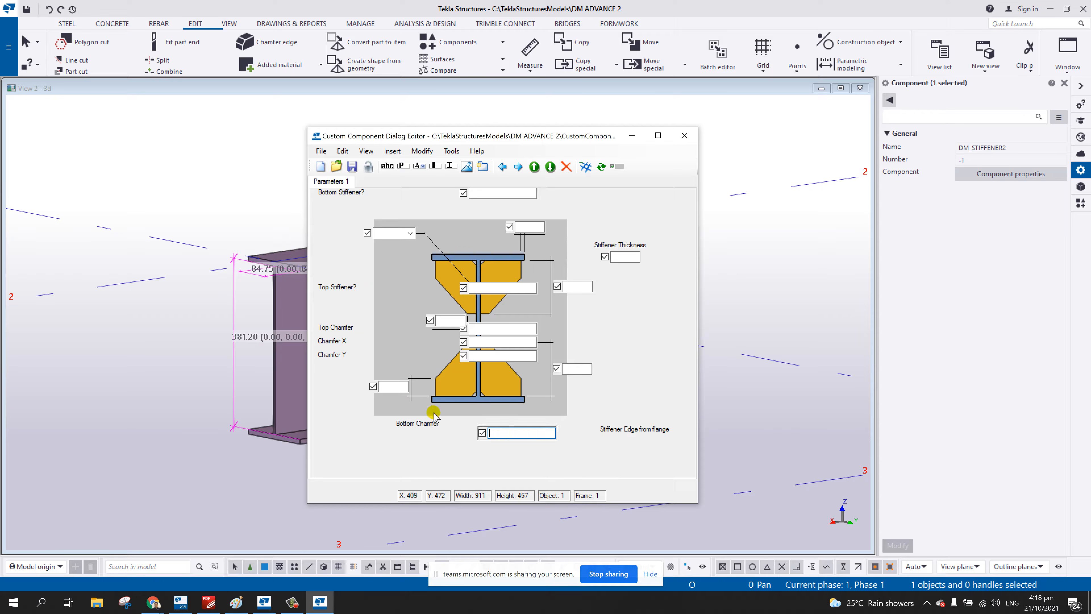
left_click_drag(423, 423, 498, 418)
double_click(500, 420)
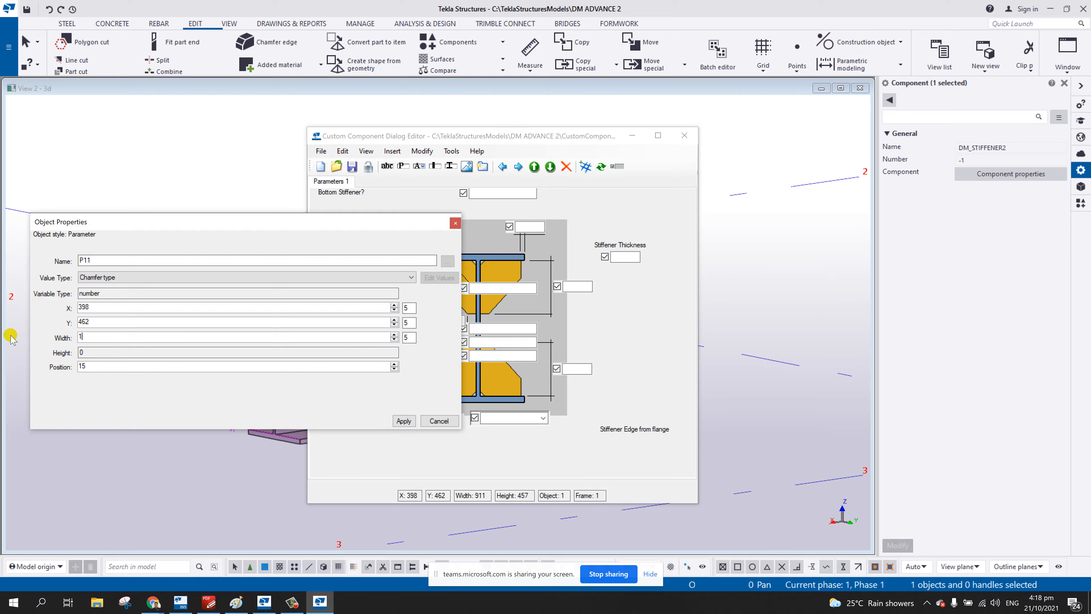
type("100")
left_click(403, 421)
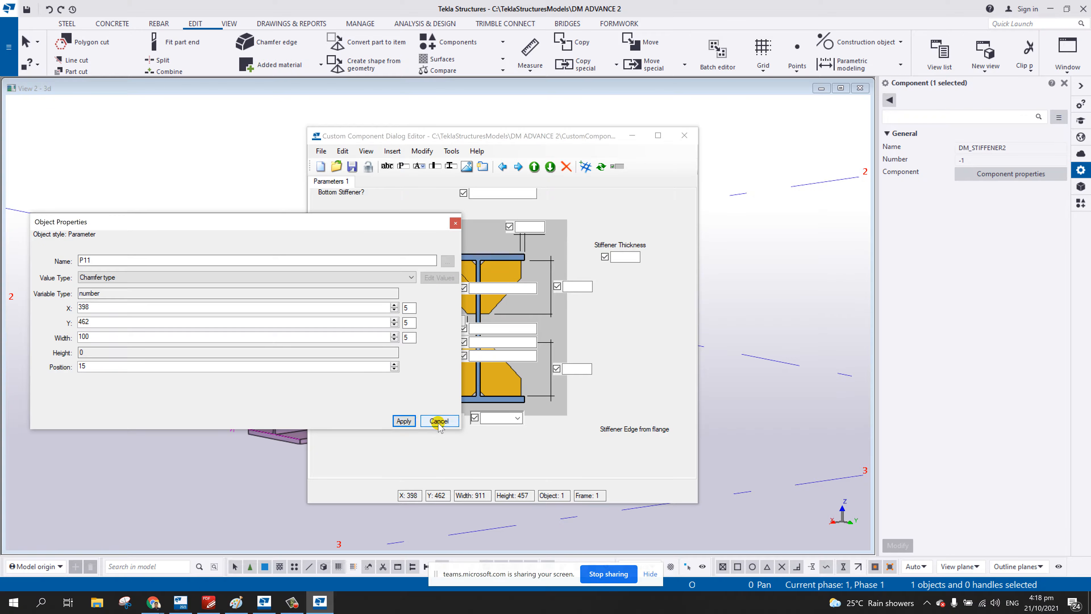
left_click(446, 422)
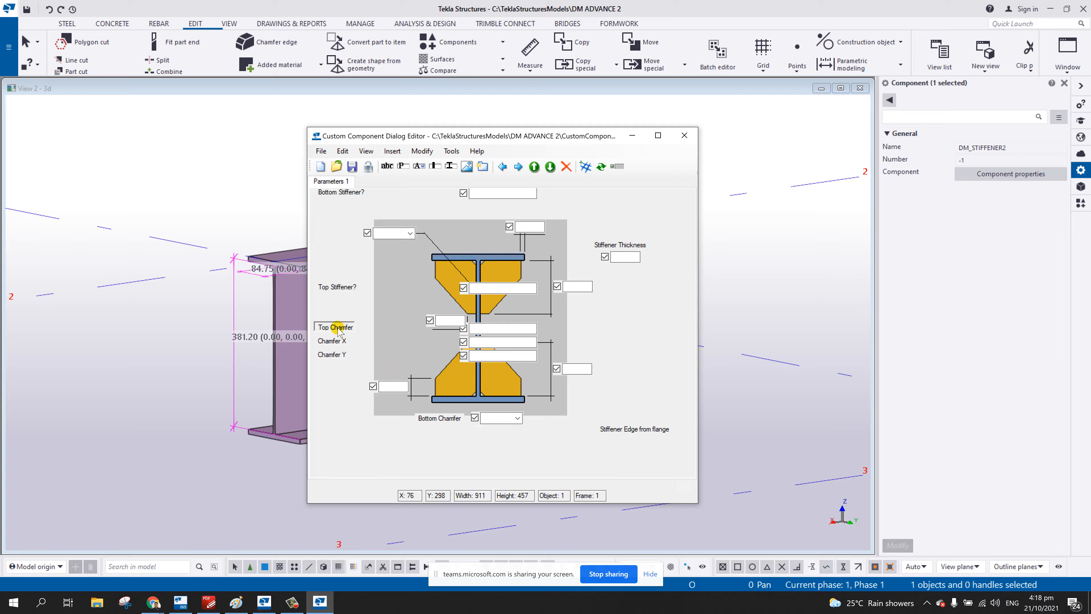
- Shift the Bottom Chamfer label and field further down and place the Top Chamfer label above them, just under the picture
left_click_drag(337, 329, 422, 440)
left_click_drag(408, 432, 382, 428)
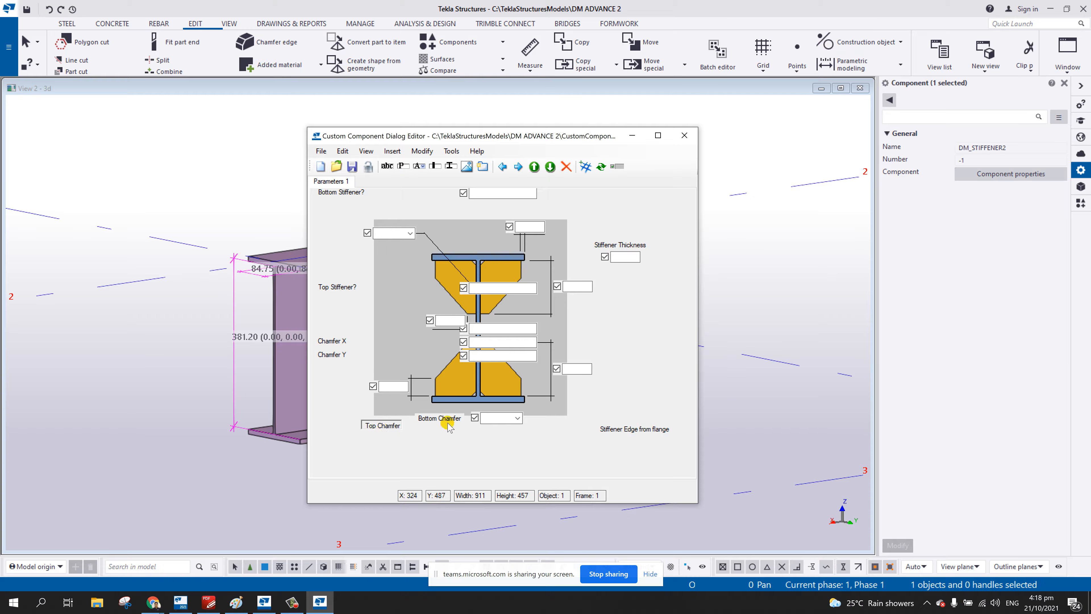
double_click(448, 422)
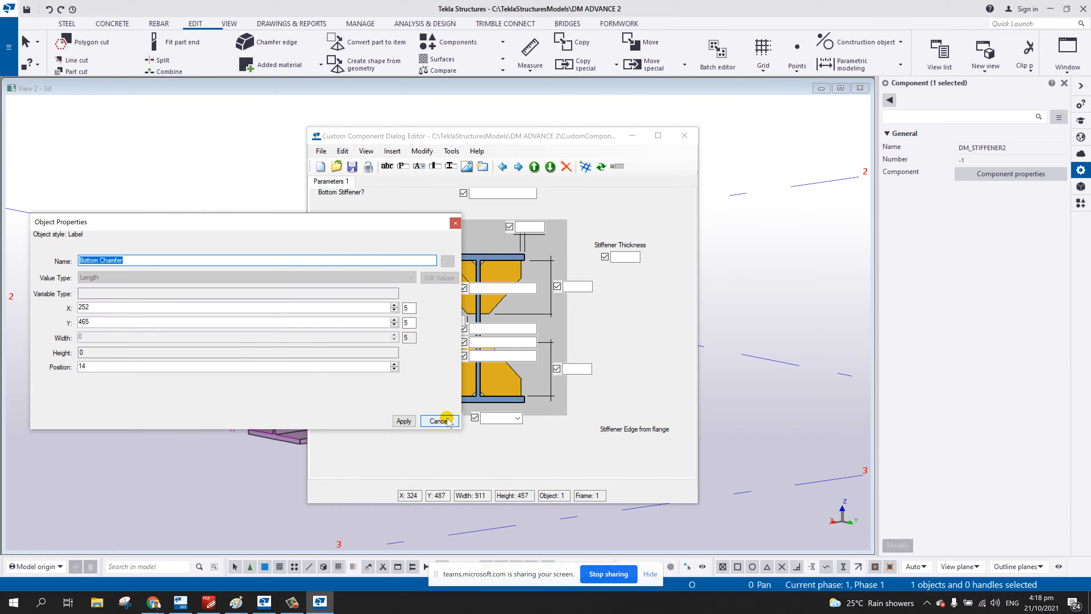
left_click(438, 421)
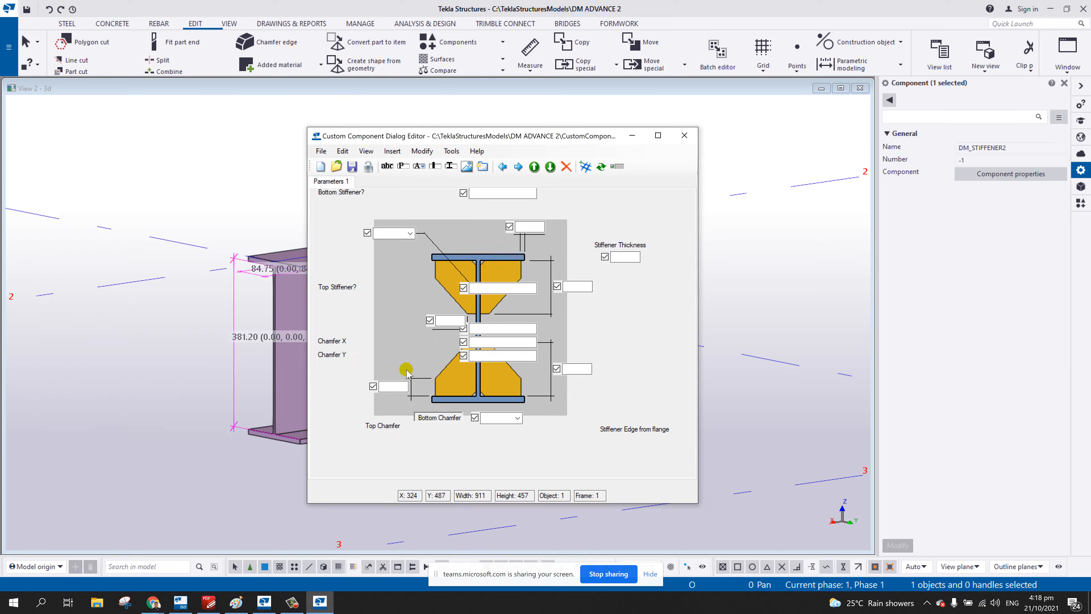
left_click_drag(385, 427, 439, 448)
left_click_drag(495, 417, 491, 444)
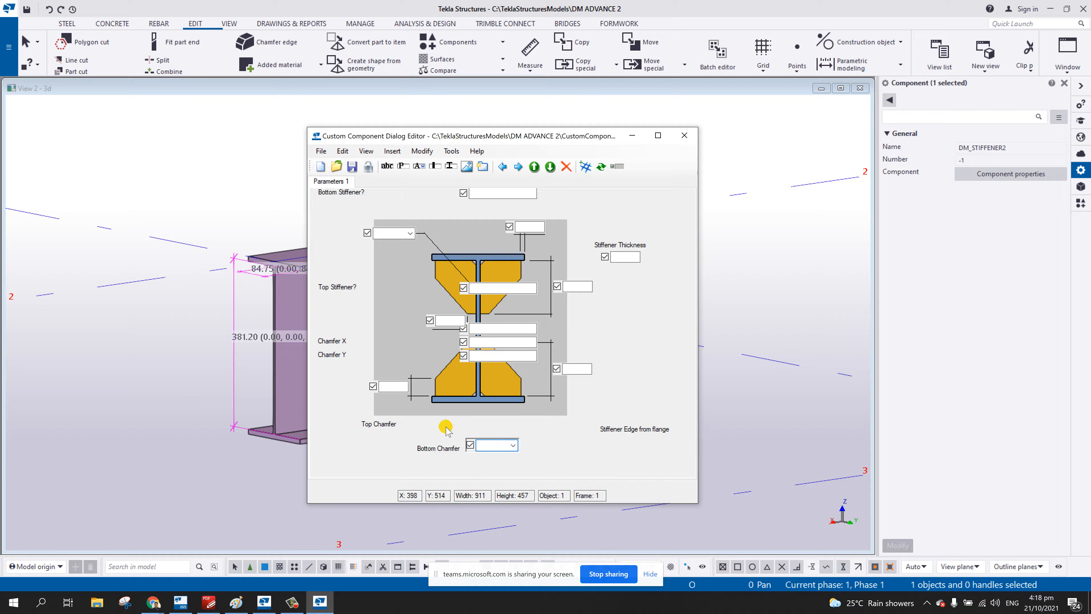
left_click_drag(384, 425, 454, 420)
- Place the Top Chamfer value field beside its label under the picture and set its width to 100
left_click_drag(488, 330, 424, 417)
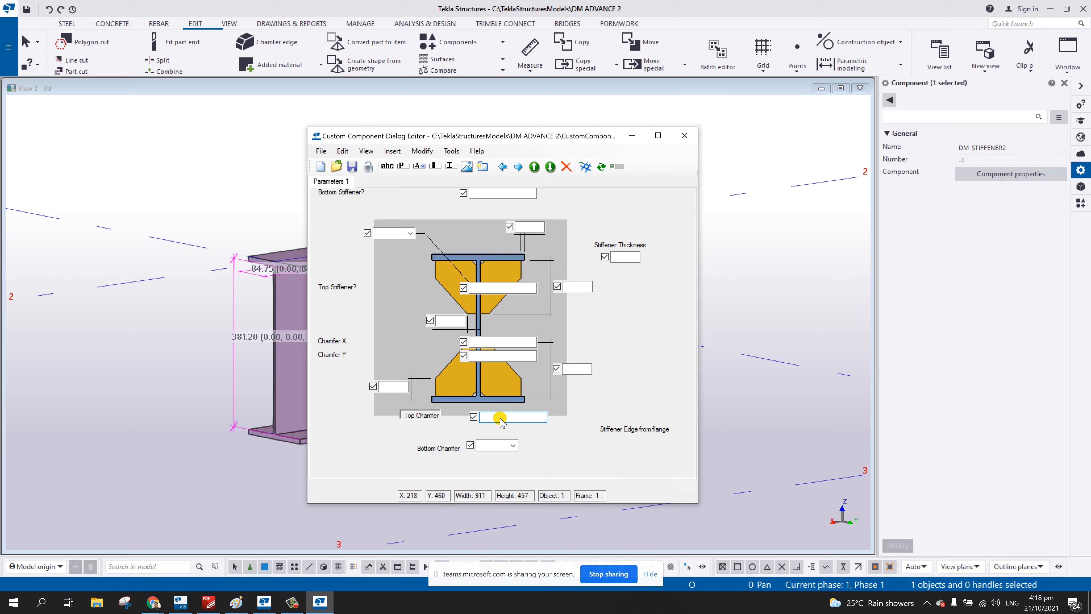
left_click_drag(502, 417, 479, 417)
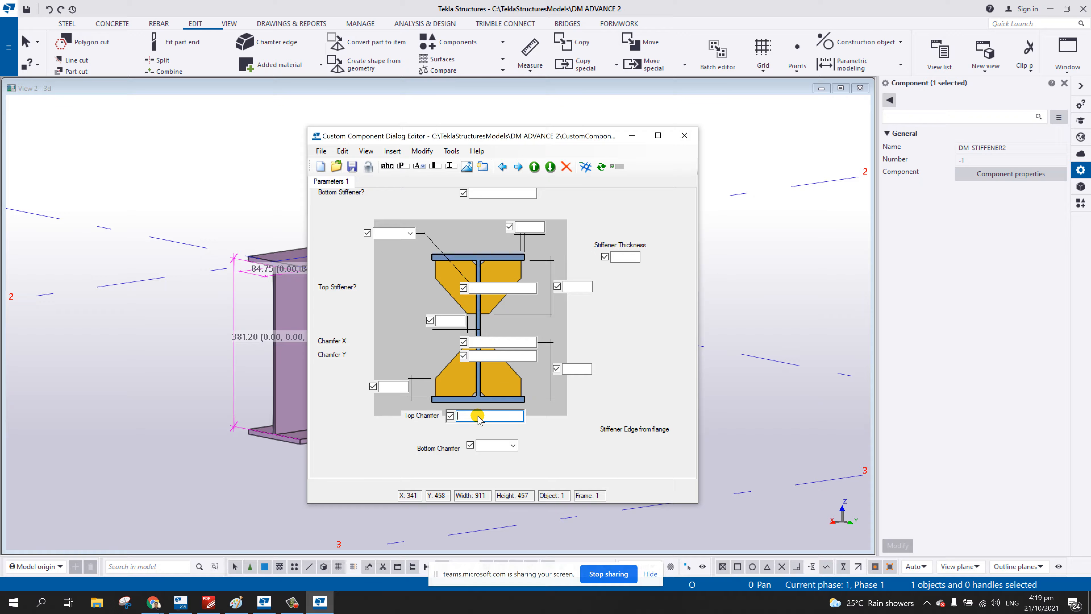
double_click(479, 416)
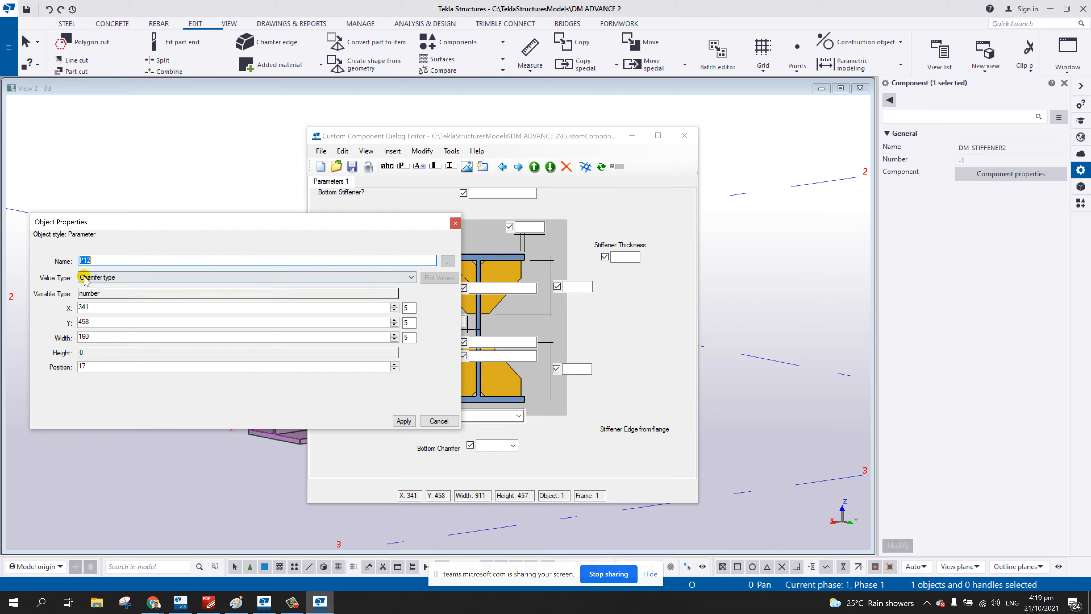
key("Tab")
key("Tab")
key("Tab")
key("Tab")
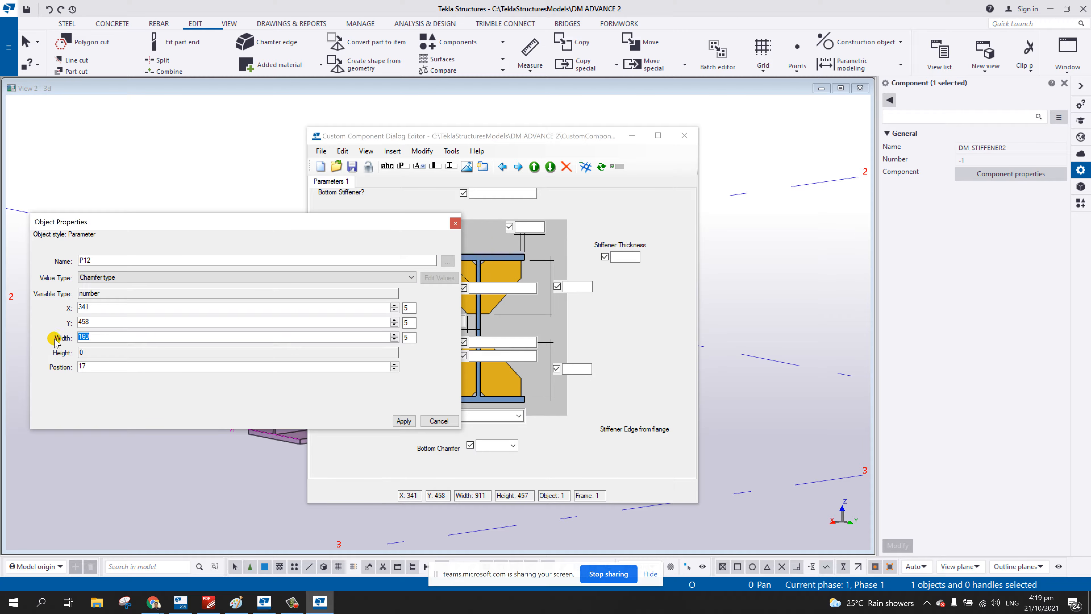
type("70")
left_click_drag(102, 336, 55, 342)
type("100")
left_click(404, 421)
left_click(447, 422)
- Align the Bottom Chamfer label and value field directly beneath the Top Chamfer row
left_click(450, 449)
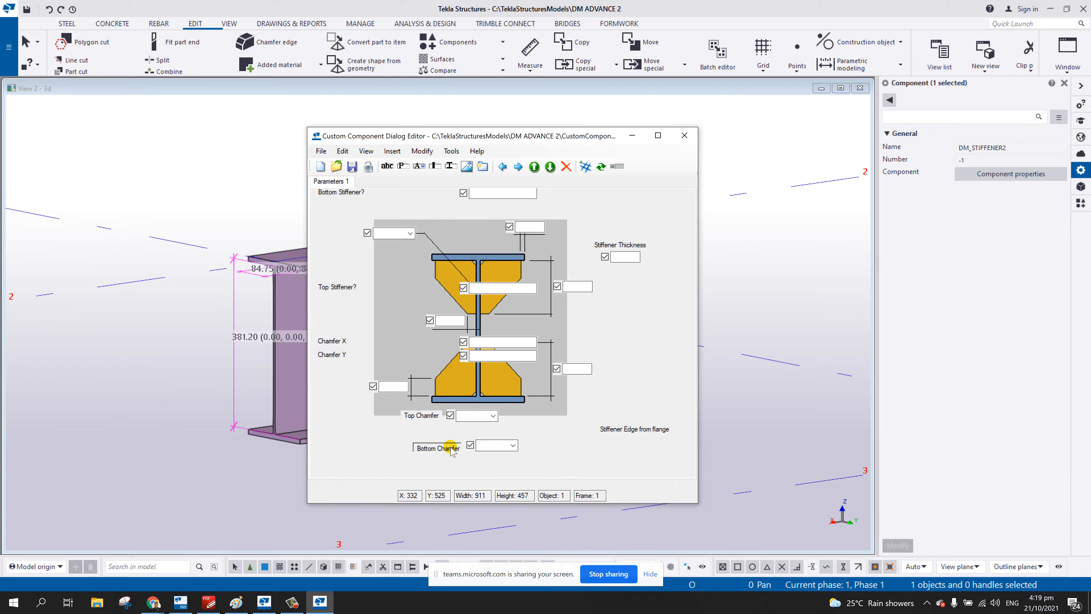
left_click_drag(447, 450, 459, 429)
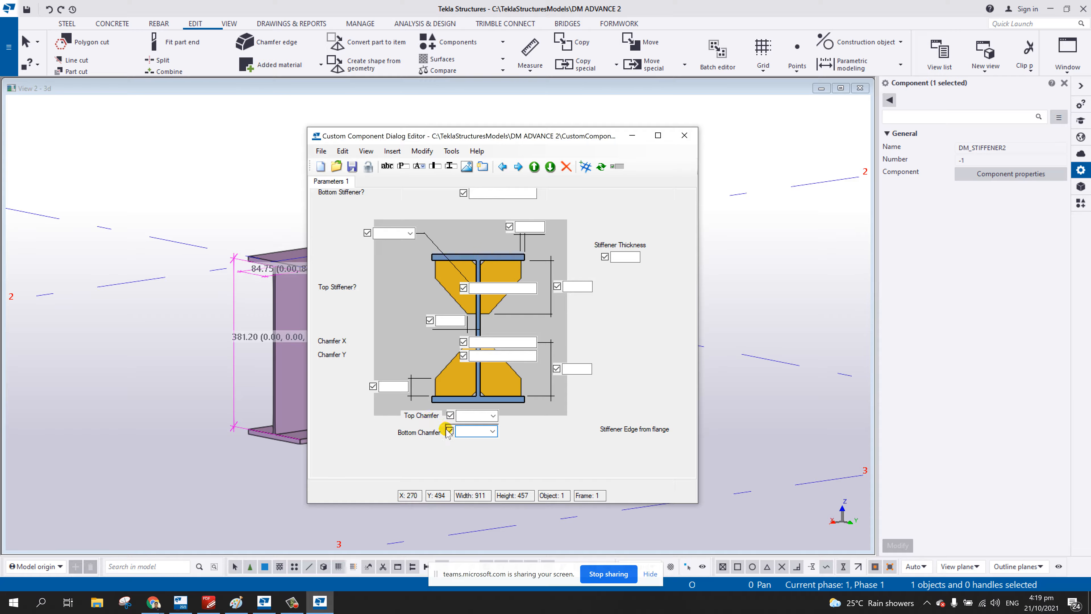
left_click_drag(466, 429, 469, 431)
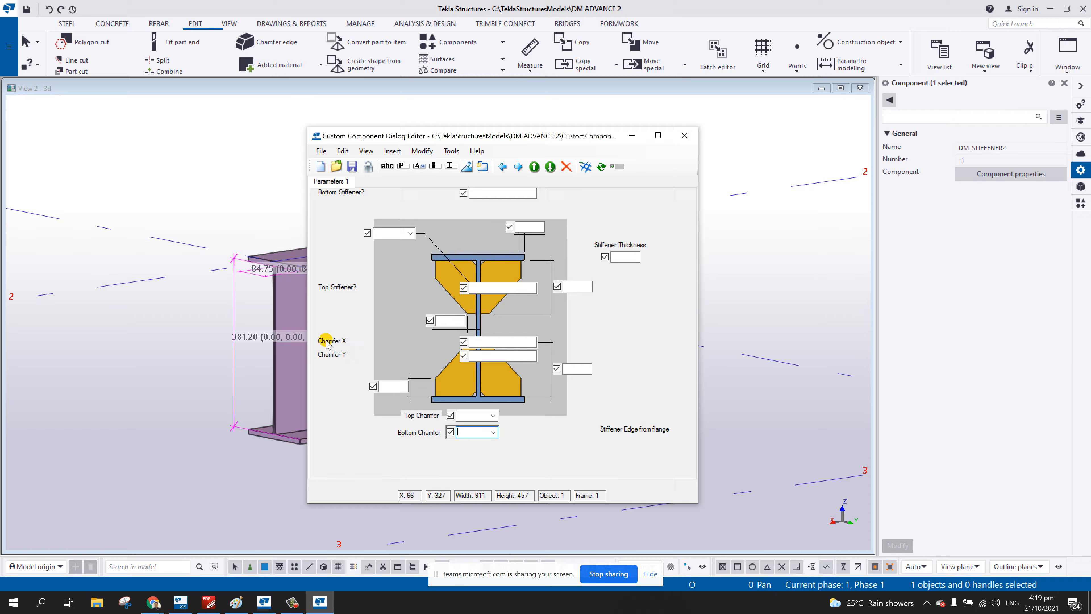
- Place the Chamfer X label and value field, with the Chamfer Y label and value field below them, beneath the Bottom Chamfer row
left_click_drag(332, 342, 437, 456)
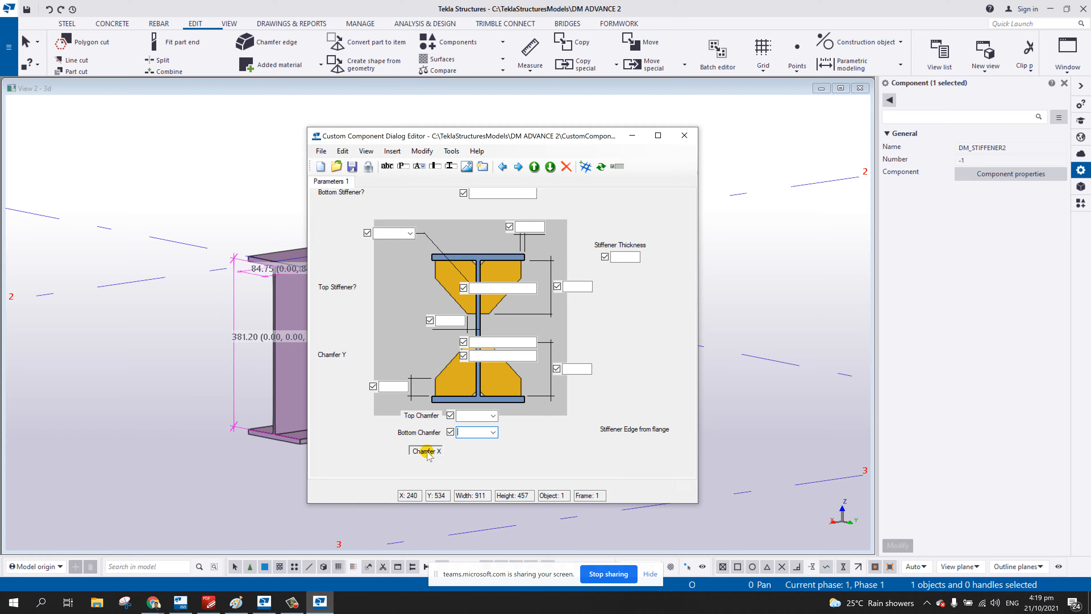
left_click_drag(462, 351, 469, 450)
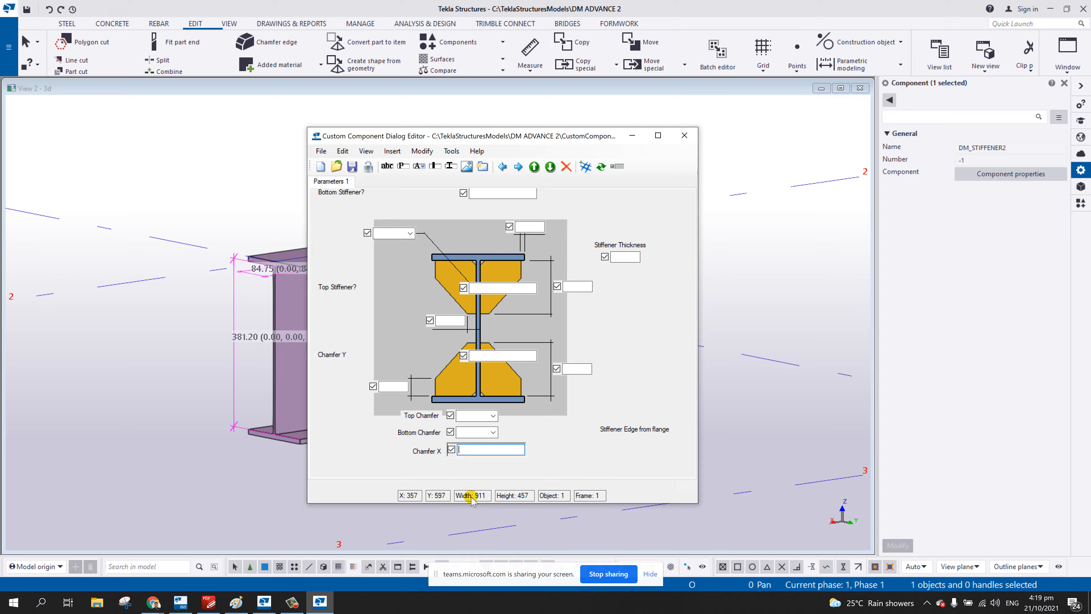
left_click_drag(471, 505, 471, 542)
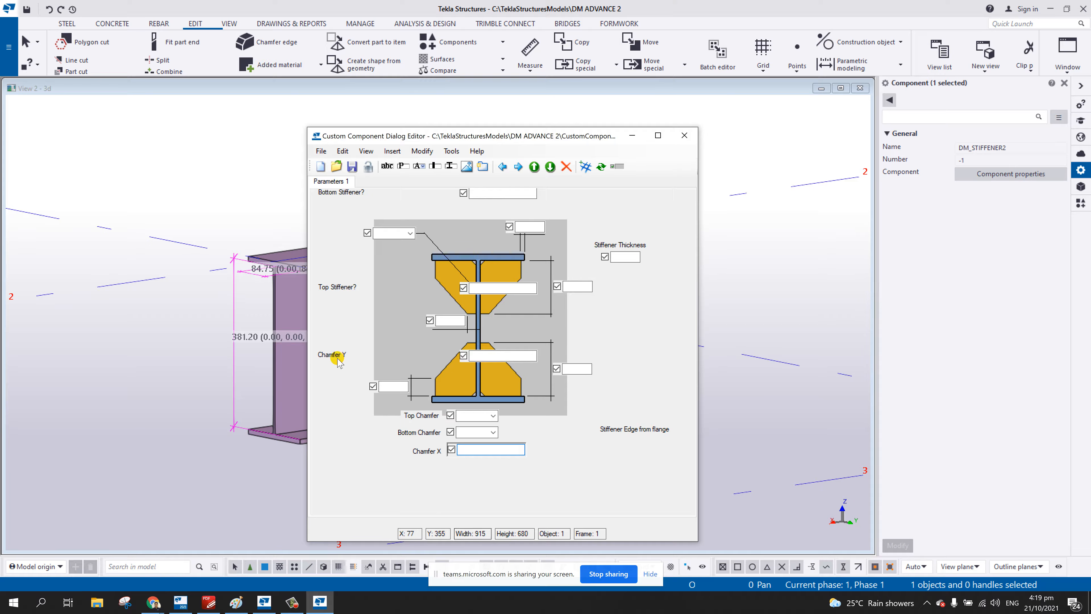
left_click_drag(341, 354, 376, 400)
left_click_drag(401, 439, 431, 471)
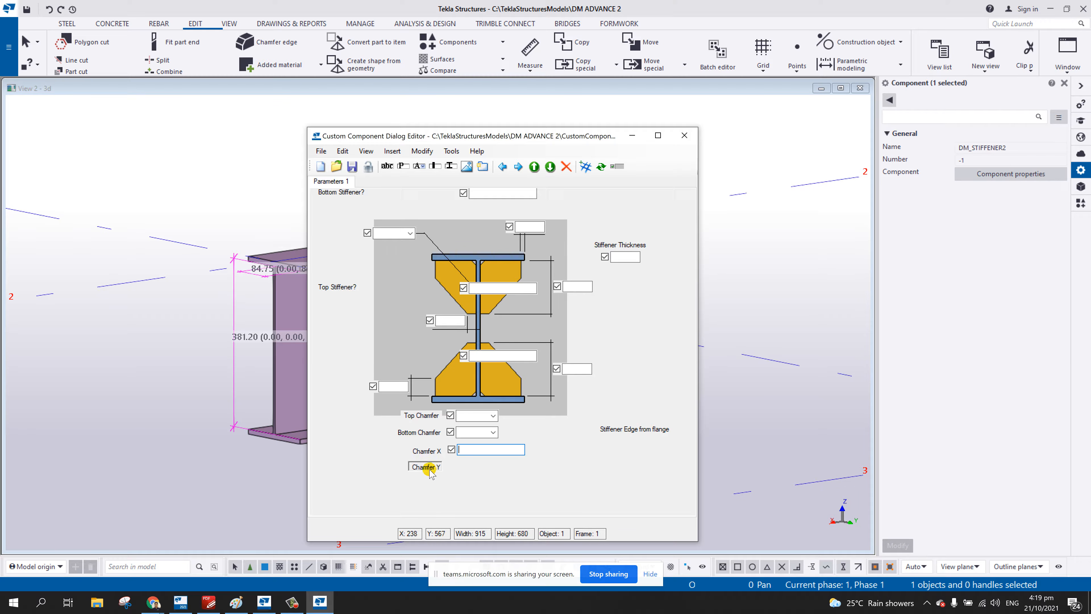
left_click_drag(478, 363, 466, 470)
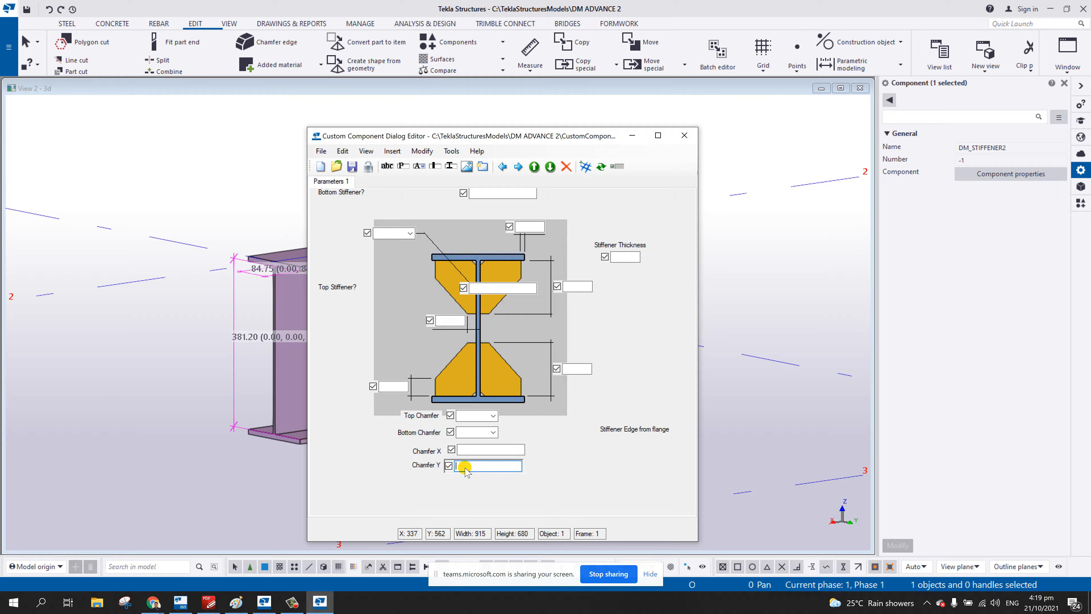
- Set the Chamfer Y and Chamfer X field widths to 70 and line both rows up beneath the Bottom Chamfer row
double_click(469, 469)
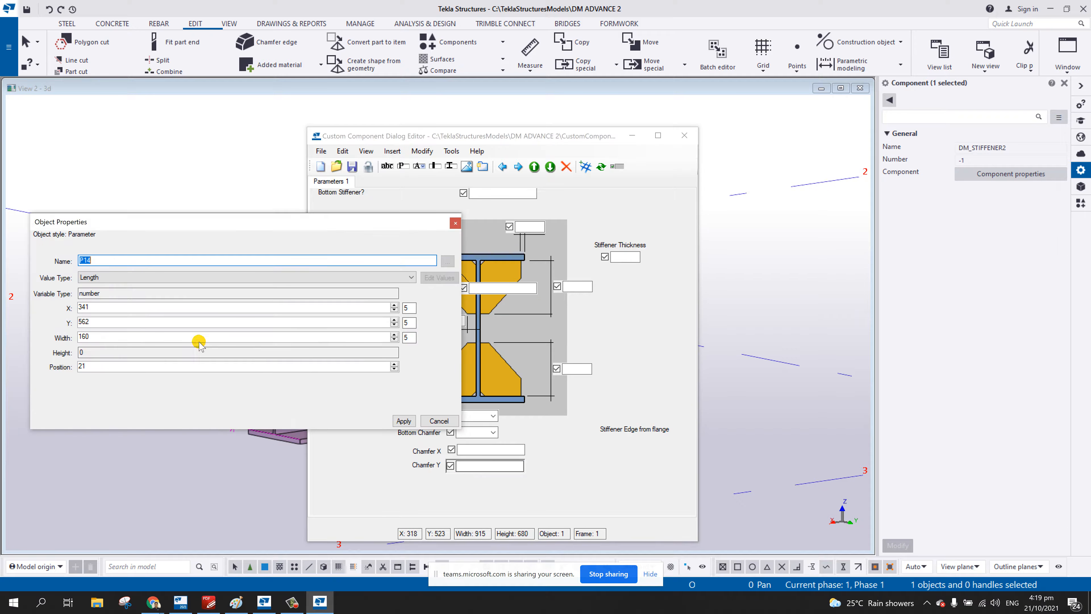
double_click(92, 338)
type("70")
left_click(403, 421)
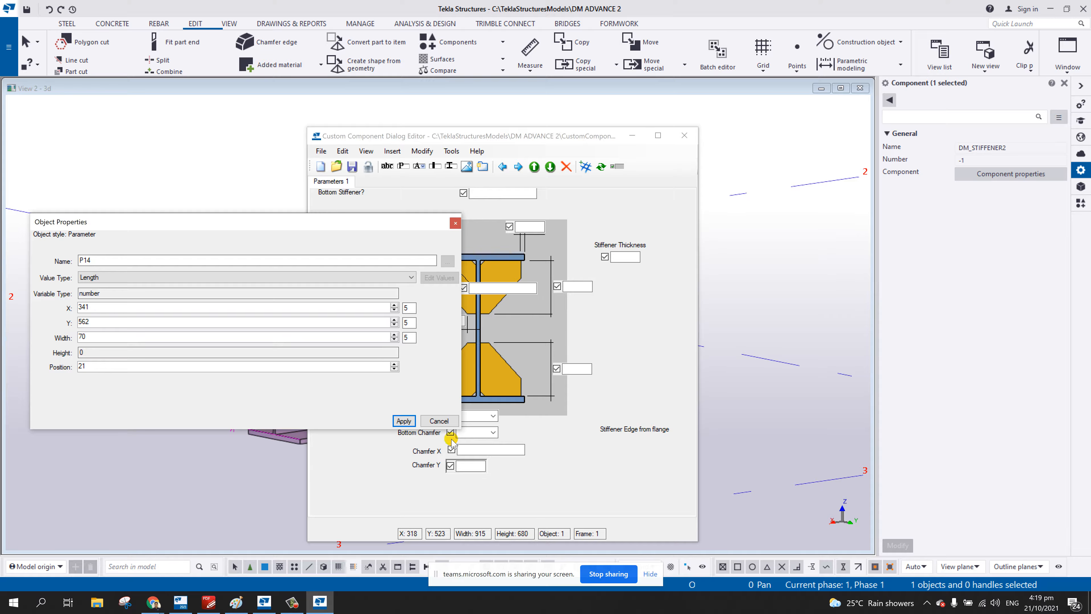
left_click(452, 449)
double_click(95, 337)
type("70")
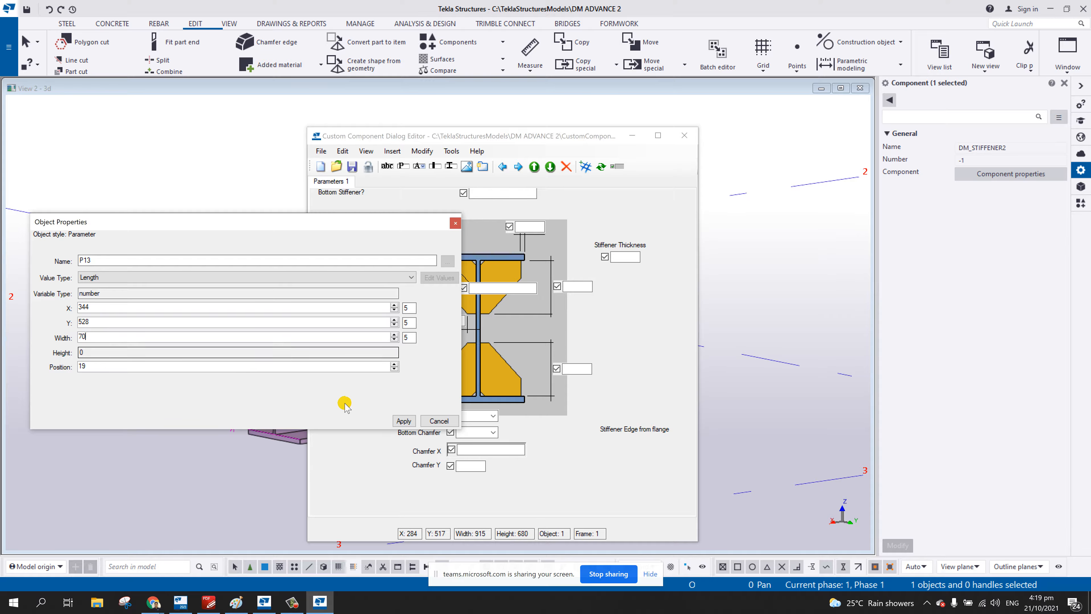
left_click(404, 421)
left_click(439, 421)
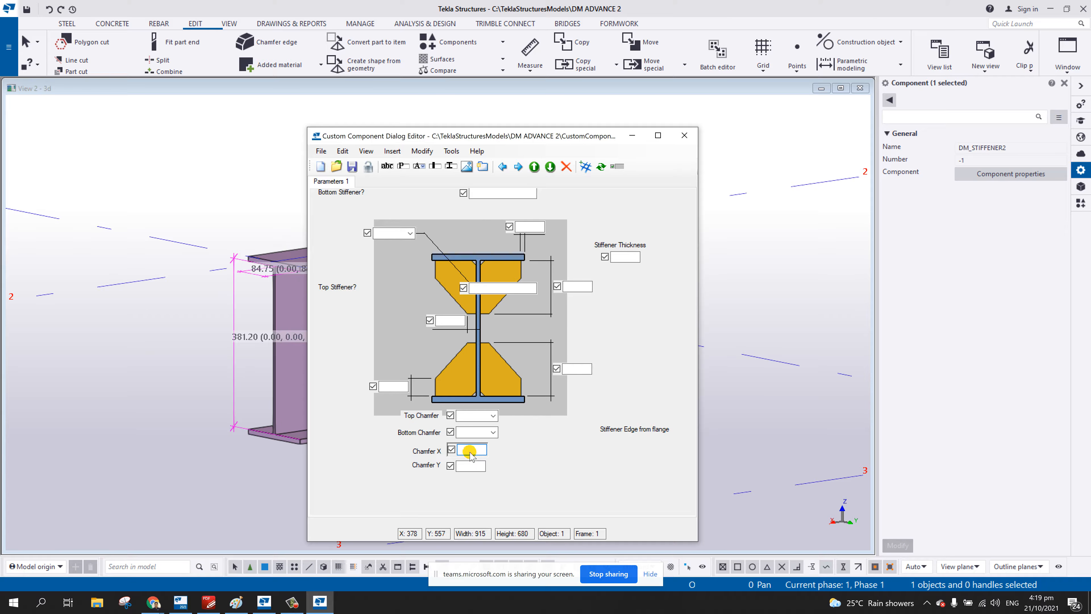
left_click_drag(472, 452, 422, 470)
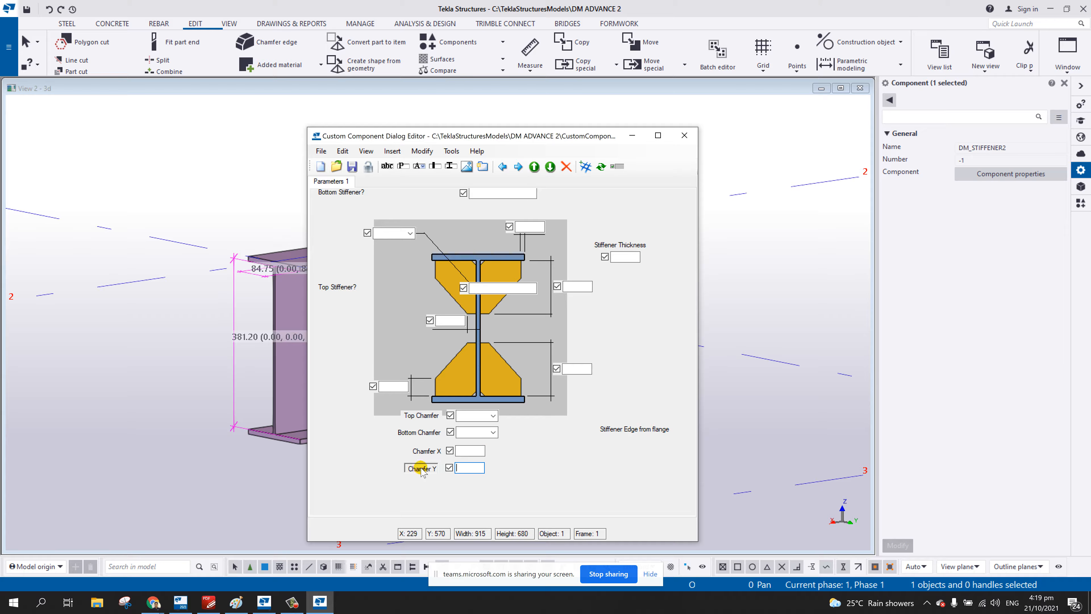
left_click_drag(427, 456, 423, 457)
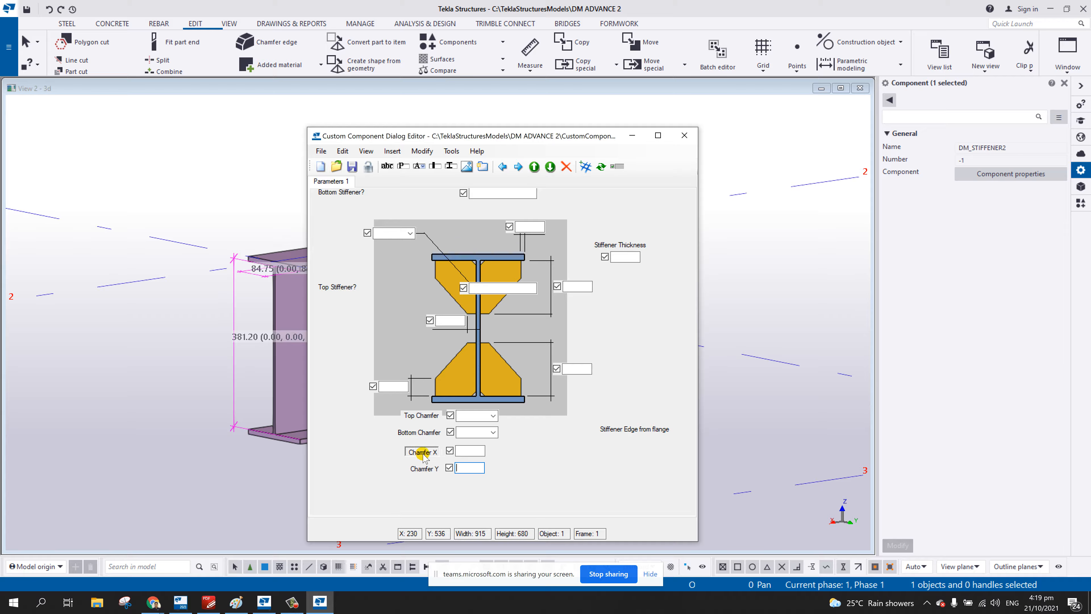
- Set the X position of the Top Chamfer and Bottom Chamfer value fields to 340
double_click(470, 415)
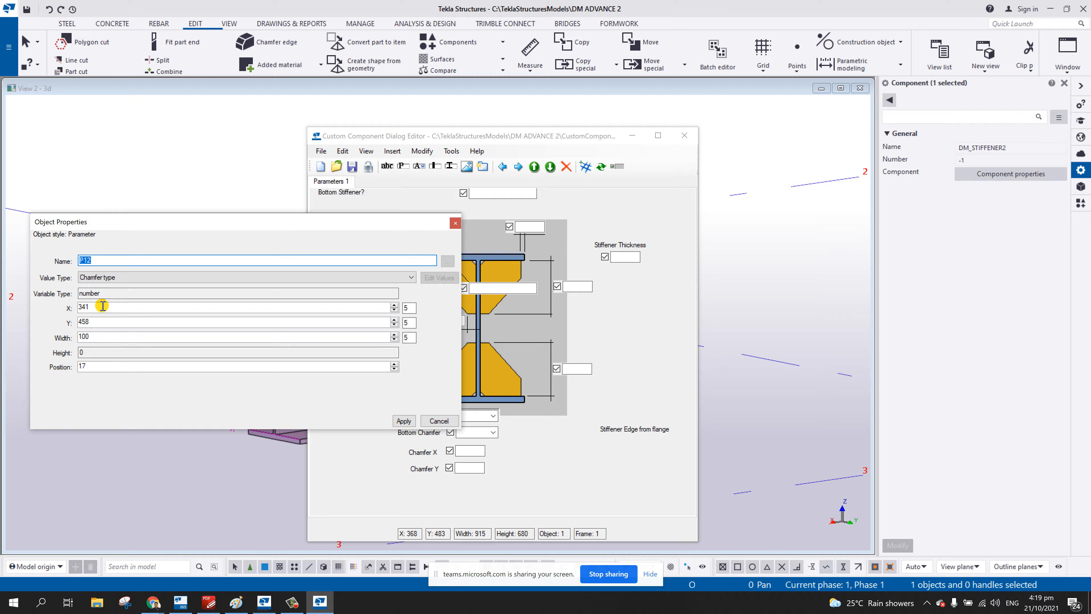
left_click_drag(101, 309, 36, 307)
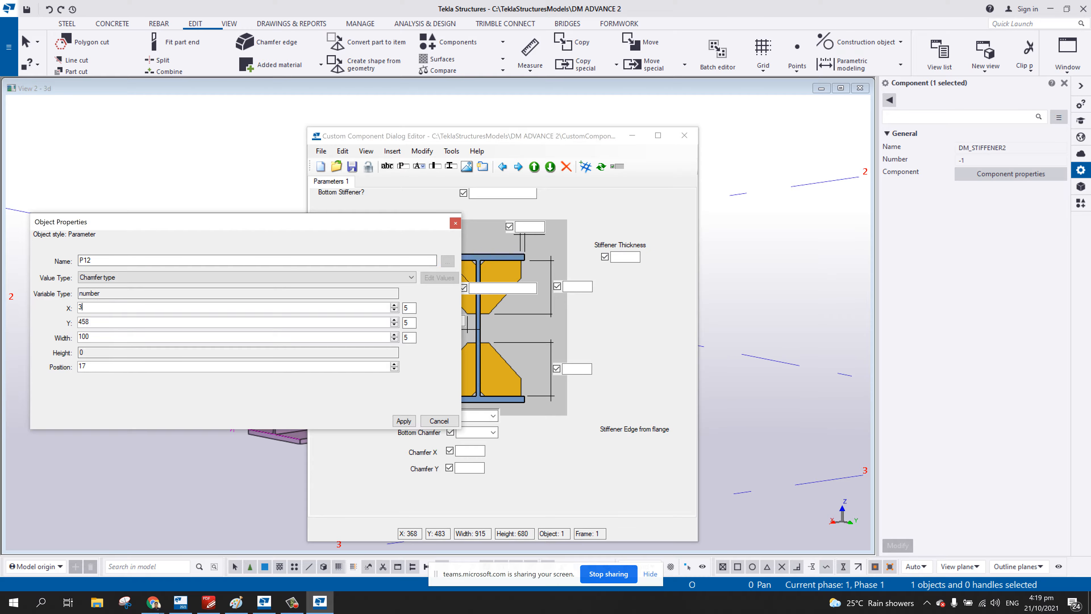
type("340")
left_click(404, 421)
left_click(479, 431)
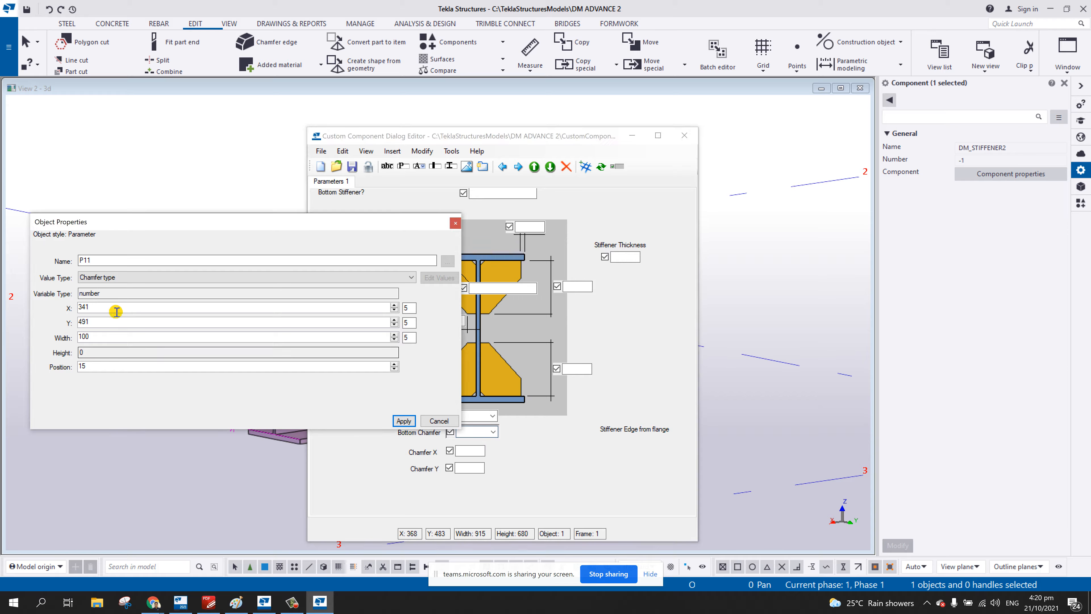
left_click_drag(103, 308, 3, 307)
type("340")
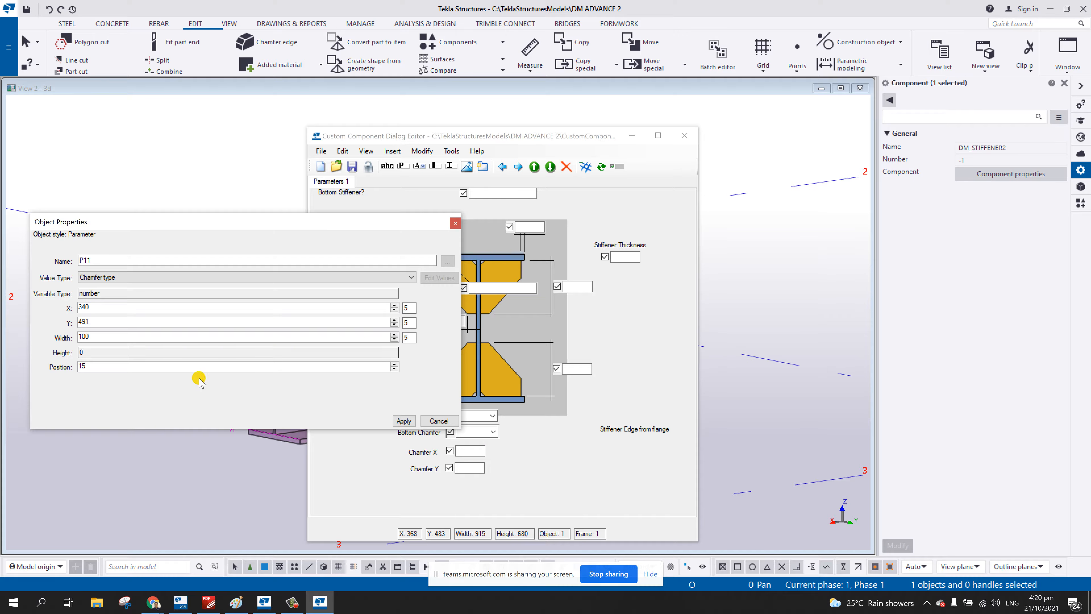
left_click(404, 421)
- Check the Chamfer X field's position and set the X position of the Chamfer Y value field to 340
left_click_drag(364, 235, 361, 173)
left_click(470, 451)
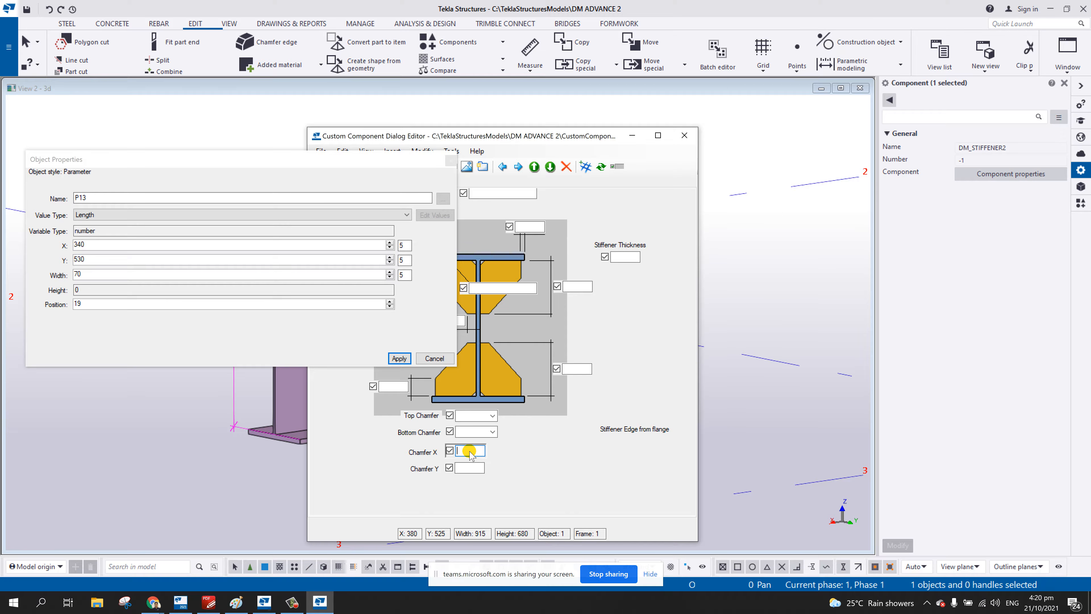
left_click(468, 467)
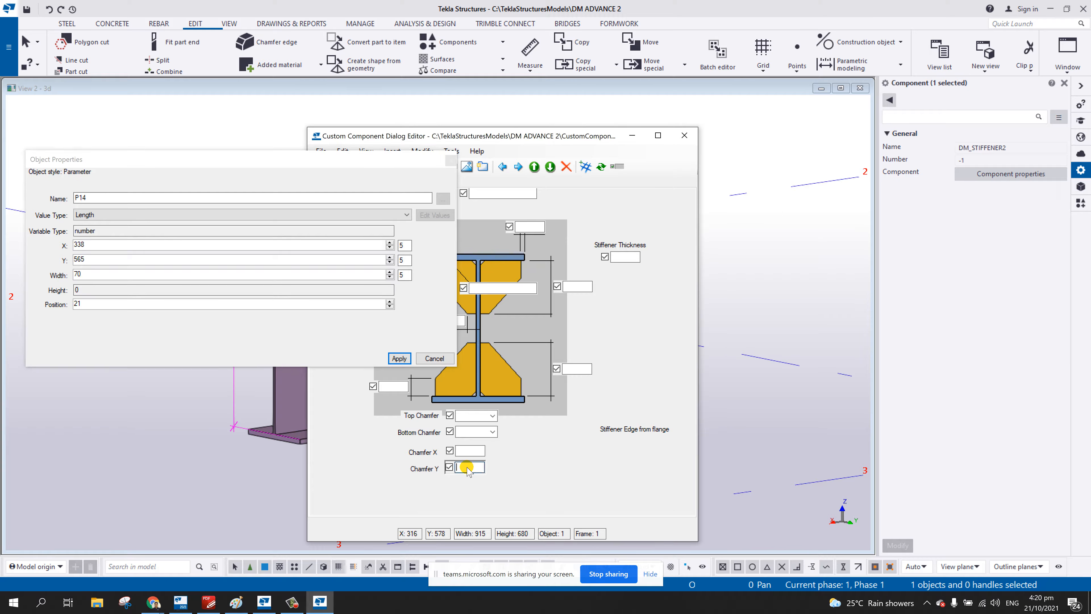
left_click_drag(111, 246, 1, 247)
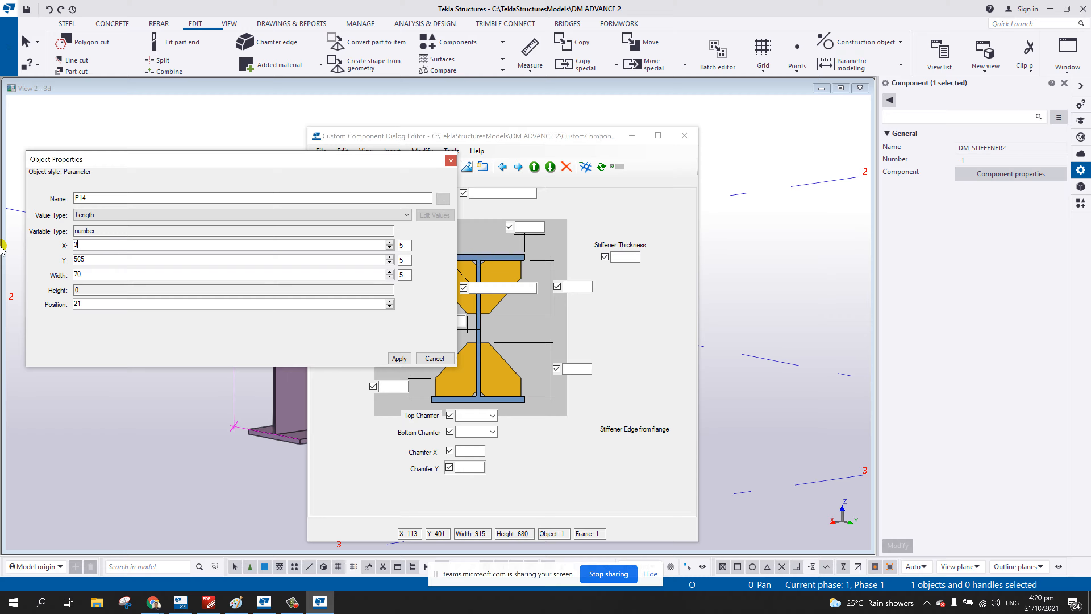
type("340")
left_click(399, 359)
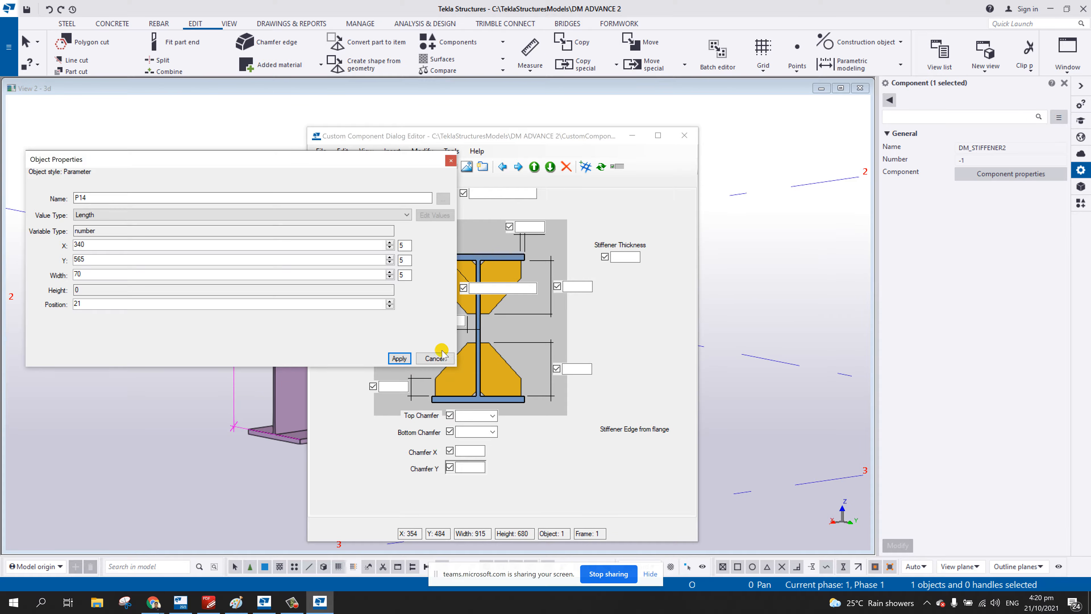
left_click(436, 359)
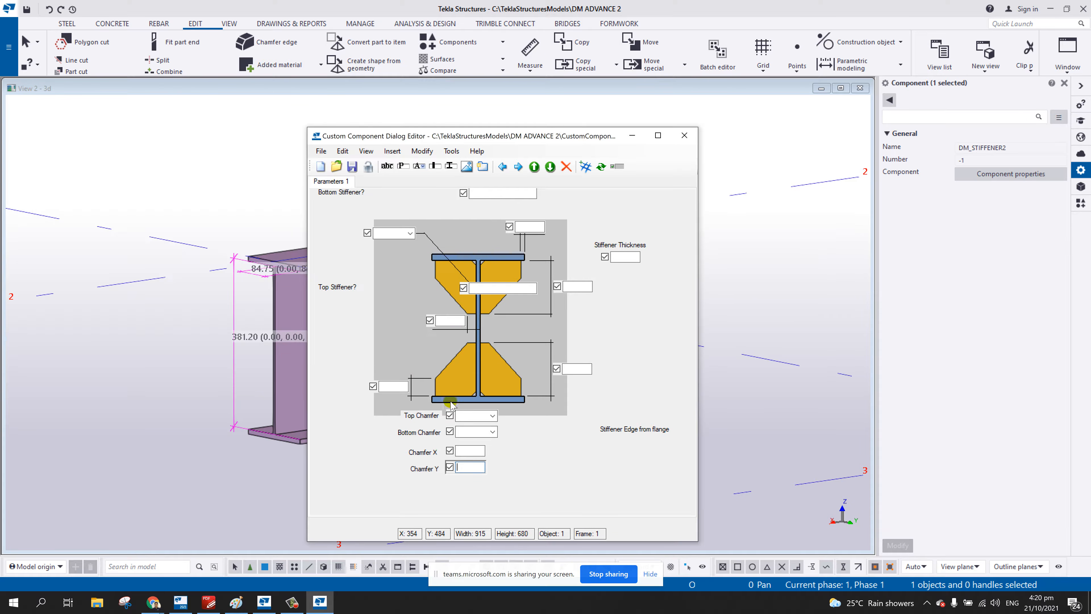
- Set the Y position of the Top Chamfer value field to 460 and of the Bottom Chamfer value field to 490
double_click(473, 414)
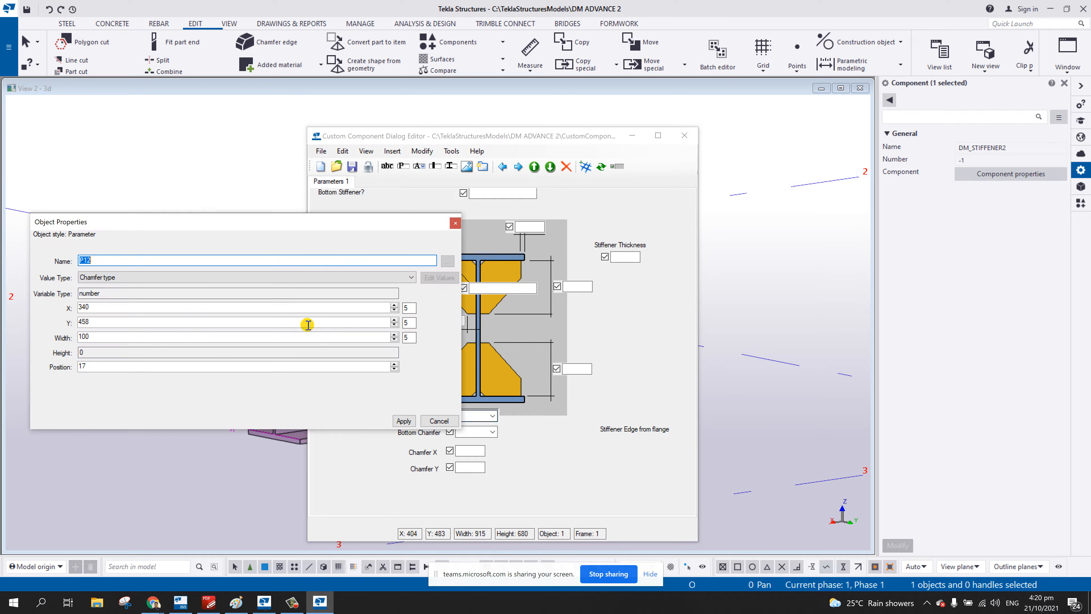
left_click_drag(96, 322, 51, 327)
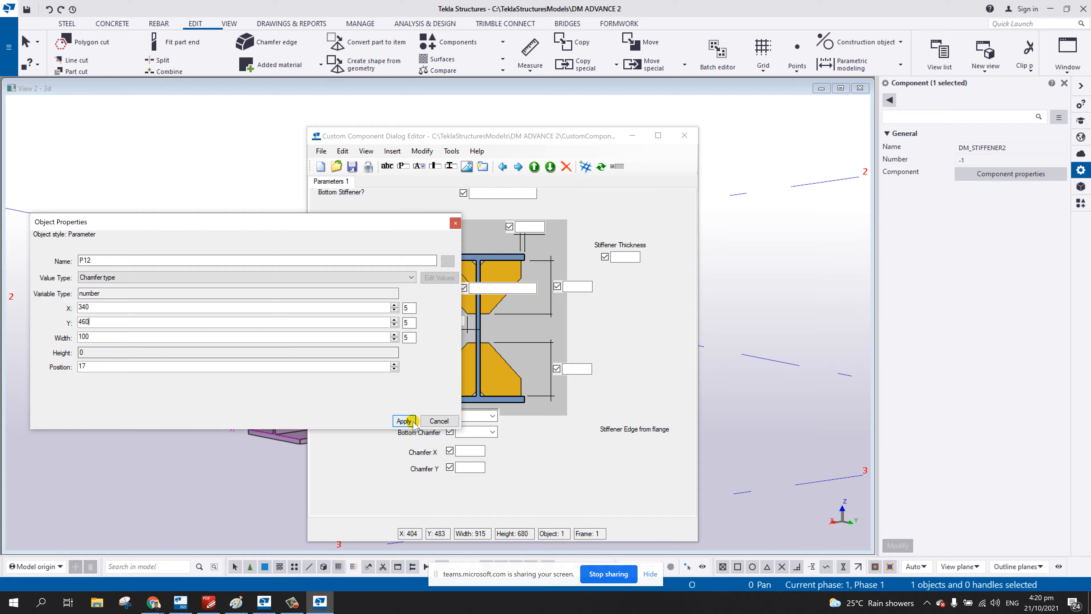
double_click(473, 432)
left_click_drag(90, 322, 33, 318)
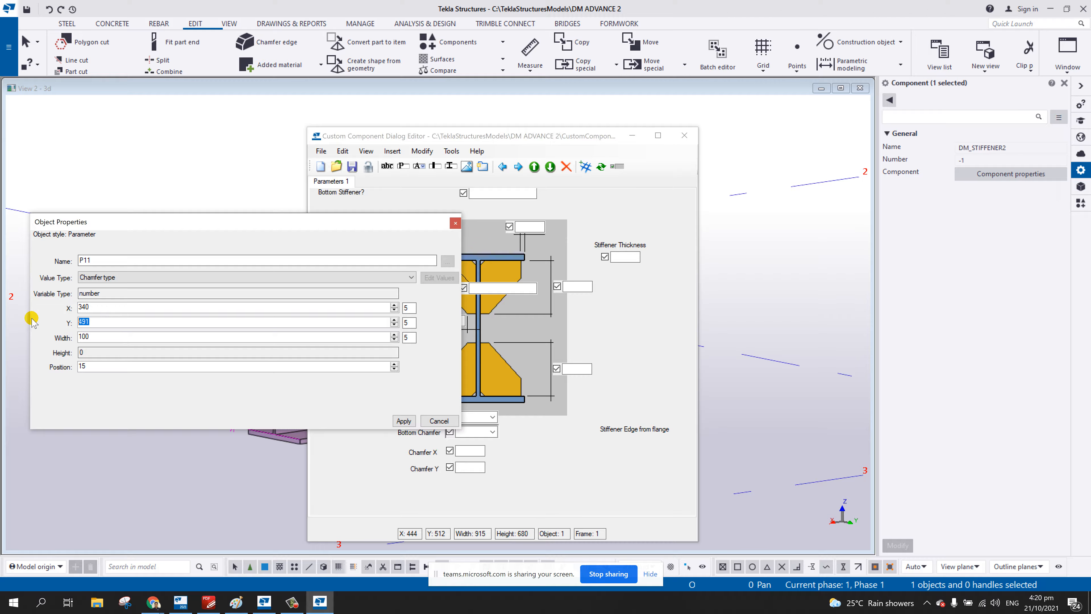
type("490")
left_click(401, 420)
- Set the Y position of the Chamfer X value field to 520 and of the Chamfer Y value field to 550
double_click(478, 458)
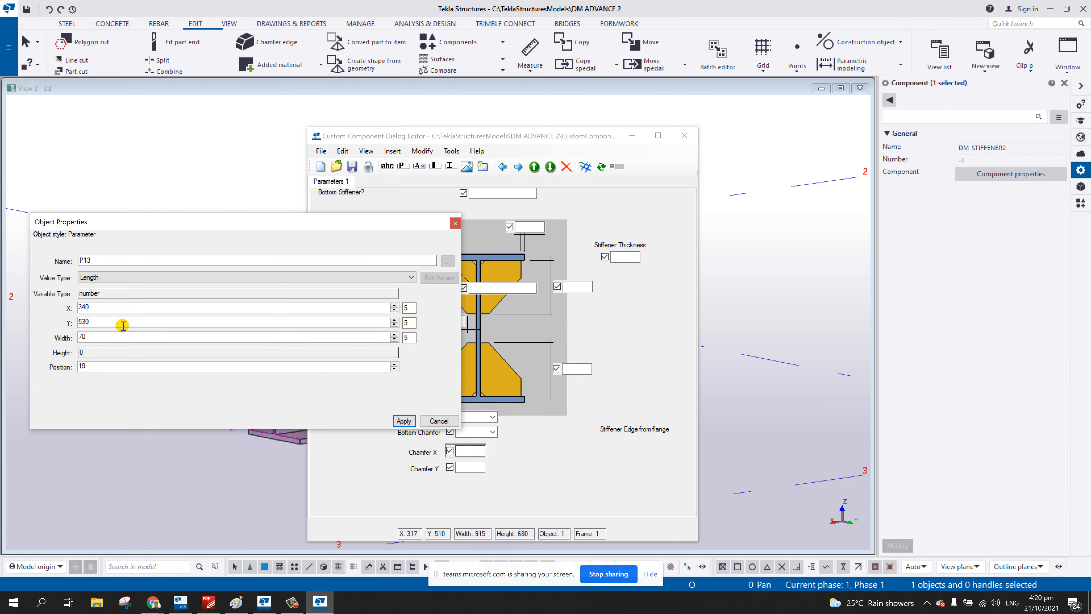
left_click_drag(92, 322, 66, 326)
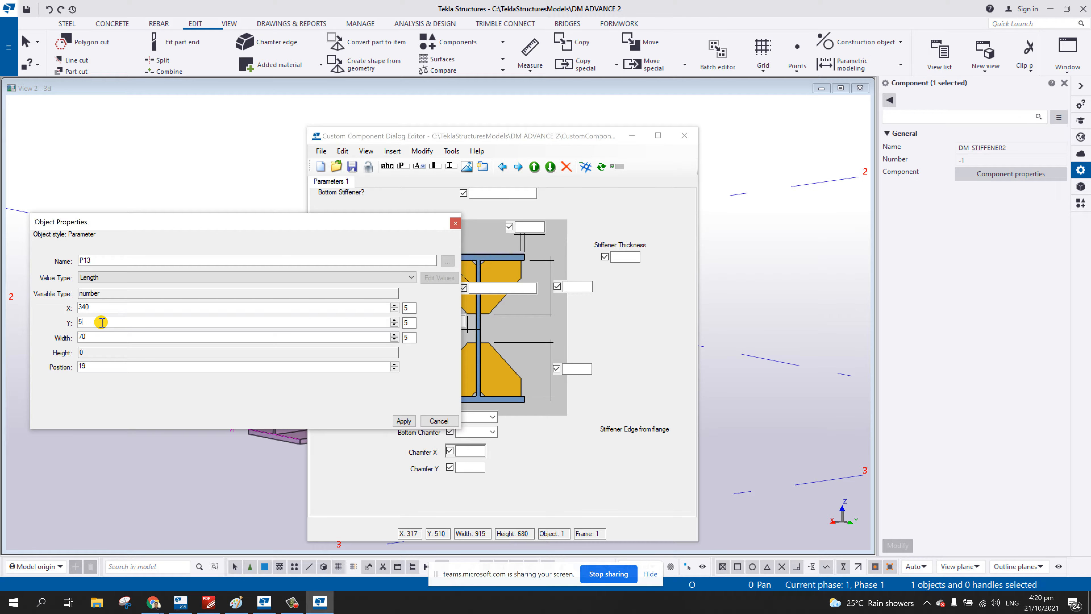
type("520")
left_click(404, 421)
left_click(453, 465)
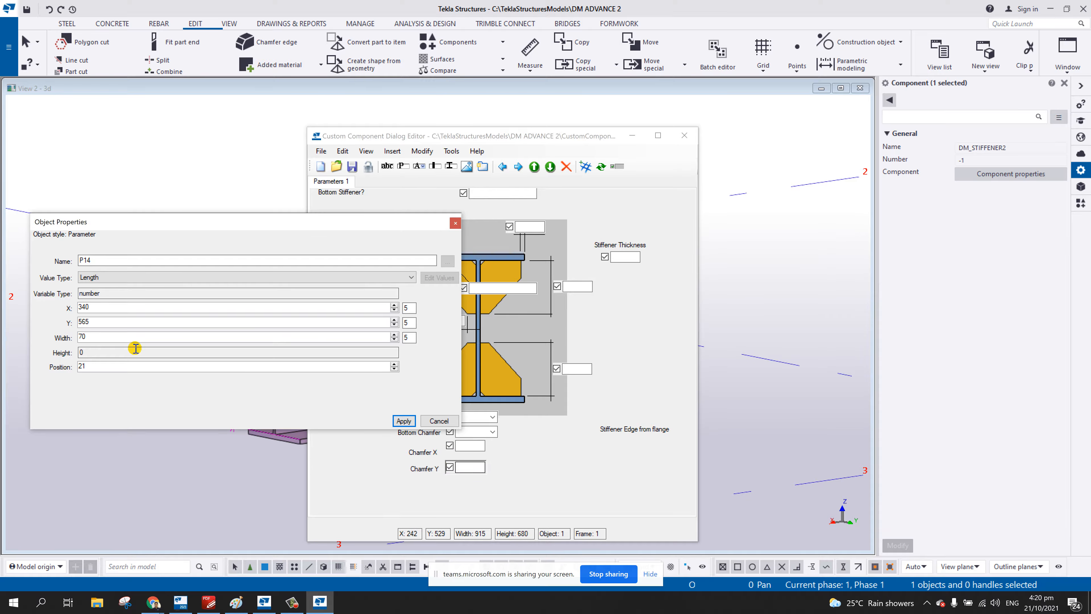
left_click_drag(101, 320, 38, 327)
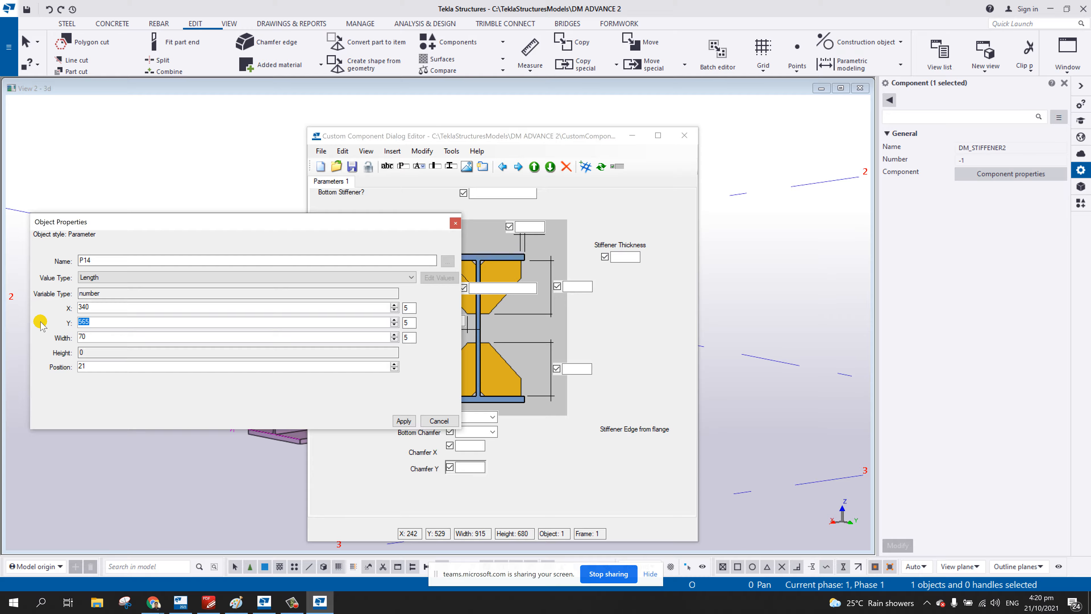
type("550")
left_click(404, 421)
left_click(431, 421)
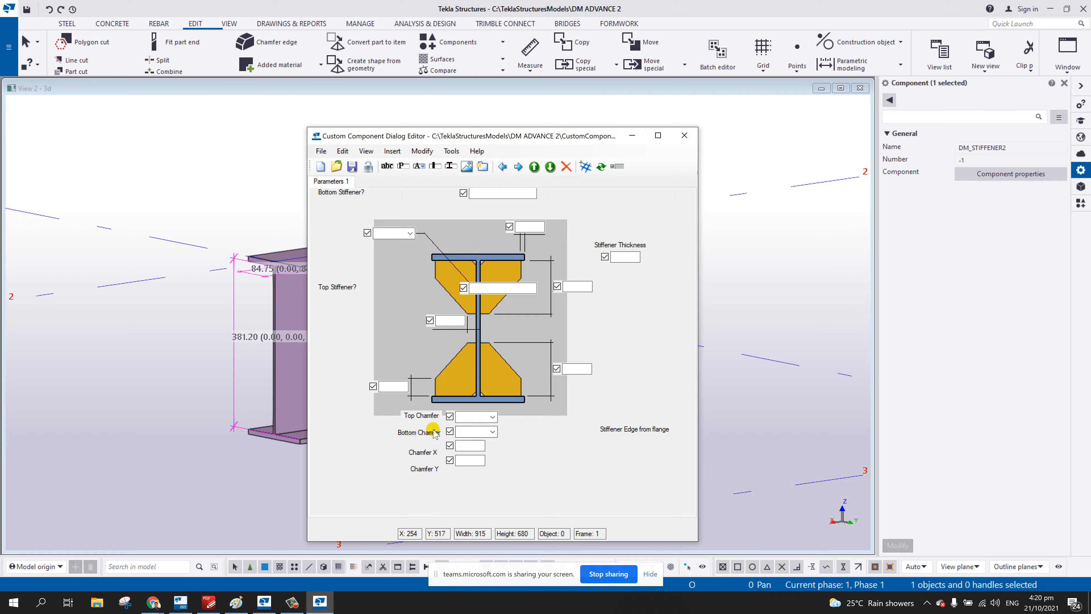
- Align the Bottom Chamfer, Chamfer X and Chamfer Y labels level with their value fields
mouse_move(434, 433)
left_mouse_down()
mouse_move(432, 469)
mouse_move(432, 433)
left_mouse_up()
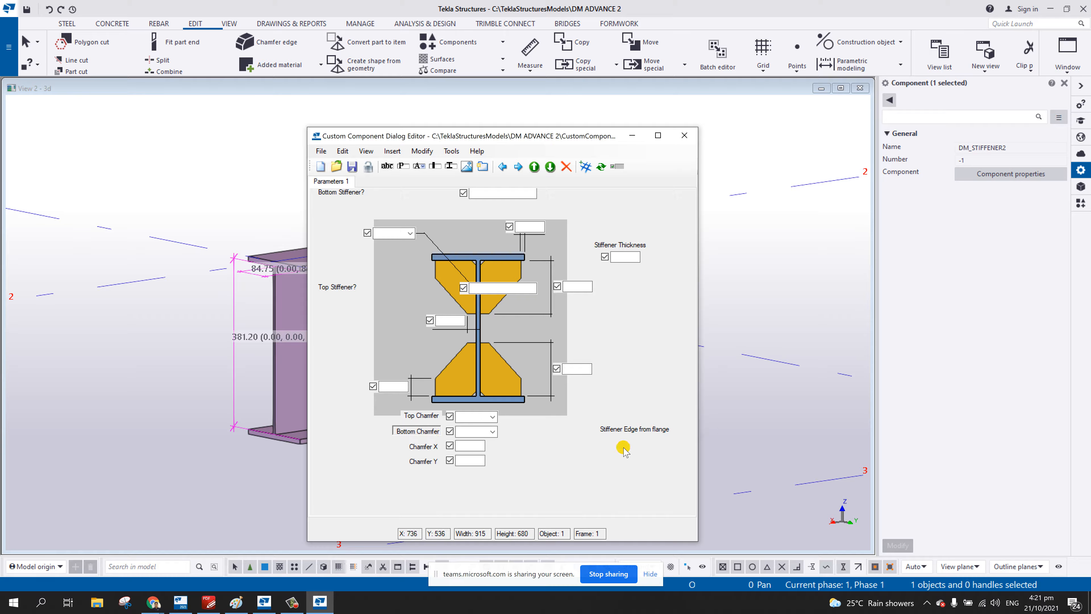
left_click(636, 443)
- Set the Bottom Stiffener? and Top Stiffener? field widths to 100 and move the Top Stiffener? field up to just below the picture's upper flange
double_click(490, 193)
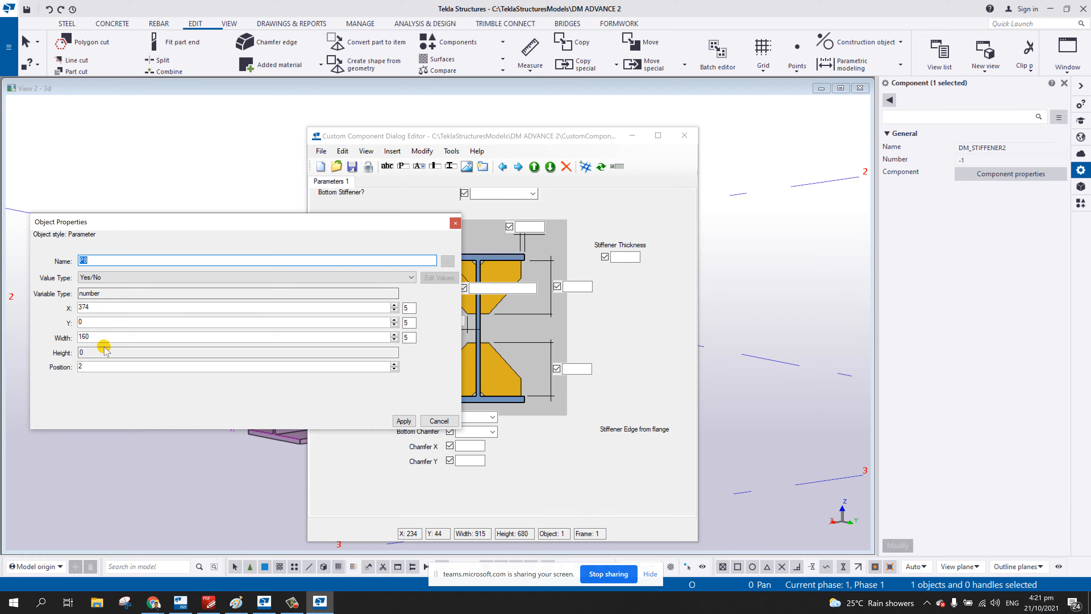
left_click_drag(110, 336, 1, 344)
type("100")
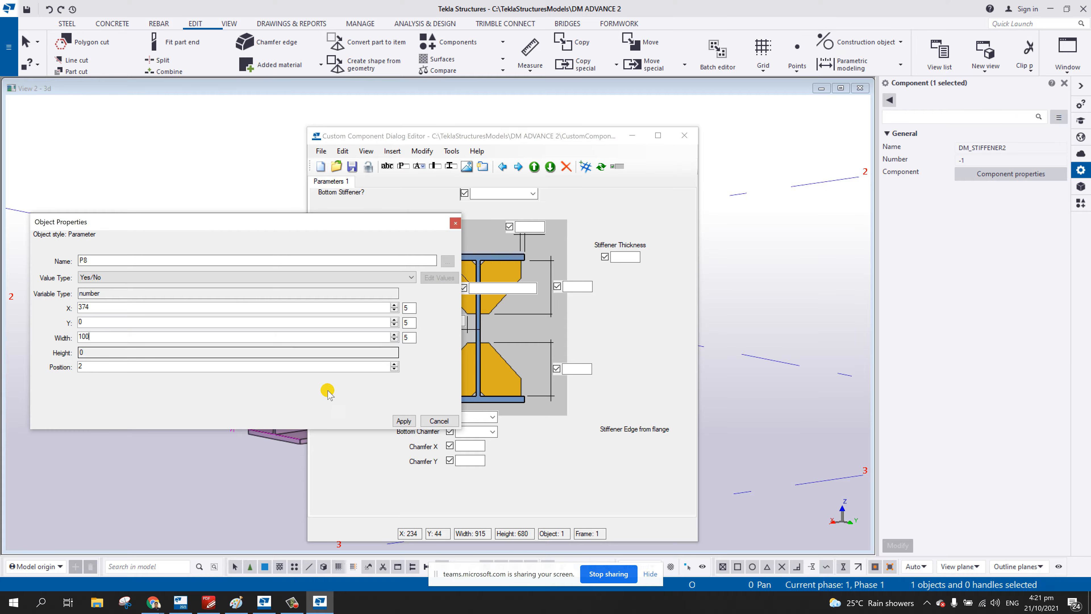
left_click(404, 421)
left_click(503, 288)
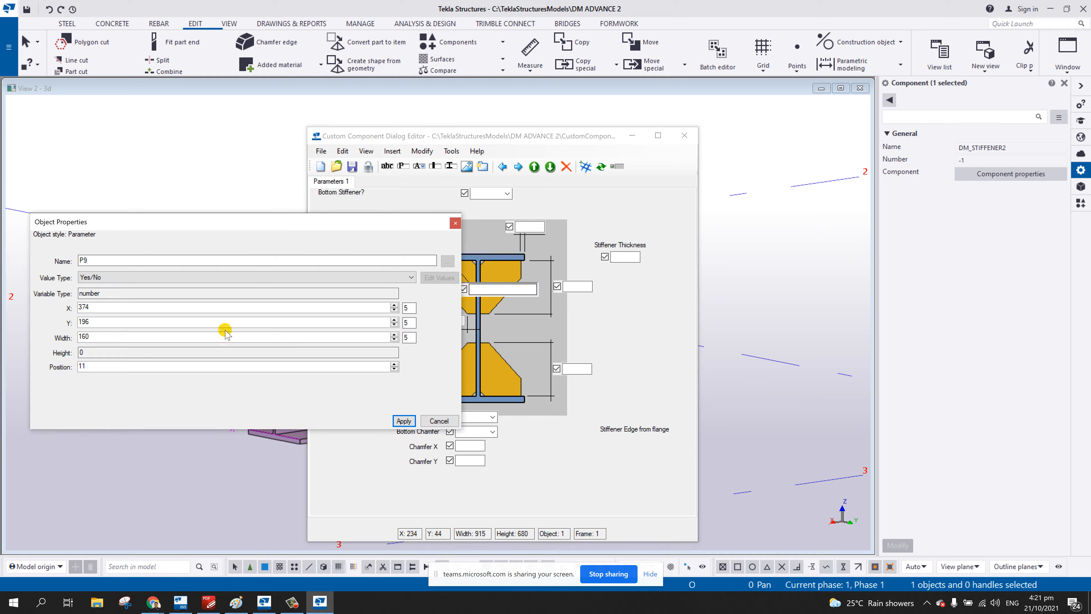
left_click(403, 421)
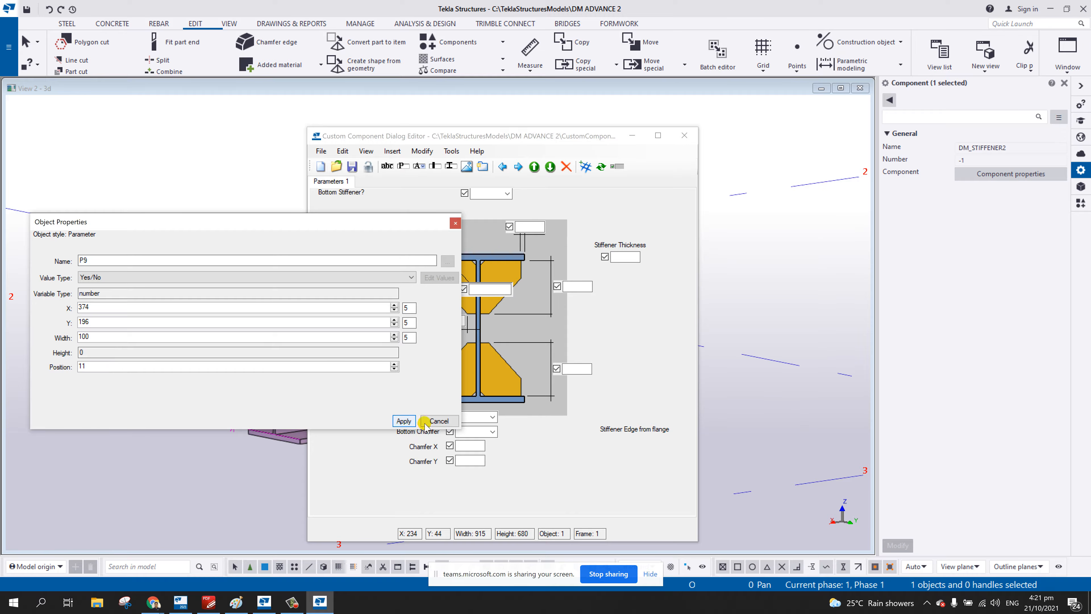
left_click(439, 421)
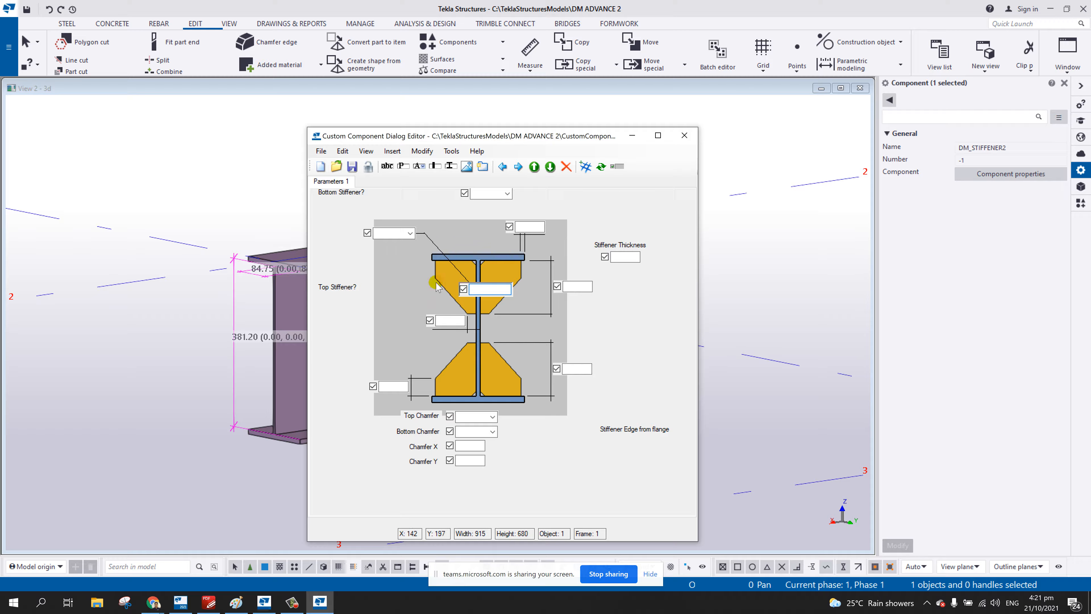
left_click_drag(494, 294, 485, 275)
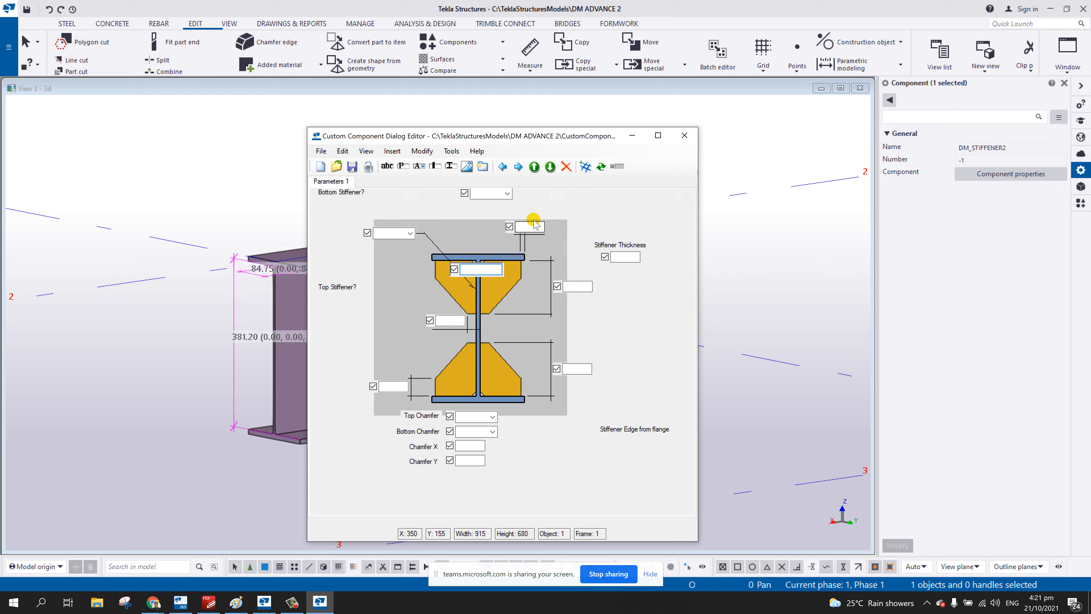
- Move the Bottom Stiffener? field onto the picture's lower stiffener, just above the bottom flange
left_click(489, 194)
left_click_drag(488, 193, 477, 386)
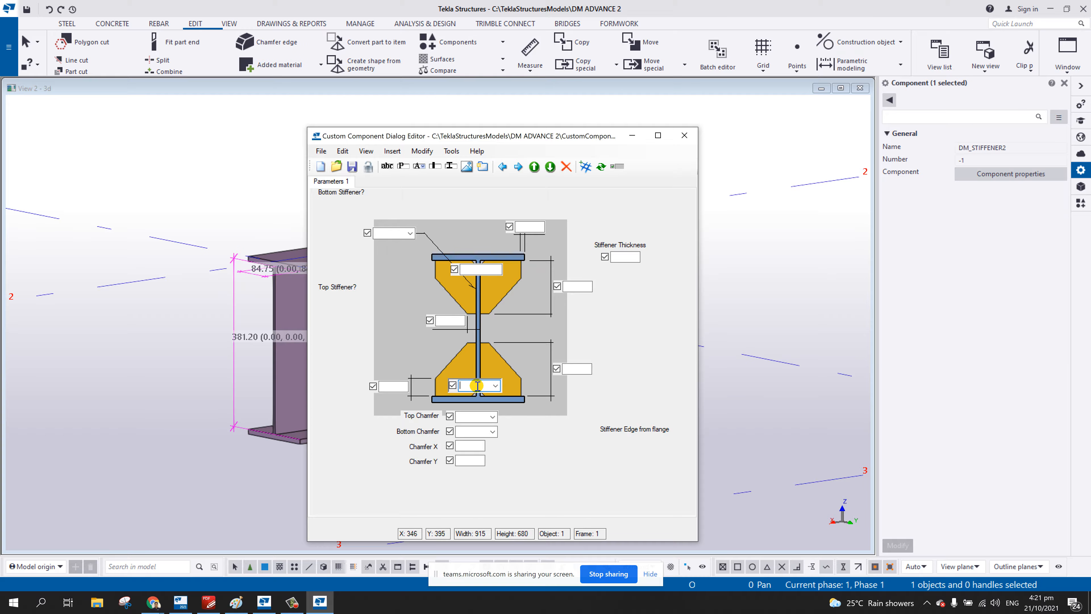
- Move the Bottom Stiffener? label to just below the Stiffener Edge from flange label and delete the Top Stiffener? label
left_click(348, 193)
left_click_drag(354, 200, 632, 457)
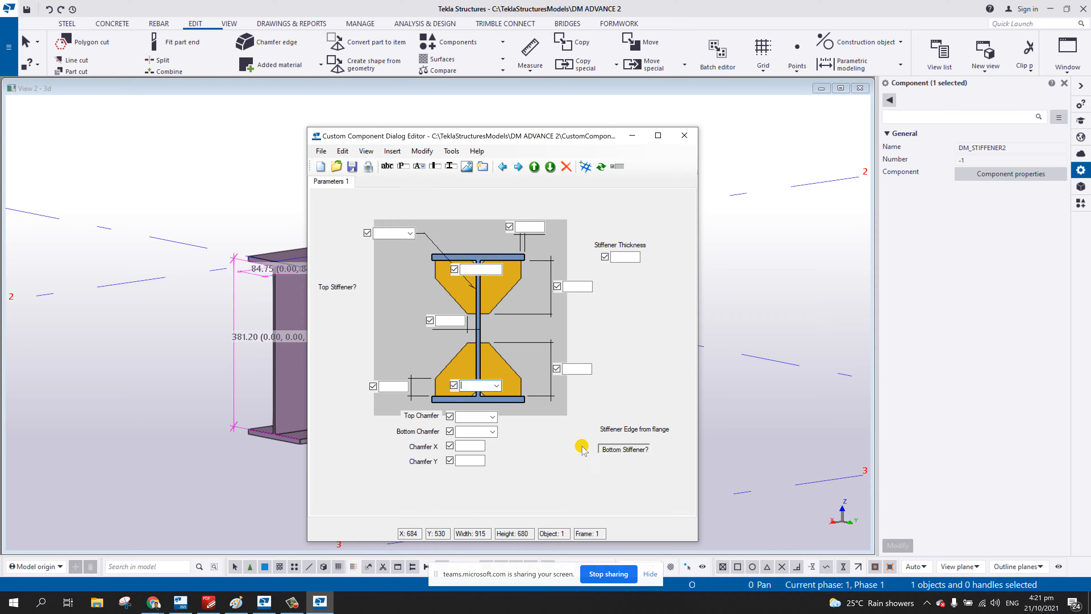
left_click(336, 296)
key("Delete")
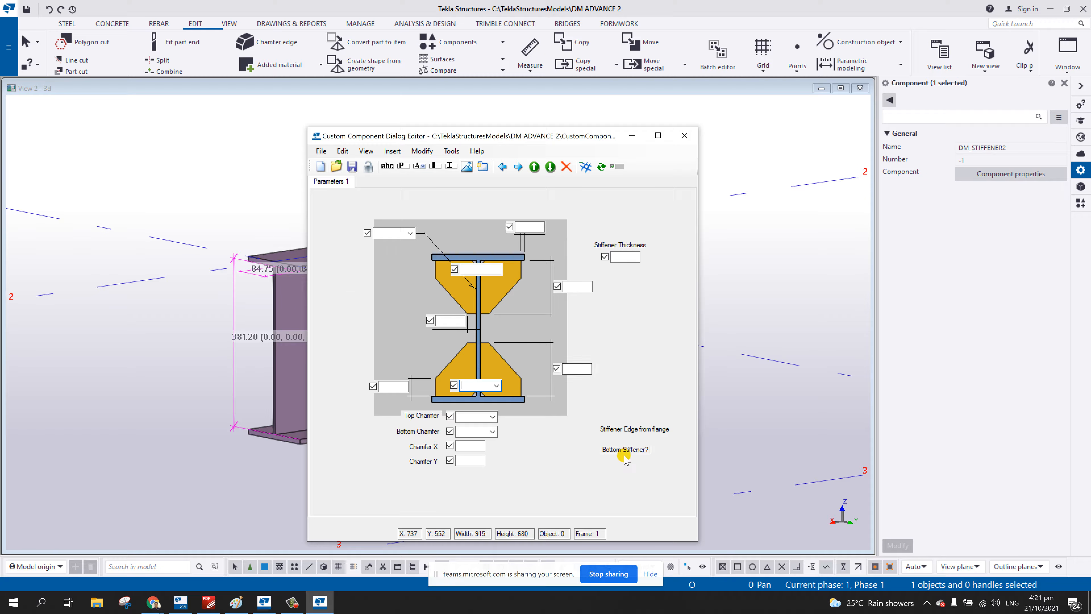
- Rename the Stiffener Edge from flange label as "developed for:", with the Bottom Stiffener? label shifted slightly lower beneath it
left_click_drag(624, 452, 628, 456)
left_click(631, 430)
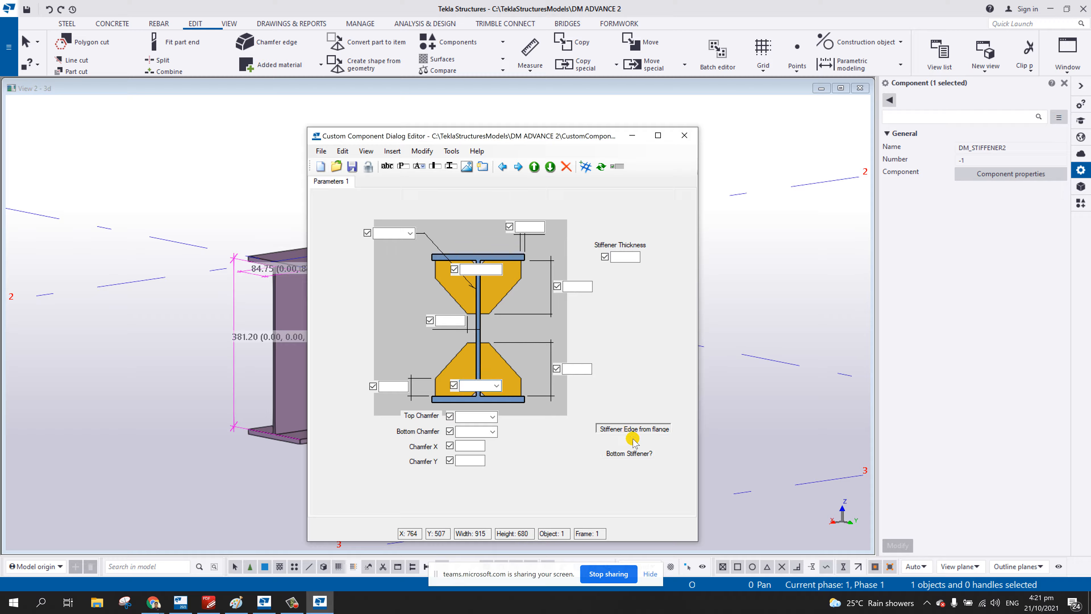
double_click(632, 434)
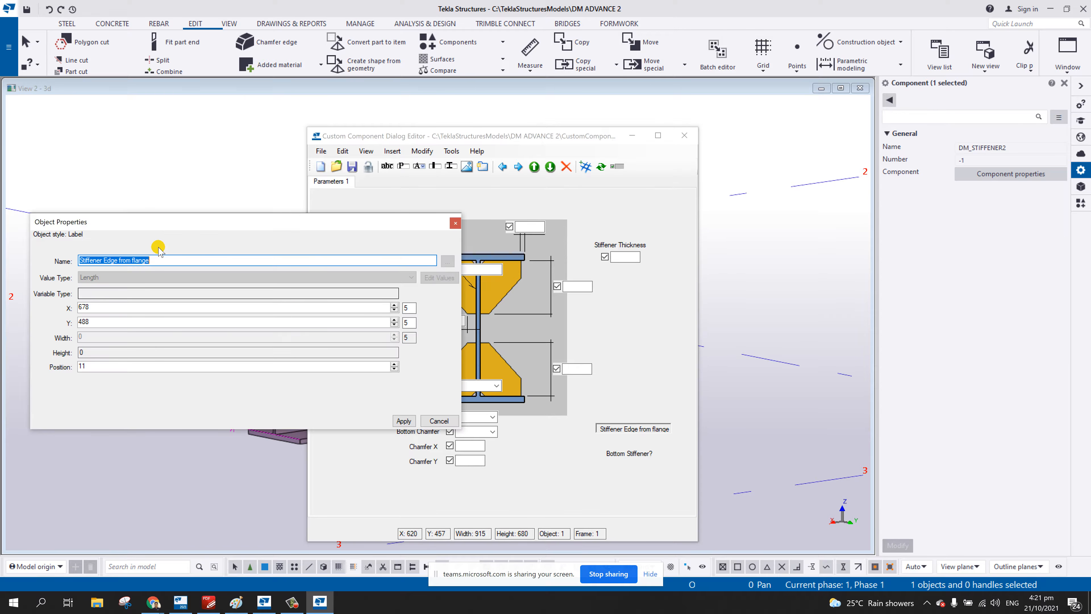
type("developed for:")
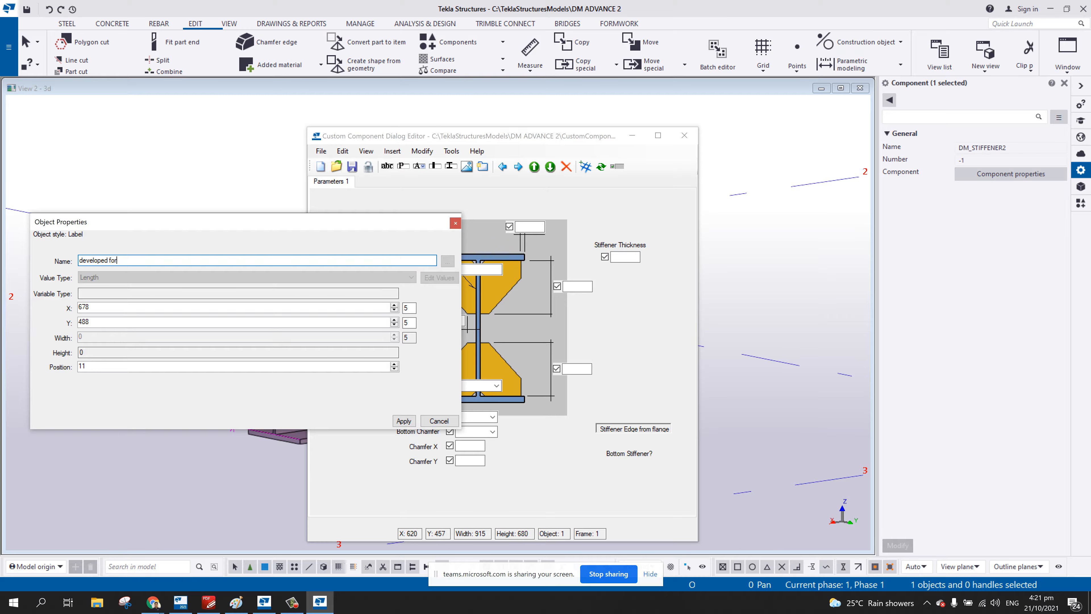
left_click(404, 421)
- Rename the Bottom Stiffener? label as DYNAMAC and centre it closely beneath the "developed for:" label
left_click_drag(631, 434, 642, 447)
left_click(453, 387)
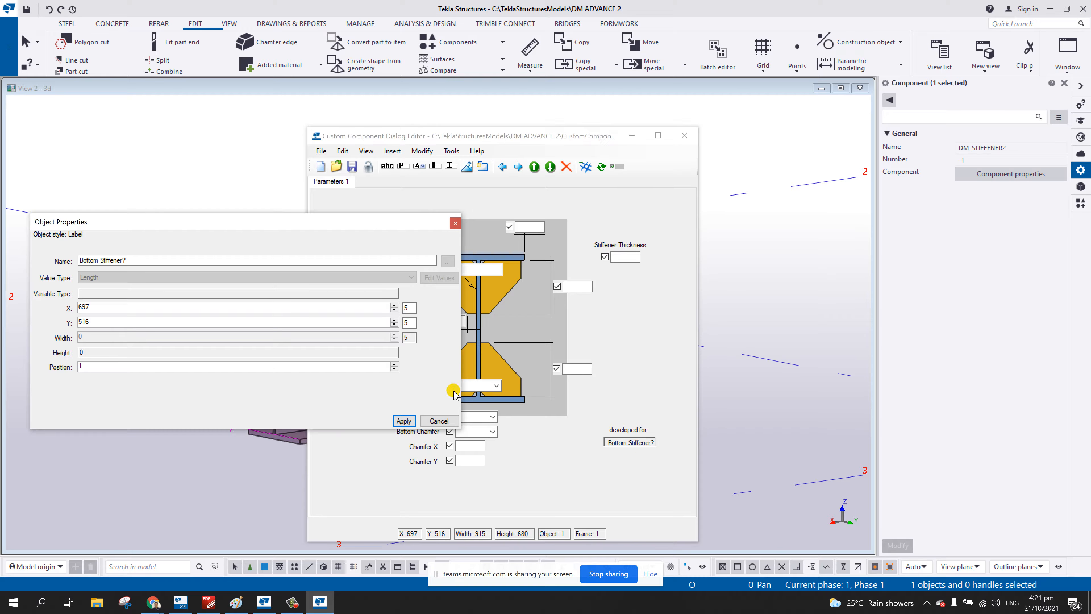
left_click_drag(129, 261, 2, 258)
key("Caps_Lock")
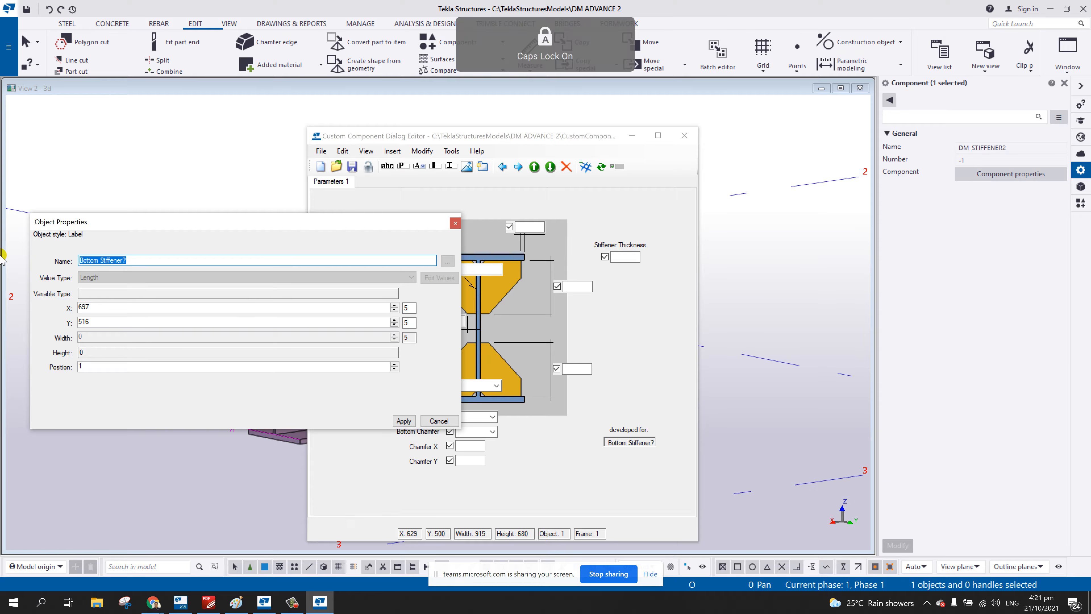
type("DYNAMAC")
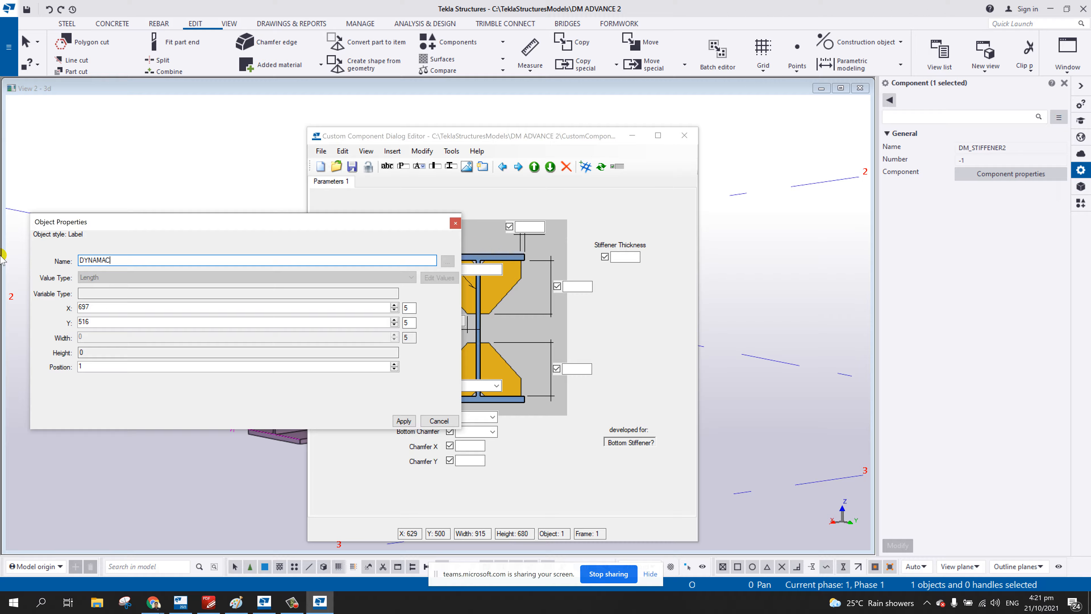
left_click(404, 421)
left_click(439, 421)
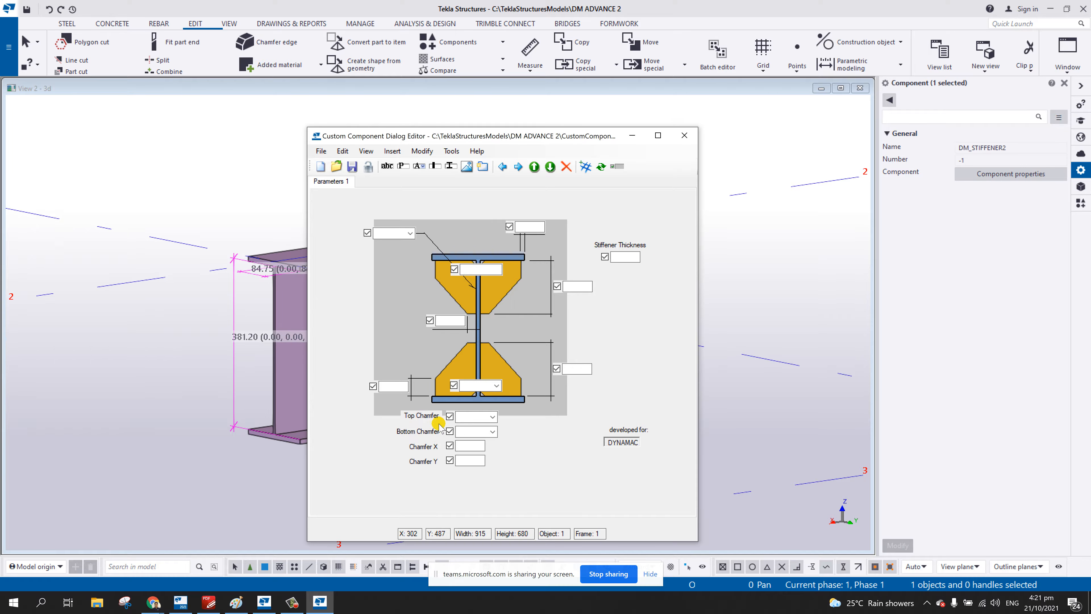
left_click_drag(627, 441, 631, 439)
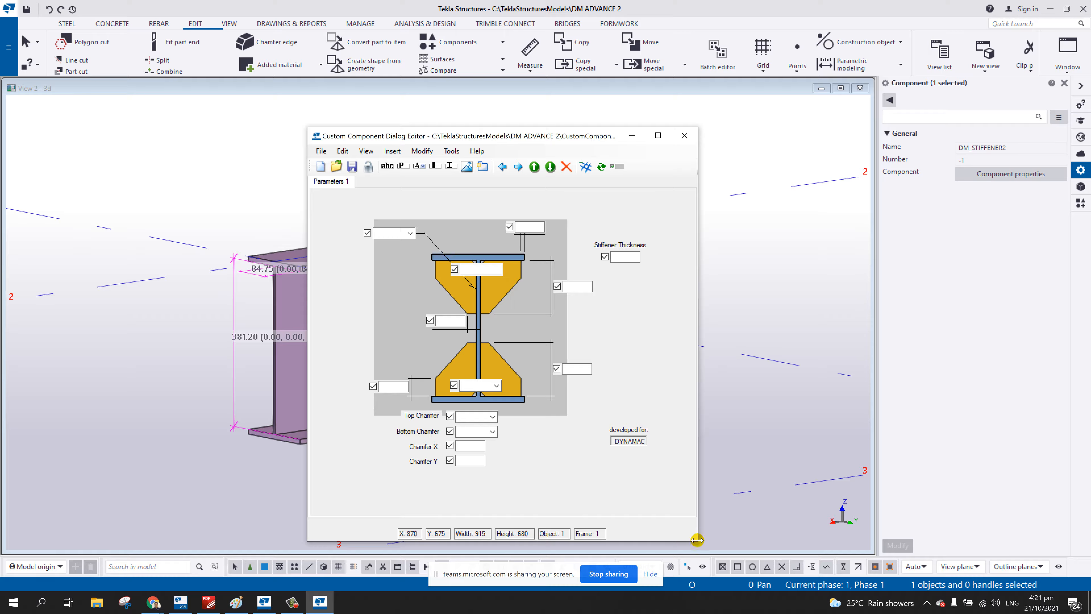
- Narrow the custom dialog to a width of 855, close the editor and check the DM_STIFFENER2 component's dialog in the model
left_click_drag(697, 540, 672, 516)
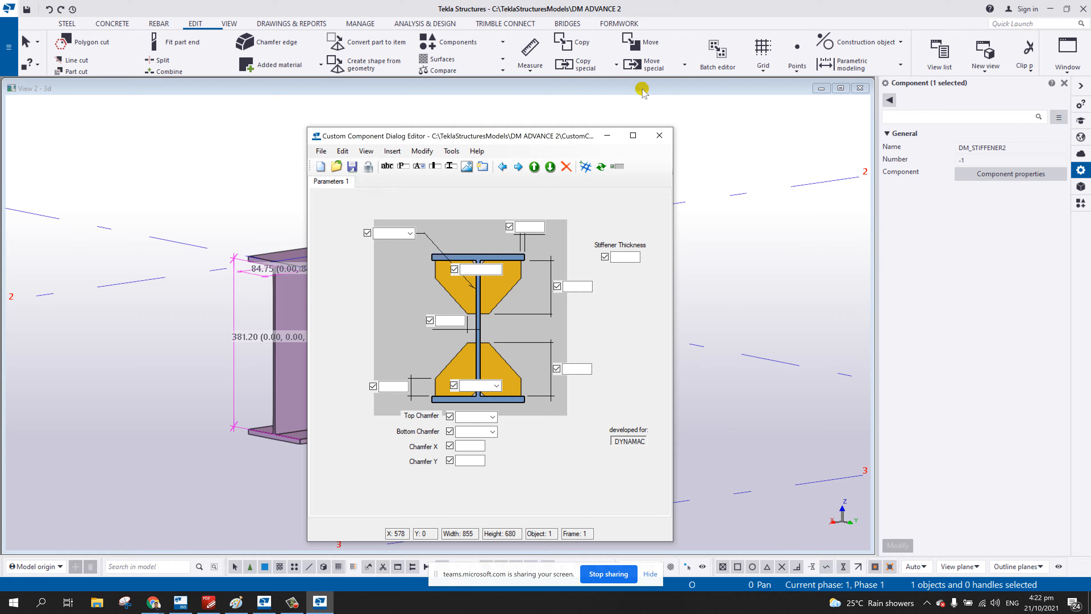
left_click(661, 135)
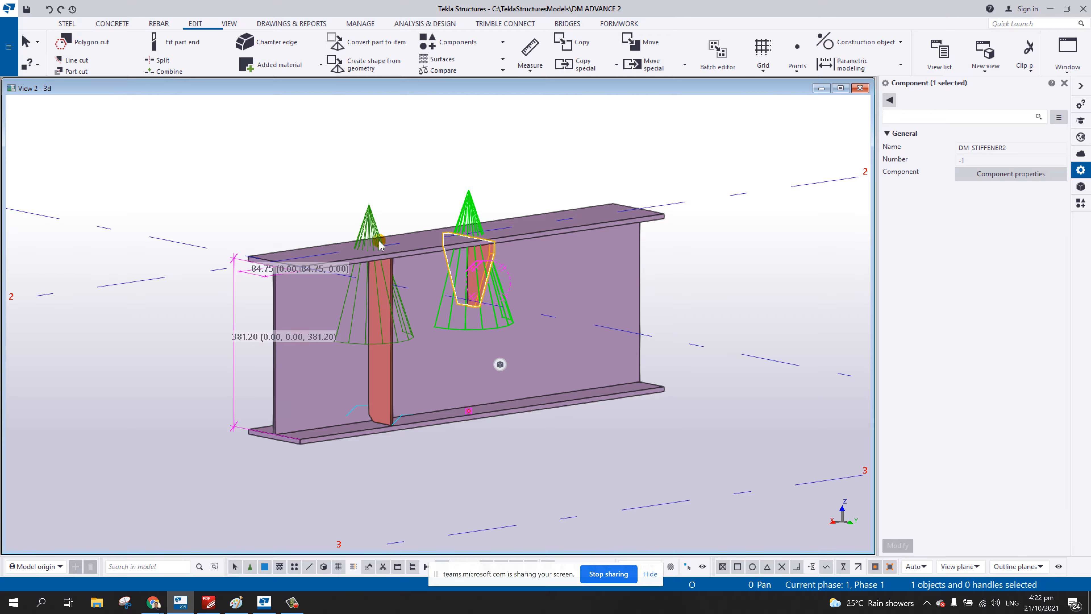
double_click(469, 218)
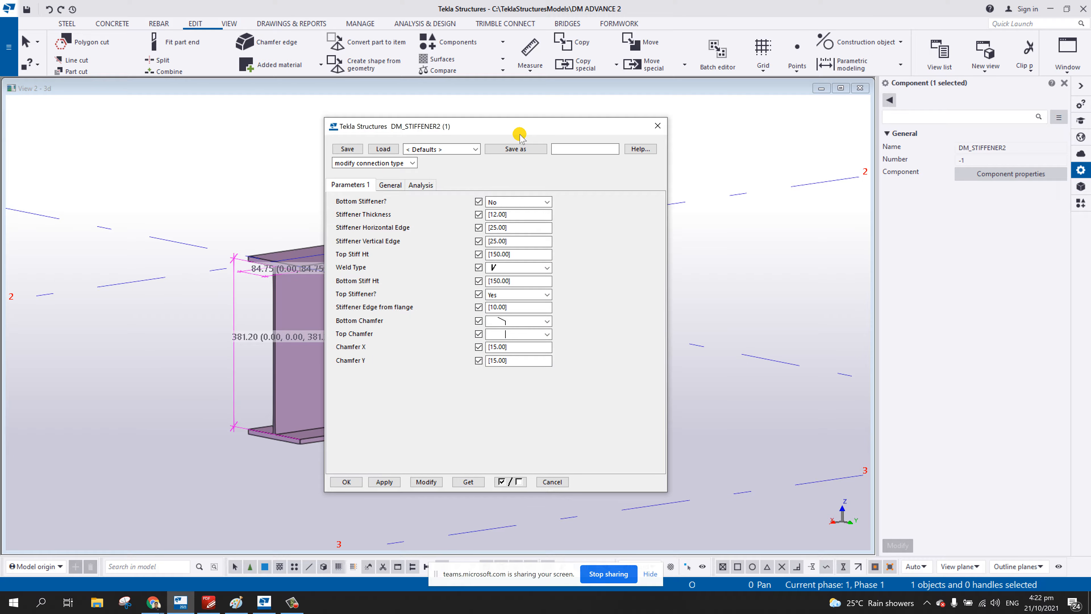
left_click(658, 125)
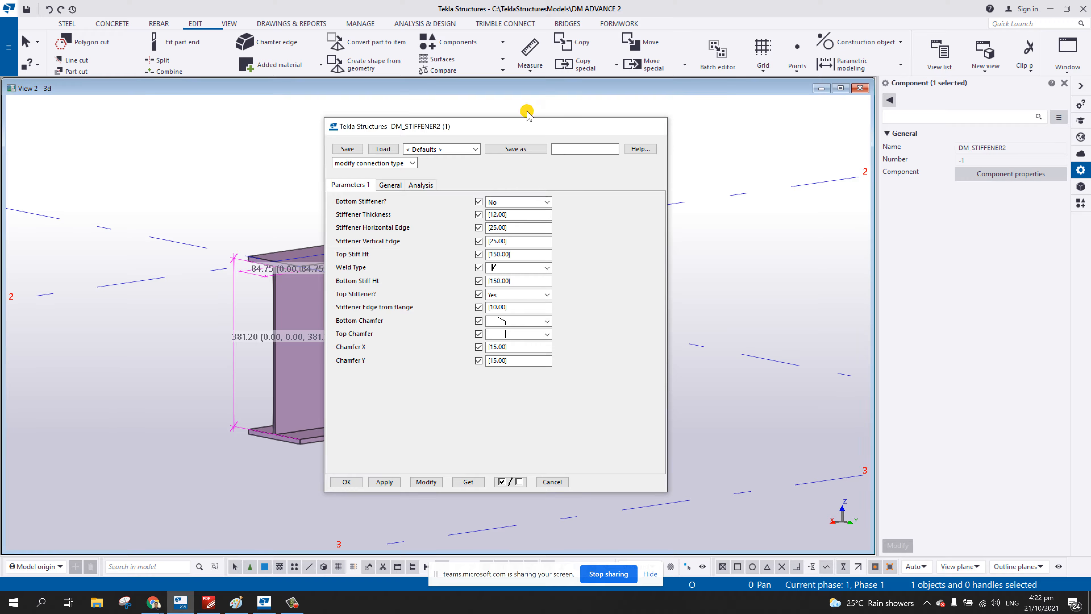
- Reopen the DM ADVANCE 2 model from the recent models and close its Part Basic View window
left_click(16, 12)
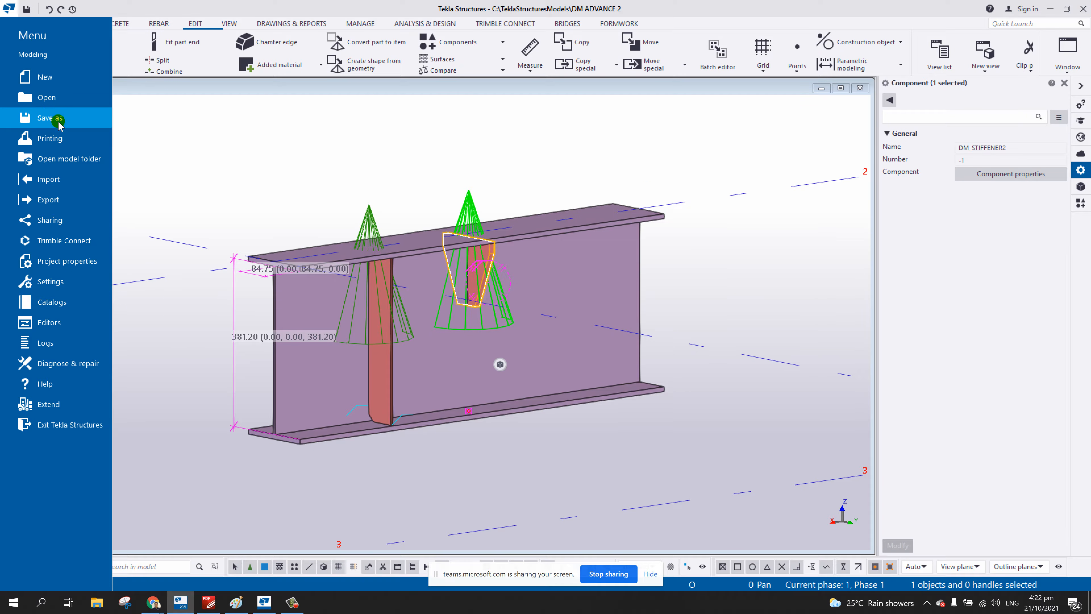
left_click(67, 98)
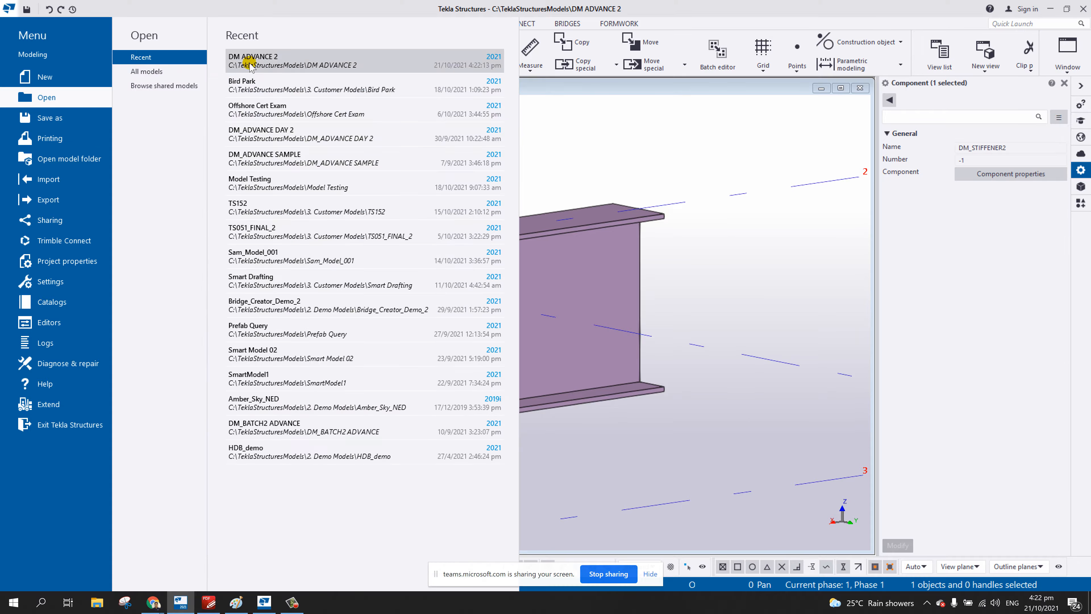
left_click(243, 60)
left_click(243, 123)
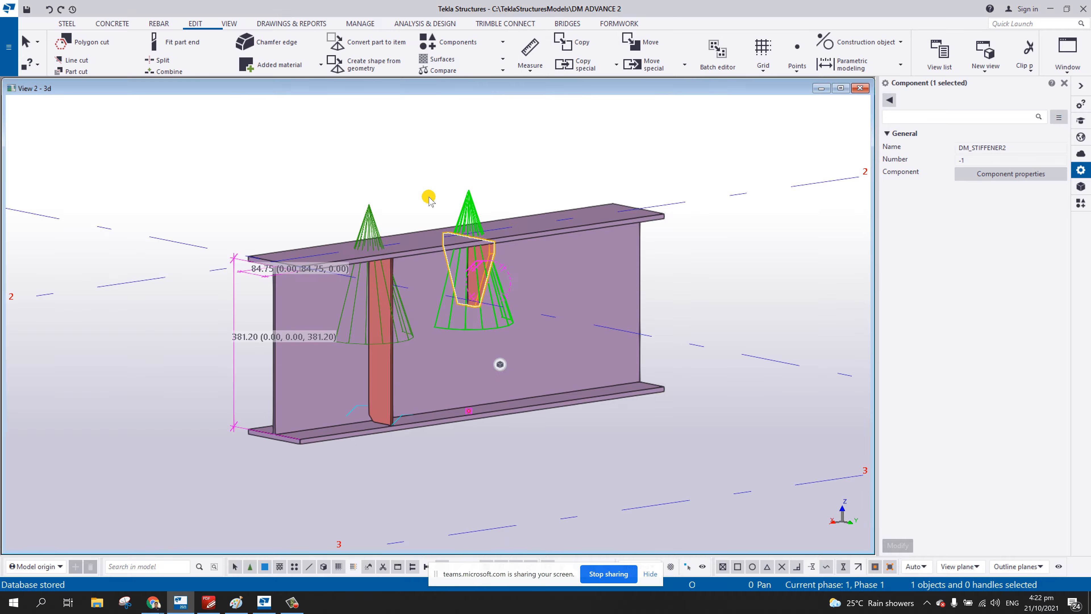
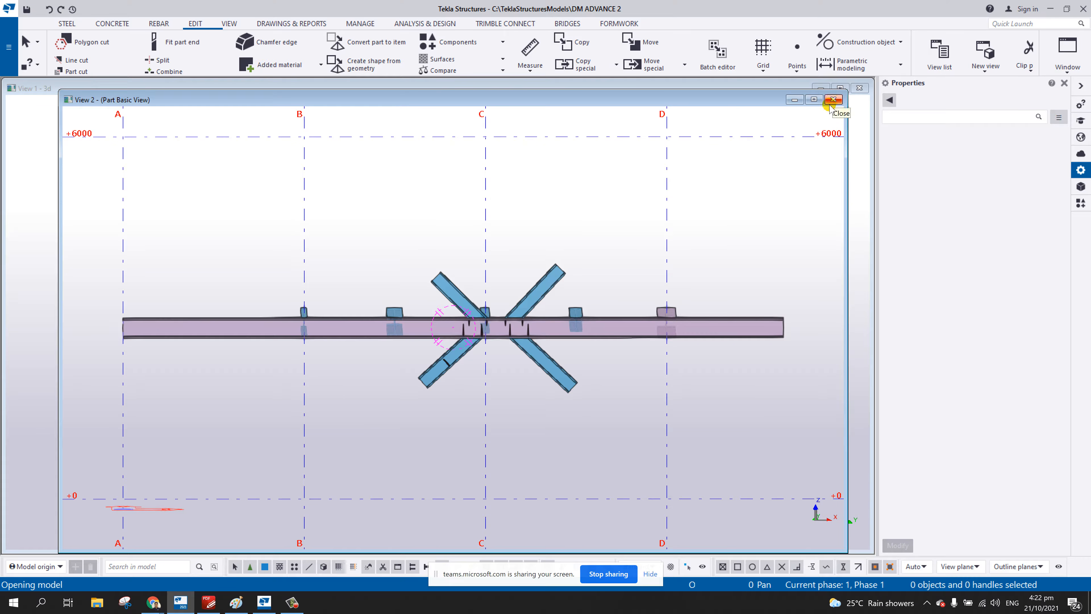
left_click(833, 99)
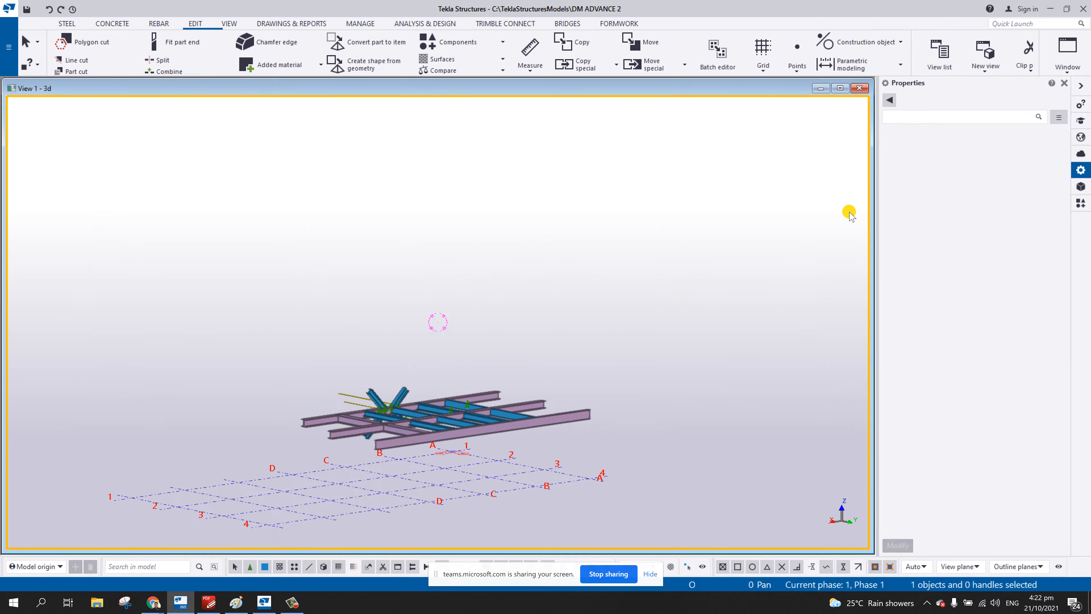
- Open the dialog of the DM_STIFFENER2 component with the short upper stiffener on the detached beam, keeping that stiffener in sight
scroll(581, 282, "down", 1)
scroll(405, 316, "up", 2)
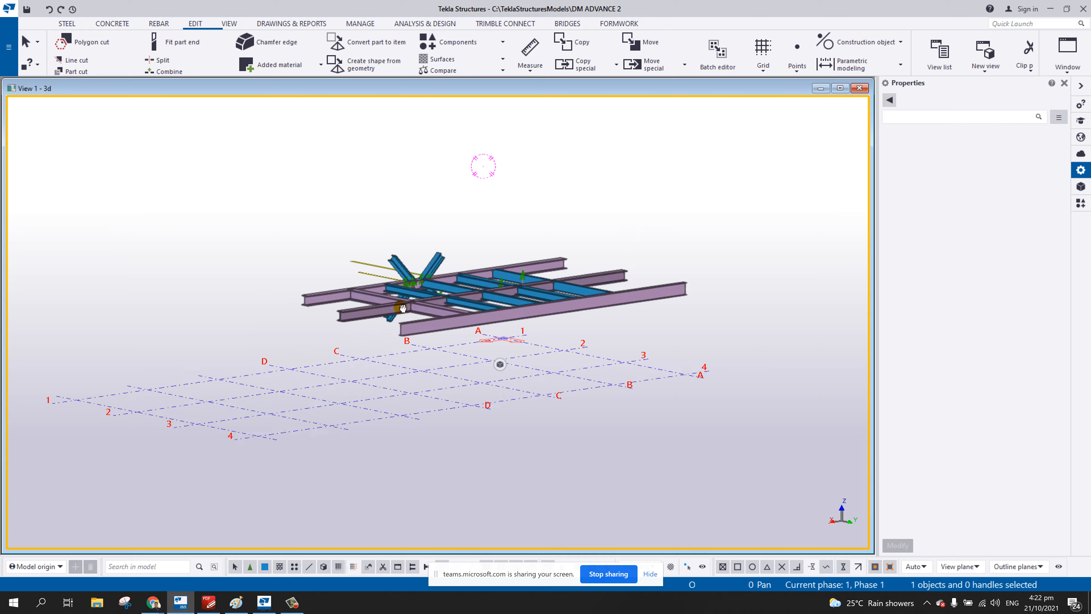
middle_click_drag(402, 311, 652, 309, "ctrl")
right_click(653, 260)
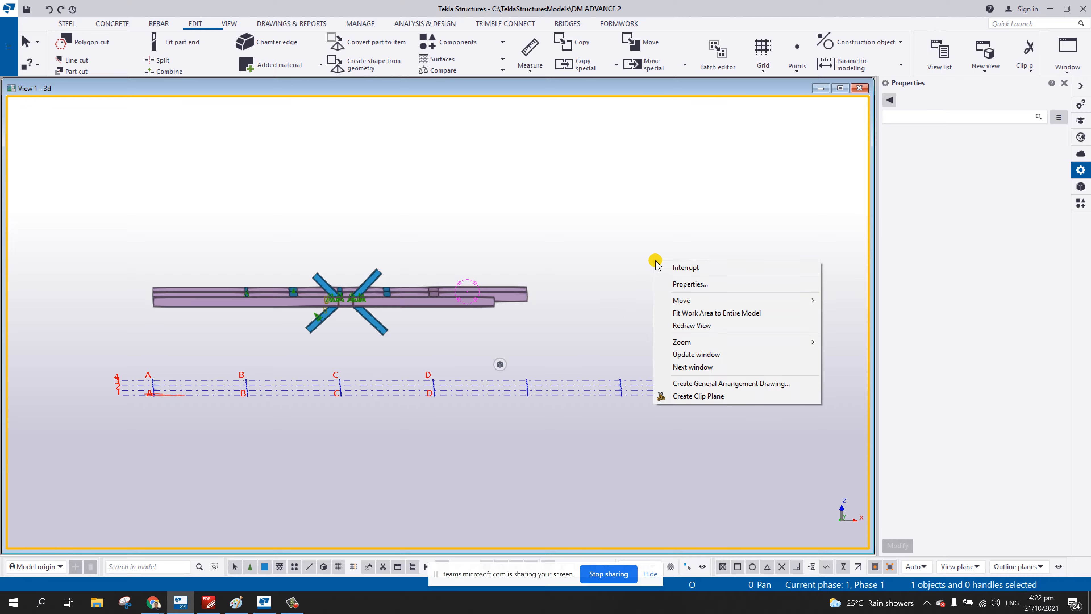
left_click(699, 326)
right_click(608, 283)
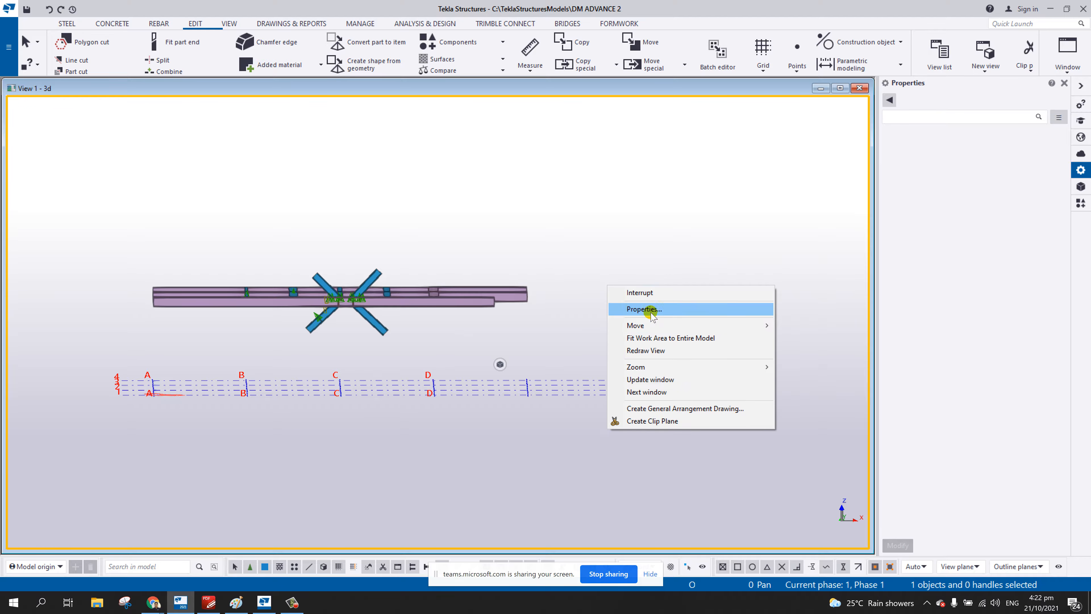
left_click(580, 335)
middle_click_drag(579, 334, 487, 412, "ctrl")
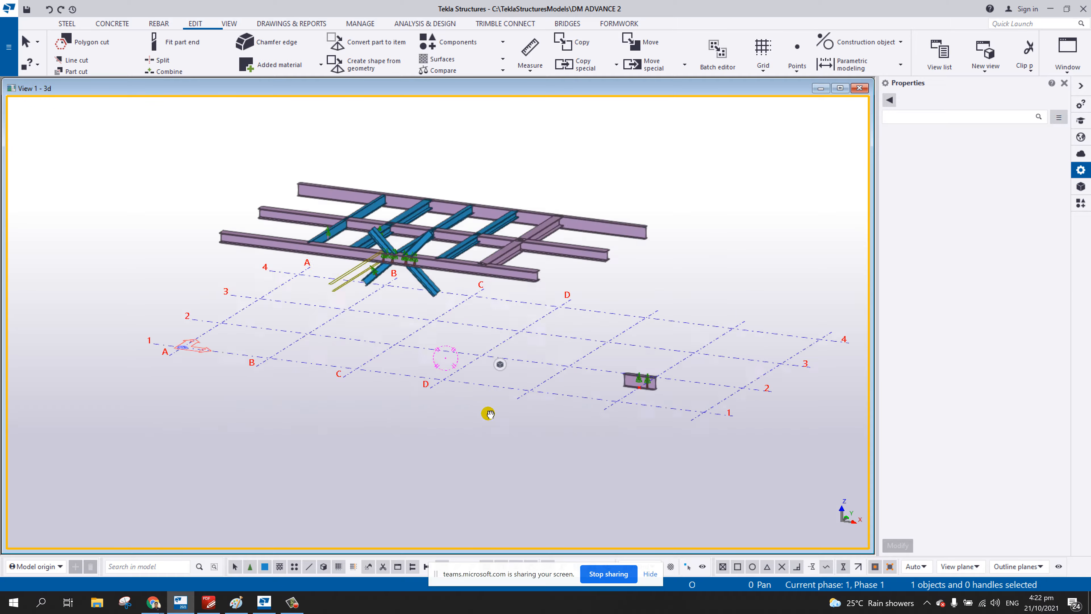
scroll(419, 356, "up", 5)
scroll(429, 334, "up", 4)
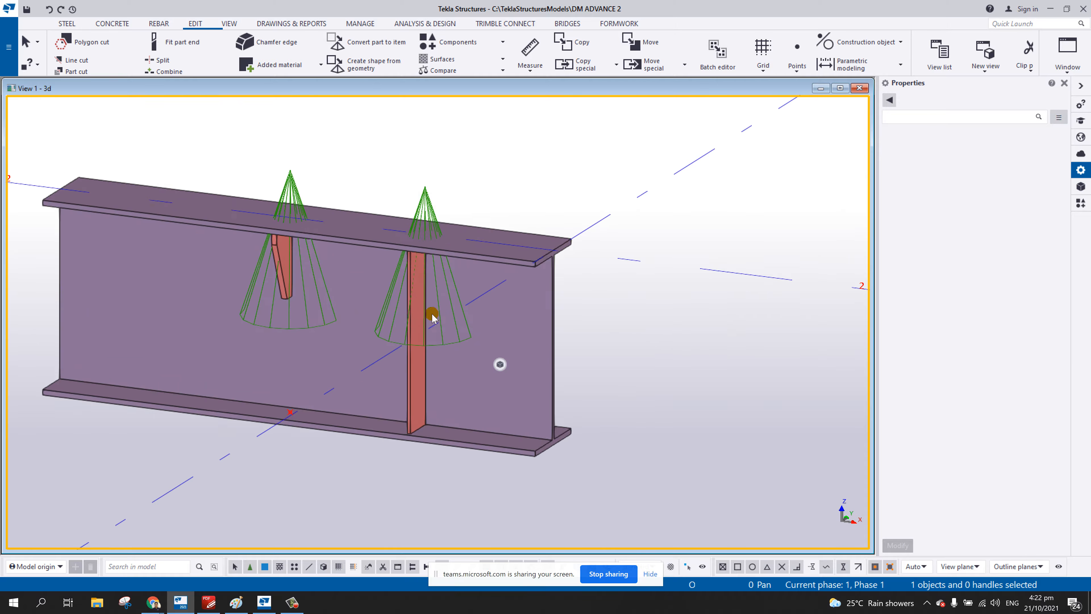
mouse_move(221, 251)
middle_mouse_down("ctrl")
mouse_move(402, 251)
mouse_move(385, 246)
mouse_move(380, 227)
mouse_move(284, 174)
middle_mouse_up("ctrl")
double_click(283, 174)
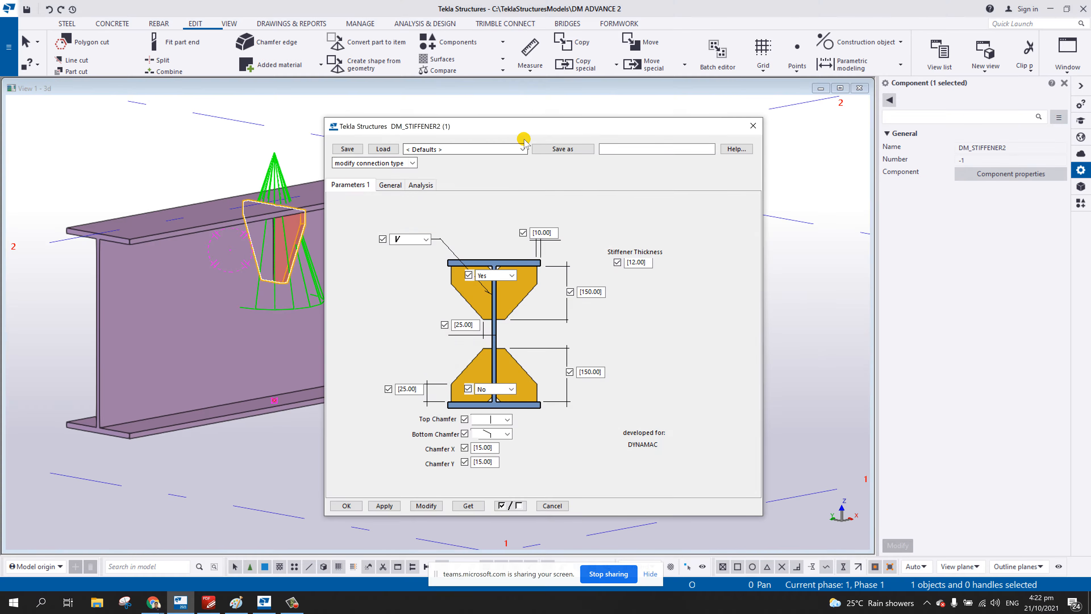
left_click_drag(554, 126, 616, 114)
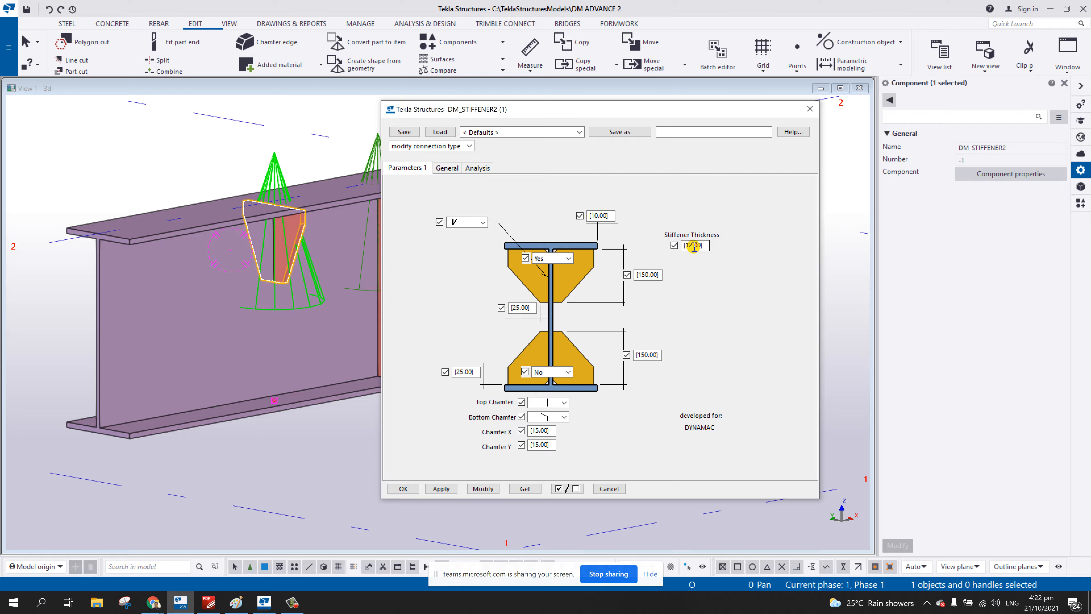
- Set the Stiffener Thickness to 30 and apply it to the selected component
middle_click_drag(303, 254, 277, 265)
scroll(276, 265, "up", 3)
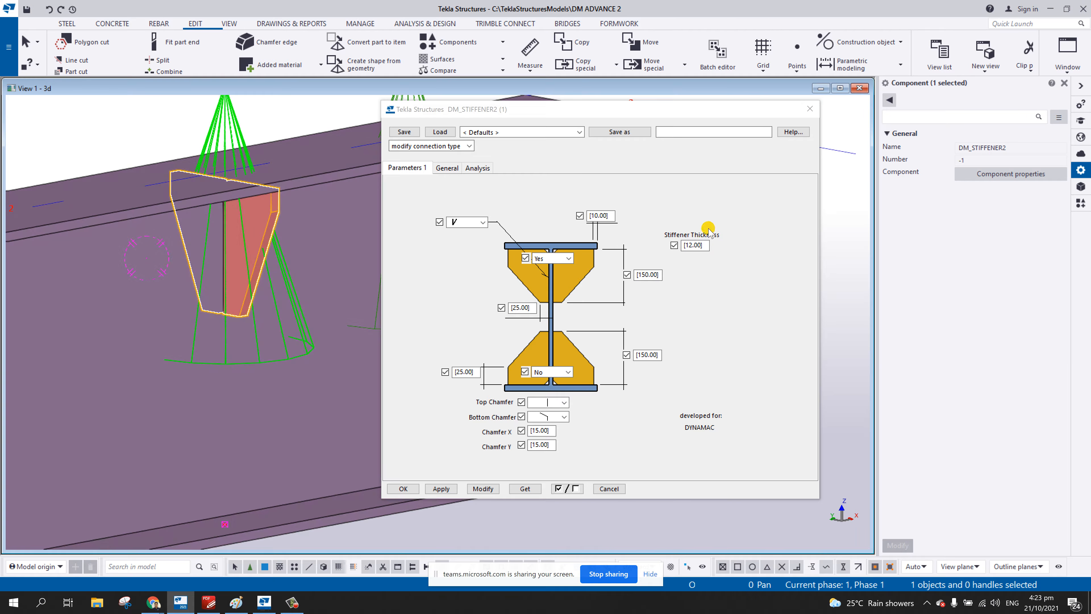
double_click(707, 245)
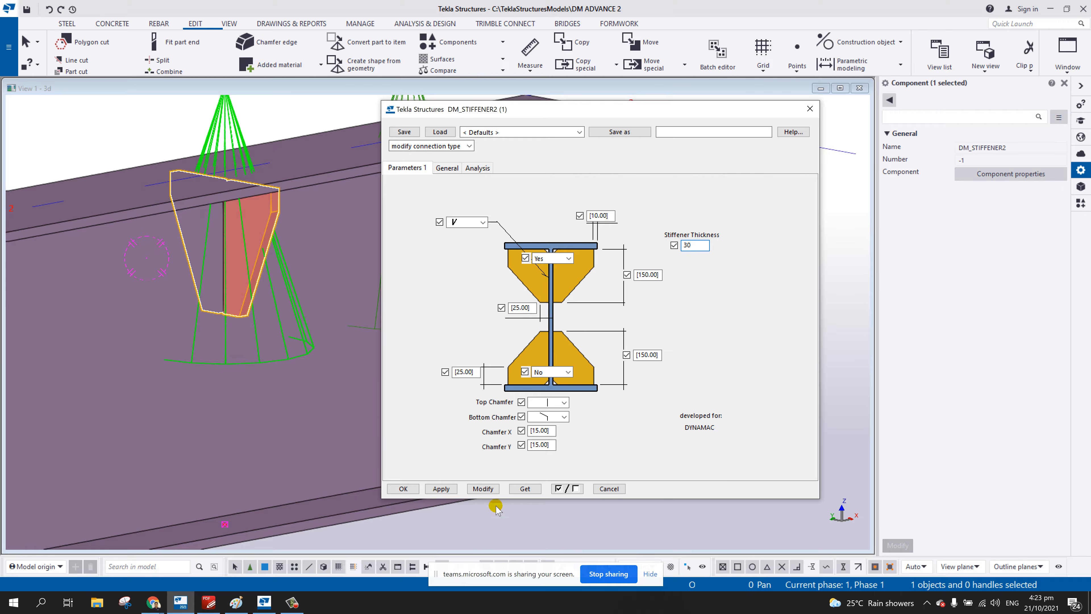
type("30")
left_click(483, 489)
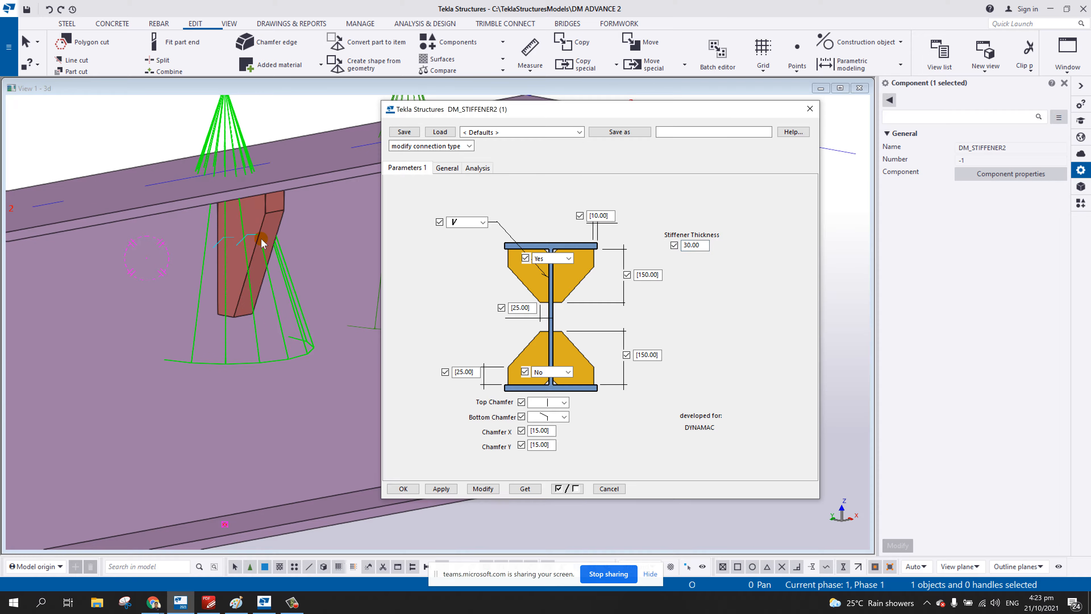
- Set the bottom stiffener option to Yes and apply it to the selected component
left_click(553, 372)
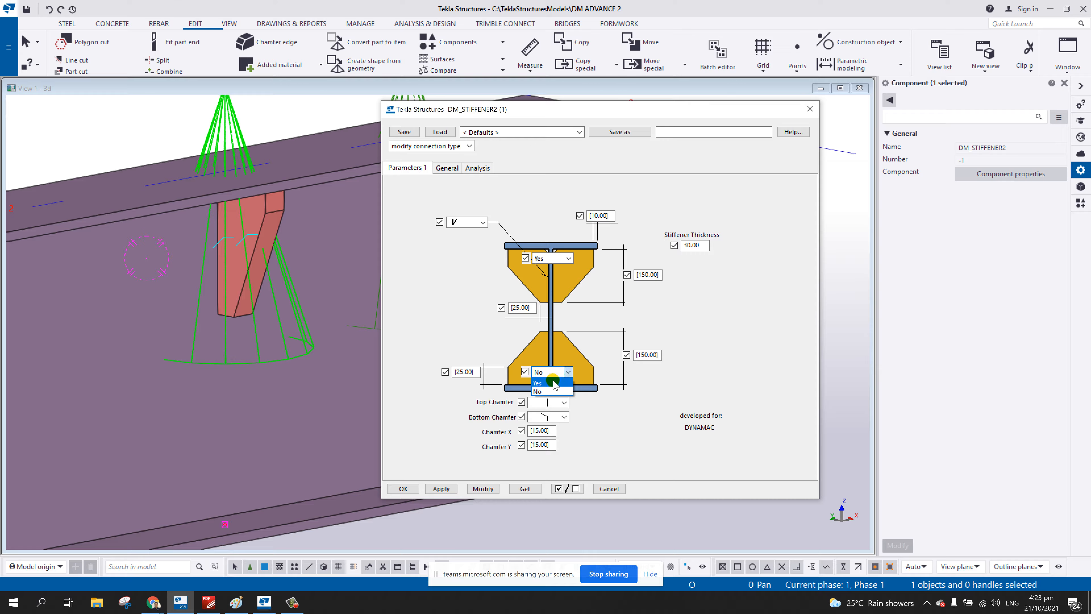
left_click(538, 382)
left_click(483, 489)
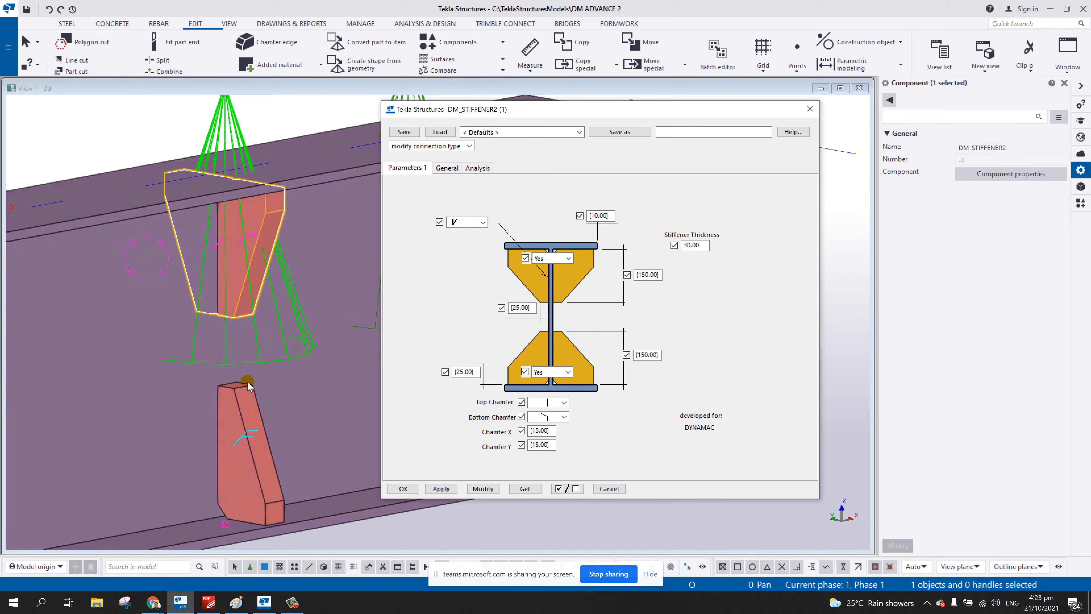
scroll(275, 378, "down", 3)
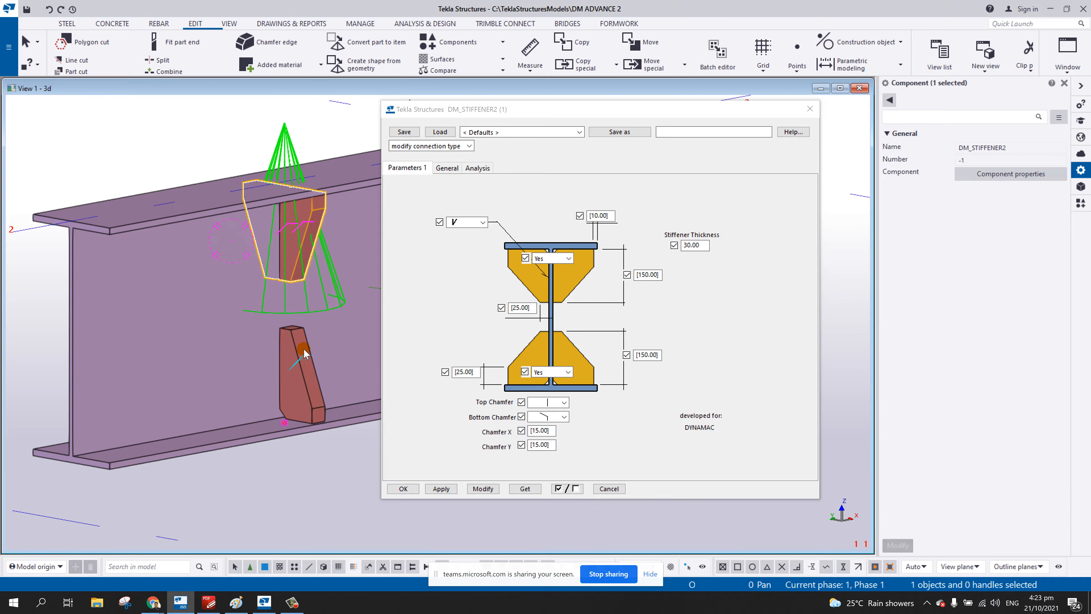
scroll(307, 294, "up", 2)
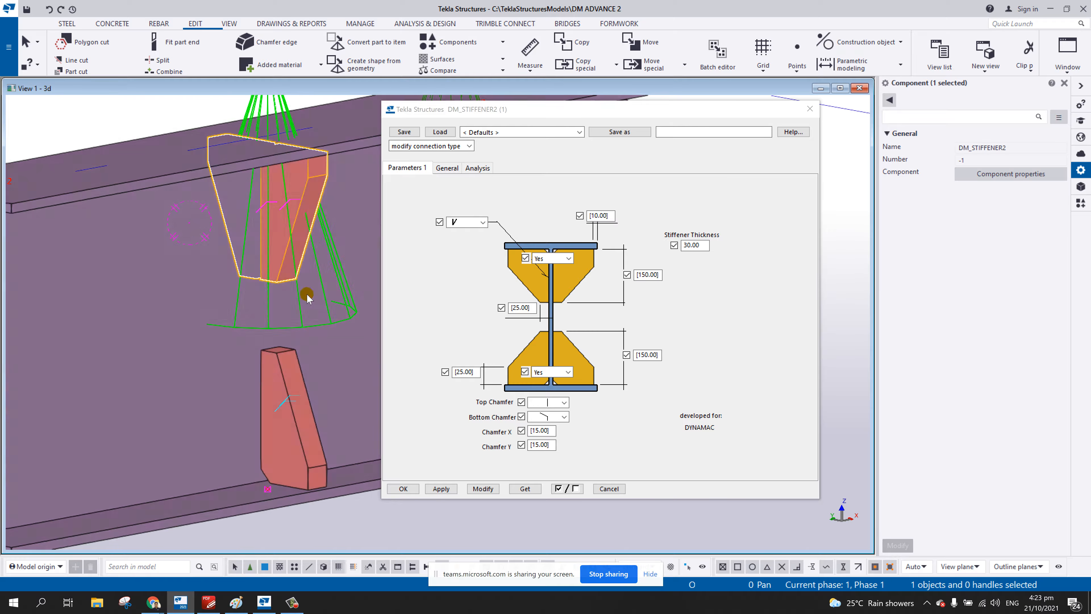
scroll(306, 293, "up", 1)
left_click(468, 222)
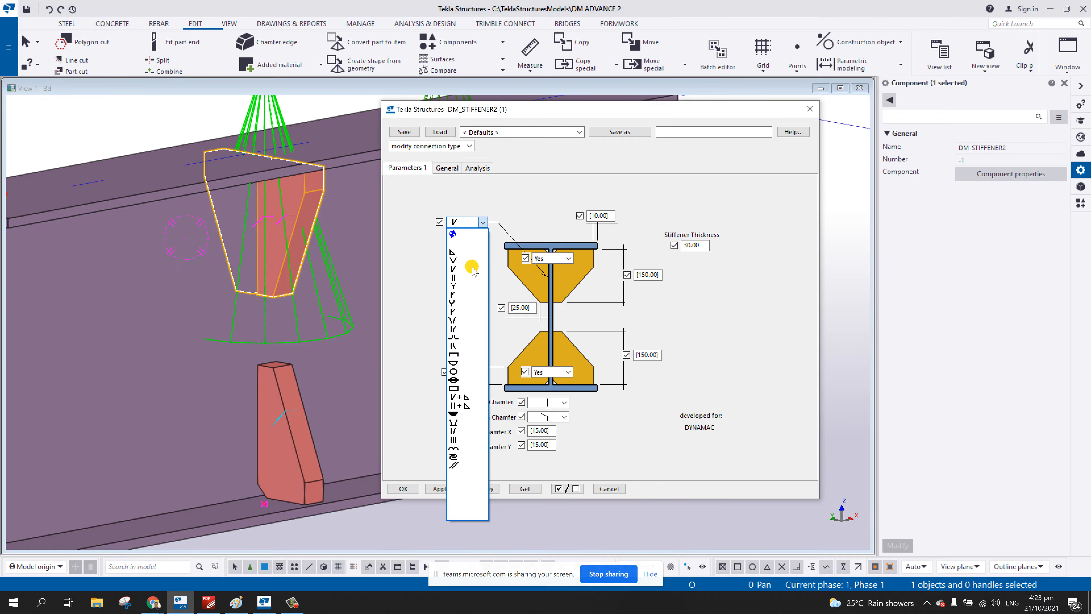
left_click(519, 205)
left_click(564, 416)
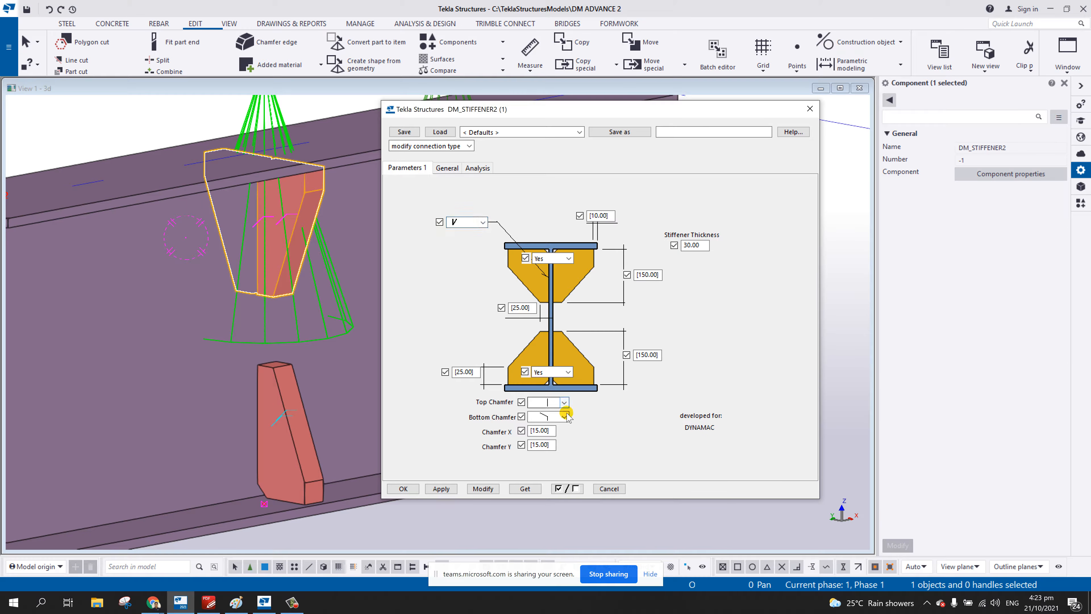
left_click(564, 416)
- Set the stiffeners' offset from the flange edge to -50 and apply it to the component
left_click_drag(613, 215, 533, 226)
left_click(483, 489)
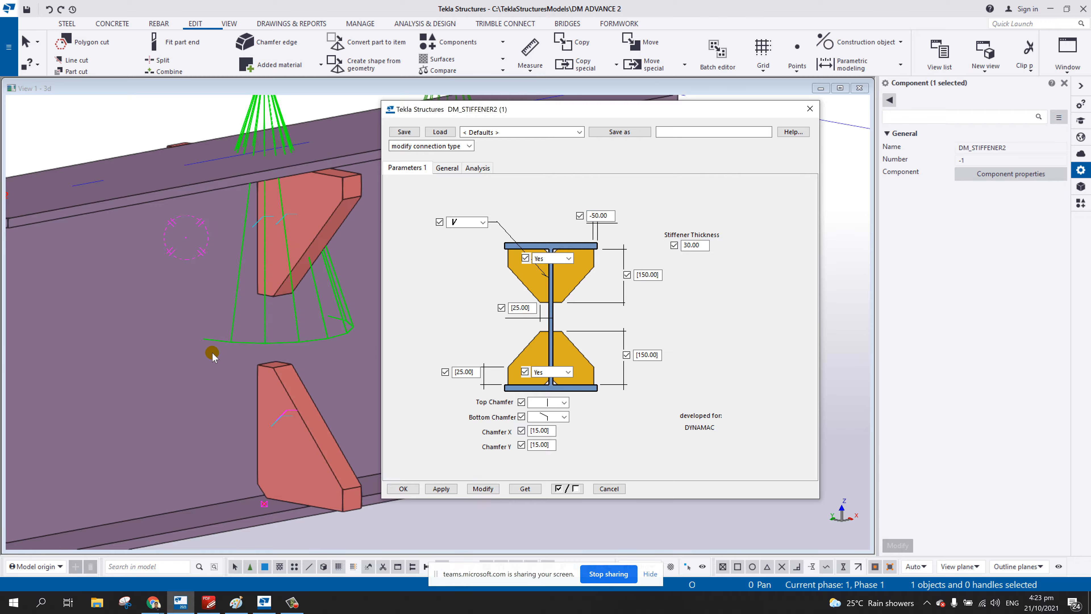
scroll(217, 356, "down", 1)
middle_click_drag(265, 297, 343, 293, "ctrl")
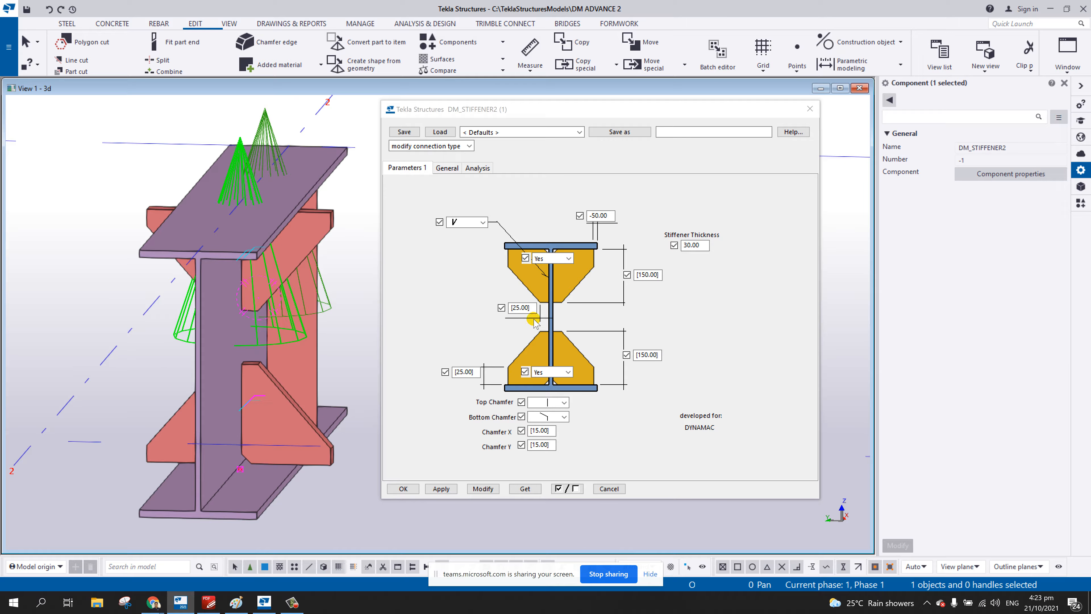
- Set the height of the stiffeners' straight outer edge to 100 and apply it to the component
scroll(285, 353, "up", 6)
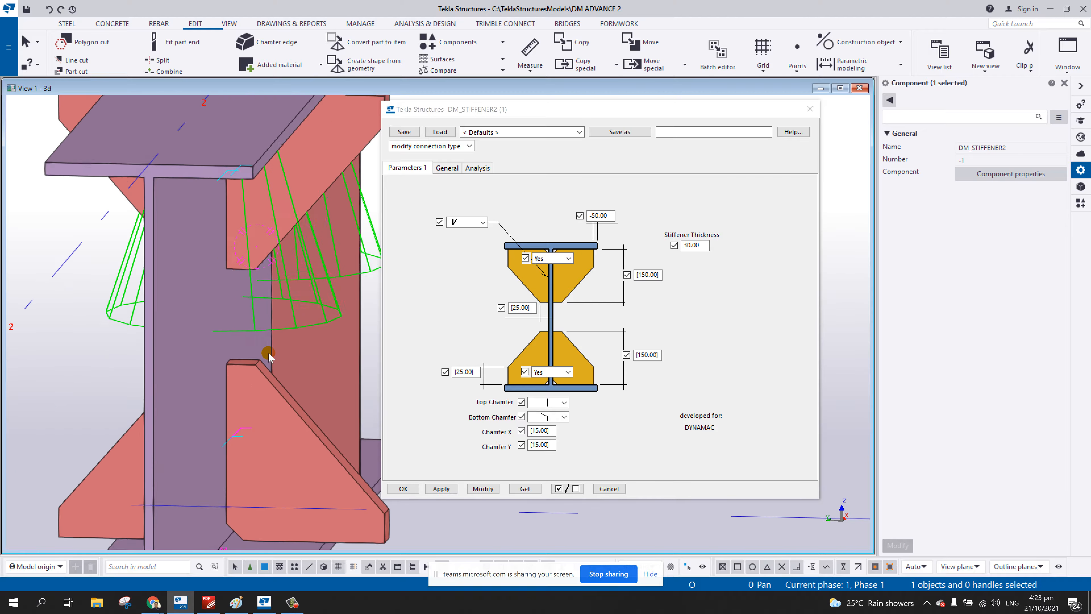
scroll(292, 354, "down", 5)
double_click(466, 371)
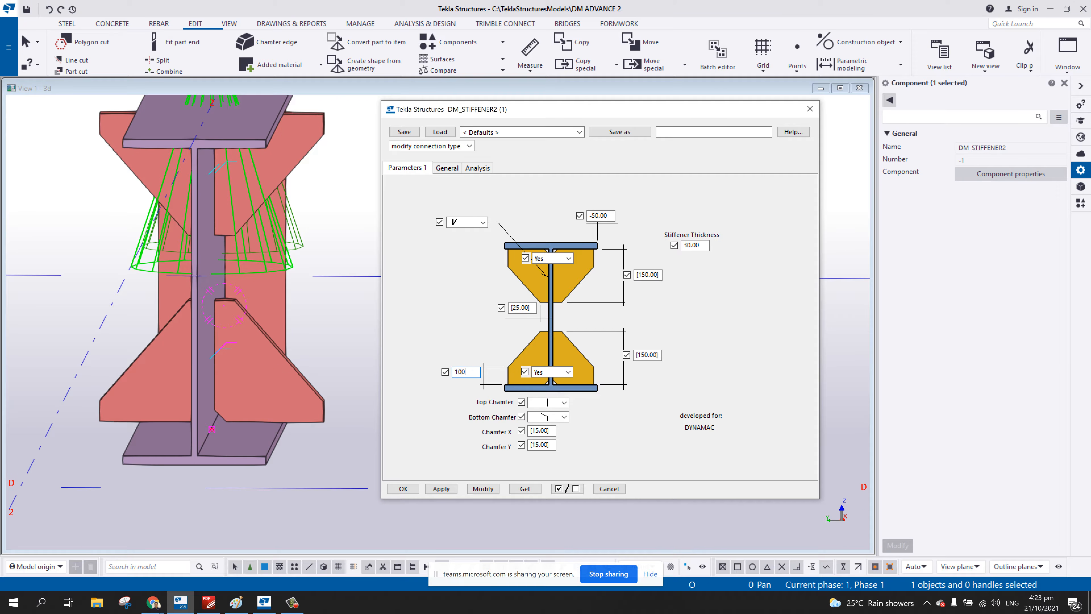
left_click(483, 489)
- Set the stiffeners' offset from the flange edge to 10 and apply it to the component
scroll(361, 417, "down", 2)
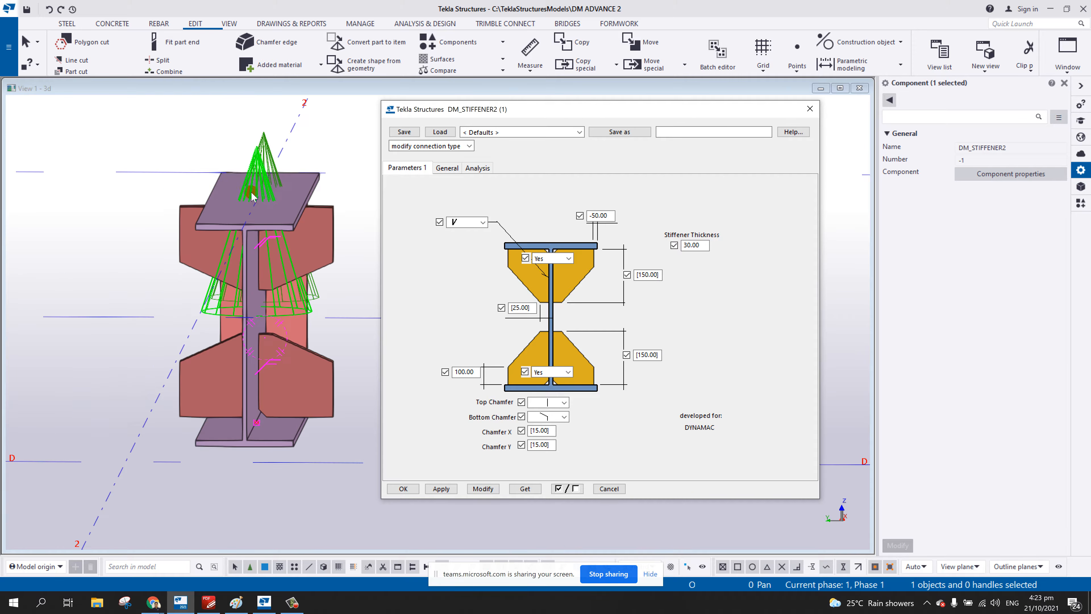
mouse_move(251, 192)
middle_mouse_down("ctrl")
mouse_move(257, 168)
mouse_move(239, 191)
middle_mouse_up("ctrl")
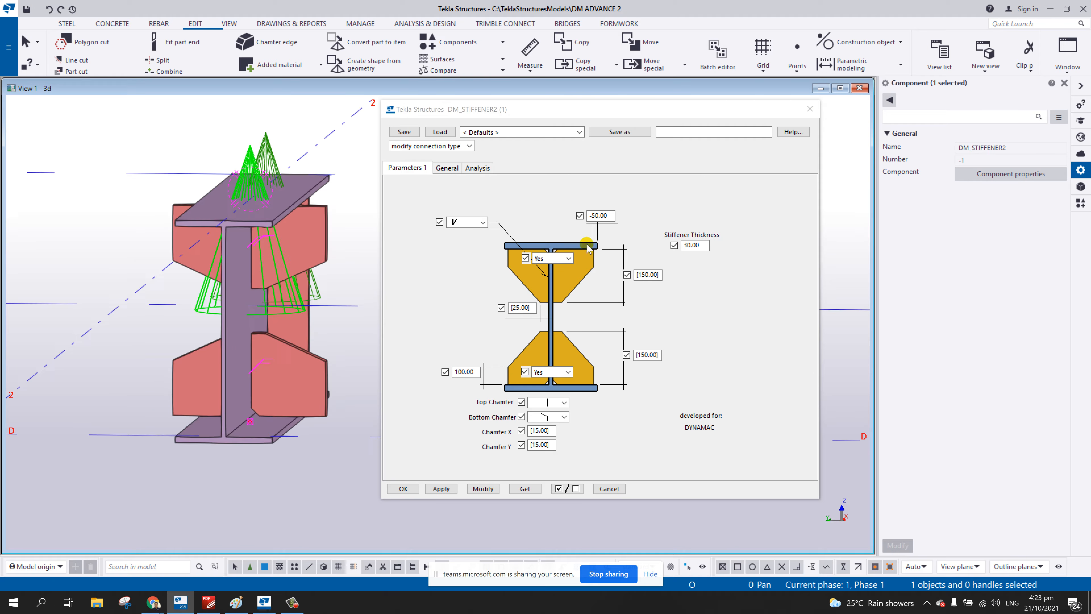
double_click(612, 216)
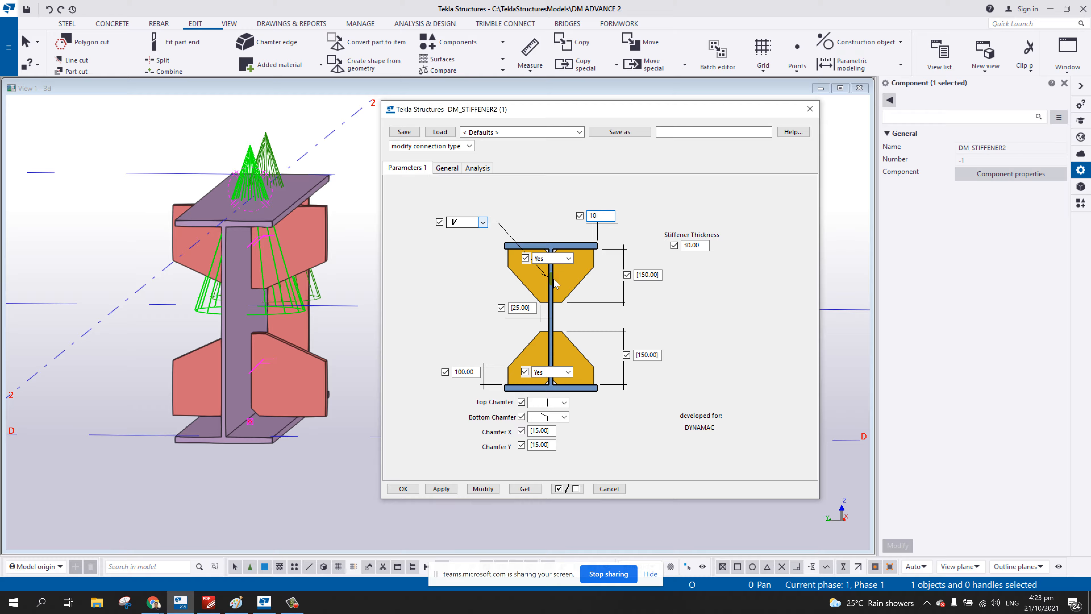
type("10")
left_click(483, 488)
- Examine the modified upper and lower stiffeners from the beam's side, with the component dialog moved clear of them
scroll(245, 293, "up", 2)
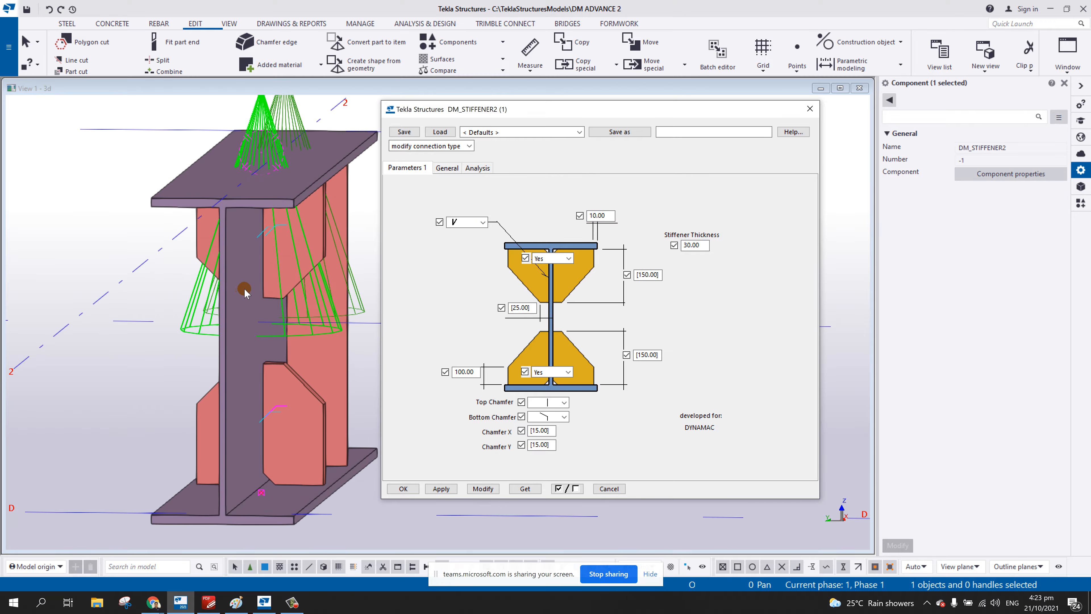
middle_click_drag(245, 293, 135, 310, "ctrl")
middle_click_drag(262, 246, 10, 224)
scroll(10, 224, "down", 1)
middle_click_drag(195, 214, 348, 232)
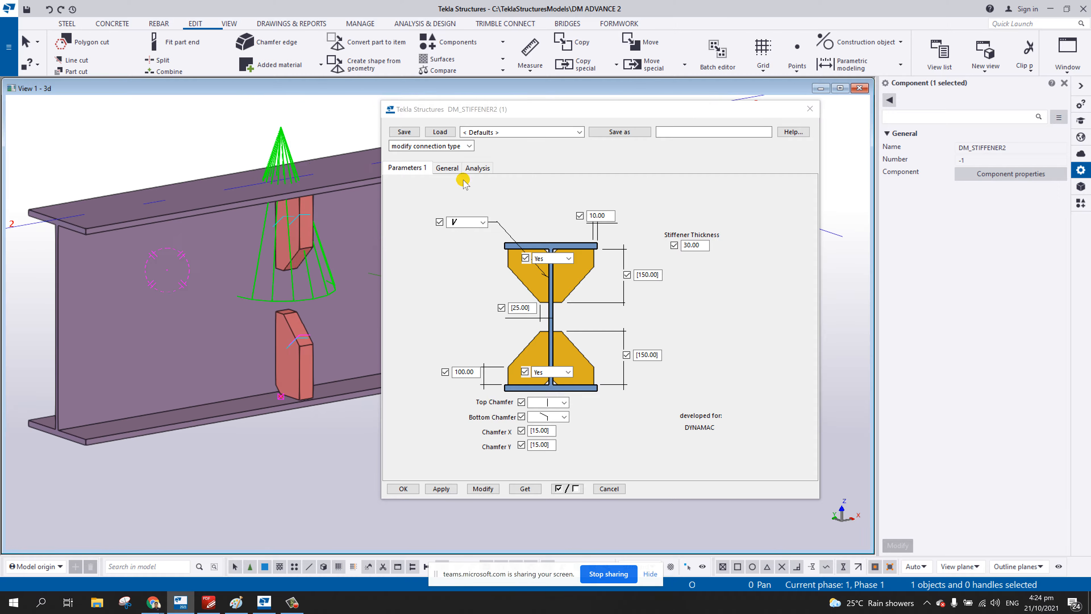
left_click_drag(574, 108, 774, 114)
scroll(346, 278, "up", 2)
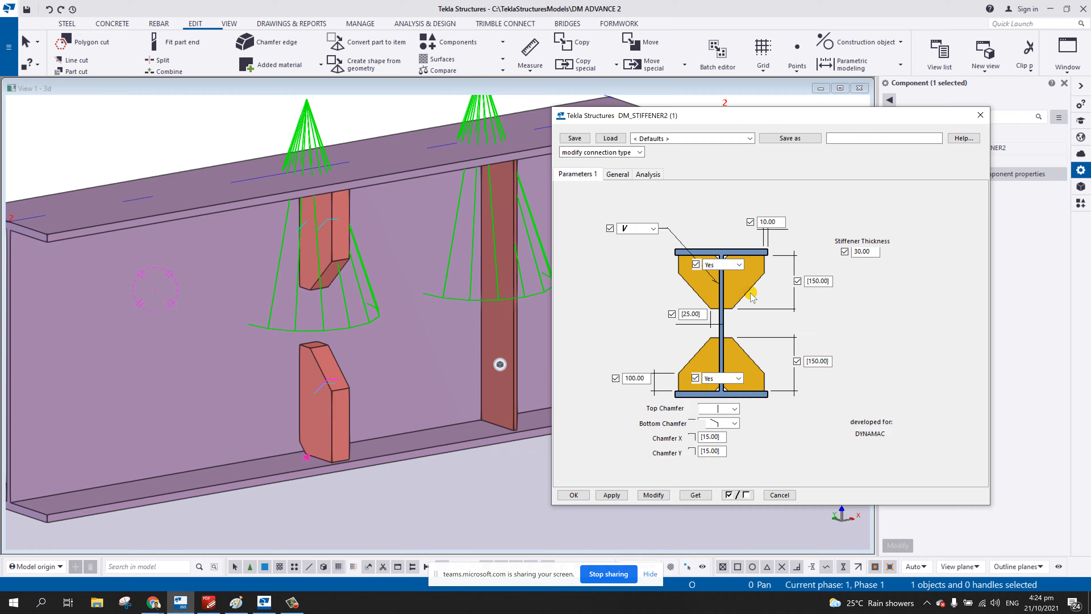
middle_click_drag(497, 359, 354, 342, "ctrl")
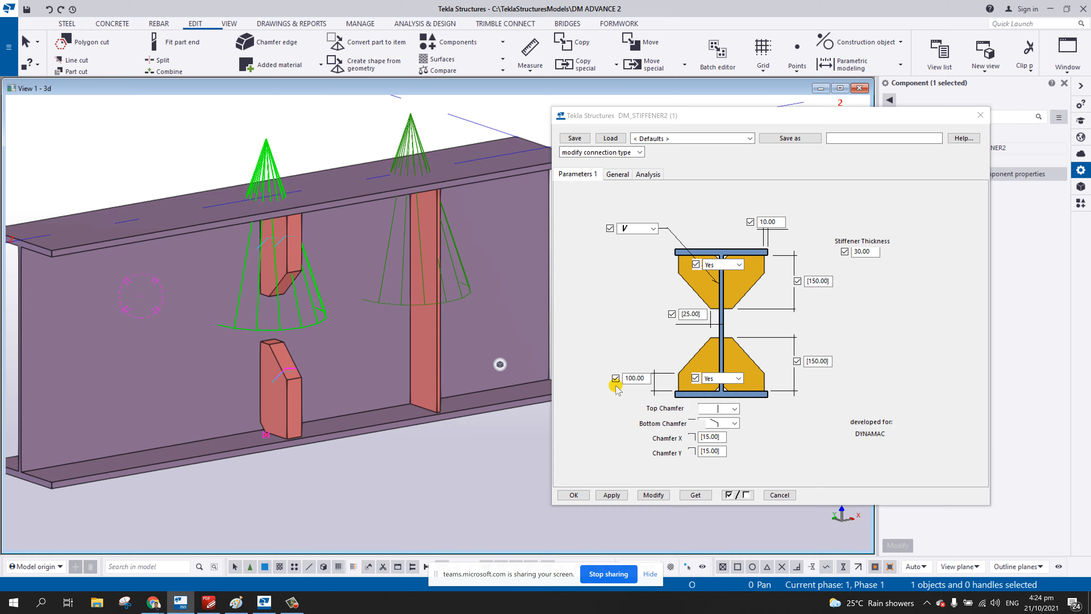
left_click_drag(837, 120, 790, 115)
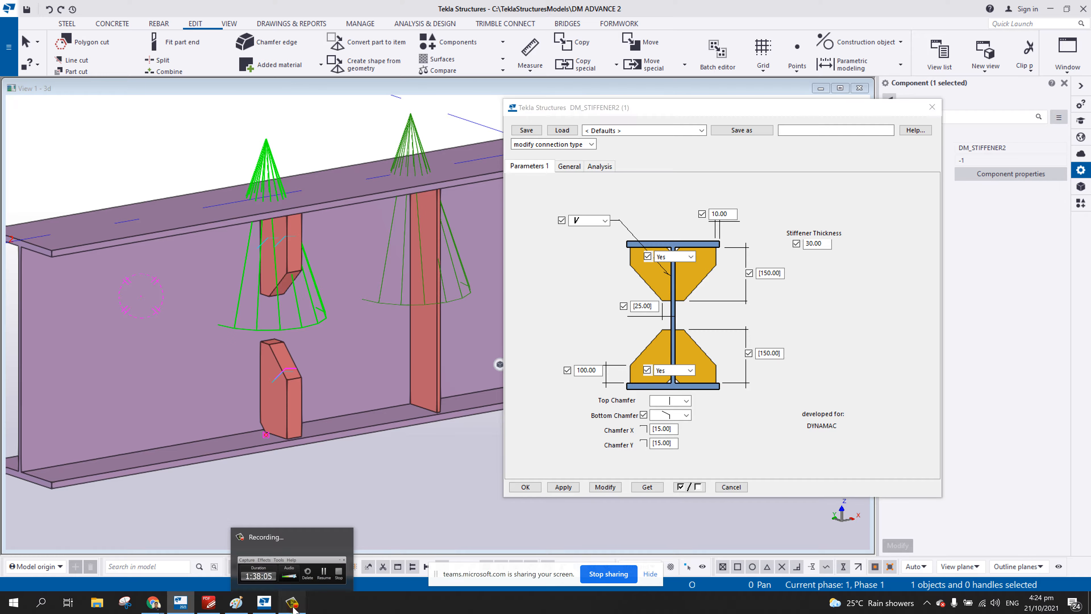
left_click(292, 603)
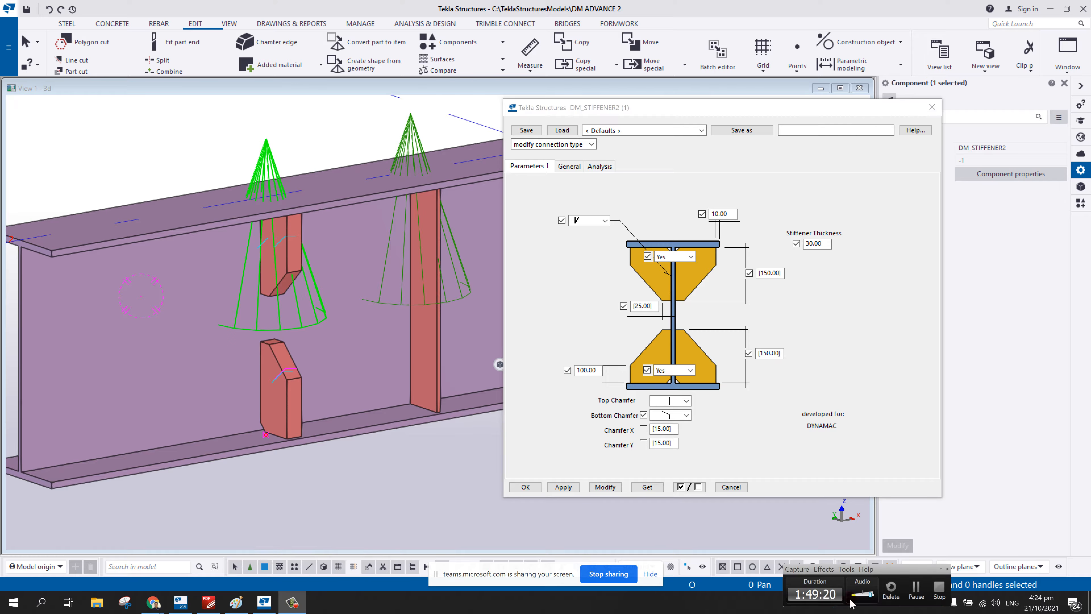
left_click(916, 589)
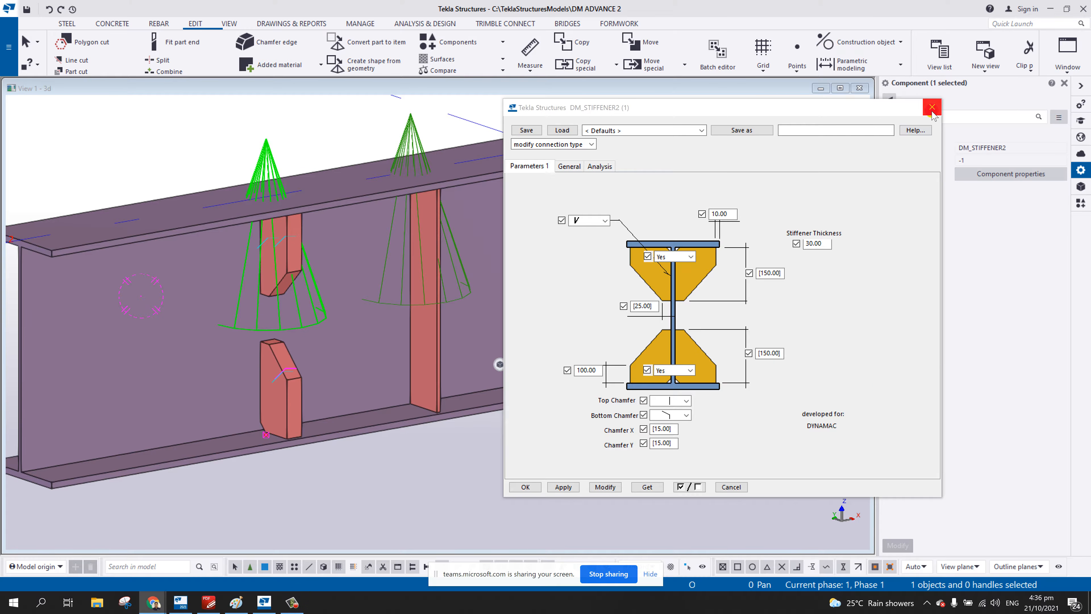
- Close the DM_STIFFENER2 dialog and create the default component views for the component with the split stiffeners
left_click(933, 107)
scroll(557, 366, "down", 3)
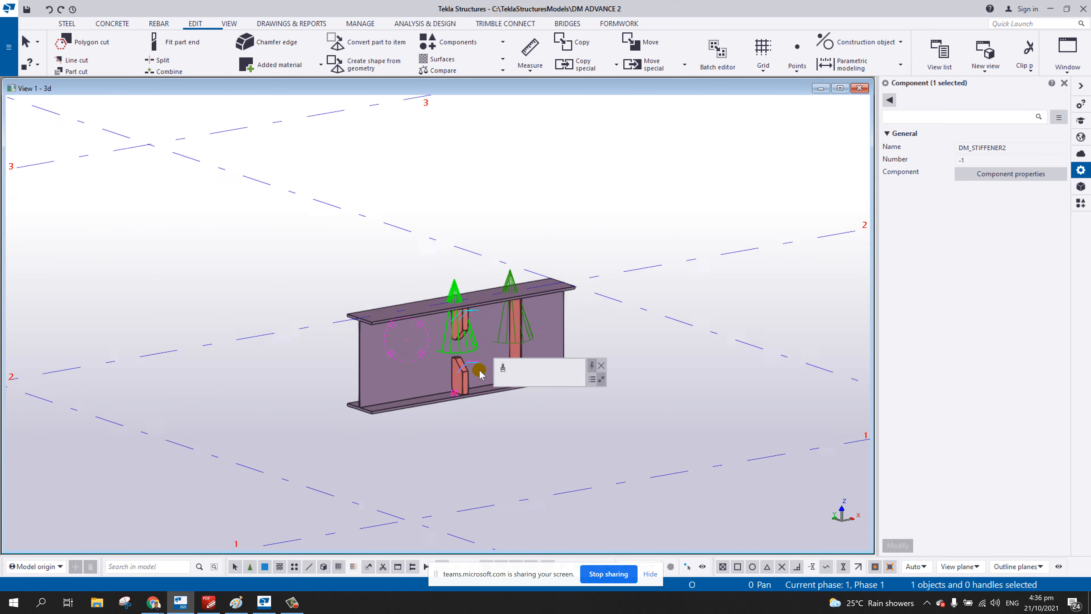
scroll(461, 238, "up", 4)
left_click(437, 194)
right_click(428, 190)
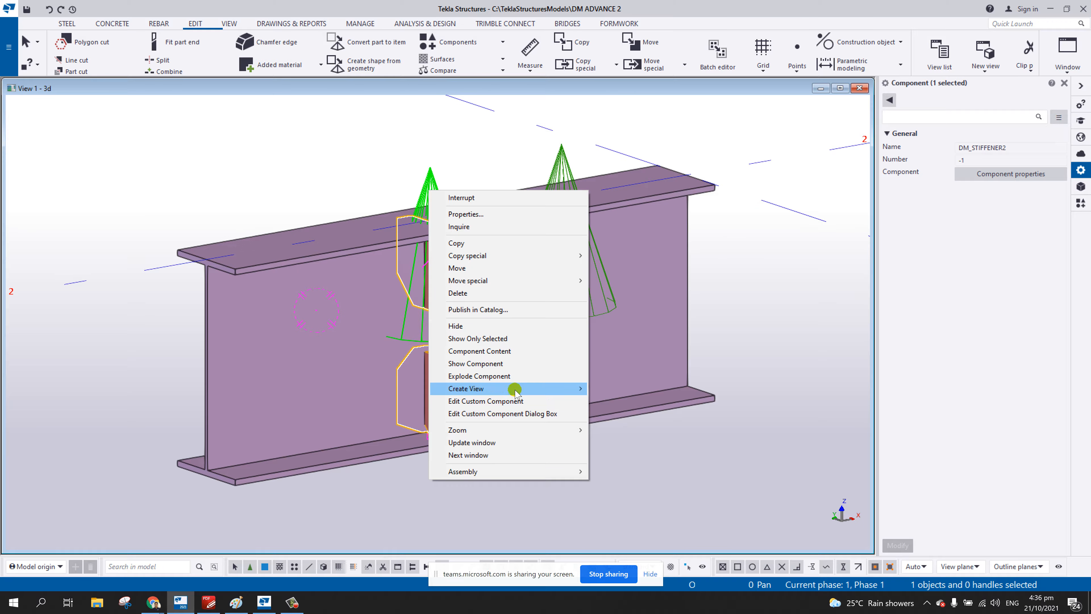
mouse_move(515, 390)
left_click(603, 400)
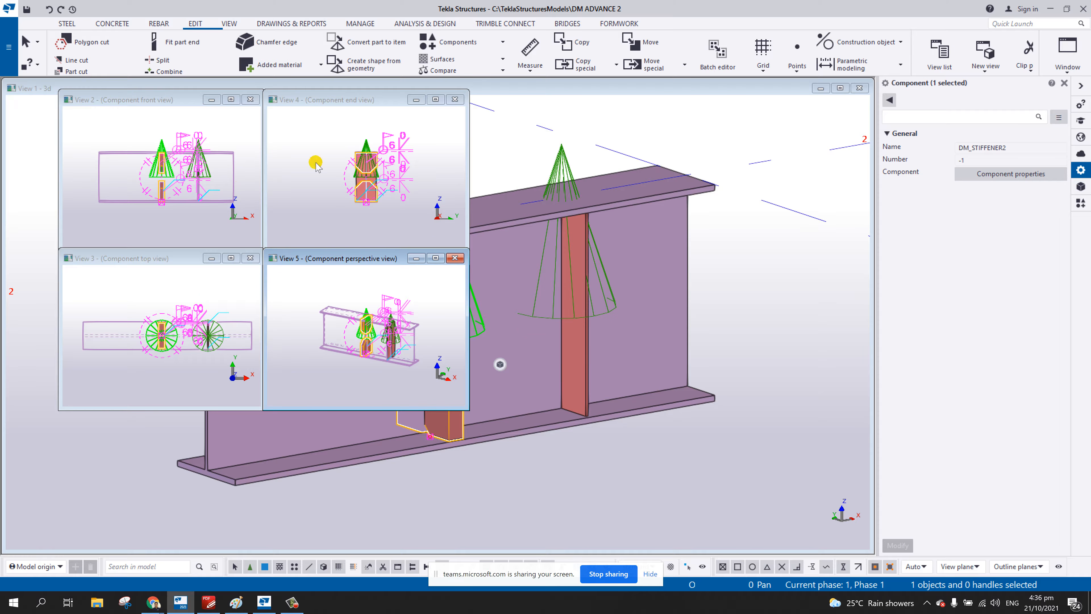
- Close the component's perspective, front and top views, then enlarge the end view and fit the whole beam section in it
left_click(456, 258)
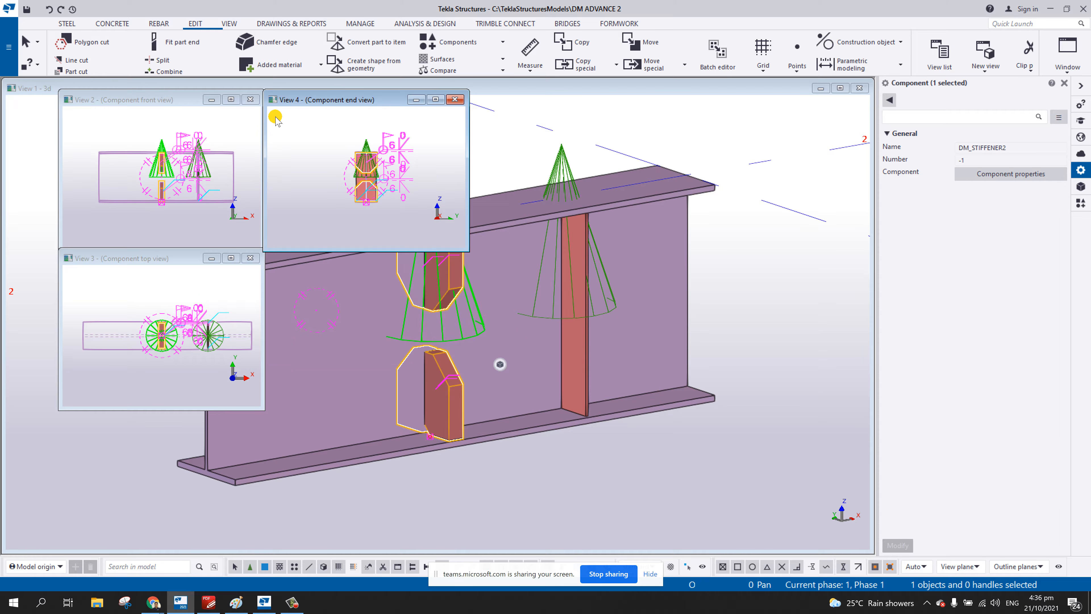
left_click(251, 100)
left_click(250, 258)
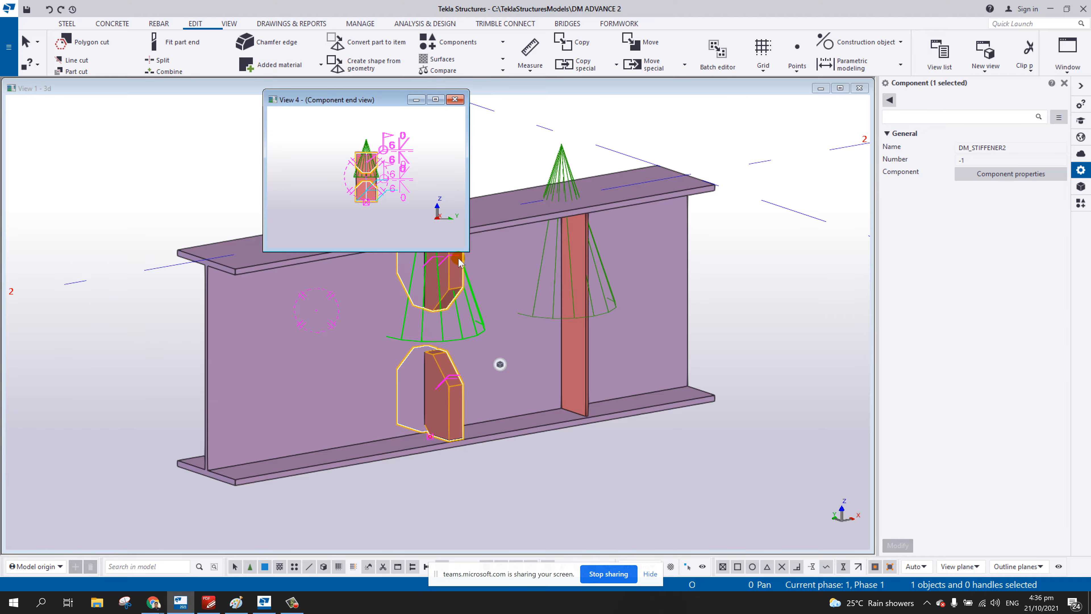
left_click_drag(463, 250, 761, 478)
scroll(468, 172, "up", 4)
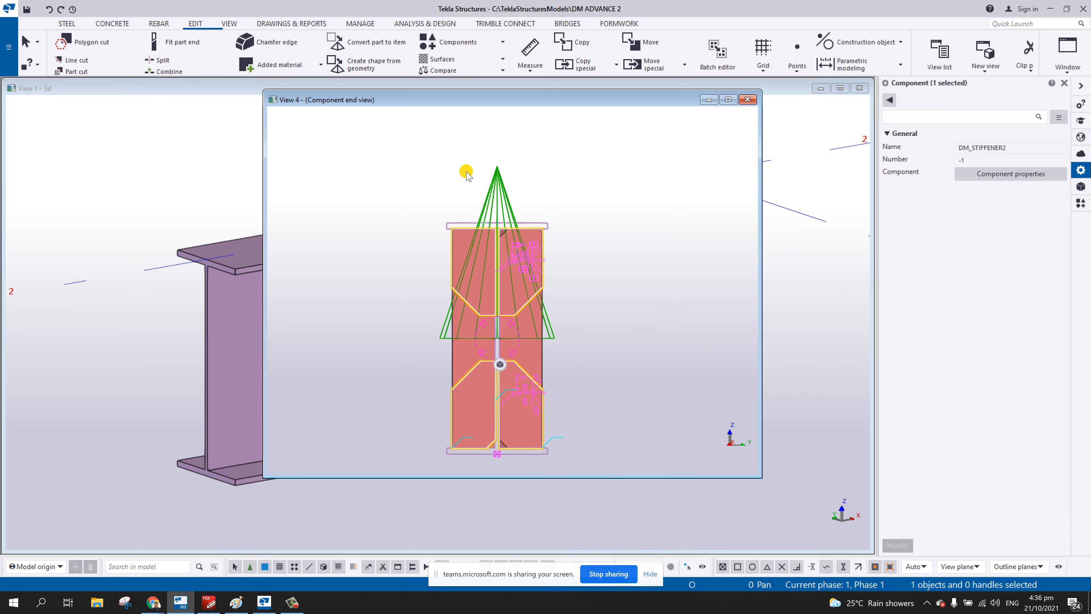
key("Escape")
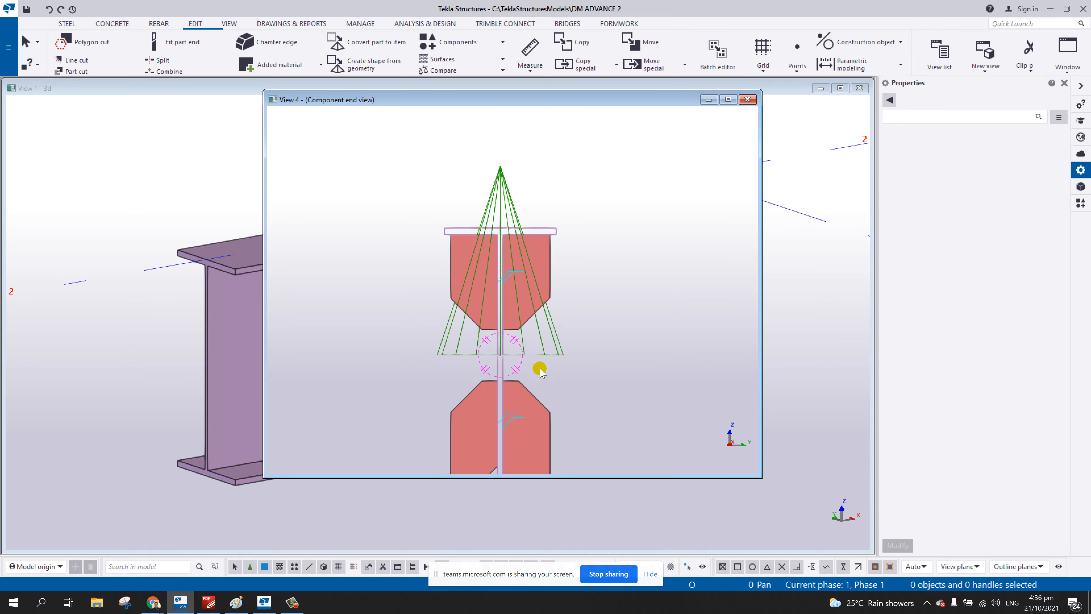
middle_click_drag(548, 390, 532, 274)
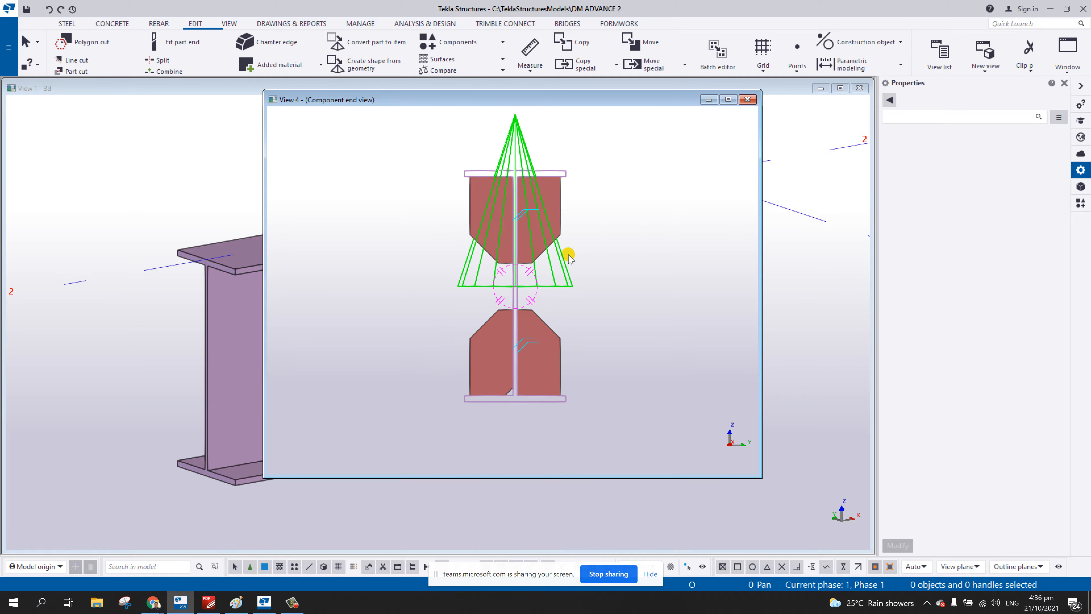
- Limit the end view's displayed object types to parts only, both in the model and in components
double_click(623, 229)
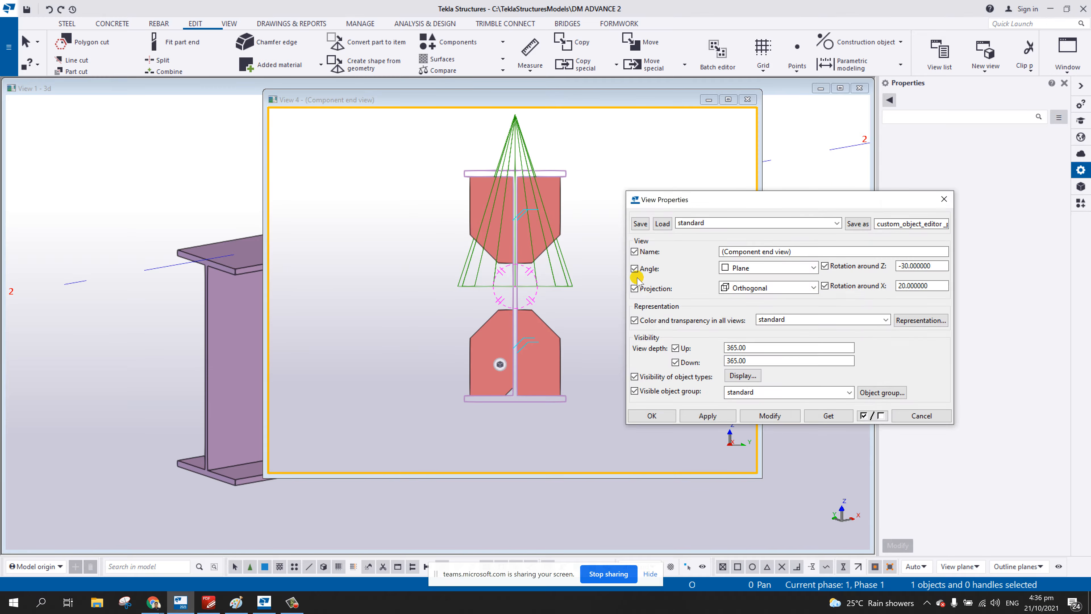
left_click(743, 376)
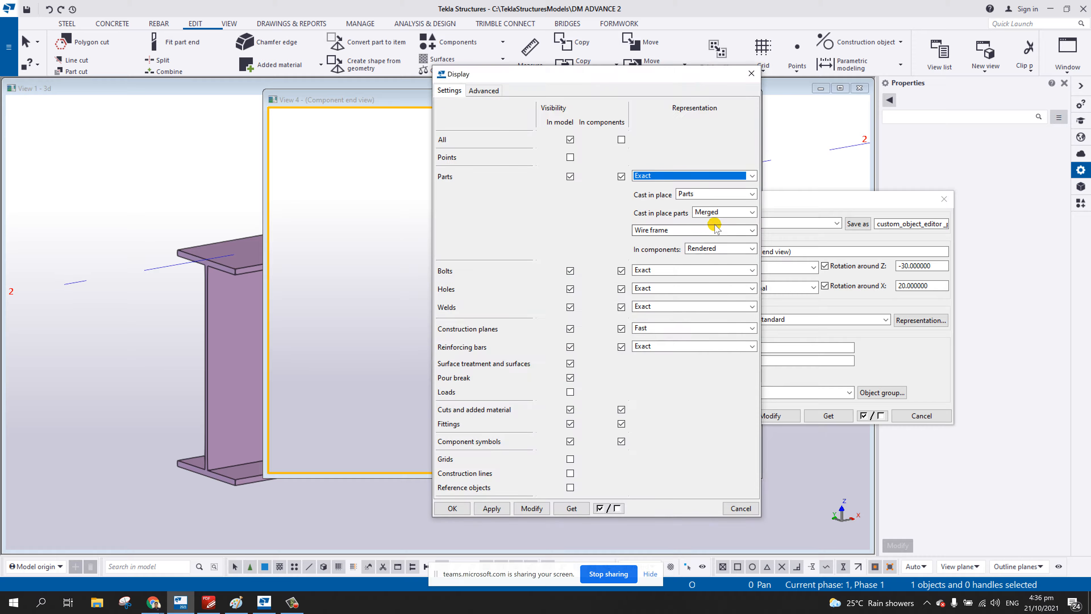
left_click_drag(589, 77, 774, 89)
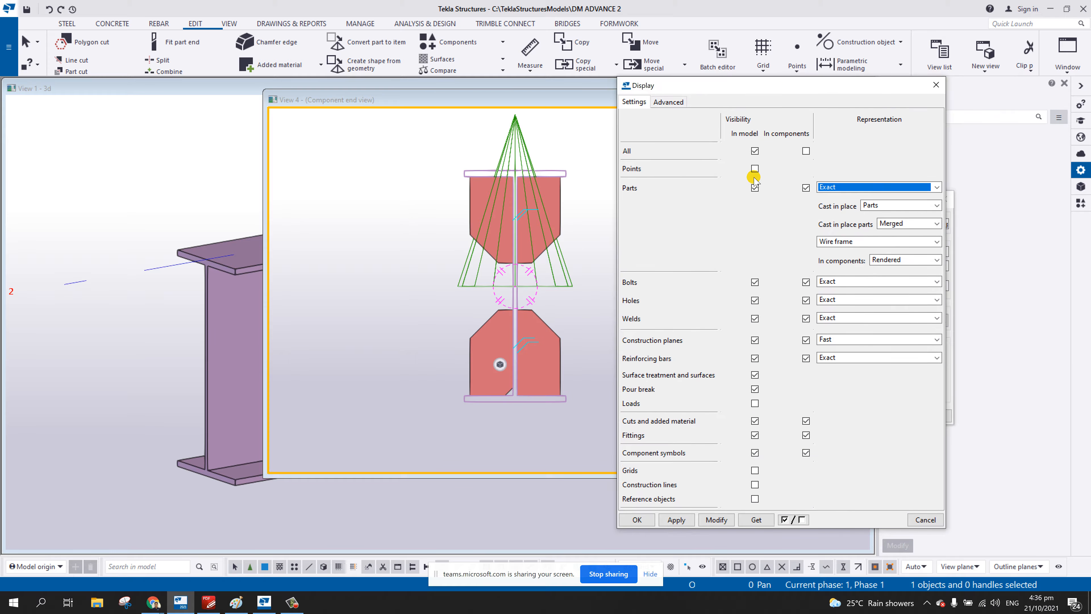
left_click(755, 151)
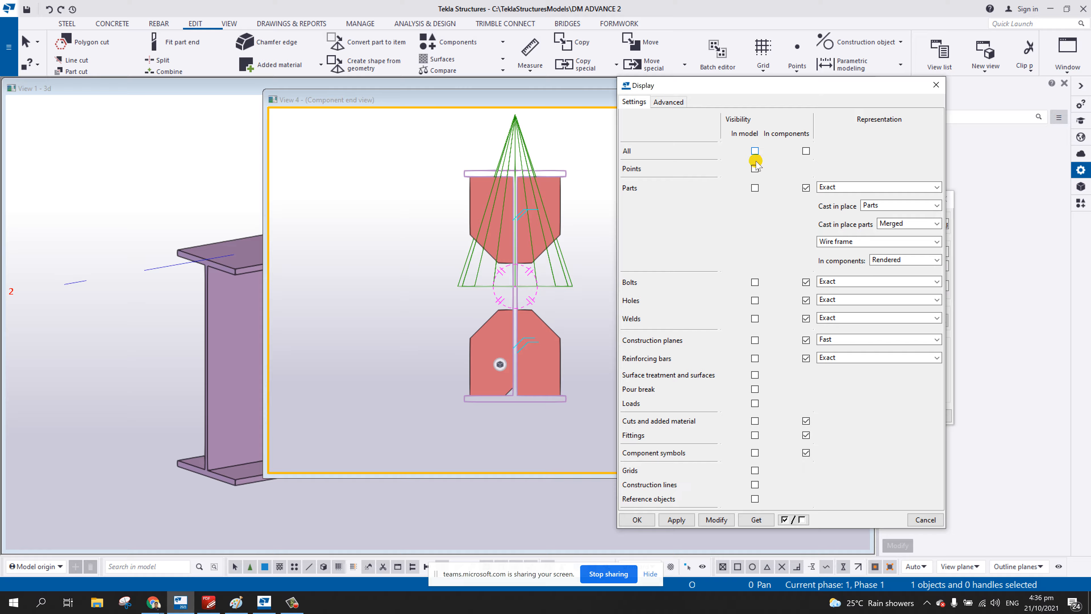
left_click(806, 151)
left_click(755, 189)
left_click(717, 520)
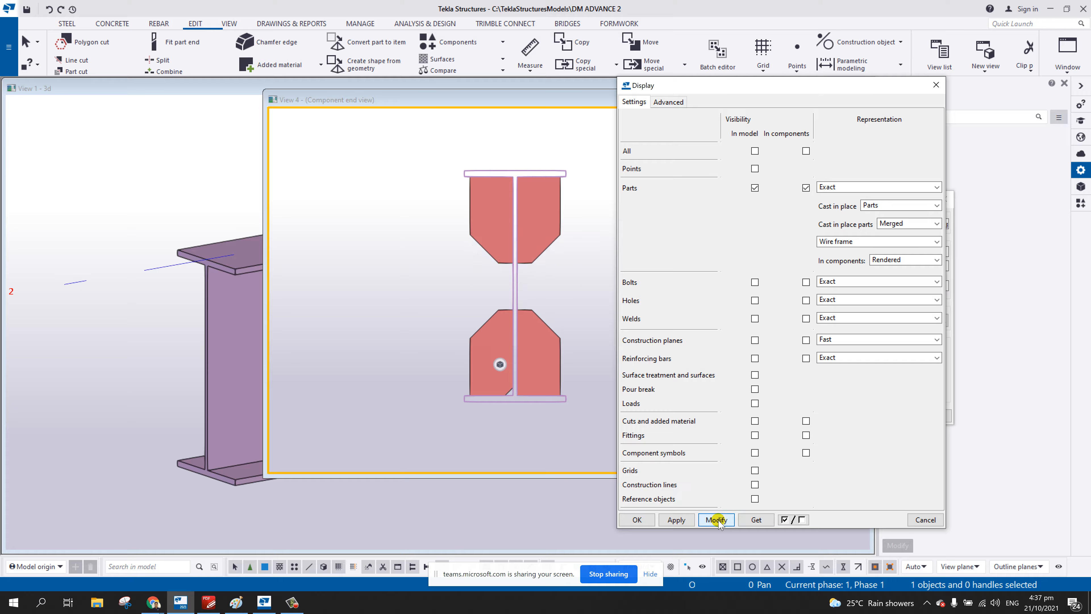
left_click(644, 519)
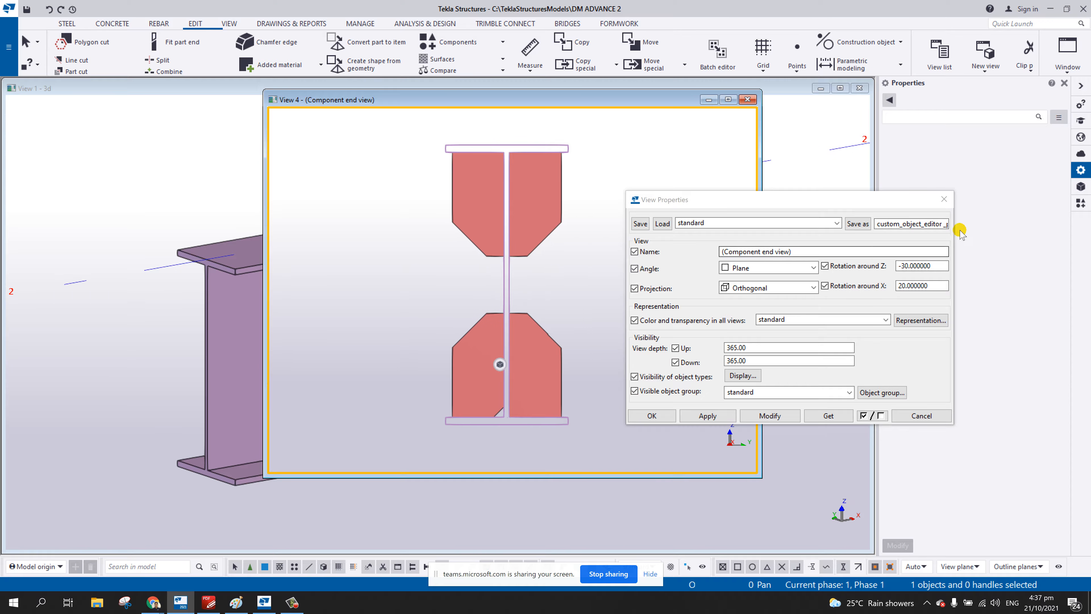
left_click(944, 198)
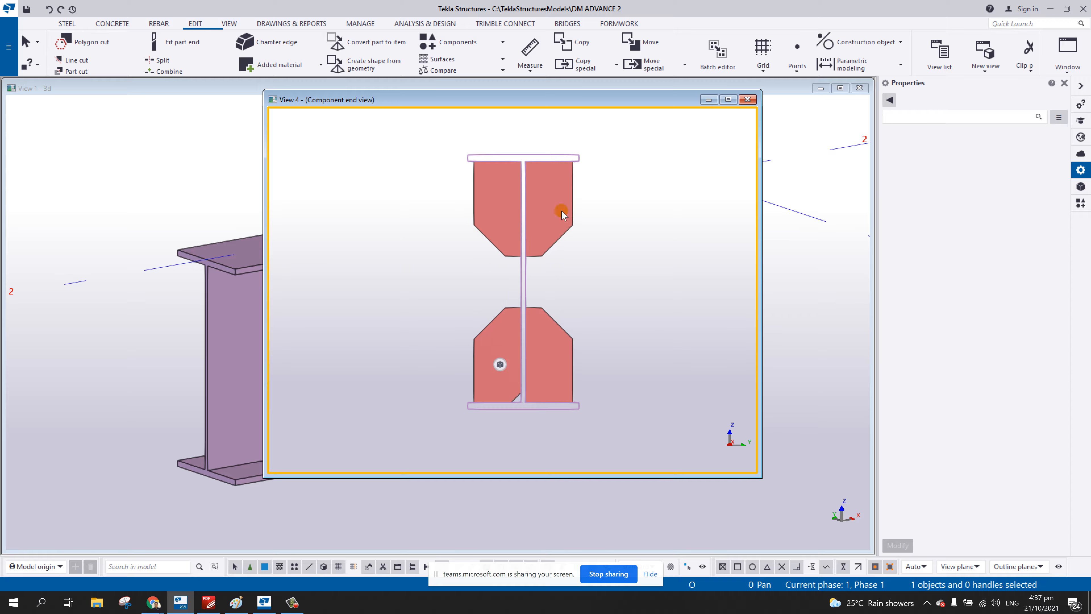
- Change the girder's Class to the one that colours the beam black
left_click(571, 158)
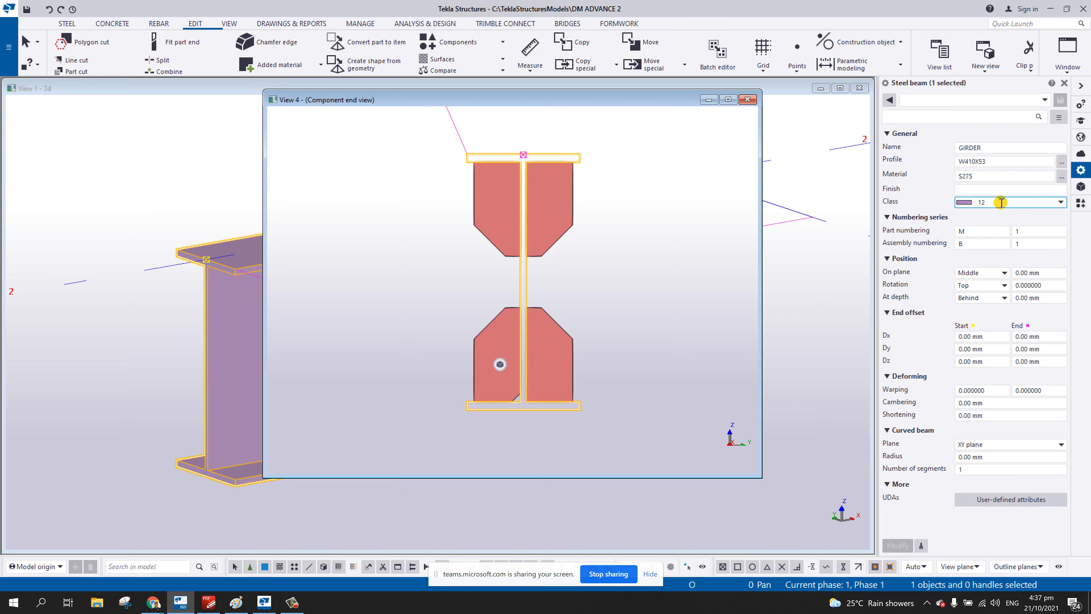
left_click(976, 202)
left_click(975, 217)
key("Return")
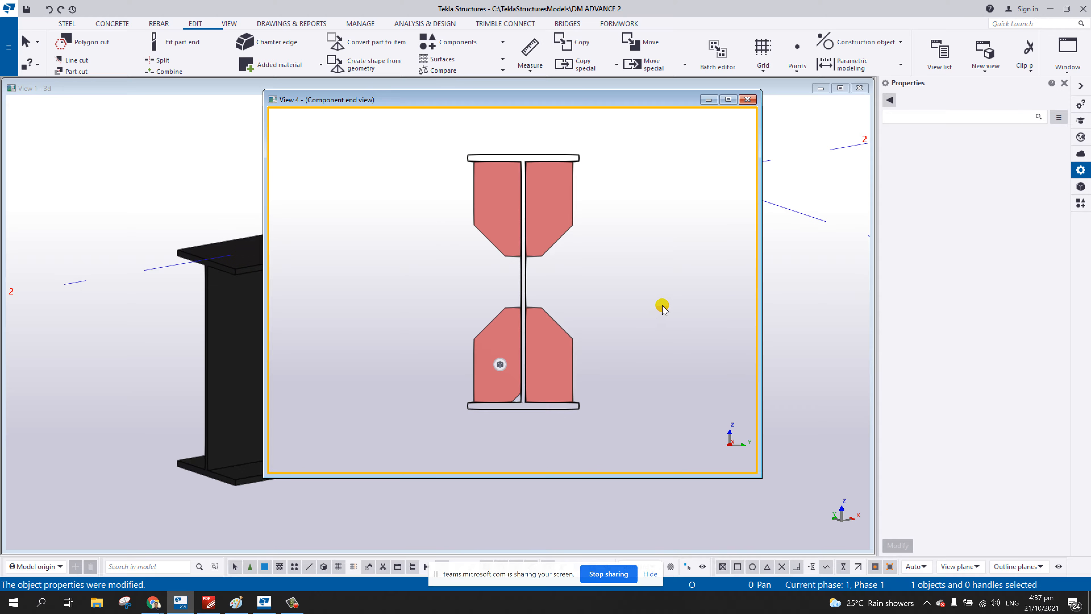
- Clear the component selection and move the contextual toolbar clear of the end view so only the beam section shows
left_click(564, 192)
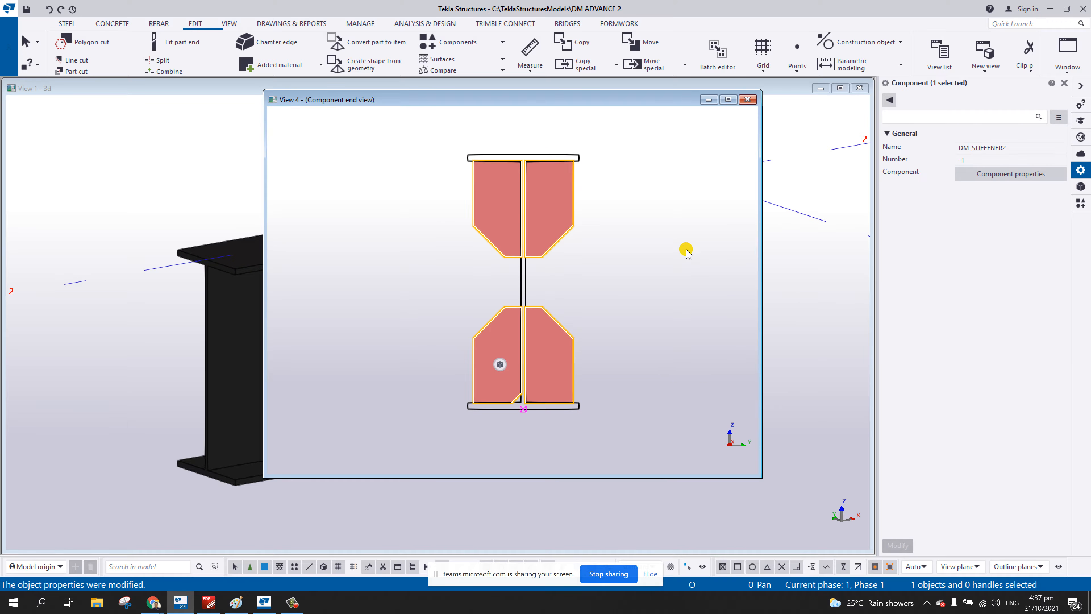
left_click(693, 268)
scroll(698, 283, "down", 1)
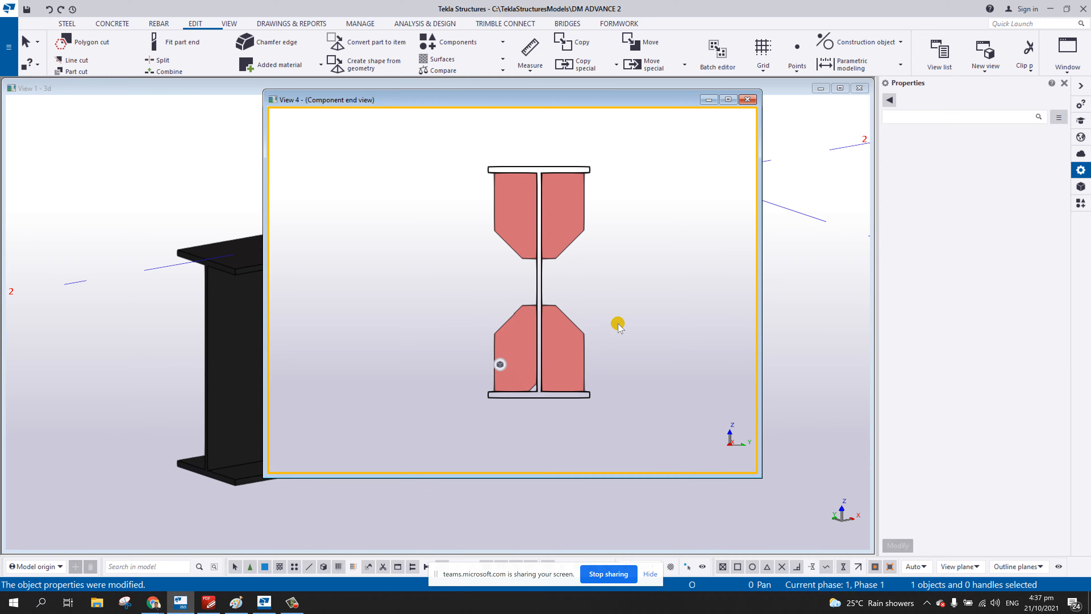
mouse_move(500, 364)
left_click_drag(629, 379, 957, 139)
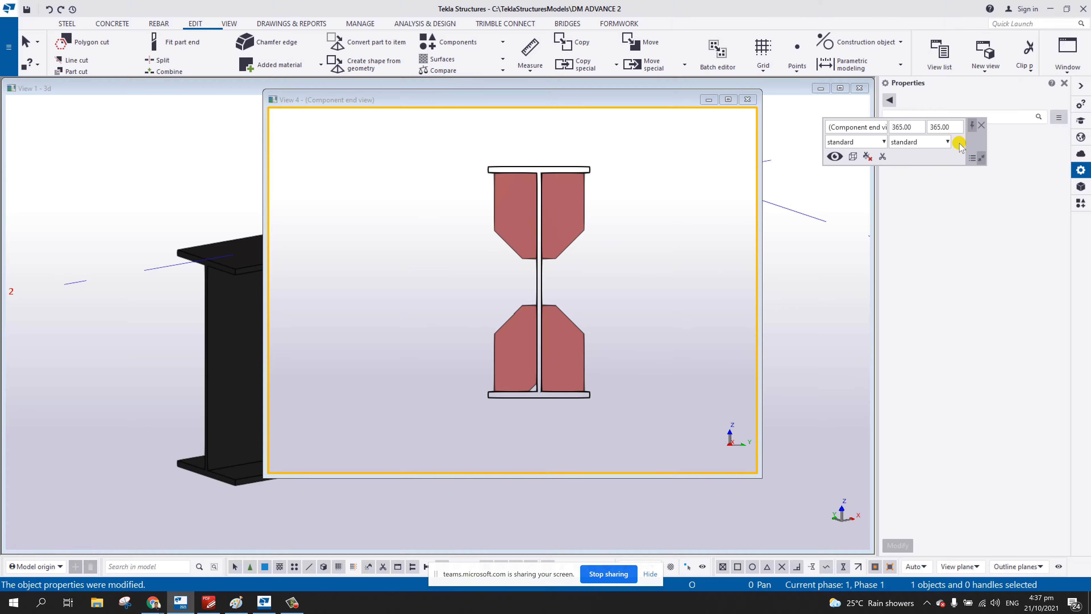
scroll(695, 297, "up", 2)
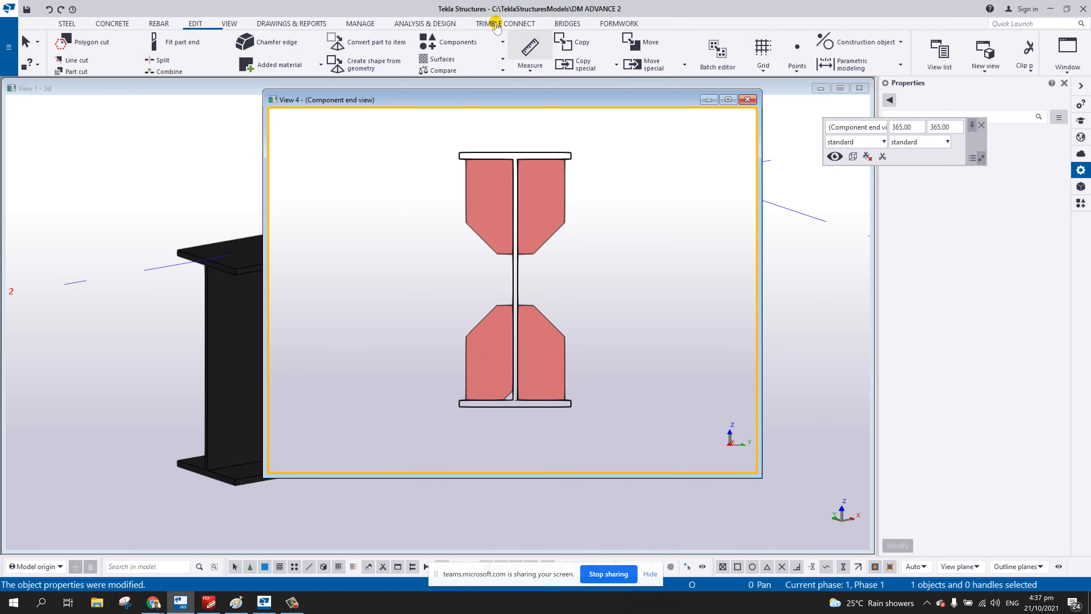
- Open the Screenshot tool for the component end view
left_click(365, 23)
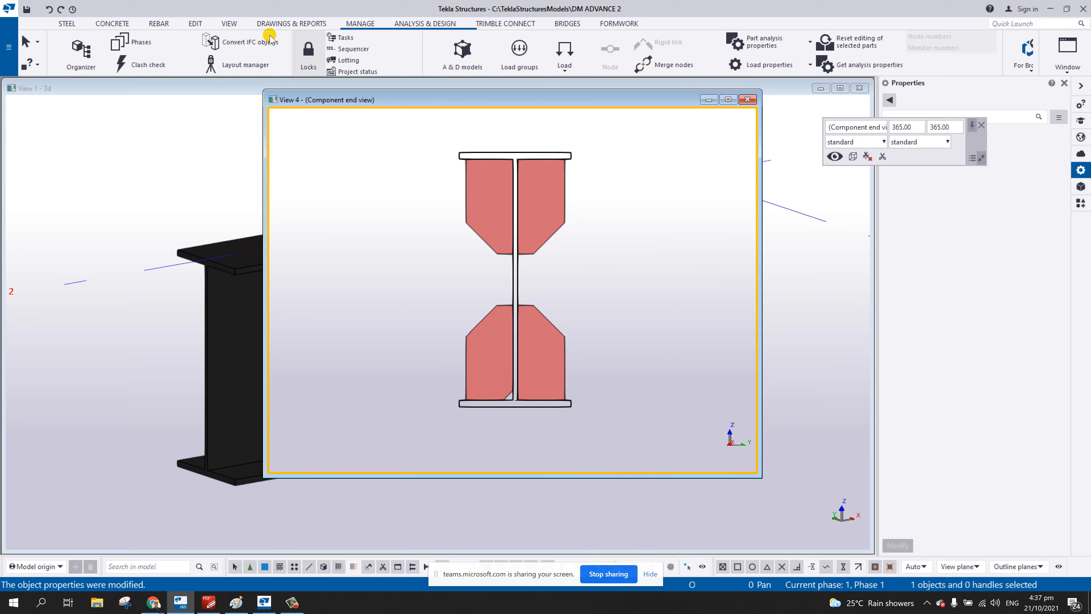
left_click(229, 25)
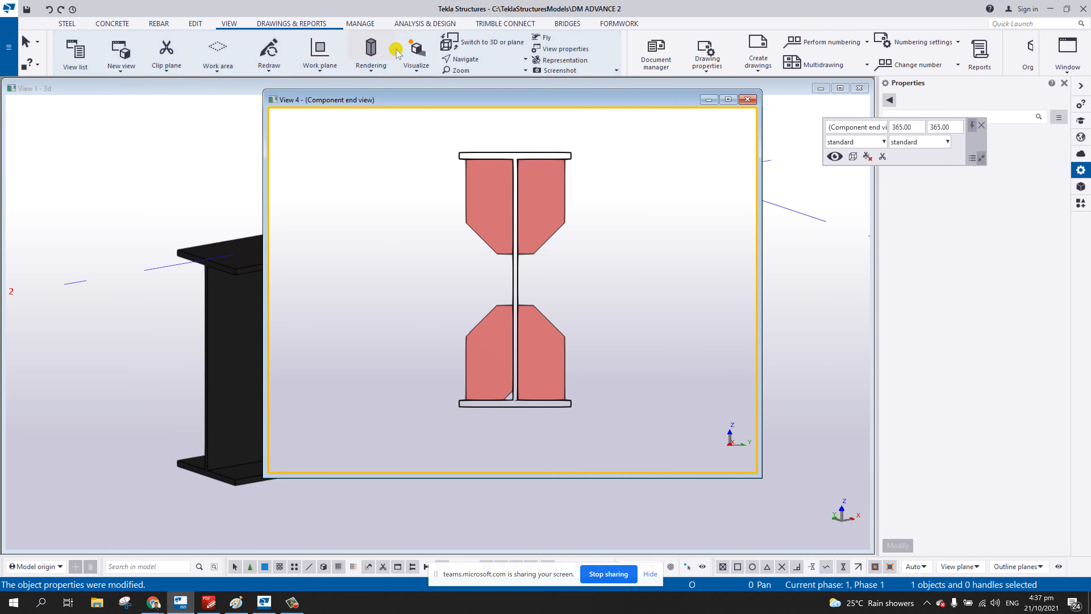
left_click(616, 70)
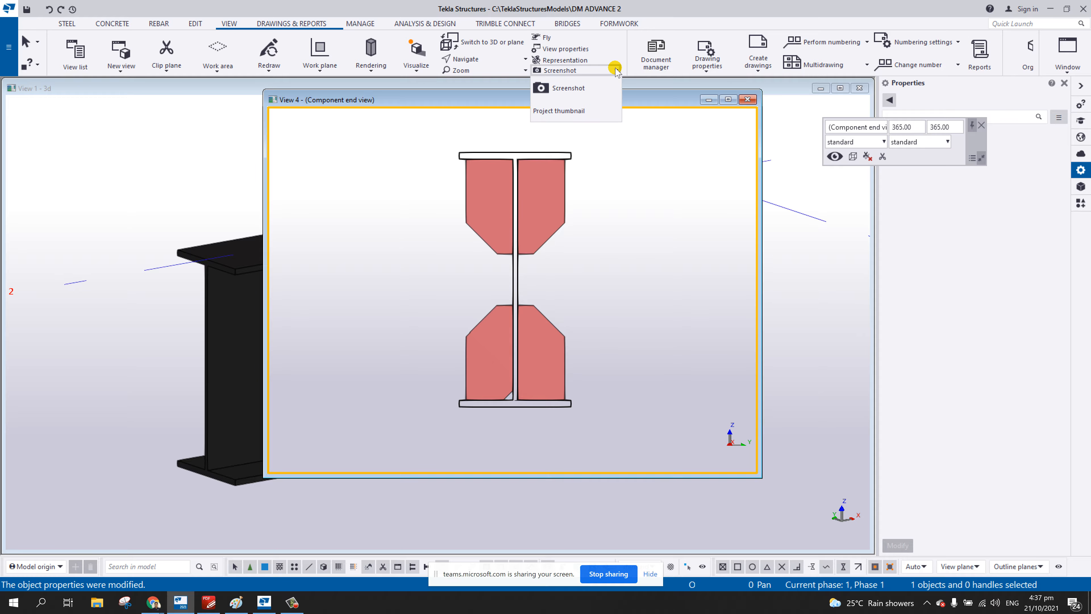
left_click(576, 80)
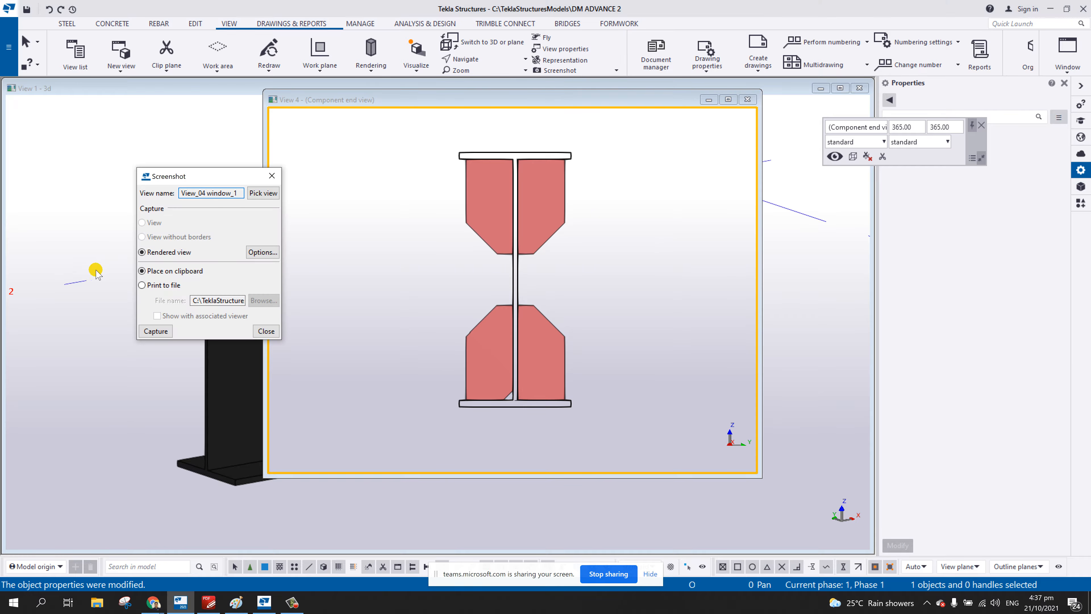
- Set the rendered screenshot to 96 DPI with a white background and capture the view to the clipboard
left_click(262, 252)
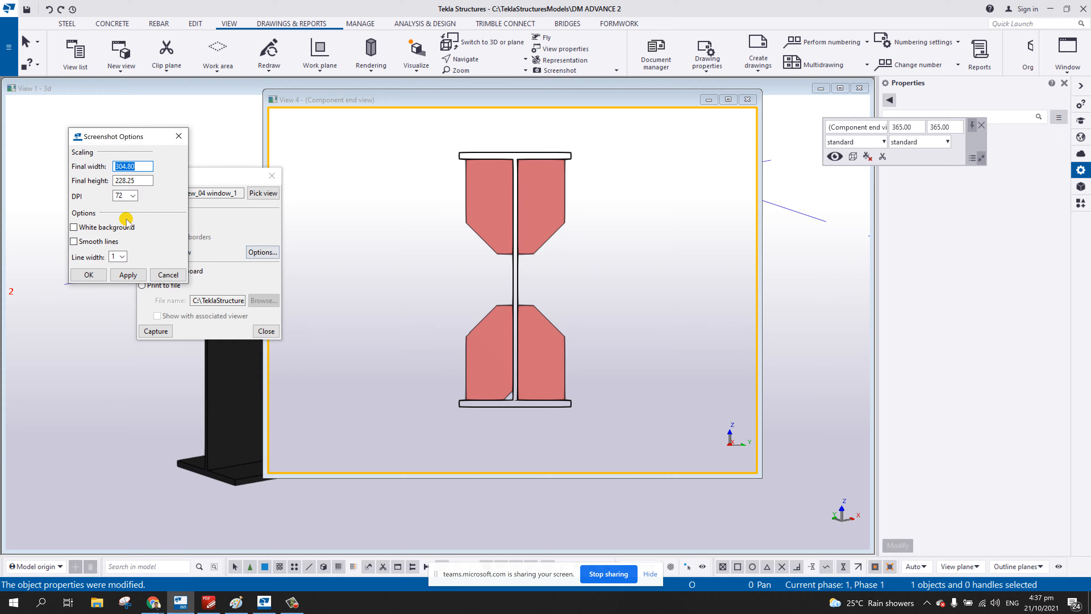
left_click(121, 195)
left_click(122, 213)
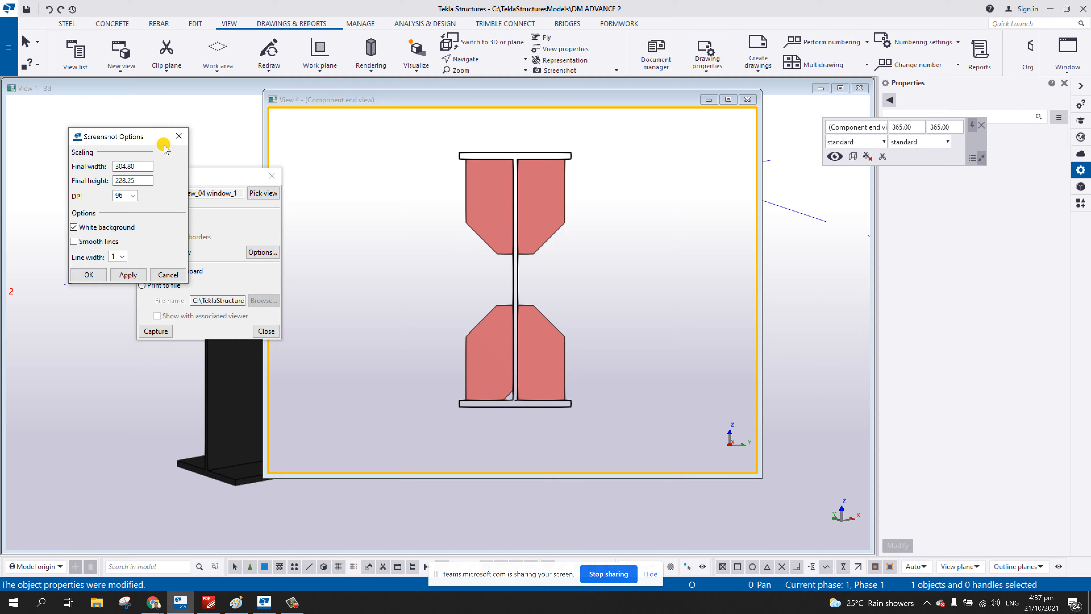
left_click_drag(146, 137, 225, 93)
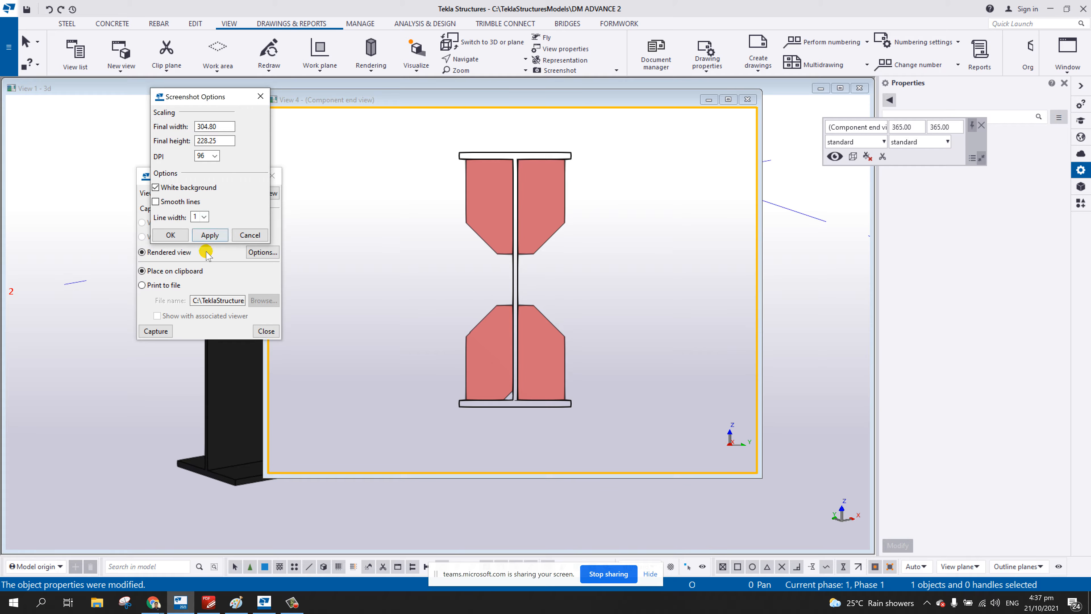
left_click(182, 237)
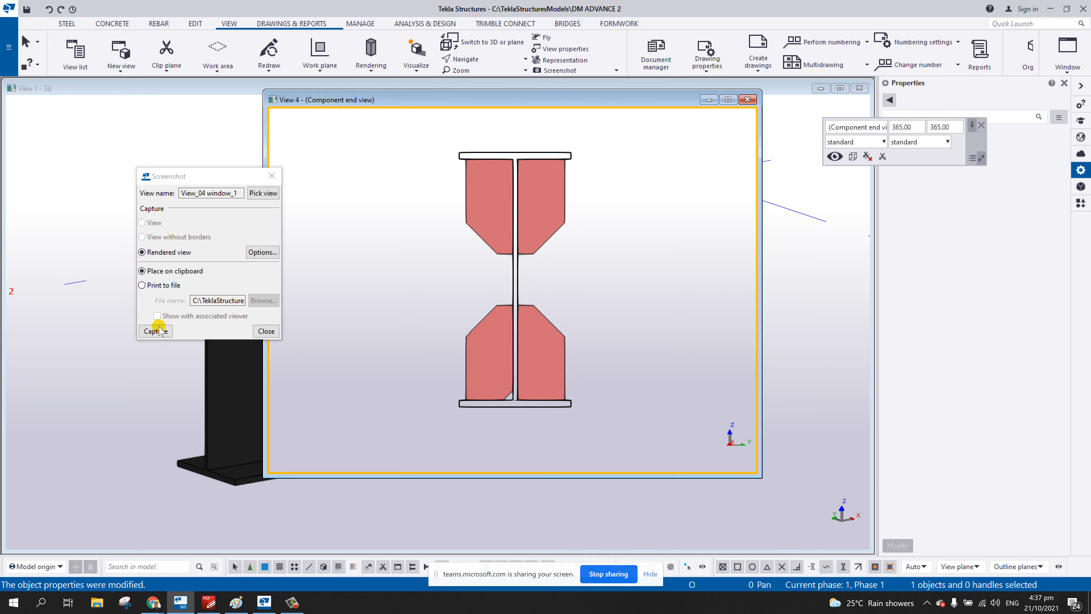
left_click(156, 332)
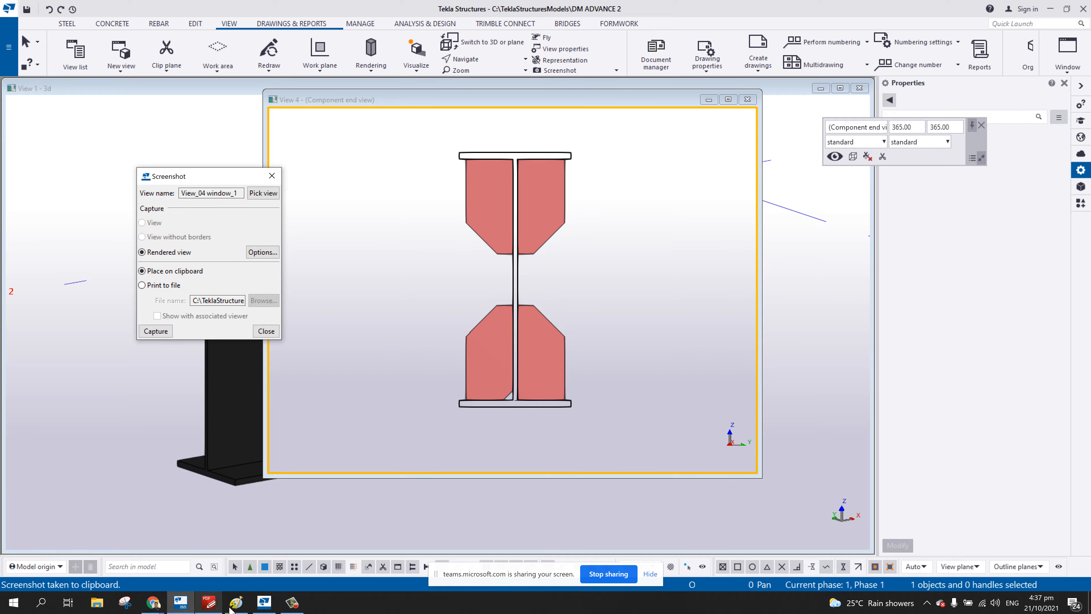
- Switch to Paint and delete the profile formula text from the canvas
left_click(236, 602)
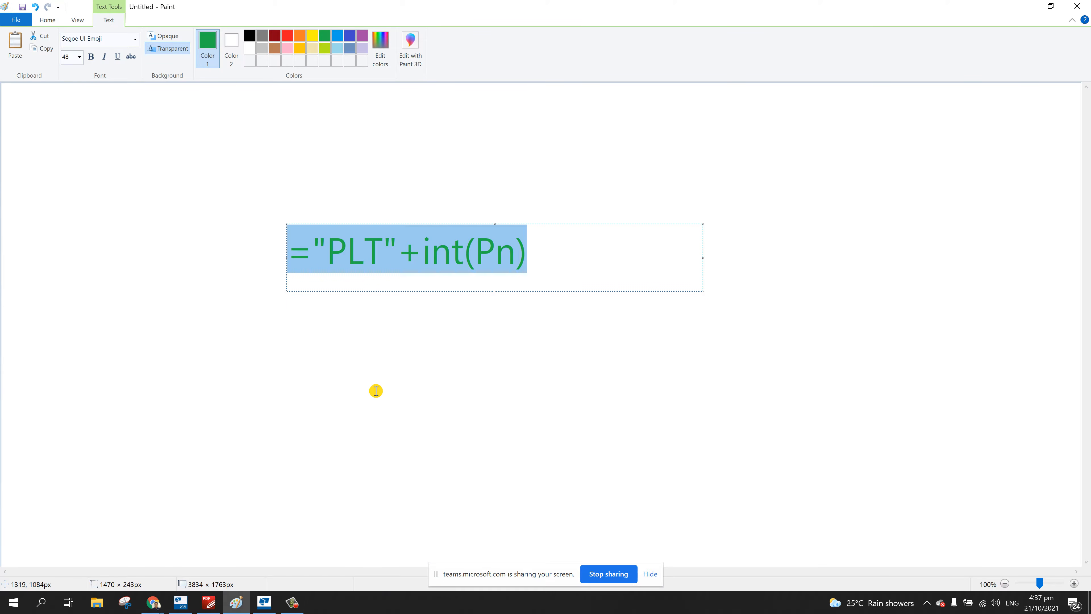
key("Delete")
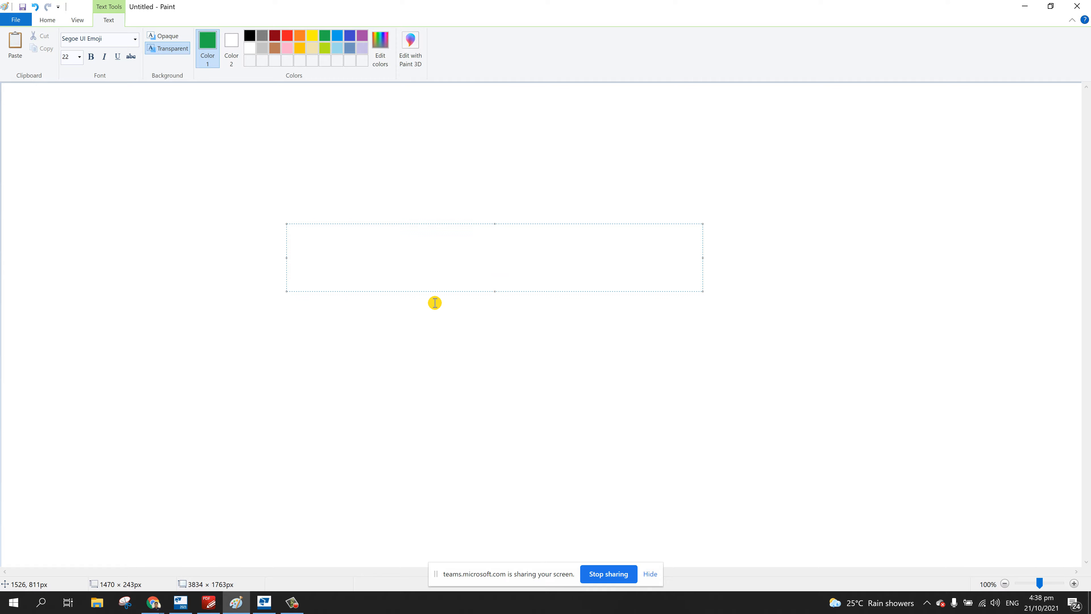
left_click(431, 203)
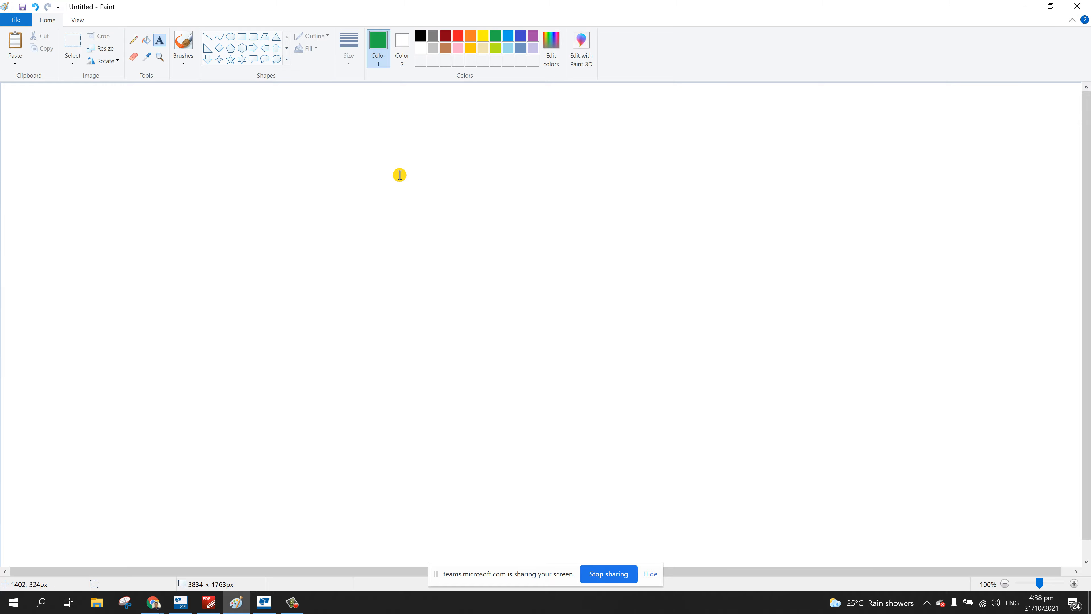
- Paste the captured beam section onto the canvas and crop the image to about 906 × 803 px around it
key("ctrl+v")
left_click_drag(183, 178, 425, 258)
left_click(537, 252)
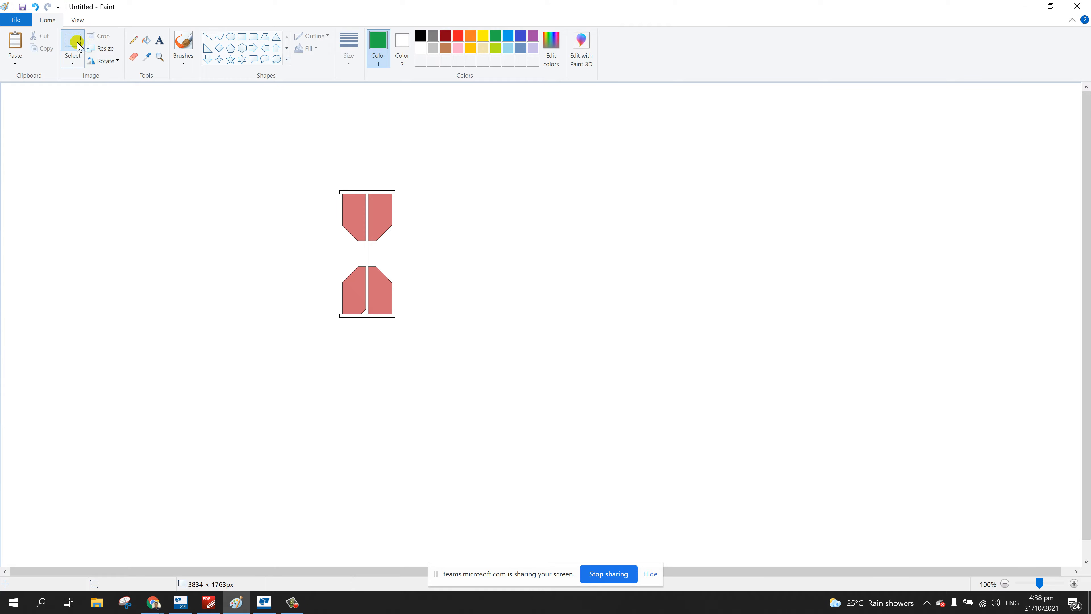
left_click_drag(239, 150, 494, 378)
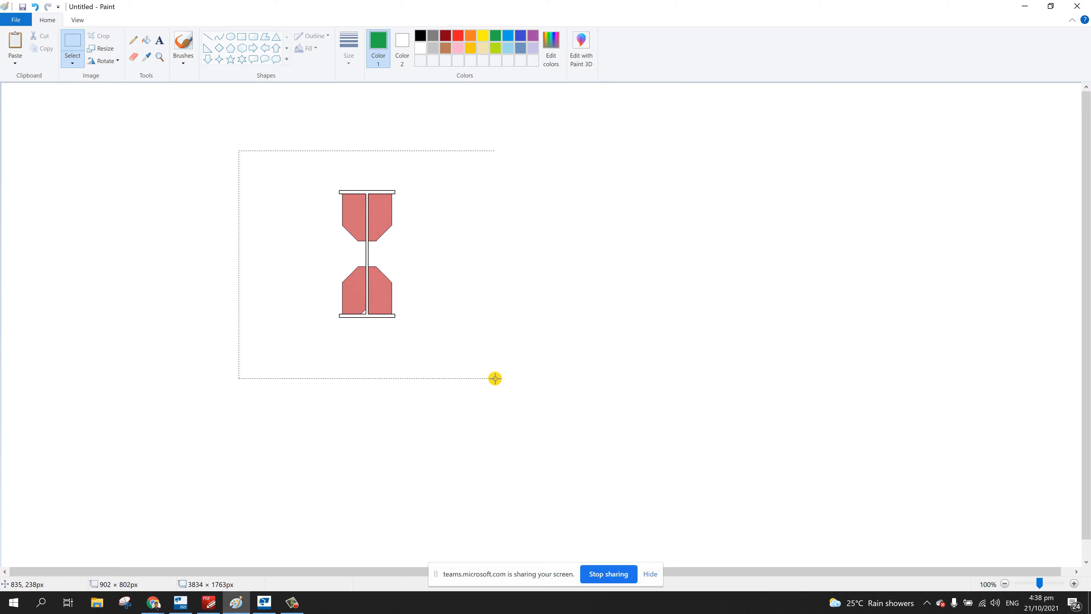
left_click(99, 37)
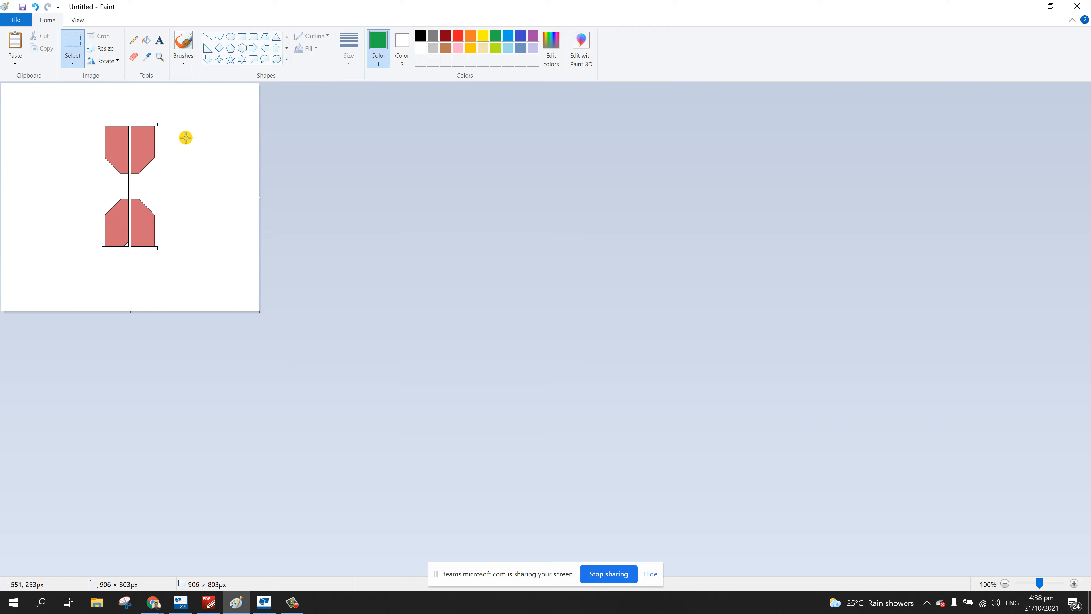
- Fill the white background around the beam section with light grey
left_click(159, 58)
left_click(120, 189)
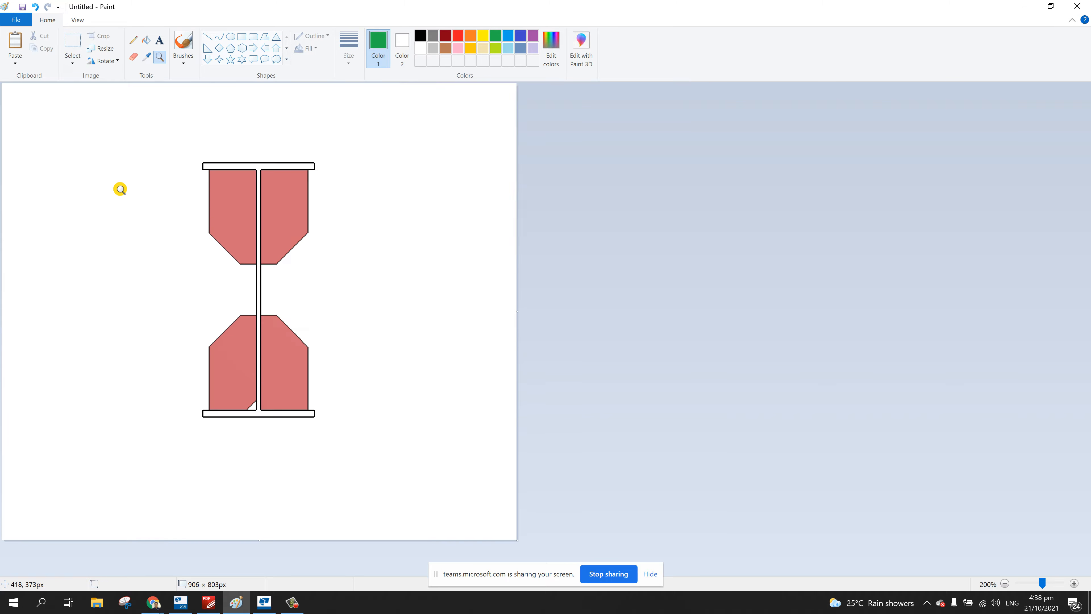
left_click(117, 215)
scroll(233, 306, "down", 3)
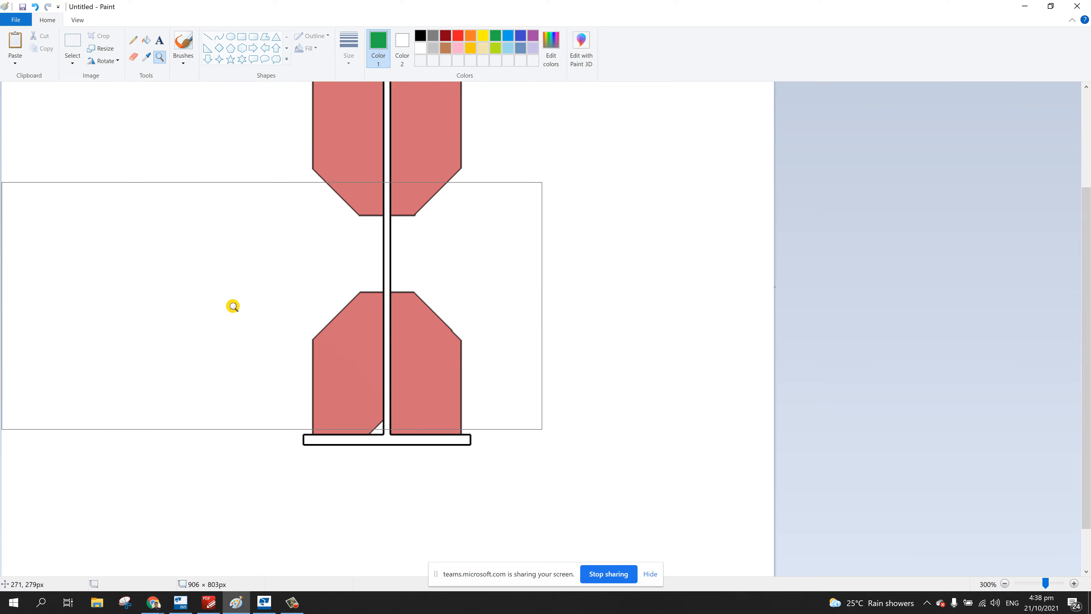
scroll(233, 306, "up", 3)
left_click_drag(1087, 280, 1087, 313)
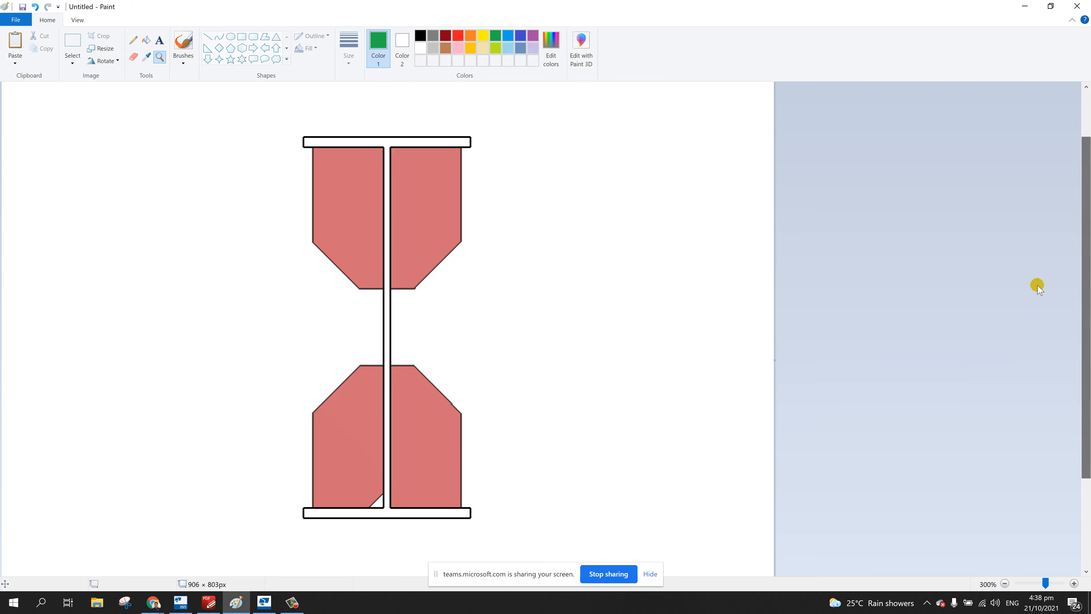
left_click(144, 41)
left_click(433, 48)
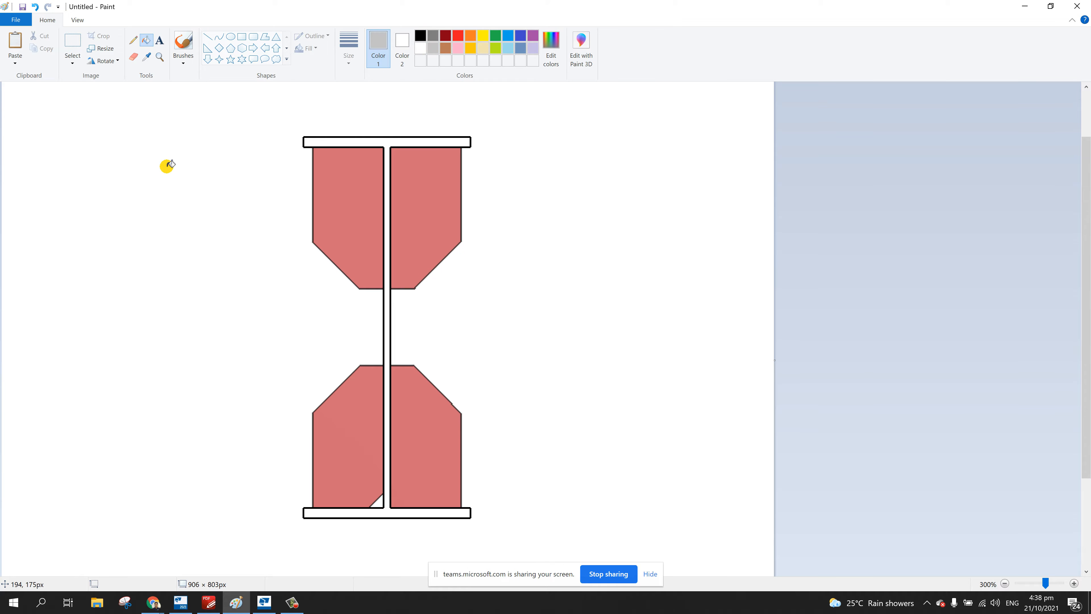
left_click(245, 146)
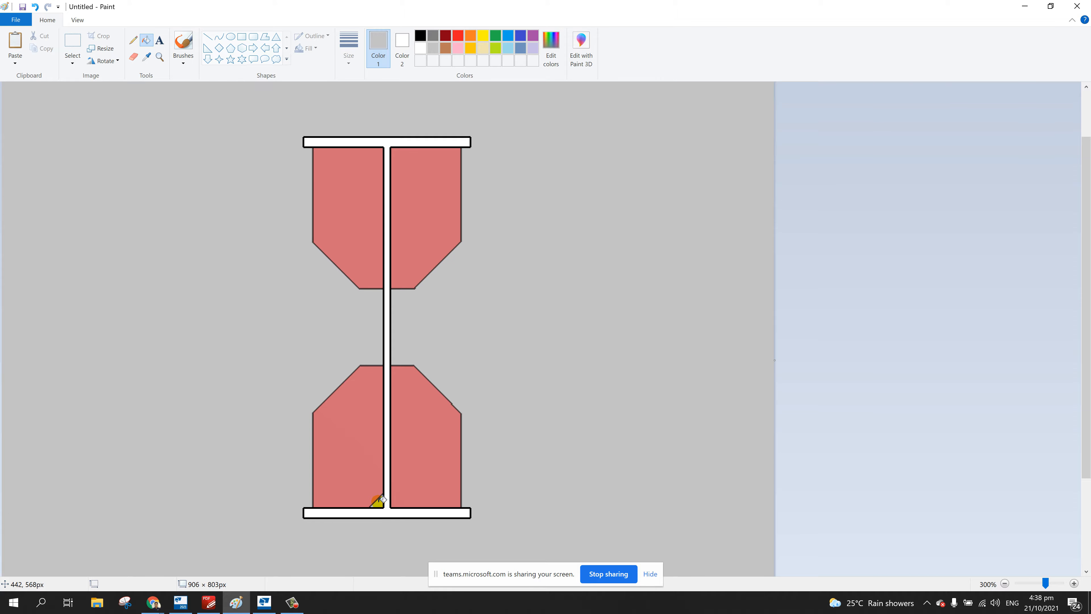
- Fill the beam profile with blue-grey and all four stiffener plates with gold
left_click(520, 47)
left_click(389, 147)
left_click(471, 47)
left_click(430, 182)
left_click(326, 193)
left_click(357, 409)
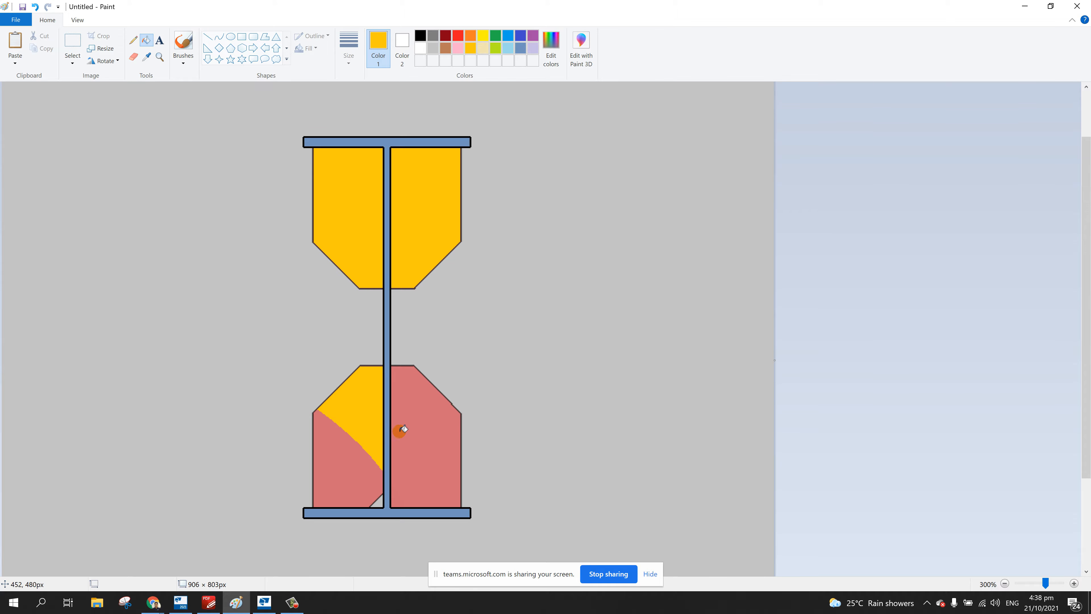
left_click(401, 430)
left_click(352, 463)
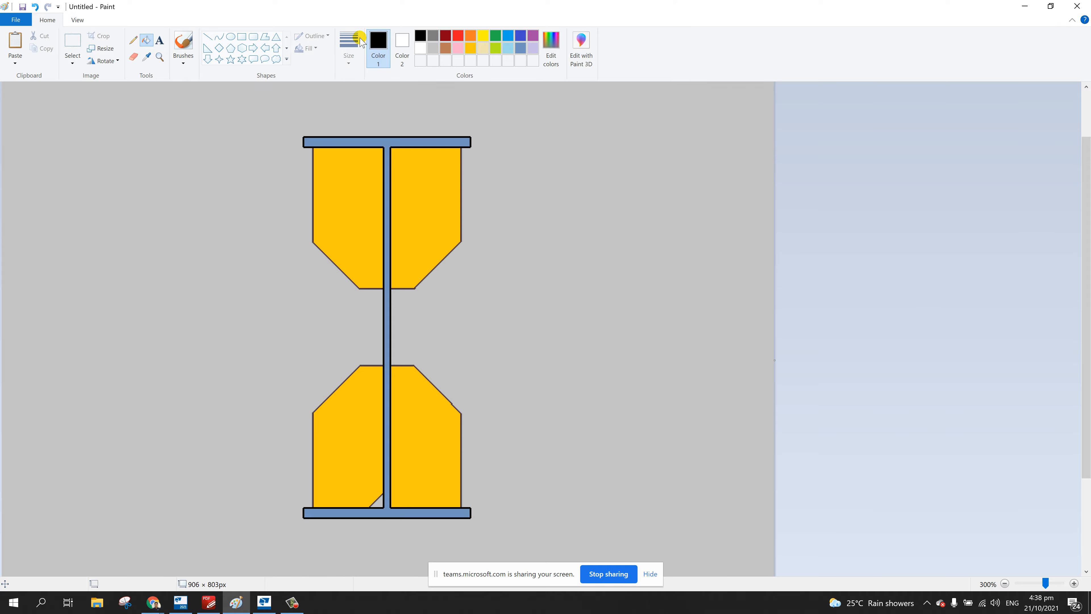
- Draw thin black horizontal extension lines from the stiffeners' upper and lower edges and a vertical dimension line crossing them beside the section
left_click(207, 37)
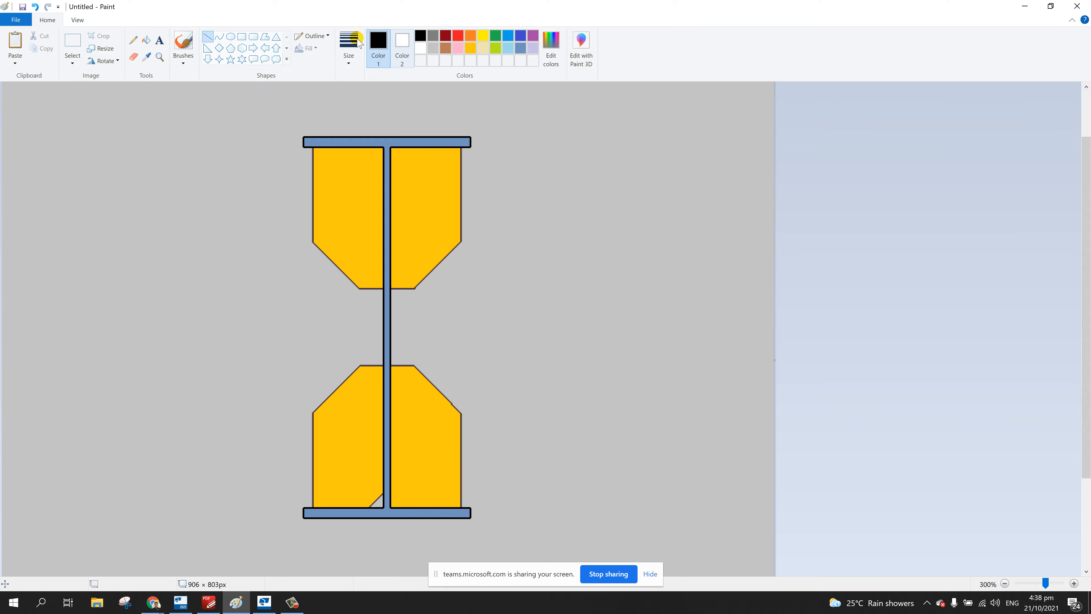
left_click(348, 45)
left_click(373, 81)
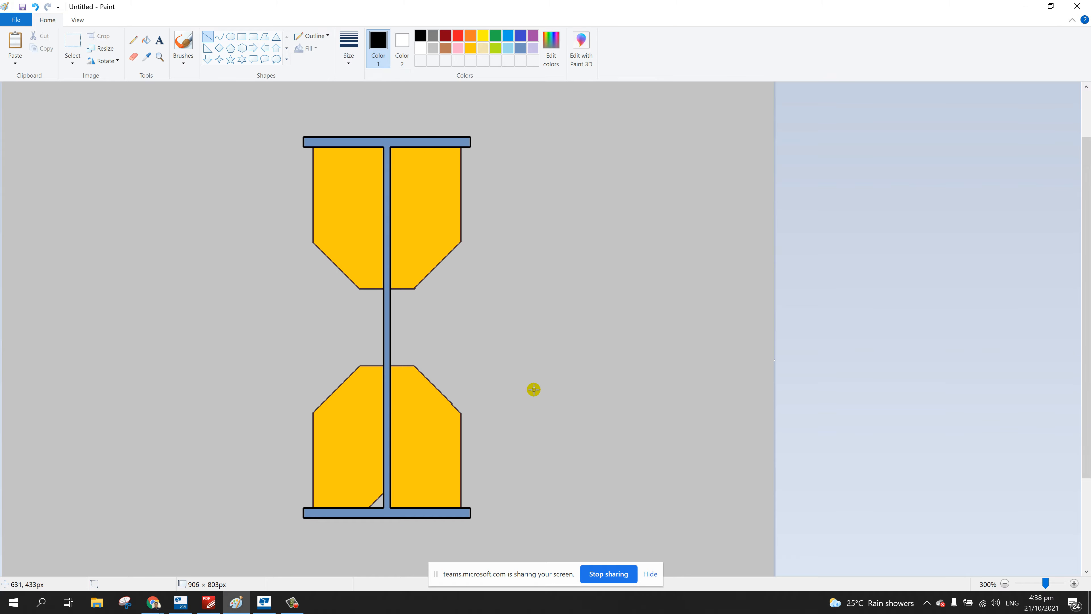
mouse_move(424, 366)
left_mouse_down("shift")
mouse_move(599, 371)
mouse_move(578, 371)
left_mouse_up("shift")
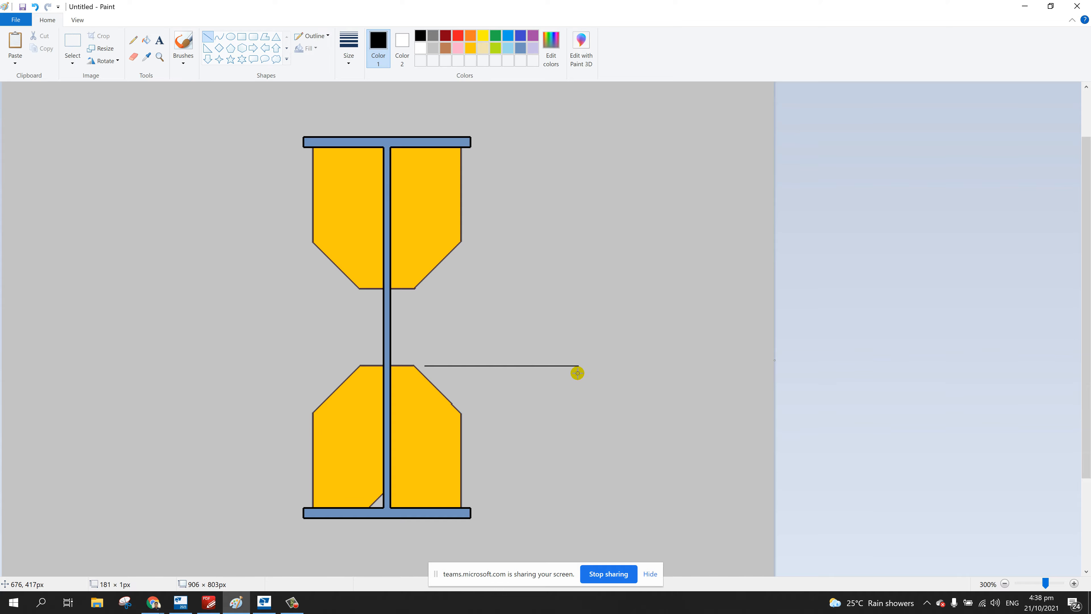
mouse_move(475, 509)
left_mouse_down("shift")
mouse_move(586, 505)
mouse_move(575, 499)
mouse_move(560, 130)
left_mouse_up("shift")
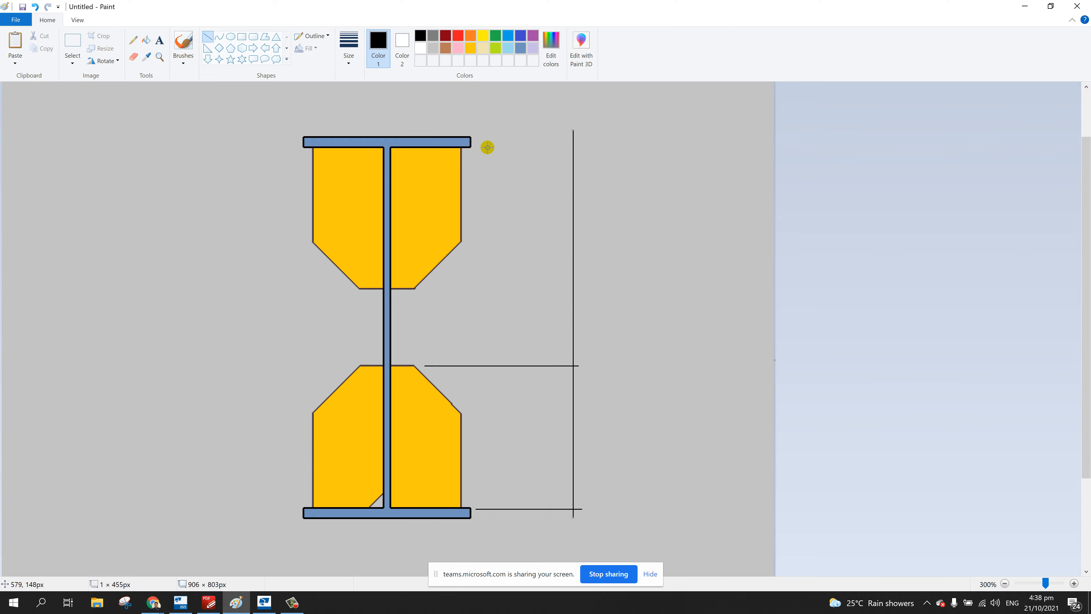
left_click_drag(475, 147, 584, 150, "shift")
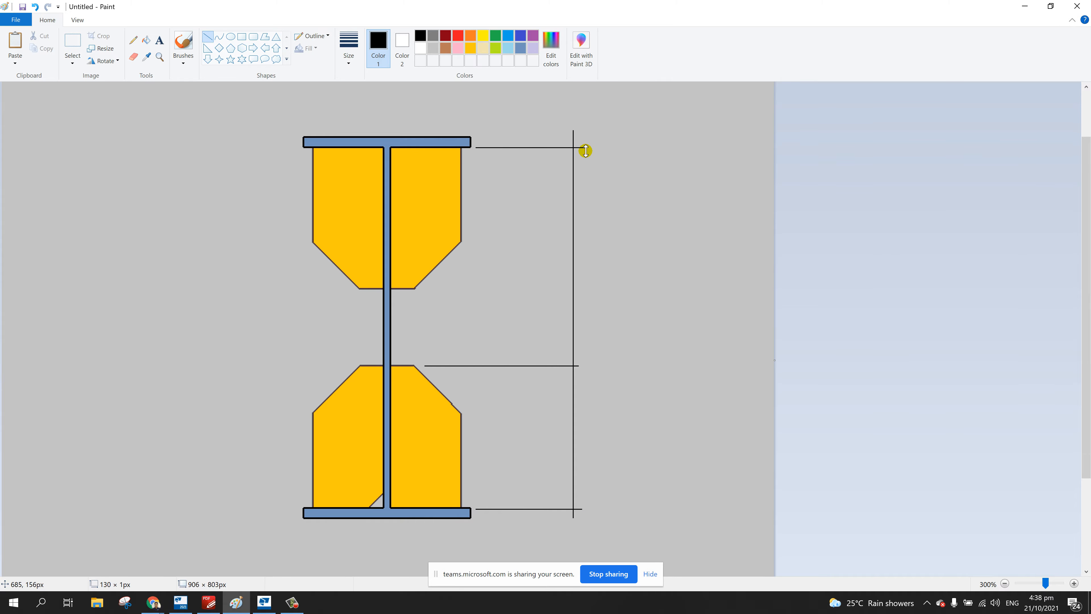
left_click_drag(423, 288, 586, 289, "shift")
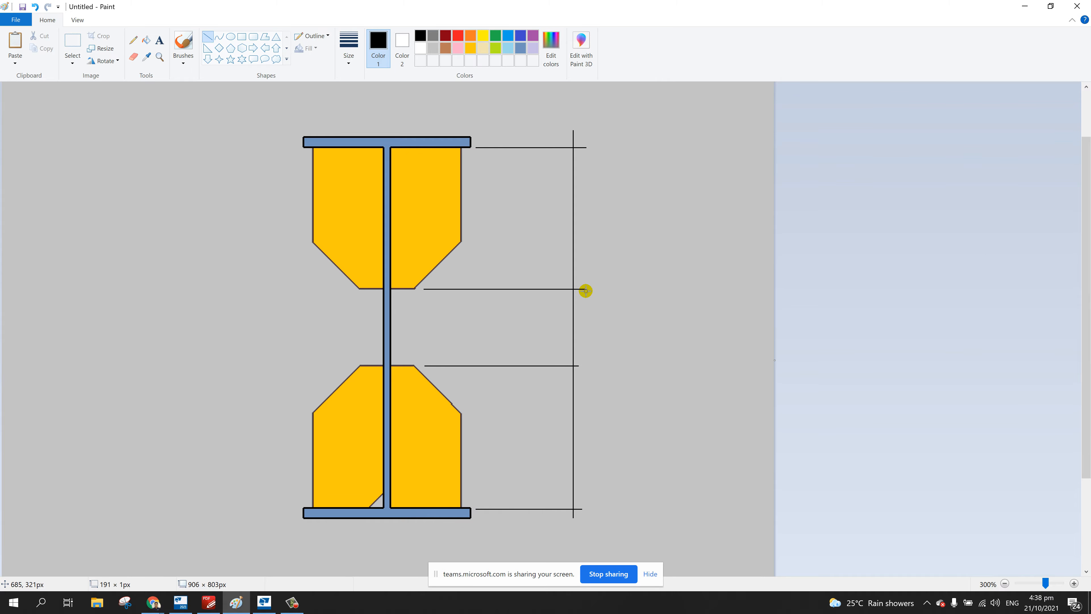
- Erase the dimension line's excess above the upper stiffener and between the stiffeners, and fill the erased patches with light grey
left_click(134, 56)
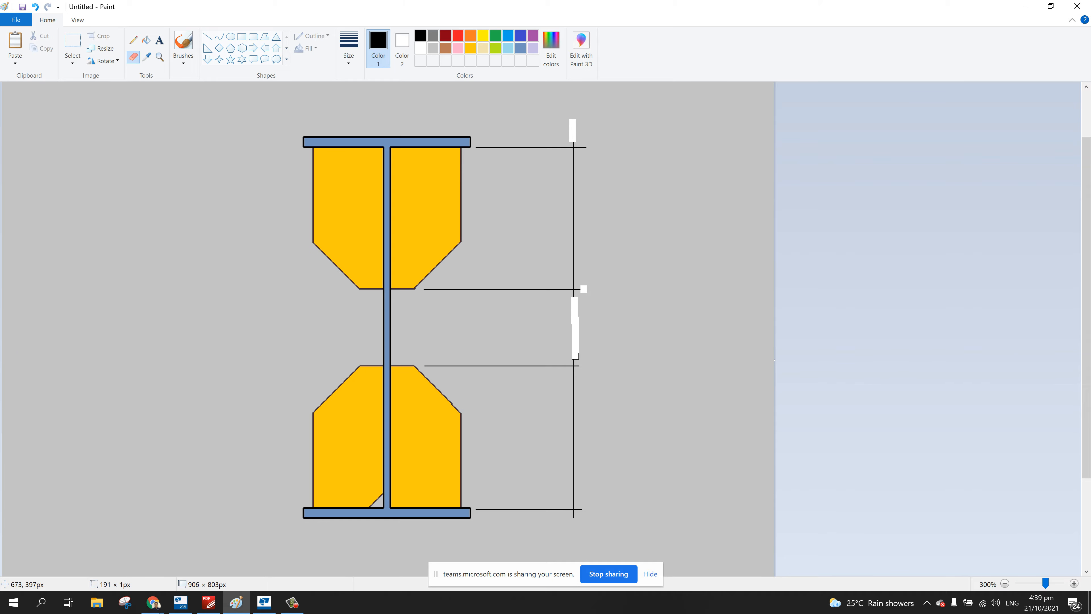
left_click(146, 43)
left_click(433, 48)
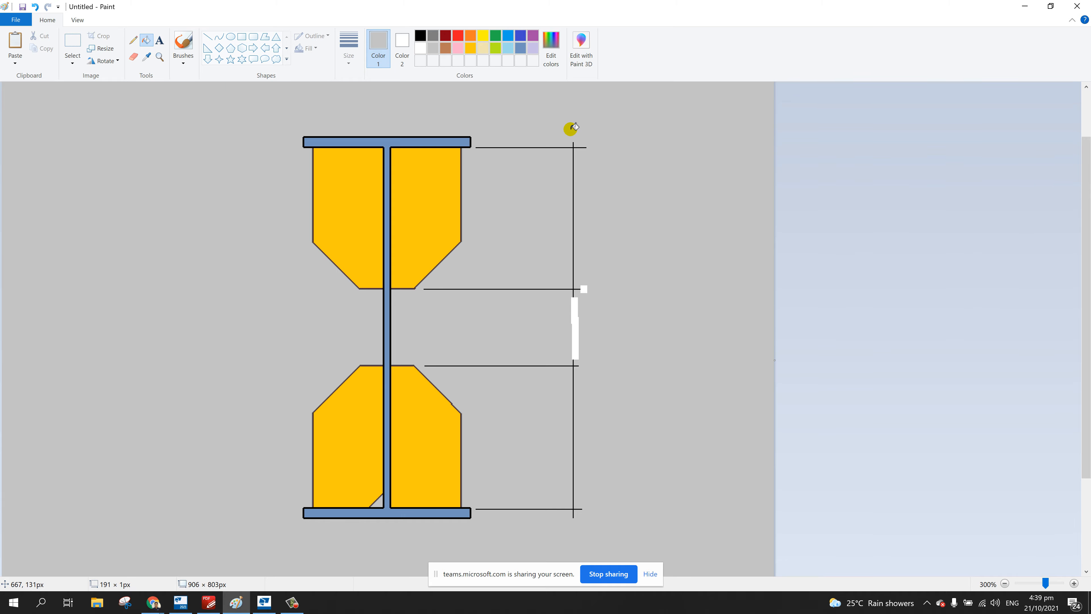
left_click(575, 321)
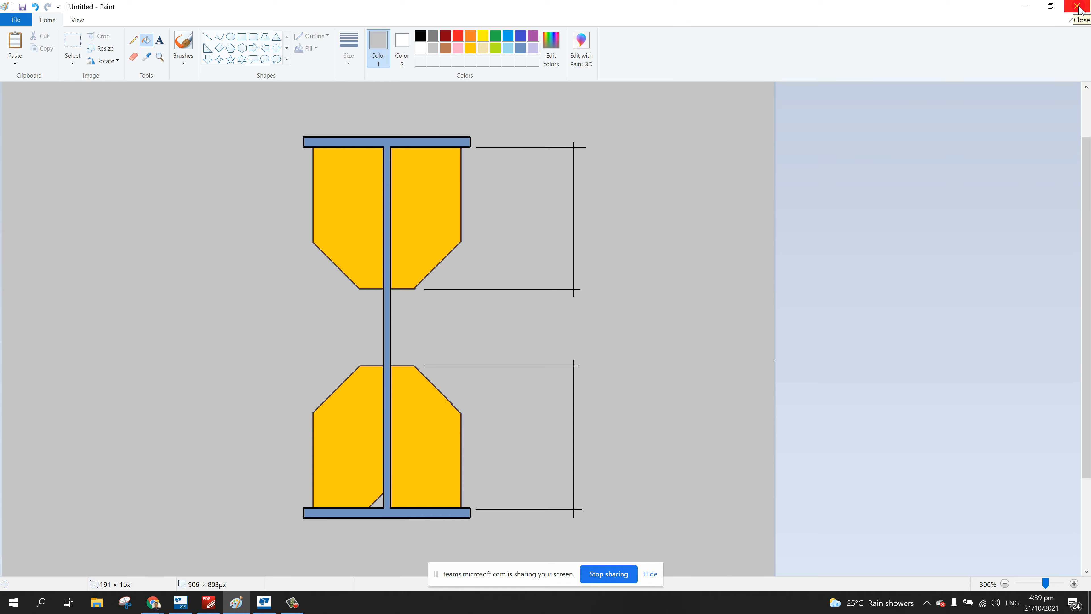
- Switch back to Tekla Structures and close the Screenshot dialog, ending any active command in the component end view
left_click(181, 602)
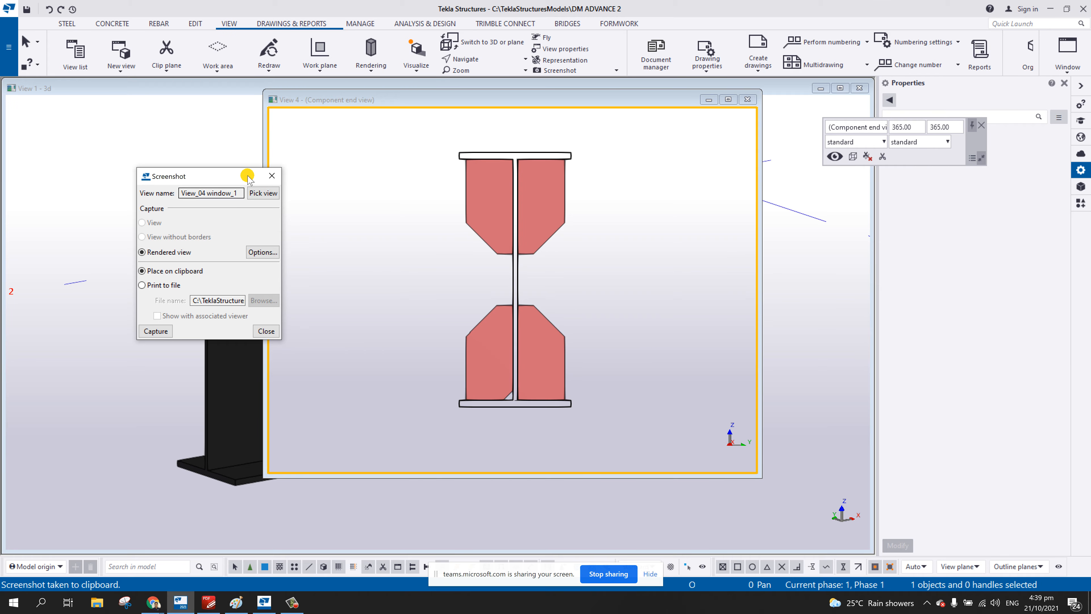
left_click(272, 175)
right_click(363, 175)
left_click(371, 178)
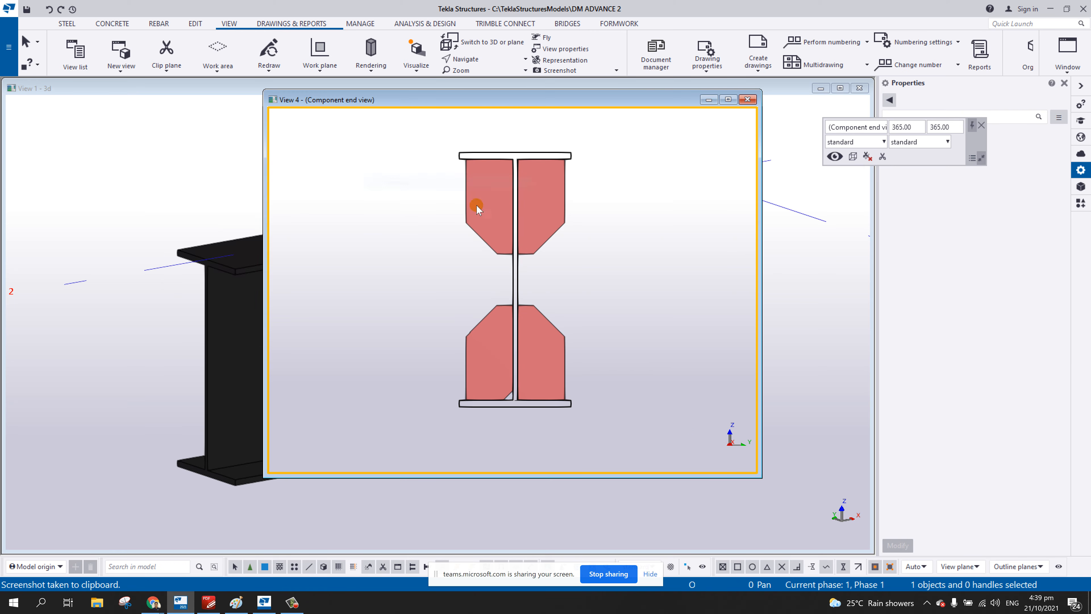
- Open the DM_STIFFENER2 component's properties from the end view and move the end view window clear of the dialog
middle_click_drag(445, 210, 447, 225)
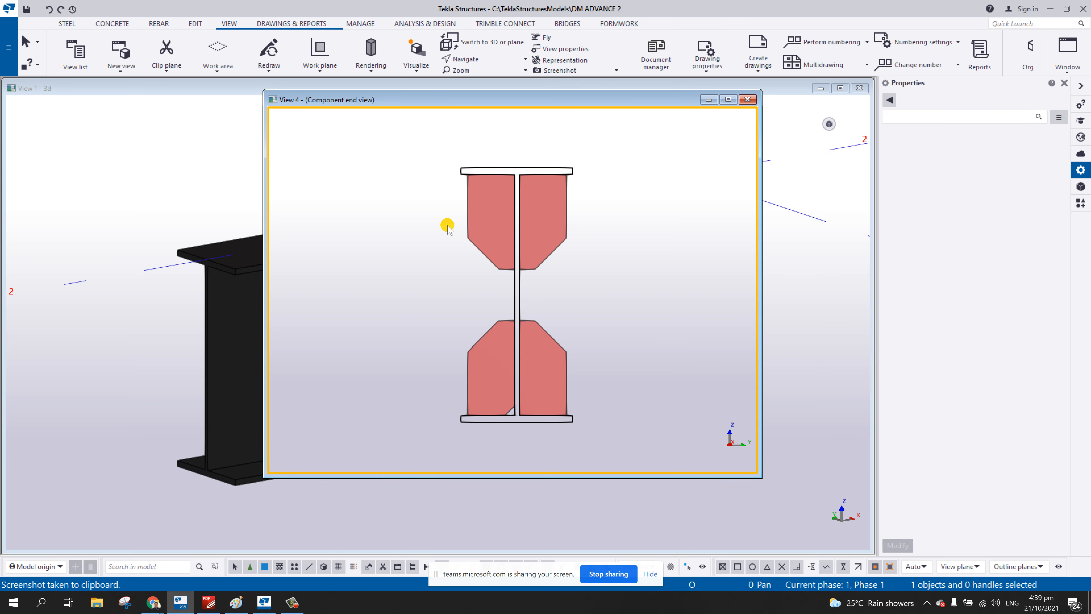
double_click(538, 230)
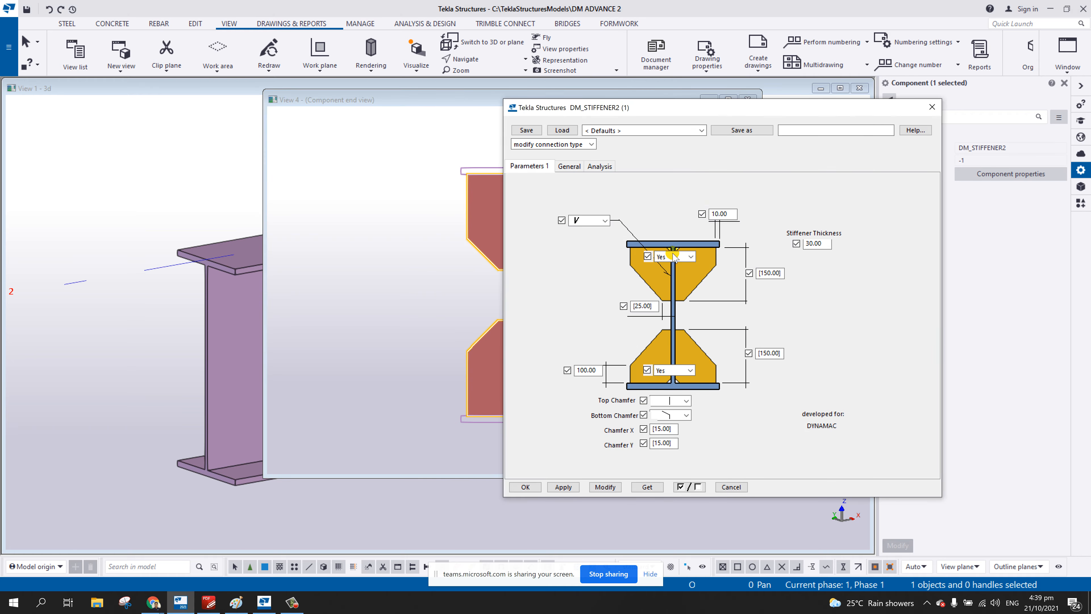
left_click(316, 248)
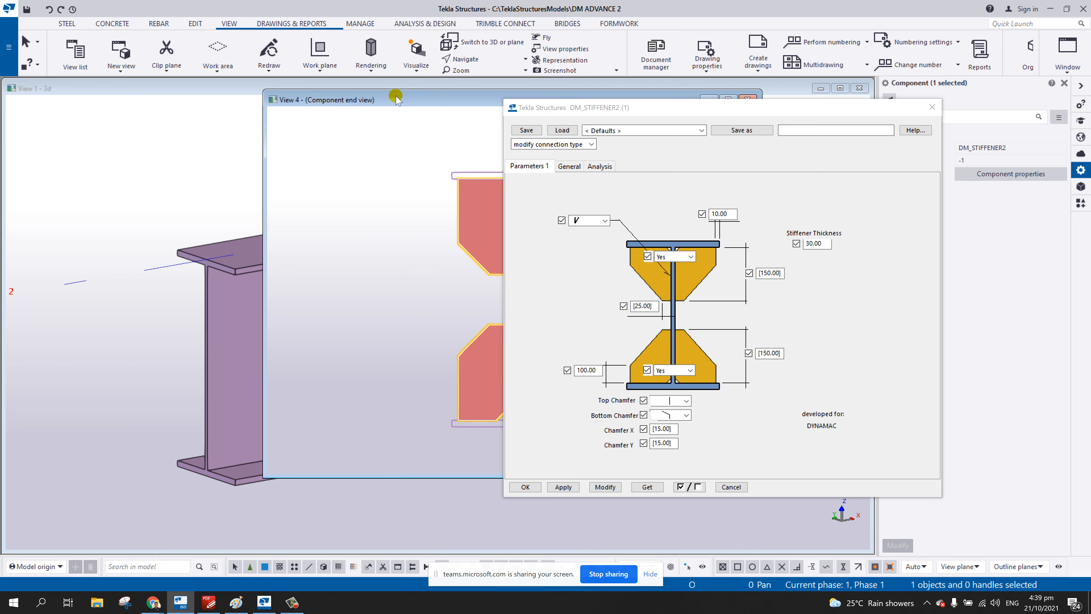
left_click_drag(396, 98, 230, 137)
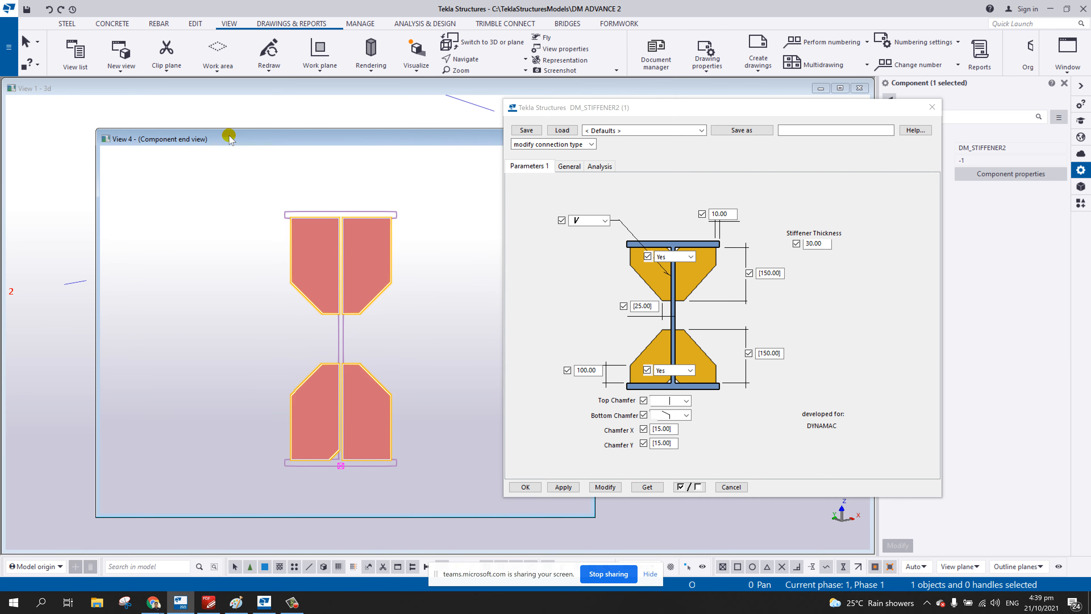